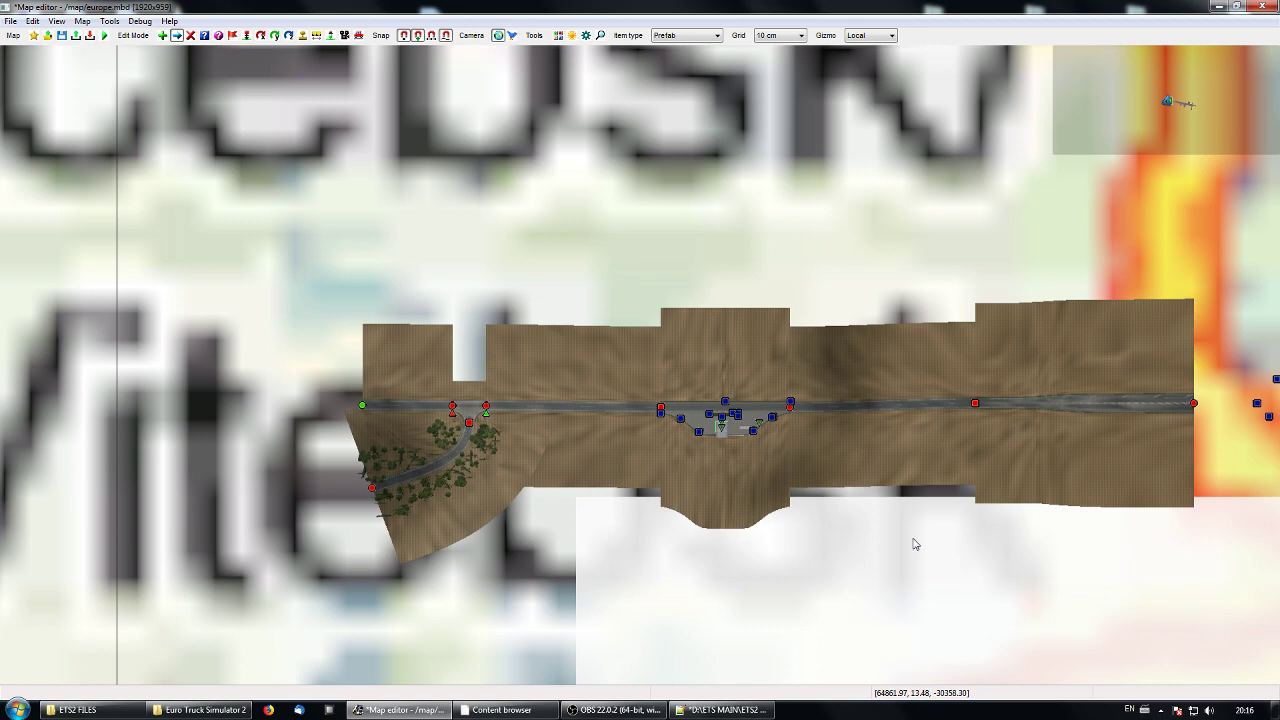
Review the terrain settings in the gas station prefab's item properties in the 3D view.
key(p)
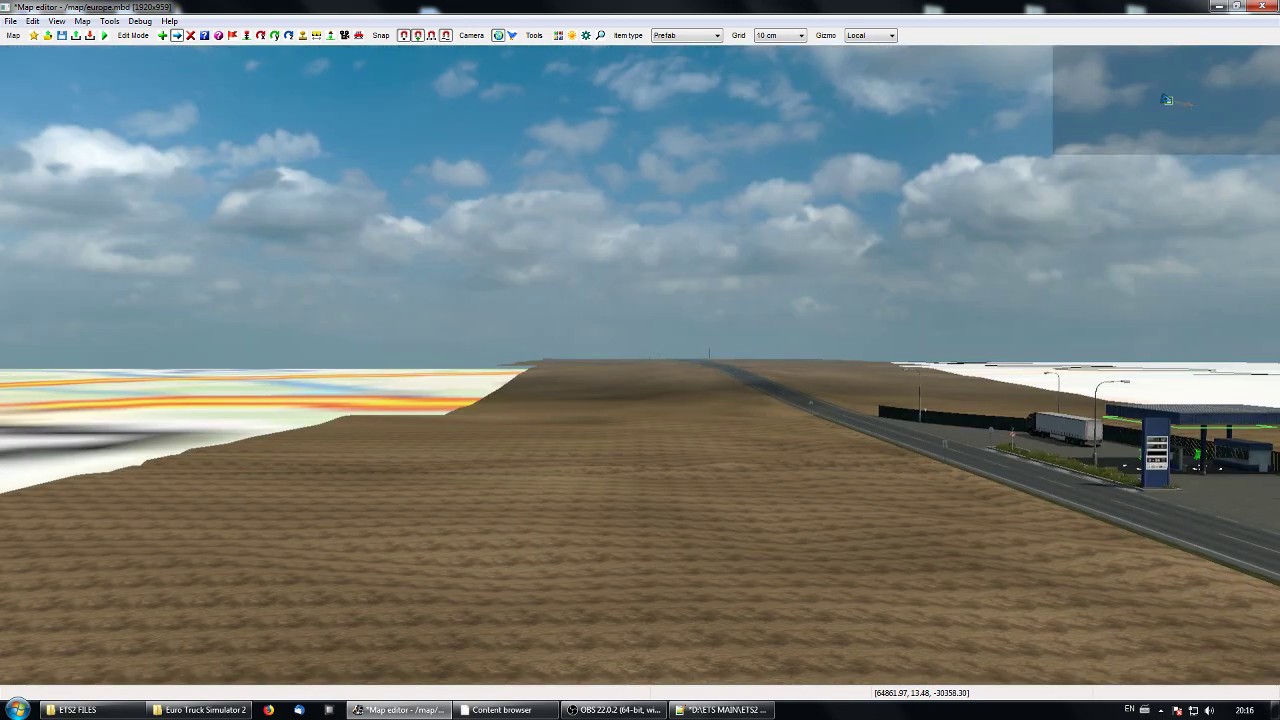
key(KP_4)
key(KP_8)
key(KP_8)
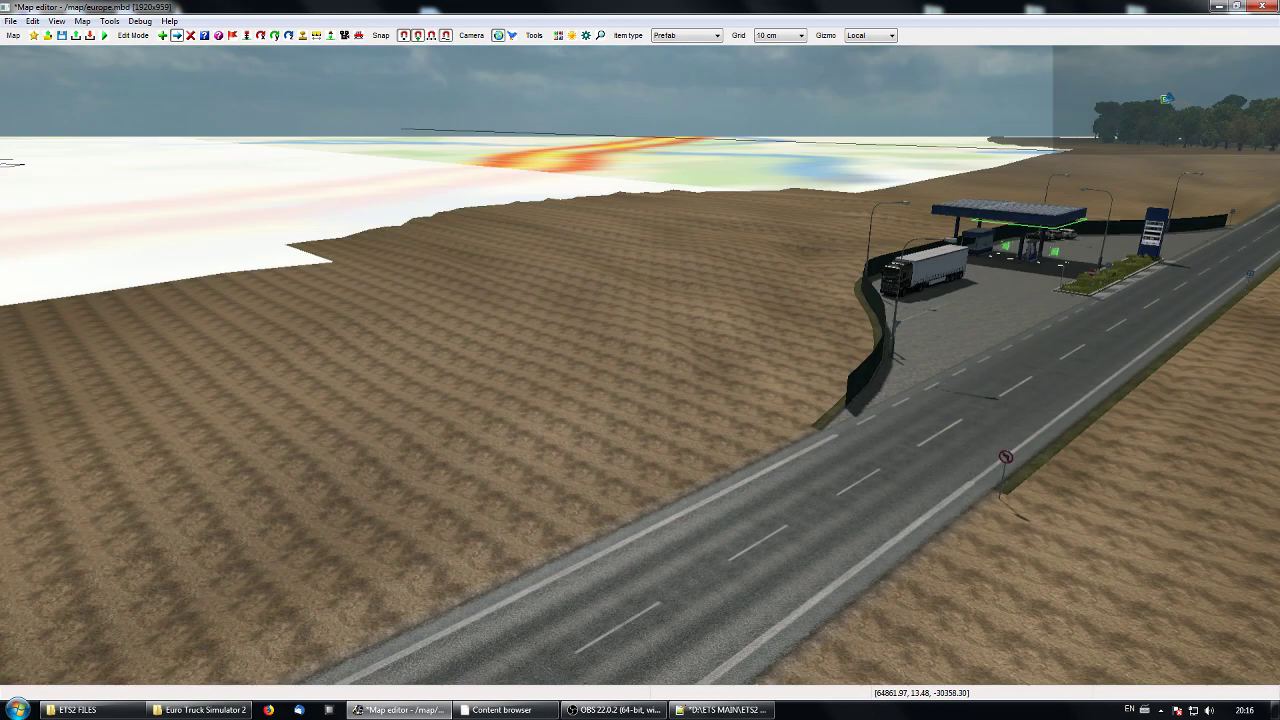
right_drag(655, 390, 750, 390)
key(KP_8)
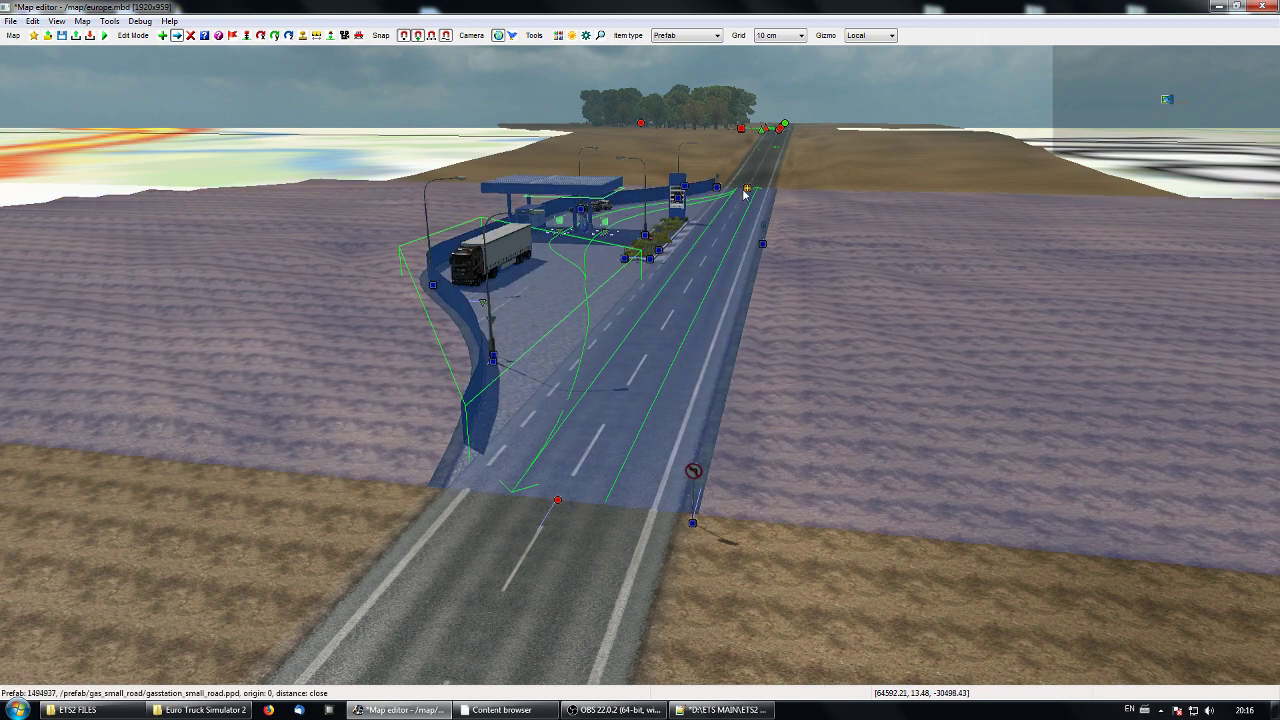
double_click(745, 193)
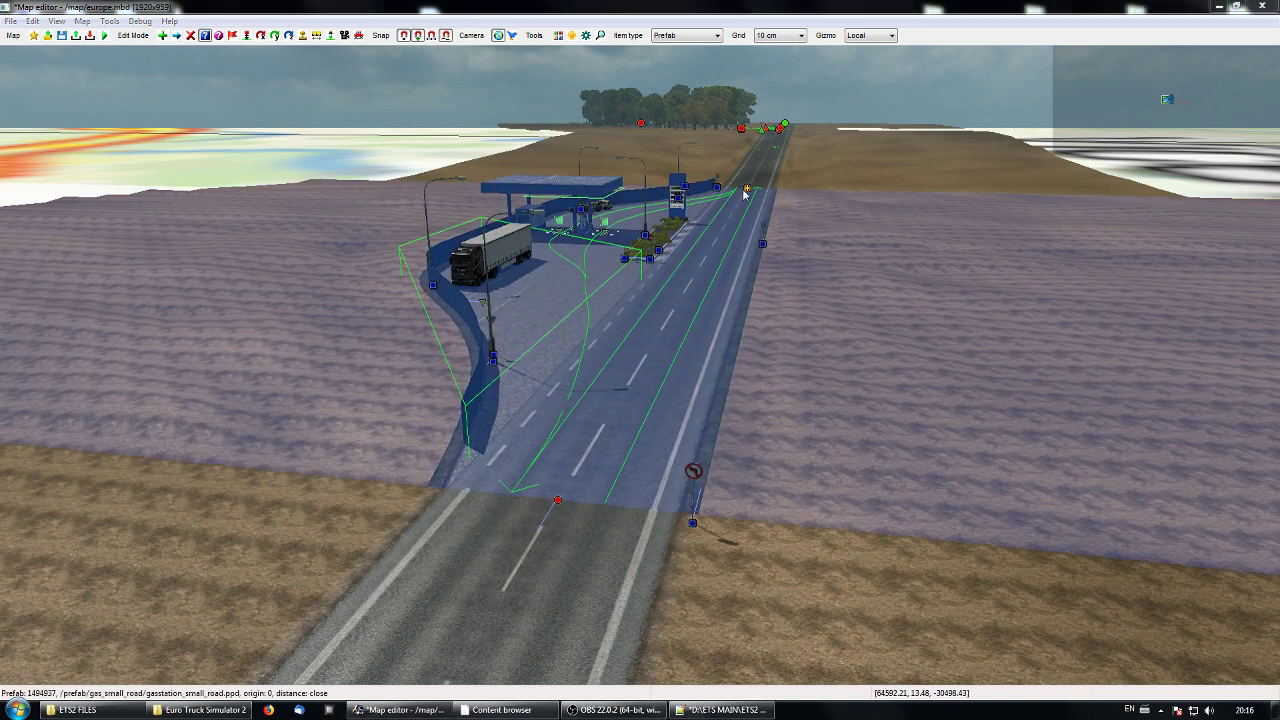
drag(449, 44, 513, 93)
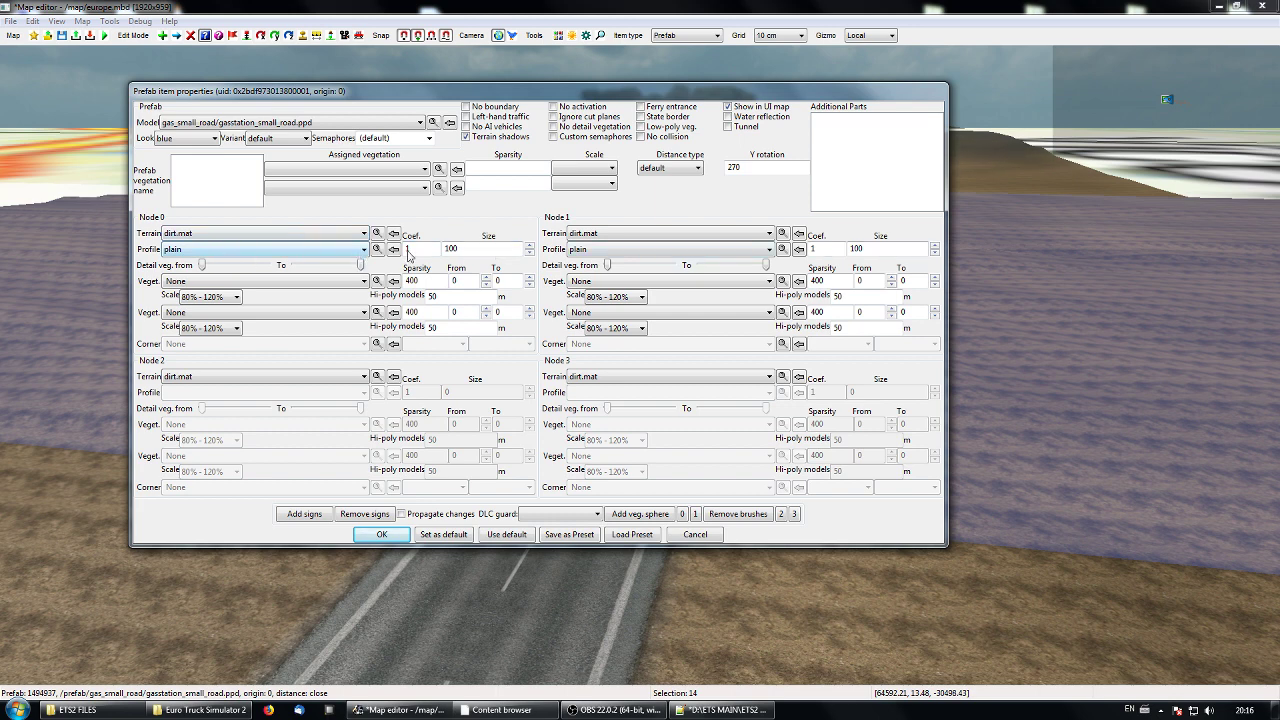
click(382, 534)
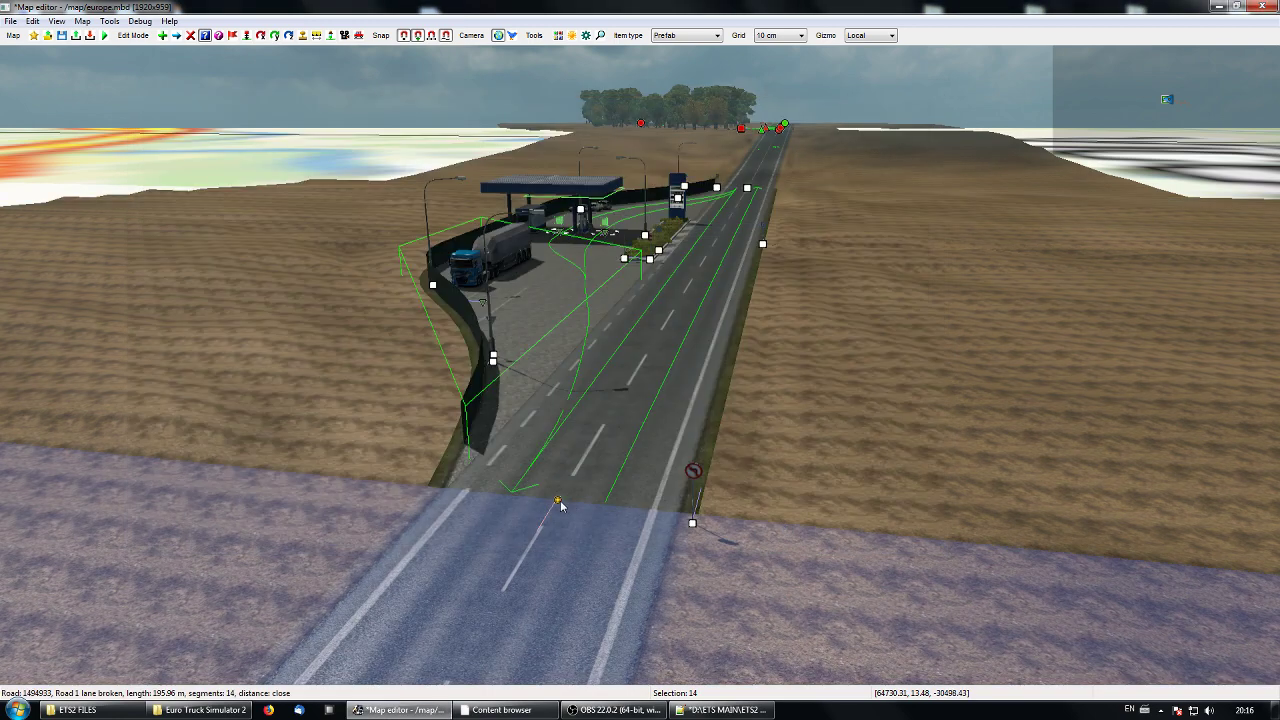
Change the left-side terrain noise of the road segment at the near end of the gas station.
double_click(560, 504)
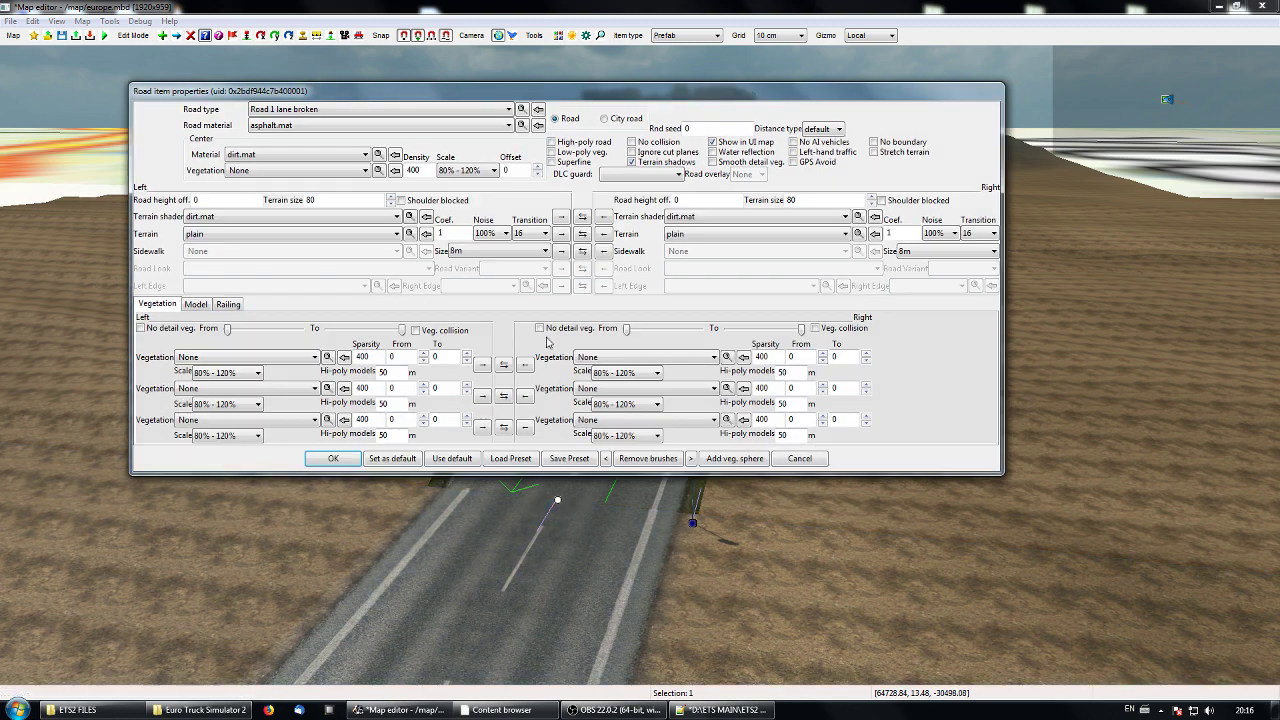
click(490, 232)
click(488, 246)
click(337, 465)
middle_drag(438, 508, 639, 366)
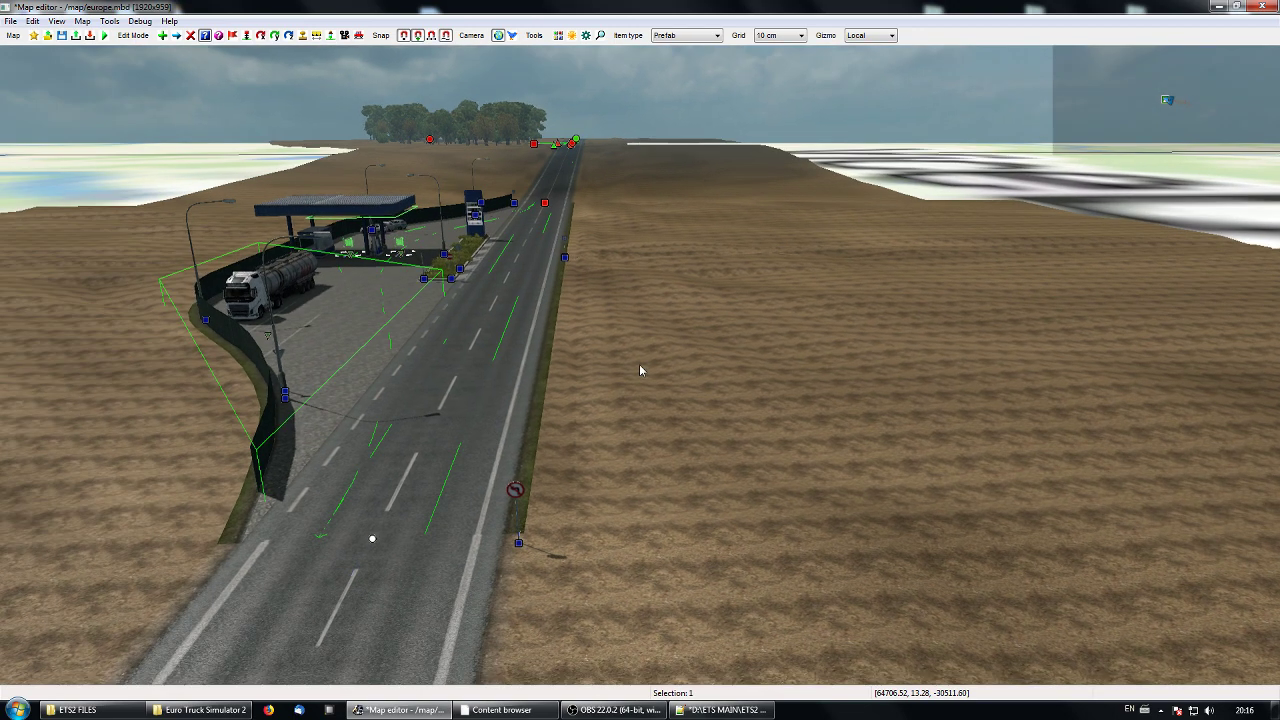
click(639, 366)
middle_drag(410, 576, 641, 365)
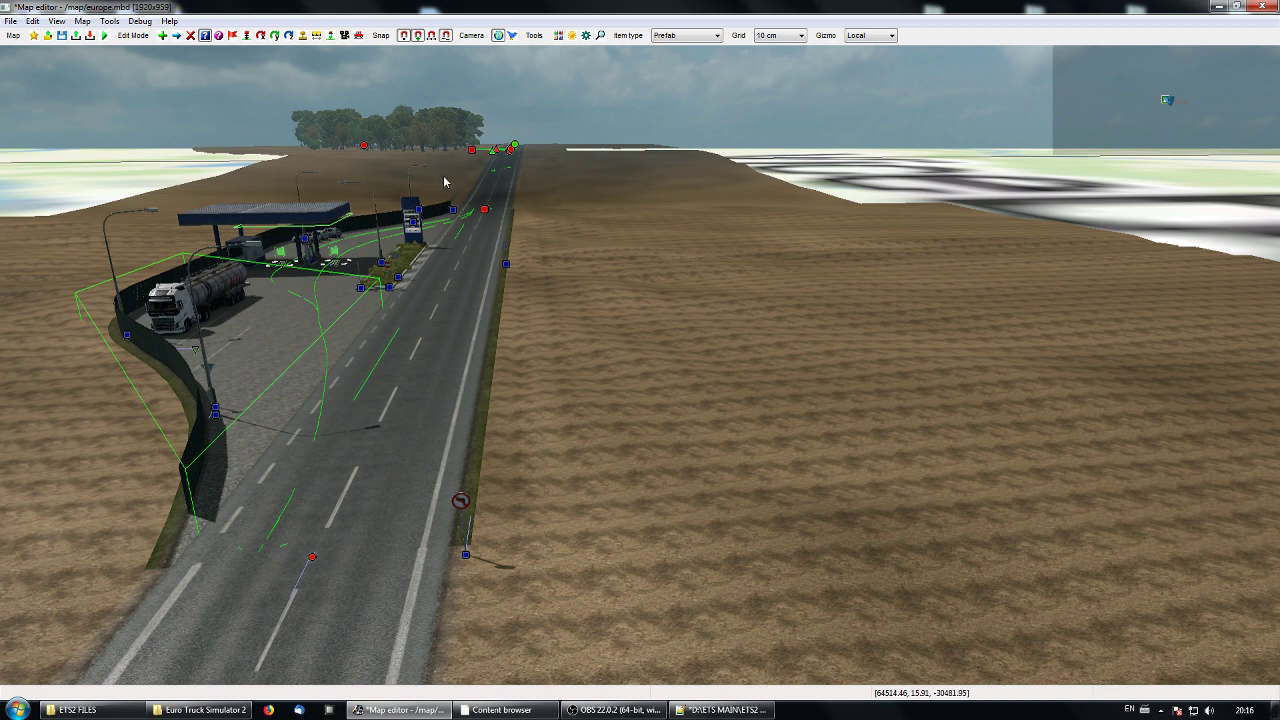
middle_drag(563, 189, 640, 368)
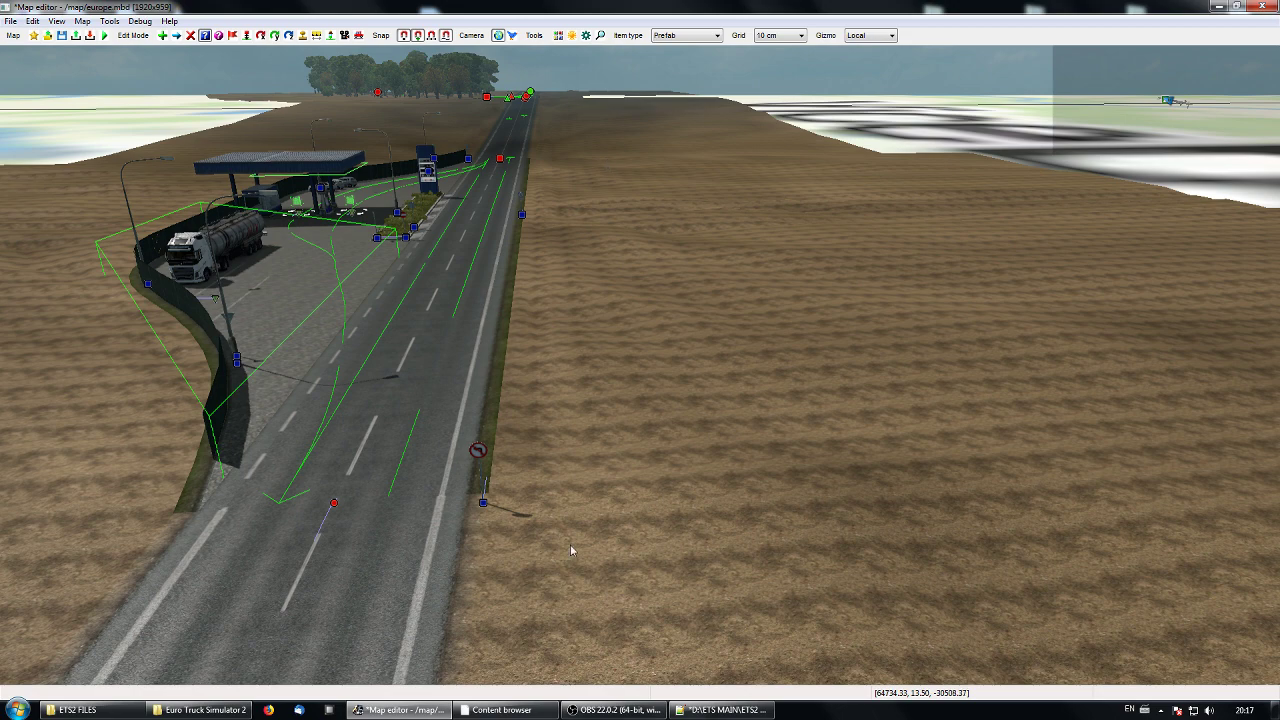
middle_drag(574, 570, 640, 370)
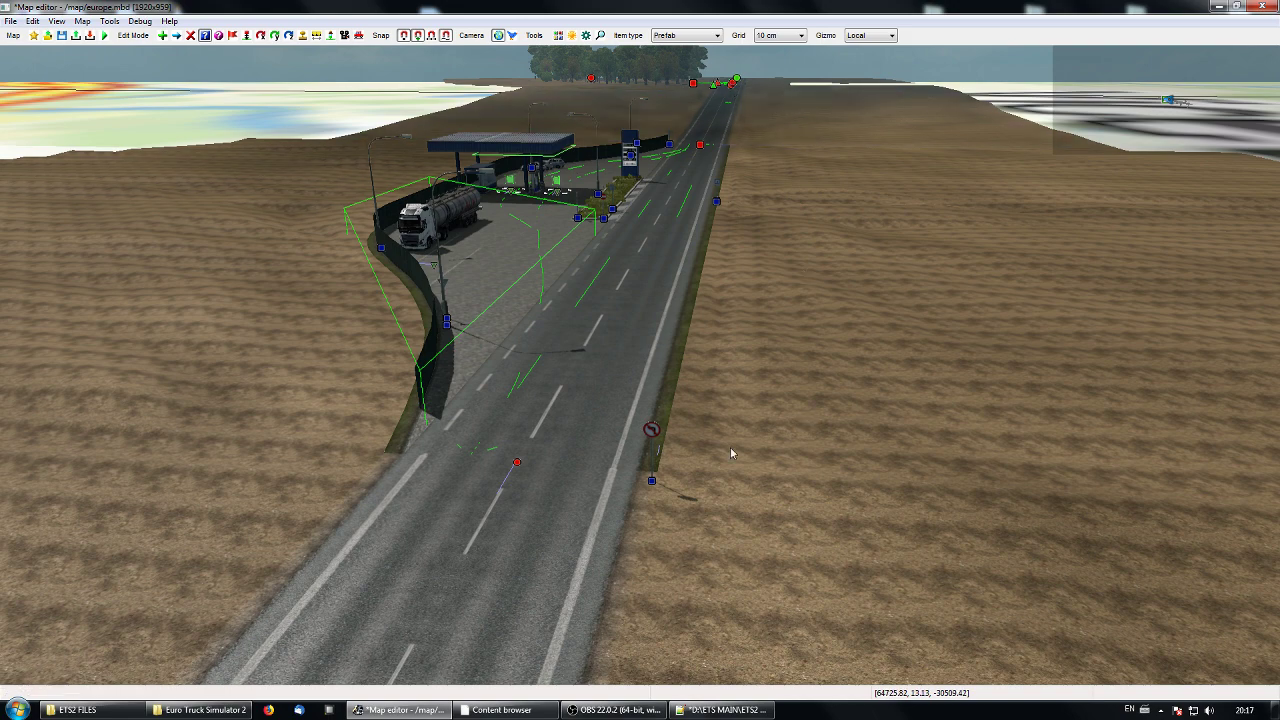
Set the left-side terrain noise to 0% for both road segments adjoining the gas station.
click(518, 464)
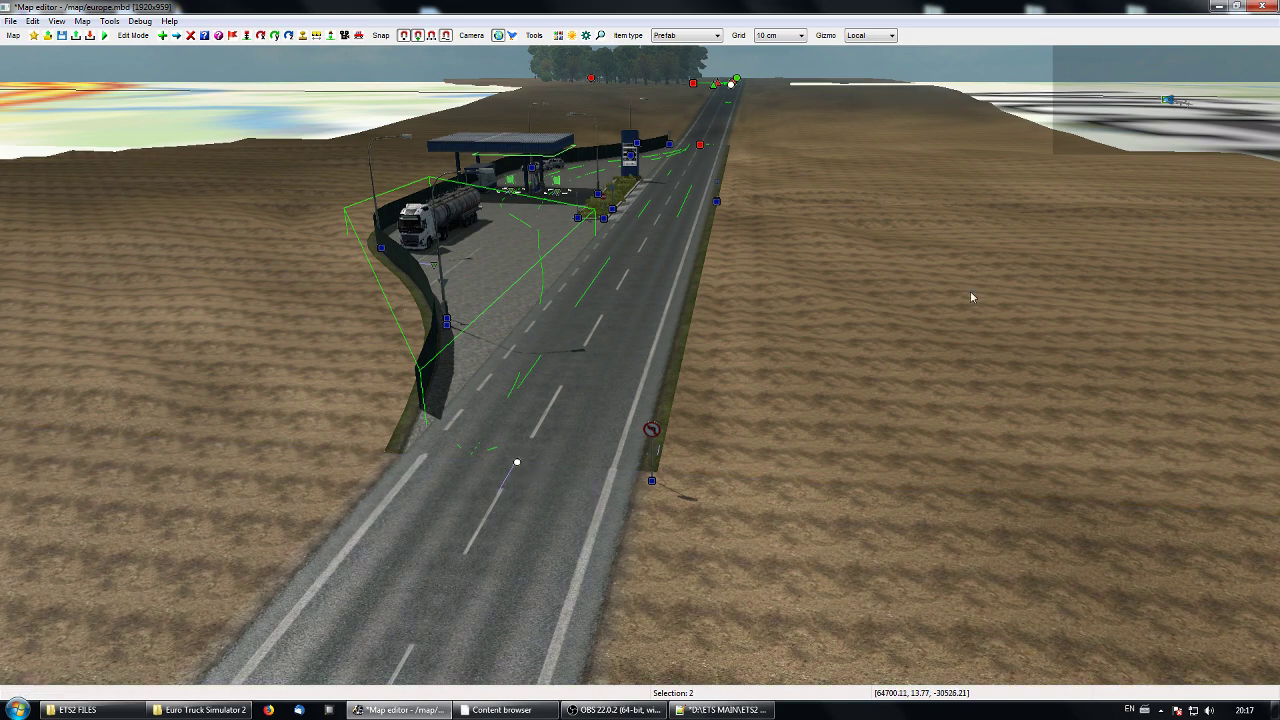
middle_drag(970, 291, 640, 364)
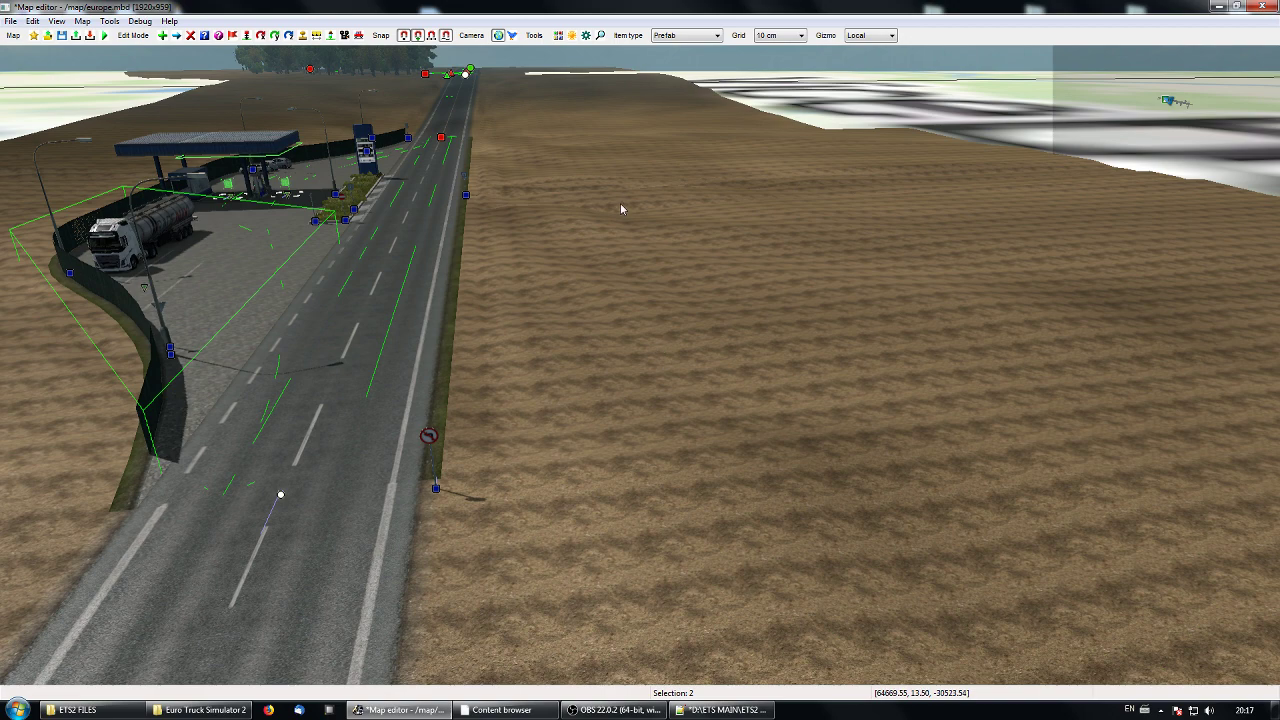
middle_drag(620, 204, 660, 266)
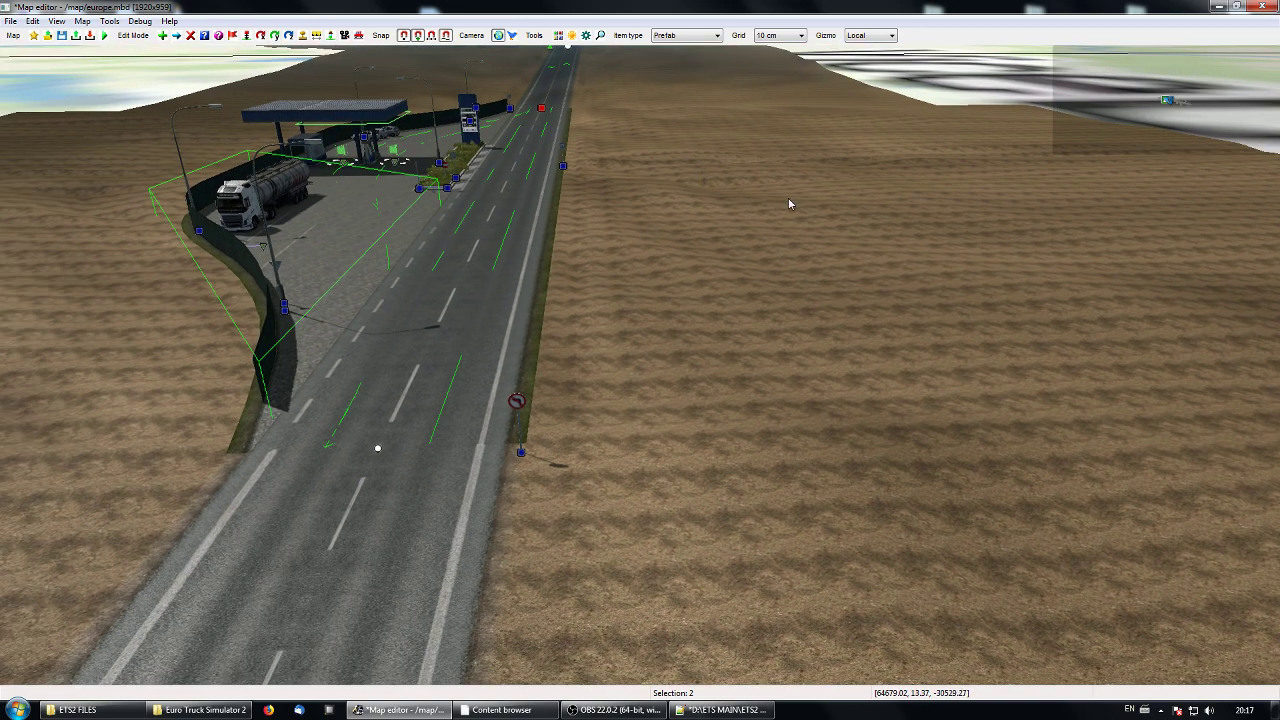
middle_drag(789, 204, 261, 370)
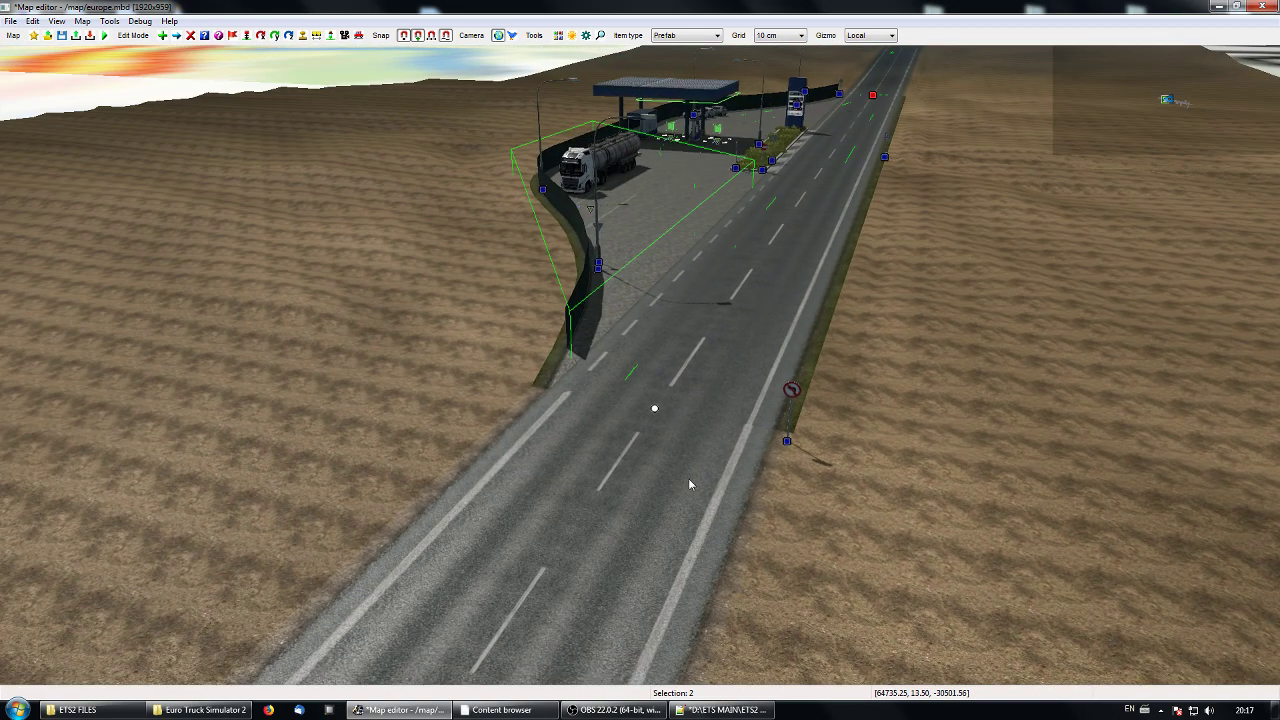
key(p)
click(657, 413)
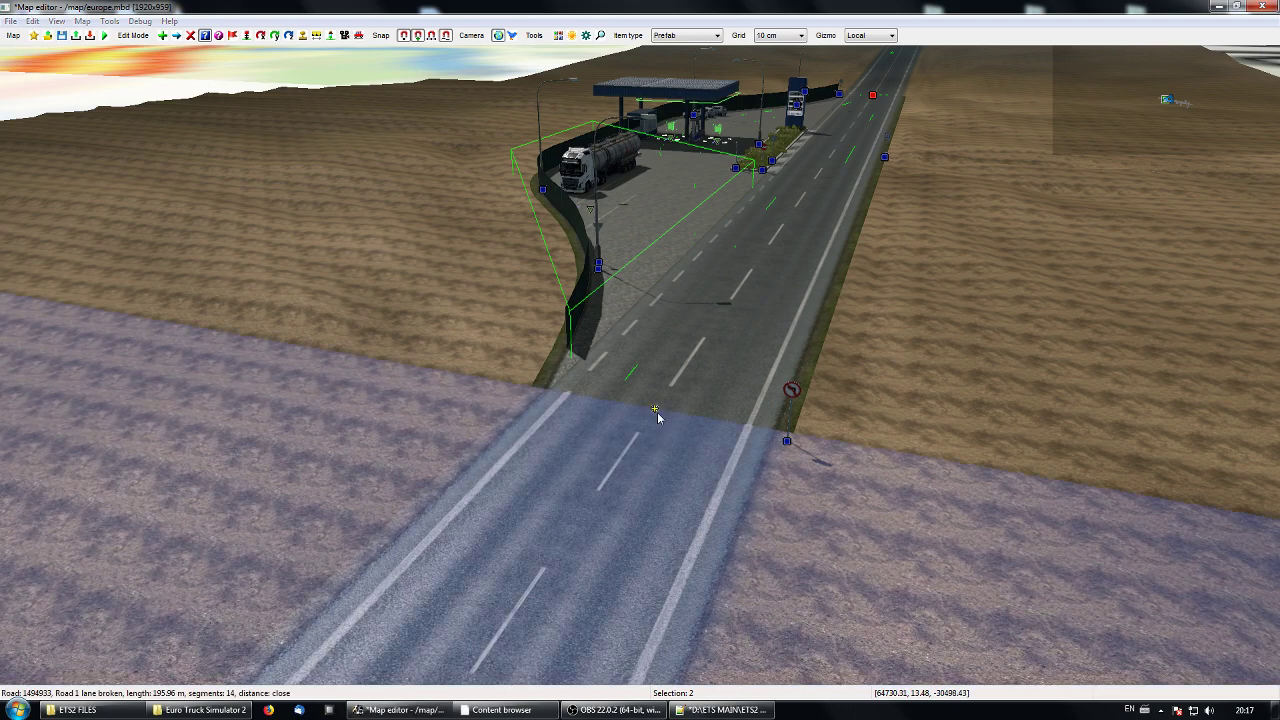
drag(871, 95, 741, 274)
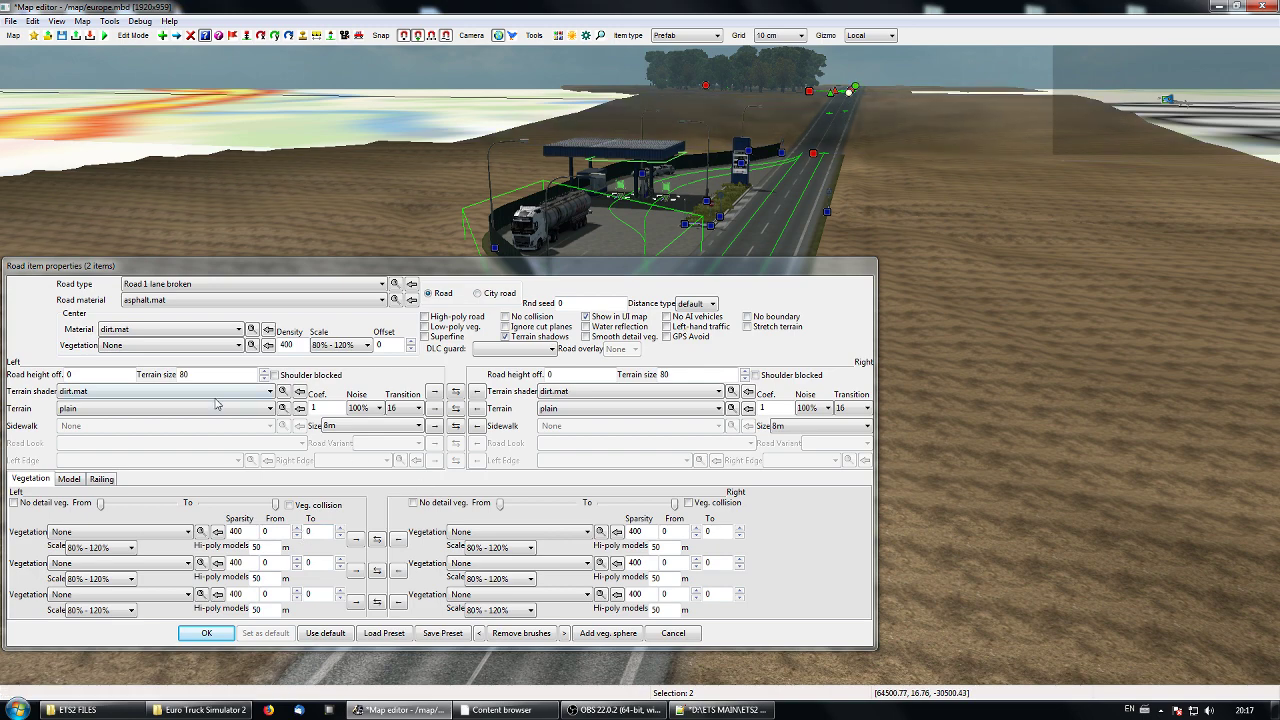
click(366, 408)
click(366, 428)
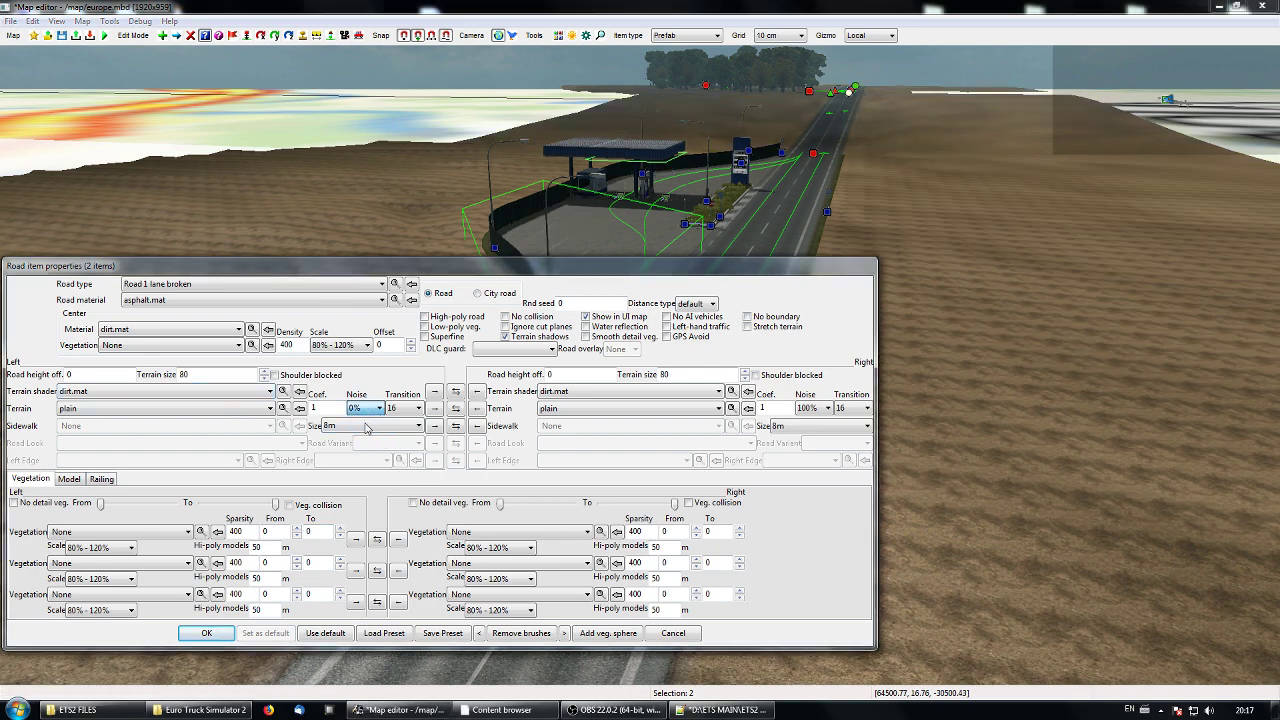
click(206, 633)
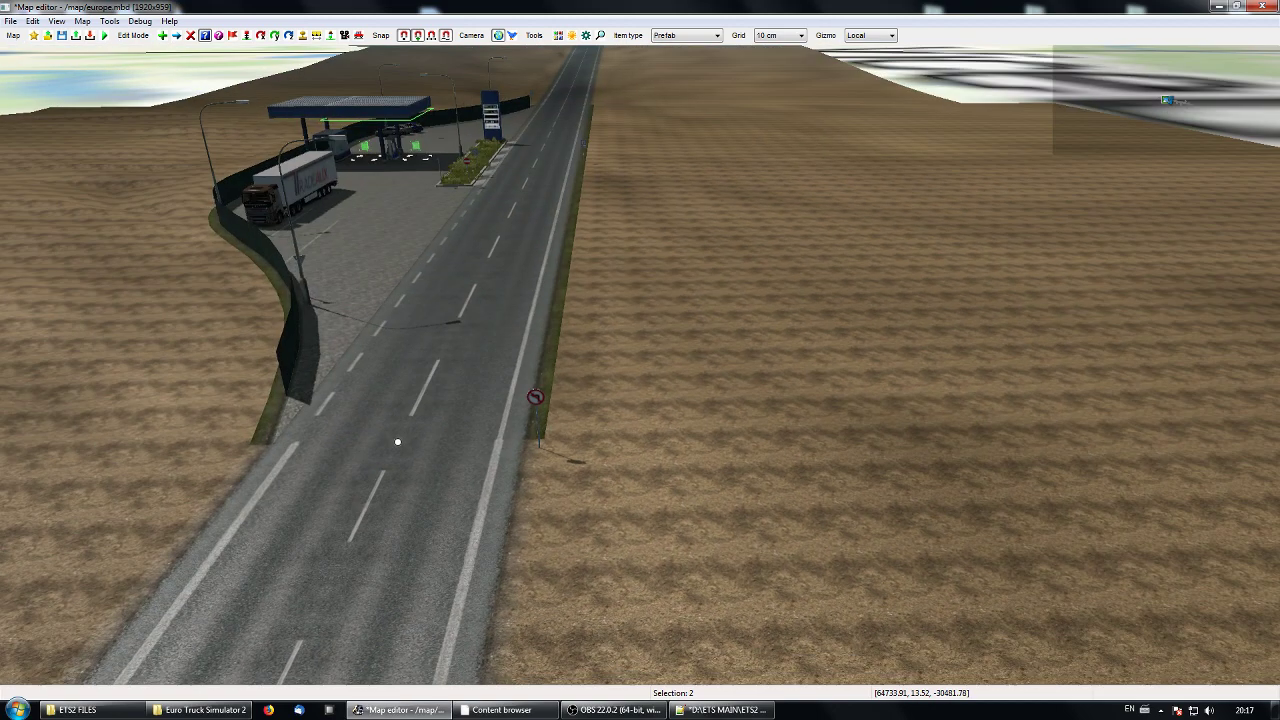
Examine the terrain surface along the road and around the gas station at ground level.
middle_drag(640, 366, 790, 308)
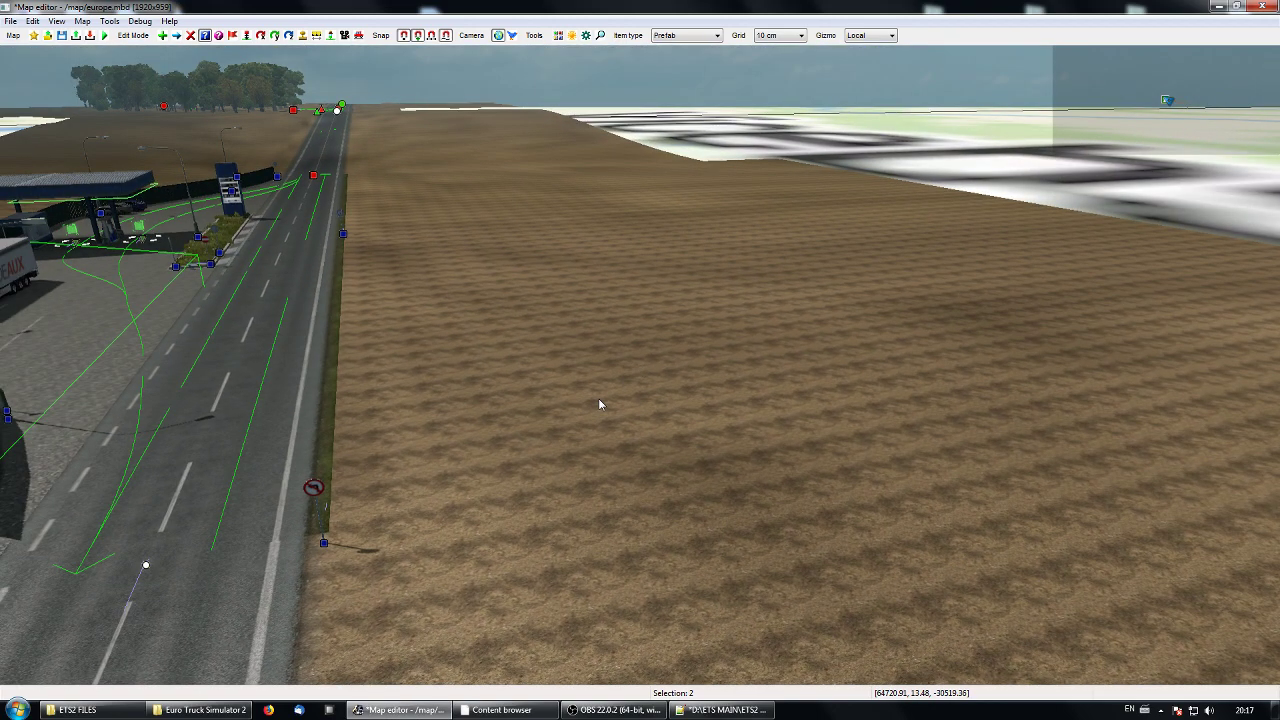
middle_drag(599, 400, 1122, 363)
key(Up)
key(Up)
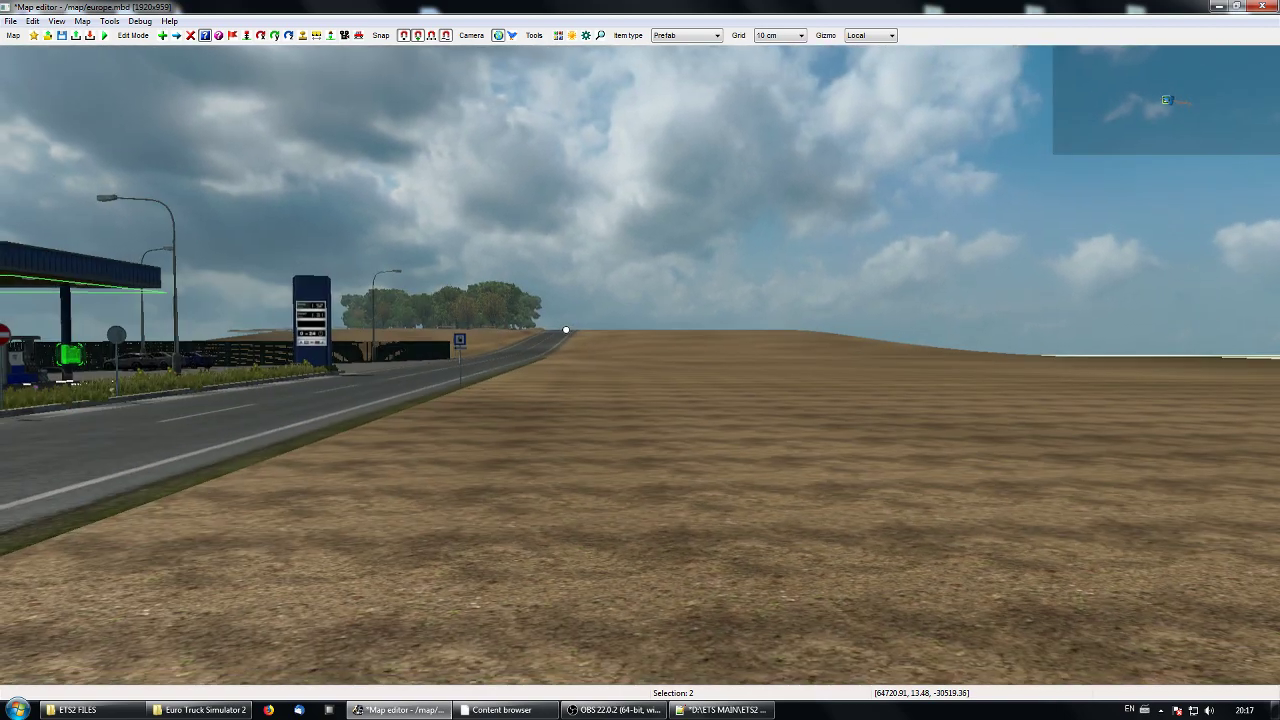
key(Up)
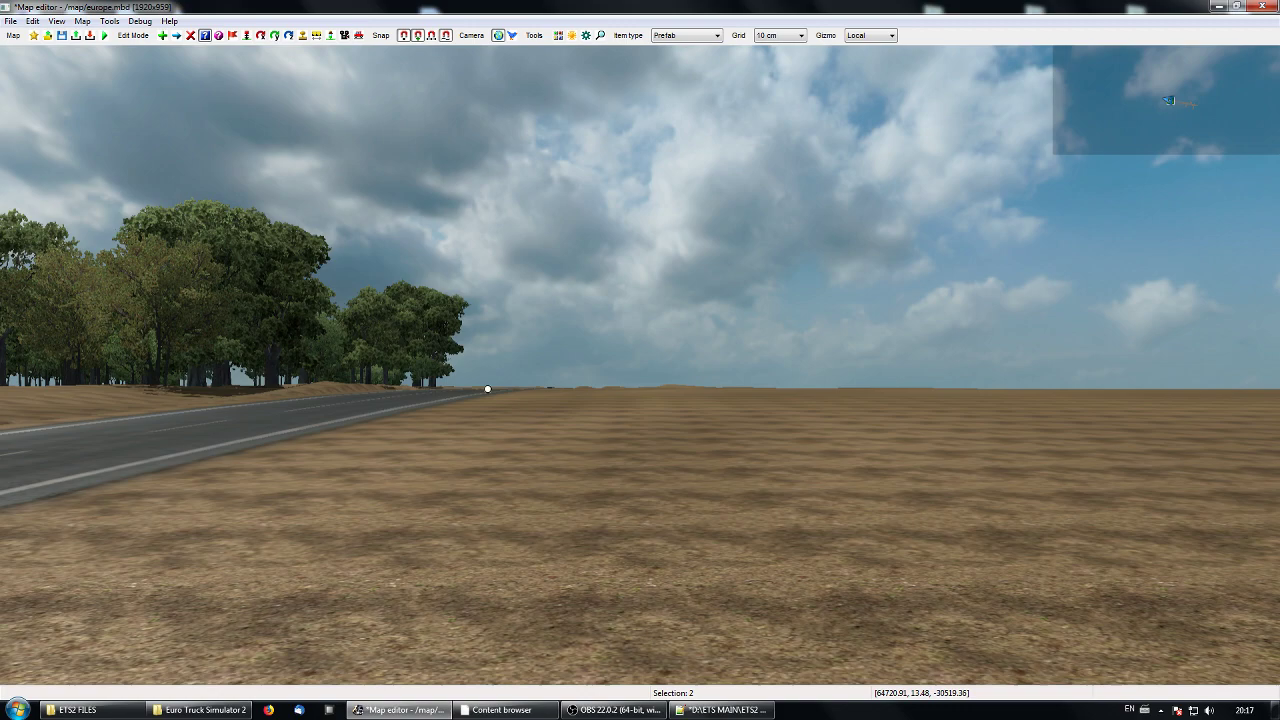
key(Up)
middle_drag(640, 360, 218, 358)
key(Up)
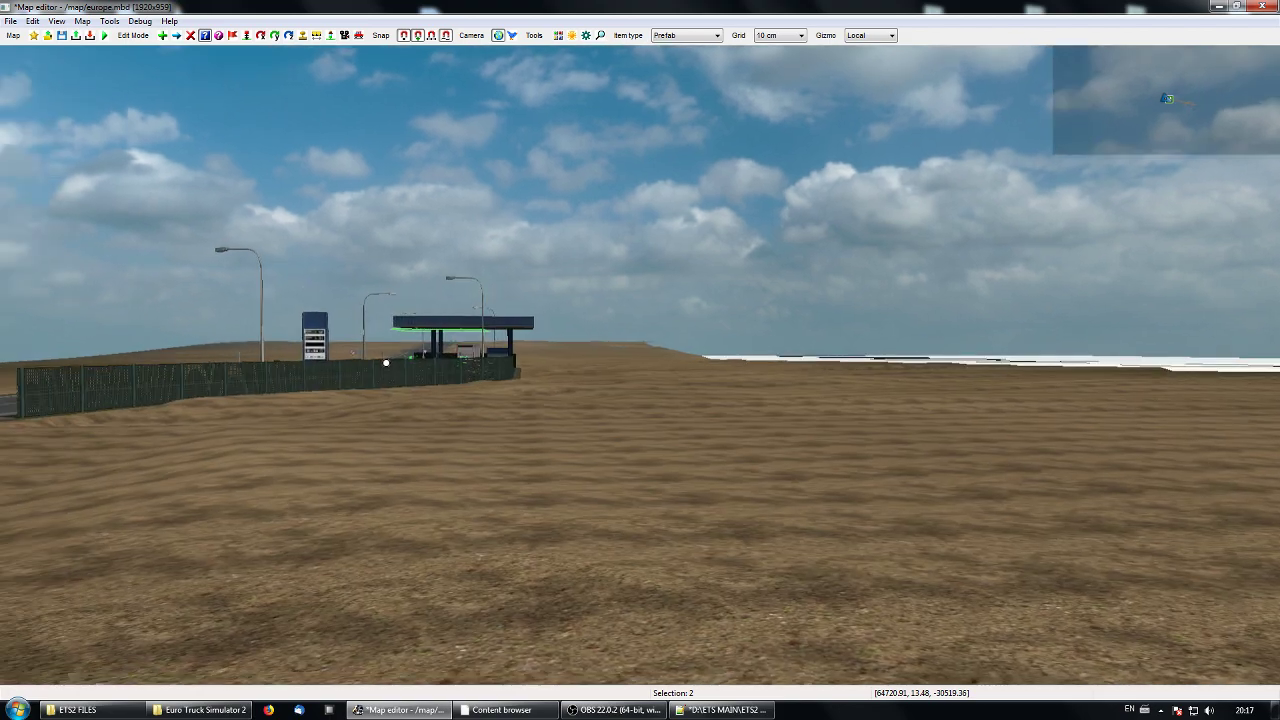
key(Up)
middle_drag(386, 363, 28, 417)
key(Up)
key(Up)
middle_drag(640, 365, 800, 448)
key(Up)
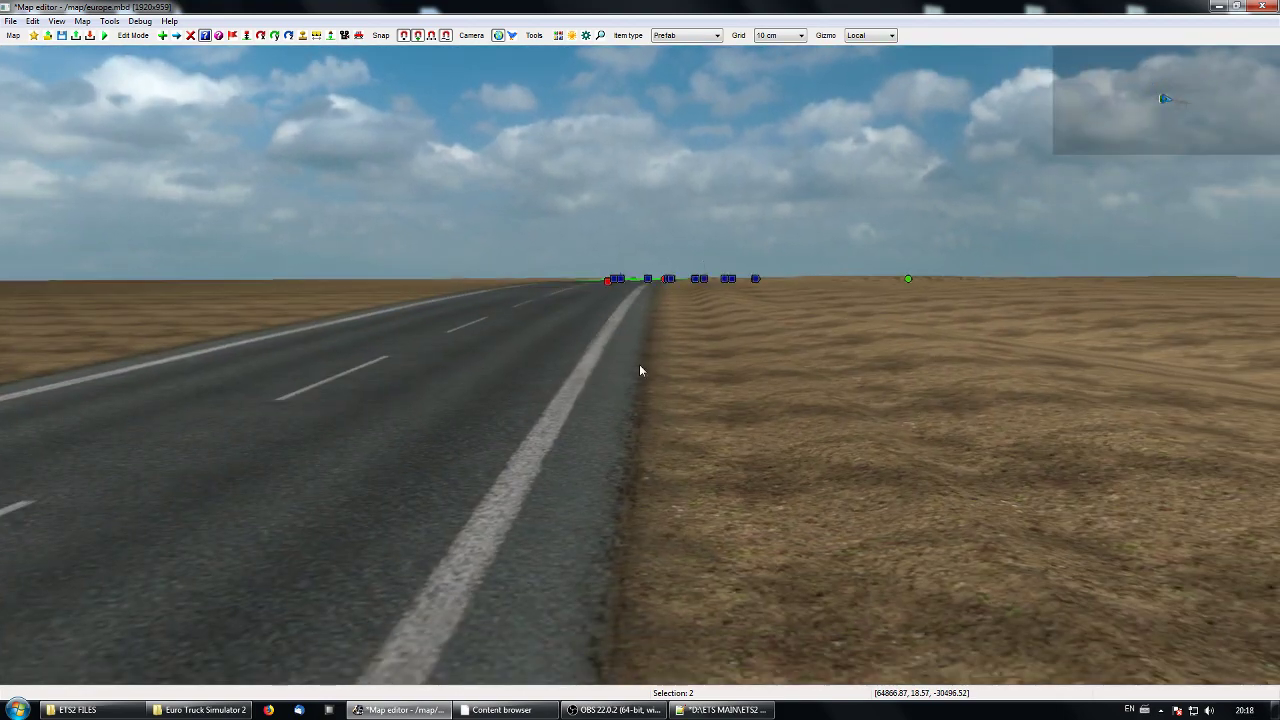
Examine from above how far roads, terrain and trees are drawn around the gas station and roundabout.
key(p)
scroll(640, 365, down, 2)
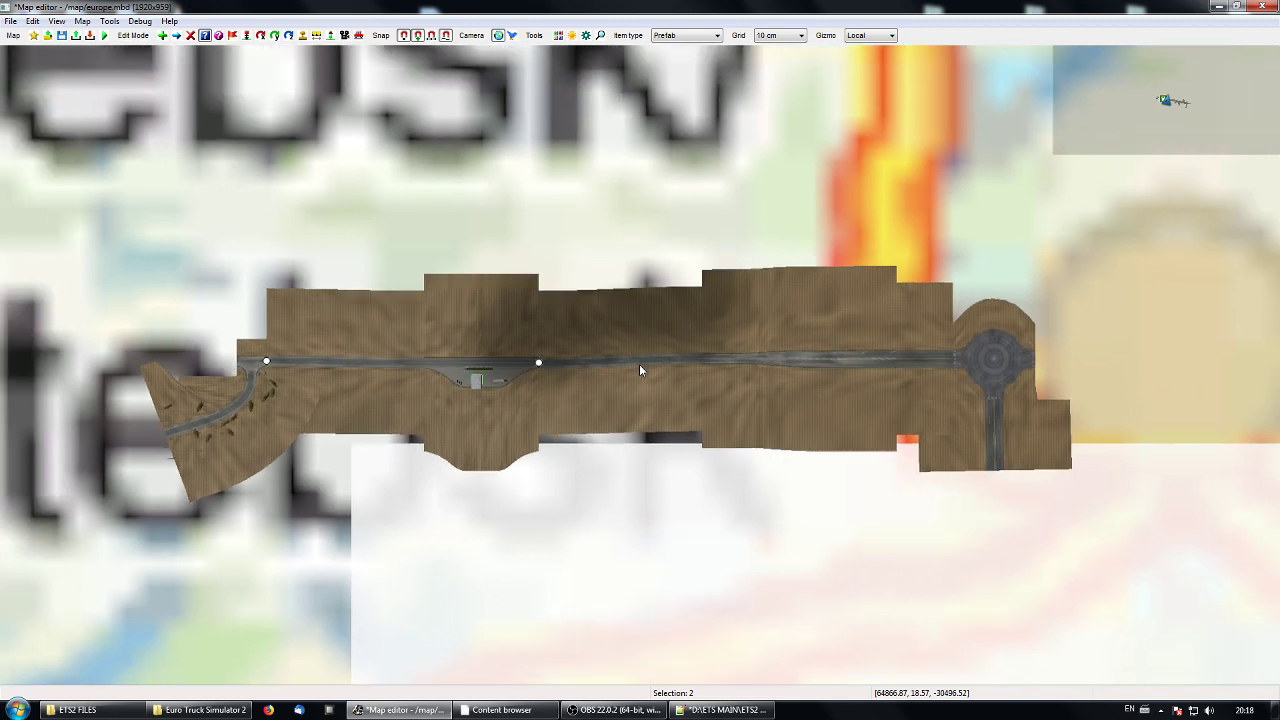
middle_drag(618, 443, 708, 453)
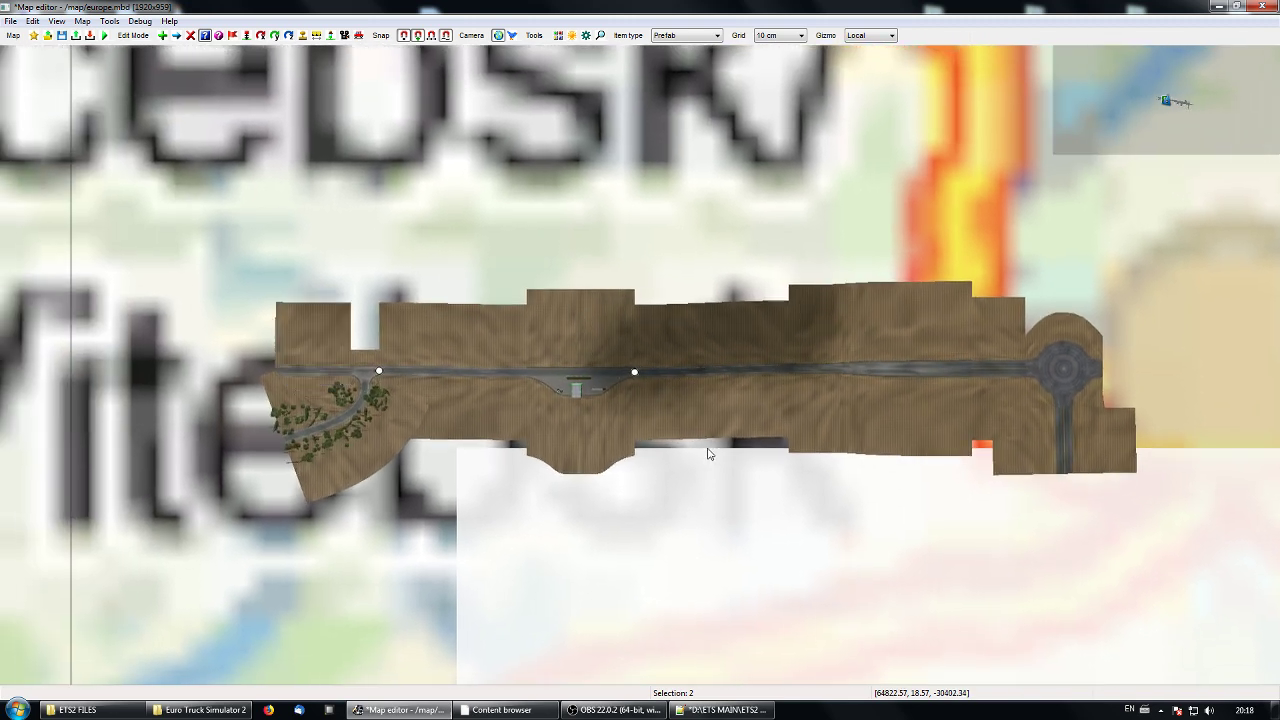
middle_drag(707, 453, 683, 466)
scroll(677, 466, down, 2)
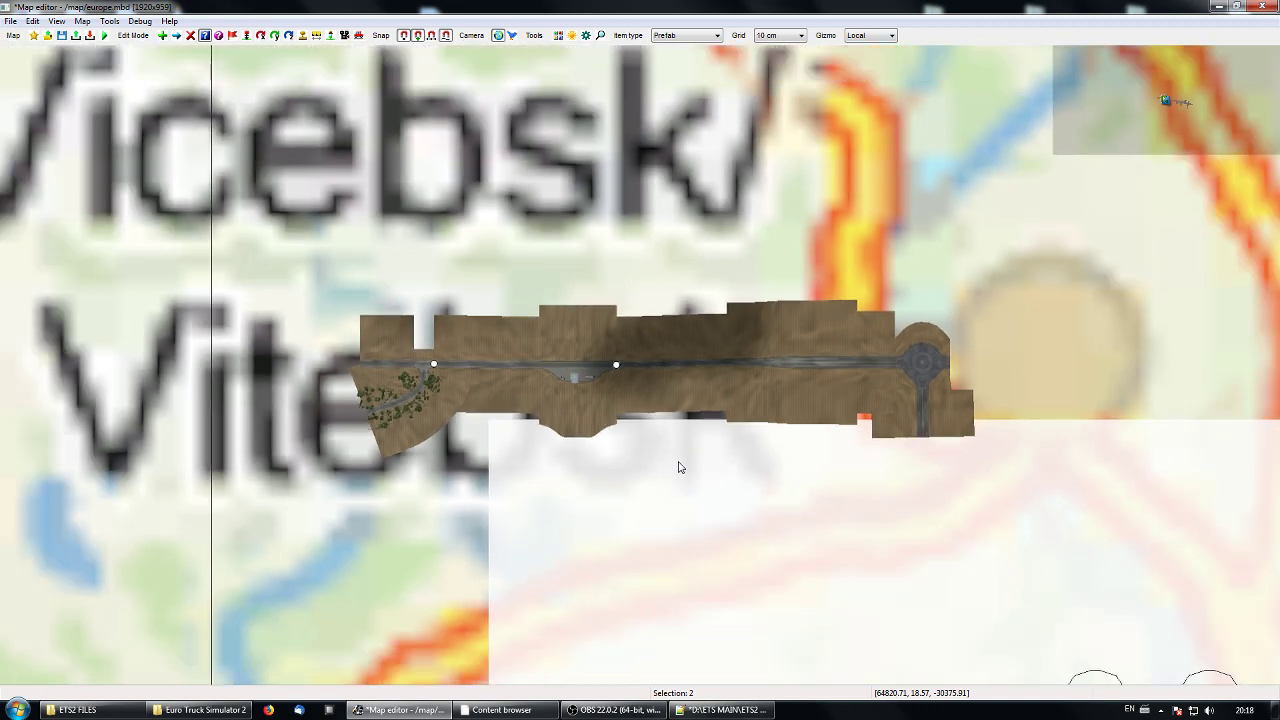
middle_drag(754, 503, 770, 523)
scroll(711, 487, down, 2)
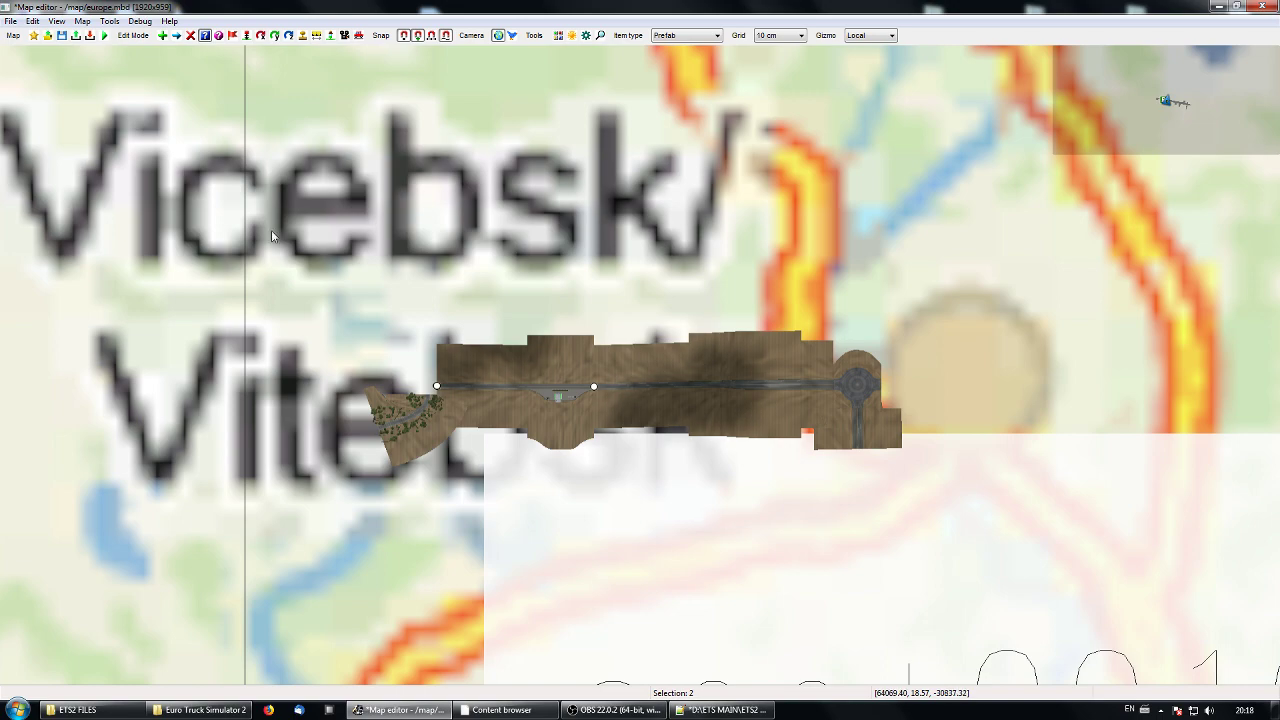
Apply the Far distance to all road and prefab items of the Vitebsk section with the material/distance replacement.
scroll(271, 230, down, 5)
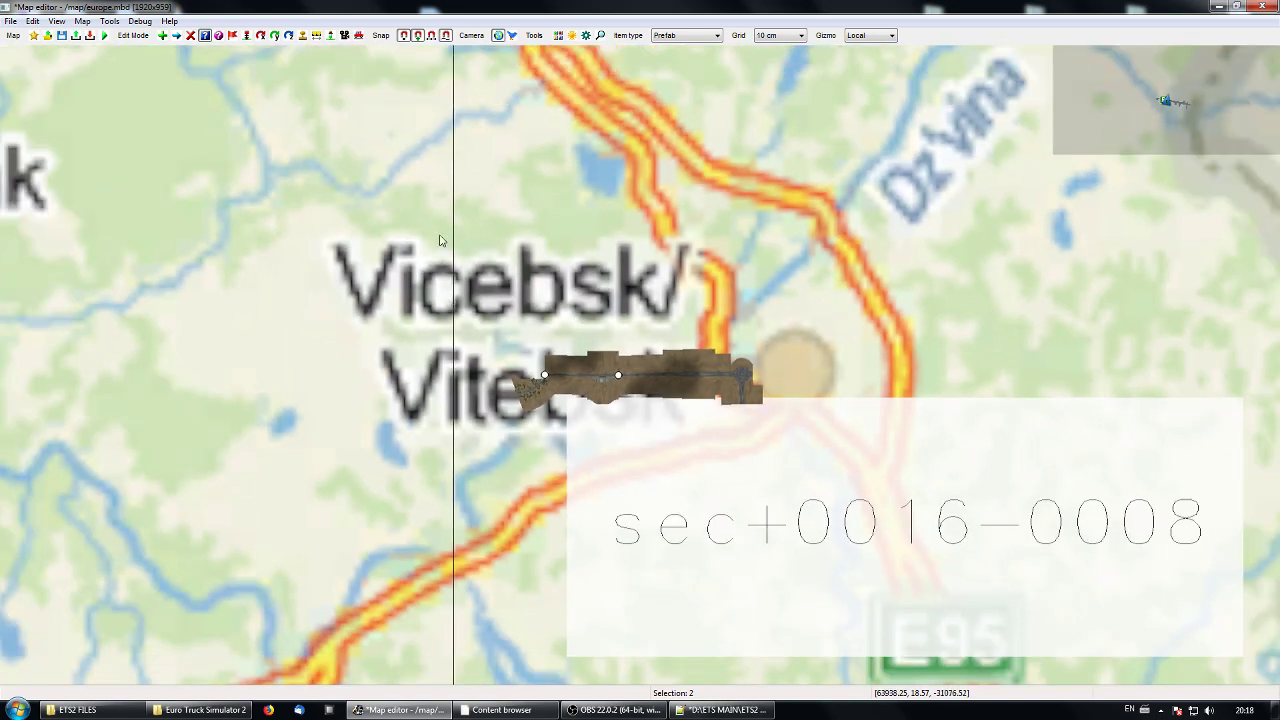
drag(460, 212, 981, 528)
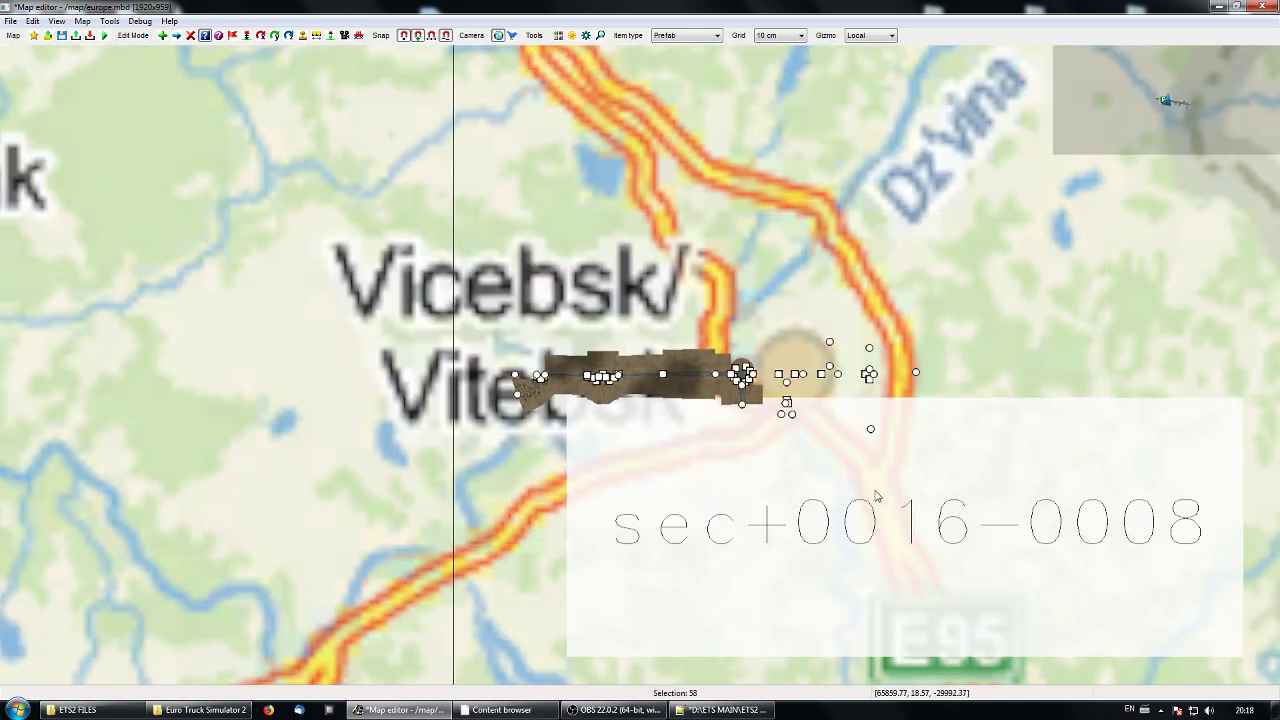
middle_drag(876, 495, 604, 464)
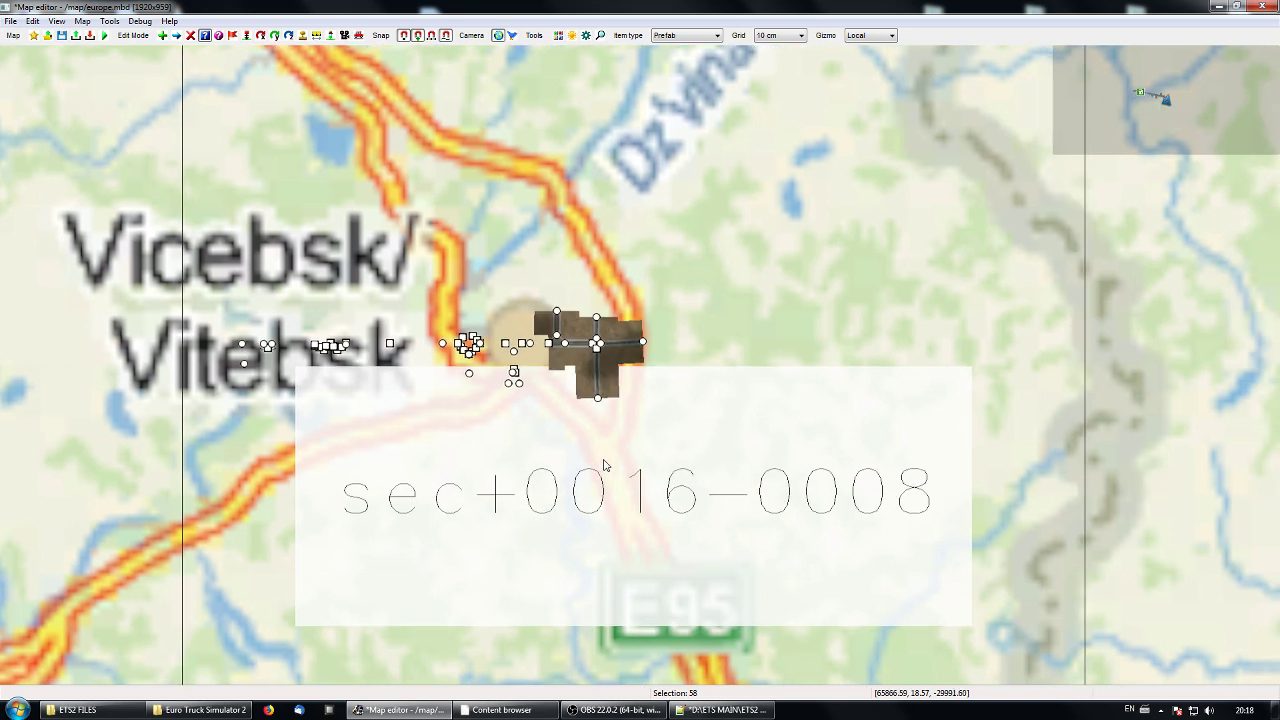
key(r)
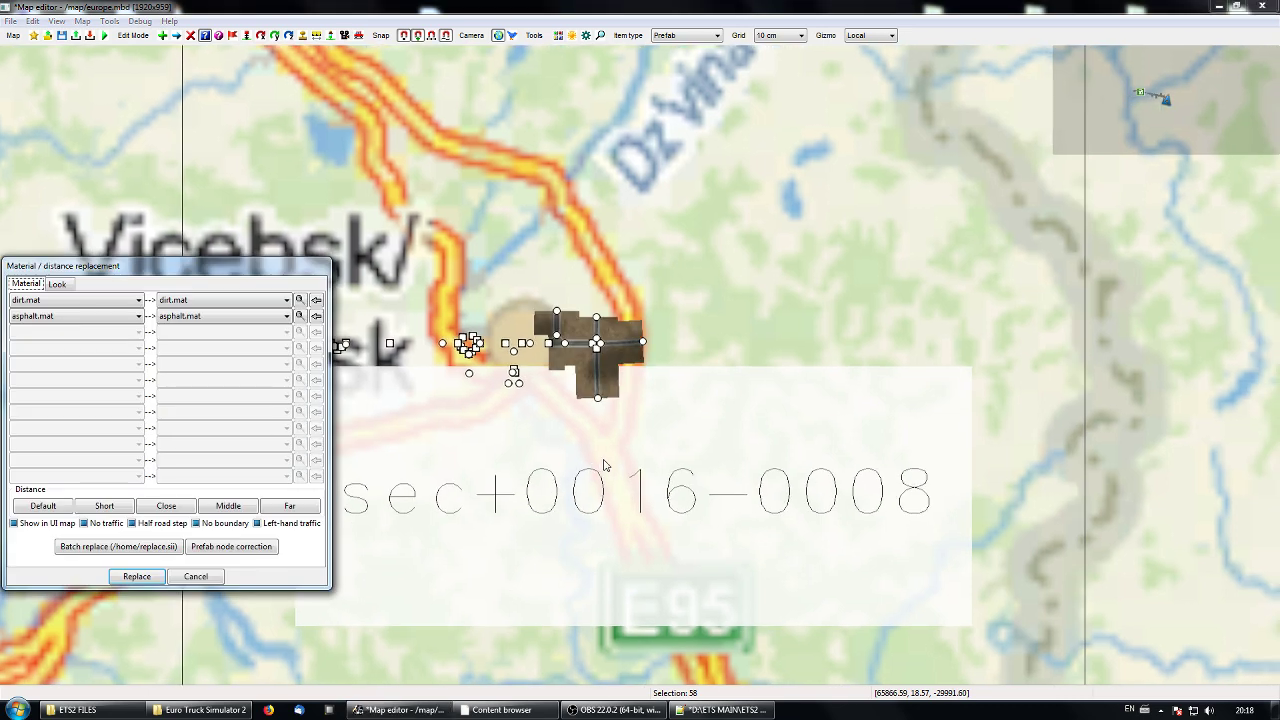
drag(212, 273, 990, 255)
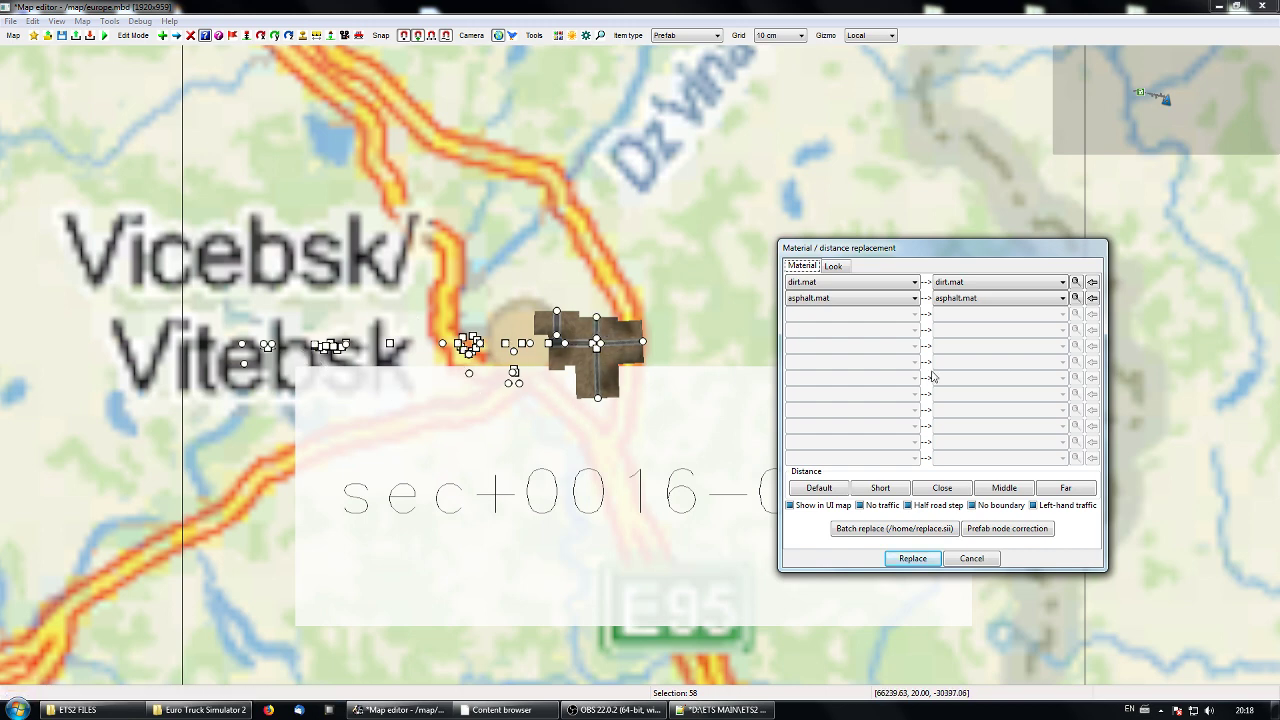
click(1038, 299)
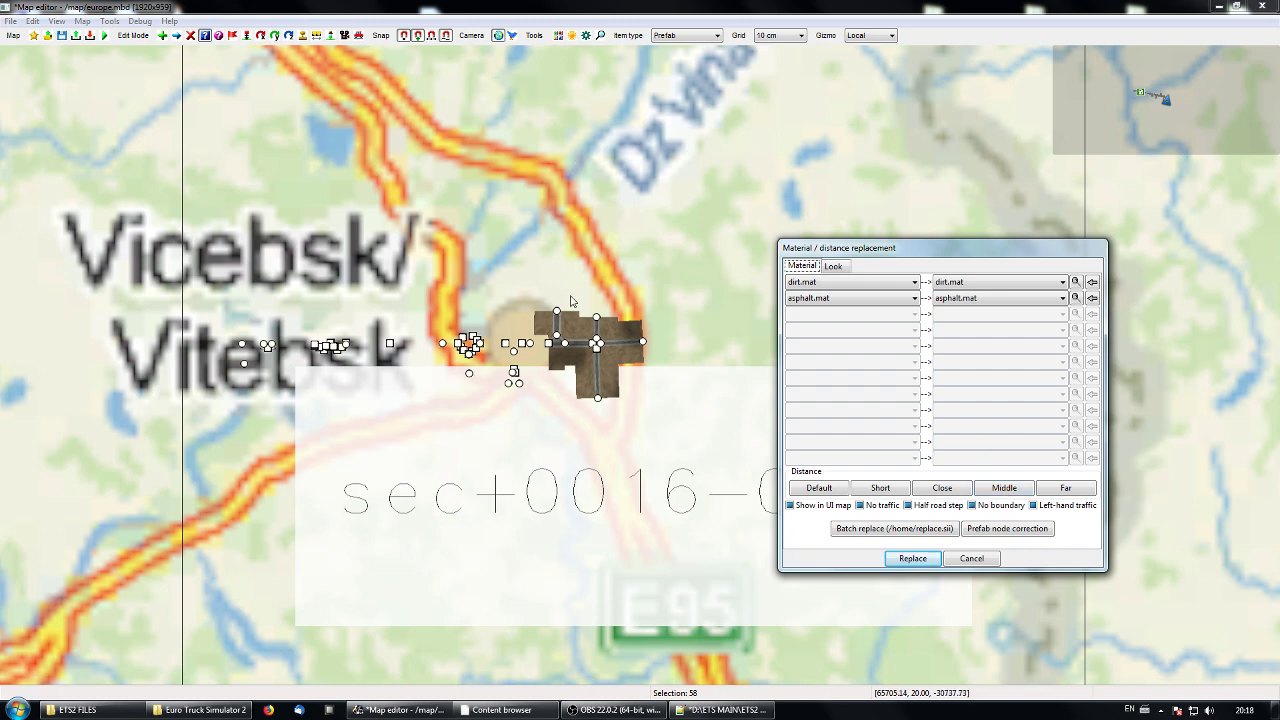
click(1069, 489)
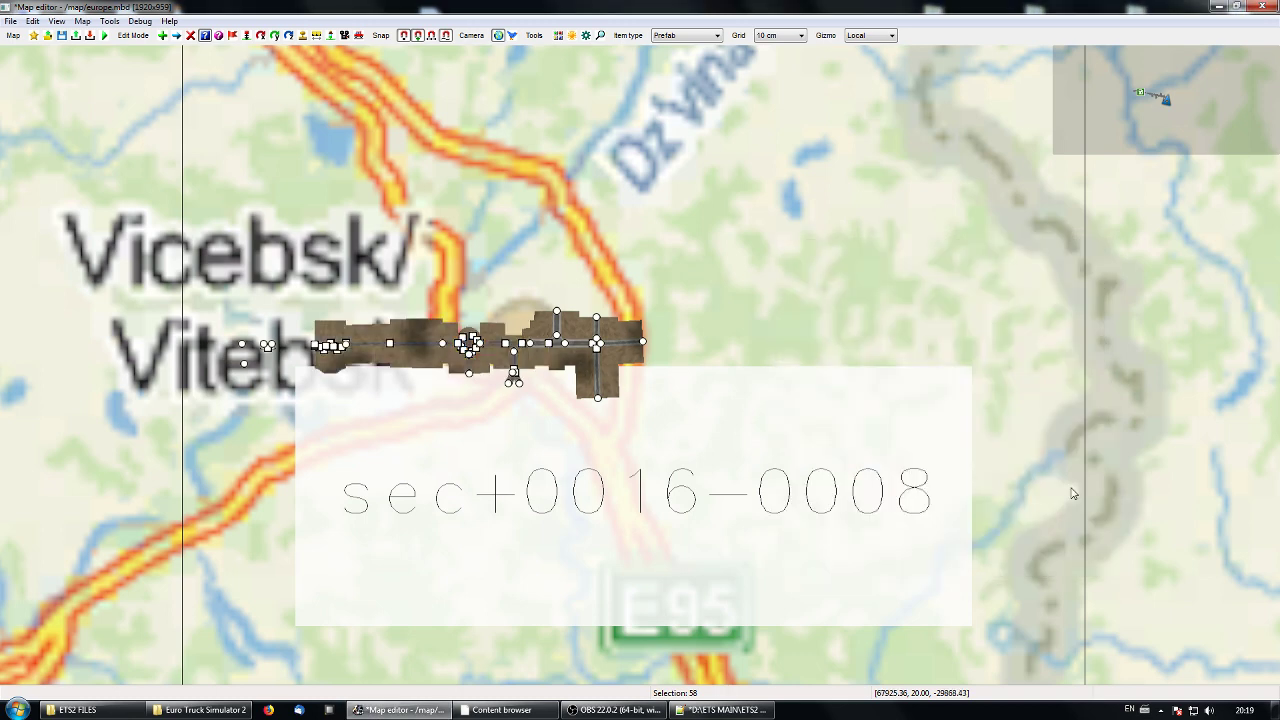
Replace the dirt.mat terrain material with grass_city_fr.mat on all selected Vitebsk road and prefab items.
right_drag(682, 491, 818, 502)
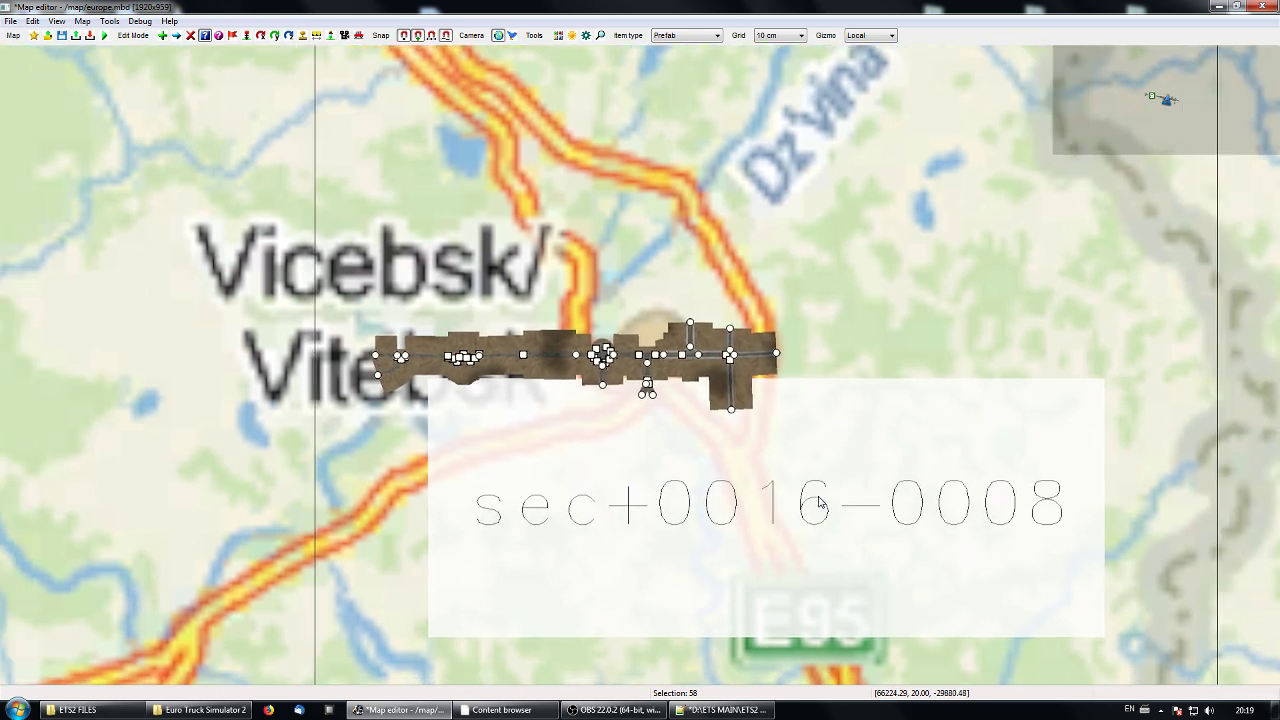
key(r)
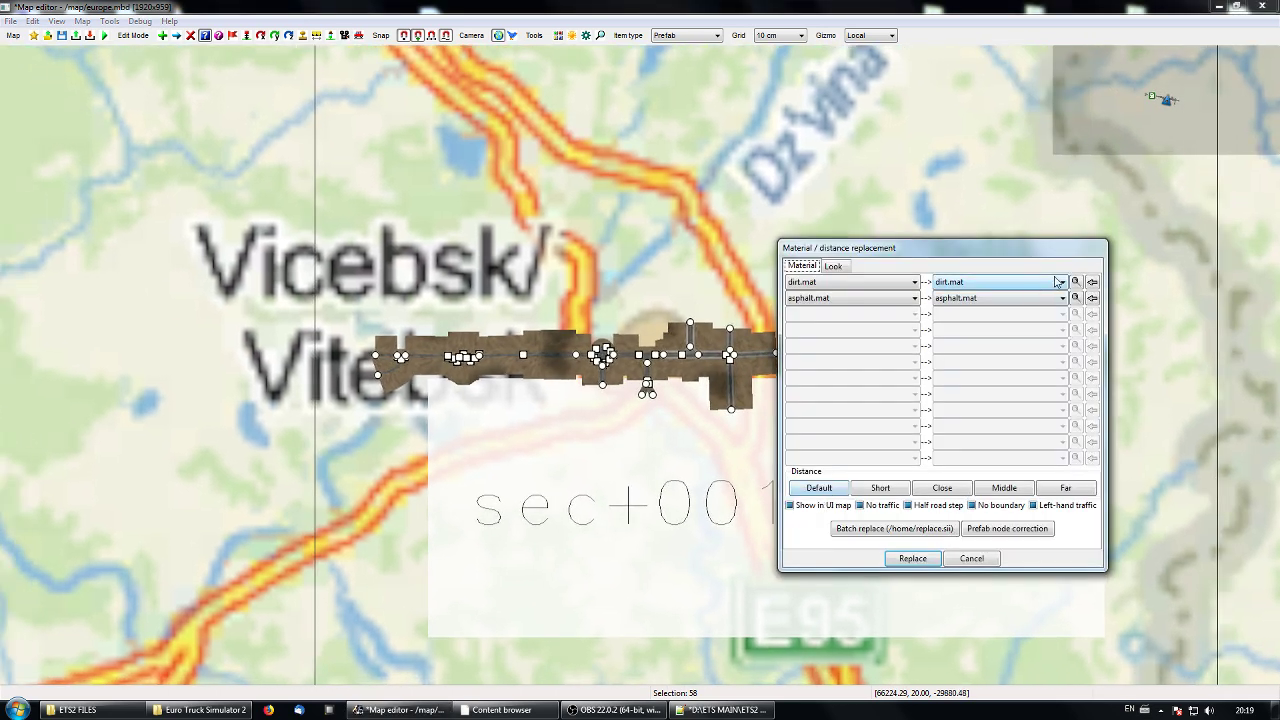
right_drag(683, 404, 596, 416)
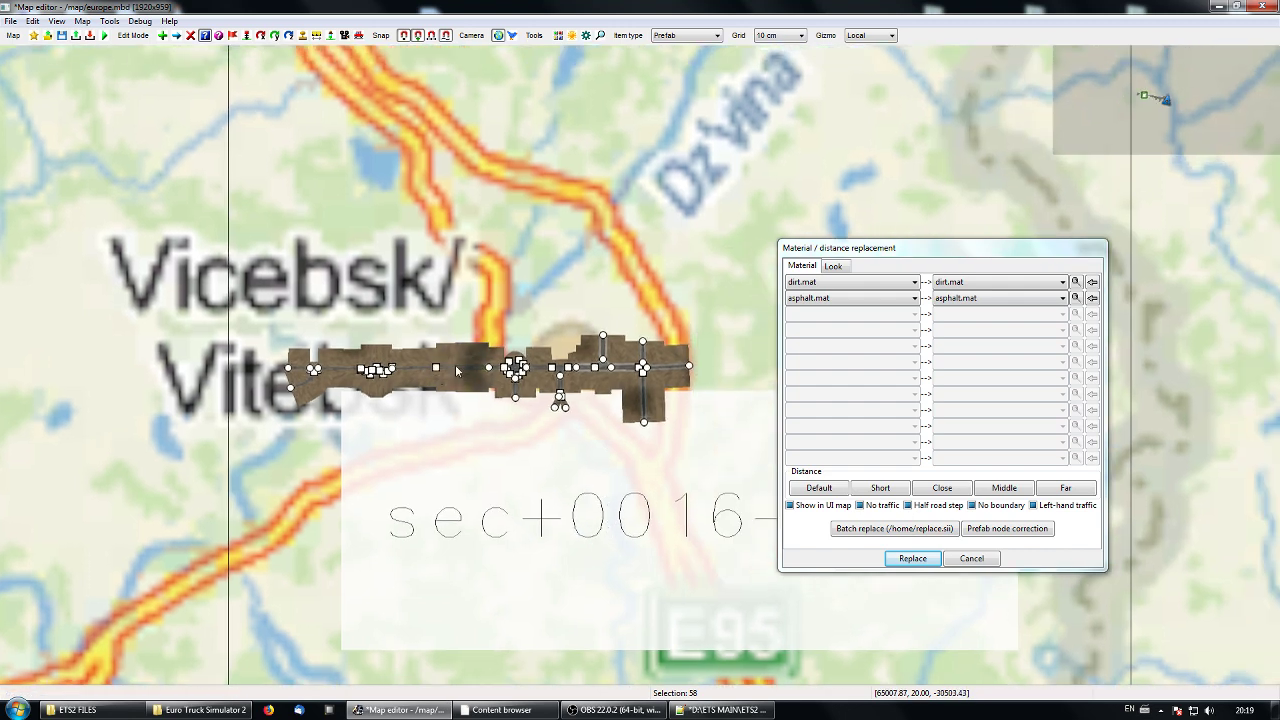
click(1038, 284)
drag(1062, 318, 1076, 401)
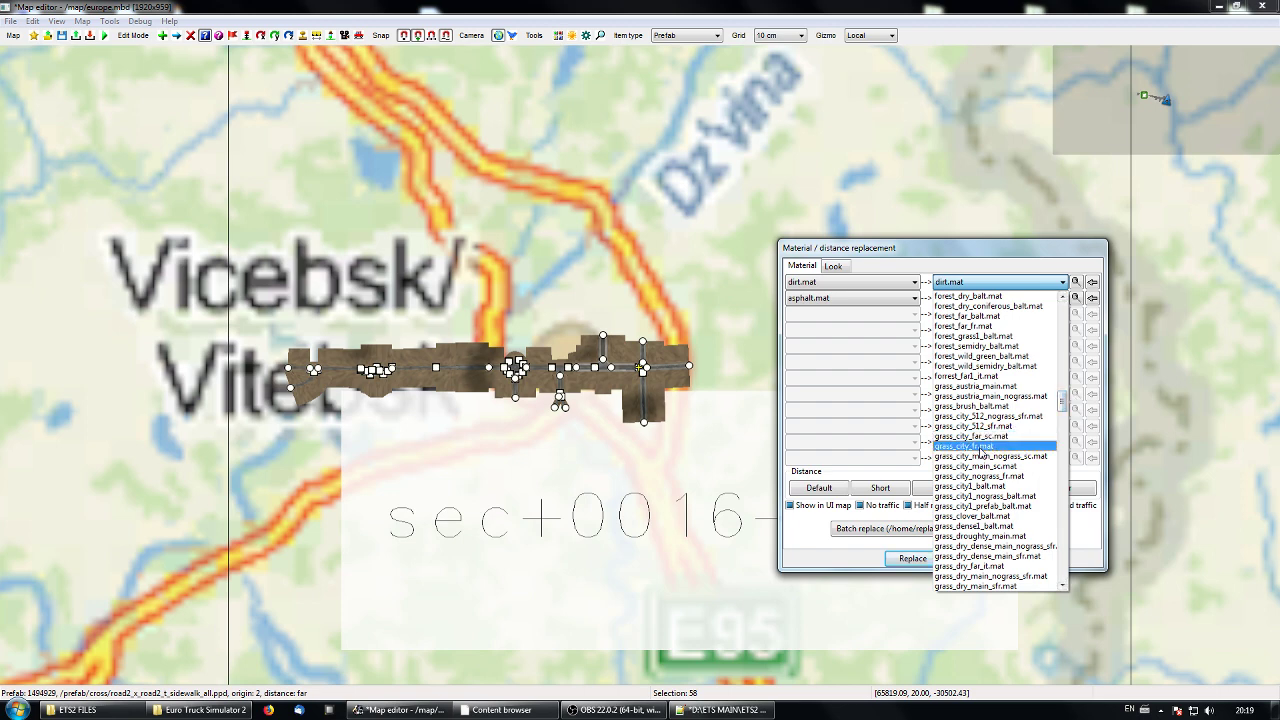
click(981, 446)
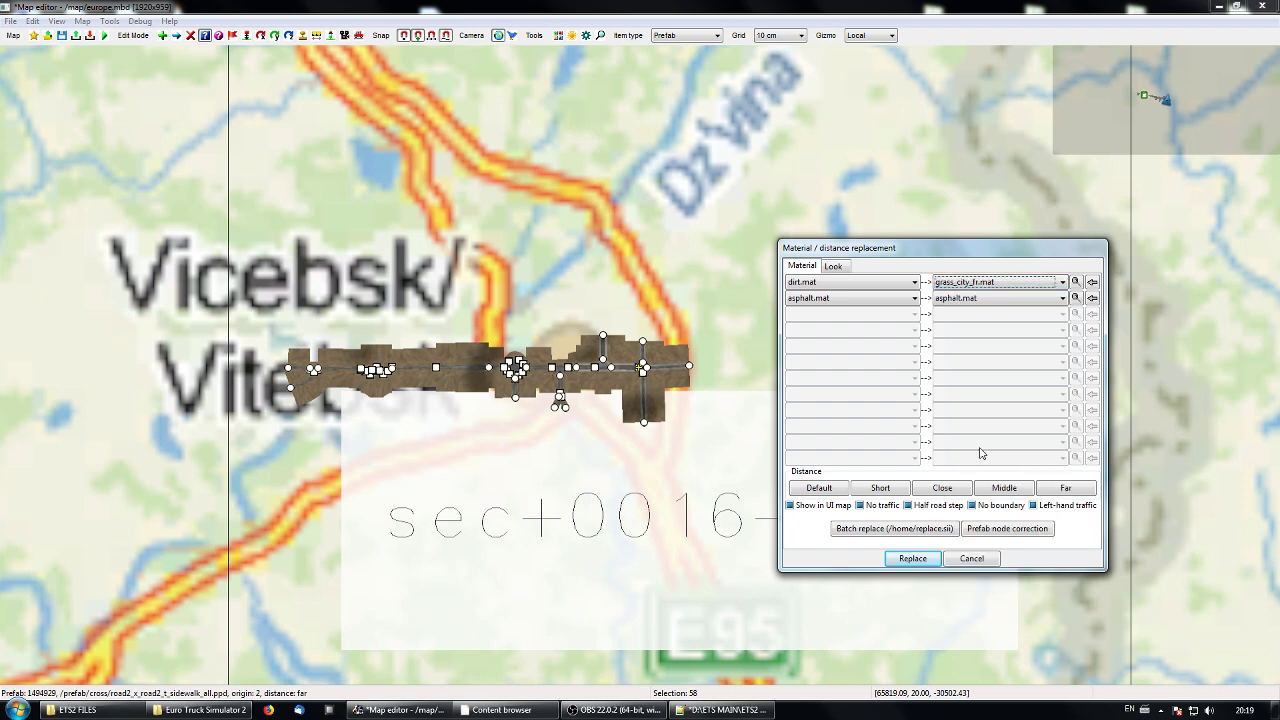
click(912, 559)
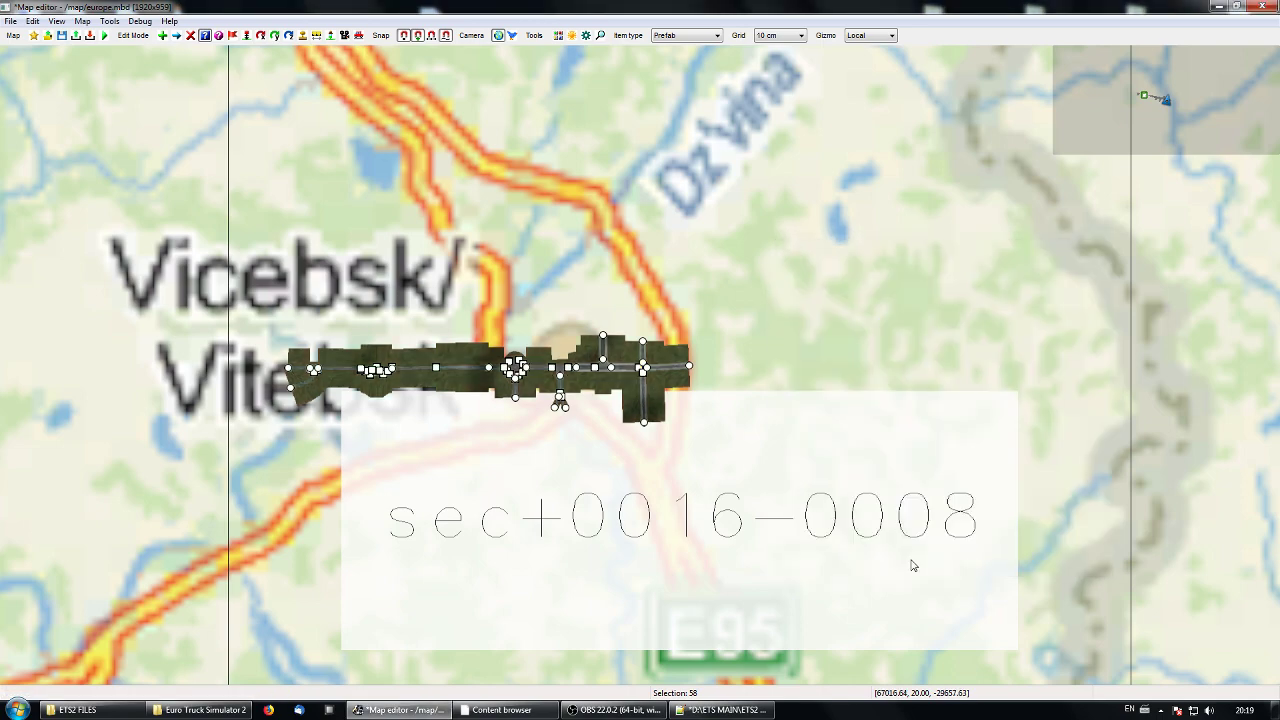
Examine the grass terrain beside the roads and intersections in the 3D view, then return to the overhead map.
key(space)
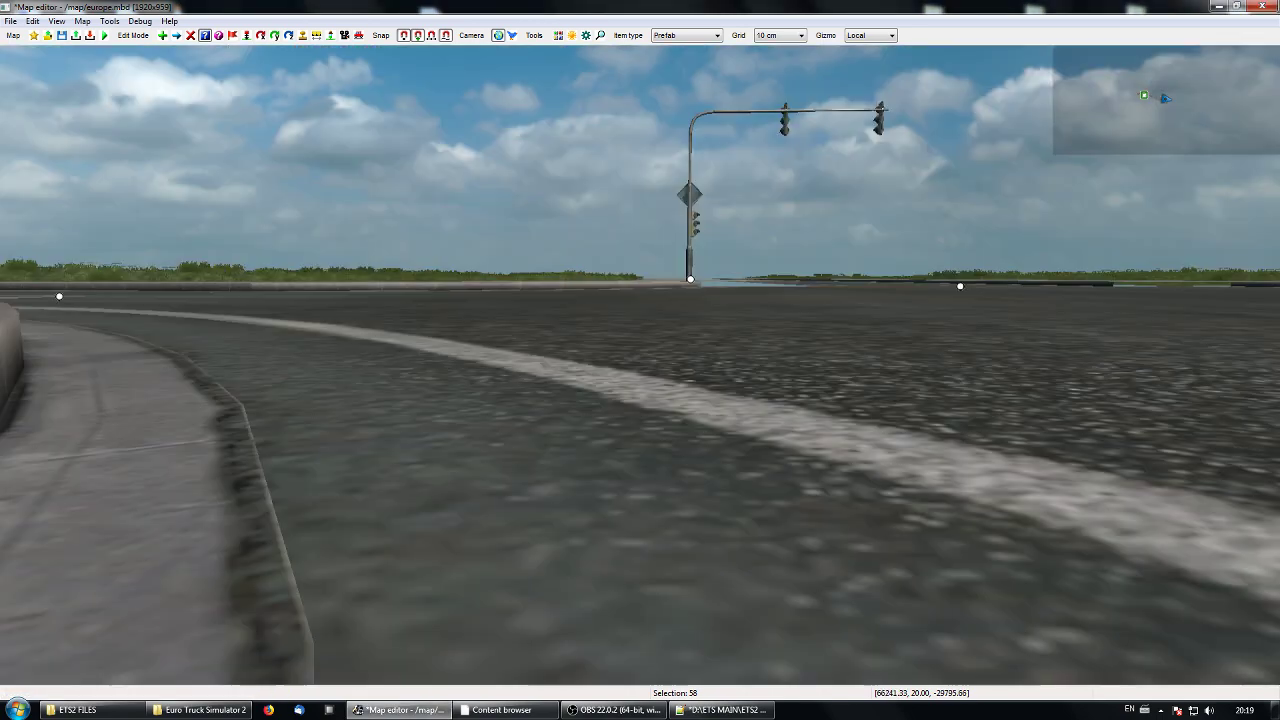
key(Up)
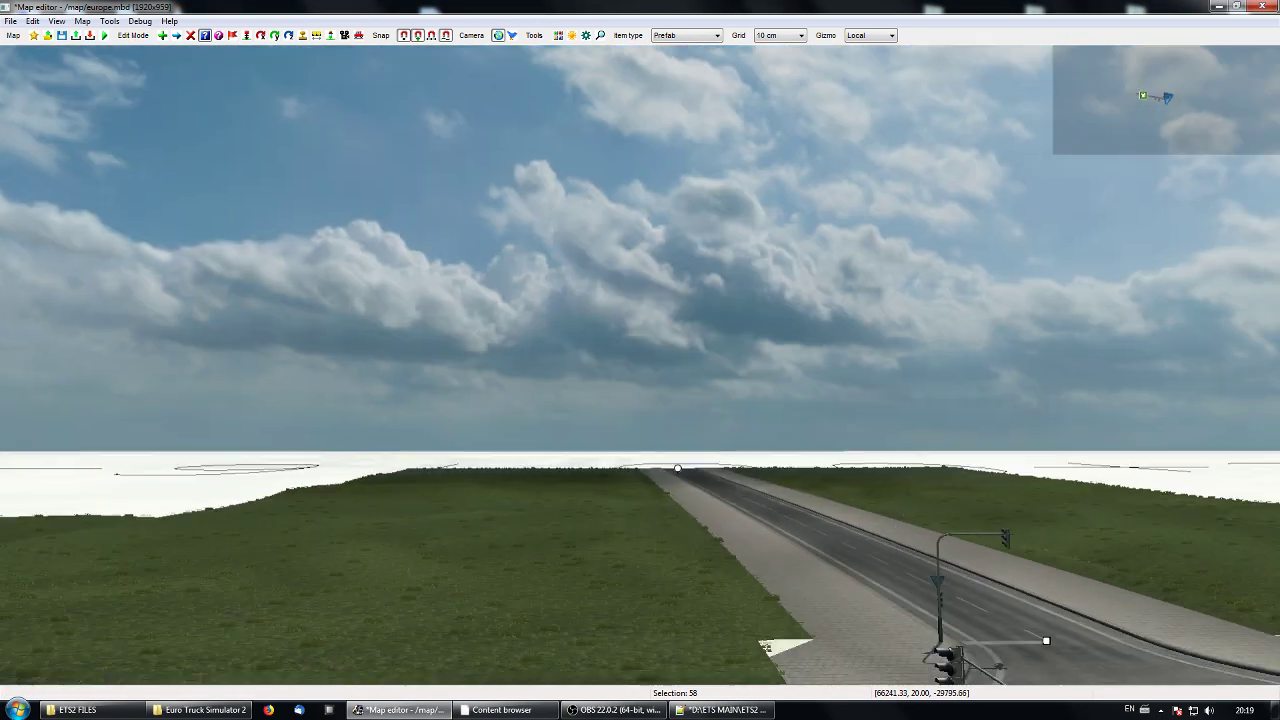
key(Up)
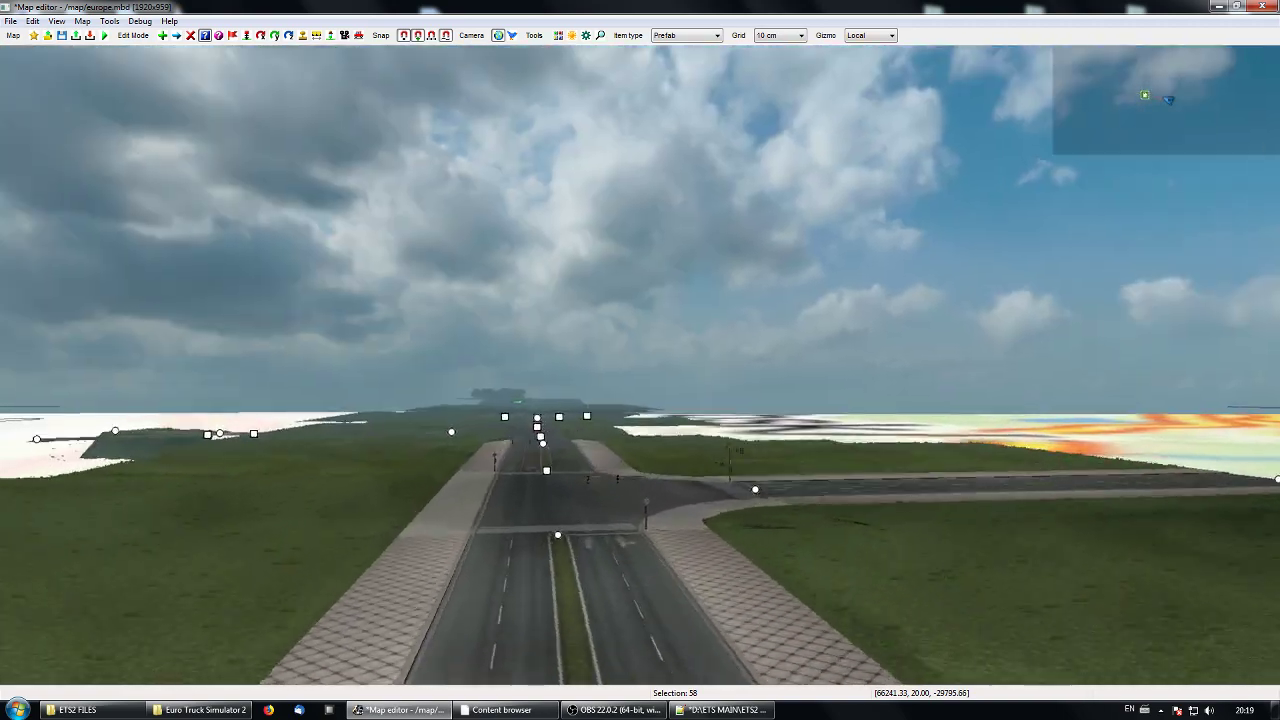
key(Up)
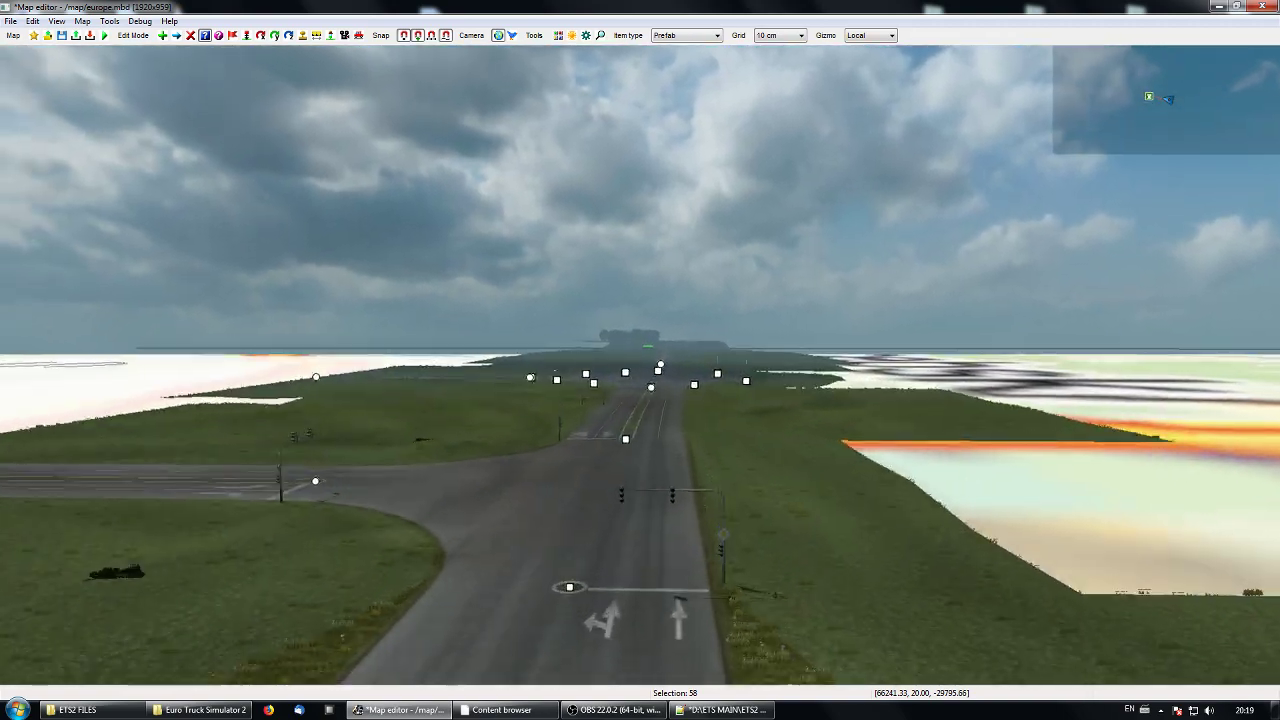
key(space)
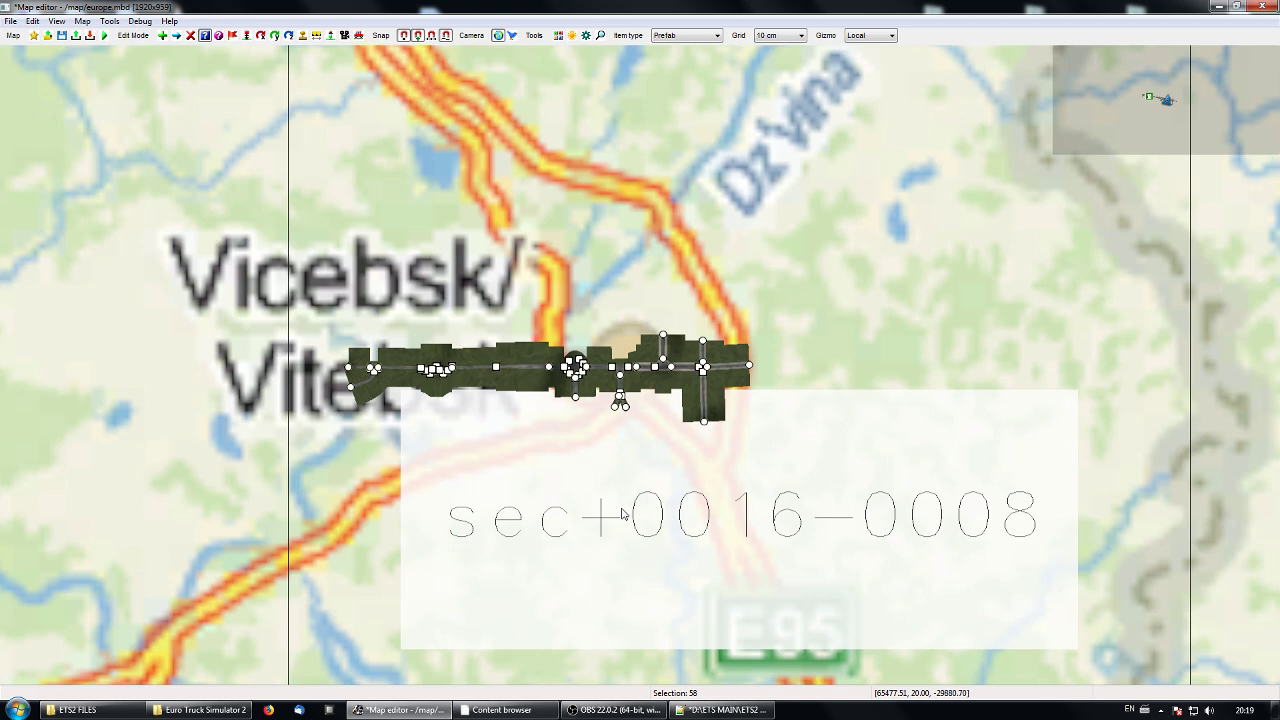
Enable No boundary for all selected Vitebsk items with the material/distance replacement.
key(r)
drag(920, 250, 967, 243)
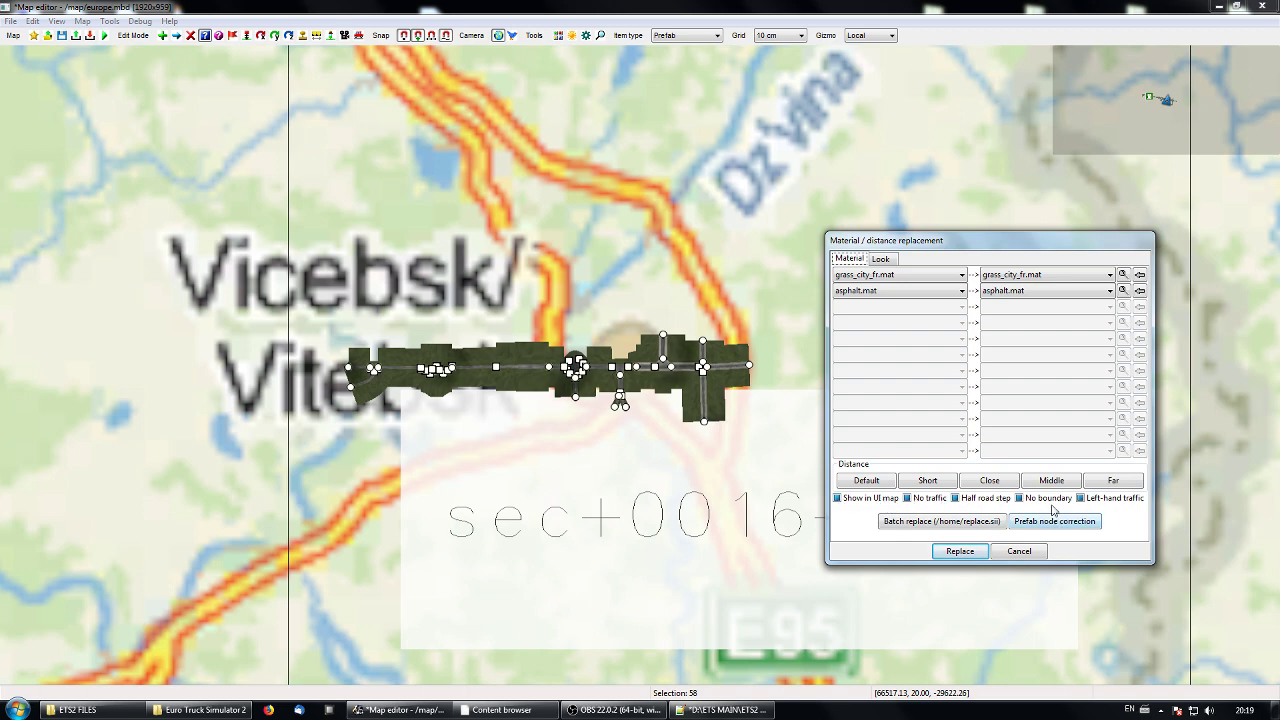
click(1020, 500)
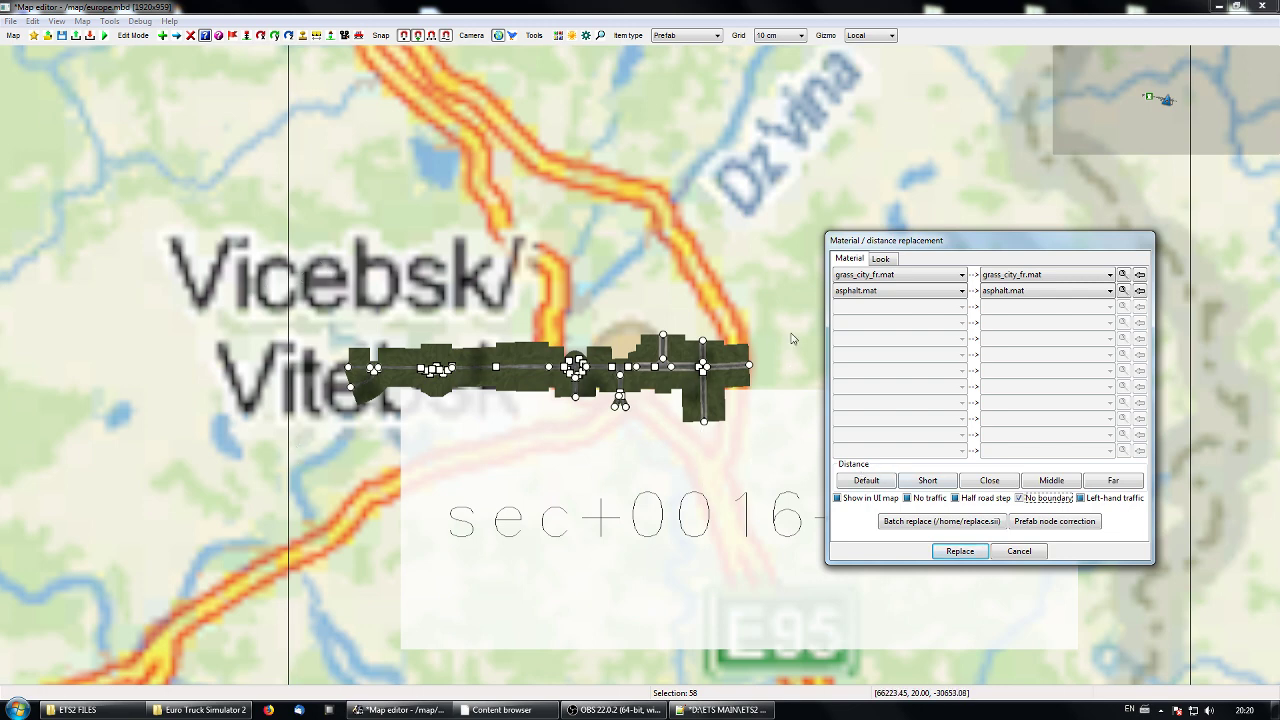
click(980, 556)
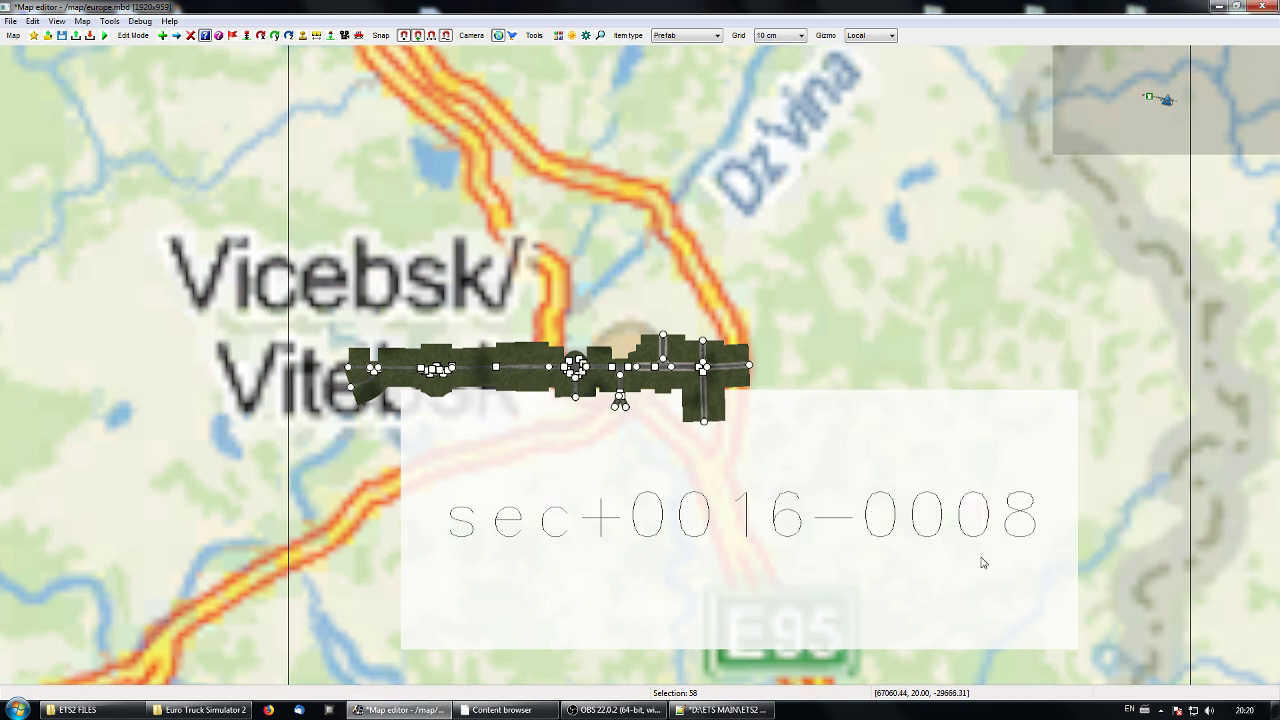
right_drag(776, 521, 711, 537)
scroll(571, 524, up, 1)
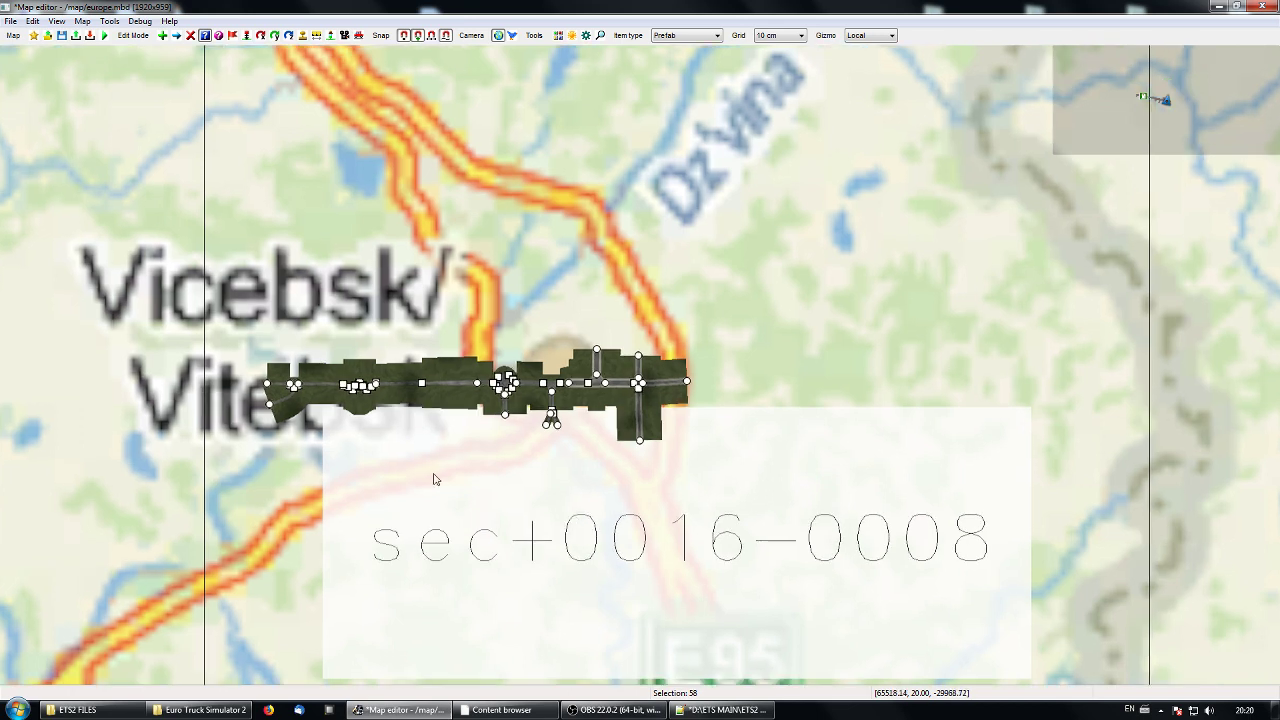
Review the material/distance replacement options for the selected items without applying any change.
key(ctrl+r)
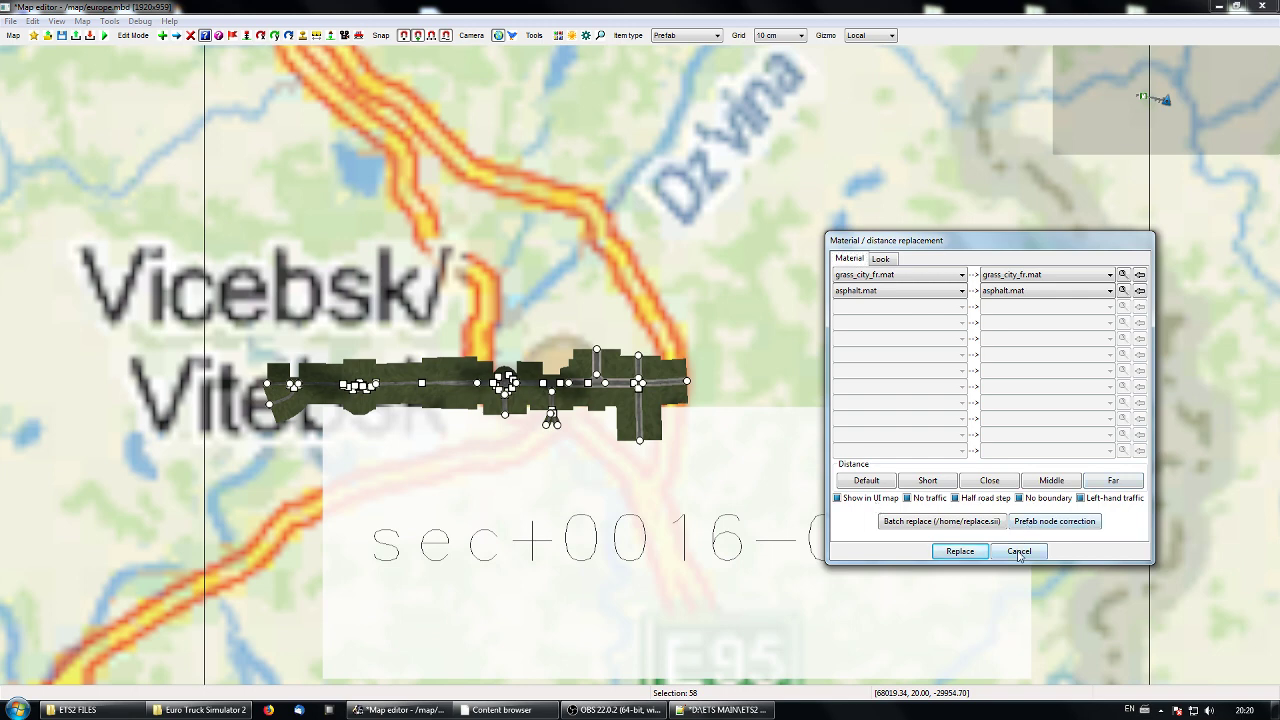
click(1019, 551)
middle_drag(586, 563, 638, 557)
scroll(638, 557, up, 3)
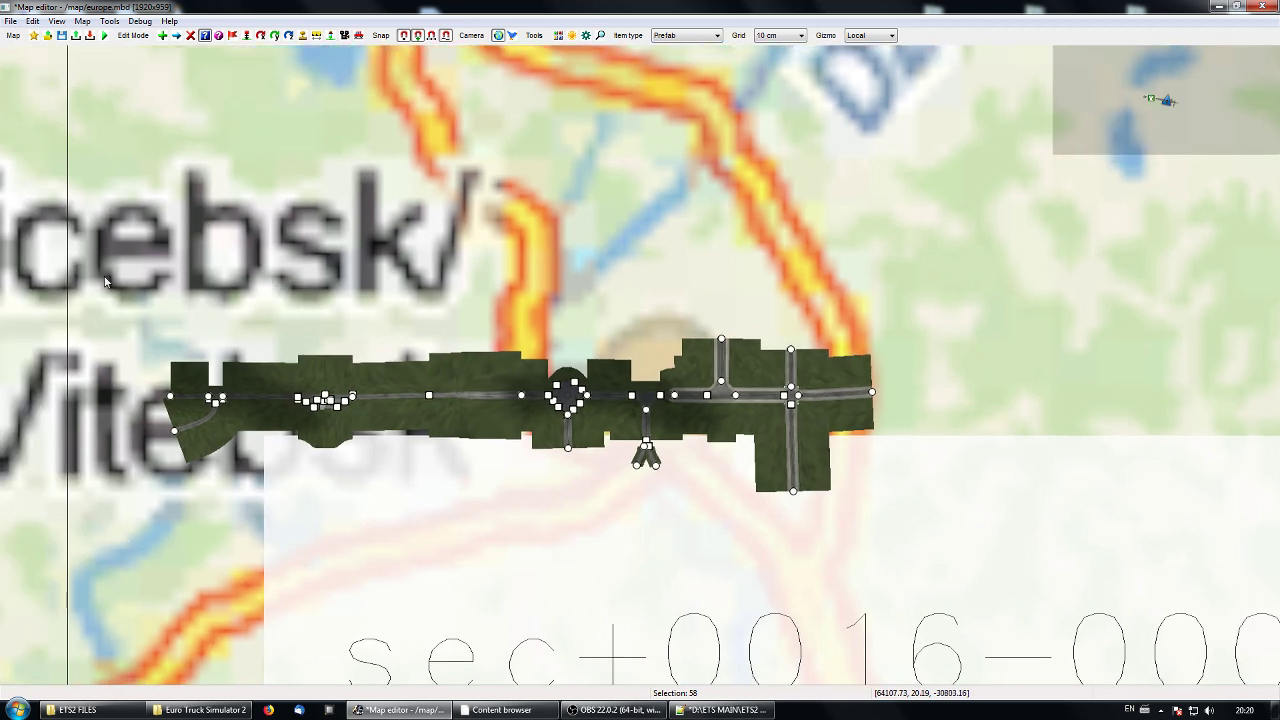
middle_drag(549, 507, 591, 460)
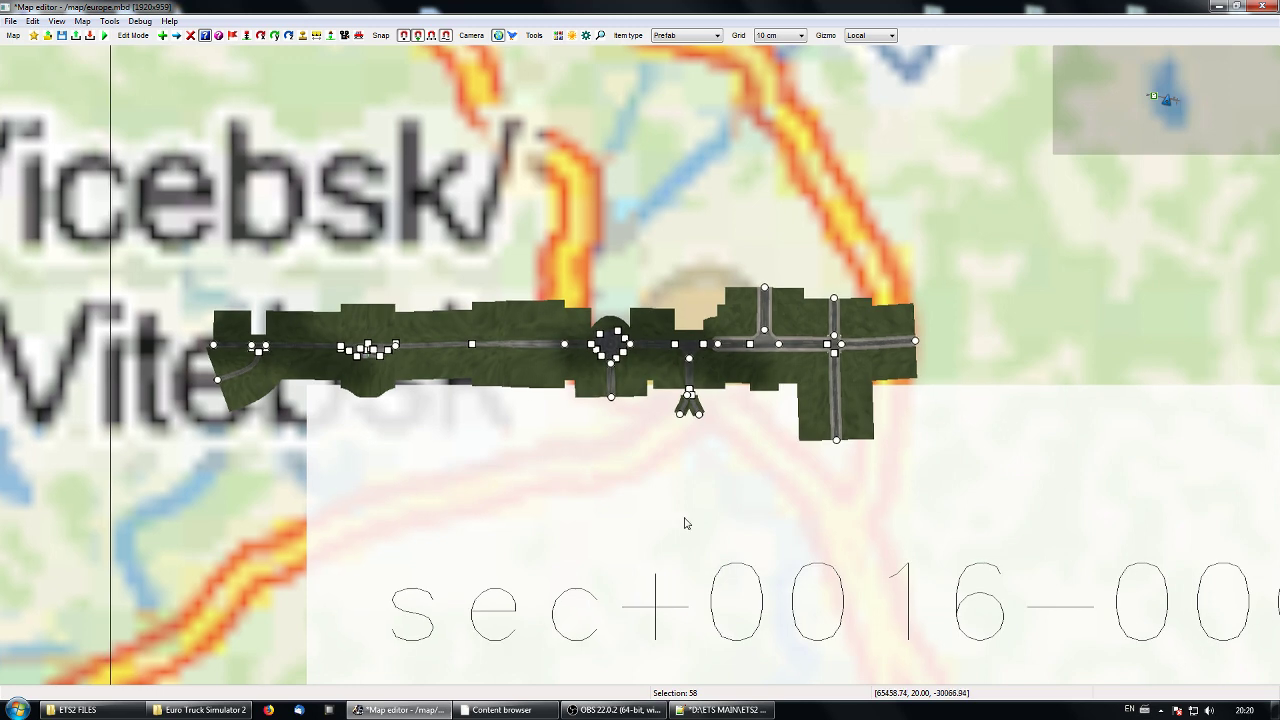
middle_drag(647, 440, 593, 452)
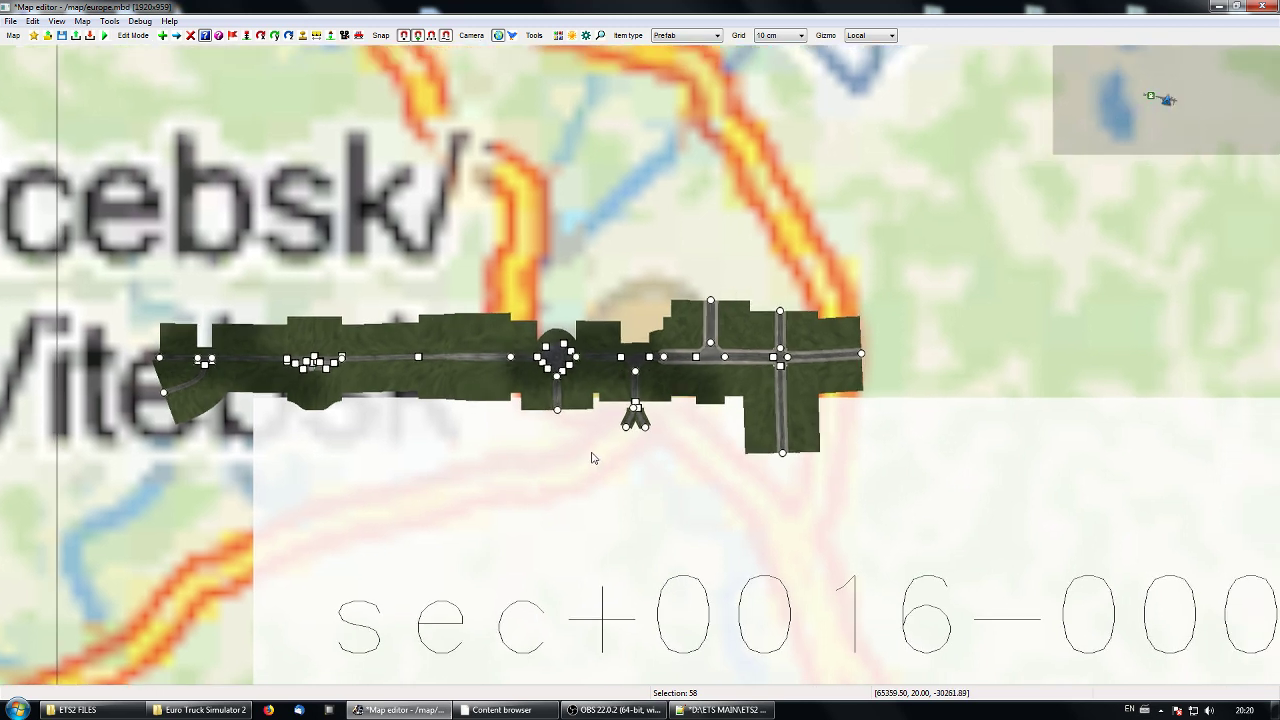
Clear the item selection and examine the roads and terrain edges from the gas station to the eastern crossroads from above.
click(497, 449)
middle_drag(486, 464, 565, 472)
scroll(564, 477, up, 5)
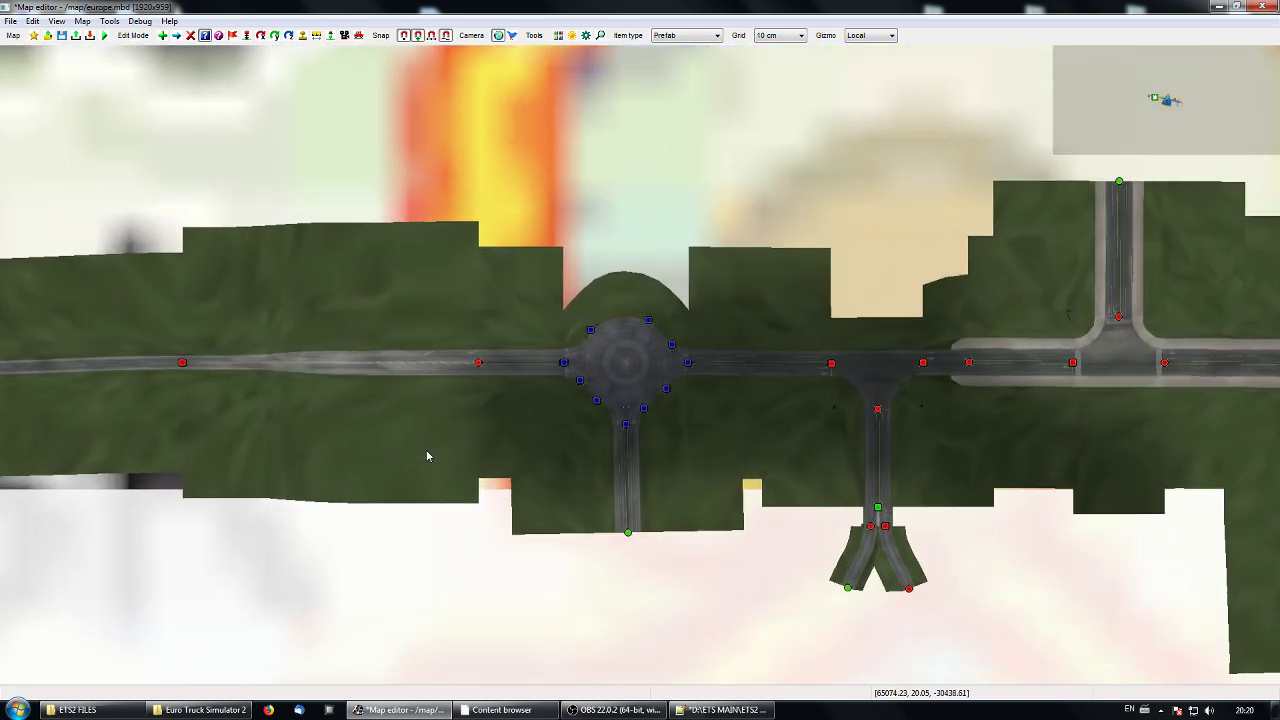
middle_drag(426, 451, 1117, 403)
middle_drag(714, 410, 329, 423)
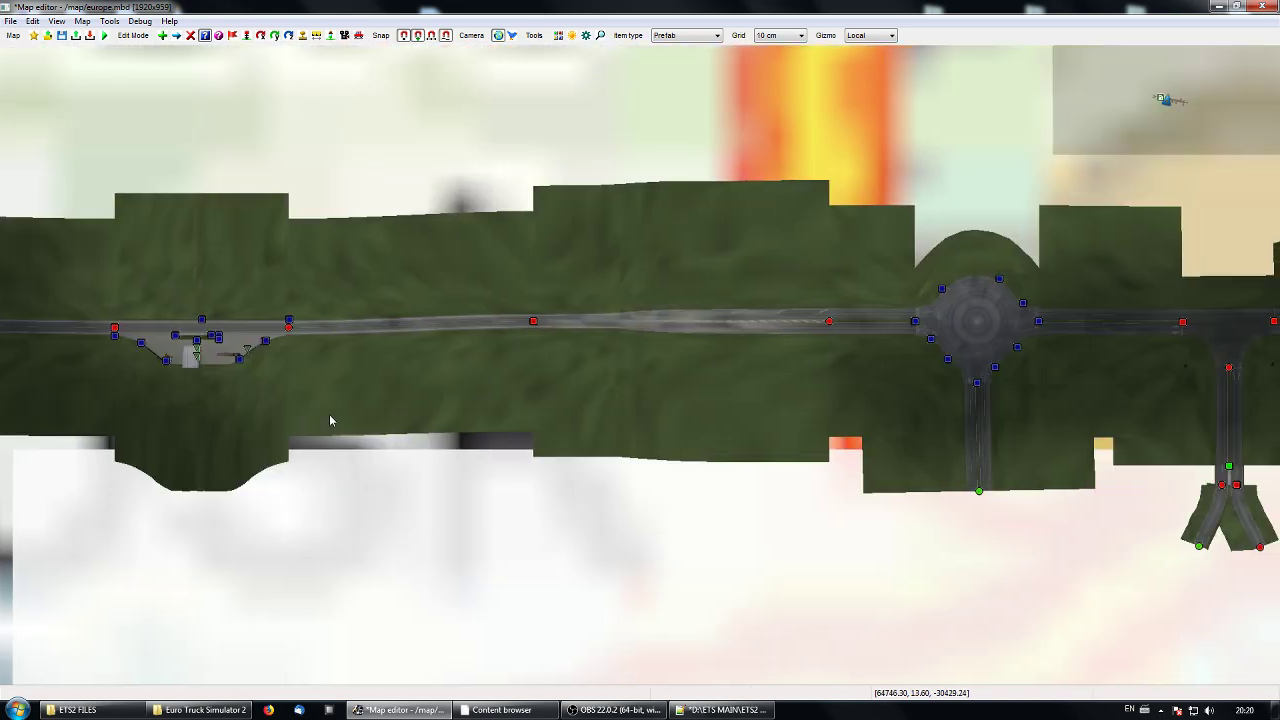
middle_drag(840, 440, 334, 443)
middle_drag(1010, 465, 632, 477)
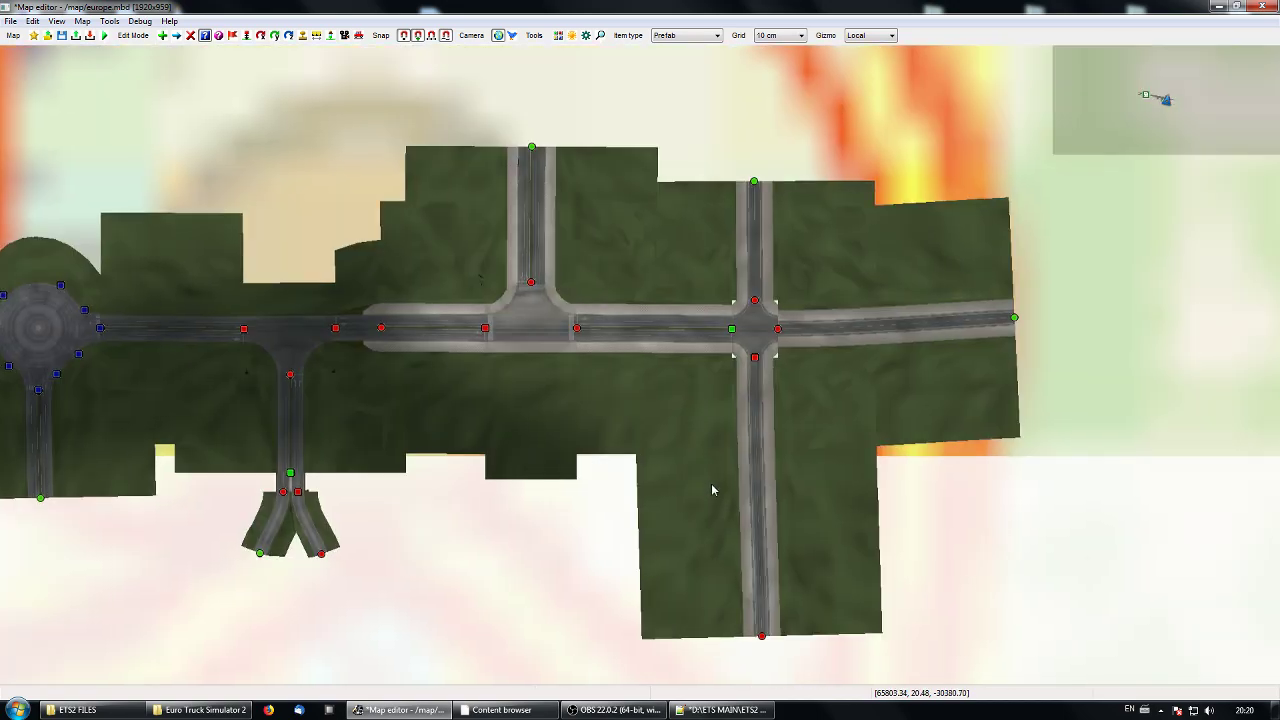
middle_drag(711, 489, 884, 487)
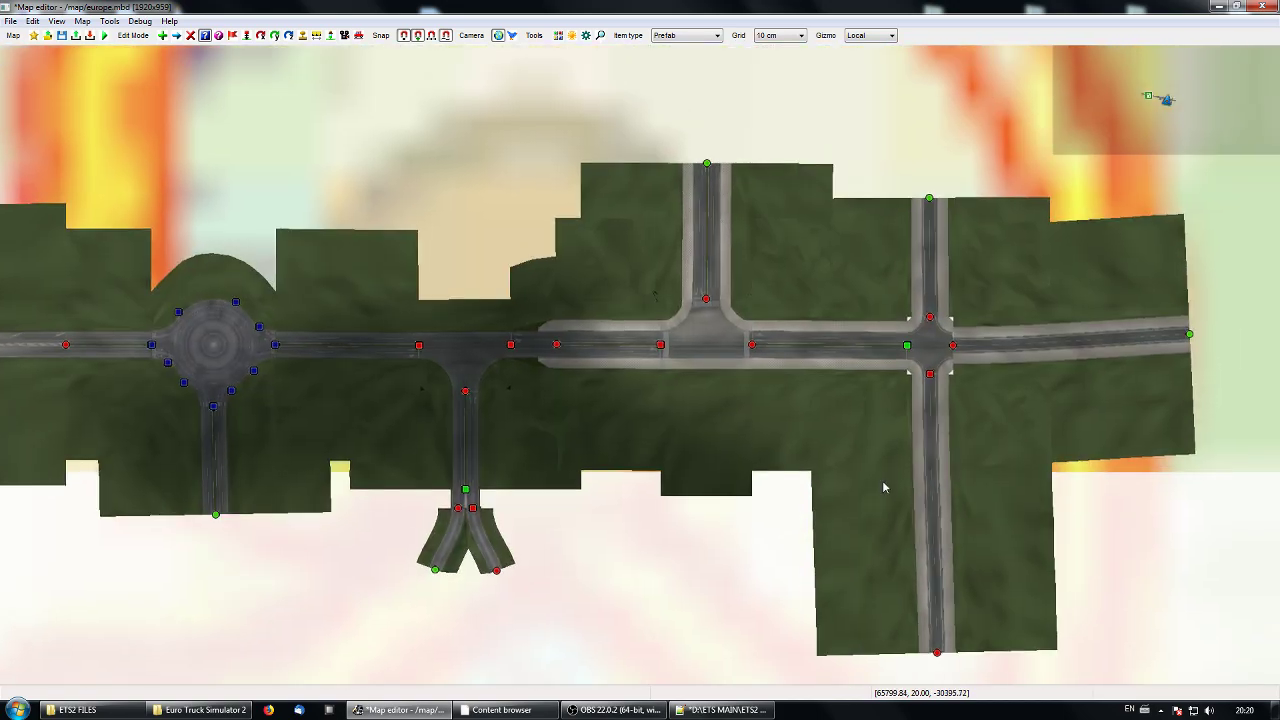
middle_drag(1029, 449, 984, 481)
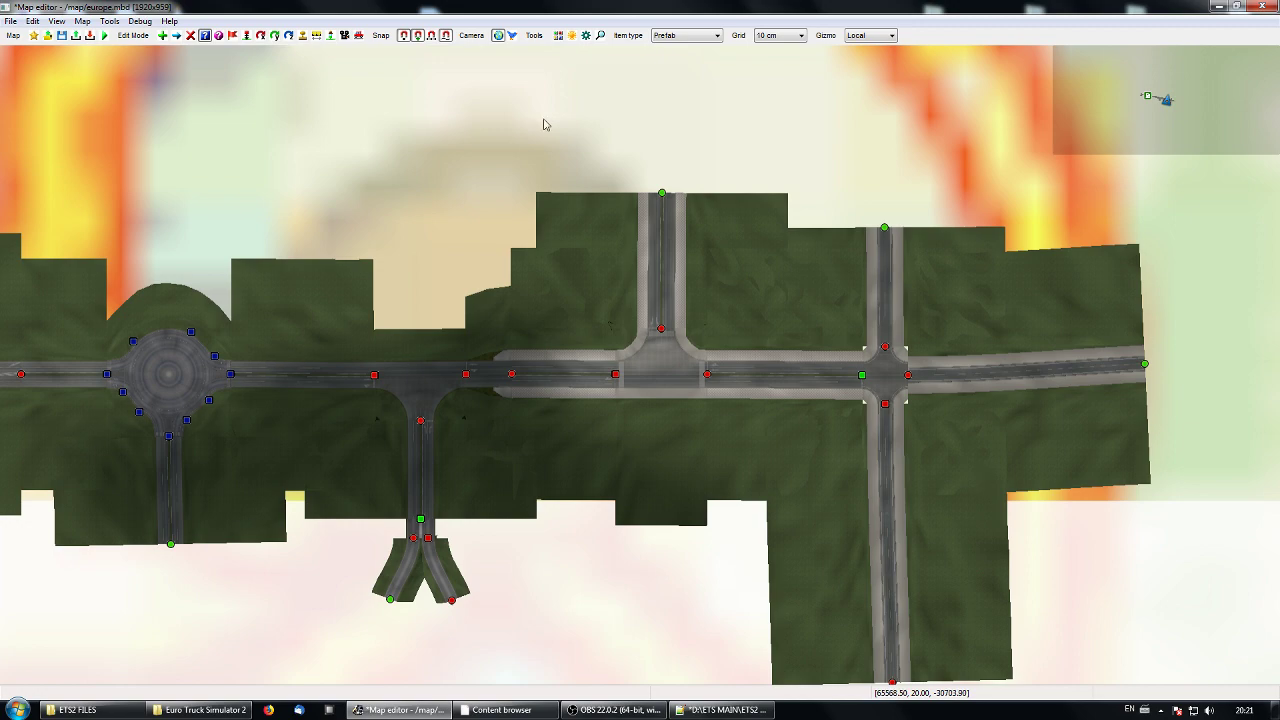
middle_drag(591, 466, 946, 474)
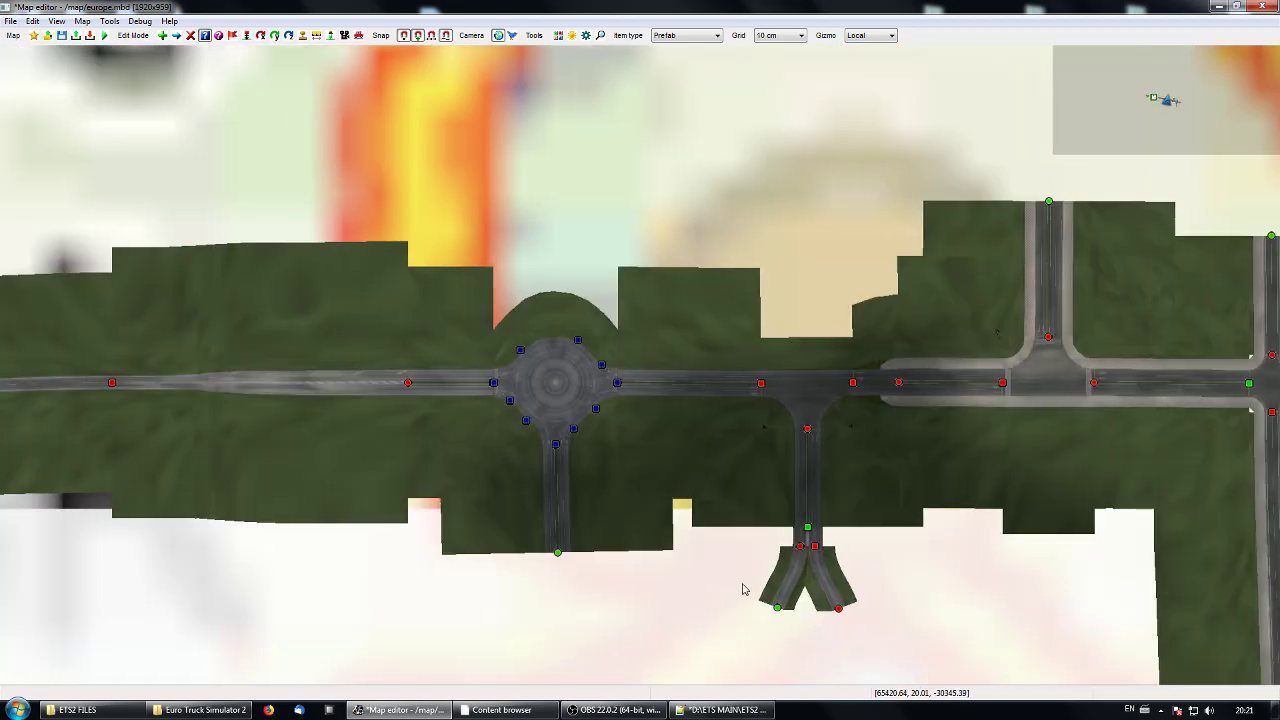
middle_drag(410, 500, 198, 397)
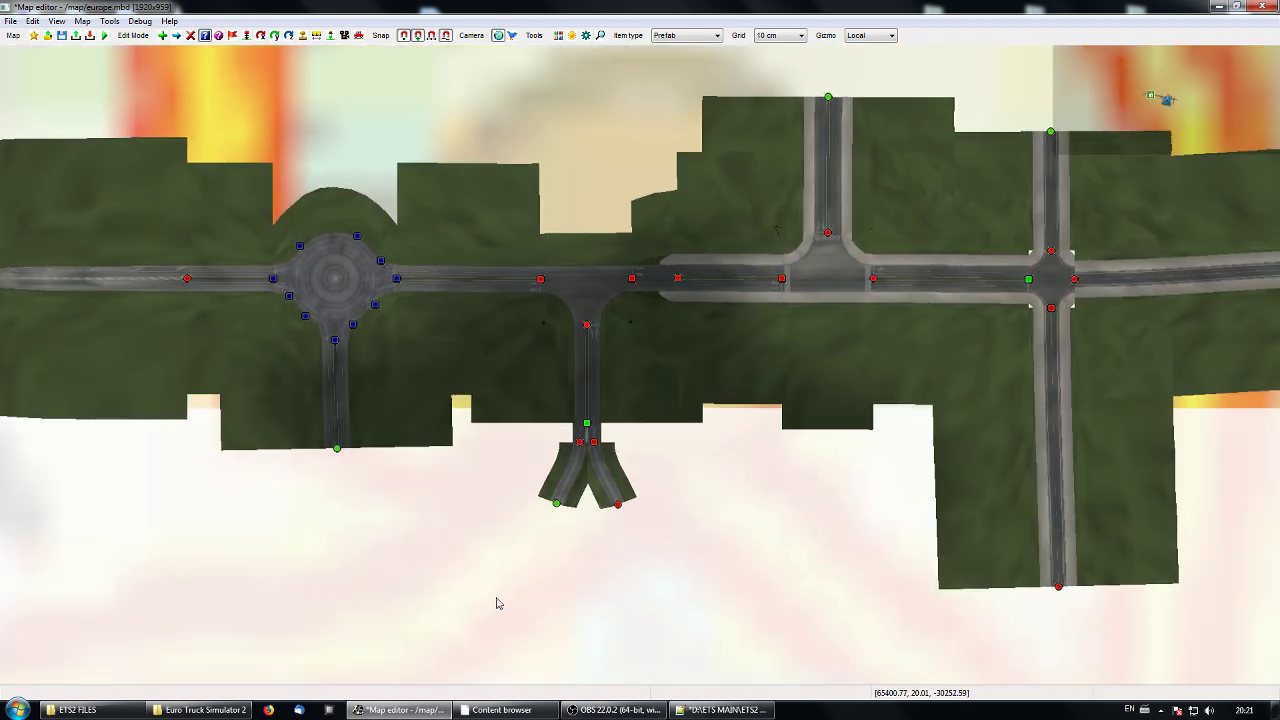
middle_drag(498, 603, 497, 494)
middle_drag(608, 540, 654, 551)
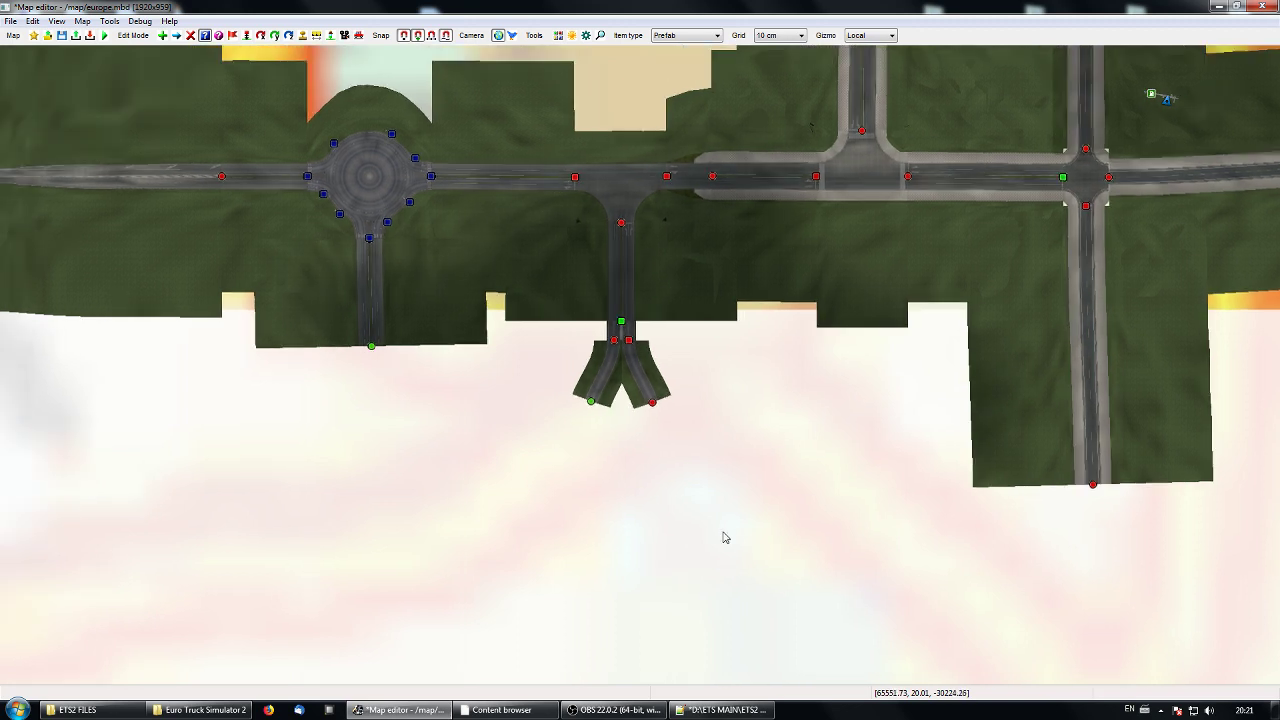
Hide the background map and centre the view on the forked road end south of the T-junction.
middle_drag(726, 534, 660, 507)
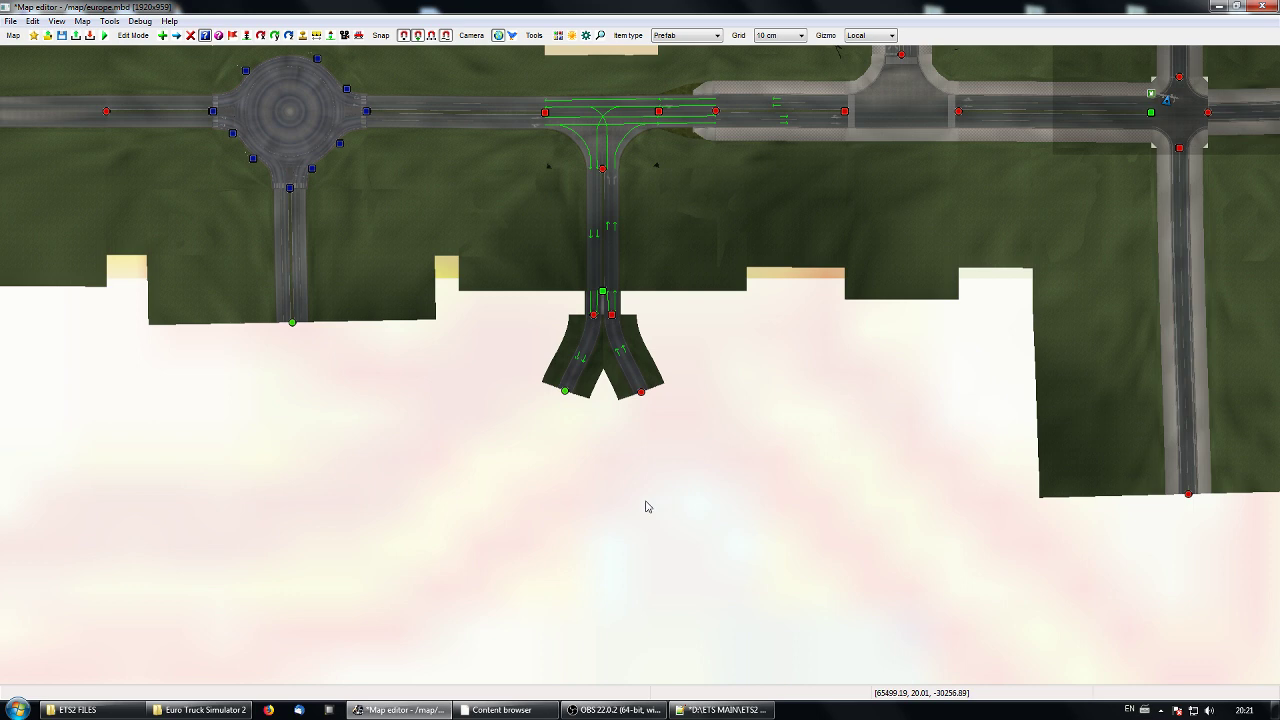
middle_drag(646, 480, 613, 492)
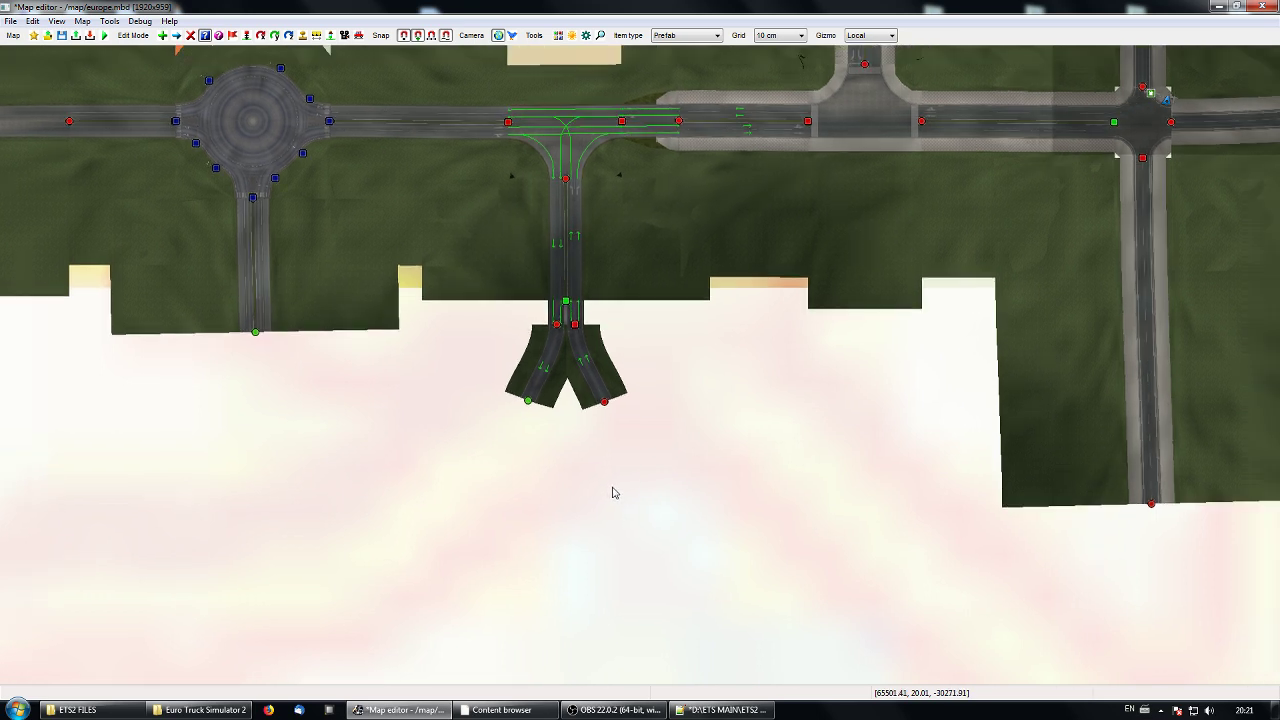
middle_drag(511, 521, 540, 516)
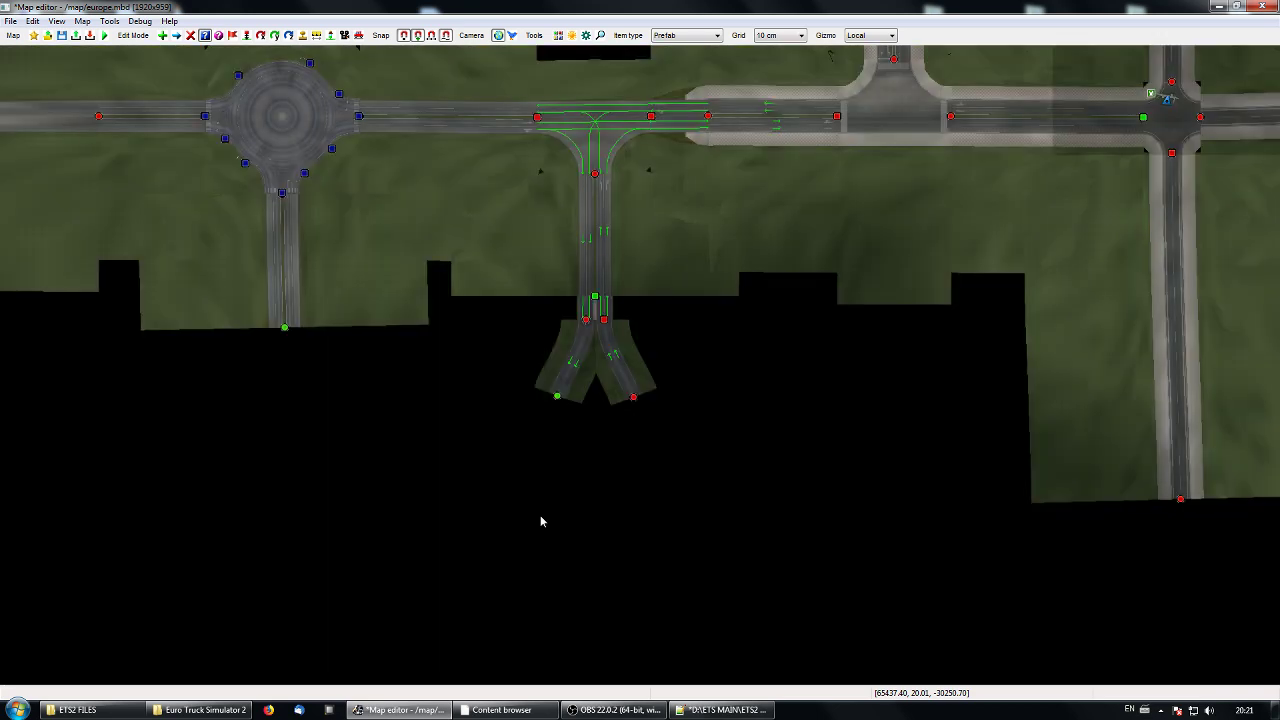
middle_drag(512, 526, 589, 518)
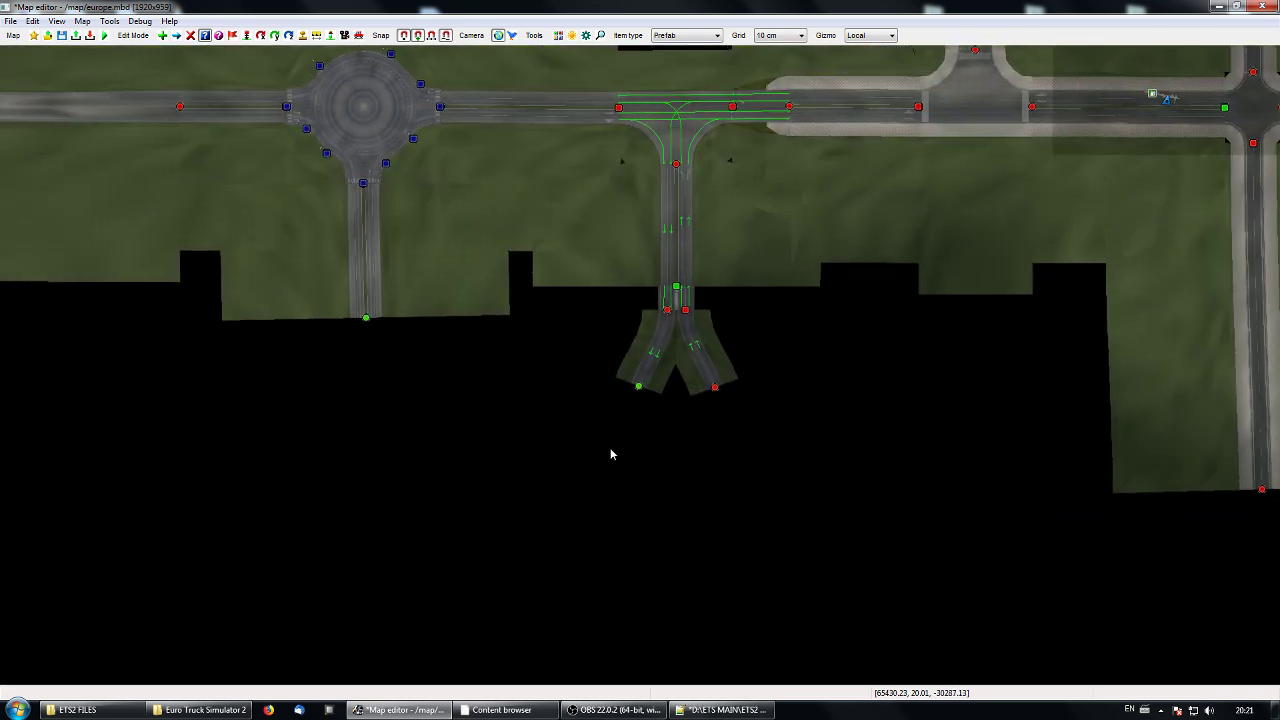
middle_drag(771, 500, 718, 489)
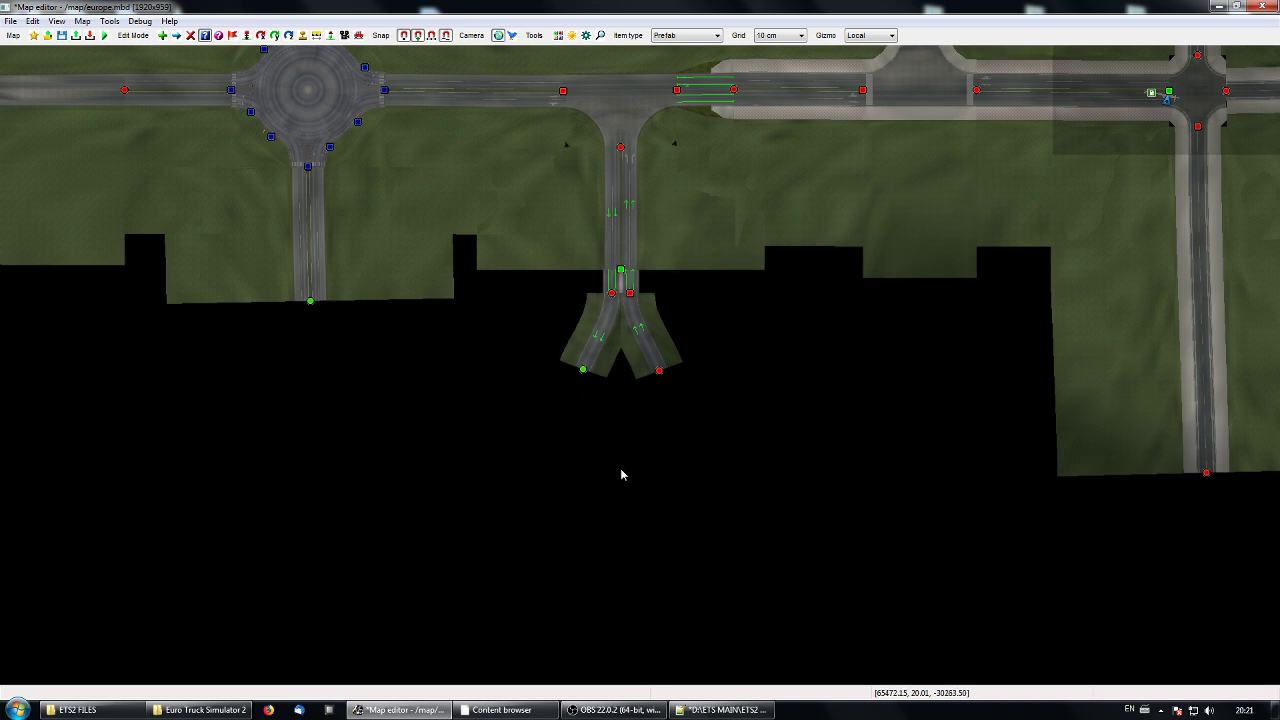
middle_drag(620, 469, 587, 477)
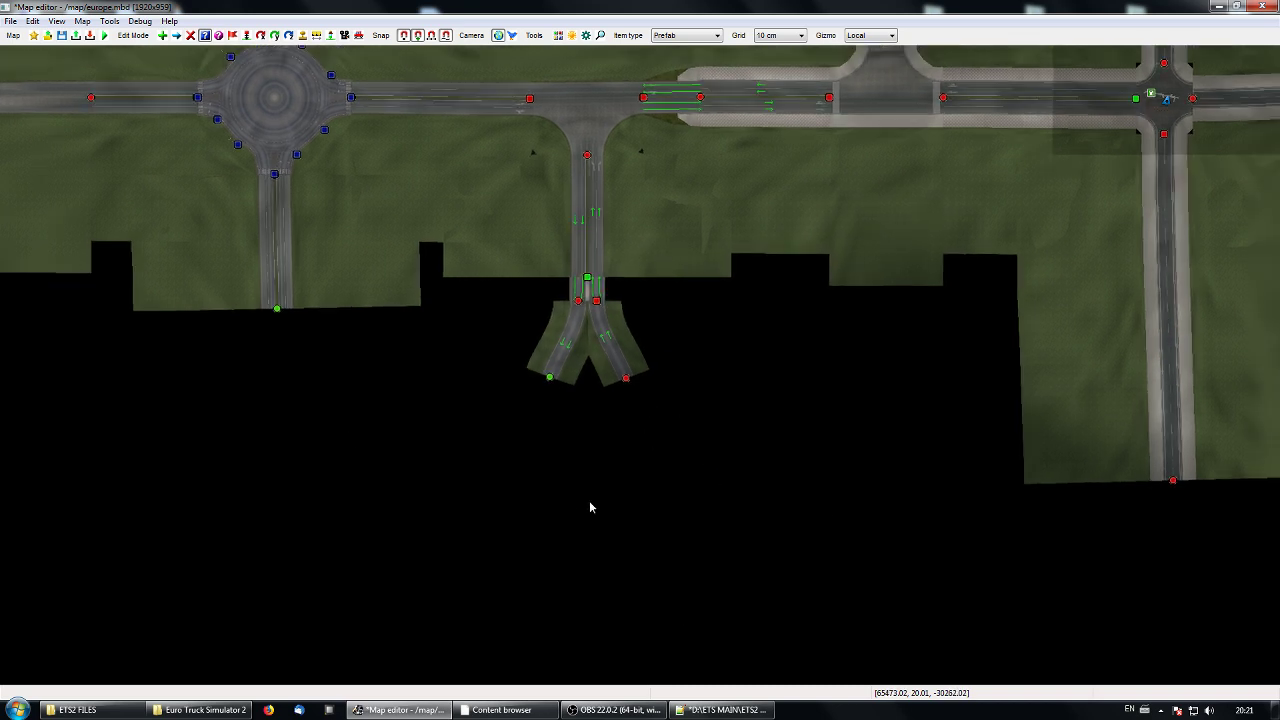
Place a balt_2lane_road_joint_short_mirrored_tmpl prefab with the 1_balt look and origin 1 just below the western fork branch.
click(506, 714)
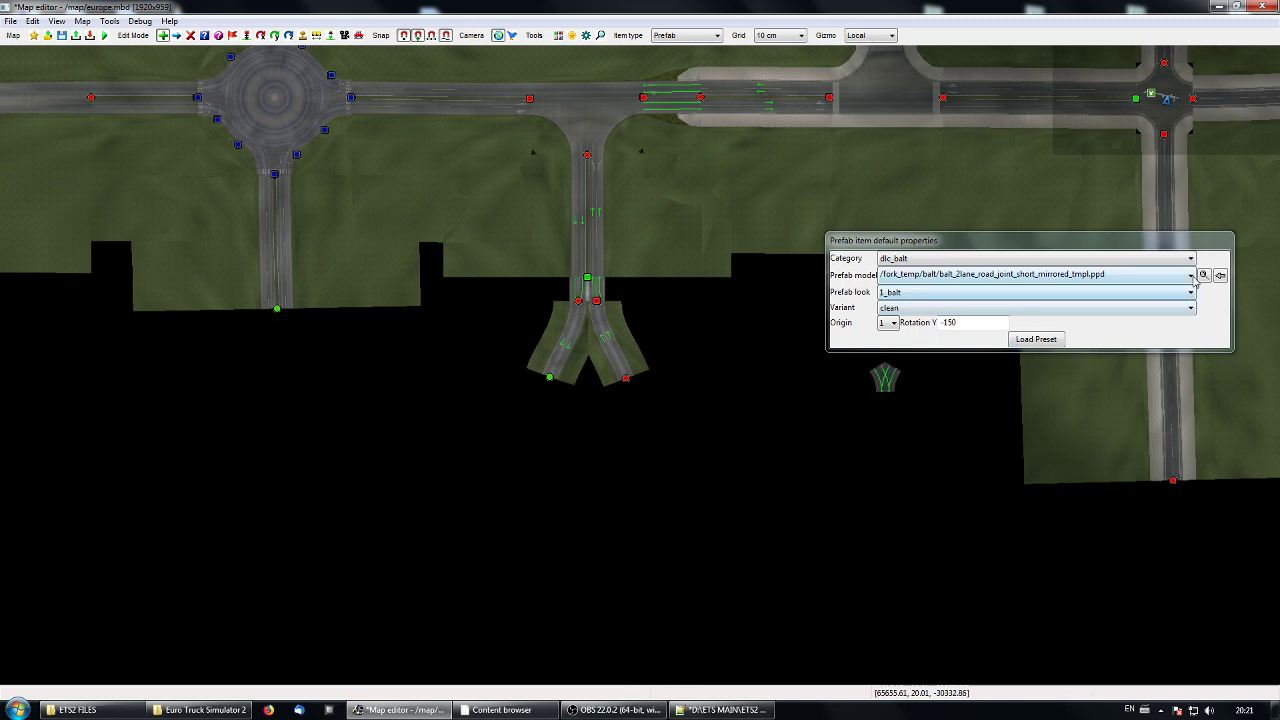
click(1203, 275)
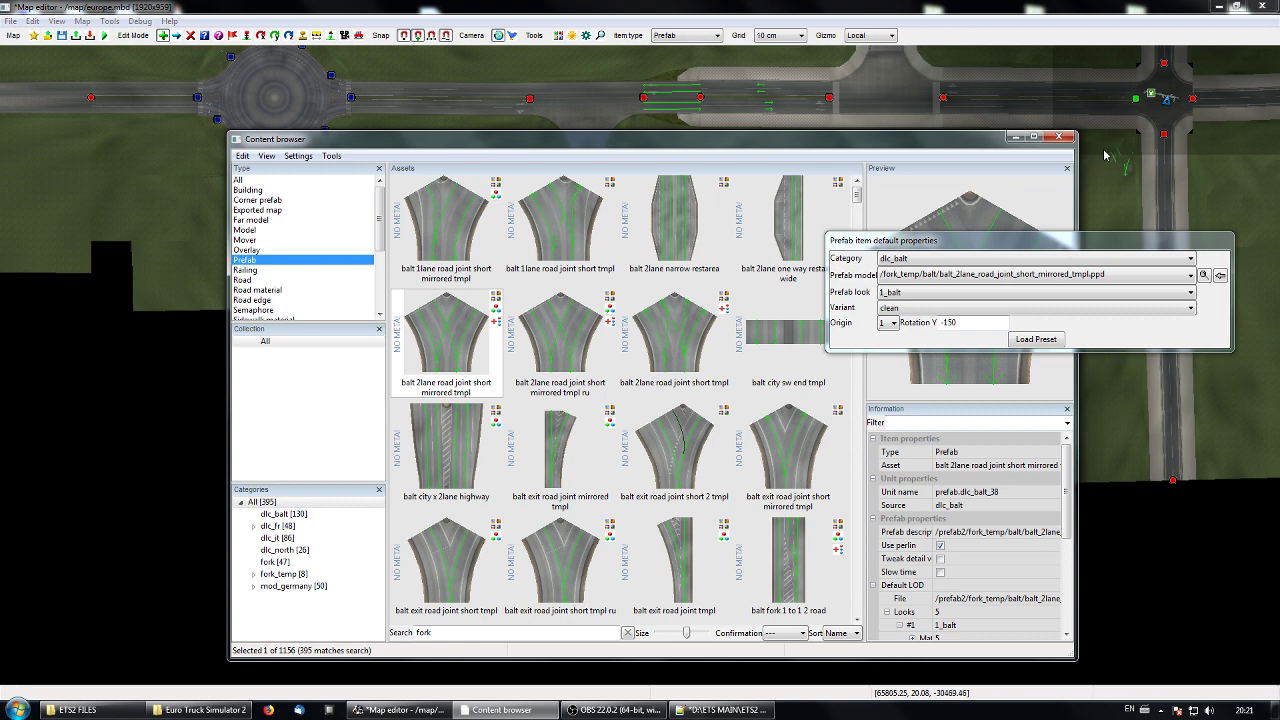
click(1014, 136)
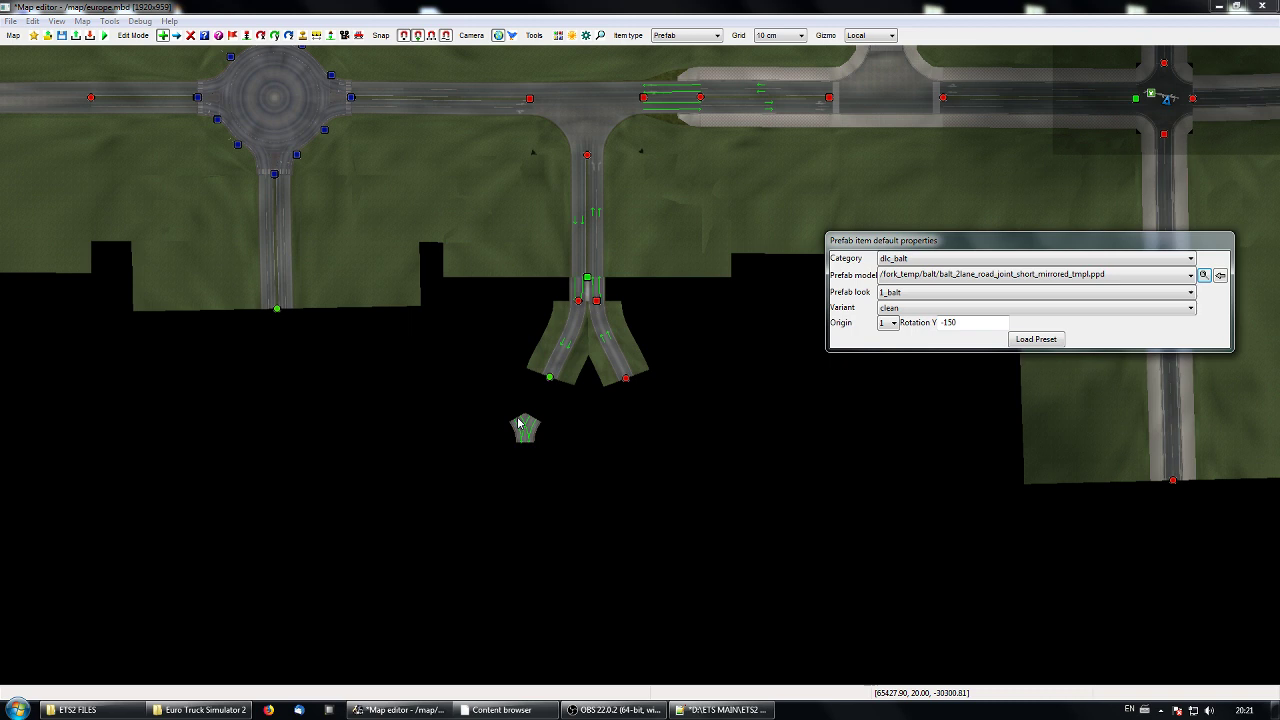
scroll(517, 416, up, 5)
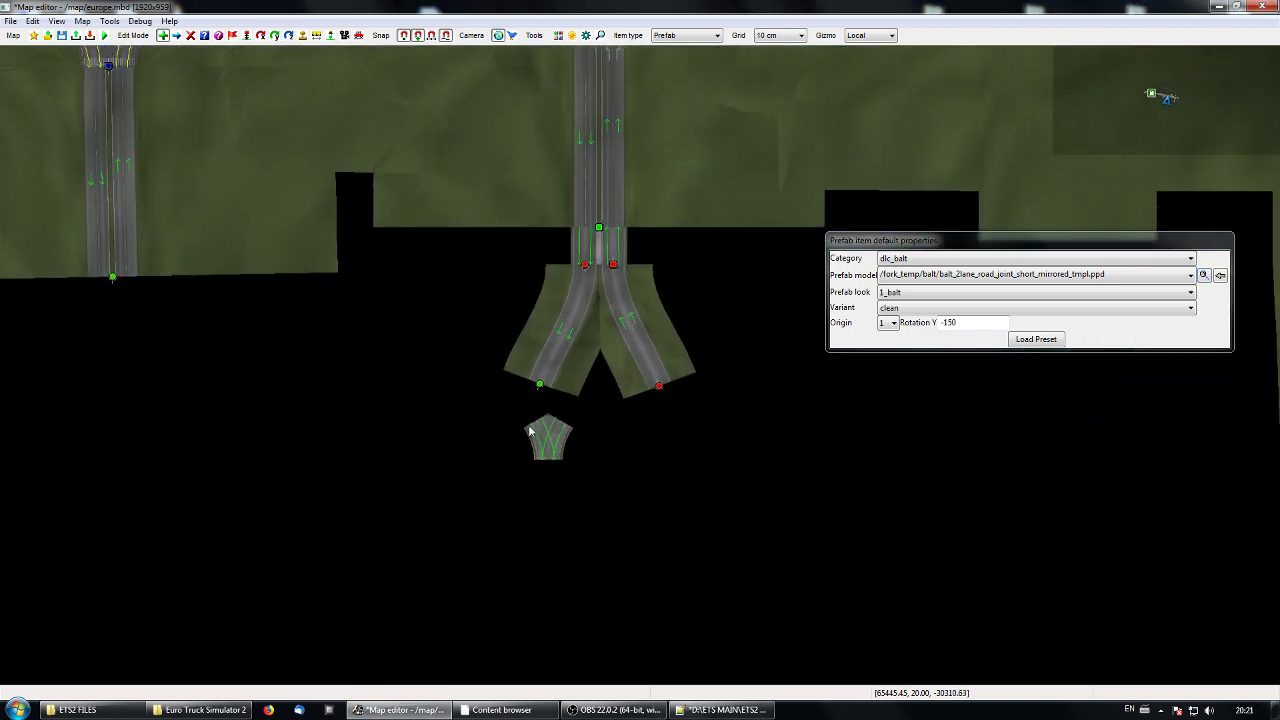
right_drag(529, 427, 581, 434)
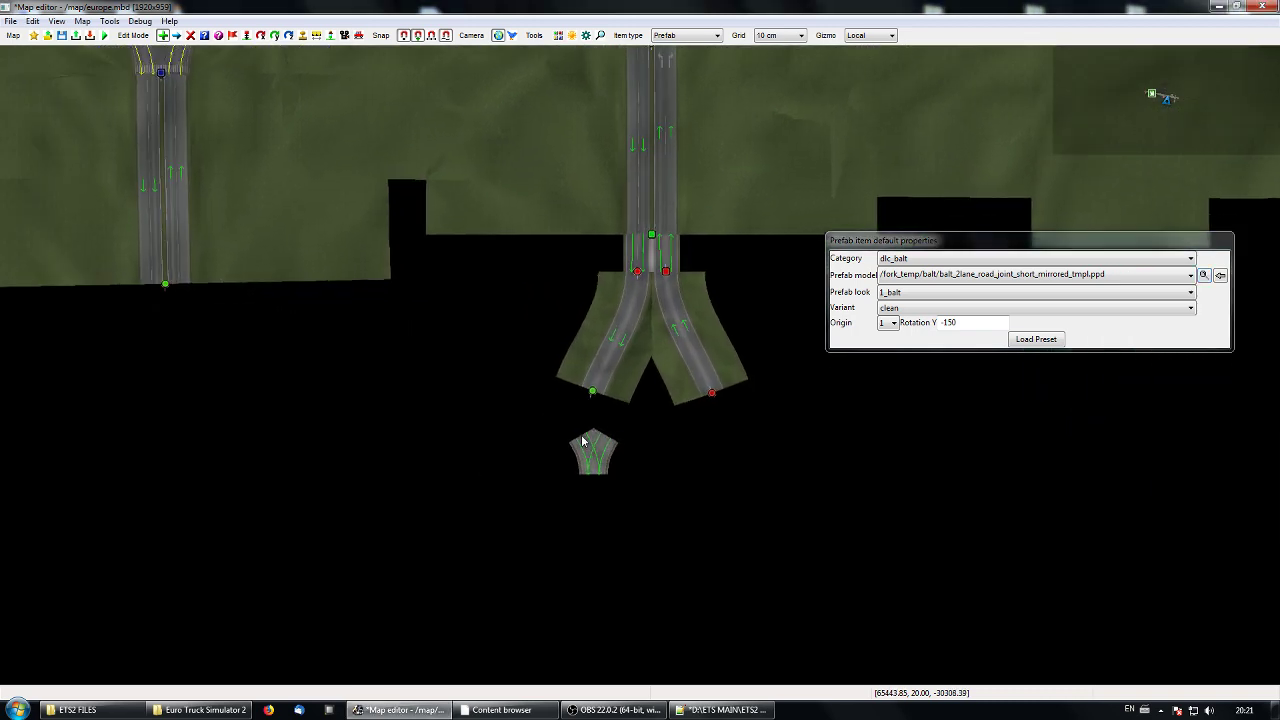
click(582, 438)
Rotate the placed mirrored joint and attach its upper node to the end of the western fork road.
key(r)
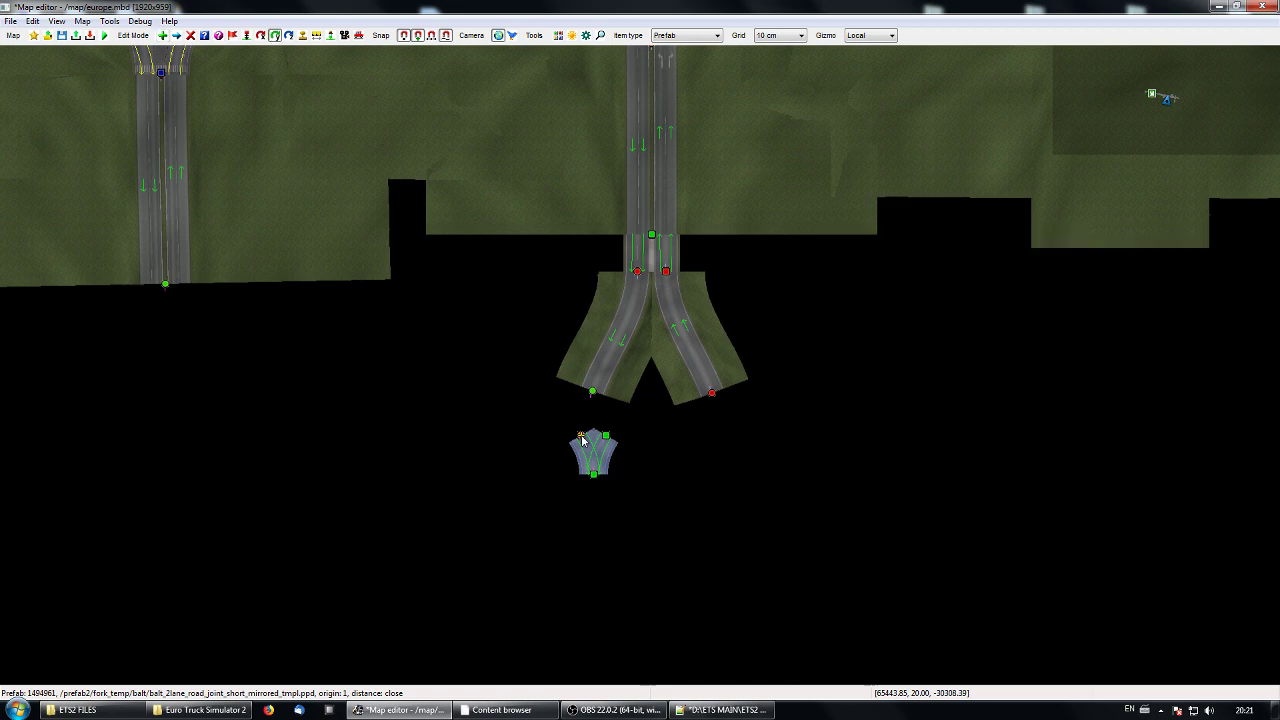
drag(582, 437, 599, 497)
click(682, 510)
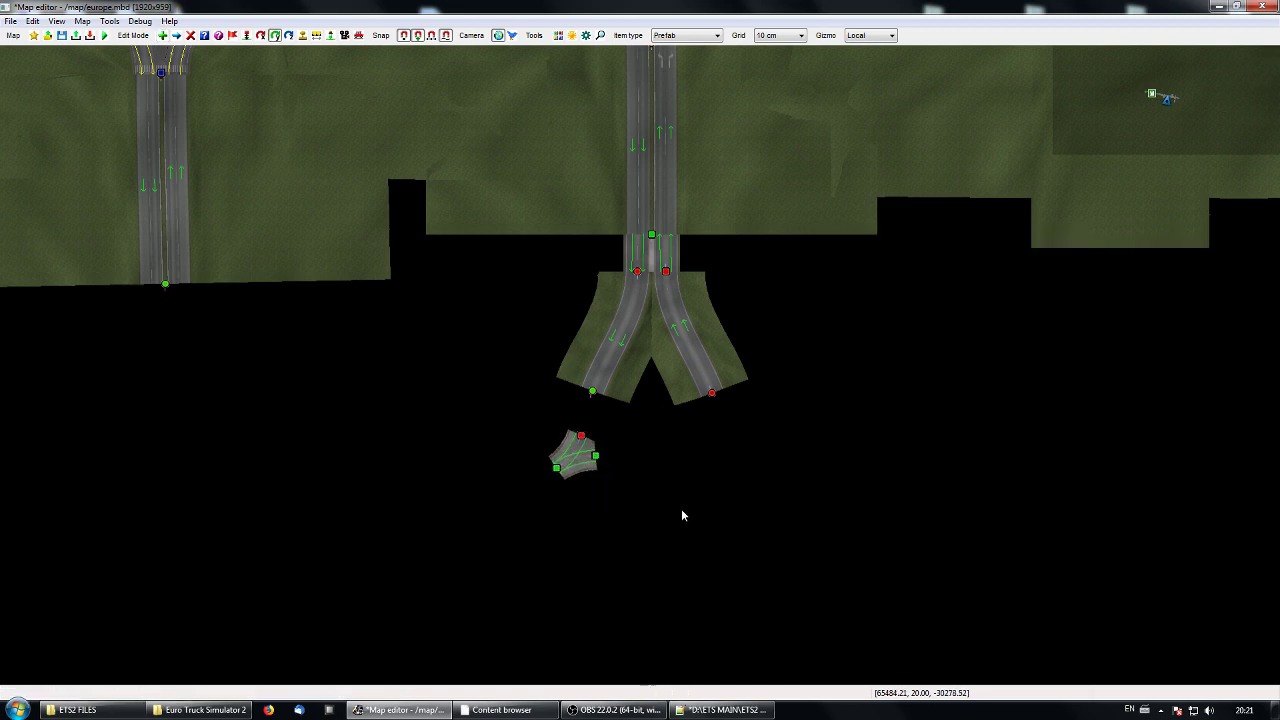
key(m)
drag(575, 455, 590, 393)
right_drag(752, 490, 694, 506)
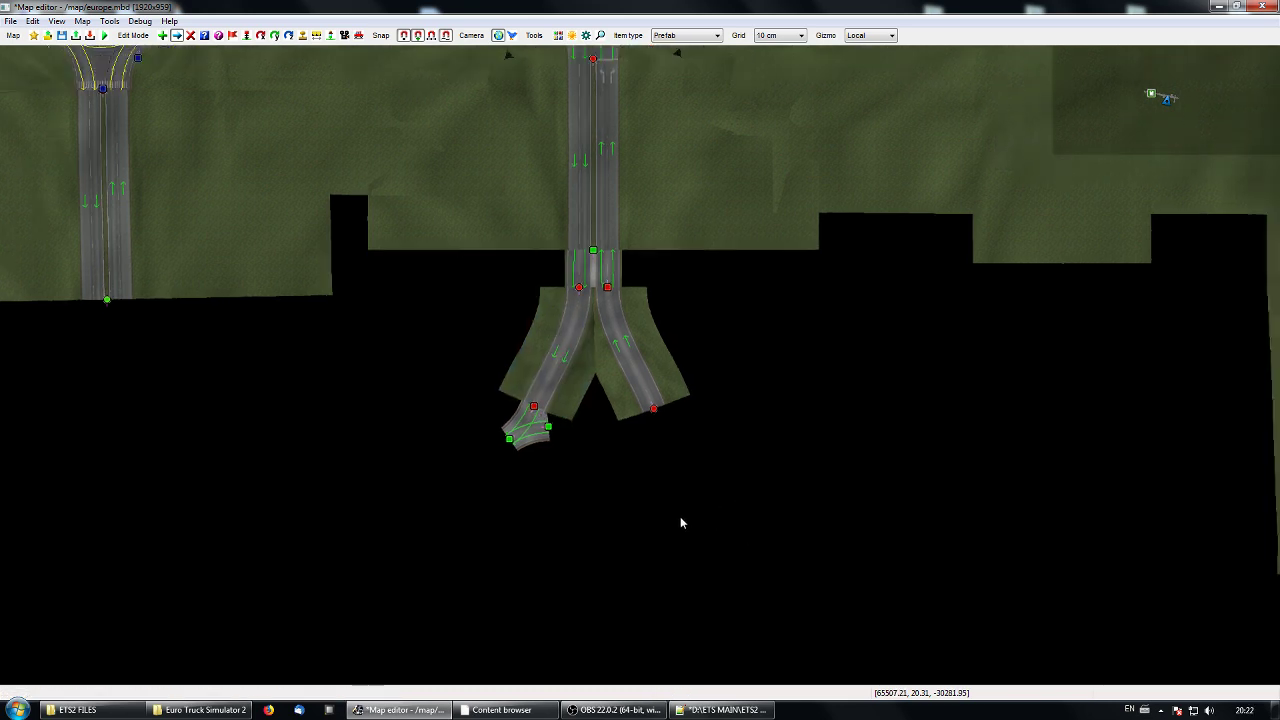
Place a second mirrored short road joint, rotate it -156° about local Y and attach it to the eastern fork road's end.
key(Insert)
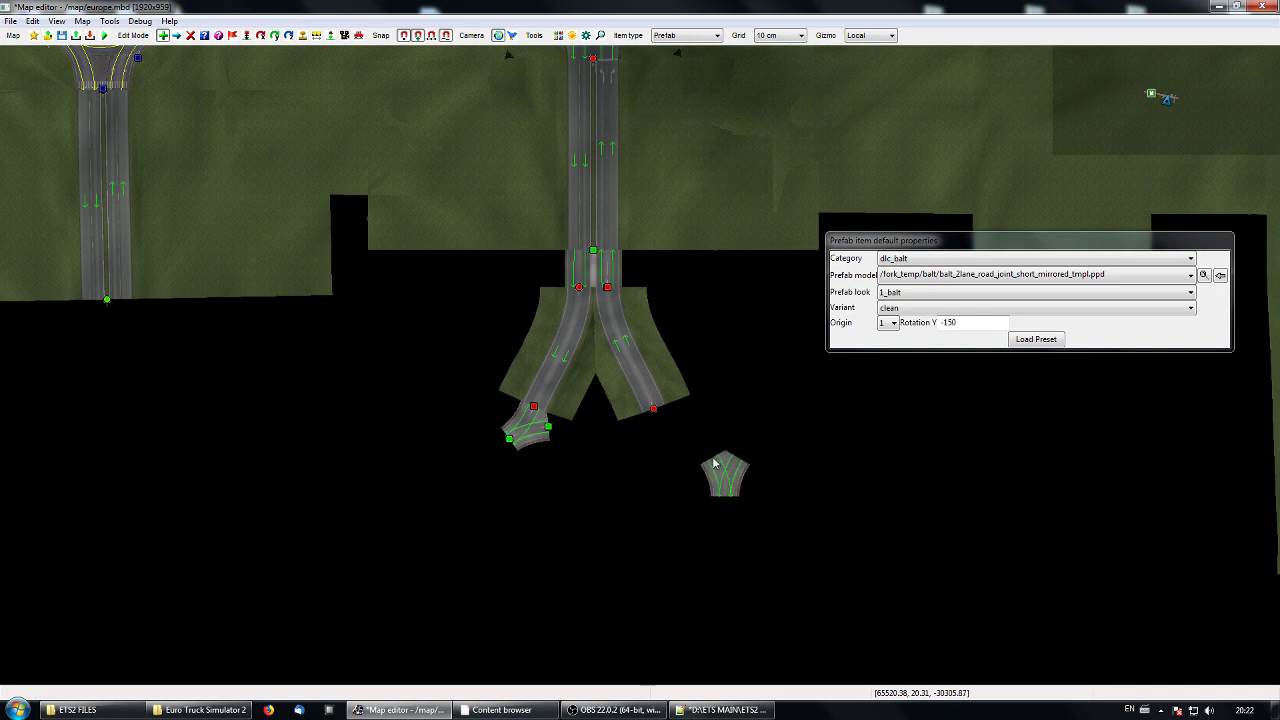
click(713, 462)
key(r)
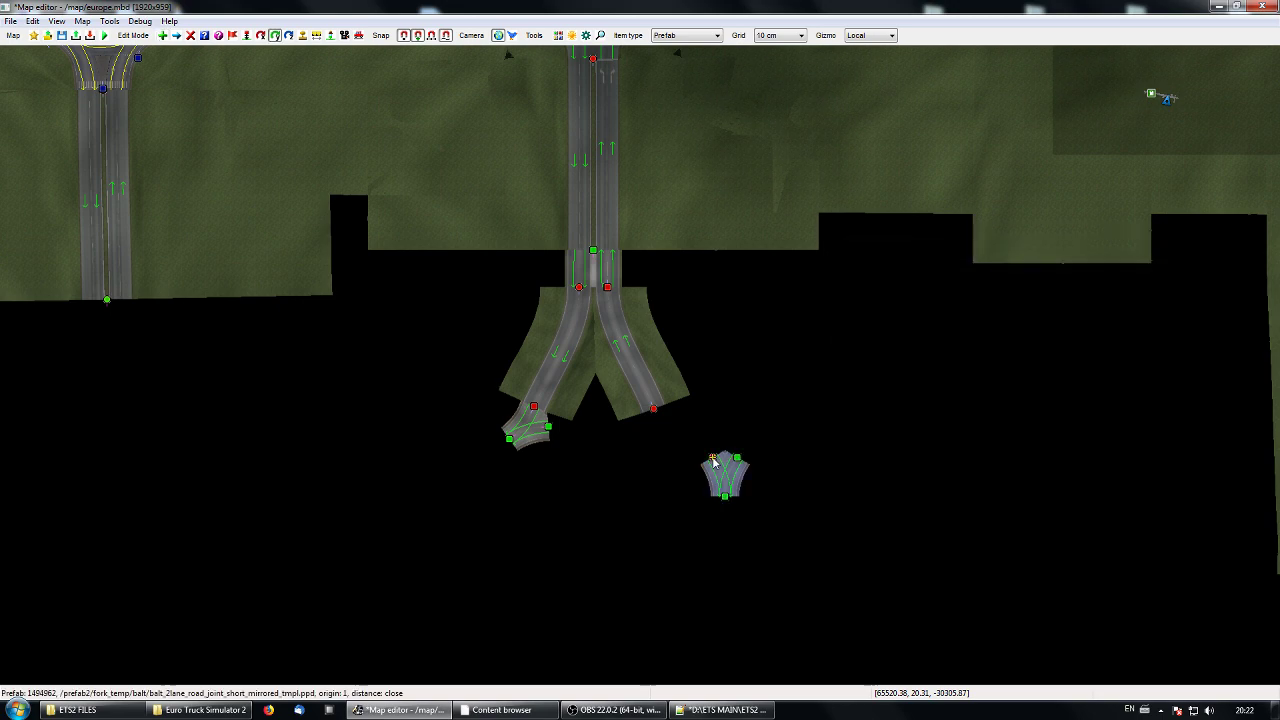
drag(713, 459, 798, 631)
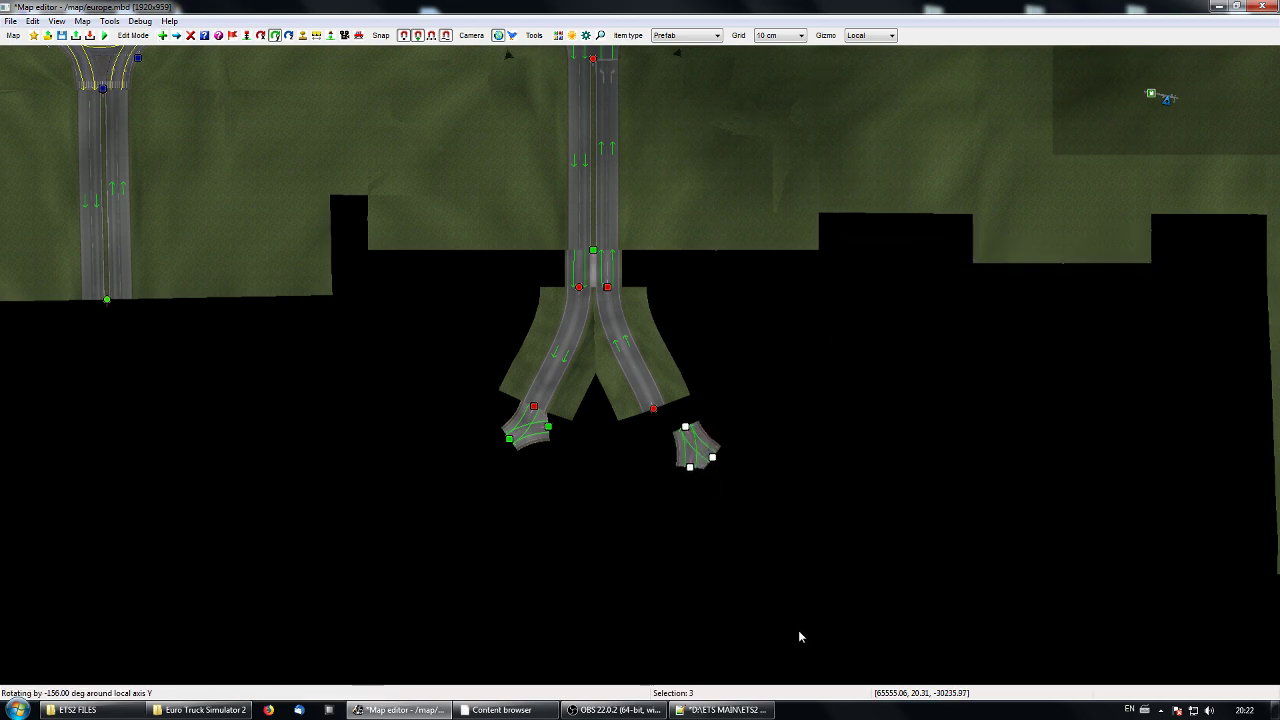
right_drag(755, 572, 702, 569)
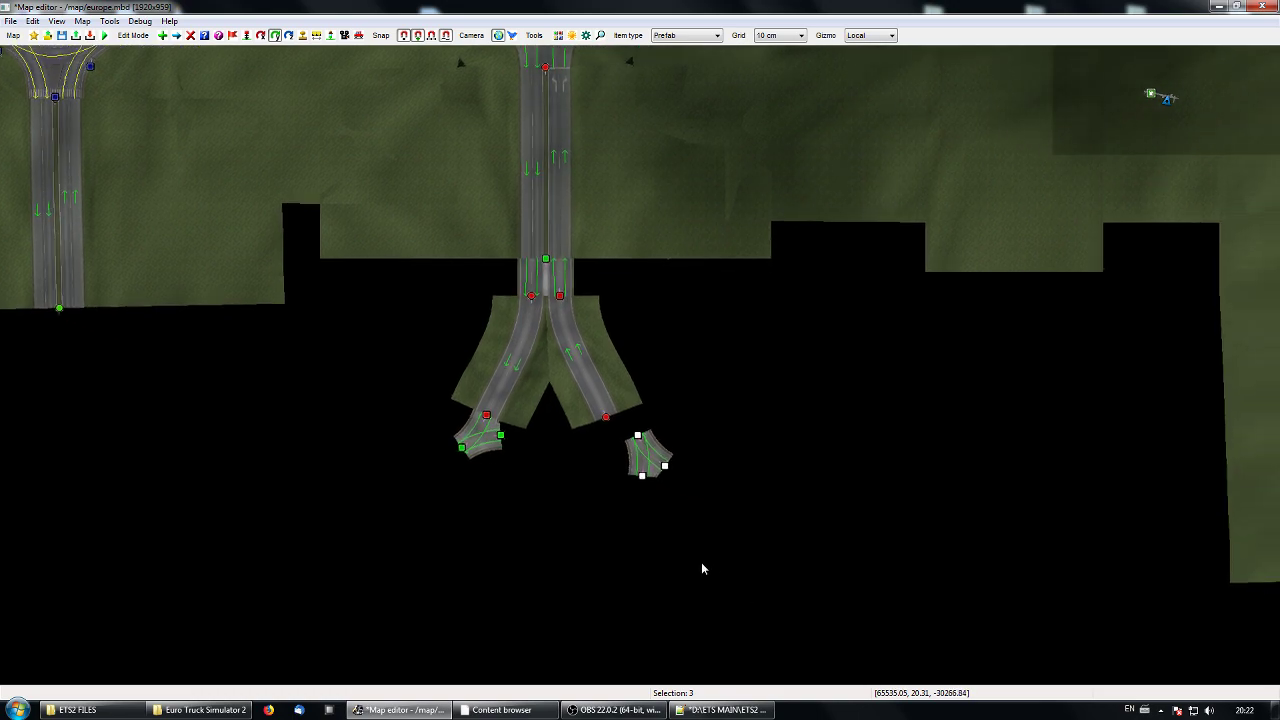
key(m)
drag(637, 436, 601, 417)
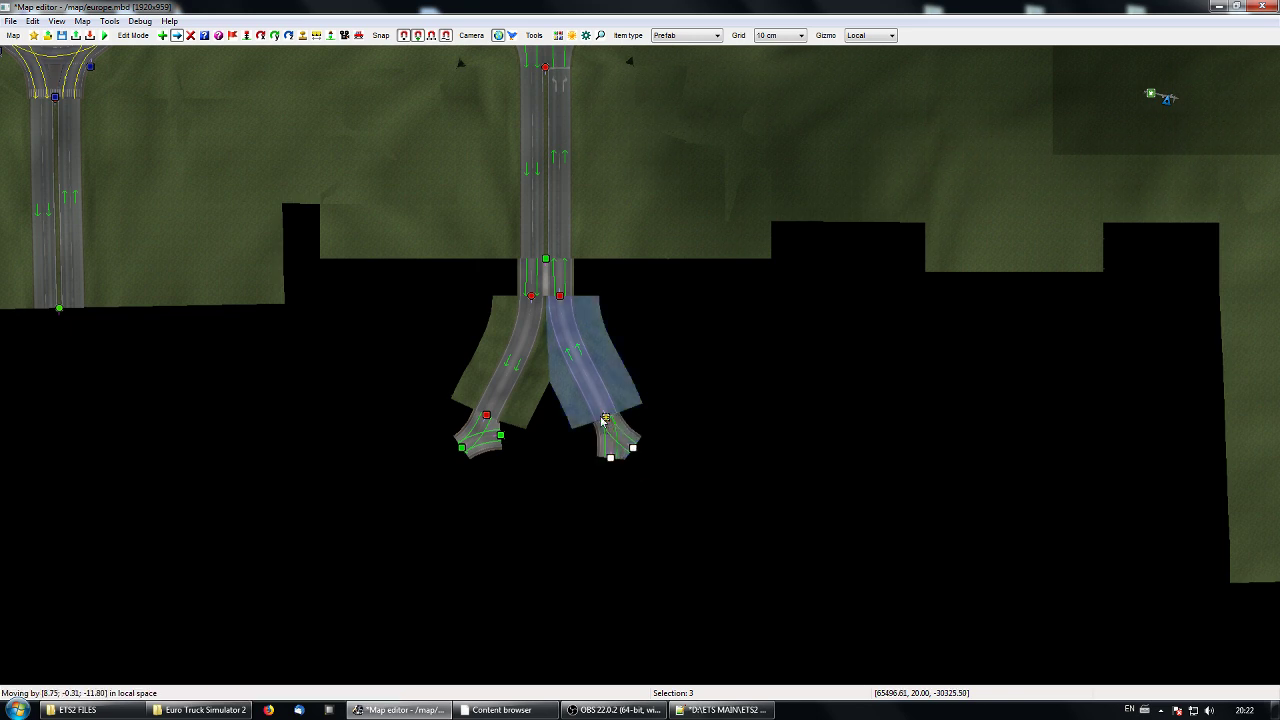
click(631, 525)
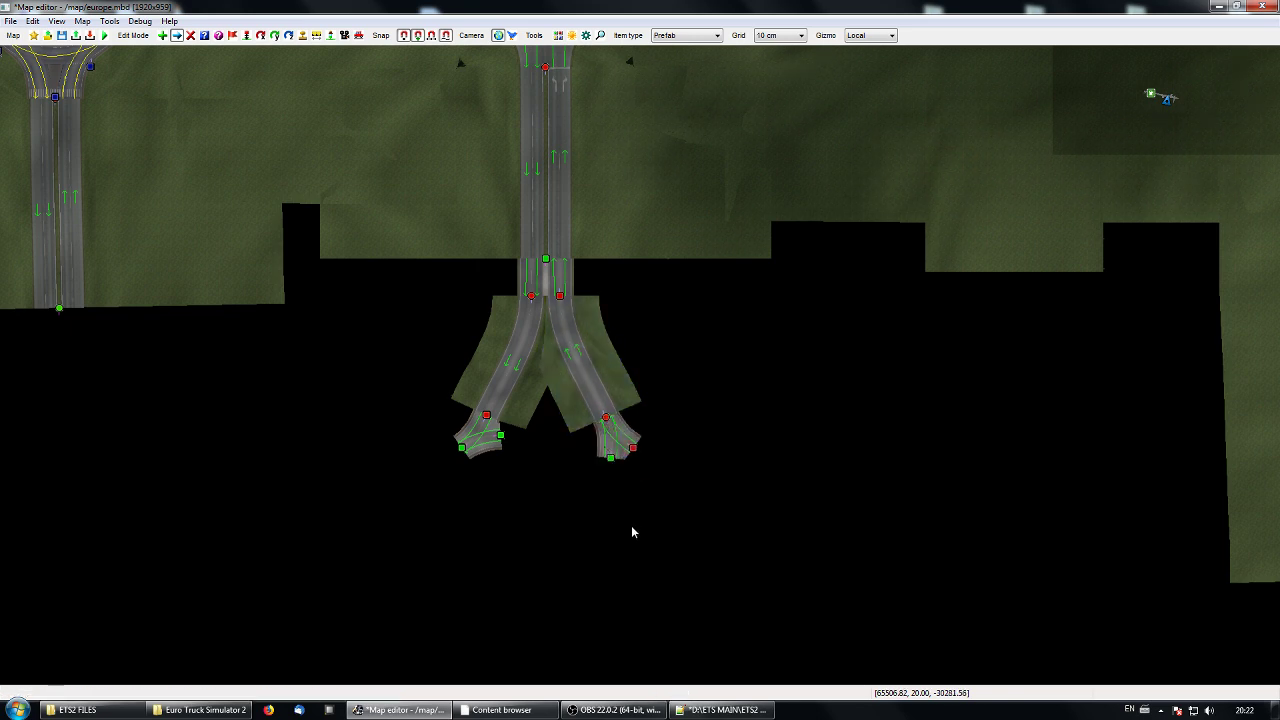
Shift the eastern mirrored joint closer to the fork, and delete that joint prefab.
click(637, 456)
drag(568, 398, 545, 373)
mouse_move(650, 384)
mouse_down()
mouse_move(678, 361)
mouse_move(659, 386)
mouse_up()
middle_drag(696, 521, 652, 491)
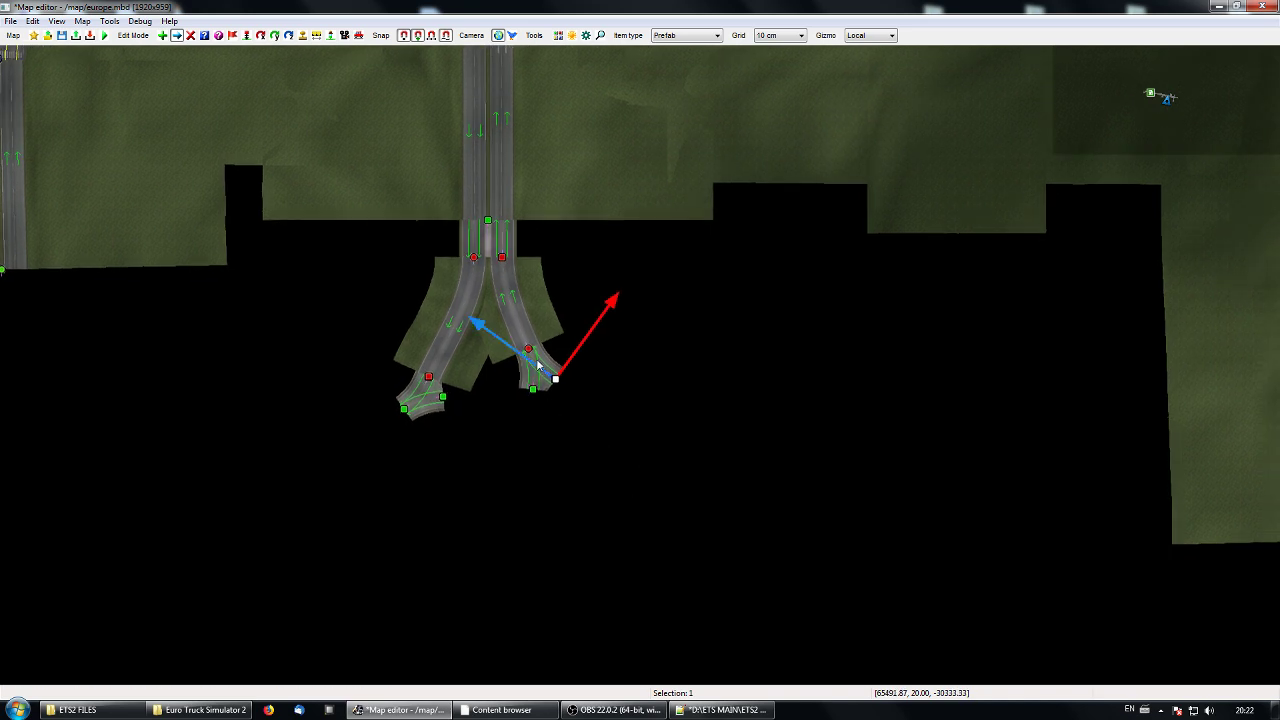
click(601, 493)
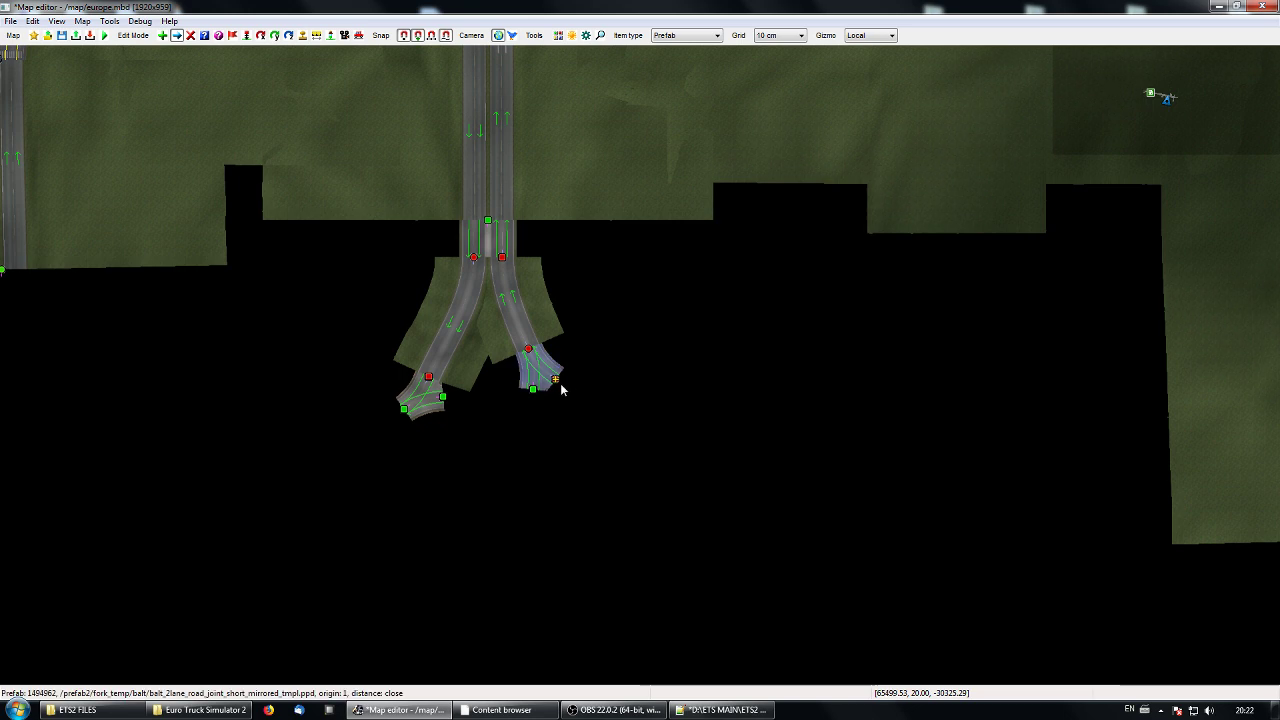
key(Delete)
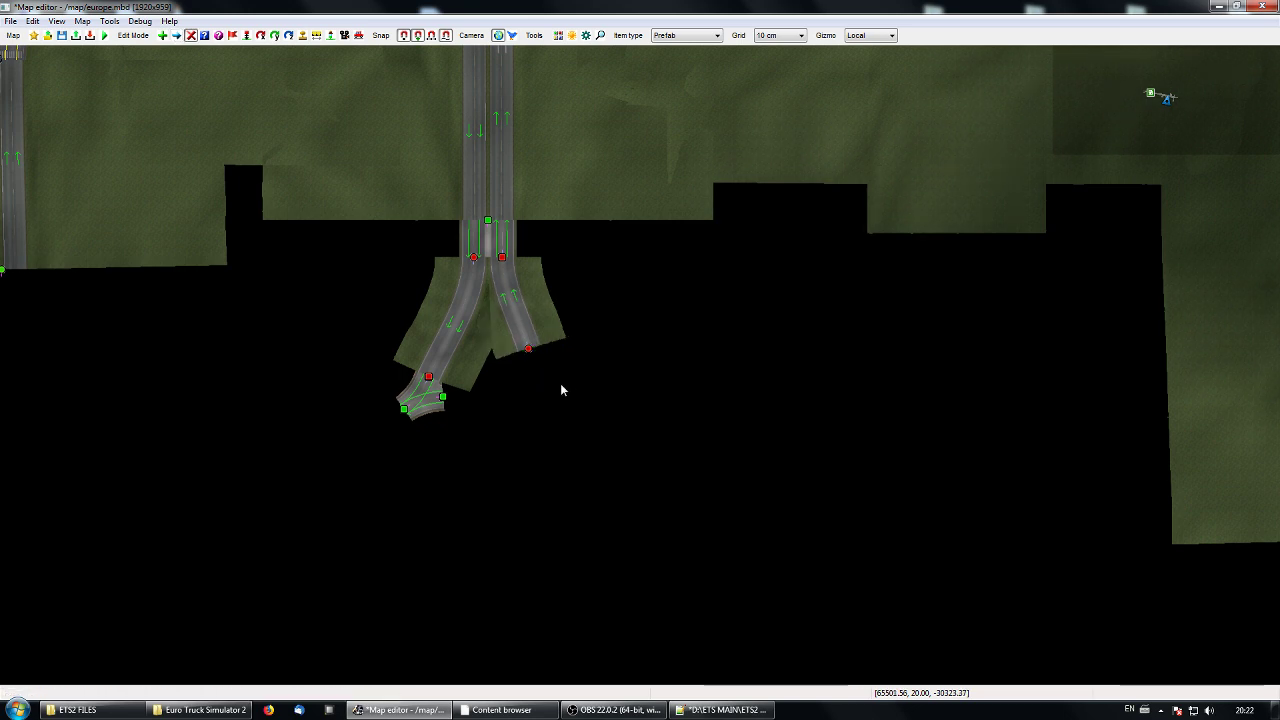
Place a non-mirrored balt_2lane_road_joint_short_tmpl prefab with the 1_balt look and origin 0 below the eastern fork branch.
key(e)
right_click(561, 385)
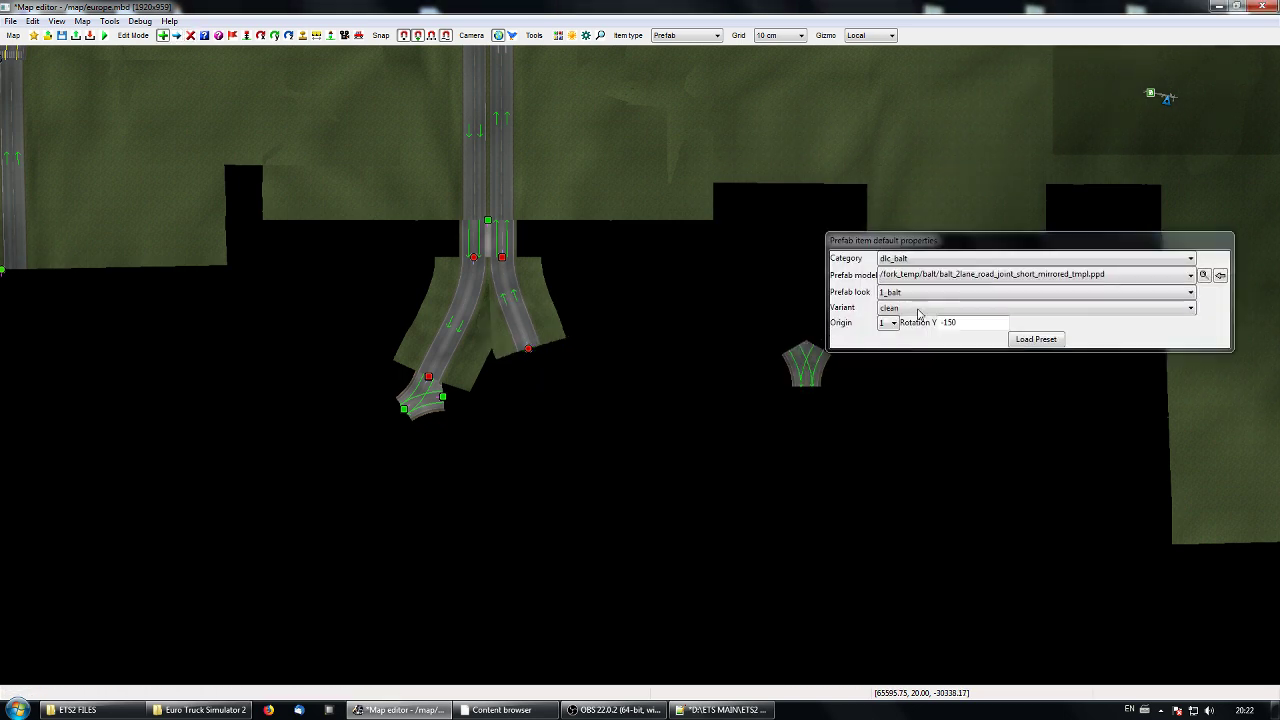
click(1206, 274)
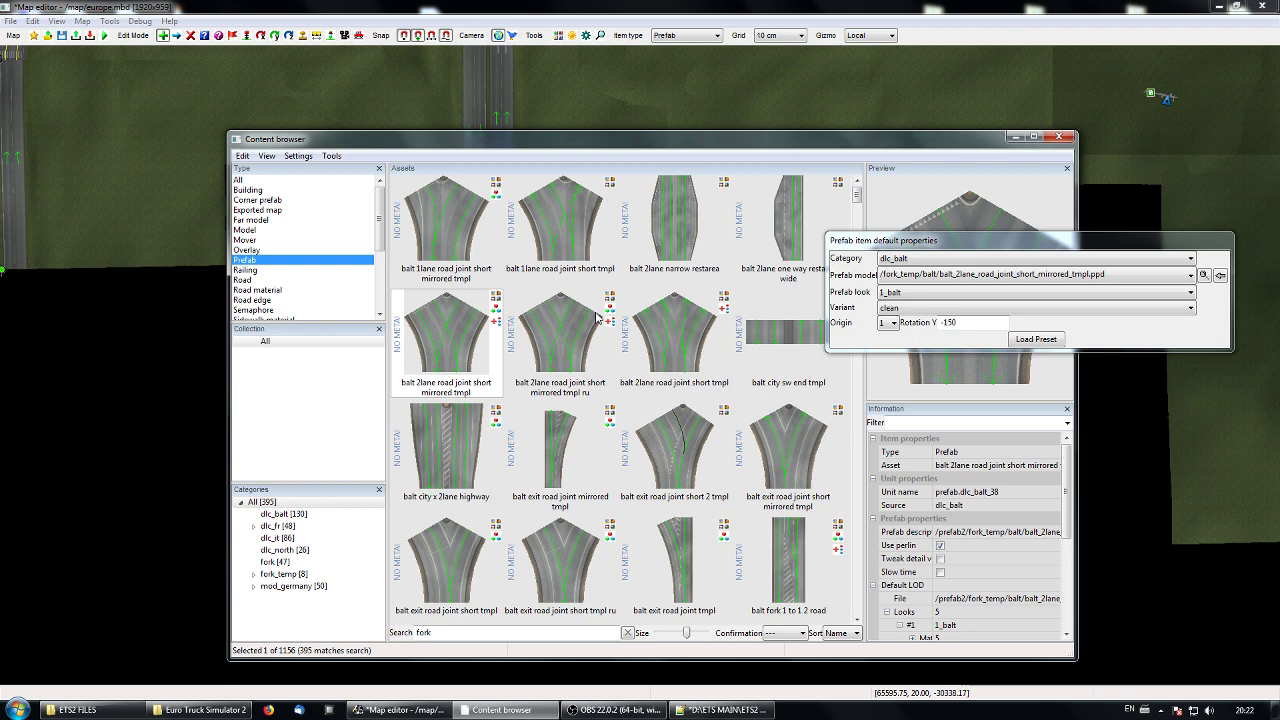
click(655, 346)
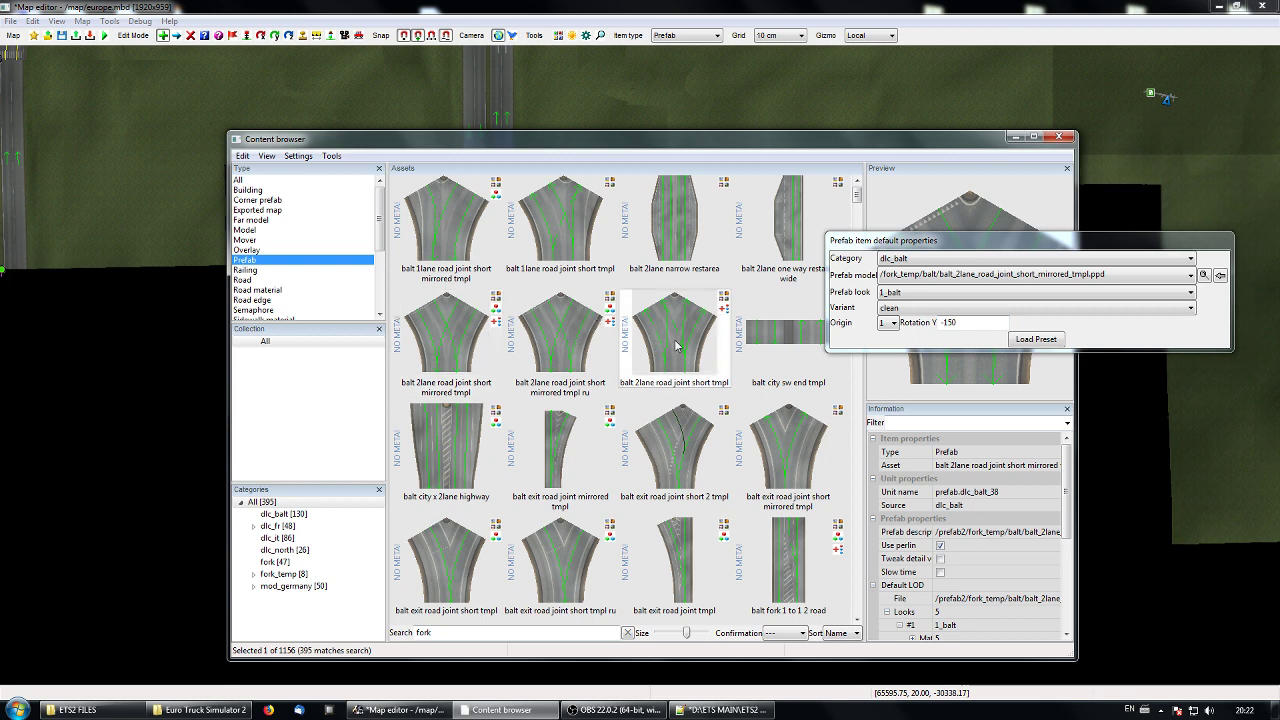
click(1015, 137)
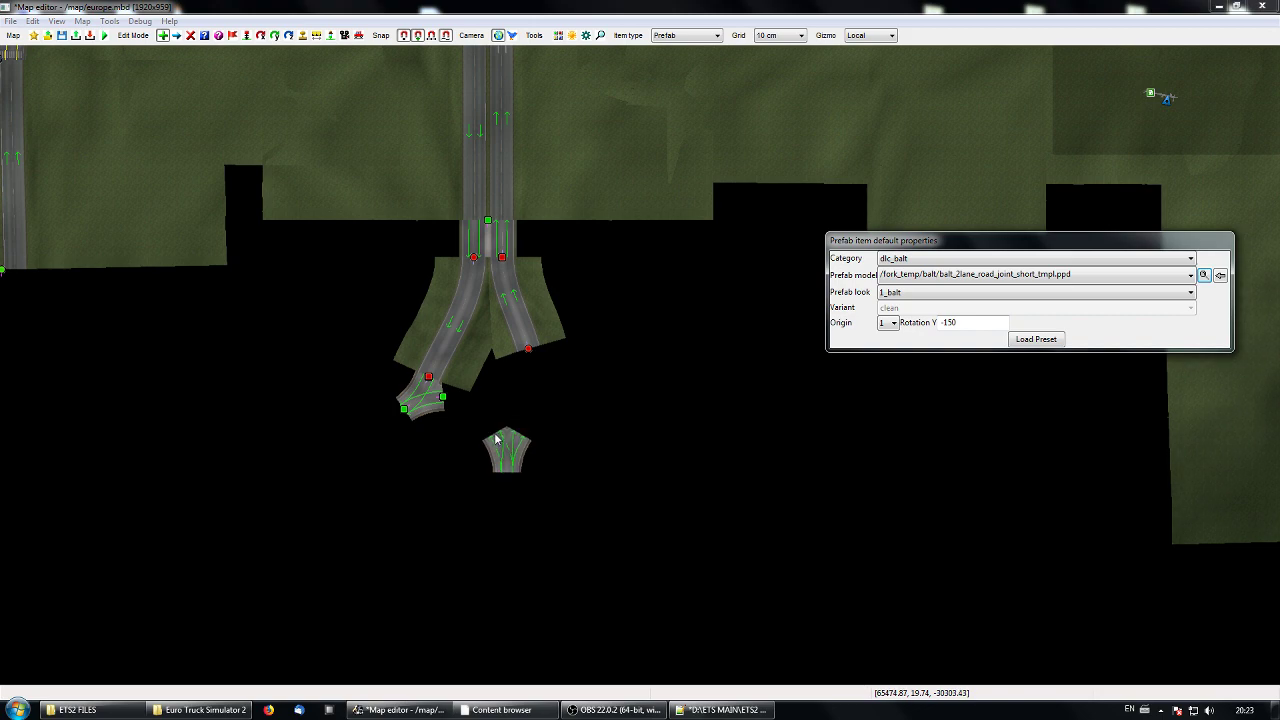
click(893, 323)
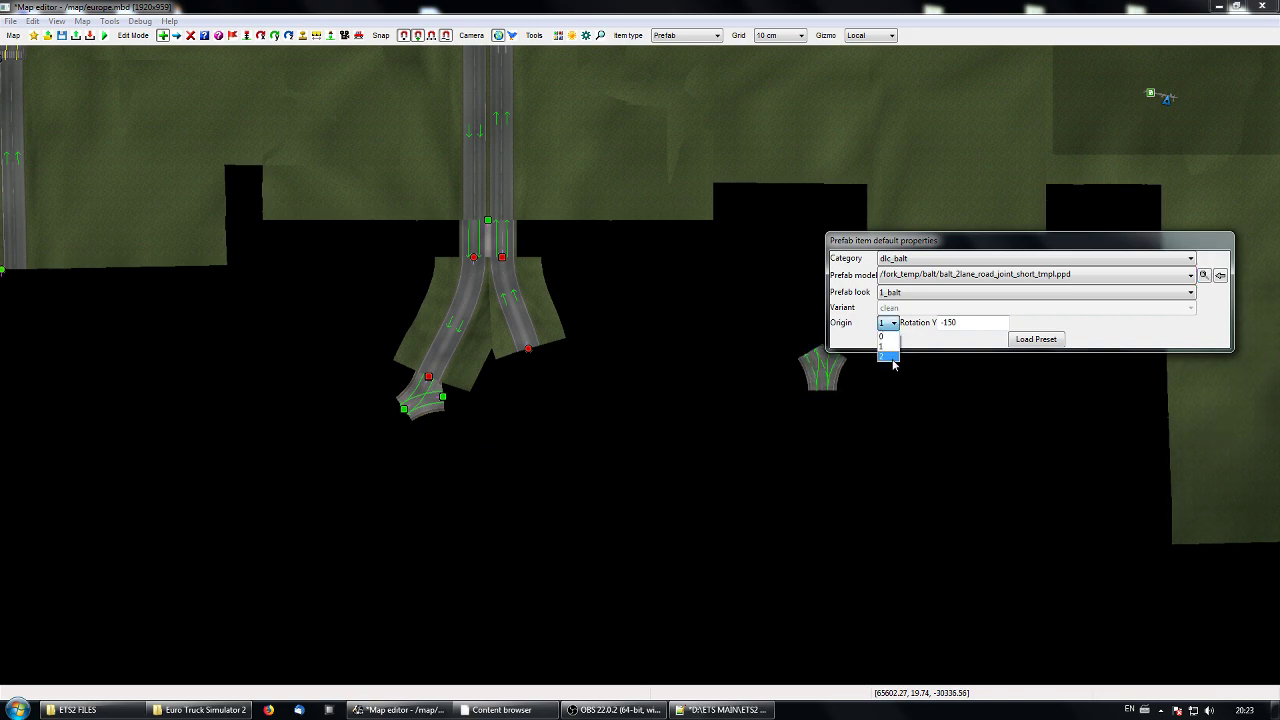
click(886, 335)
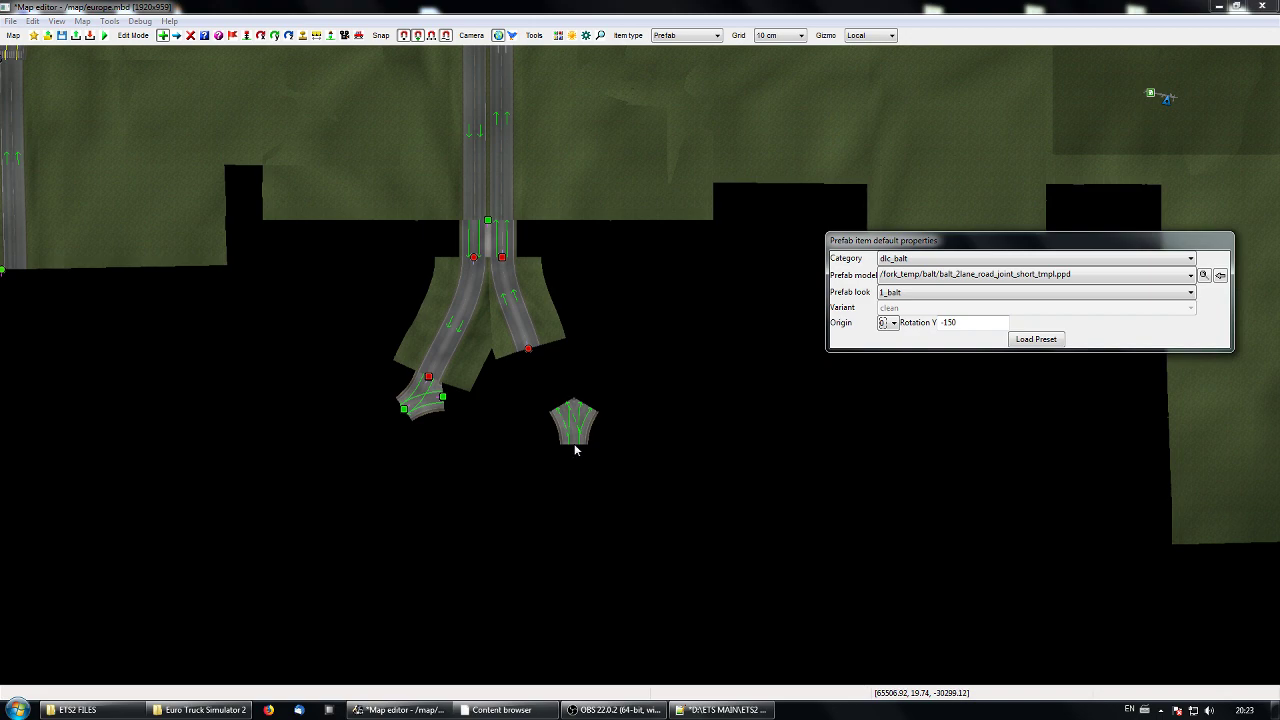
click(573, 449)
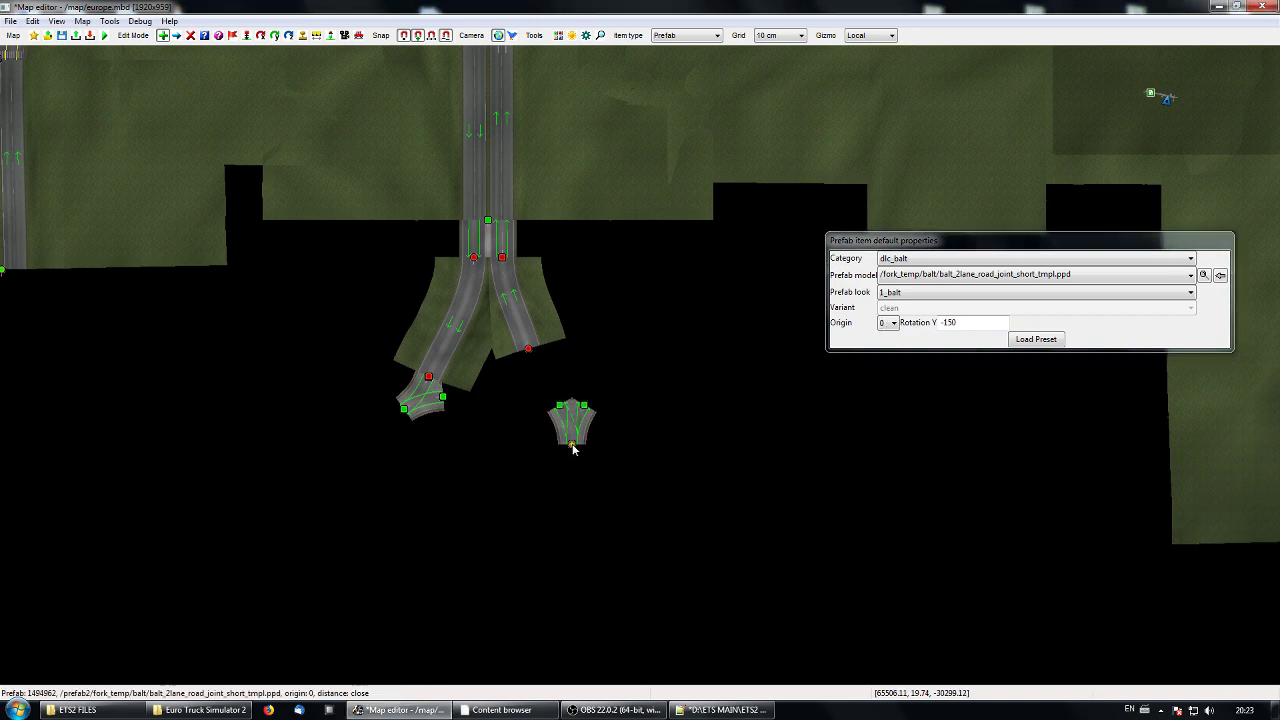
Rotate the new joint, attach it to the eastern fork road's end and shift it southeast, level with the western joint.
key(r)
drag(573, 446, 529, 350)
key(m)
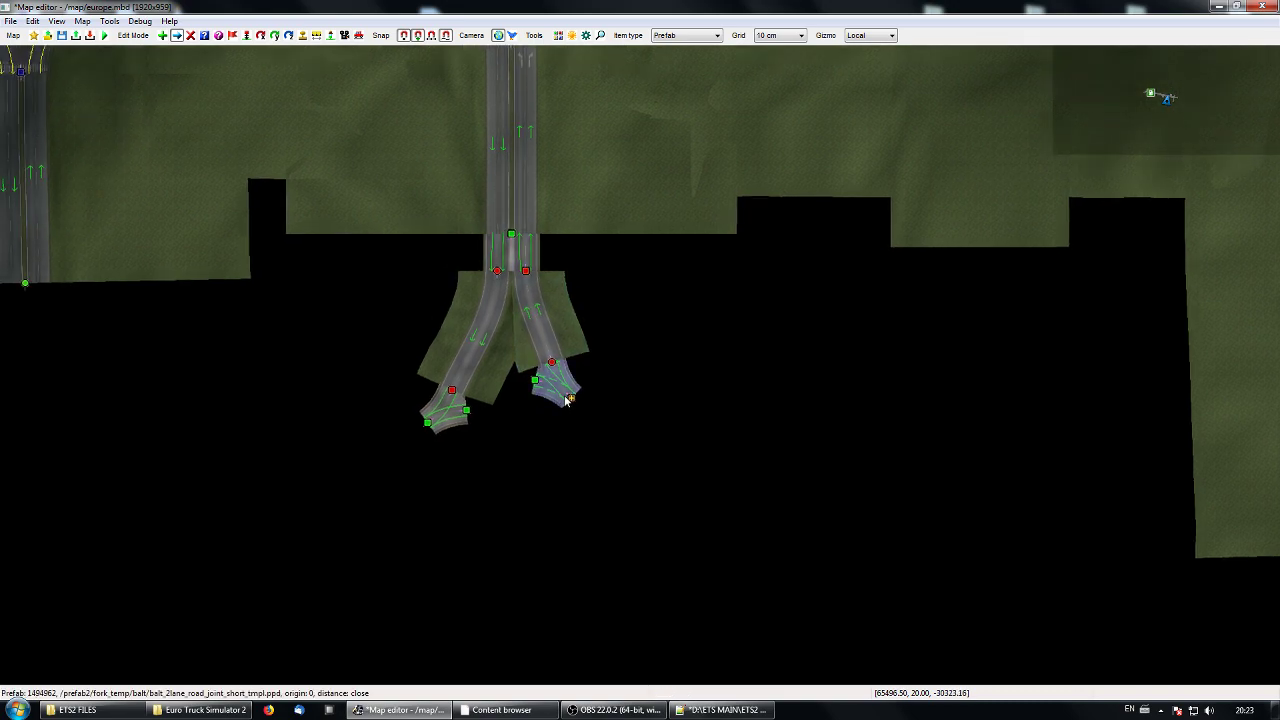
drag(570, 400, 590, 426)
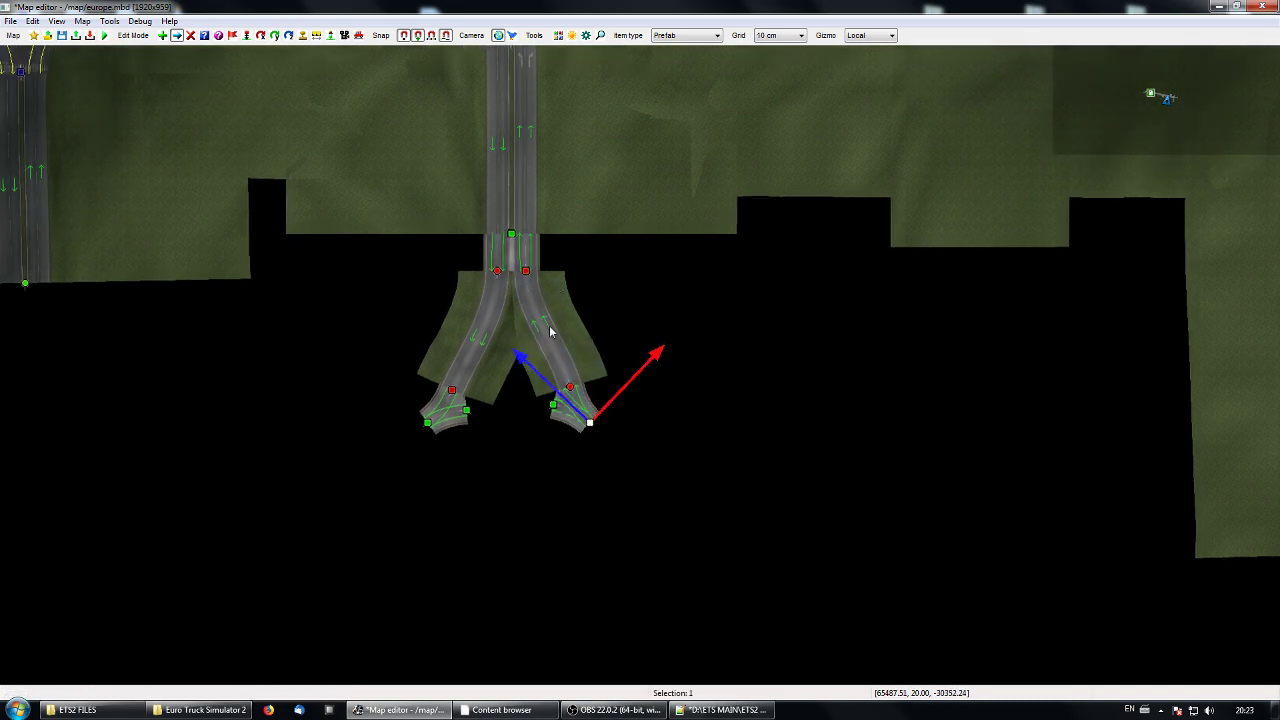
key(Escape)
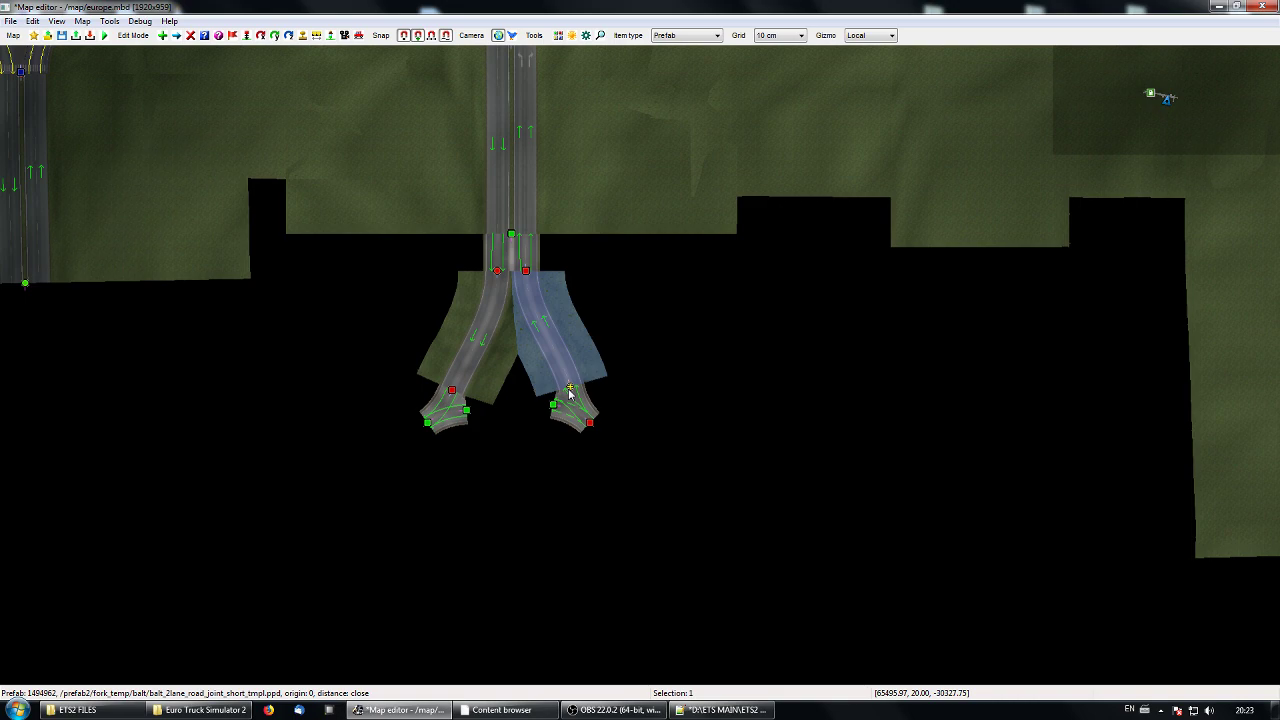
Add a copy of the one-way fork road and connect its two ends to the inner nodes of the western and eastern joints.
click(560, 503)
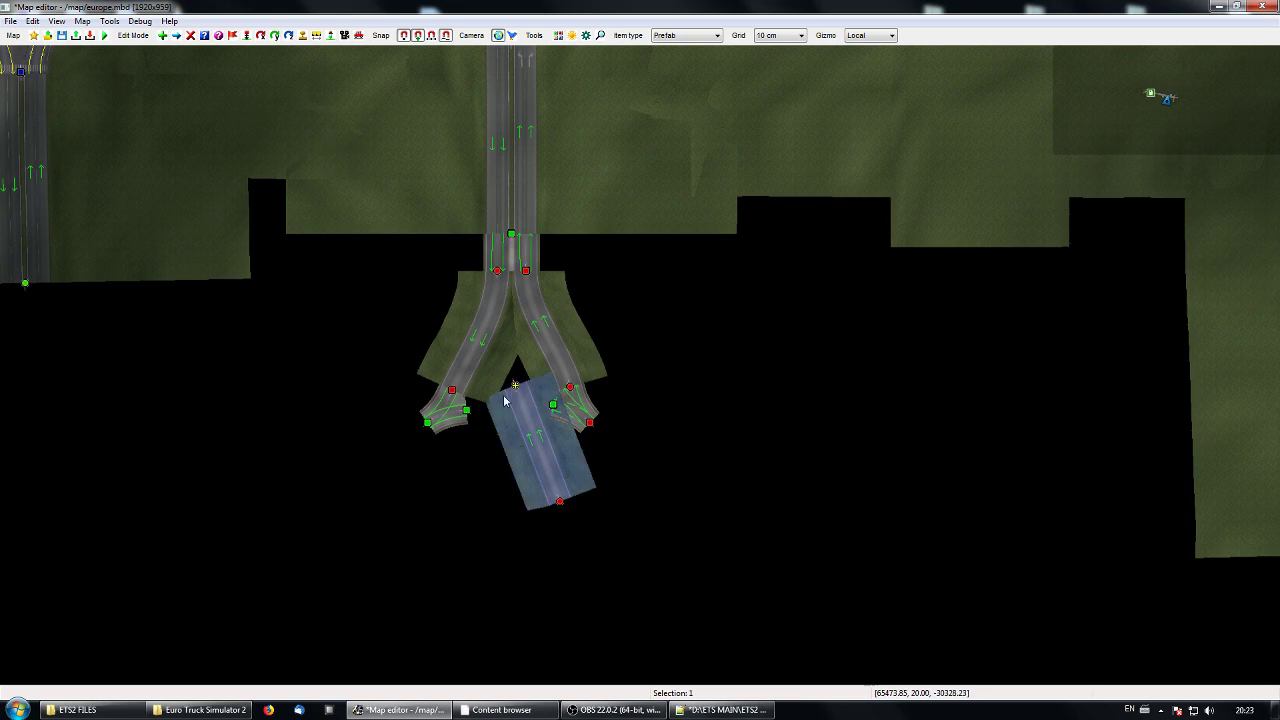
click(497, 526)
key(m)
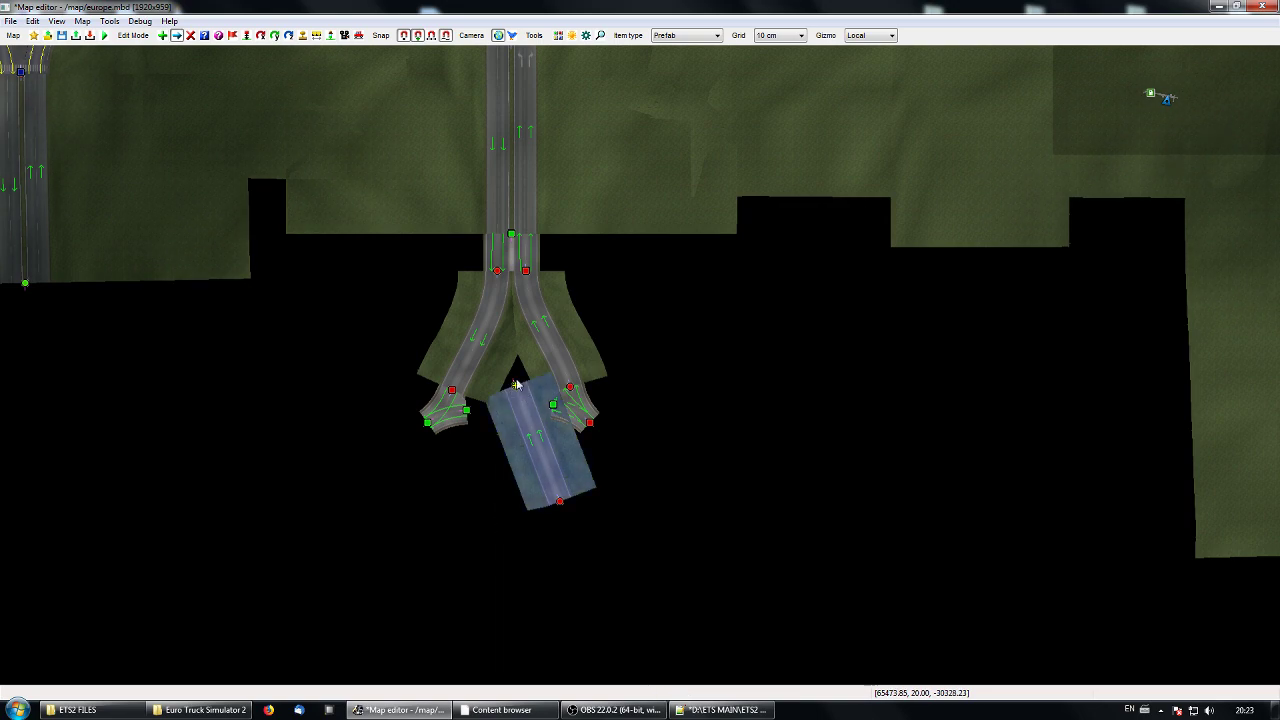
drag(516, 384, 466, 409)
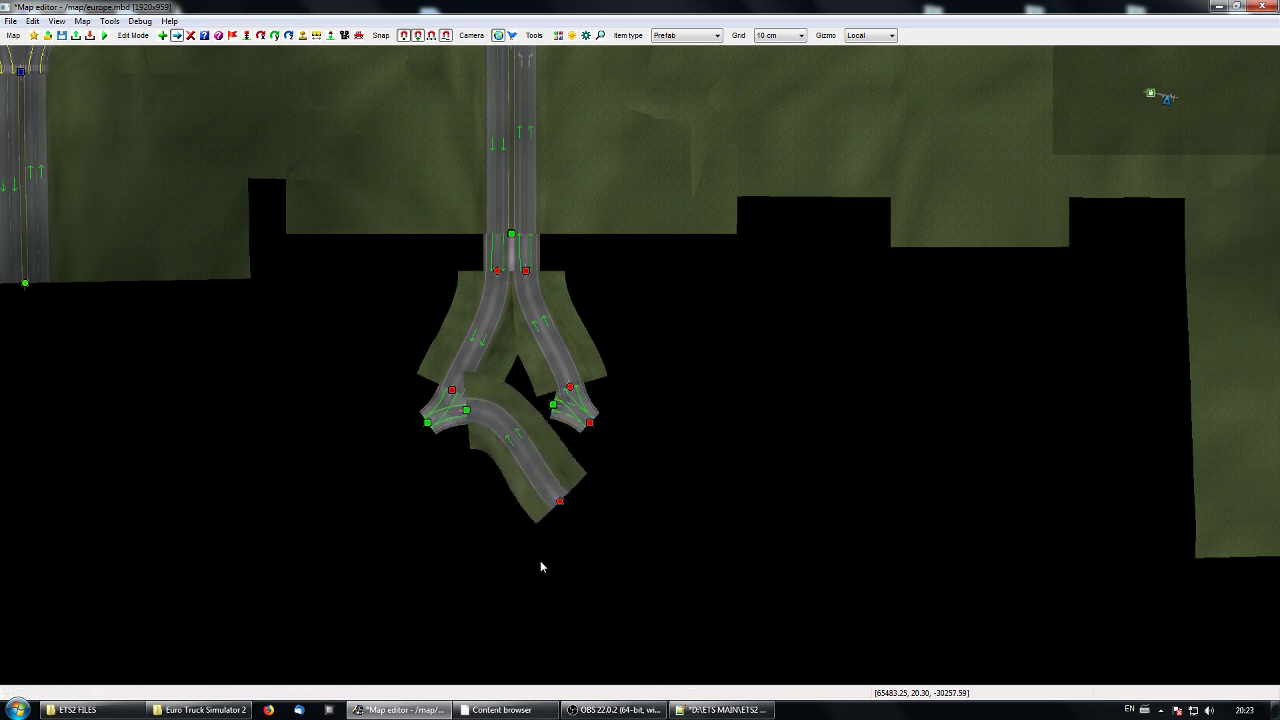
drag(558, 503, 560, 406)
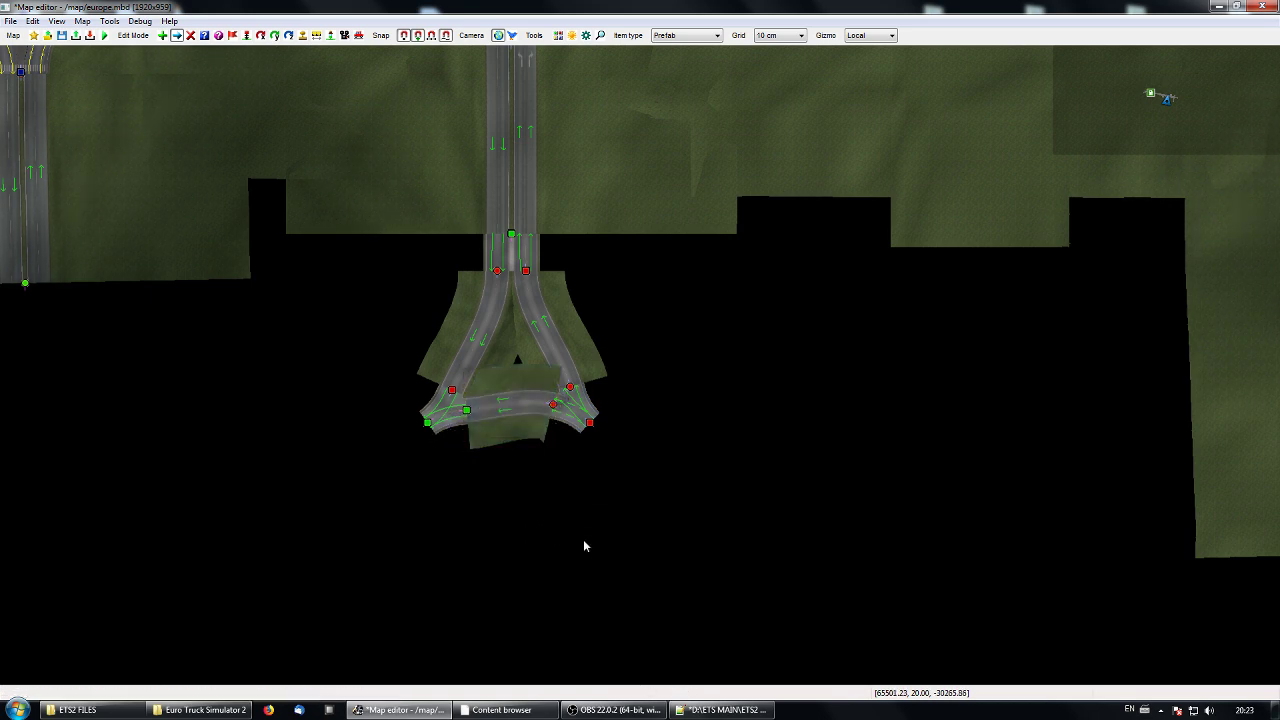
Add another one-way road copy southwest of the triangle and connect its end to the western joint's outer node.
middle_drag(583, 539, 547, 503)
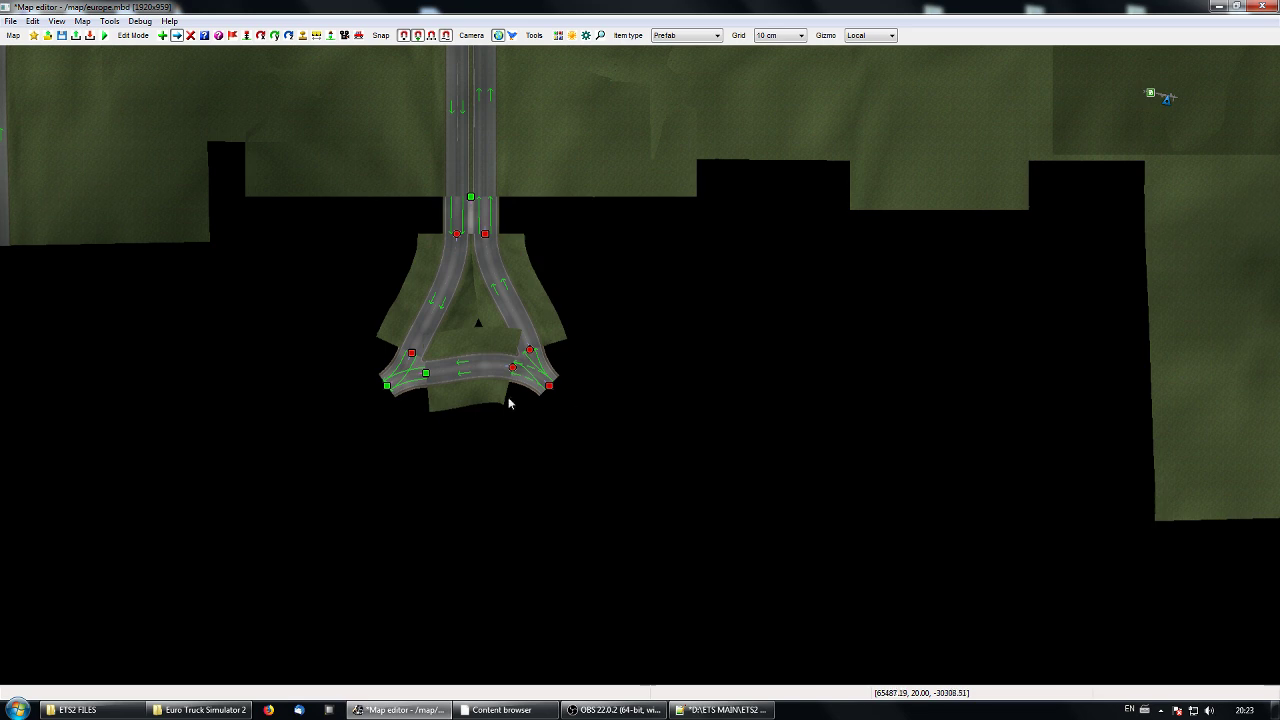
middle_drag(343, 408, 376, 432)
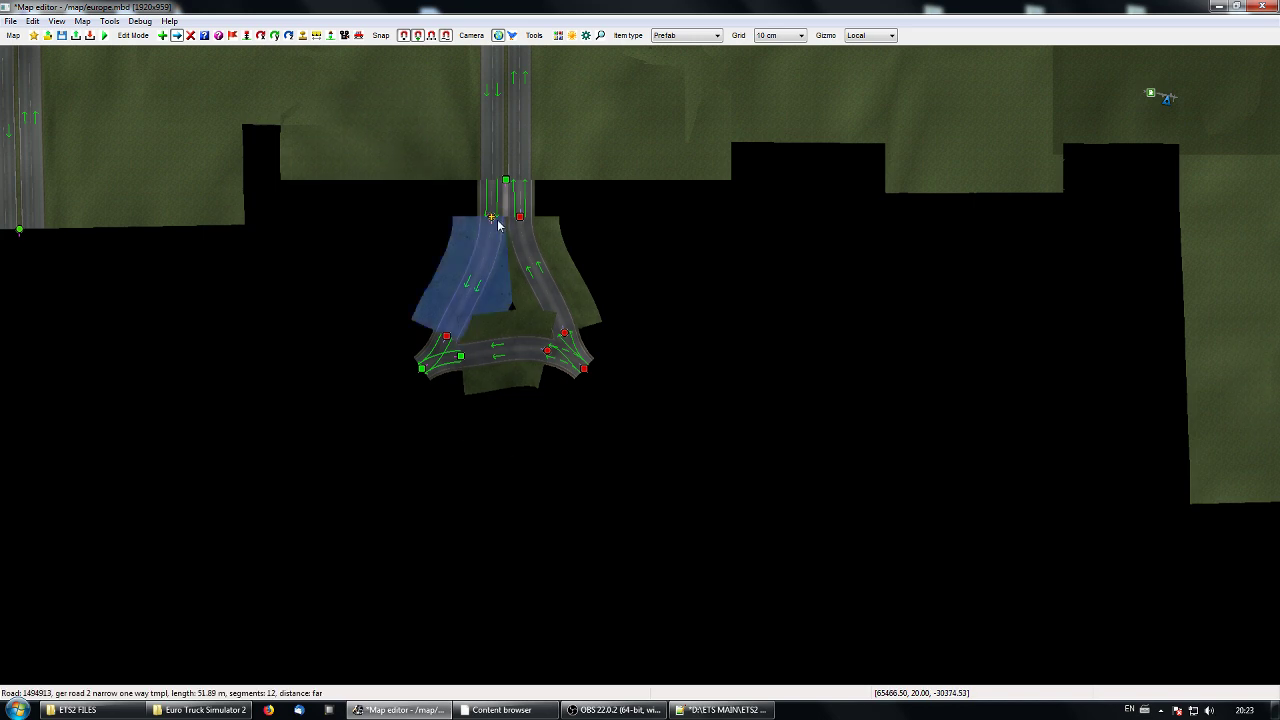
click(303, 487)
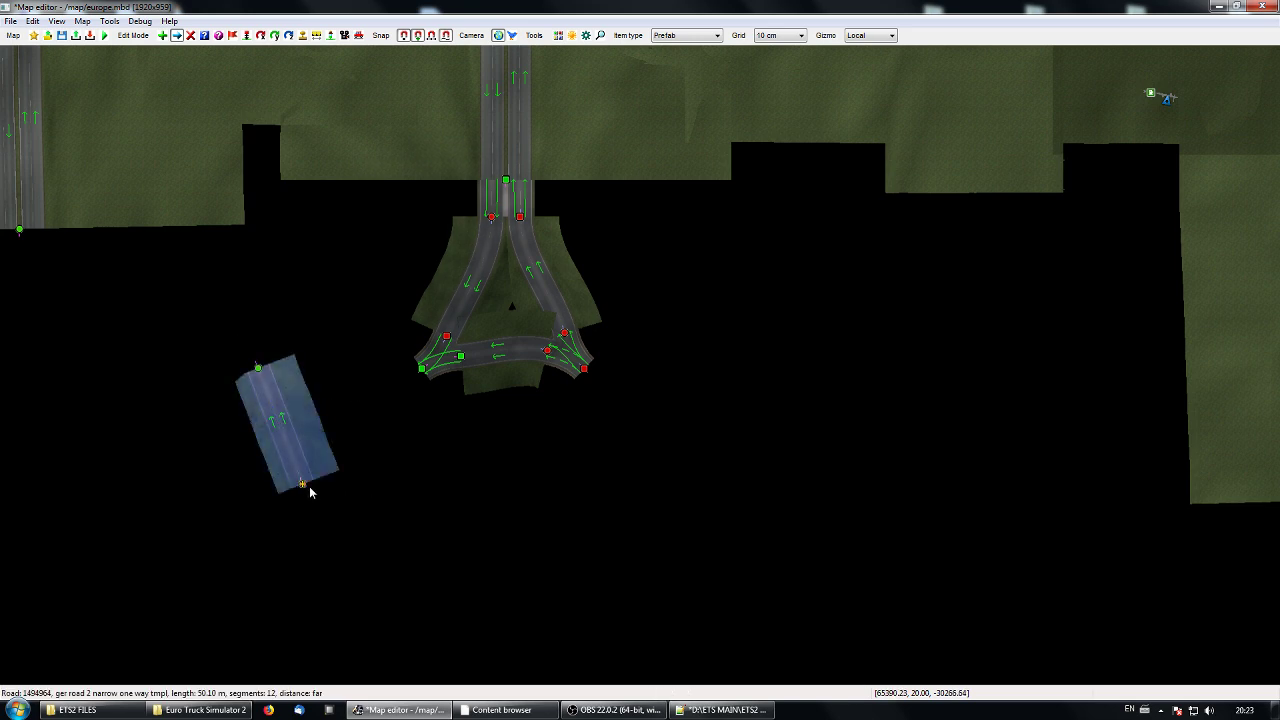
drag(326, 480, 422, 369)
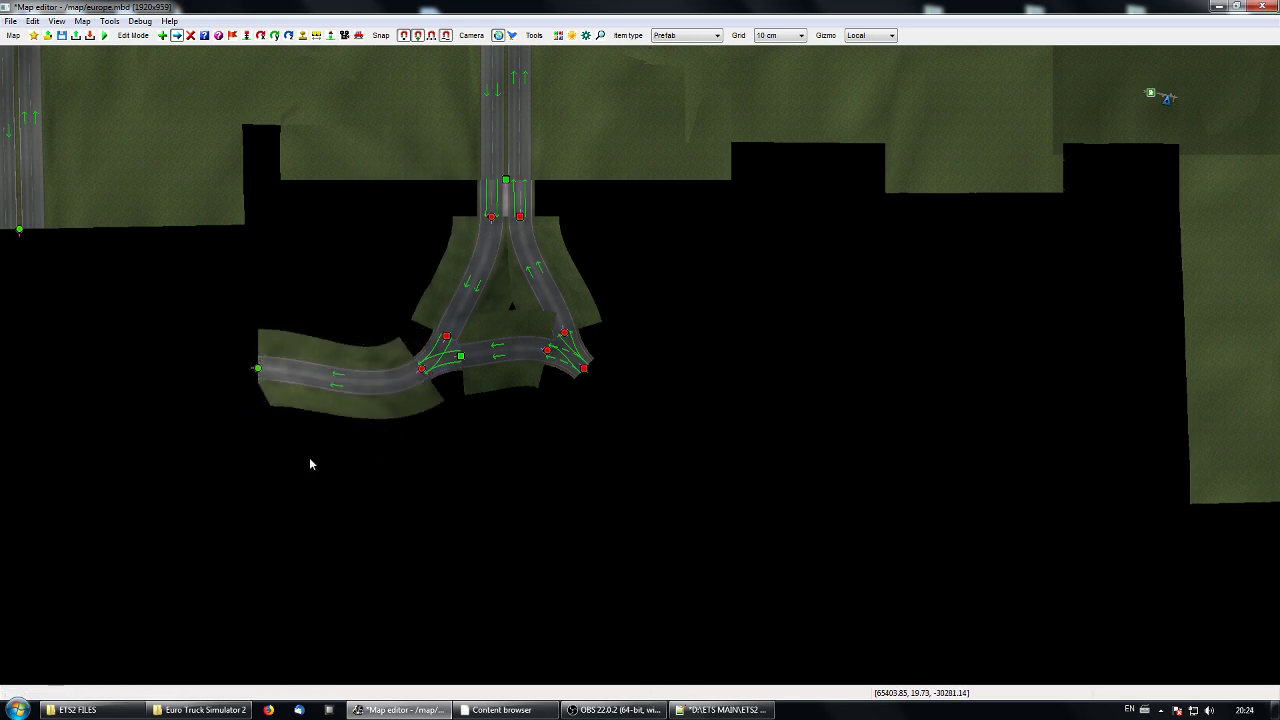
Move the free end of the western one-way road south-southeast so the road curves southwest away from the triangular junction.
drag(262, 371, 340, 486)
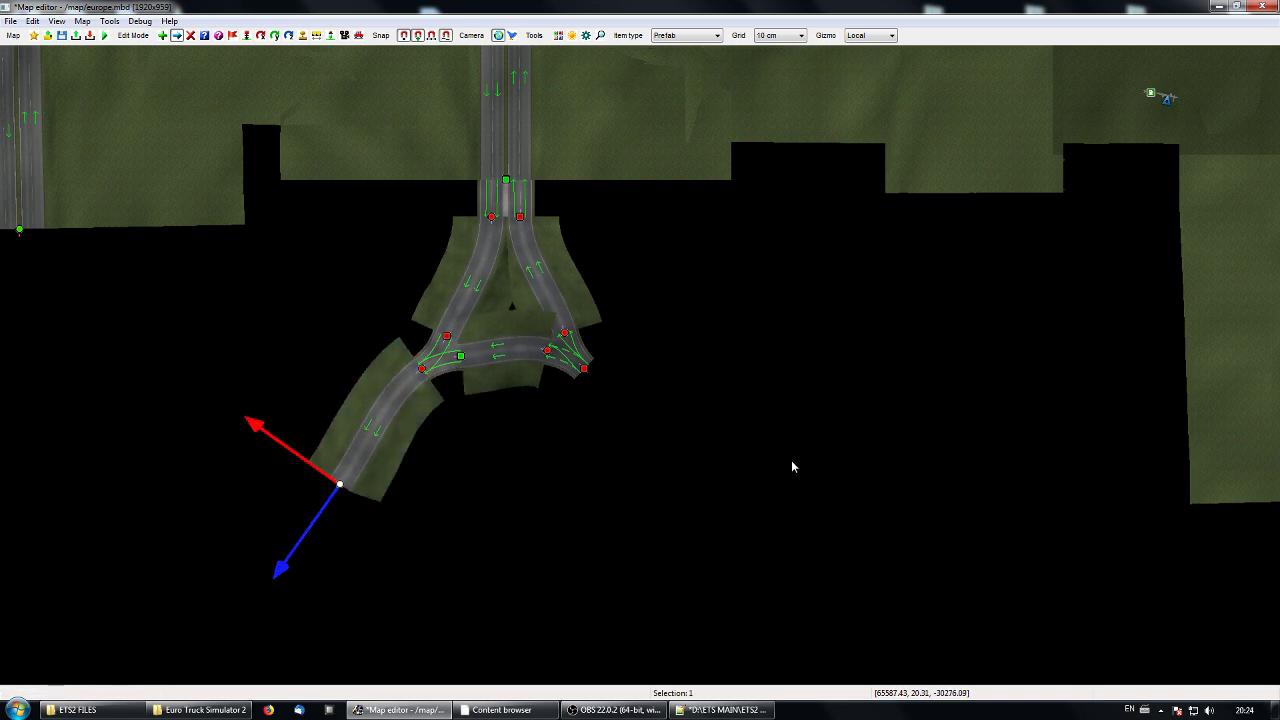
middle_drag(760, 280, 718, 456)
click(694, 505)
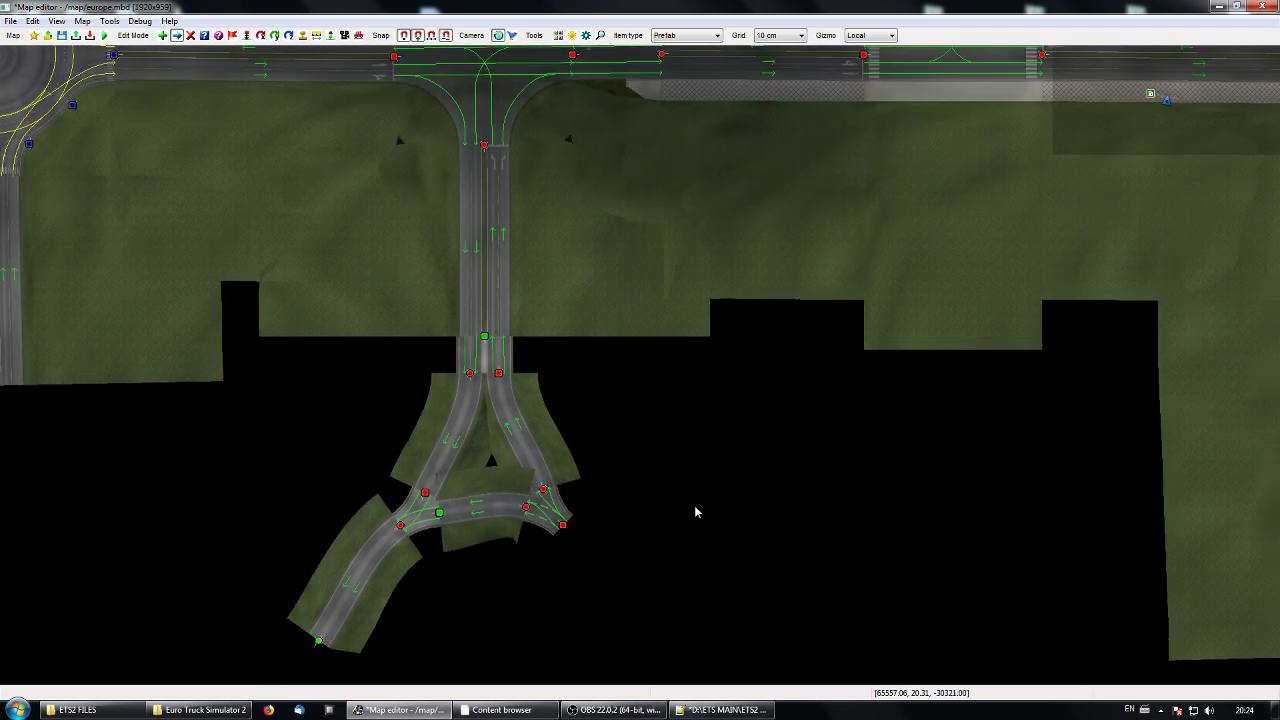
Examine the road network around the triangular junction, from the eastern crossroads west past the roundabout to the roadside service area.
middle_drag(694, 505, 792, 392)
middle_drag(836, 438, 783, 437)
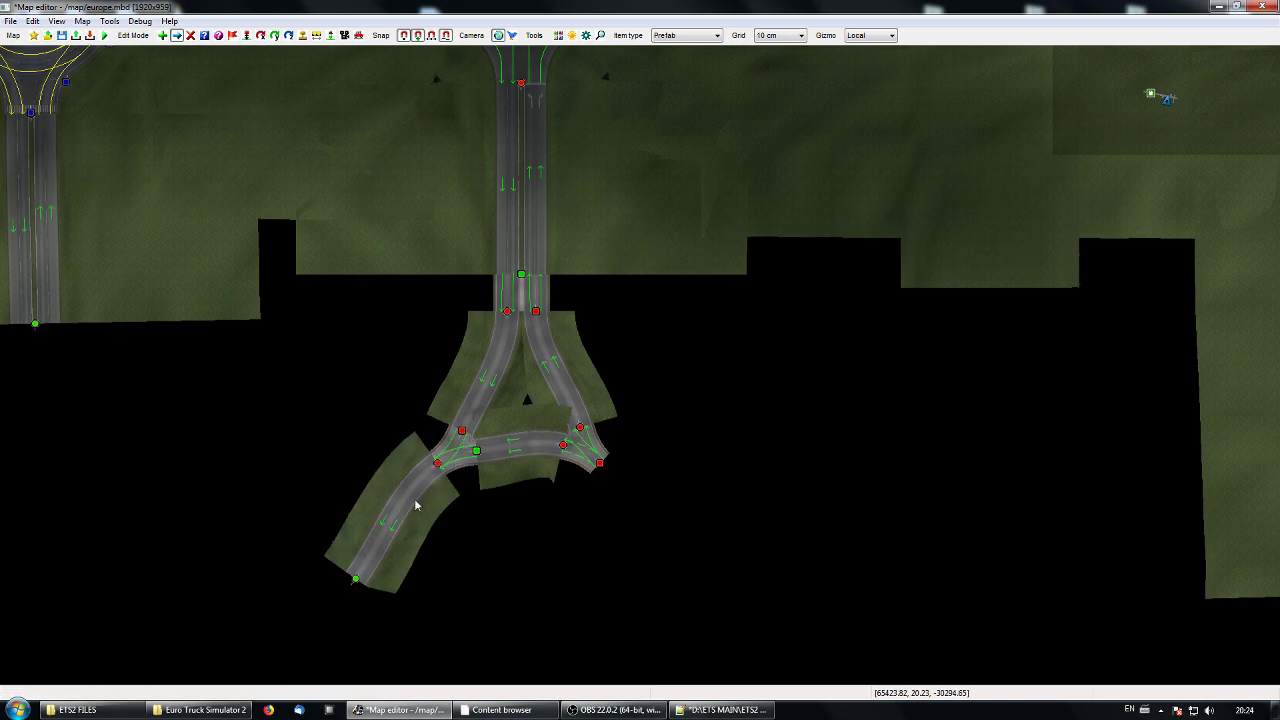
middle_drag(683, 323, 696, 449)
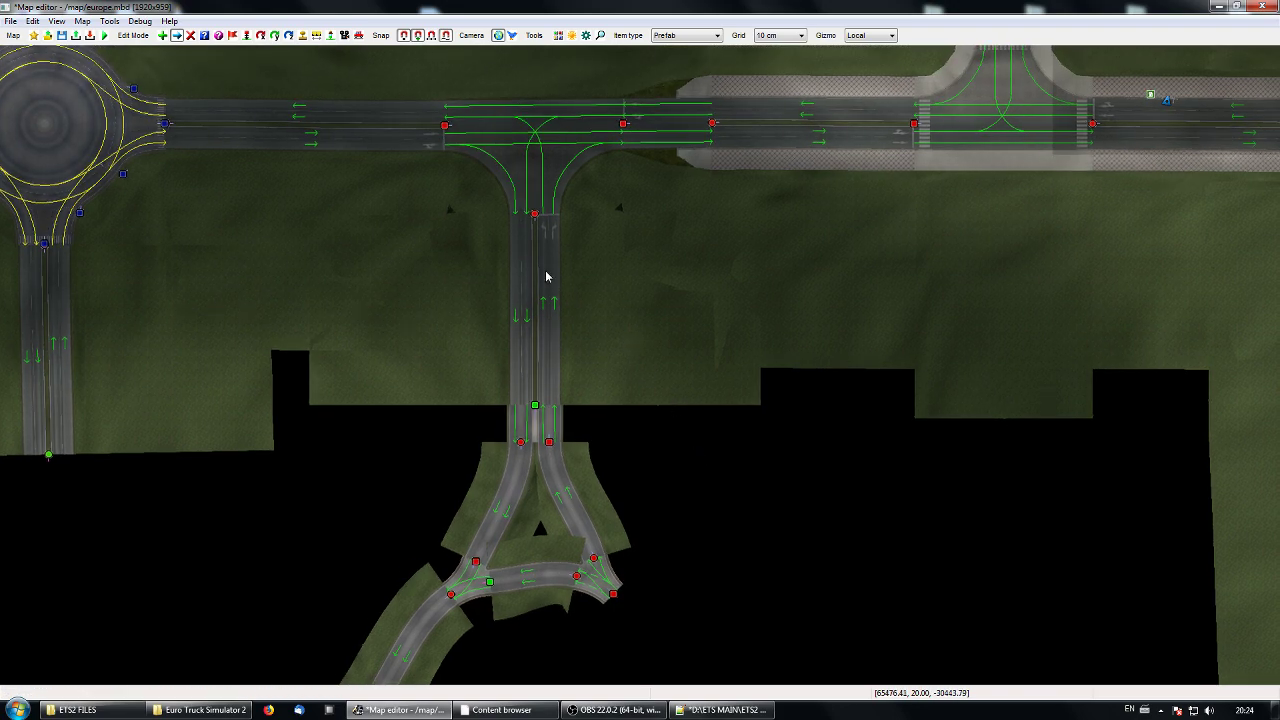
middle_drag(546, 289, 546, 340)
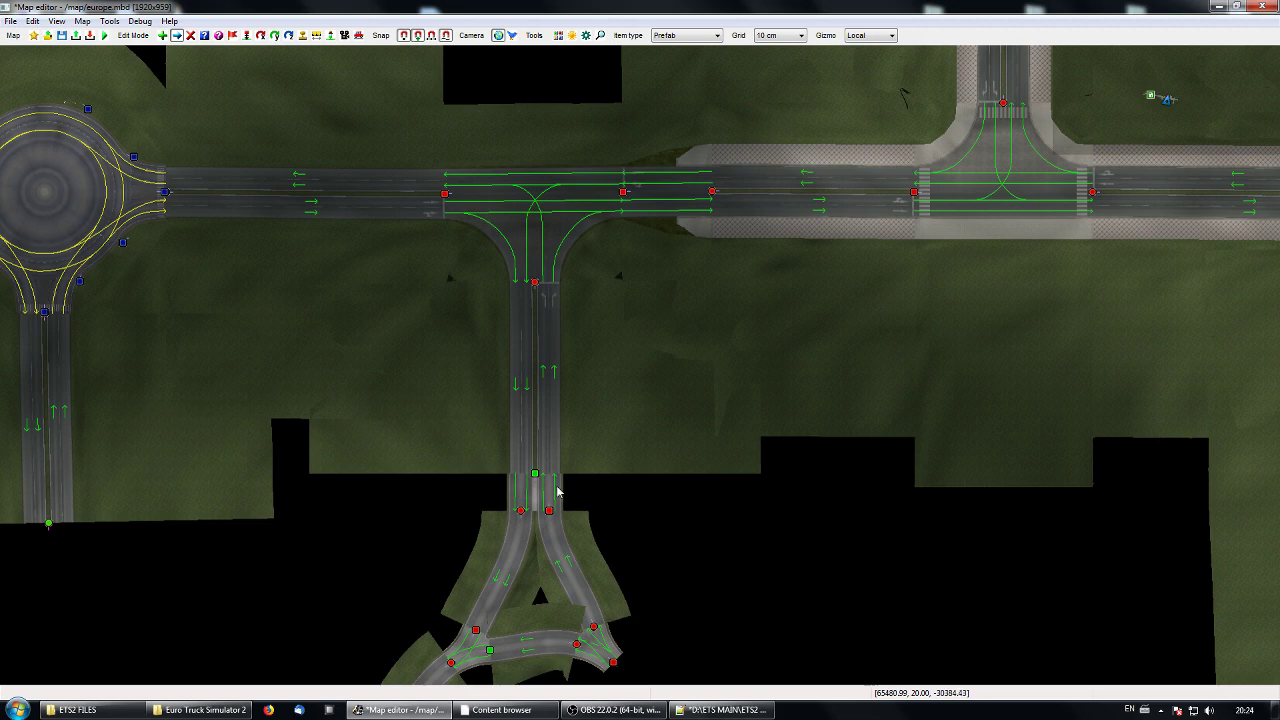
middle_drag(711, 380, 556, 482)
scroll(556, 482, down, 5)
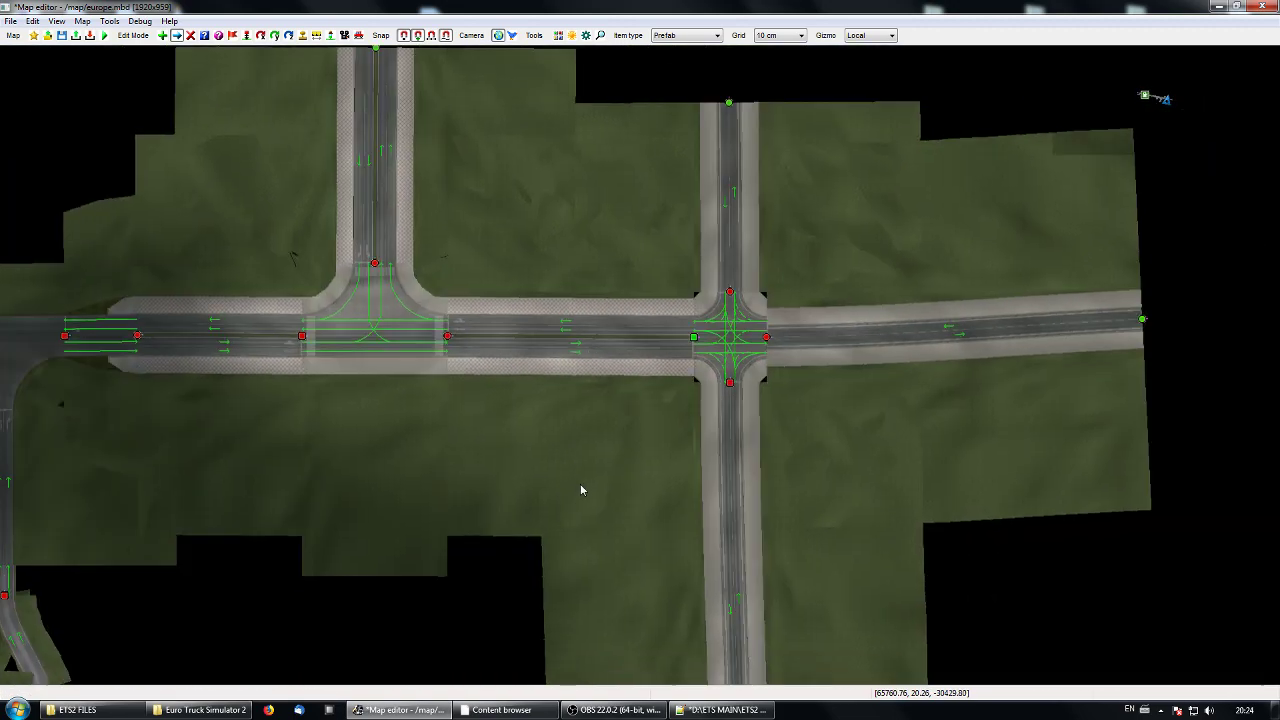
scroll(580, 490, down, 1)
middle_drag(451, 426, 937, 431)
scroll(710, 509, down, 2)
middle_drag(331, 423, 869, 440)
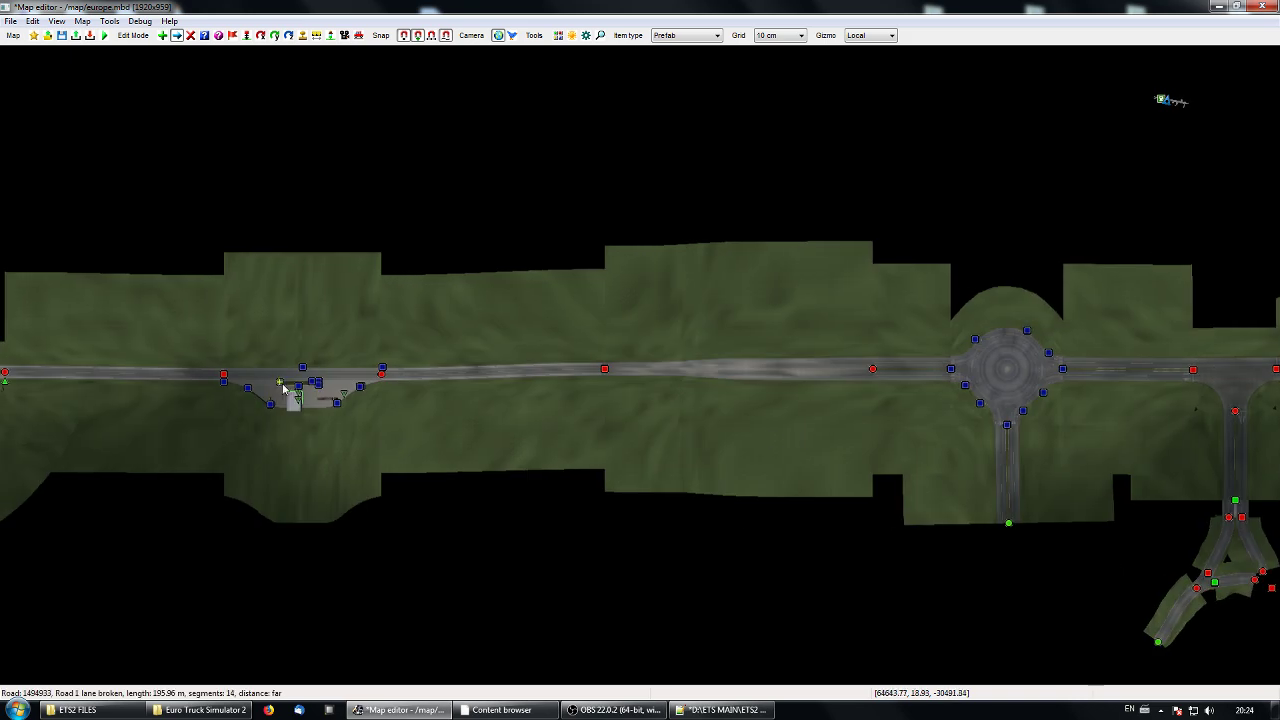
middle_drag(672, 448, 113, 453)
middle_drag(985, 483, 629, 461)
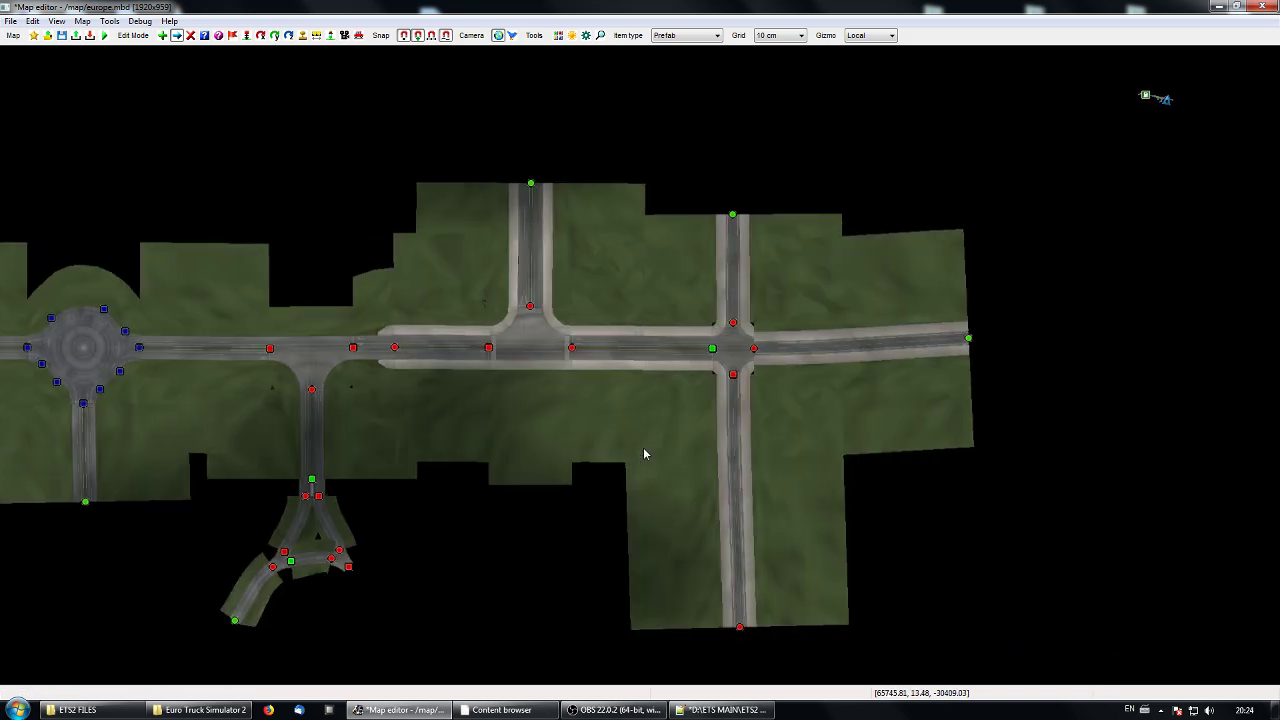
Examine the layout between the roundabout and the eastern crossroads, including the empty land north of the main road.
middle_drag(649, 411, 700, 455)
scroll(700, 455, down, 3)
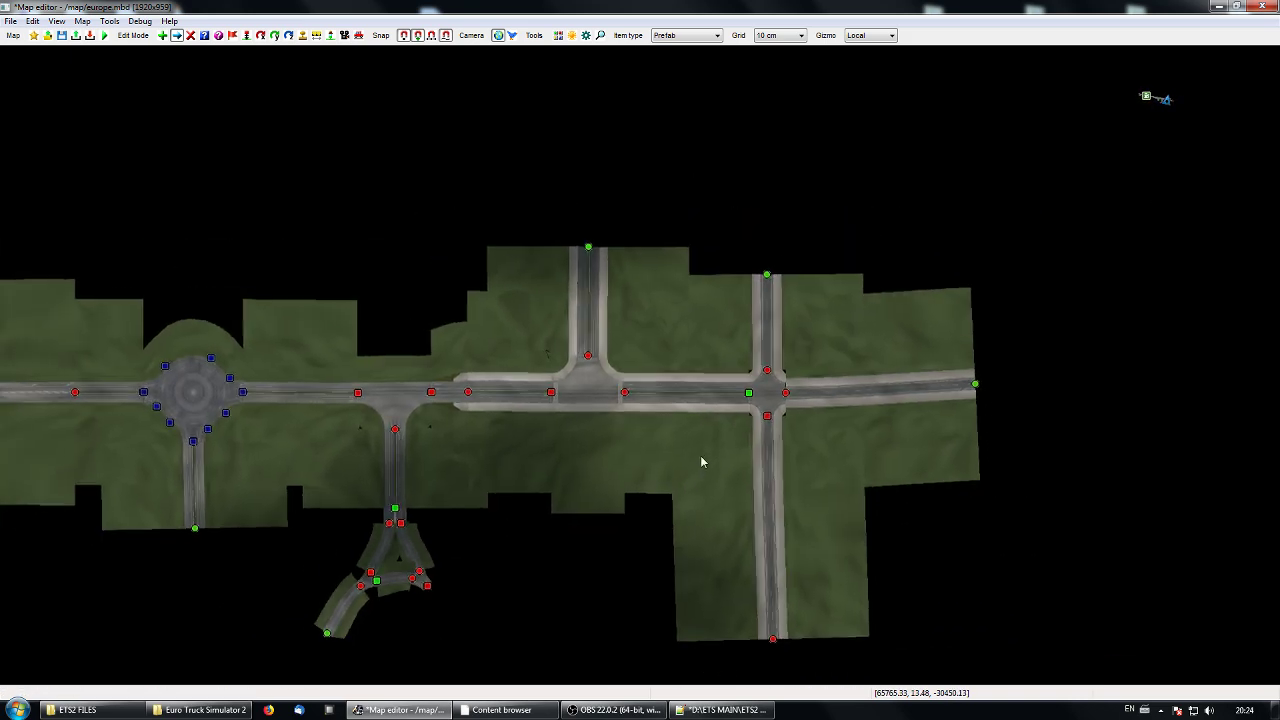
scroll(700, 455, down, 1)
scroll(687, 448, up, 3)
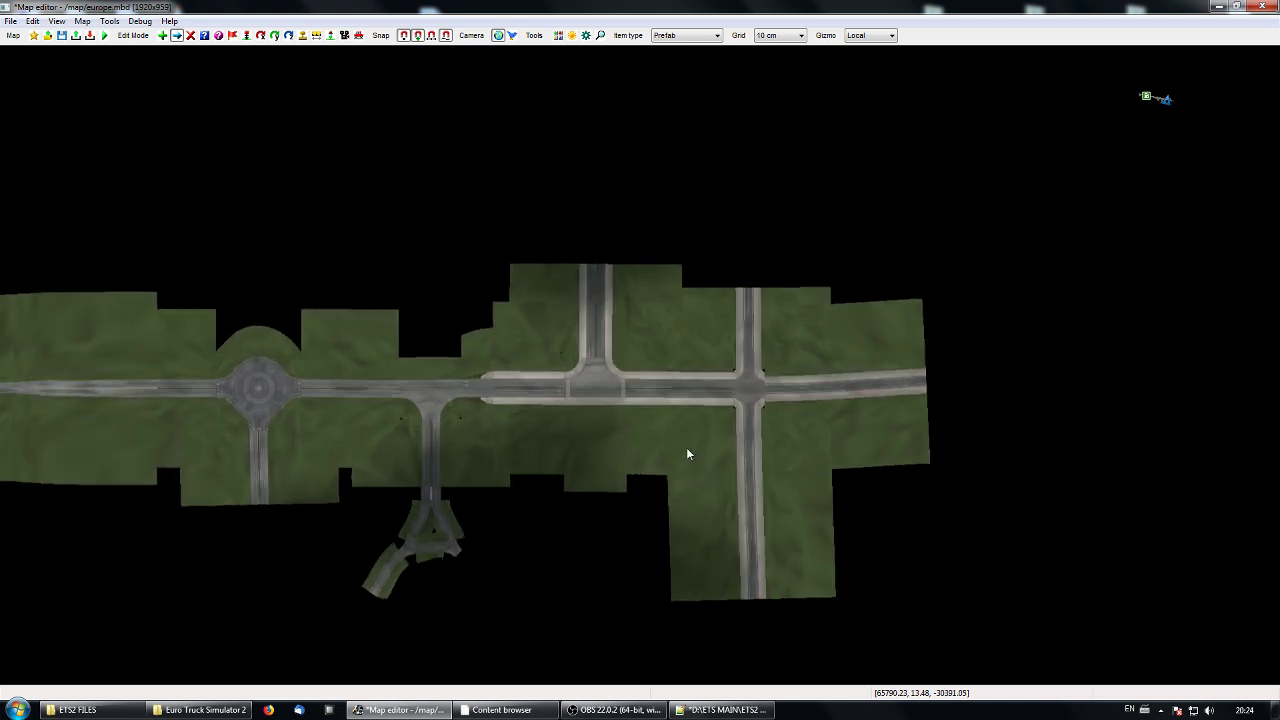
scroll(687, 454, up, 1)
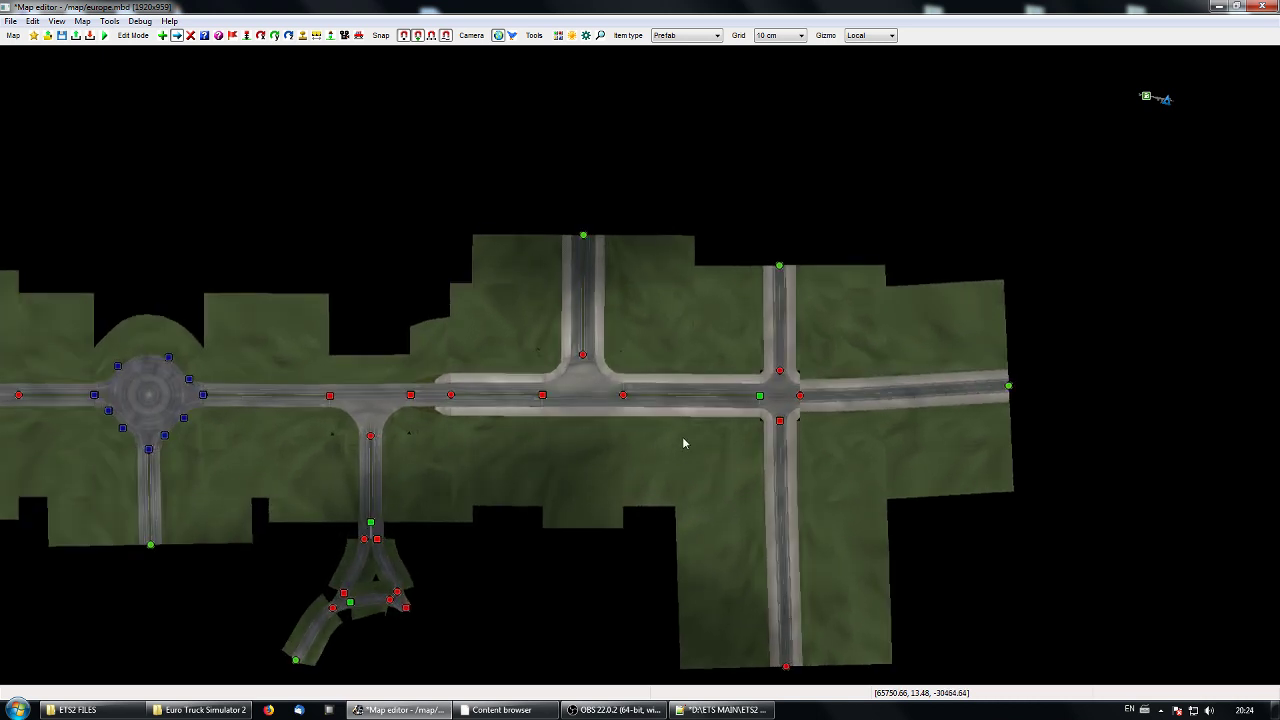
middle_drag(684, 443, 668, 551)
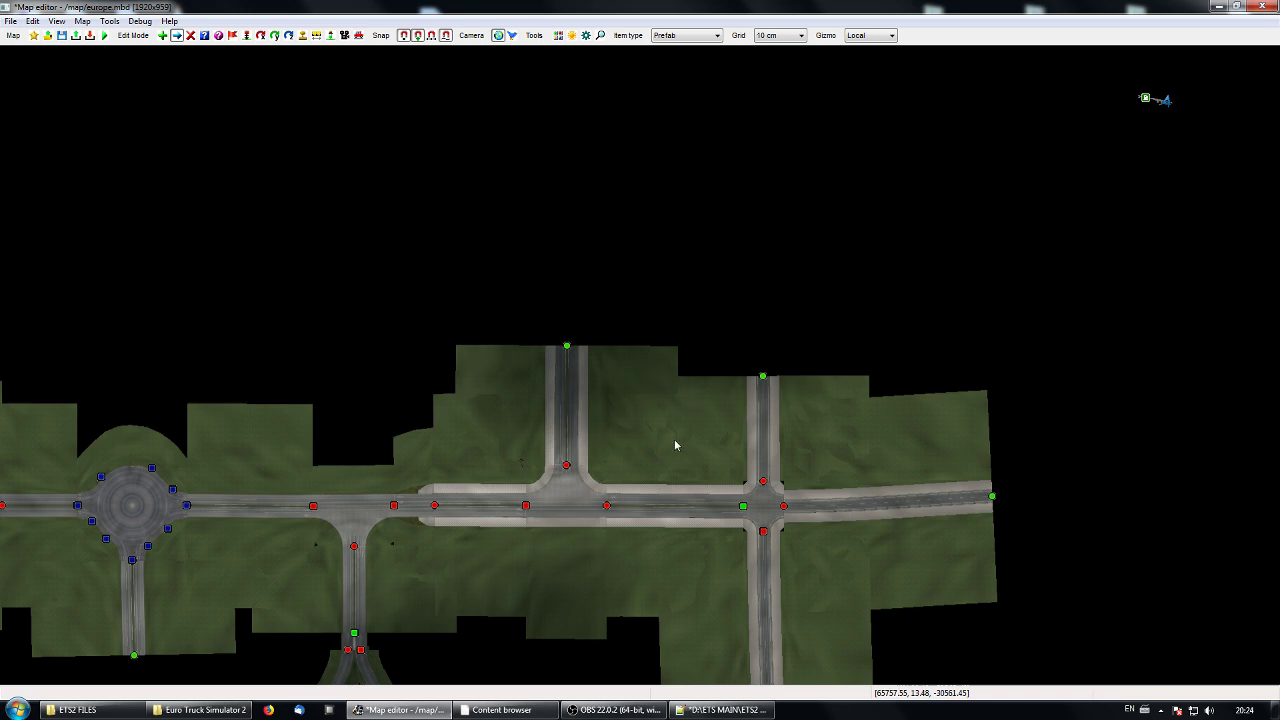
middle_drag(675, 445, 658, 438)
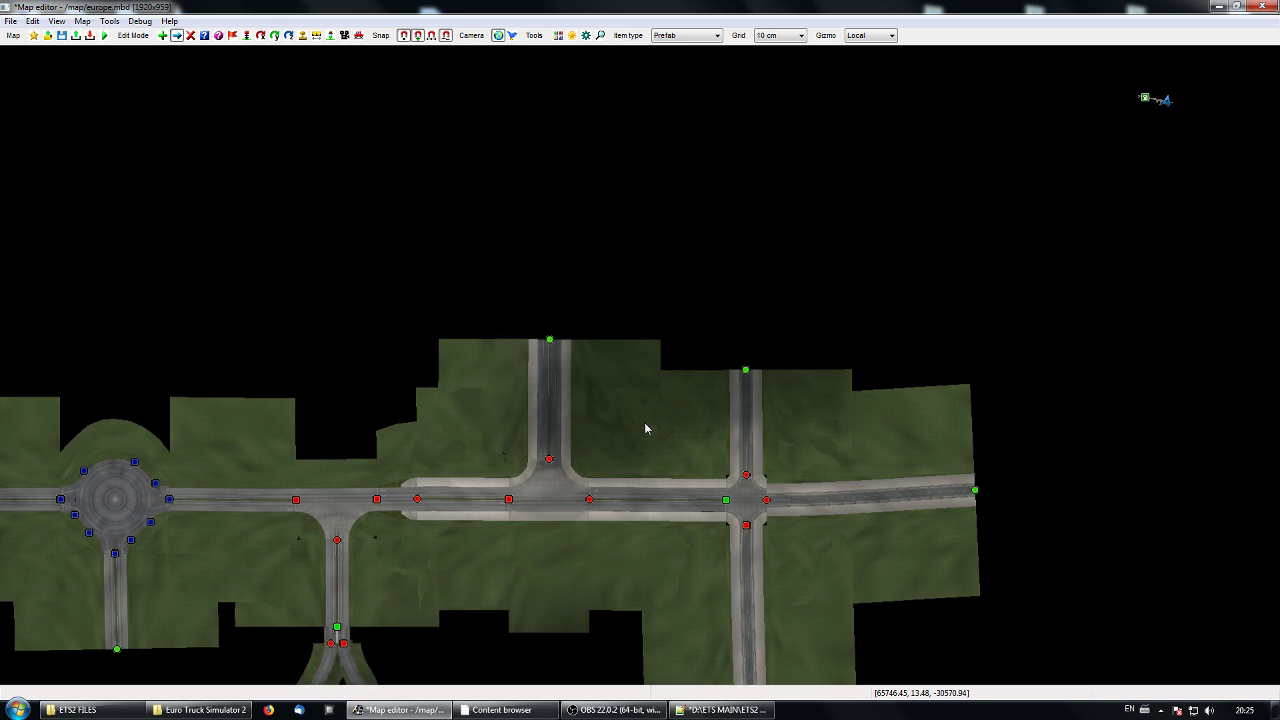
scroll(645, 428, up, 2)
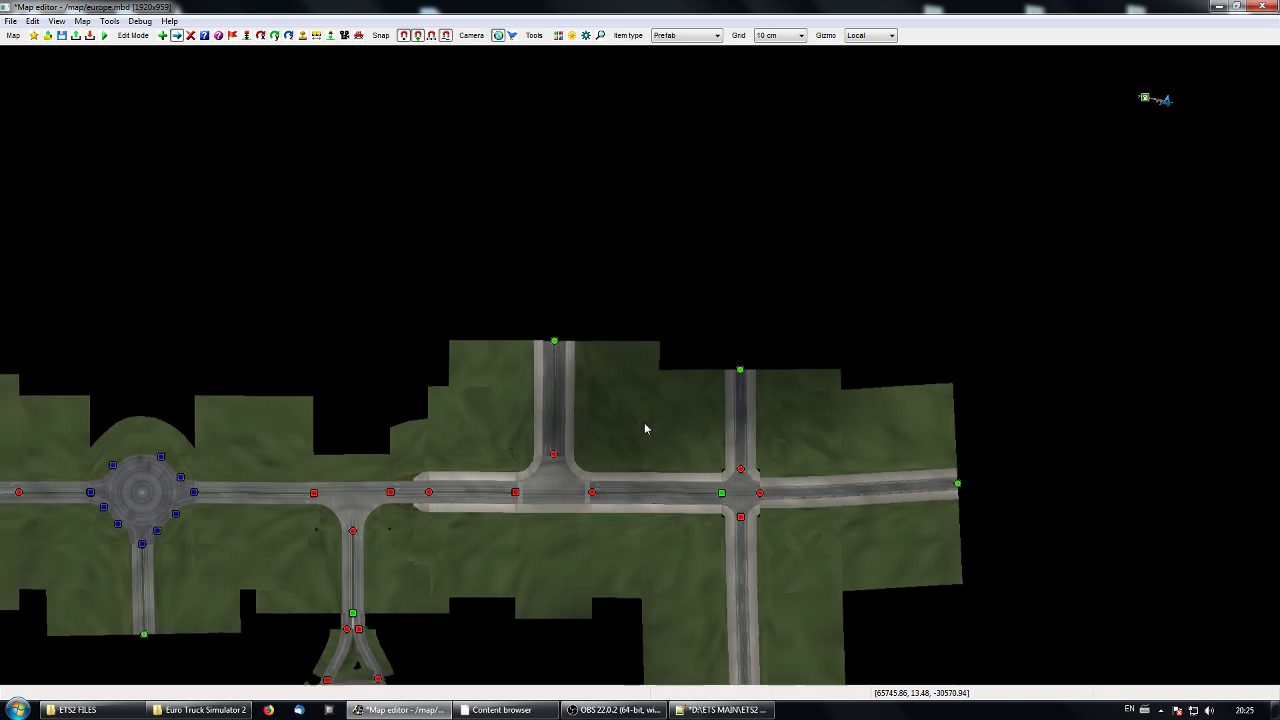
right_drag(643, 432, 670, 443)
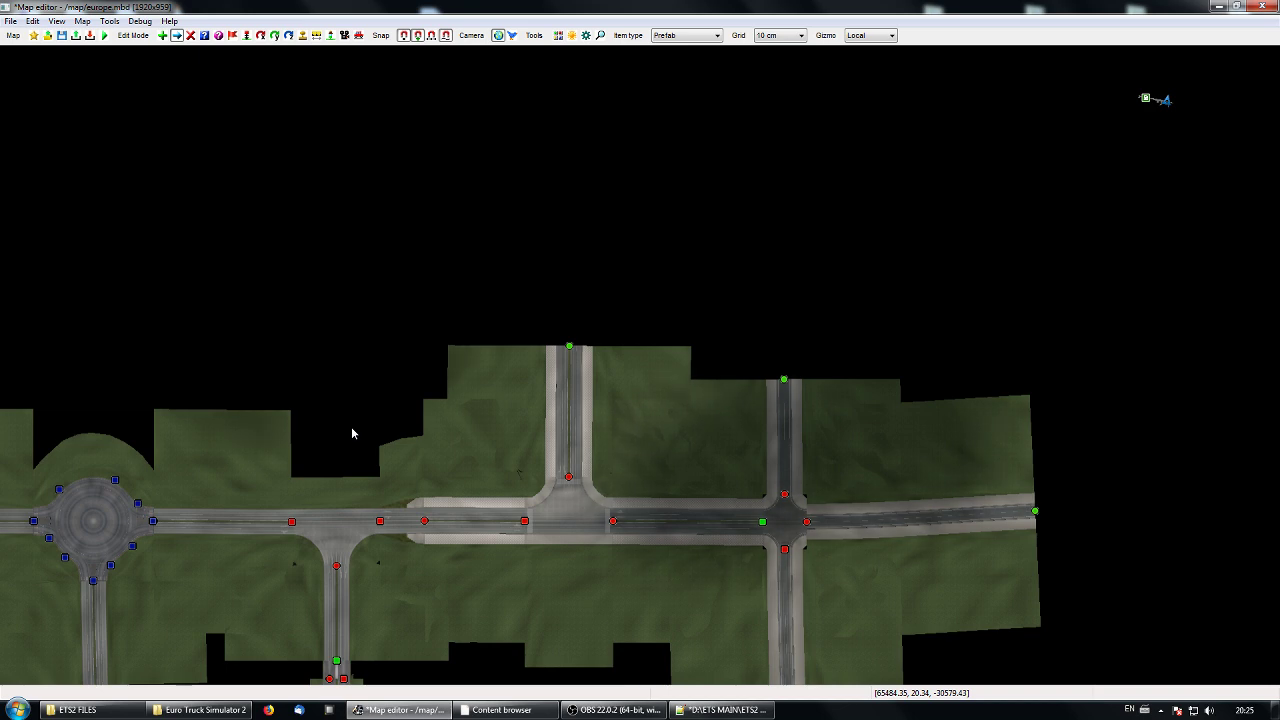
middle_drag(349, 428, 494, 412)
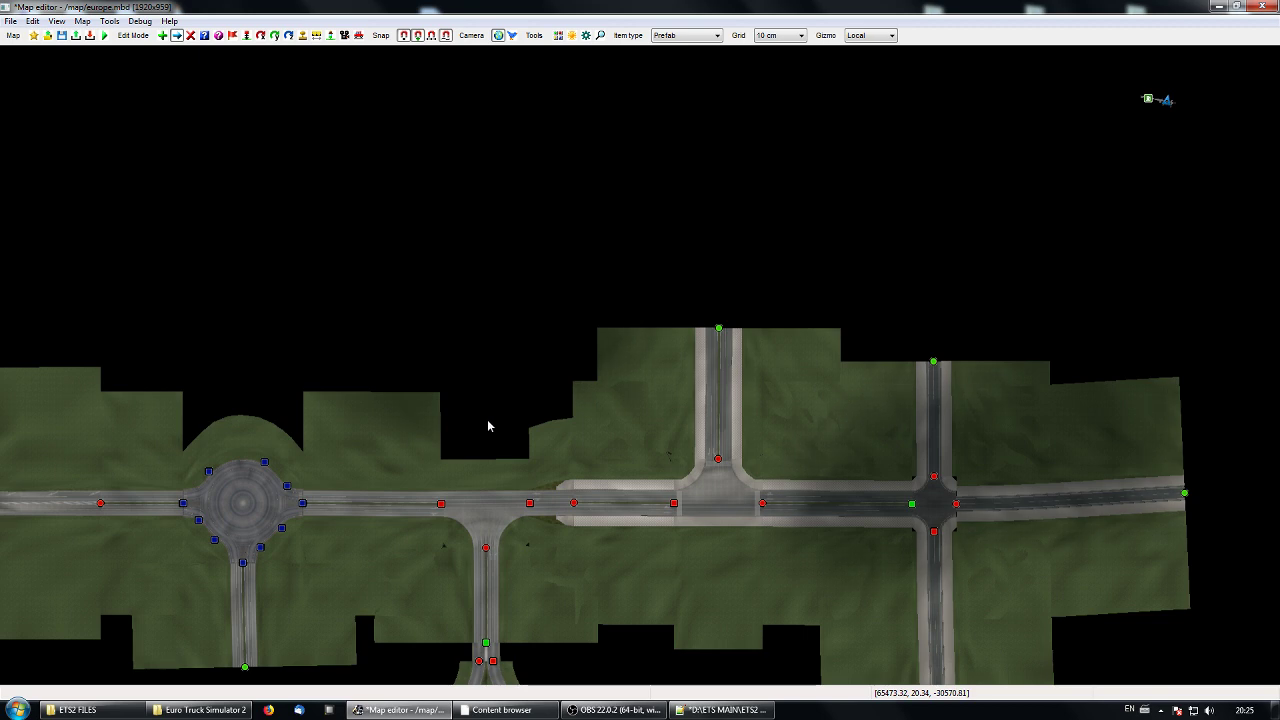
middle_drag(629, 466, 551, 403)
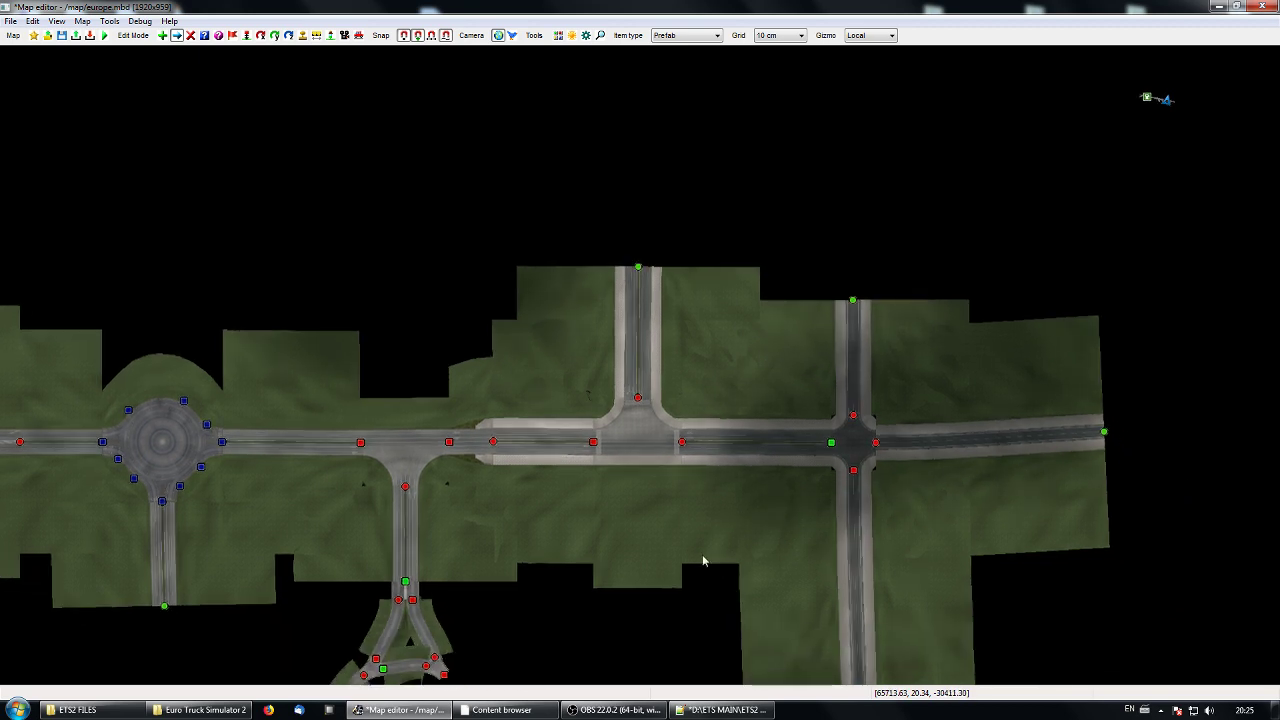
middle_drag(677, 535, 1056, 472)
scroll(672, 510, down, 5)
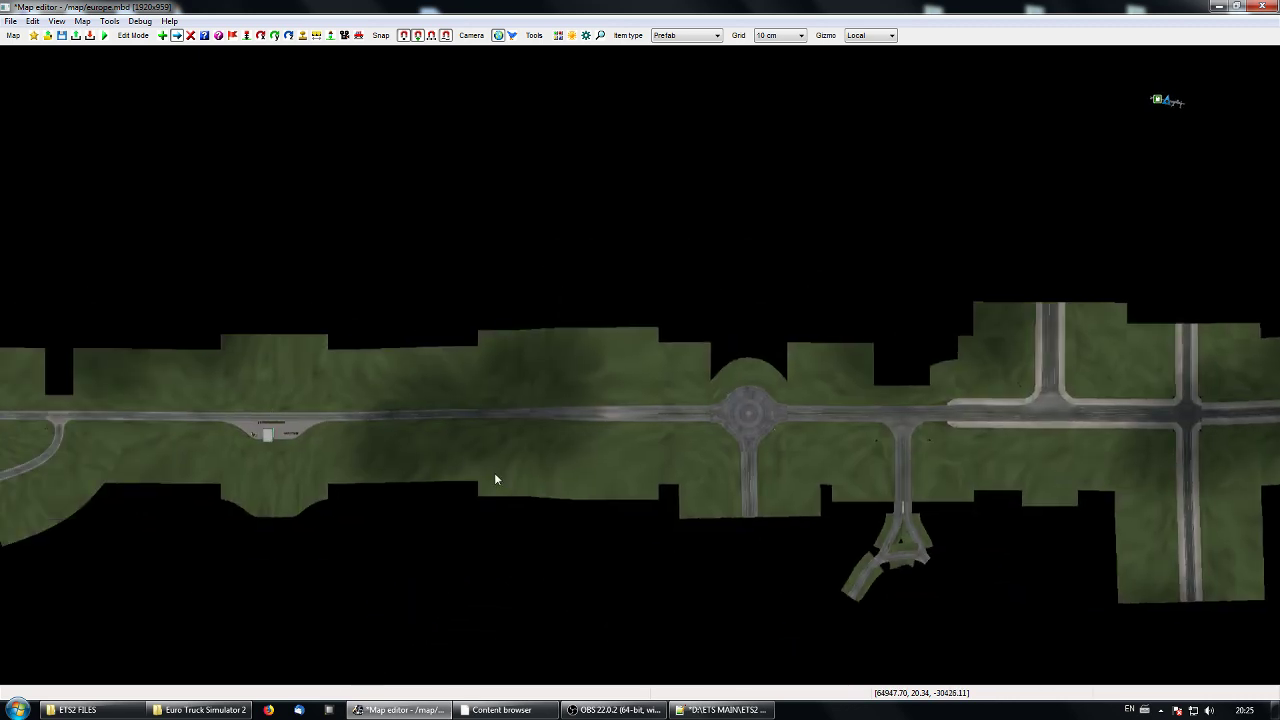
middle_drag(494, 472, 309, 500)
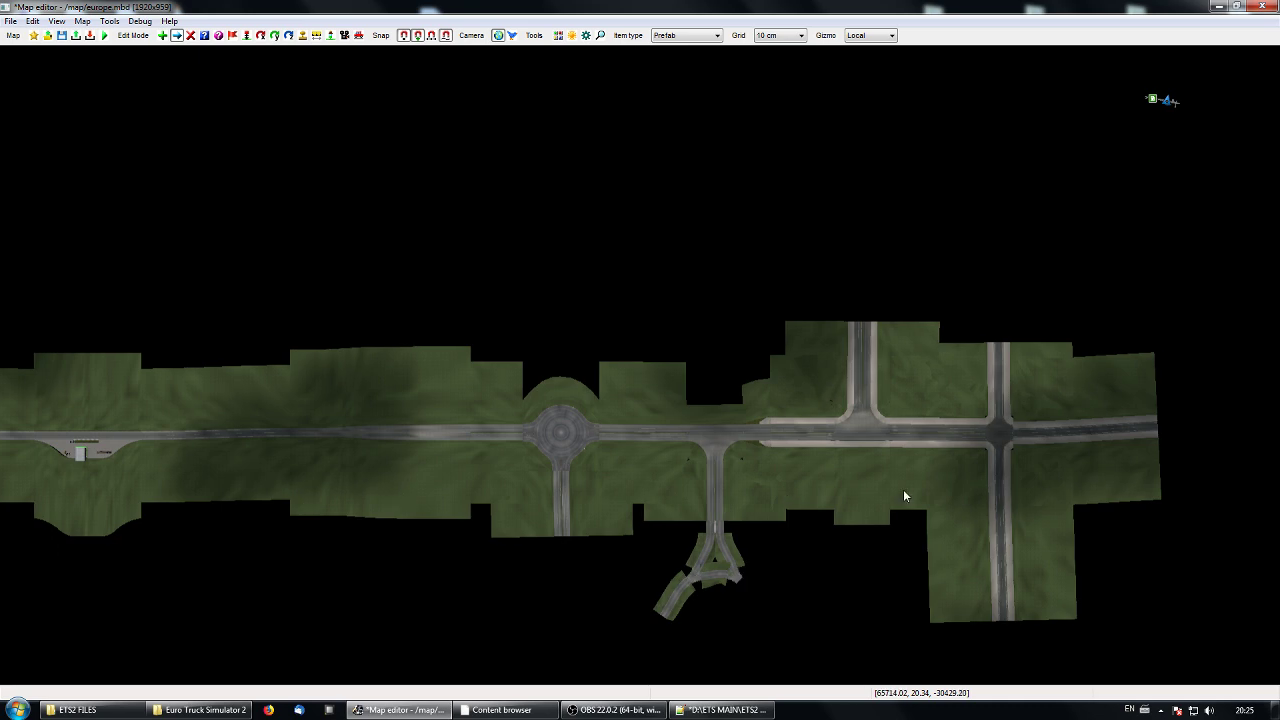
Start a new prefab item, search the prefab assets for LOGIST and choose the logistic 01 balt model.
middle_drag(903, 494, 571, 493)
scroll(571, 496, up, 4)
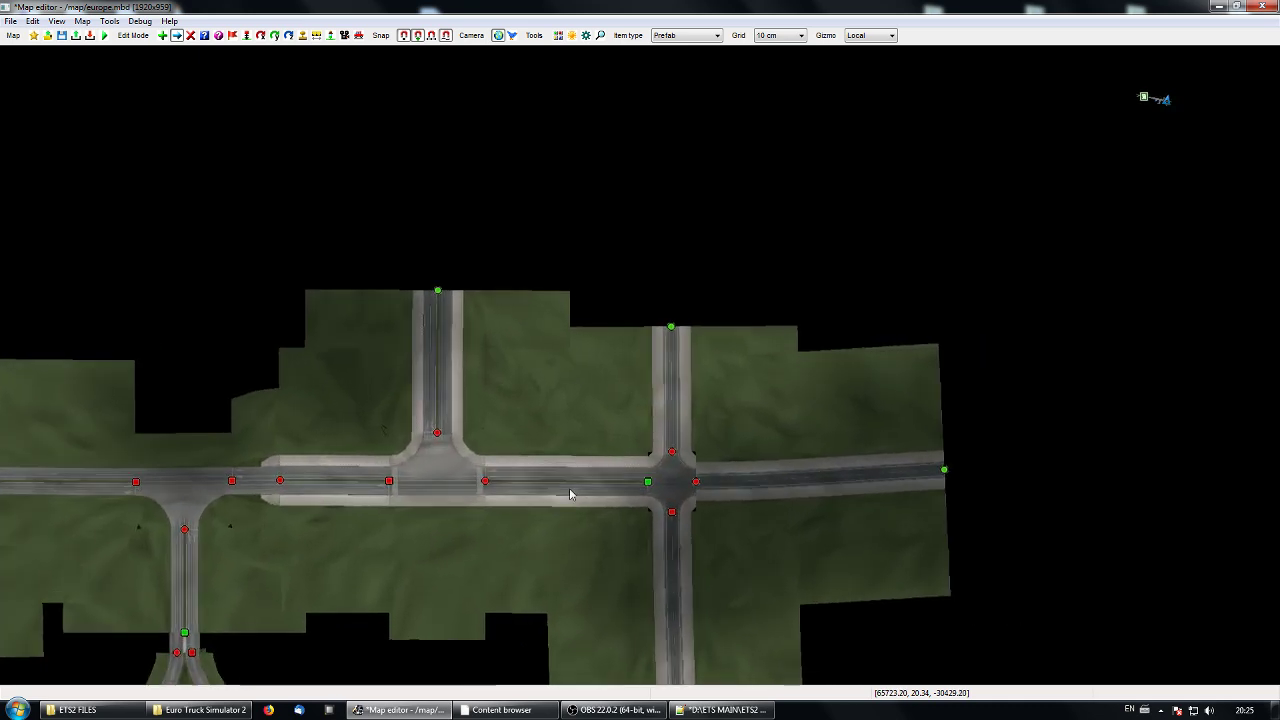
middle_drag(580, 376, 510, 473)
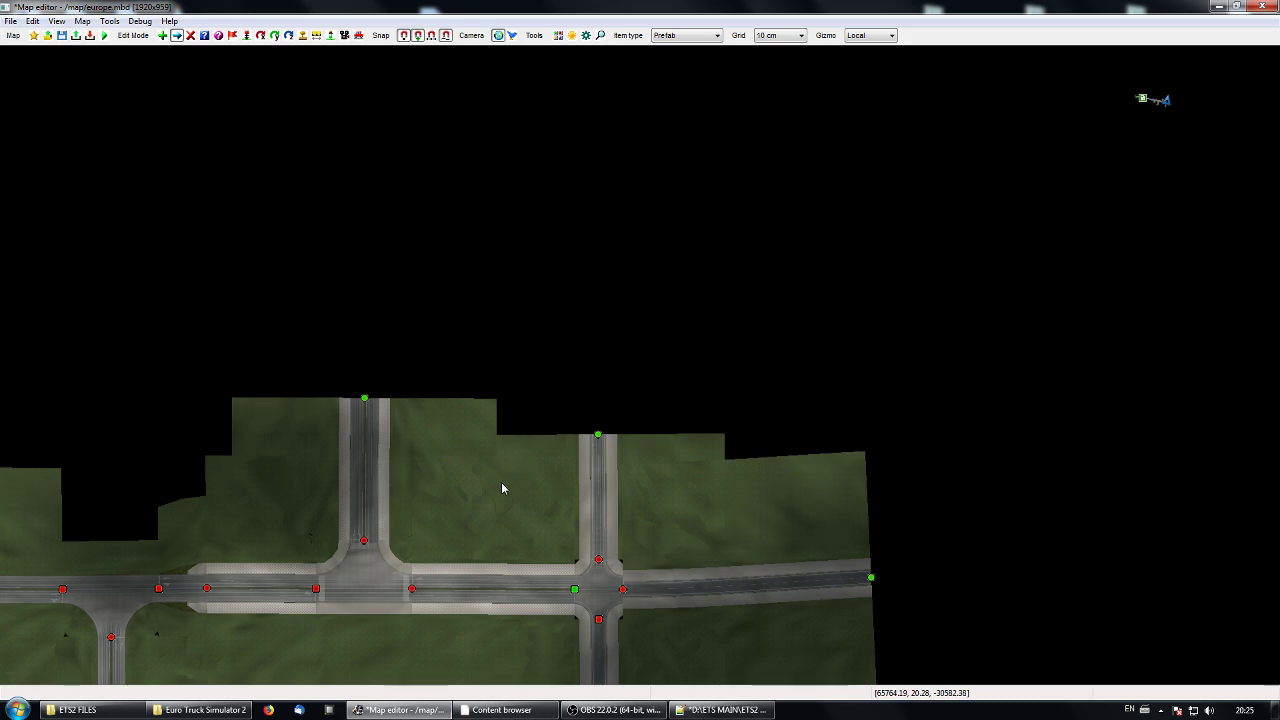
key(Insert)
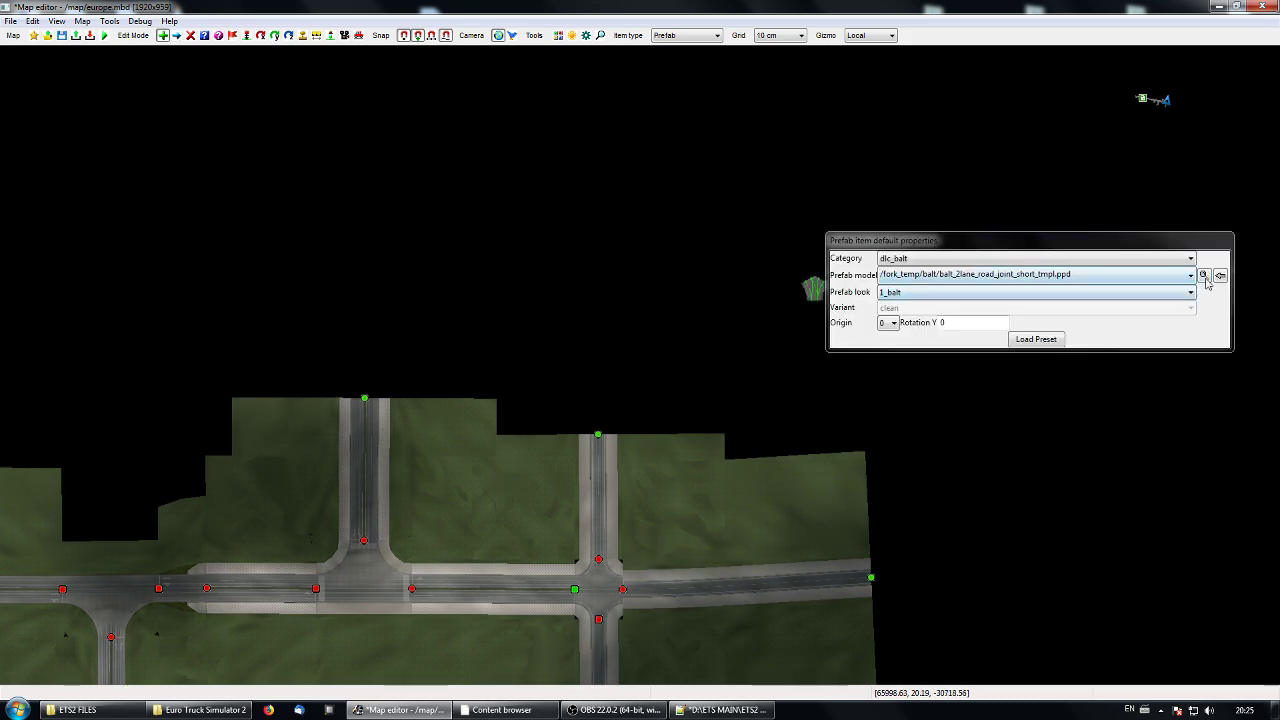
click(1206, 275)
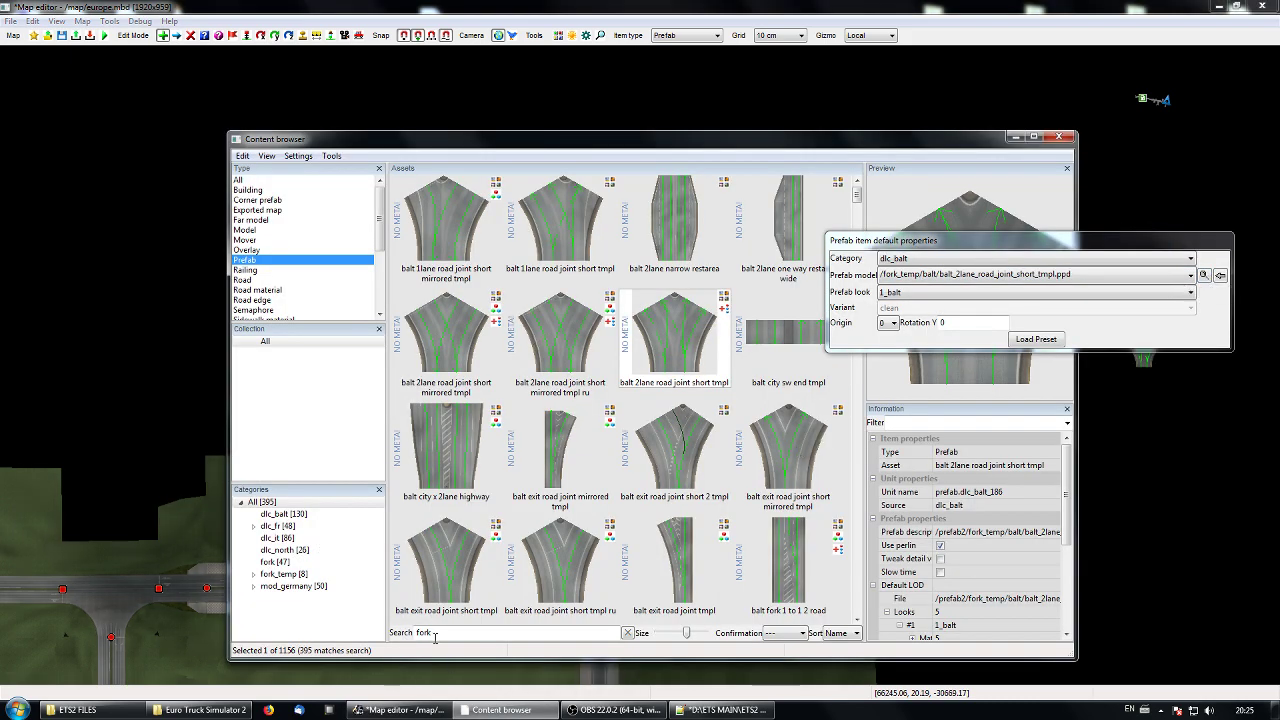
double_click(421, 633)
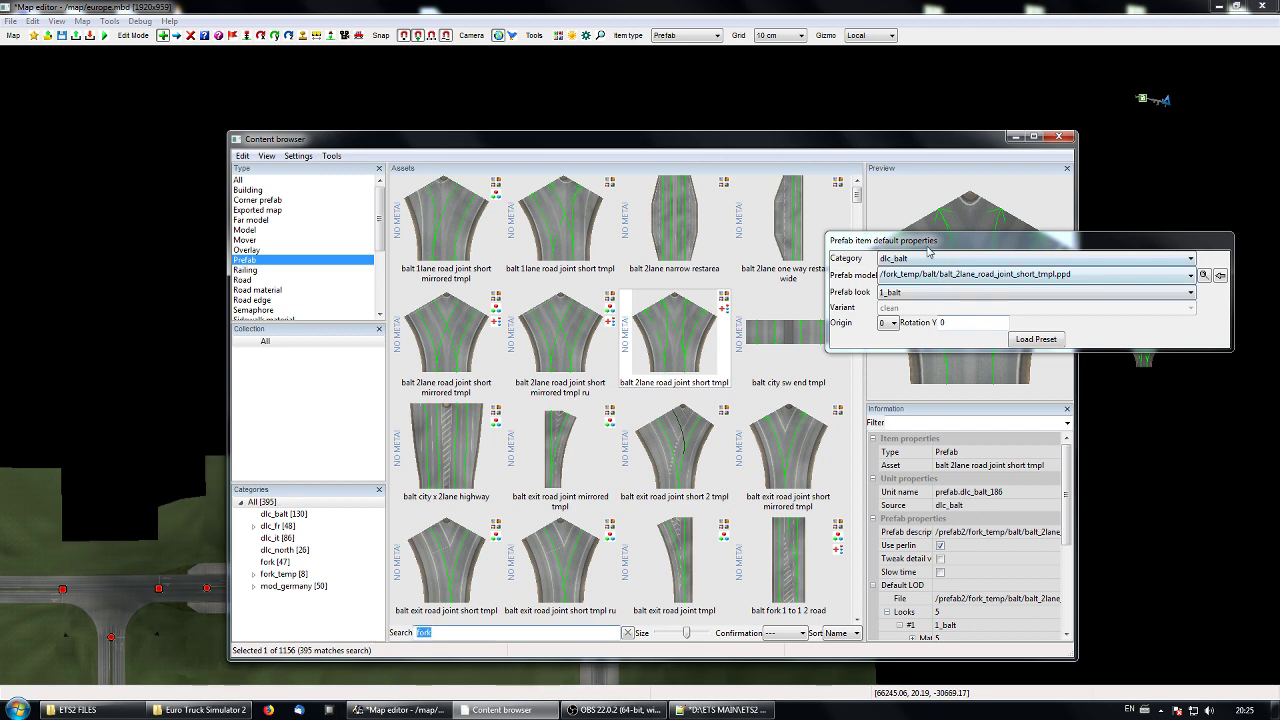
drag(926, 243, 1018, 247)
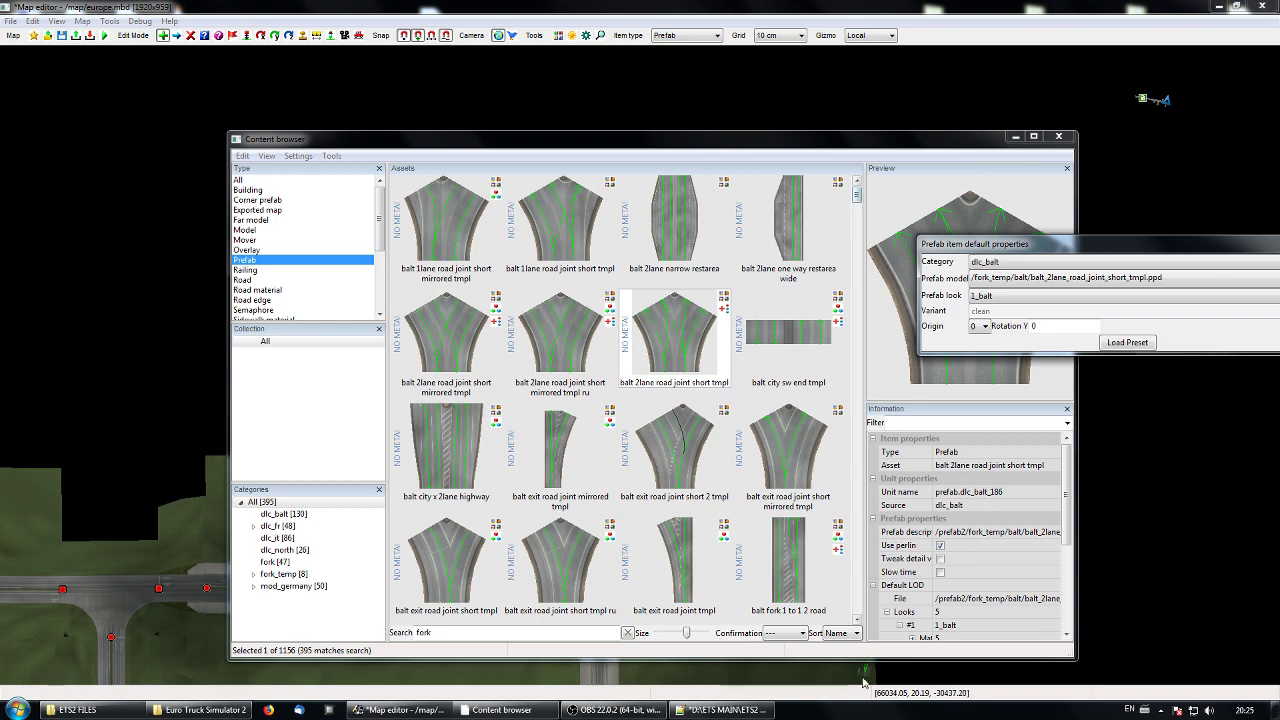
click(856, 620)
drag(856, 620, 856, 620)
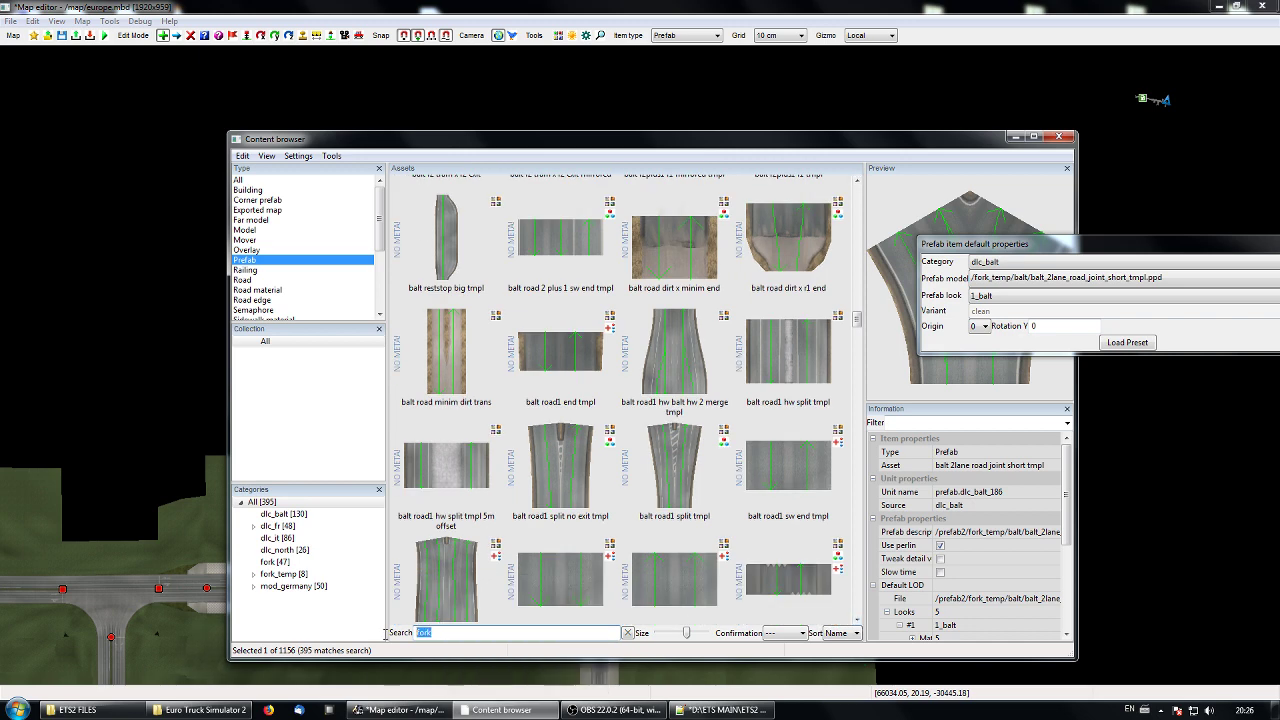
text(LOGIST)
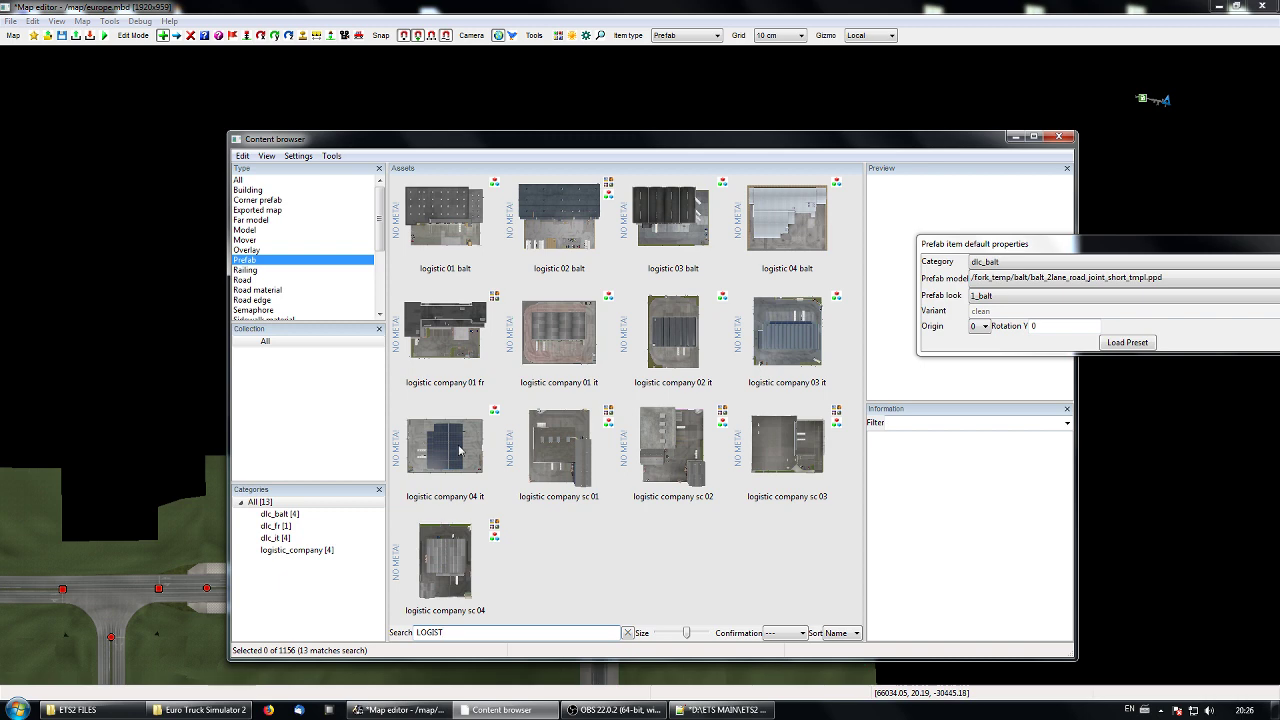
click(447, 260)
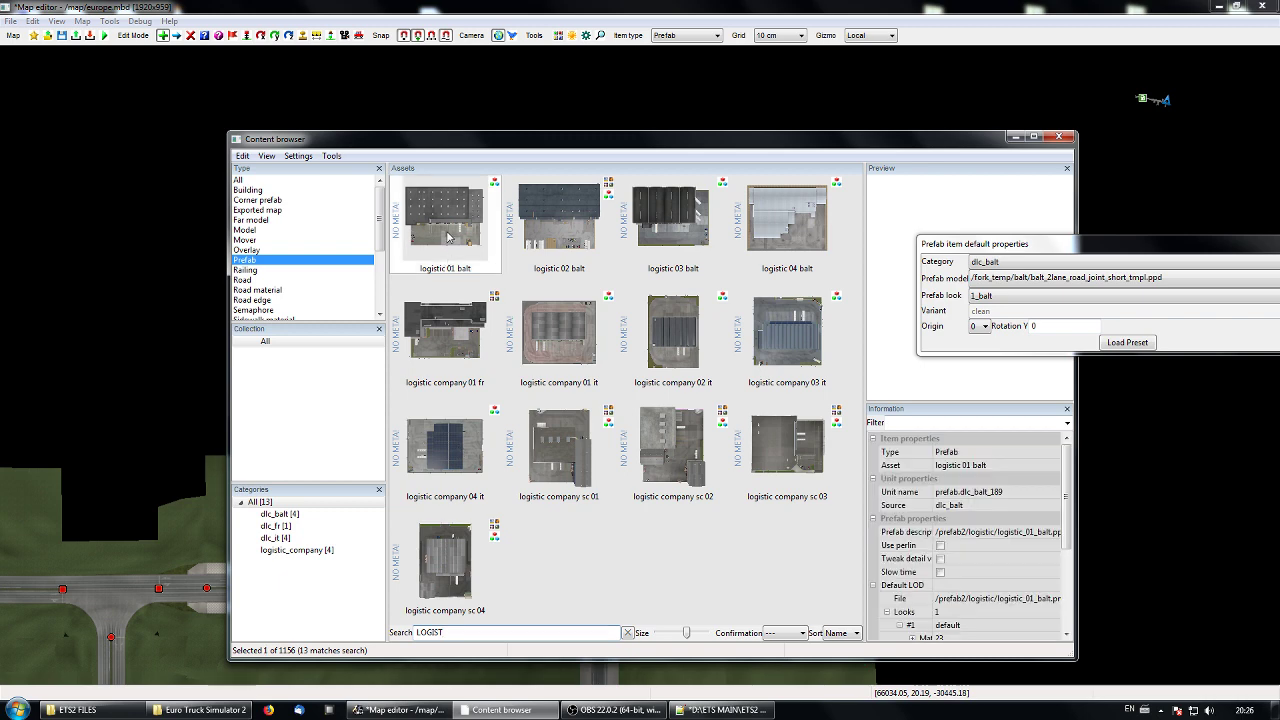
click(1014, 138)
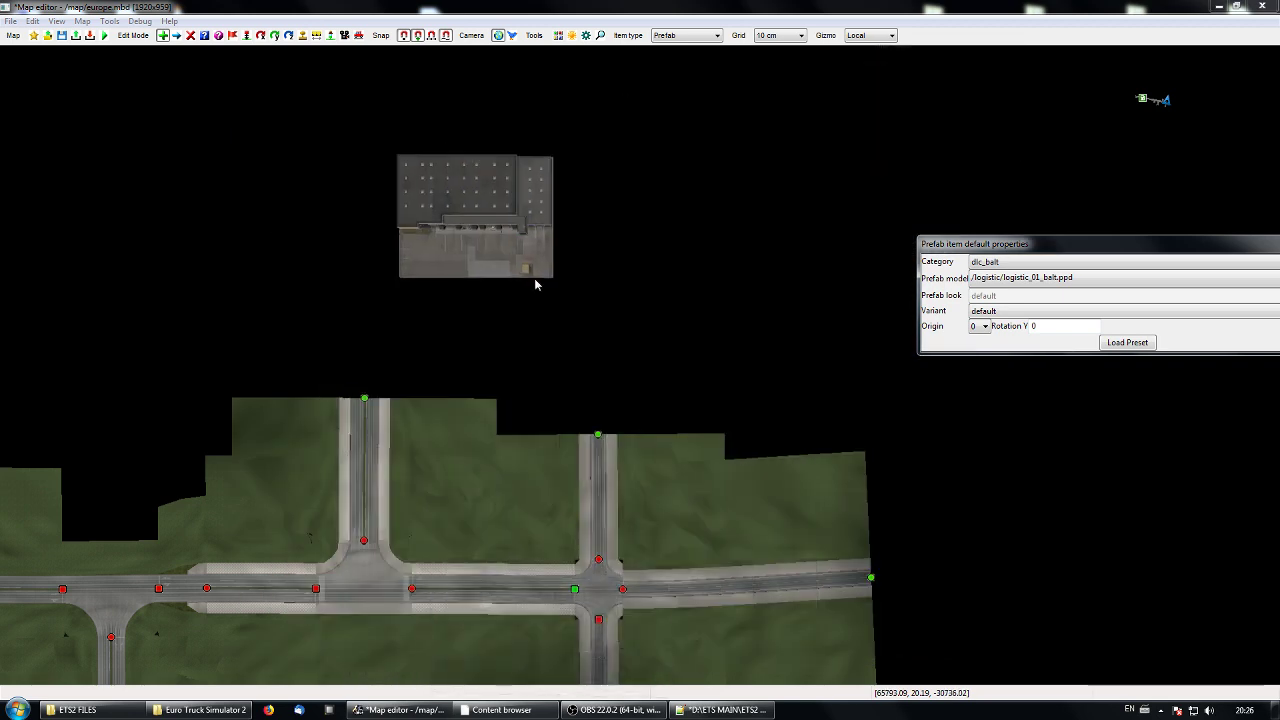
Place the logistic_01_balt prefab with the default variant and origin 0 just north of the crossroads' northern road end.
middle_drag(582, 334, 644, 354)
scroll(644, 353, up, 5)
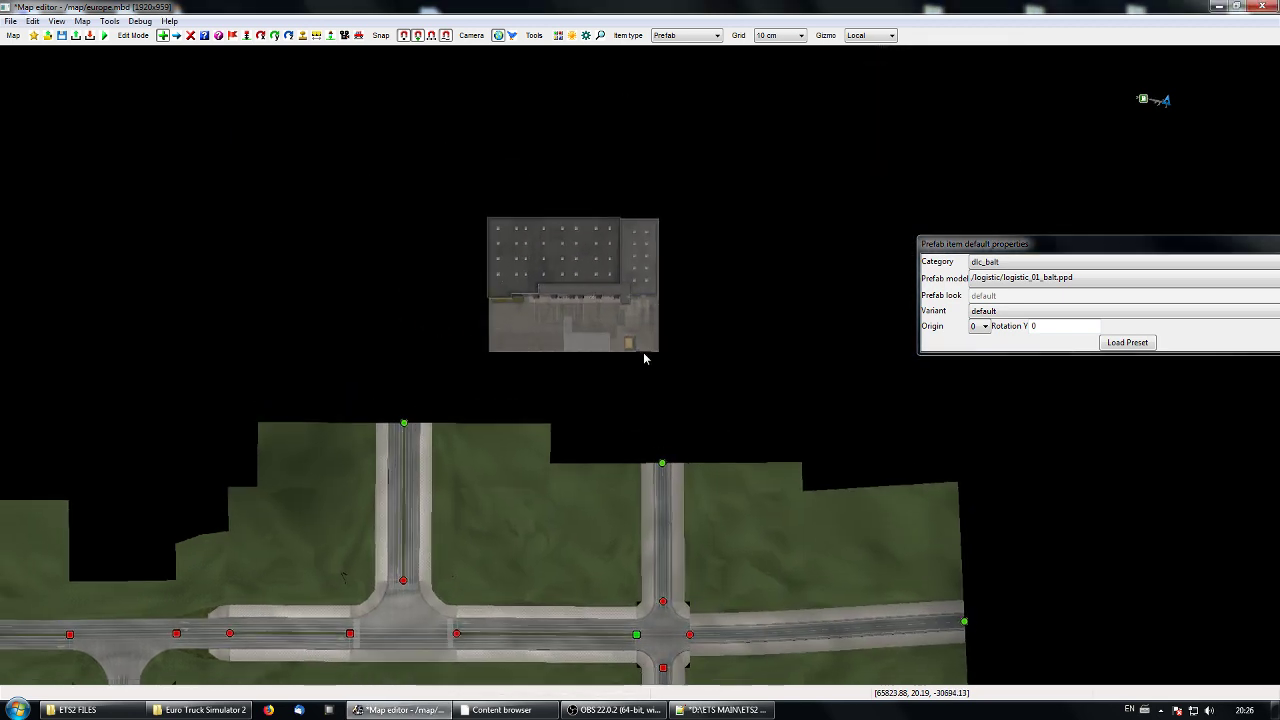
scroll(643, 352, up, 2)
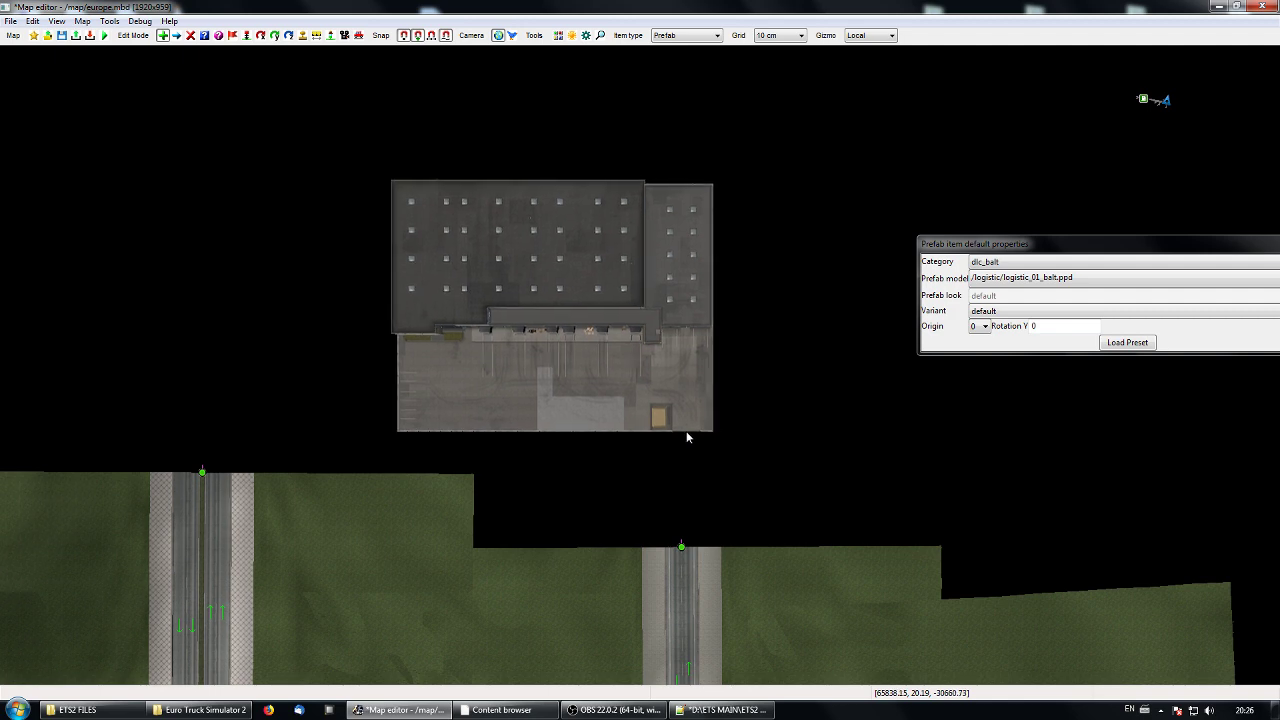
middle_drag(571, 380, 536, 291)
middle_drag(604, 317, 586, 271)
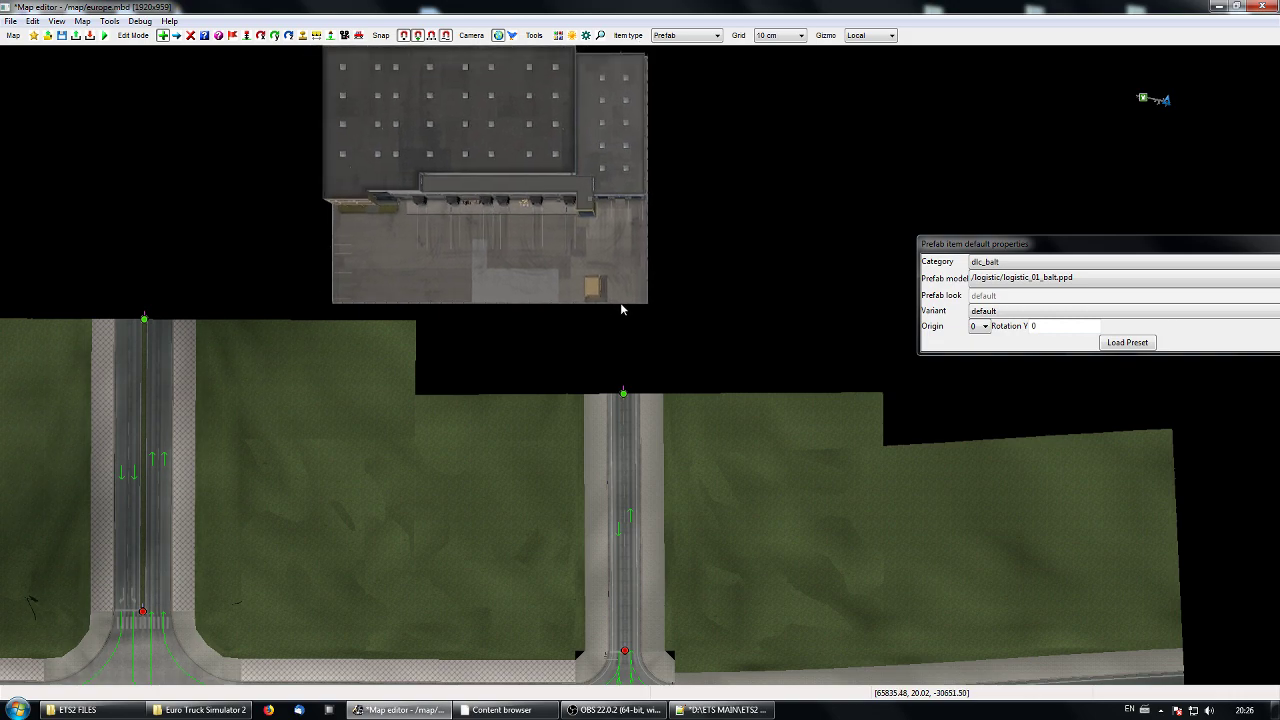
click(620, 303)
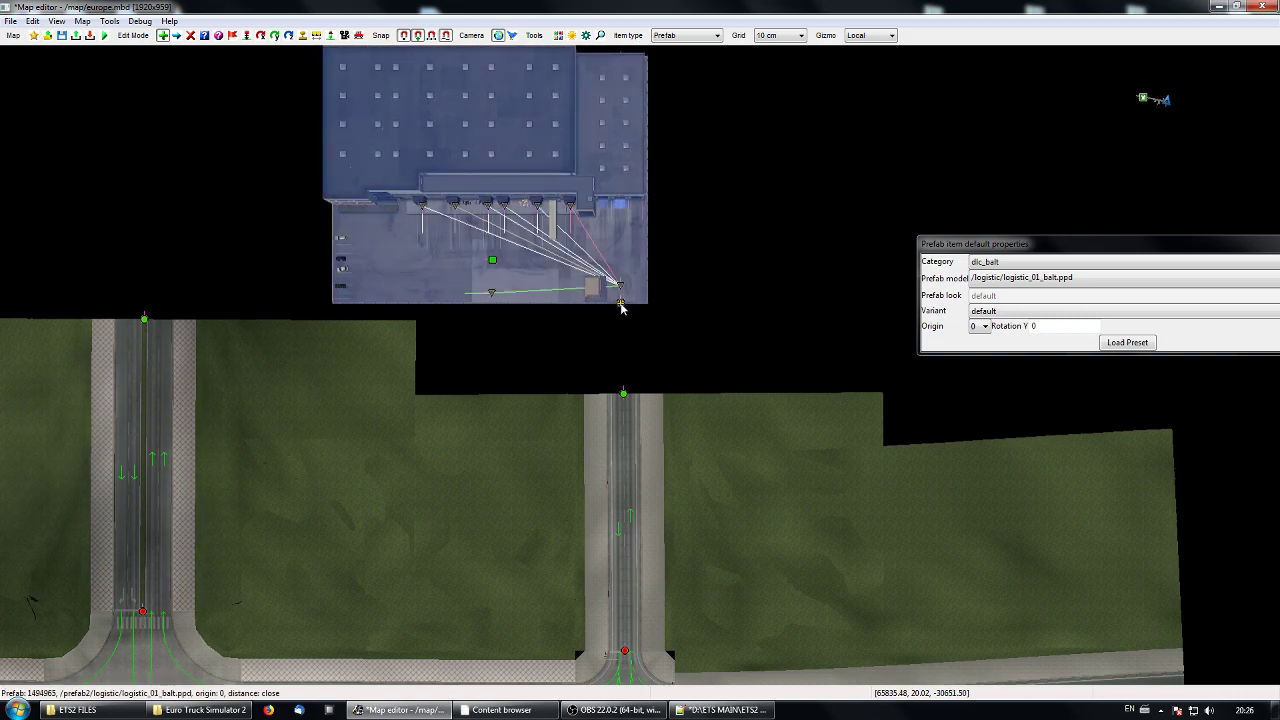
key(Escape)
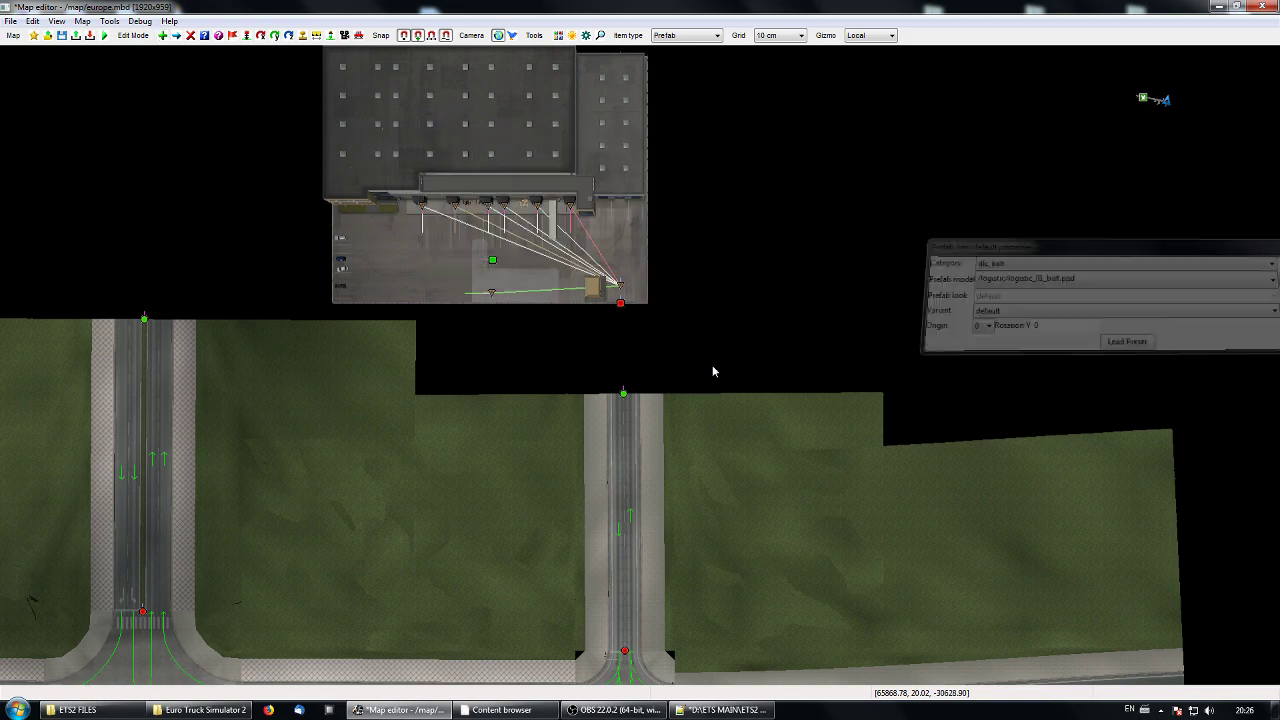
Move the logistic_01_balt prefab south so its entrance node connects to the end of the crossroads' northern road.
key(m)
drag(624, 313, 623, 370)
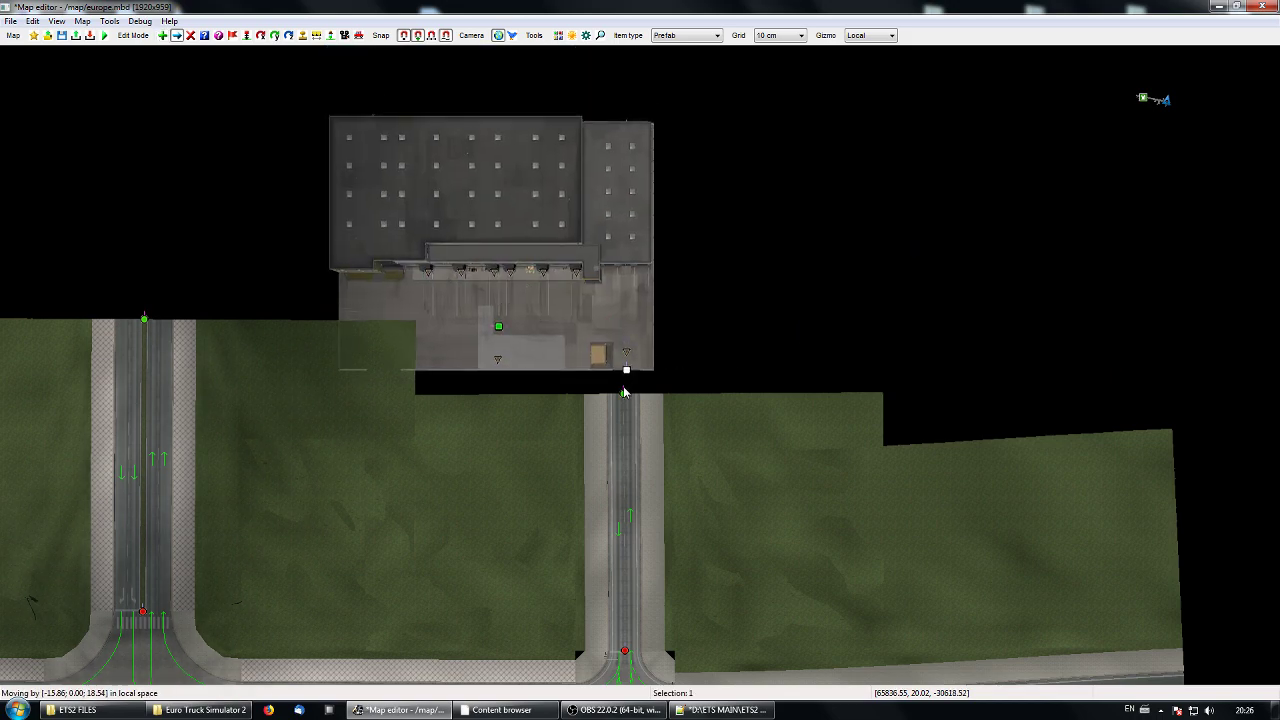
middle_drag(714, 524, 703, 487)
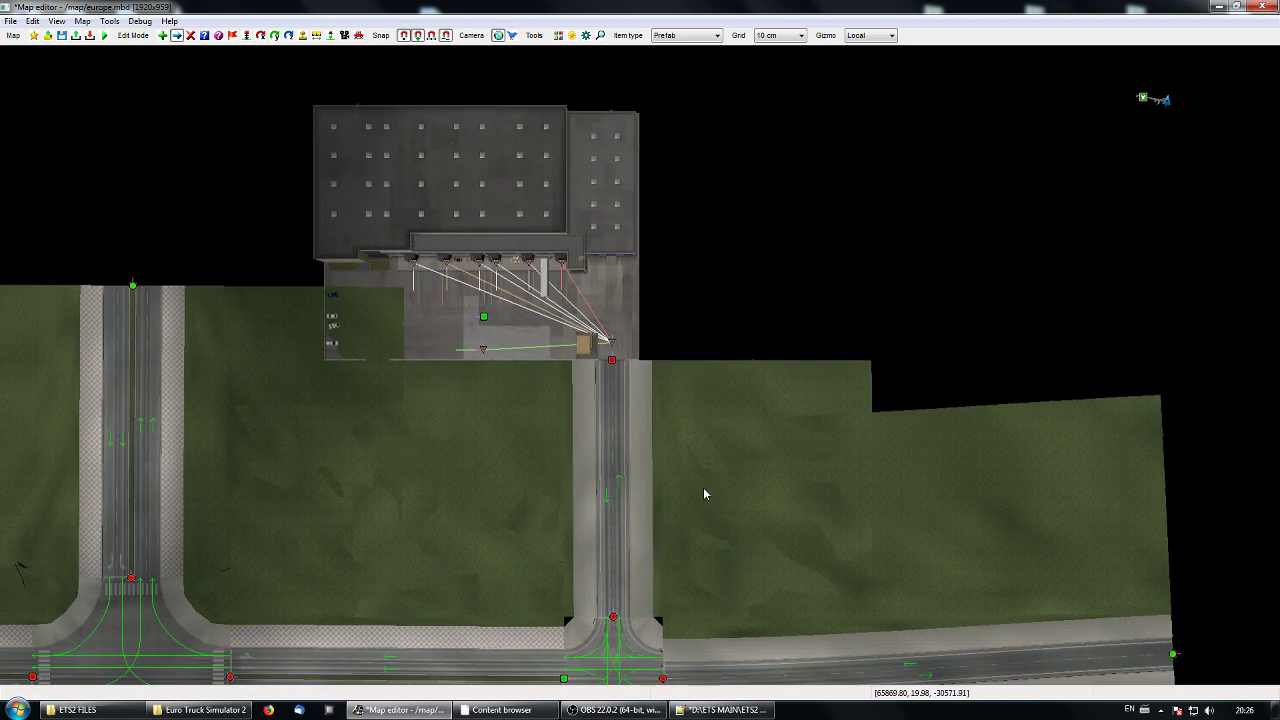
Examine the connected logistics depot in perspective and the surrounding roads as far as the open end of the eastern road.
key(p)
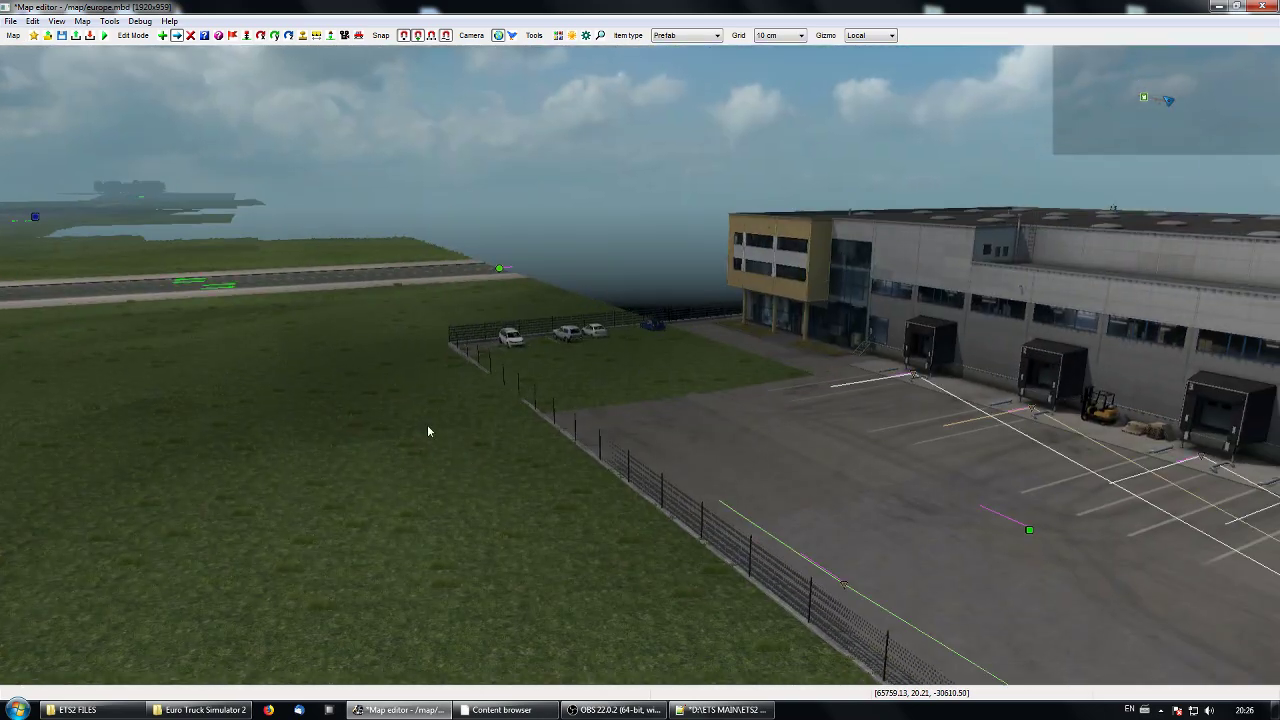
right_drag(331, 380, 40, 425)
right_drag(994, 360, 550, 362)
right_drag(664, 344, 1160, 232)
right_drag(639, 364, 640, 364)
key(p)
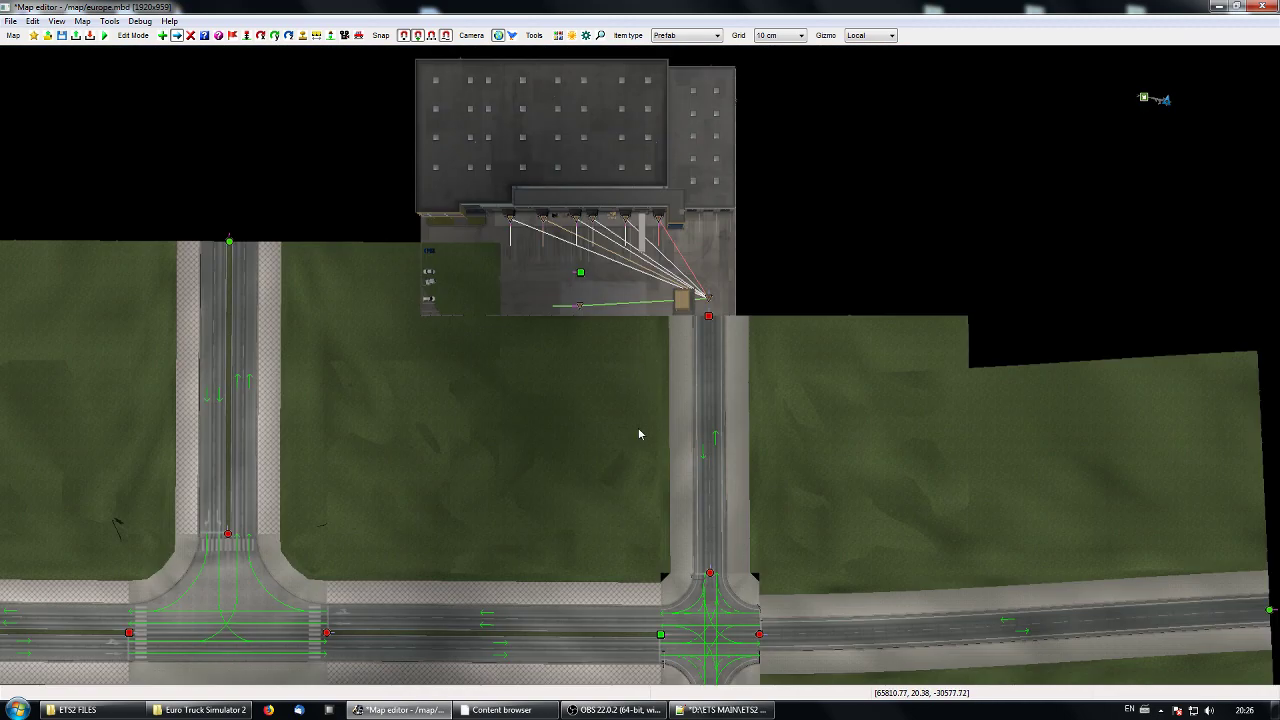
right_drag(638, 432, 617, 373)
right_drag(902, 470, 749, 522)
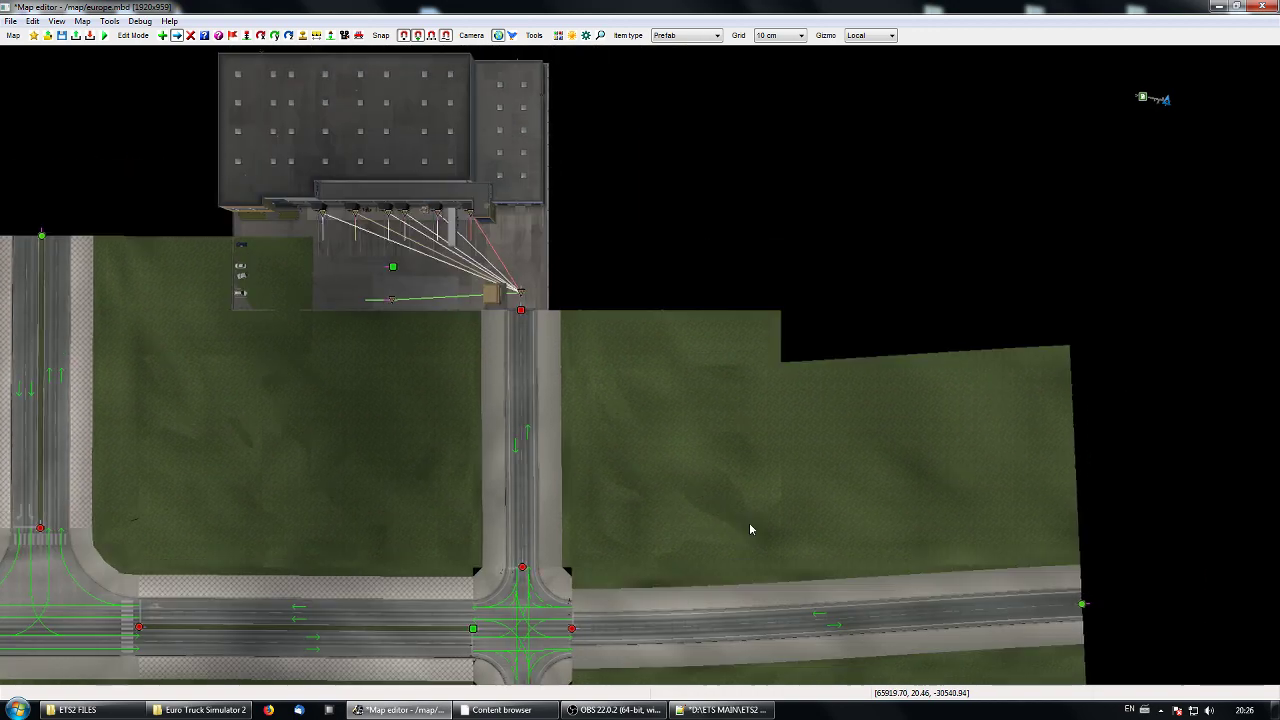
right_drag(570, 354, 591, 408)
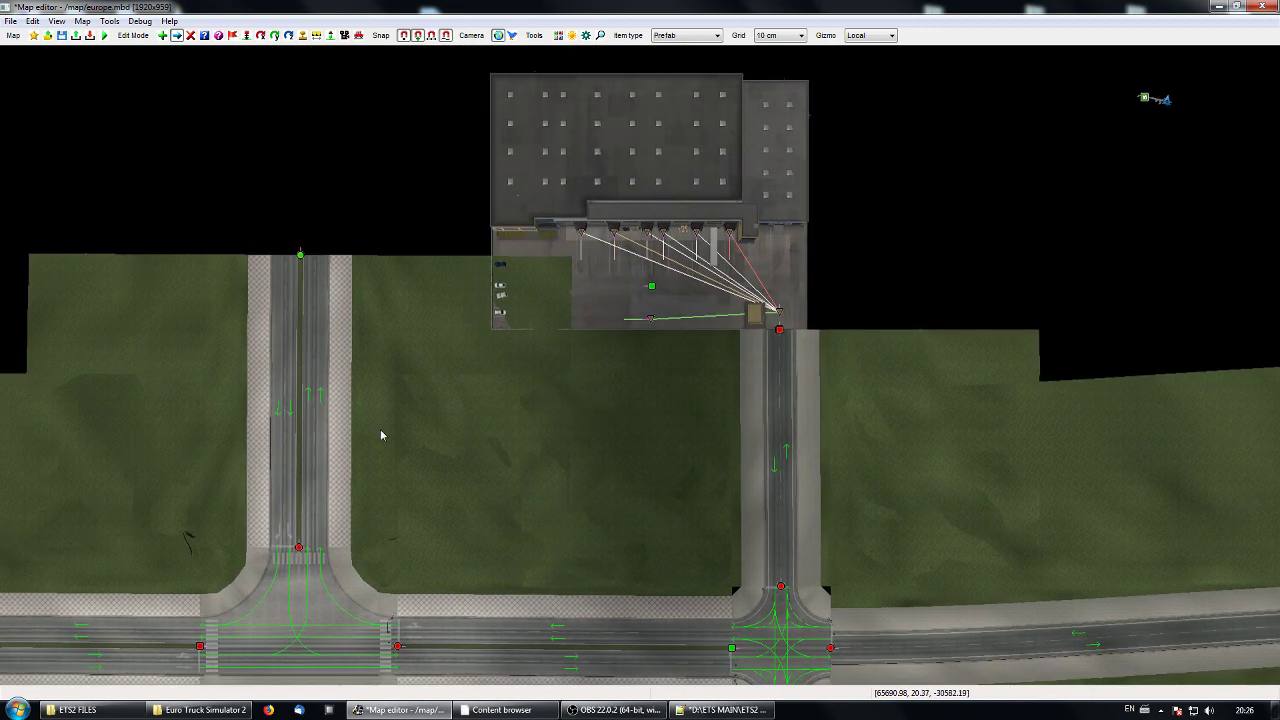
right_drag(509, 463, 589, 444)
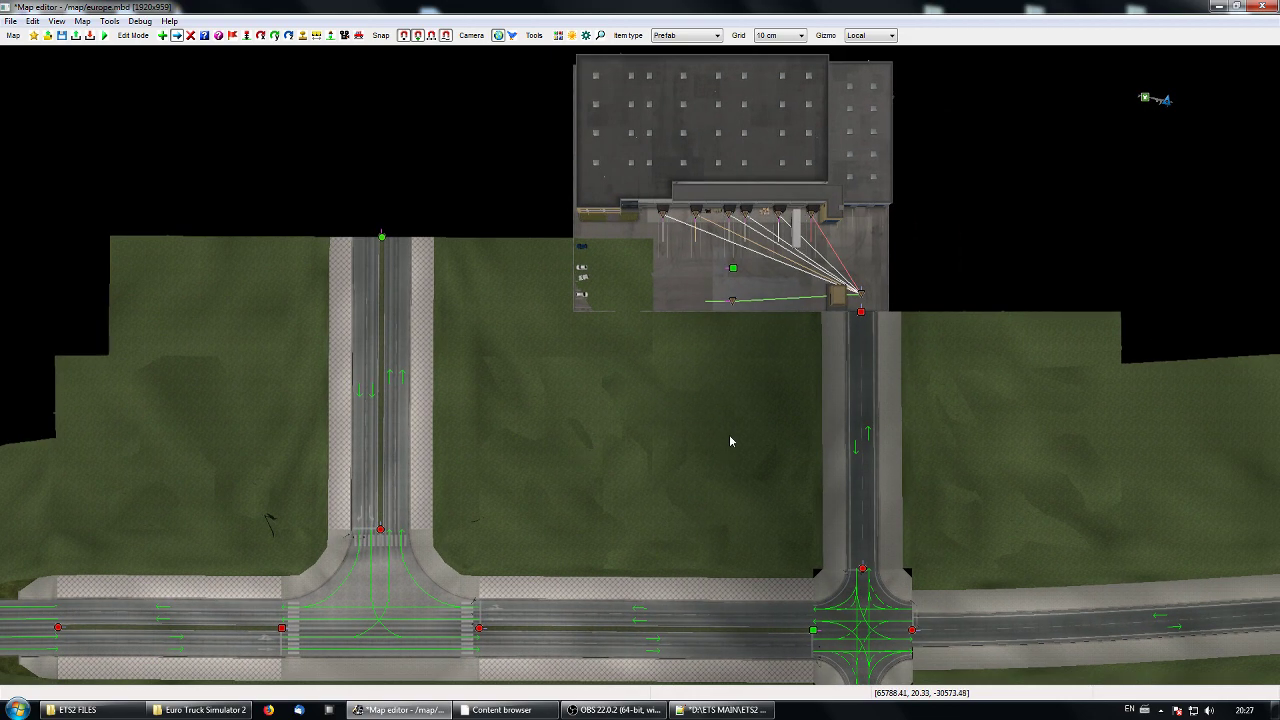
right_drag(731, 440, 523, 409)
right_drag(817, 474, 561, 420)
right_drag(720, 448, 607, 460)
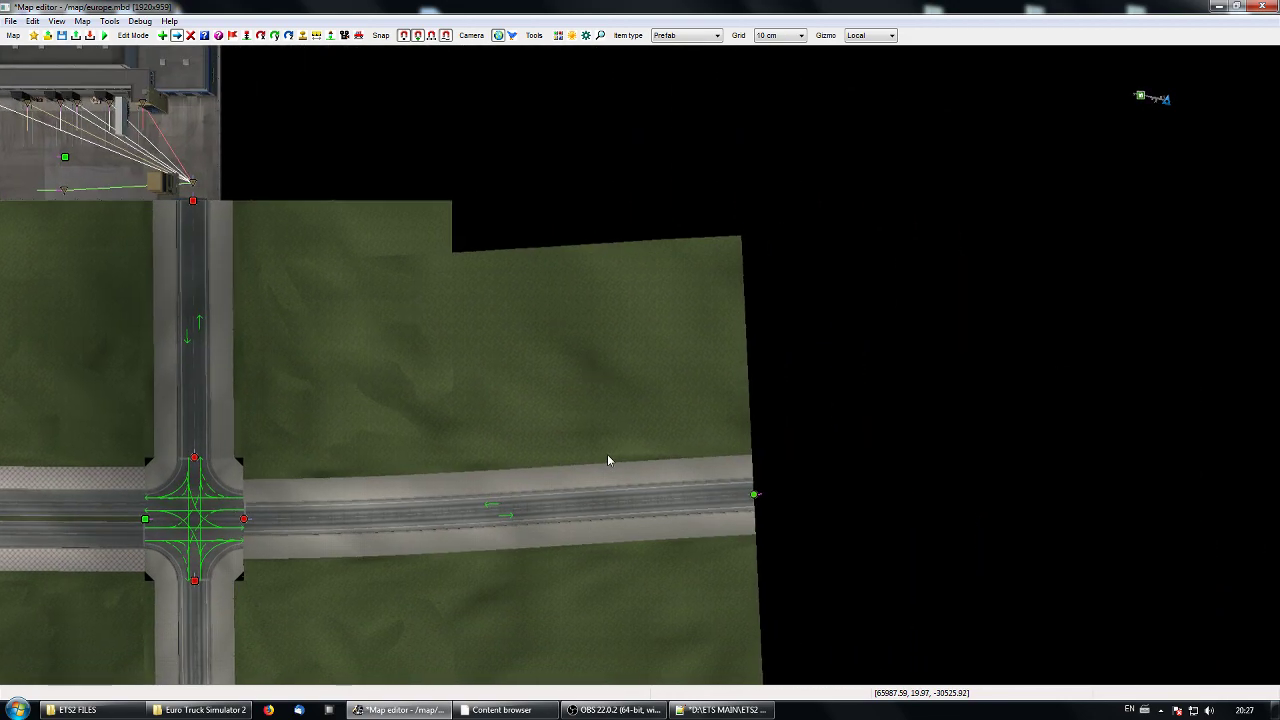
Start a new prefab item, search the prefab assets for garage and choose the garage poor sc model from the garage_scandinavia category.
key(e)
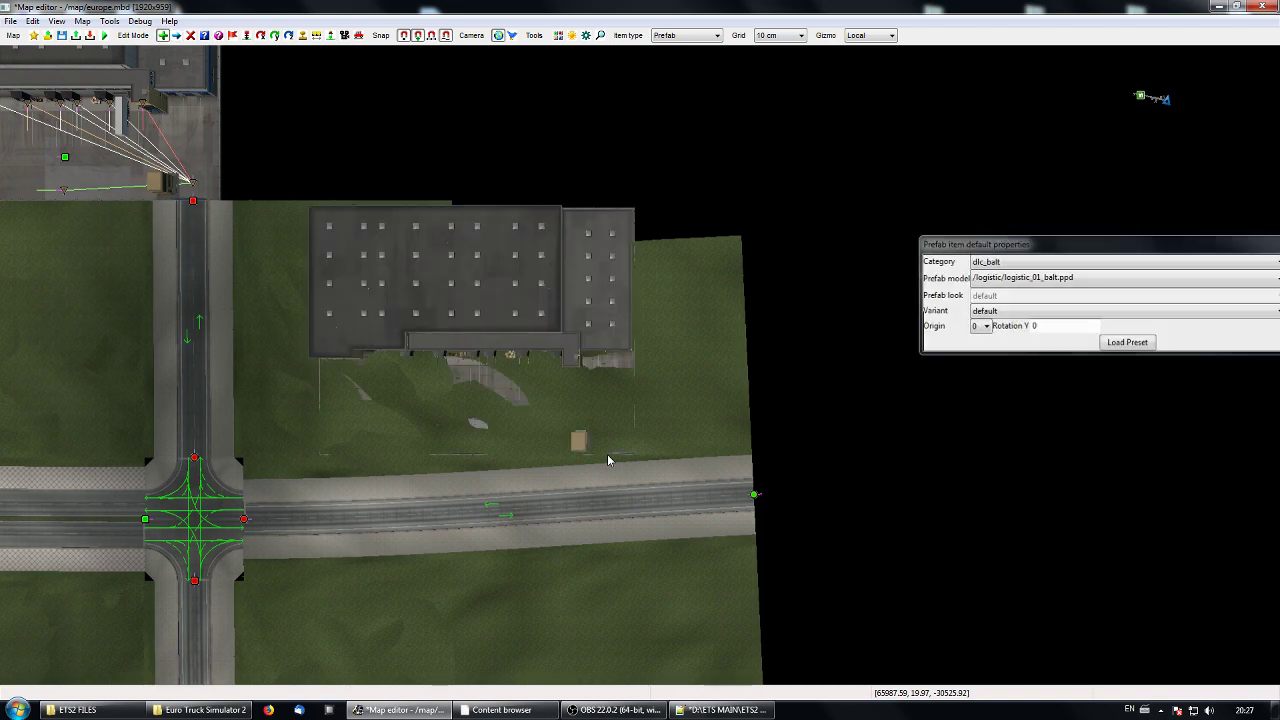
drag(1174, 246, 996, 302)
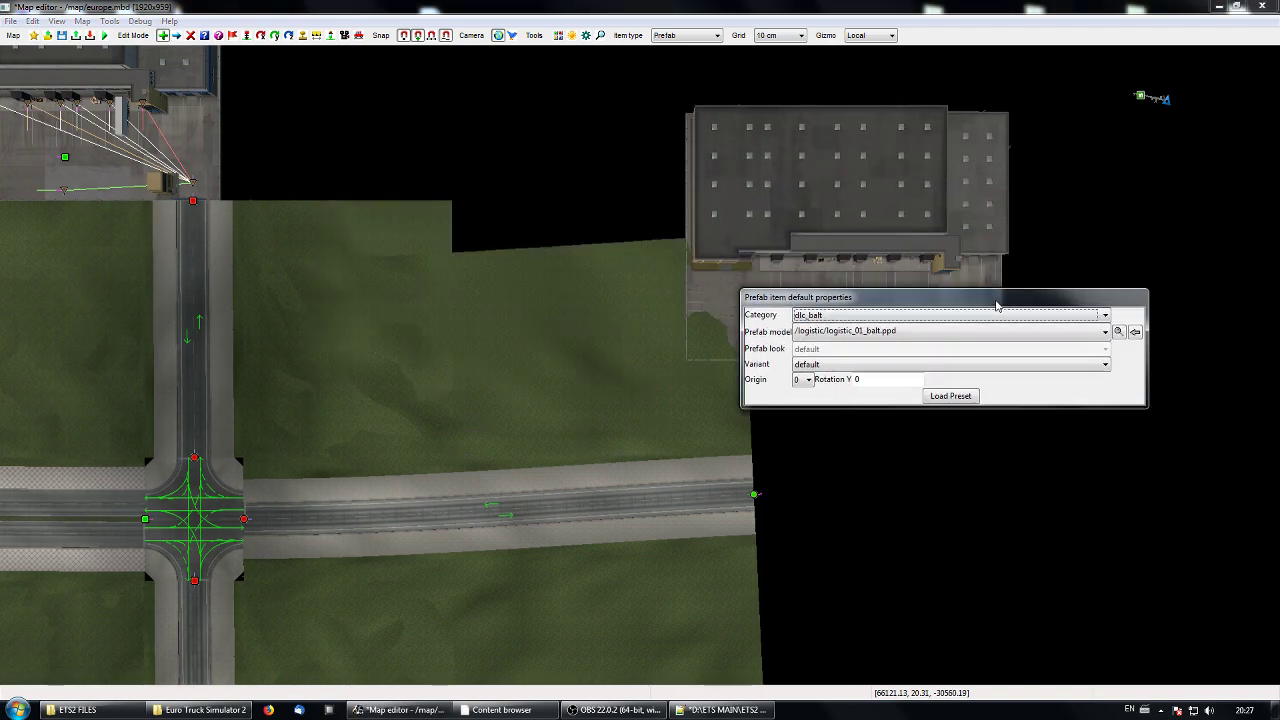
click(1118, 331)
drag(456, 634, 401, 640)
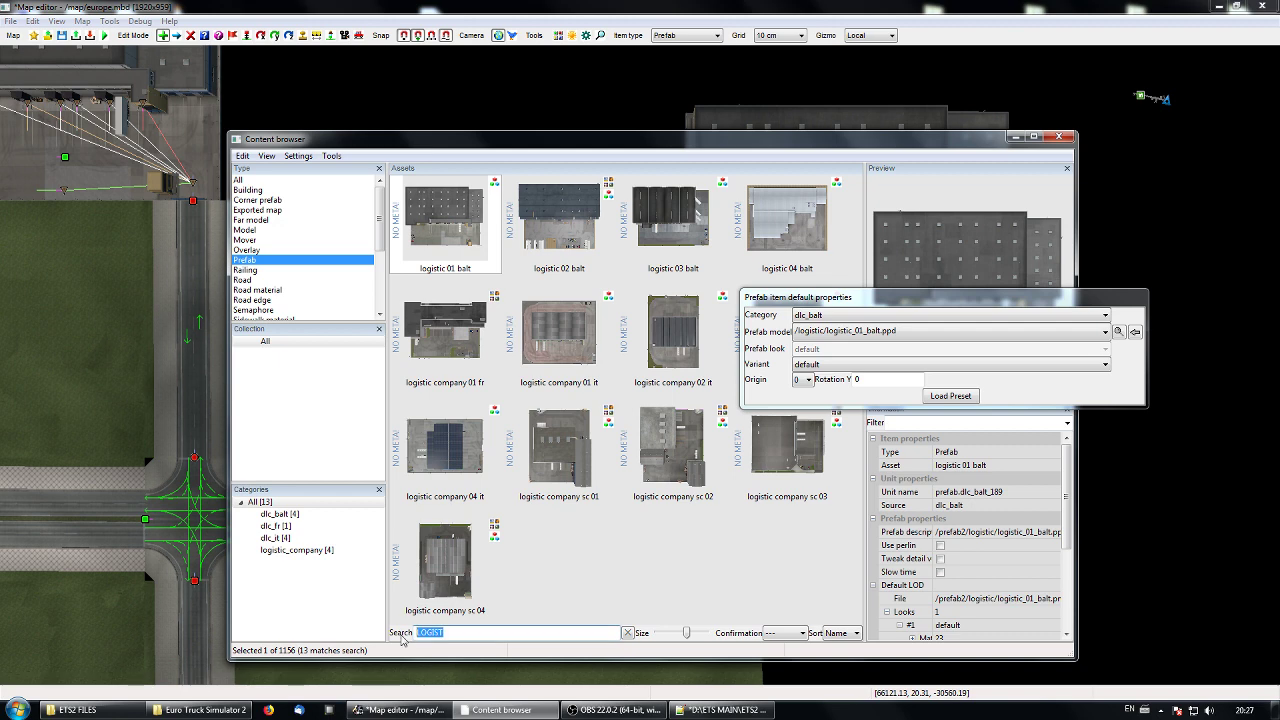
text(garage)
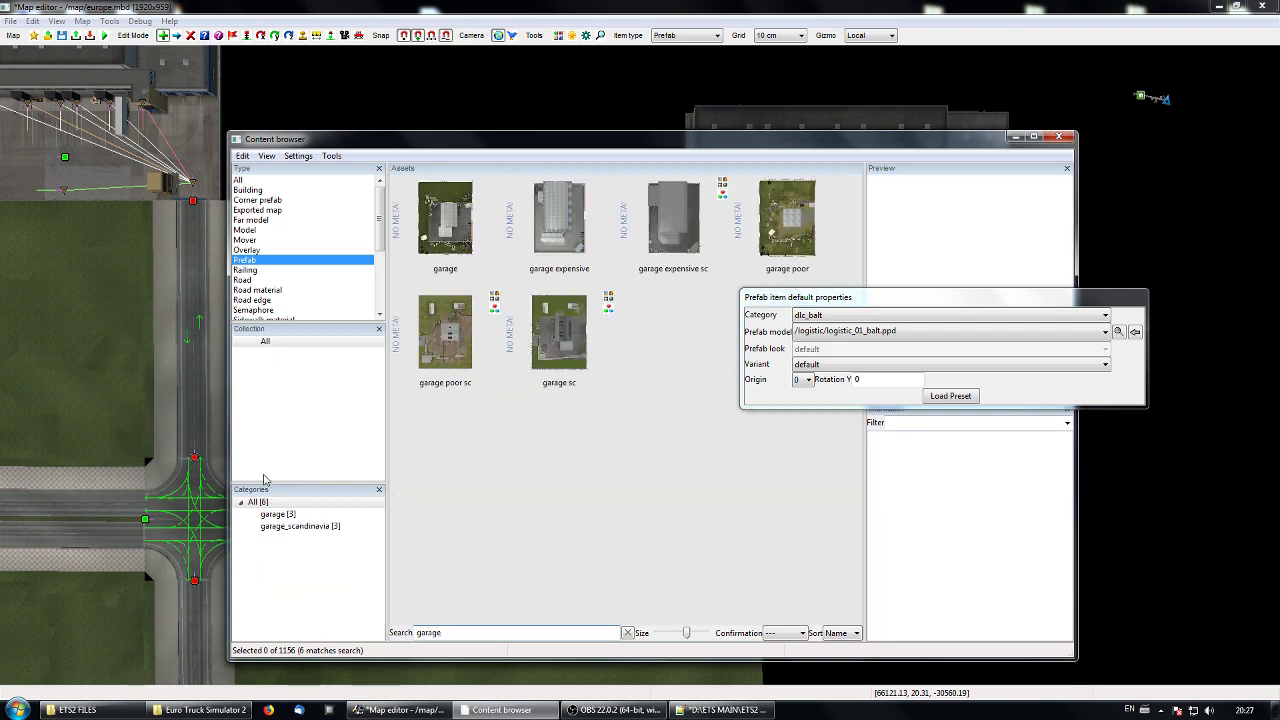
click(300, 527)
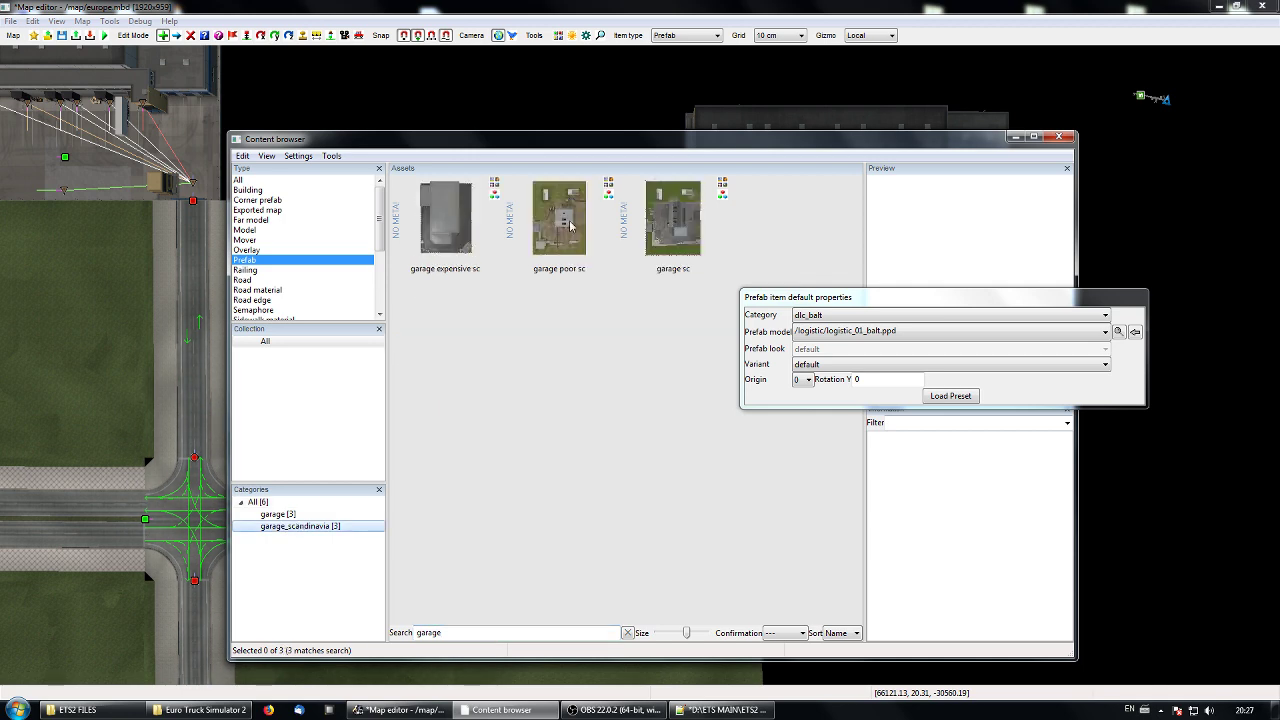
click(572, 227)
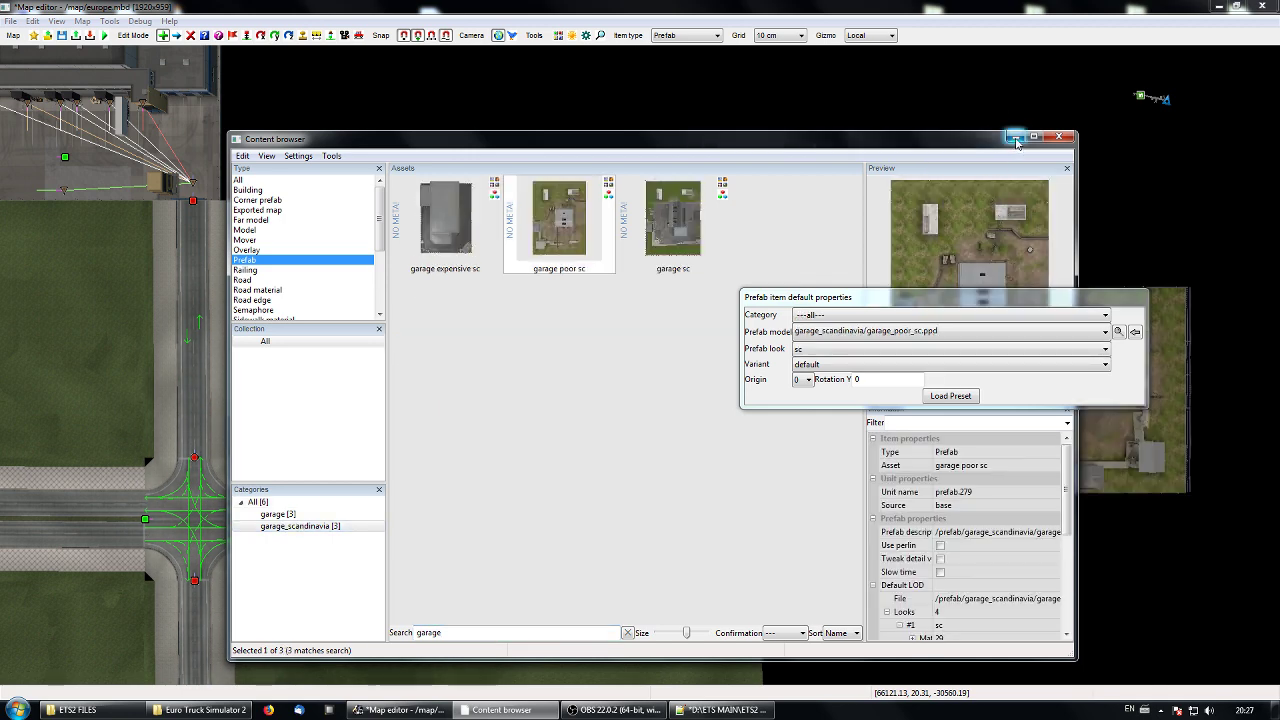
click(1014, 137)
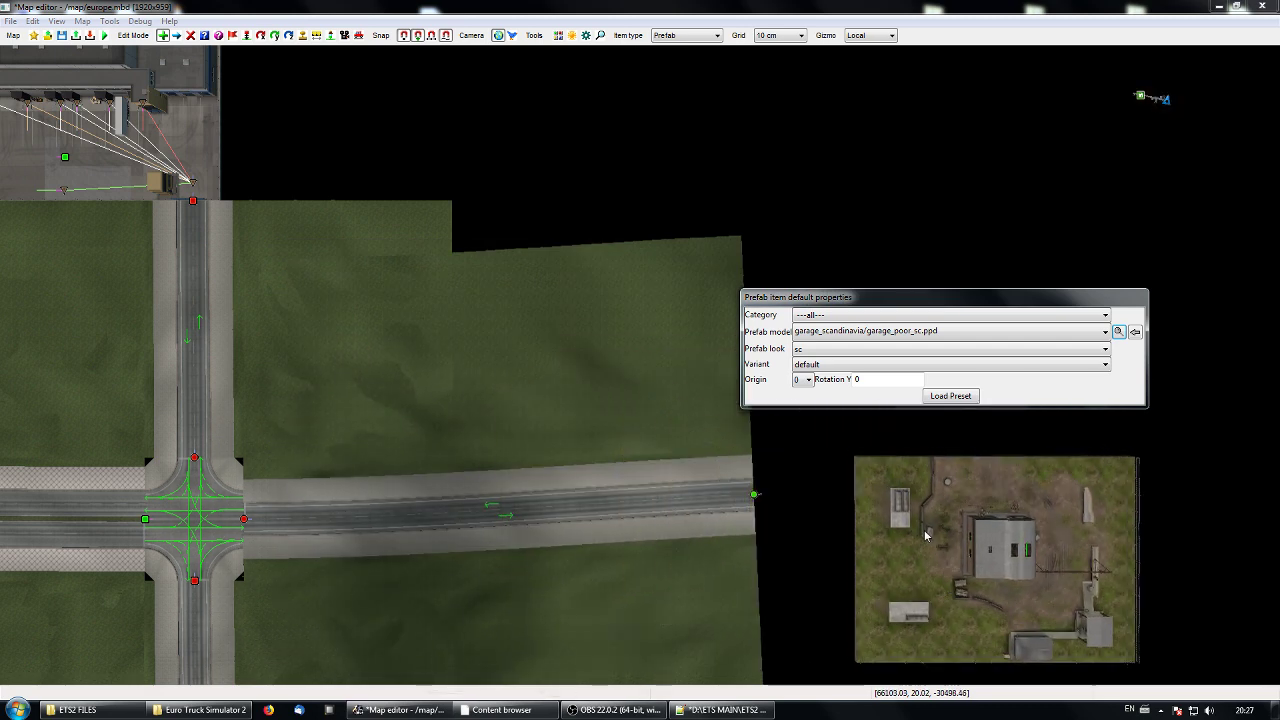
Set the prefab origin to 1 and place the garage_poor_sc prefab in the empty area beyond the eastern road's end.
click(807, 380)
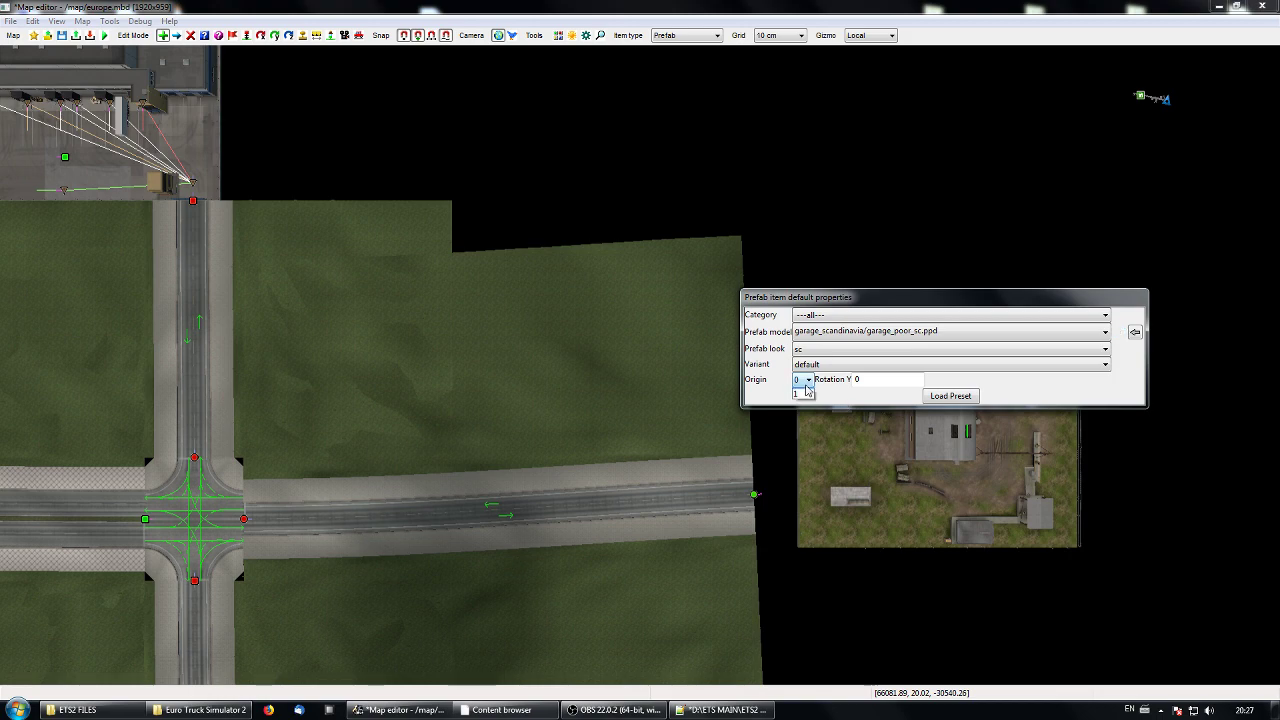
click(800, 393)
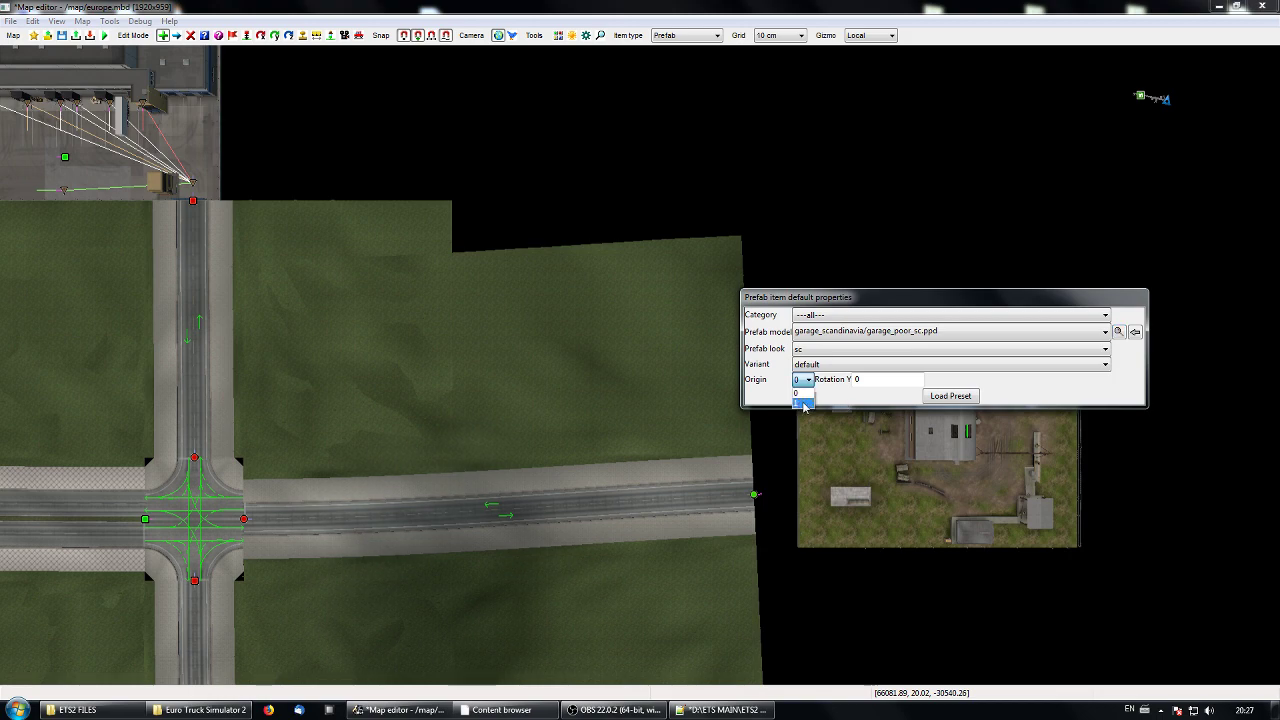
click(905, 491)
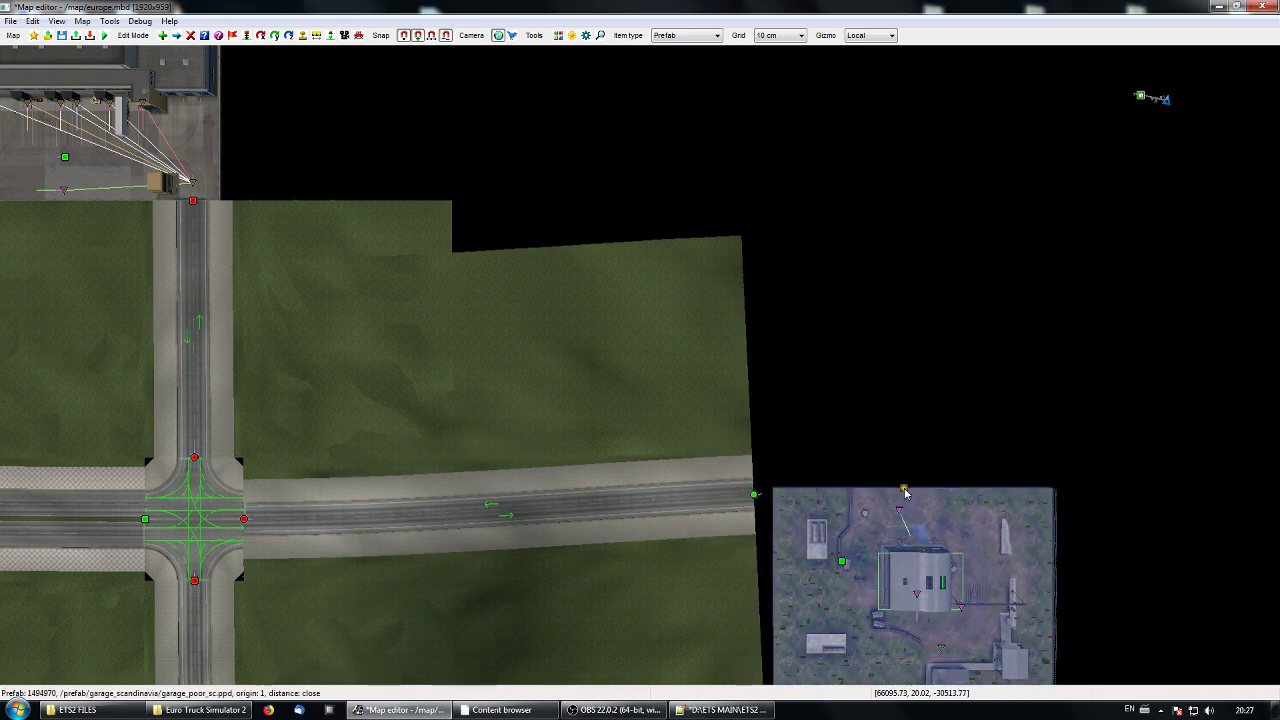
Rotate the garage prefab so its entrance faces west, connect it to the eastern road's end, and fine-tune its rotation to straighten the road.
key(r)
drag(905, 490, 828, 586)
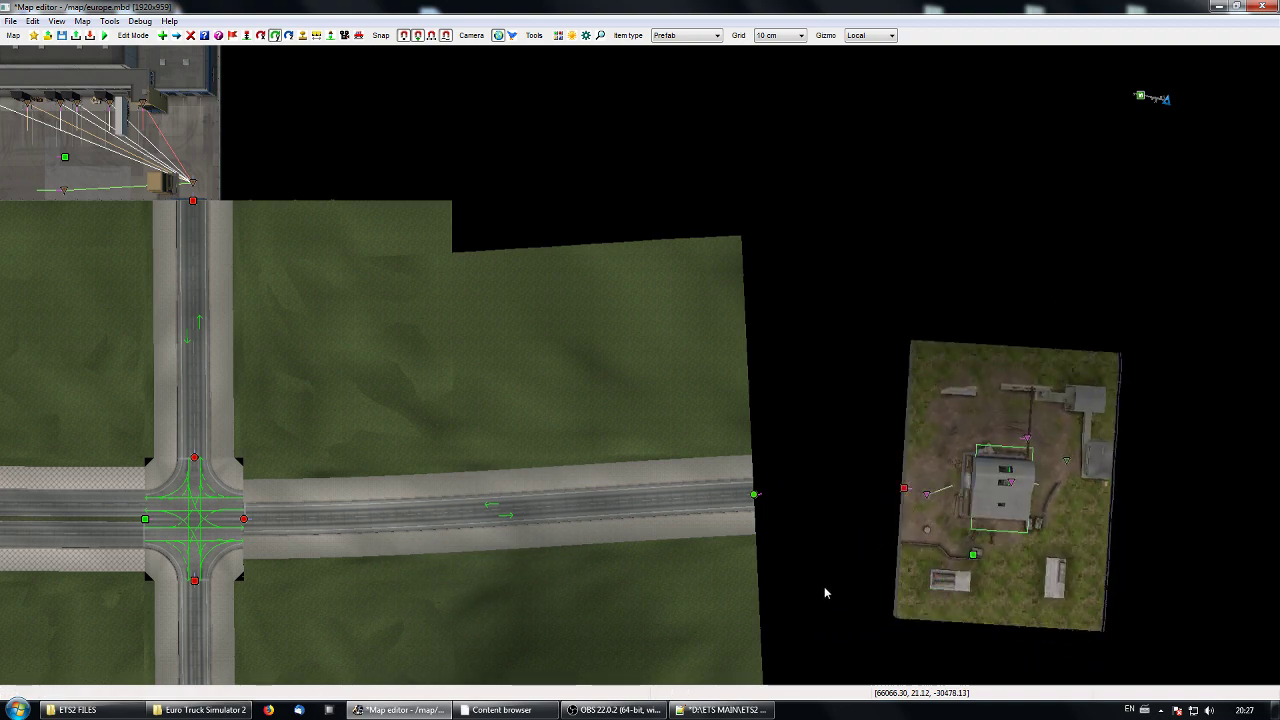
key(m)
drag(905, 491, 756, 500)
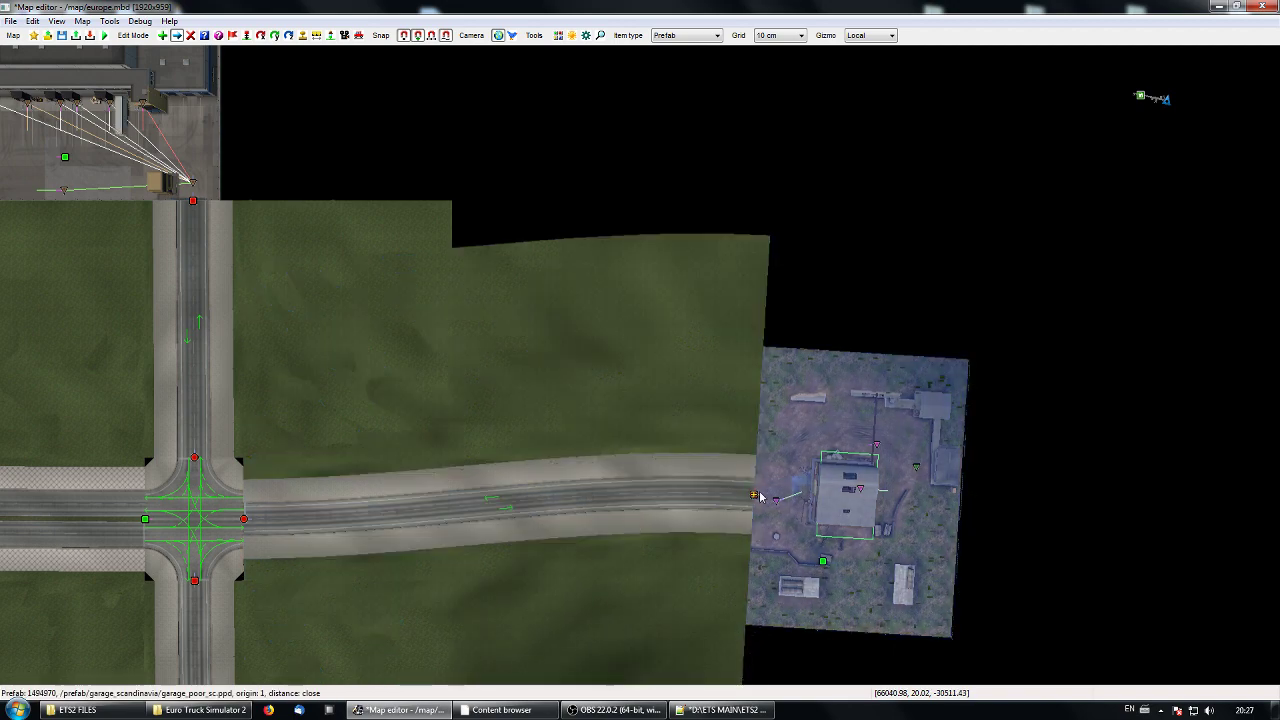
key(r)
click(755, 496)
drag(754, 497, 752, 492)
Examine the garage's road connection in perspective and the overall layout between the T-junction, the depot and the crossroads.
key(p)
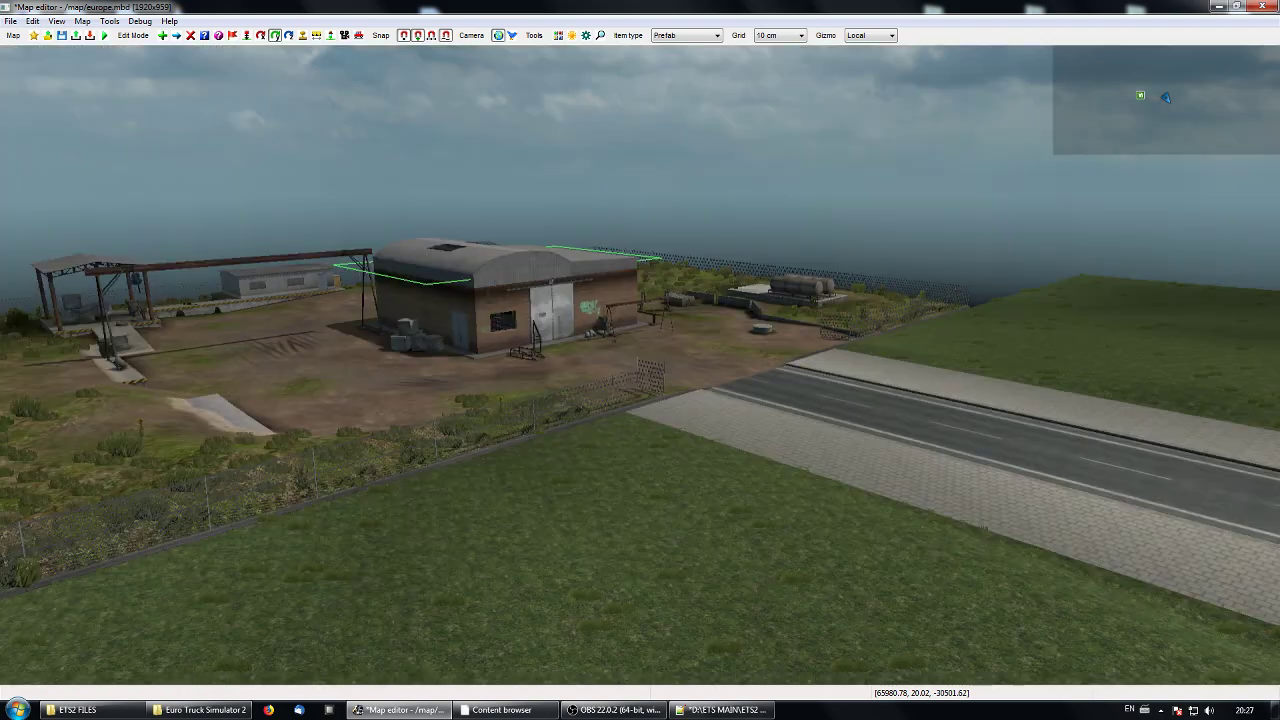
key(KP_8)
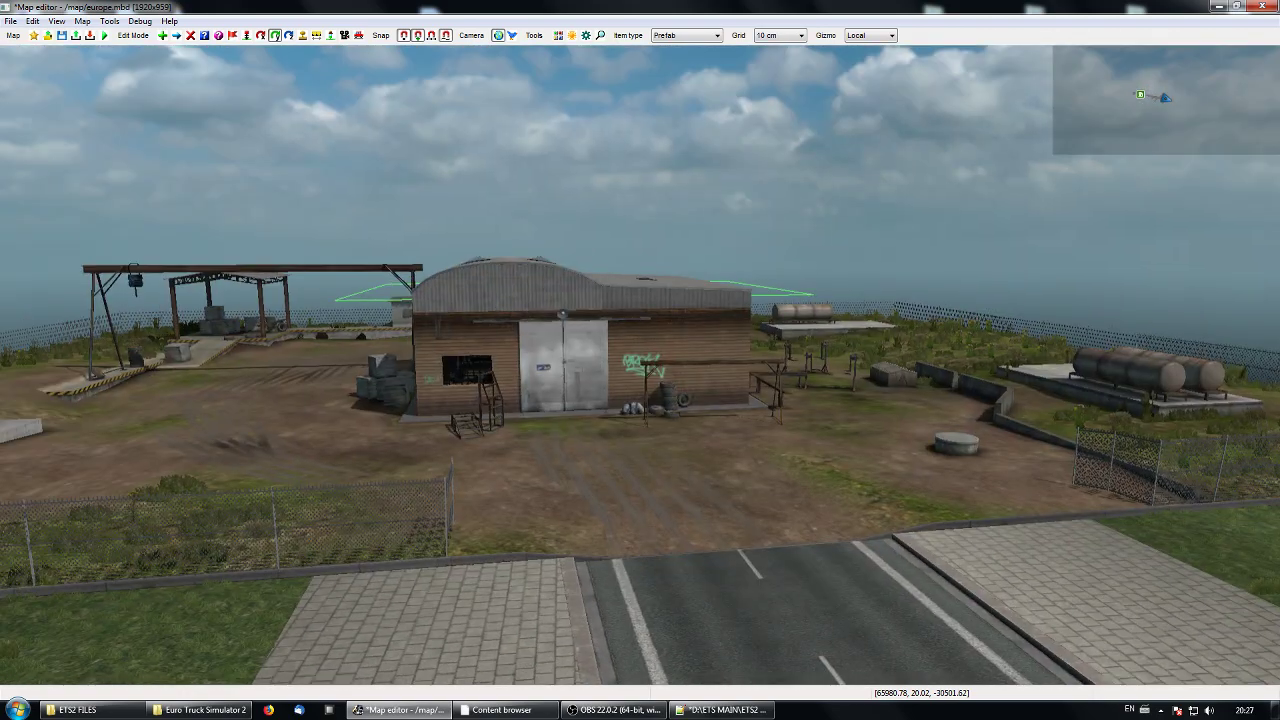
key(p)
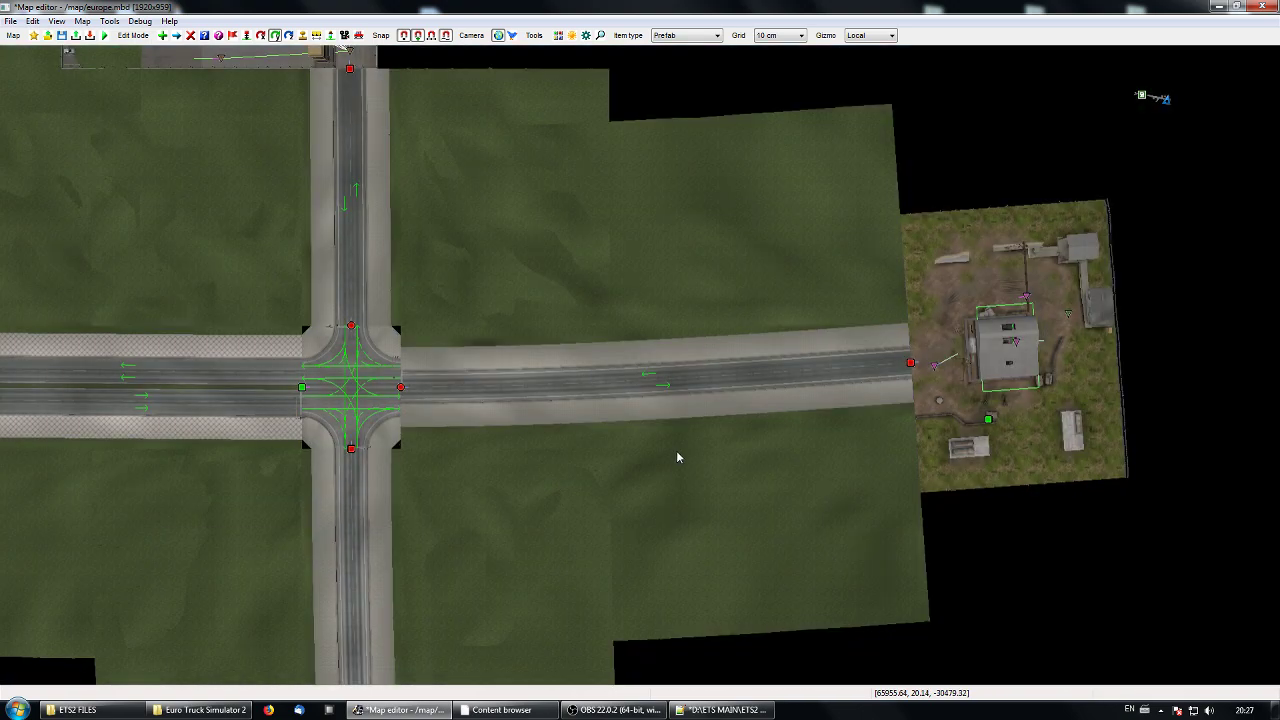
right_drag(676, 450, 771, 541)
scroll(577, 336, down, 3)
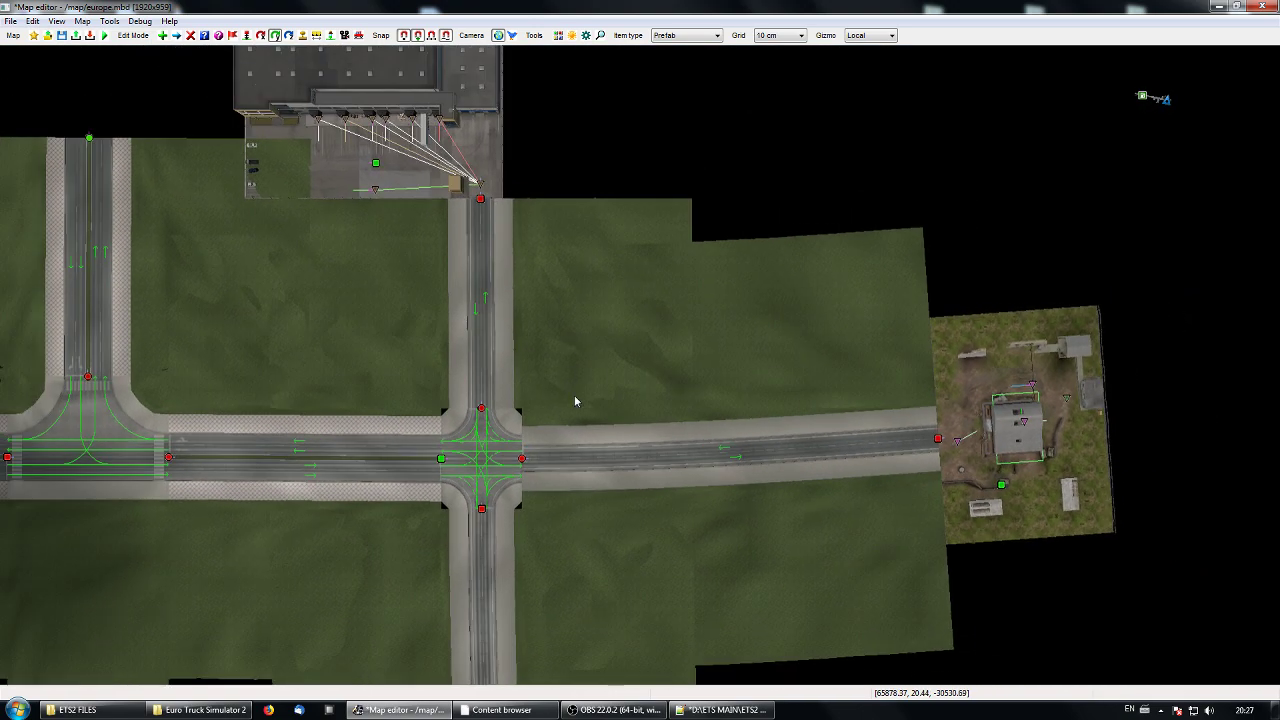
right_drag(575, 401, 631, 255)
right_drag(408, 416, 543, 594)
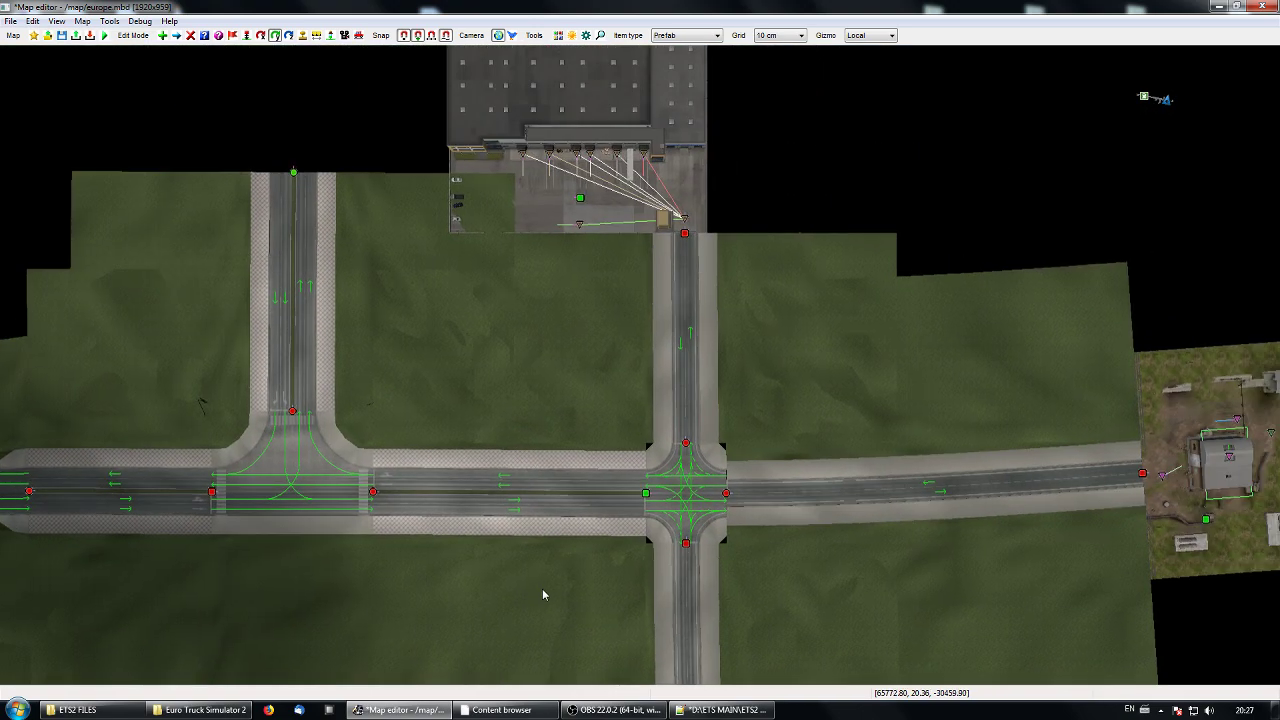
right_drag(431, 380, 513, 335)
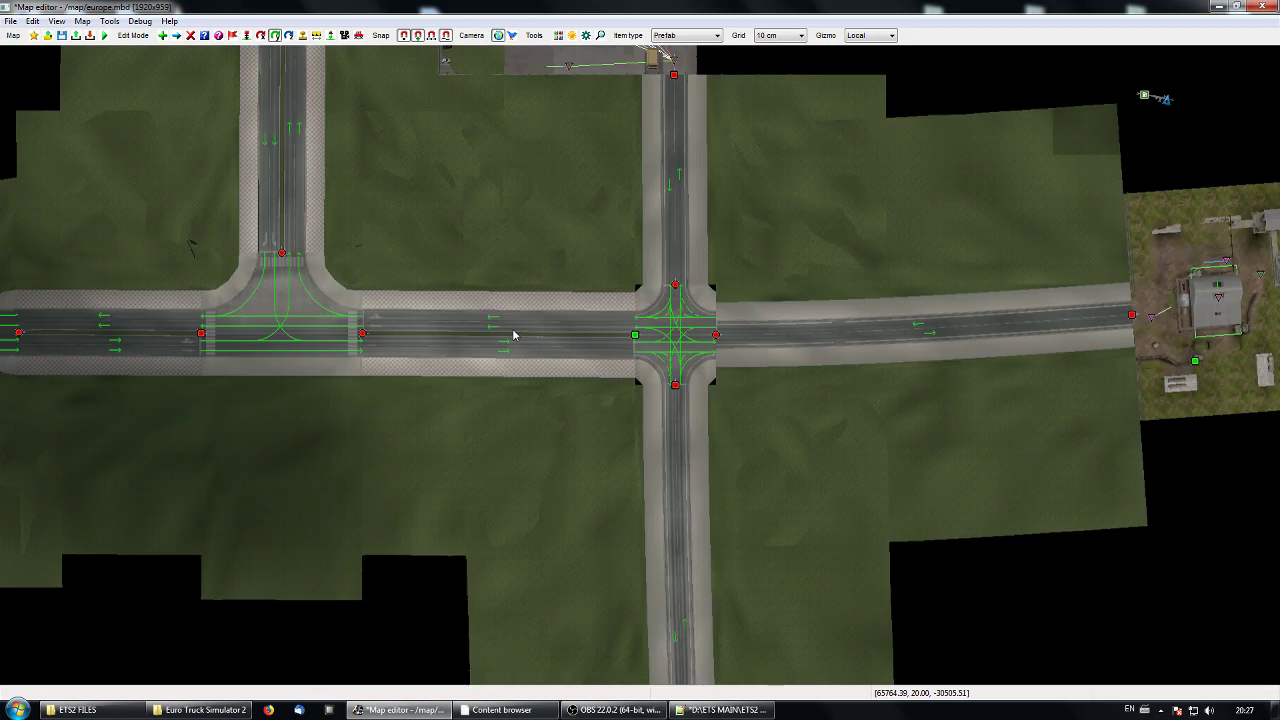
right_drag(493, 244, 548, 493)
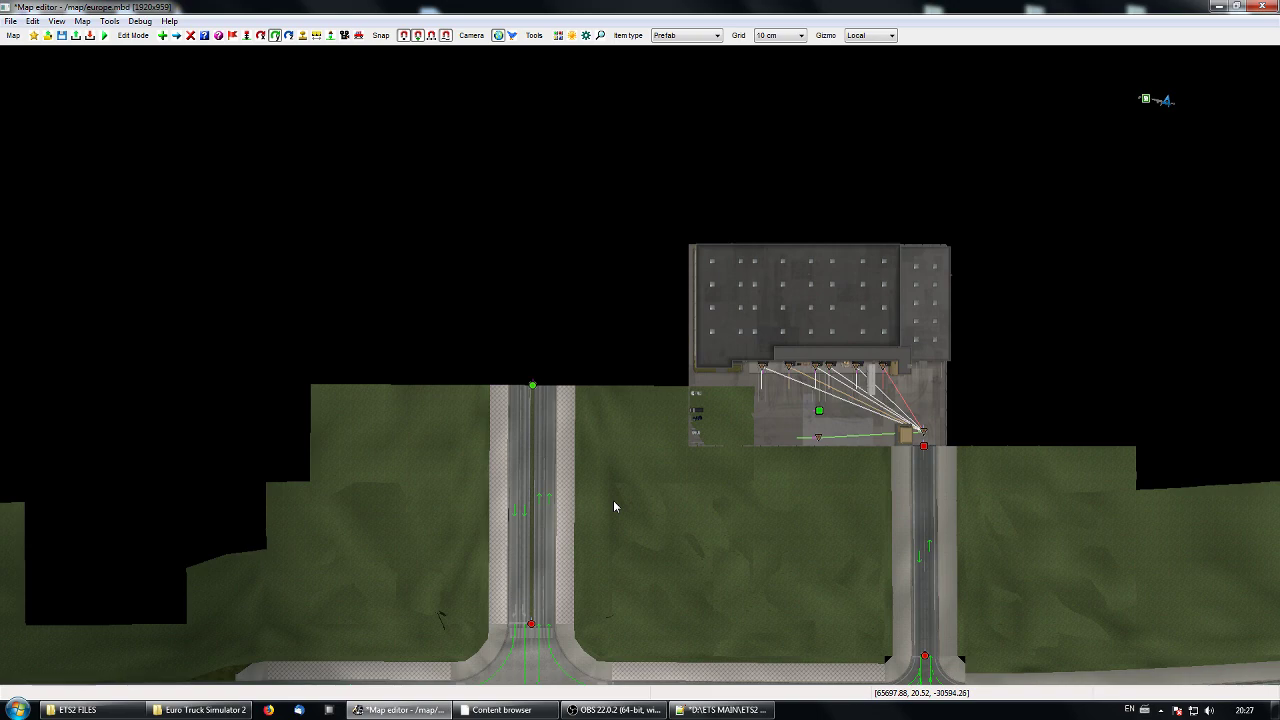
right_drag(792, 566, 583, 312)
mouse_move(862, 547)
right_down()
mouse_move(636, 435)
mouse_move(560, 449)
right_up()
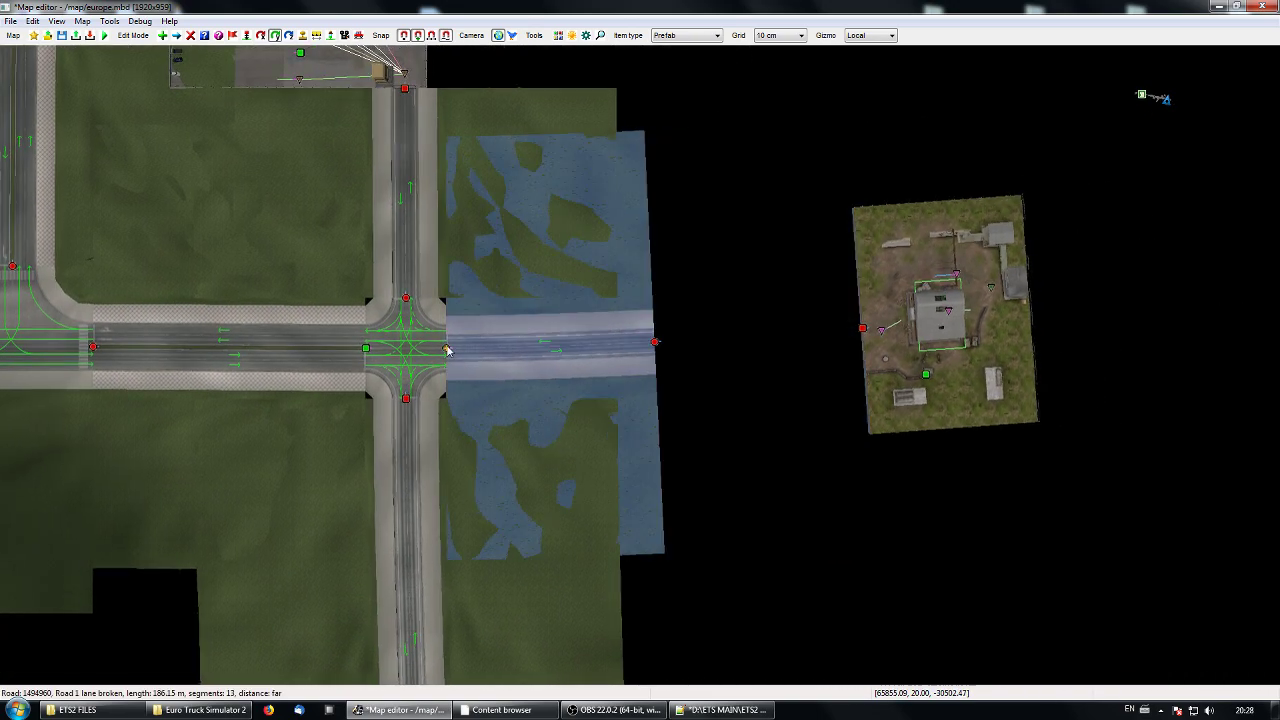
Split the road between the crossroads and the garage into shorter segments and delete the middle segment to leave a gap.
click(446, 347)
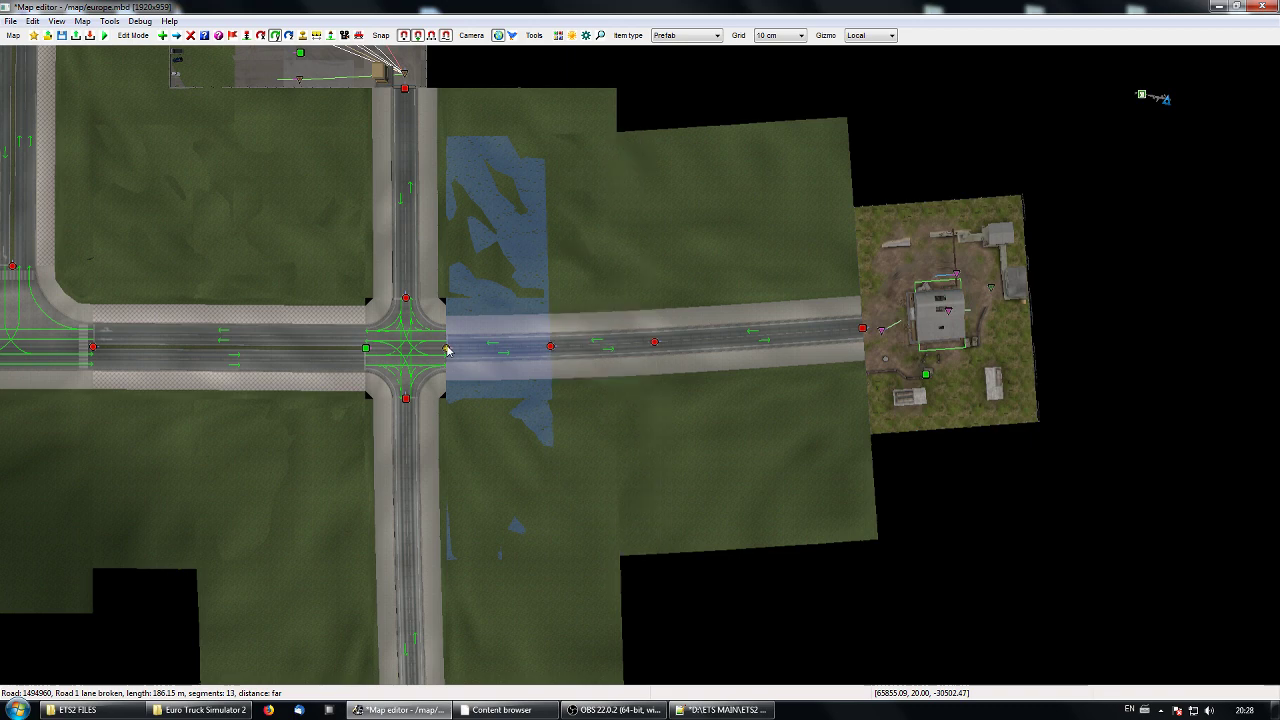
click(551, 347)
key(Delete)
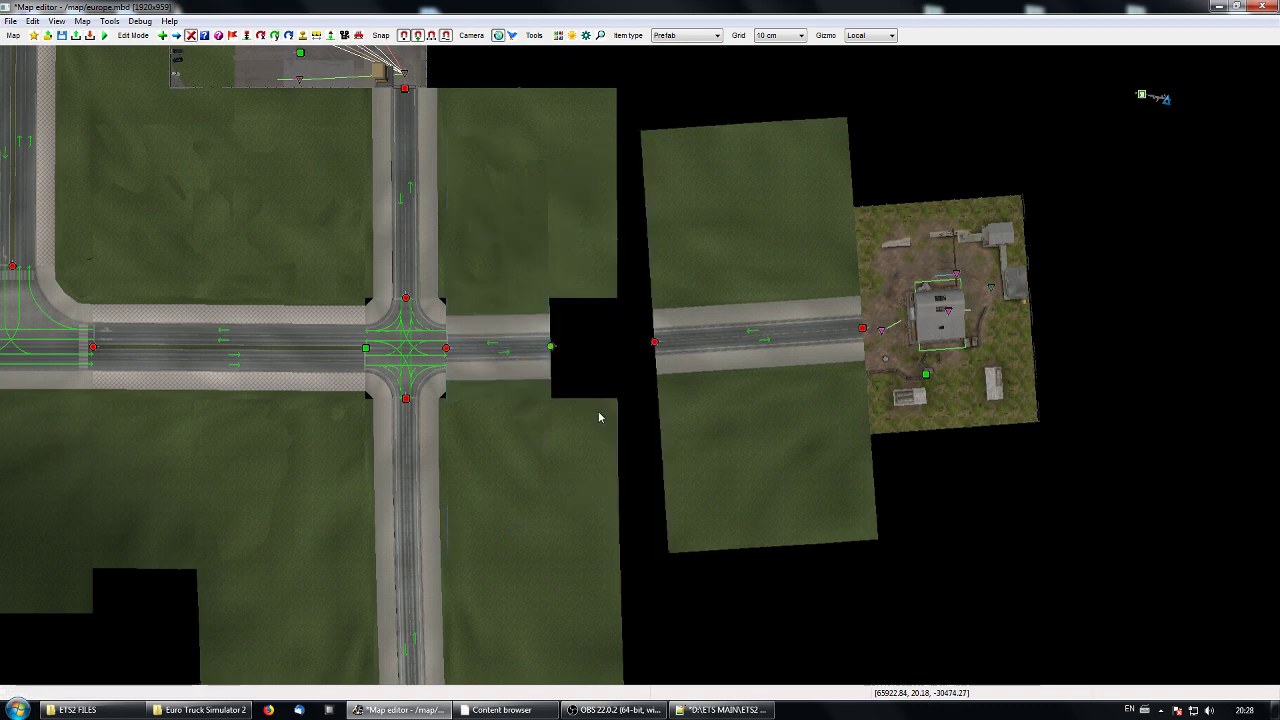
Set the right-side terrain size of the road running south from the crossroads to 10.
right_drag(524, 460, 635, 283)
right_drag(565, 576, 568, 512)
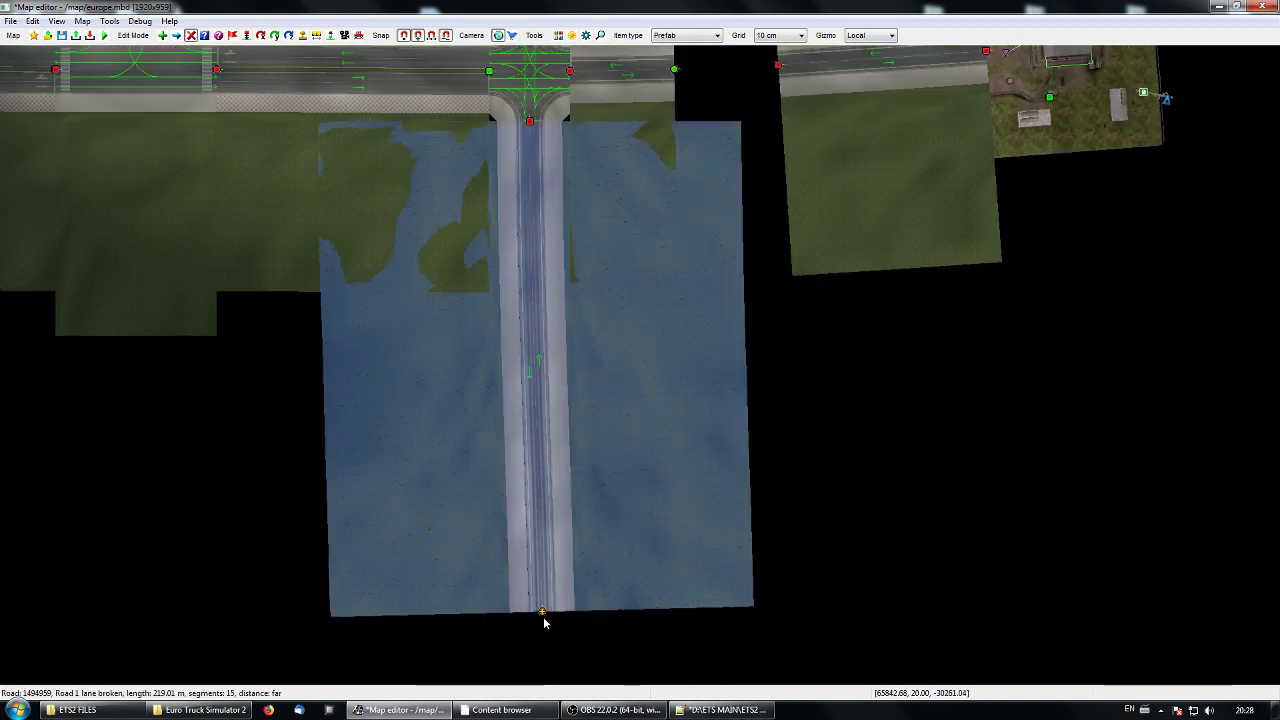
double_click(542, 614)
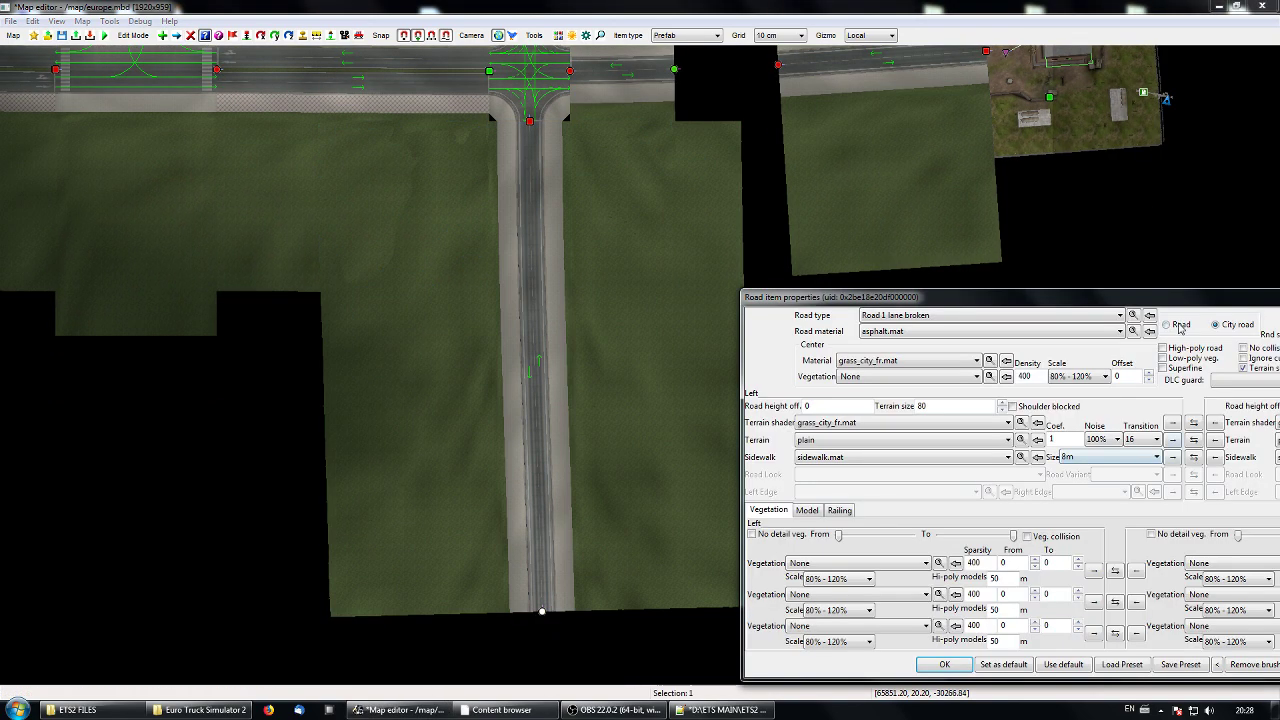
drag(1184, 306, 874, 306)
double_click(1108, 404)
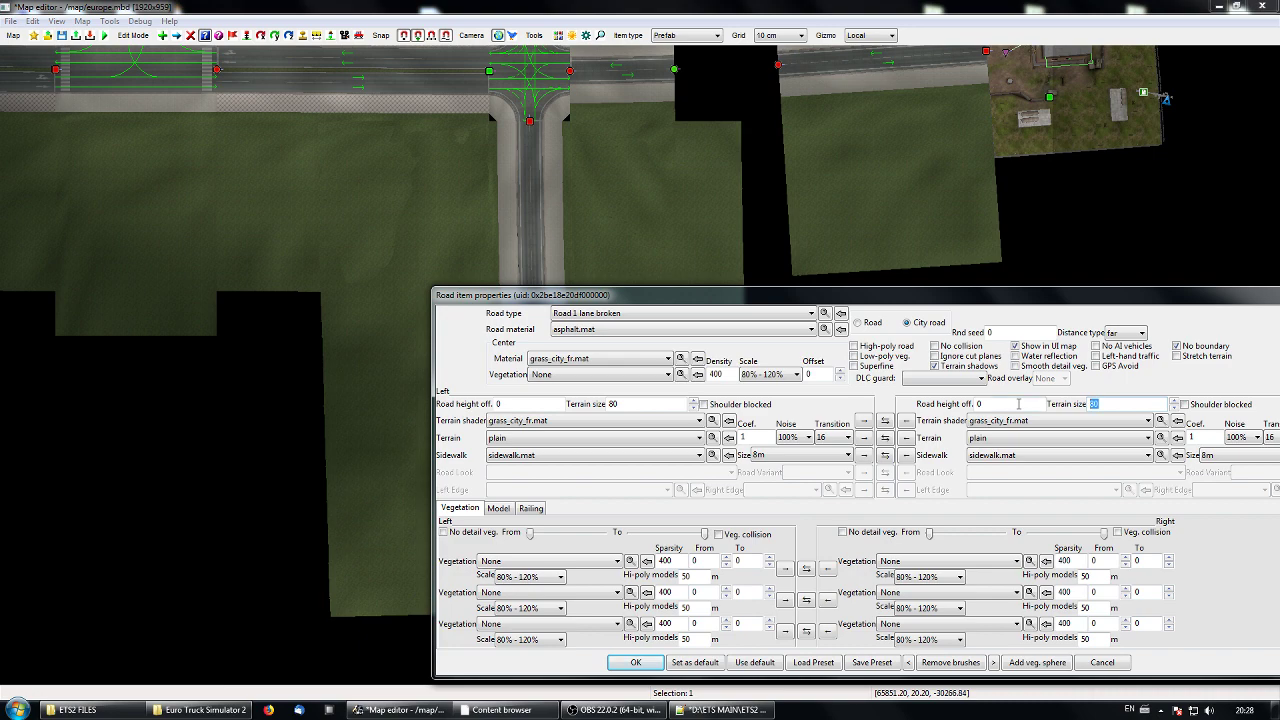
text(10)
key(Return)
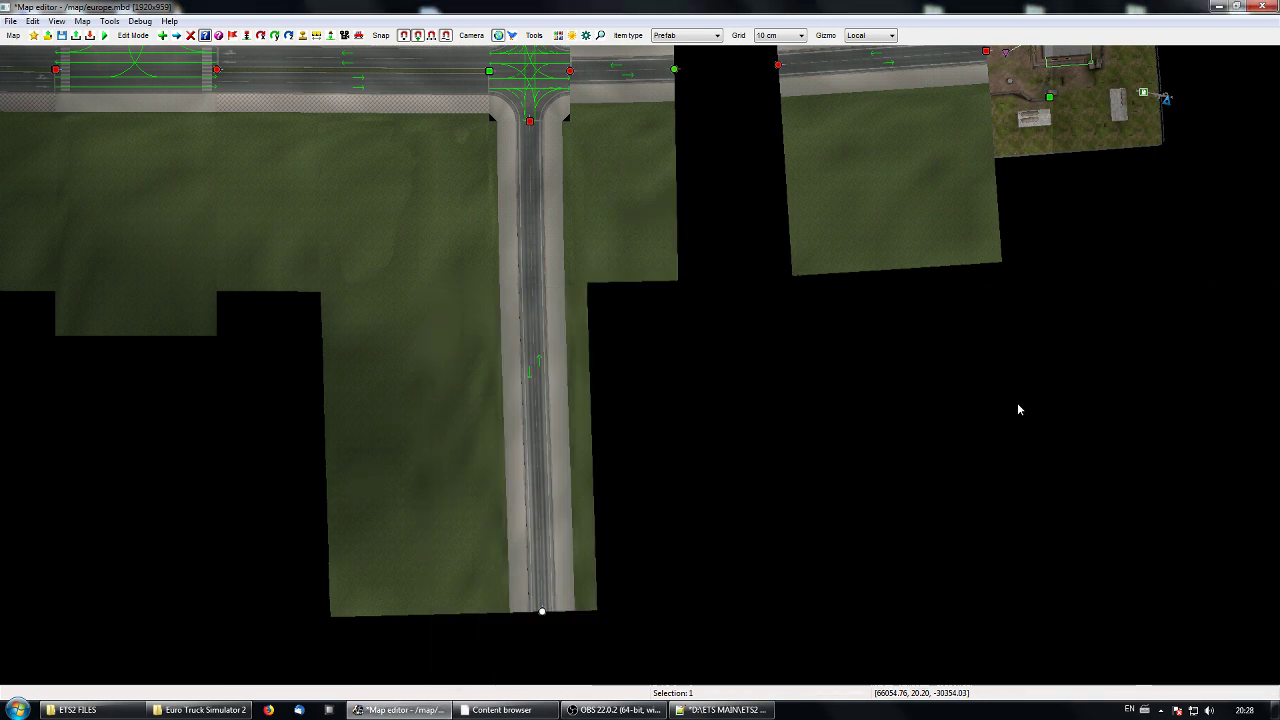
middle_drag(608, 206, 526, 454)
middle_drag(651, 449, 590, 506)
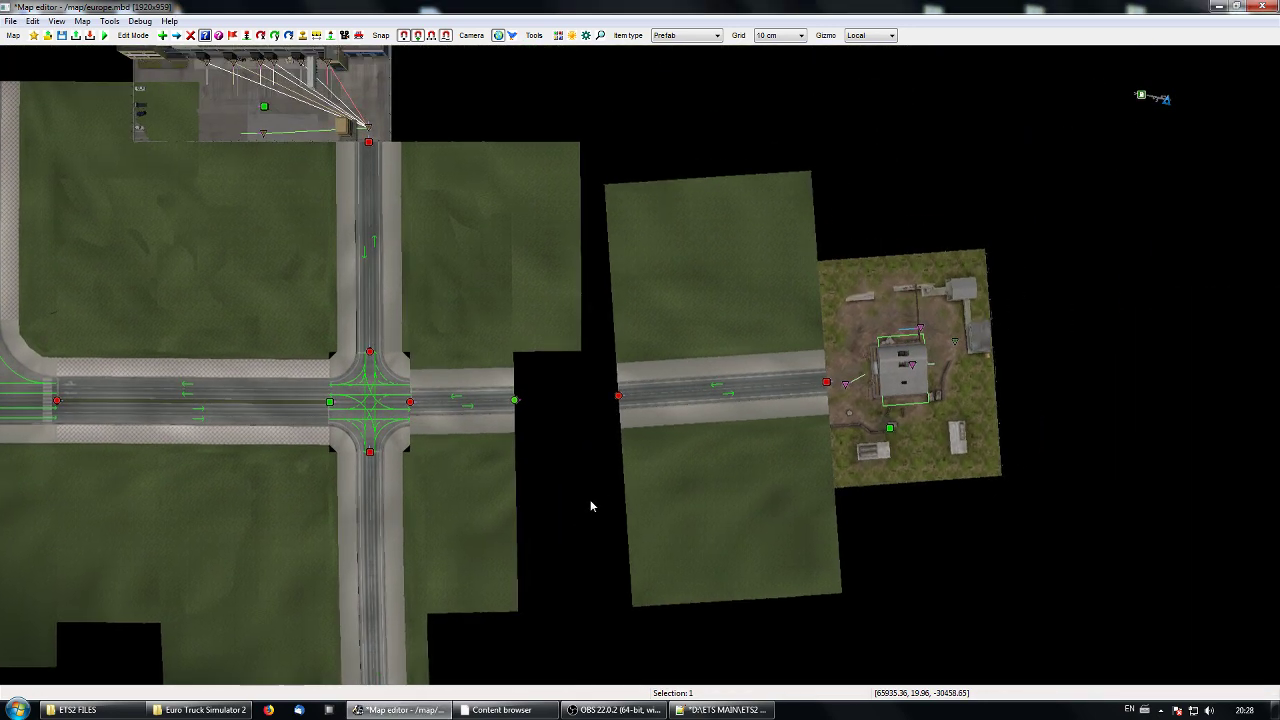
Search the prefab library for entrance and choose road1 x road1 t entrance as the prefab to place.
scroll(590, 506, up, 3)
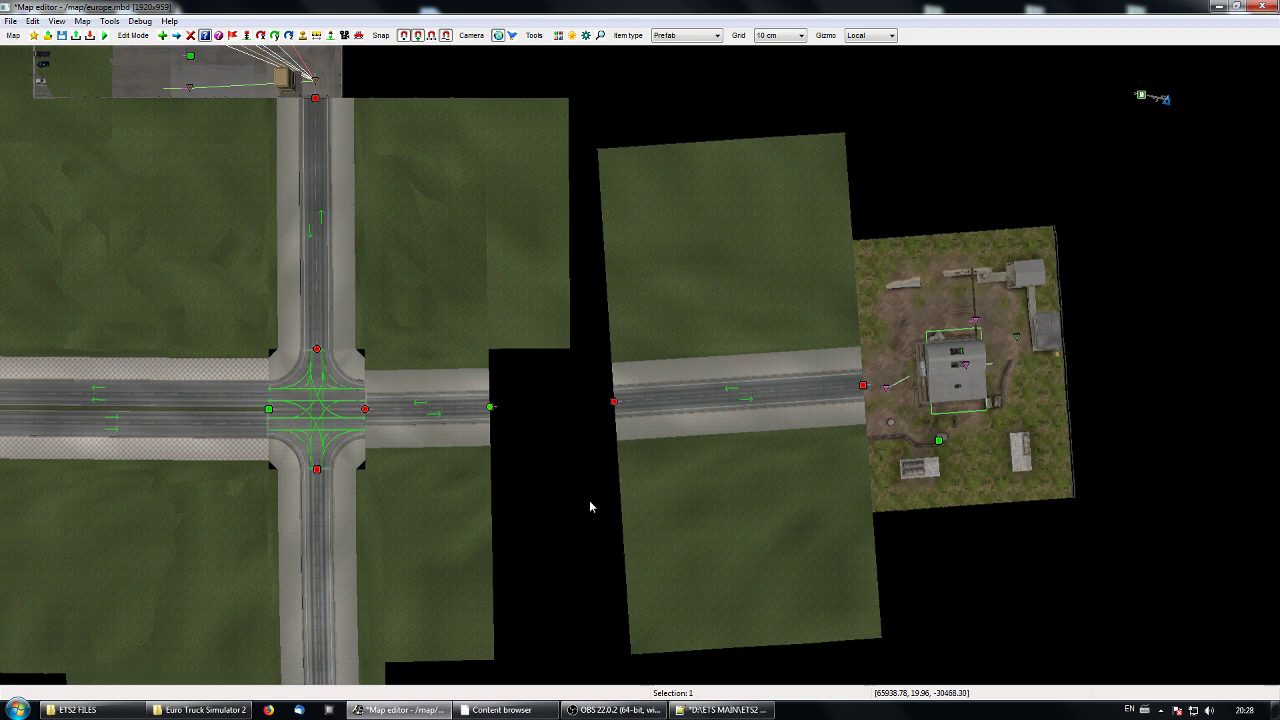
key(e)
right_click(590, 502)
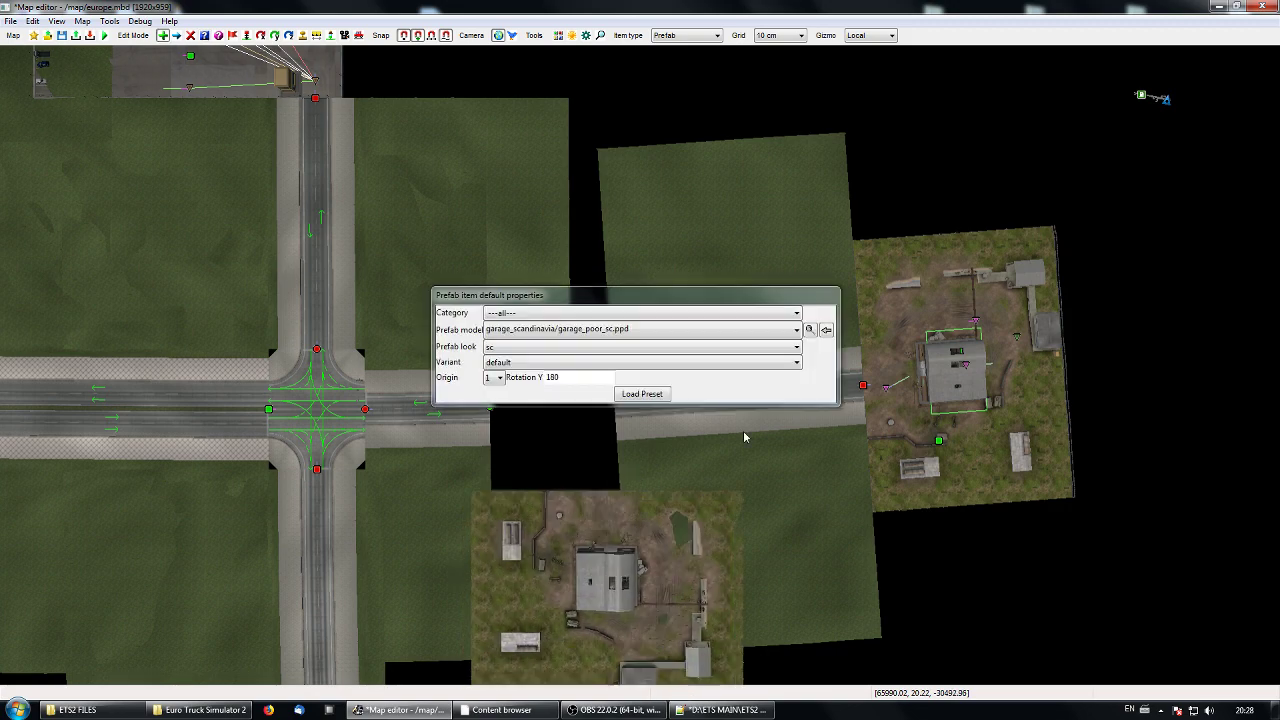
click(811, 331)
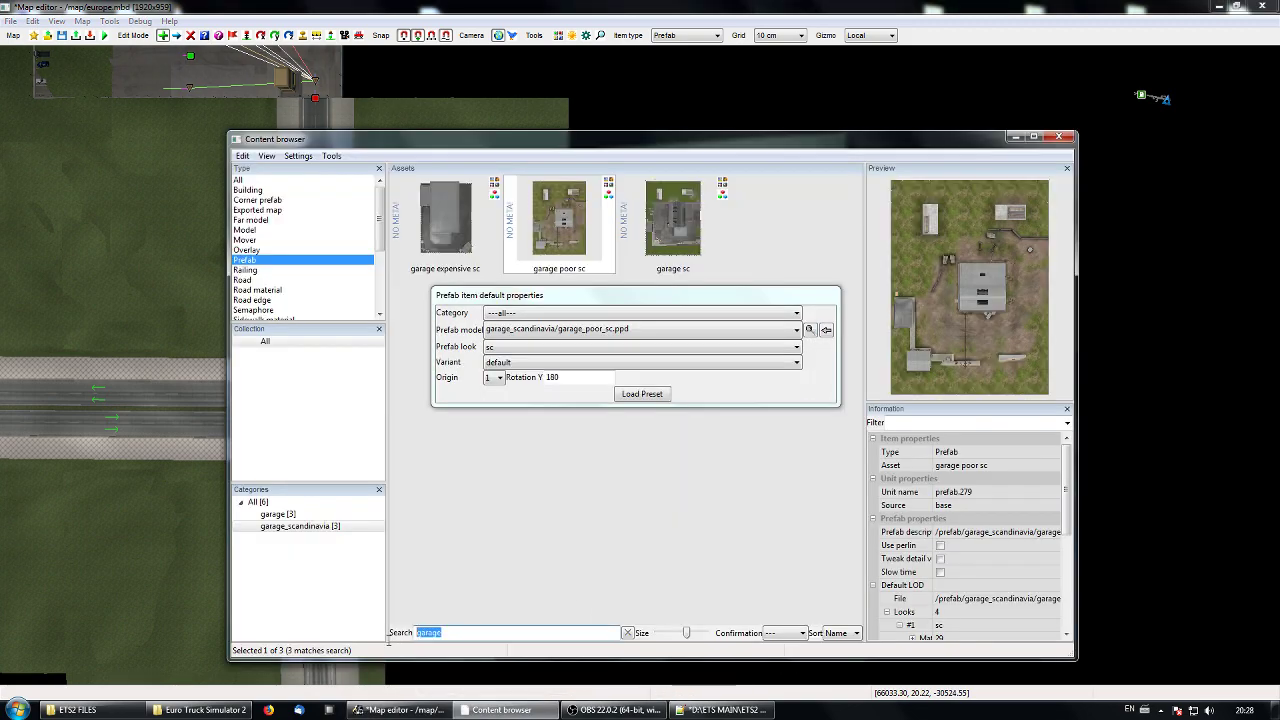
text(entranc)
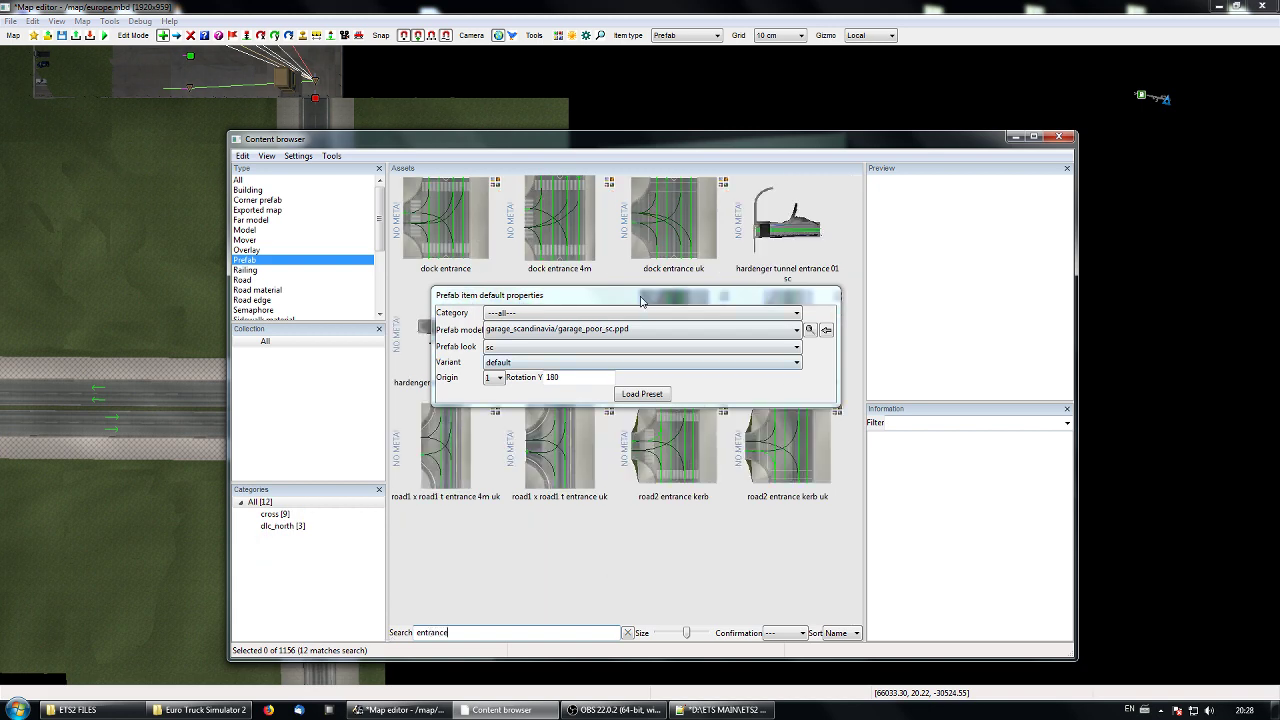
drag(641, 300, 997, 301)
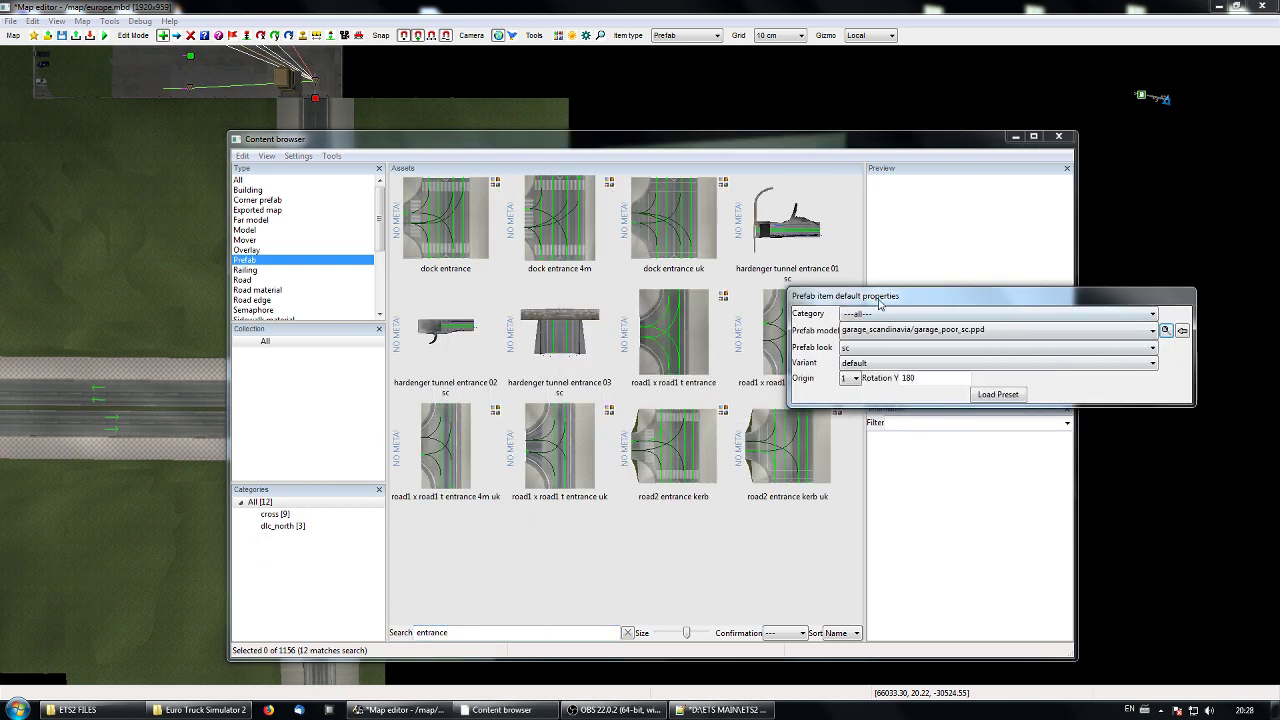
drag(879, 303, 1027, 297)
click(670, 342)
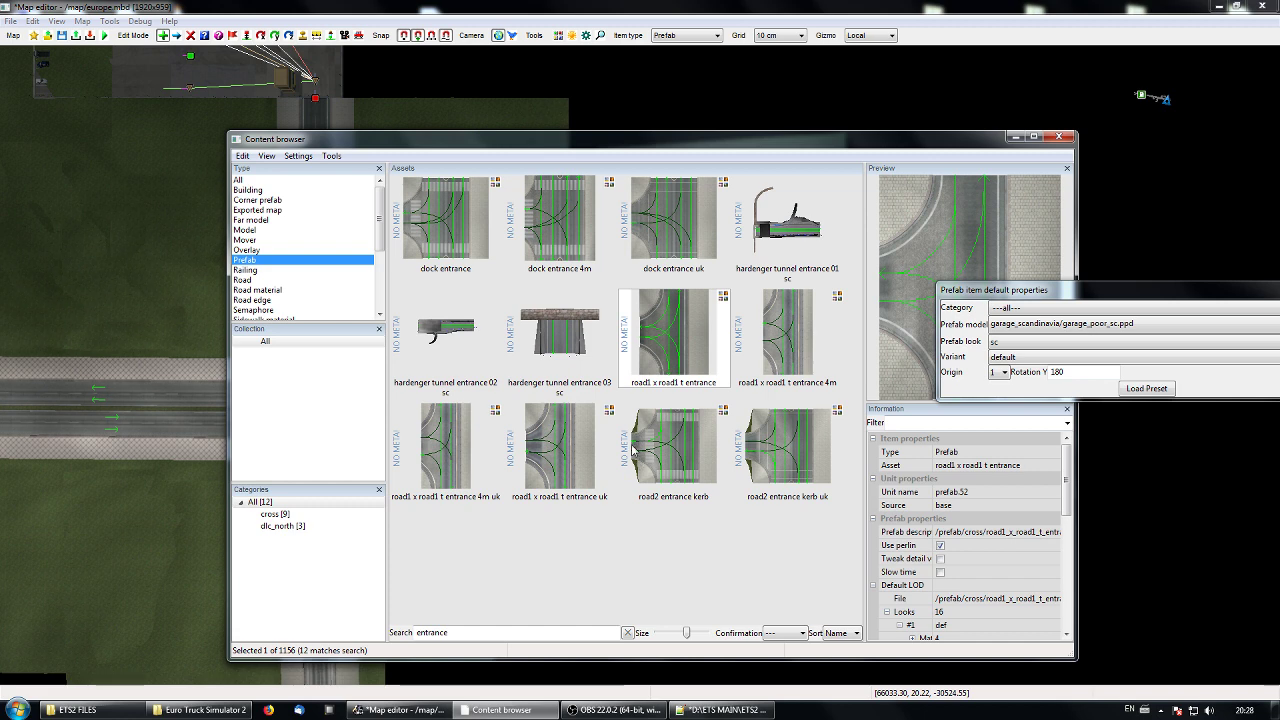
click(672, 327)
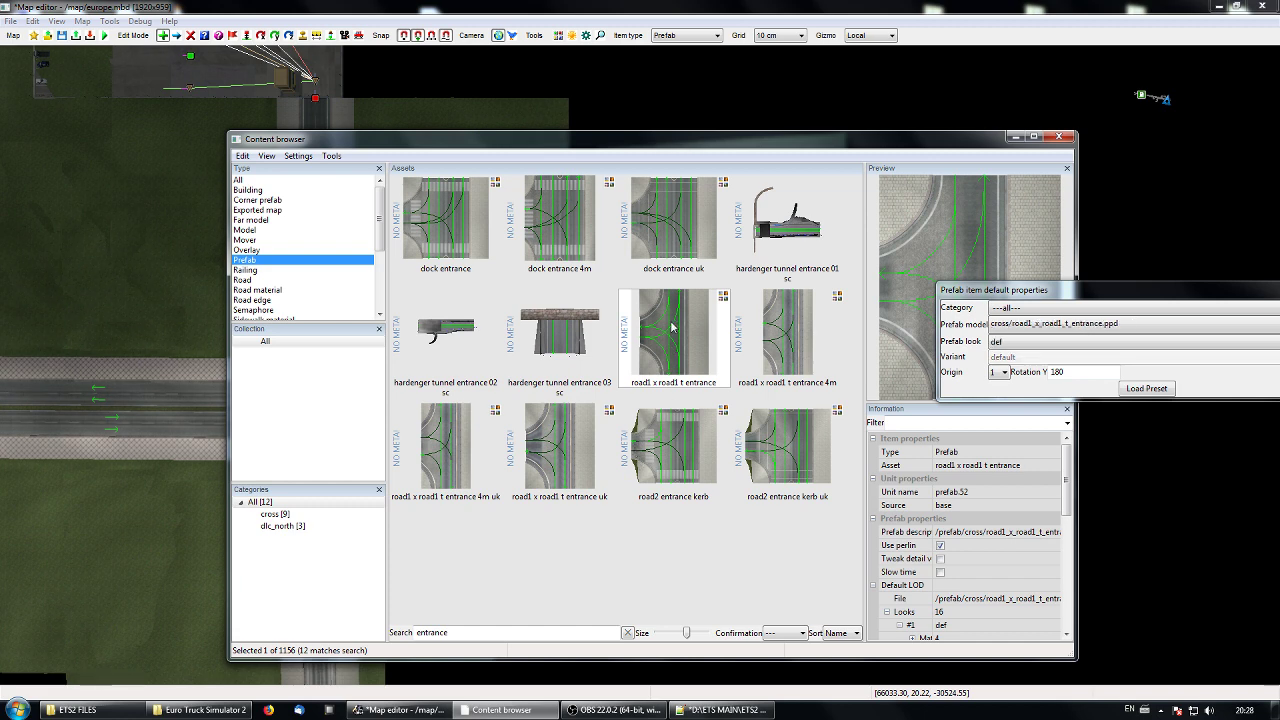
click(1014, 137)
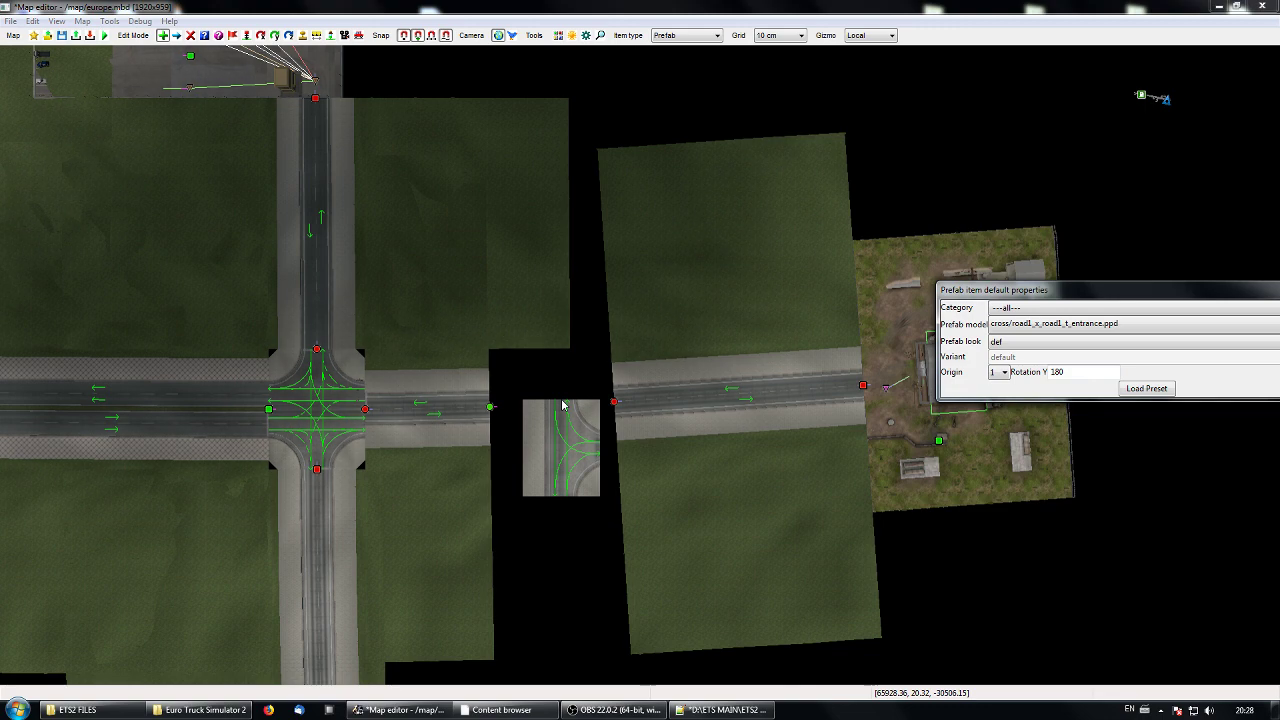
Set the prefab origin to 0 and place the T-entrance in the gap between the crossroads and the garage road.
click(1003, 372)
click(1000, 392)
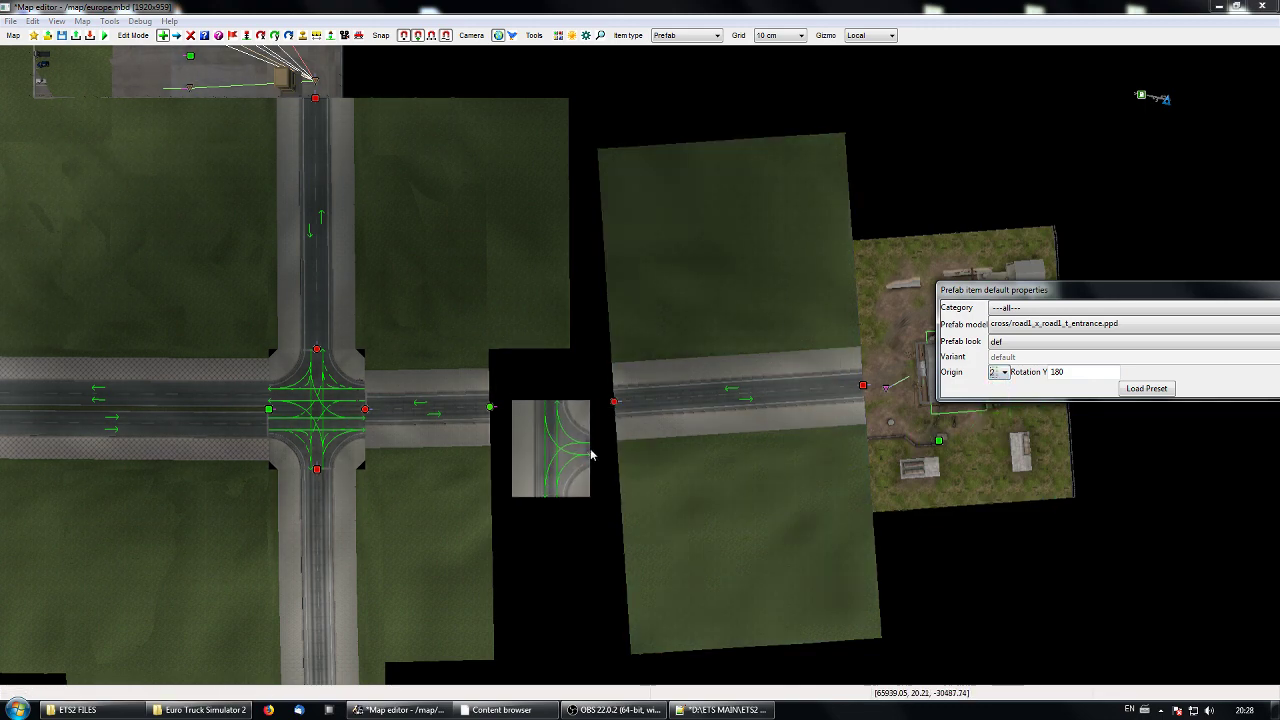
click(1003, 372)
click(1000, 382)
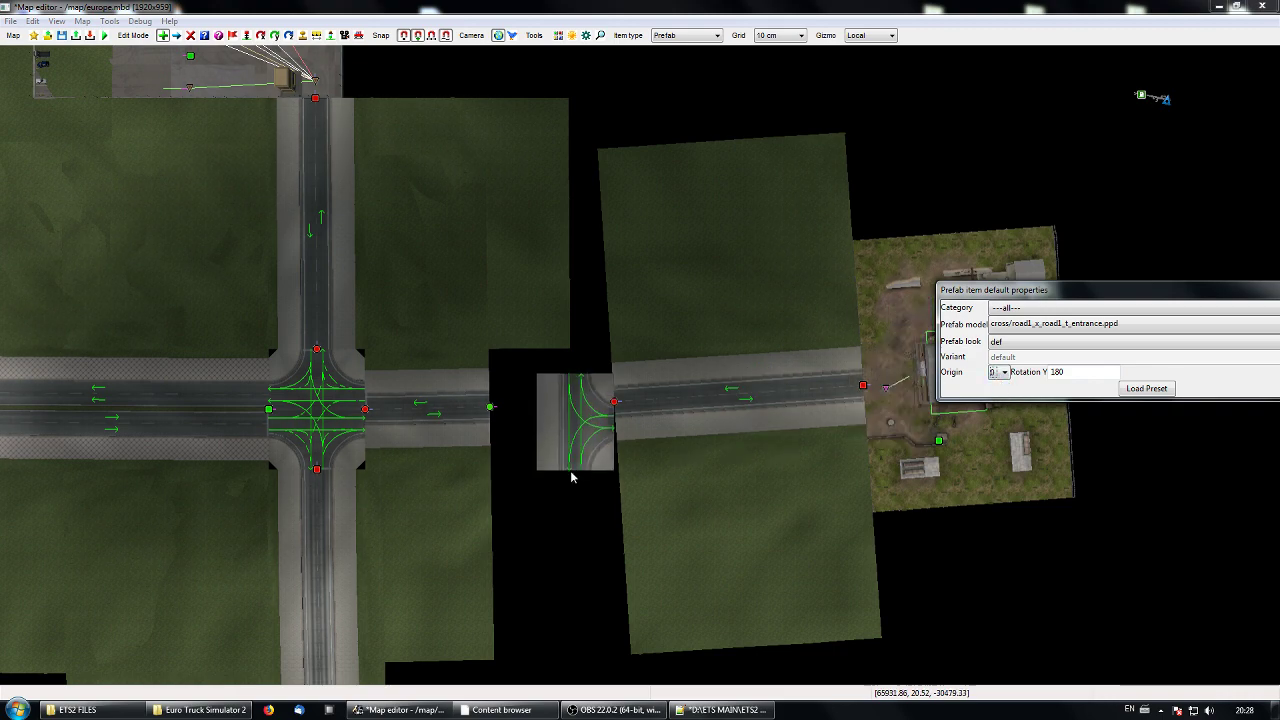
click(540, 443)
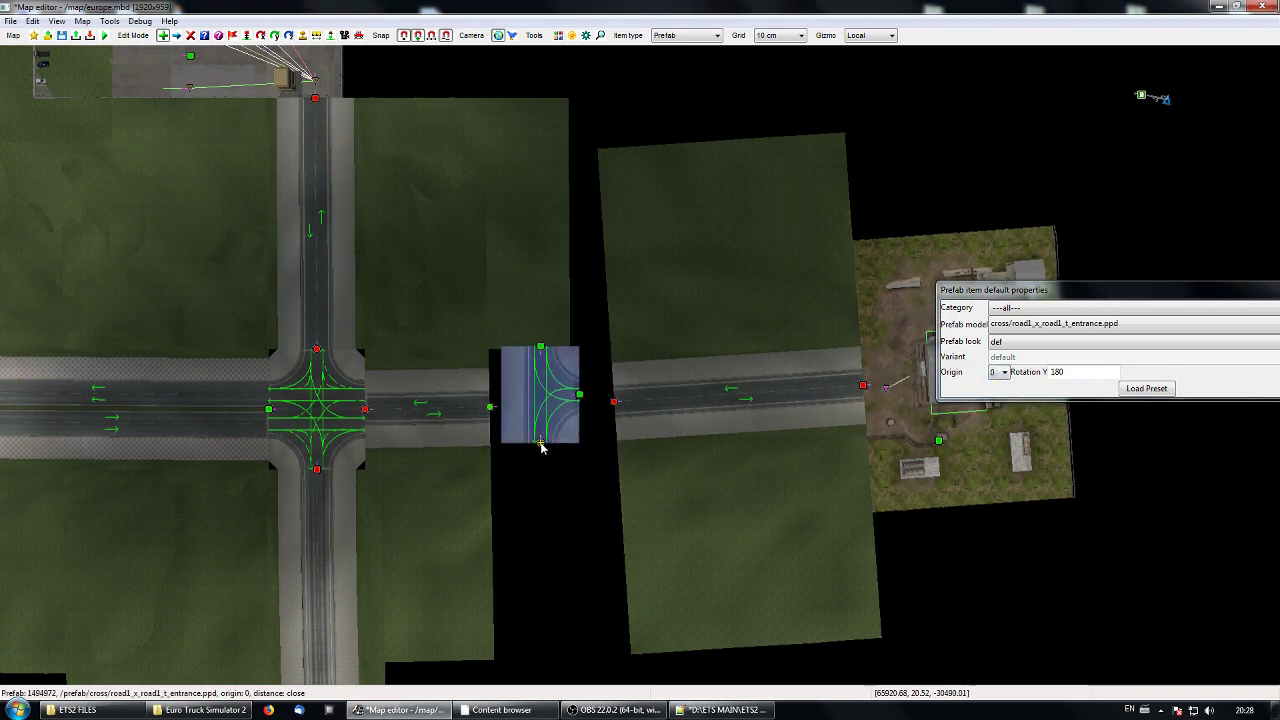
Rotate the T-entrance so its branch faces south and connect the crossroads road and the garage road to its two ends.
key(r)
mouse_move(541, 445)
mouse_down()
mouse_move(563, 555)
mouse_move(547, 461)
mouse_up()
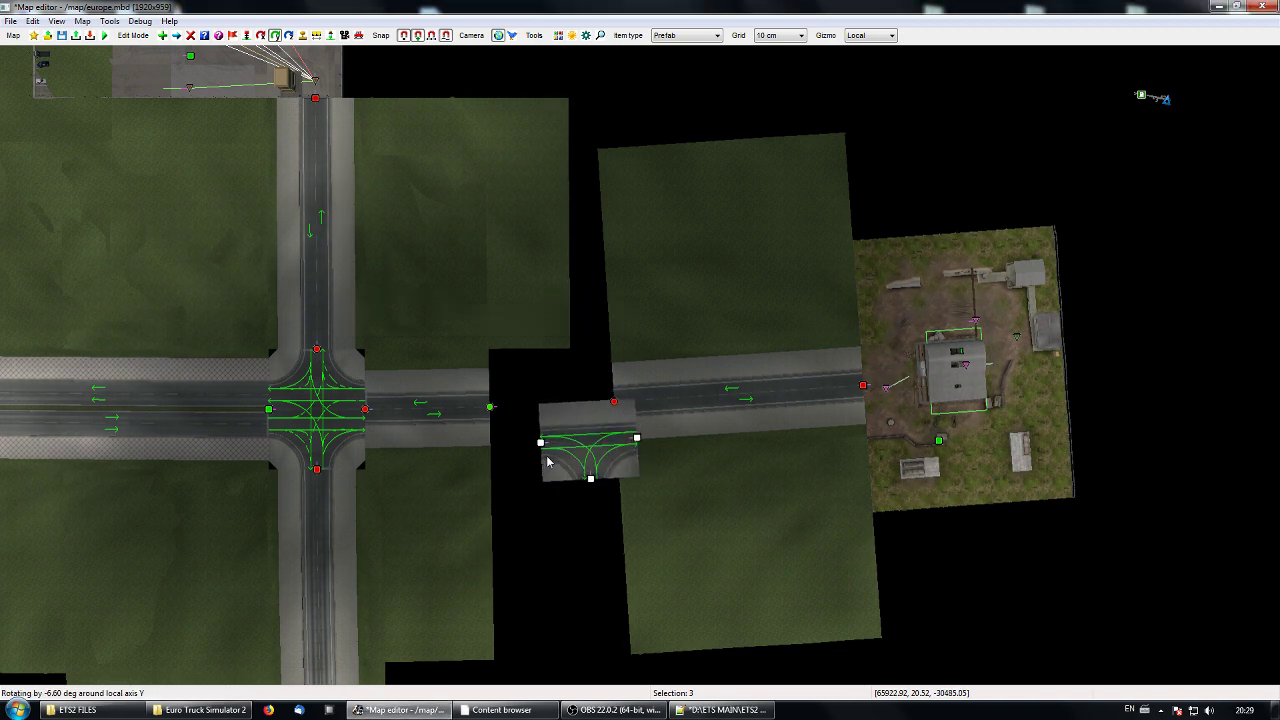
key(m)
click(541, 443)
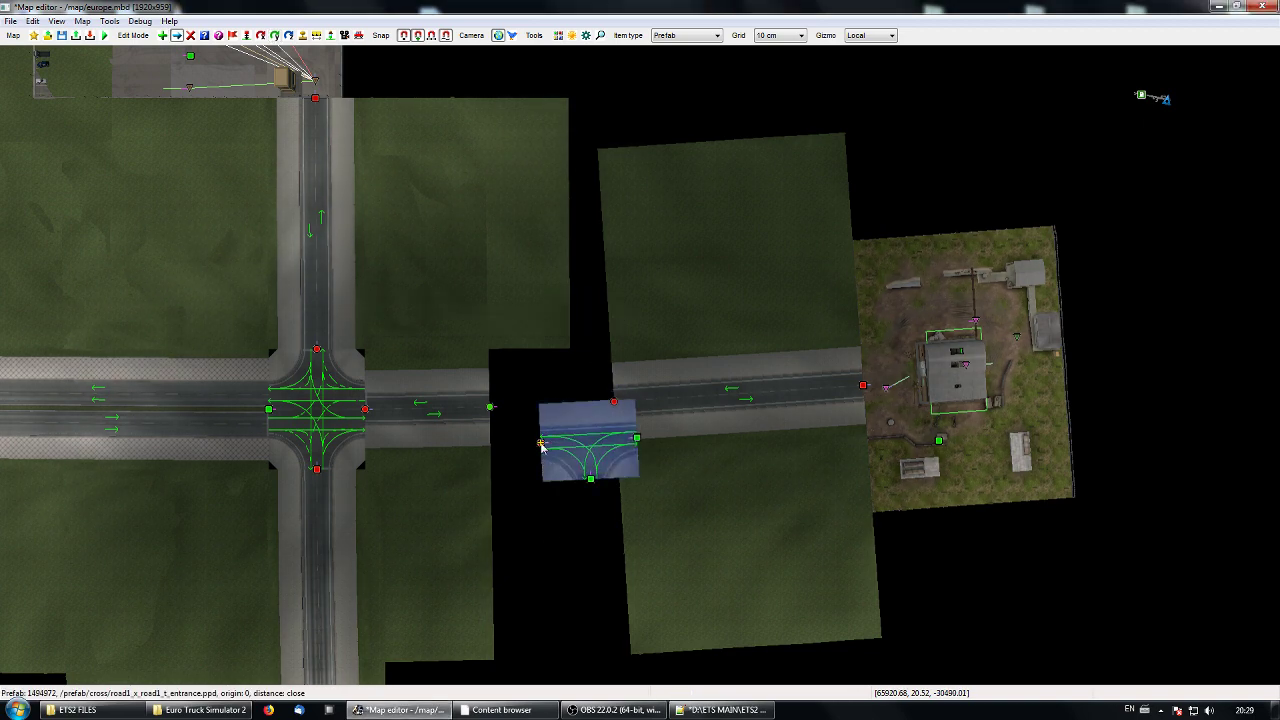
drag(541, 443, 490, 408)
drag(615, 402, 587, 402)
right_drag(699, 512, 748, 513)
right_drag(620, 530, 639, 498)
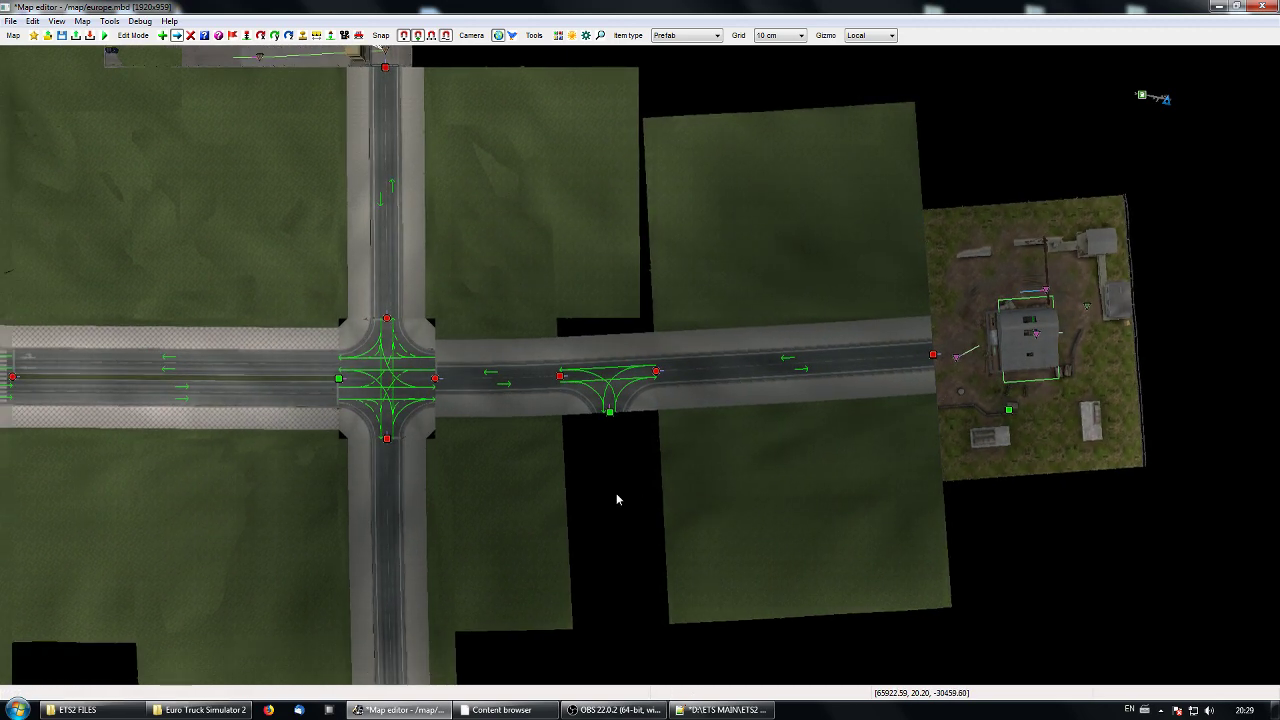
right_drag(610, 496, 618, 497)
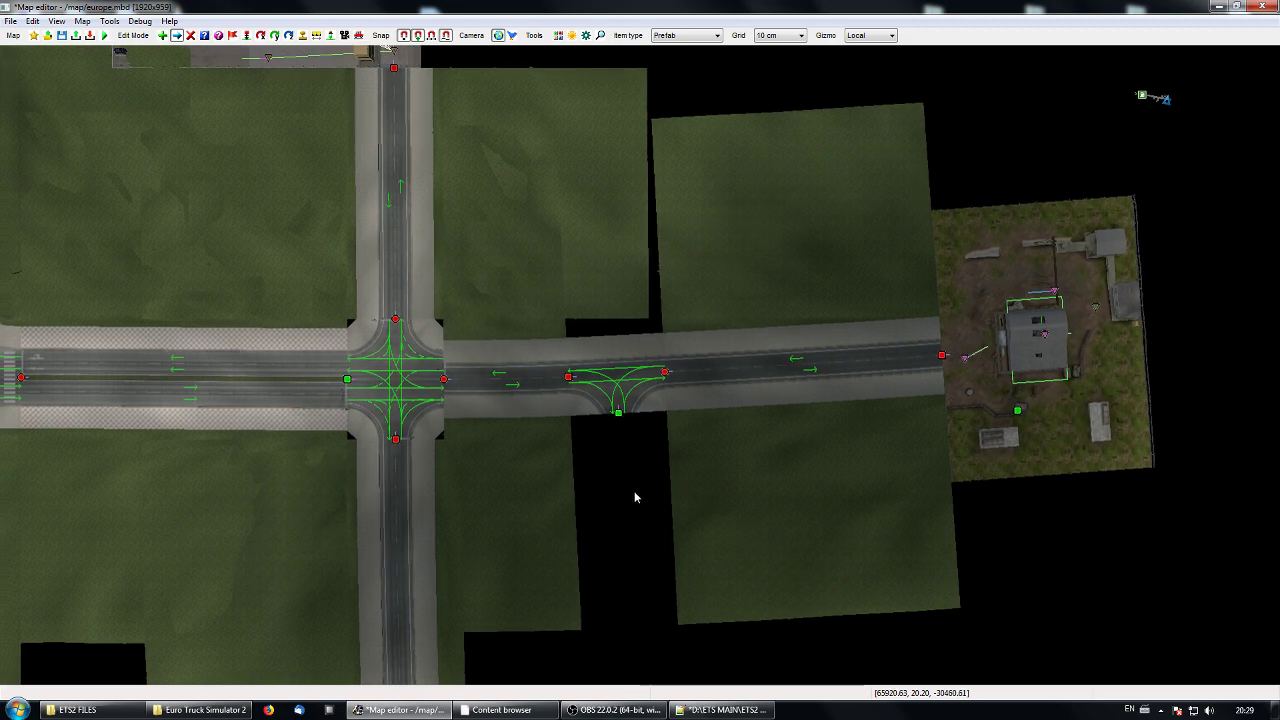
Search the prefab library for dealer and choose truck dealer it as the prefab to place.
key(e)
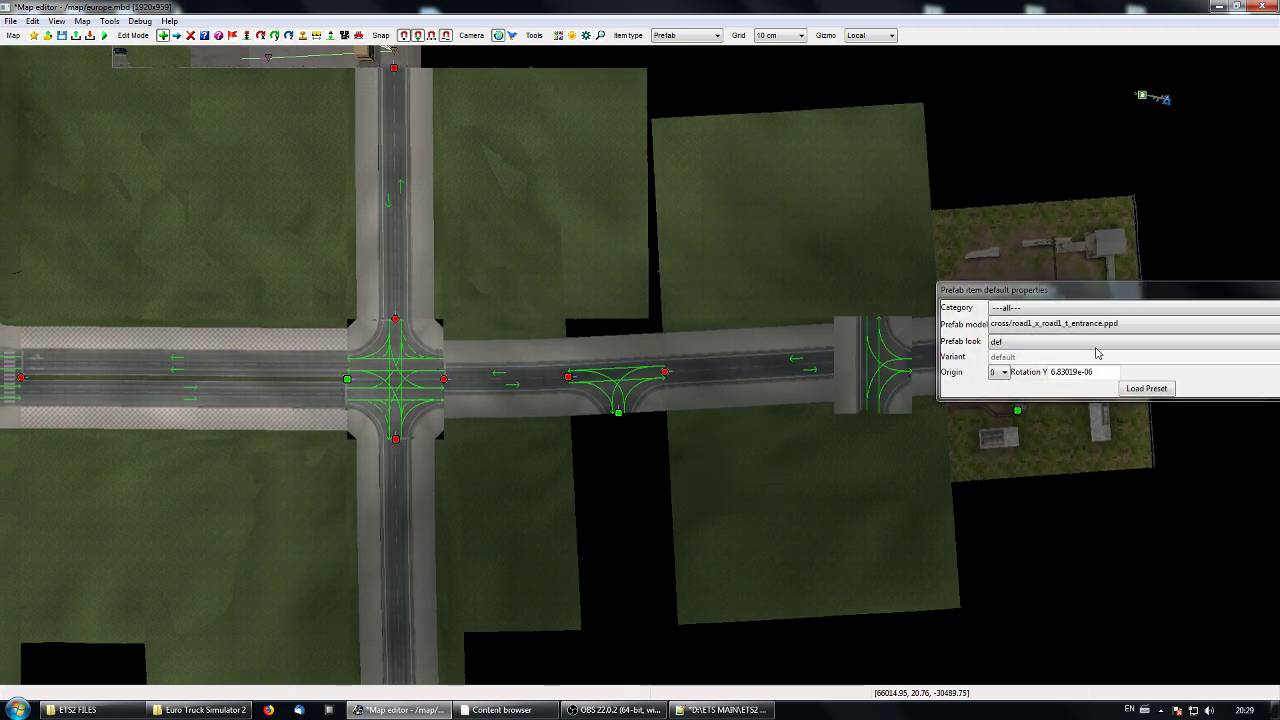
drag(1149, 294, 843, 293)
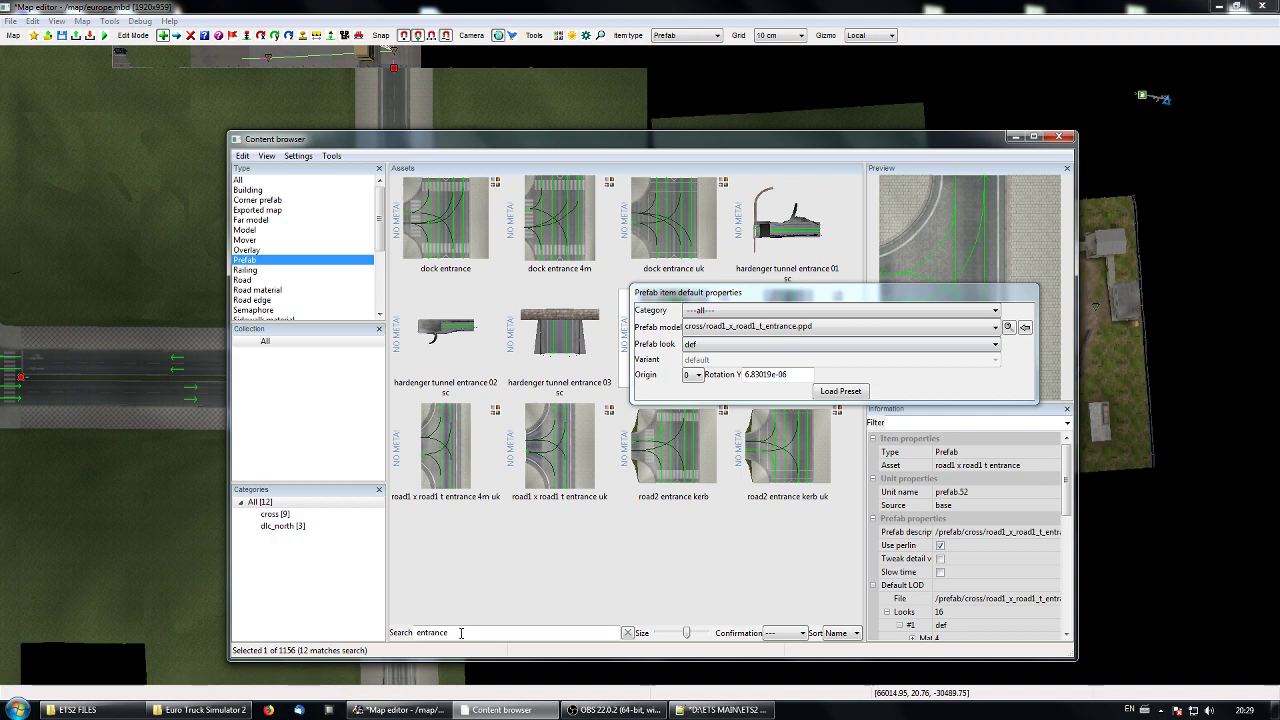
double_click(409, 637)
text(dealer)
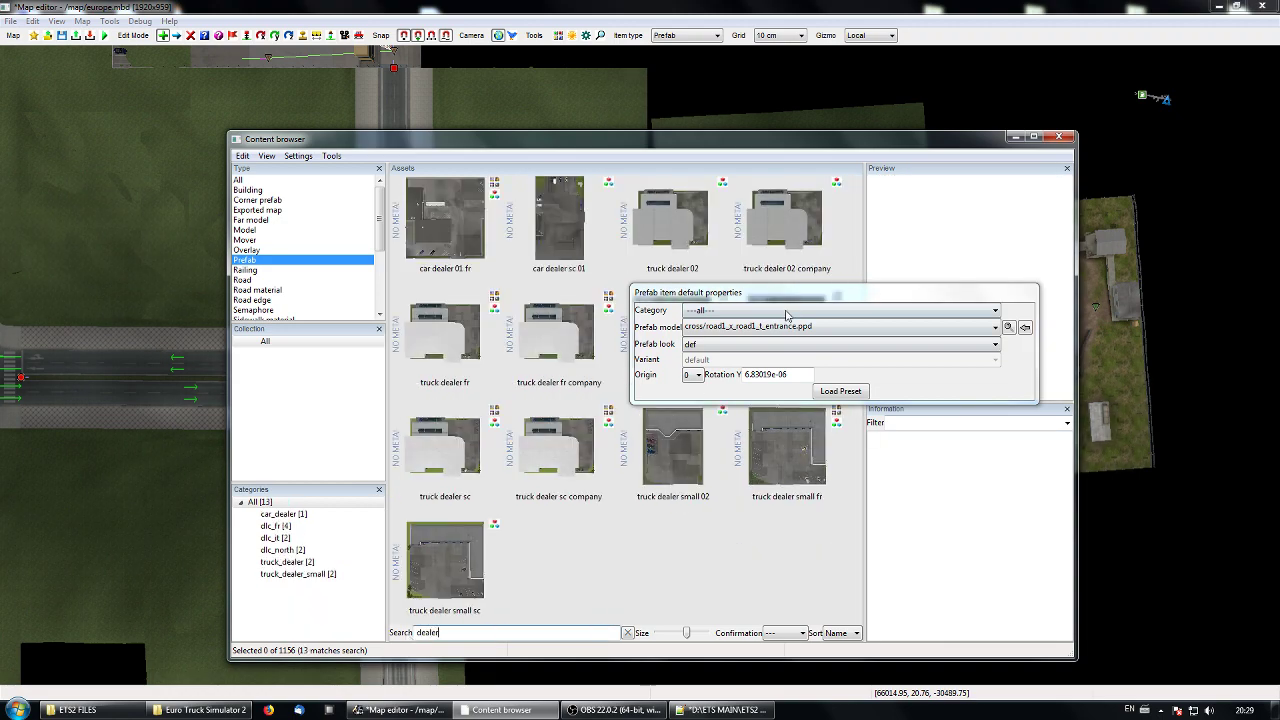
drag(795, 297, 1000, 297)
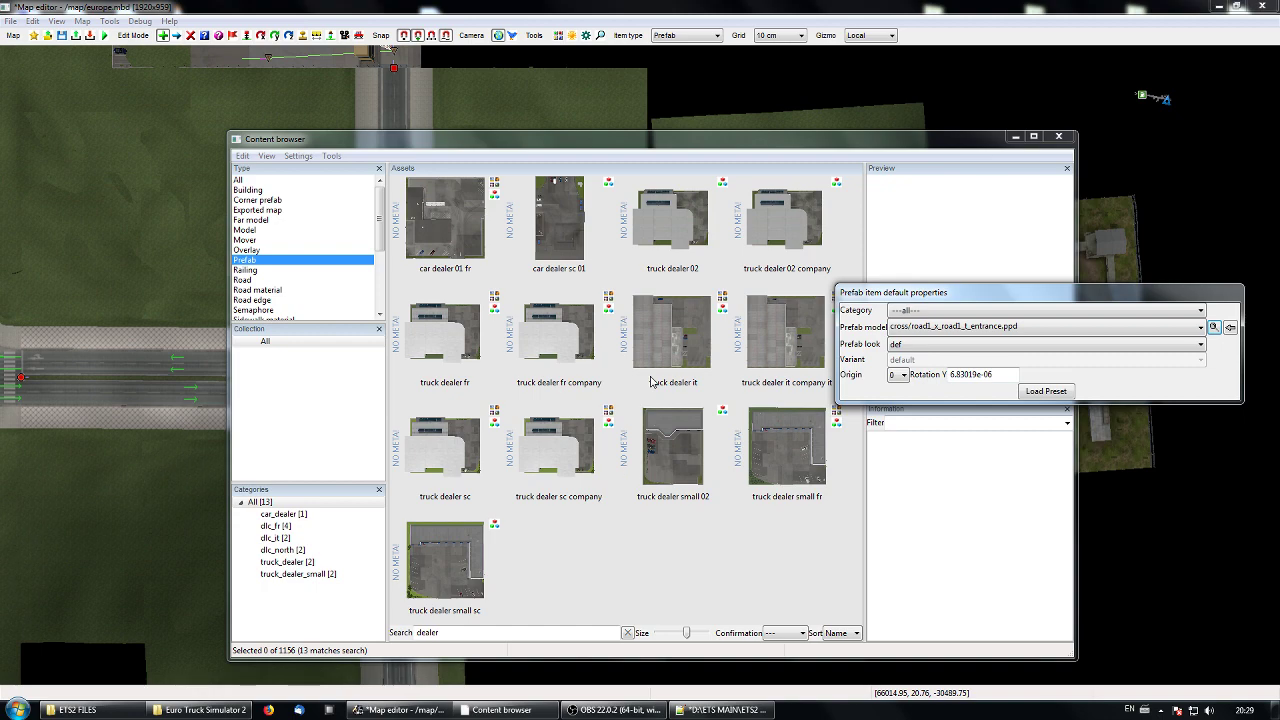
click(673, 352)
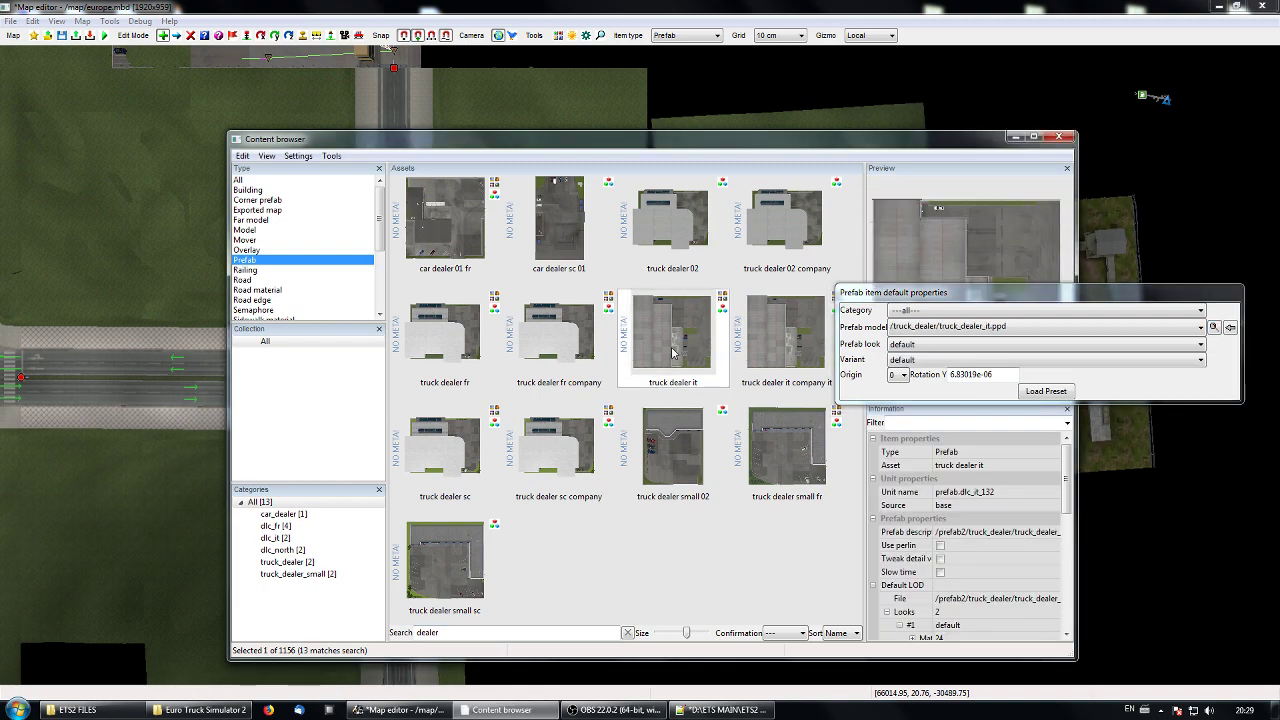
click(1014, 137)
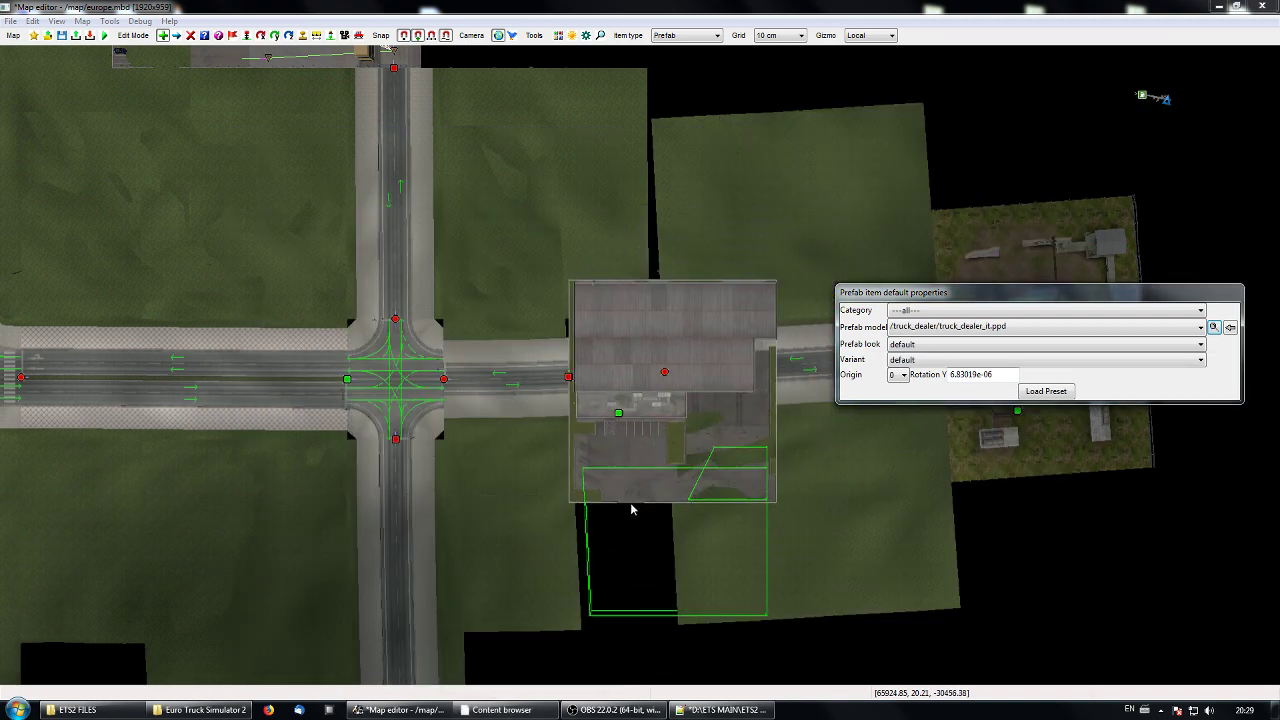
Place the truck dealer south of the T-entrance, rotate it so its entrance faces north, and connect it to the southern branch.
click(621, 532)
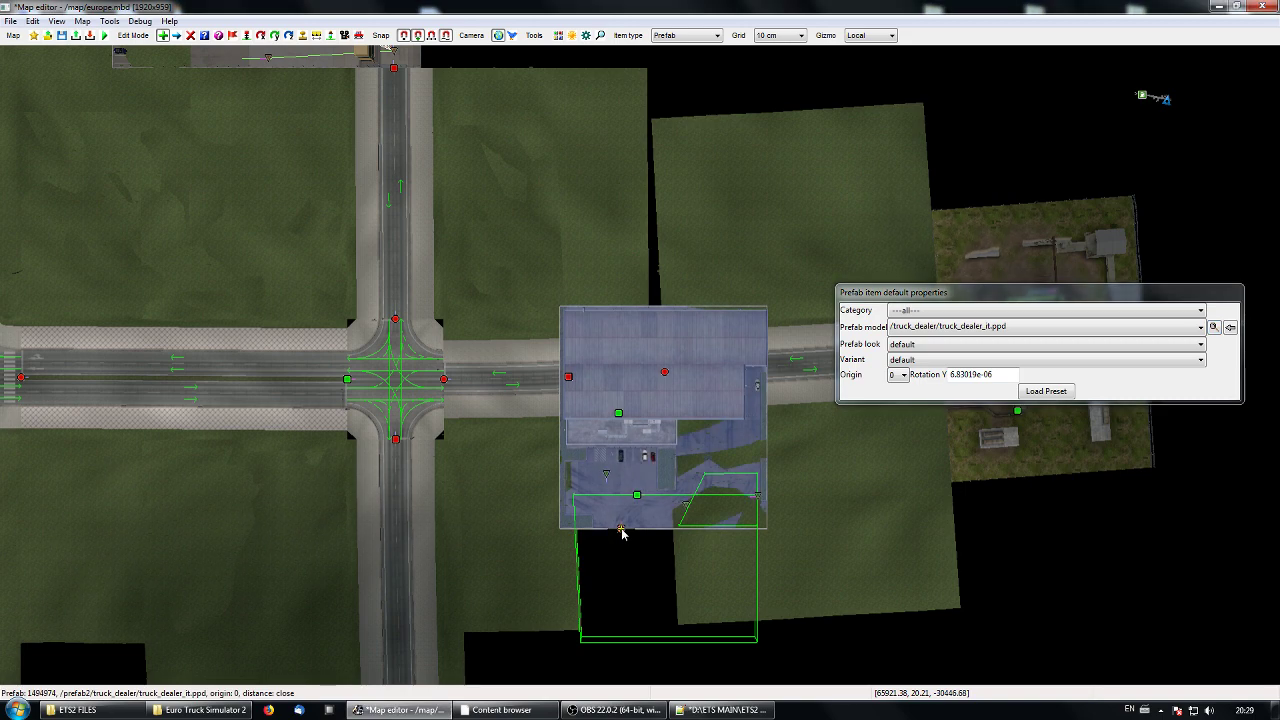
key(r)
drag(621, 530, 737, 543)
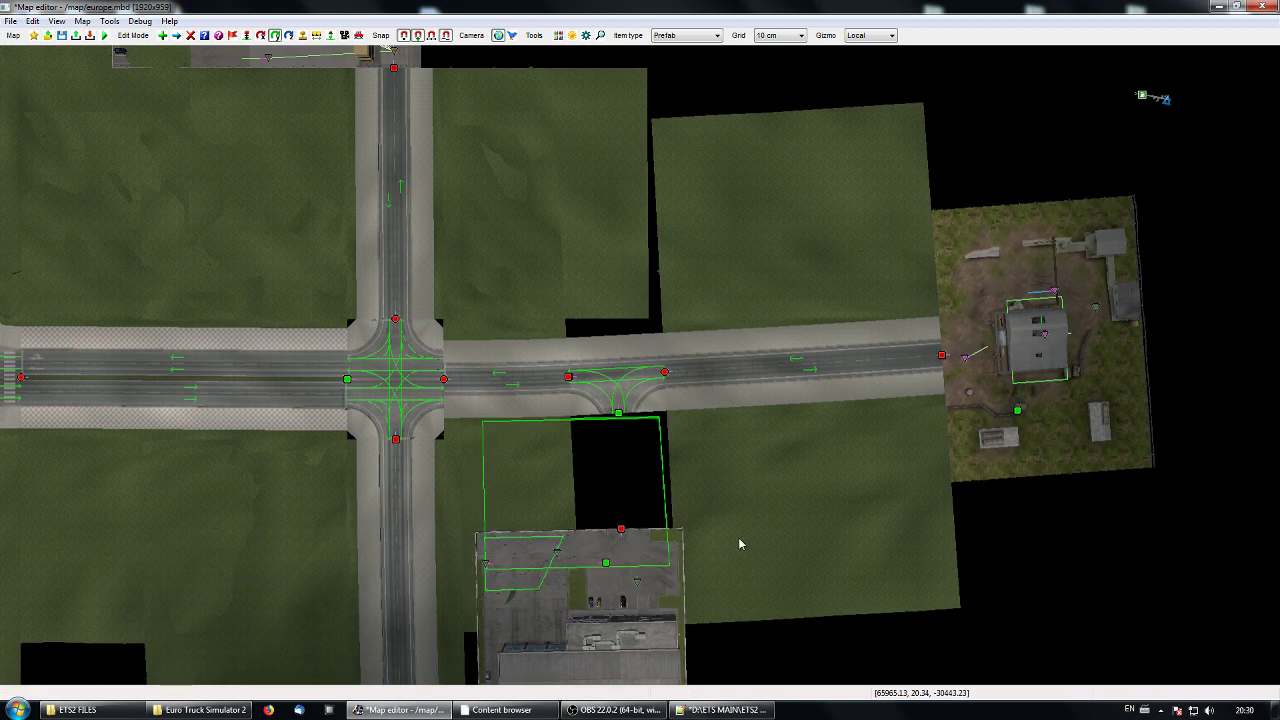
key(m)
drag(622, 531, 620, 416)
right_drag(820, 546, 432, 646)
key(p)
key(w)
key(p)
Bend the main road's open western end toward the north-west, just beyond the T-junction with the tree-lined side road.
right_drag(671, 397, 301, 440)
right_drag(409, 294, 683, 400)
right_drag(601, 416, 840, 314)
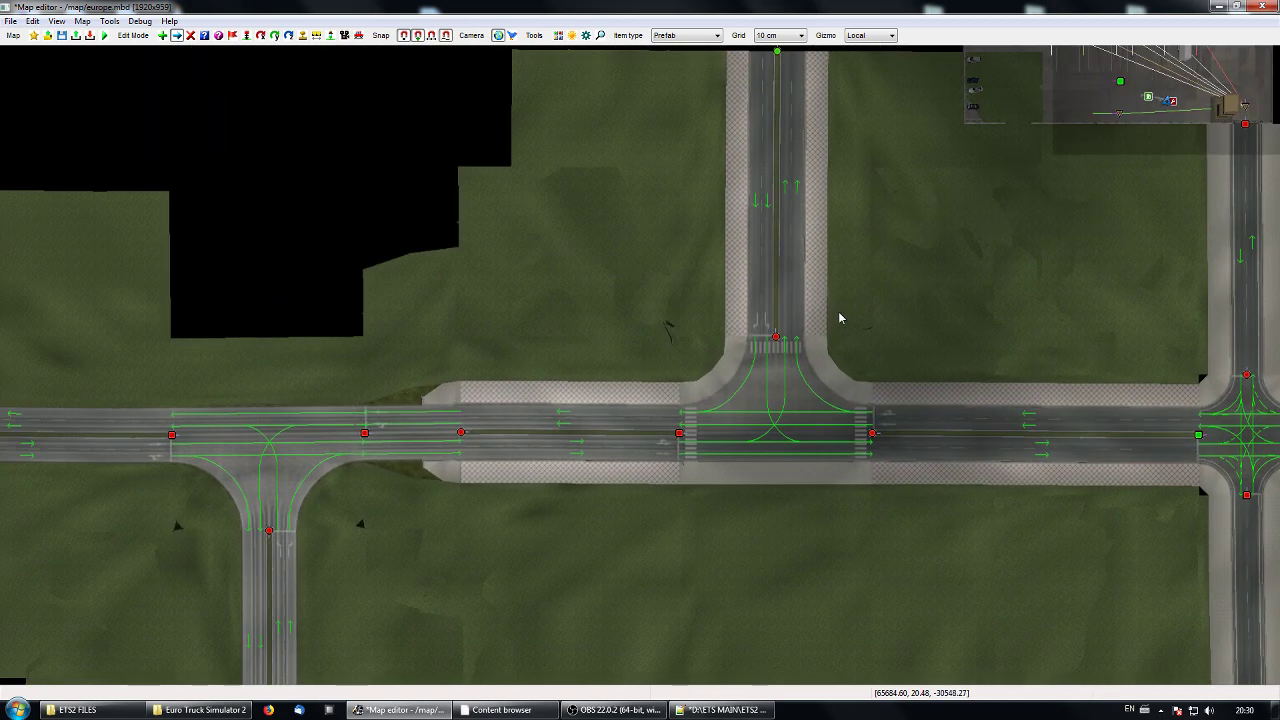
scroll(834, 314, down, 2)
scroll(560, 330, down, 2)
right_drag(575, 347, 870, 339)
right_drag(520, 331, 970, 338)
right_drag(419, 352, 880, 370)
right_drag(455, 393, 925, 390)
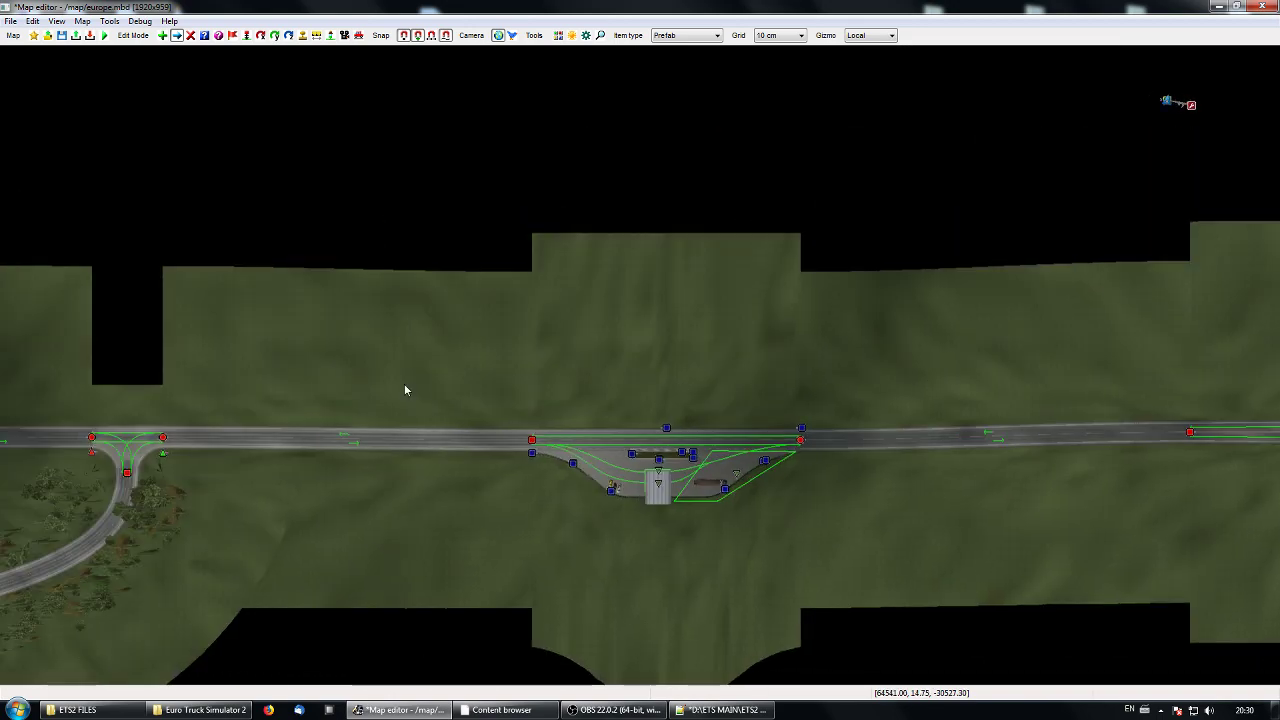
right_drag(409, 391, 971, 394)
right_drag(571, 394, 629, 388)
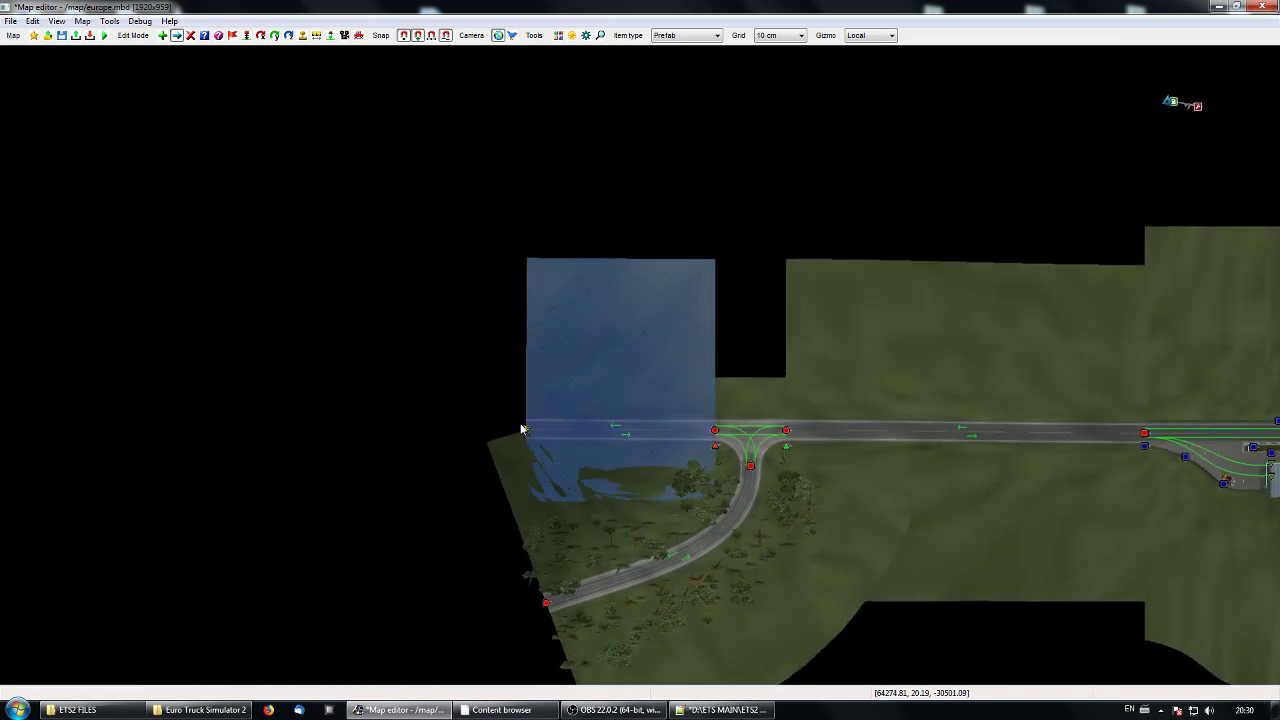
drag(521, 429, 553, 296)
drag(560, 345, 437, 317)
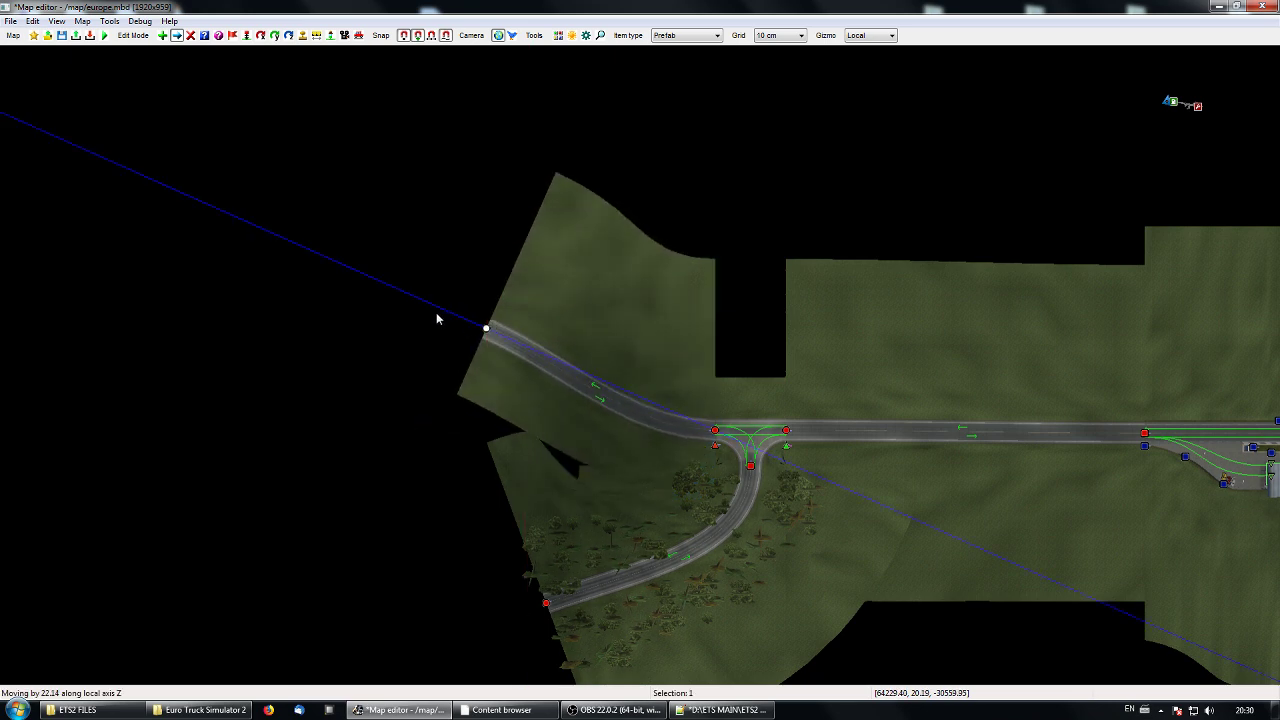
right_drag(580, 314, 606, 357)
click(607, 358)
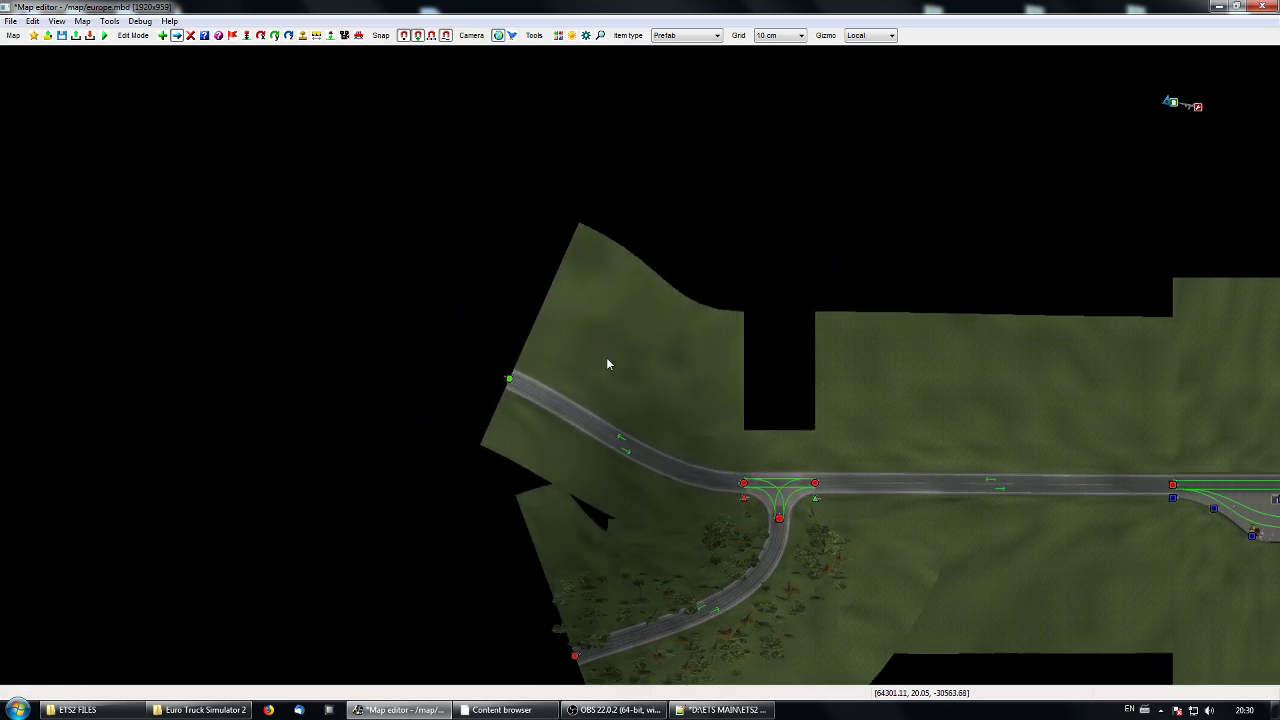
Search the prefab library for food and choose seafood company sc as the prefab to place.
key(y)
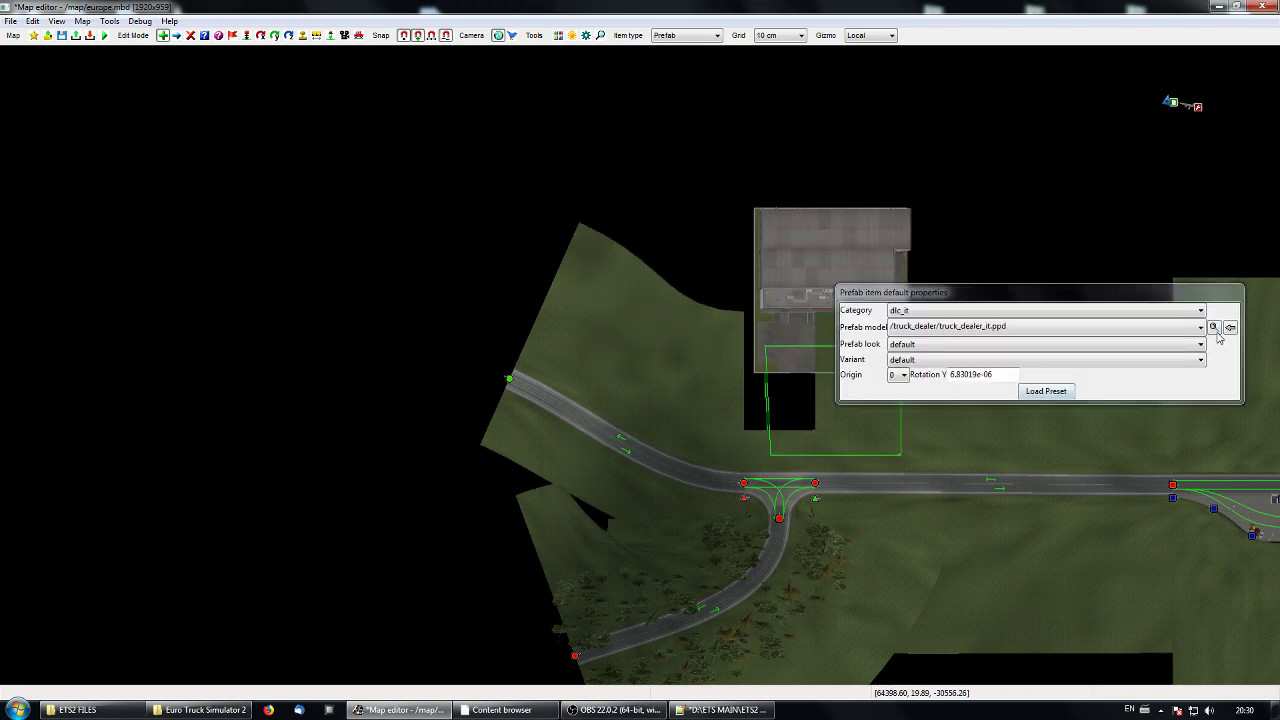
click(1213, 328)
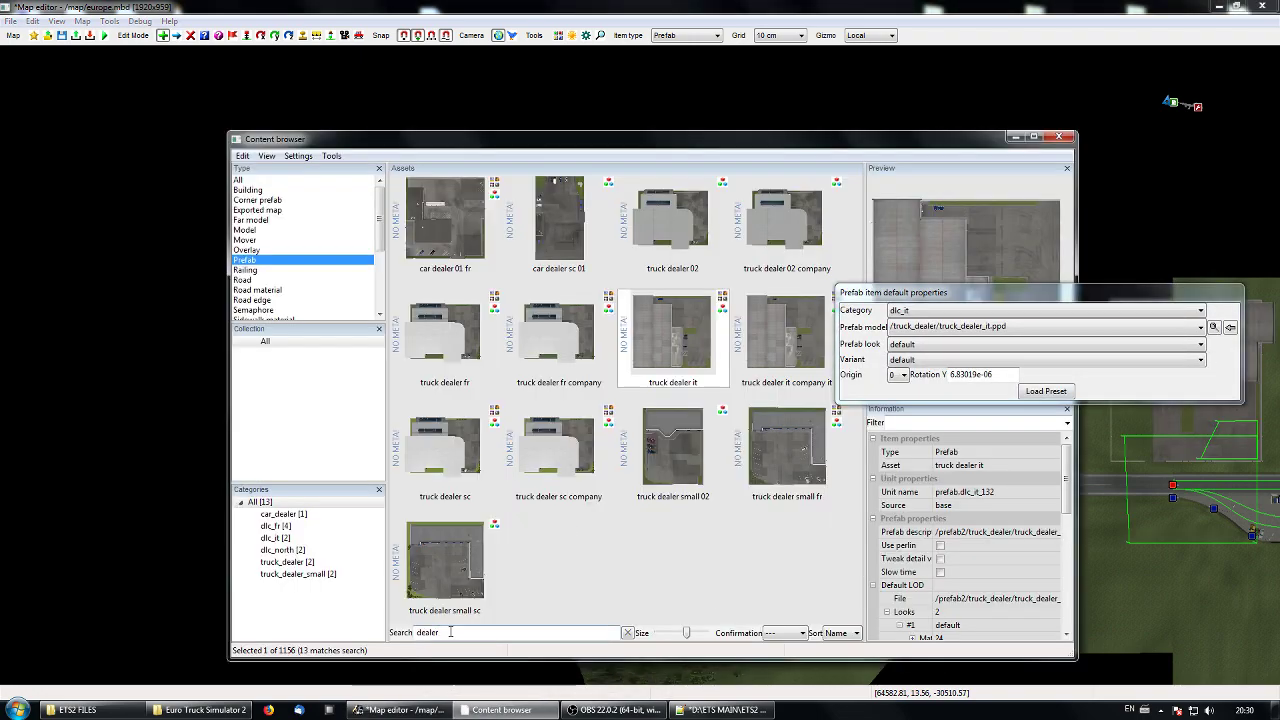
drag(450, 632, 398, 637)
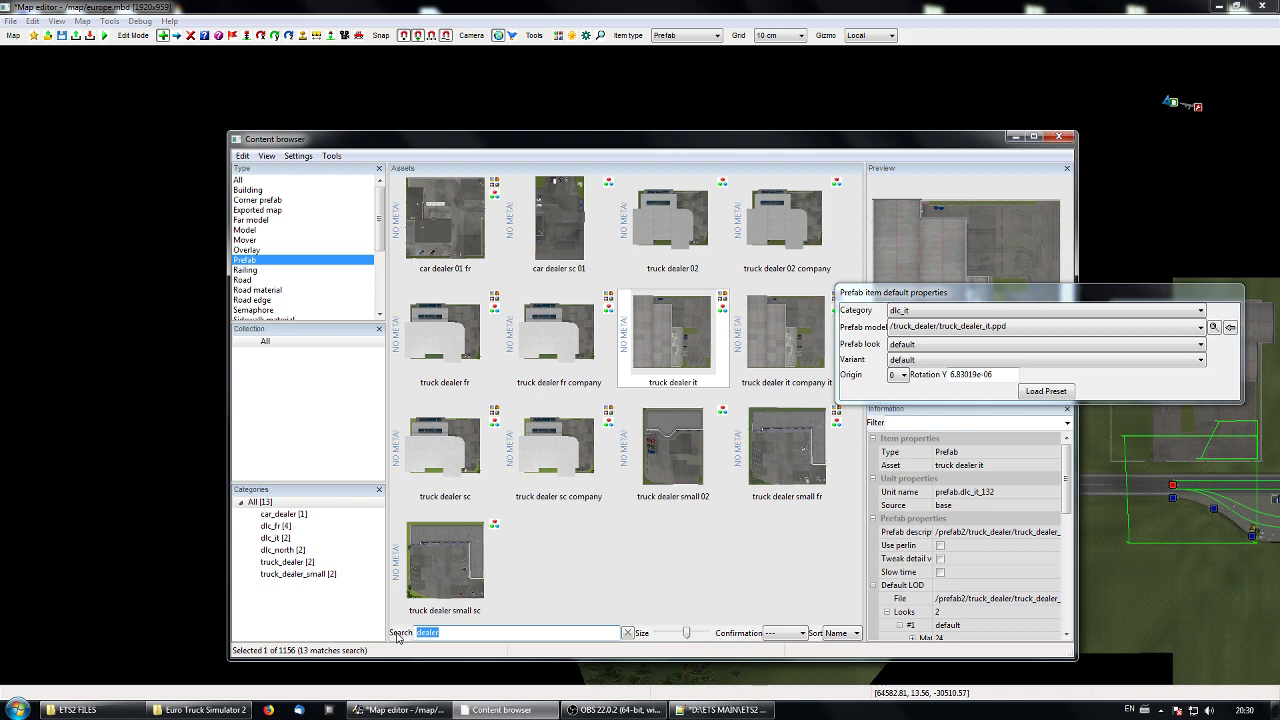
text(food)
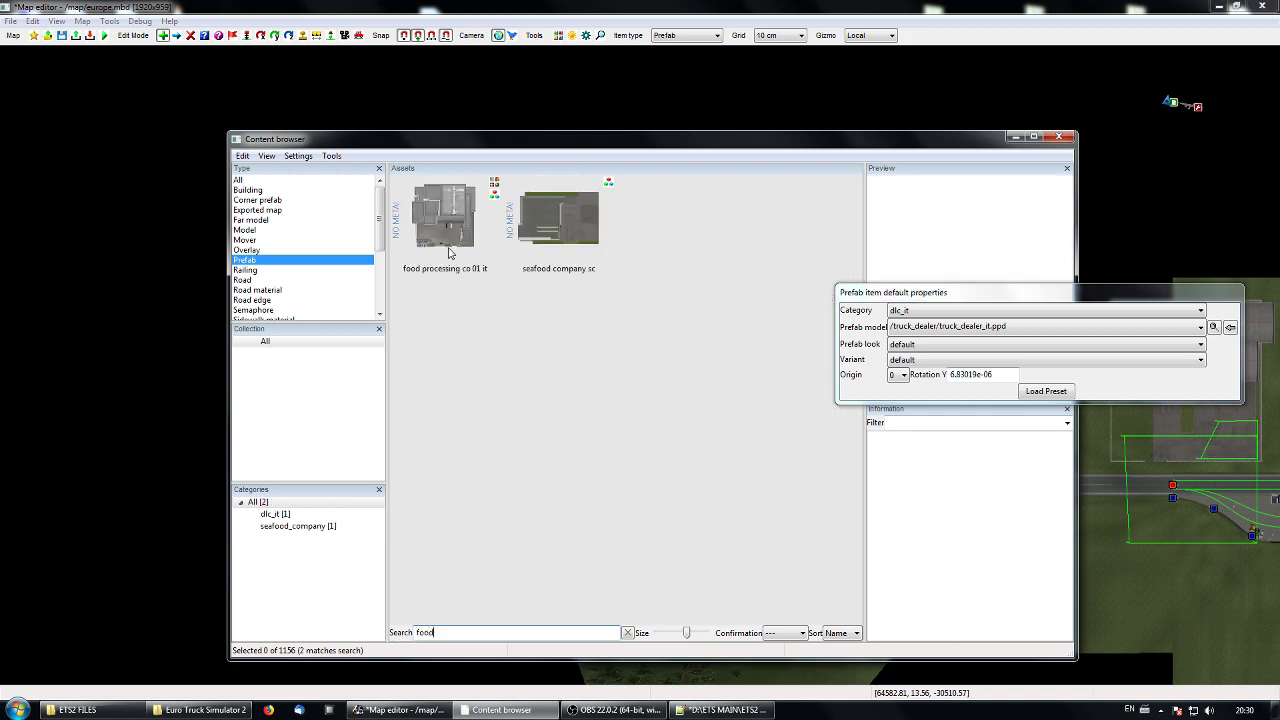
click(559, 216)
click(1016, 137)
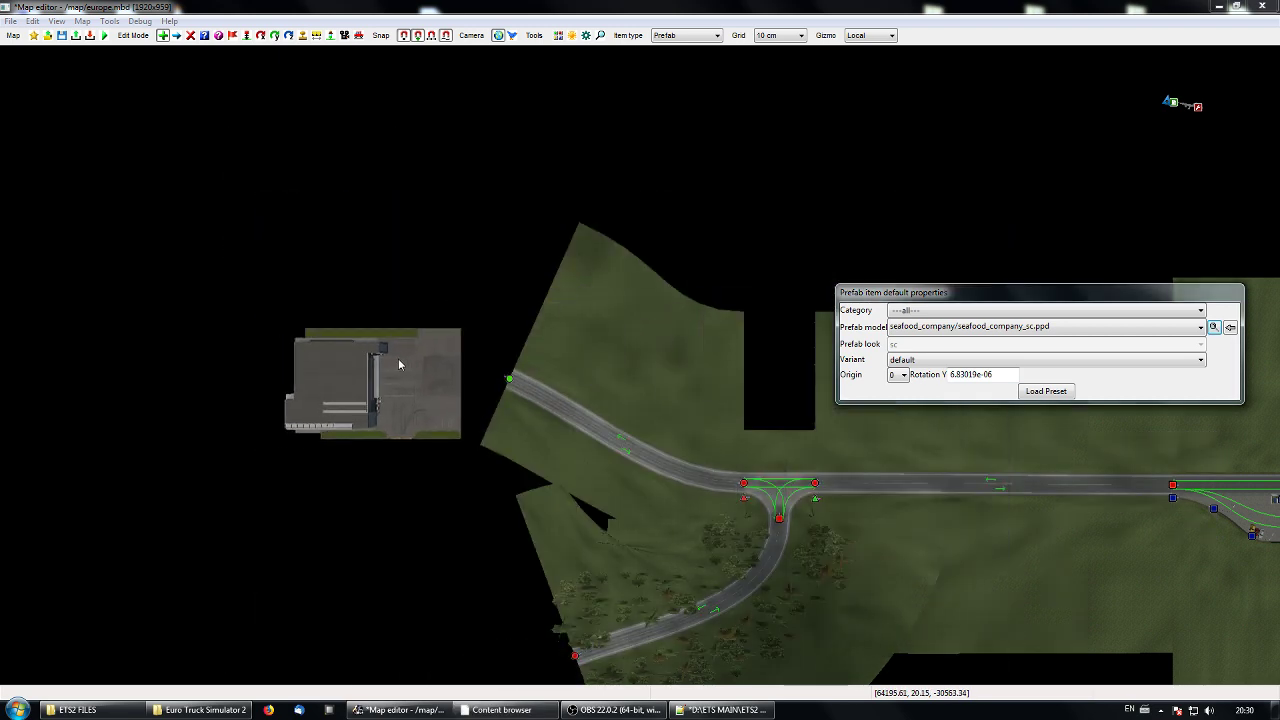
Place the seafood company with origin 1, rotate its entrance to face south-east, and connect it to the main road's open north-western end.
click(898, 376)
click(900, 397)
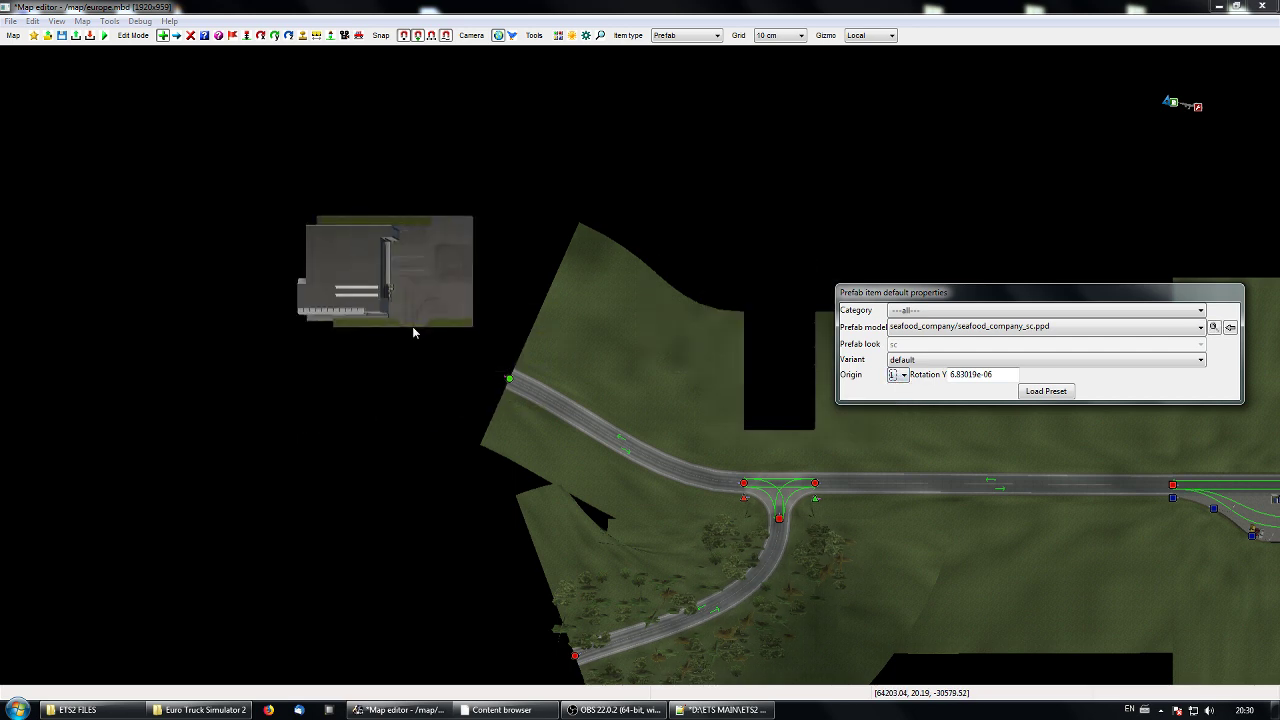
click(426, 334)
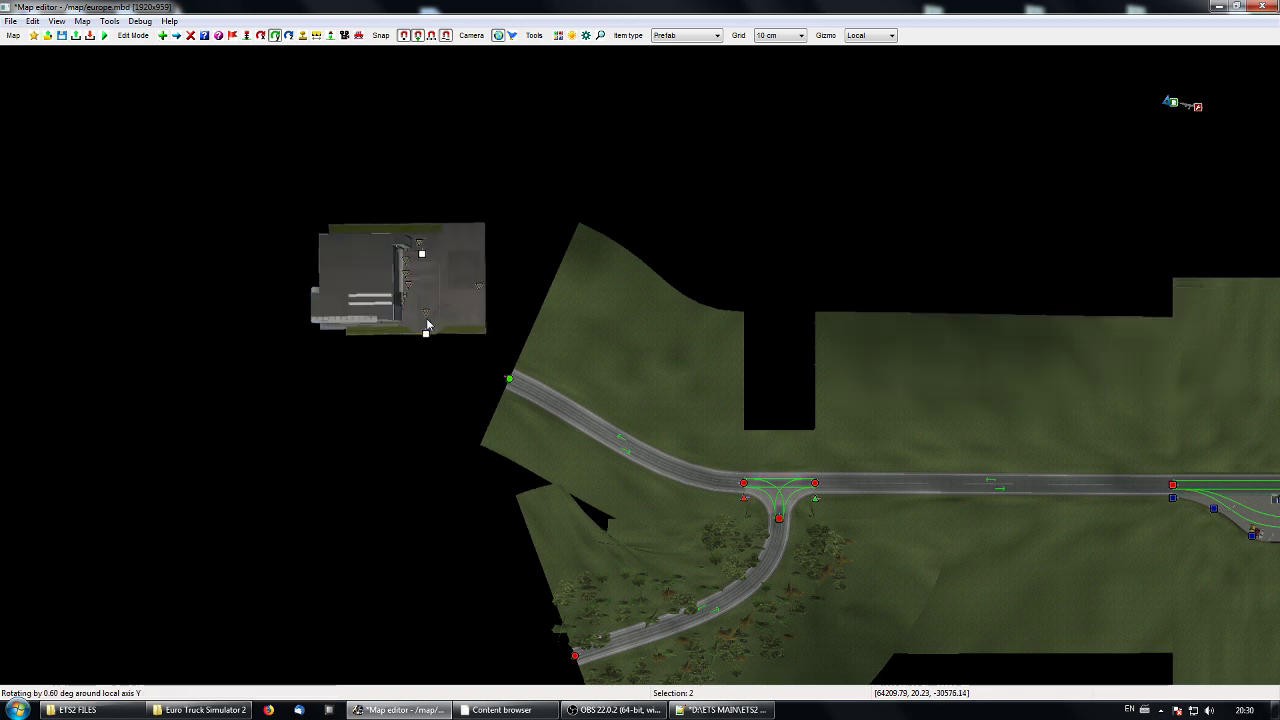
drag(426, 334, 491, 296)
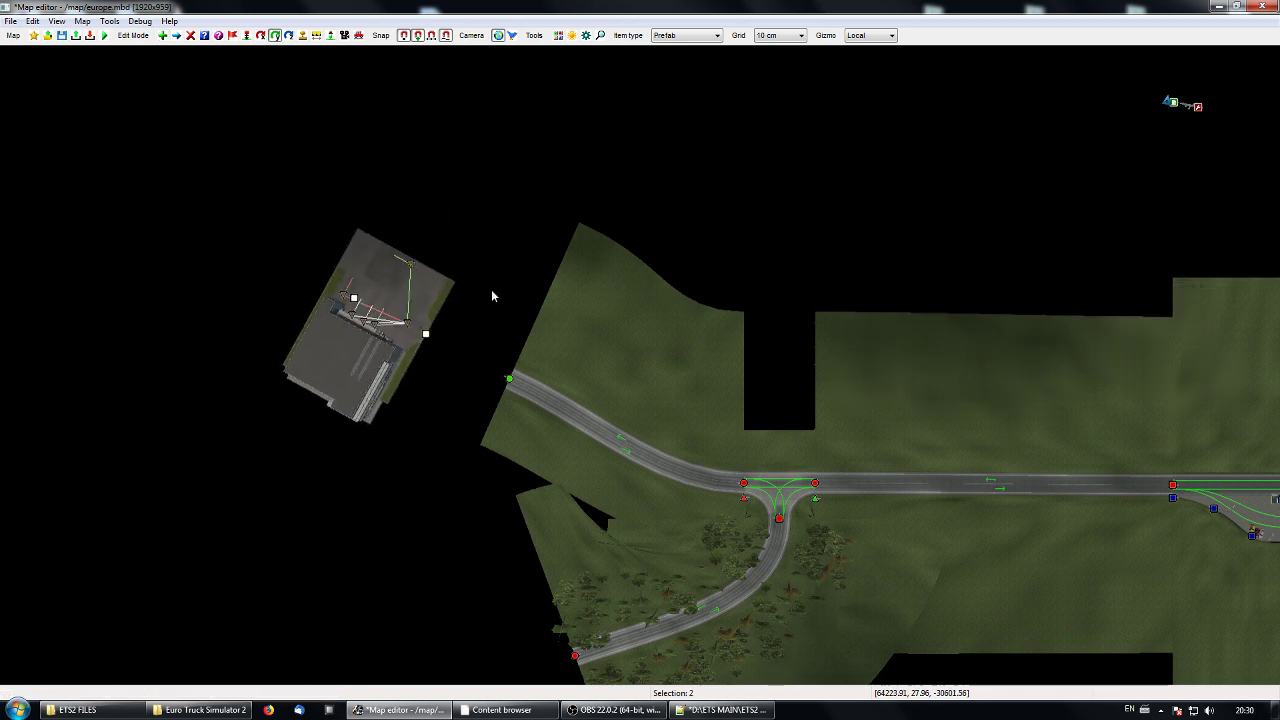
click(559, 377)
key(m)
click(433, 337)
drag(433, 341, 516, 390)
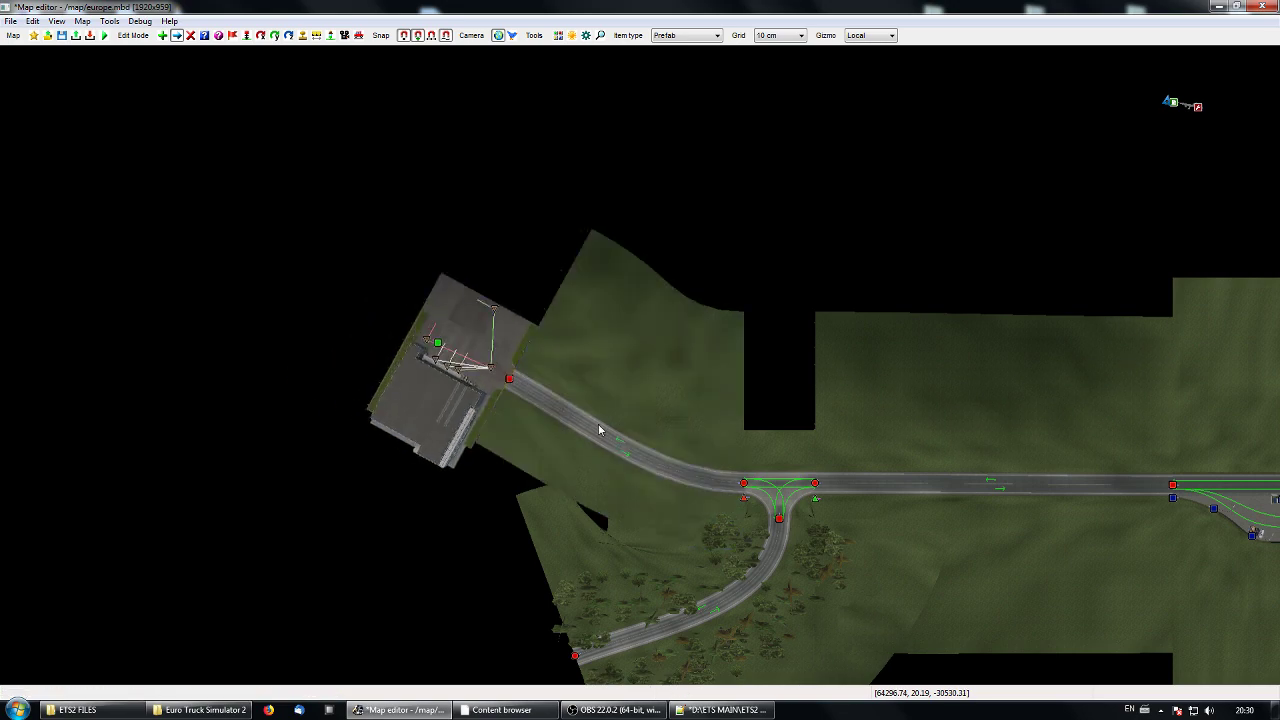
Reduce the right-side terrain size of the short road east of the crossroads so its grass clears the adjoining company yard.
right_drag(605, 411, 469, 431)
right_drag(735, 462, 456, 422)
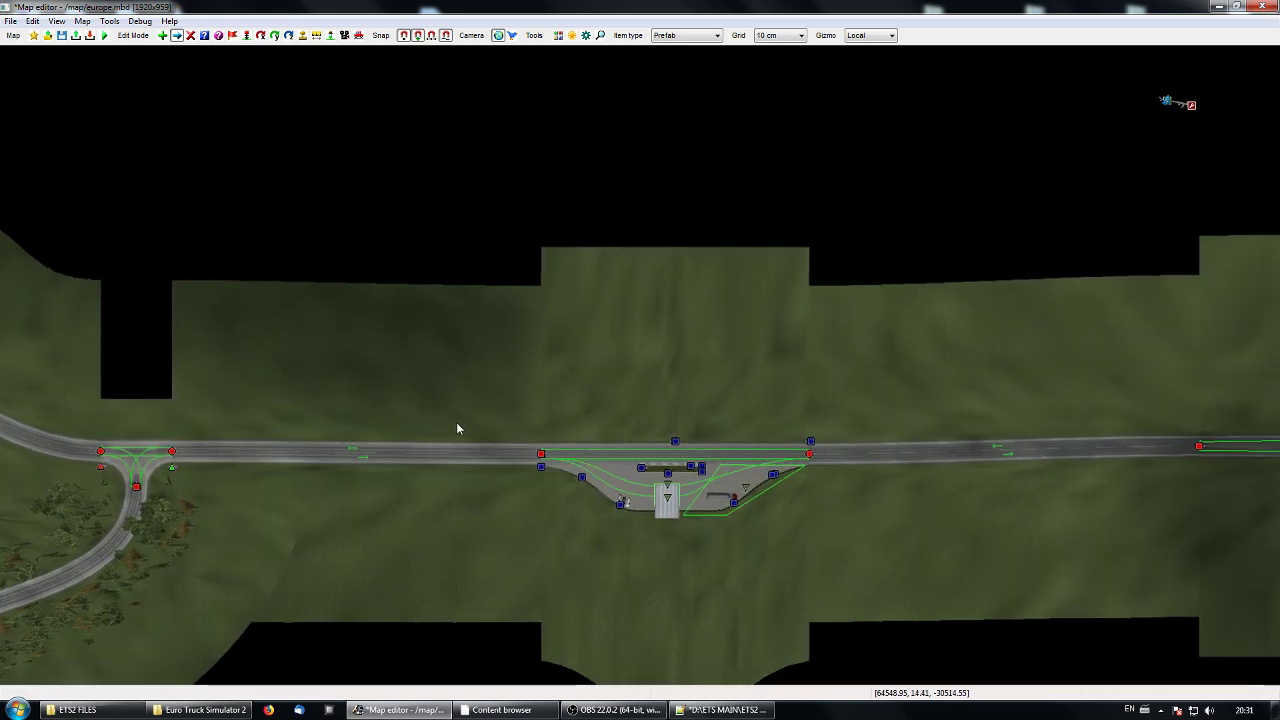
right_drag(900, 498, 533, 485)
right_drag(948, 534, 255, 548)
right_drag(1060, 540, 523, 534)
right_drag(742, 314, 667, 477)
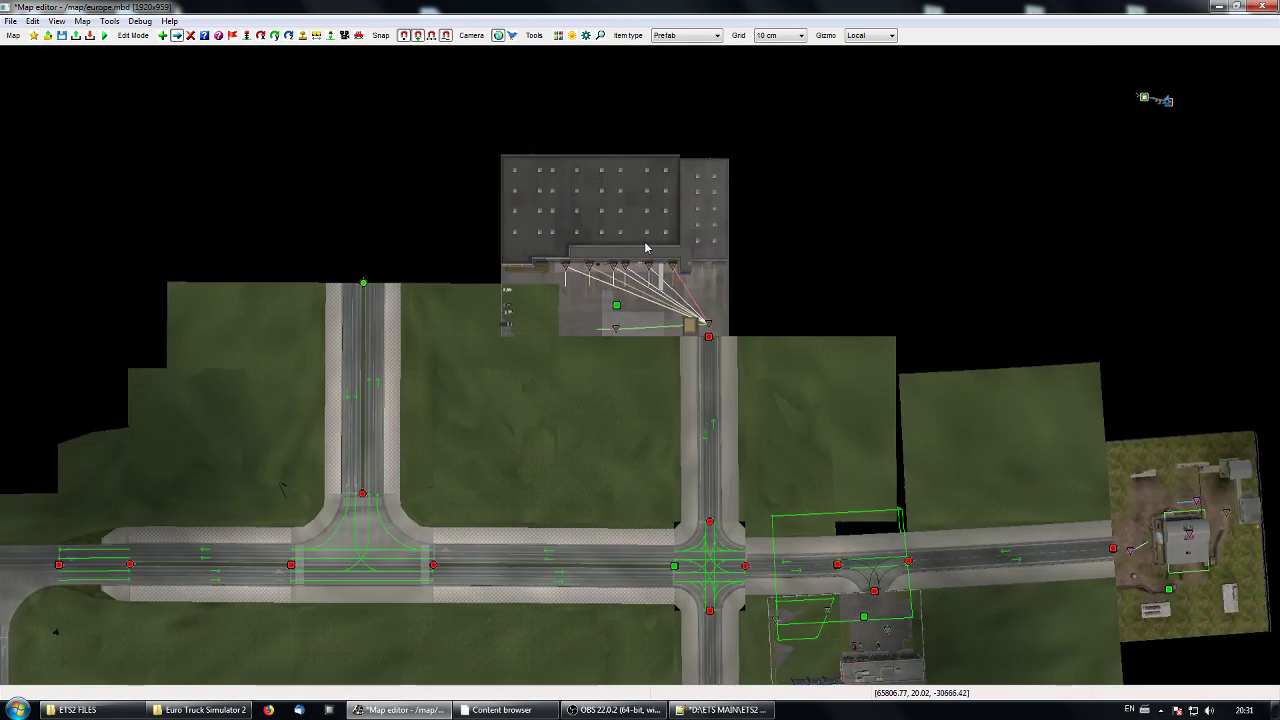
right_drag(600, 380, 473, 304)
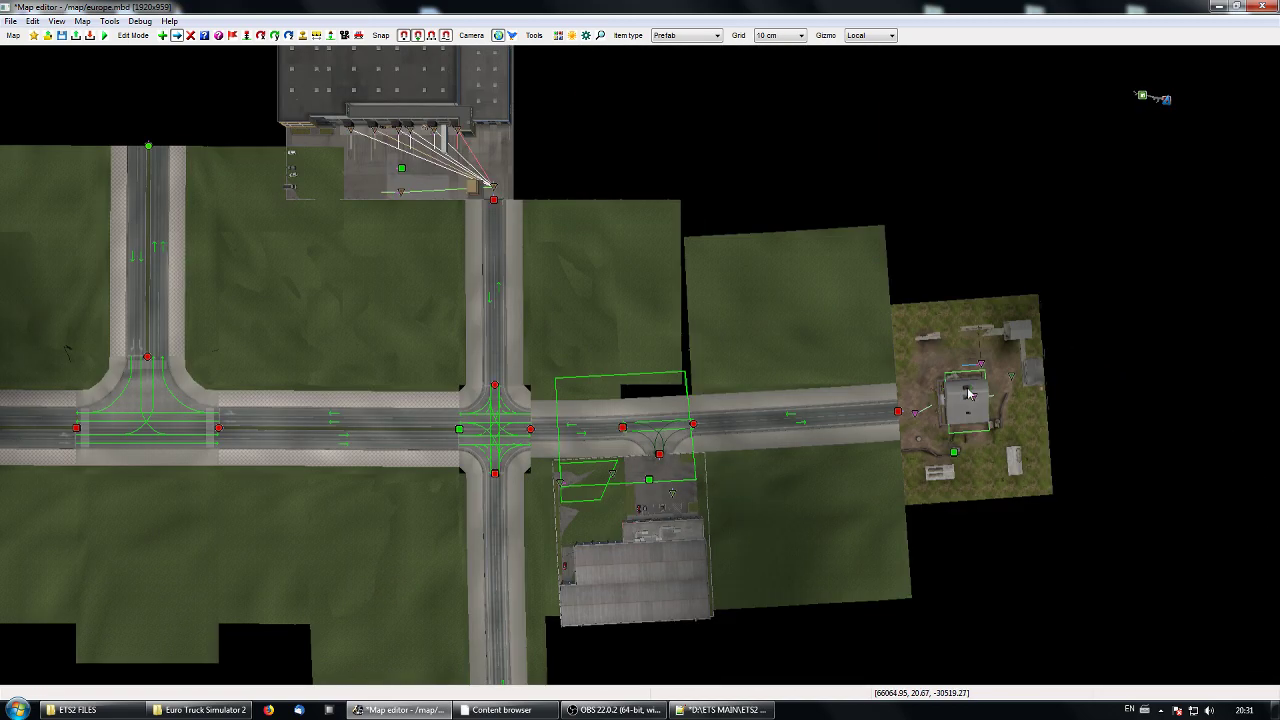
right_drag(736, 344, 897, 388)
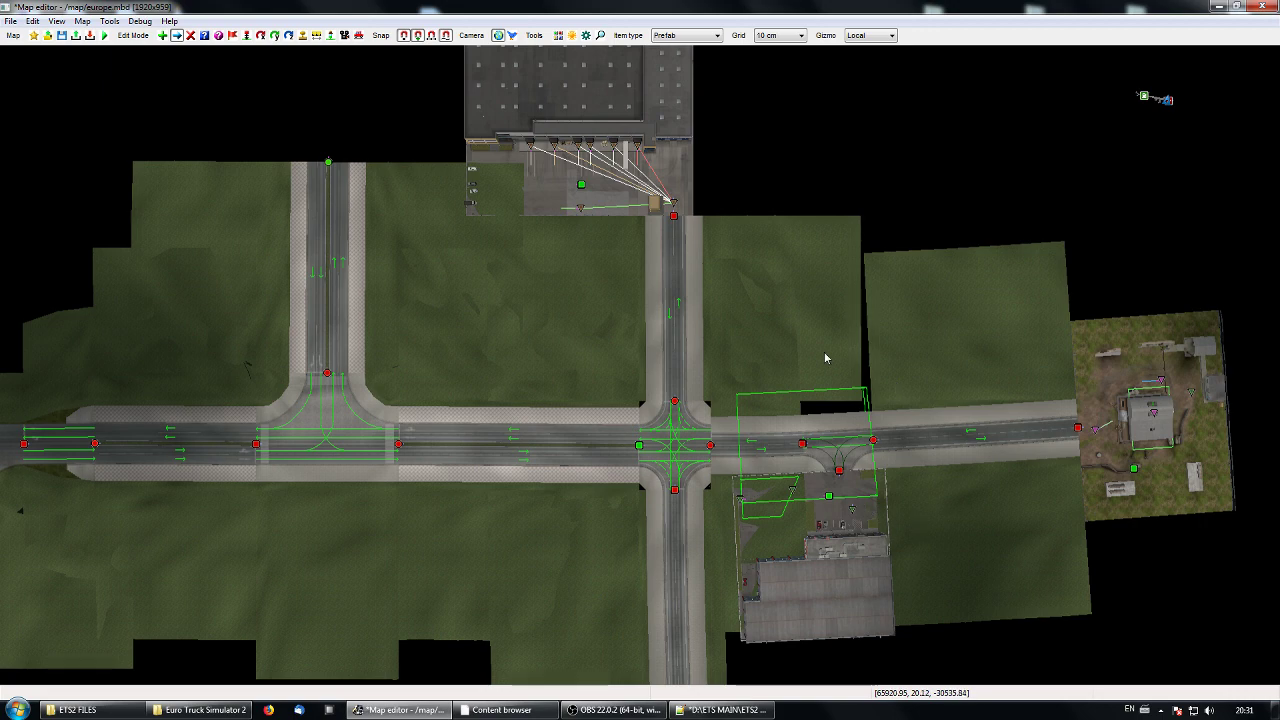
right_drag(687, 488, 669, 451)
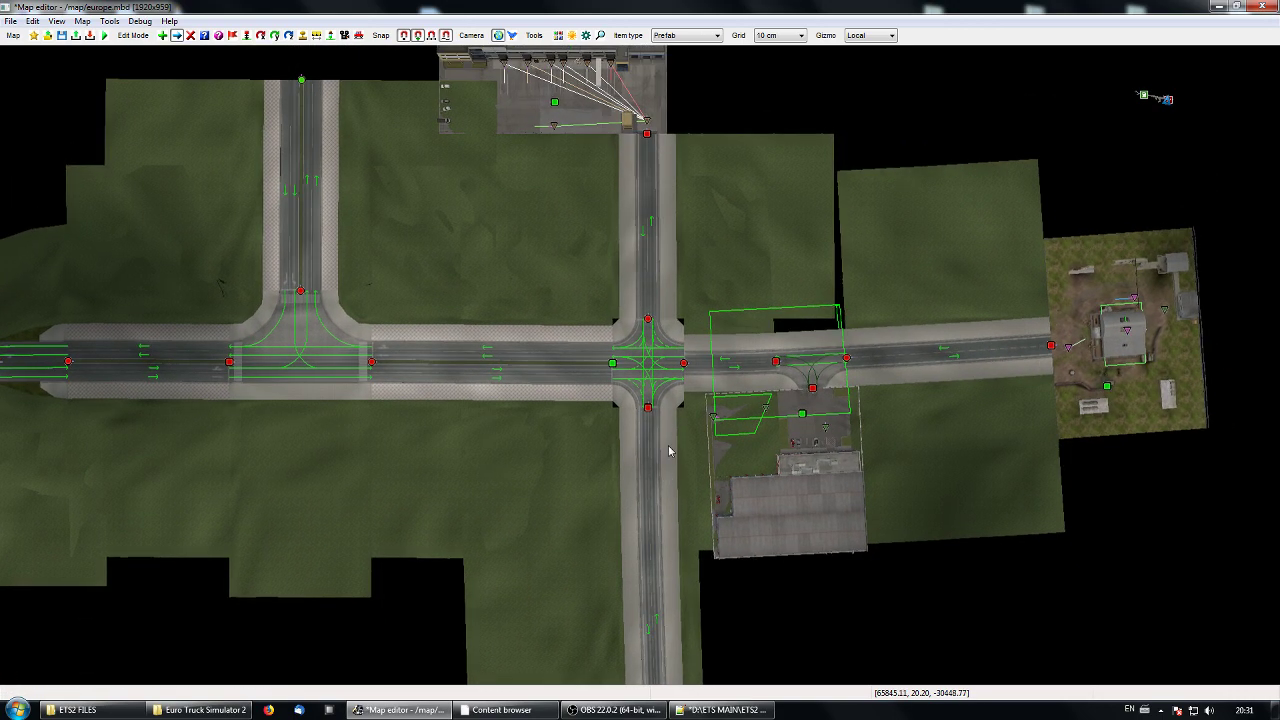
key(e)
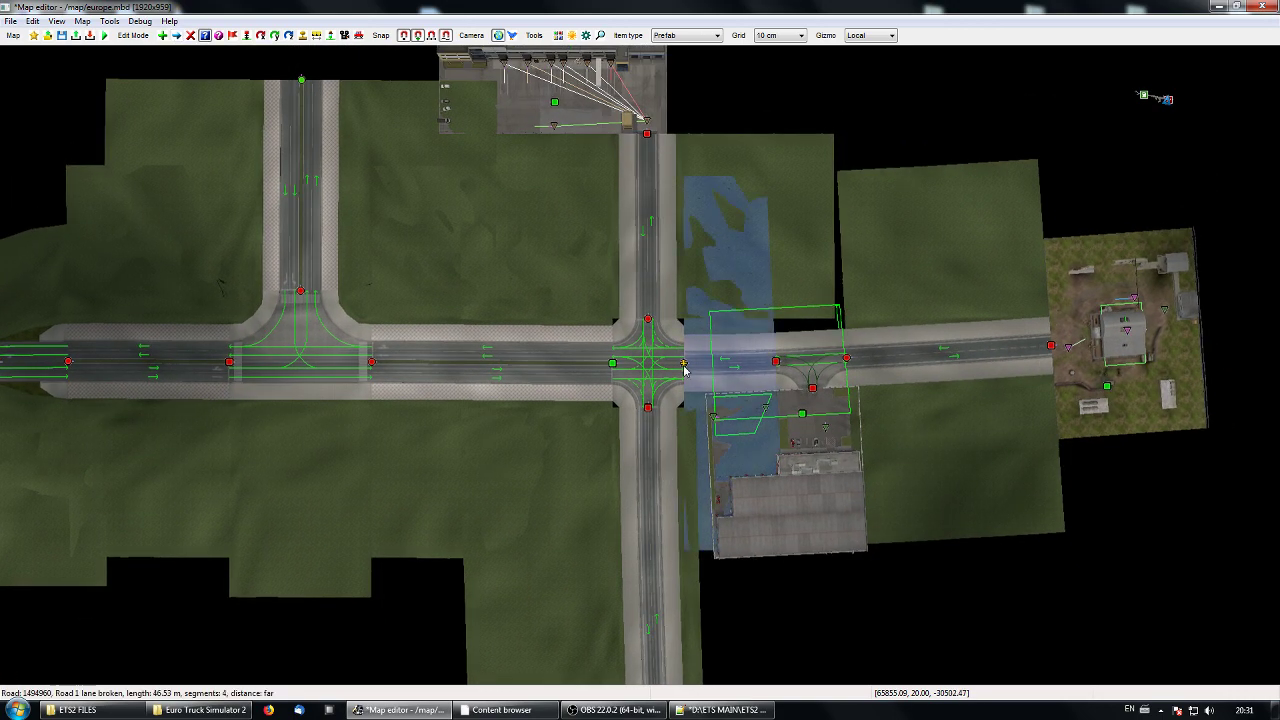
click(684, 366)
drag(1143, 291, 724, 300)
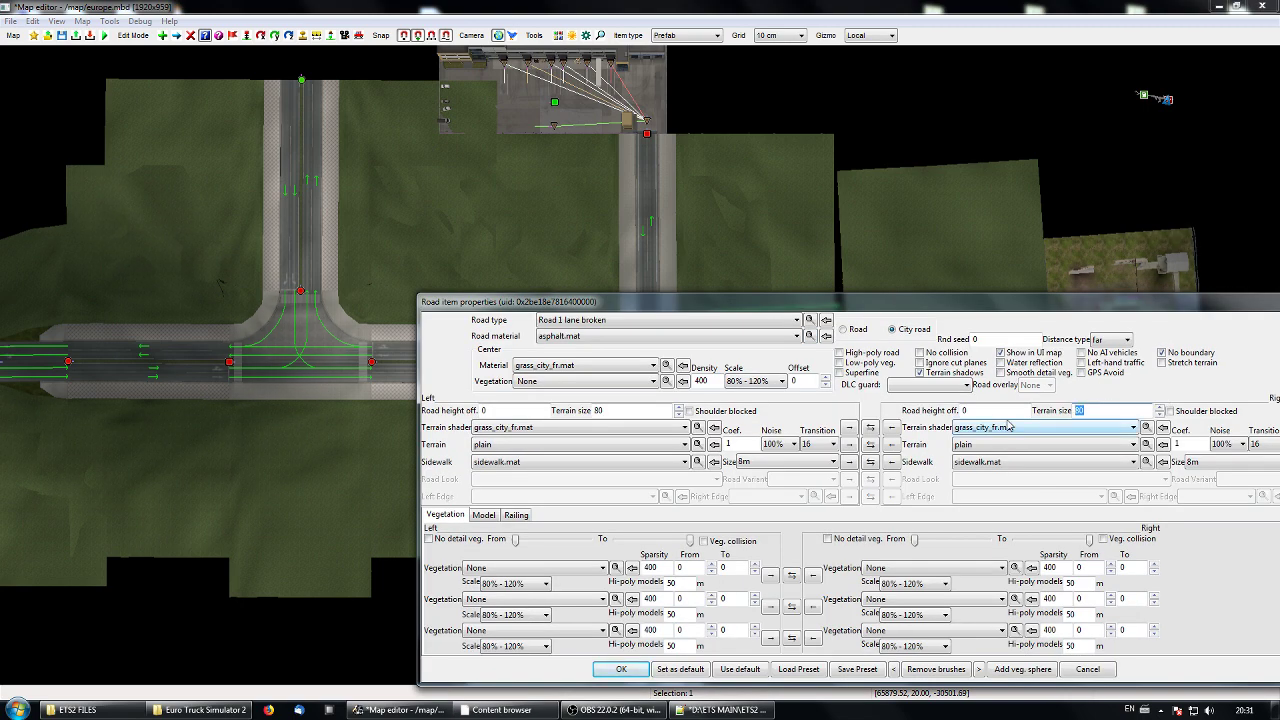
click(621, 669)
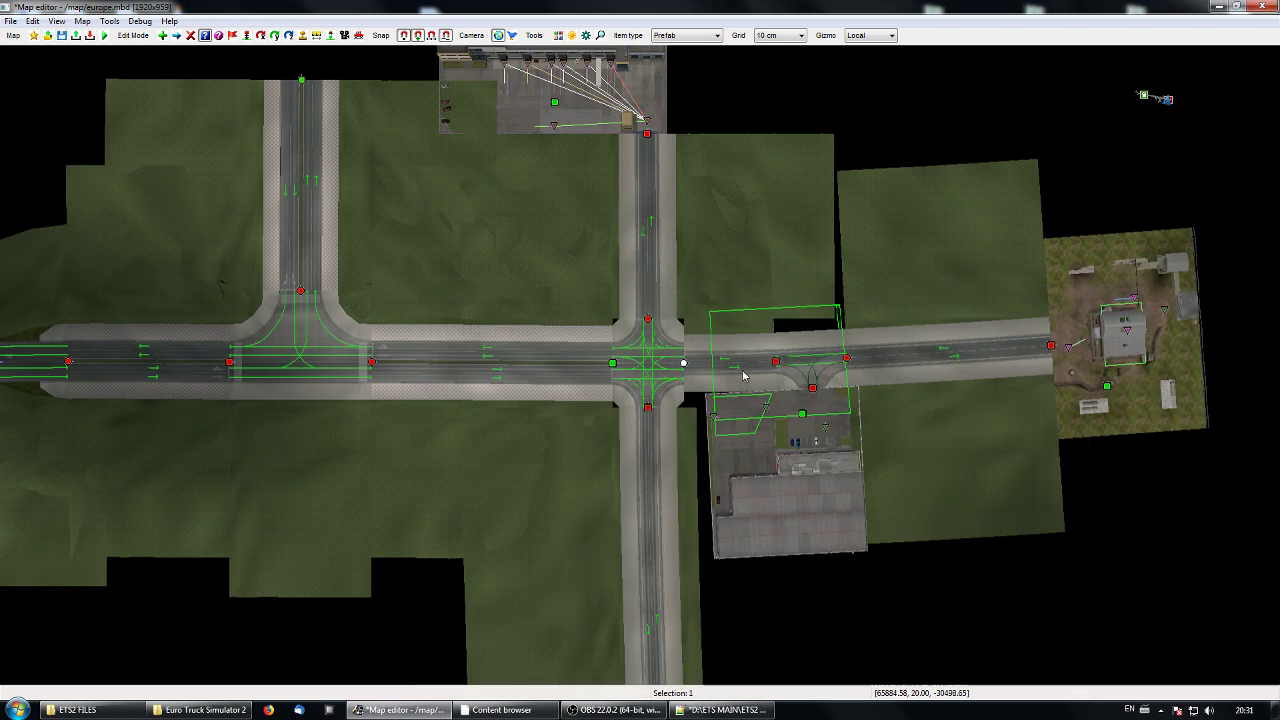
Inspect the main road around the eastern crossroads in perspective view and return to the top-down map view.
middle_drag(700, 289, 808, 386)
middle_drag(820, 431, 767, 470)
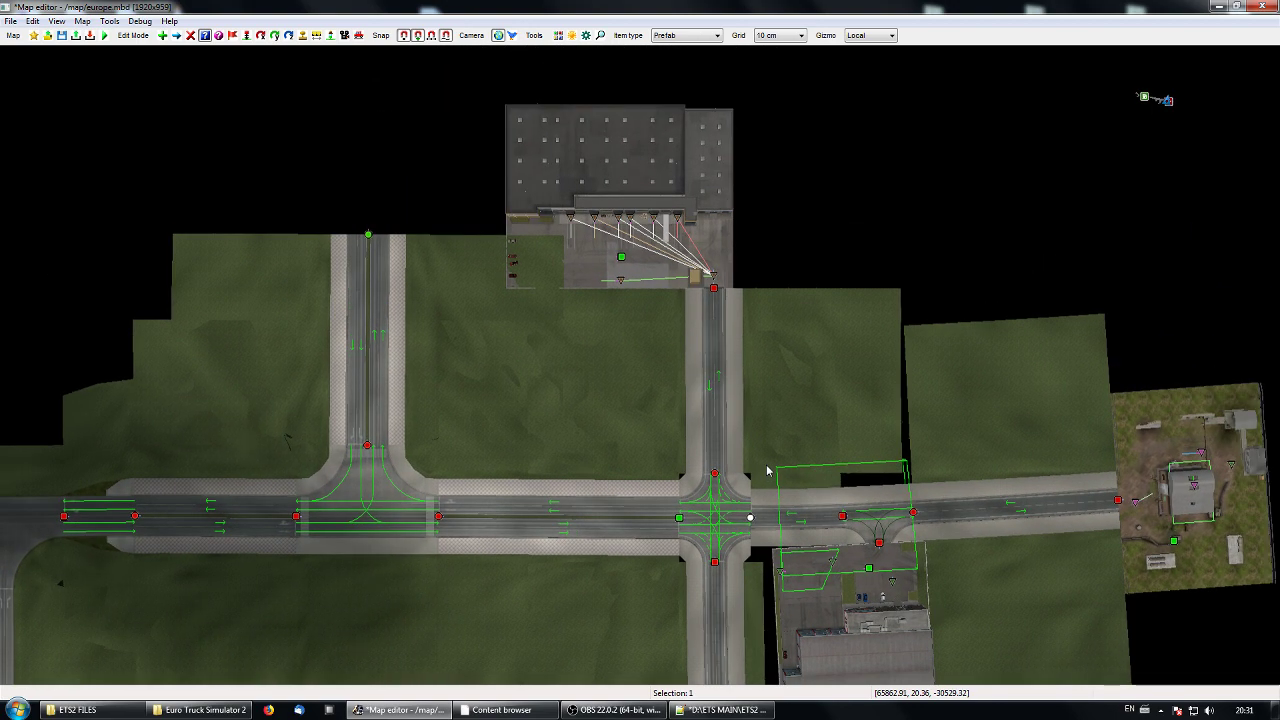
key(p)
right_drag(767, 470, 735, 418)
scroll(745, 380, up, 2)
key(Up)
key(Up)
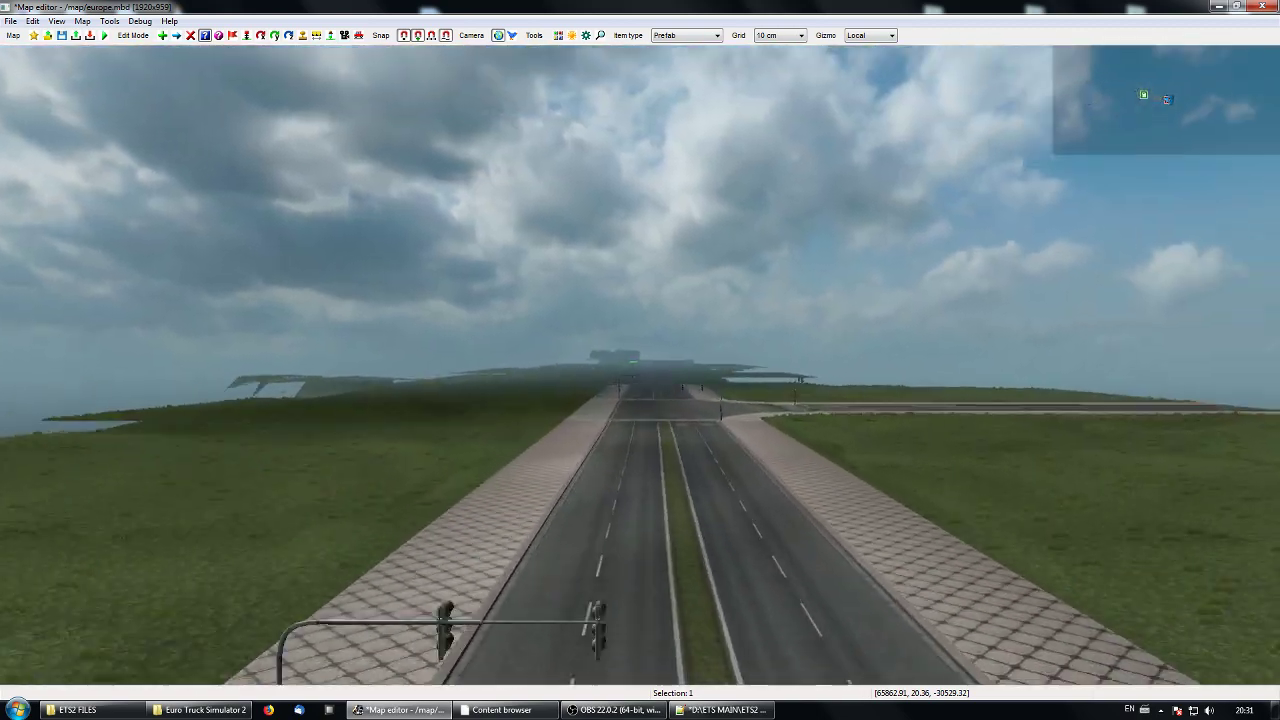
key(p)
scroll(706, 428, down, 3)
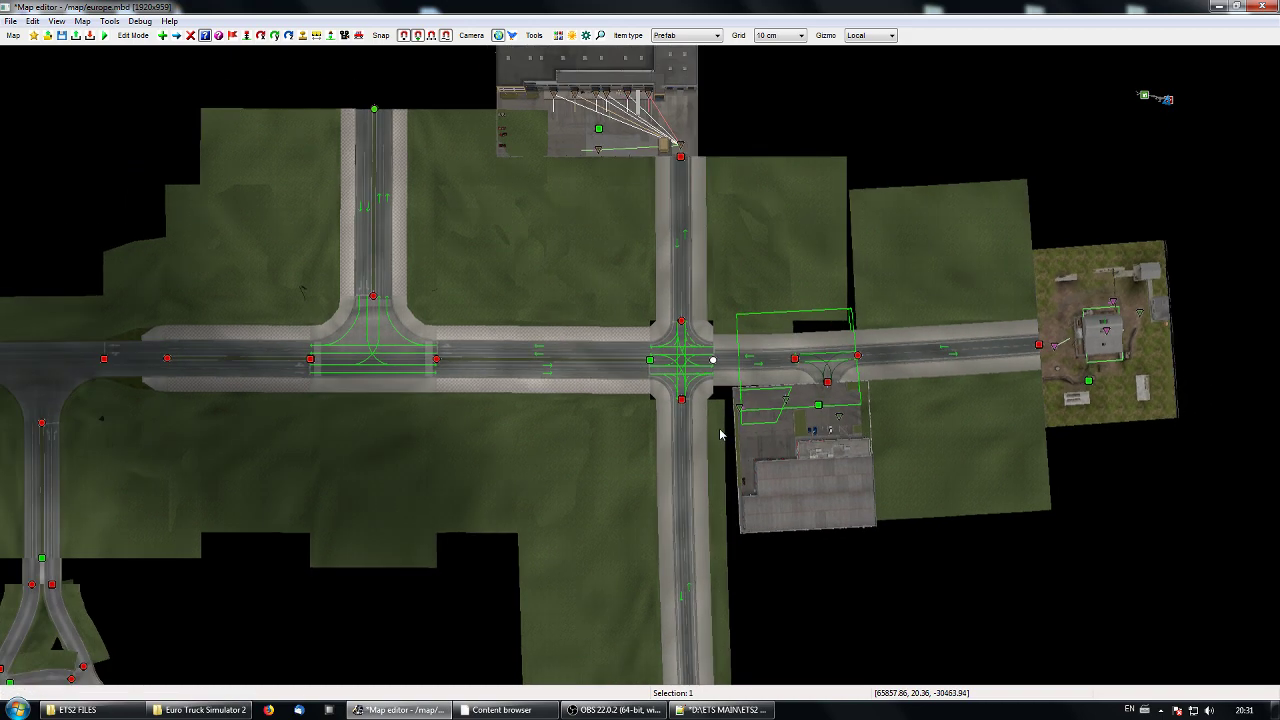
Review the whole road network from the eastern crossroads to the seafood company in the west and back.
scroll(720, 435, down, 3)
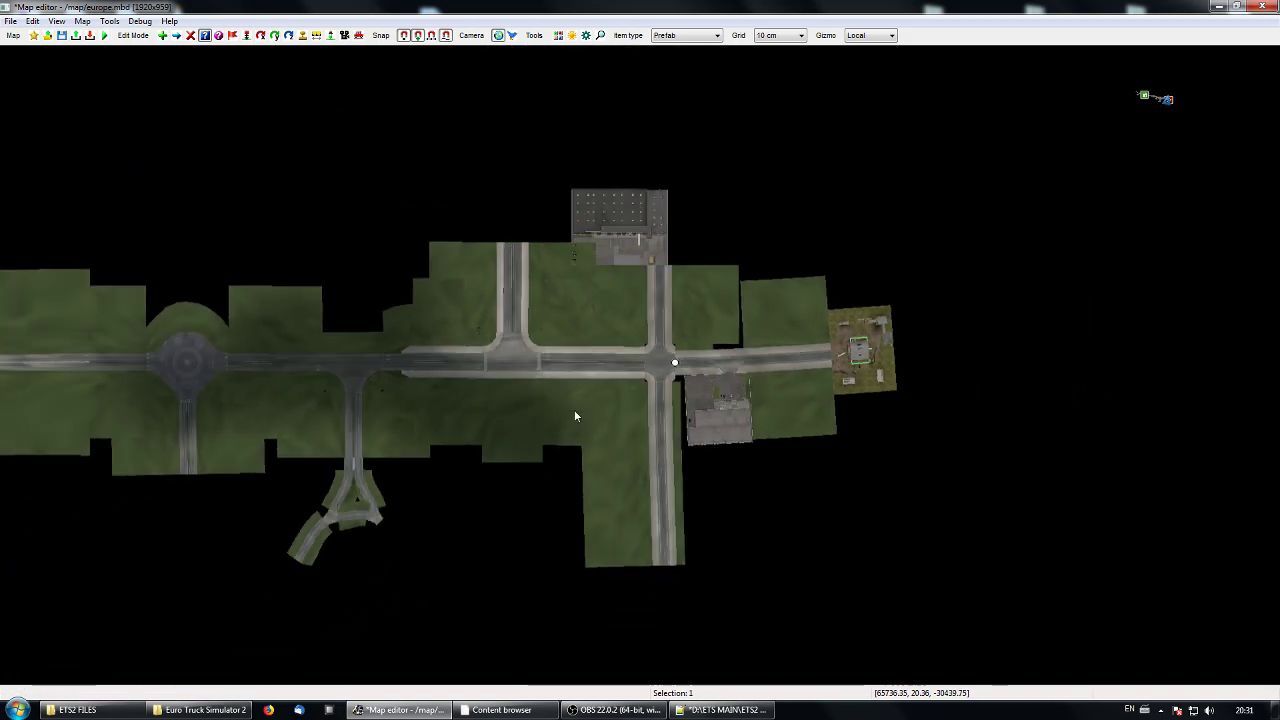
right_drag(574, 412, 740, 438)
right_drag(640, 452, 748, 455)
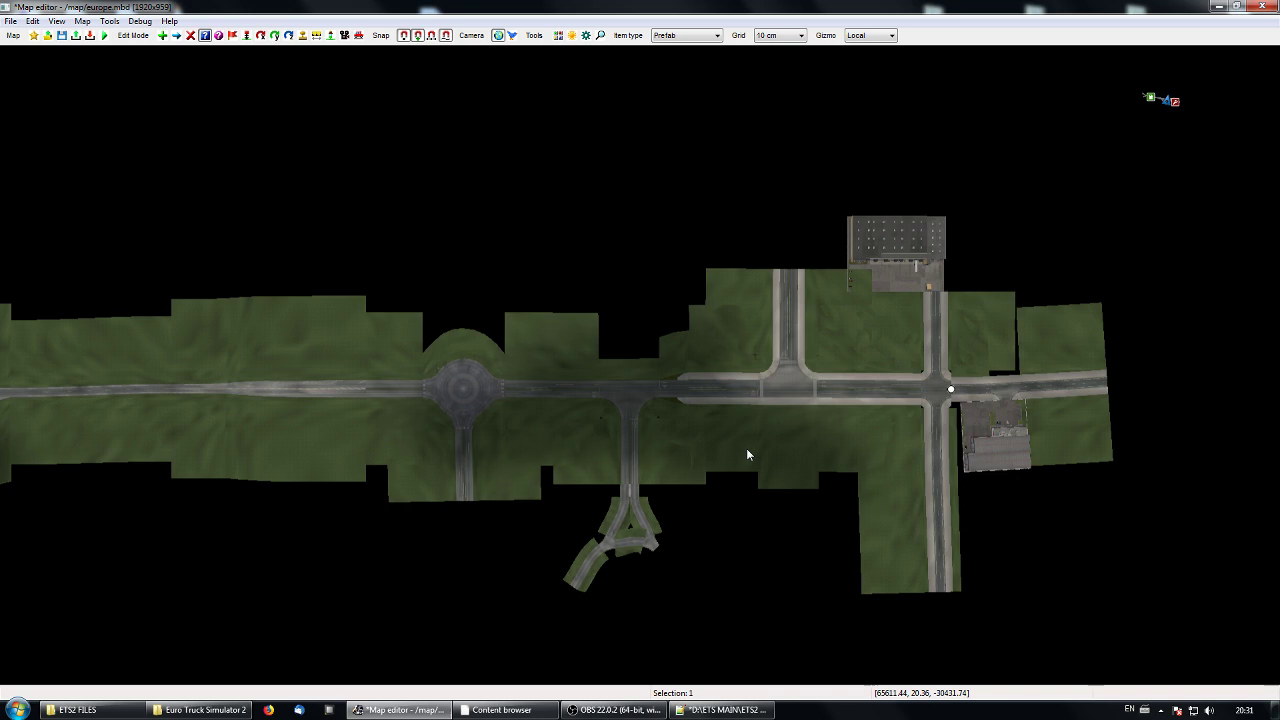
scroll(750, 450, up, 2)
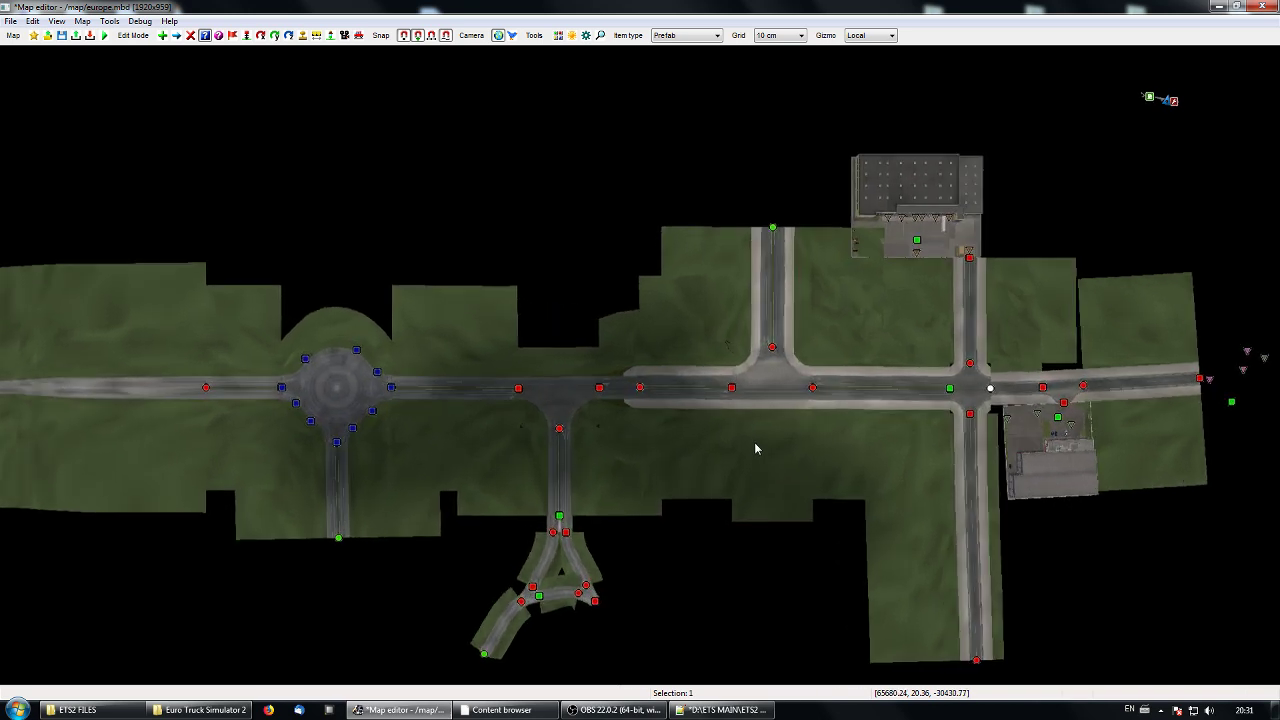
right_drag(755, 442, 677, 446)
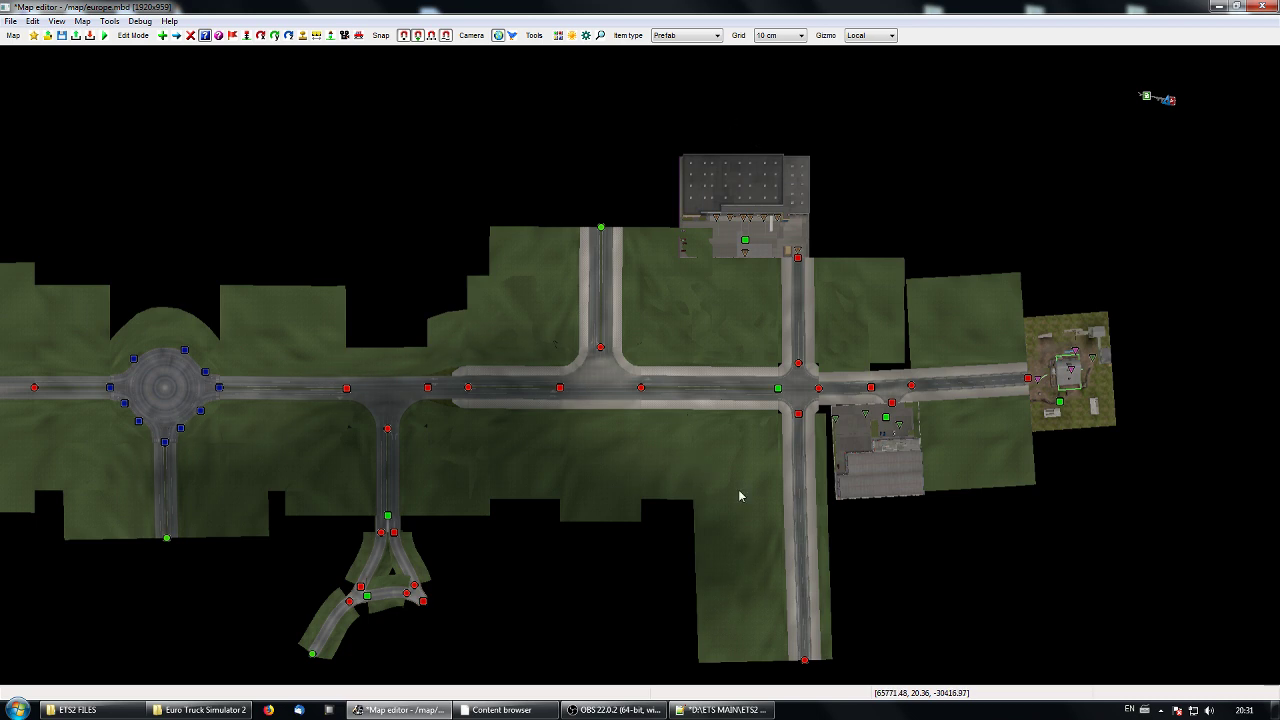
right_drag(946, 511, 886, 531)
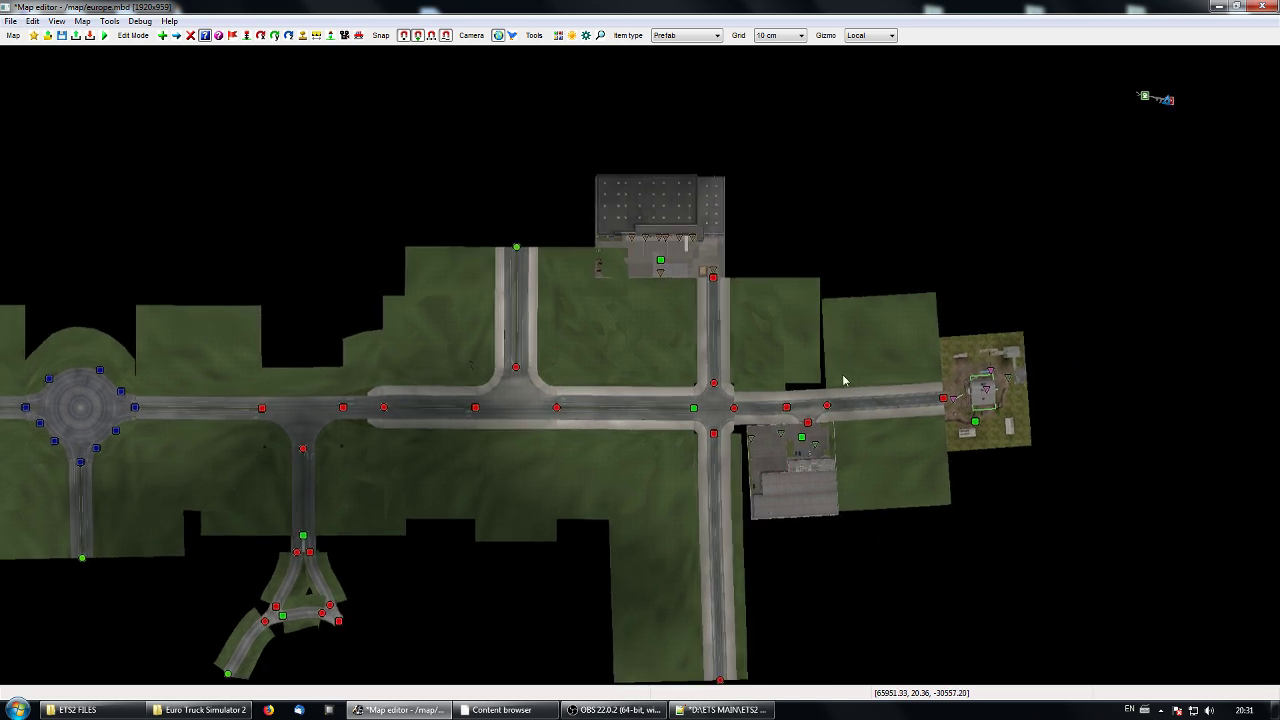
right_drag(787, 540, 951, 556)
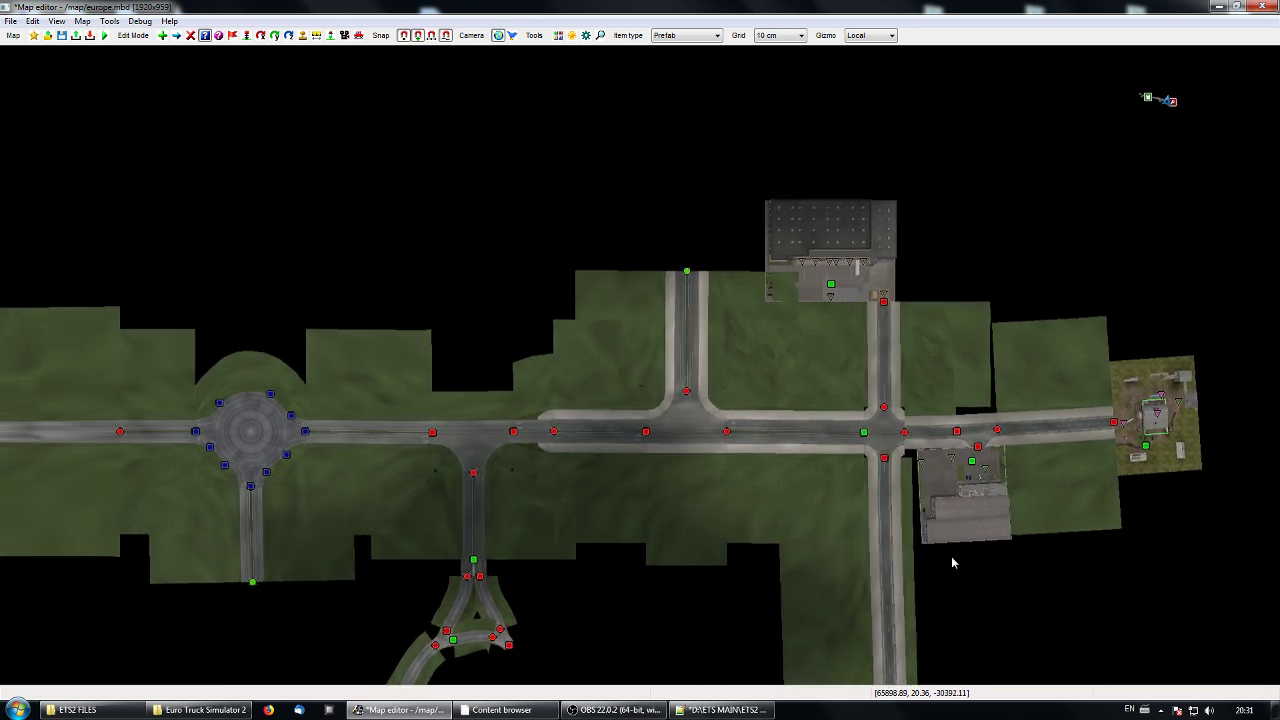
right_drag(756, 510, 1095, 530)
right_drag(473, 480, 737, 491)
right_drag(300, 500, 593, 504)
right_drag(511, 504, 682, 505)
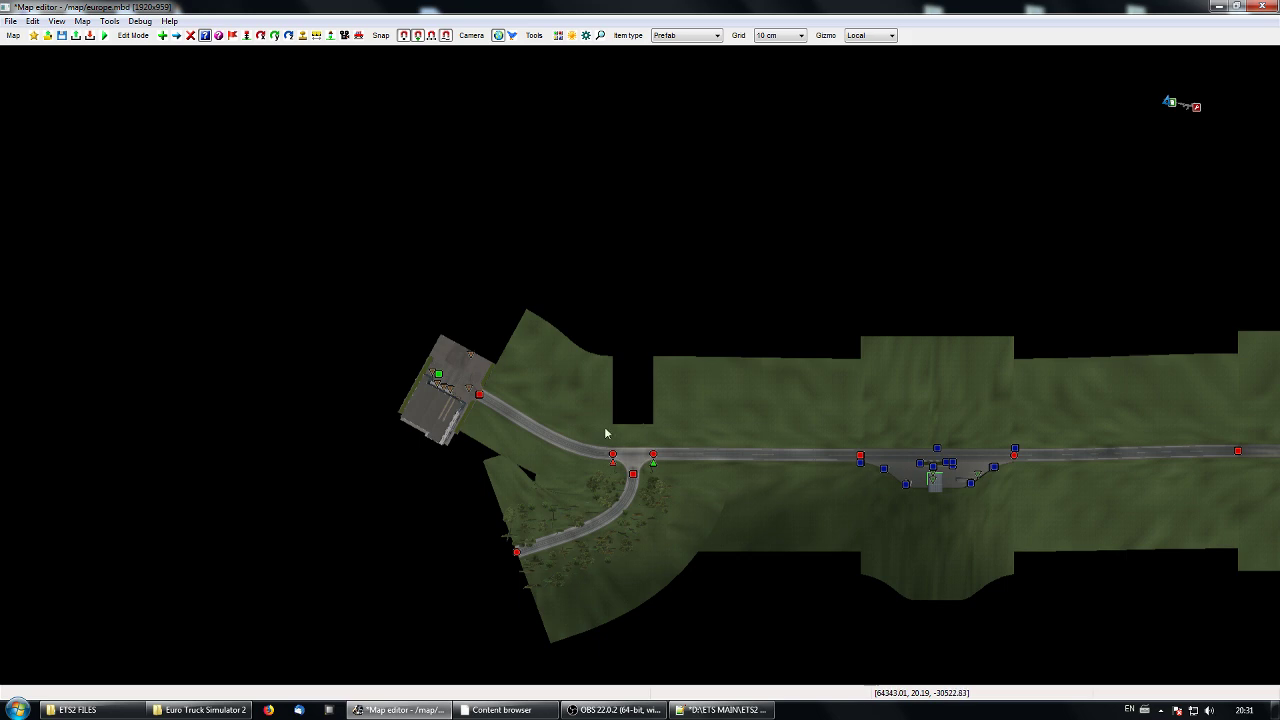
right_drag(822, 428, 405, 422)
right_drag(926, 438, 483, 449)
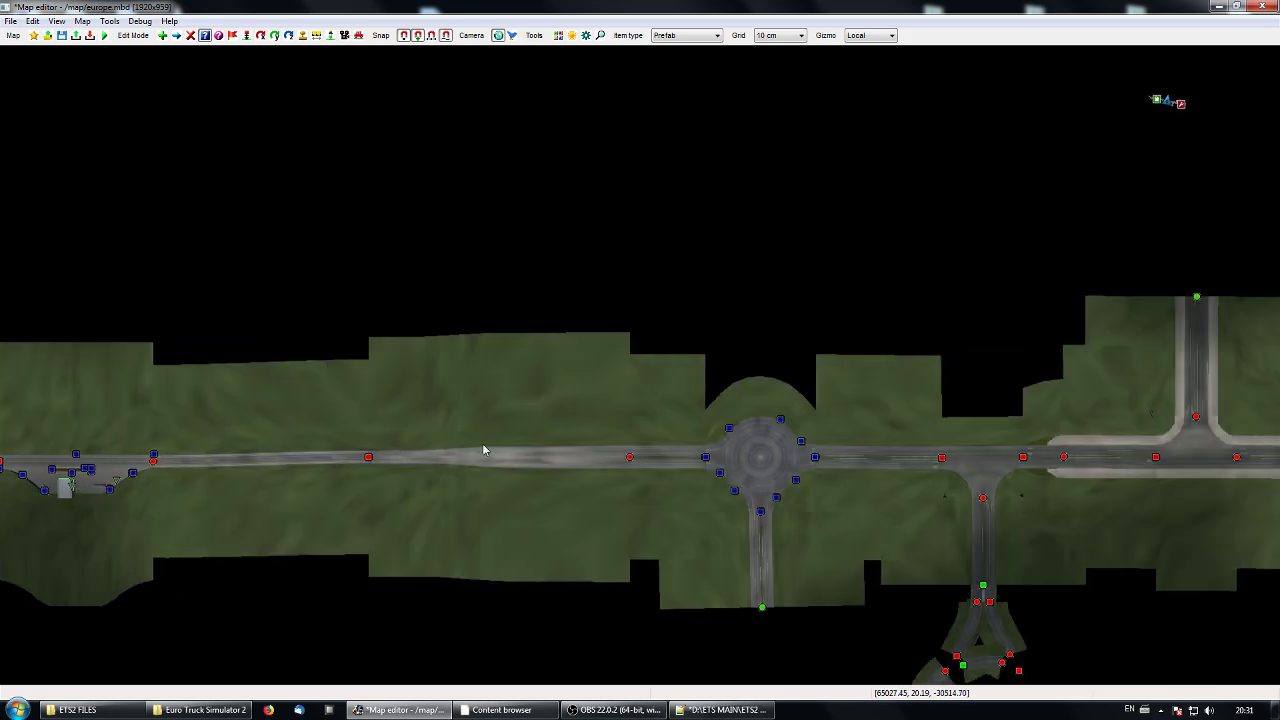
right_drag(923, 483, 586, 483)
right_drag(923, 517, 732, 444)
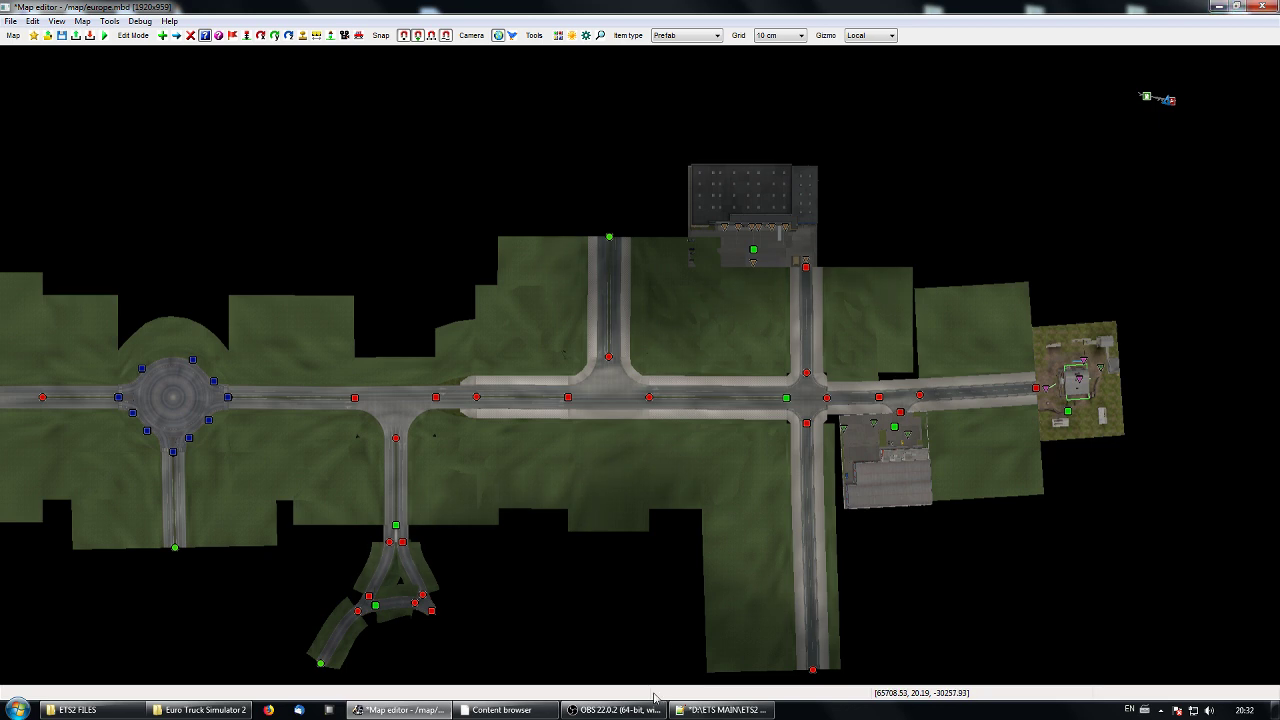
Minimise the map editor and arrange the ETS2 FILES and Euro Truck Simulator 2 folders in File Explorer for comparison.
click(1218, 7)
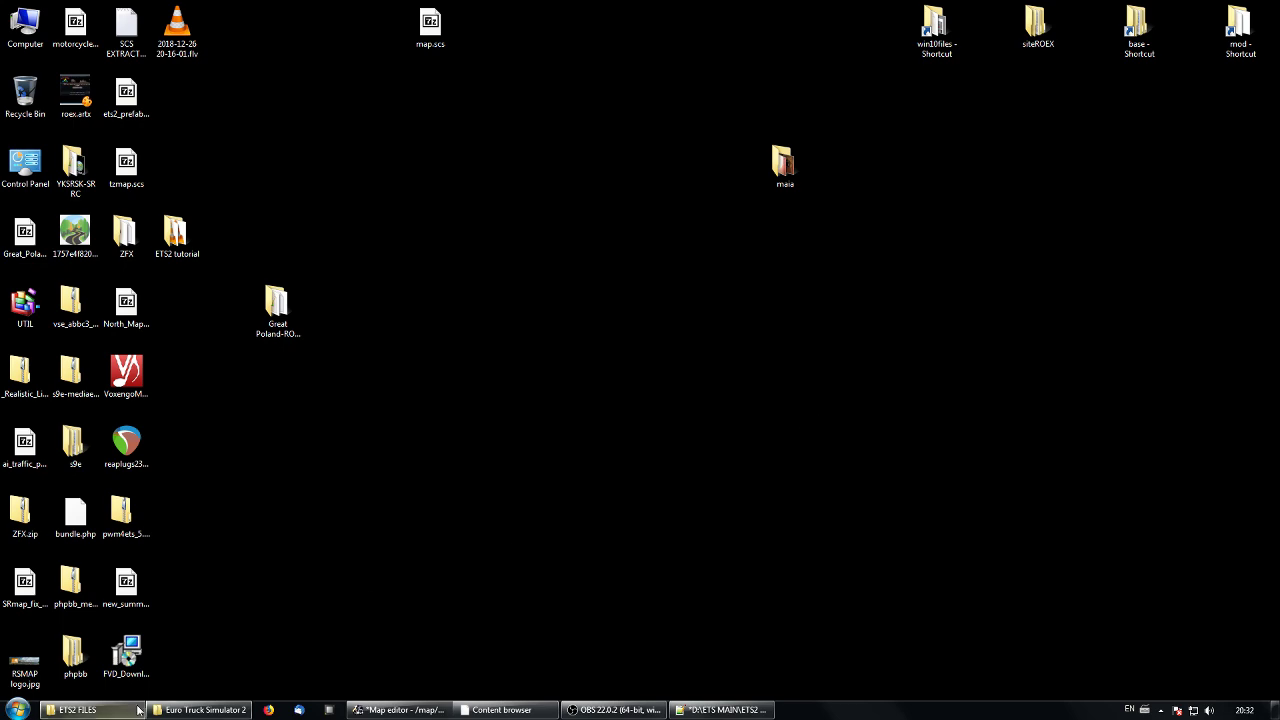
click(77, 709)
click(200, 709)
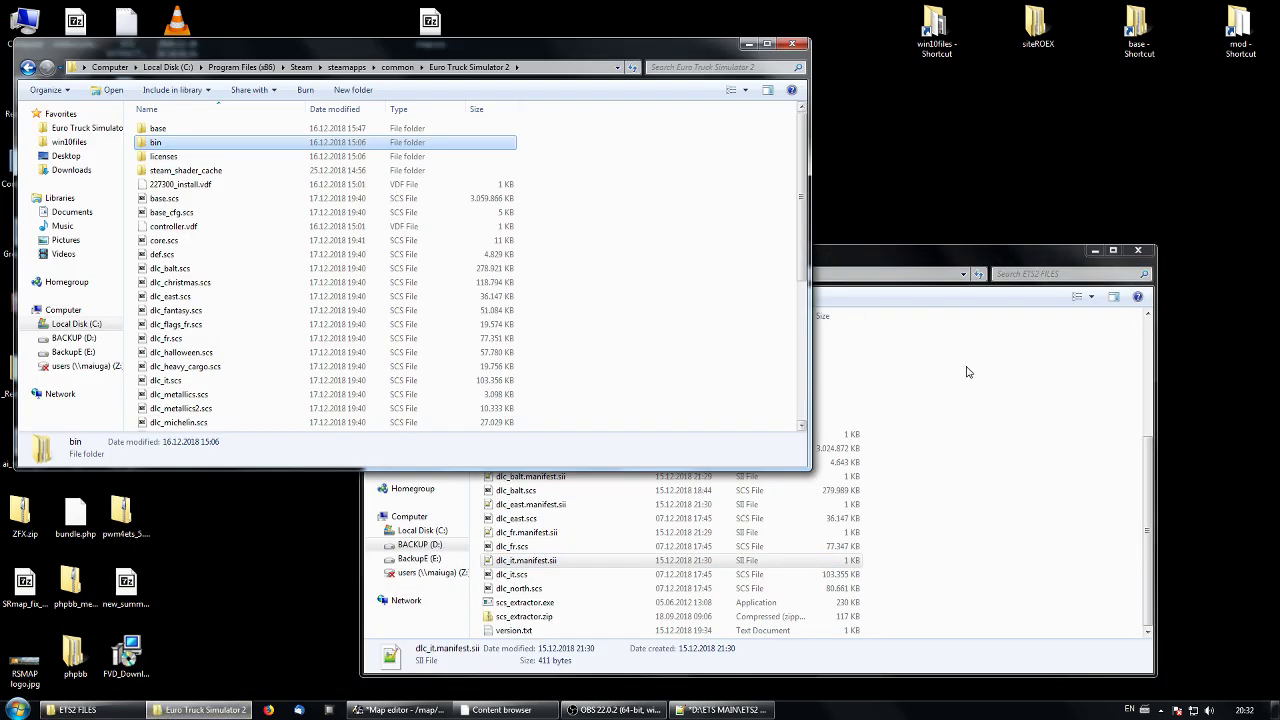
drag(897, 252, 980, 237)
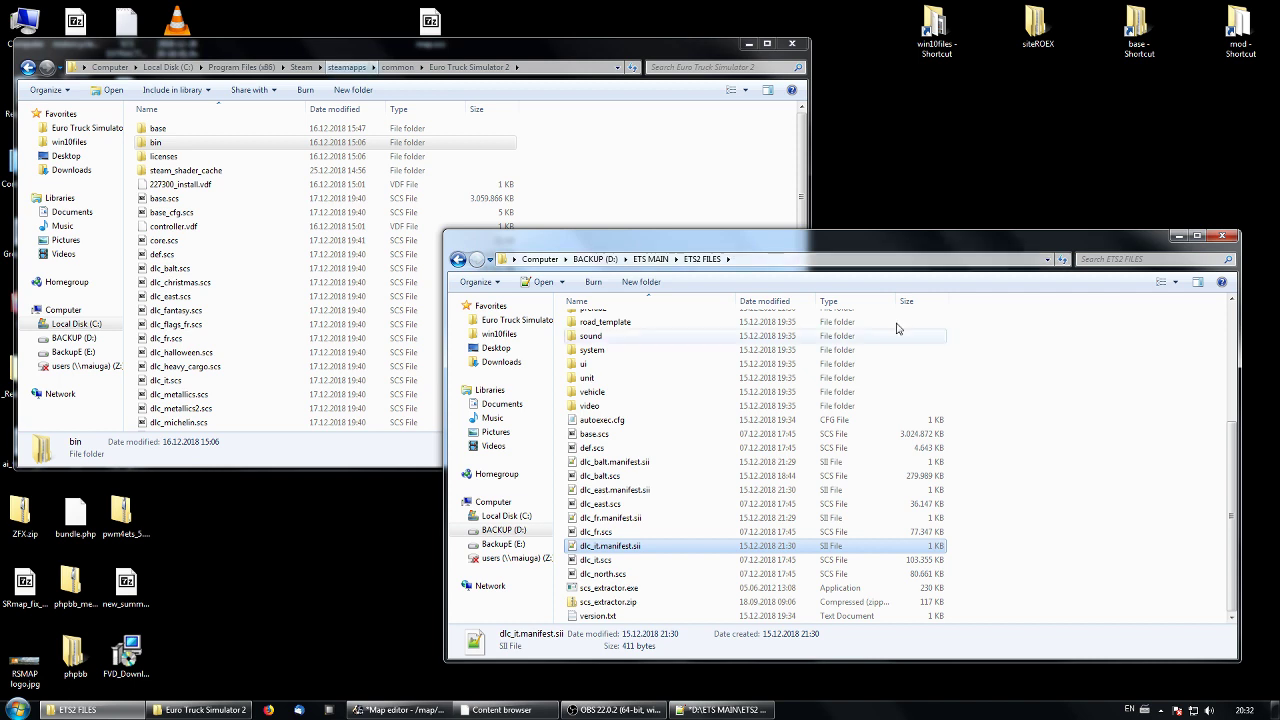
click(1043, 428)
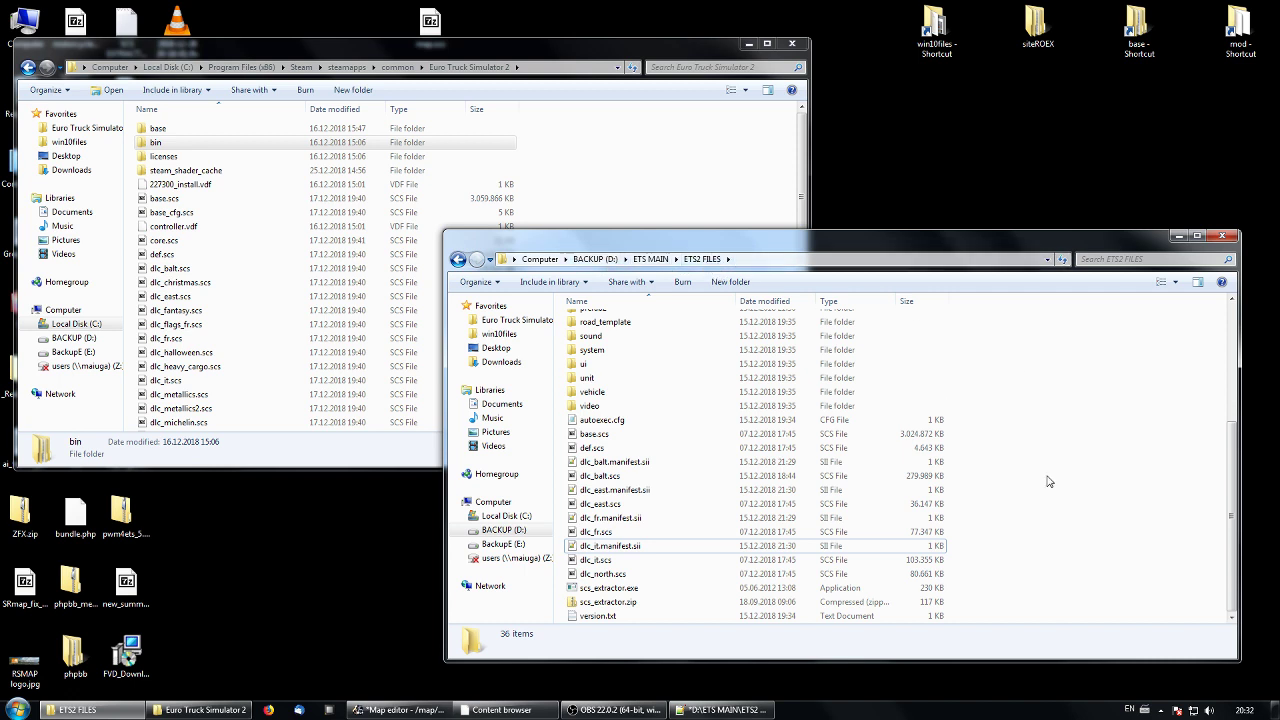
drag(842, 248, 851, 185)
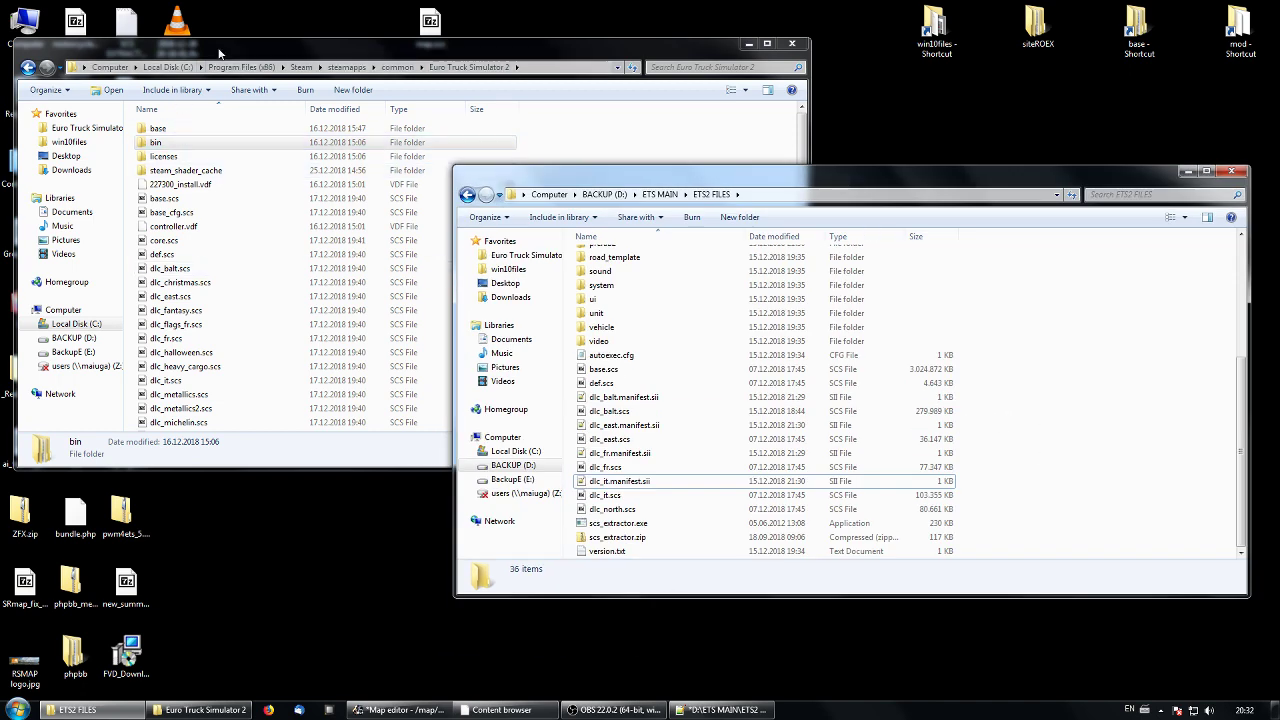
drag(219, 53, 210, 157)
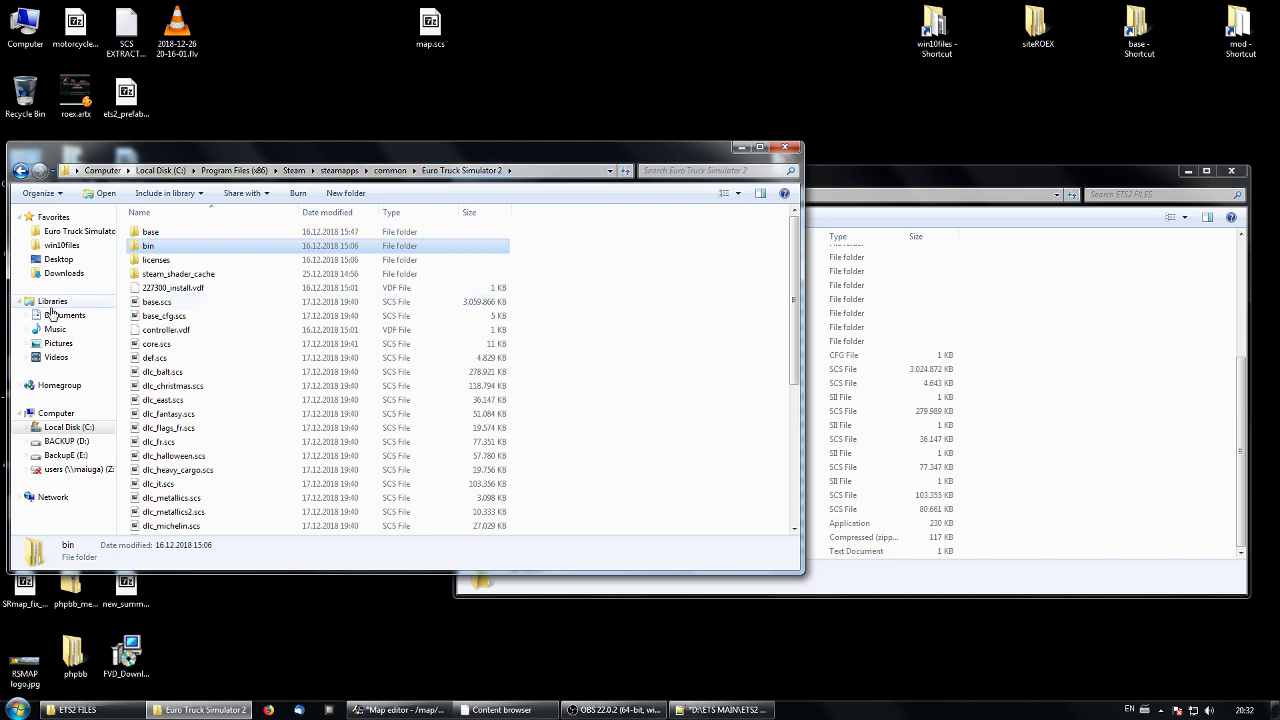
Compare base.scs and def.scs in the Euro Truck Simulator 2 folder with their copies in the ETS2 FILES folder.
click(174, 233)
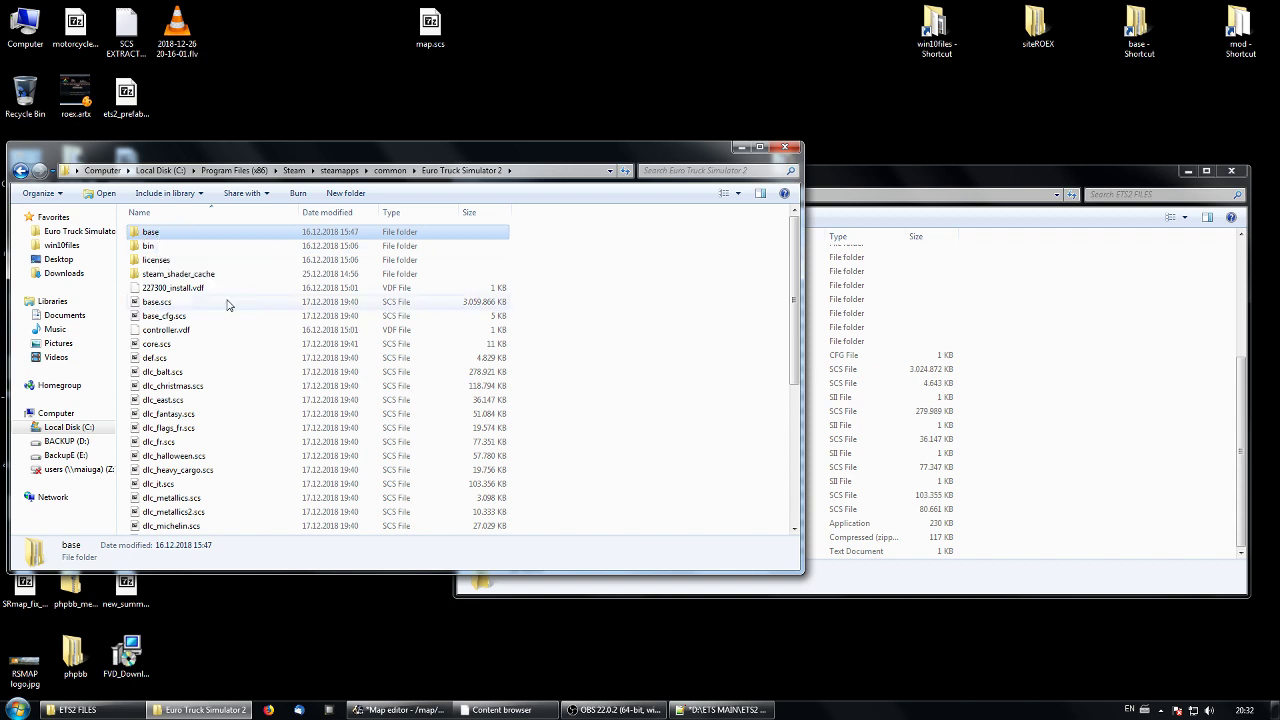
click(160, 302)
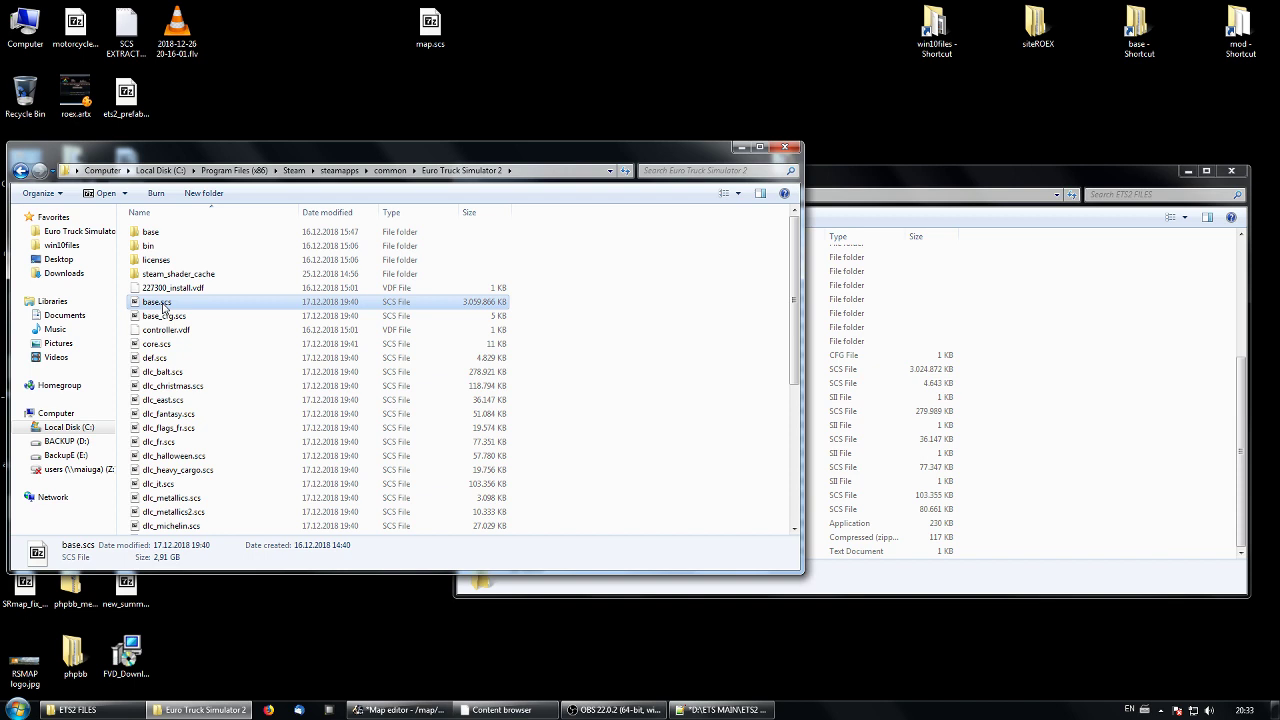
ctrl+click(158, 358)
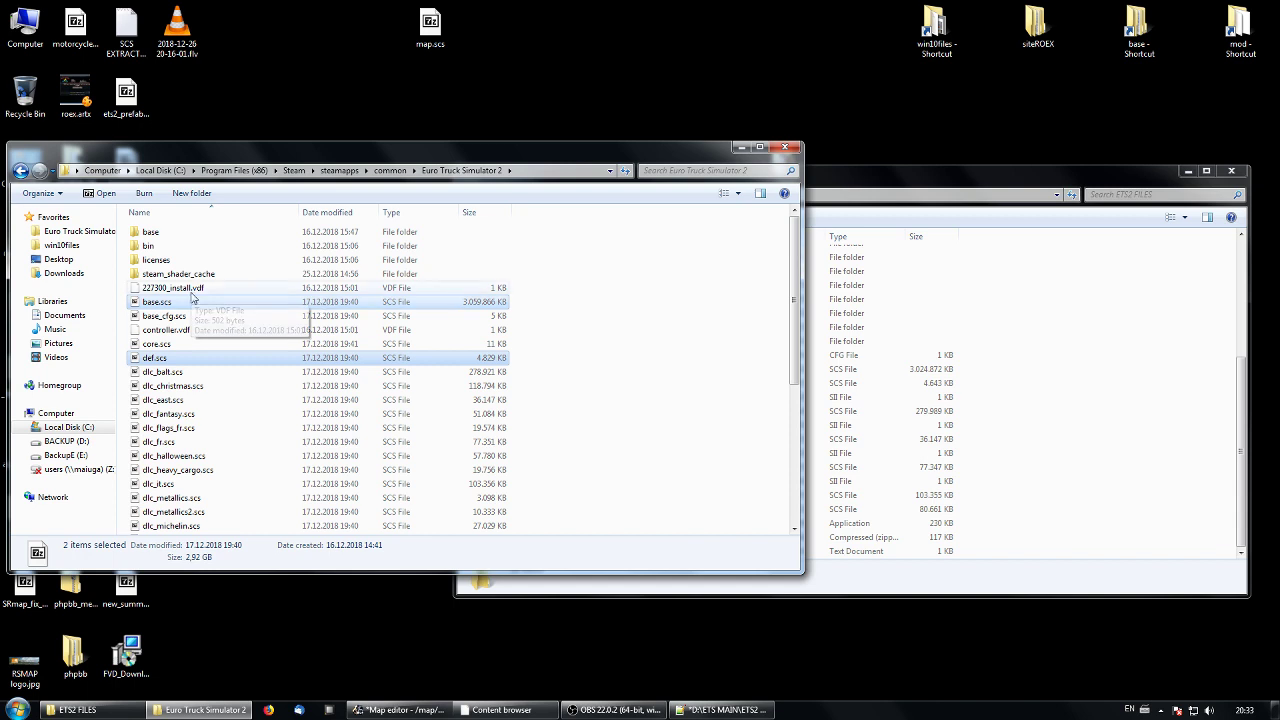
click(1113, 410)
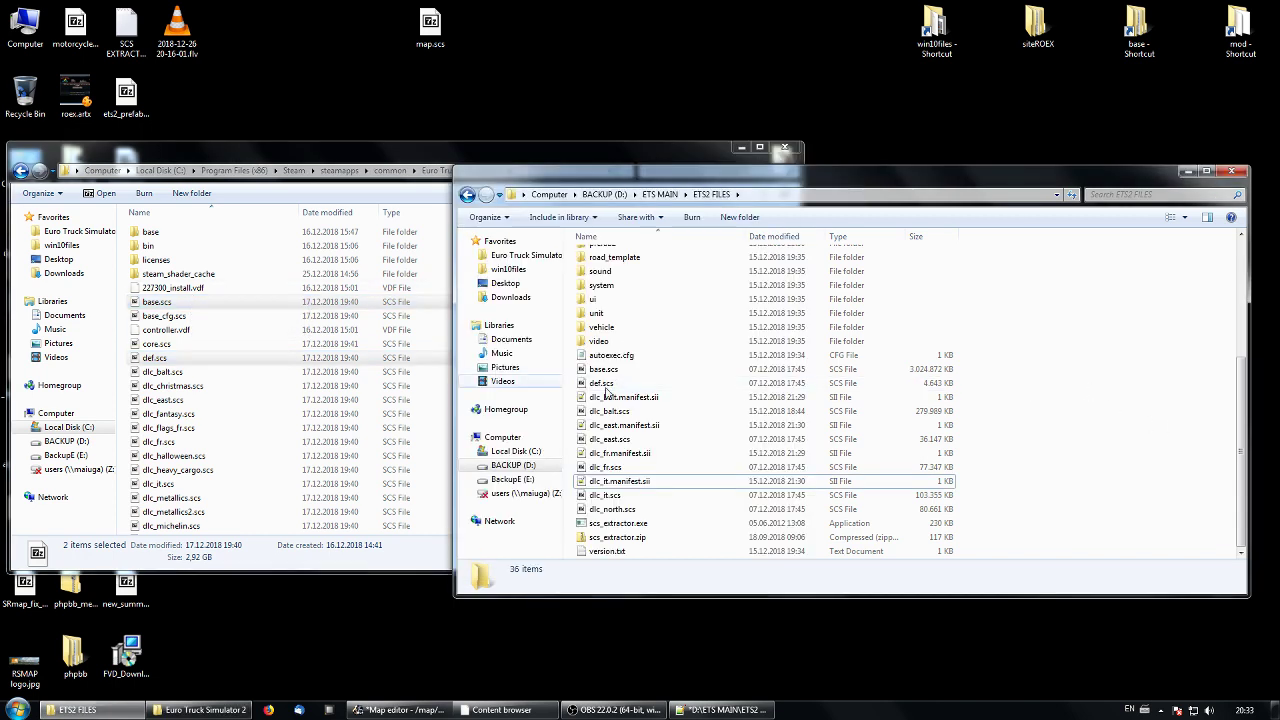
Mark dlc_balt.scs, dlc_east.scs, dlc_fr.scs and dlc_it.scs in the game folder for review and close that folder, keeping ETS2 FILES open.
click(173, 376)
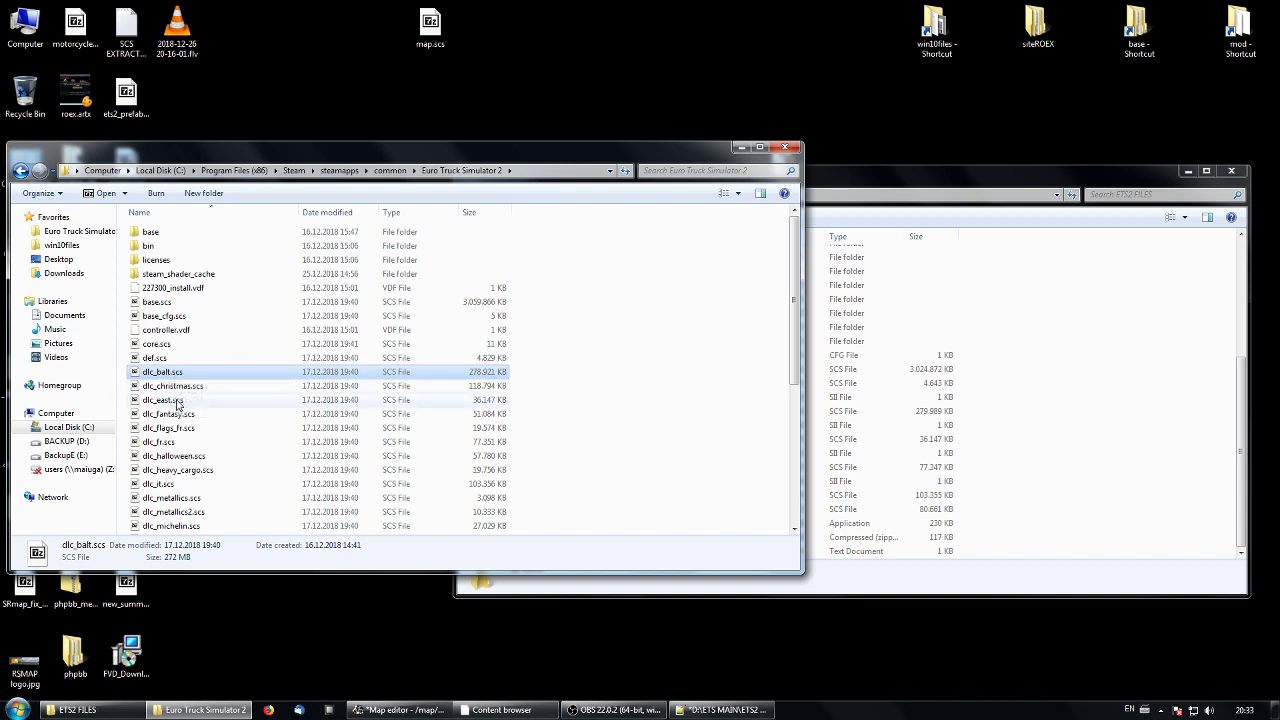
ctrl+click(172, 400)
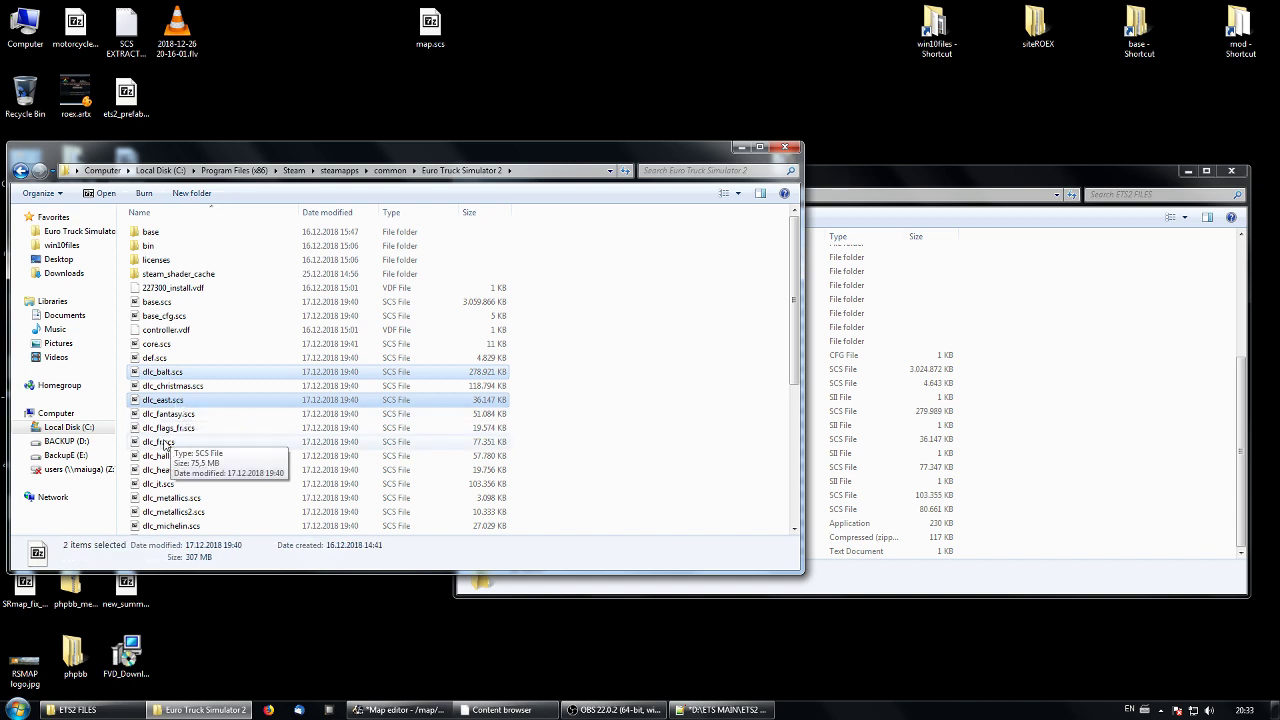
ctrl+click(164, 443)
ctrl+click(158, 485)
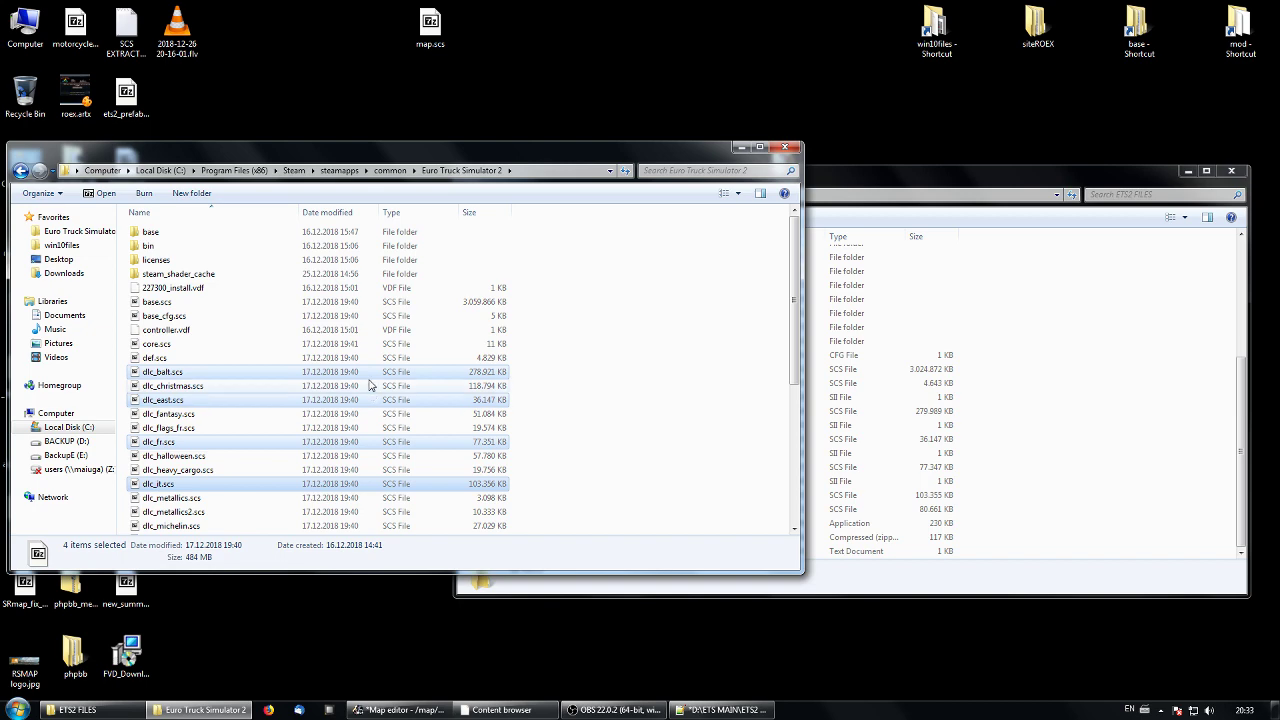
click(784, 147)
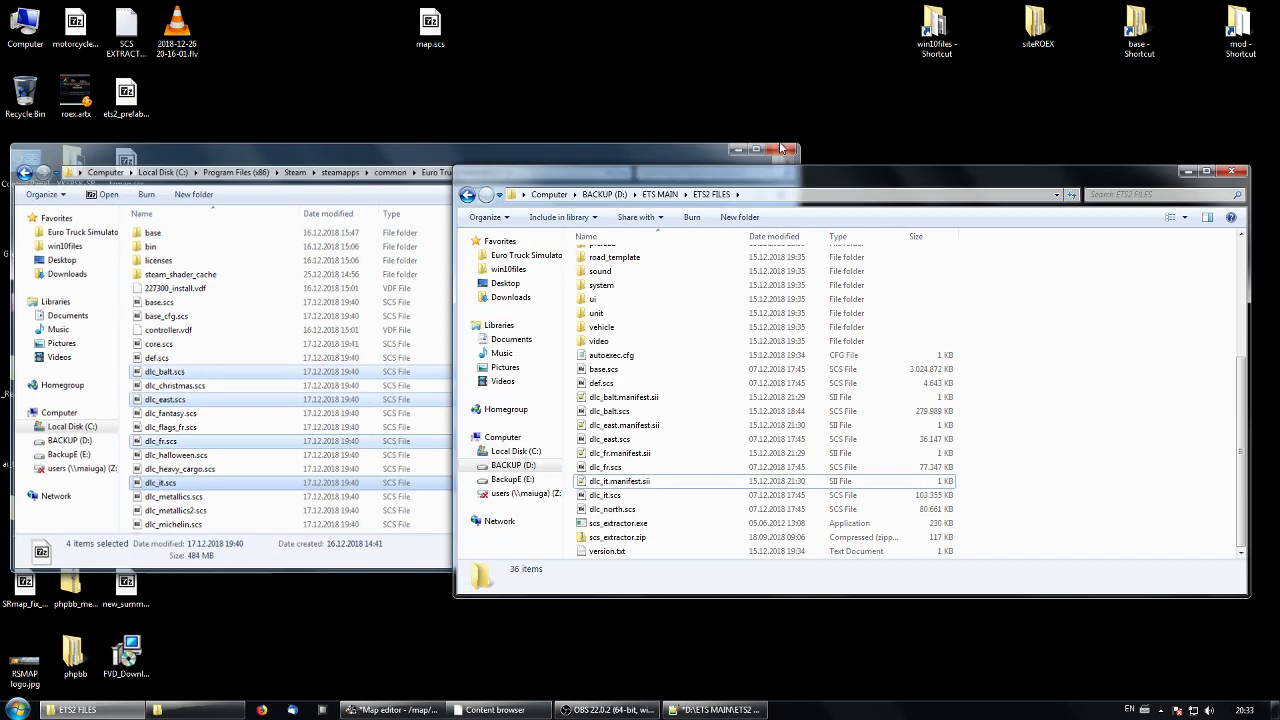
drag(948, 176, 798, 169)
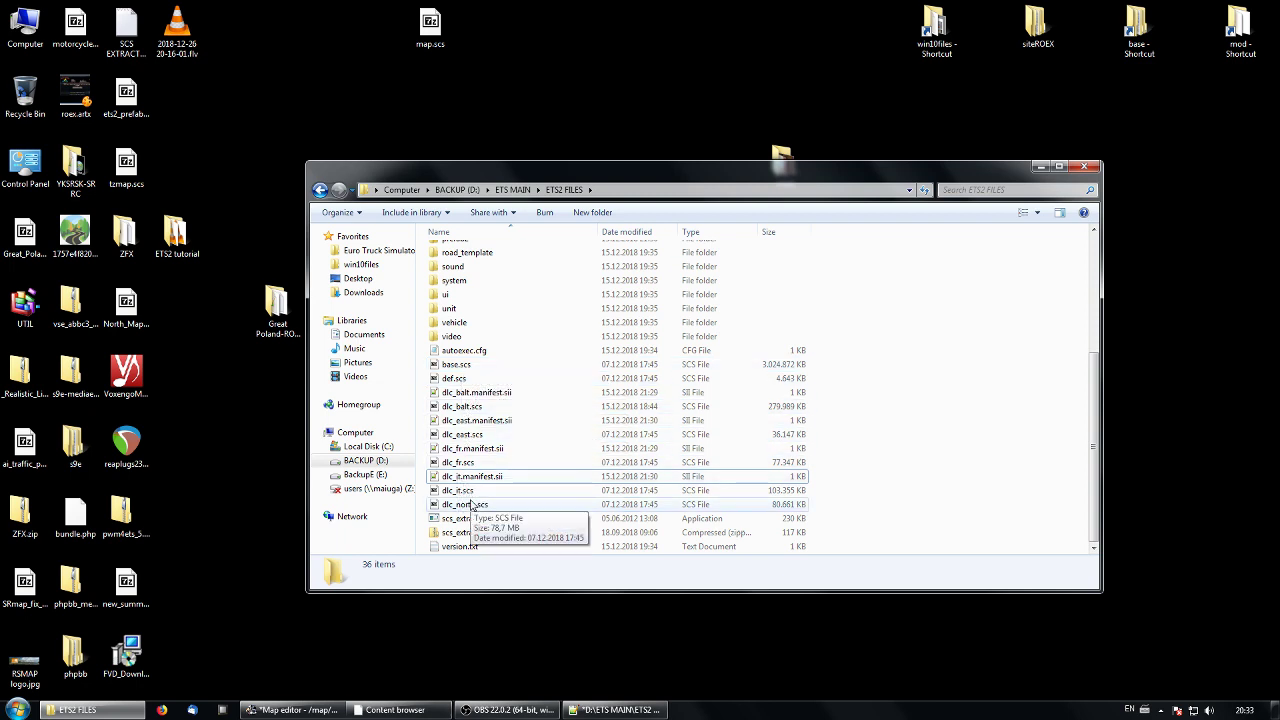
Examine dlc_north.scs, scs_extractor.exe and scs_extractor.zip along with the folder list in ETS2 FILES.
click(442, 508)
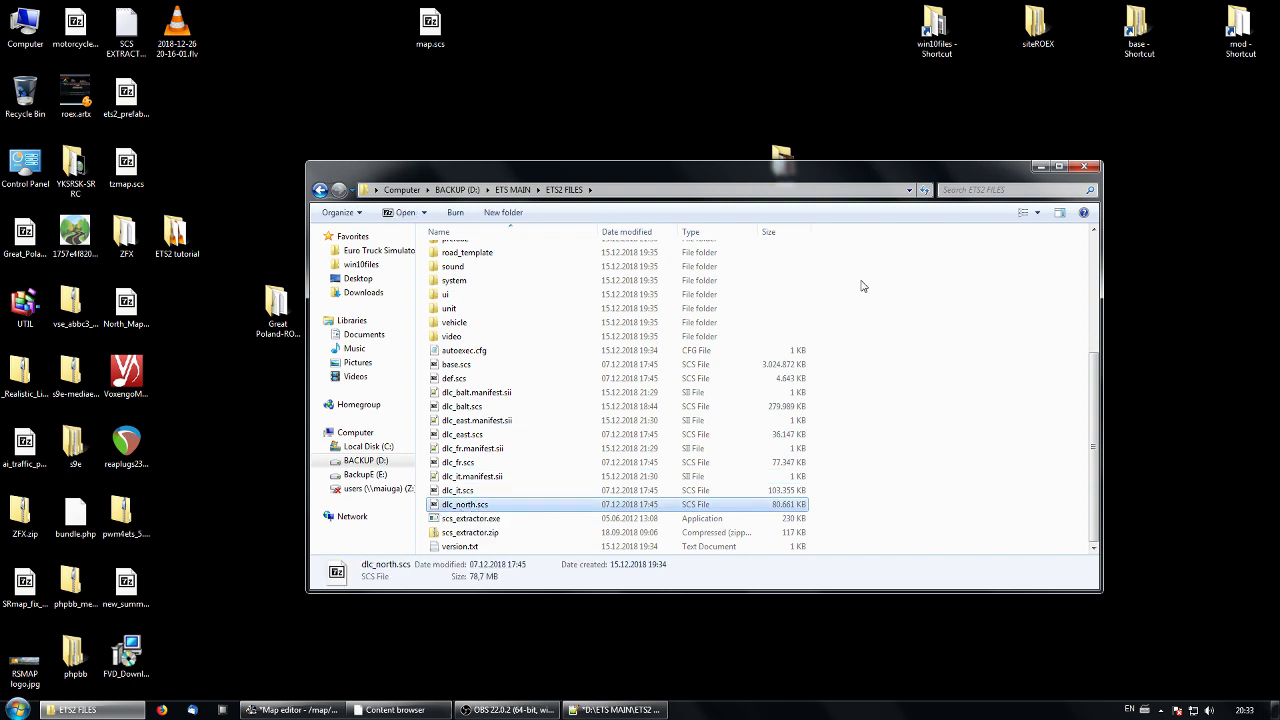
click(477, 520)
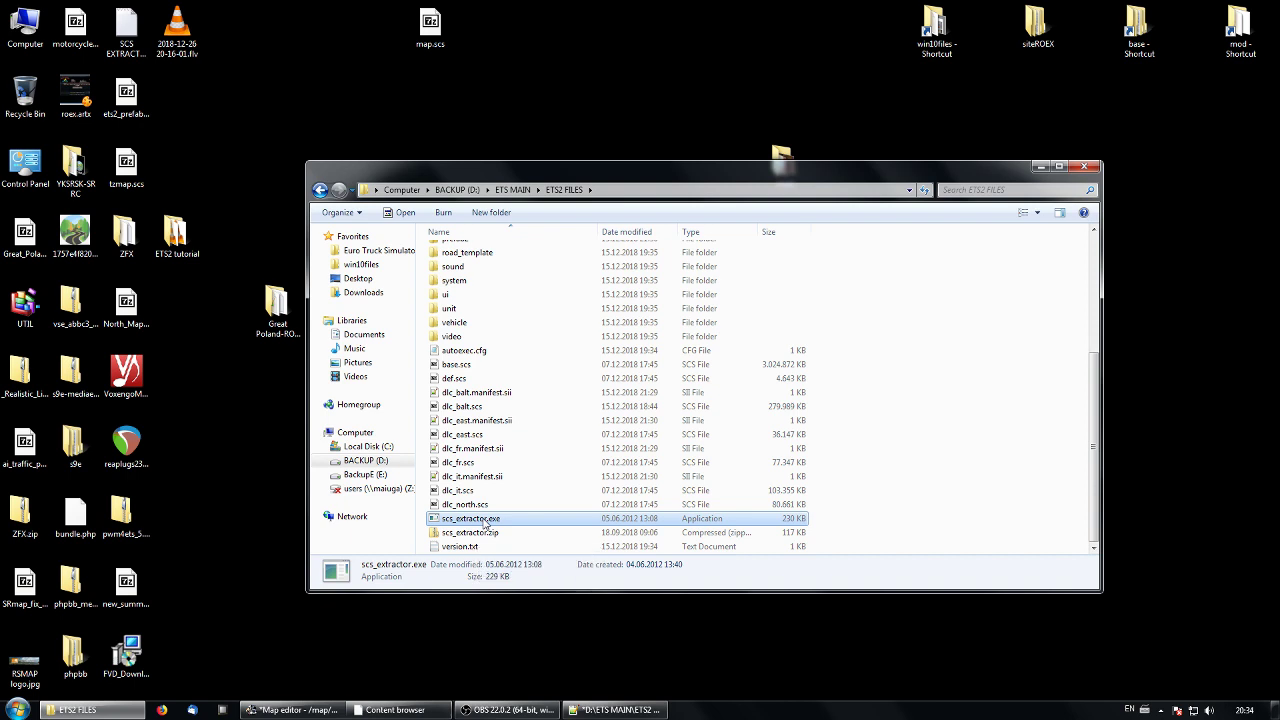
click(482, 533)
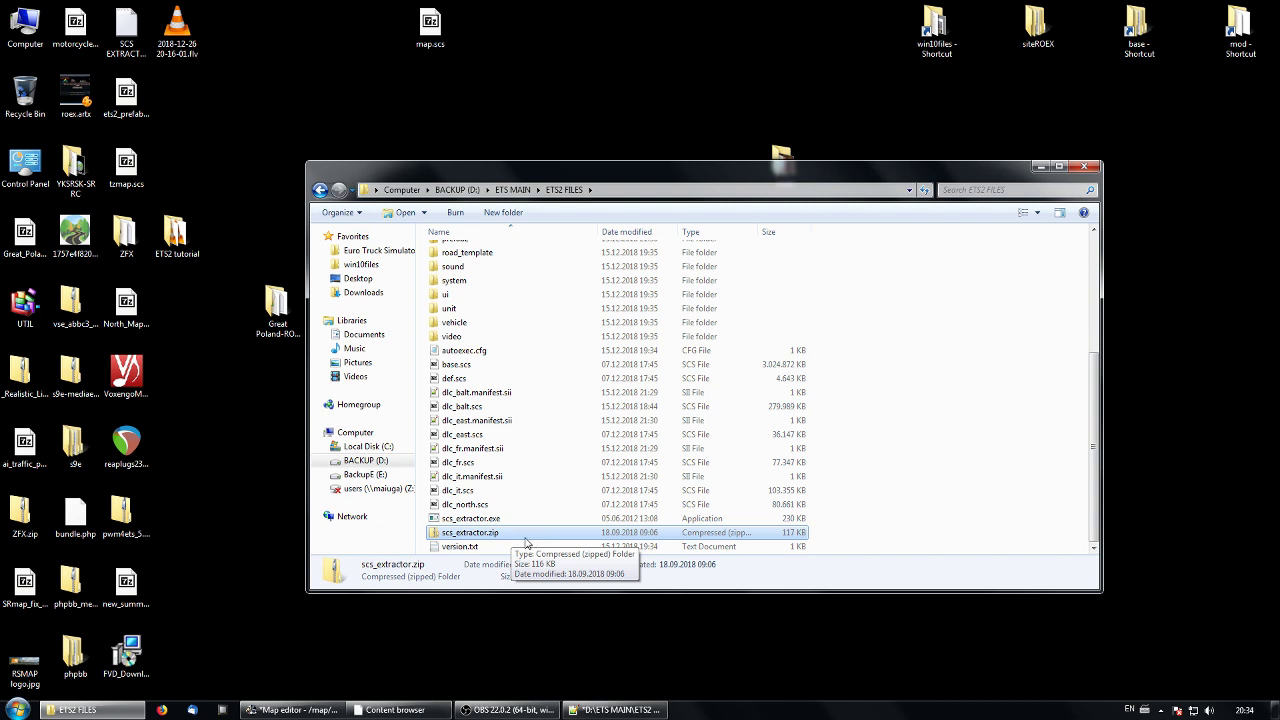
click(484, 520)
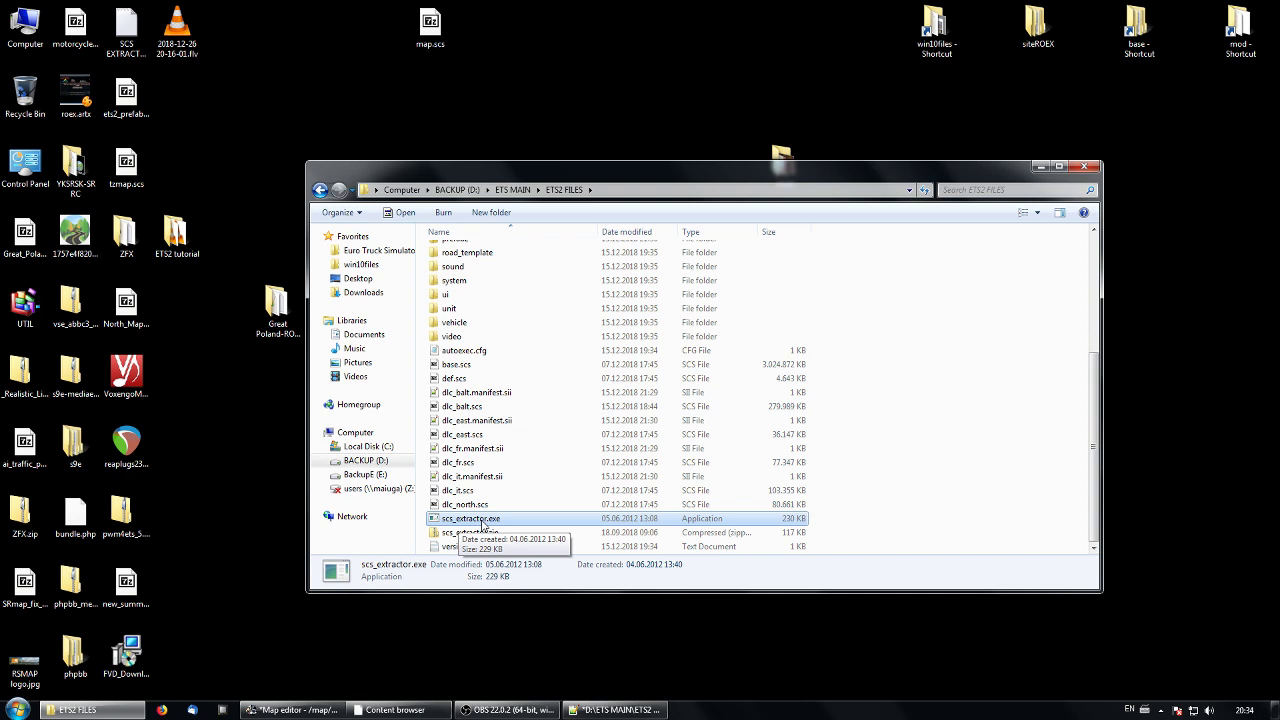
click(846, 491)
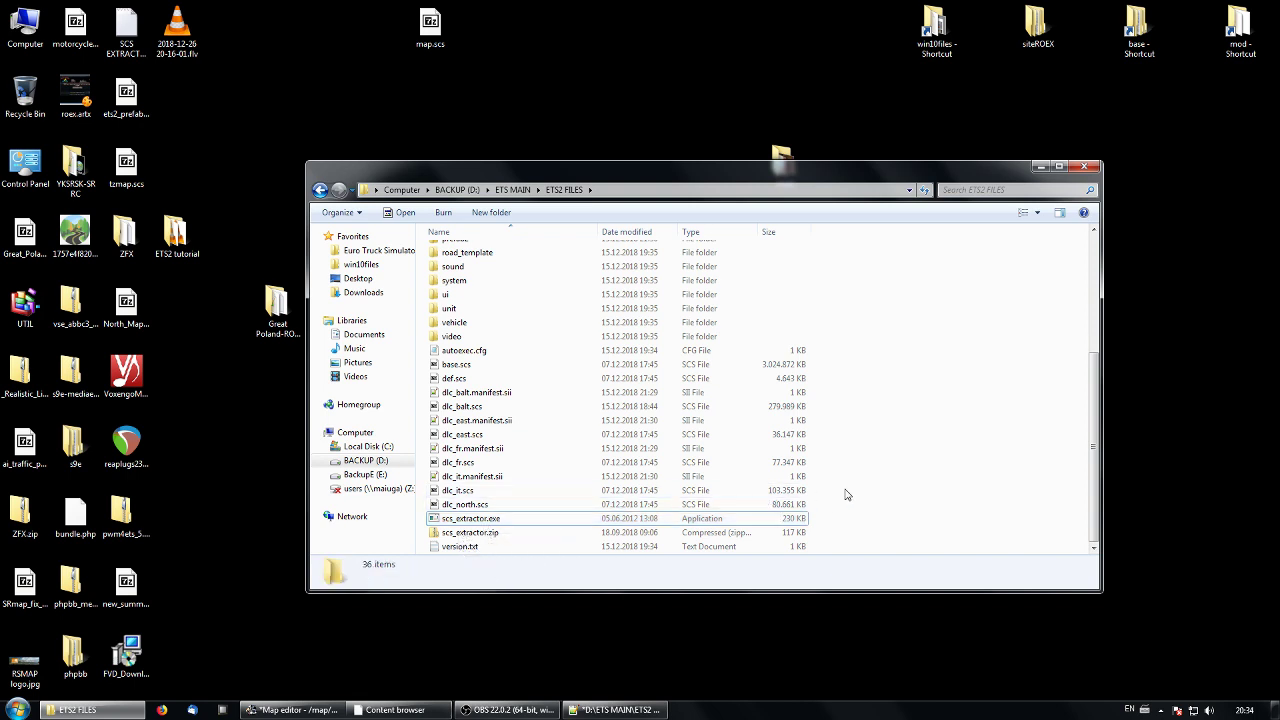
click(459, 521)
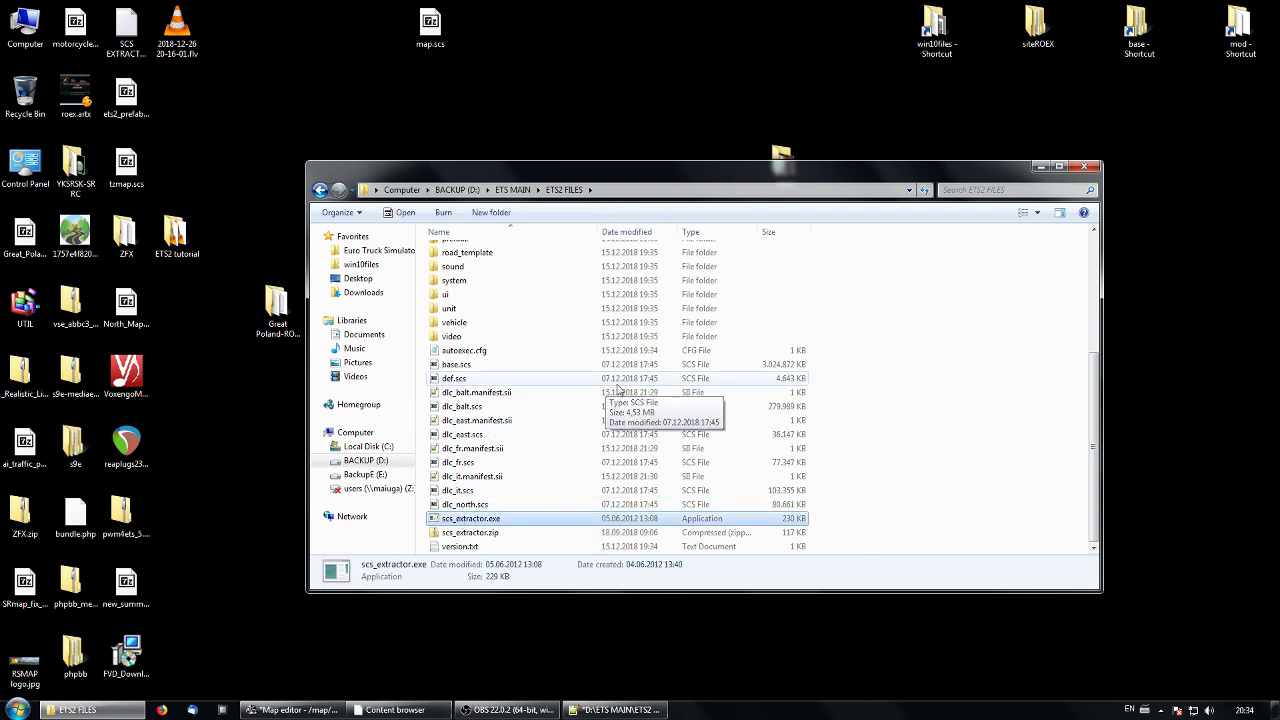
scroll(570, 395, up, 5)
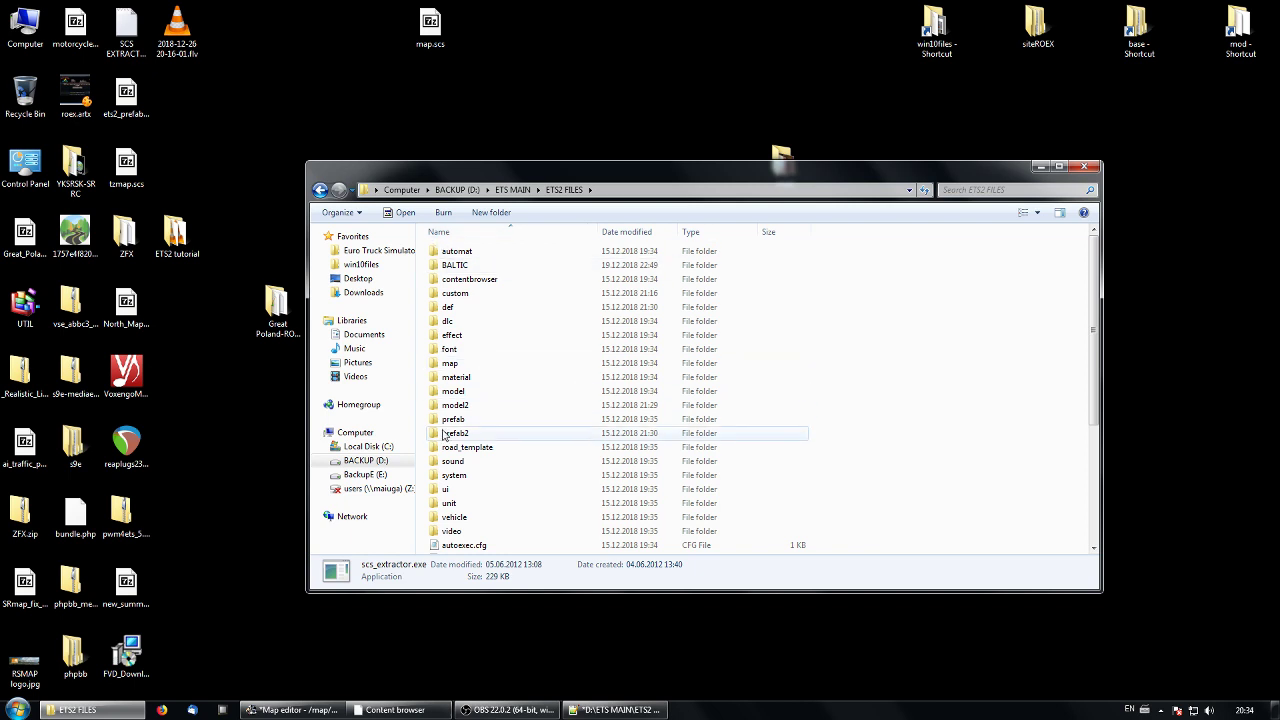
scroll(856, 449, down, 5)
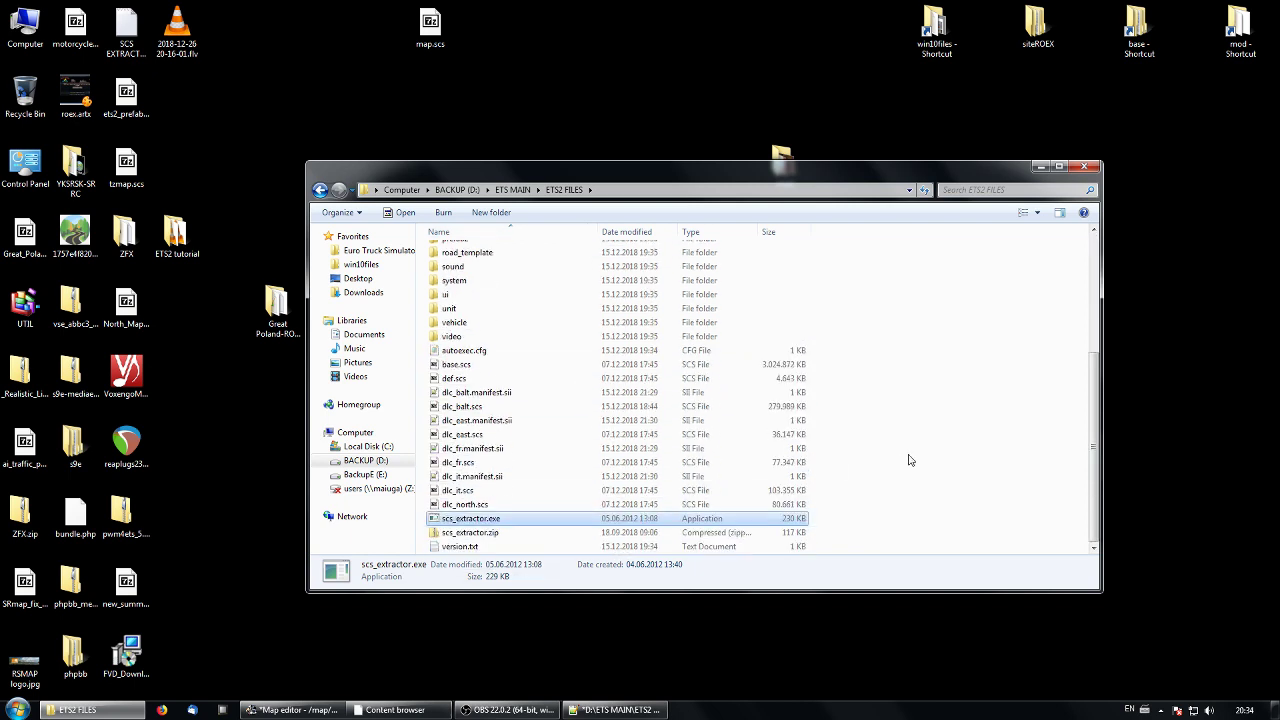
Extract def.scs within the ETS2 FILES folder by opening it with scs_extractor.exe.
click(456, 380)
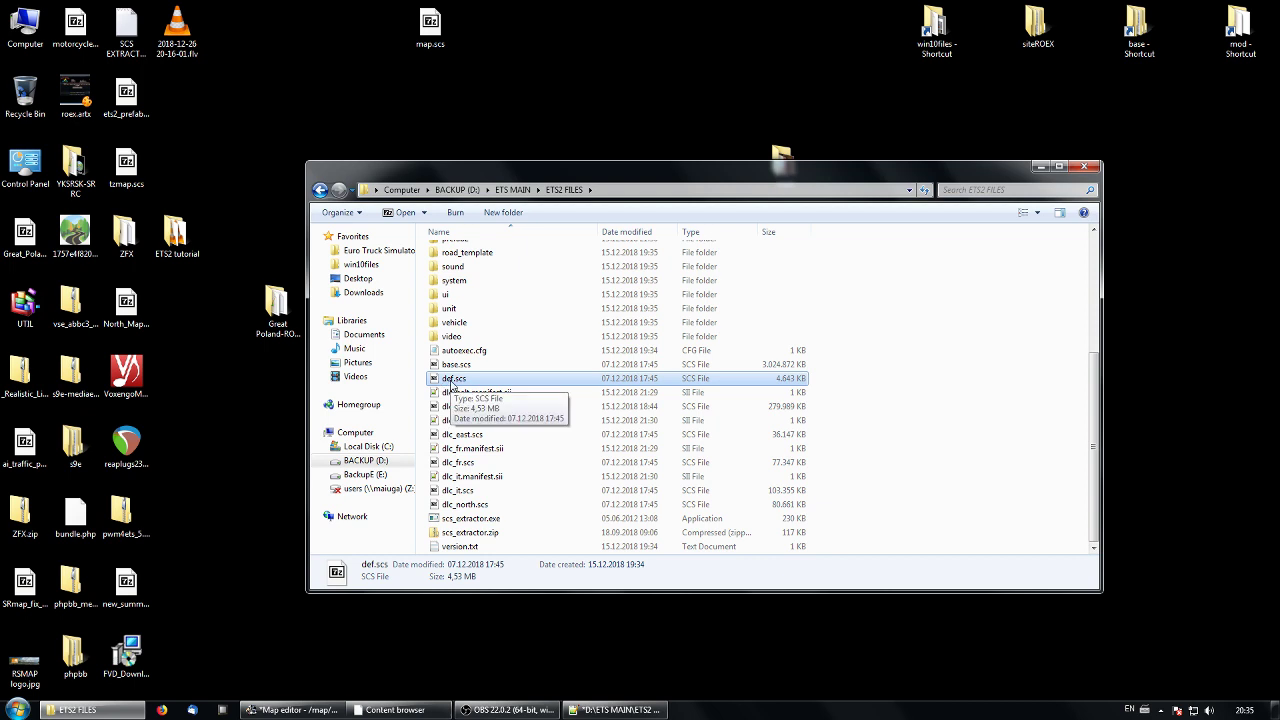
drag(452, 383, 490, 380)
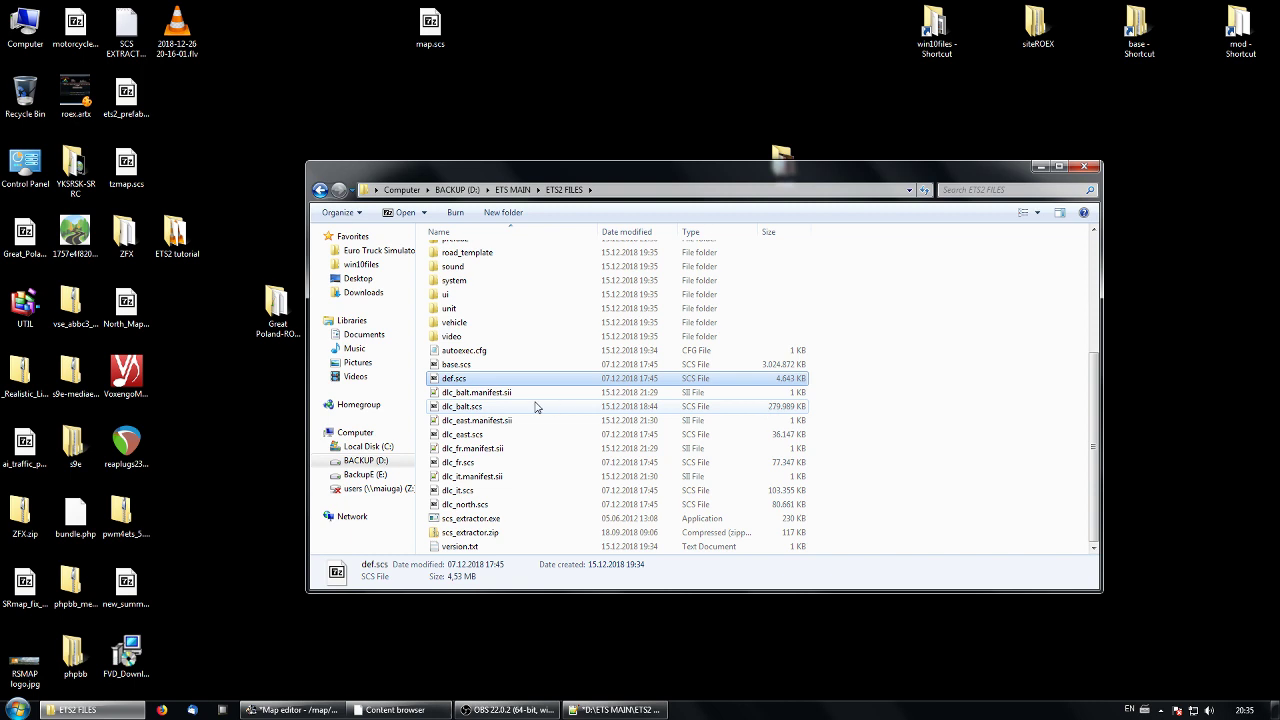
click(460, 366)
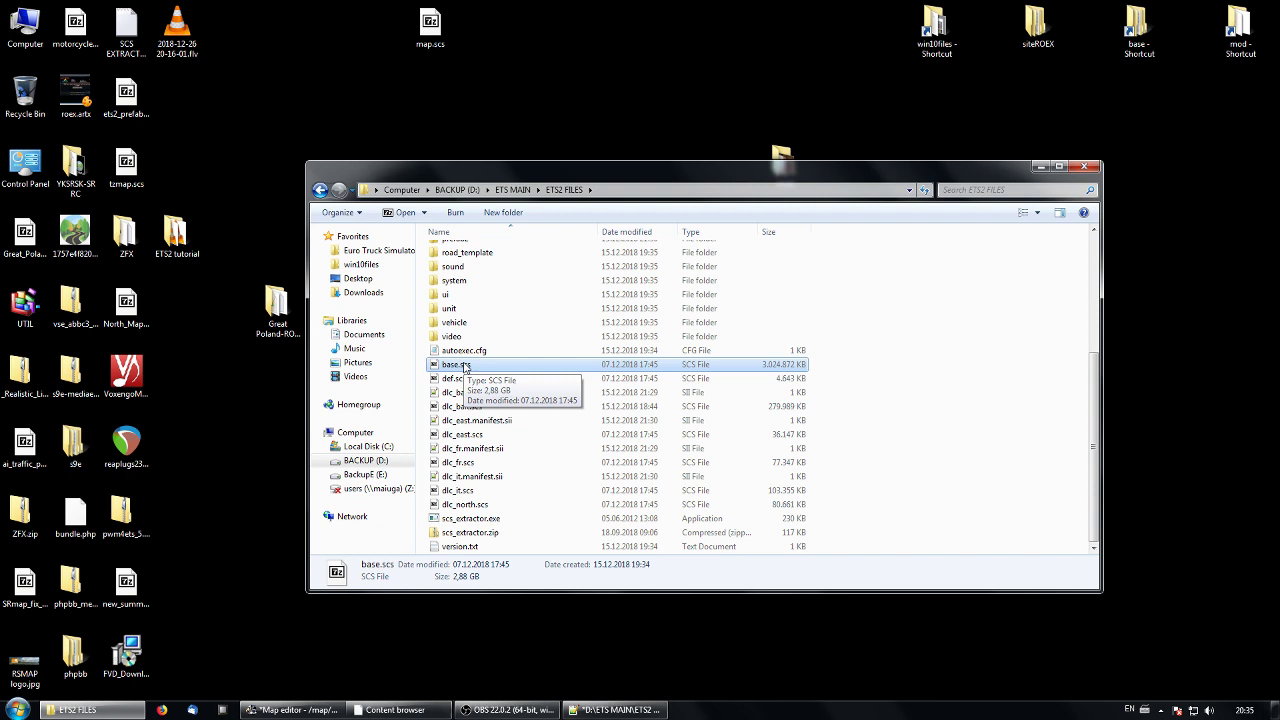
click(464, 381)
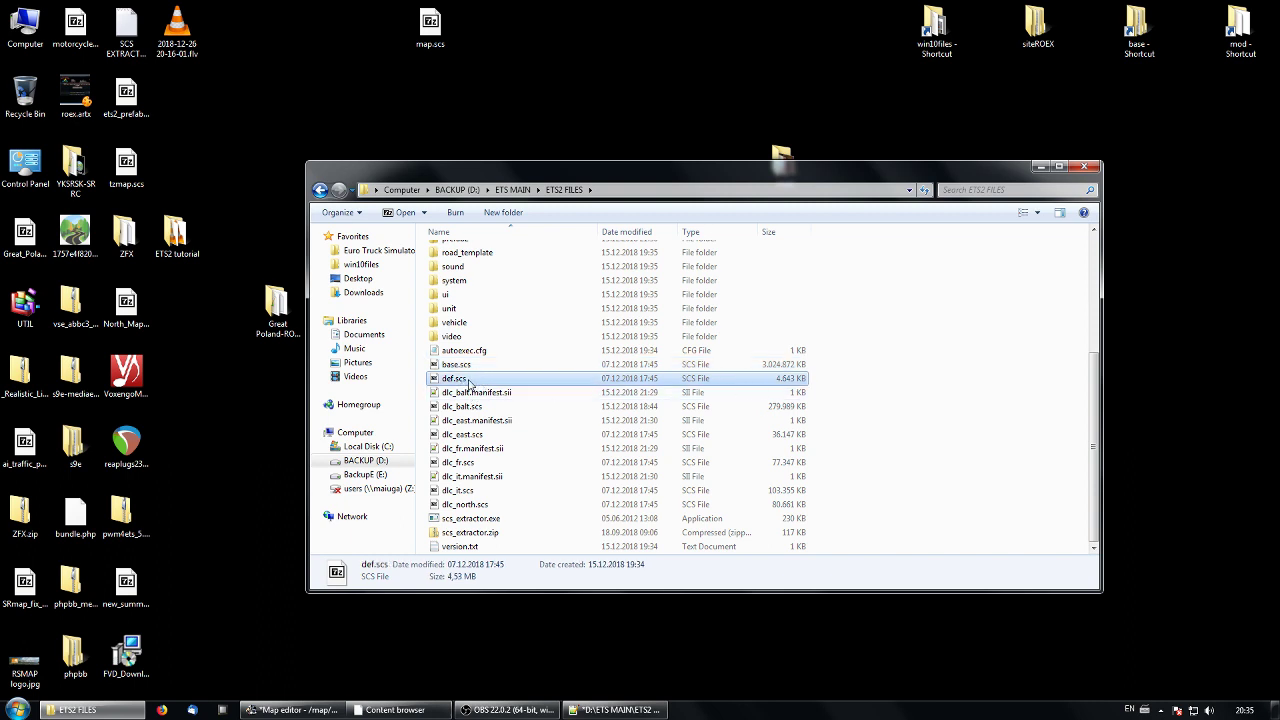
drag(470, 386, 495, 532)
scroll(540, 430, up, 4)
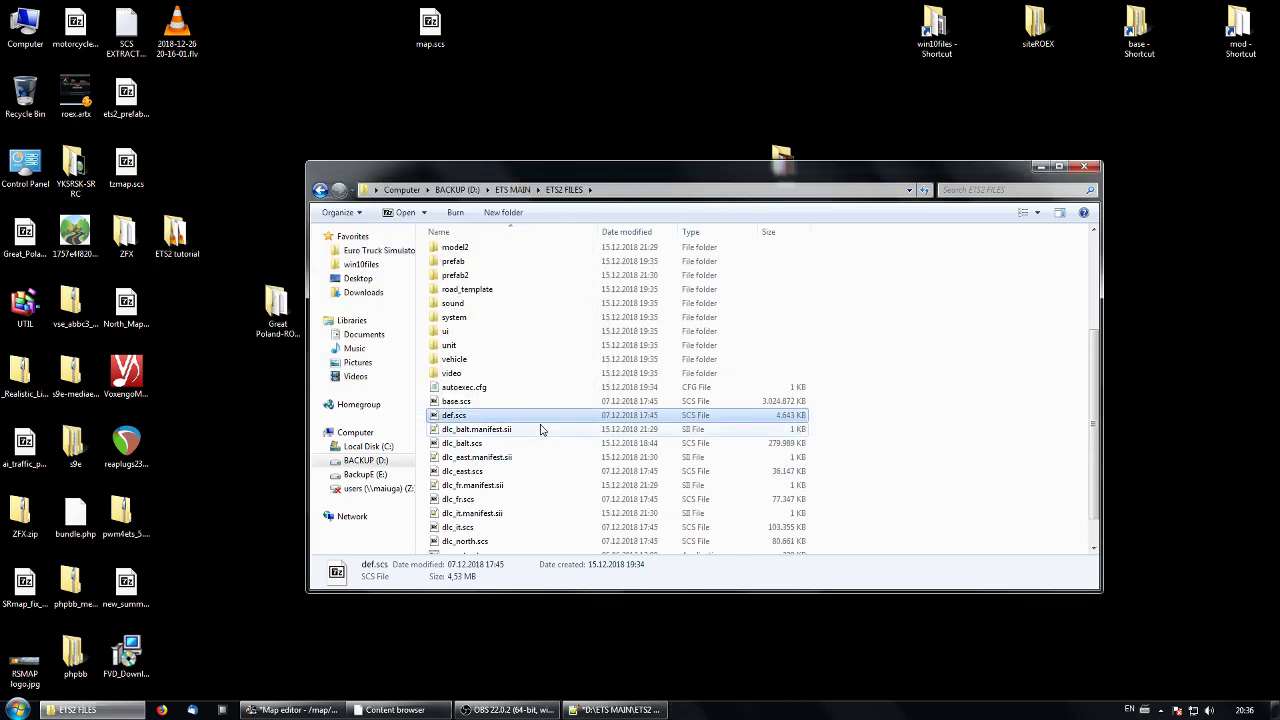
scroll(540, 430, down, 4)
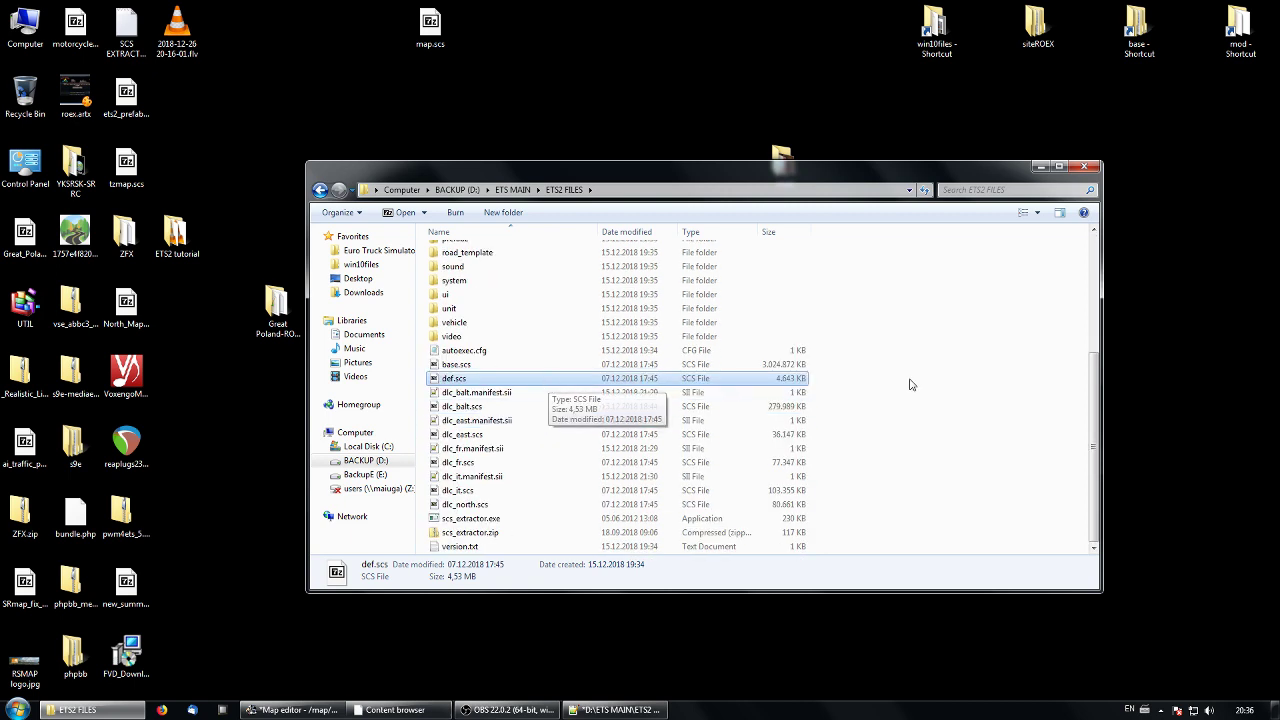
Select base.scs and review the extracted folders in ETS2 FILES.
click(481, 366)
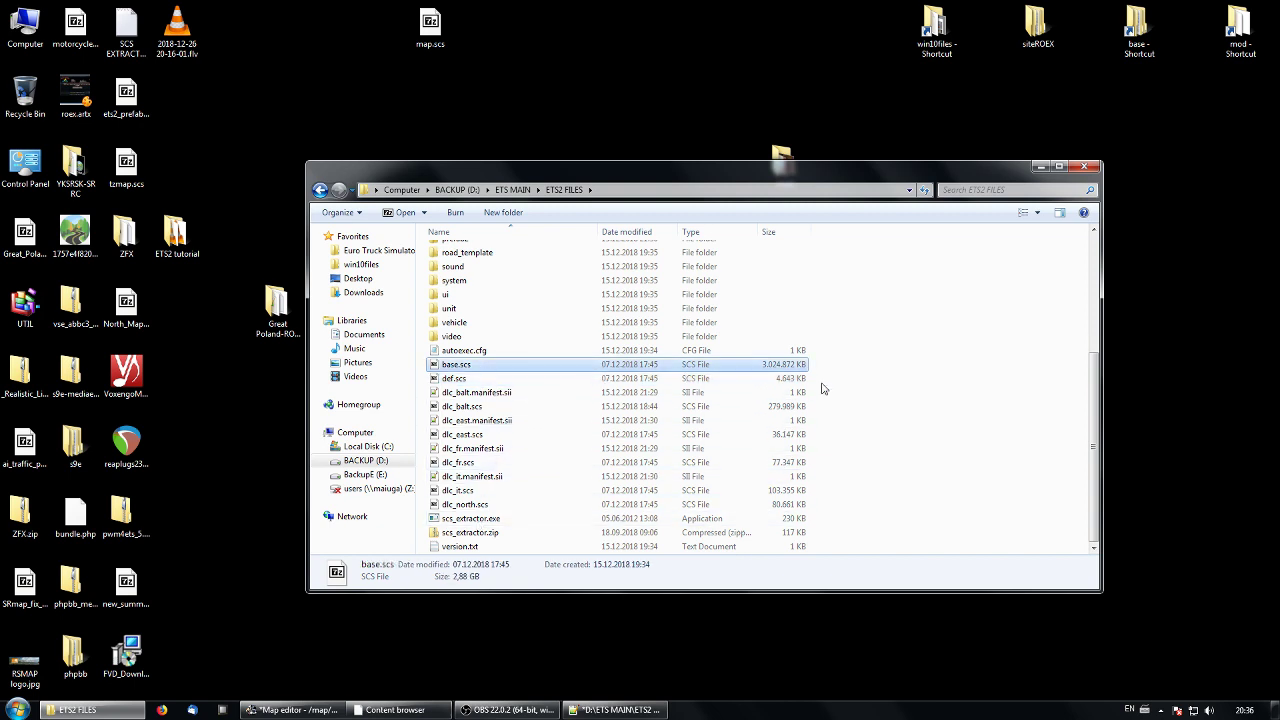
scroll(822, 388, up, 5)
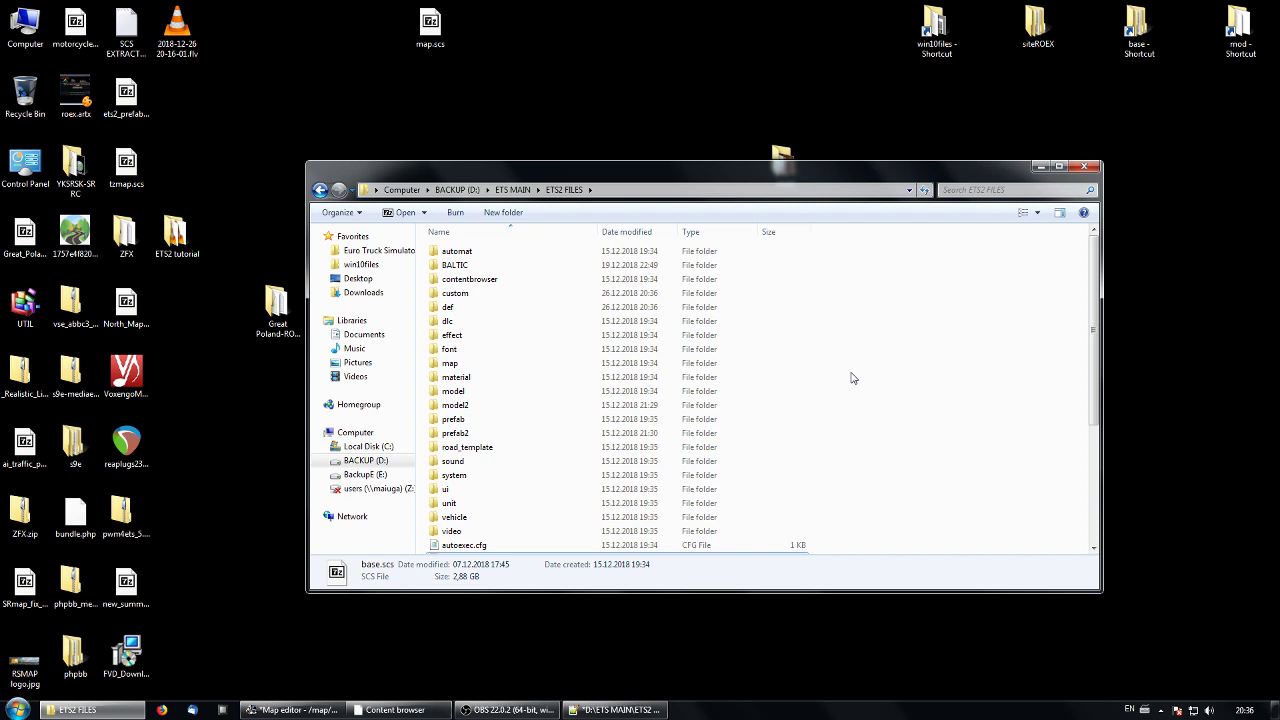
scroll(852, 378, down, 5)
scroll(852, 378, up, 5)
Open the Euro Truck Simulator 2 mod folder and arrange it beside the ETS2 FILES folder.
drag(889, 170, 724, 123)
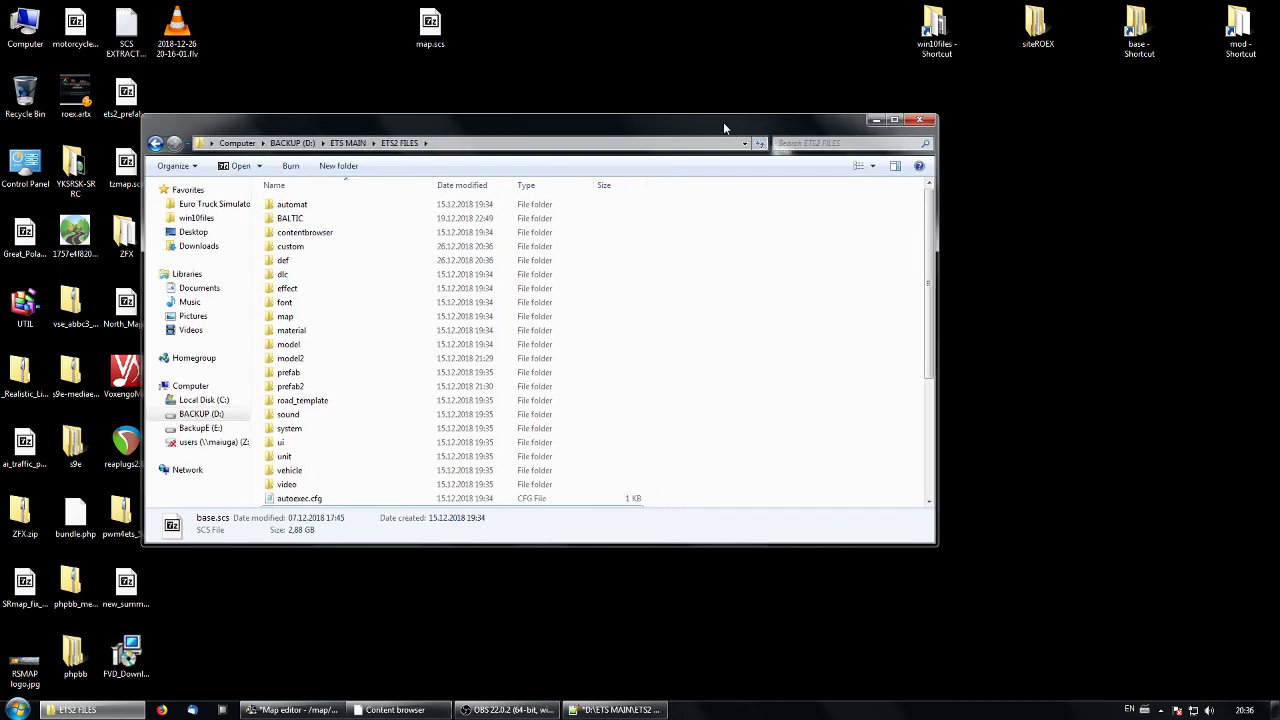
double_click(1239, 30)
drag(535, 150, 992, 243)
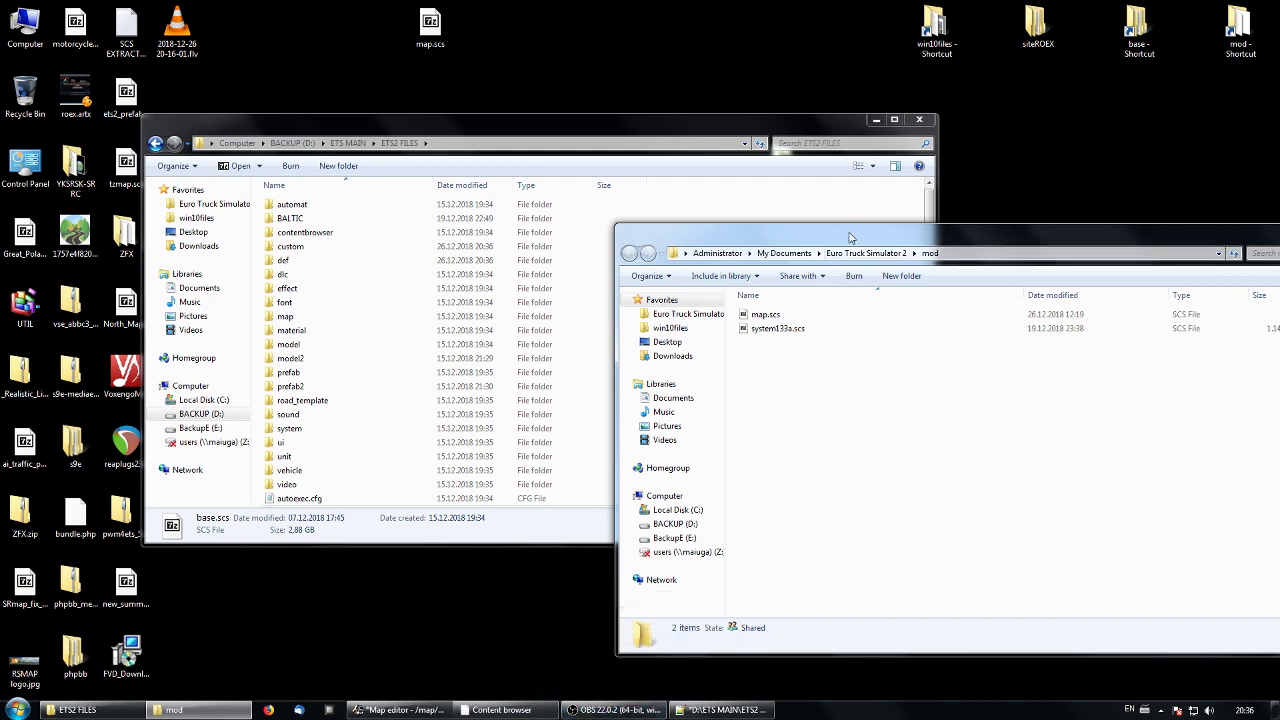
drag(852, 237, 784, 253)
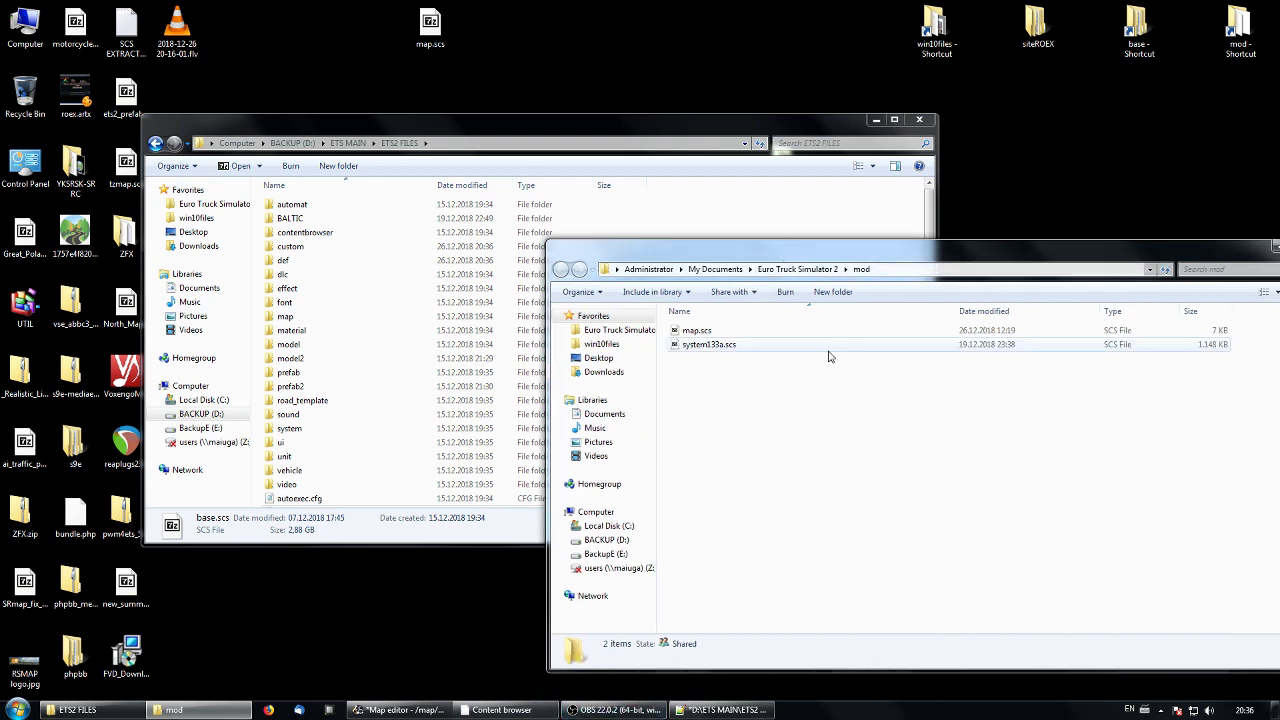
Inspect the contents of map.scs in the mod folder and close the archive.
double_click(697, 331)
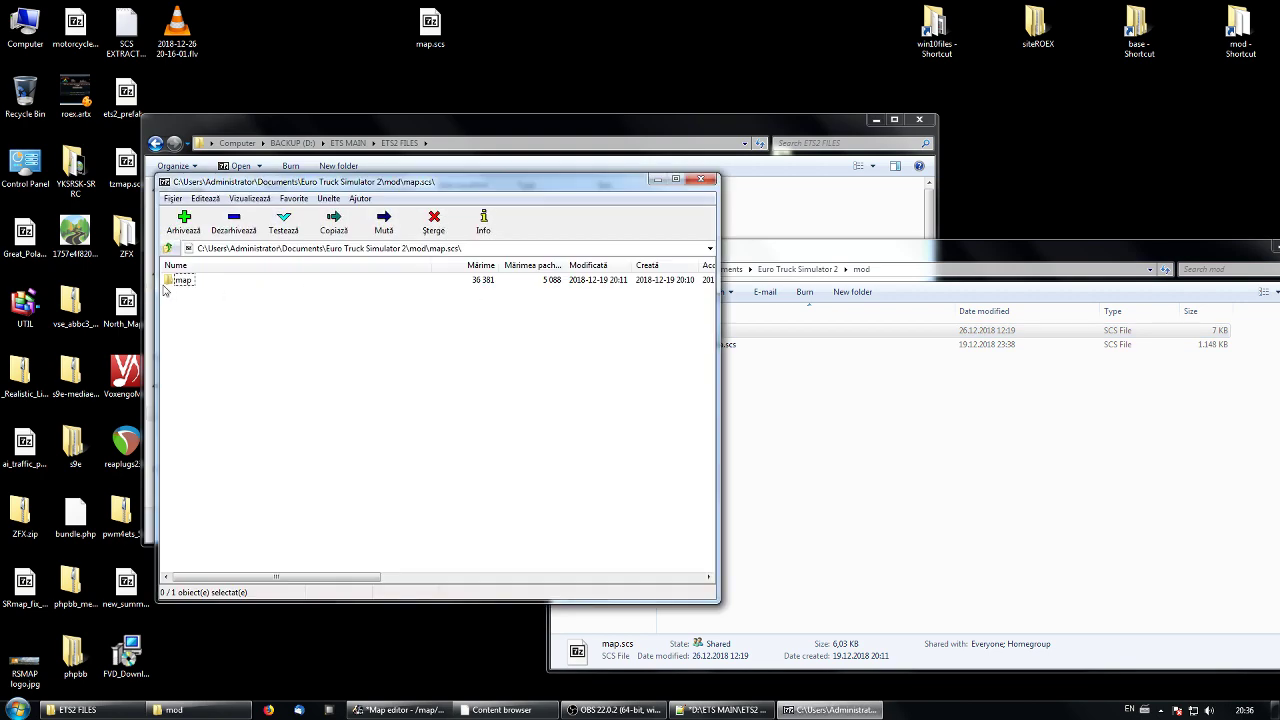
click(701, 179)
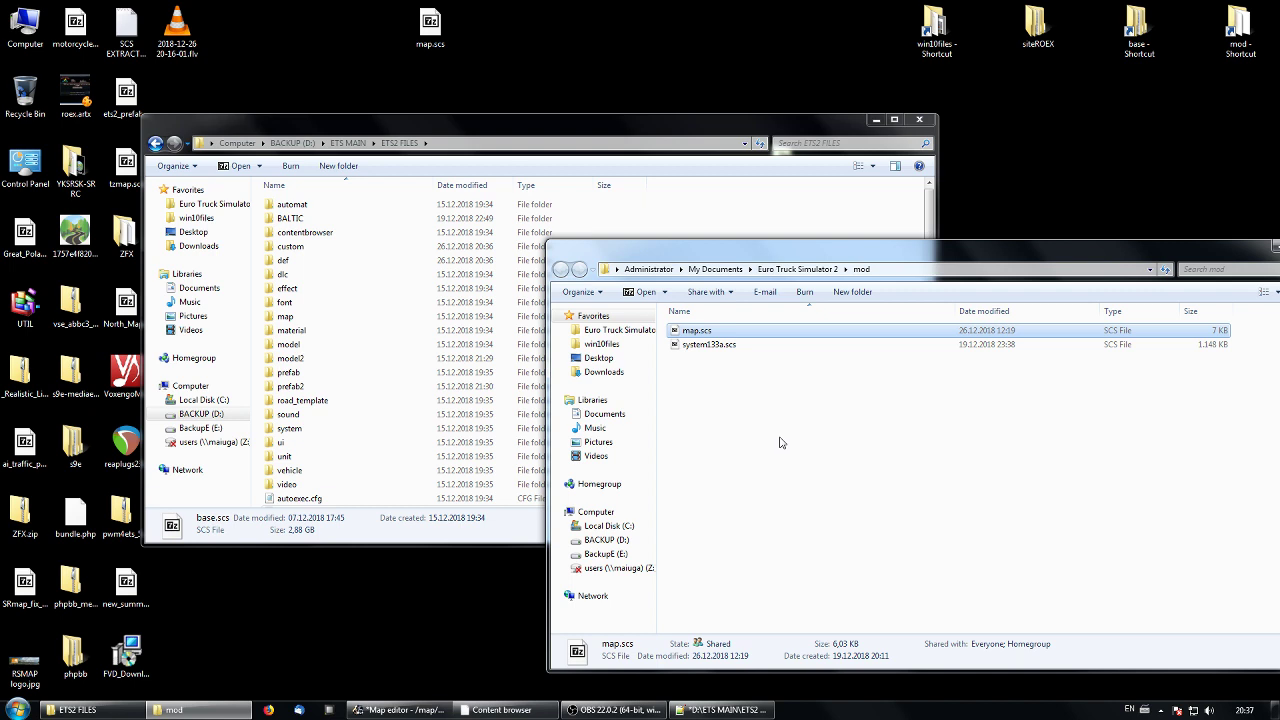
drag(757, 260, 774, 260)
Create a new folder named def in the mod folder and open it.
right_click(717, 392)
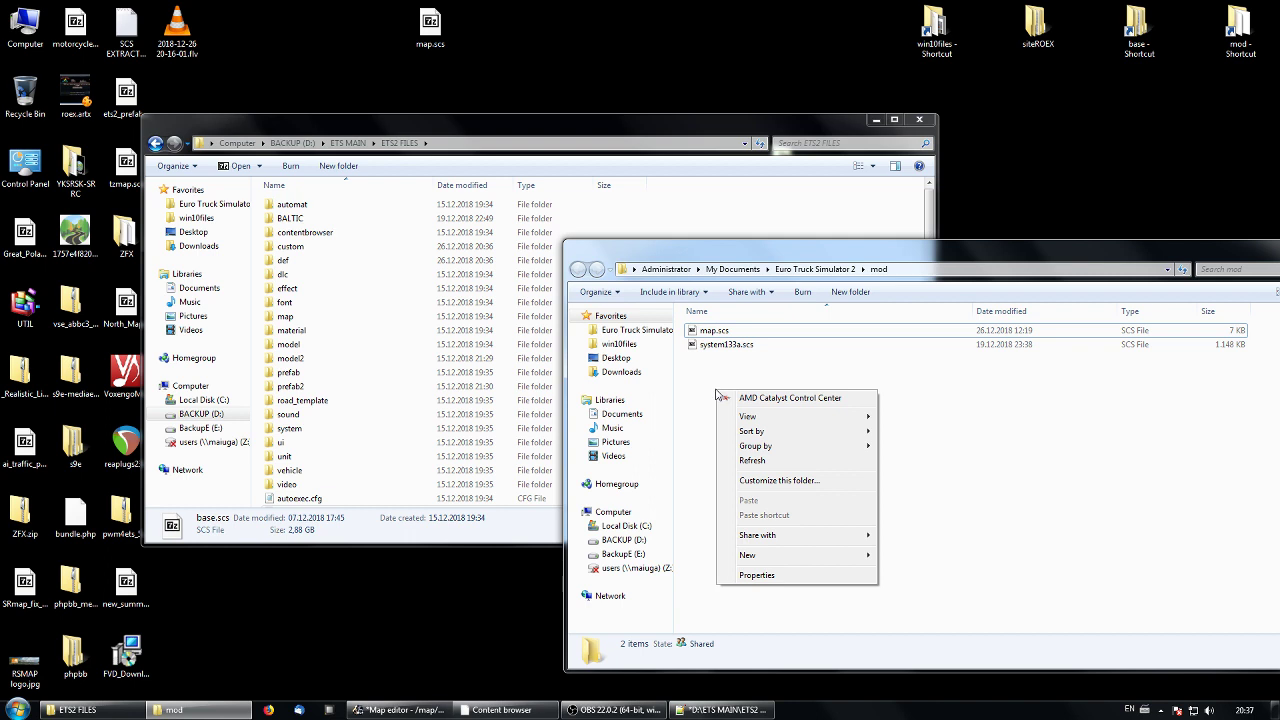
mouse_move(810, 558)
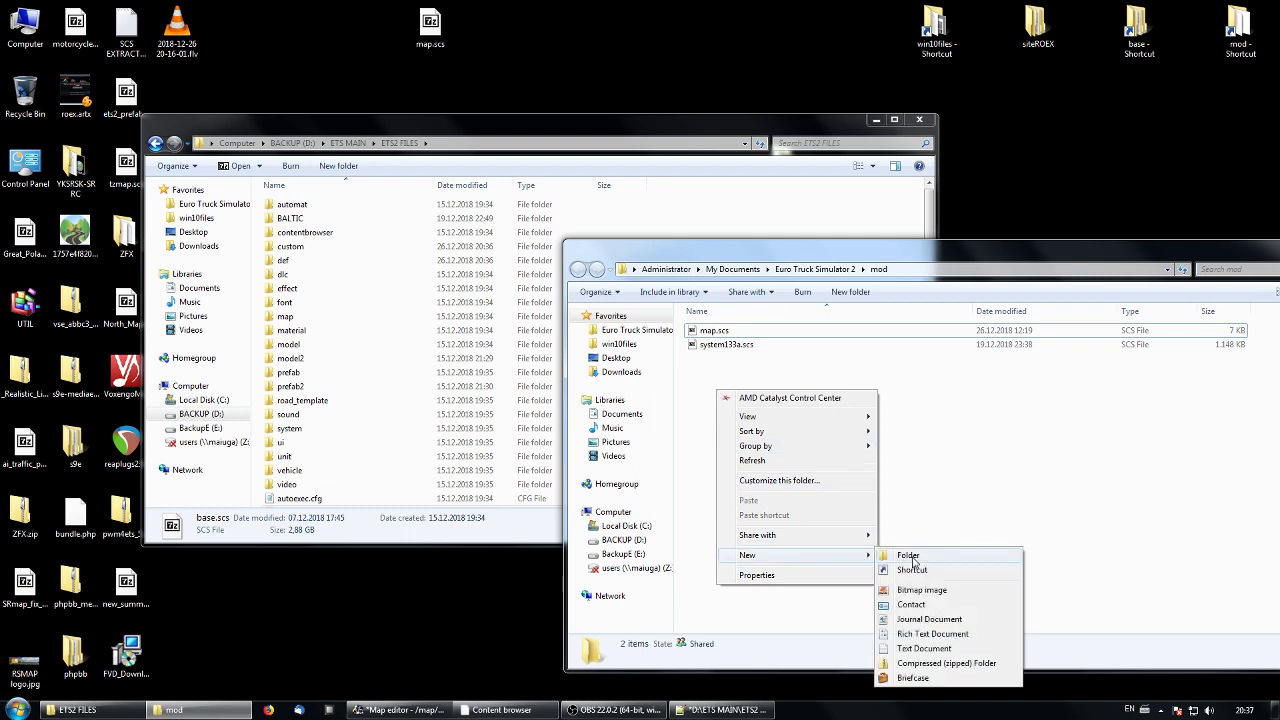
click(913, 557)
text(def)
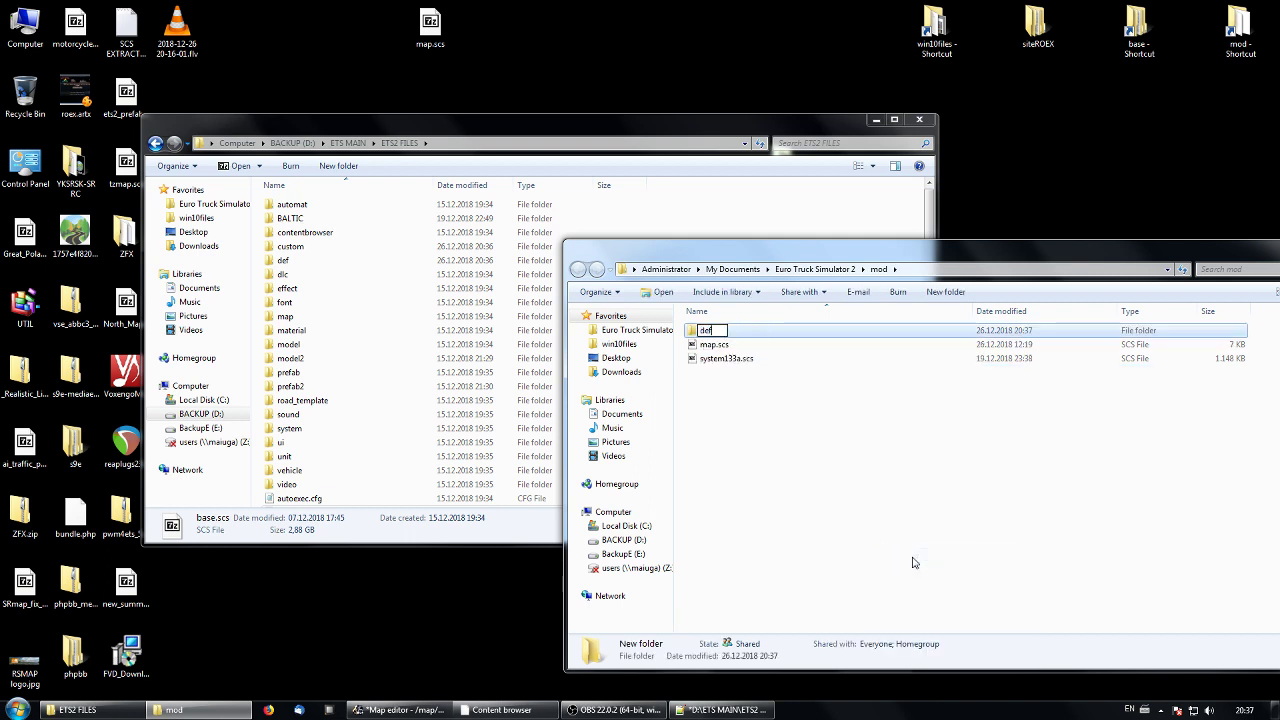
click(766, 477)
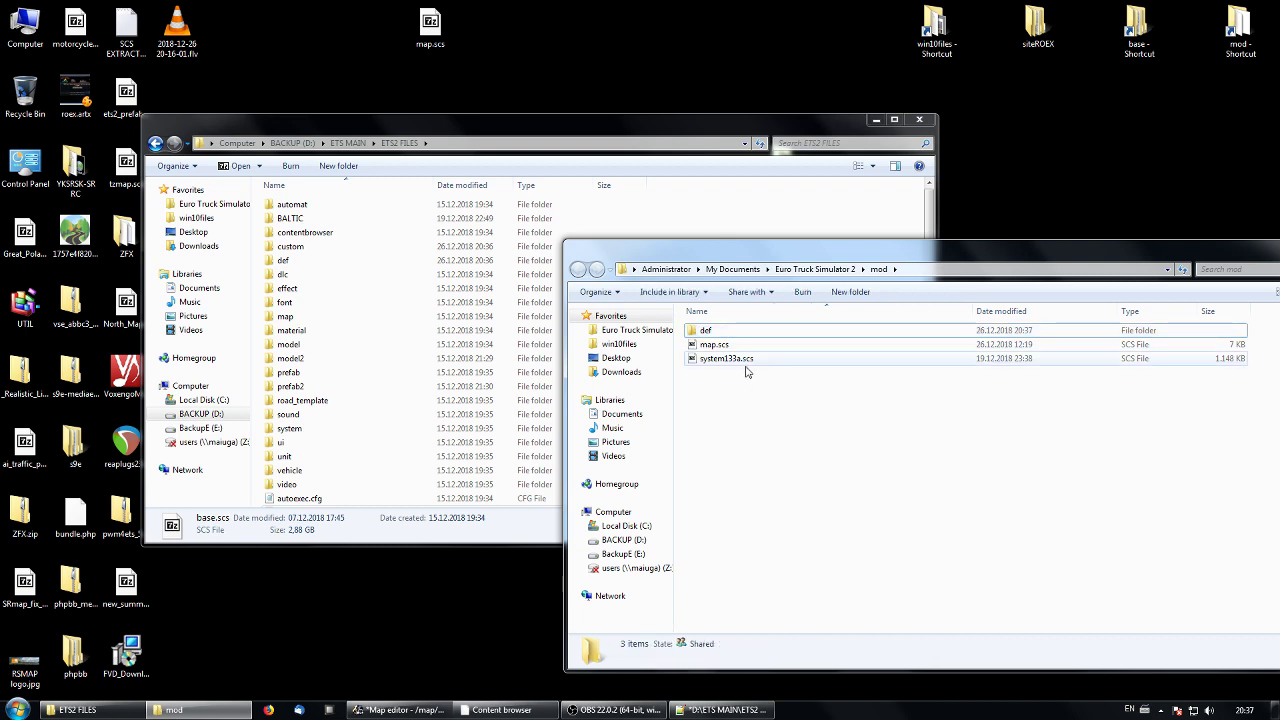
double_click(708, 332)
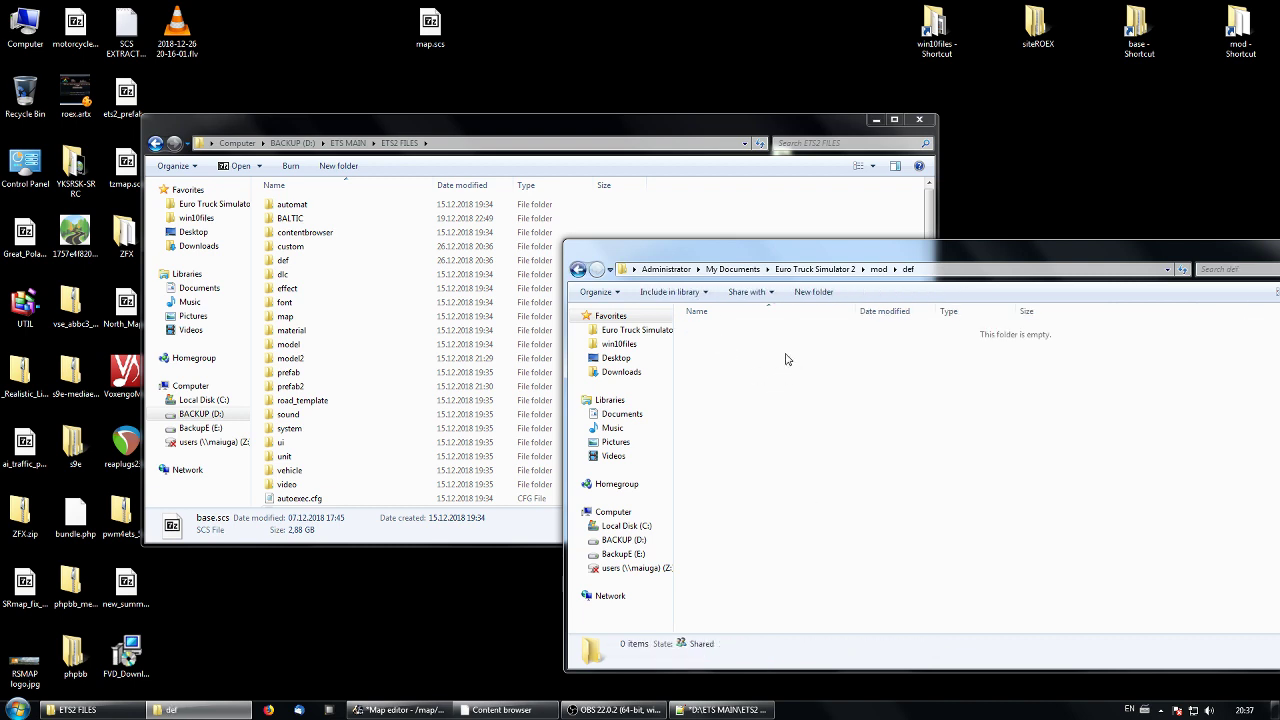
Copy city.sii from the def folder of ETS2 FILES into the mod's def folder.
double_click(284, 260)
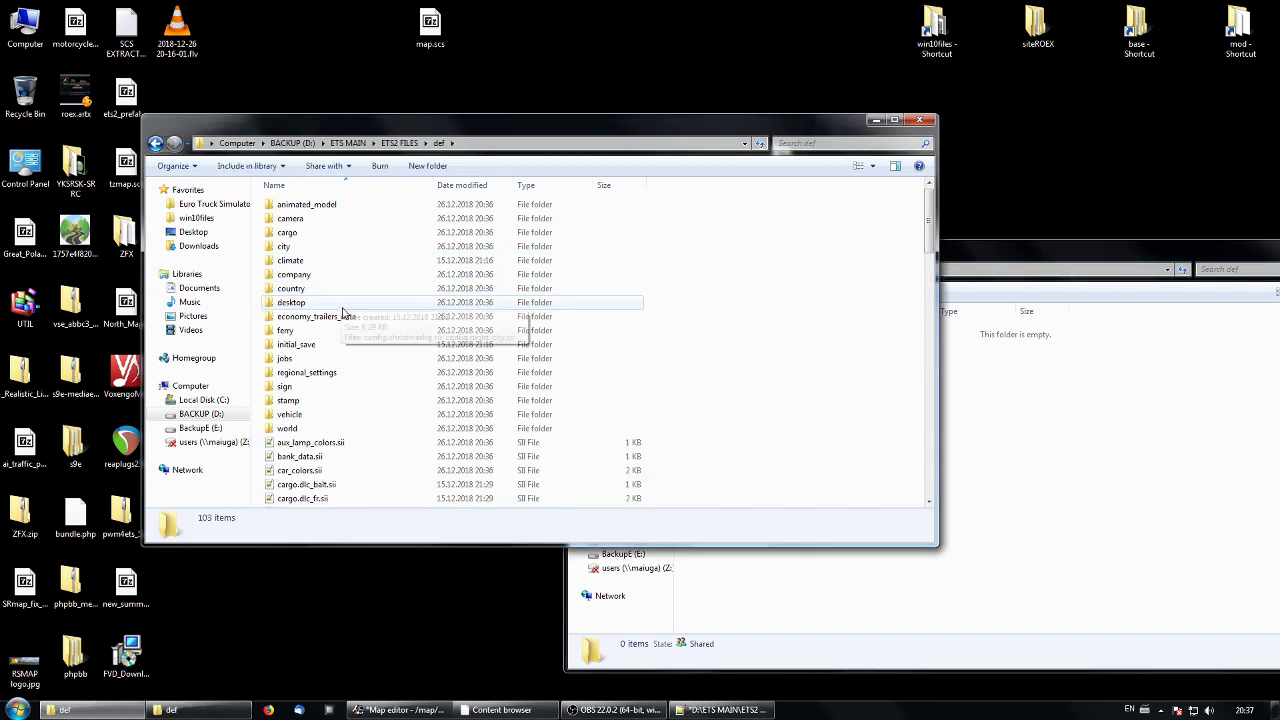
scroll(343, 313, down, 5)
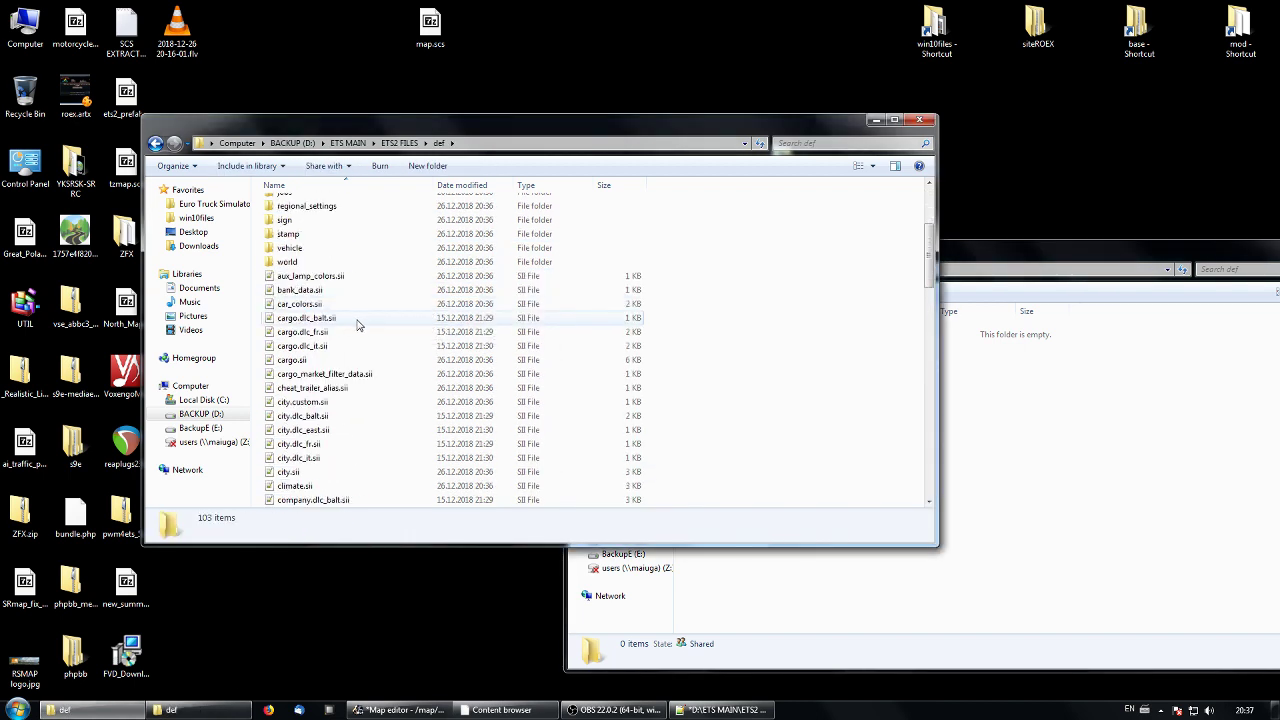
scroll(345, 318, down, 2)
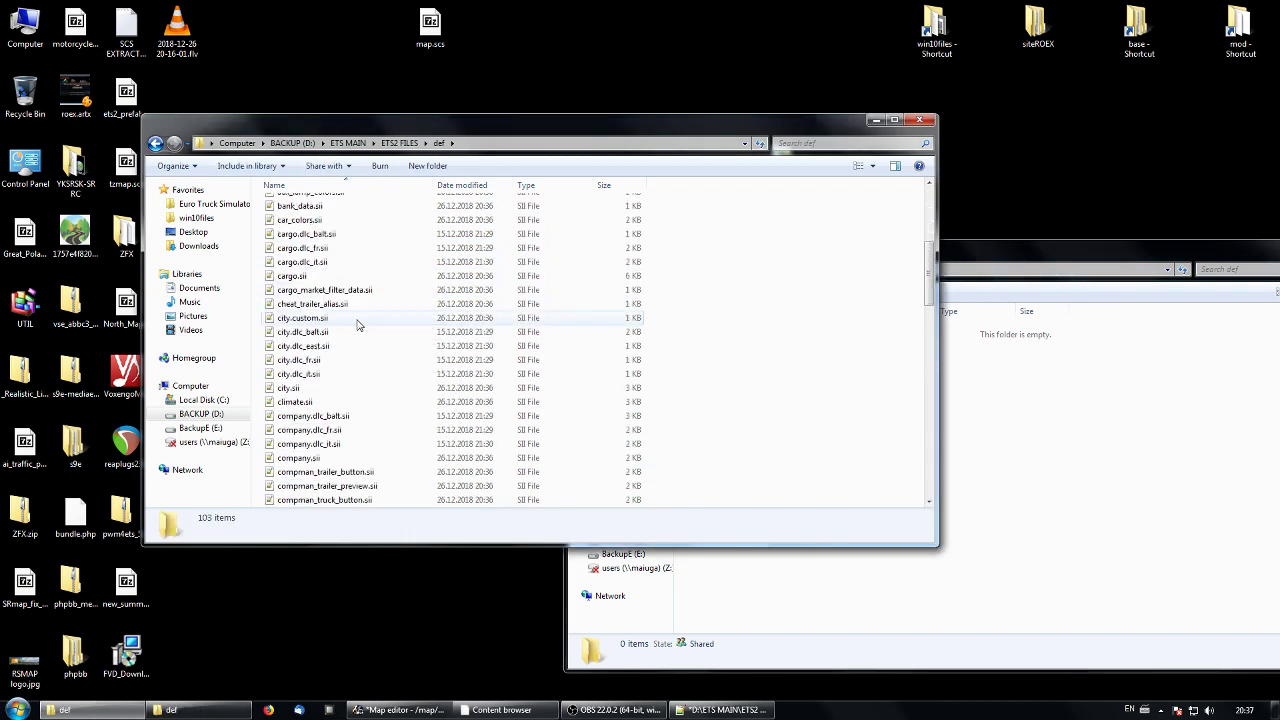
click(288, 390)
right_click(294, 392)
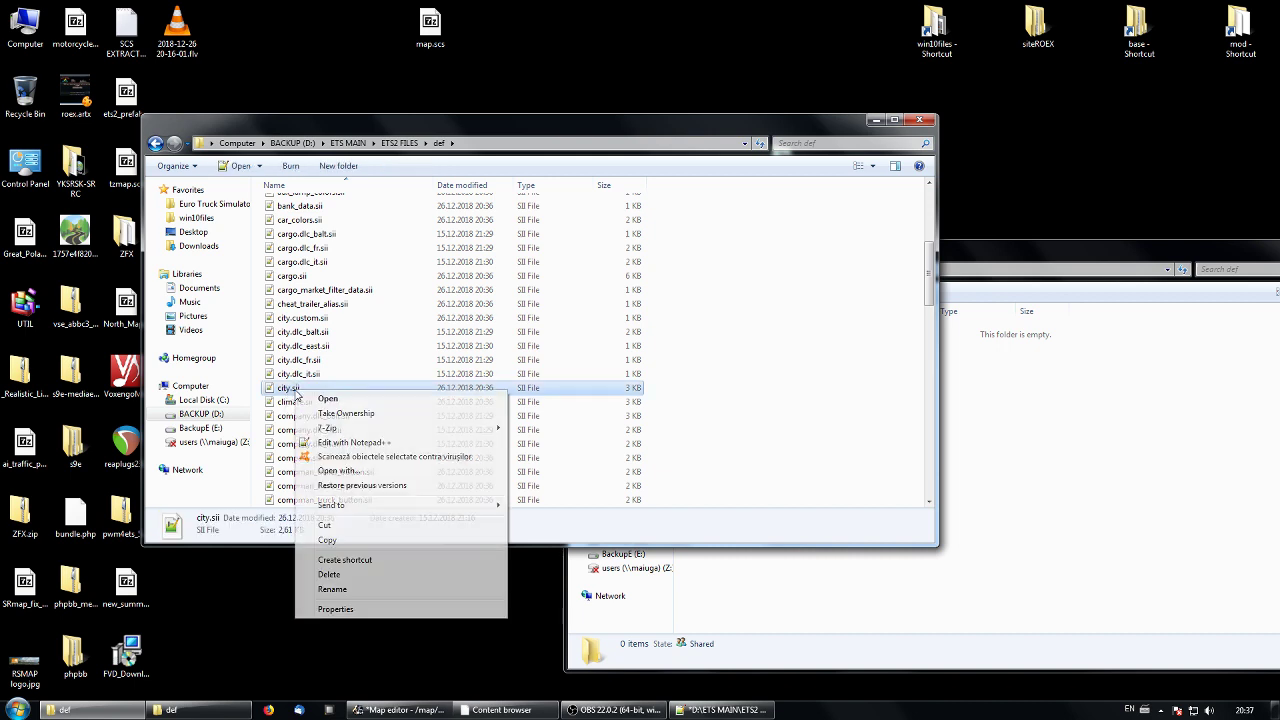
click(336, 542)
right_click(1053, 455)
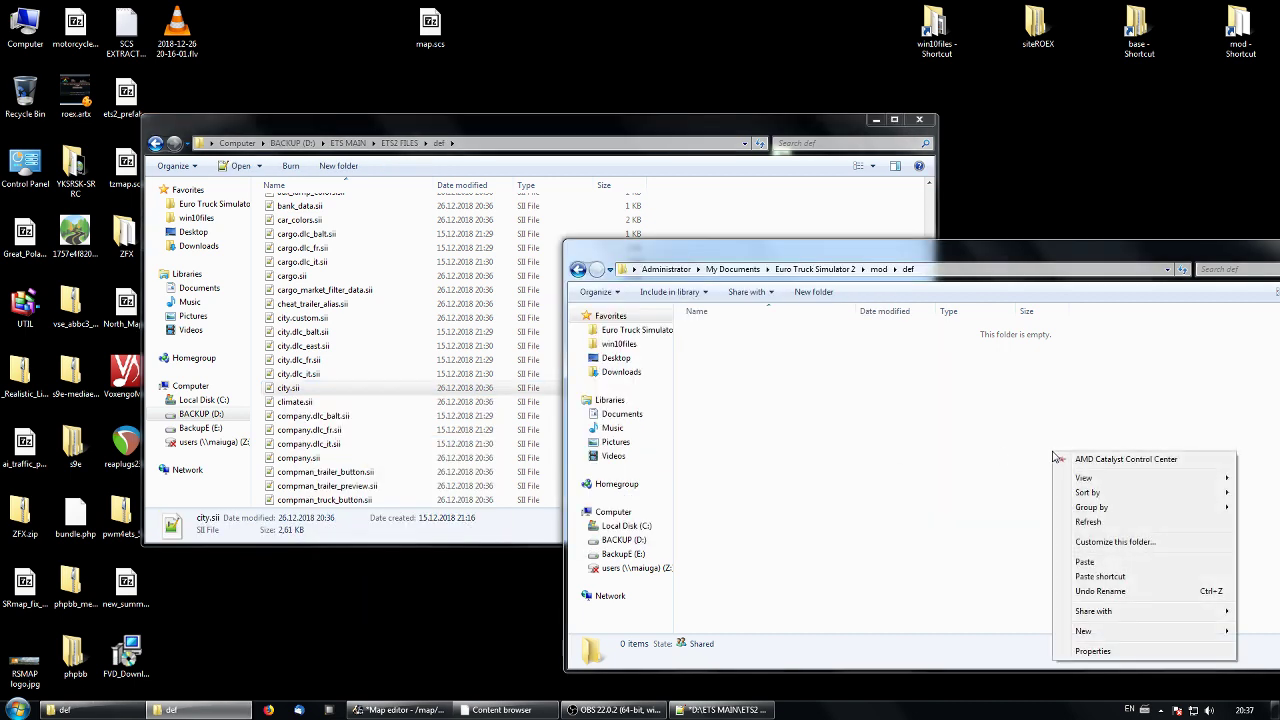
click(1088, 561)
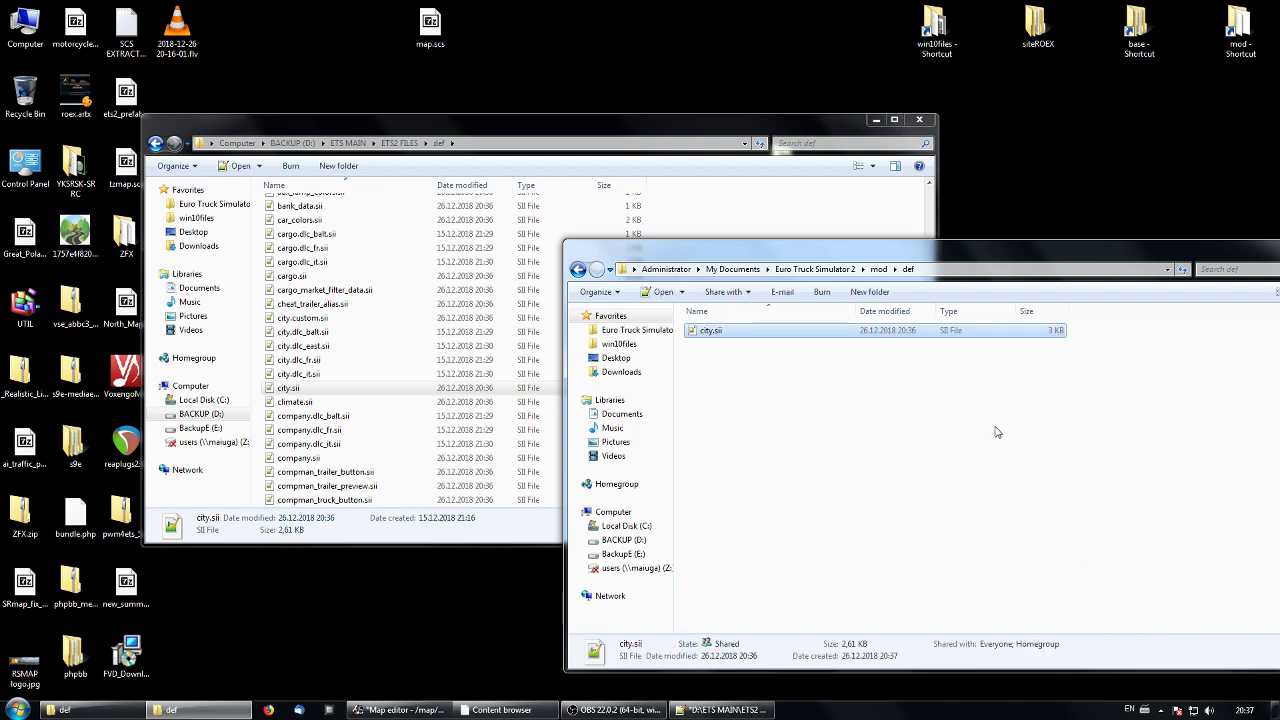
Create a new folder named city in the mod's def folder.
drag(740, 260, 736, 298)
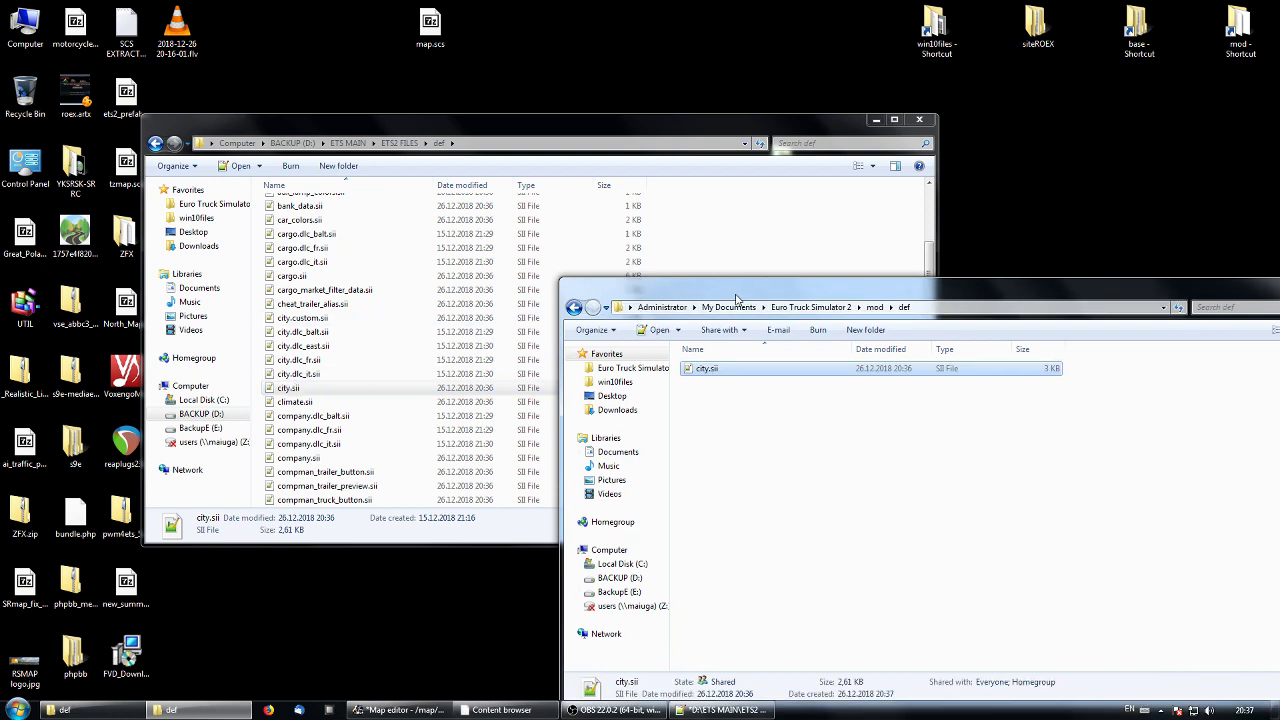
right_click(729, 441)
click(706, 428)
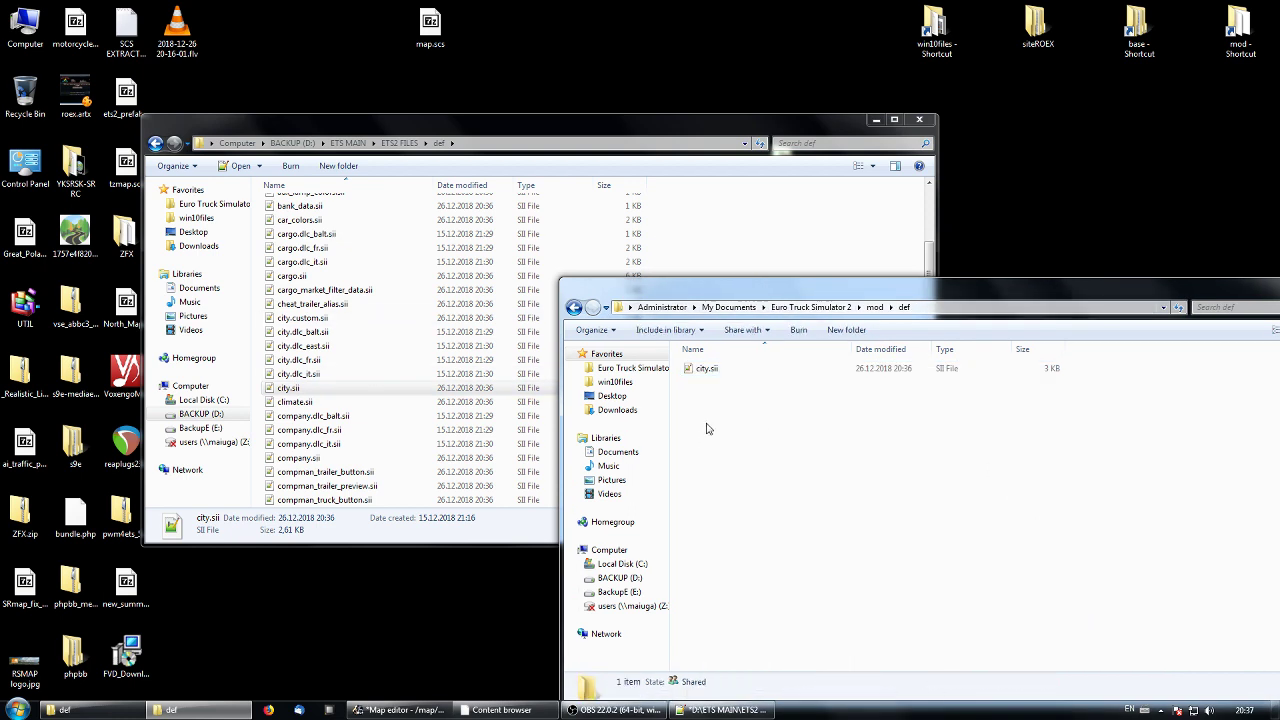
right_click(714, 452)
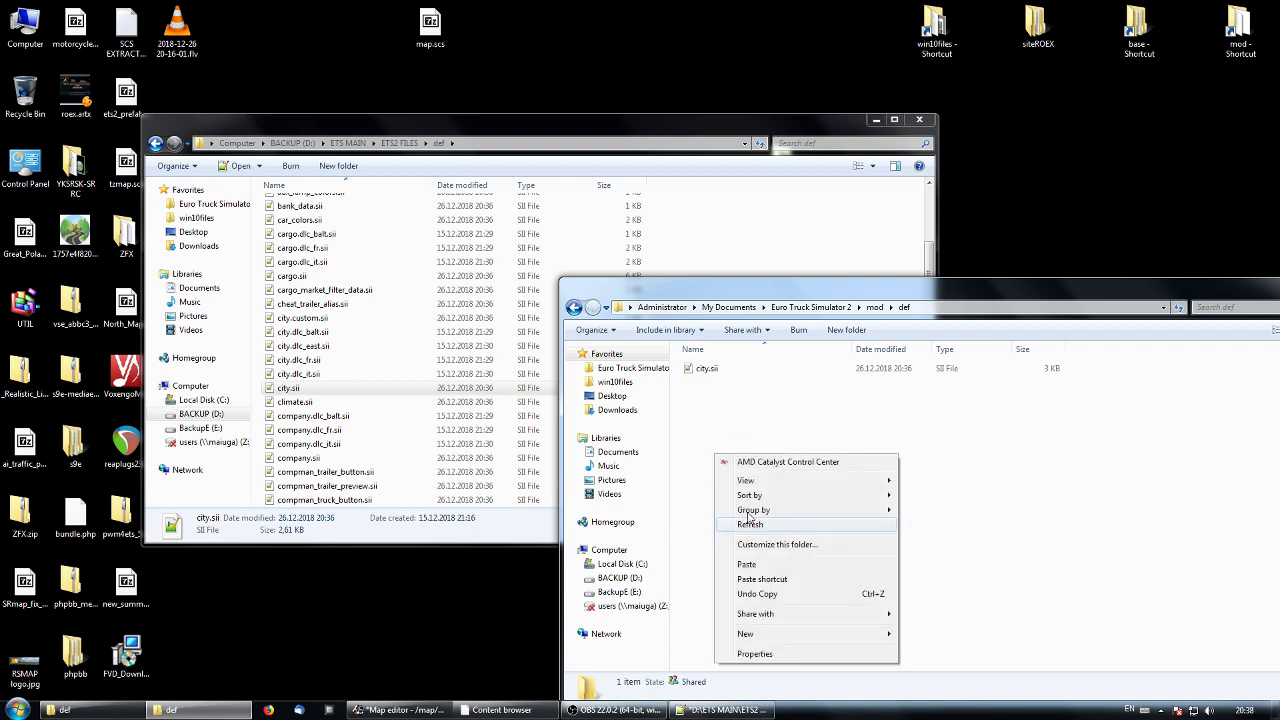
mouse_move(857, 634)
click(937, 512)
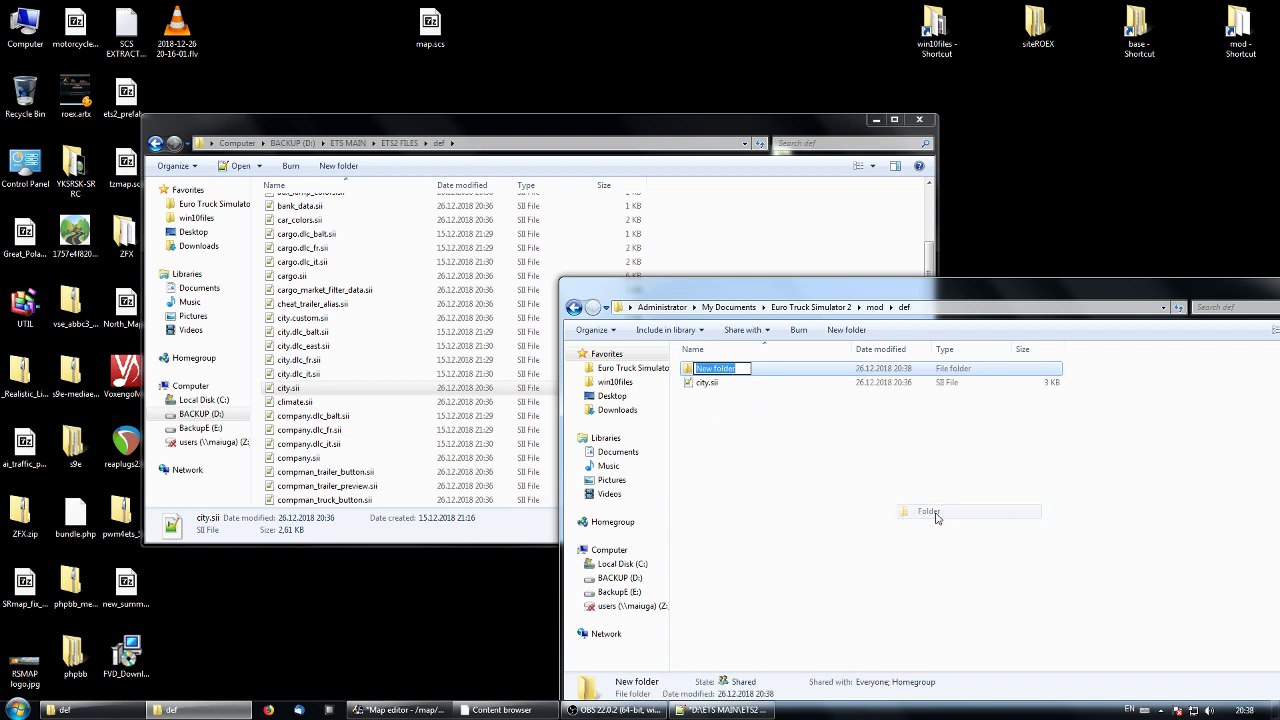
text(city)
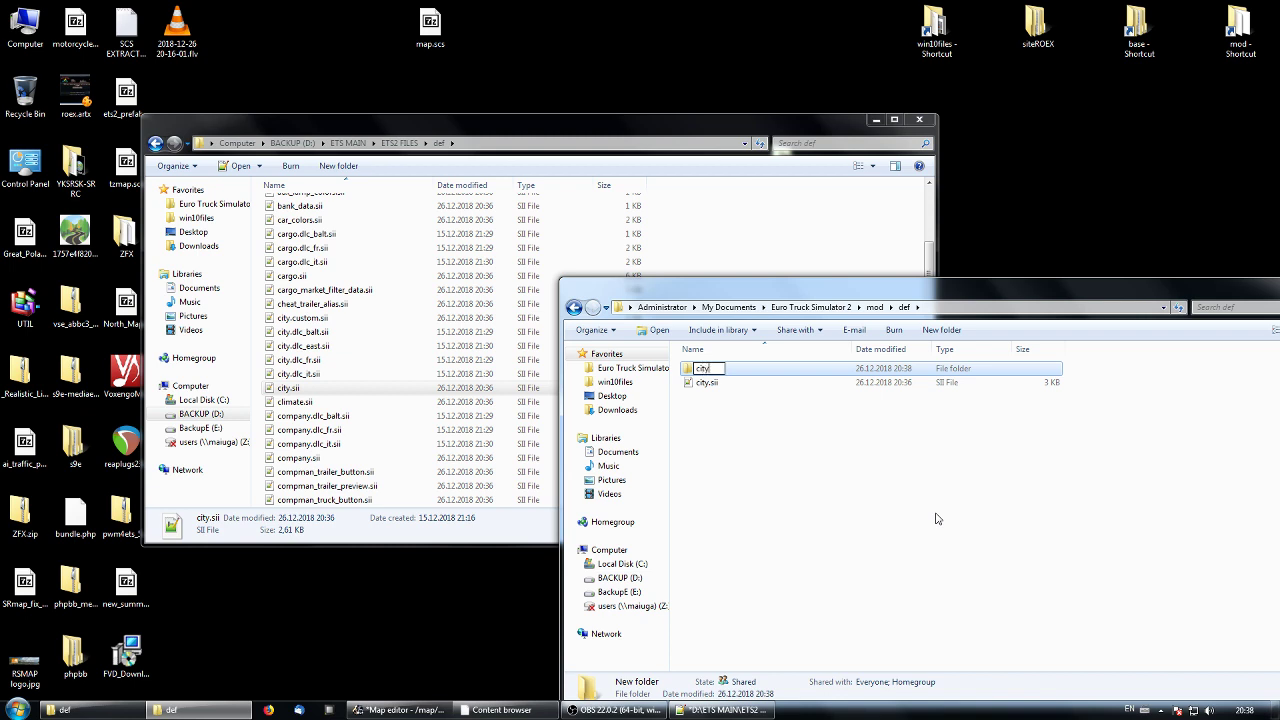
click(737, 454)
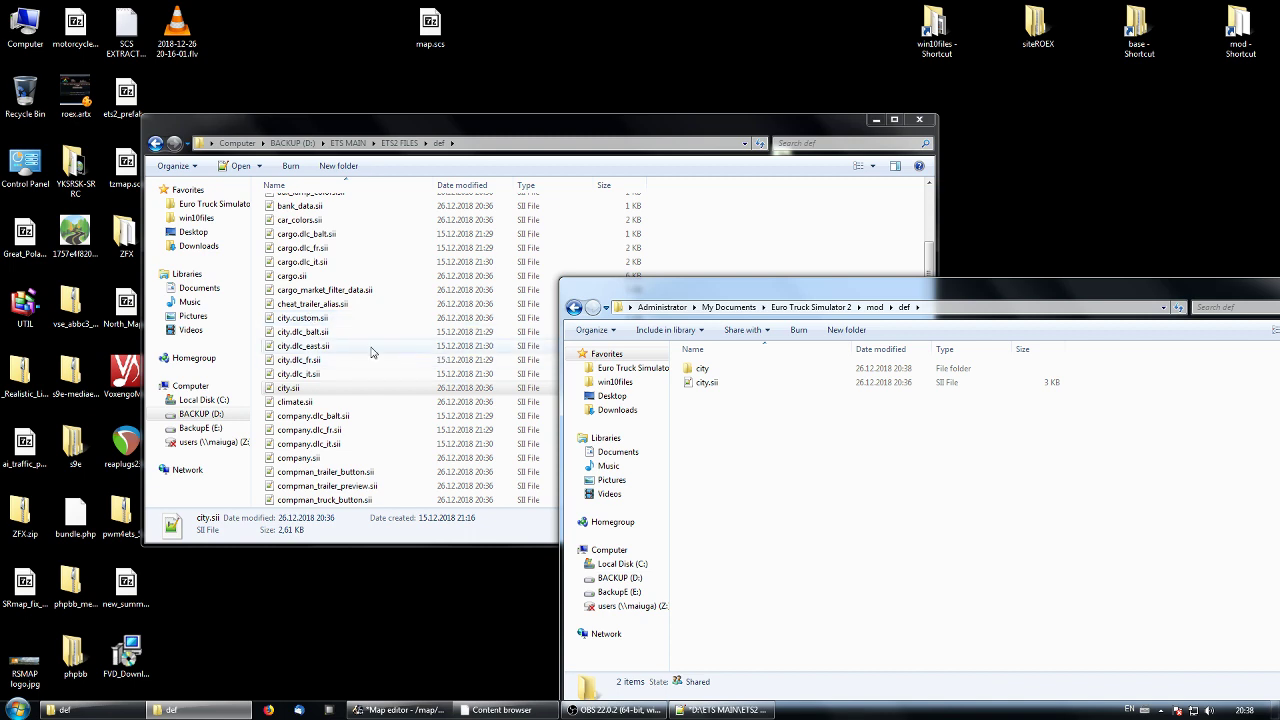
Copy country.sii from the extracted def folder into the mod's def folder.
click(348, 332)
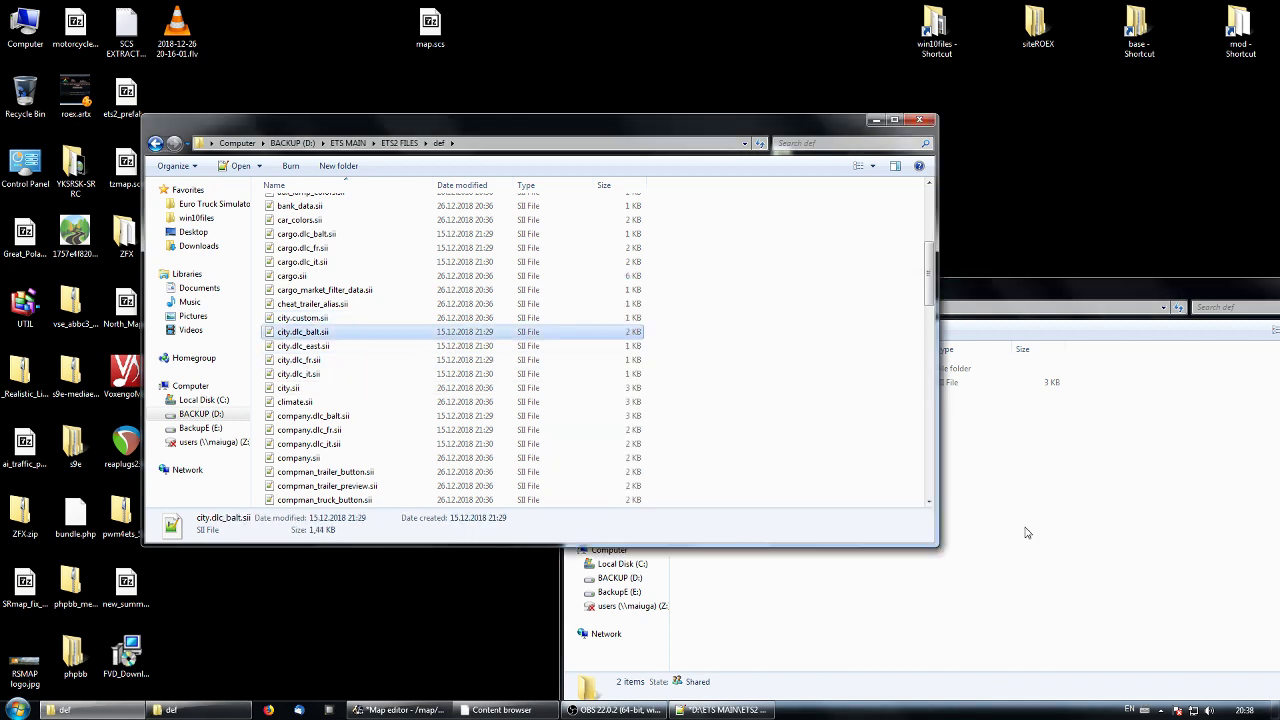
click(1025, 533)
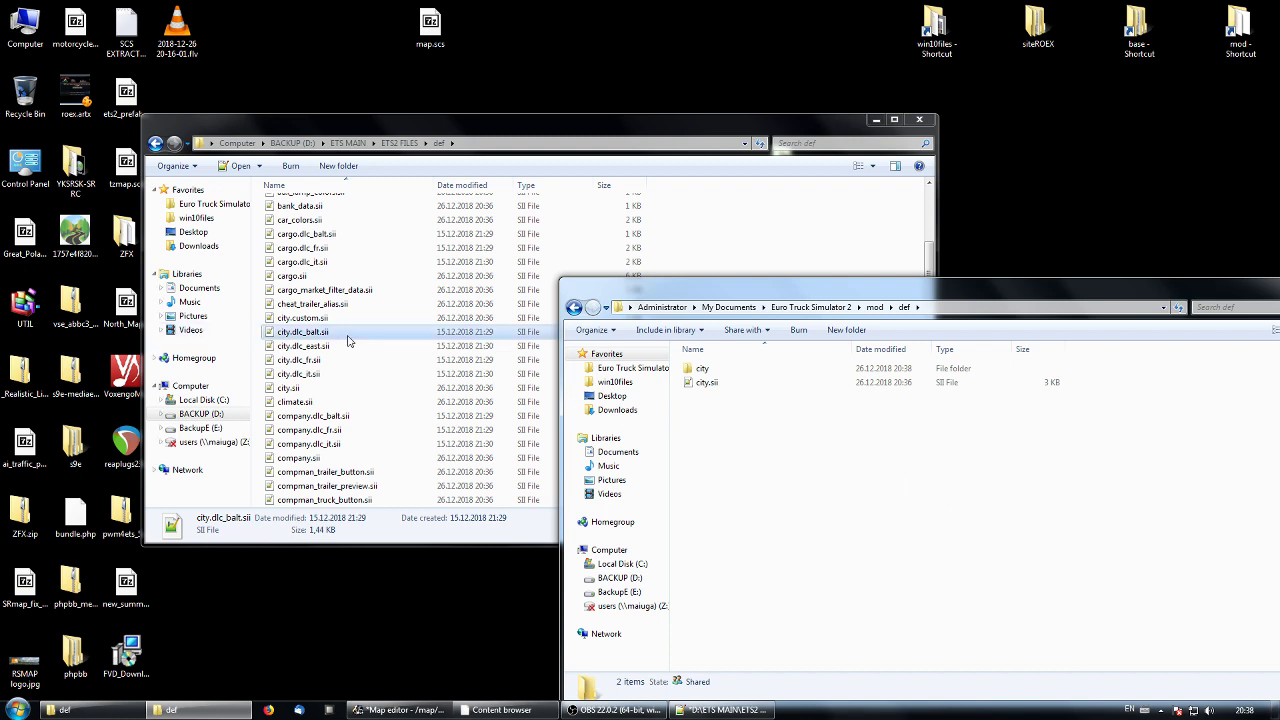
click(347, 336)
scroll(348, 342, up, 3)
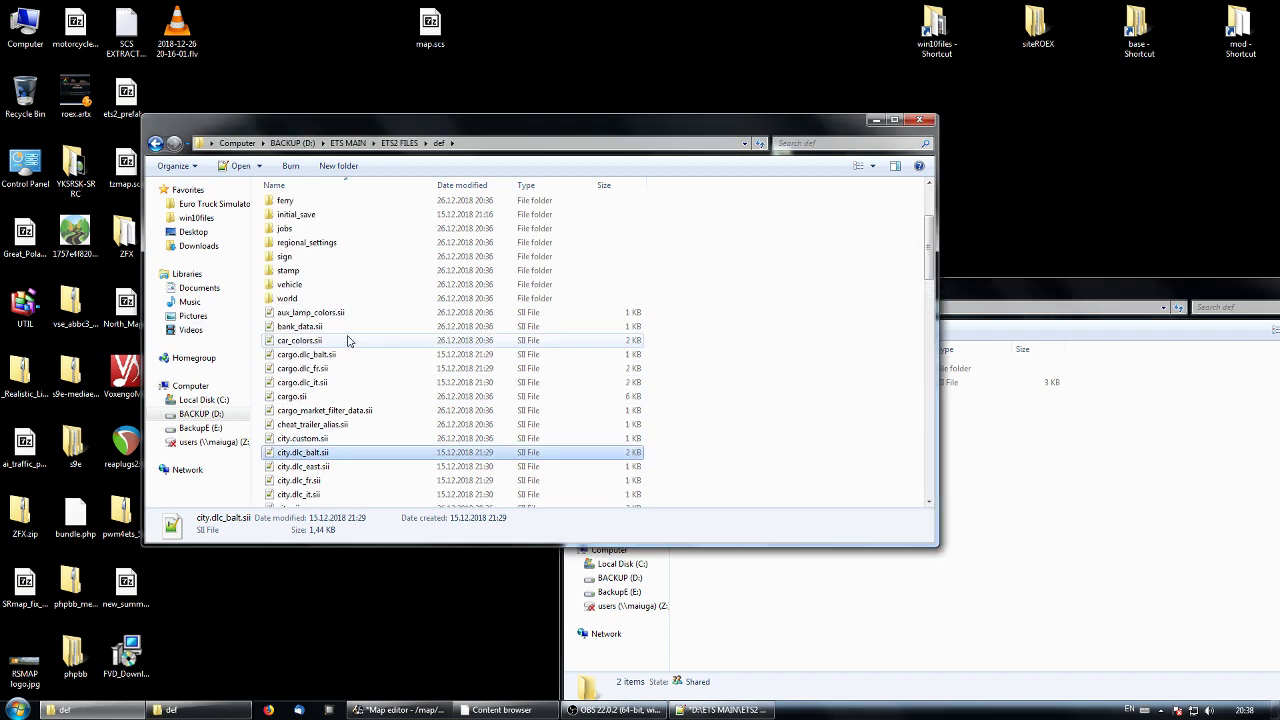
scroll(348, 341, down, 9)
scroll(348, 341, up, 5)
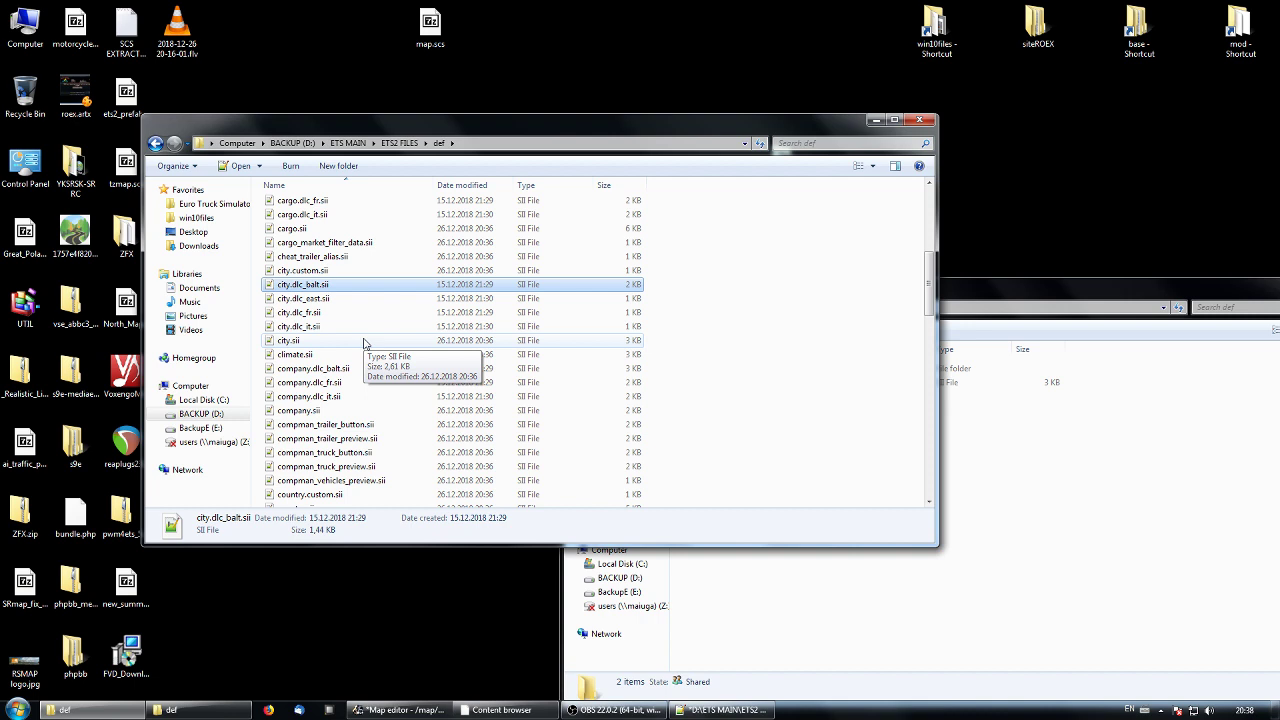
scroll(365, 343, down, 2)
click(305, 430)
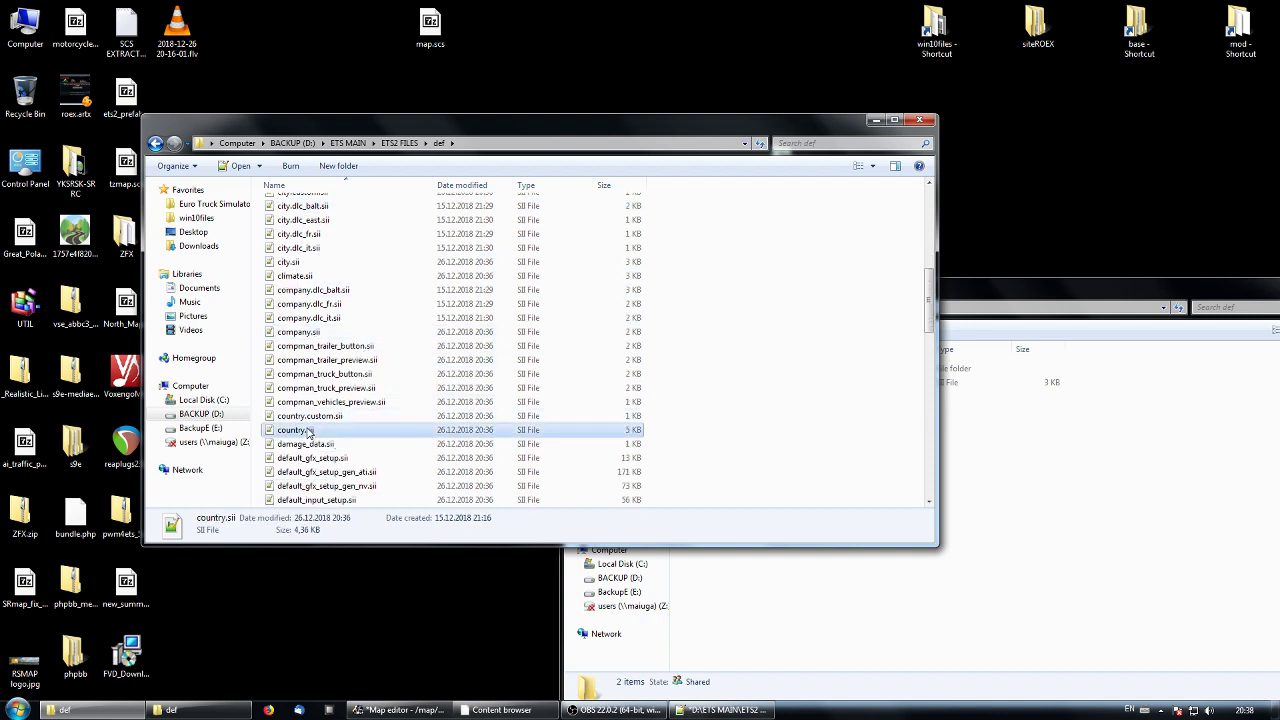
right_click(307, 430)
click(378, 581)
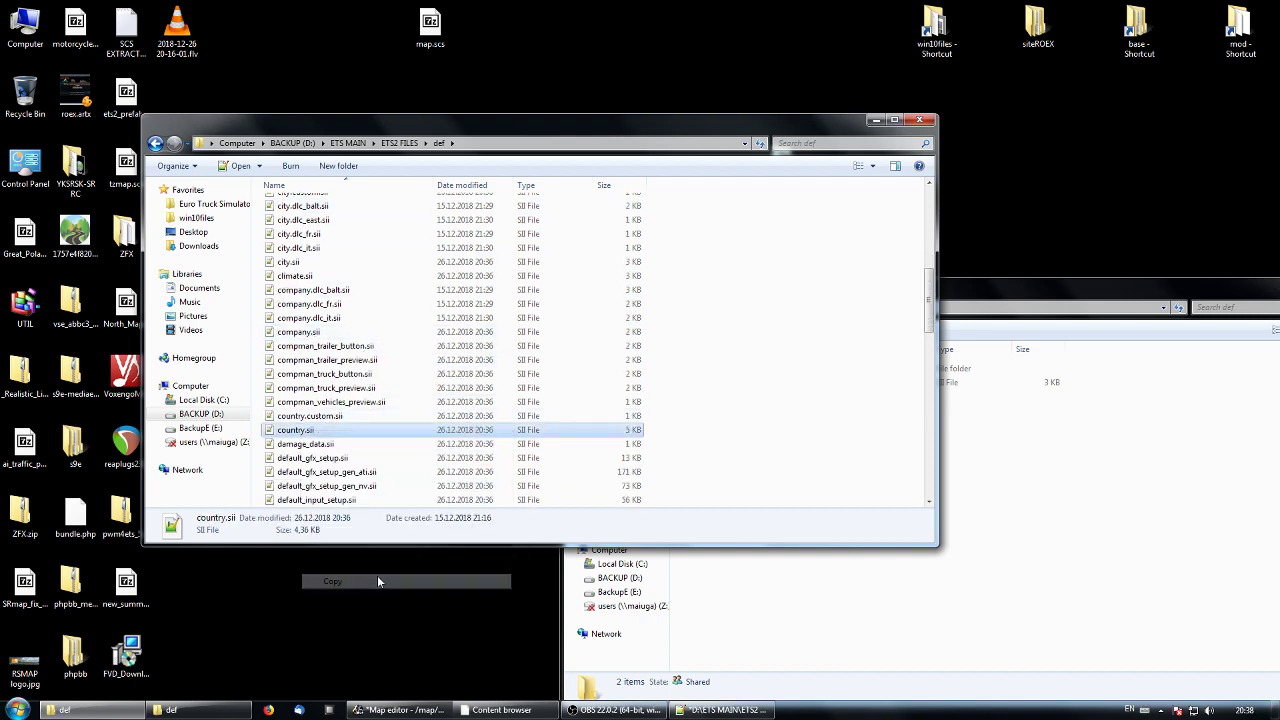
click(805, 478)
right_click(800, 472)
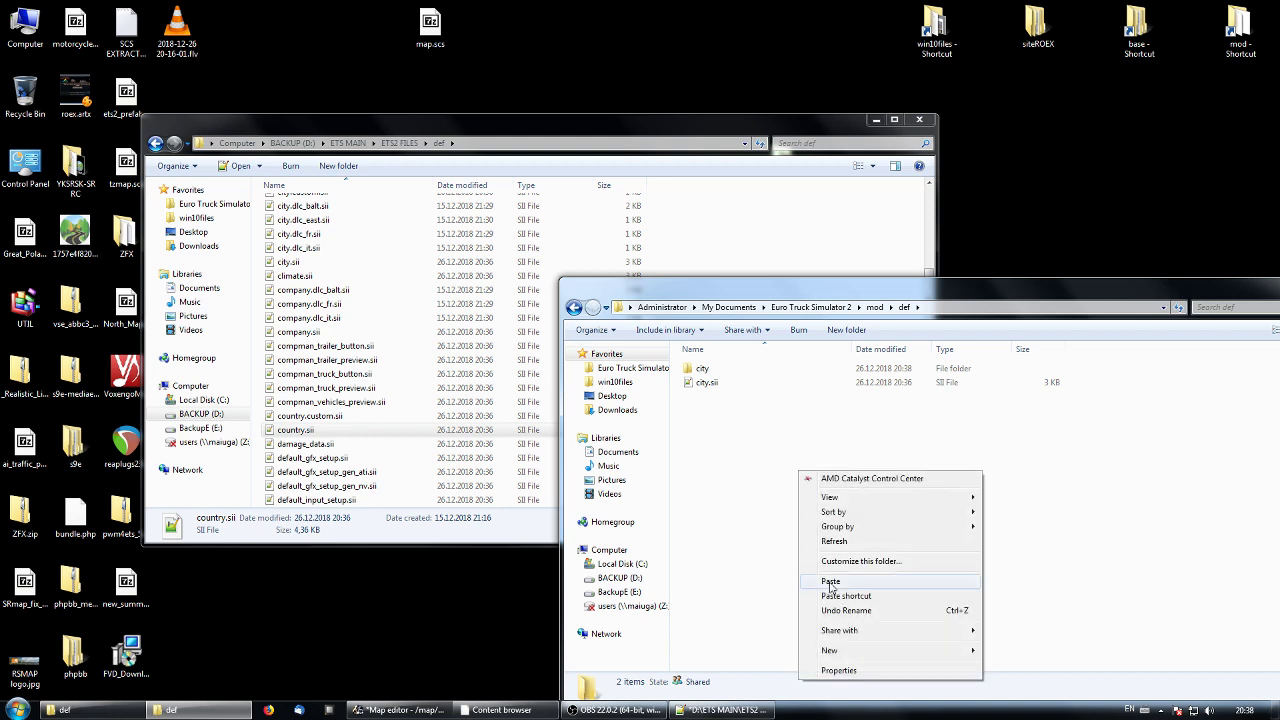
click(830, 583)
Create a new folder named country beside the city folder in the mod's def folder.
right_click(731, 457)
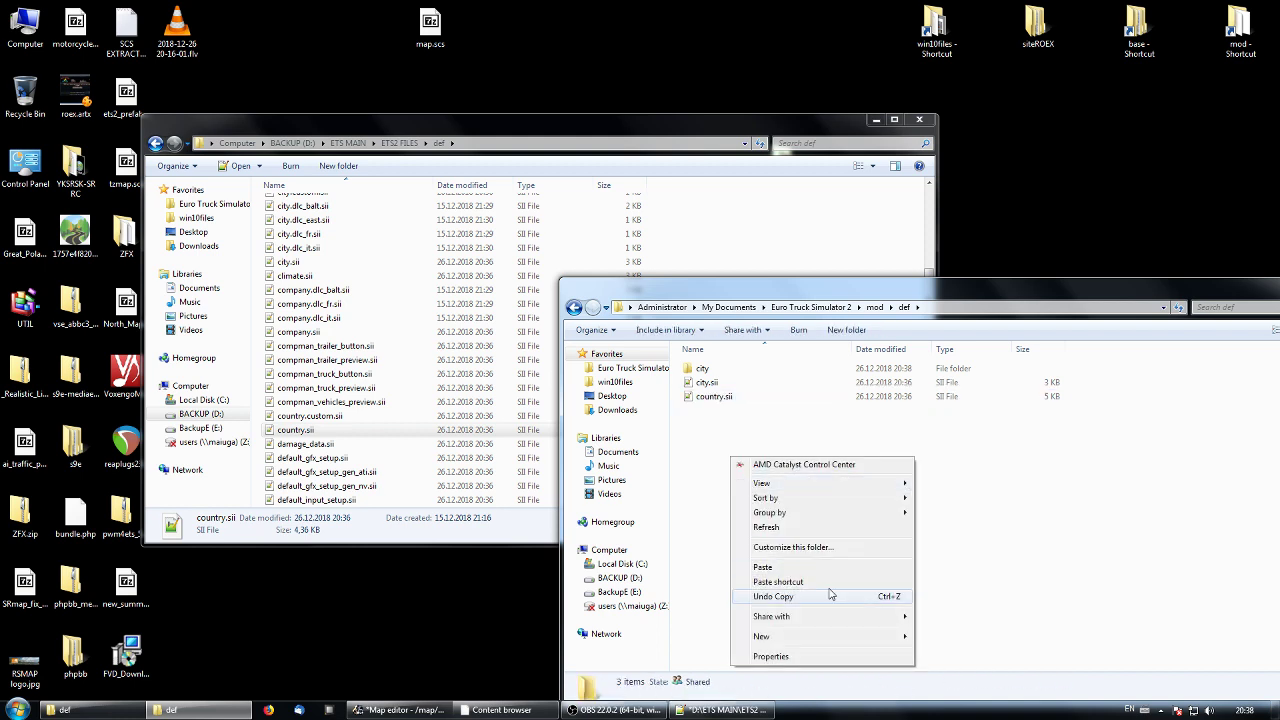
mouse_move(878, 637)
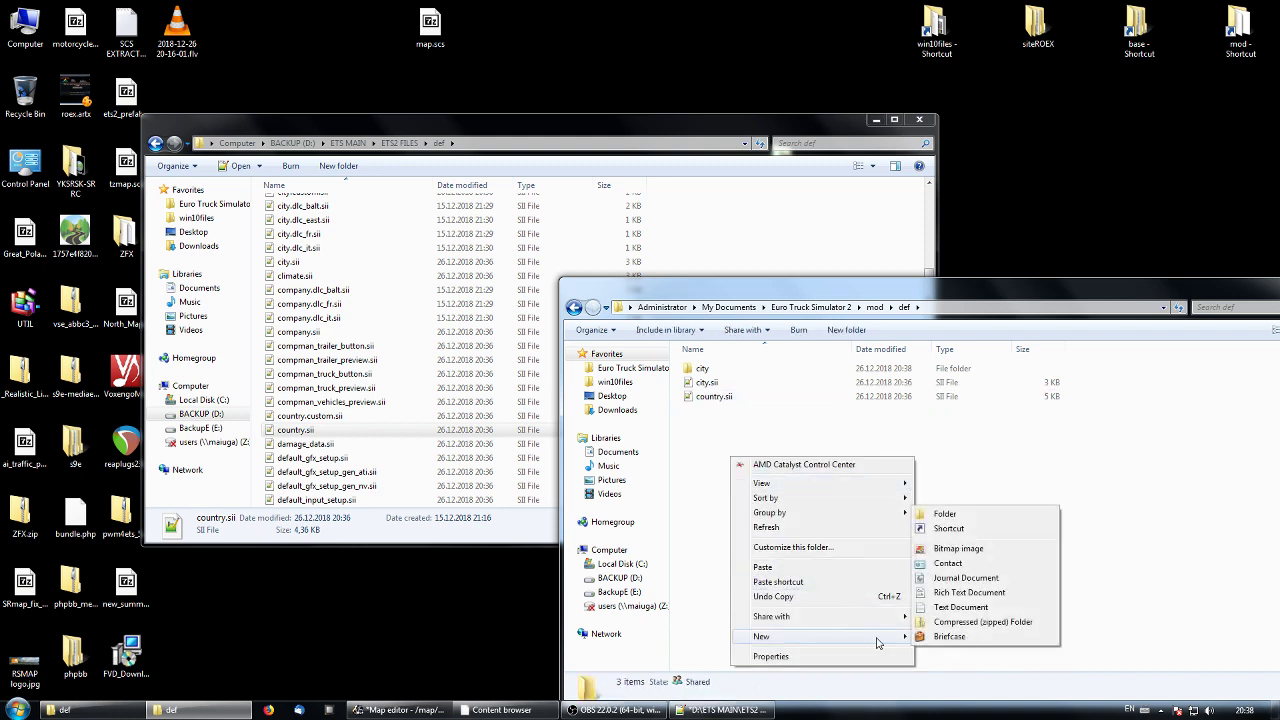
click(978, 513)
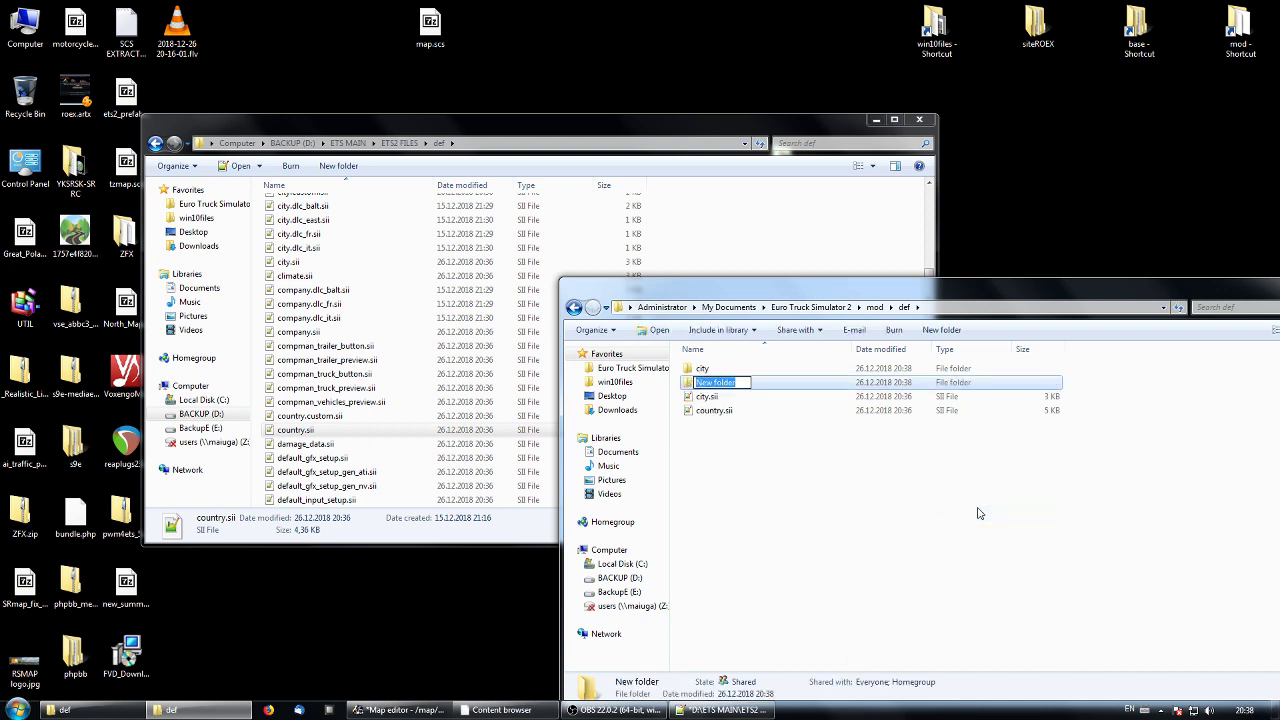
text(country)
click(768, 460)
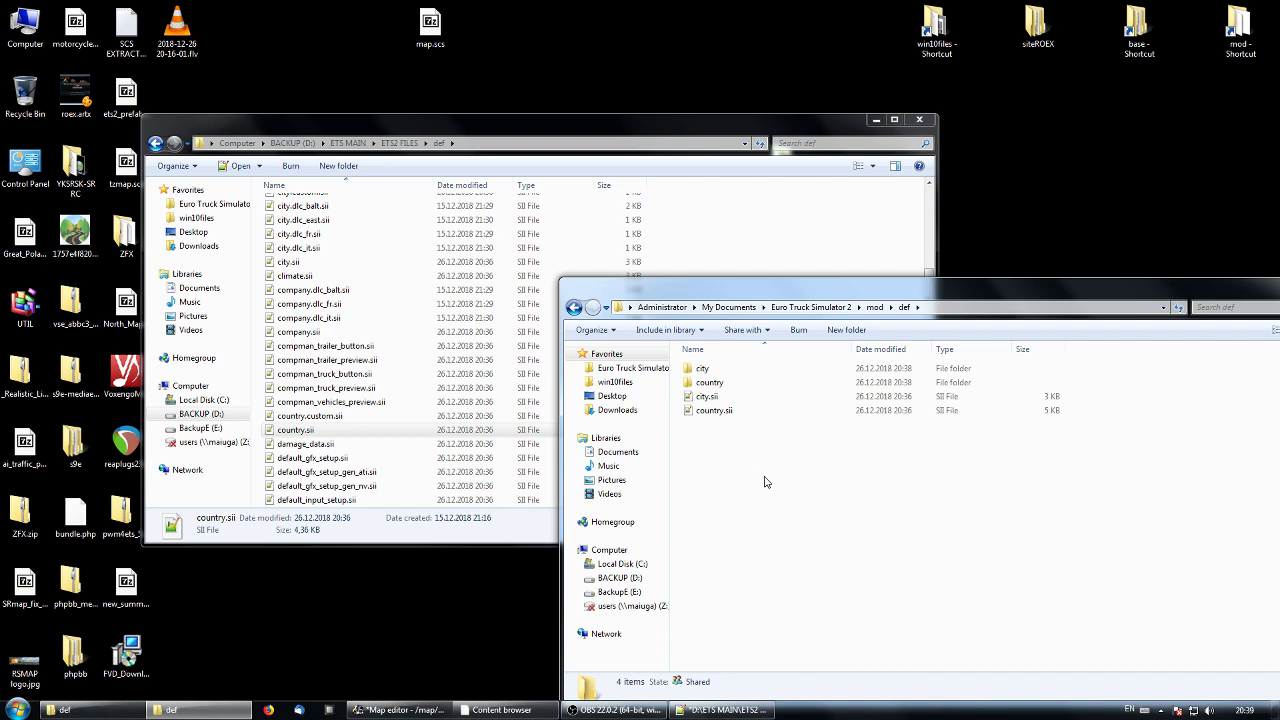
Copy editor_data.sii from the extracted def folder into the mod's def folder.
click(300, 276)
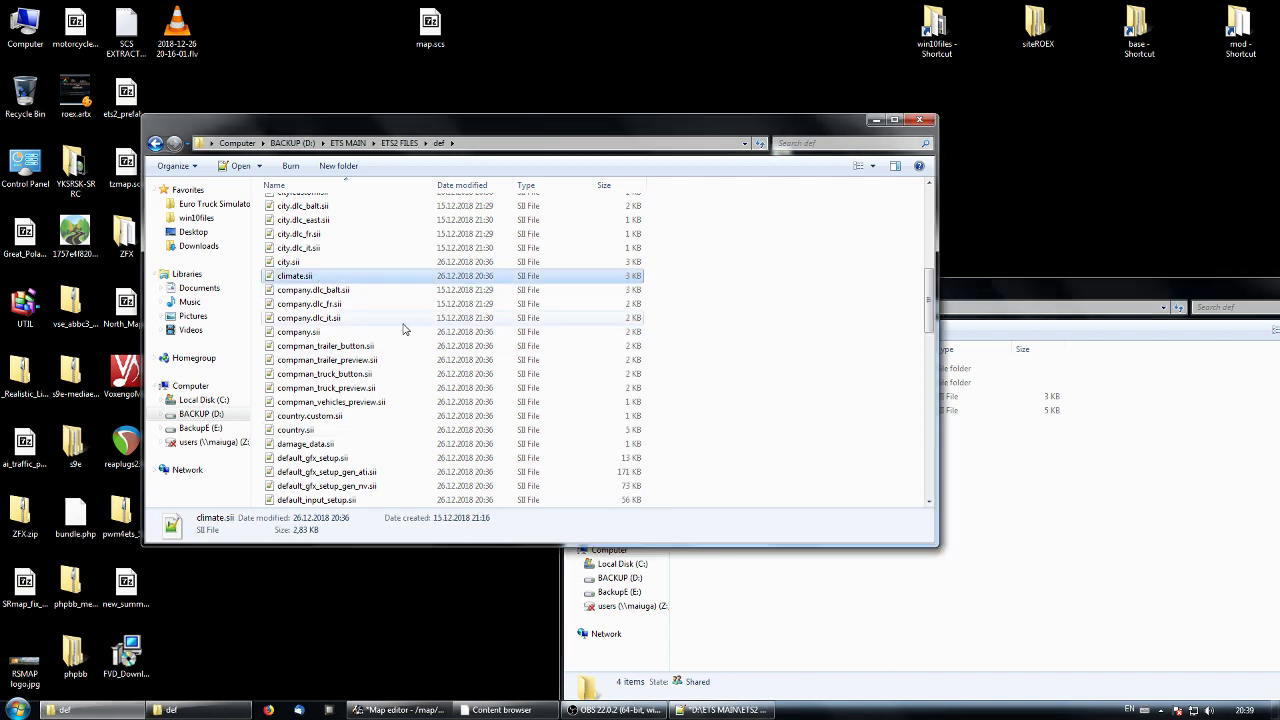
scroll(405, 330, up, 6)
scroll(405, 330, up, 3)
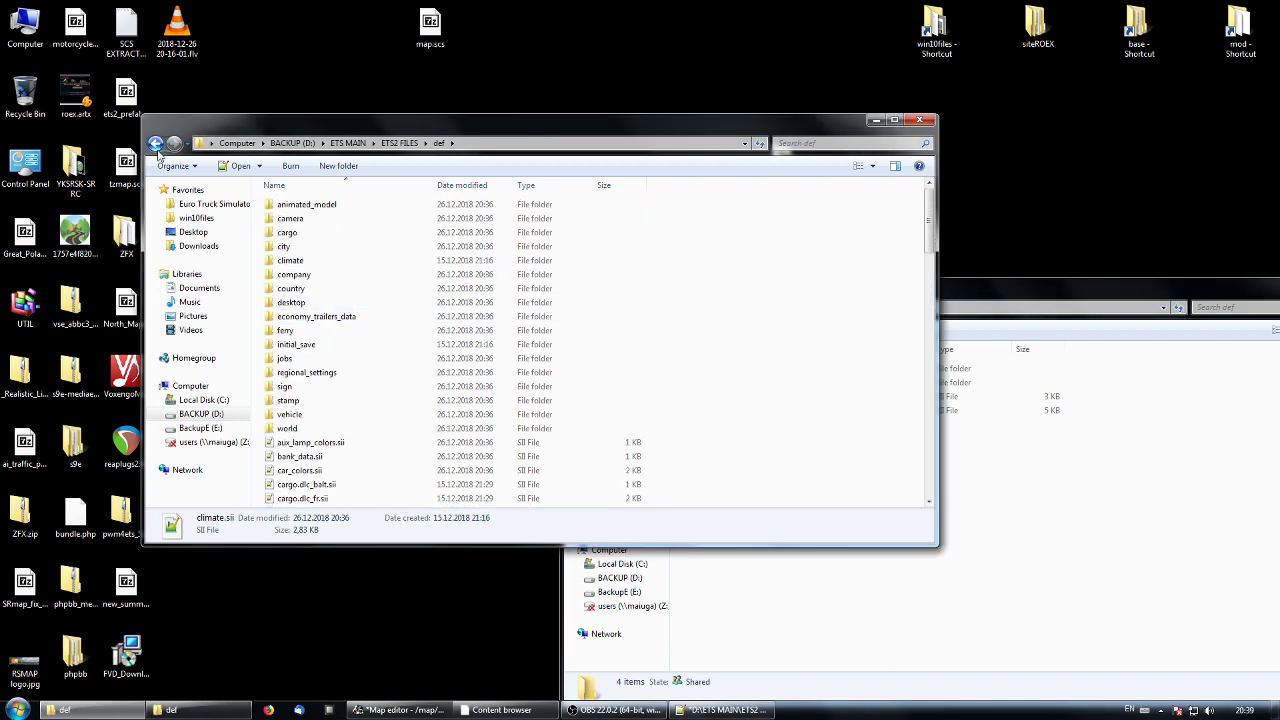
scroll(394, 323, down, 10)
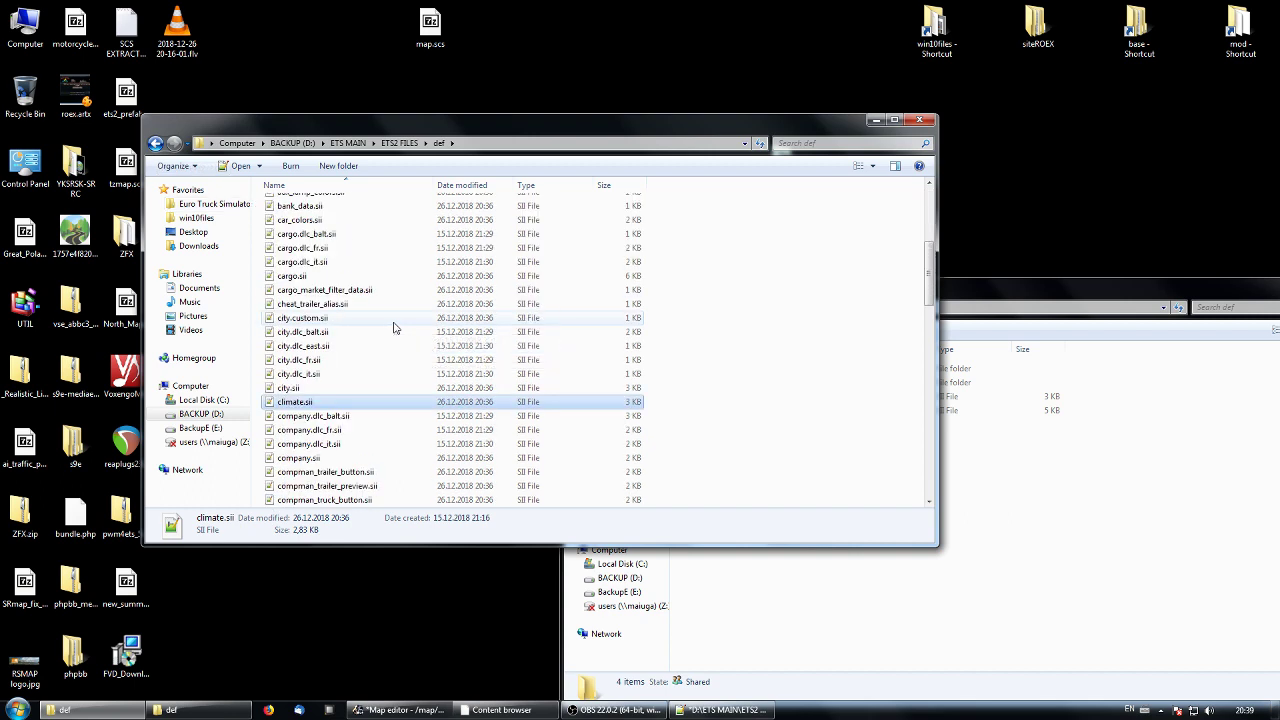
scroll(394, 327, down, 2)
scroll(394, 327, down, 2)
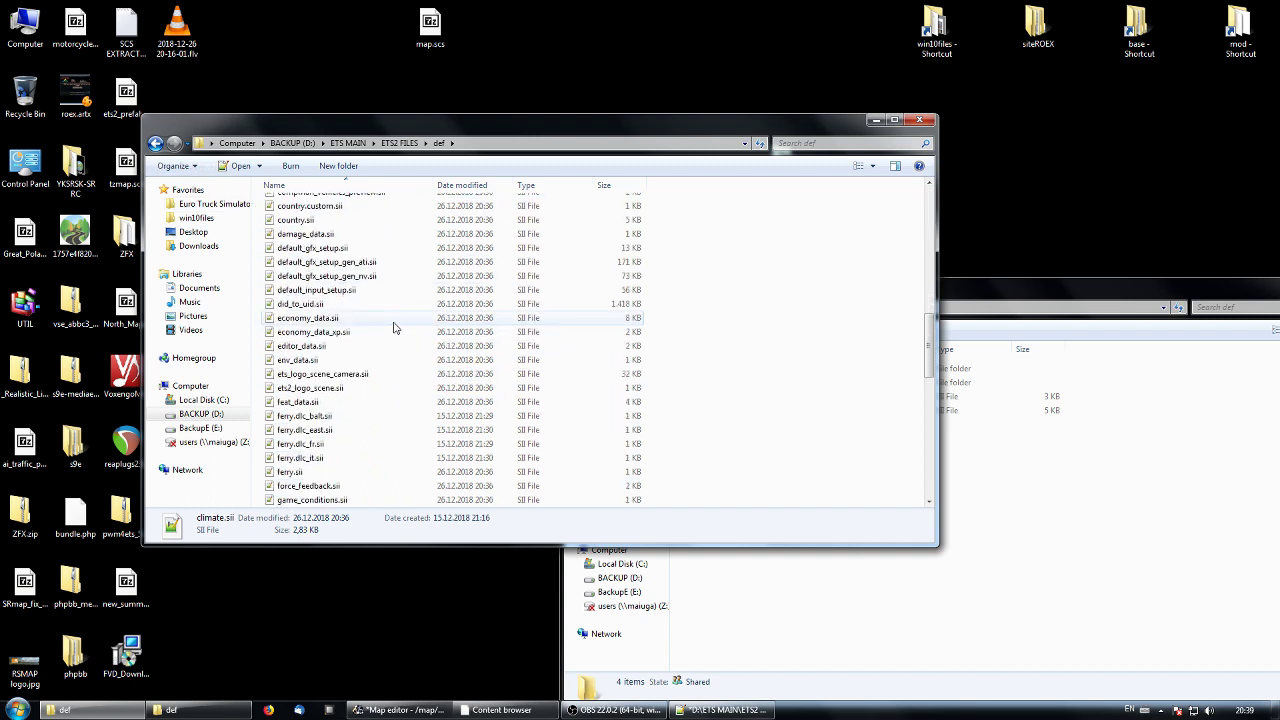
click(405, 346)
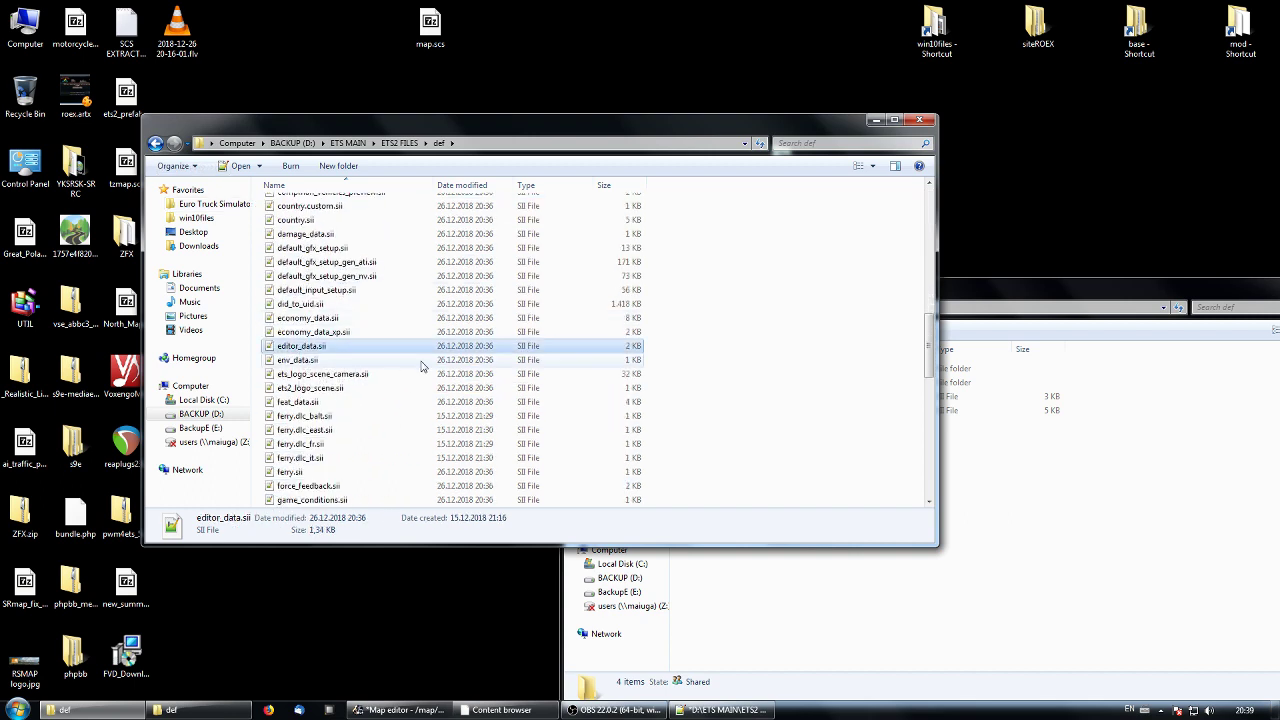
right_click(319, 347)
click(377, 497)
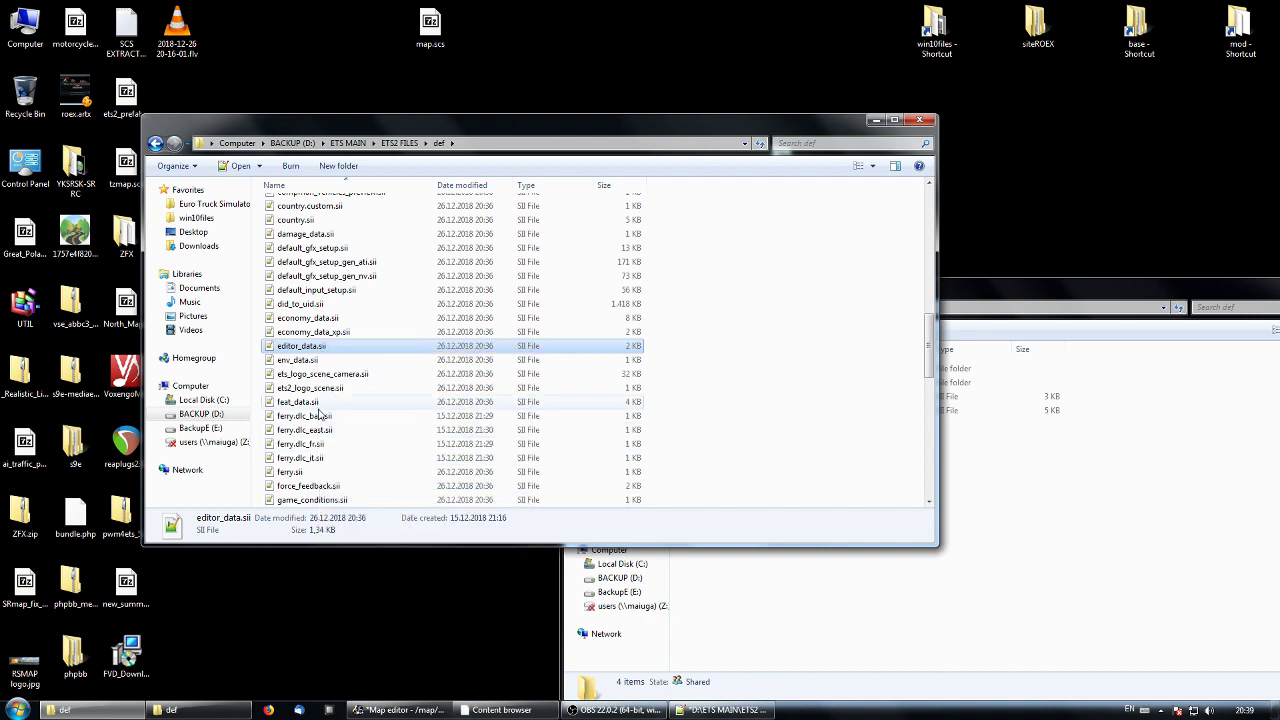
click(1018, 452)
right_click(1018, 452)
click(1077, 560)
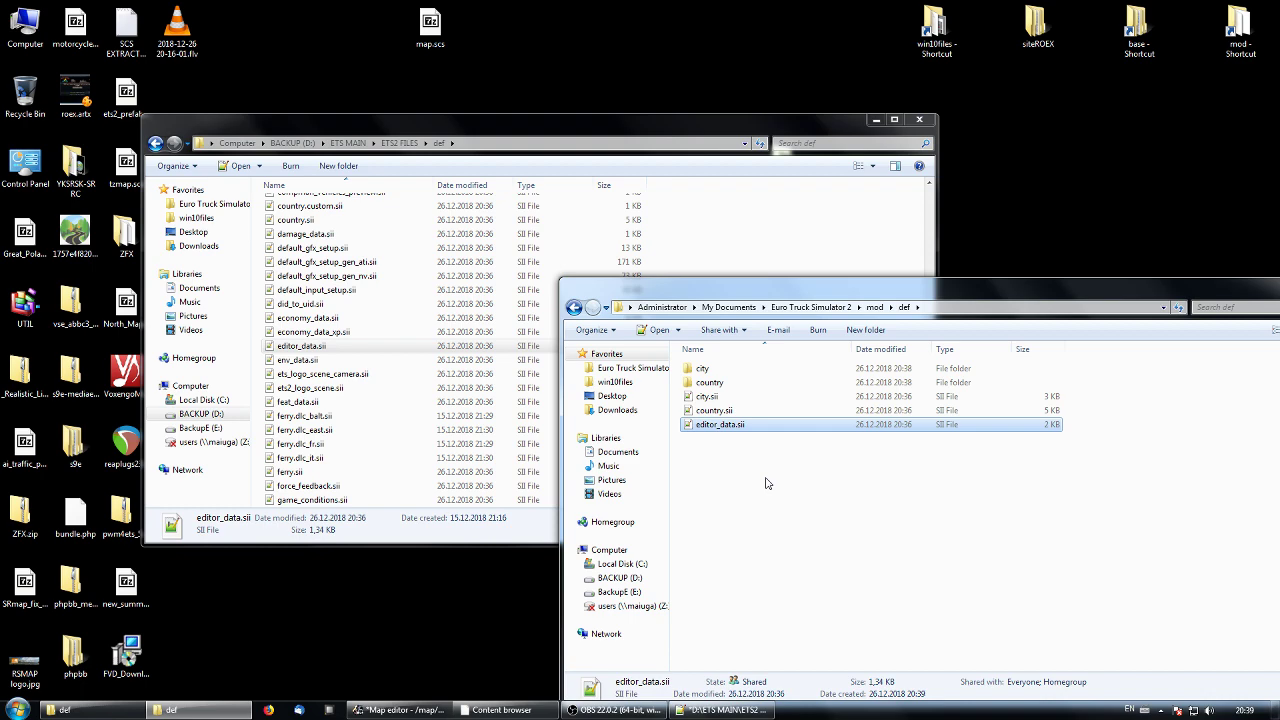
Minimize the window with the extracted def files and move the mod's def window toward the middle of the desktop.
click(356, 277)
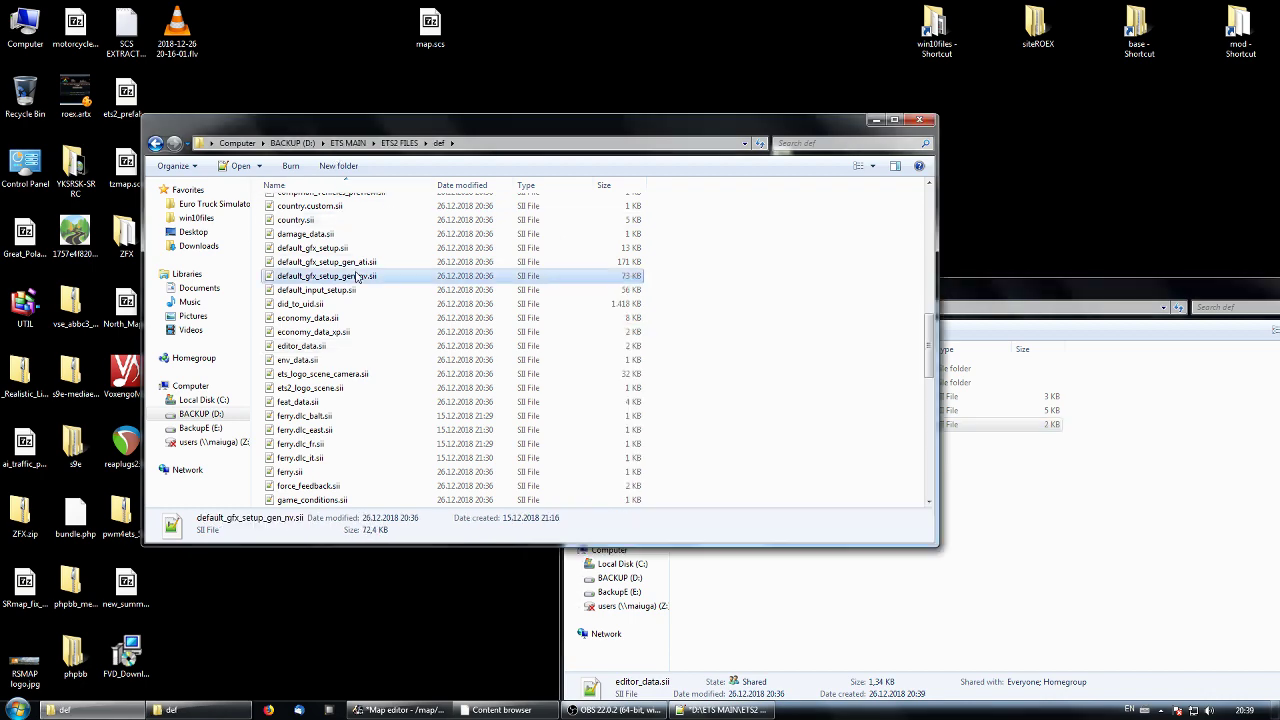
scroll(413, 278, up, 15)
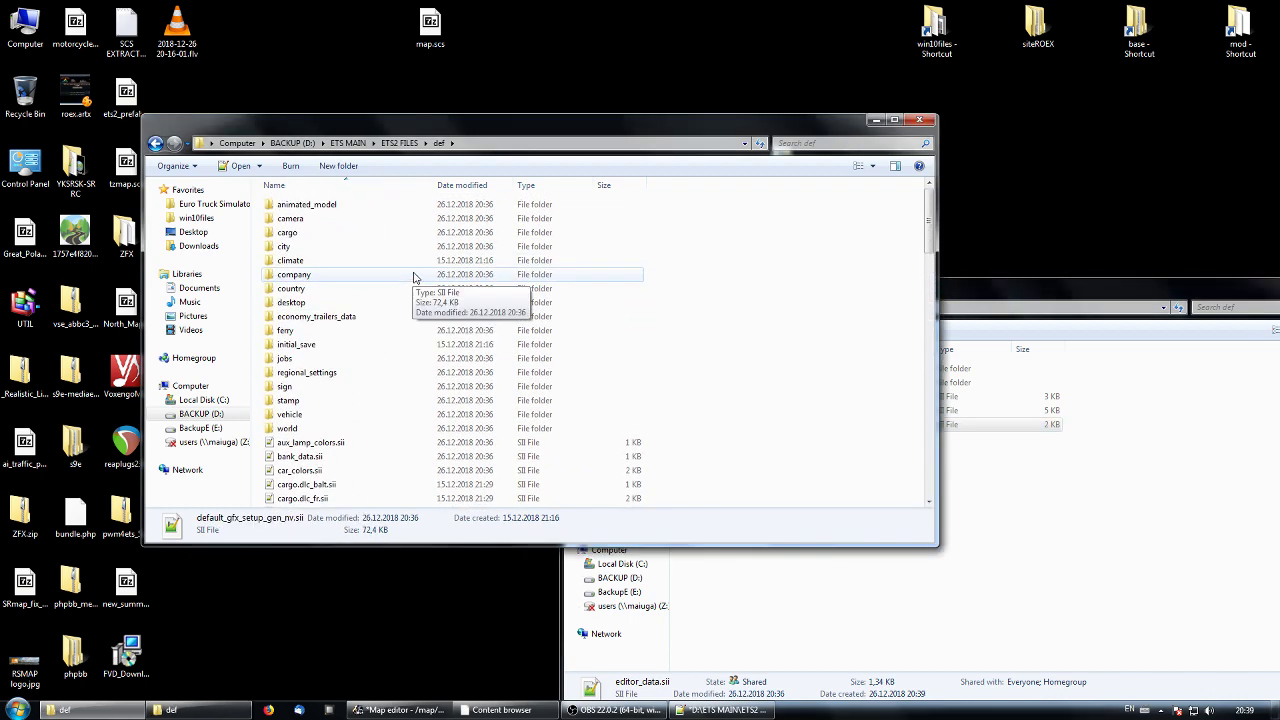
drag(500, 126, 450, 147)
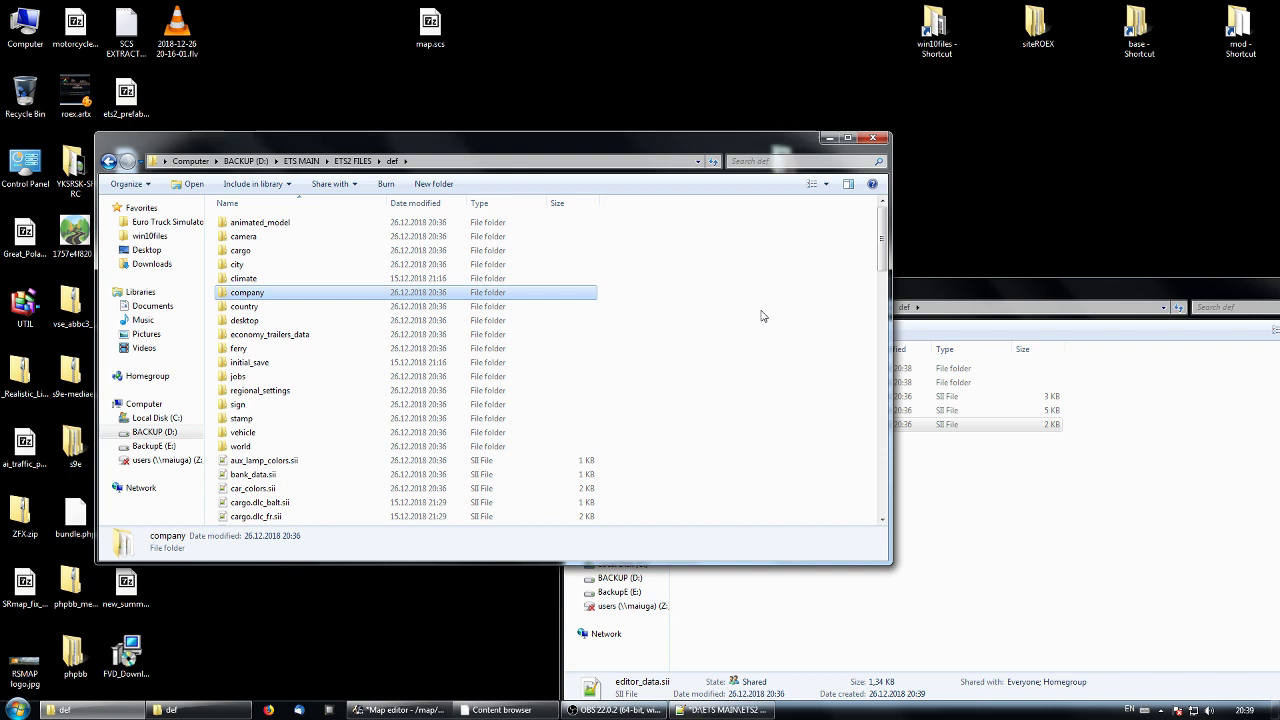
click(828, 138)
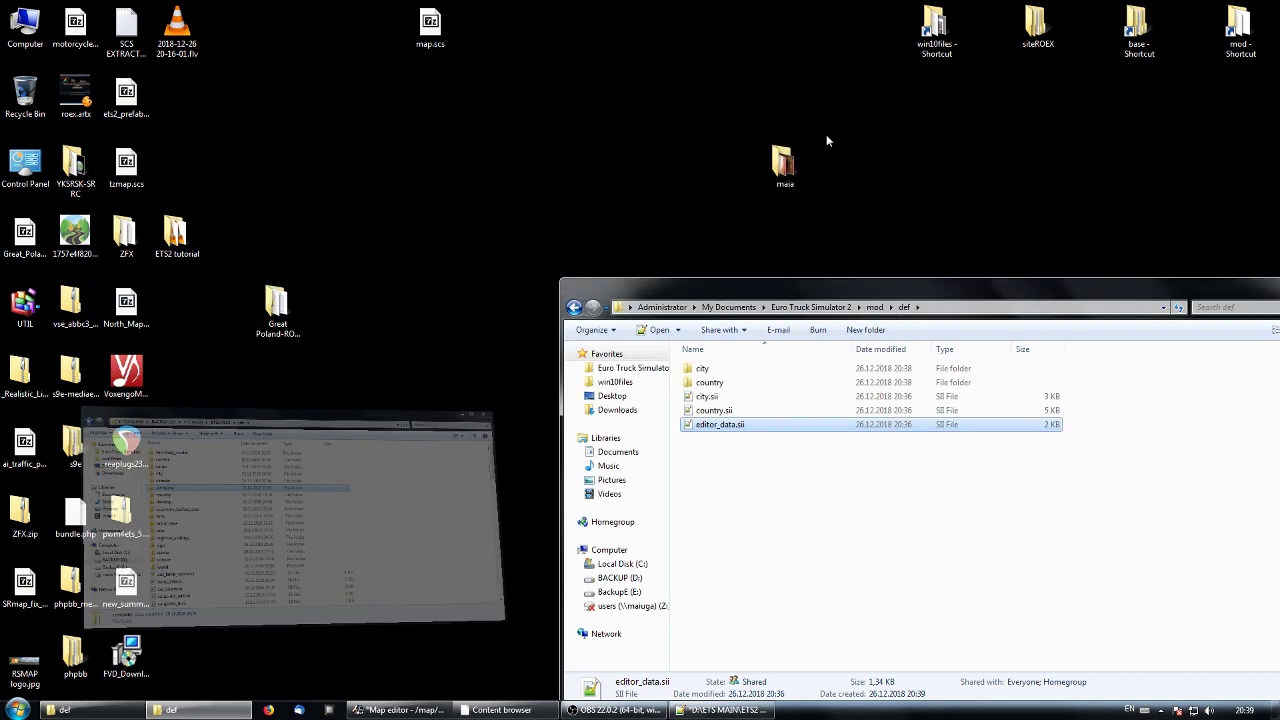
drag(882, 290, 705, 279)
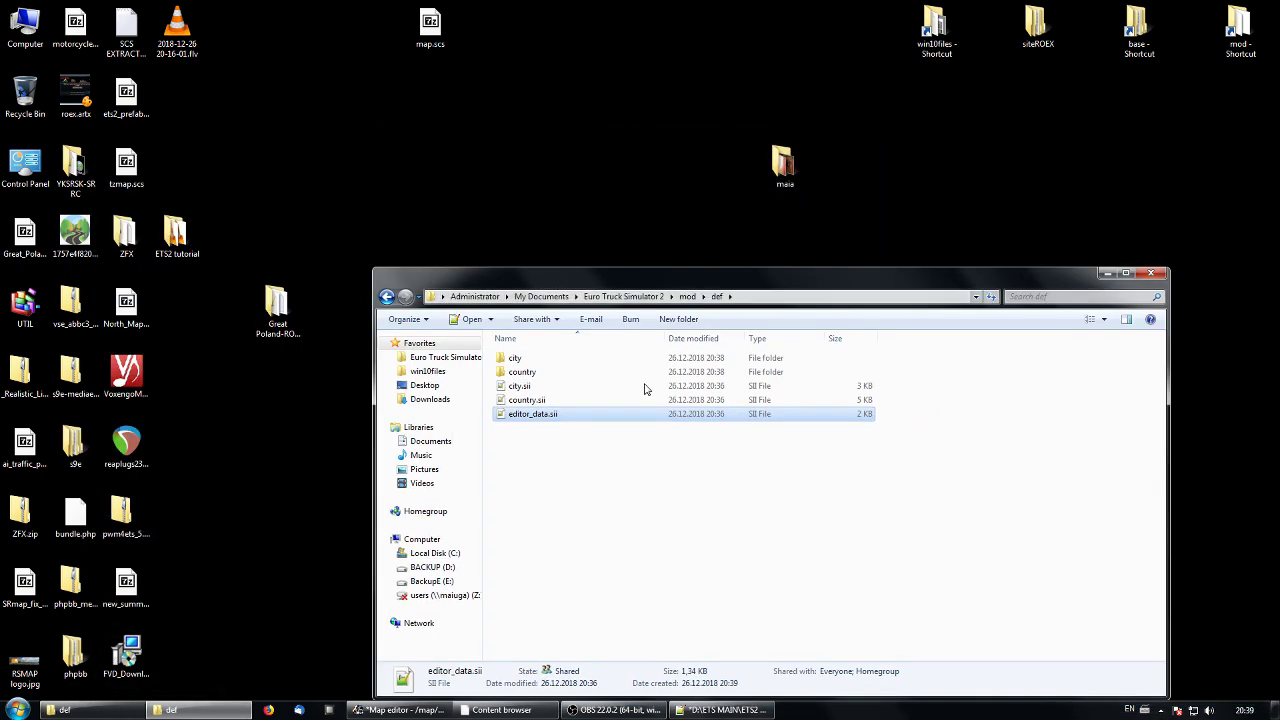
Rename city.sii in the mod's def folder as city.fakemap.sii.
click(520, 388)
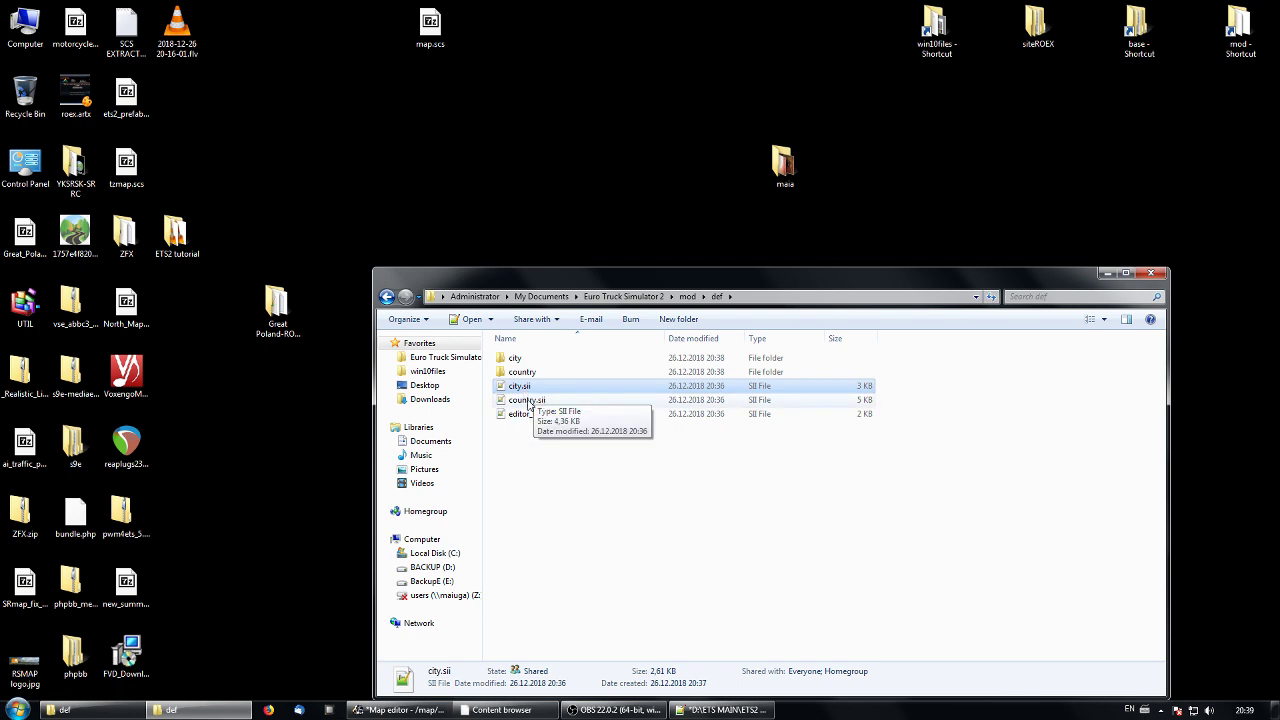
click(527, 402)
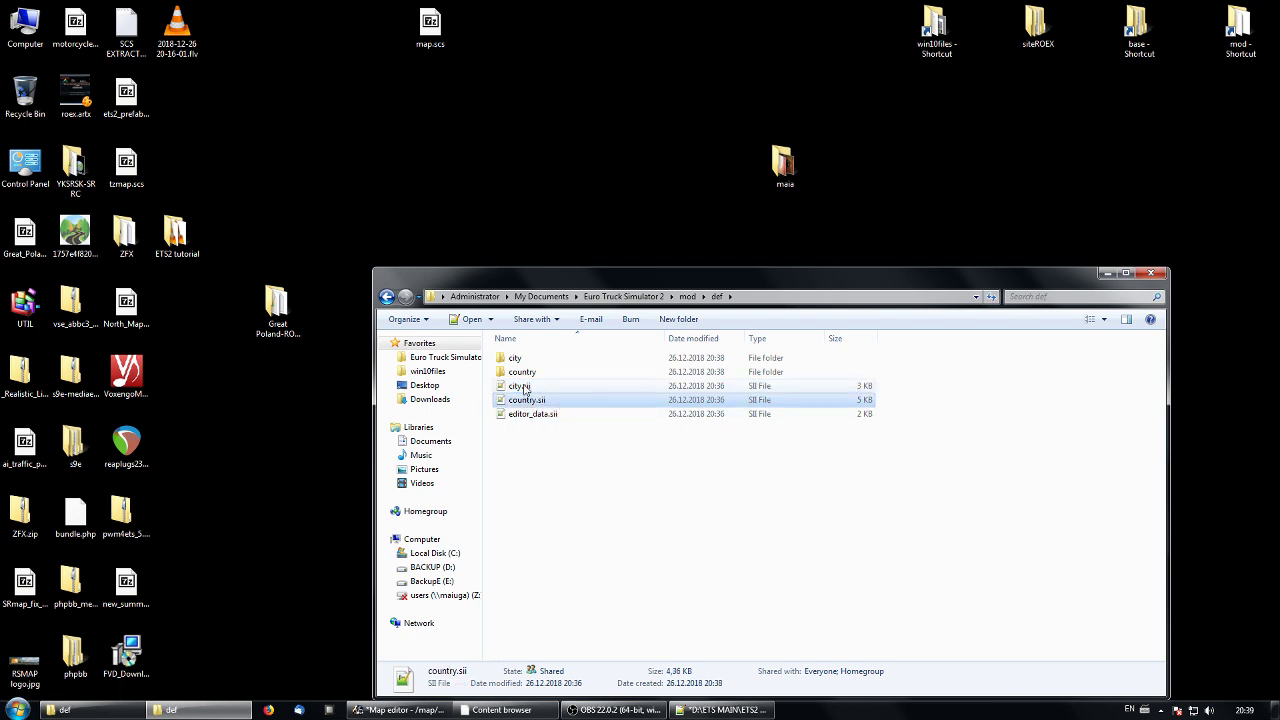
click(522, 388)
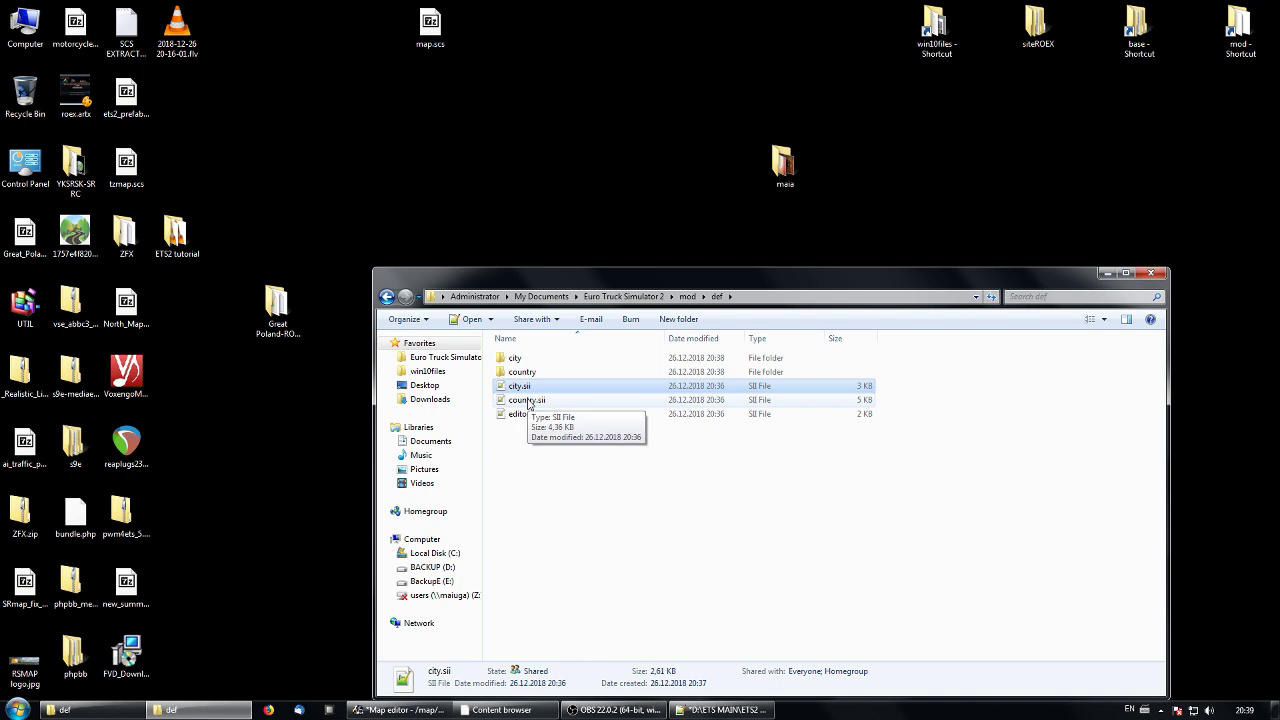
click(522, 390)
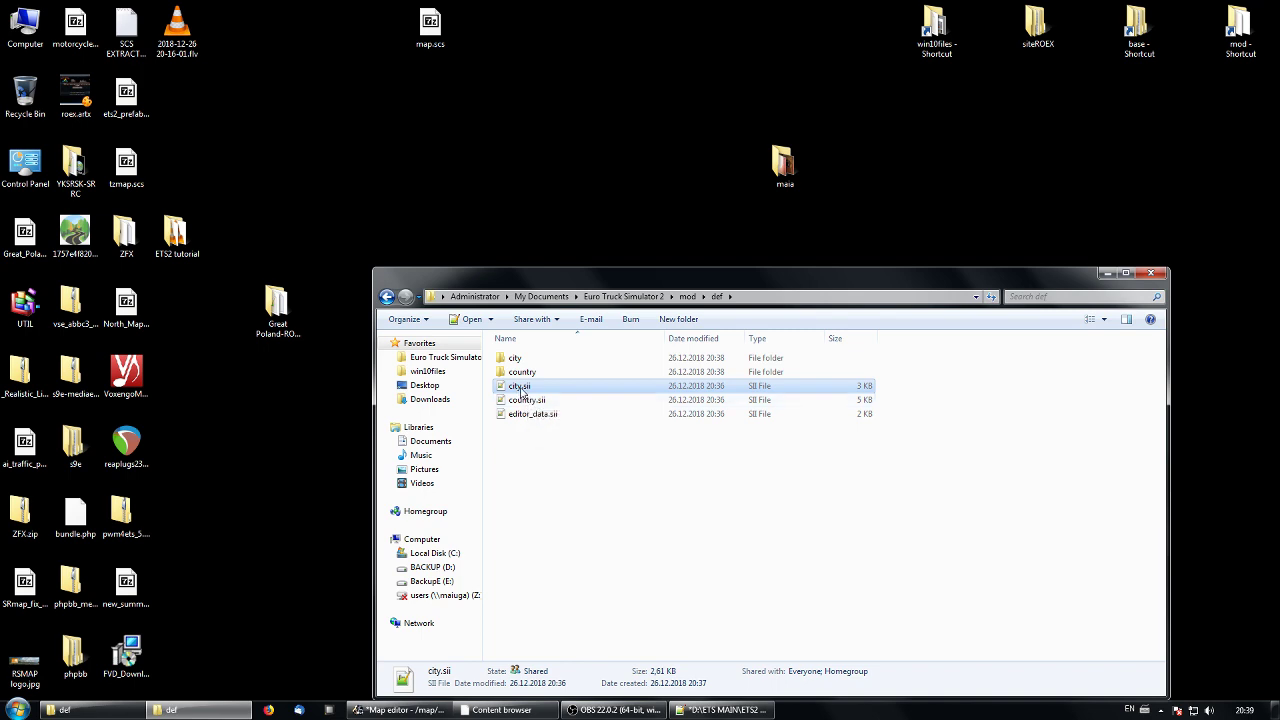
click(523, 387)
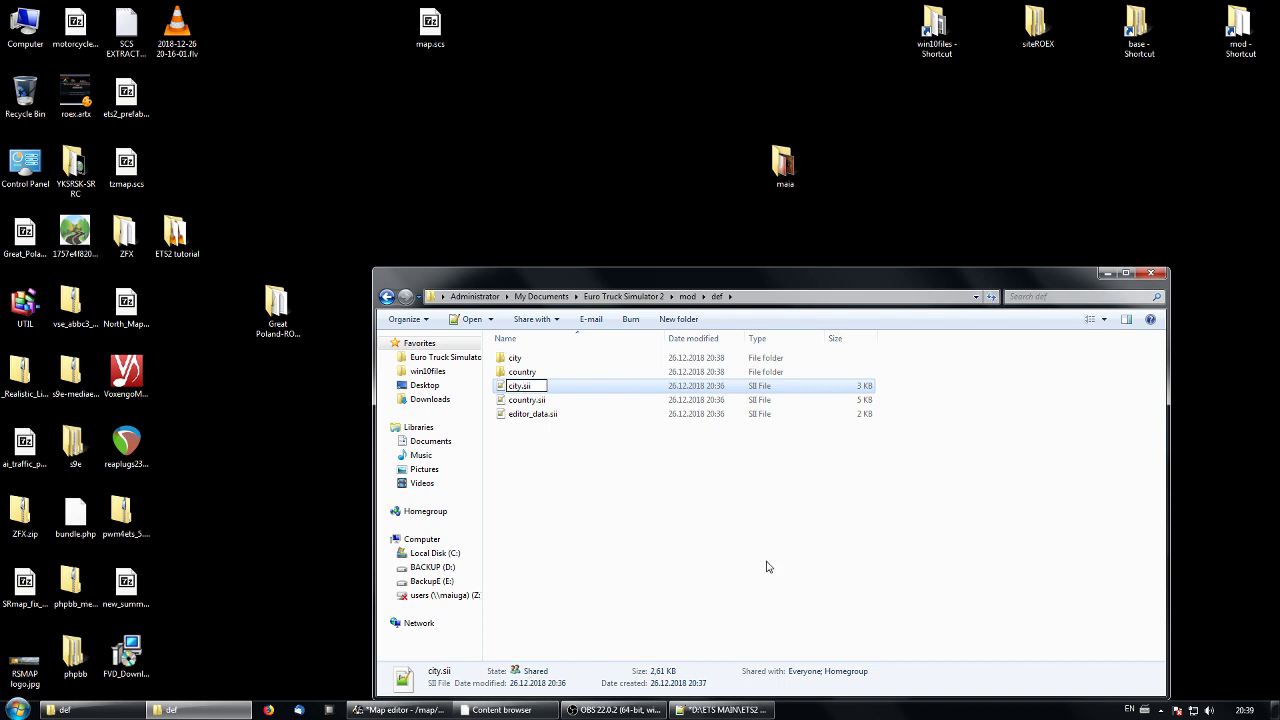
text(.fakemap.)
Rename country.sii in the mod's def folder as country.fakemap.sii.
click(540, 403)
click(538, 402)
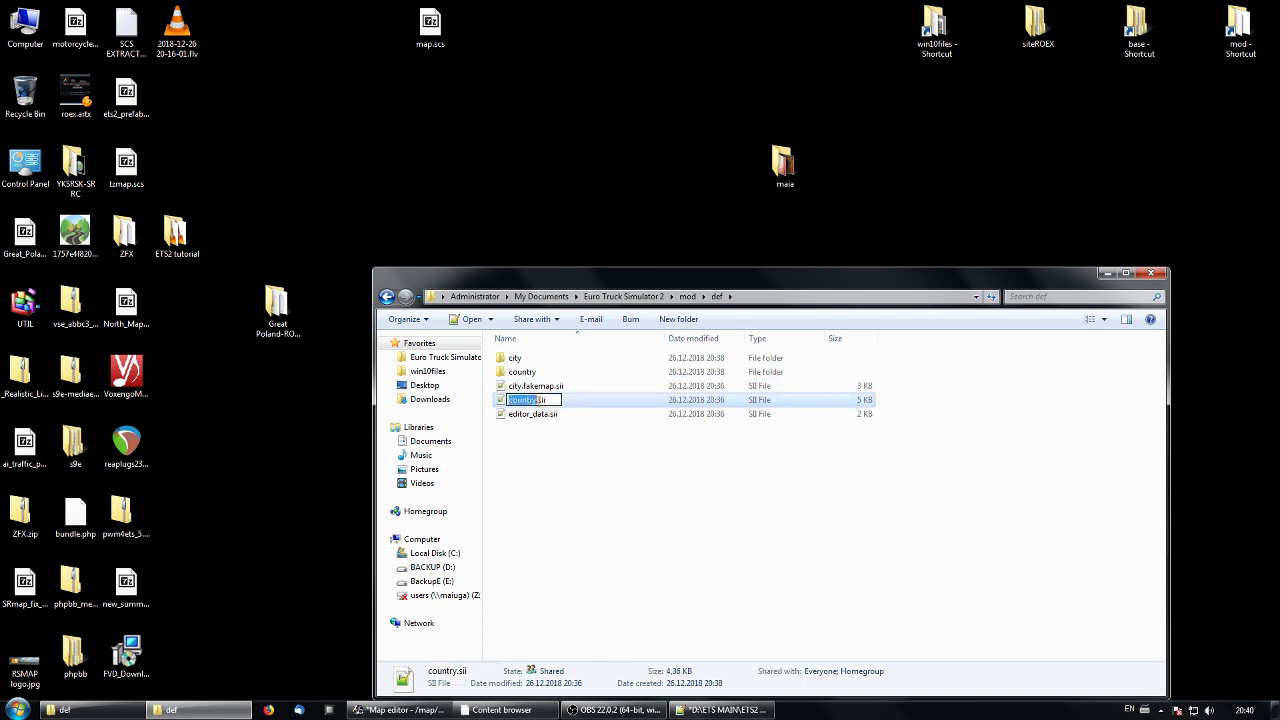
text(fakemap.)
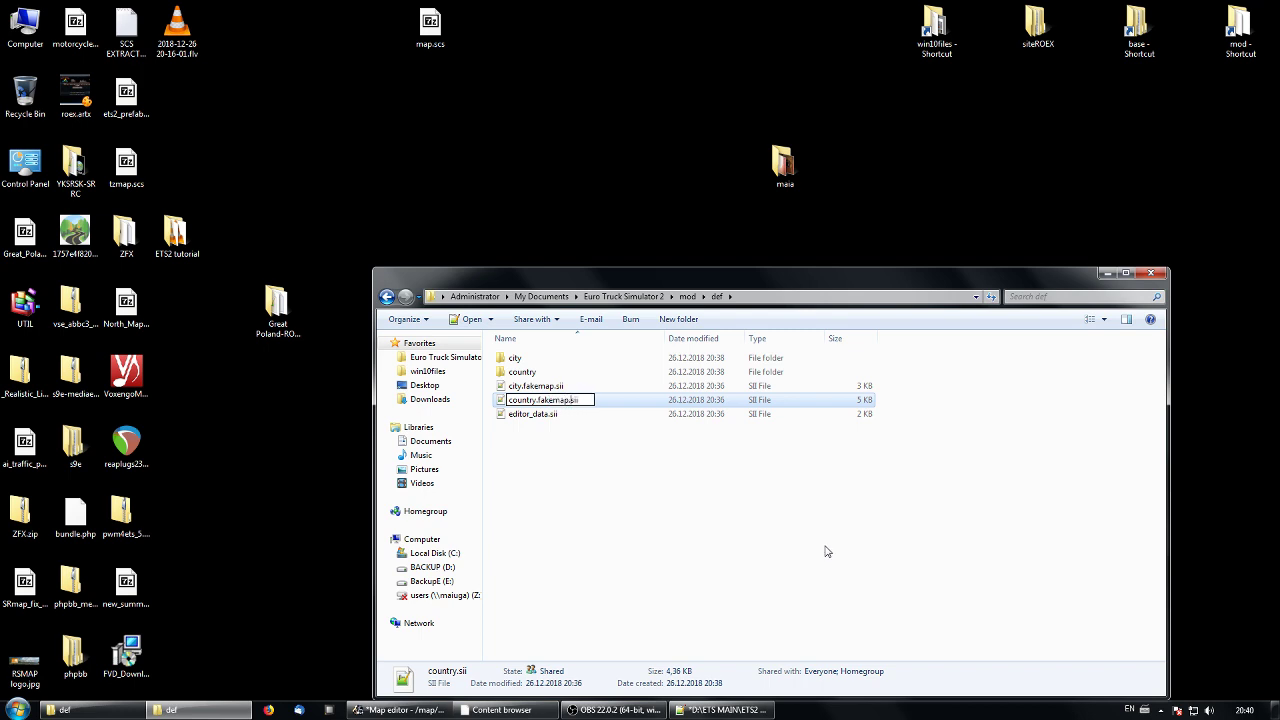
click(826, 549)
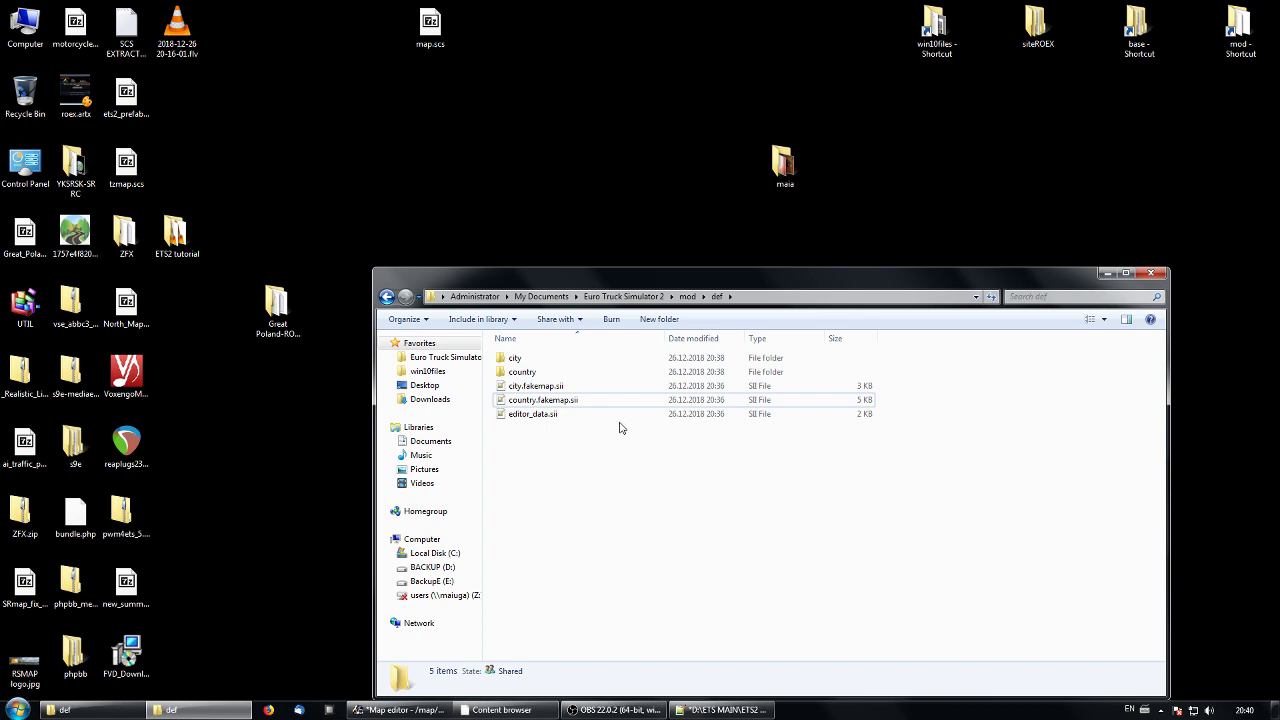
Copy amsterdam.sii from the city folder of the extracted def files into the mod's def\city folder.
click(518, 418)
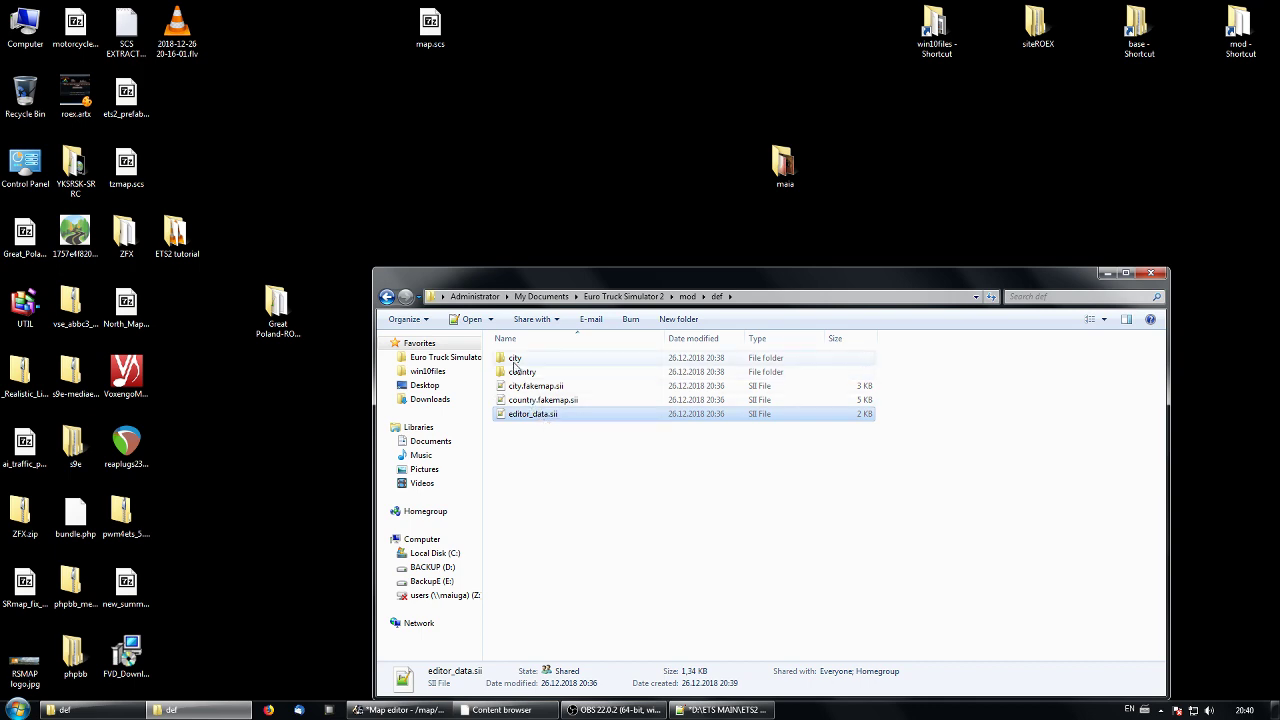
drag(580, 278, 657, 264)
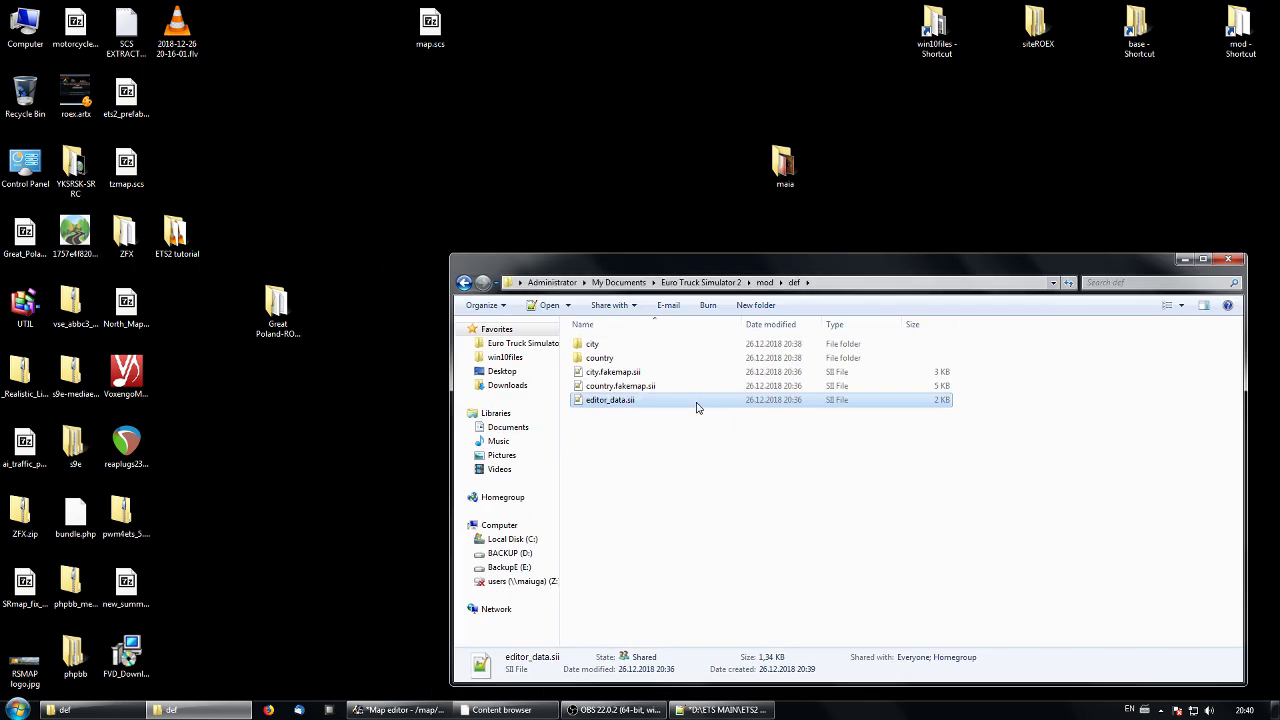
double_click(603, 349)
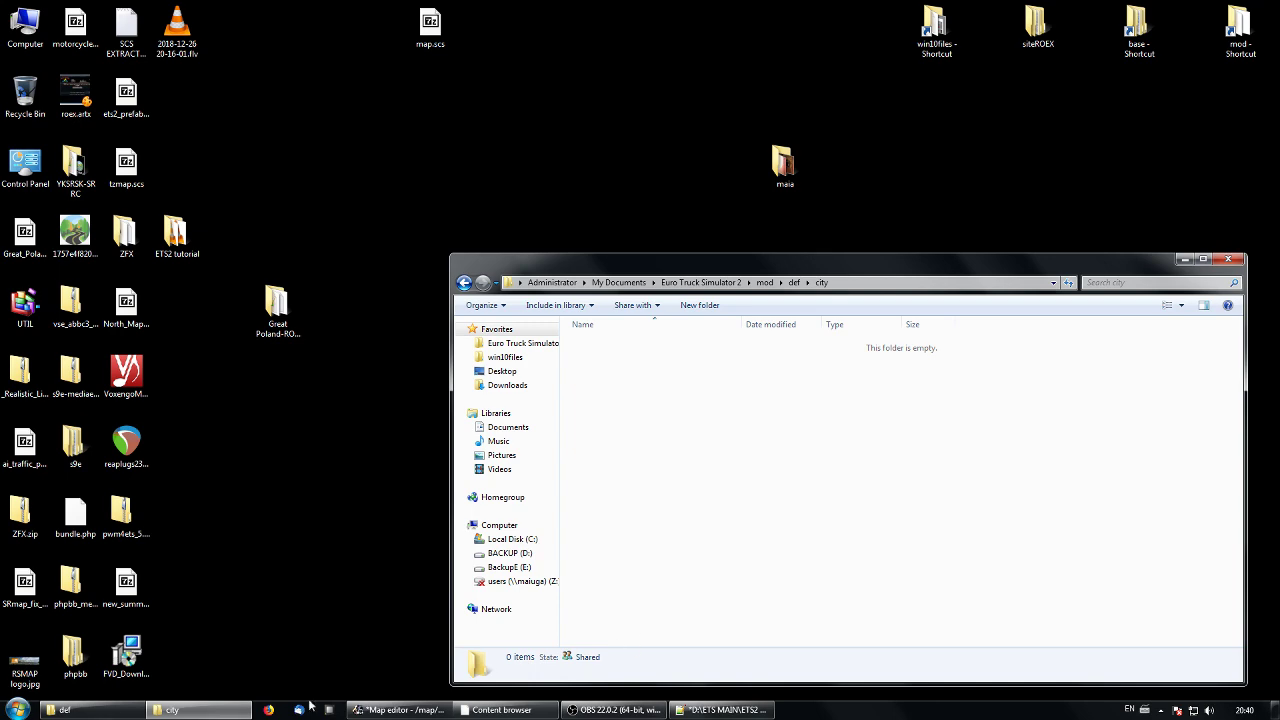
click(80, 710)
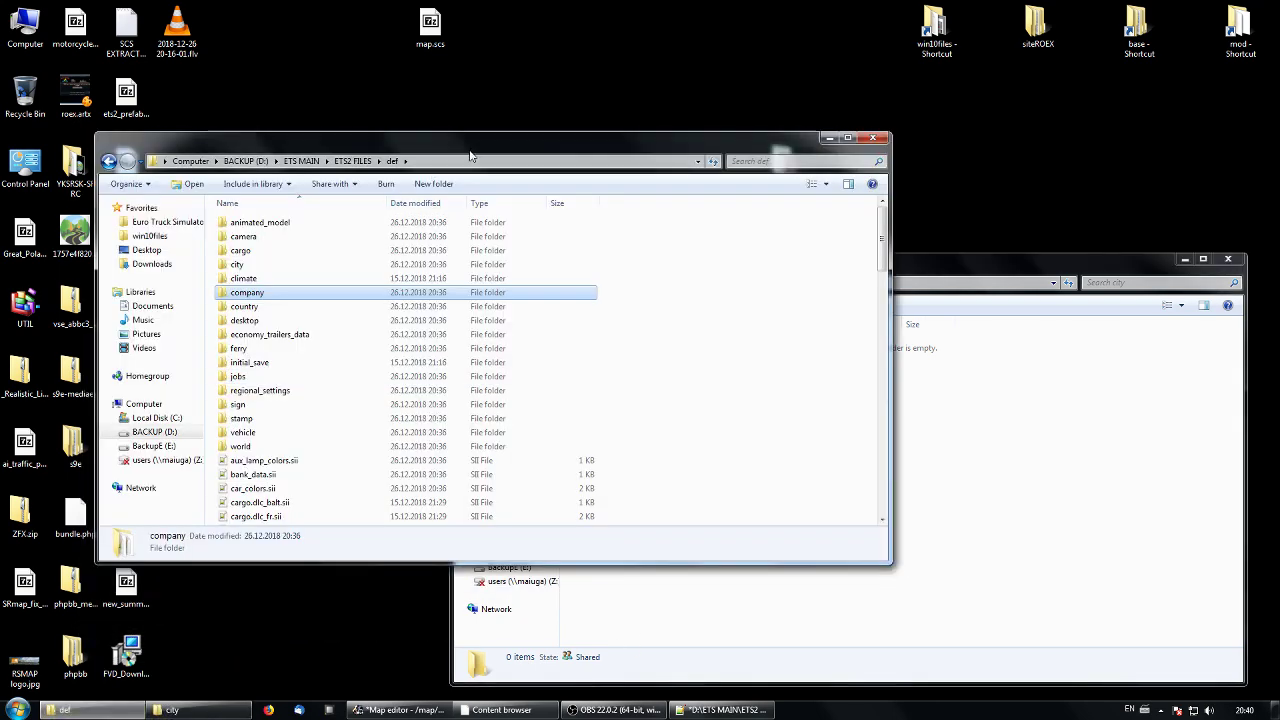
drag(470, 158, 419, 119)
double_click(192, 226)
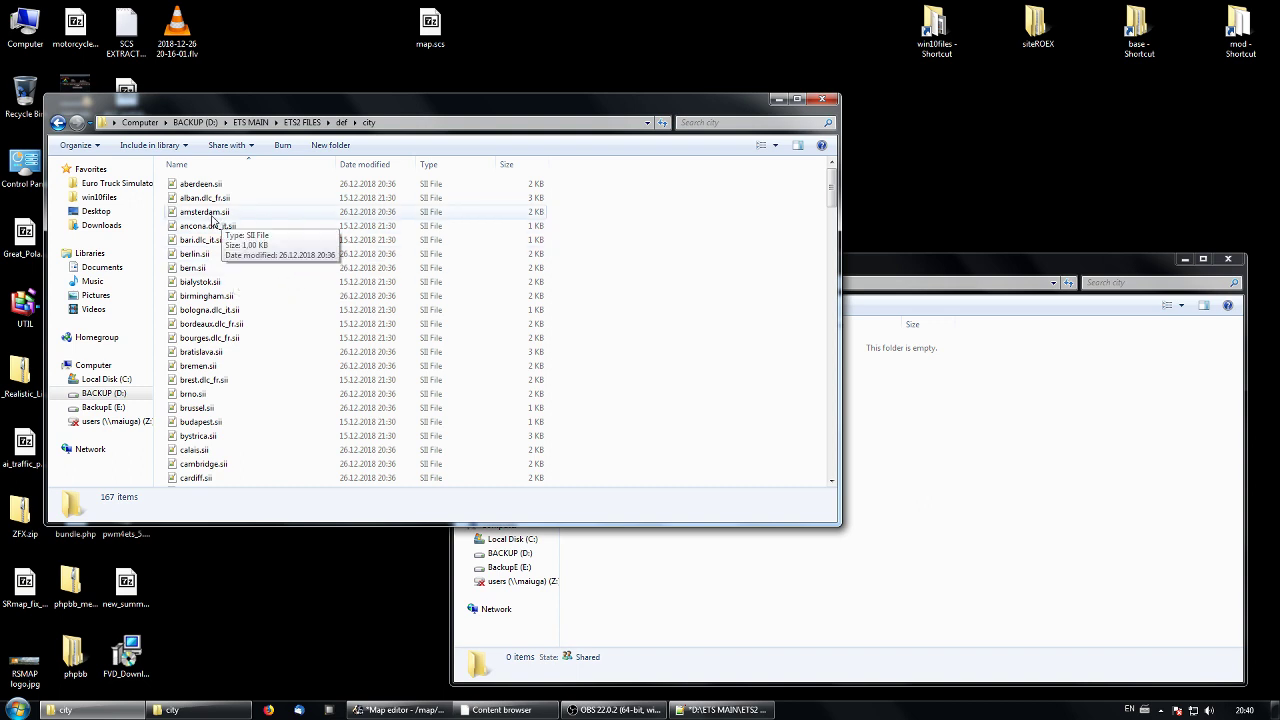
right_click(201, 216)
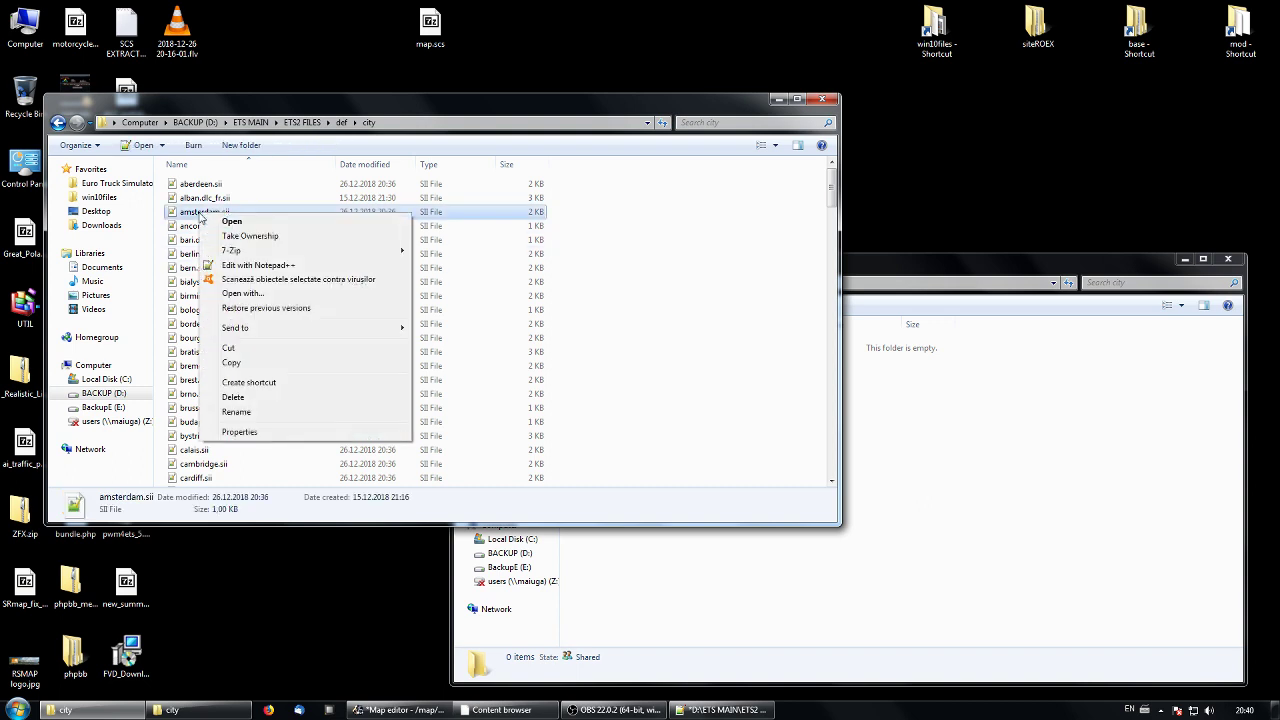
click(290, 368)
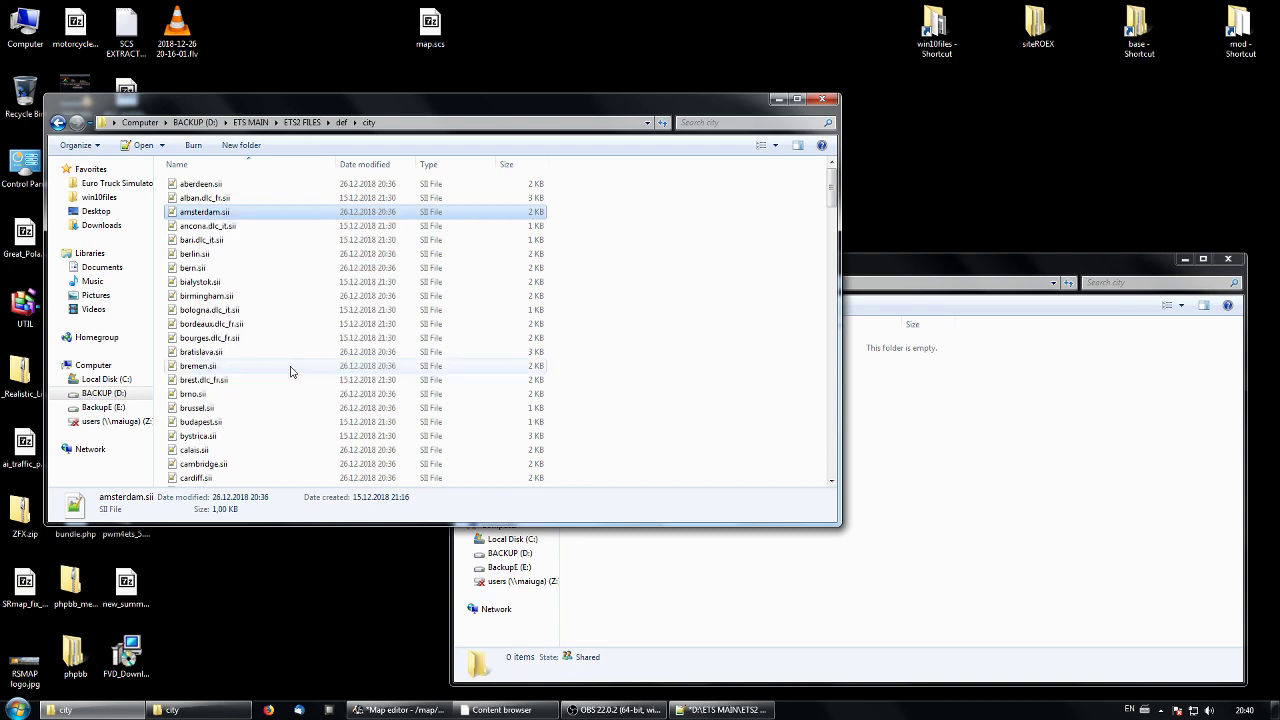
click(778, 98)
right_click(768, 417)
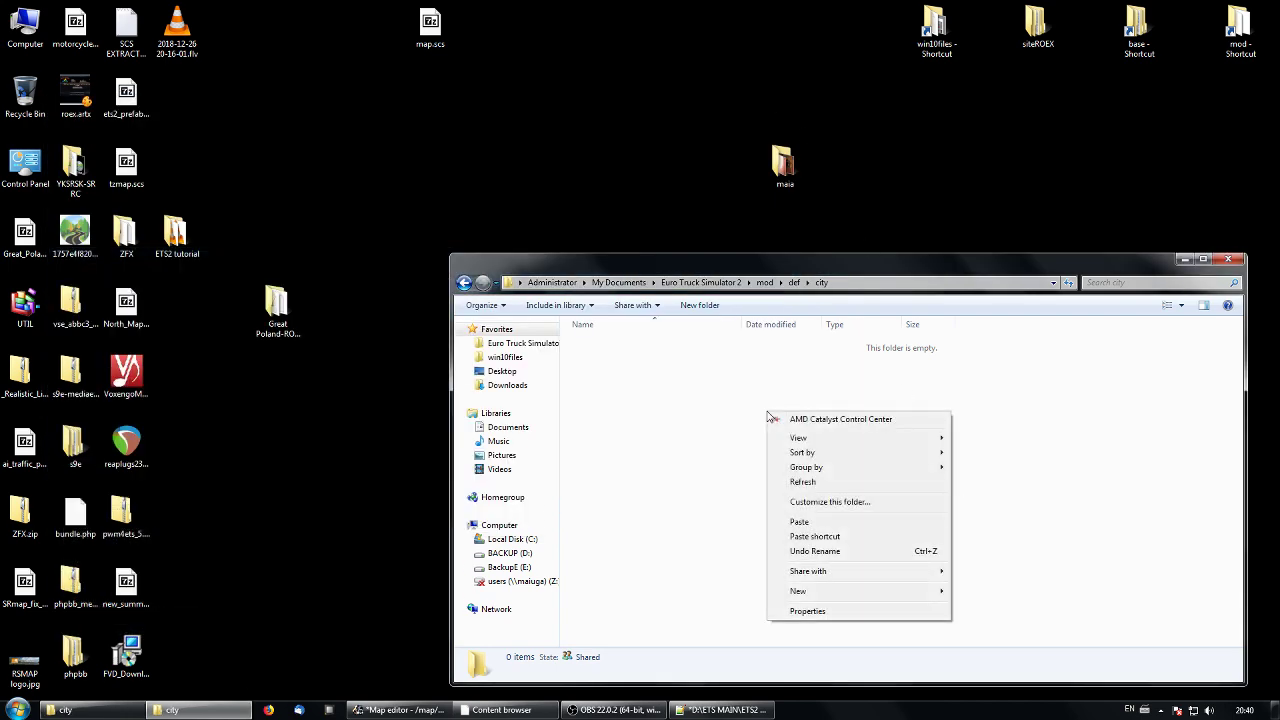
click(843, 527)
Rename the copied amsterdam.sii in the mod's city folder as faketown.sii.
click(624, 346)
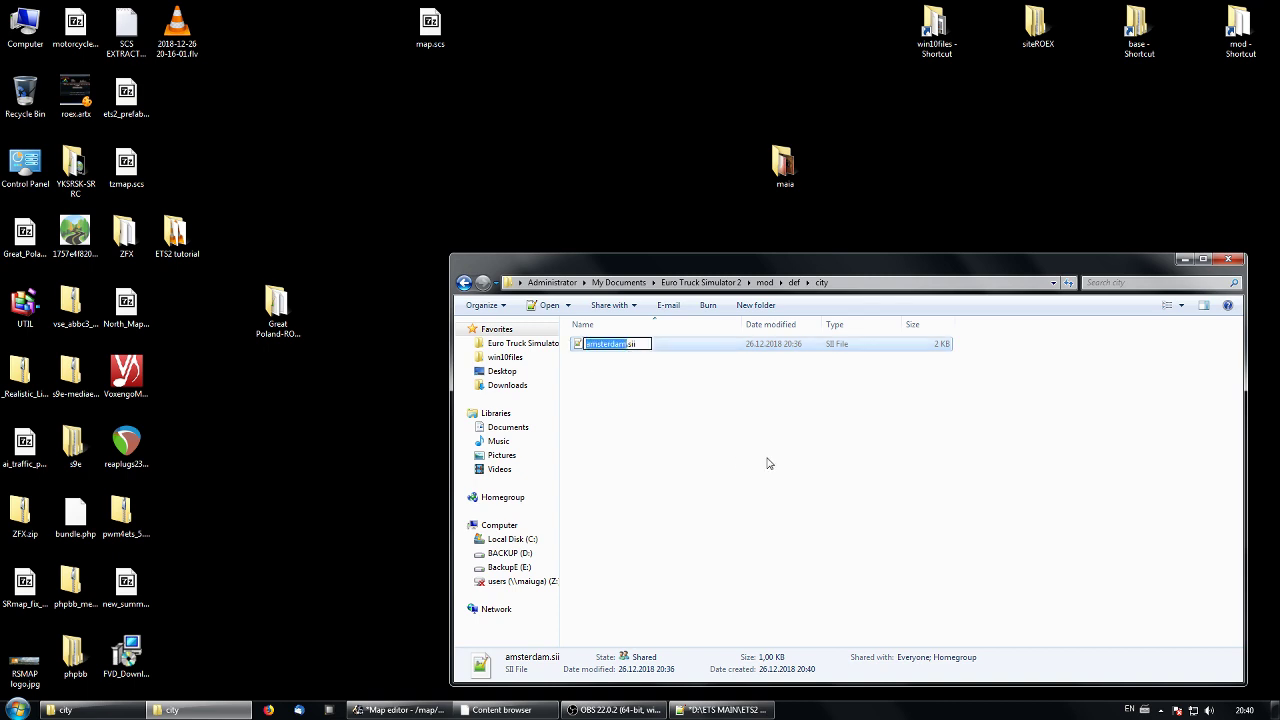
text(faketo)
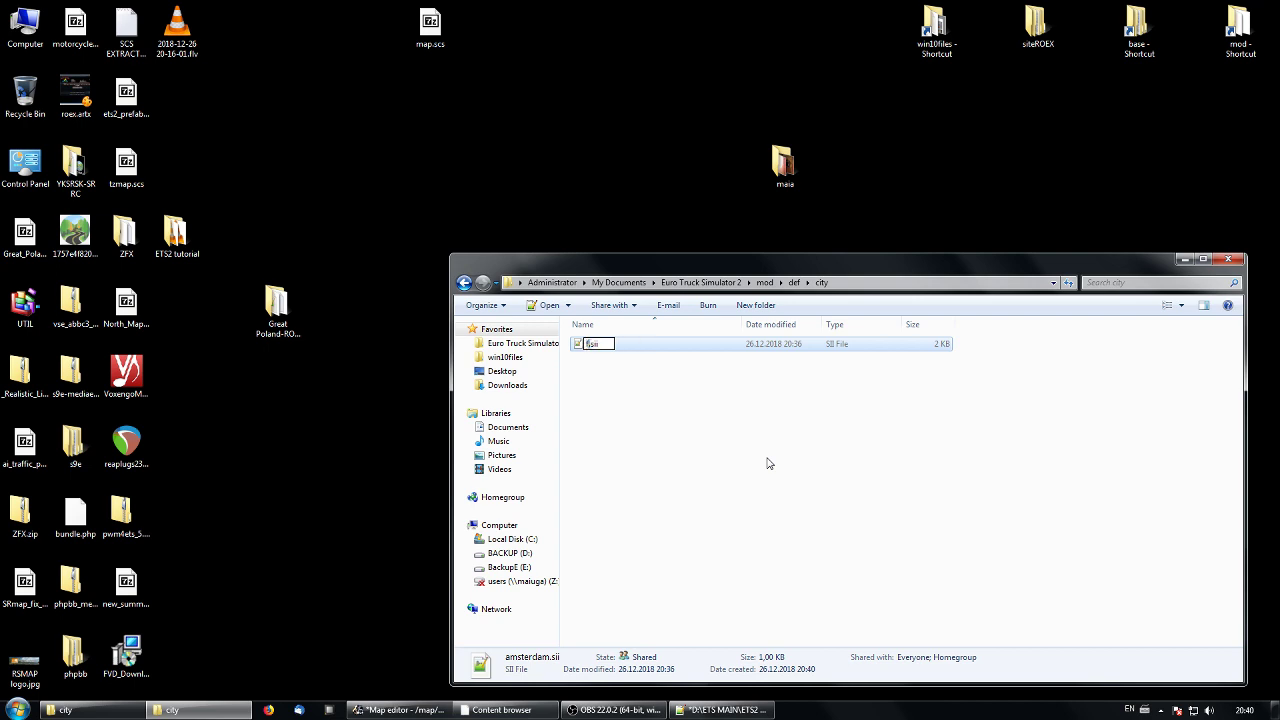
text(wn)
click(678, 428)
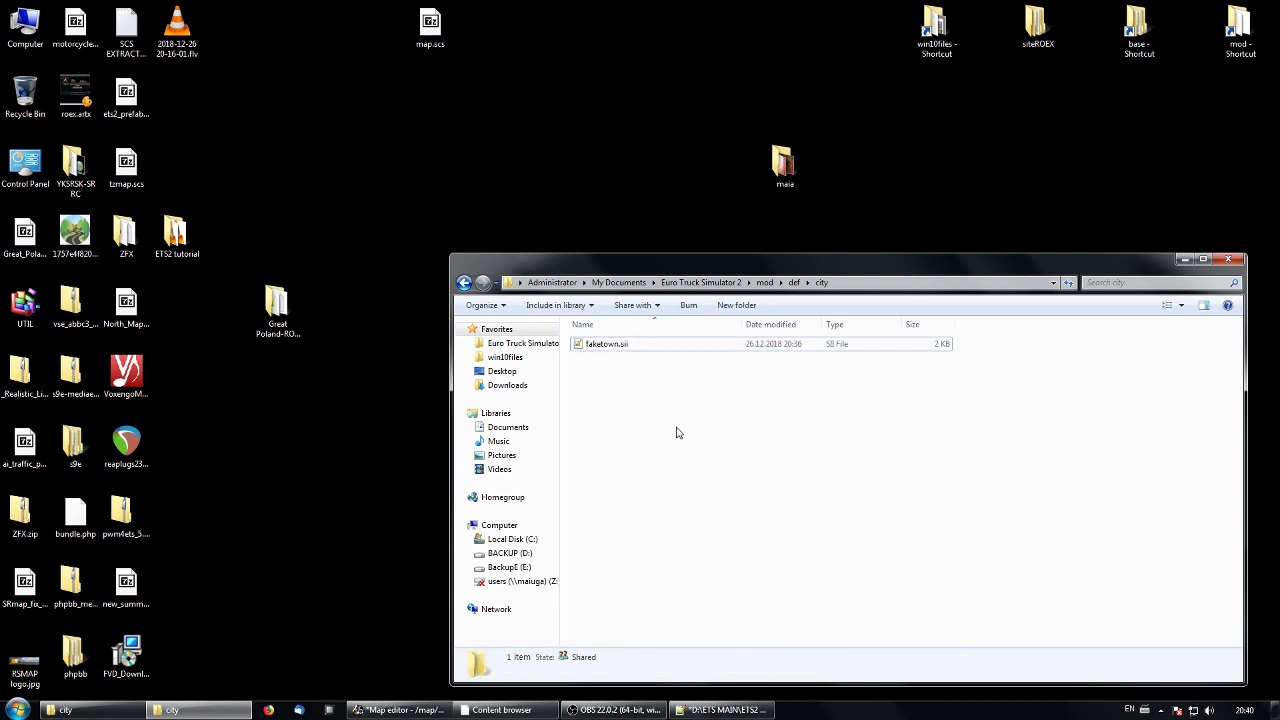
Open faketown.sii in Notepad++, reduce the text size to fit more lines, and move the window toward the middle of the desktop.
double_click(600, 346)
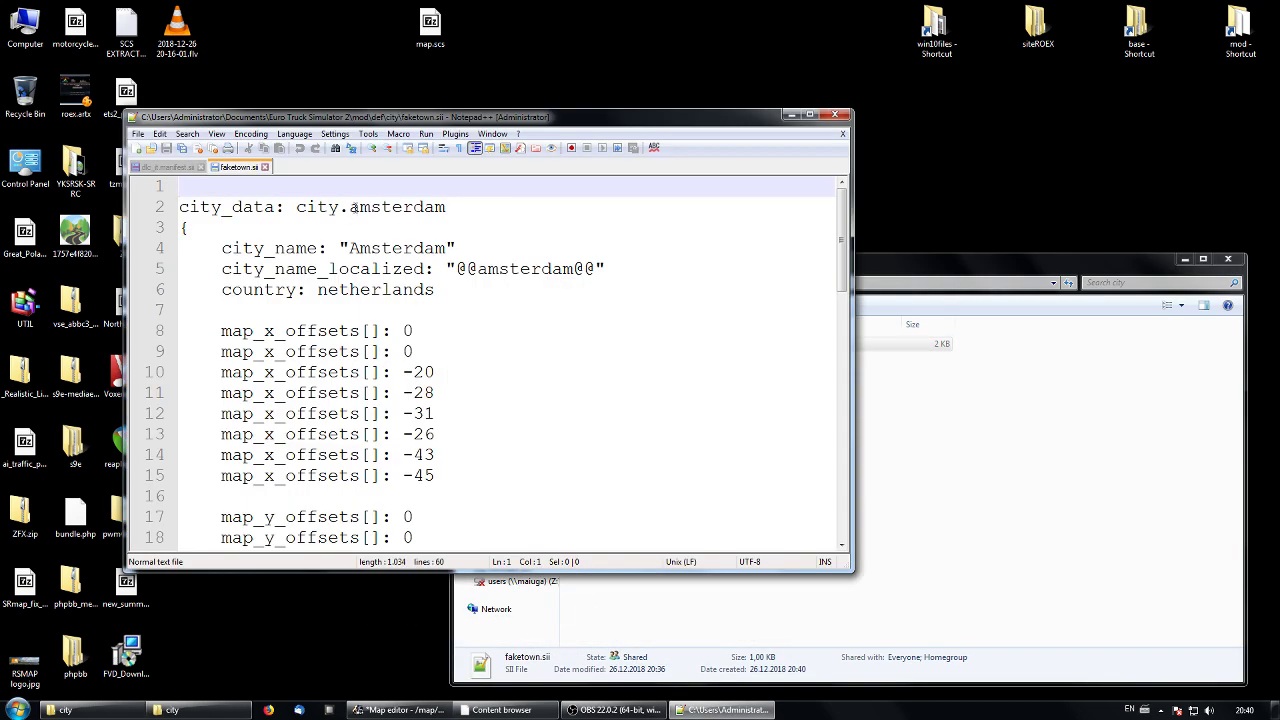
click(388, 148)
click(388, 148)
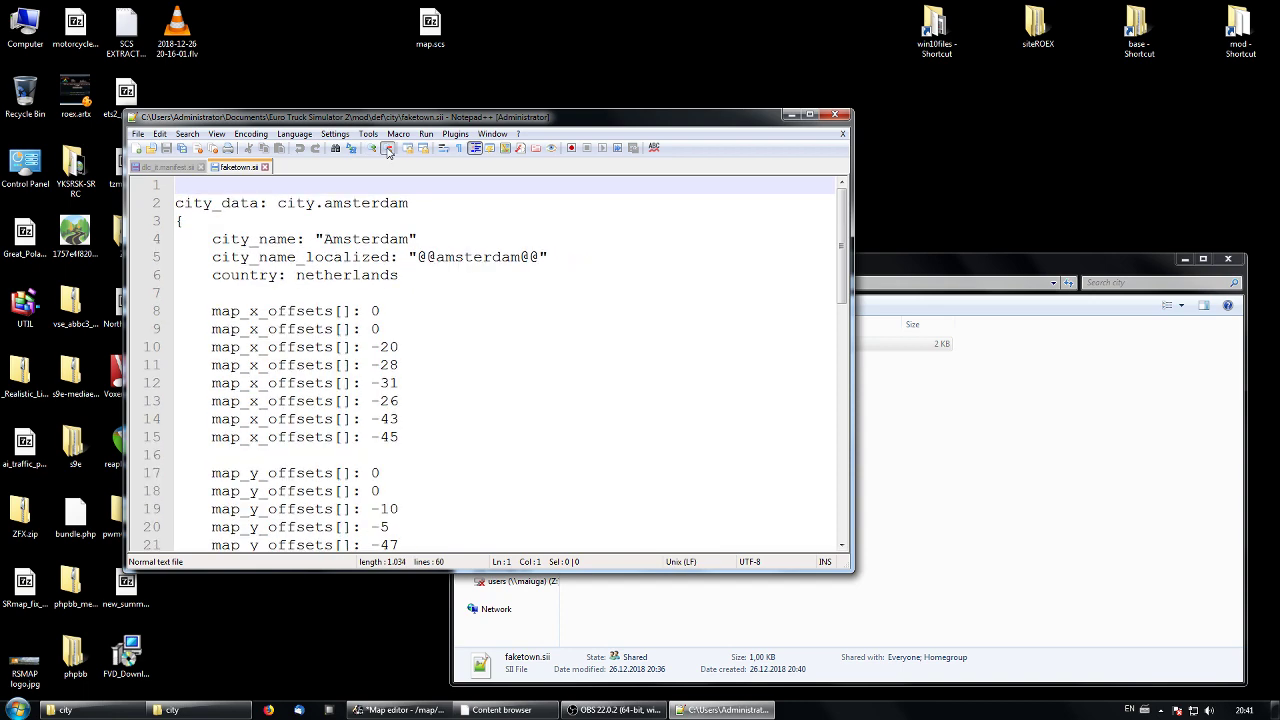
click(388, 148)
click(388, 148)
click(388, 148)
click(388, 148)
click(388, 148)
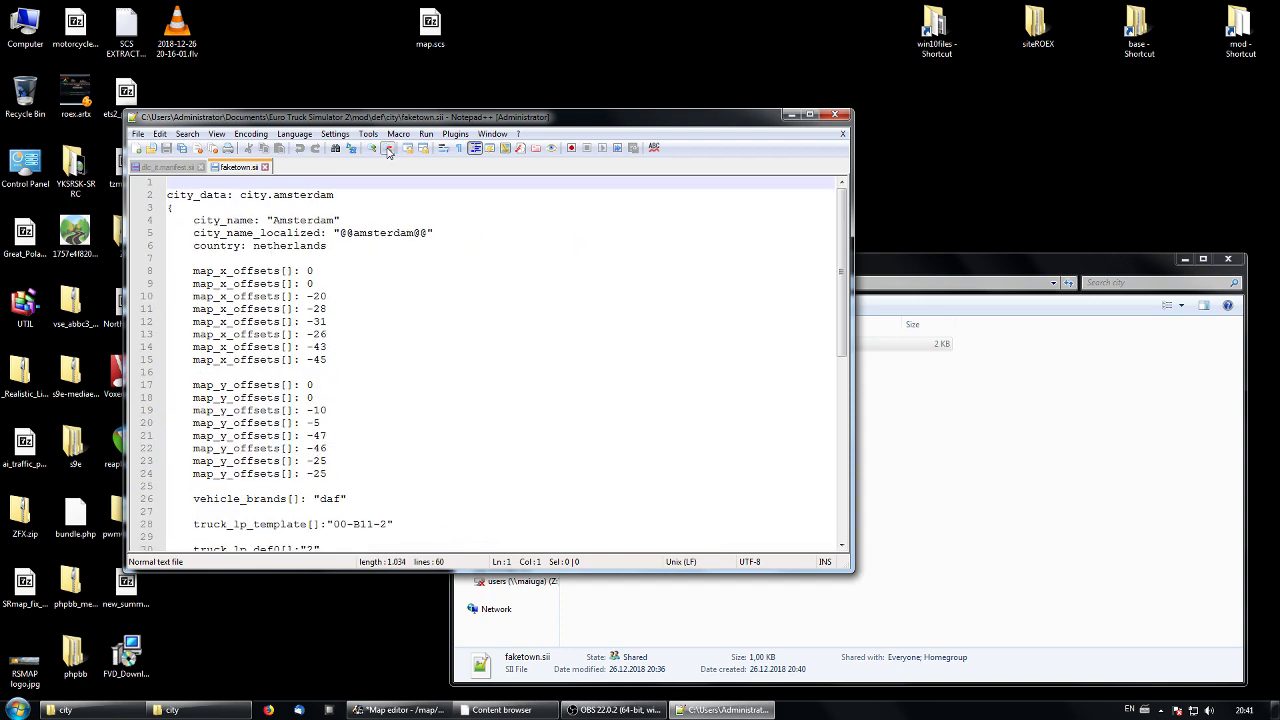
click(388, 148)
click(388, 148)
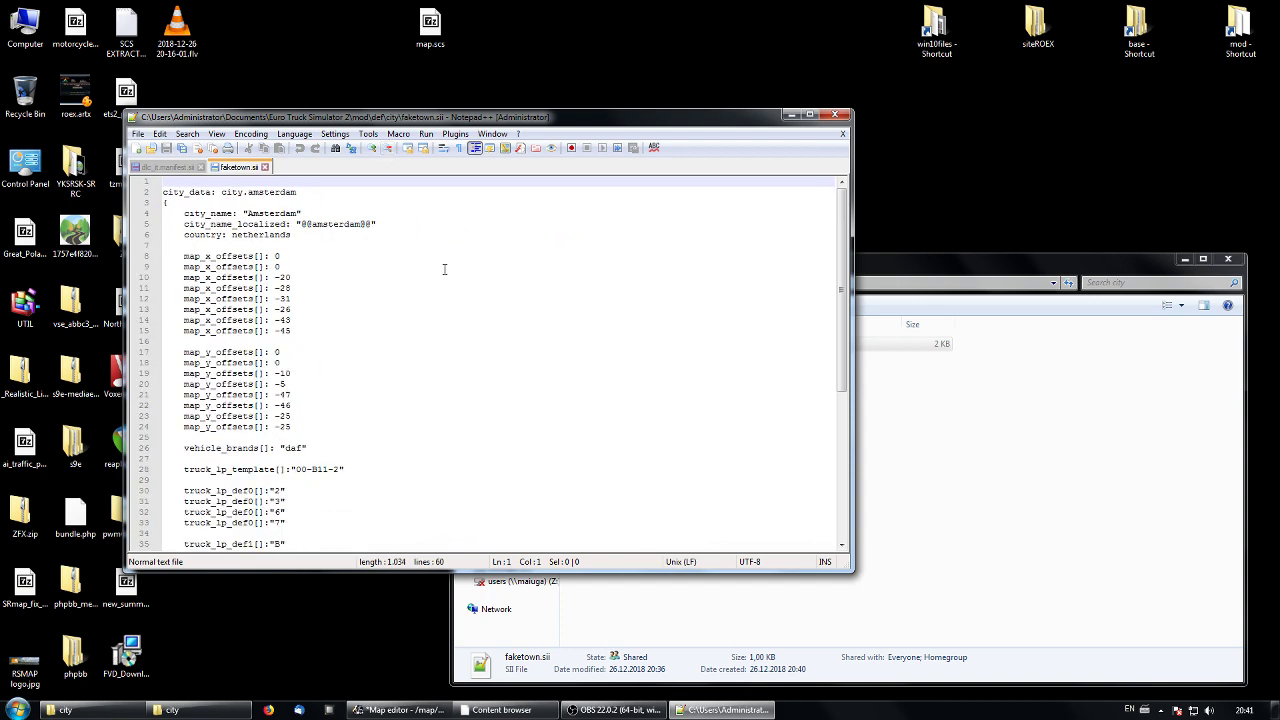
click(371, 148)
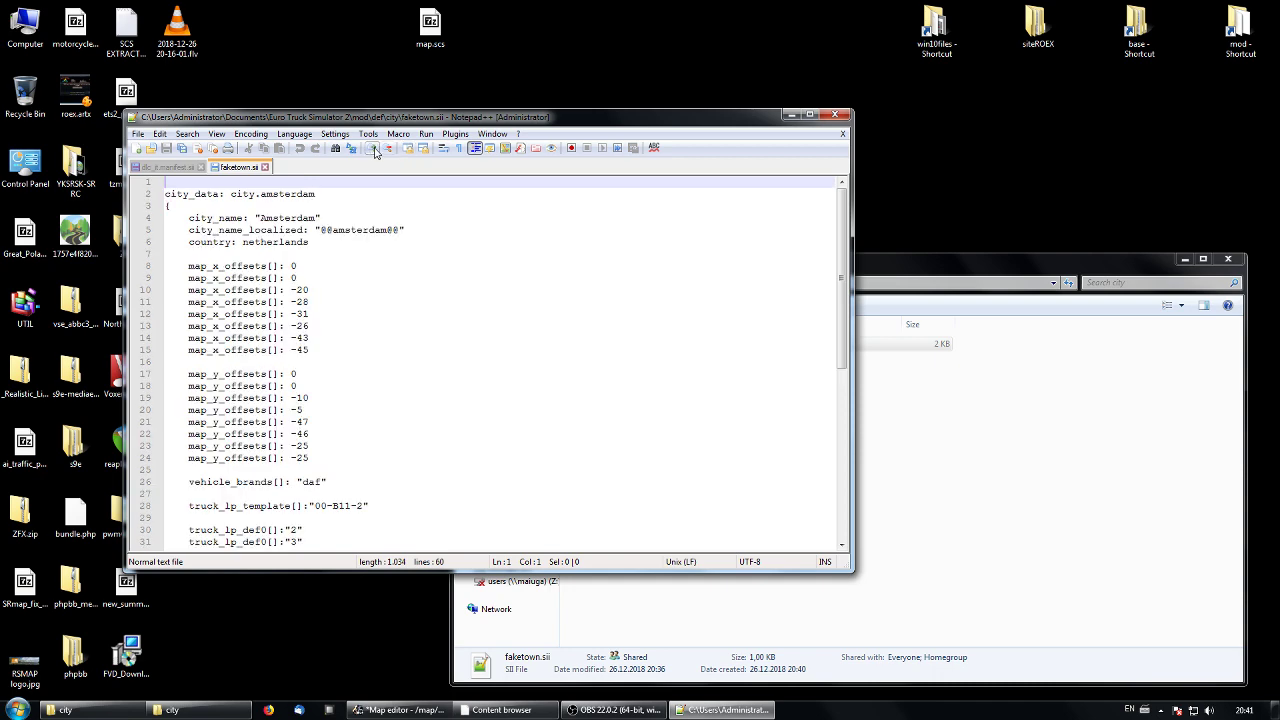
drag(448, 118, 548, 120)
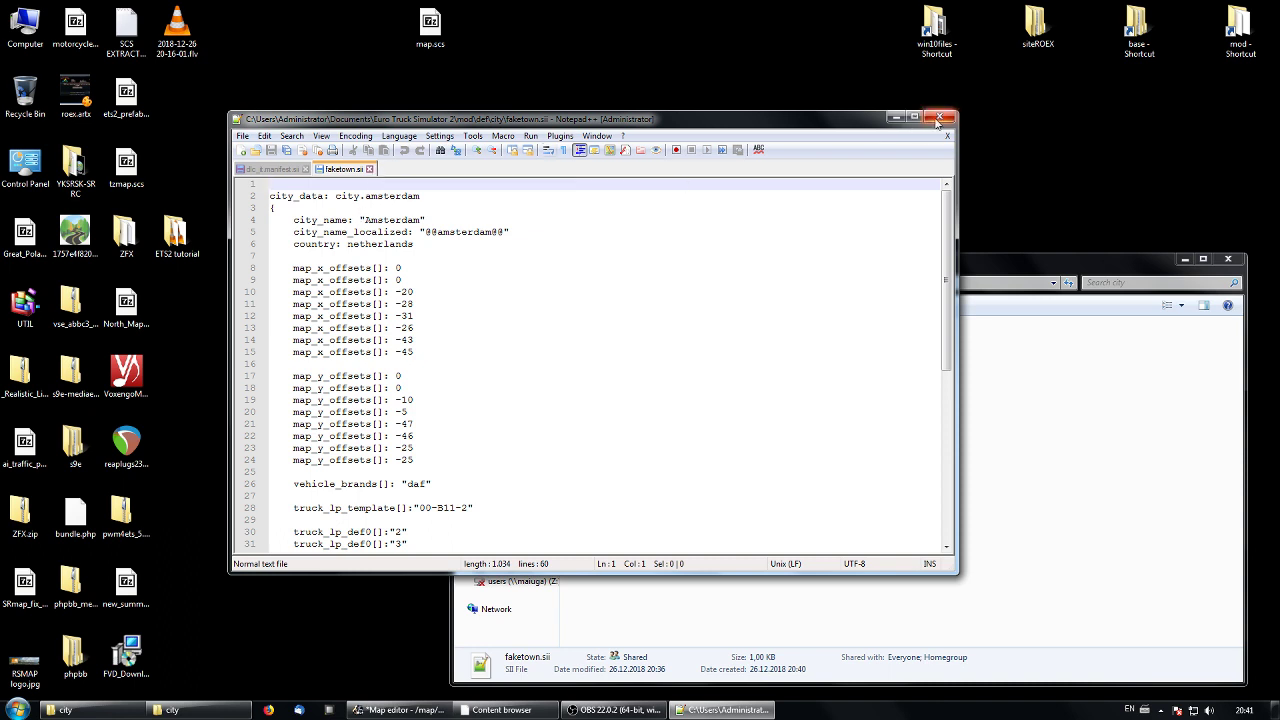
Close dlc_it.manifest.sii without saving and change the city_data identifier in faketown.sii to city.faketown.
click(306, 170)
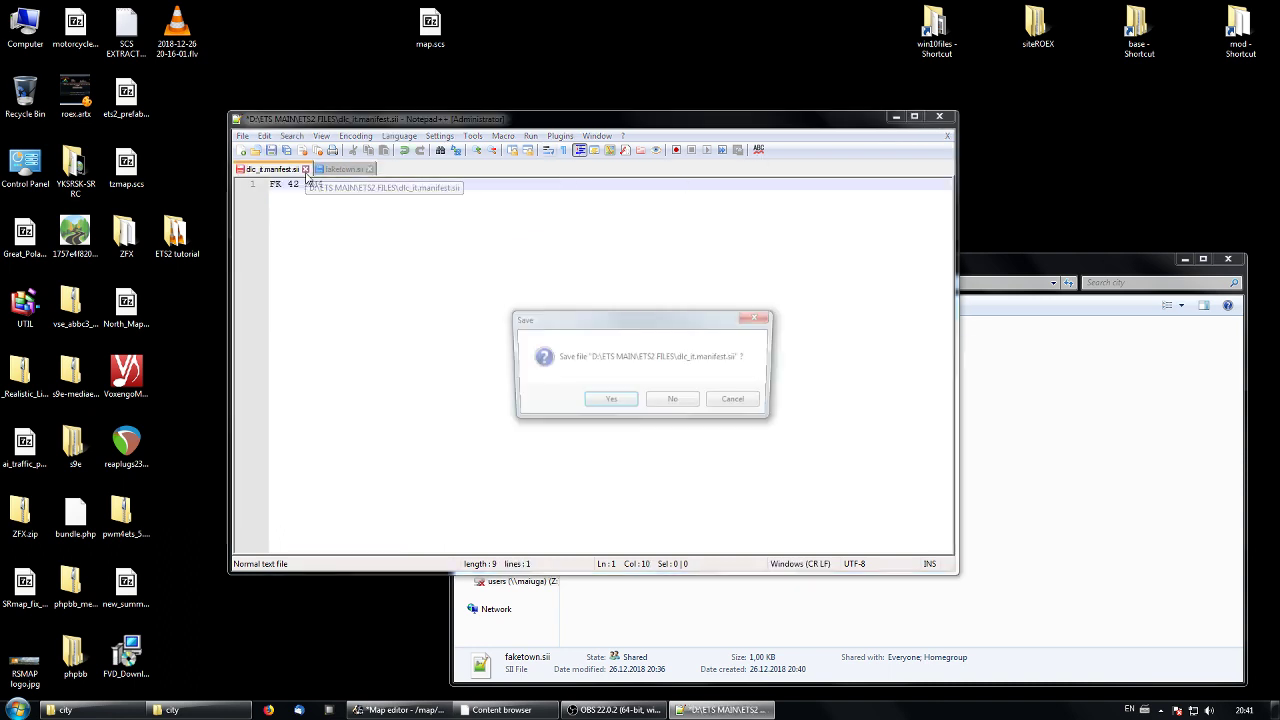
click(685, 402)
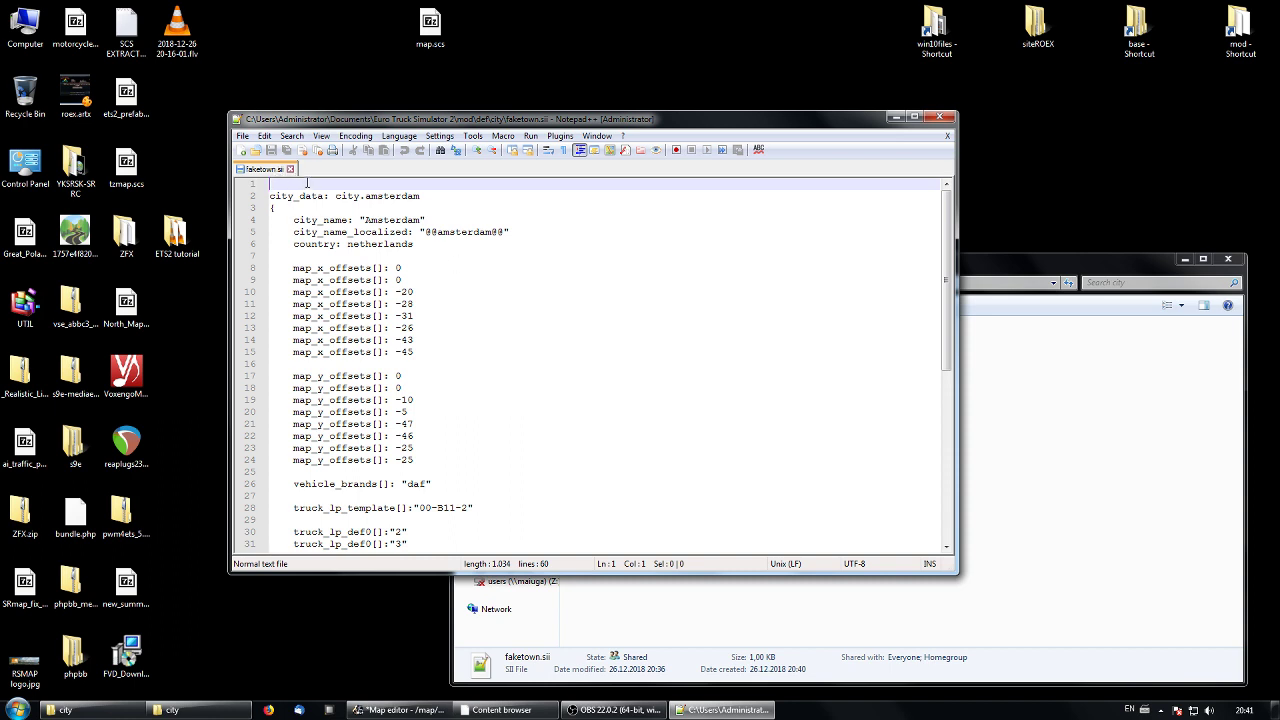
click(426, 196)
drag(420, 196, 367, 199)
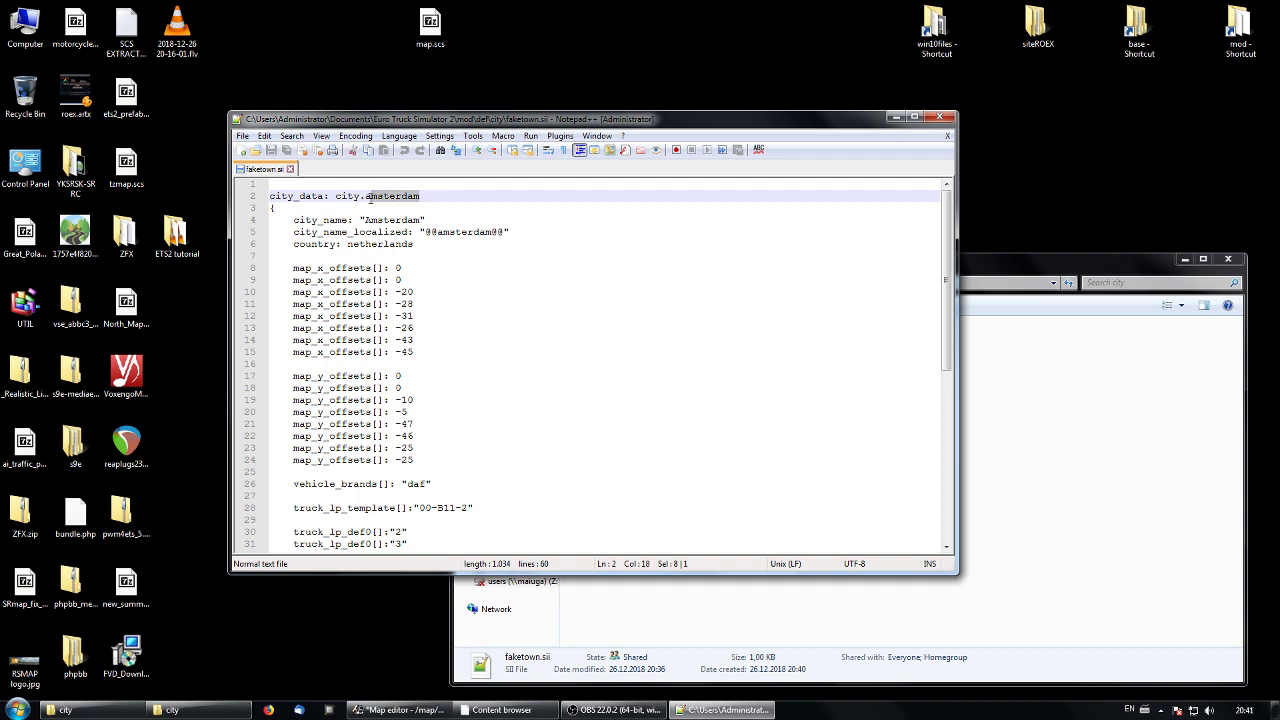
text(fa)
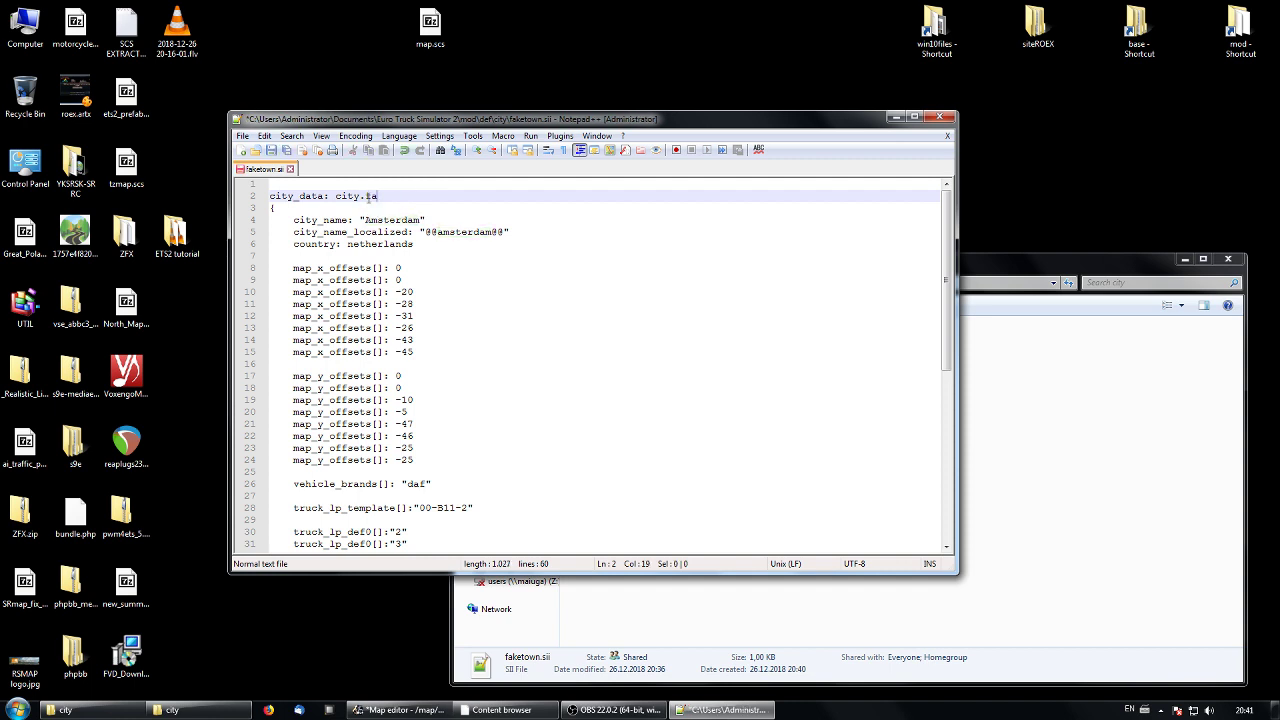
text(ketown)
drag(422, 220, 366, 219)
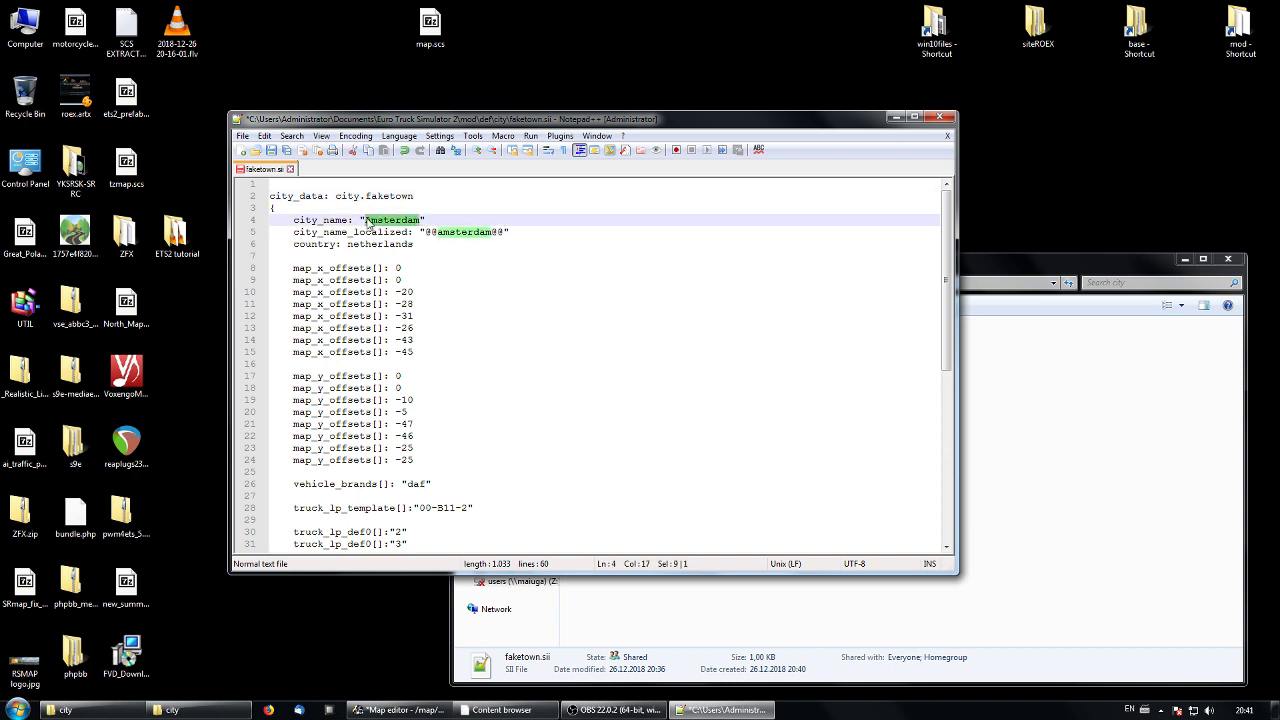
text(faket)
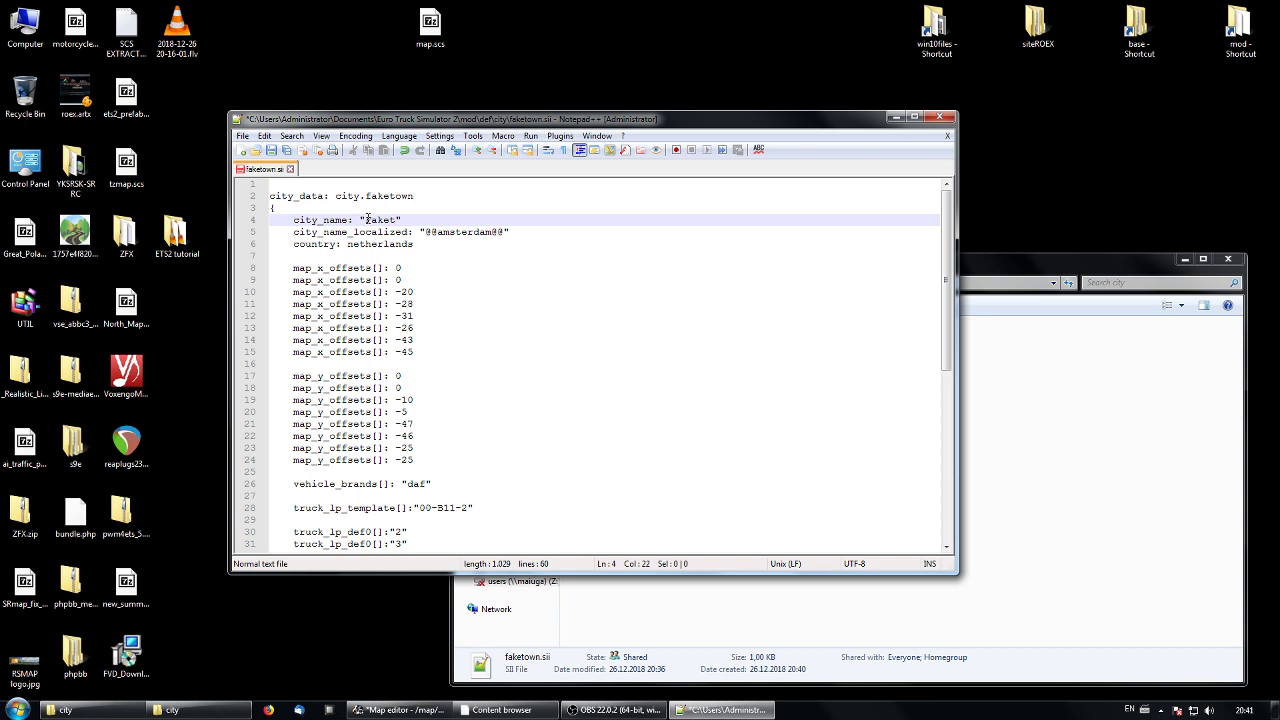
text(own)
drag(492, 233, 437, 233)
text(fa)
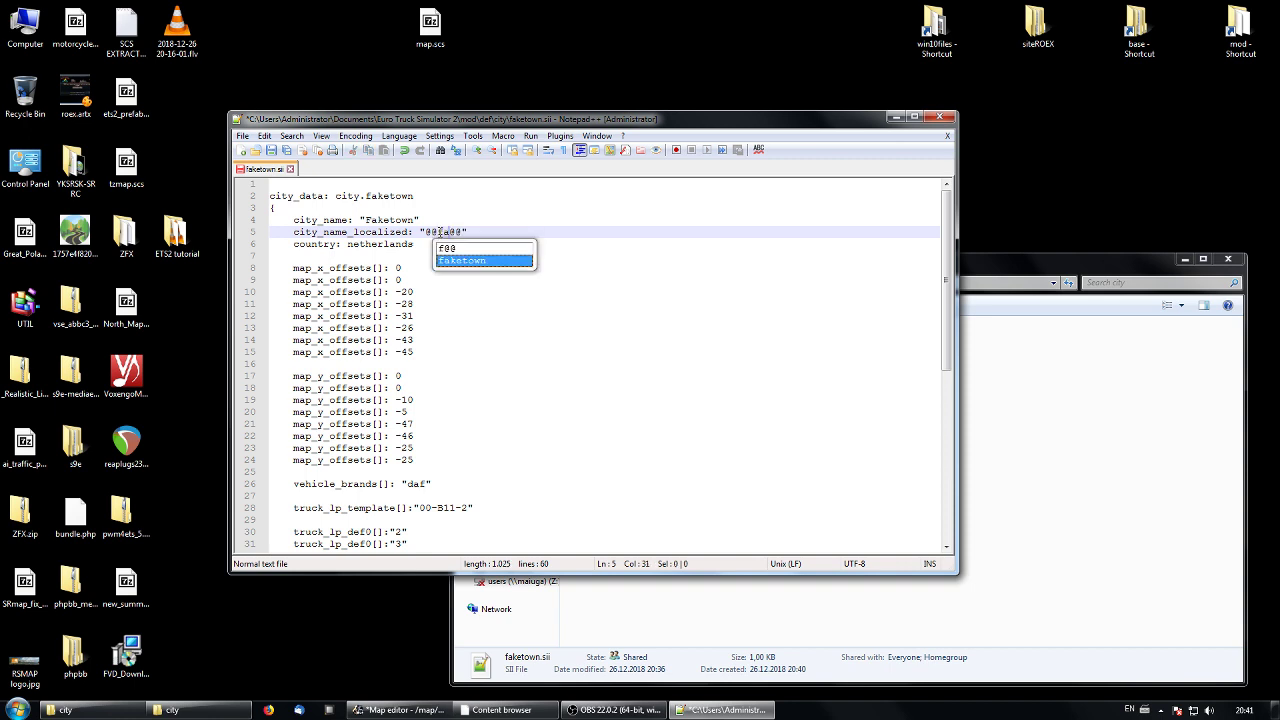
text(ketown)
Set the city's country to fakeland.
click(416, 244)
drag(416, 244, 347, 244)
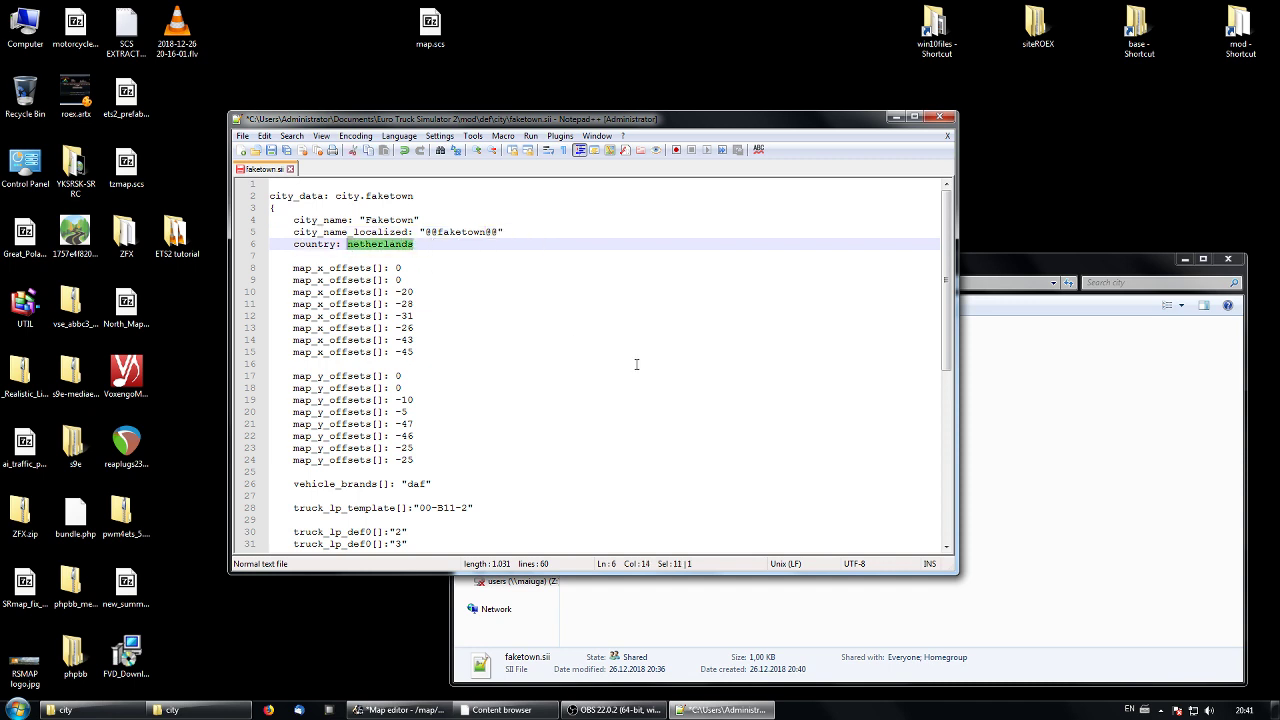
text(fa)
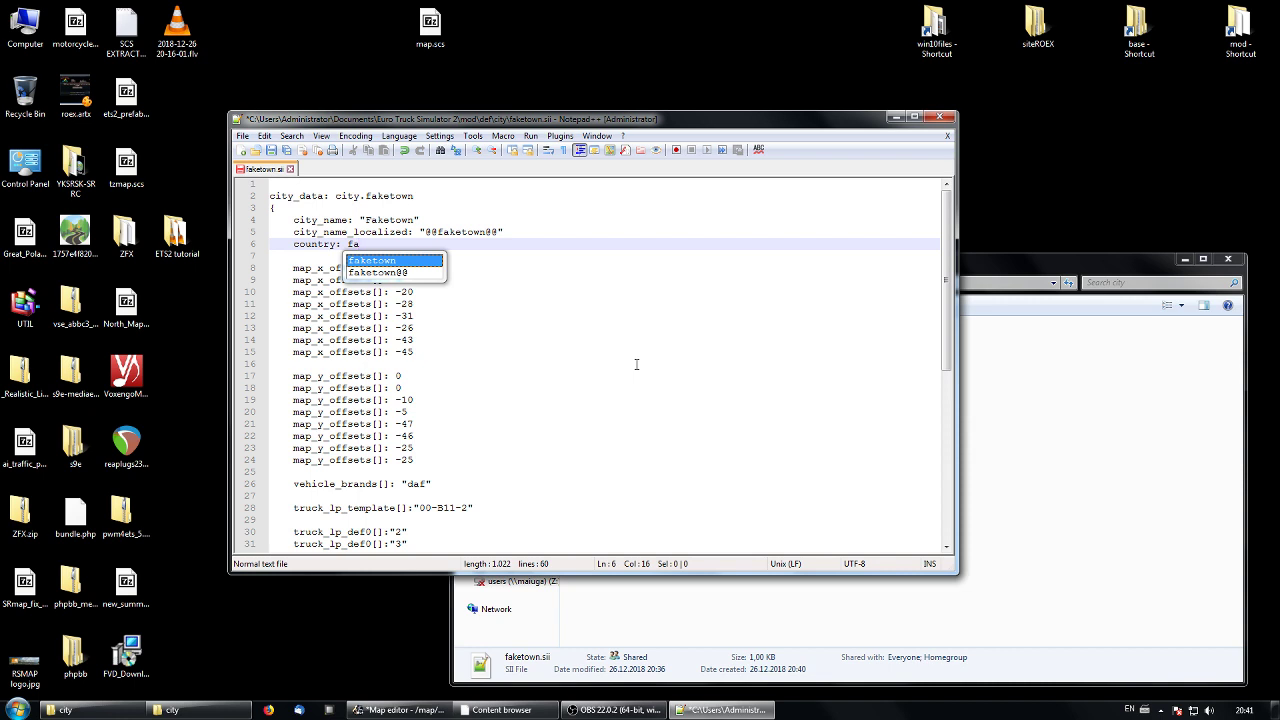
text(keland)
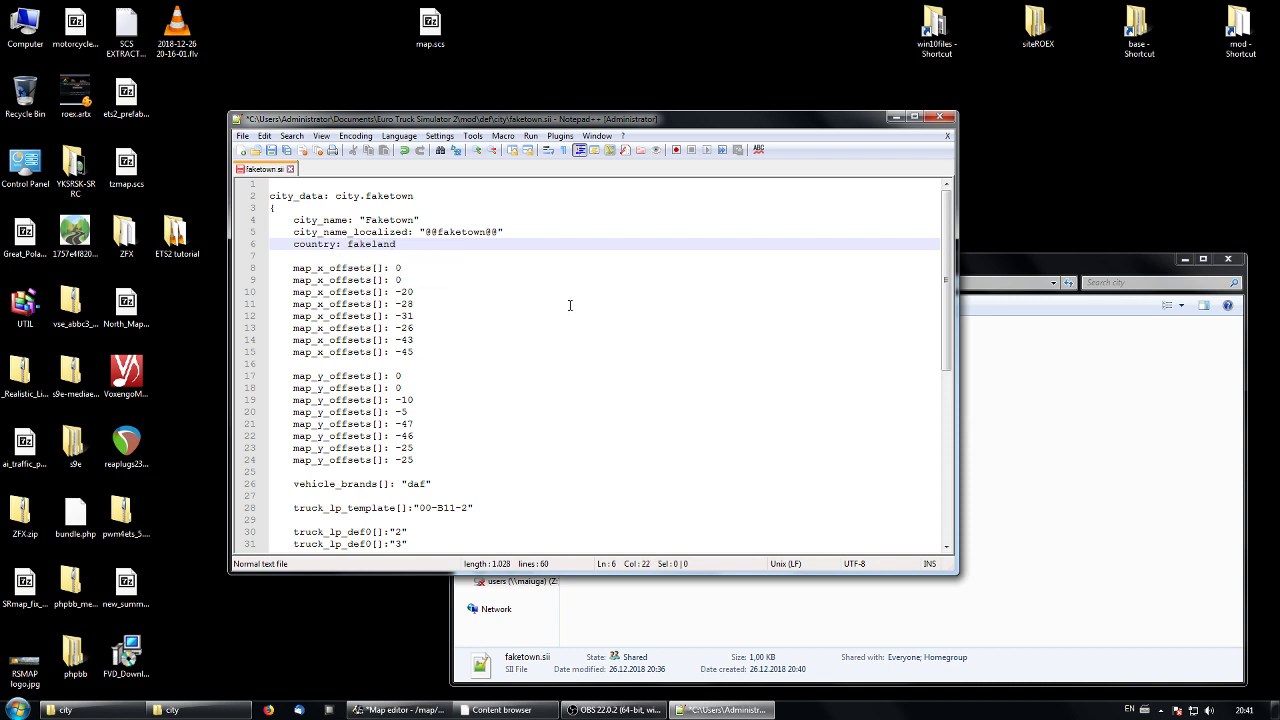
click(548, 331)
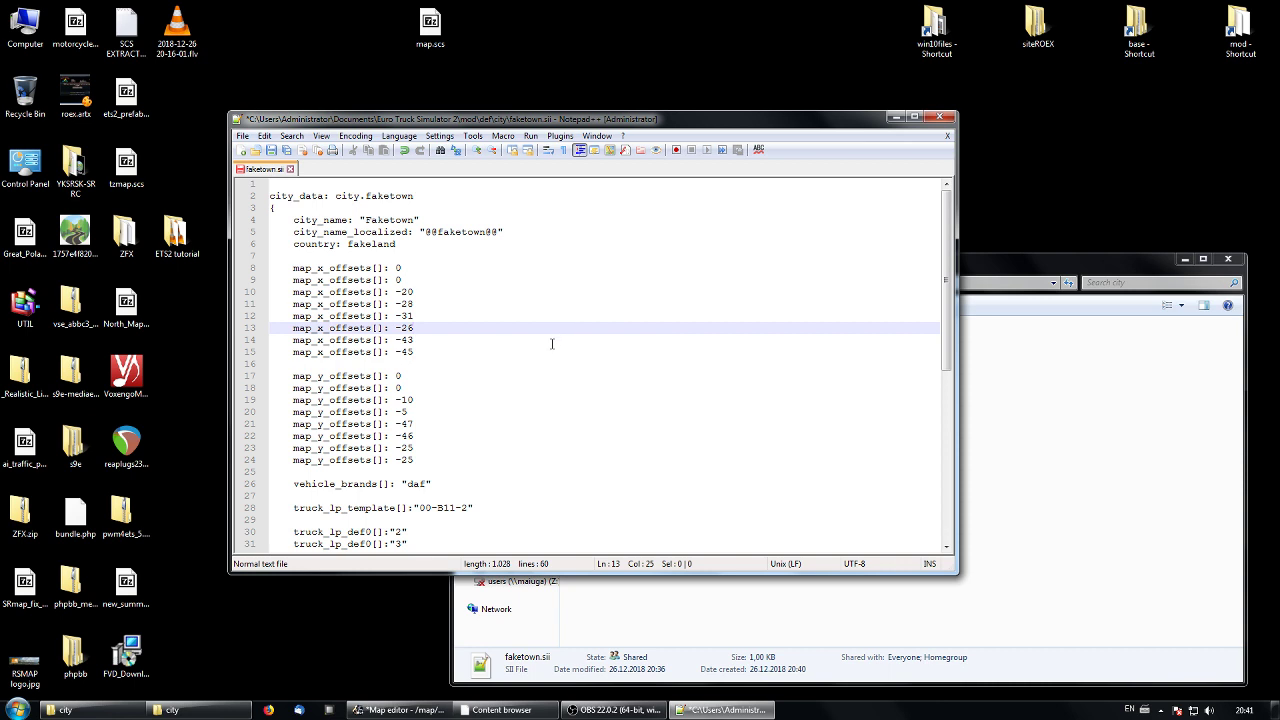
Set the vehicle_brands[] entry to "volvo".
scroll(551, 344, down, 5)
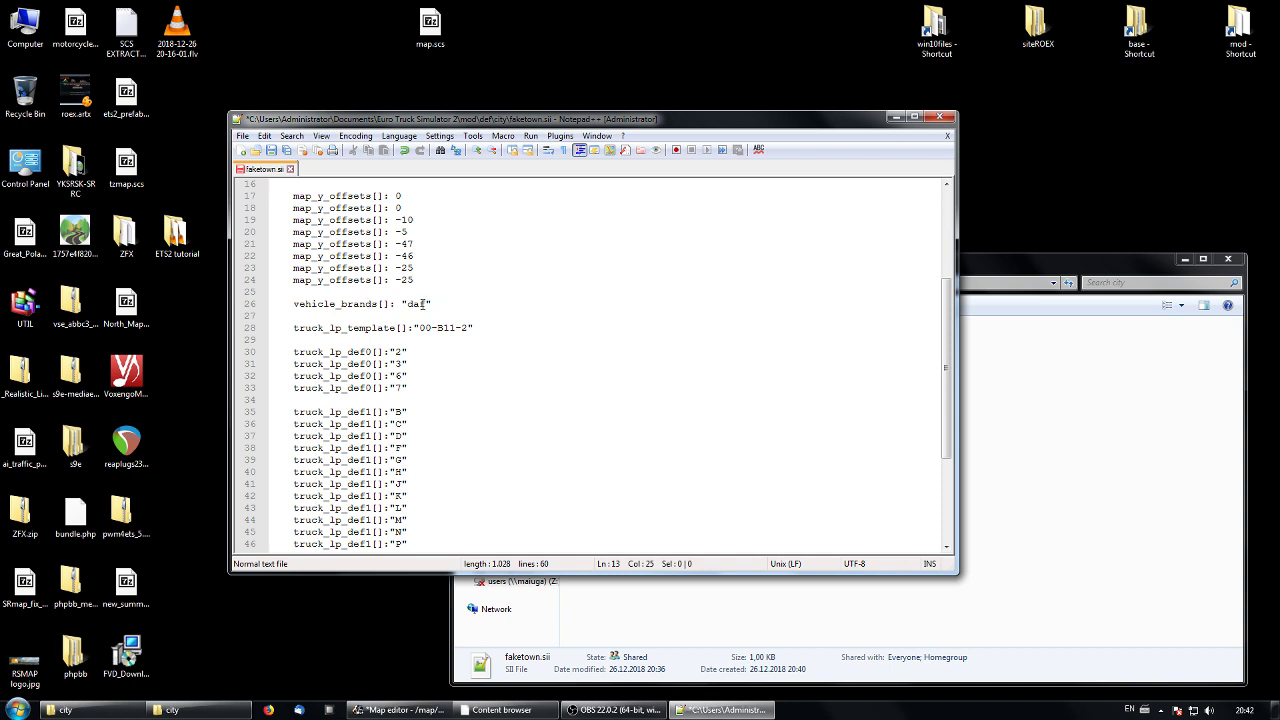
drag(426, 303, 407, 304)
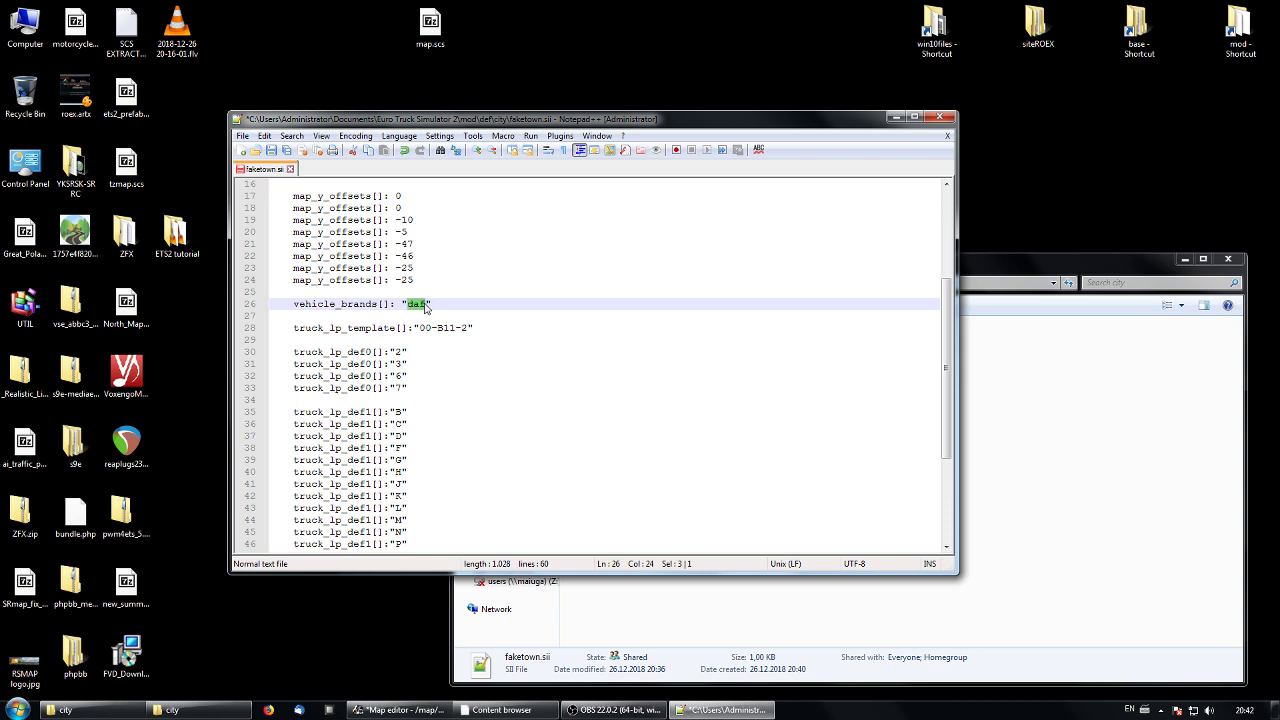
text(volvo)
key(BackSpace)
key(BackSpace)
text(vo)
Write the sample licence plate AB-25-K6 after the "volvo" value on the vehicle_brands line.
scroll(556, 345, down, 3)
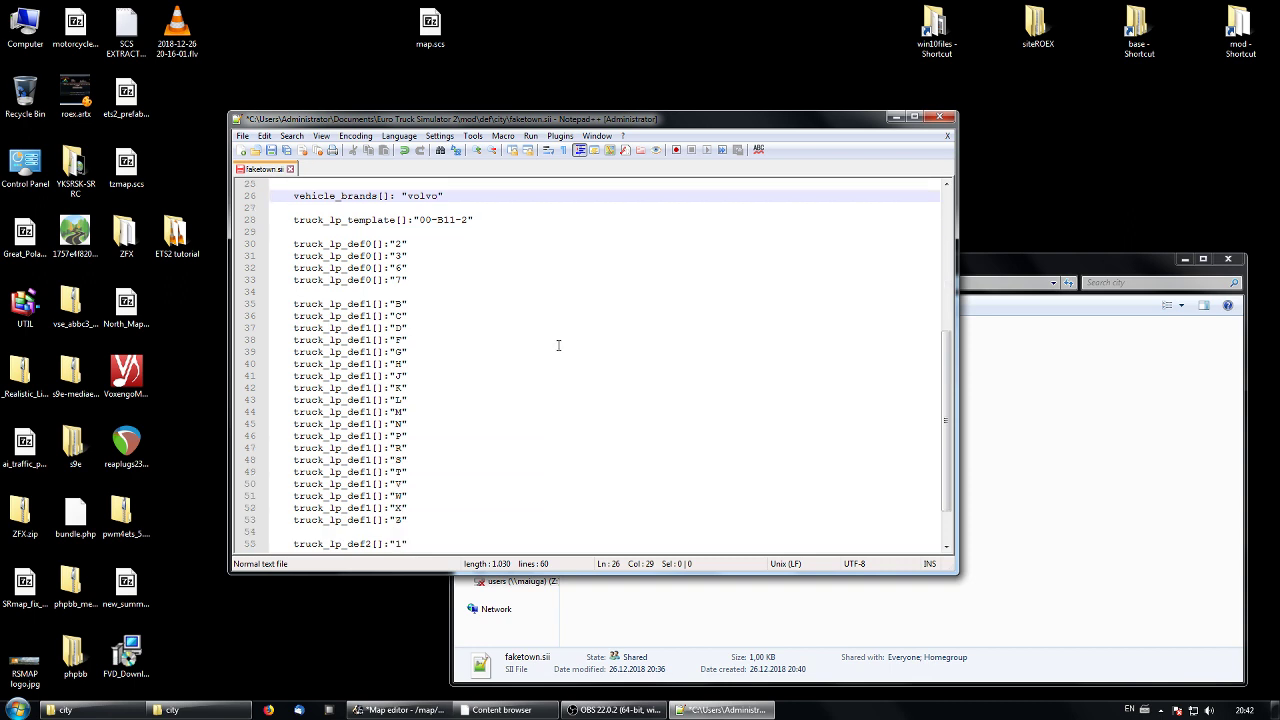
scroll(576, 363, down, 2)
scroll(576, 363, up, 7)
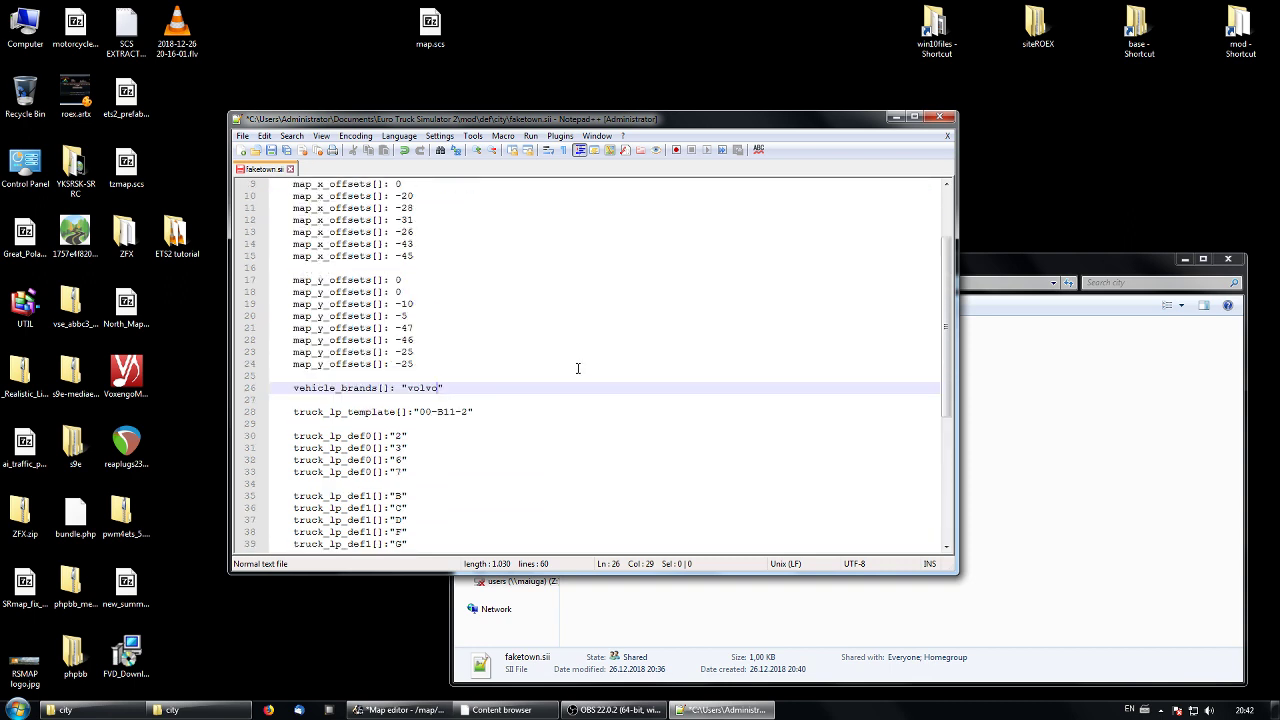
scroll(551, 377, down, 1)
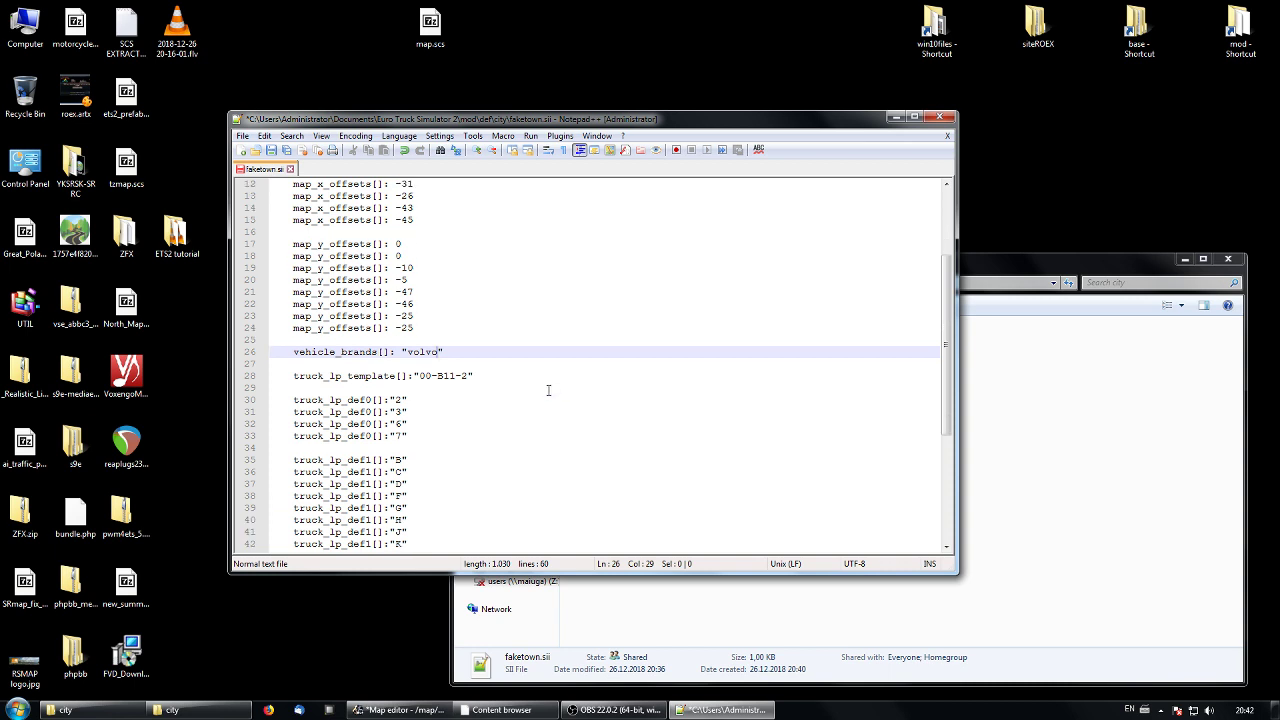
scroll(465, 417, up, 3)
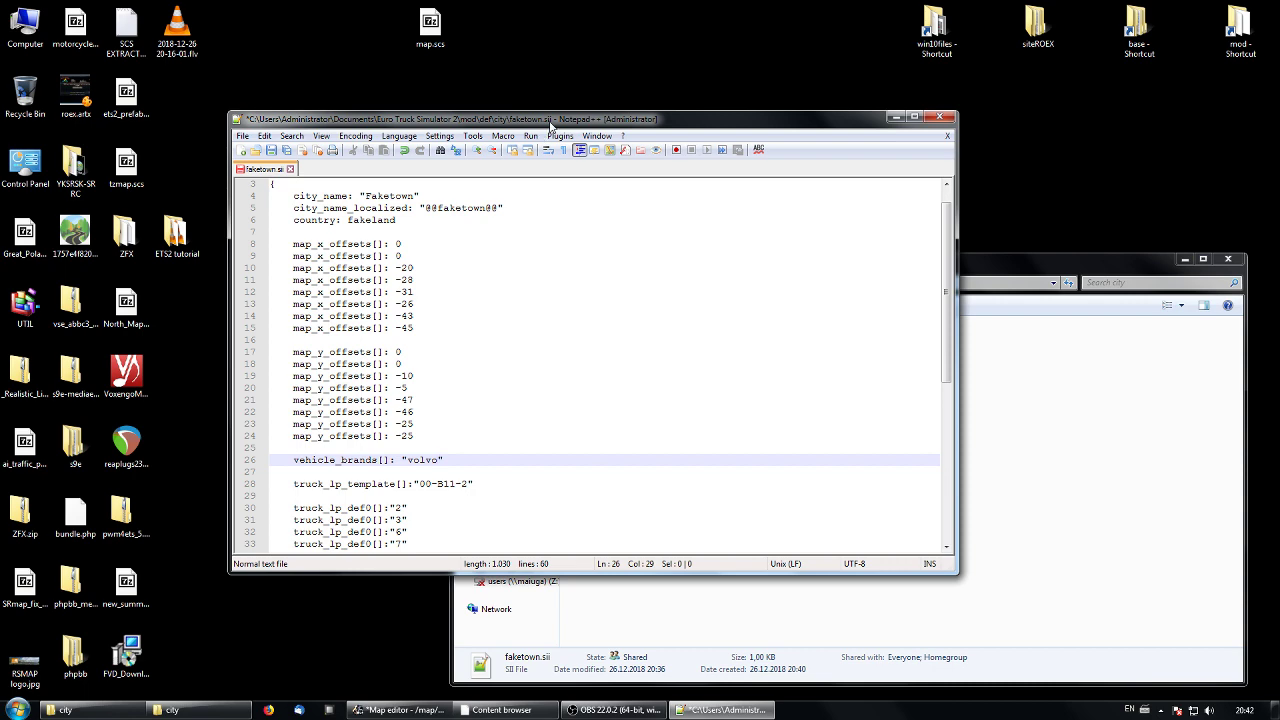
drag(550, 119, 630, 94)
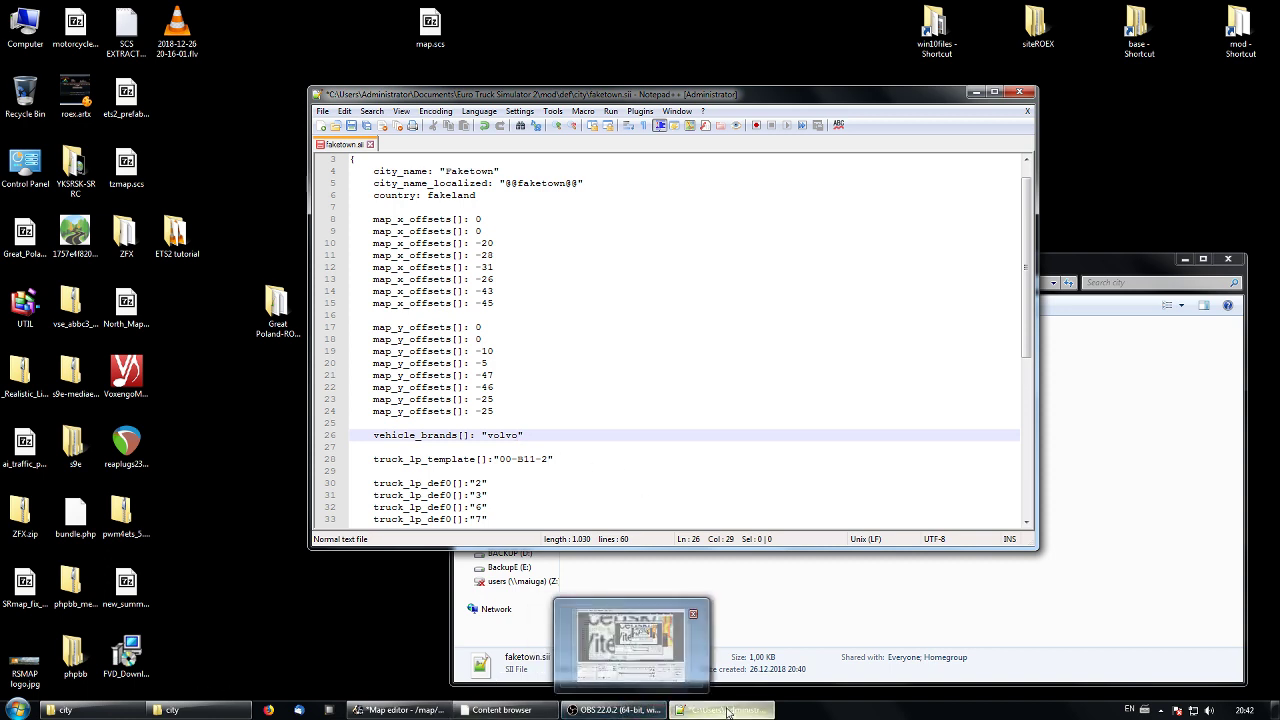
mouse_move(727, 712)
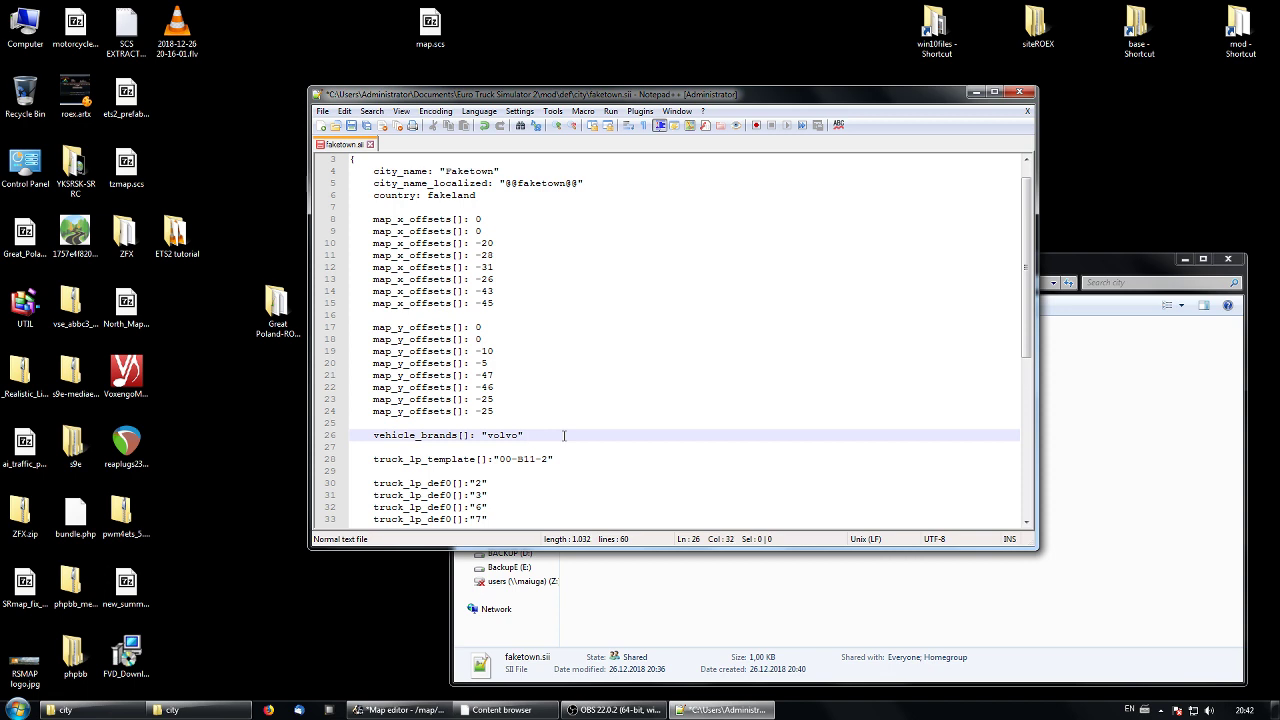
text(a)
key(BackSpace)
key(BackSpace)
text(A)
text(K6)
Cancel the pending autosave and change the truck licence plate template to "11-B11-2".
scroll(609, 440, down, 2)
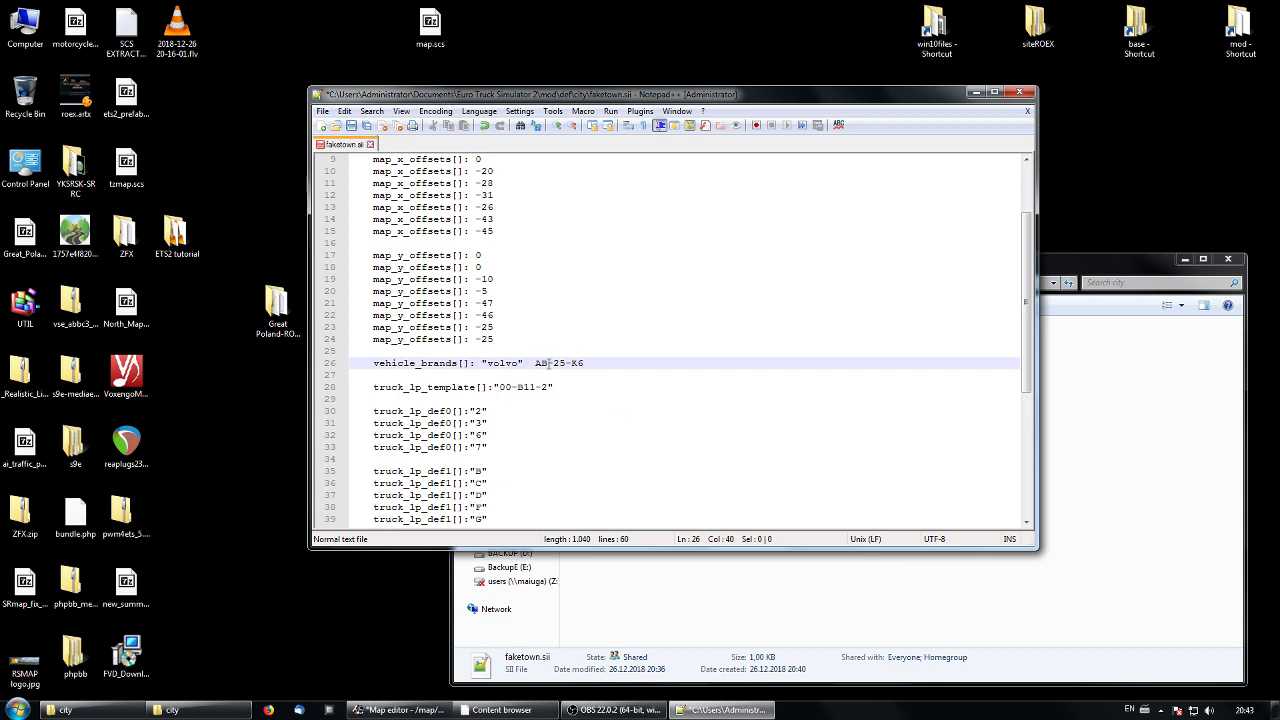
drag(548, 363, 535, 364)
scroll(530, 458, down, 2)
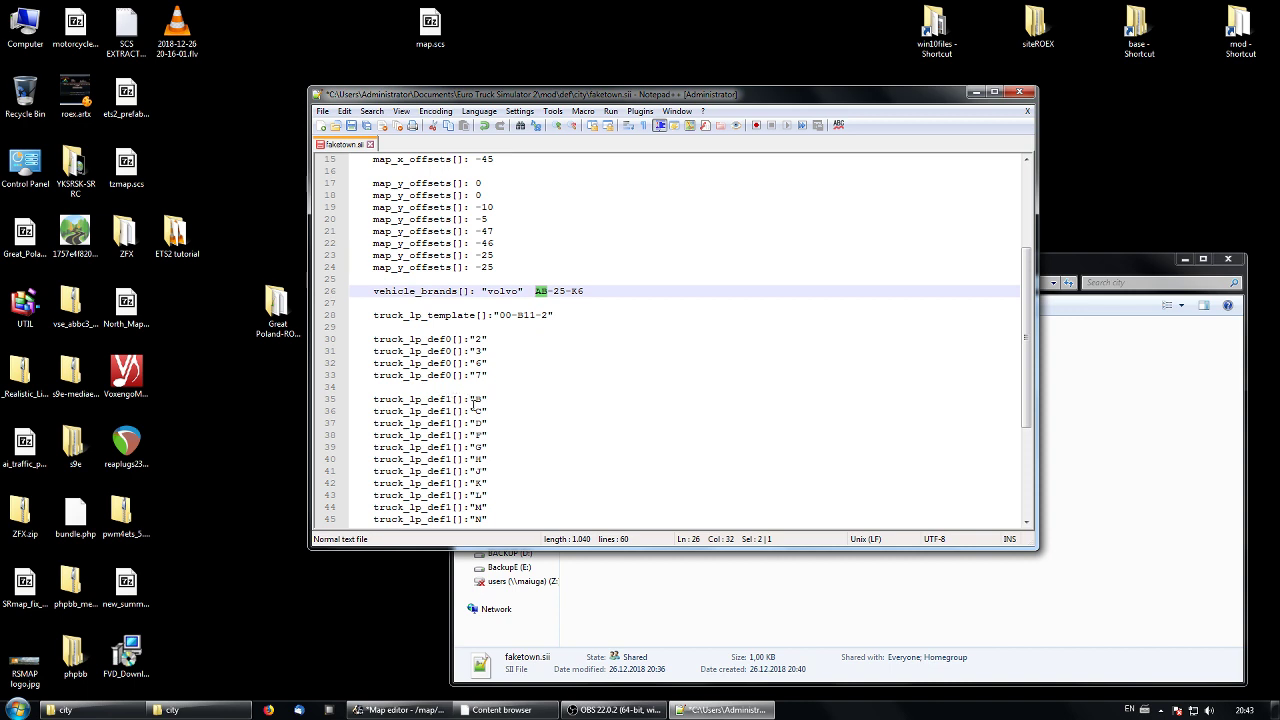
scroll(511, 455, down, 5)
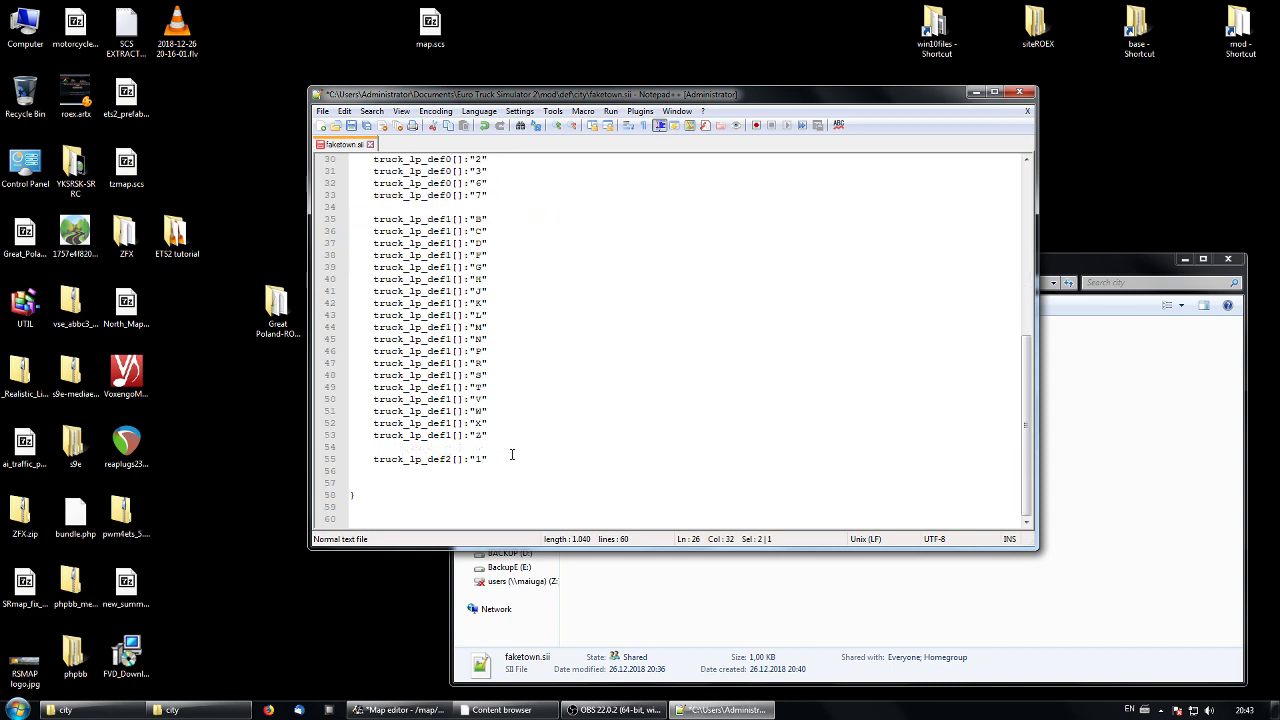
scroll(600, 406, up, 4)
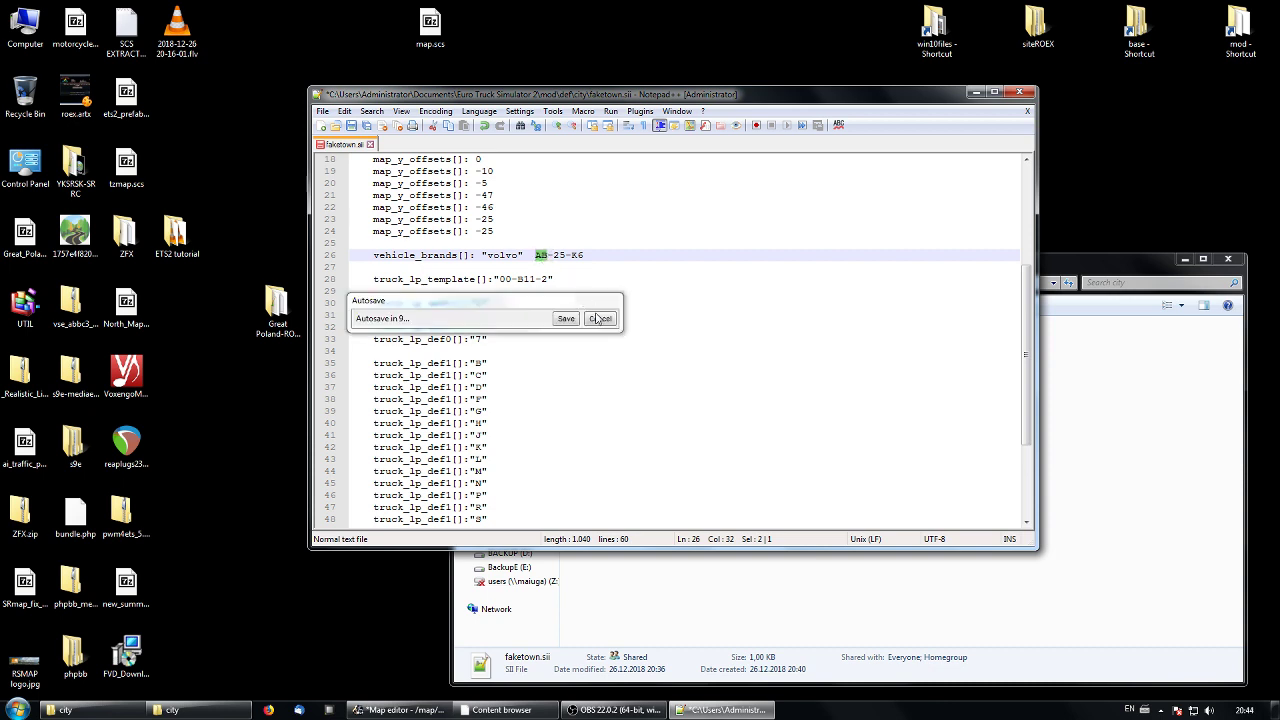
click(598, 319)
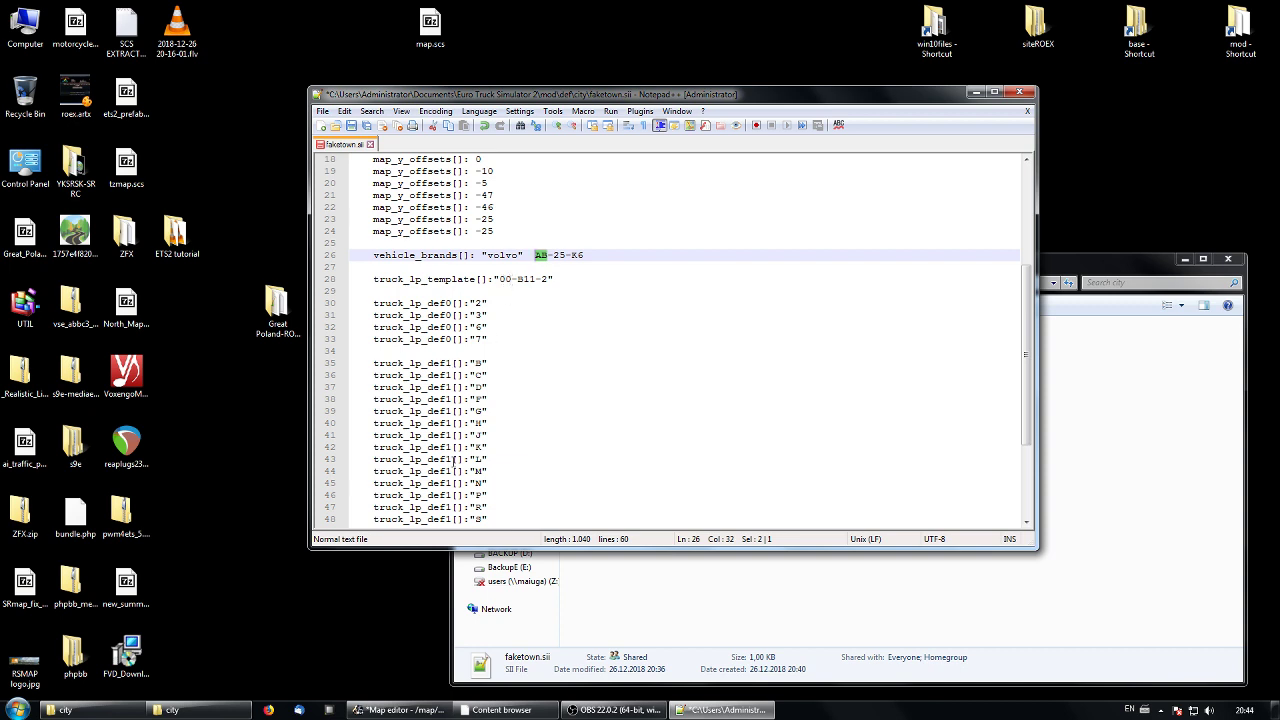
click(506, 279)
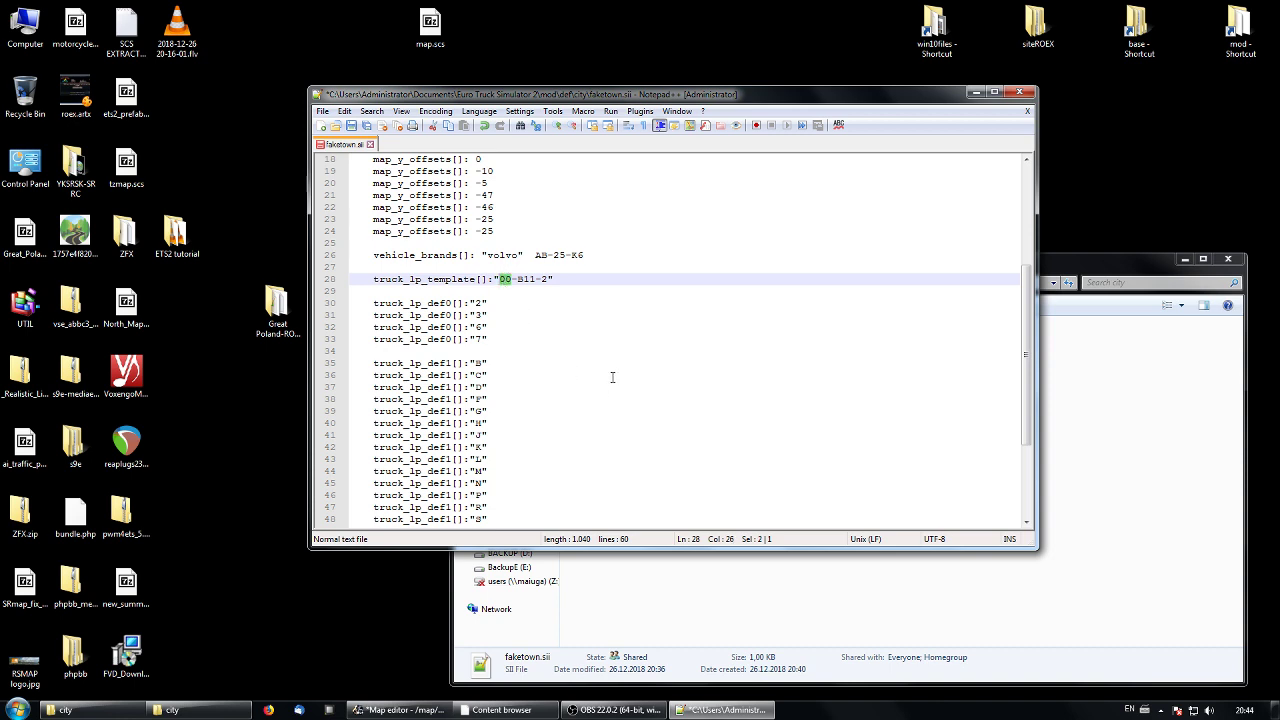
text(11)
Duplicate the four truck_lp_def0[] lines directly below the existing ones.
drag(375, 302, 415, 316)
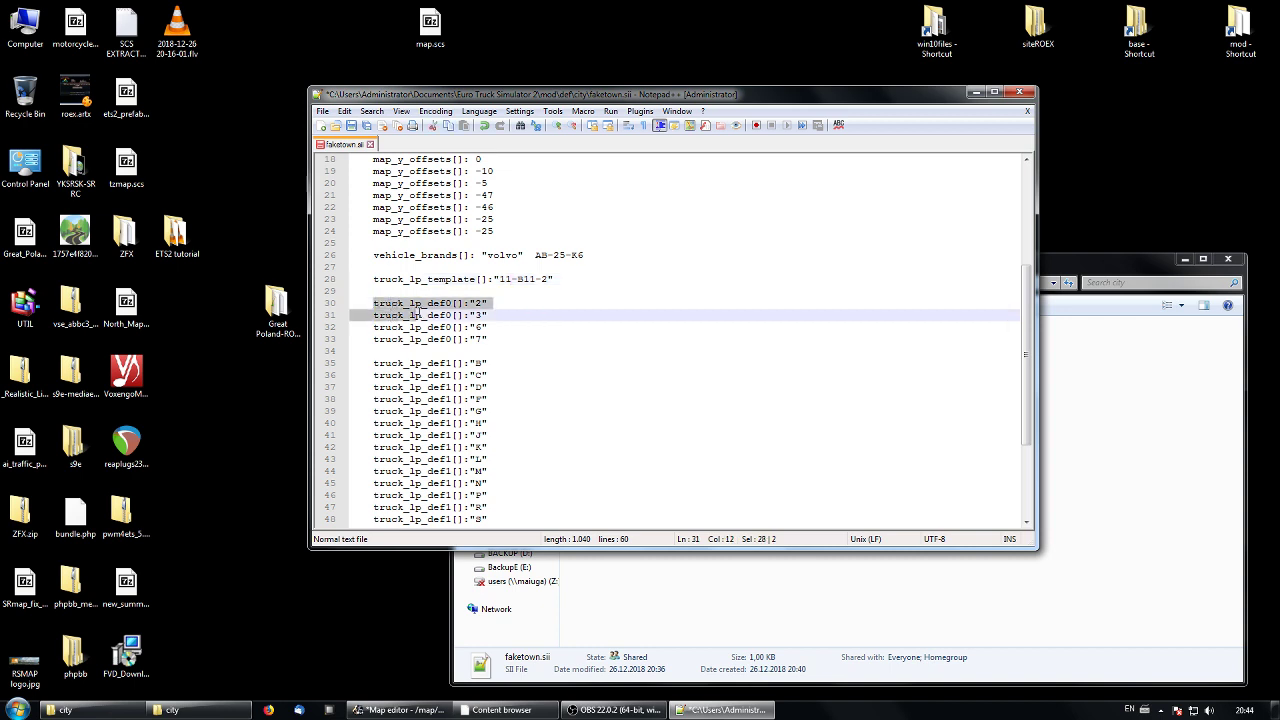
click(374, 303)
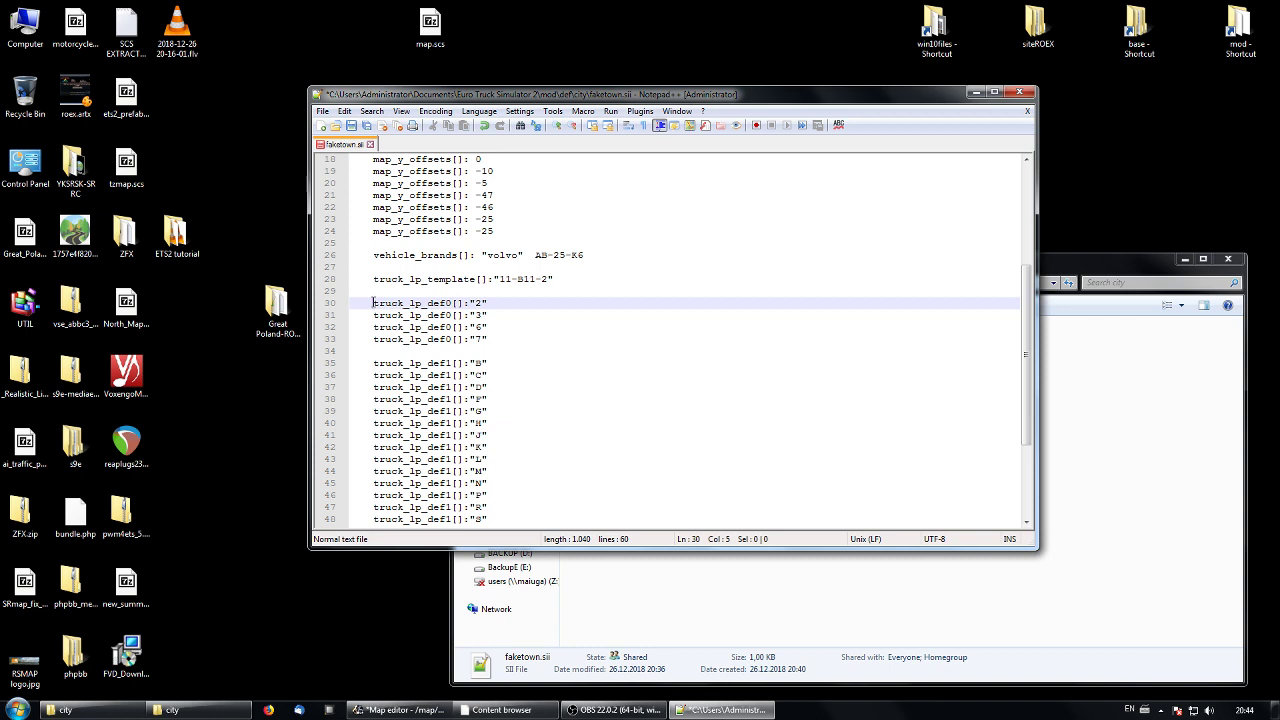
drag(374, 303, 497, 341)
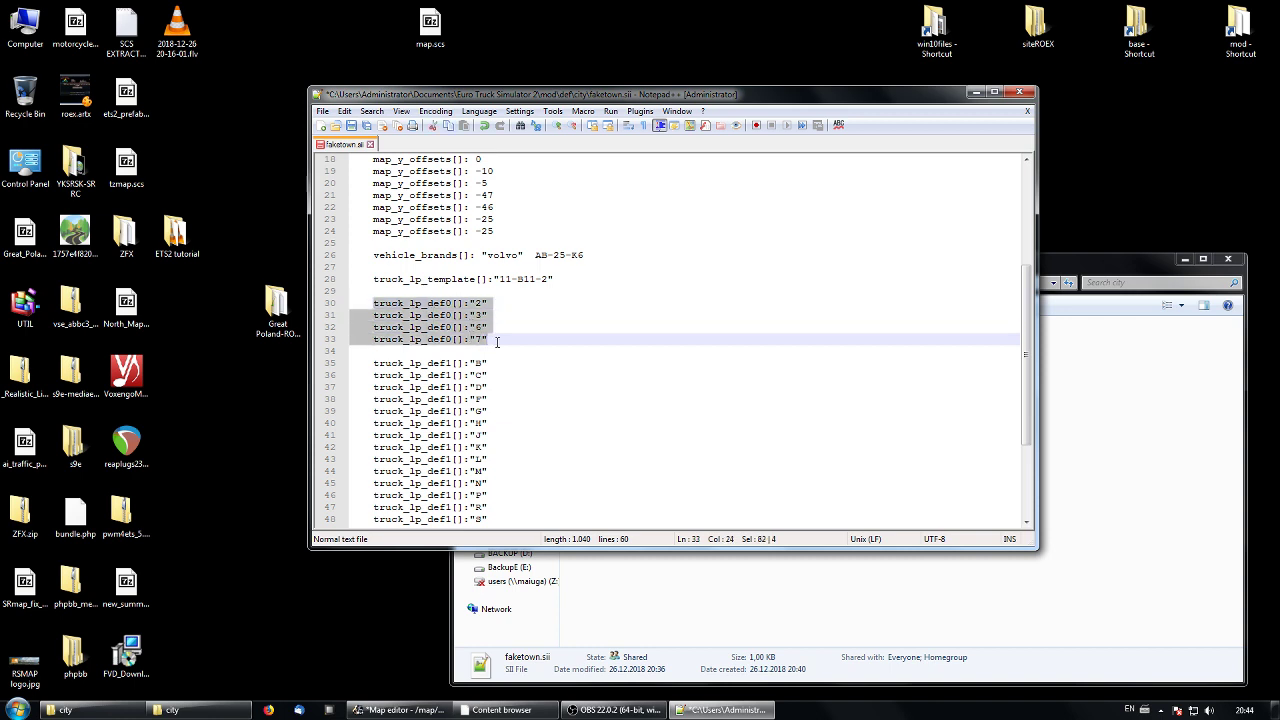
right_click(484, 336)
click(512, 357)
click(505, 343)
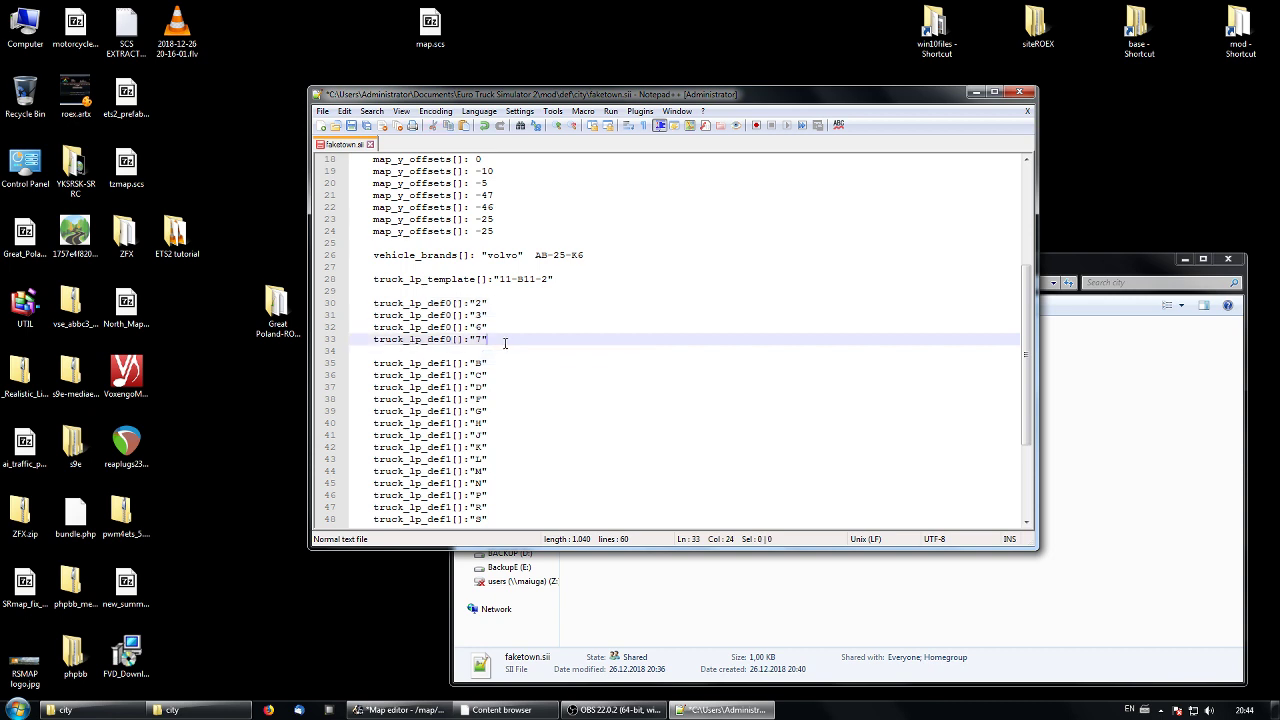
key(Return)
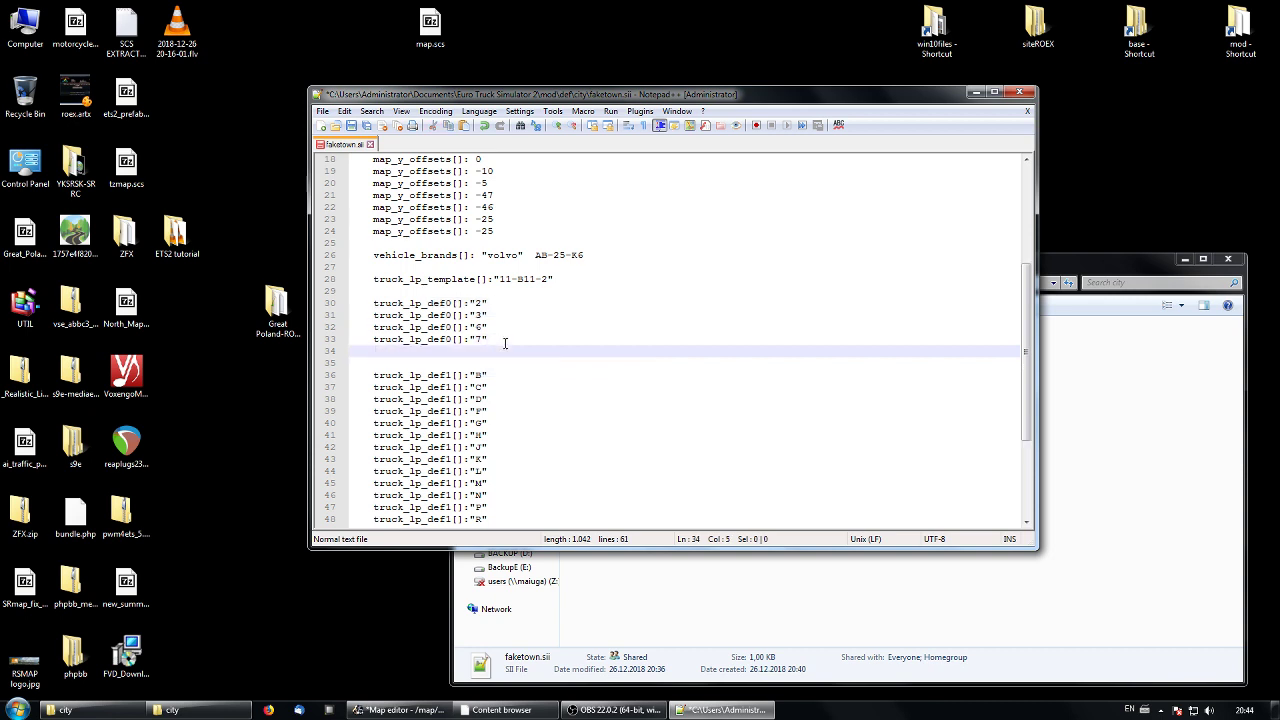
key(ctrl+v)
Set the first four truck_lp_def0[] entries to "1", "2", "3" and "4".
click(479, 351)
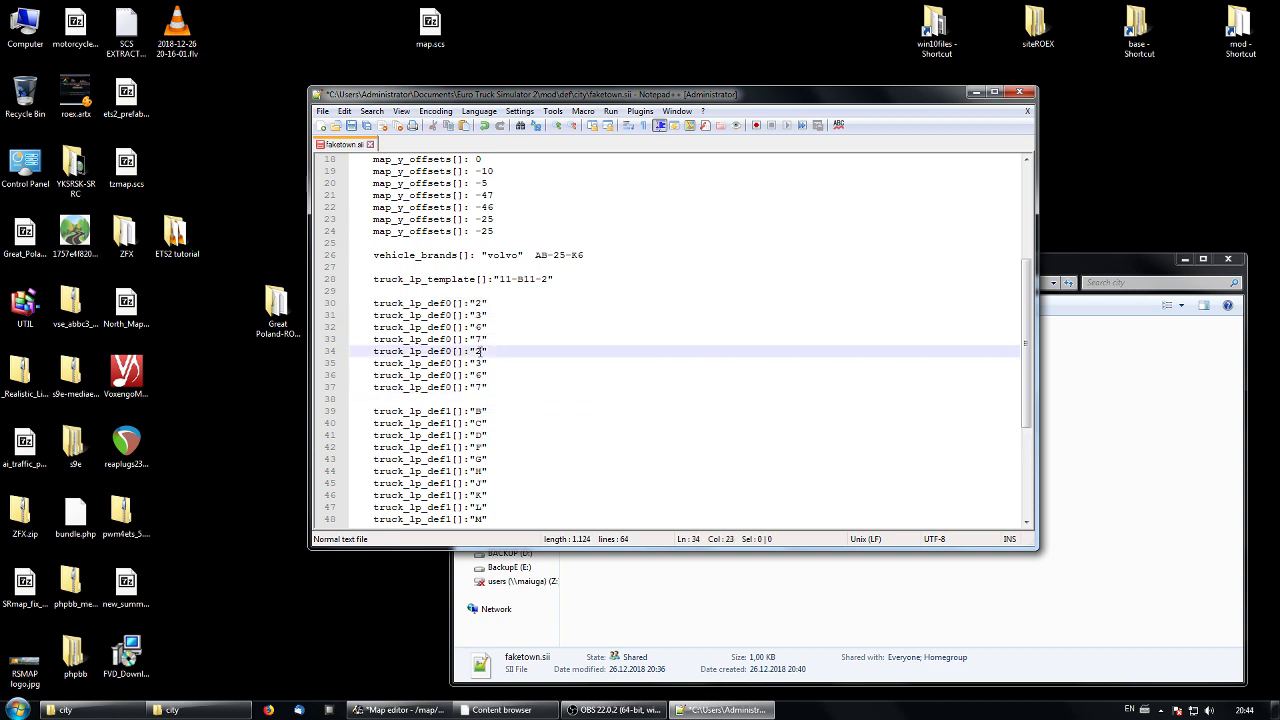
double_click(479, 351)
key(Up)
key(Up)
key(Up)
key(Up)
key(shift+Right)
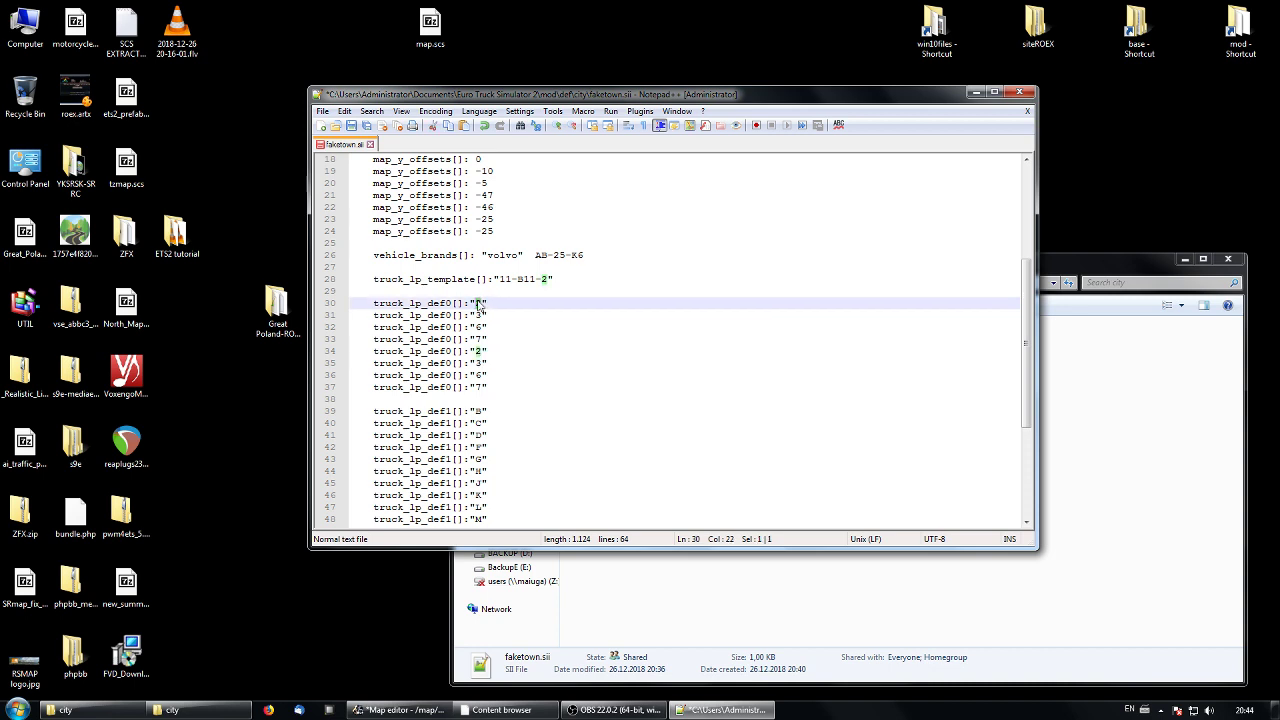
text(1)
key(Down)
key(shift+Right)
text(2)
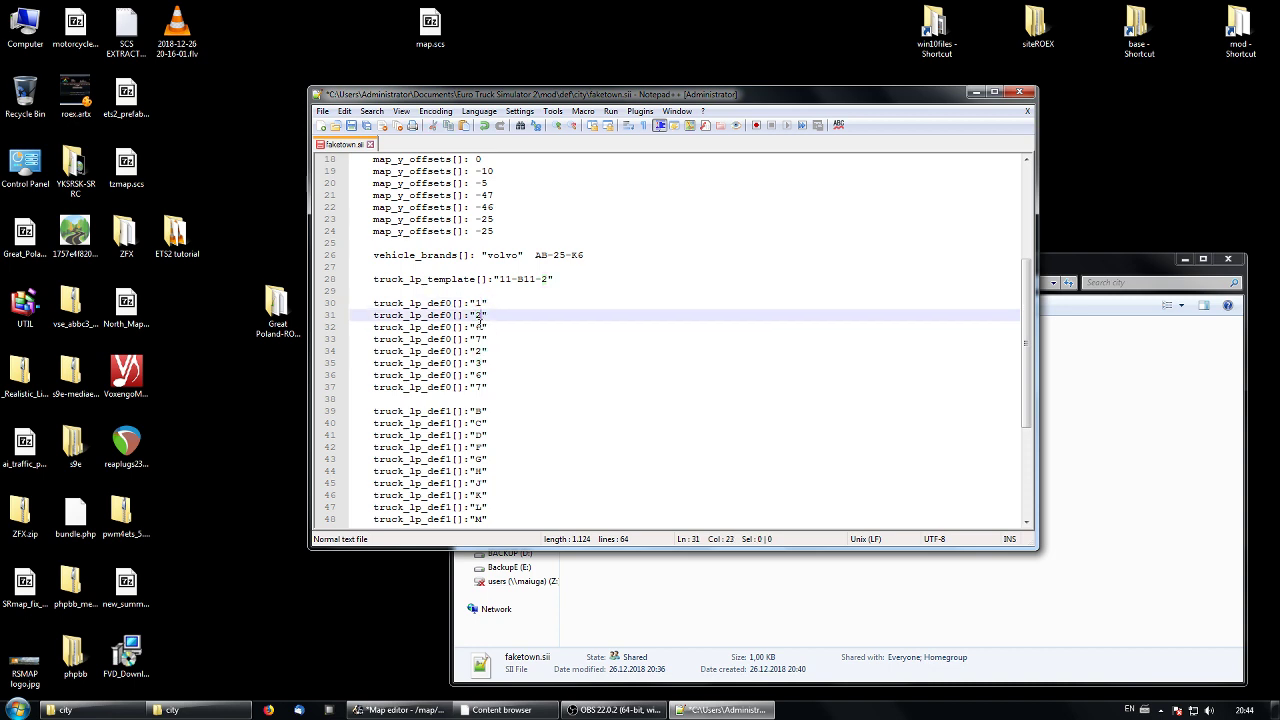
key(Down)
key(shift+Right)
text(3)
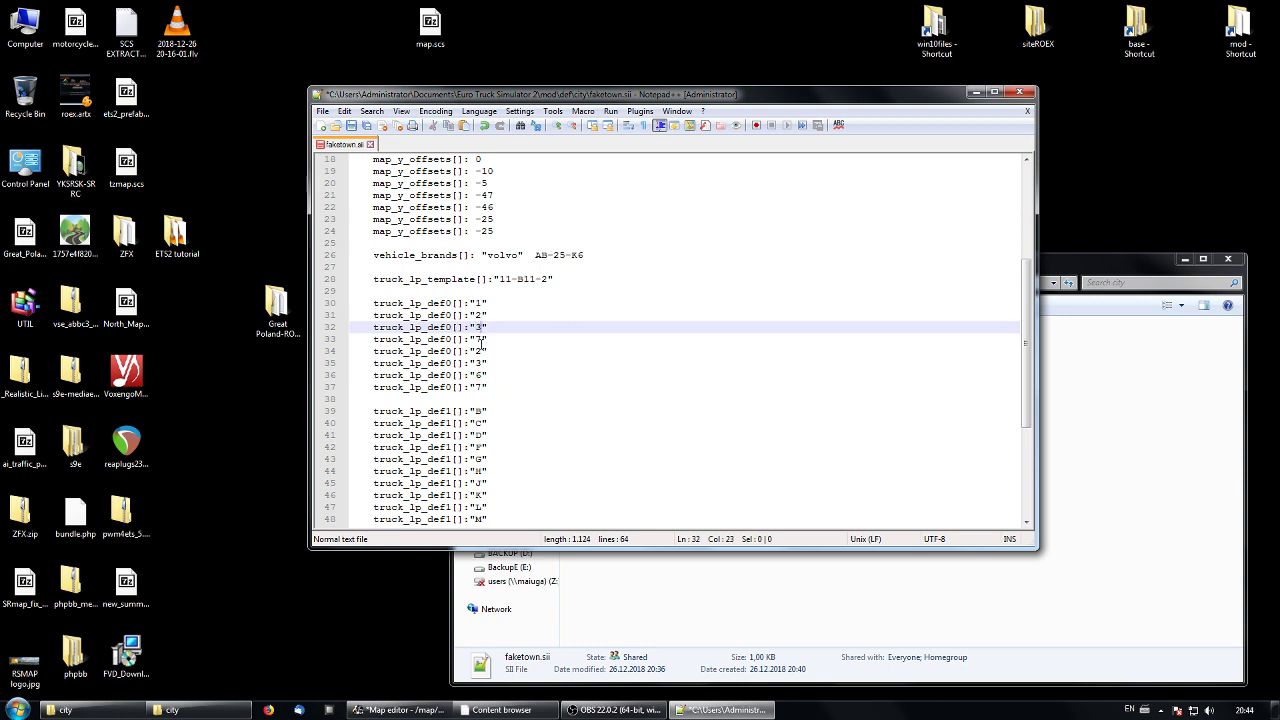
key(Down)
key(shift+Right)
text(4)
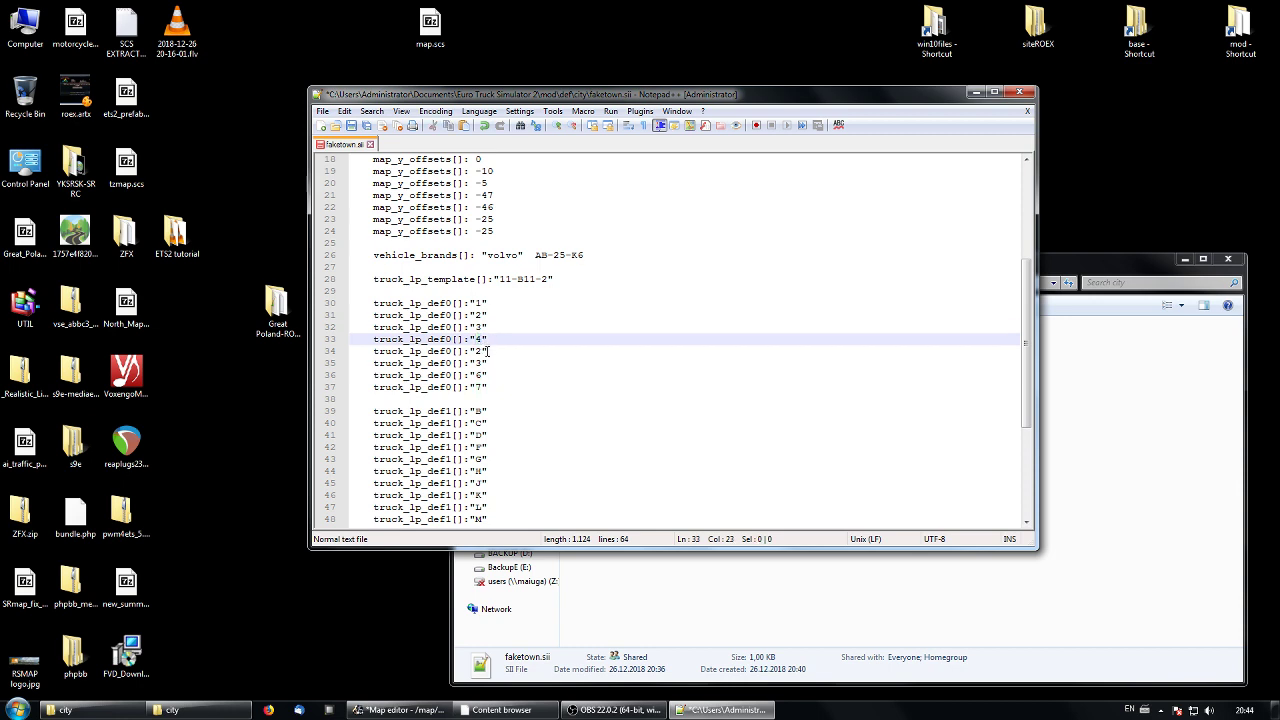
Set the four duplicated truck_lp_def0[] entries to "5", "6", "7" and "8".
key(Down)
key(shift+Right)
text(5)
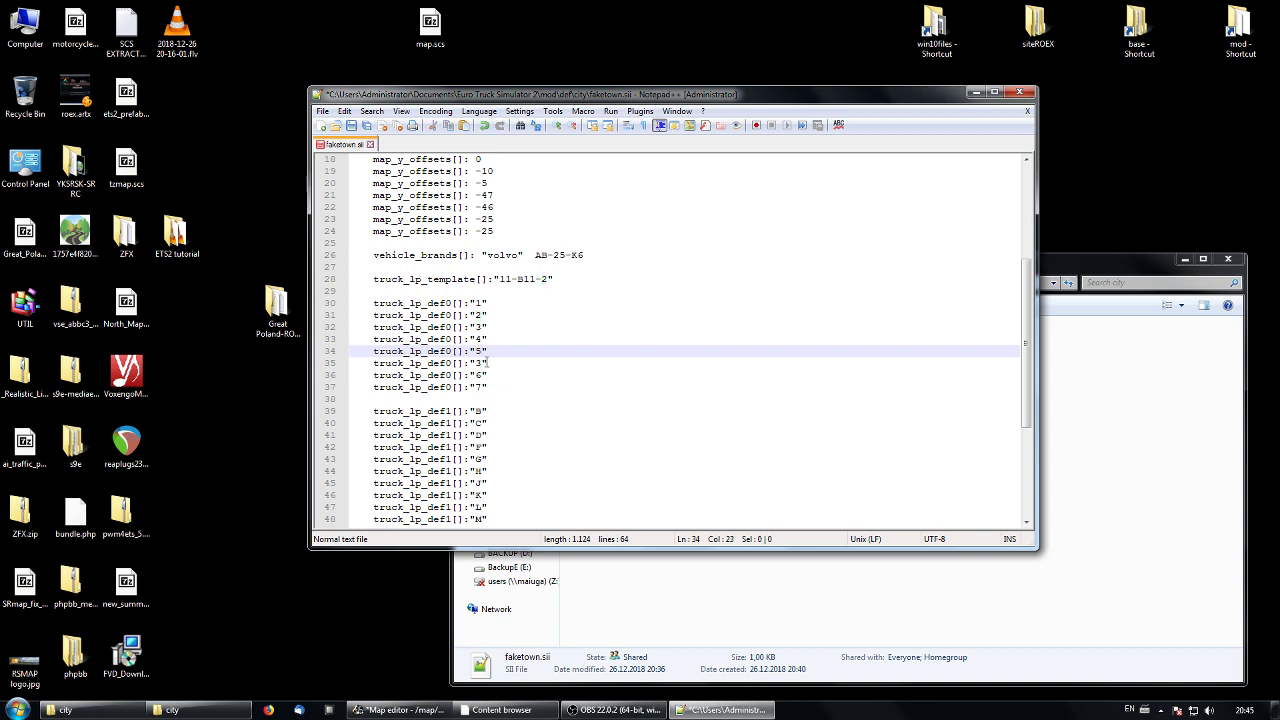
key(Down)
key(shift+Right)
text(6)
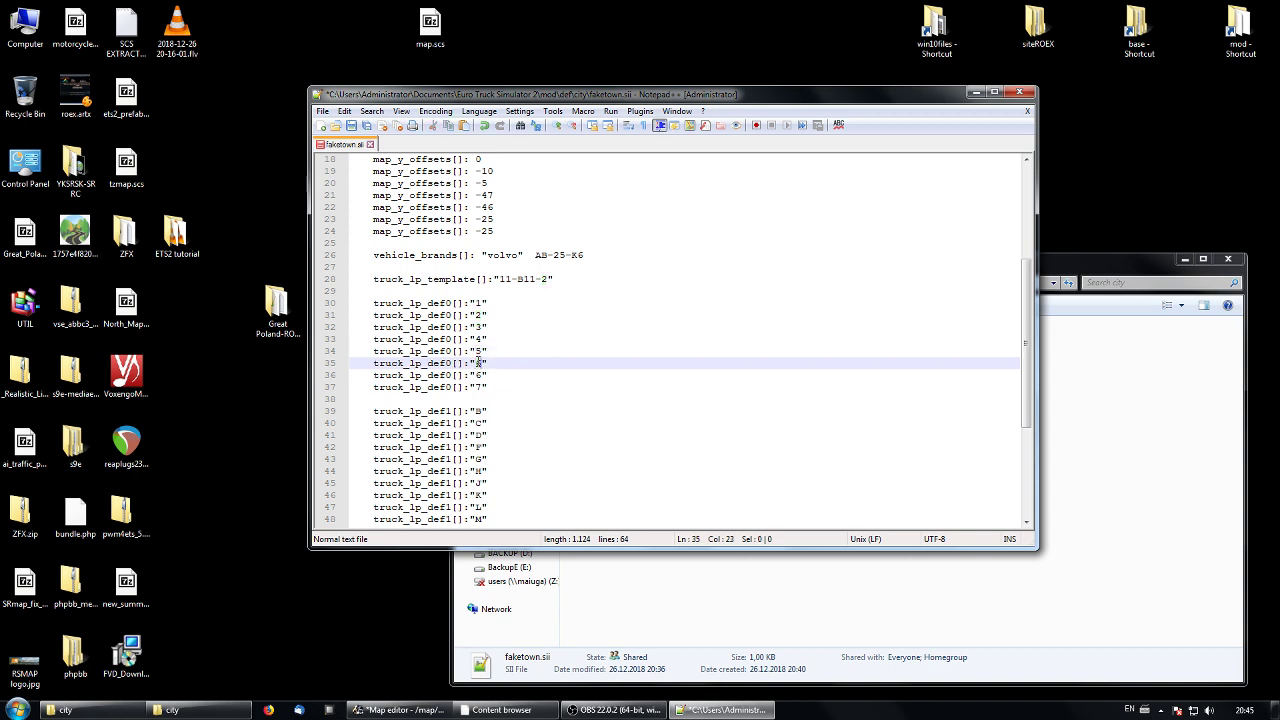
key(Down)
key(shift+Left)
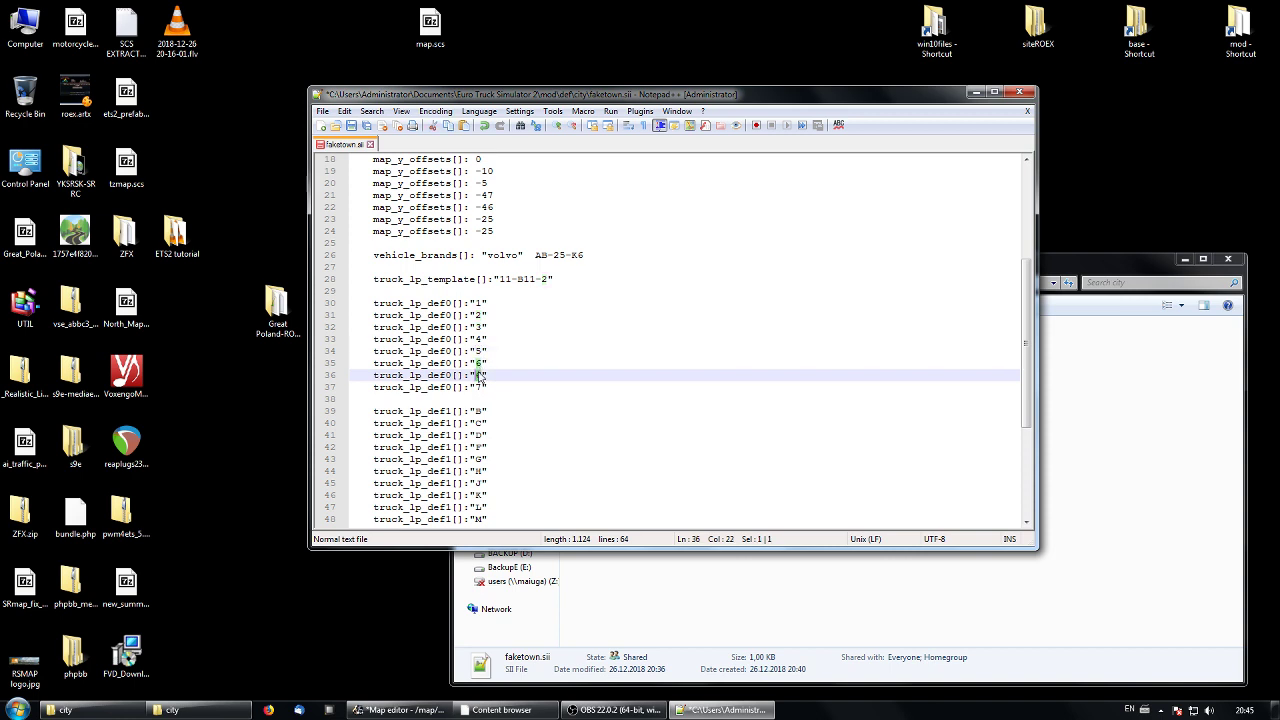
text(7)
key(Down)
key(shift+Left)
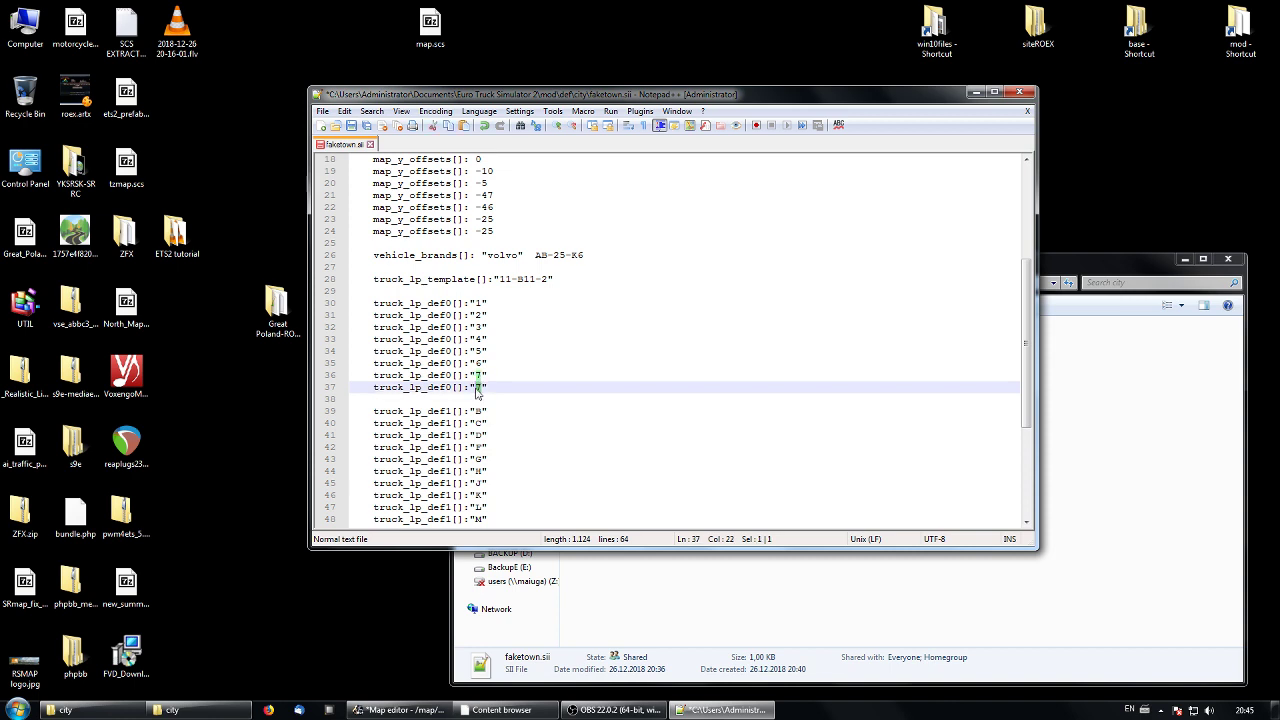
text(8)
key(Right)
Change the truck_lp_template[] value to "11-00-10".
double_click(556, 255)
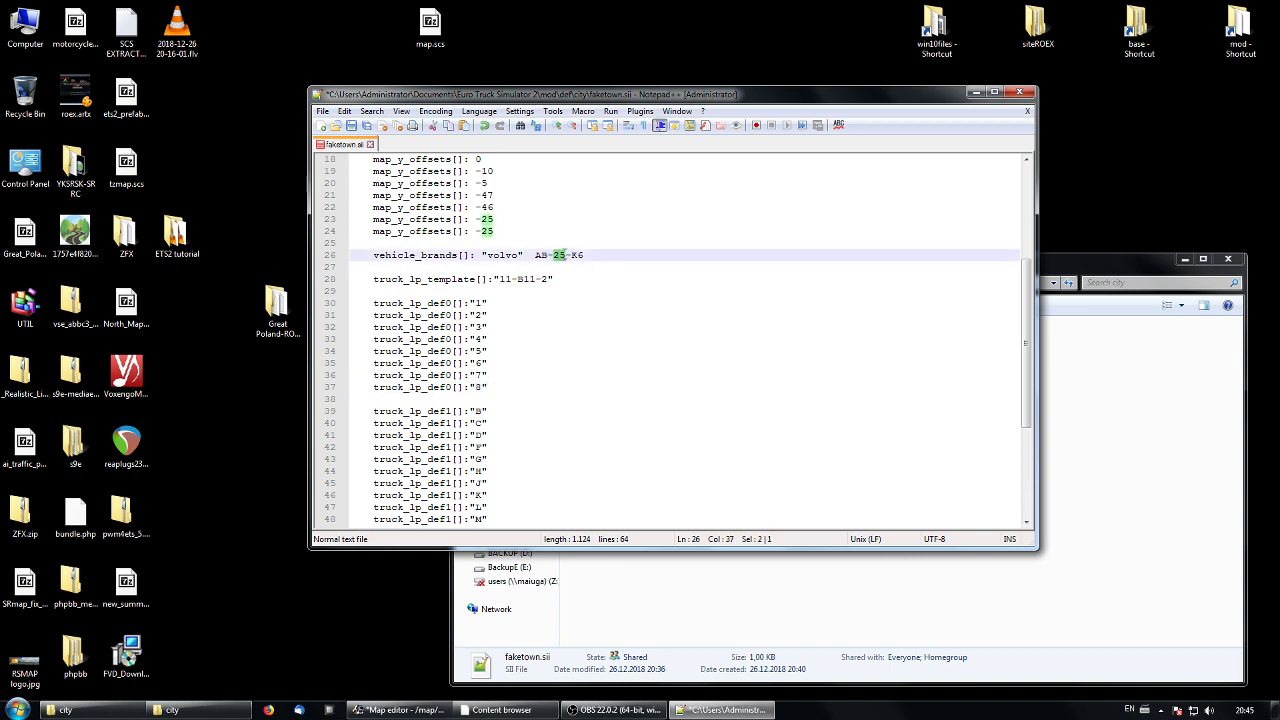
click(596, 295)
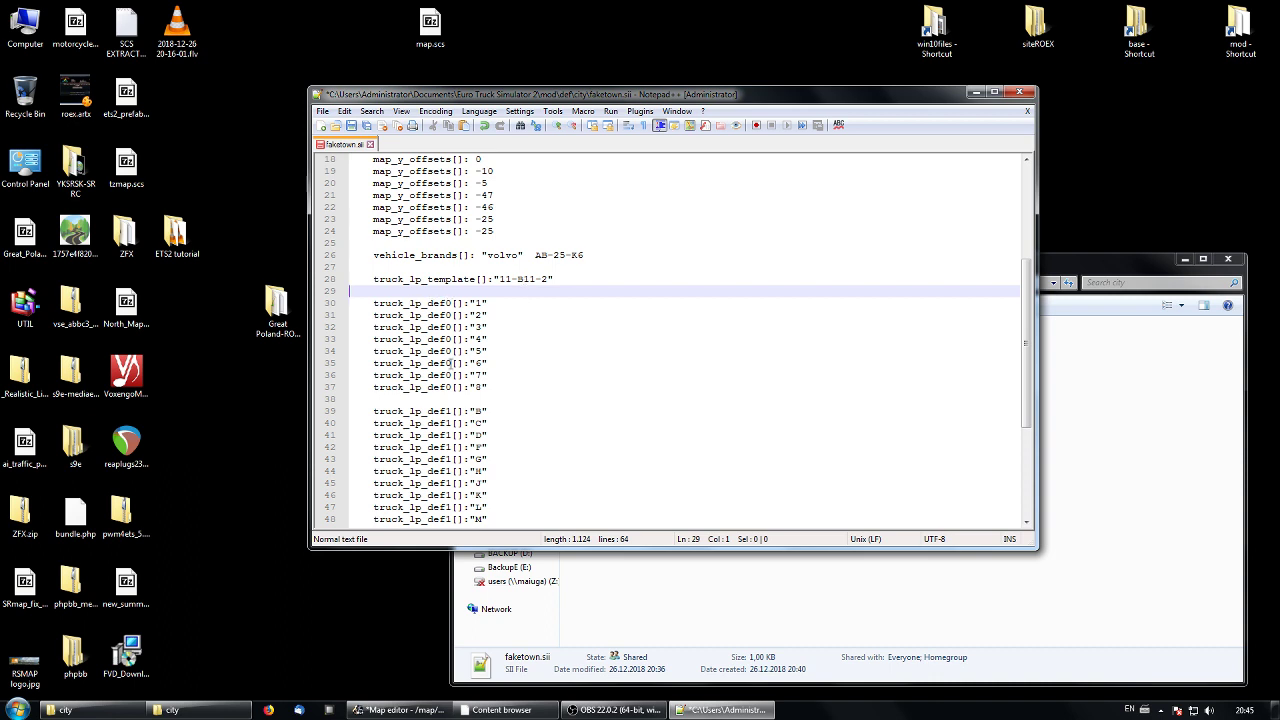
drag(536, 279, 523, 279)
double_click(520, 280)
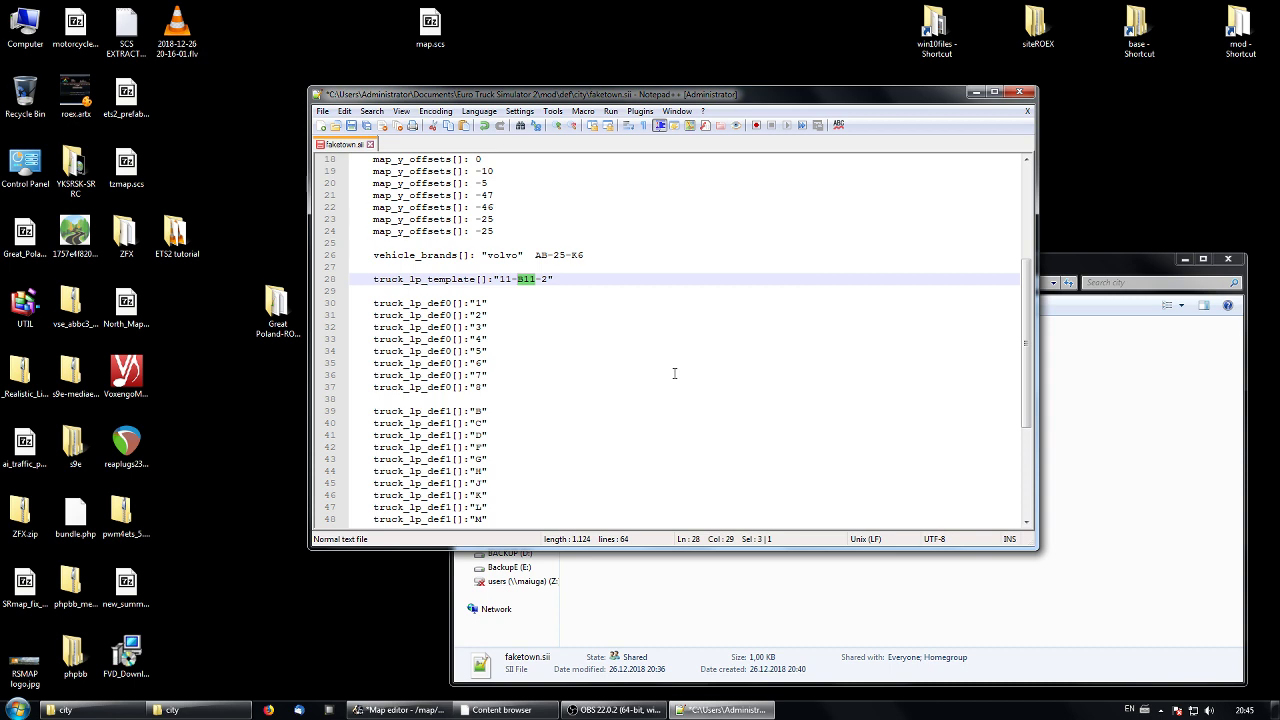
text(00-)
drag(549, 281, 542, 279)
text(0-10)
Change the sample licence plate on the vehicle_brands[] line to AB-25-K1.
scroll(605, 338, down, 5)
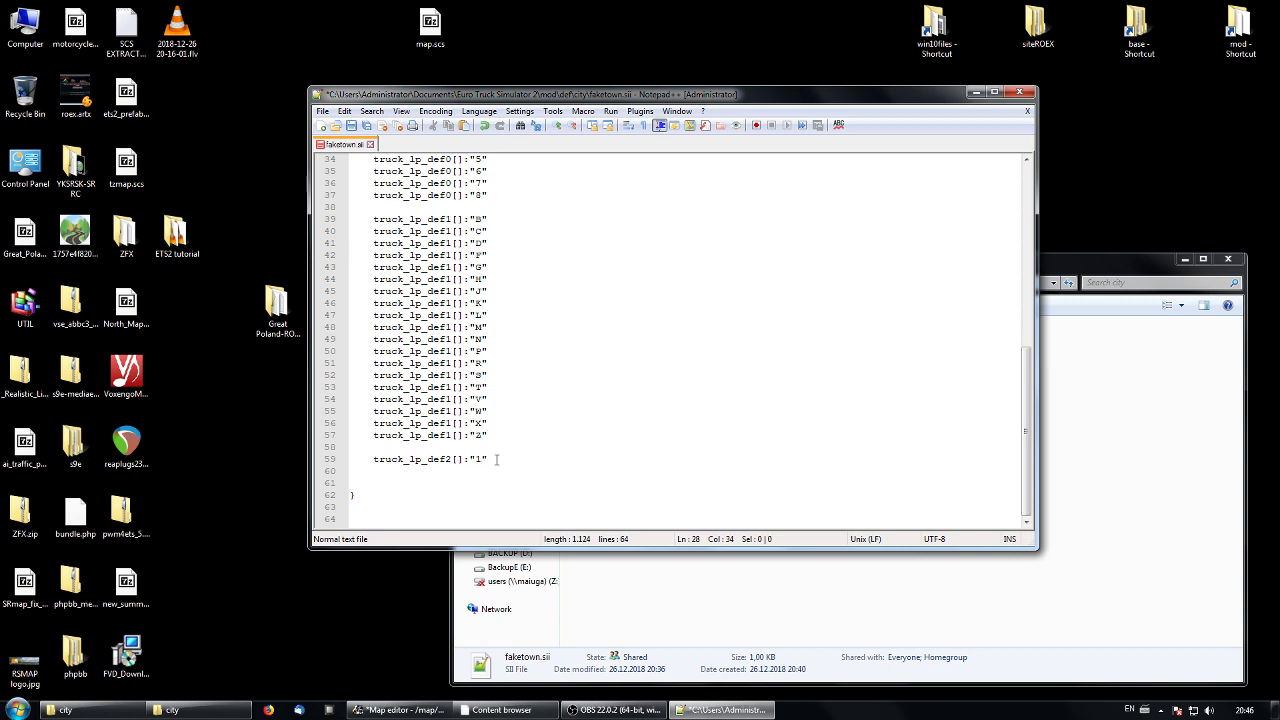
scroll(496, 459, up, 10)
scroll(540, 452, down, 3)
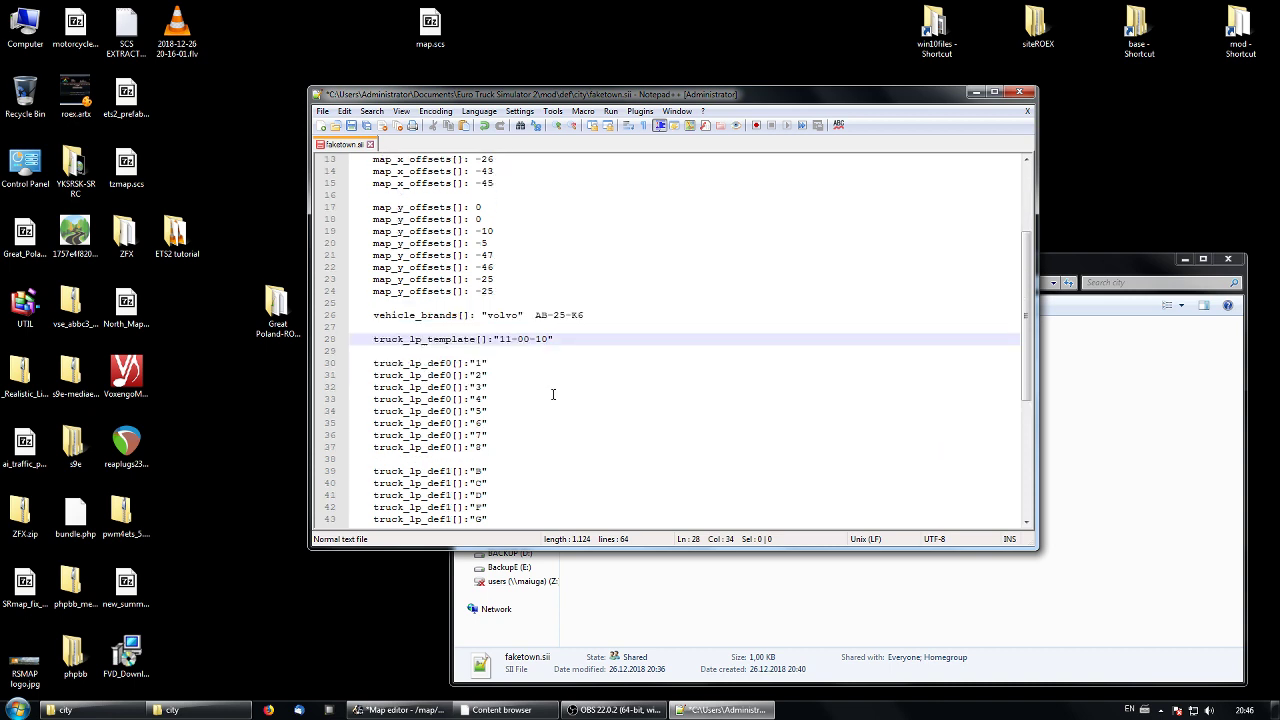
scroll(545, 401, down, 8)
scroll(545, 401, up, 11)
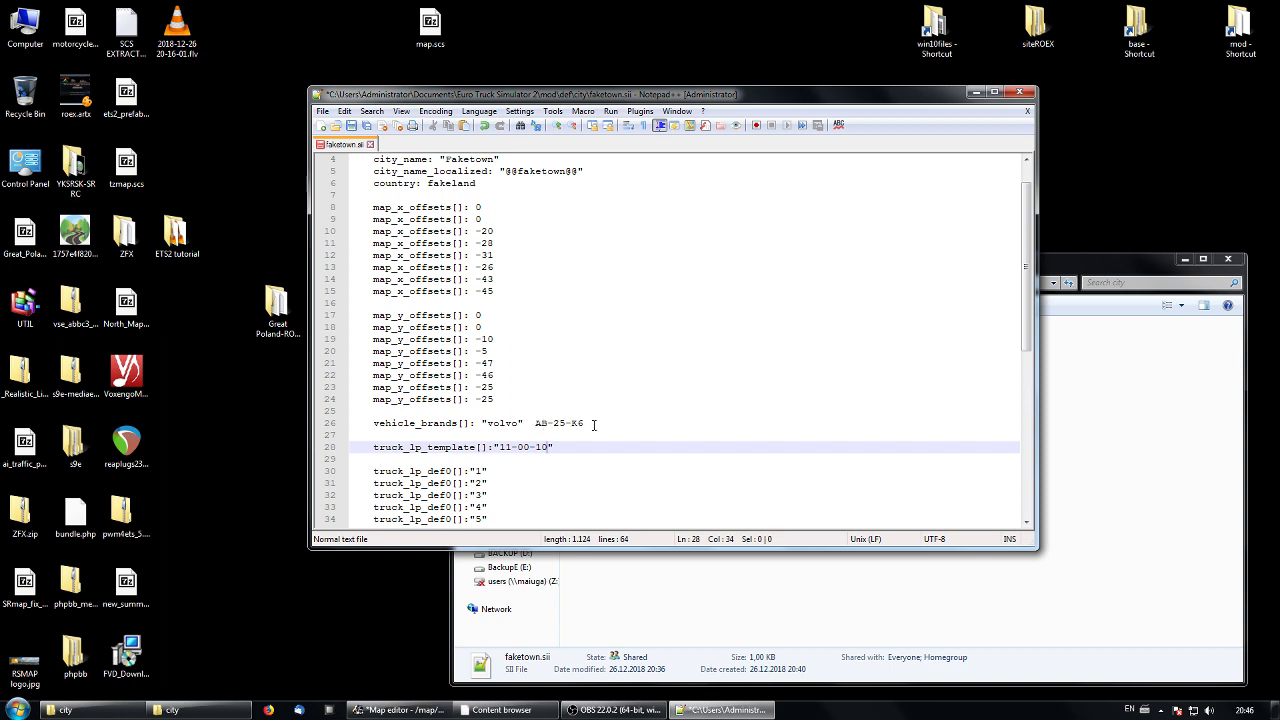
drag(578, 424, 583, 427)
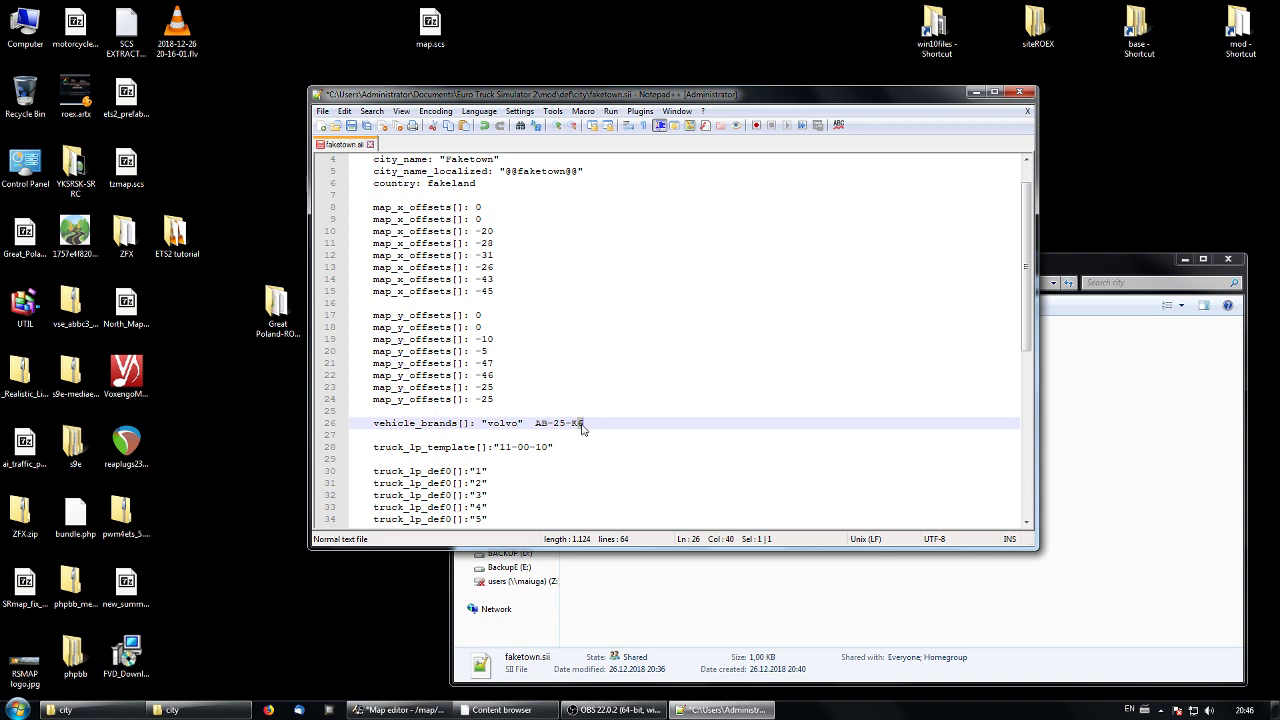
click(584, 423)
Change the truck_lp_template[] value to "11-00-12" and check the truck_lp_def2[] entry it refers to.
scroll(598, 432, down, 1)
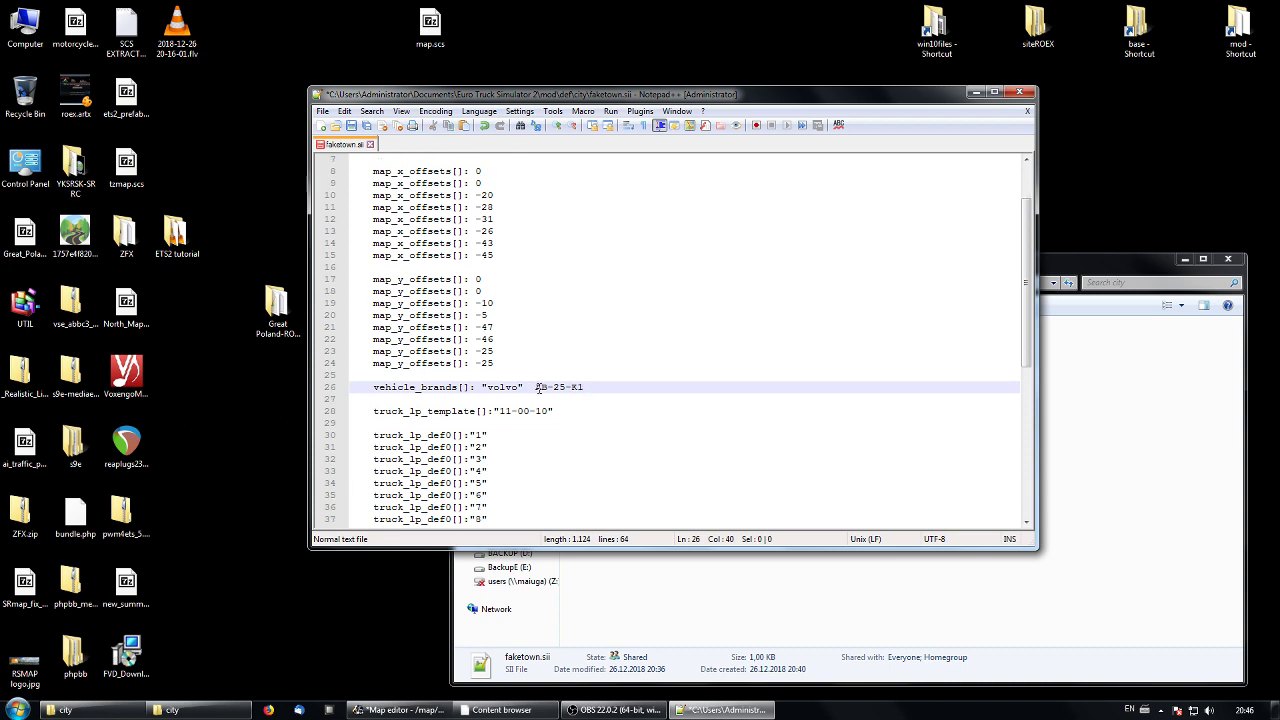
scroll(564, 427, down, 1)
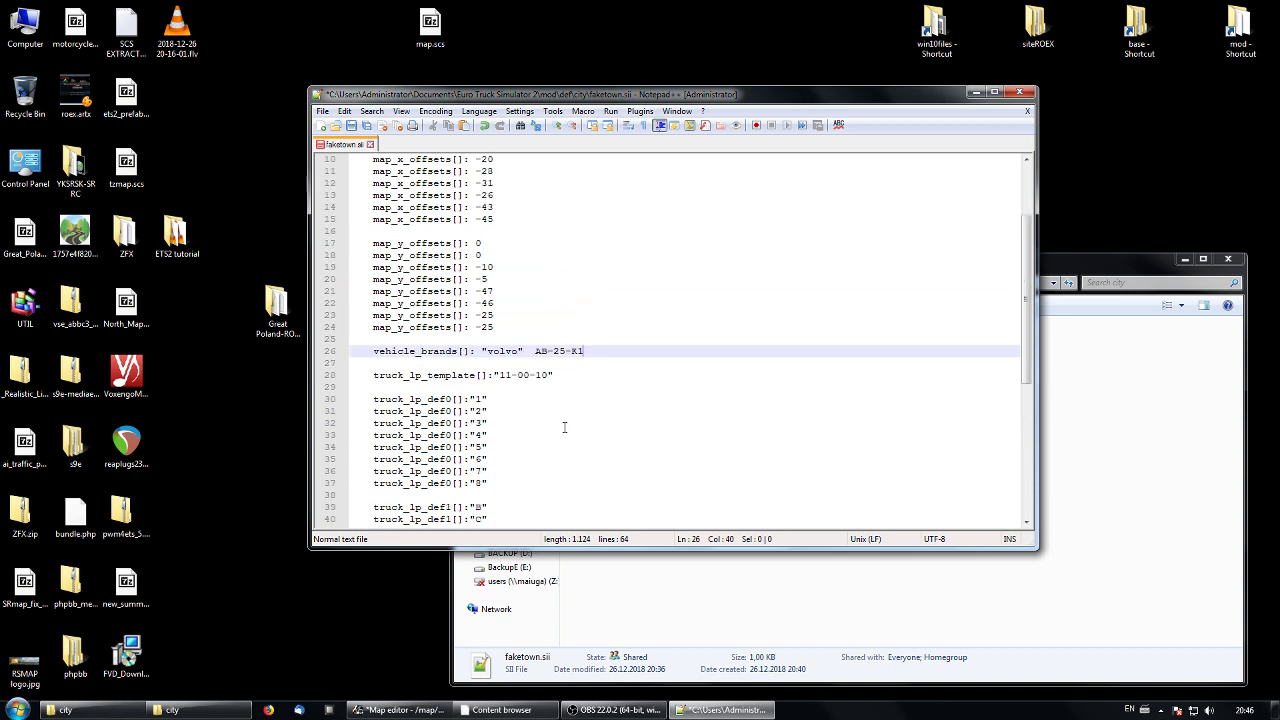
drag(551, 375, 544, 375)
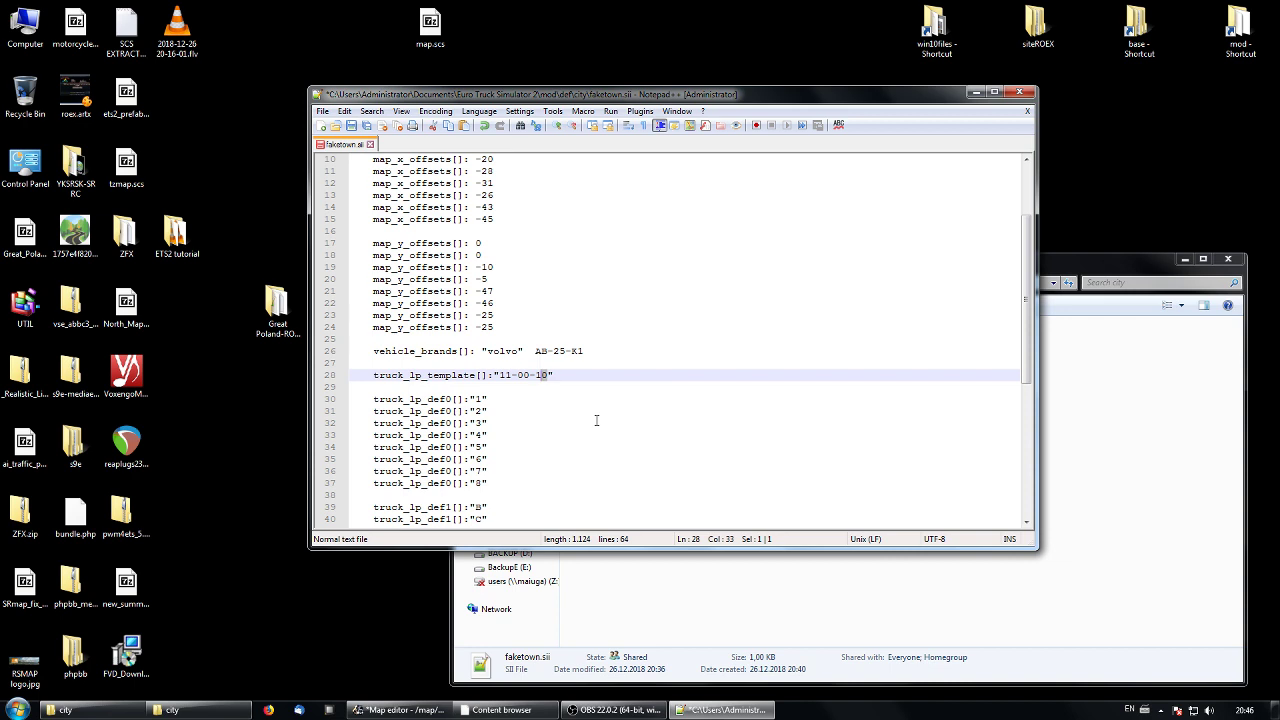
text(2)
scroll(549, 437, down, 8)
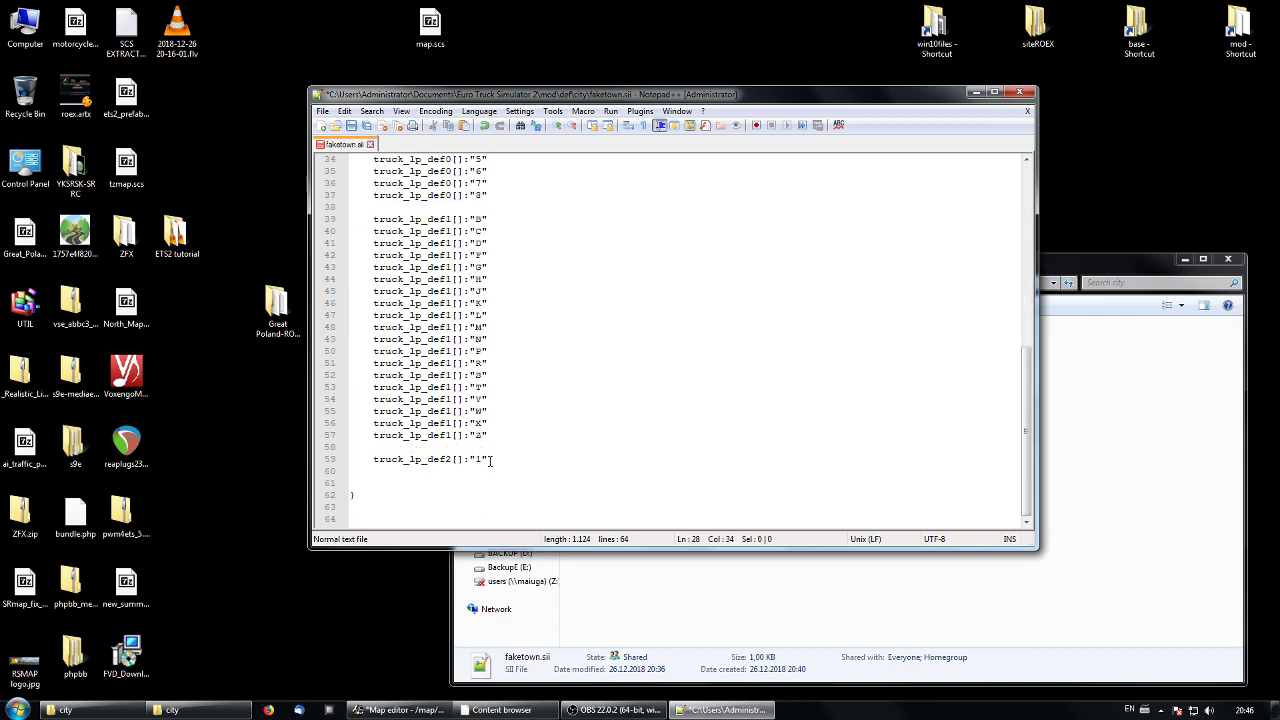
double_click(481, 458)
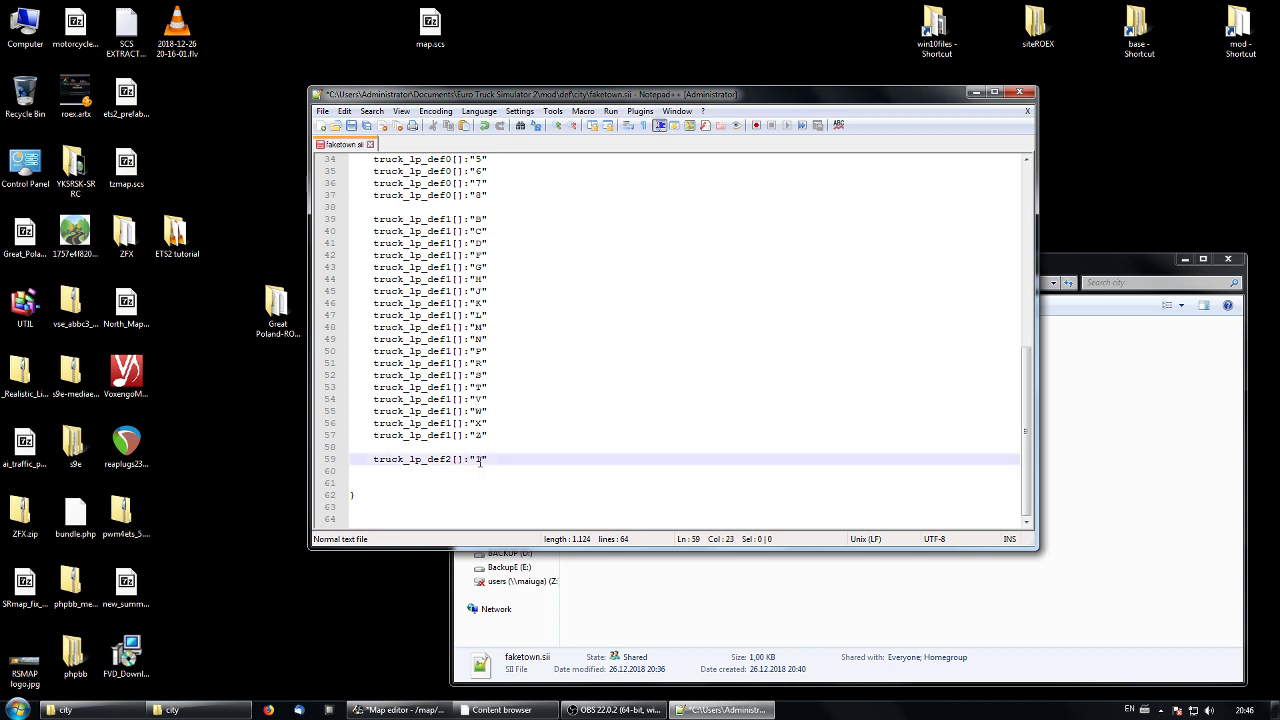
Delete the sample licence plate written after "volvo" on the vehicle_brands[] line.
scroll(569, 412, up, 5)
scroll(569, 412, up, 5)
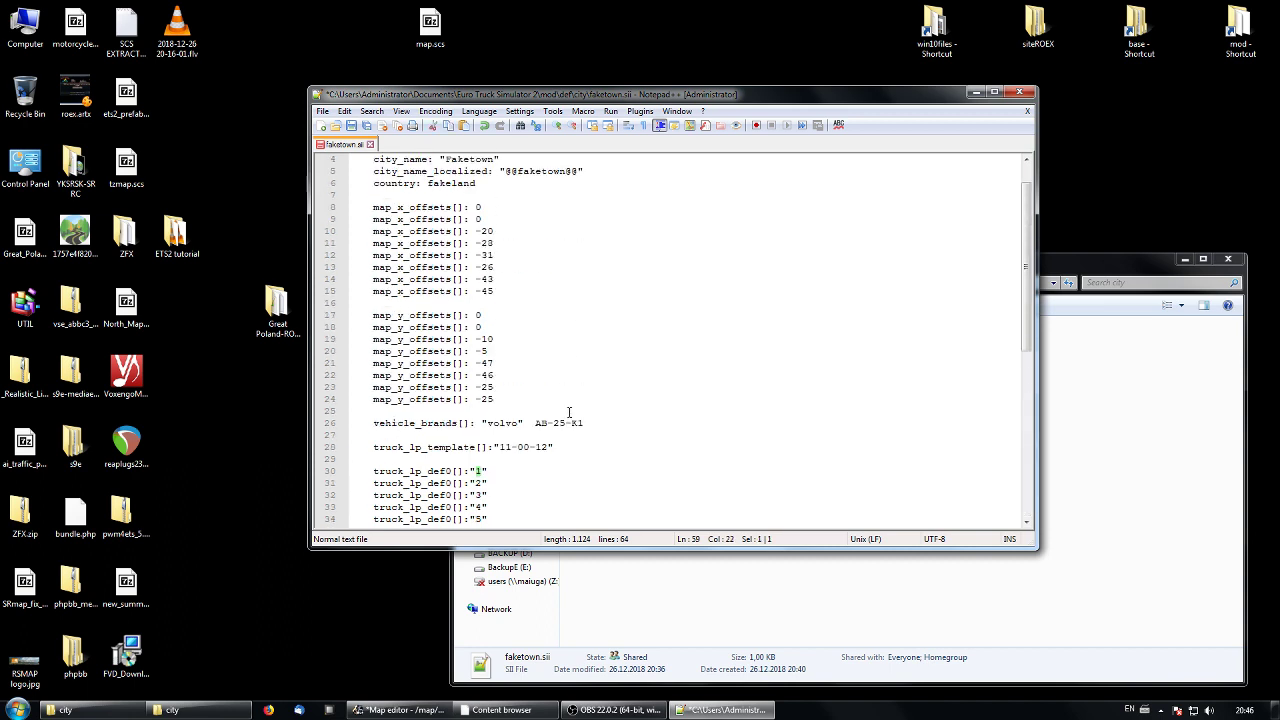
drag(584, 423, 538, 424)
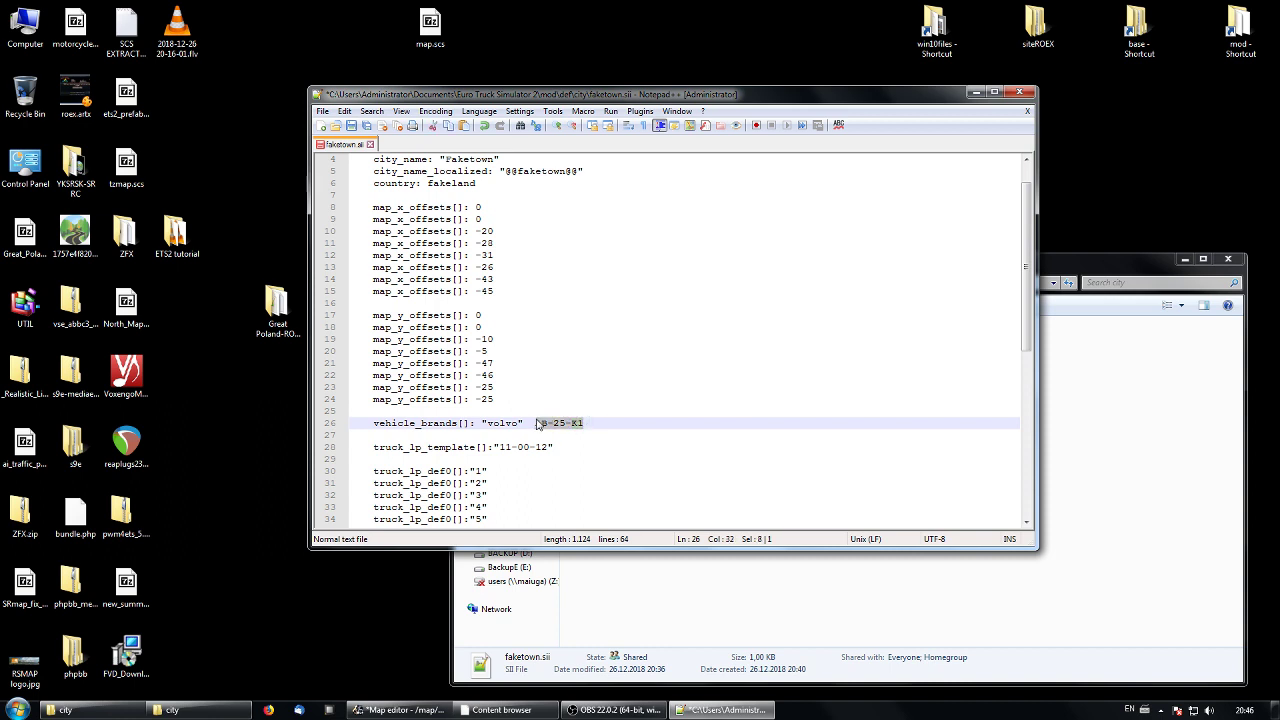
key(Delete)
scroll(596, 418, down, 1)
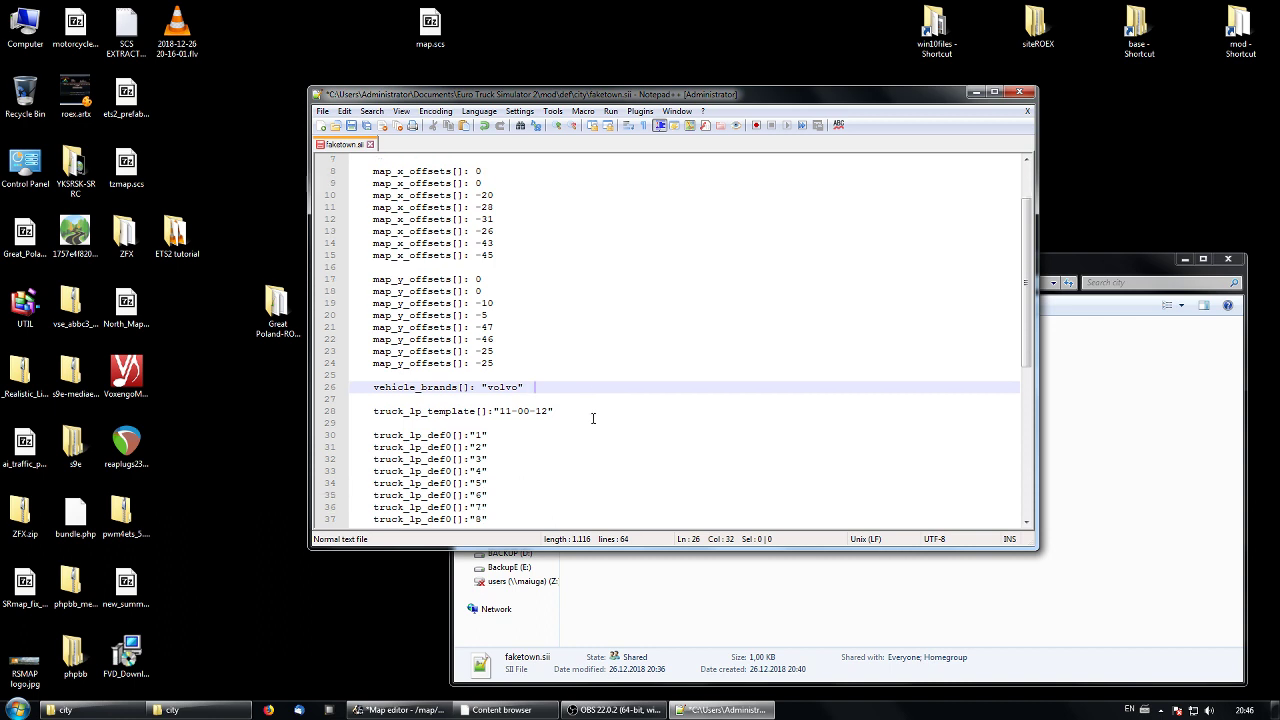
scroll(616, 410, down, 1)
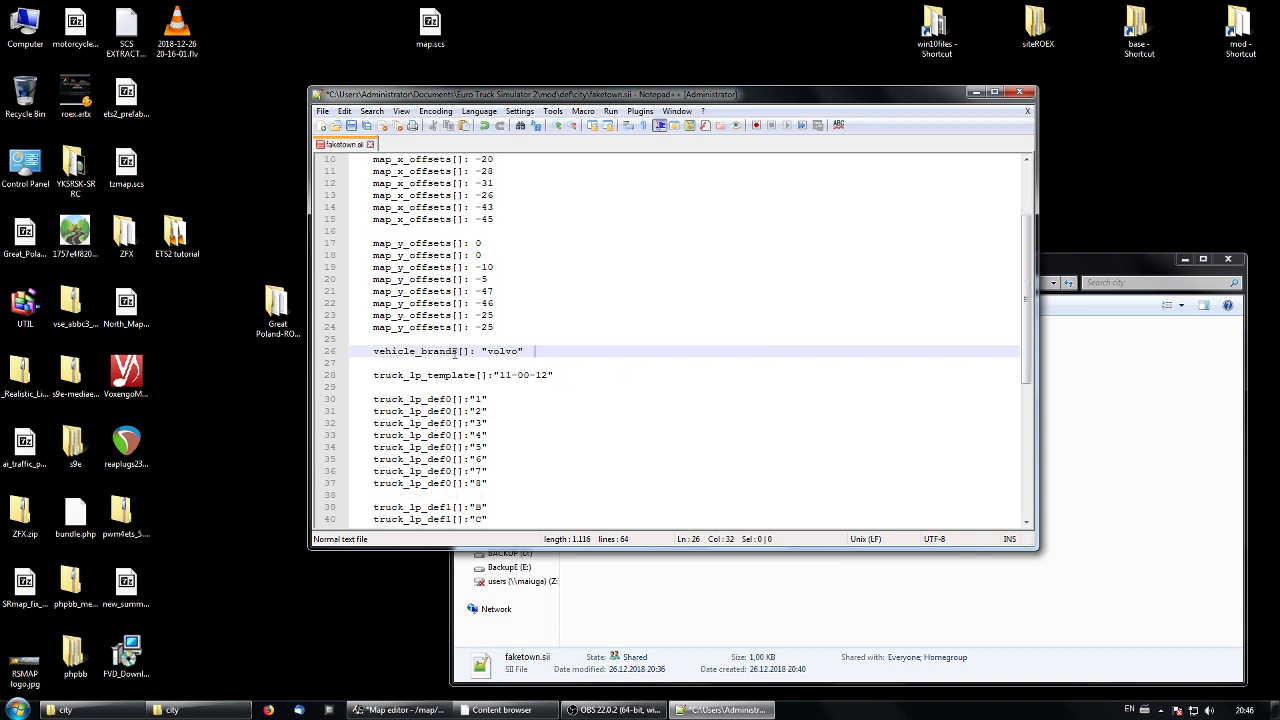
scroll(544, 364, up, 2)
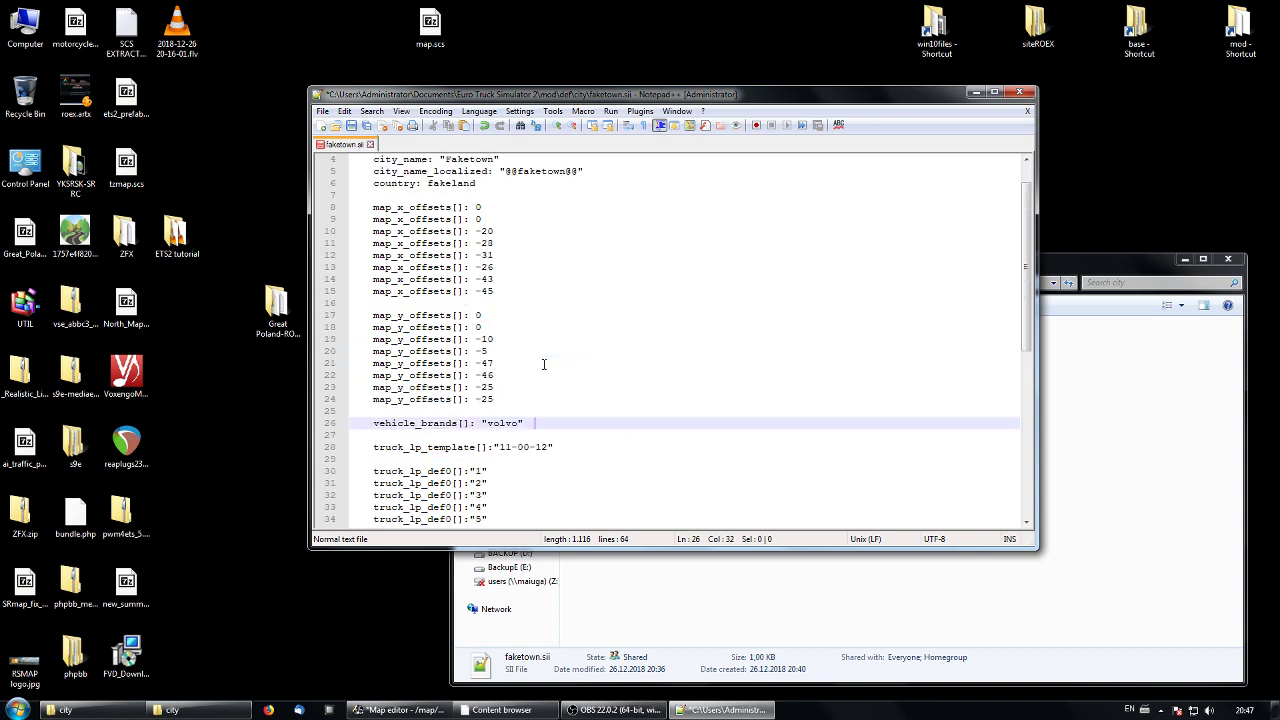
Put a # in front of the vehicle_brands[] line and remove it again.
scroll(544, 364, down, 1)
click(372, 387)
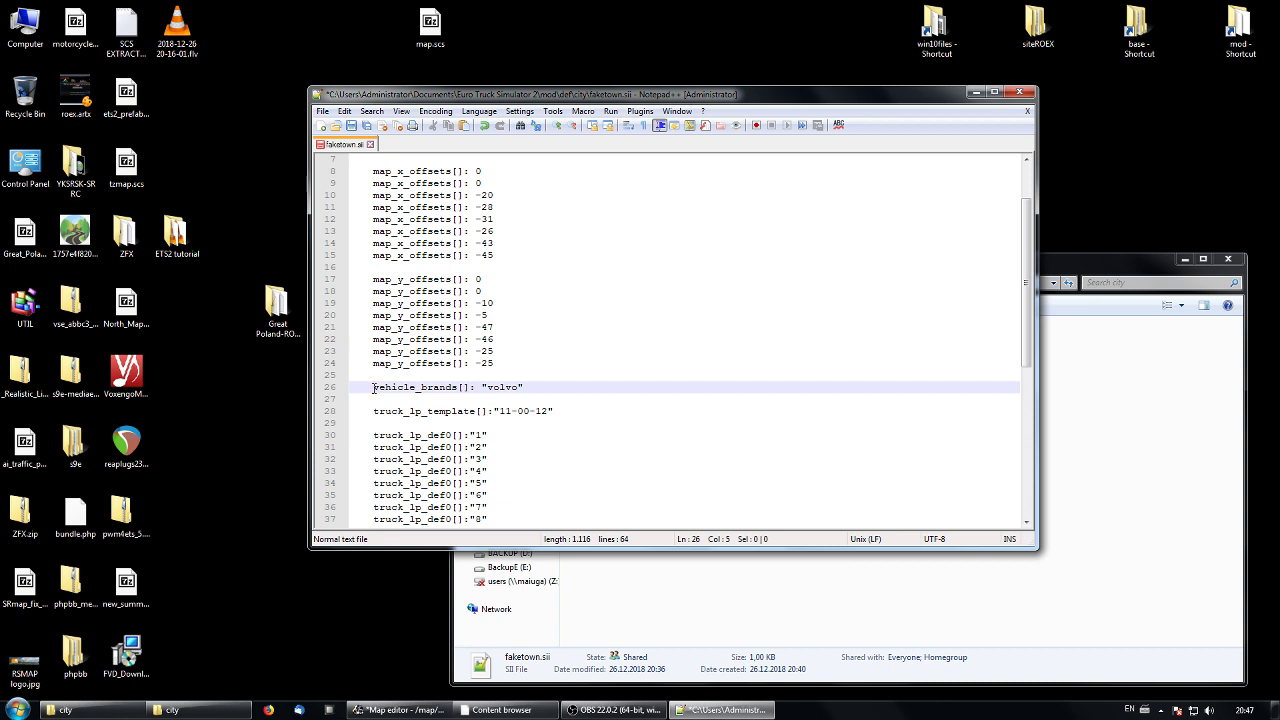
text(#)
key(BackSpace)
Save faketown.sii, close the file and exit the text editor.
scroll(577, 388, up, 2)
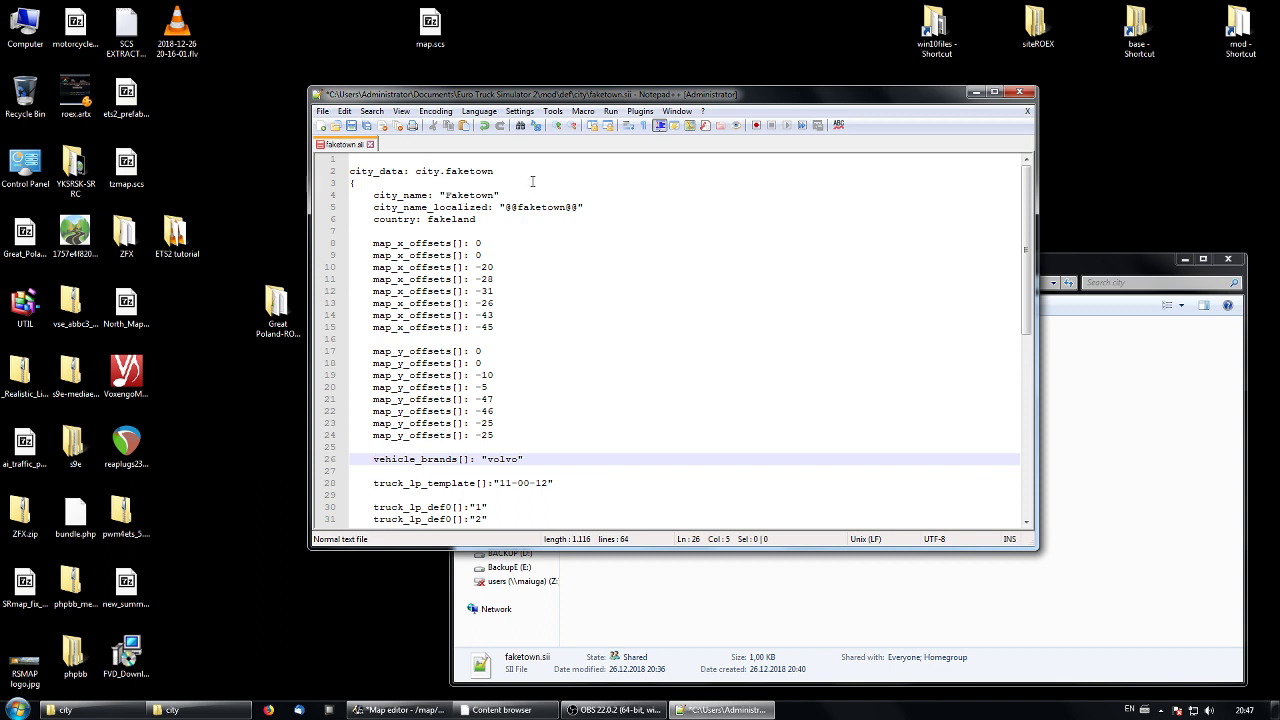
click(351, 125)
click(370, 144)
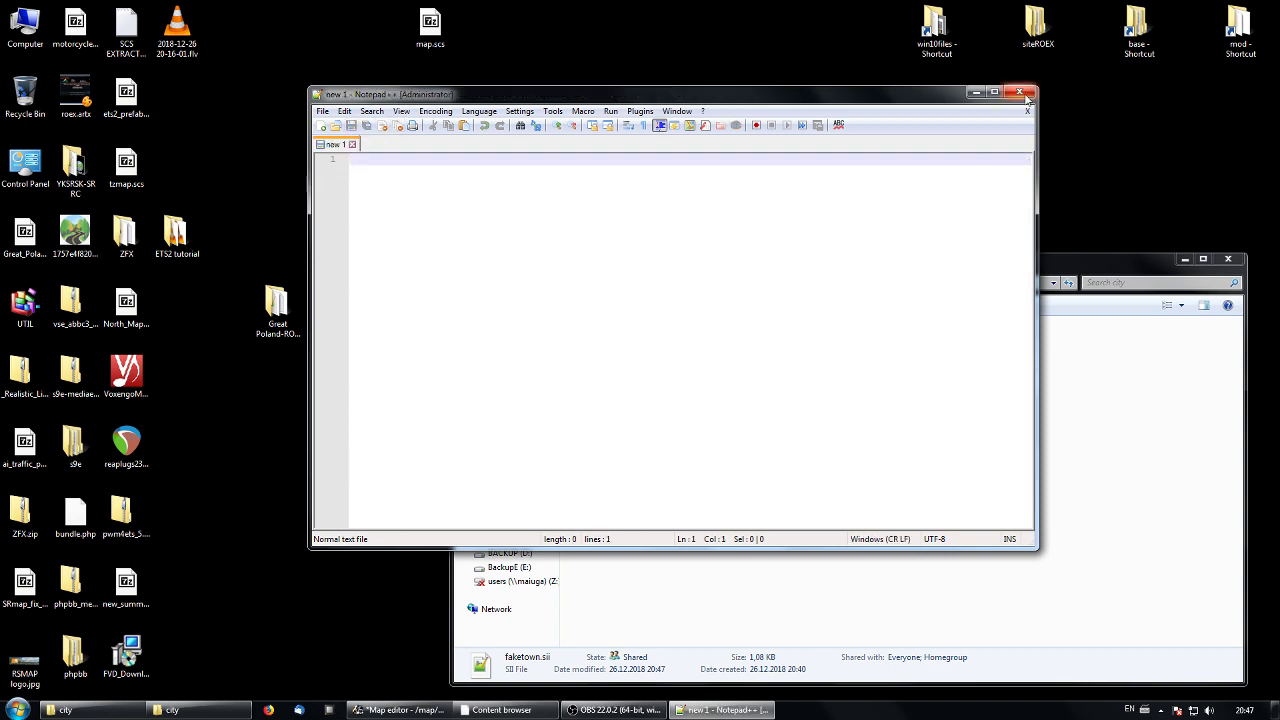
click(1019, 92)
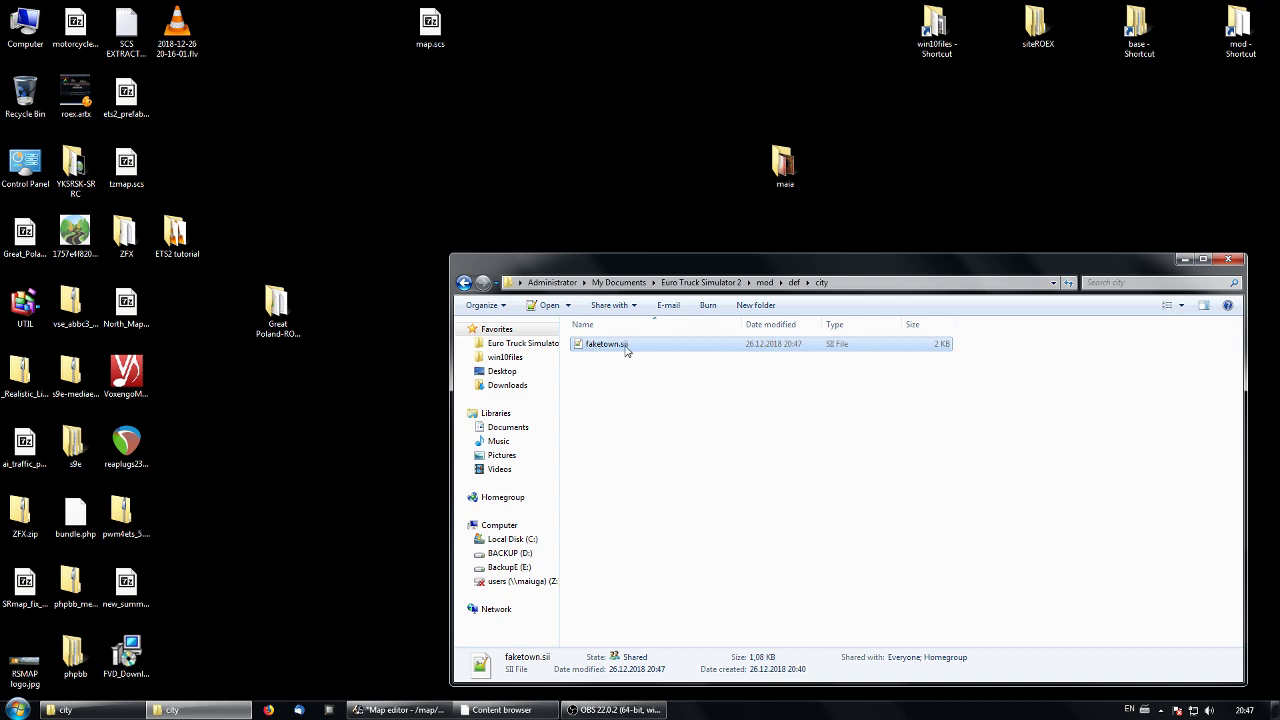
Go up to the mod's def folder and open city.fakemap.sii in the text editor.
click(464, 283)
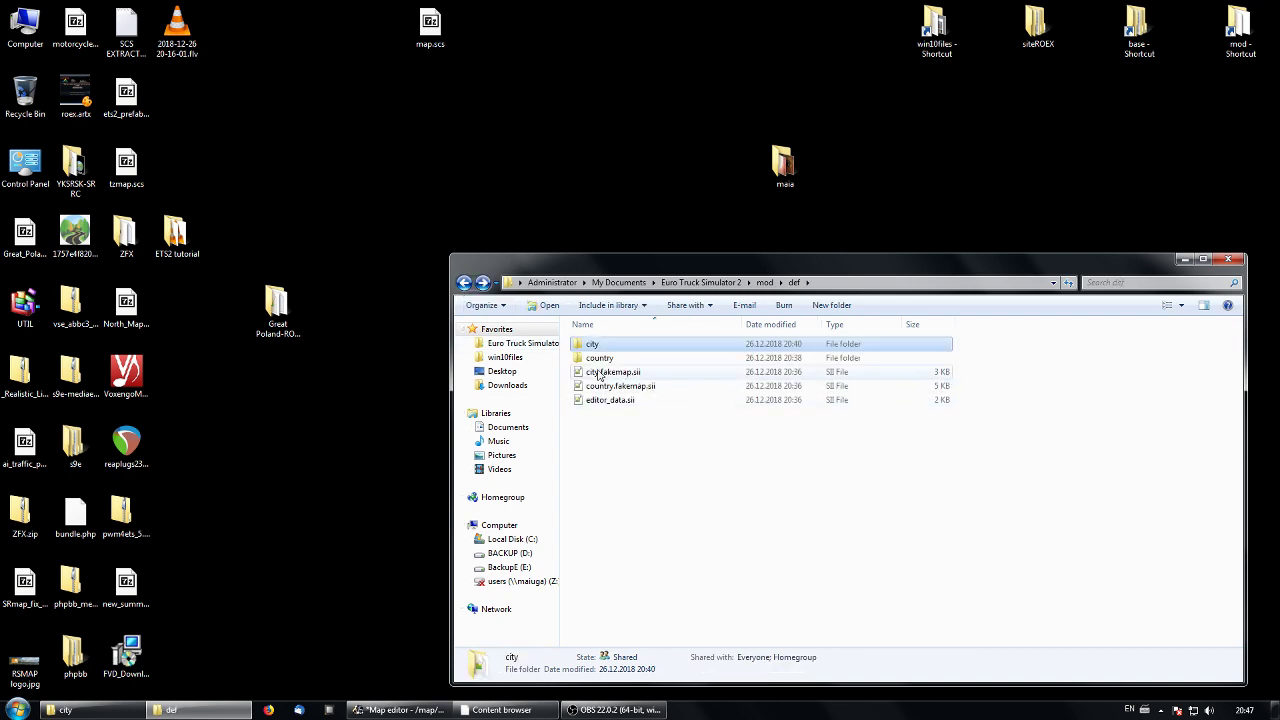
click(625, 372)
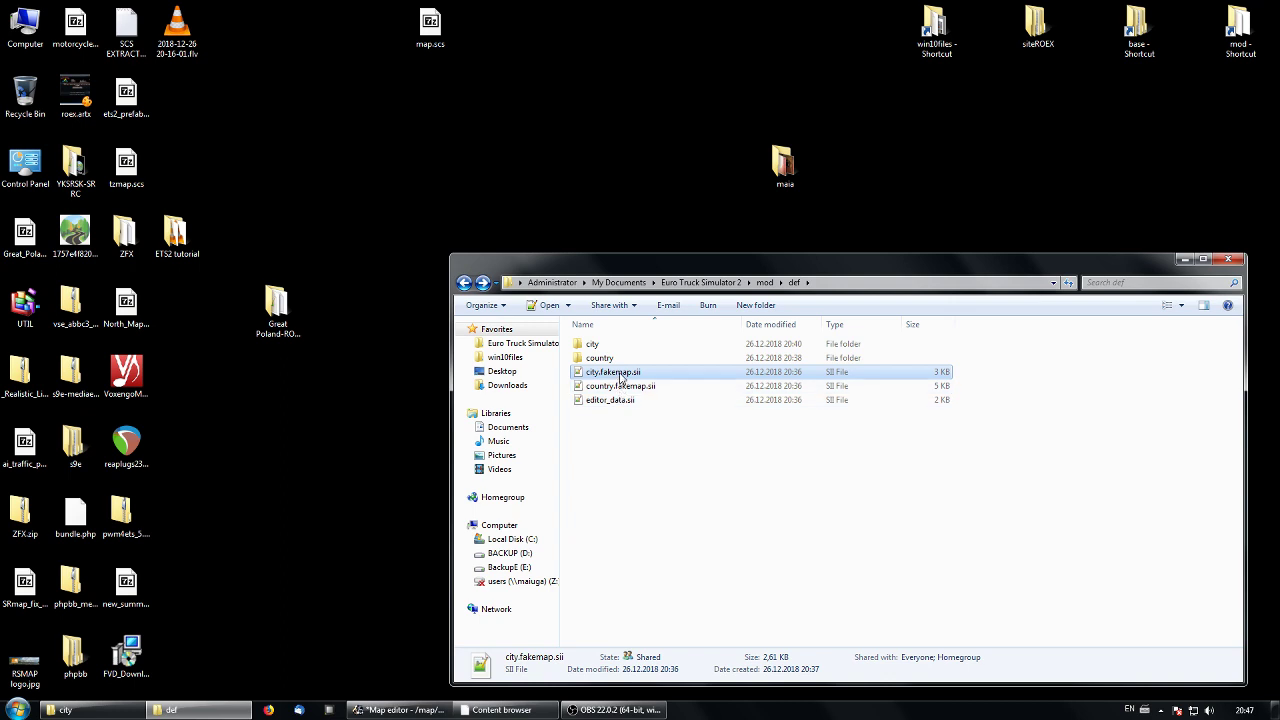
double_click(597, 346)
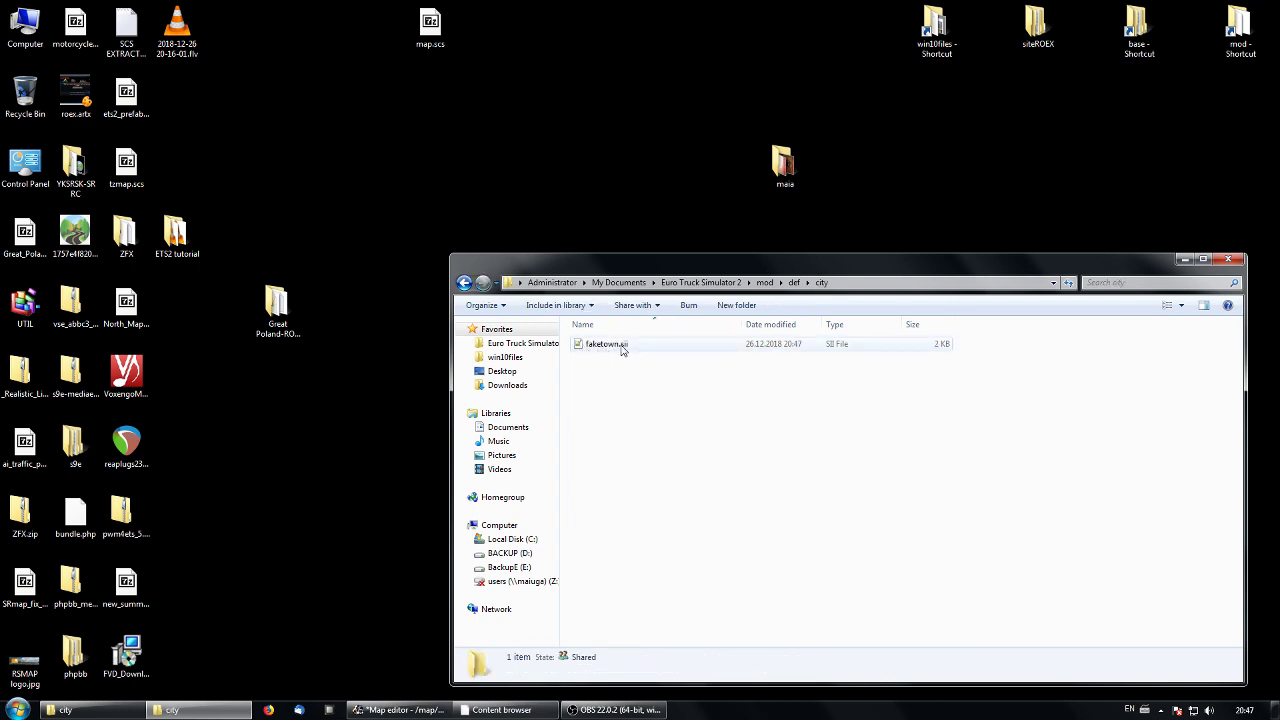
key(BackSpace)
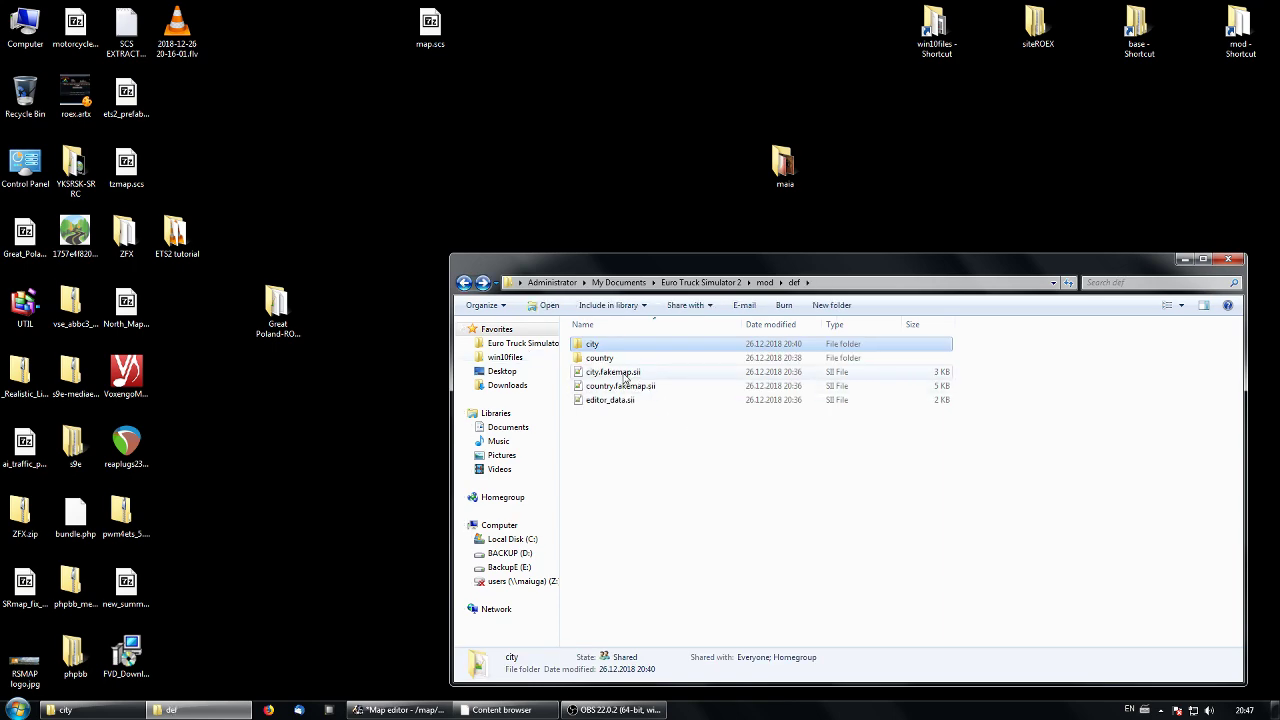
double_click(624, 375)
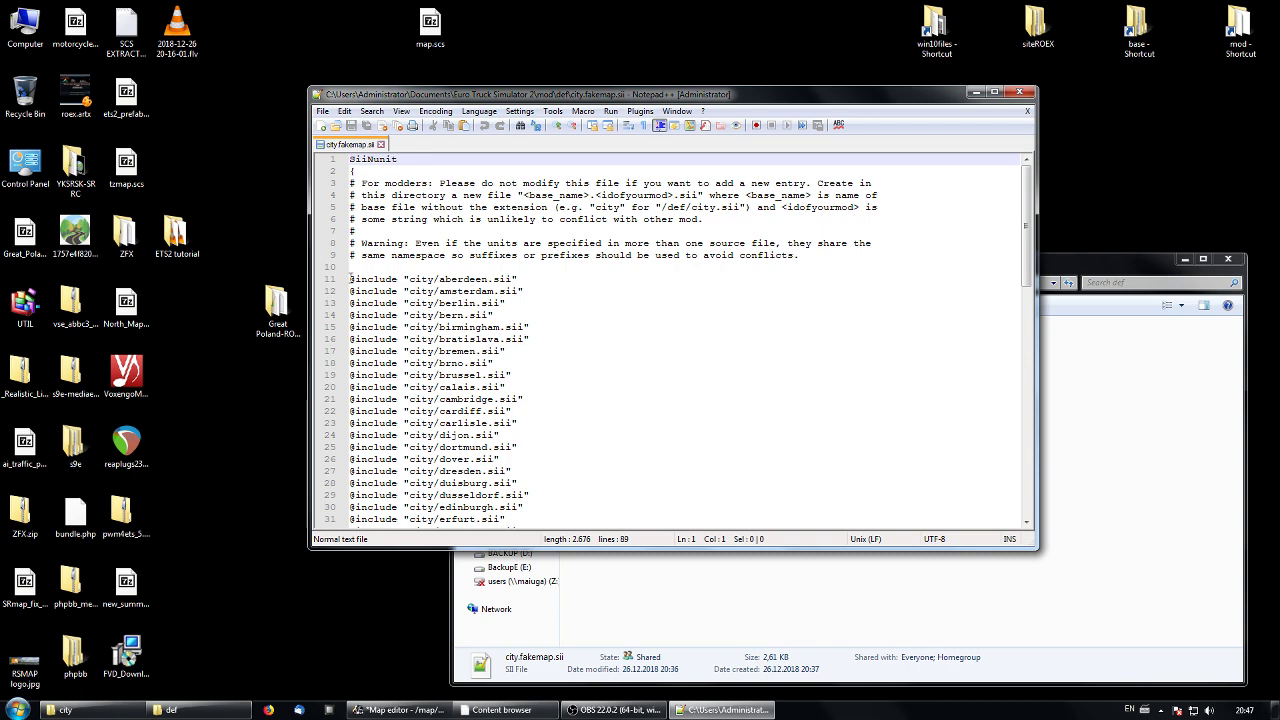
Delete the include lines from city/aberdeen.sii through city/wroclaw.sii, keeping only the city/zurich.sii line.
click(351, 279)
scroll(657, 376, down, 19)
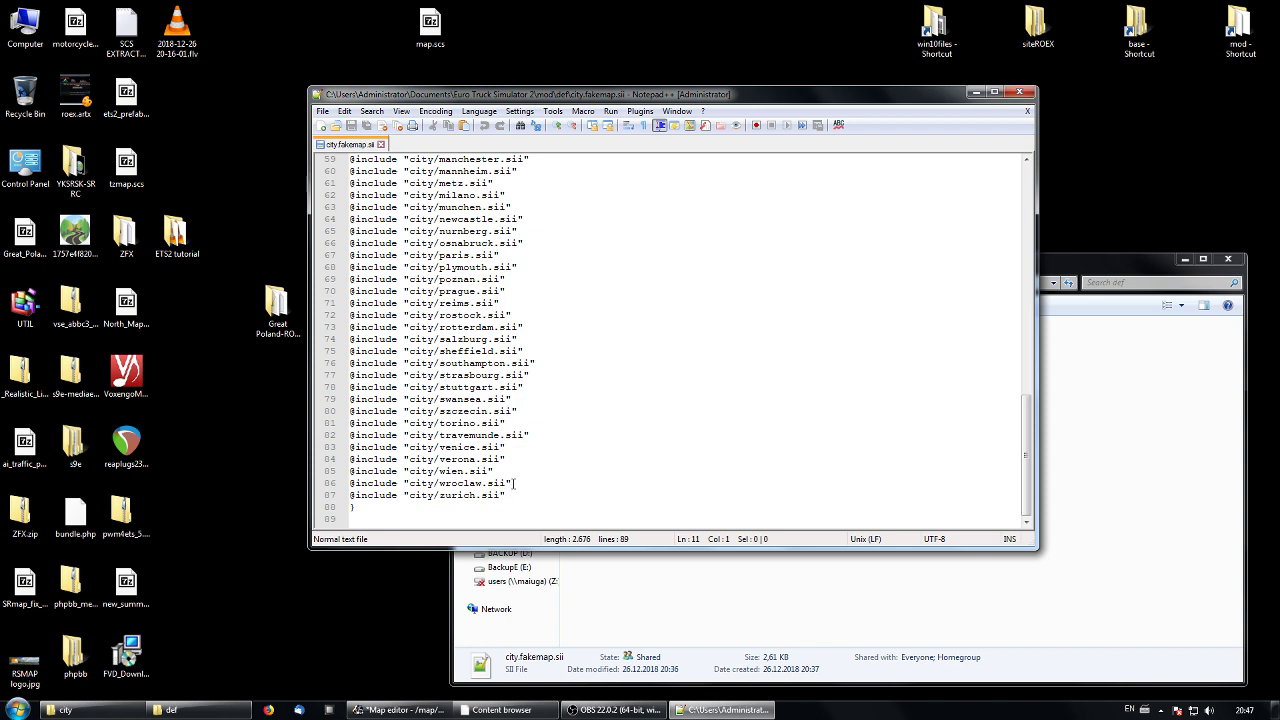
shift+click(513, 483)
key(Delete)
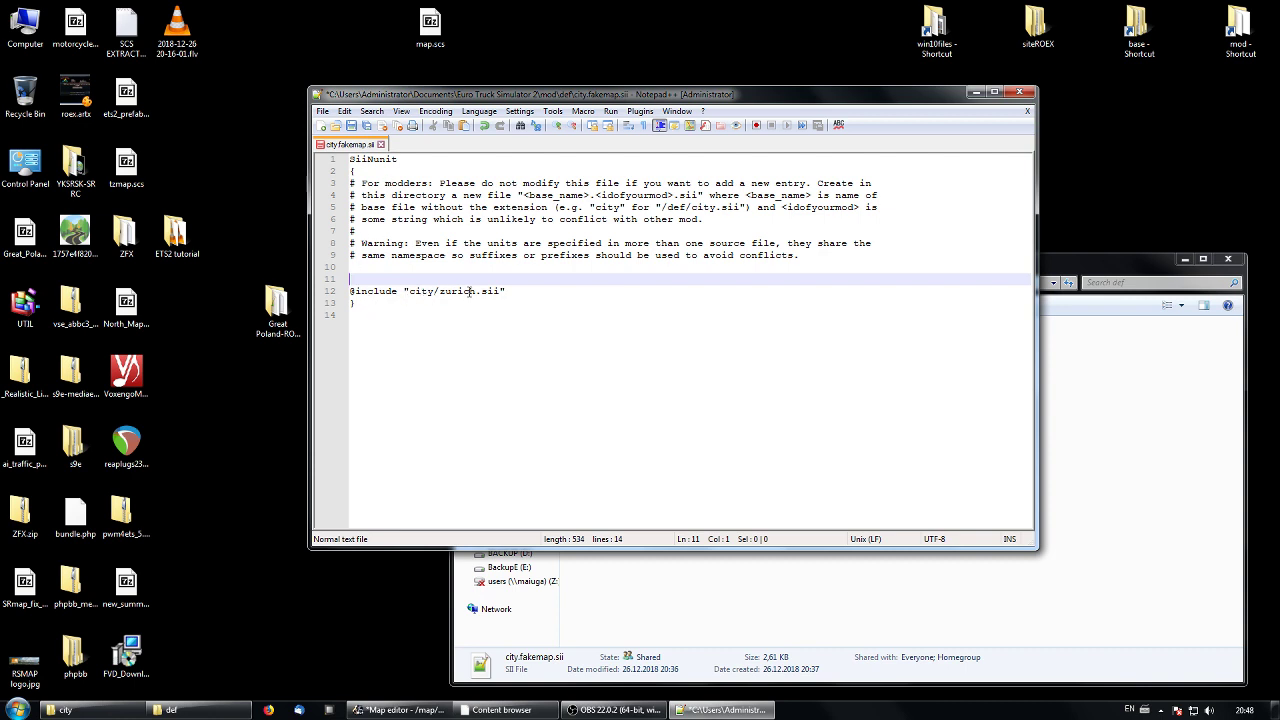
Change the remaining include path to city/faketown.sii, then save city.fakemap.sii and exit the text editor.
drag(476, 291, 443, 298)
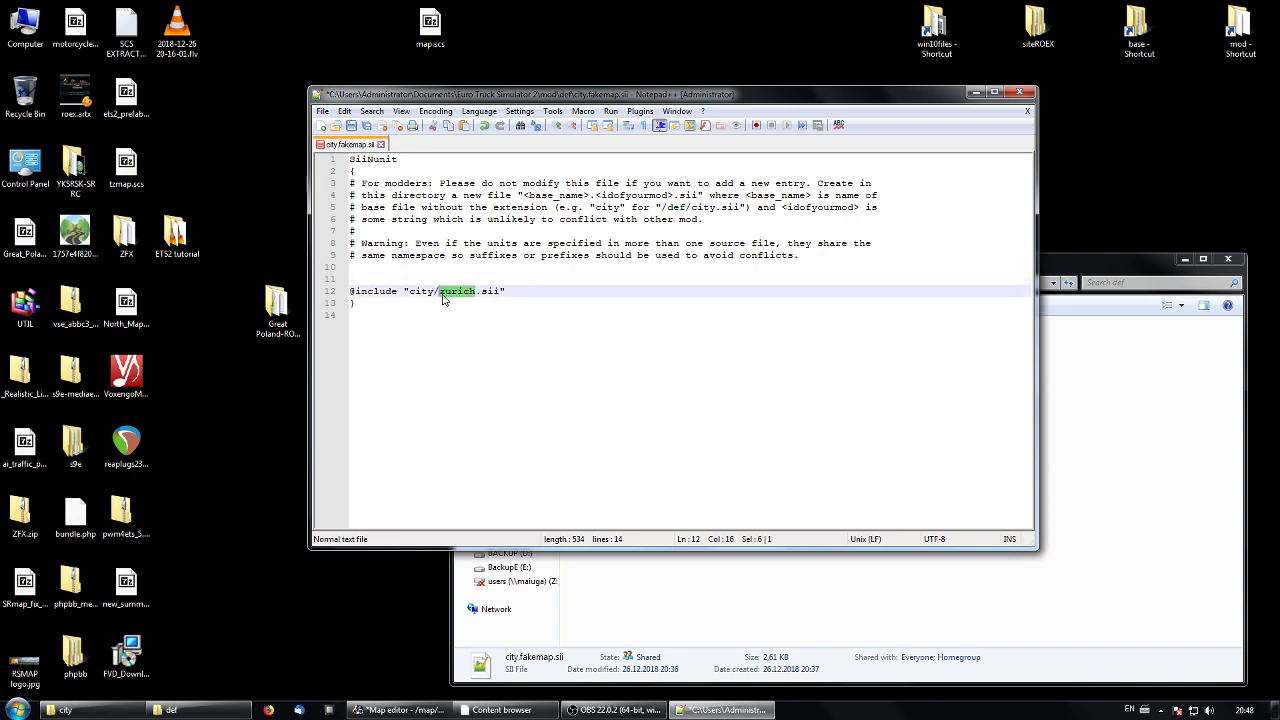
text(faketown)
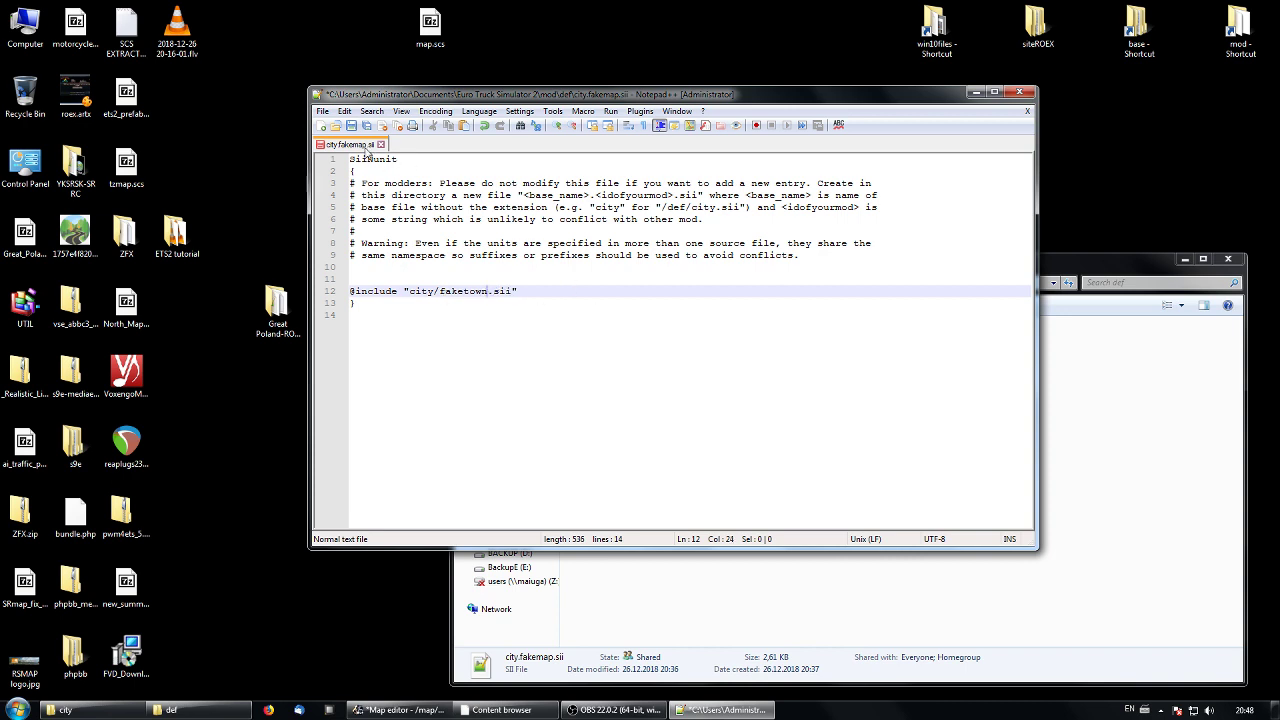
click(350, 125)
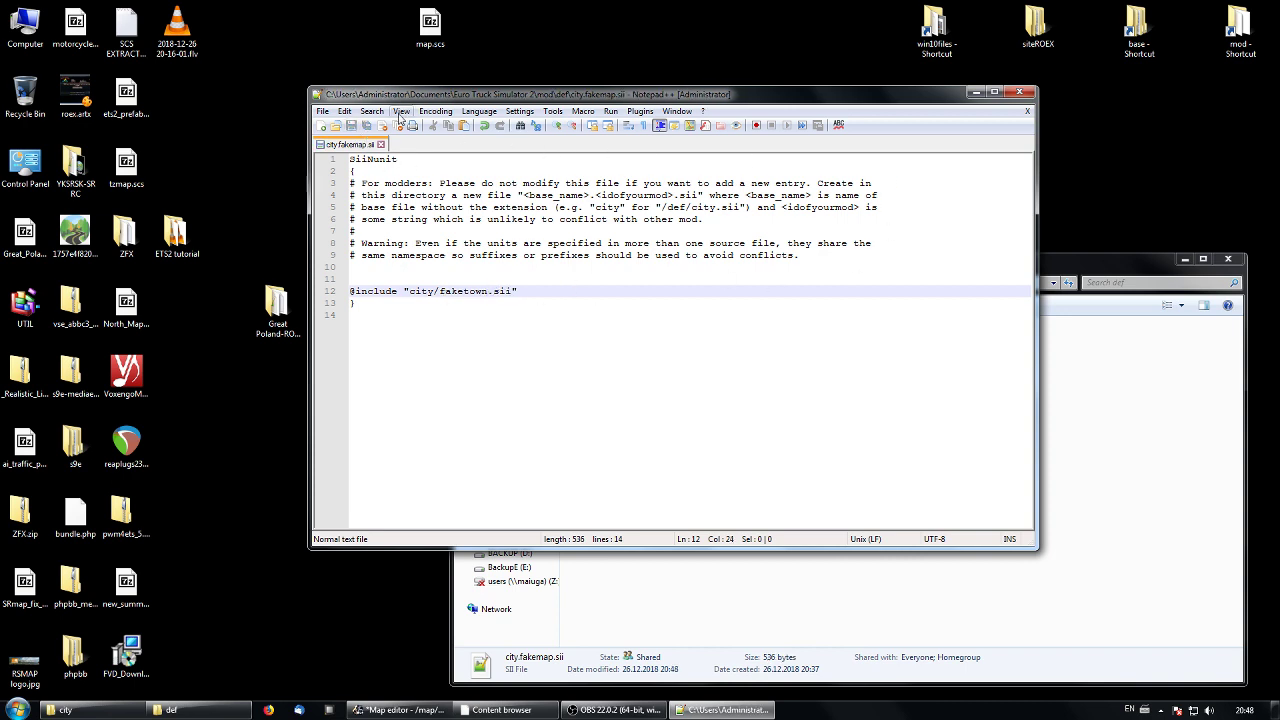
click(397, 126)
click(1019, 92)
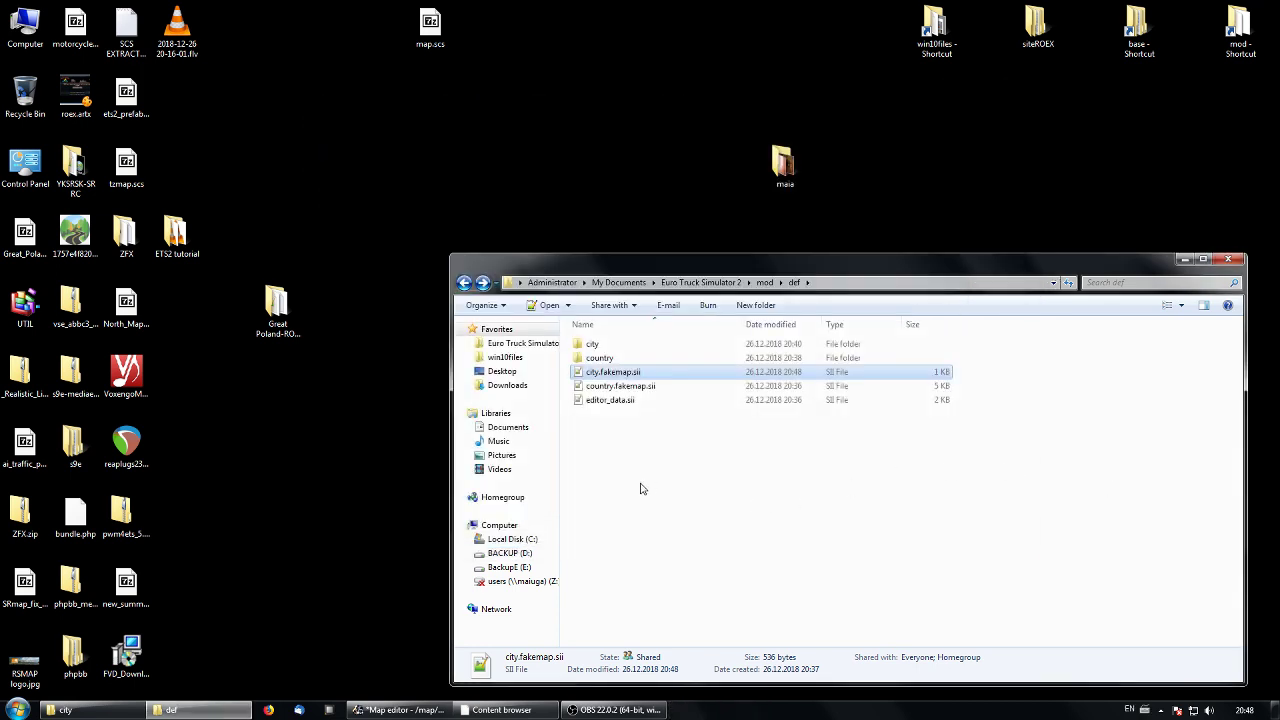
Open country.fakemap.sii and delete the include lines from country/austria.sii through country/estonia.sii.
double_click(620, 387)
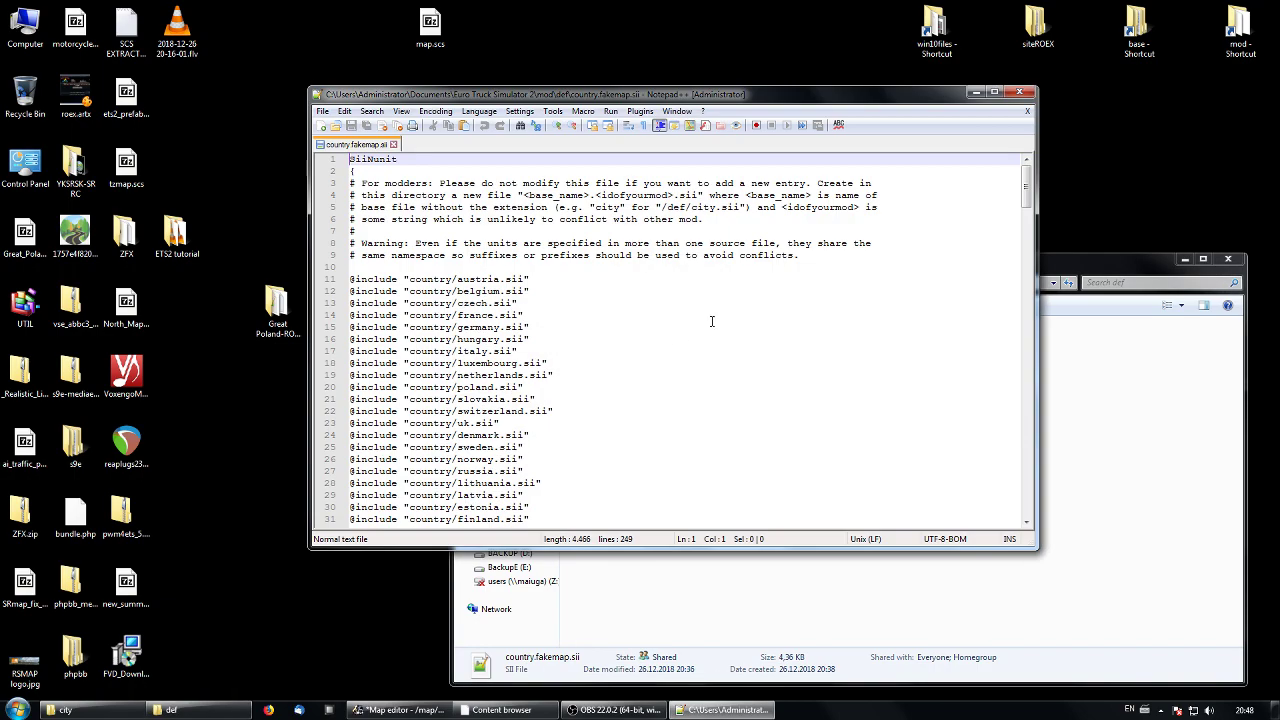
drag(639, 101, 570, 146)
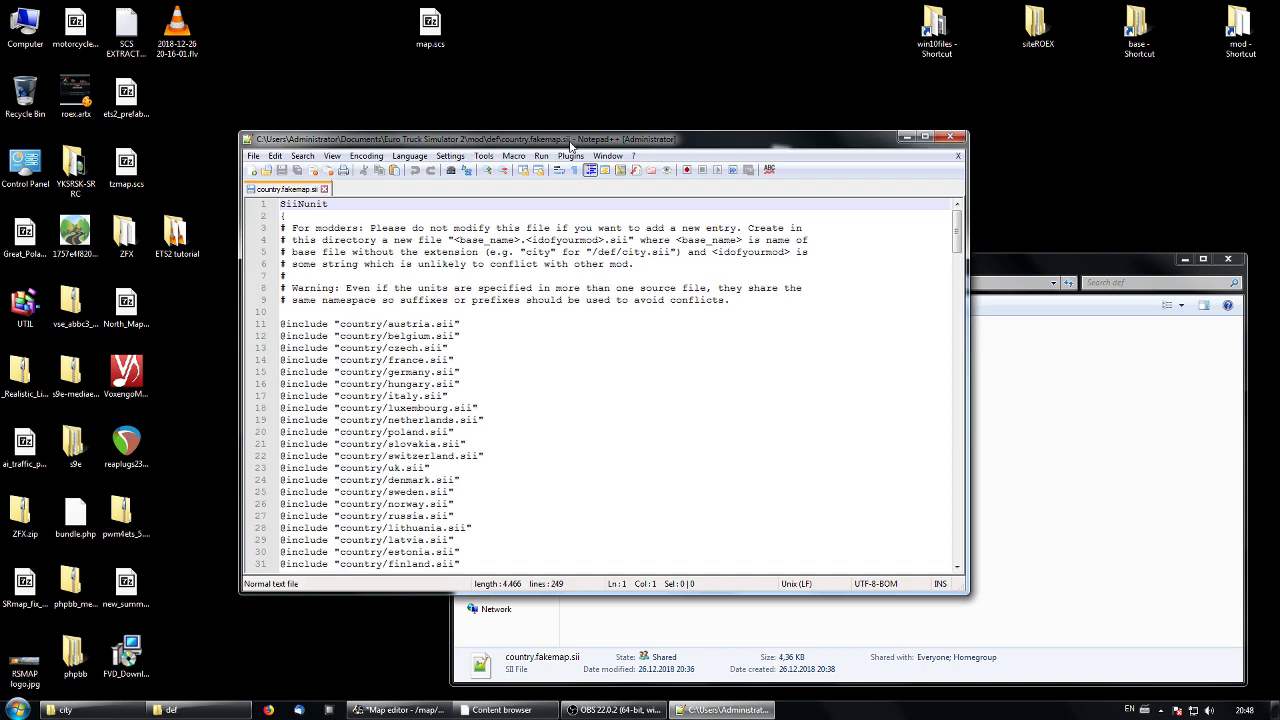
click(282, 324)
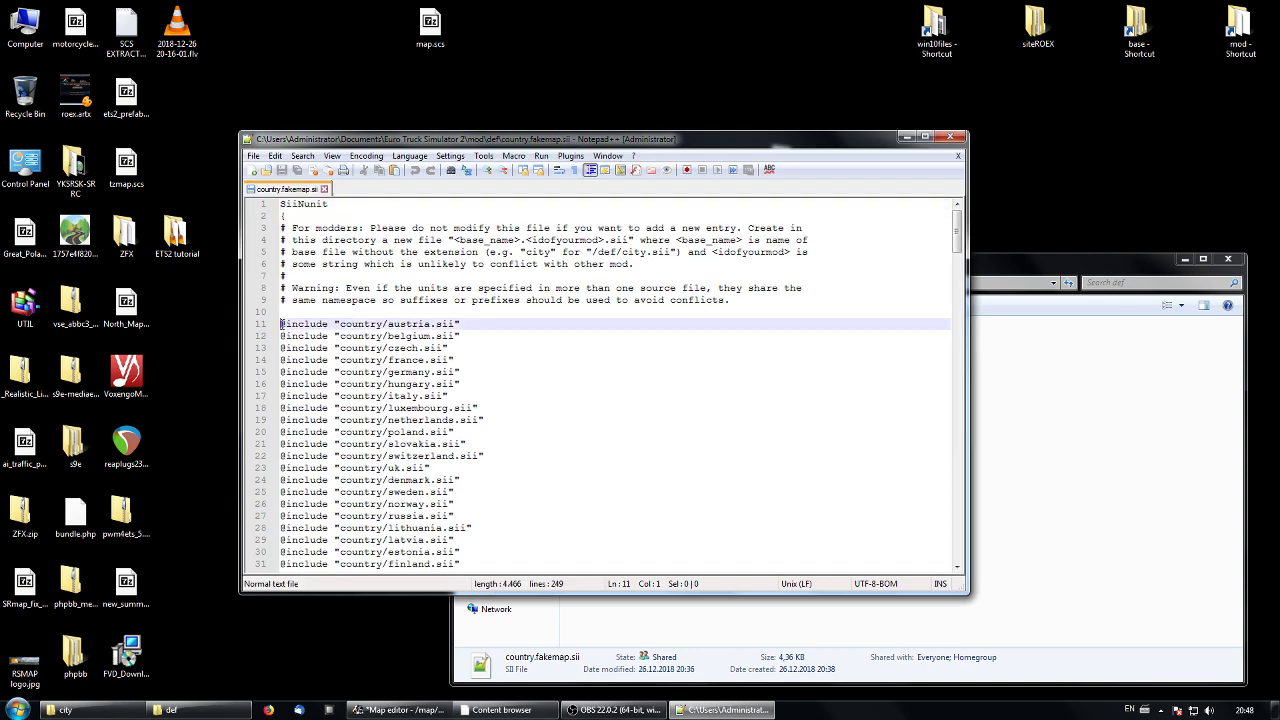
scroll(579, 374, down, 3)
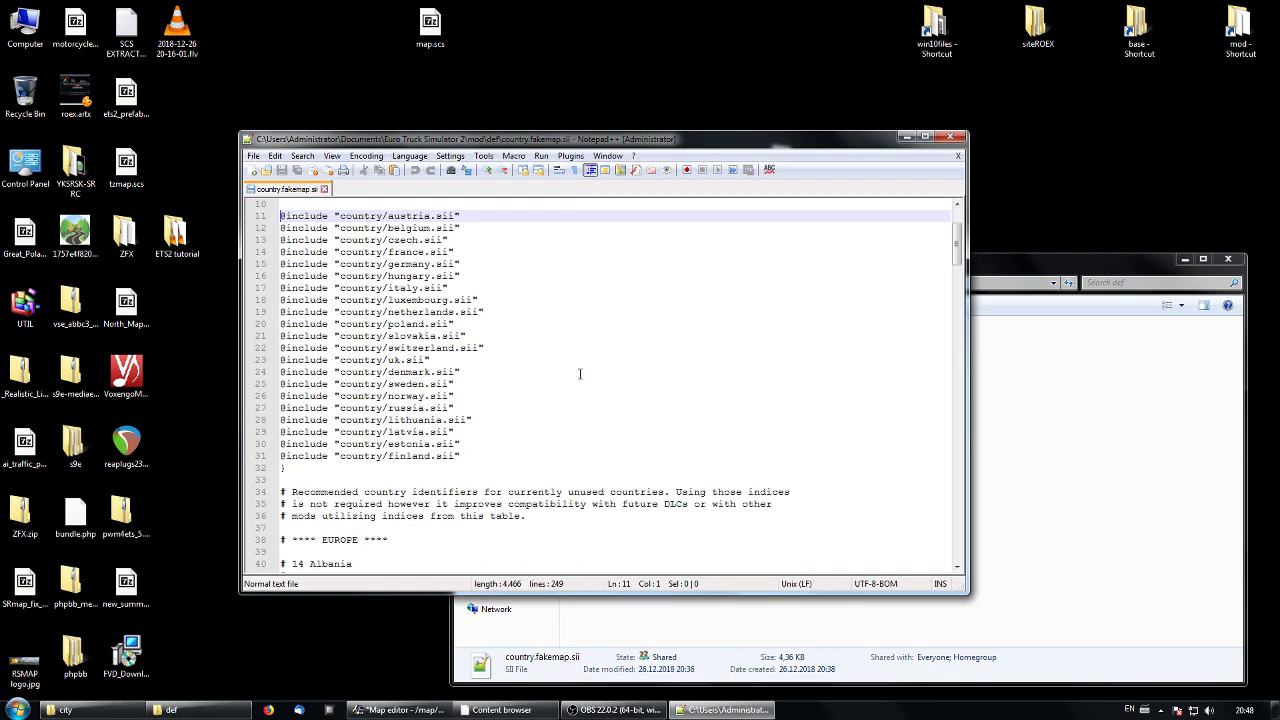
shift+click(463, 441)
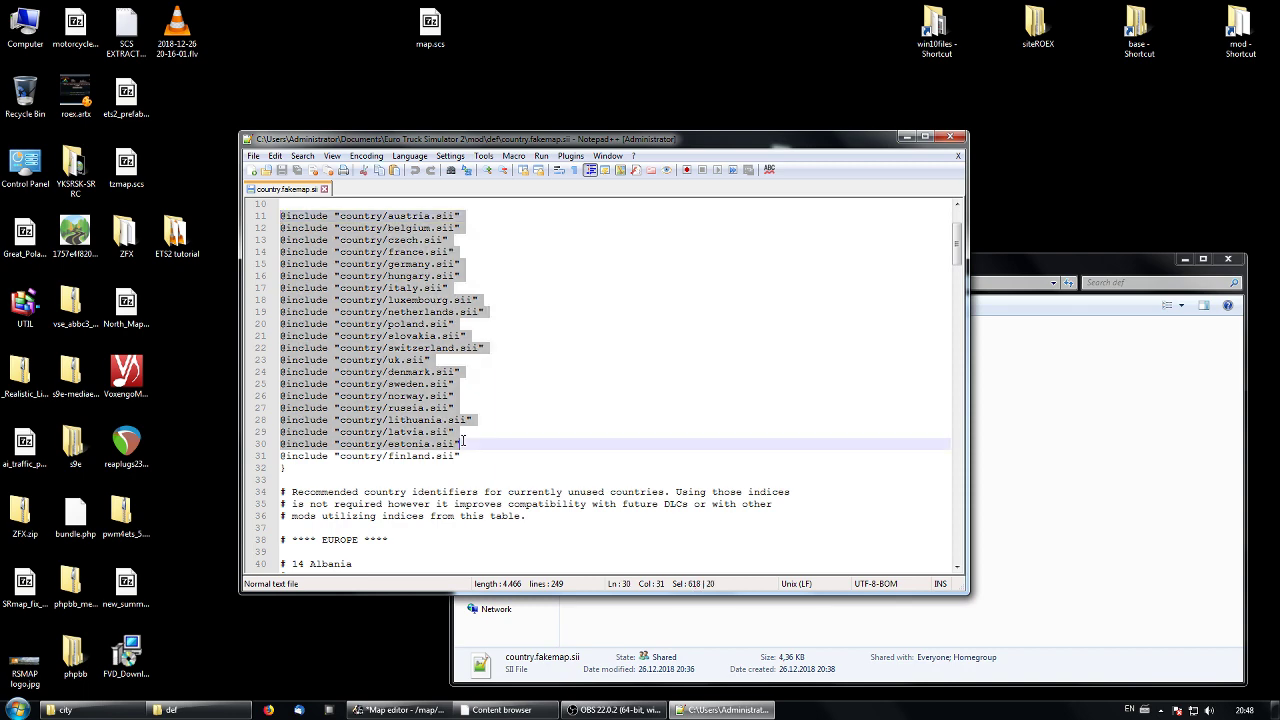
key(Delete)
Change the remaining include path in country.fakemap.sii to country/fakeland.sii.
scroll(469, 413, up, 3)
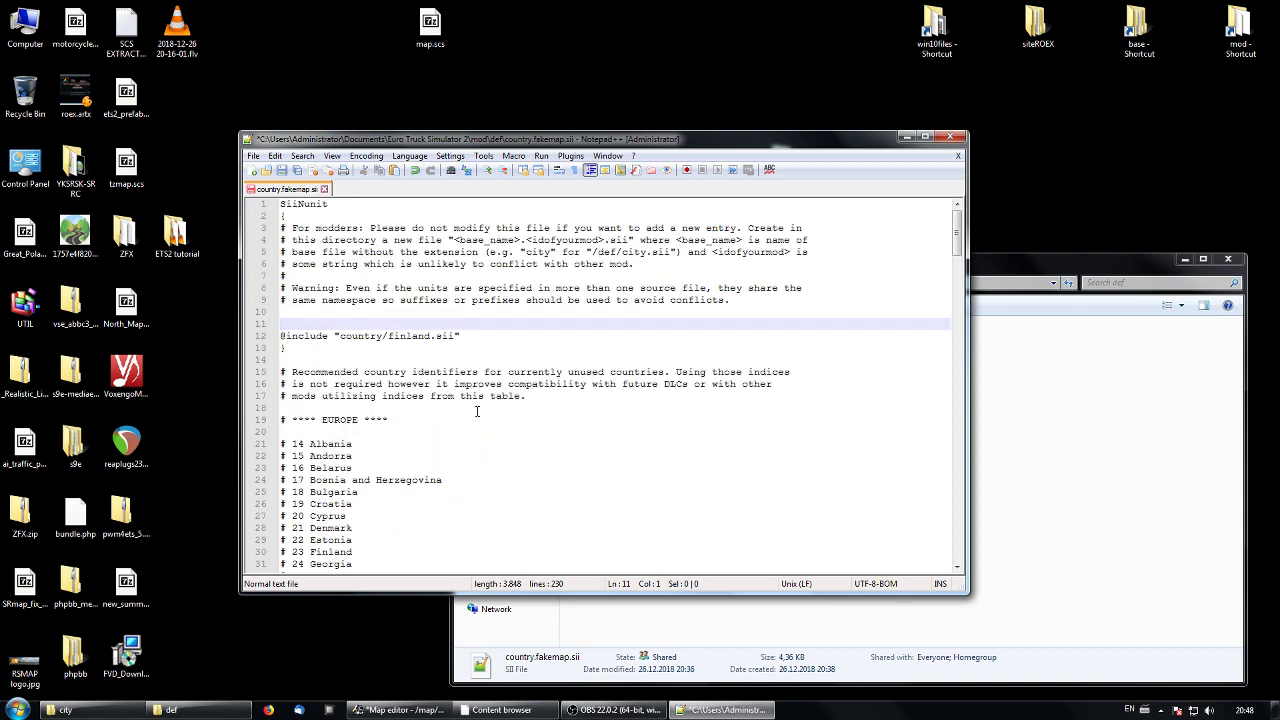
drag(431, 337, 395, 341)
text(akeland)
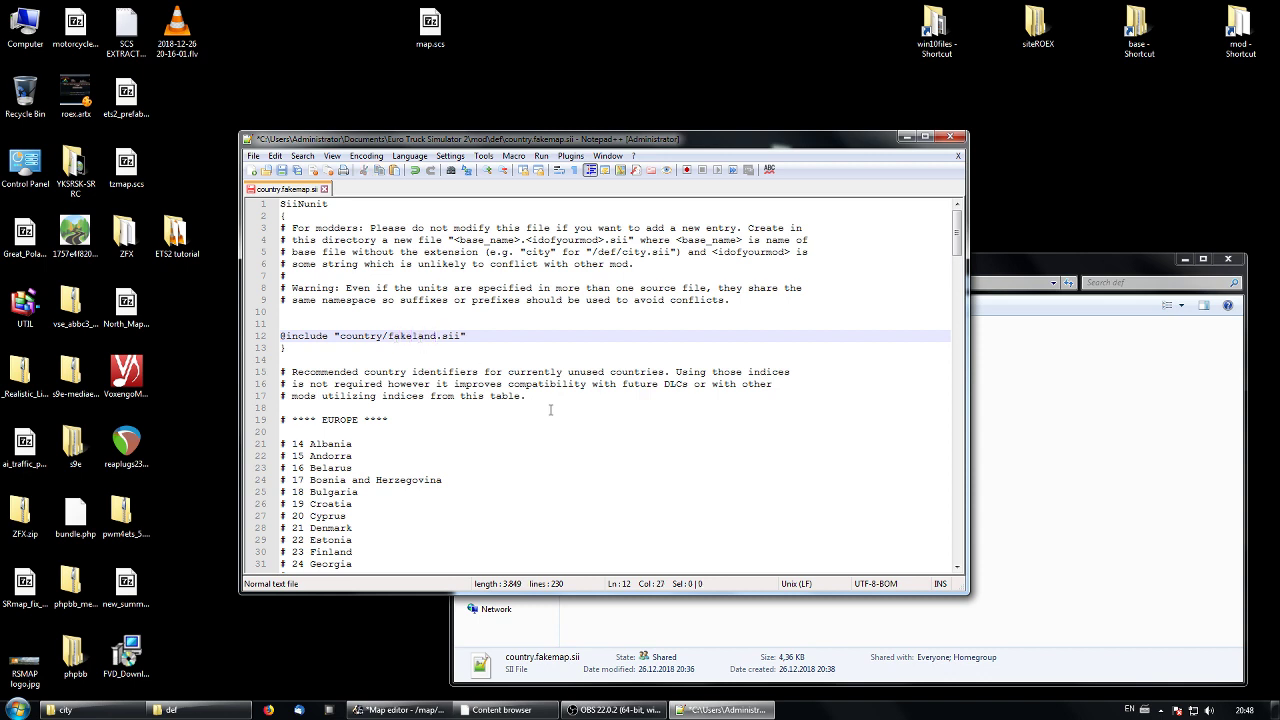
Examine the recommended country identifiers listed by continent below the include block, down to the last entry.
scroll(550, 409, down, 5)
scroll(550, 409, up, 4)
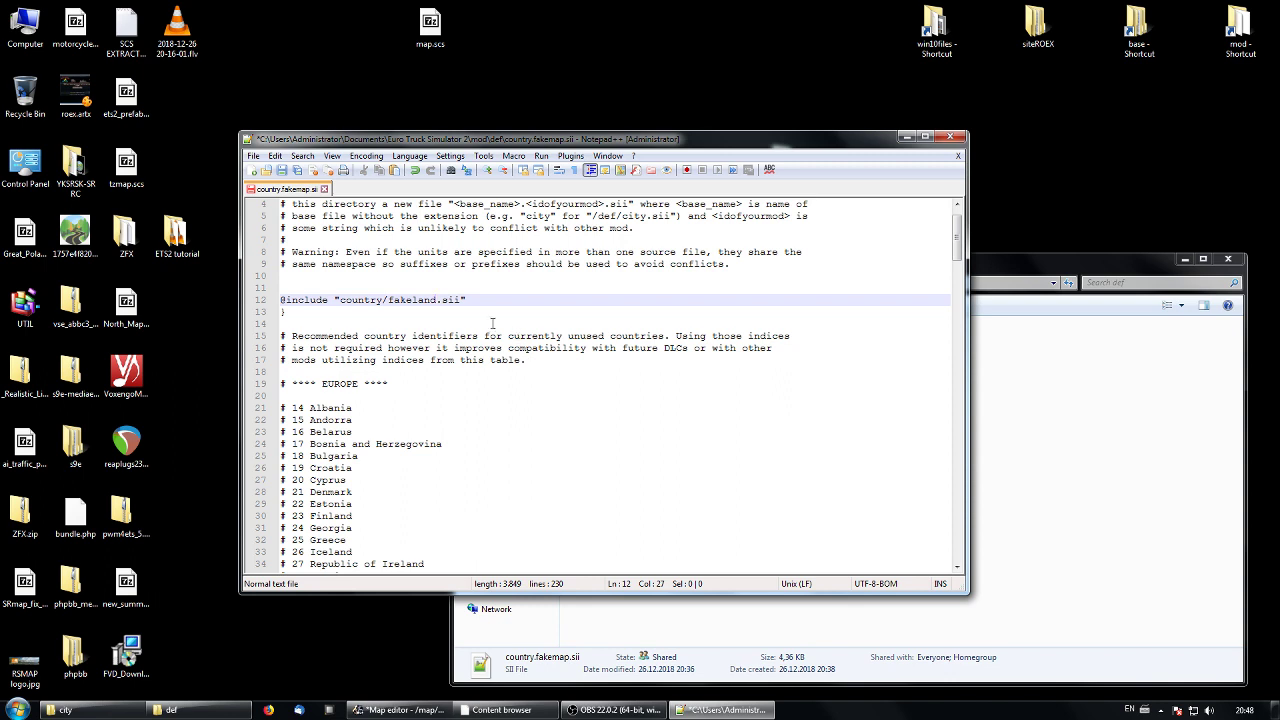
scroll(421, 374, down, 2)
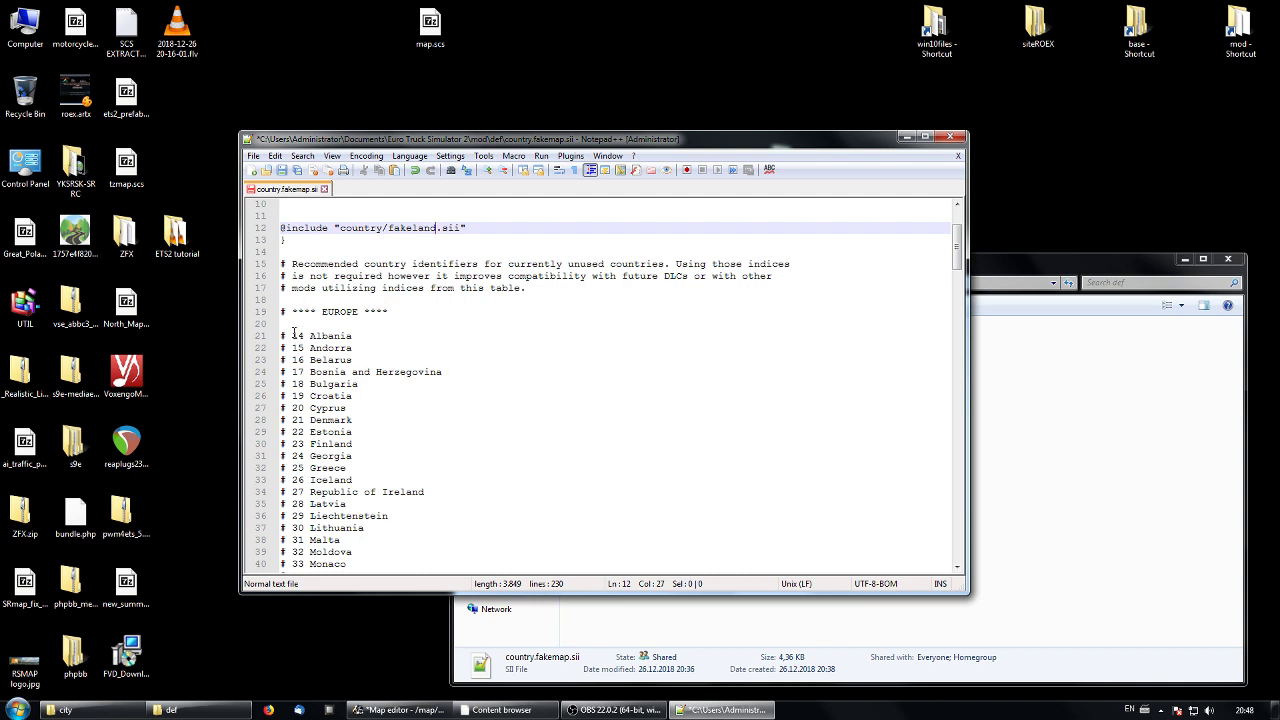
scroll(312, 410, down, 3)
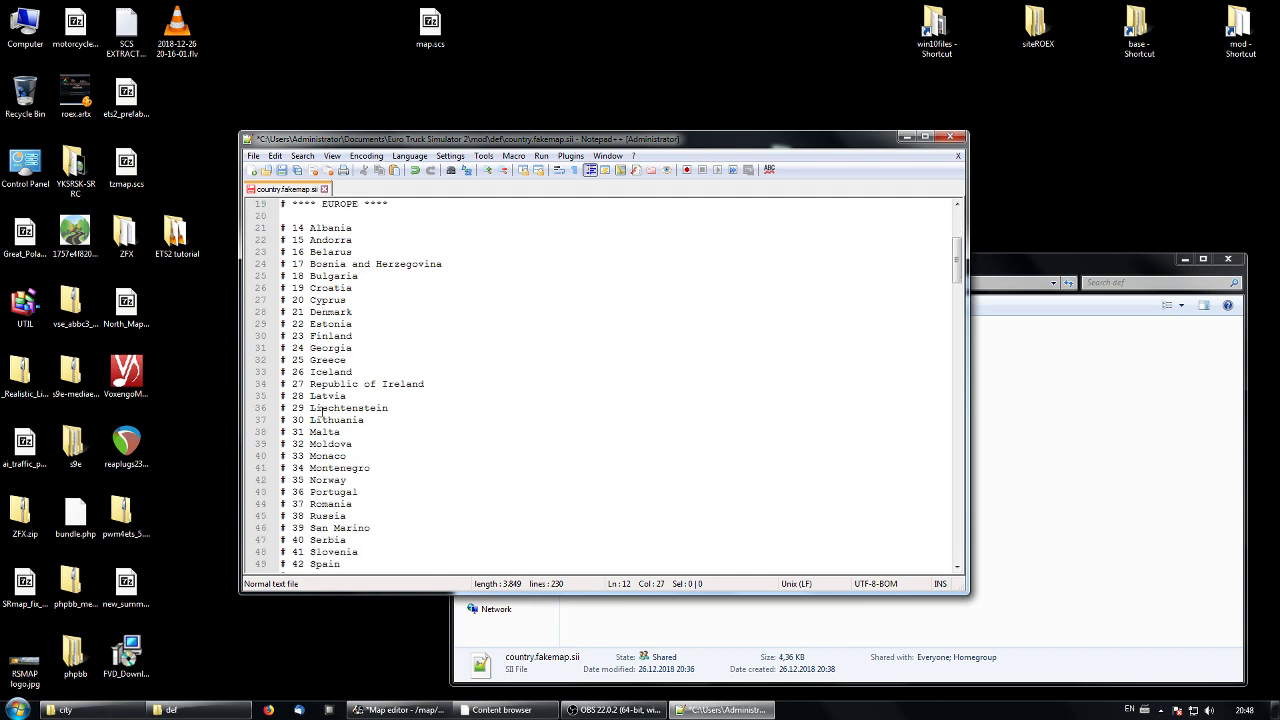
scroll(312, 410, down, 6)
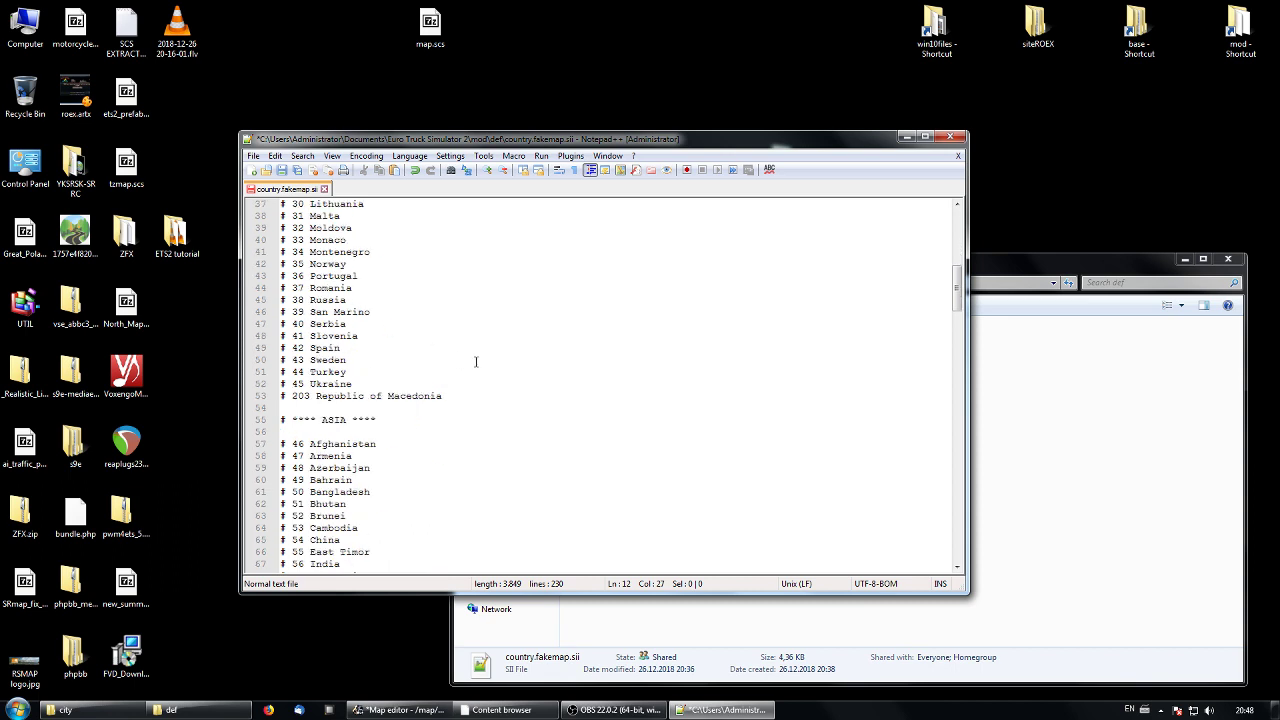
scroll(475, 361, up, 9)
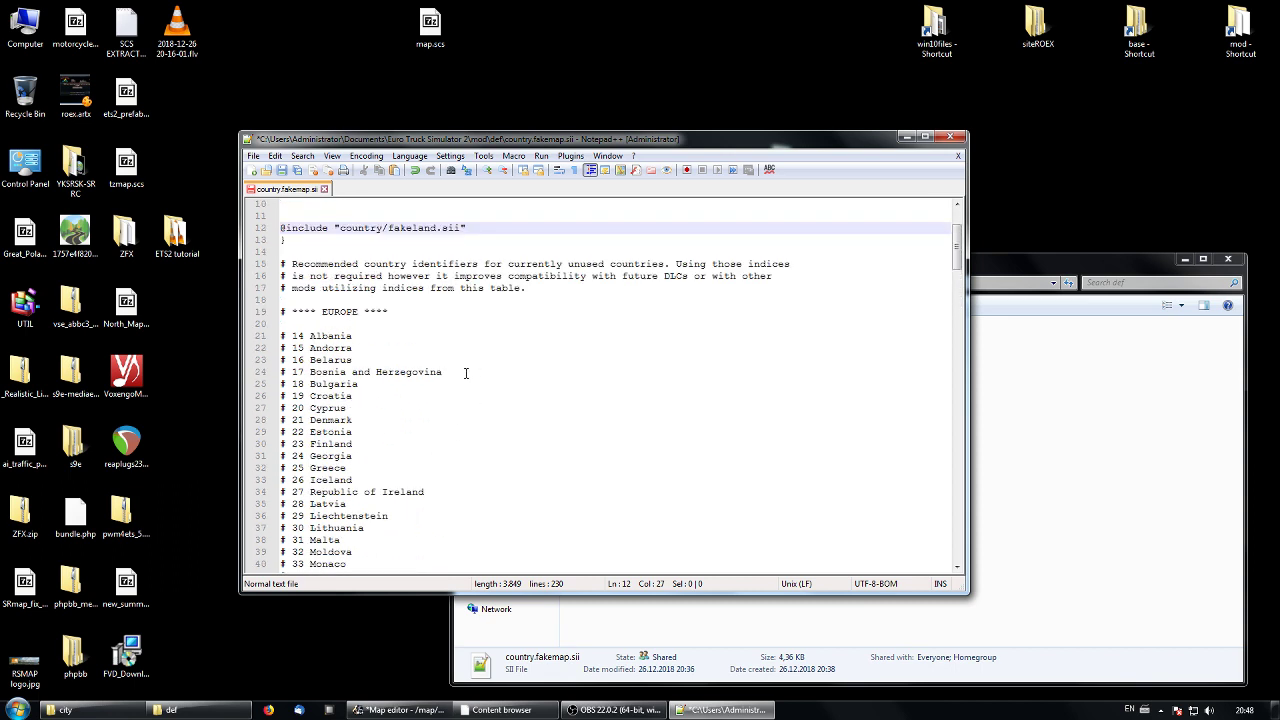
scroll(465, 373, down, 6)
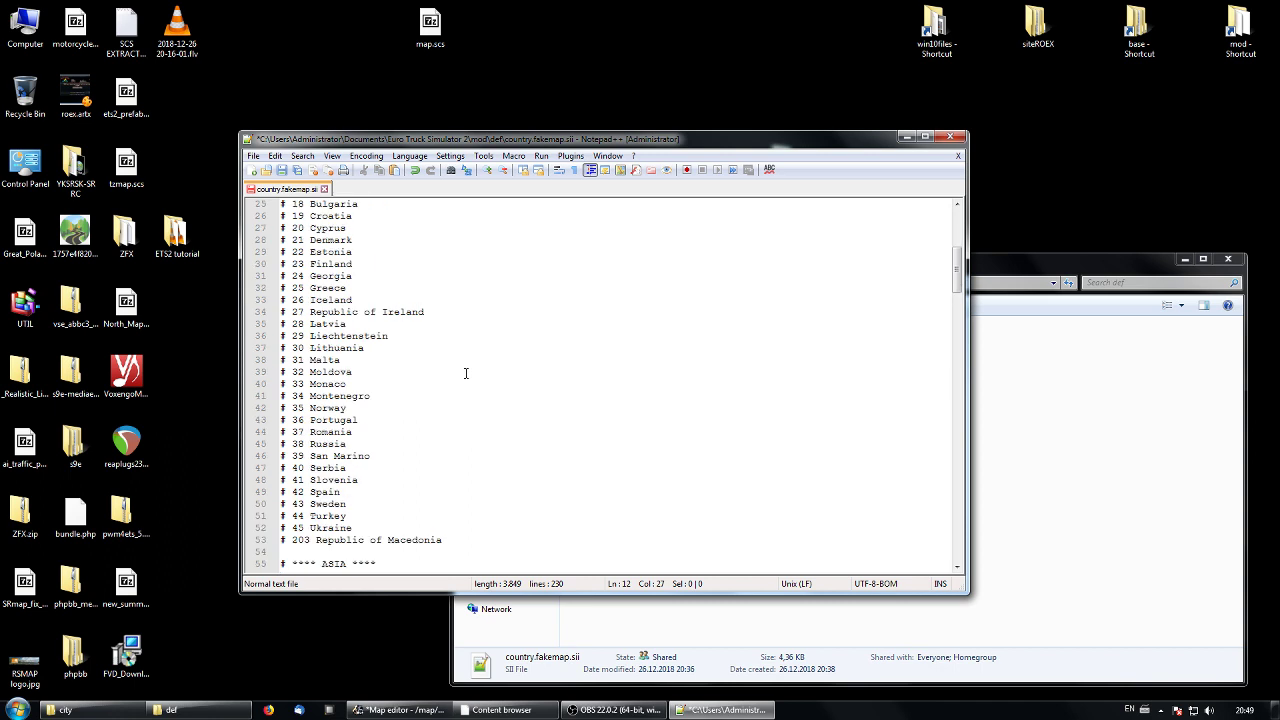
scroll(465, 373, down, 8)
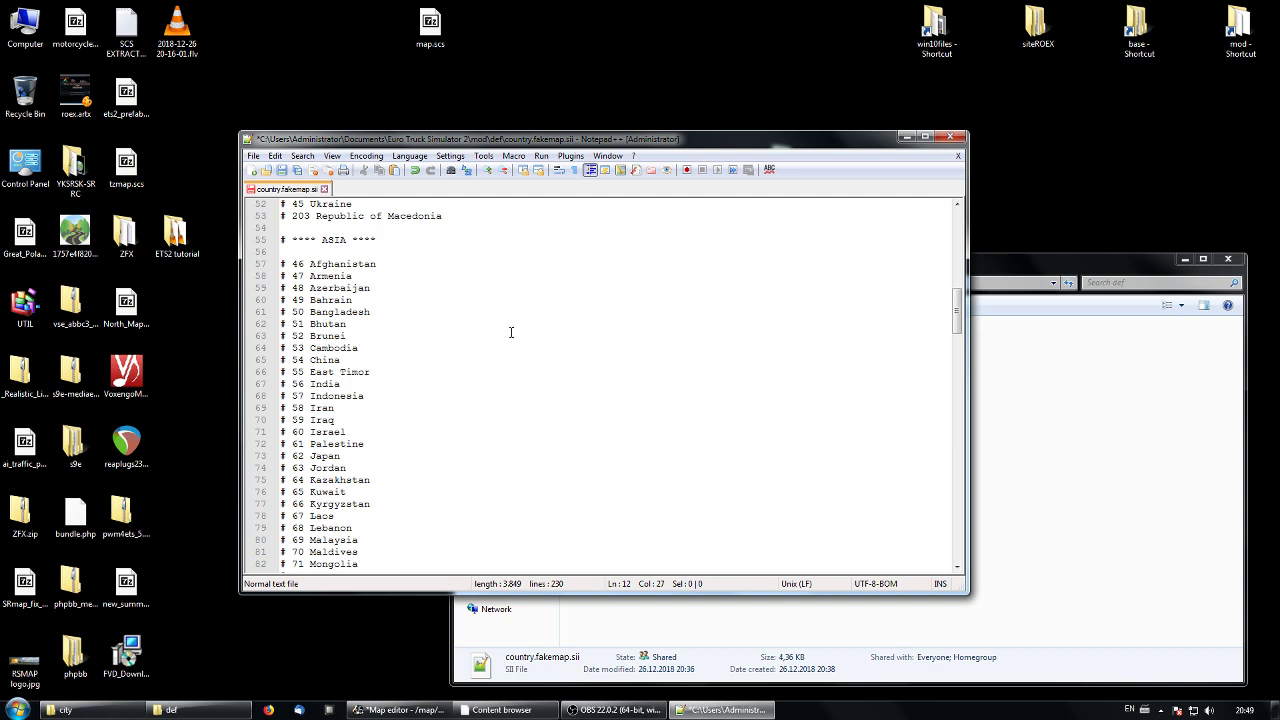
scroll(483, 344, down, 3)
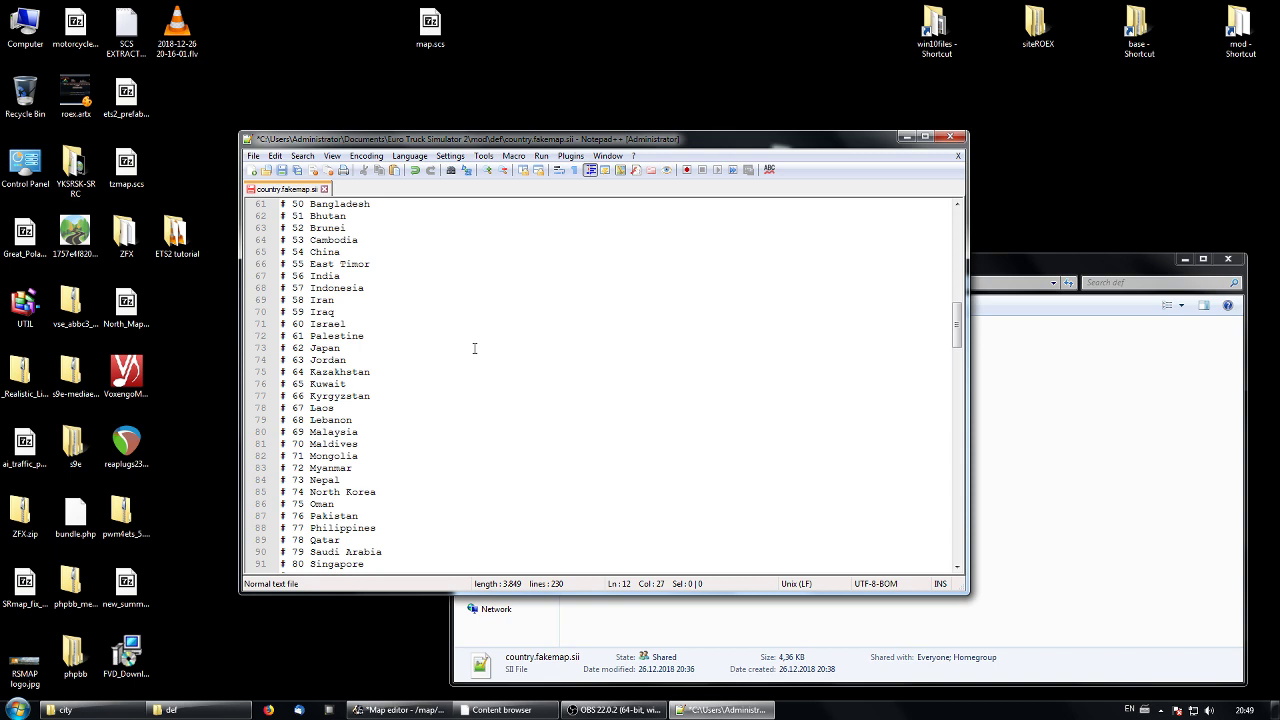
scroll(475, 348, down, 13)
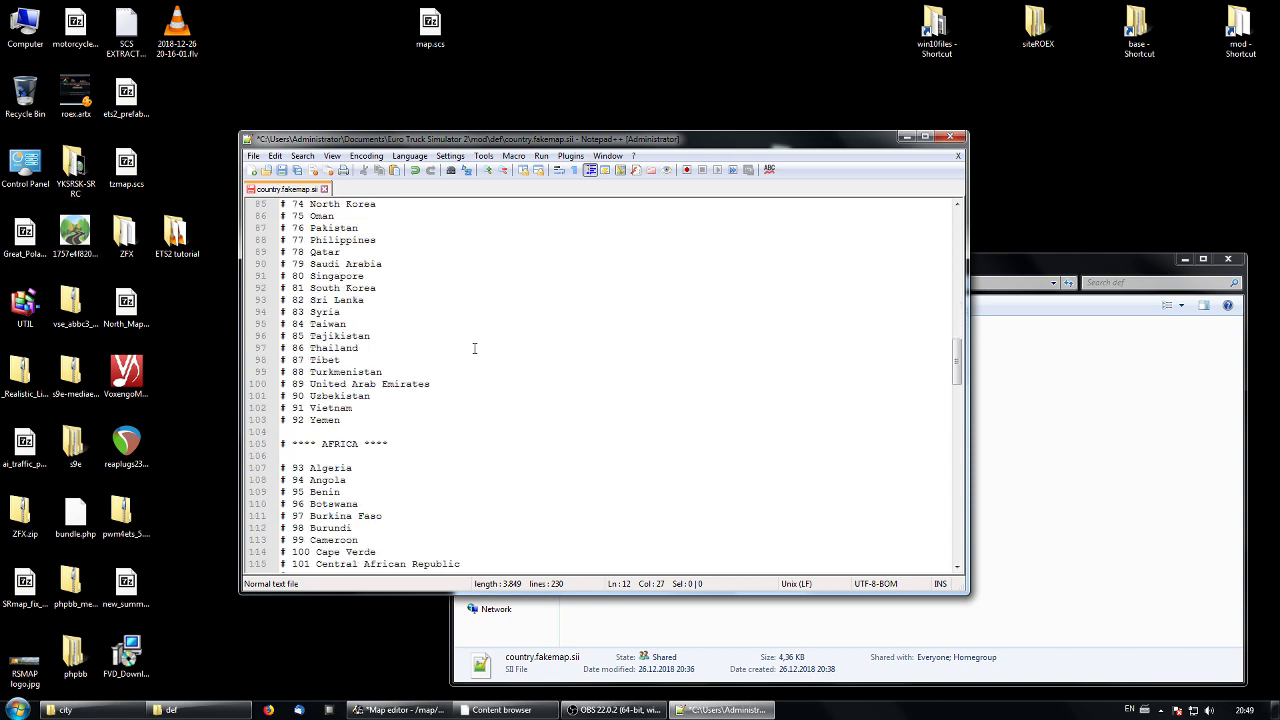
scroll(475, 348, down, 18)
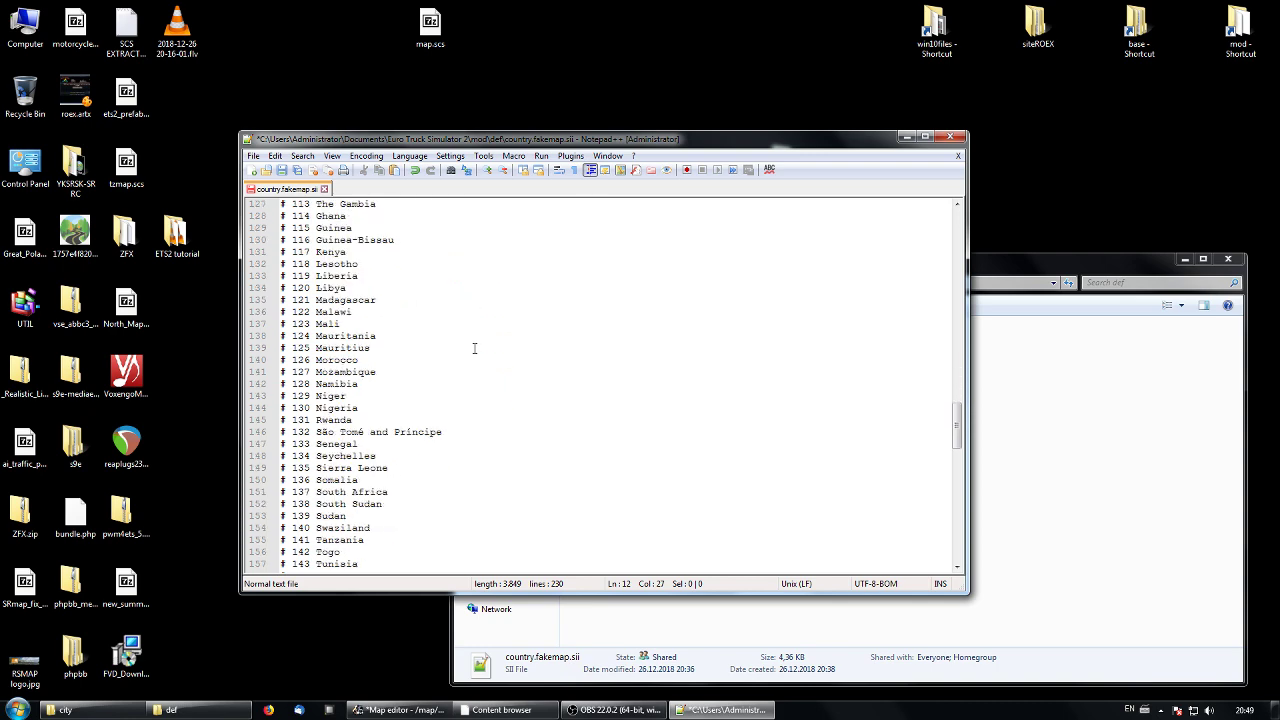
scroll(475, 348, down, 11)
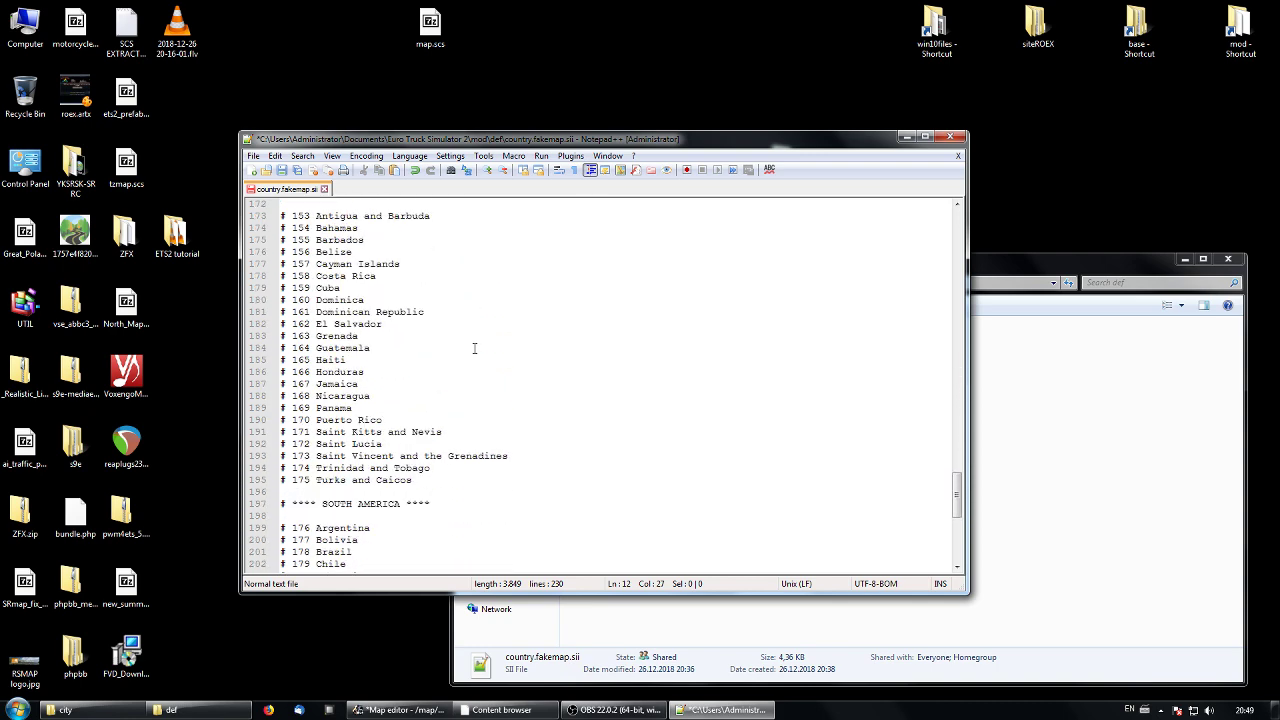
scroll(475, 348, down, 4)
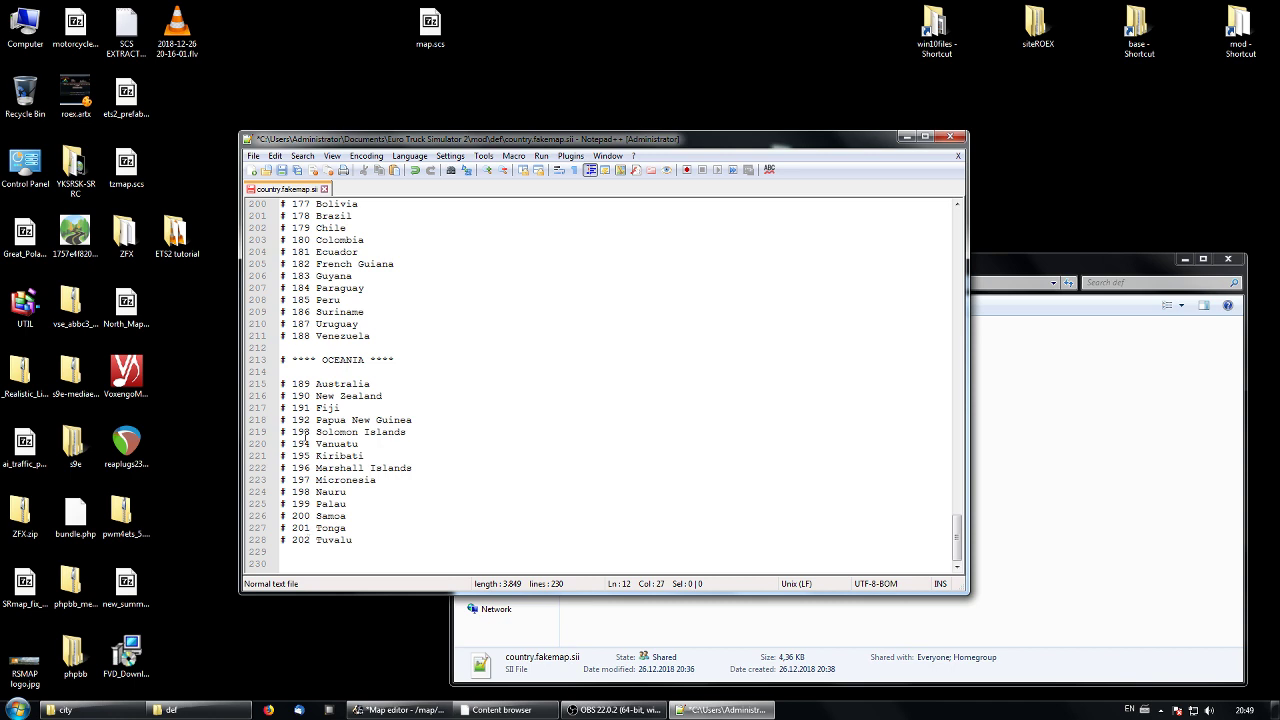
scroll(525, 381, up, 5)
scroll(525, 381, down, 5)
drag(313, 540, 292, 540)
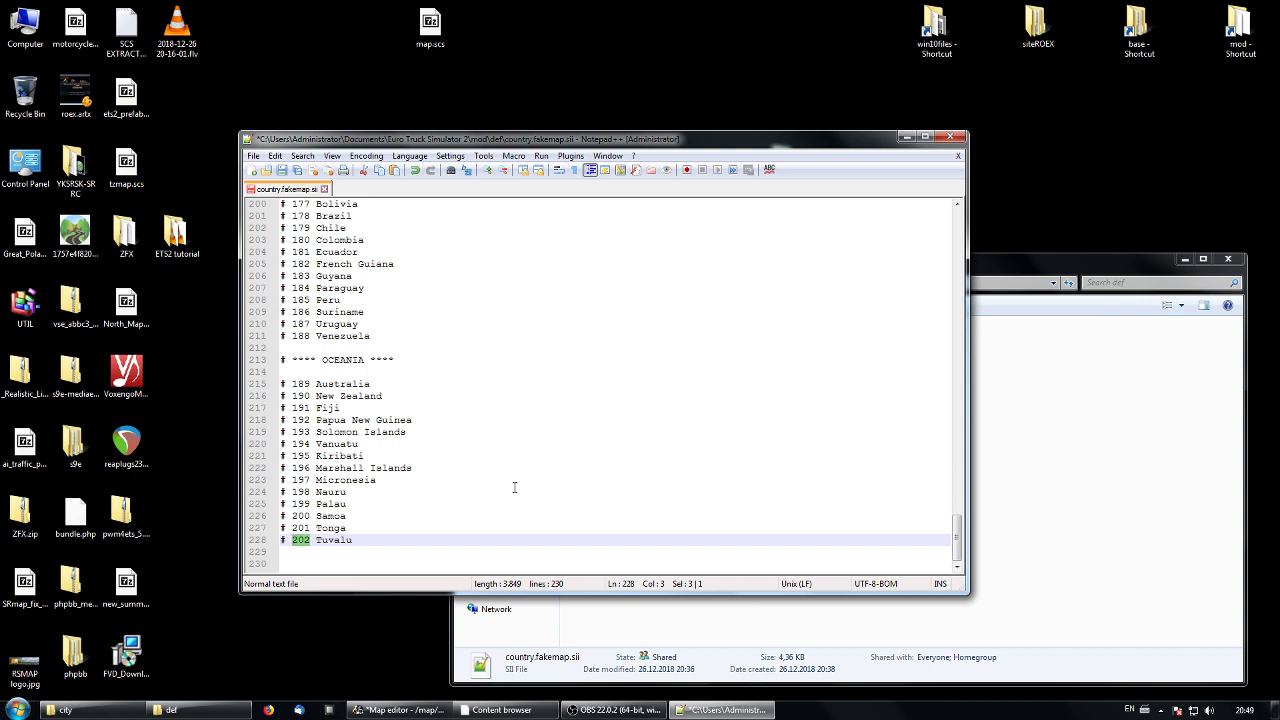
click(311, 552)
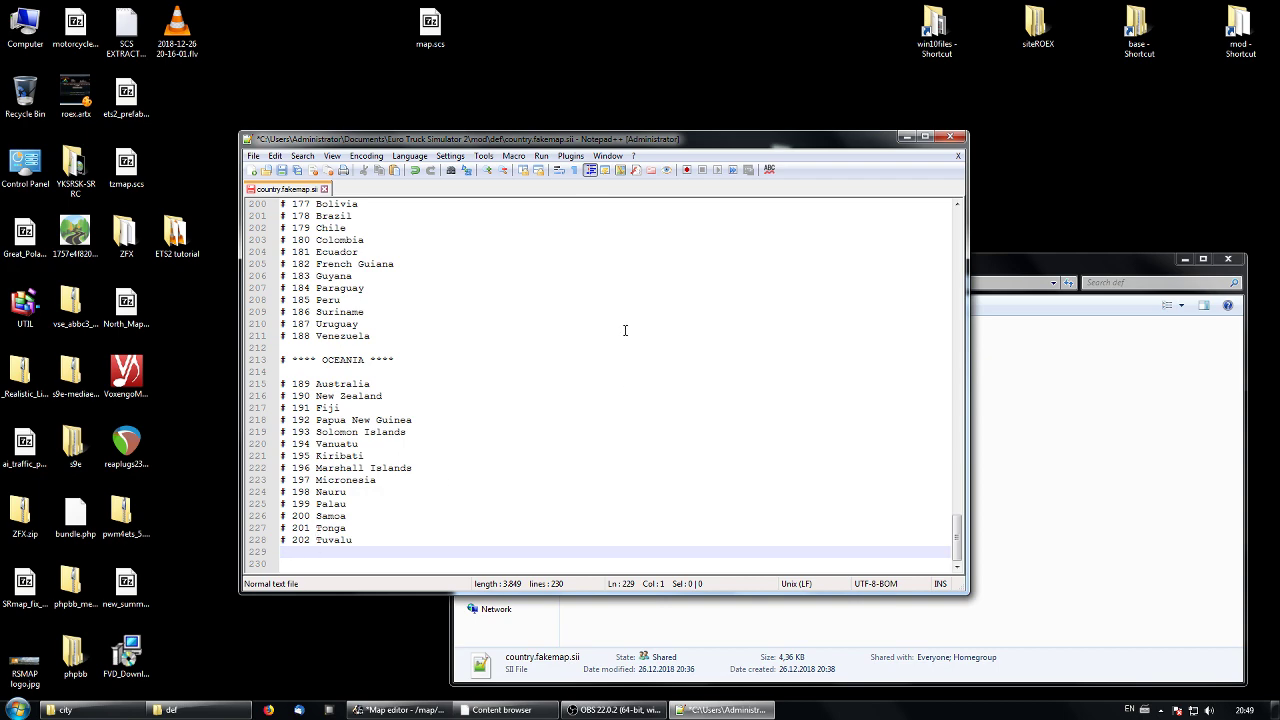
scroll(445, 267, up, 20)
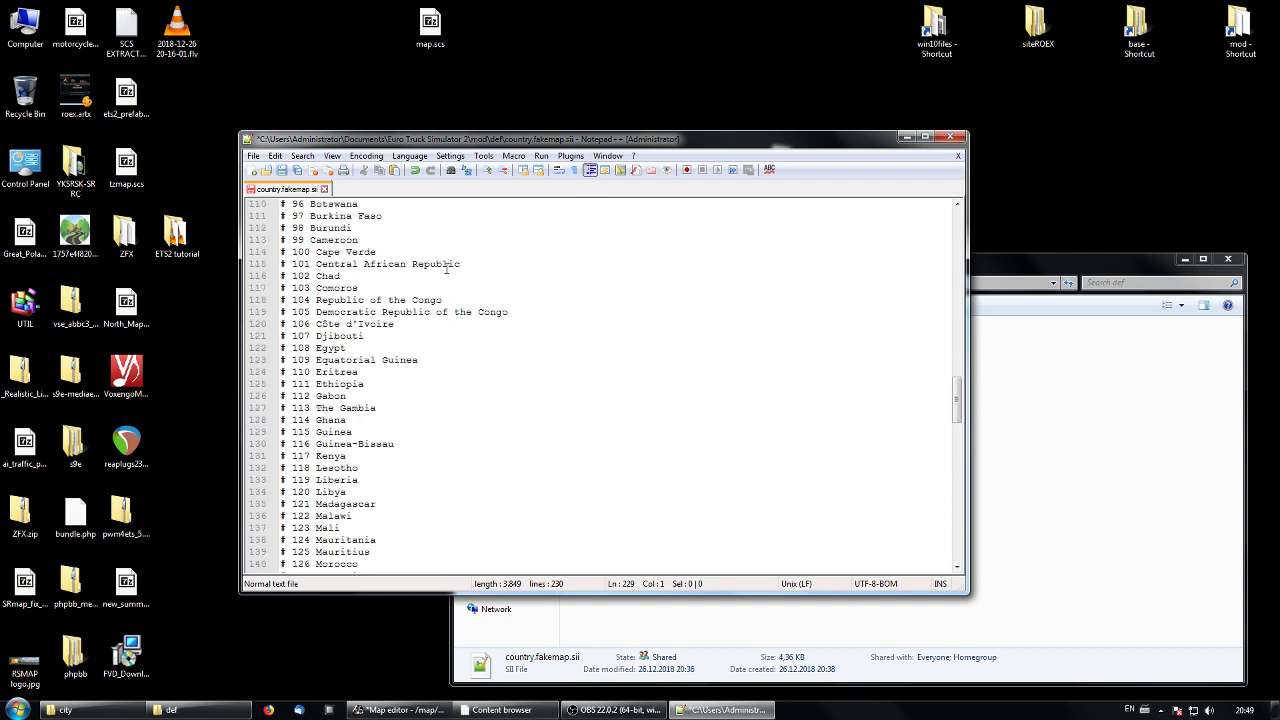
scroll(447, 267, up, 20)
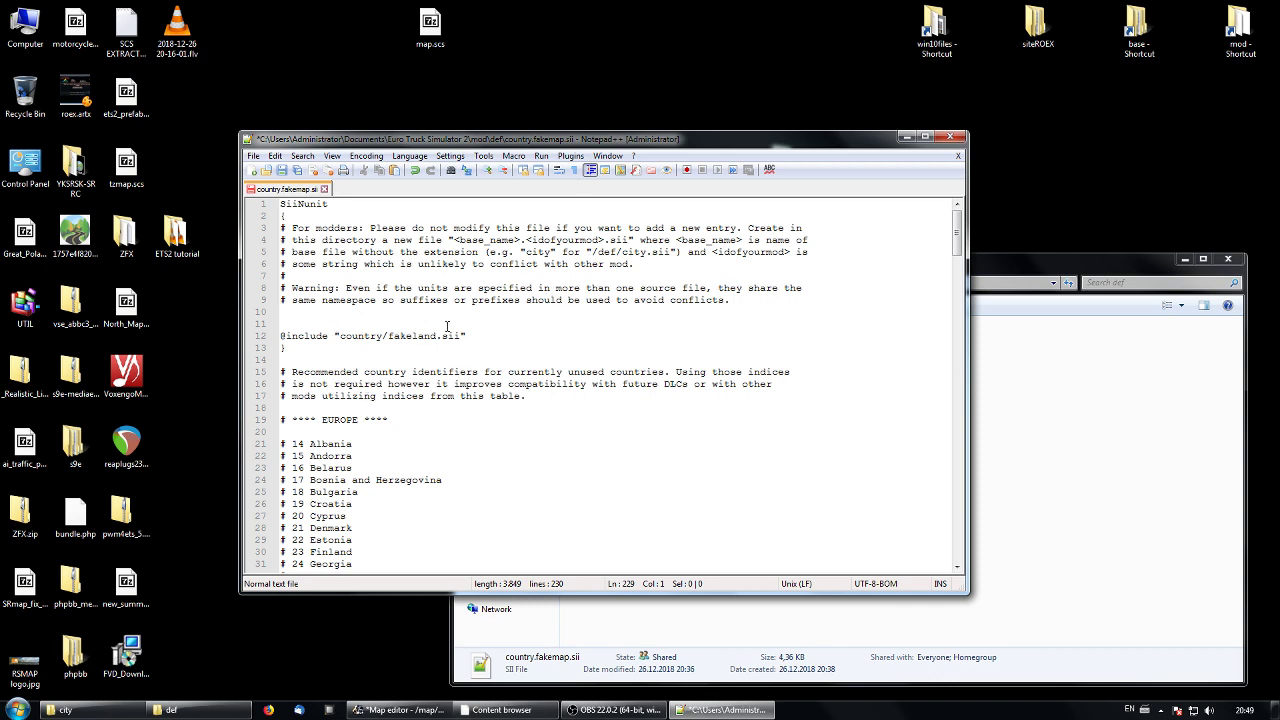
Save country.fakemap.sii, close the file and exit the text editor.
key(ctrl+s)
click(324, 189)
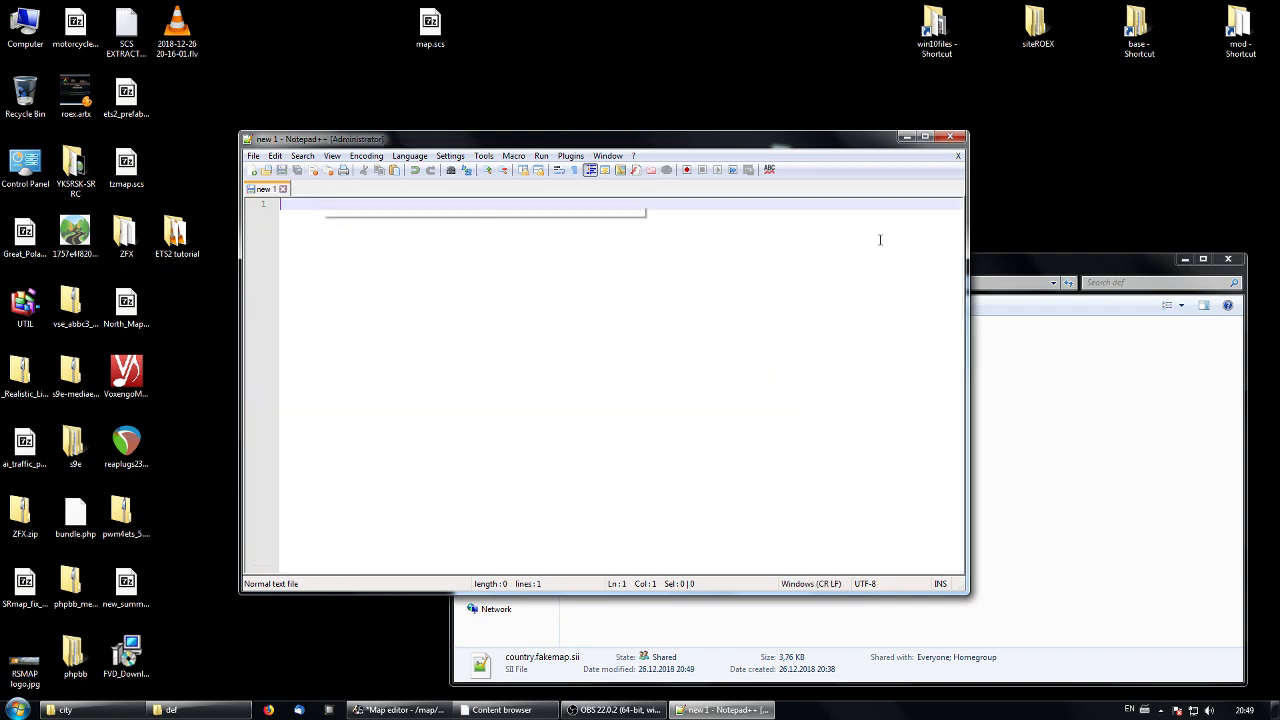
click(957, 138)
Open the mod's def/country folder, and browse to def/country in ETS2 FILES in the other folder window.
right_click(965, 468)
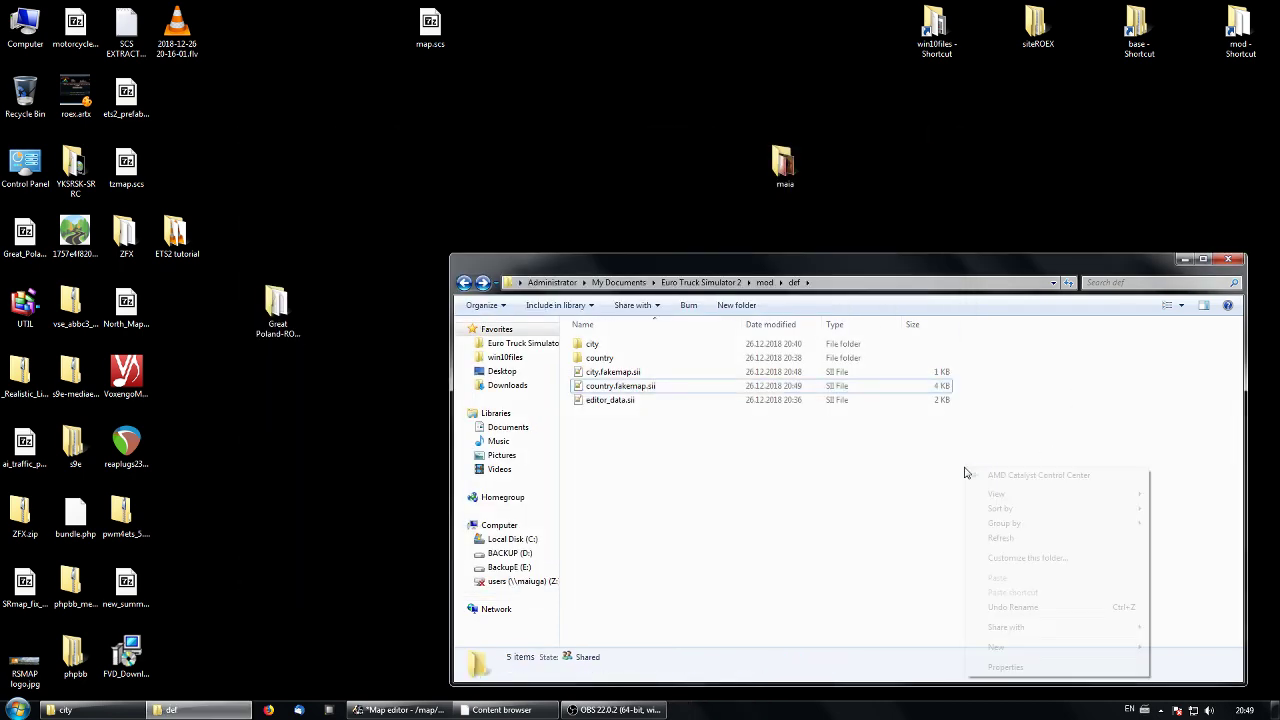
double_click(605, 360)
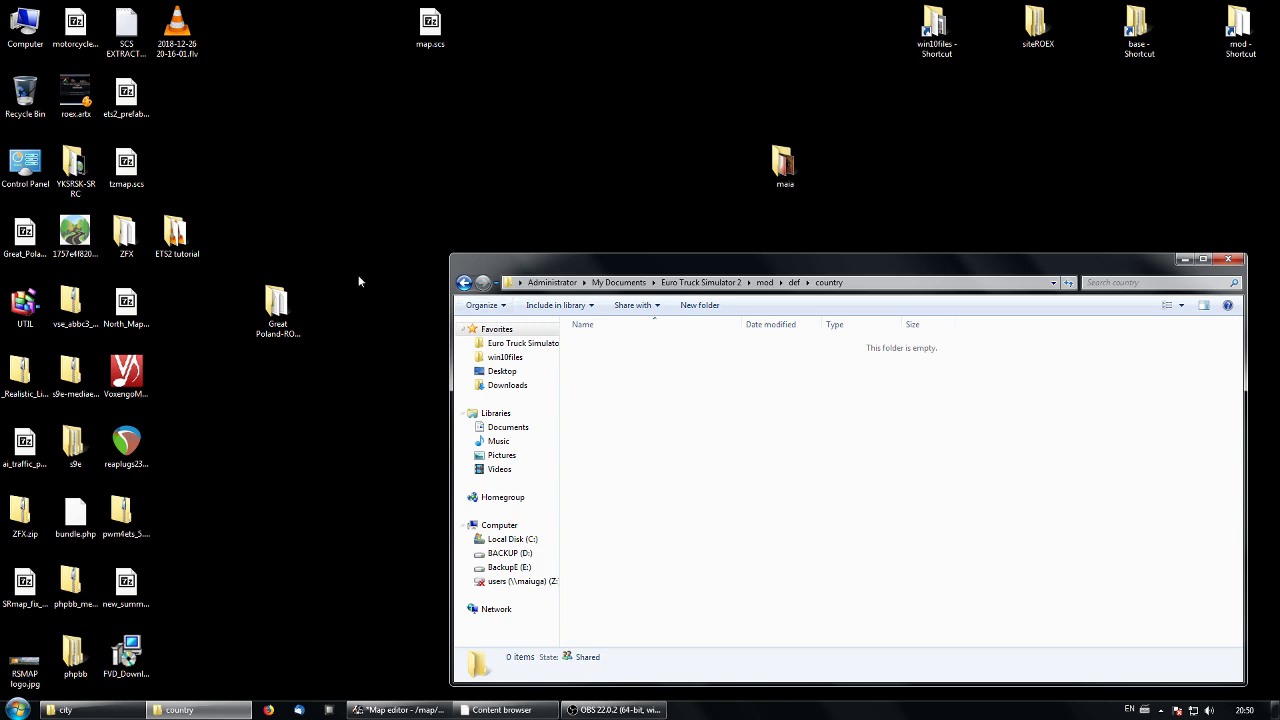
click(65, 709)
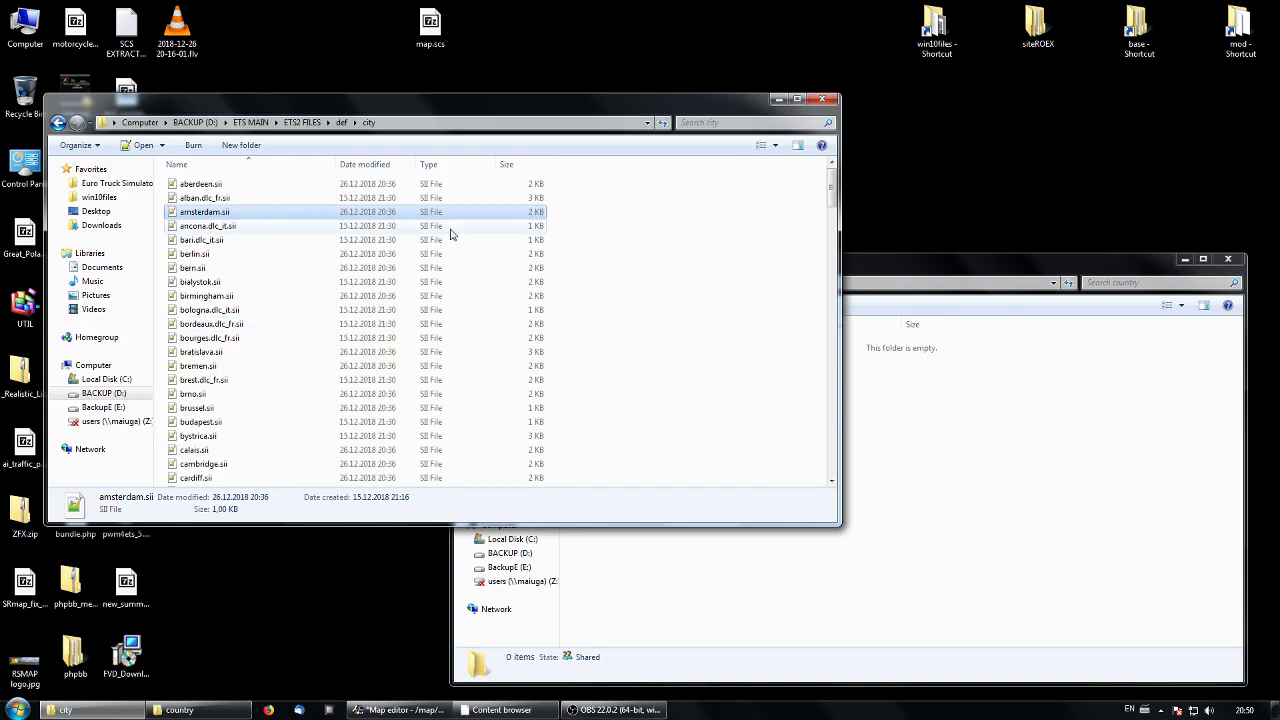
click(302, 122)
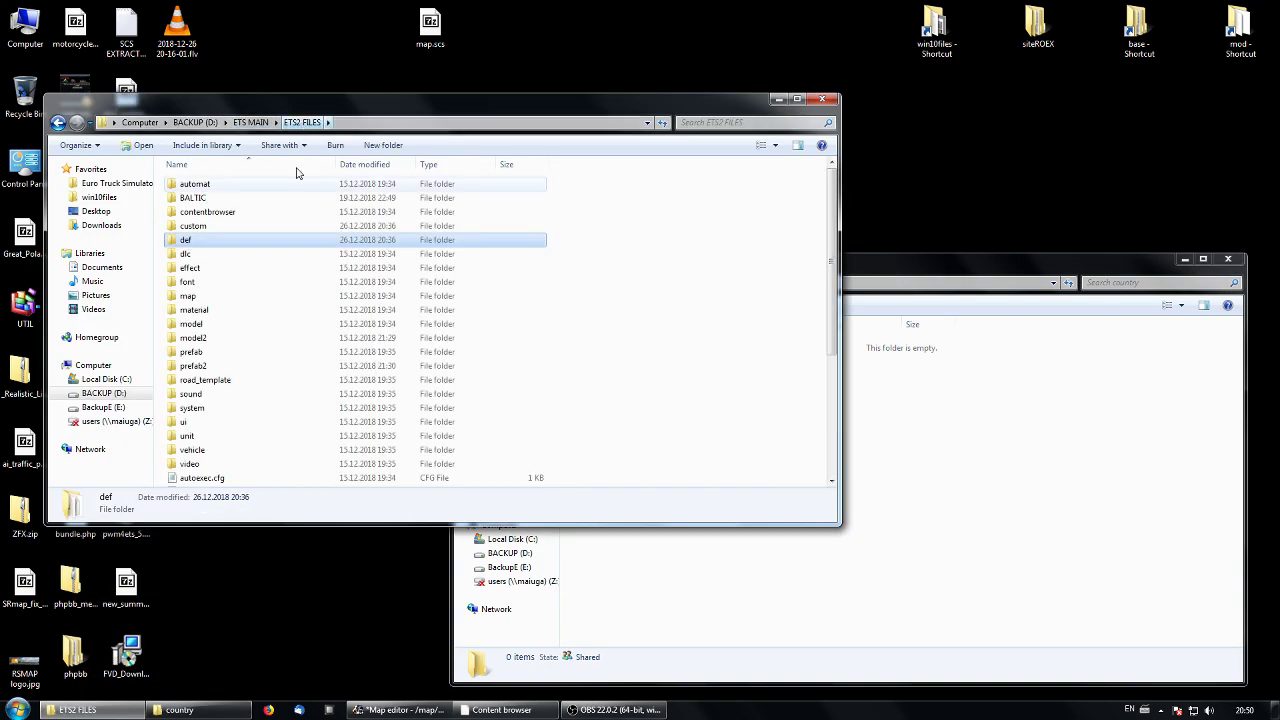
double_click(195, 243)
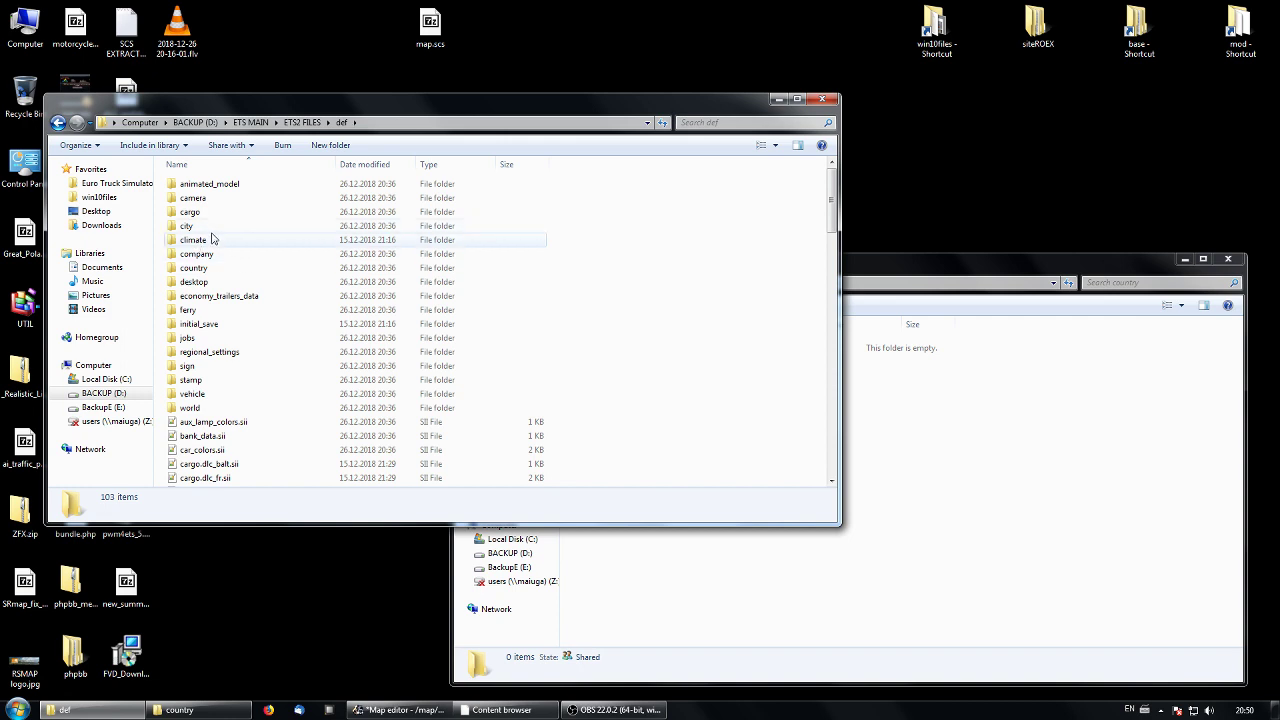
double_click(211, 270)
scroll(594, 380, down, 6)
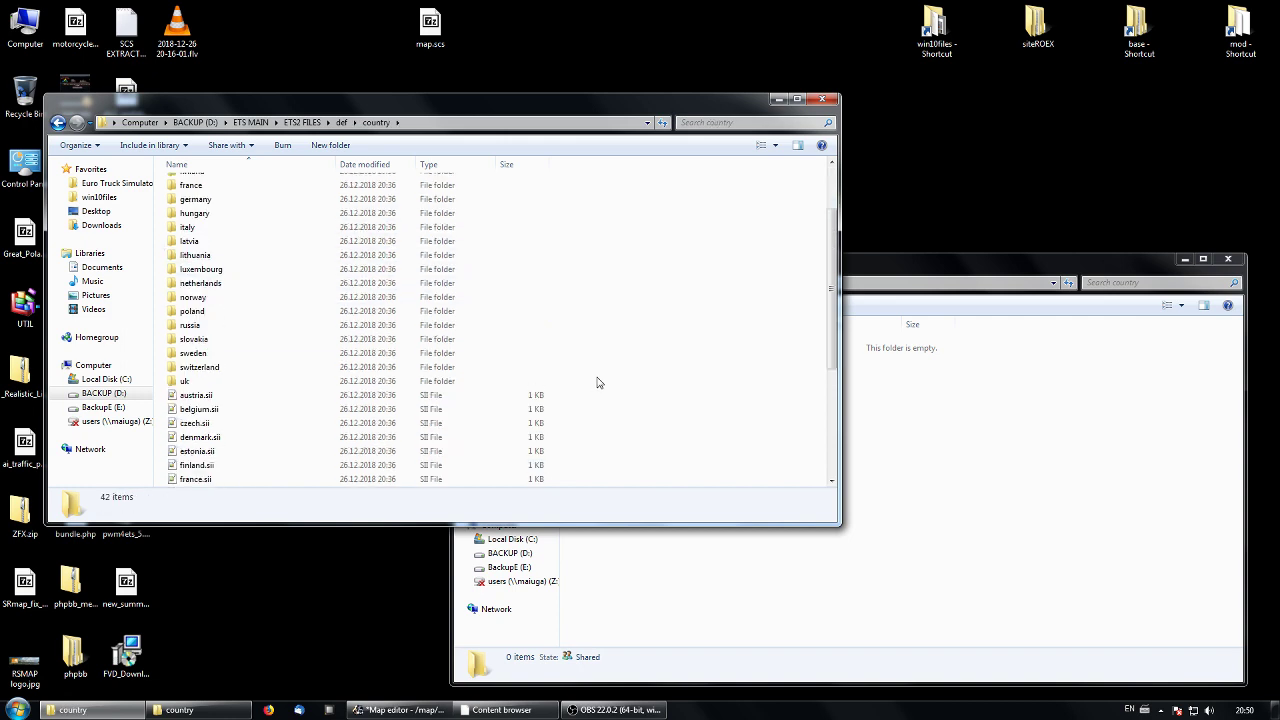
scroll(597, 383, up, 2)
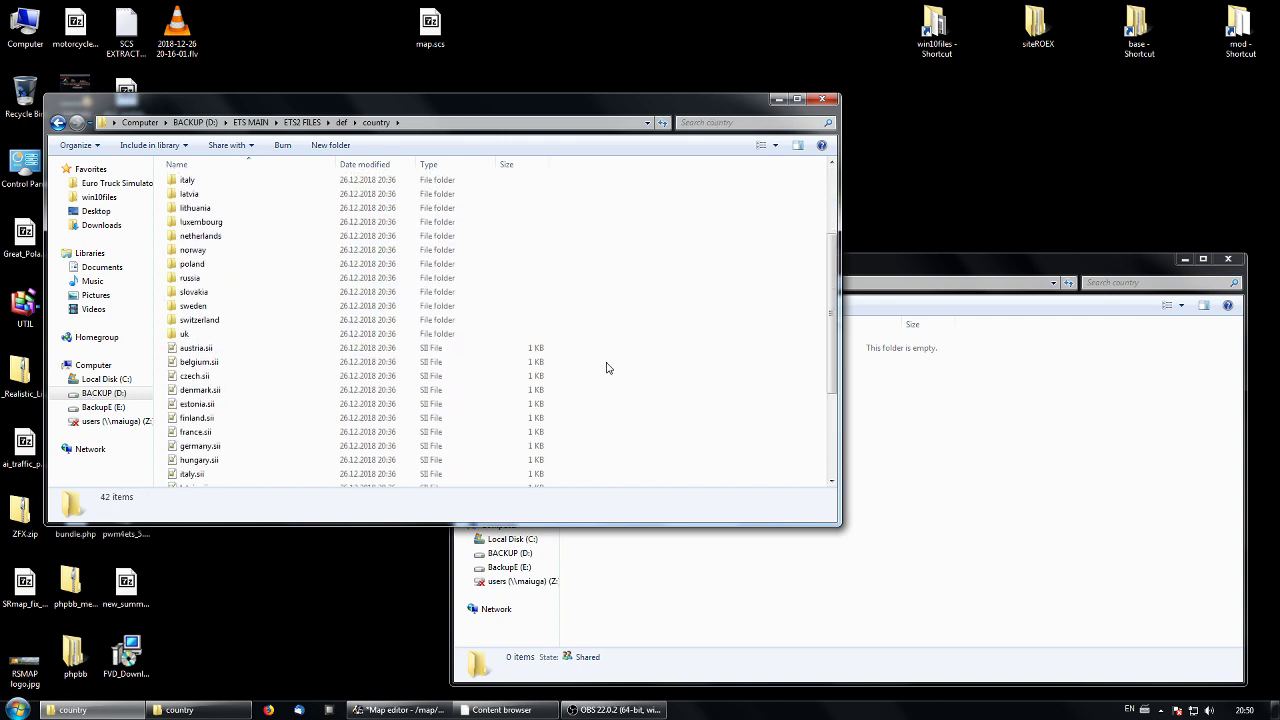
scroll(606, 368, down, 2)
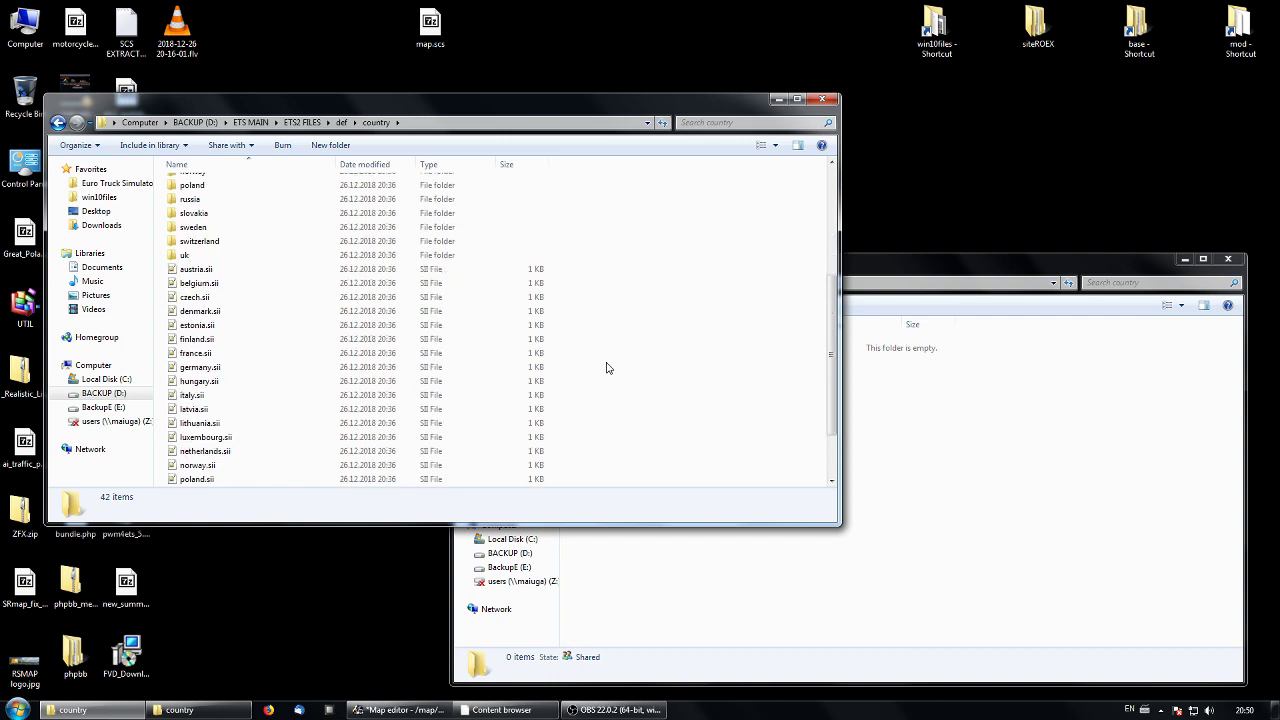
scroll(330, 345, up, 4)
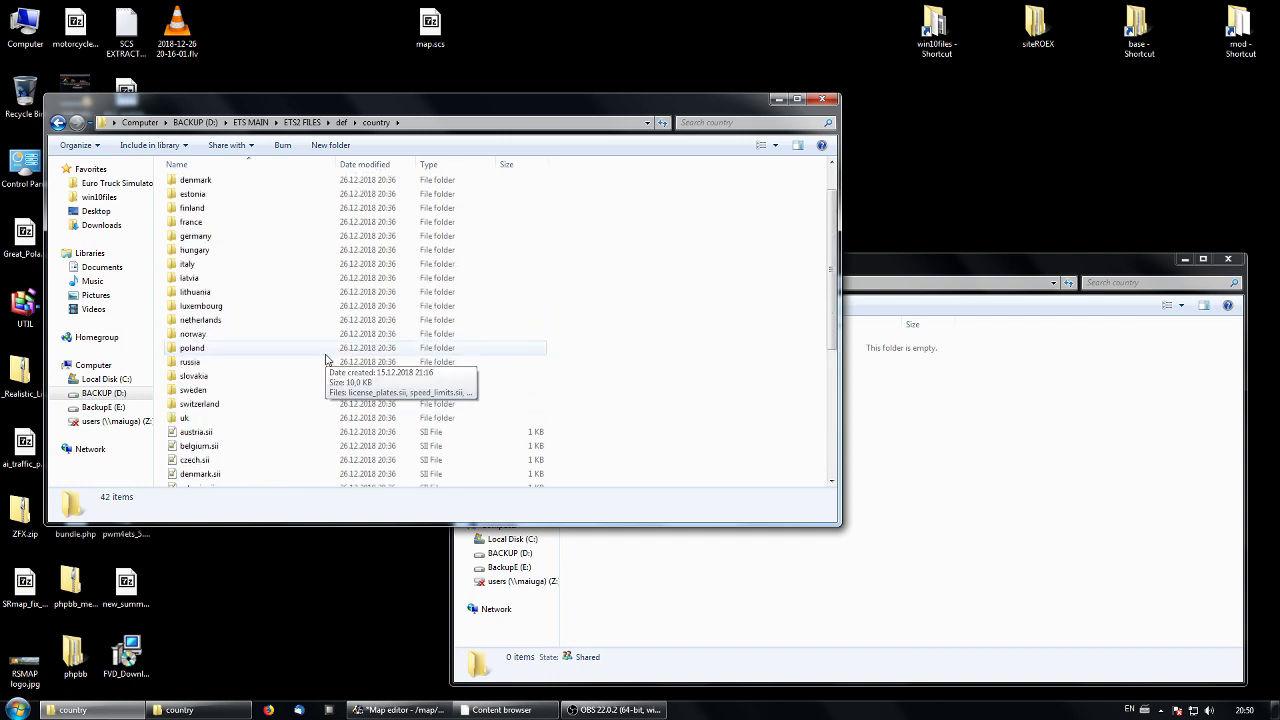
Copy the estonia folder and estonia.sii from the ETS2 FILES country folder into the mod's country folder.
click(204, 194)
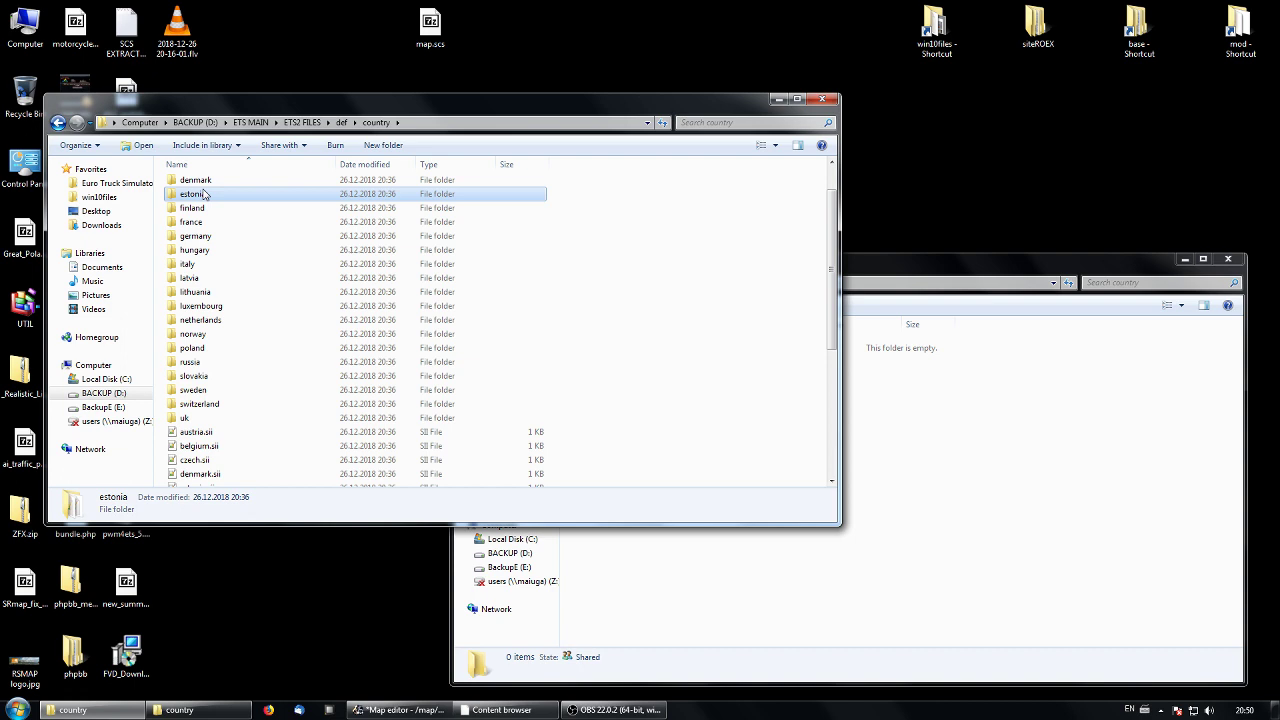
scroll(263, 274, down, 6)
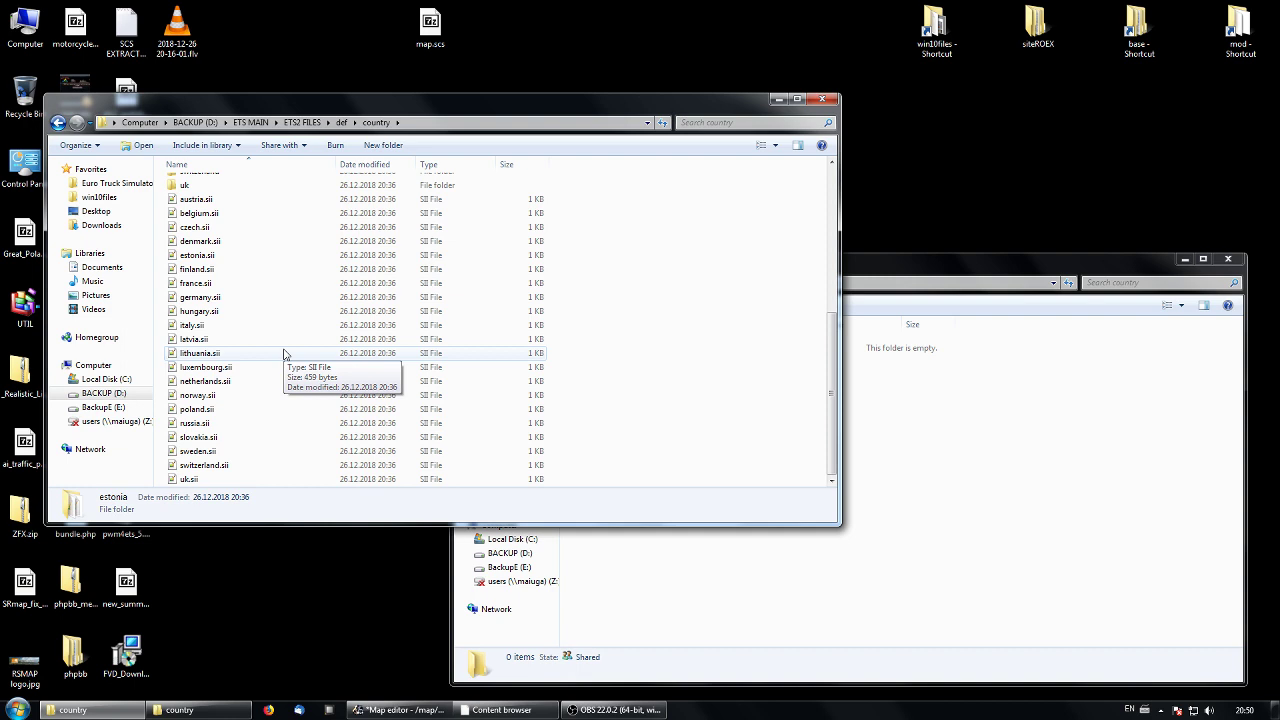
click(245, 255)
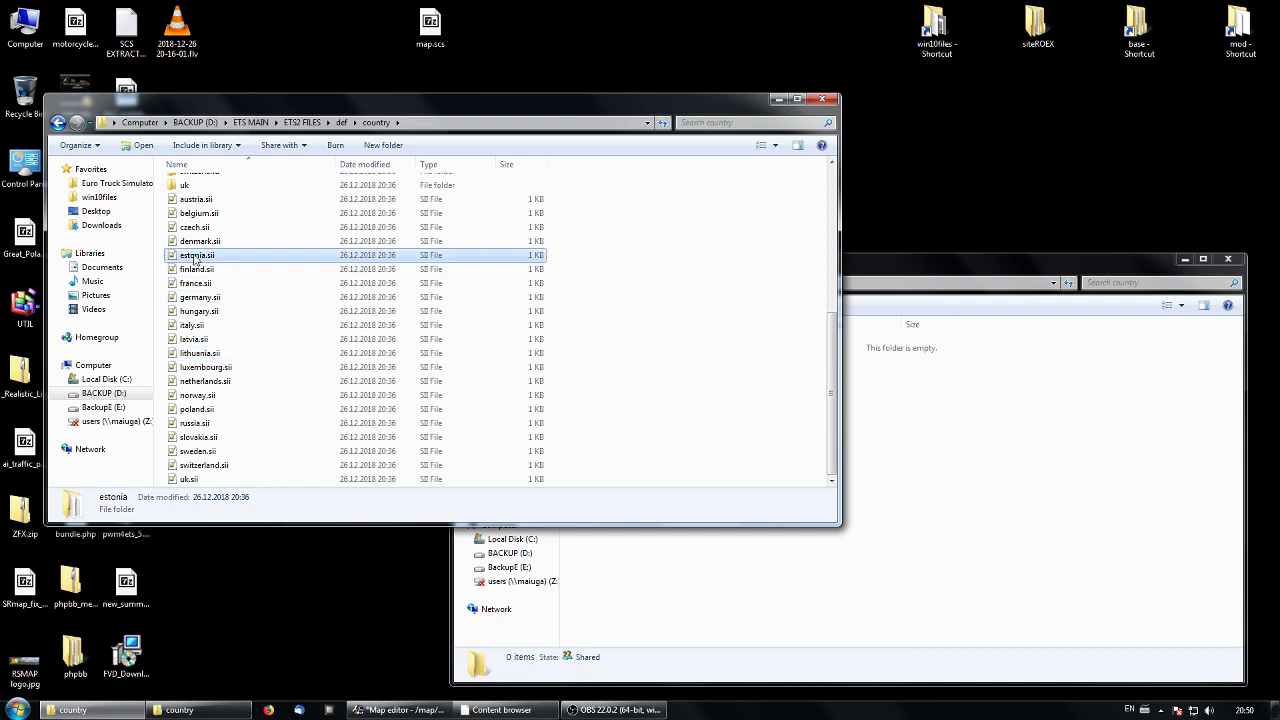
ctrl+click(425, 298)
scroll(425, 310, up, 5)
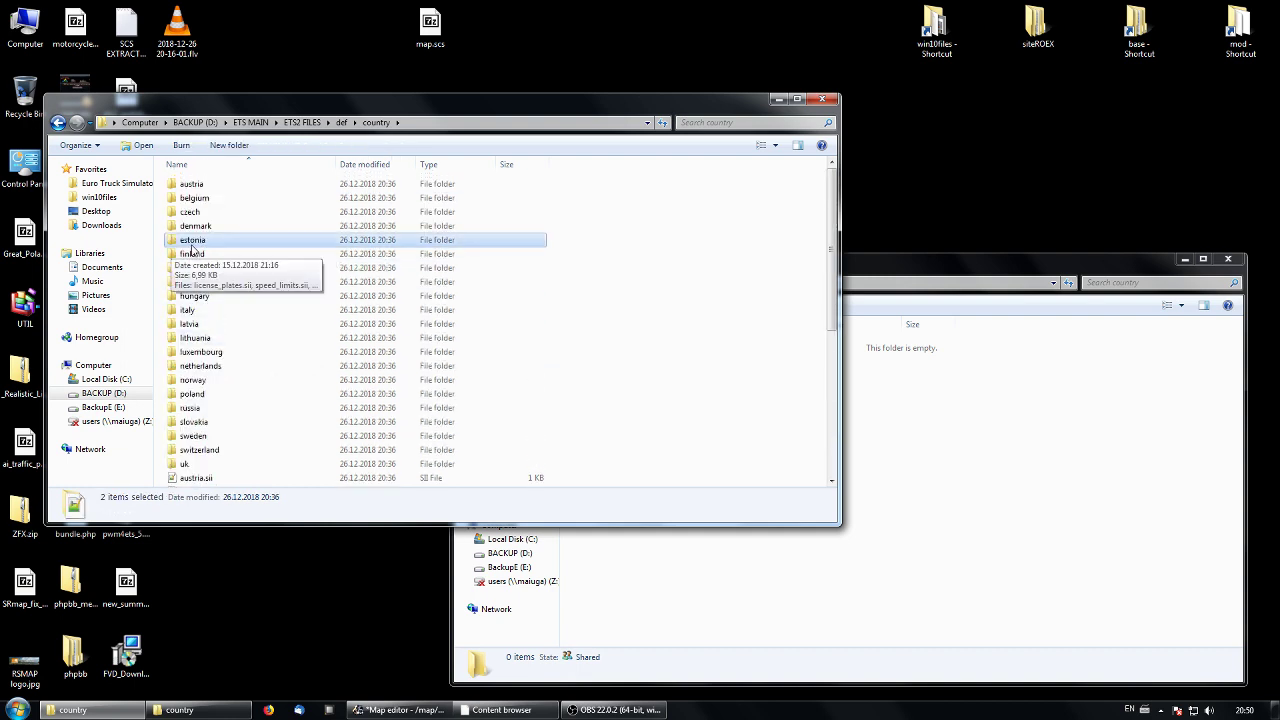
scroll(385, 345, down, 5)
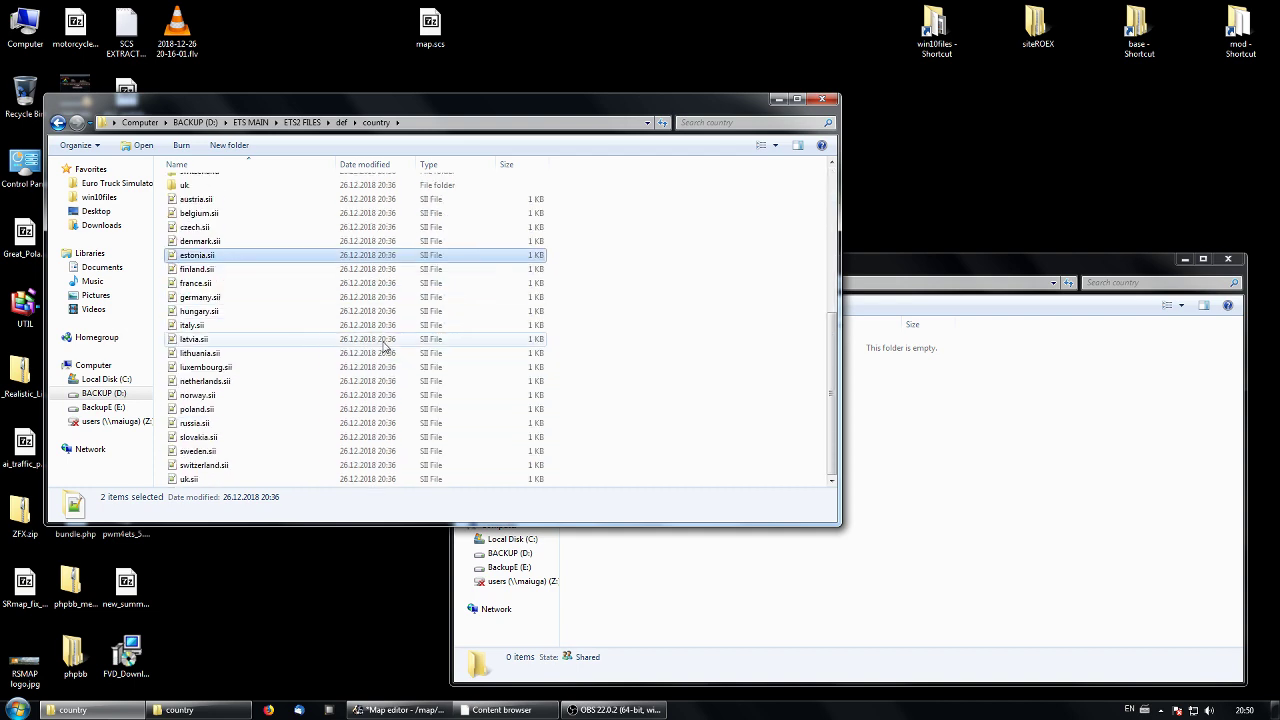
right_click(204, 258)
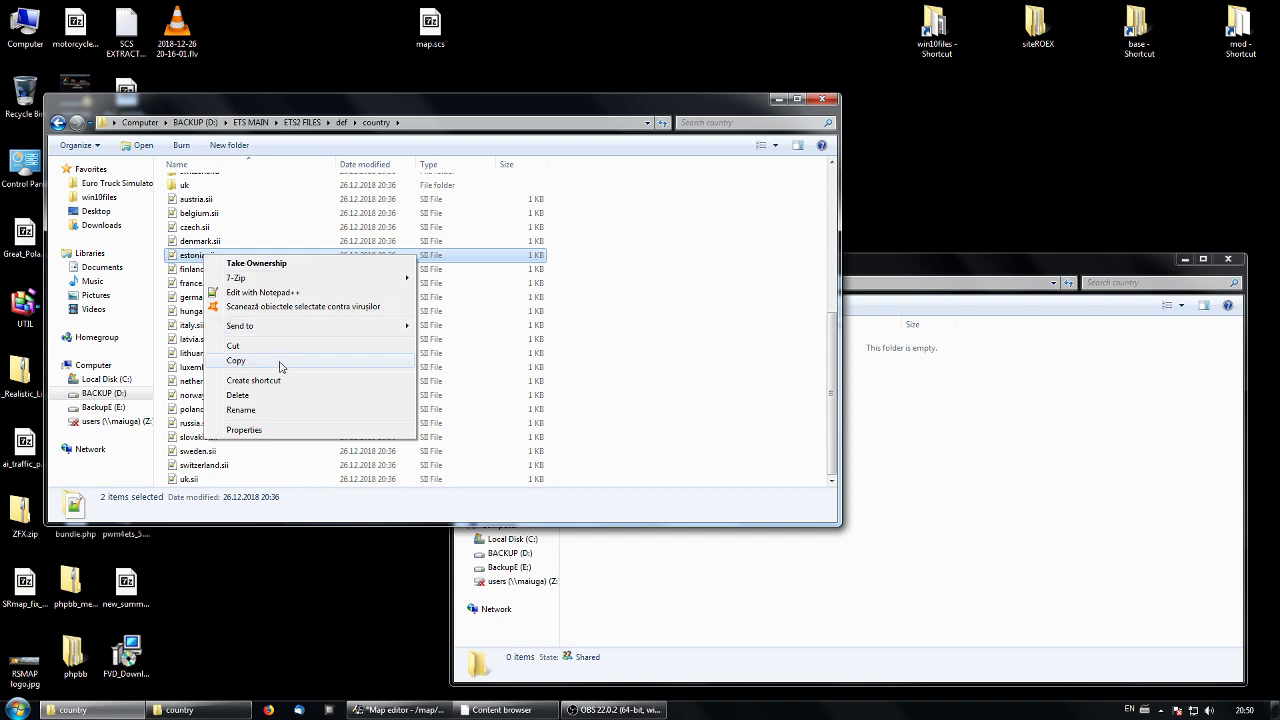
click(258, 357)
click(778, 99)
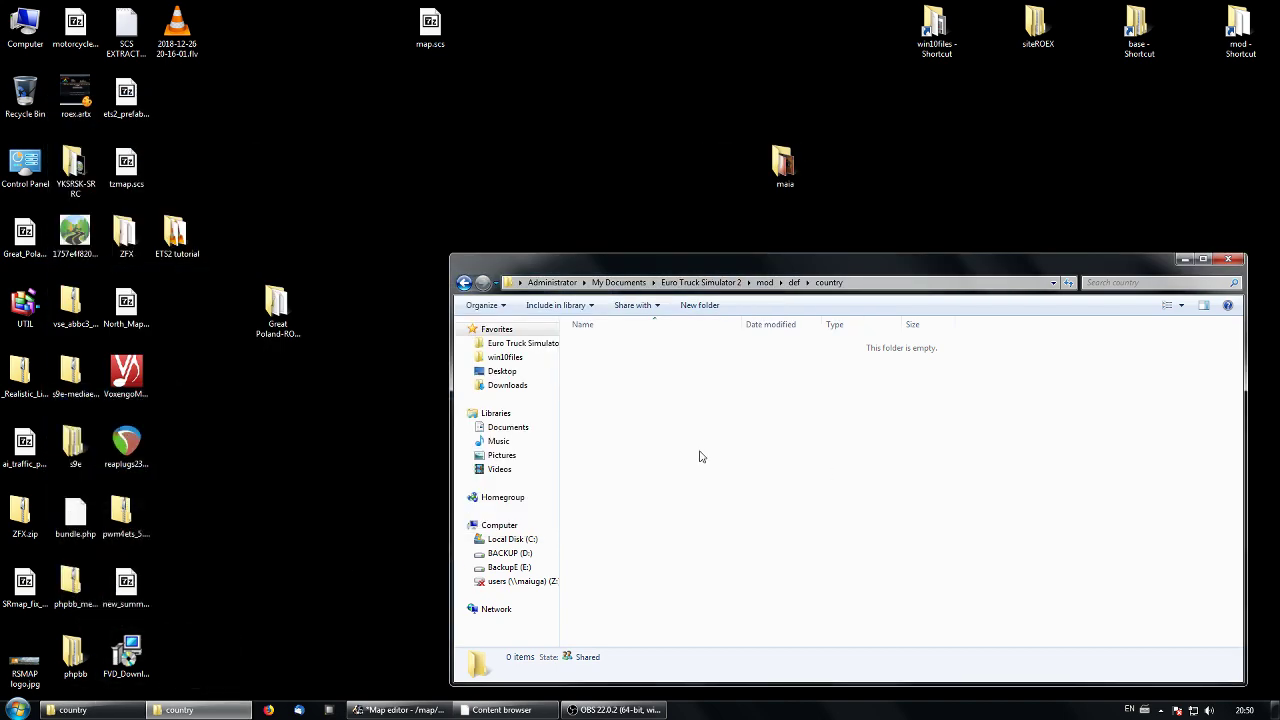
right_click(703, 457)
click(772, 561)
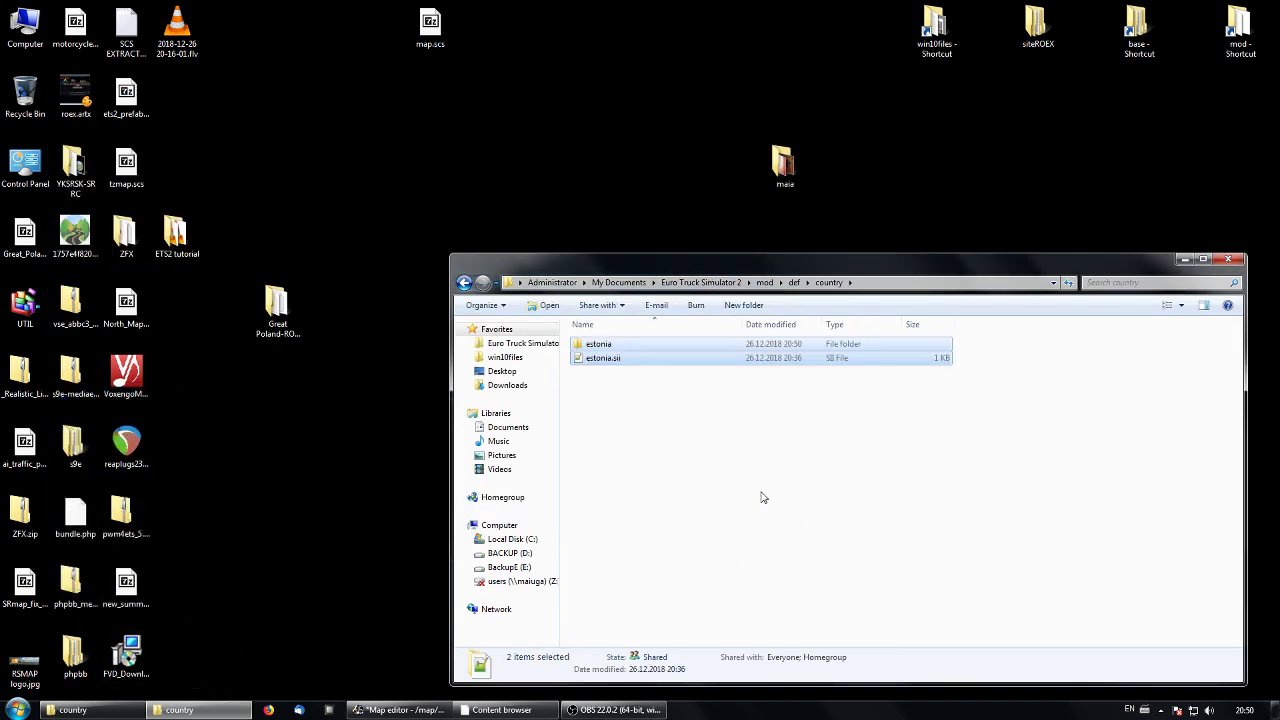
Open the copied estonia.sii from the mod's country folder and set country_id to 203.
drag(661, 260, 484, 261)
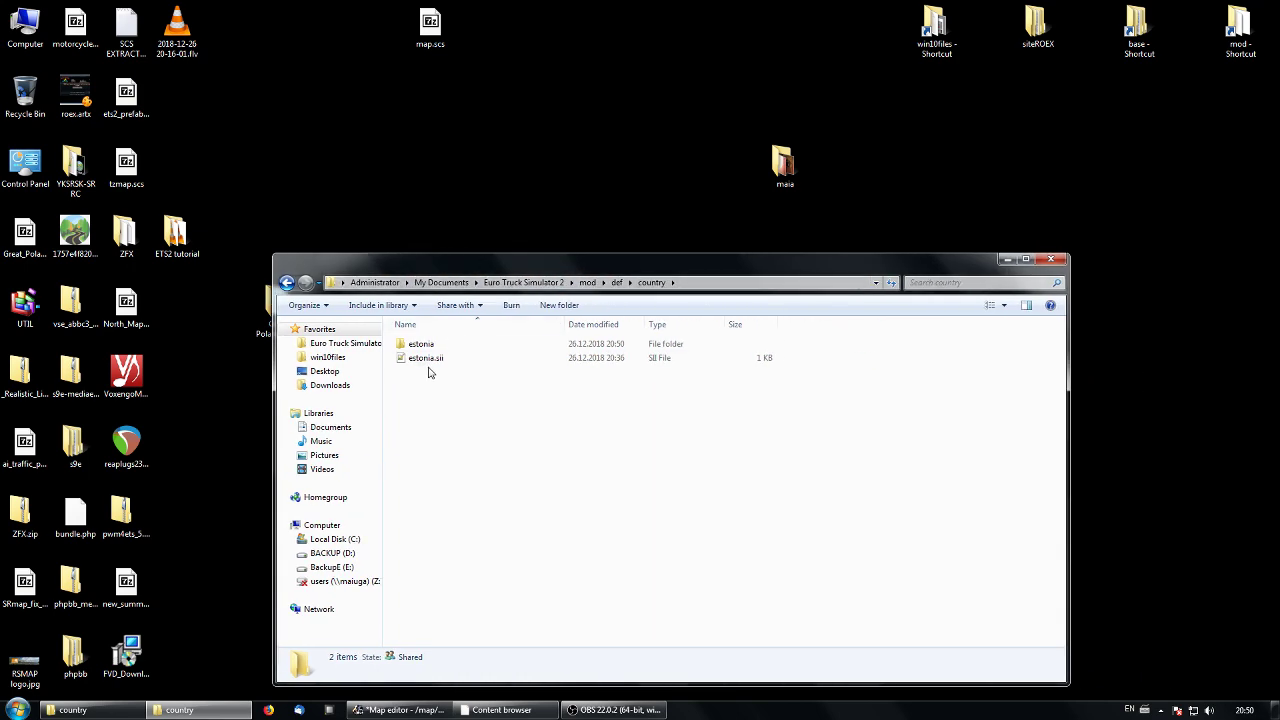
double_click(428, 358)
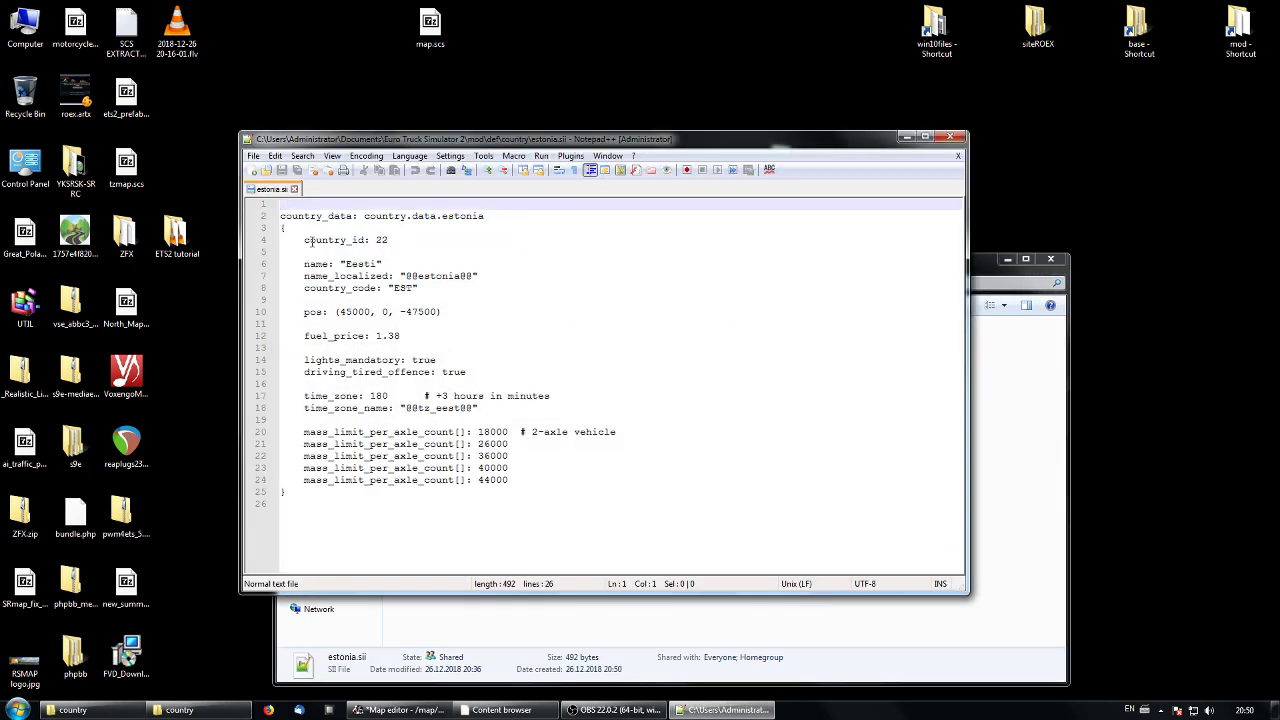
double_click(382, 240)
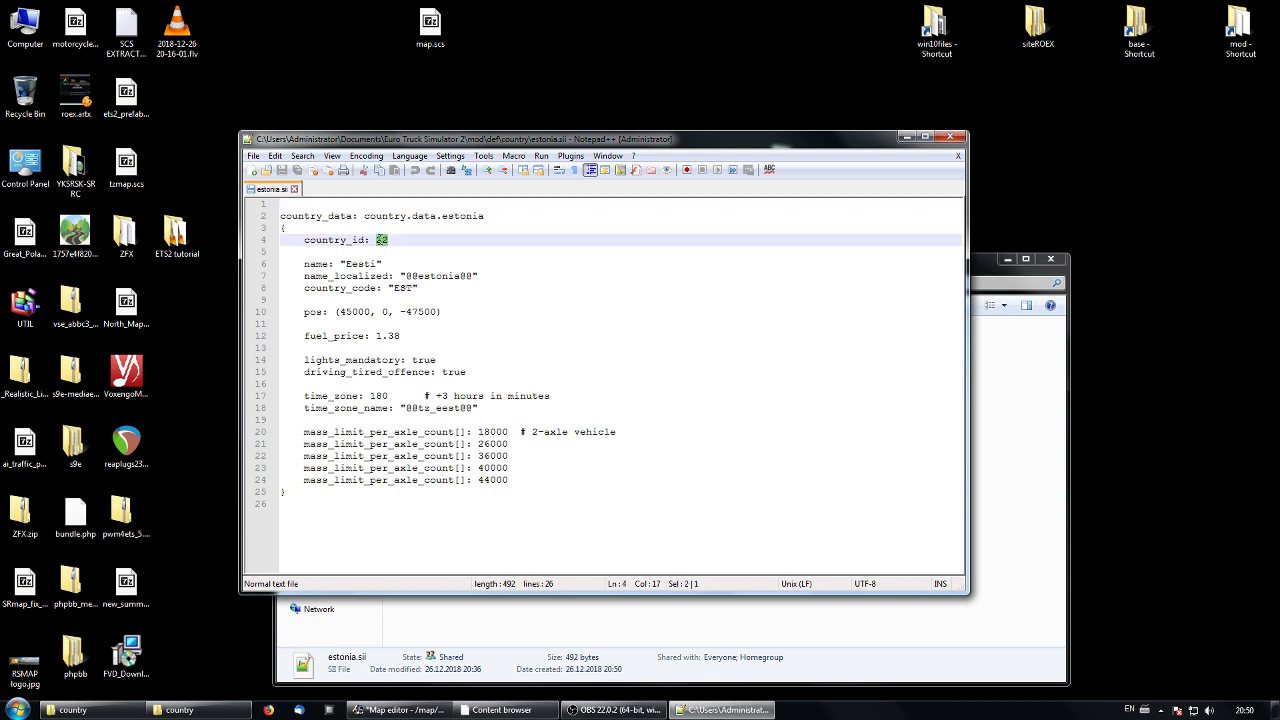
click(380, 241)
double_click(382, 240)
drag(391, 240, 384, 240)
text(03)
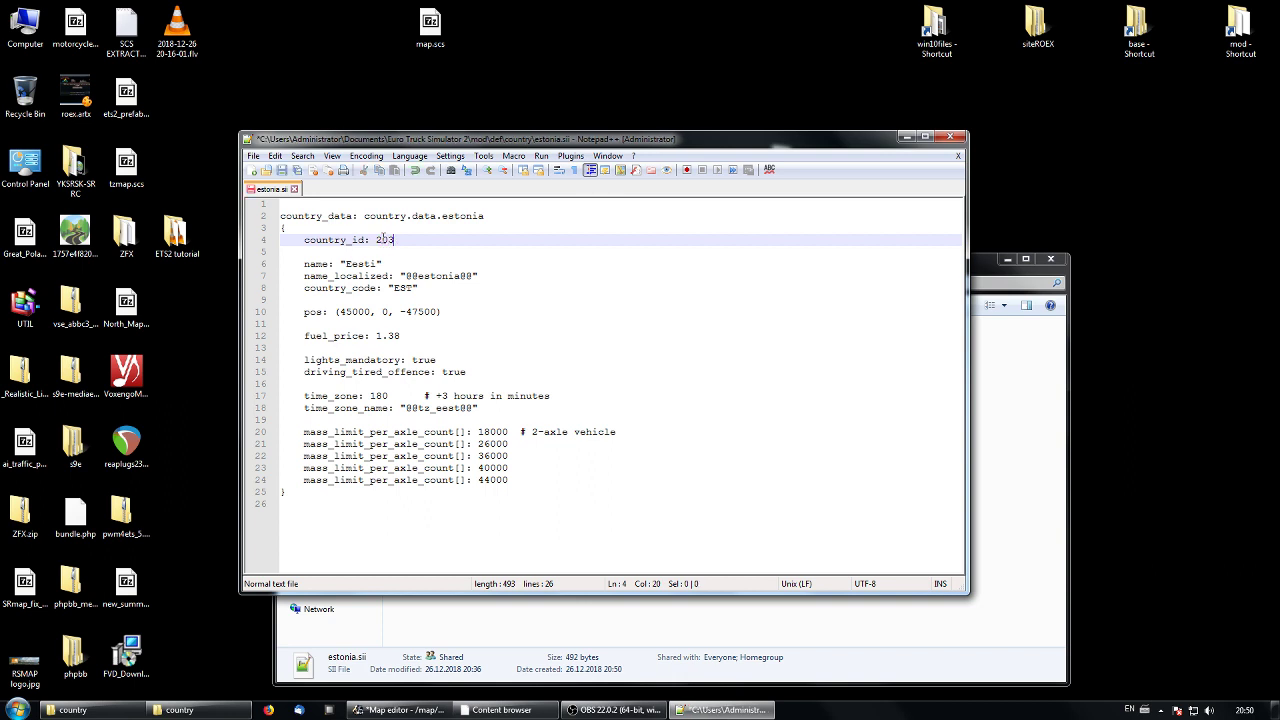
Change the country_data unit name in the file's header line to country.data.fakeland.
click(472, 264)
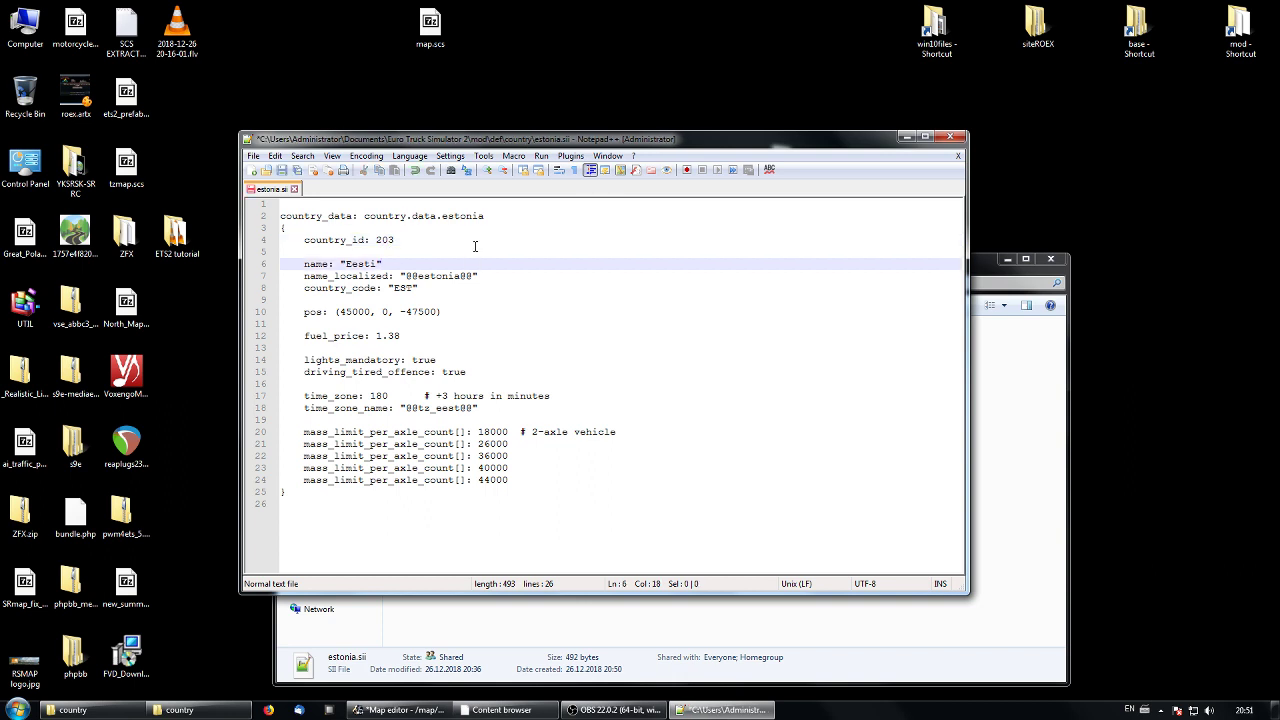
drag(487, 222, 445, 218)
click(486, 215)
key(ctrl+shift+Left)
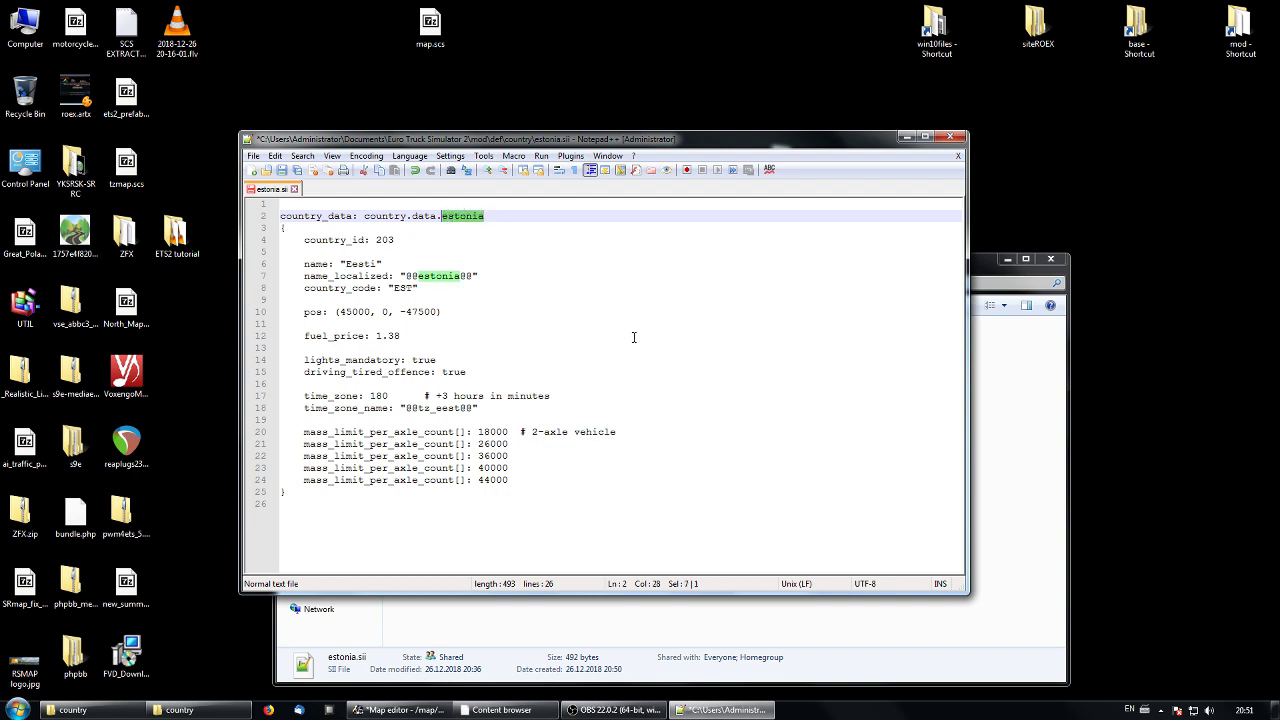
text(fakeland)
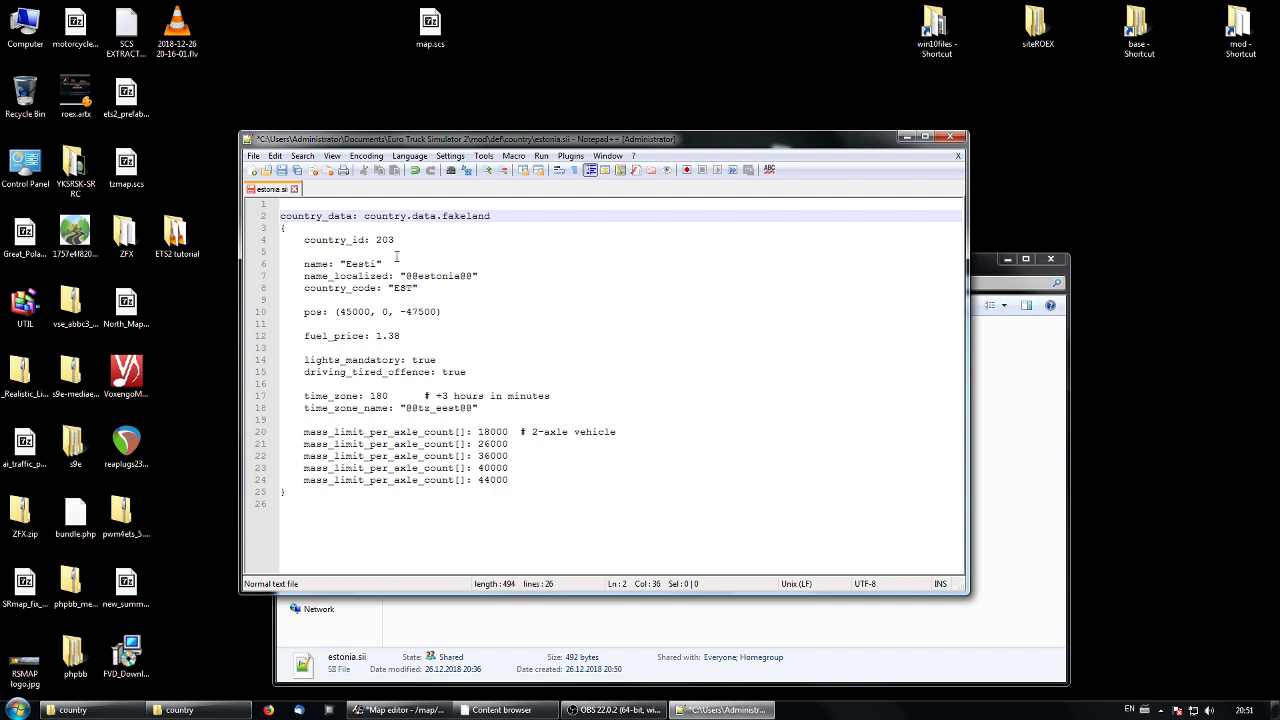
drag(379, 264, 349, 270)
text(Fakeland)
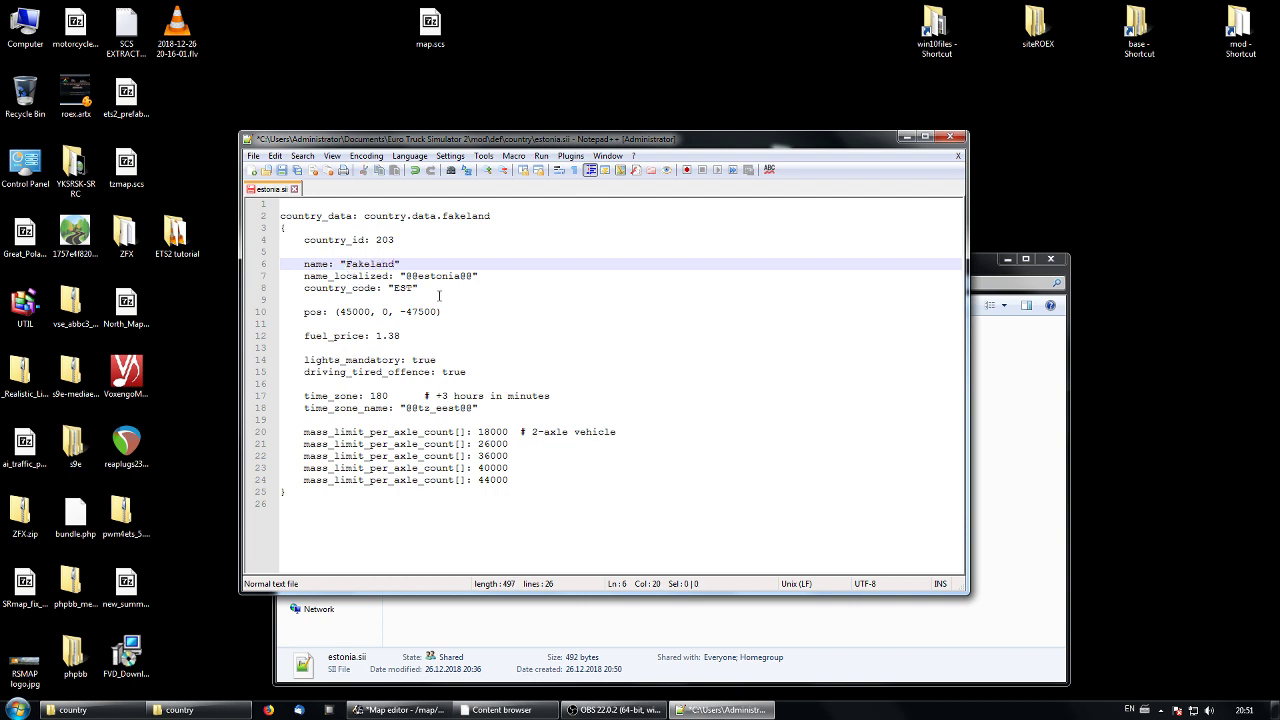
drag(461, 276, 421, 282)
text(fakela)
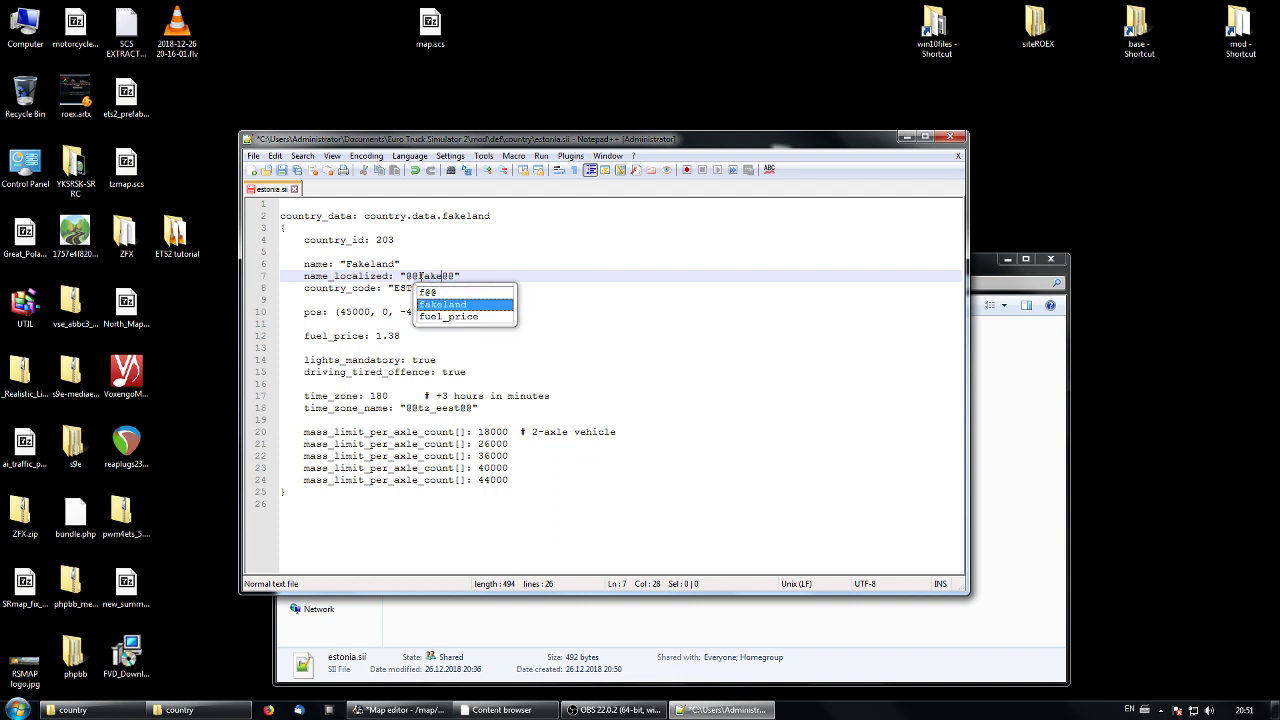
text(nd)
click(592, 324)
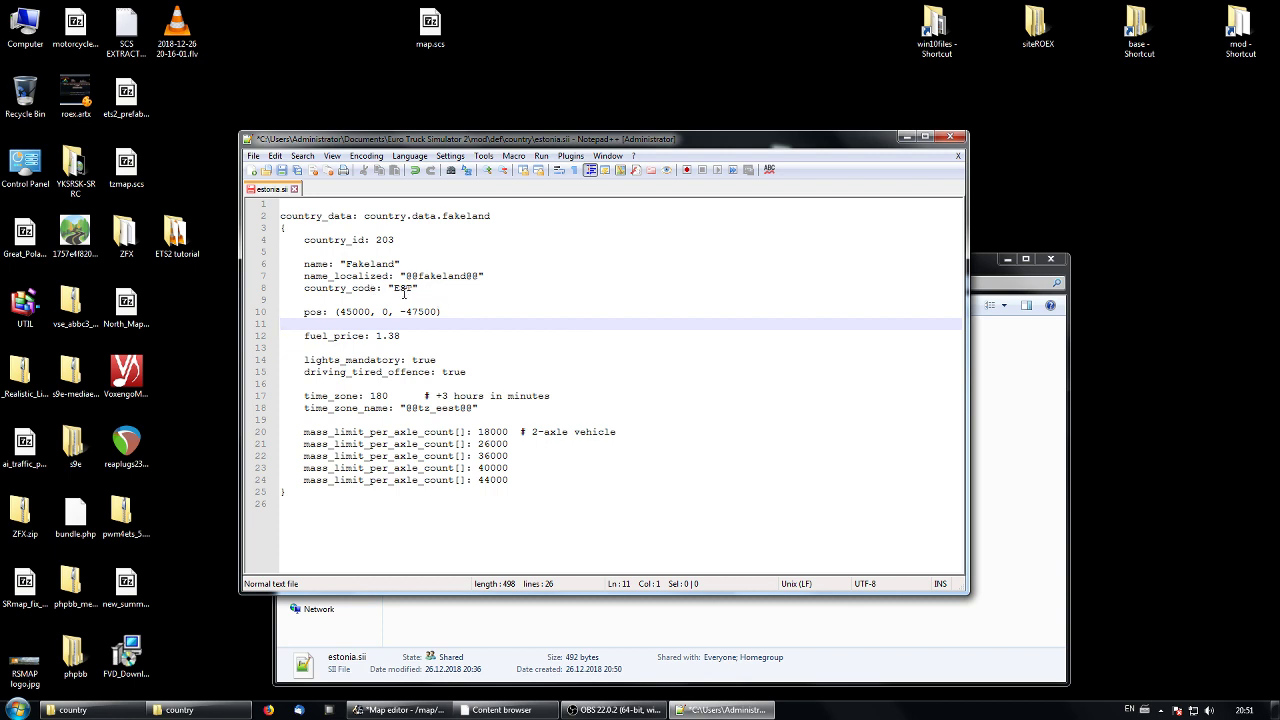
Replace the country_code value with "FKL".
drag(413, 290, 397, 291)
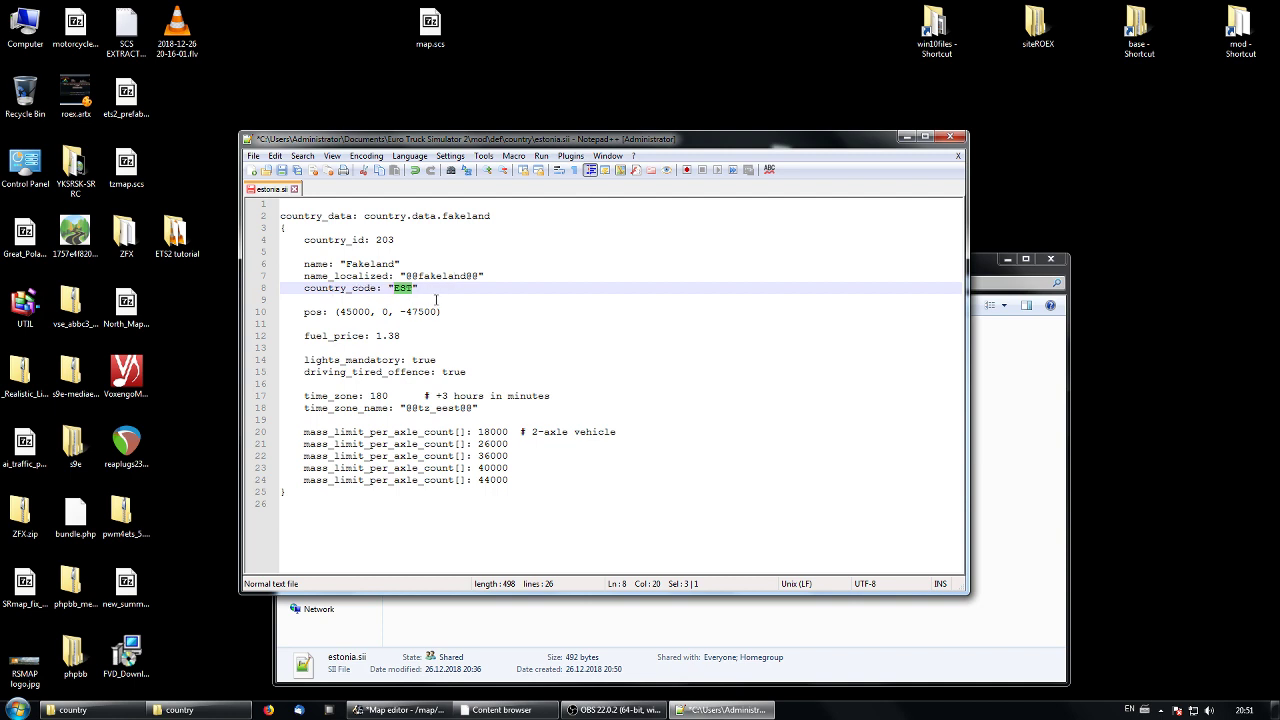
click(411, 289)
drag(413, 288, 395, 289)
text(F)
text(R)
text(L)
Switch to the map editor and check the coordinates around the road network for the country's position.
click(402, 710)
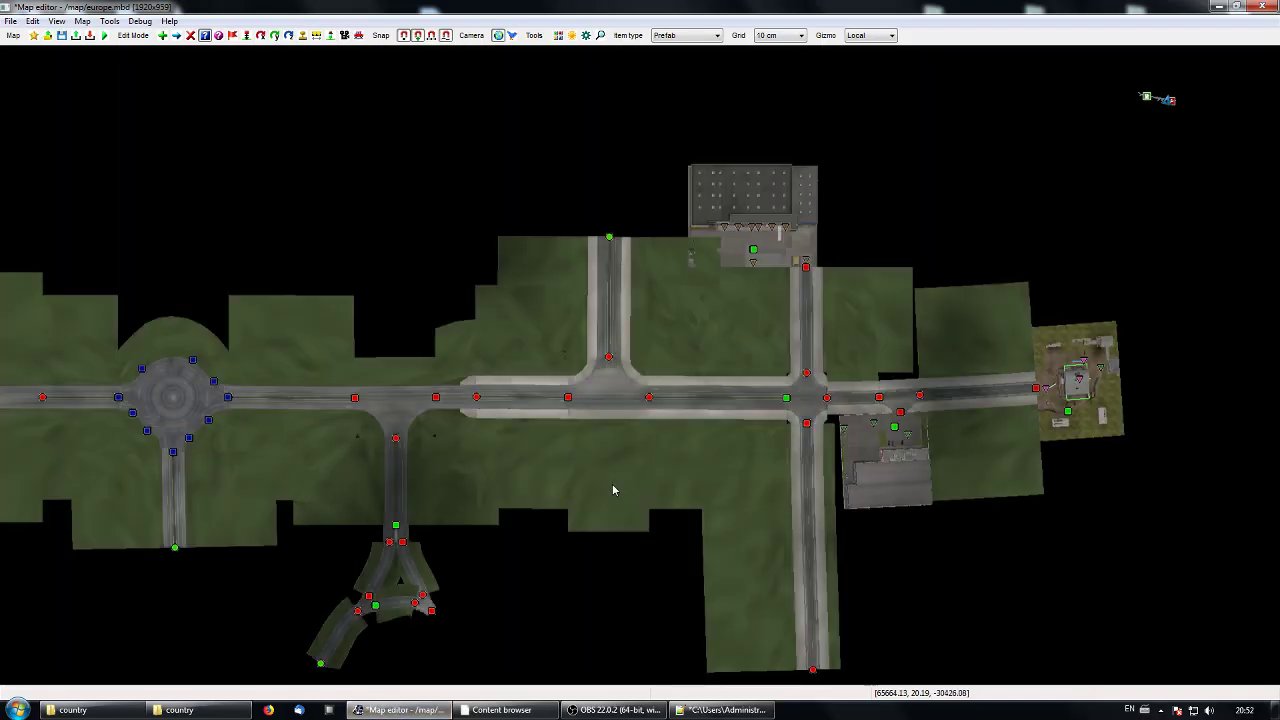
scroll(613, 490, down, 1)
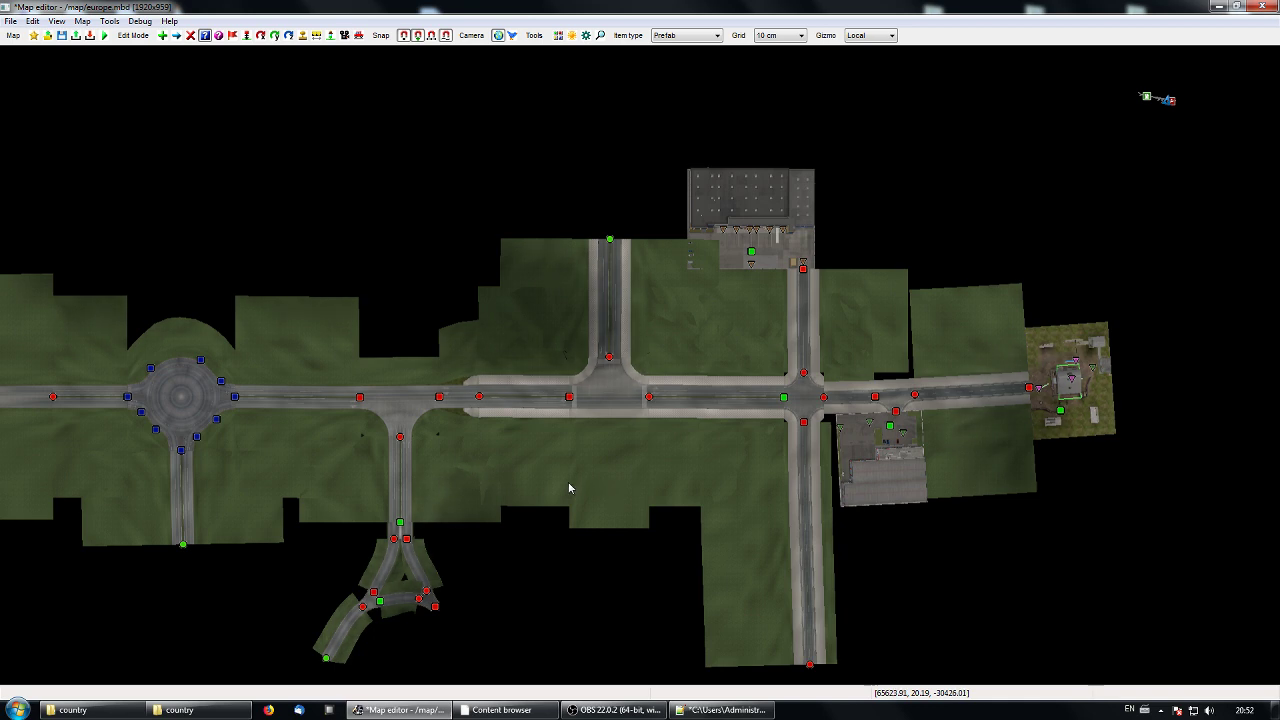
scroll(569, 488, down, 5)
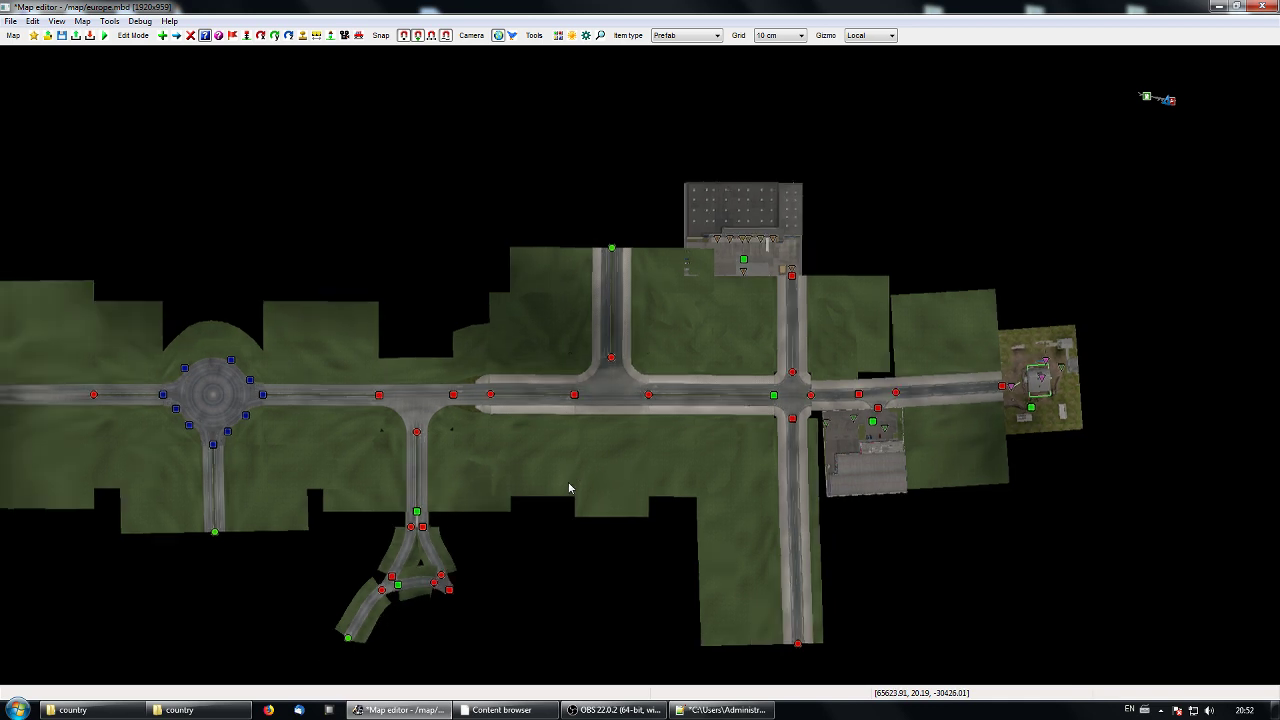
right_drag(561, 450, 596, 501)
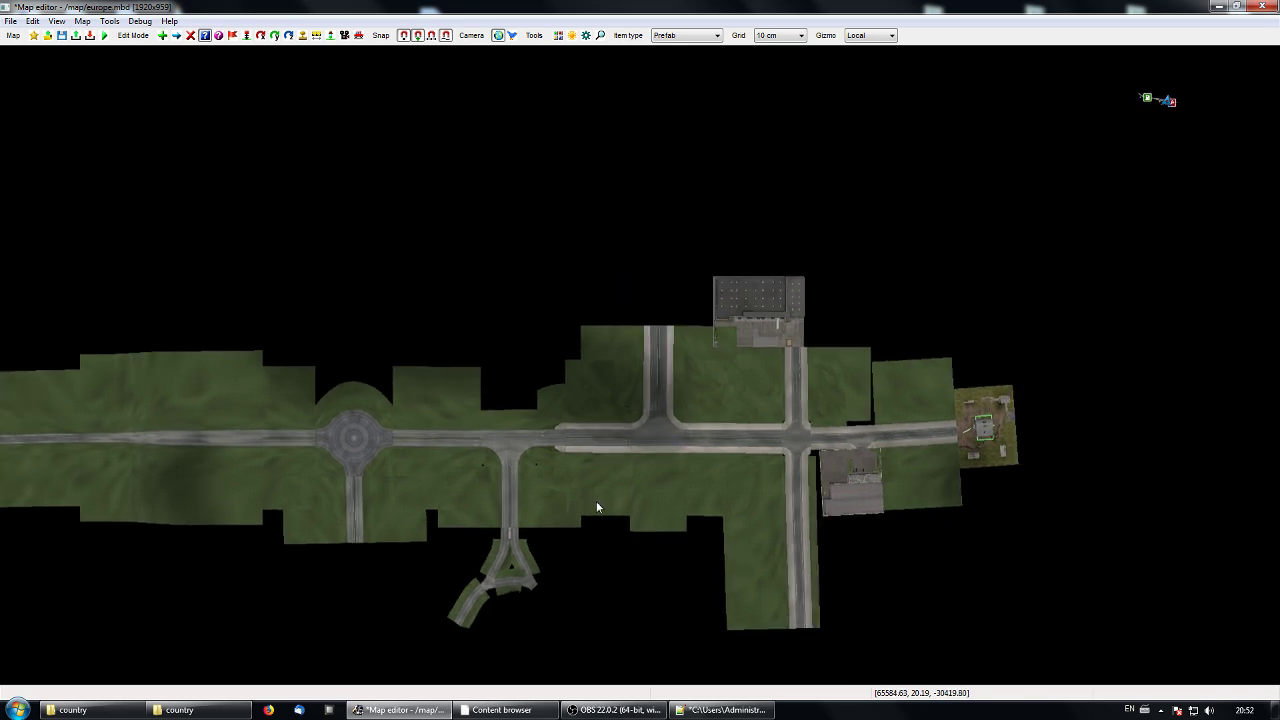
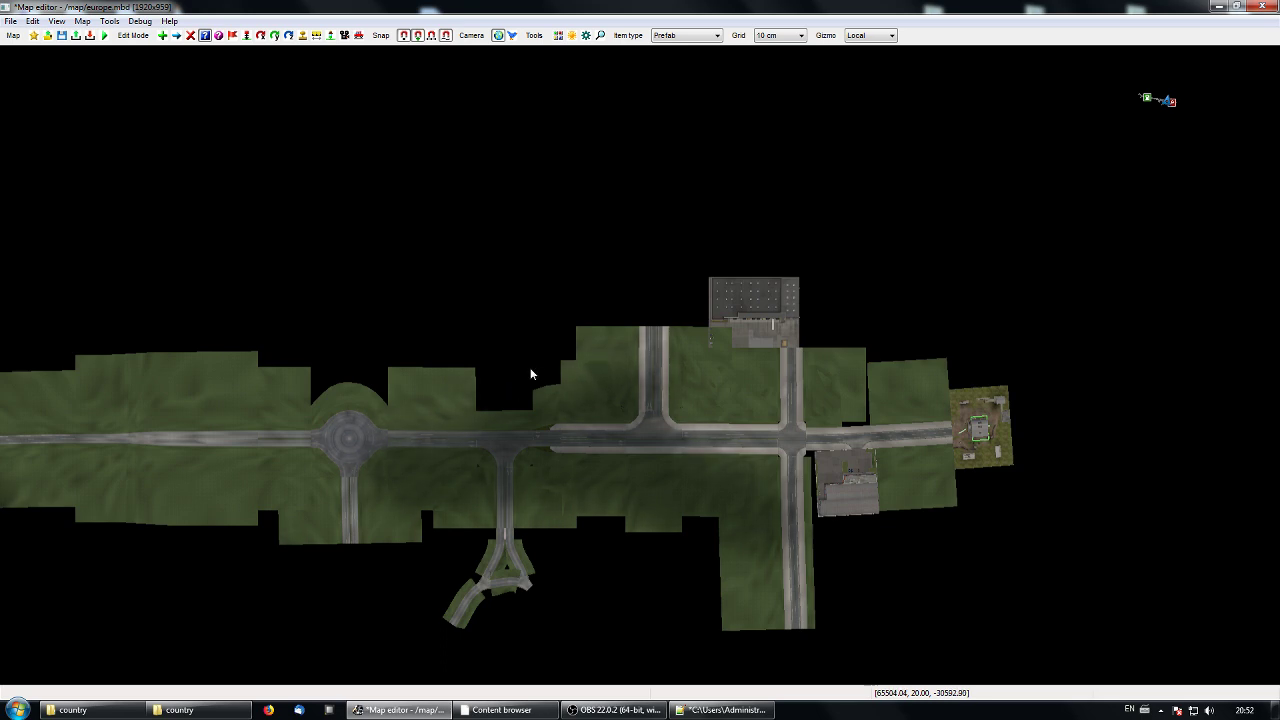
Return to estonia.sii in Notepad++ and set the country's pos to (65500, 0, -30500) using the map coordinates.
click(700, 709)
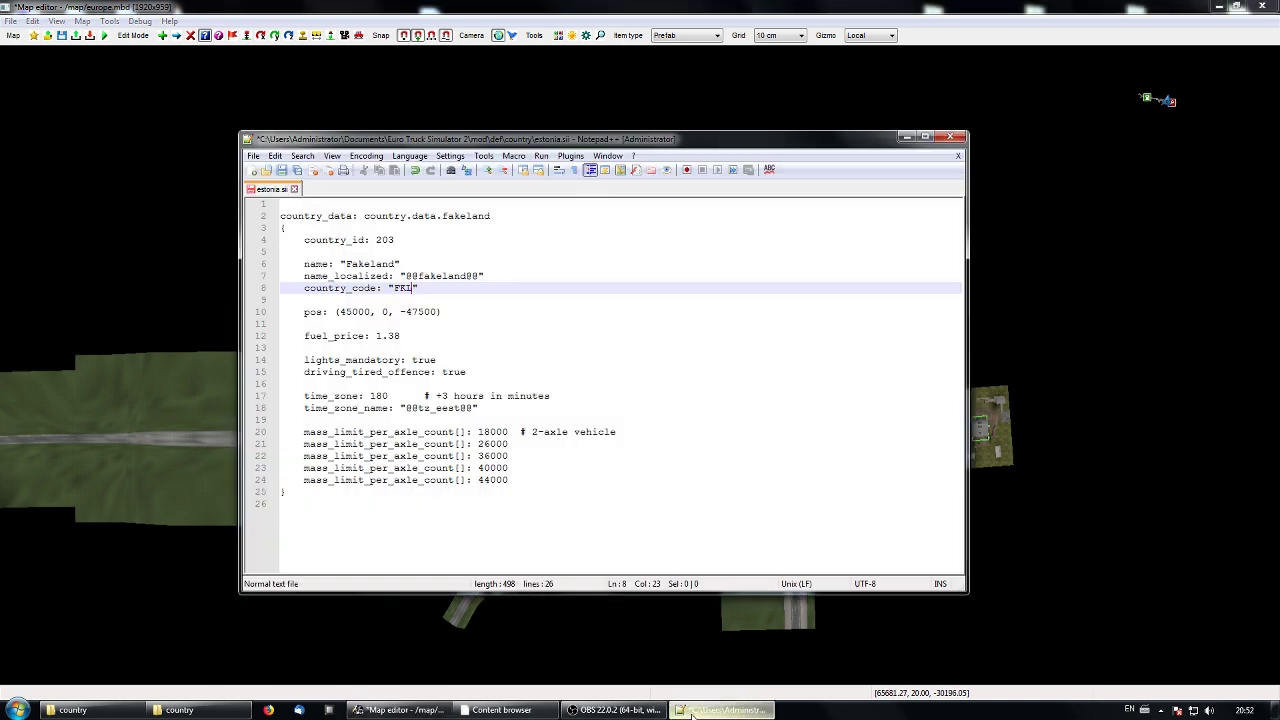
click(372, 312)
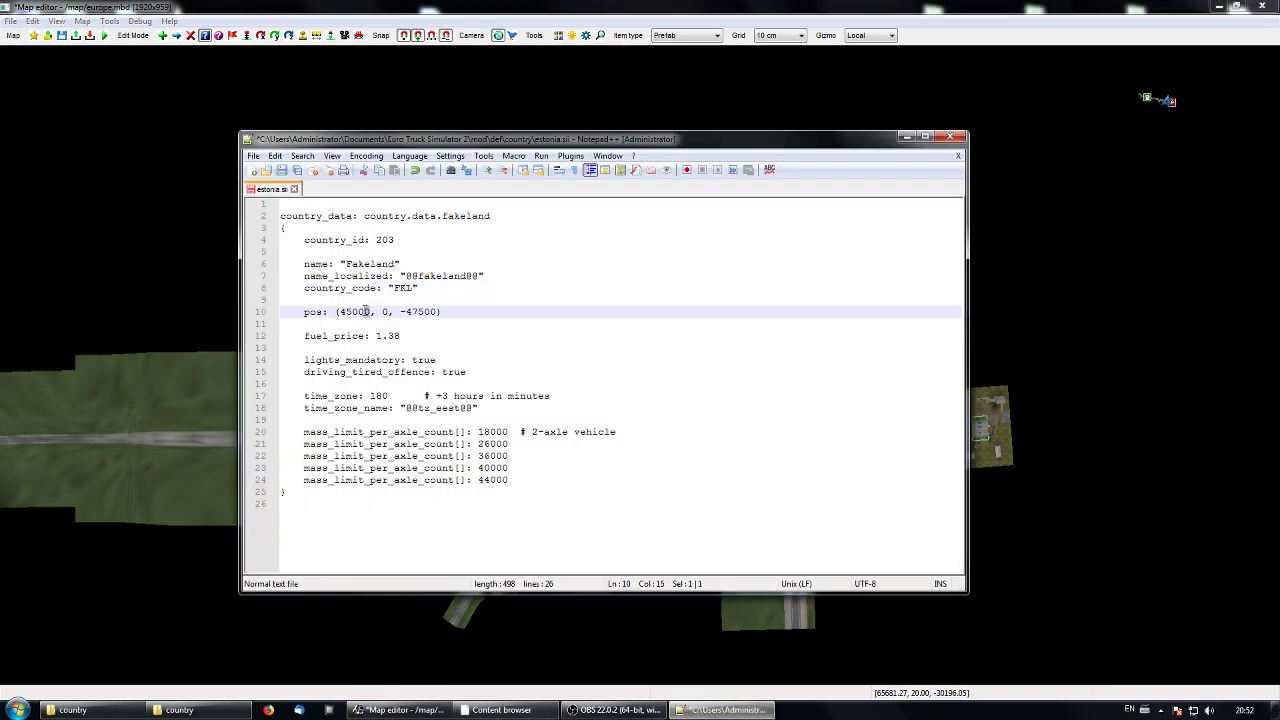
shift+click(341, 312)
text(65500)
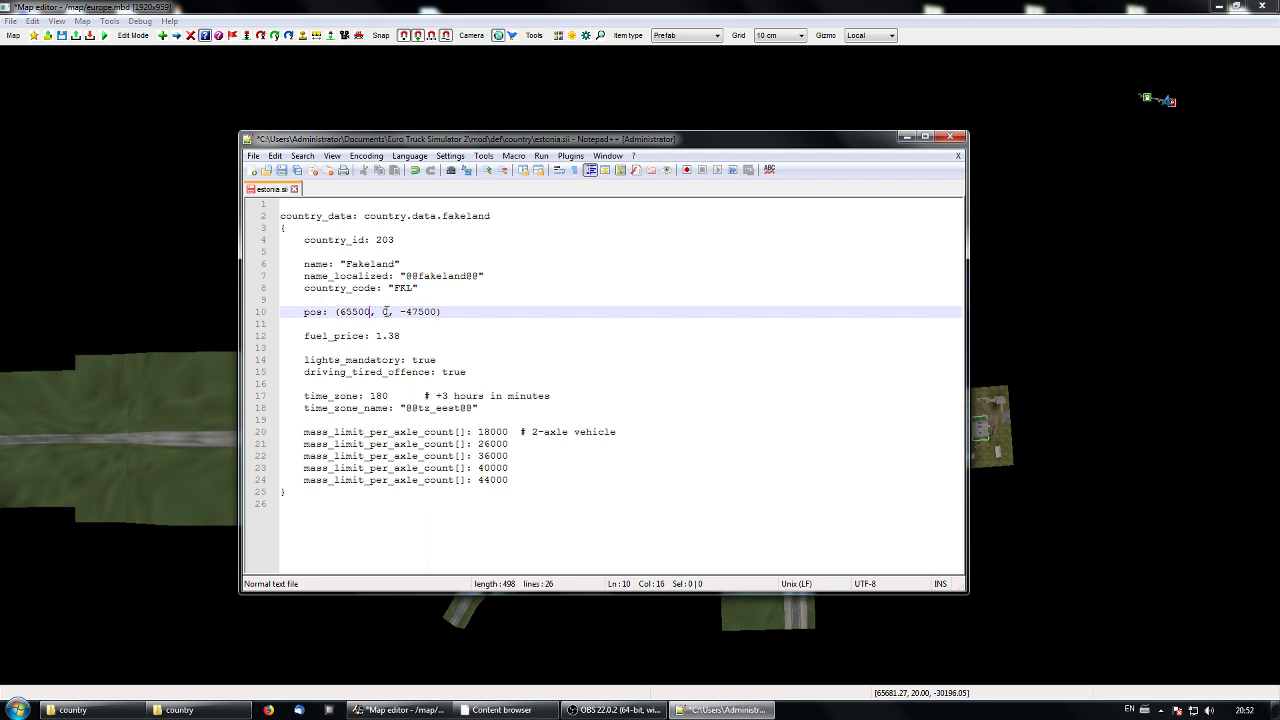
click(906, 138)
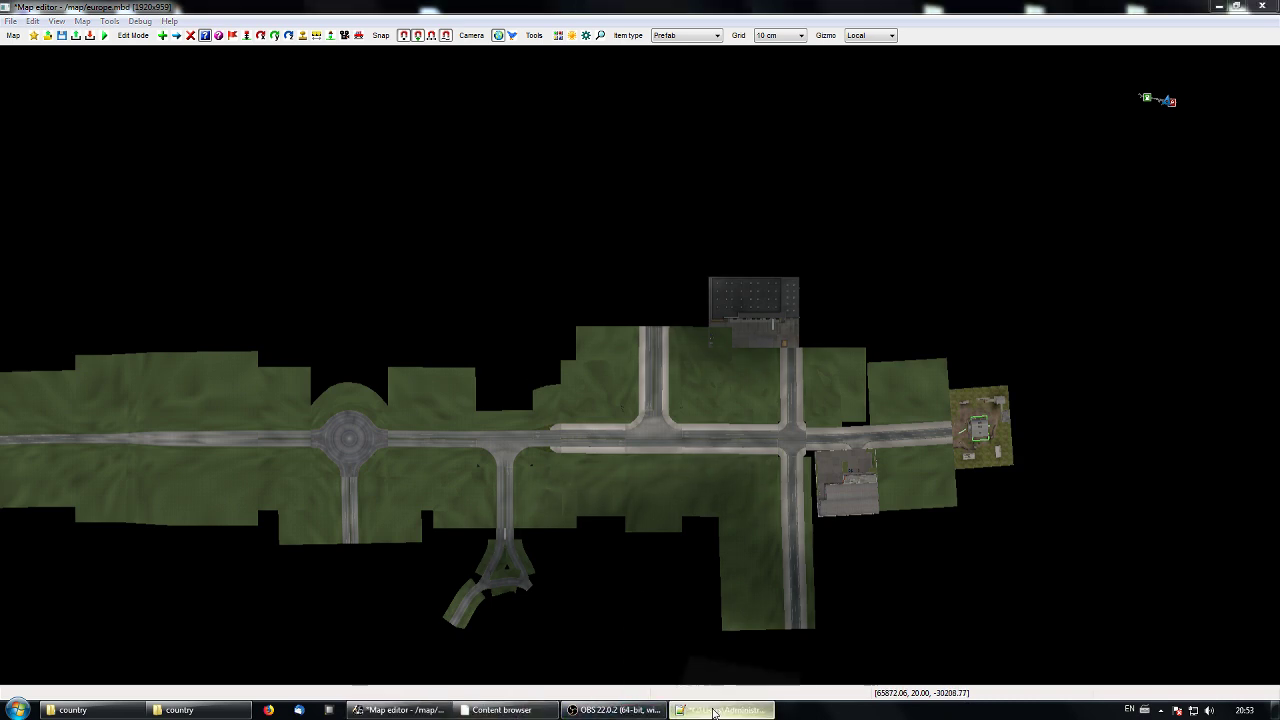
click(718, 710)
drag(439, 312, 409, 316)
text(30500)
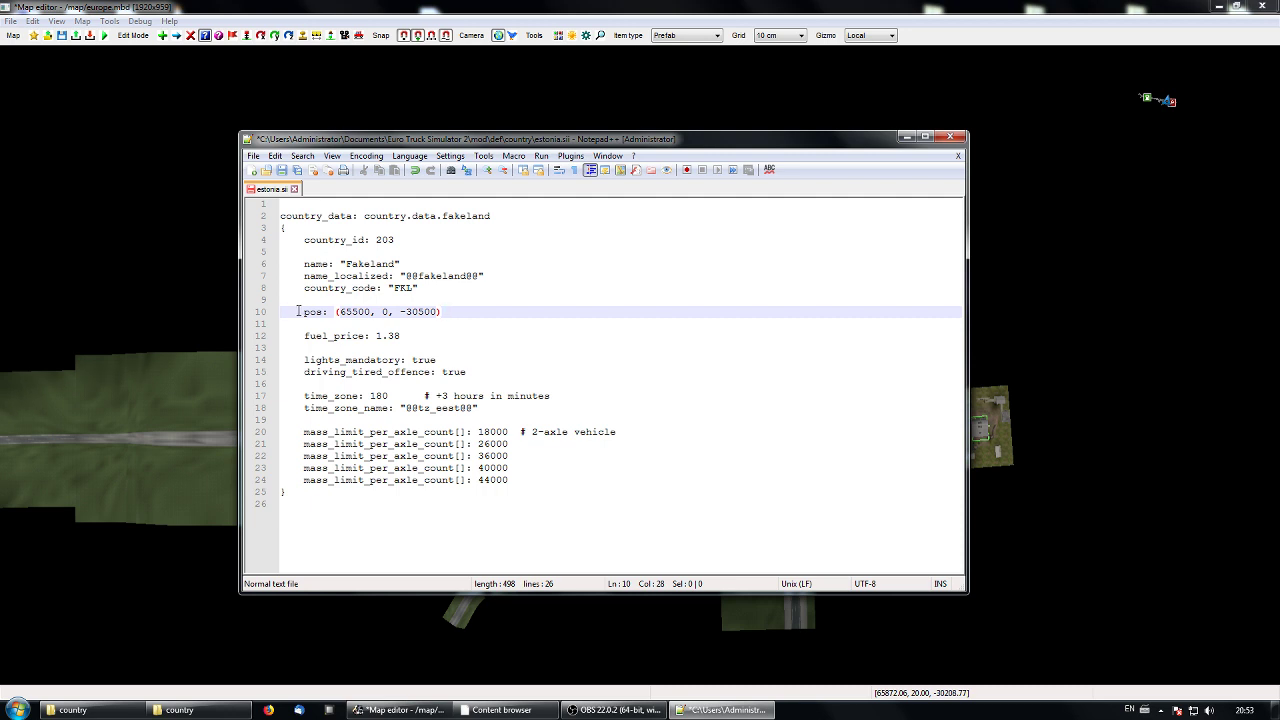
key(Home)
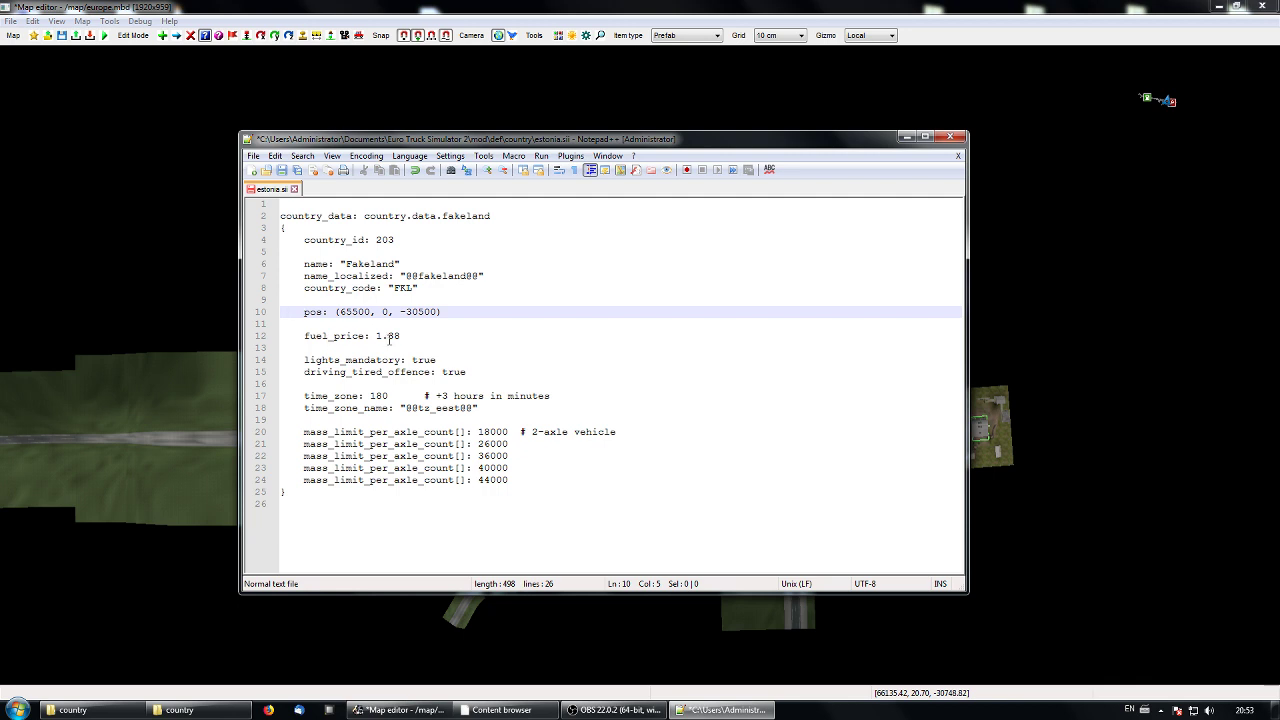
Set the country's fuel_price to 0.75.
click(402, 337)
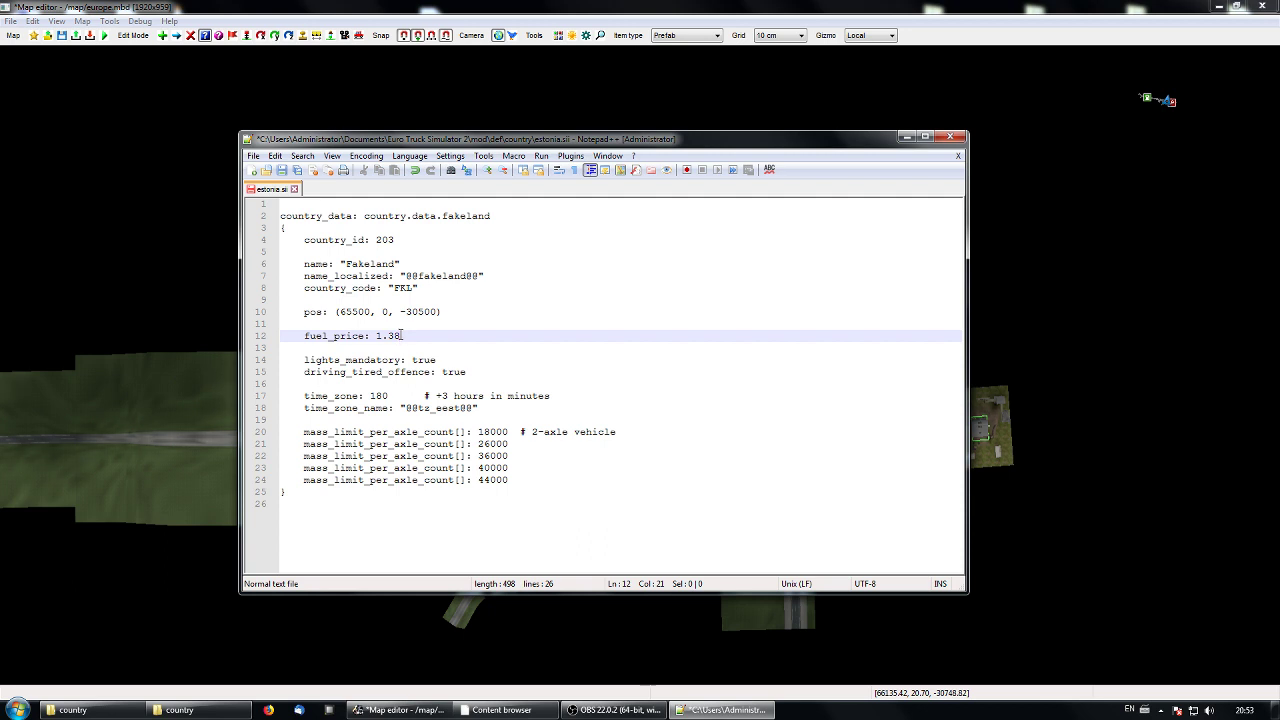
key(shift+Left)
key(shift+Left)
key(shift+Left)
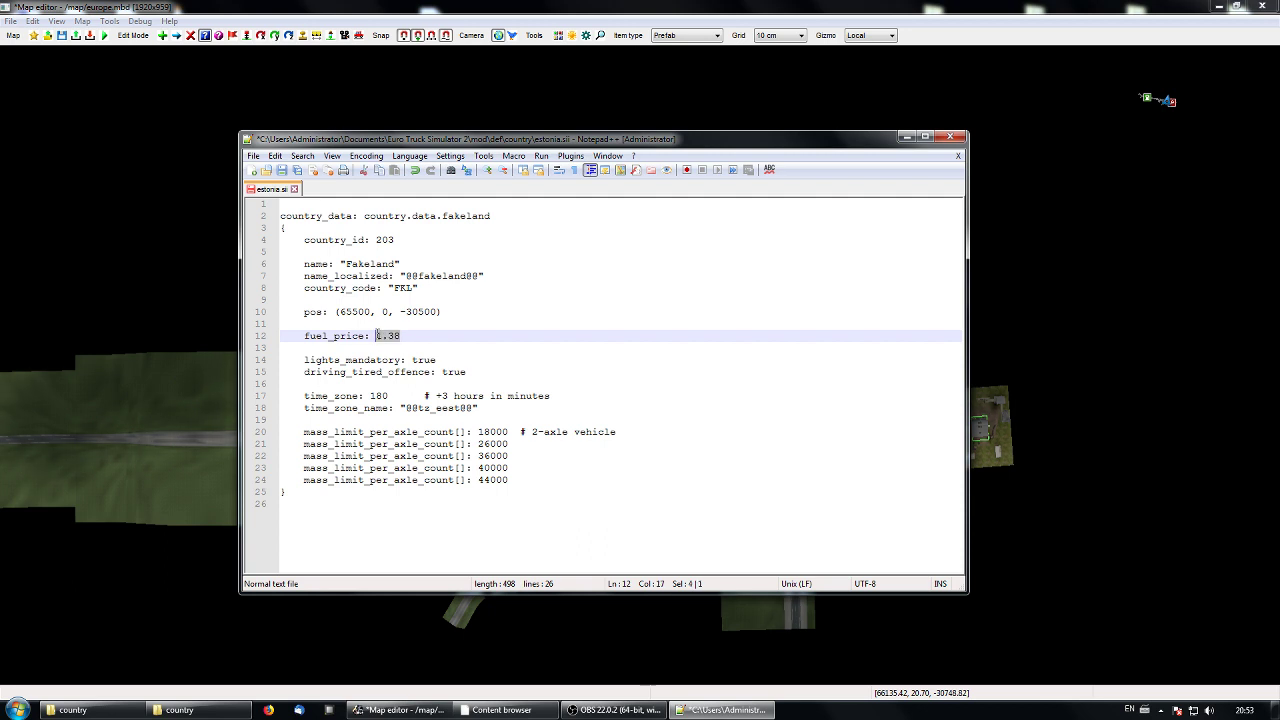
key(BackSpace)
text(.75)
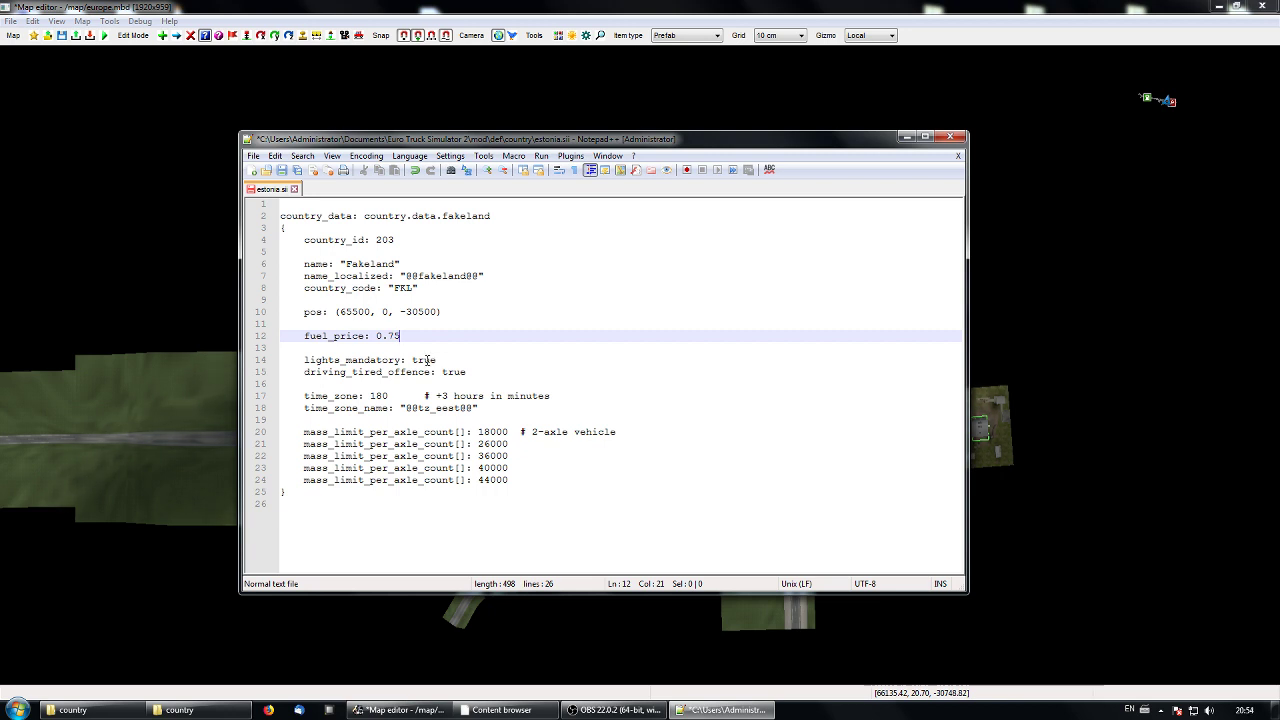
Change lights_mandatory to false in the country definition.
drag(437, 360, 413, 360)
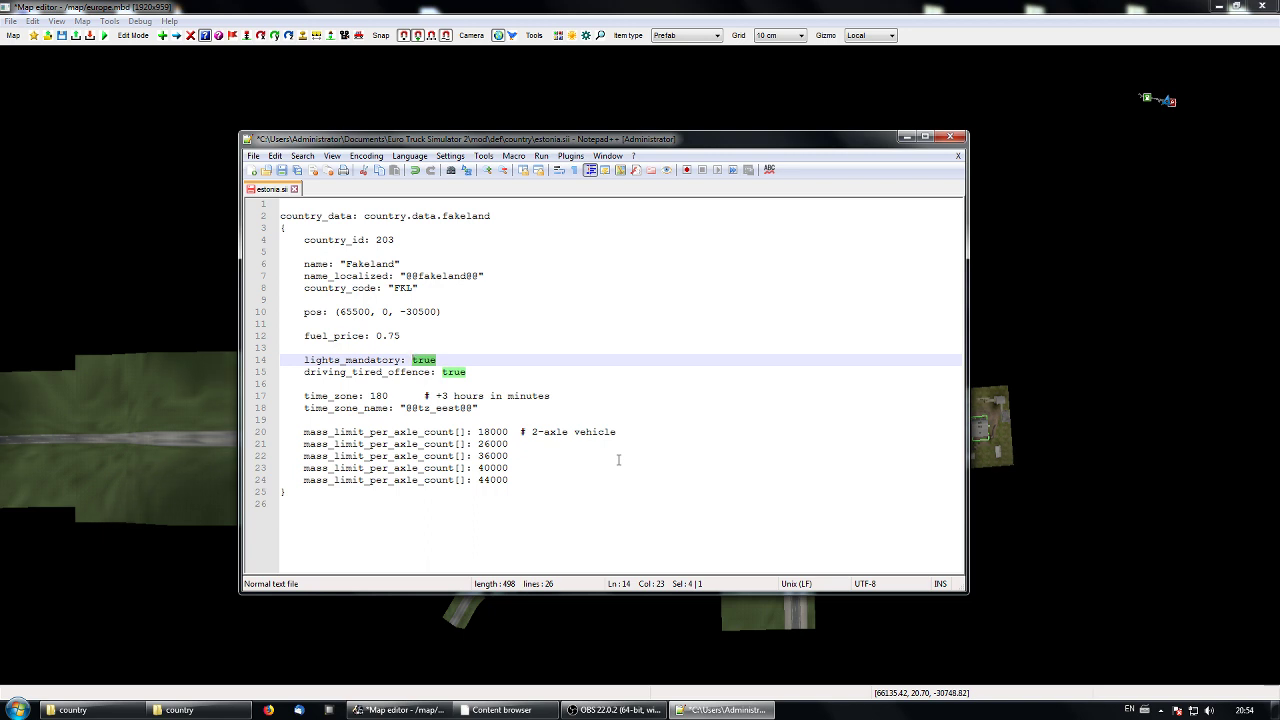
text(false)
click(469, 373)
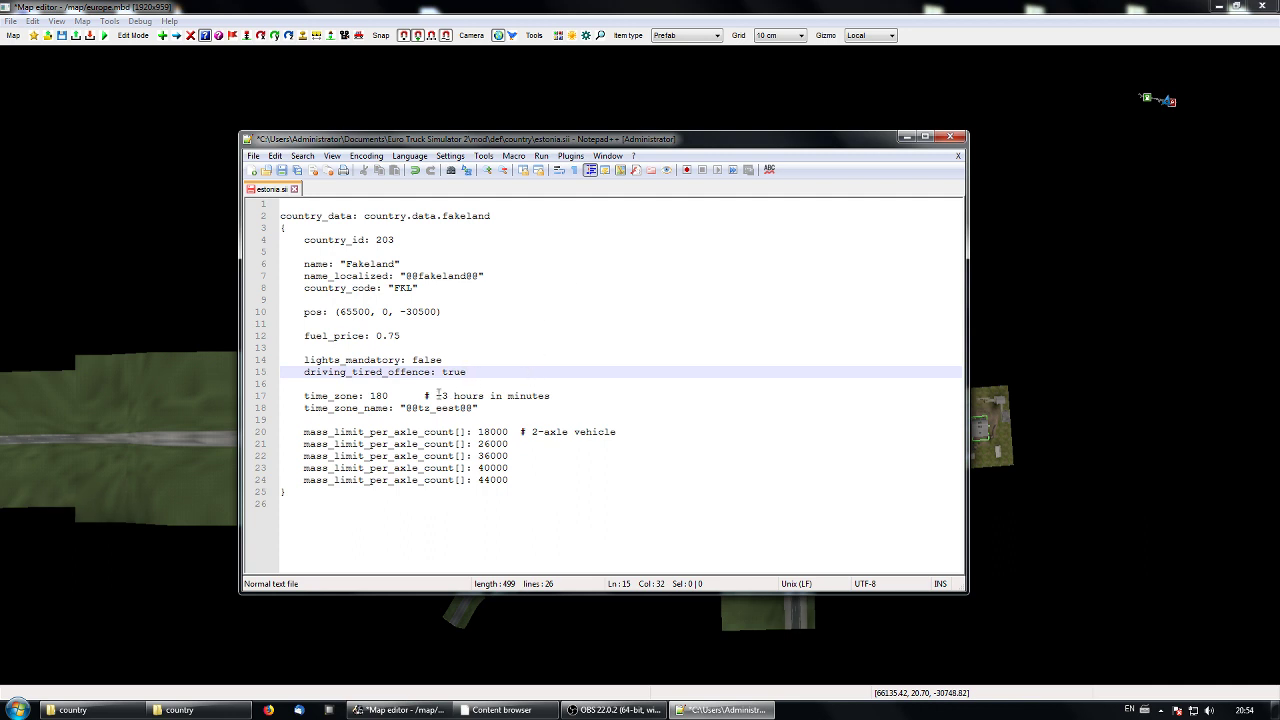
Examine the time_zone offset, its hours comment and the time_zone_name entry in the country definition.
drag(418, 408, 448, 414)
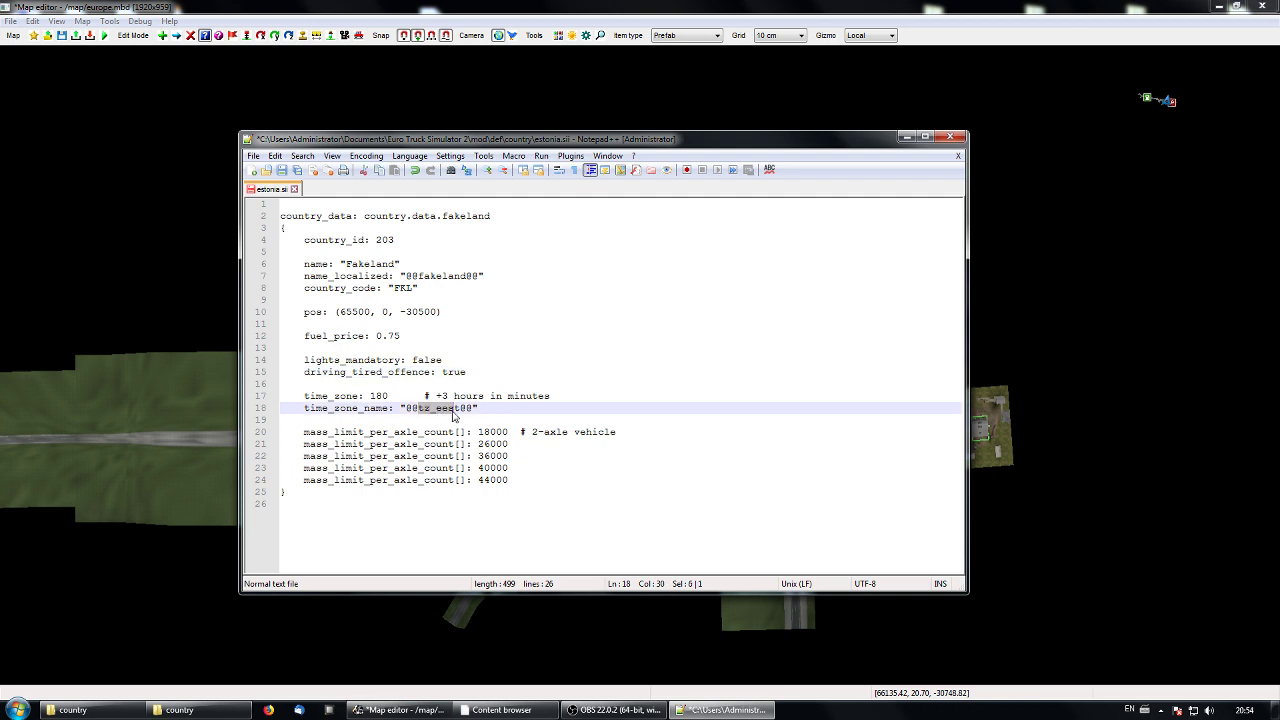
click(481, 392)
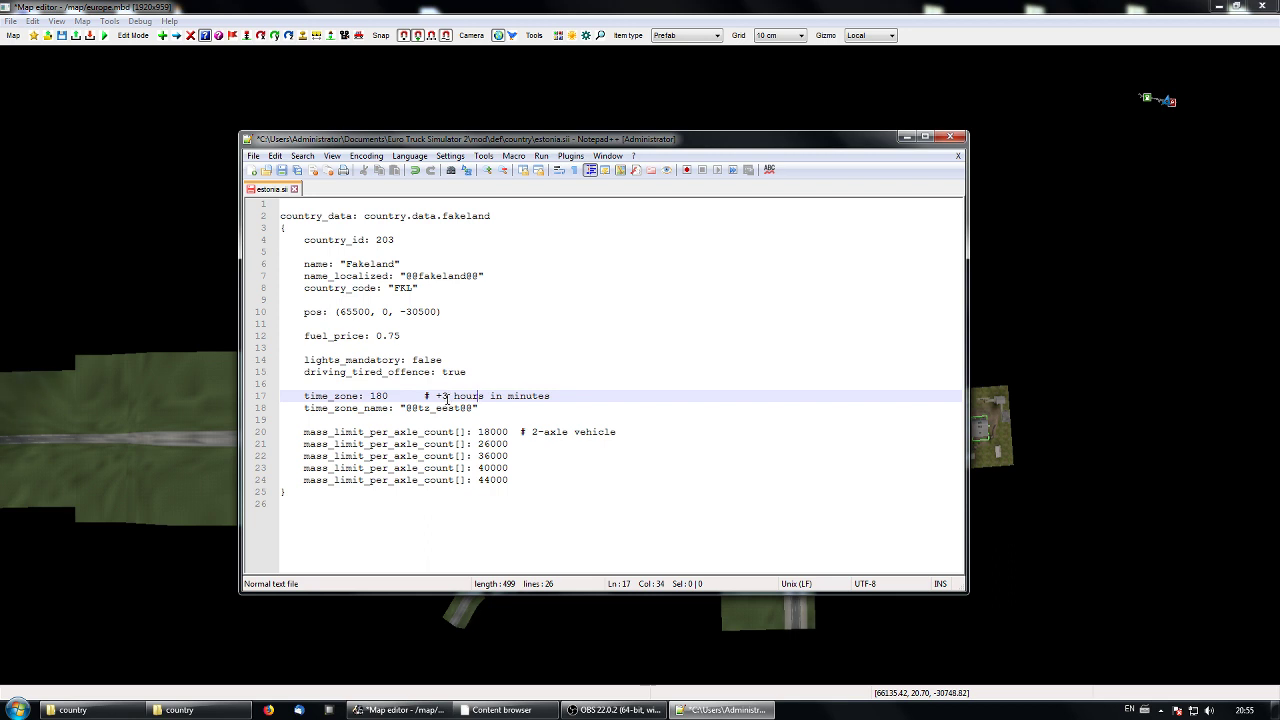
drag(449, 396, 436, 396)
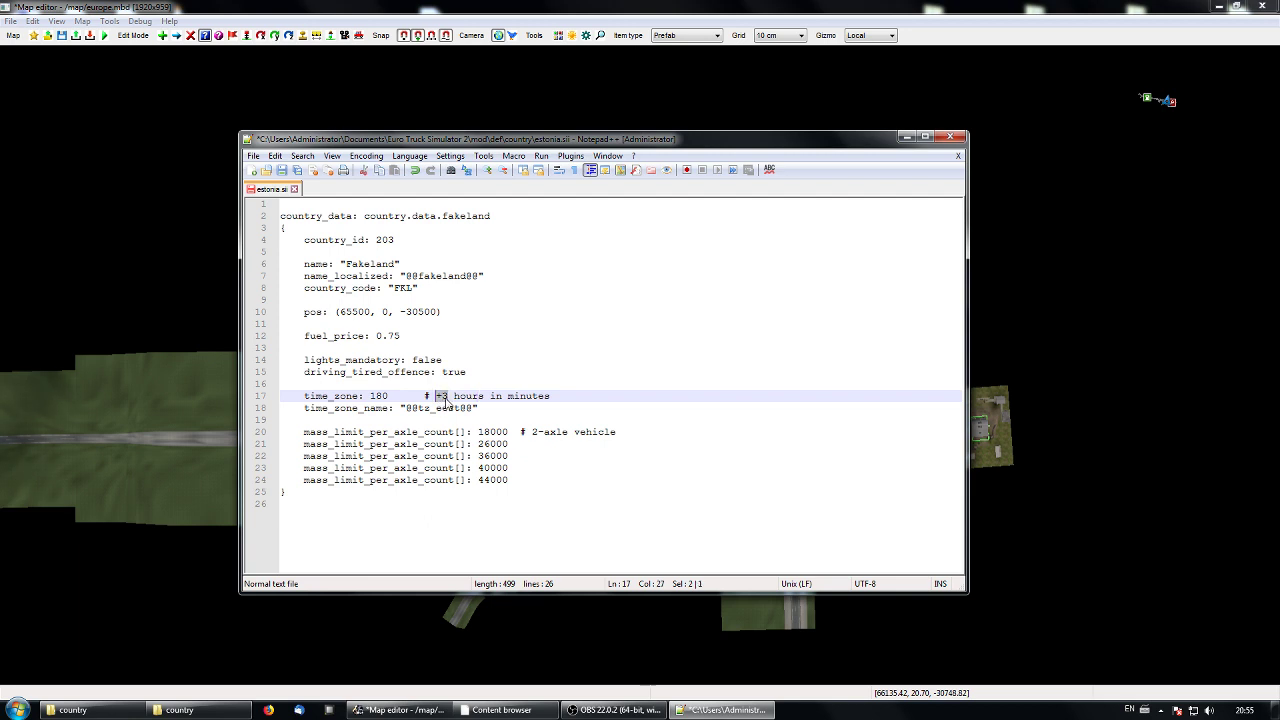
click(389, 397)
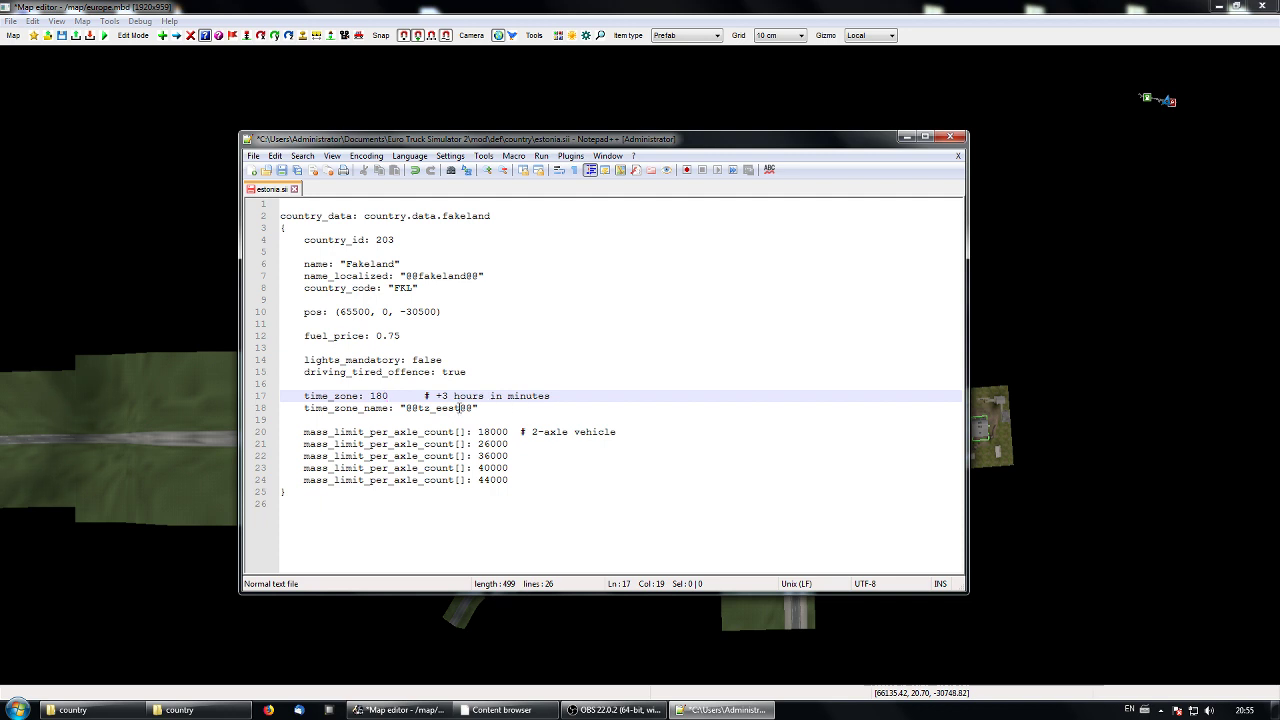
drag(460, 408, 434, 408)
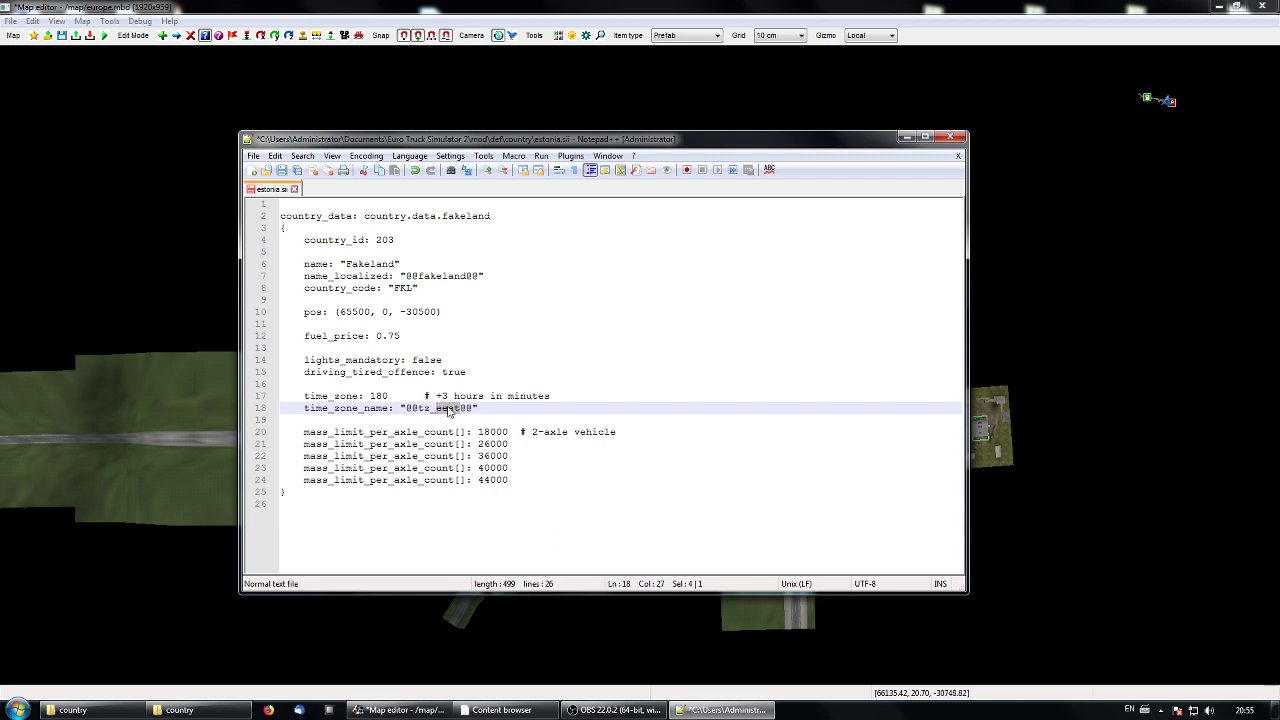
click(583, 396)
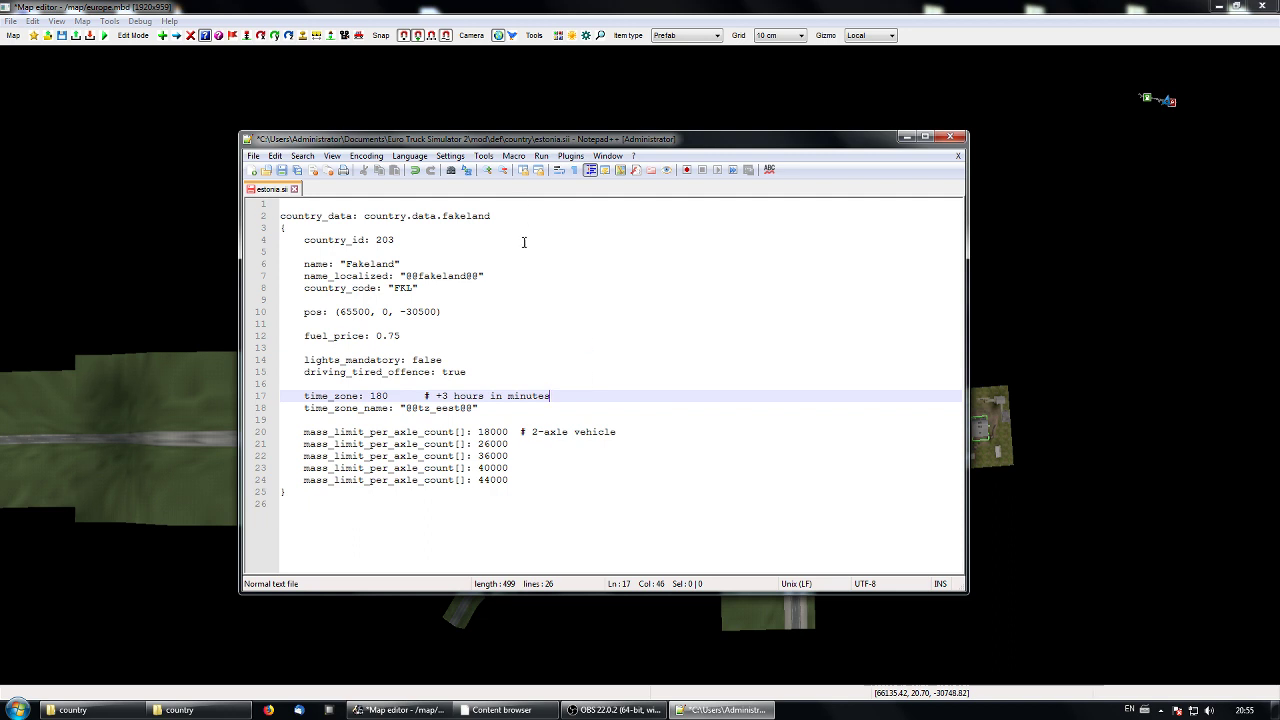
Save the edited estonia.sii, then close the file and the text editor.
click(282, 172)
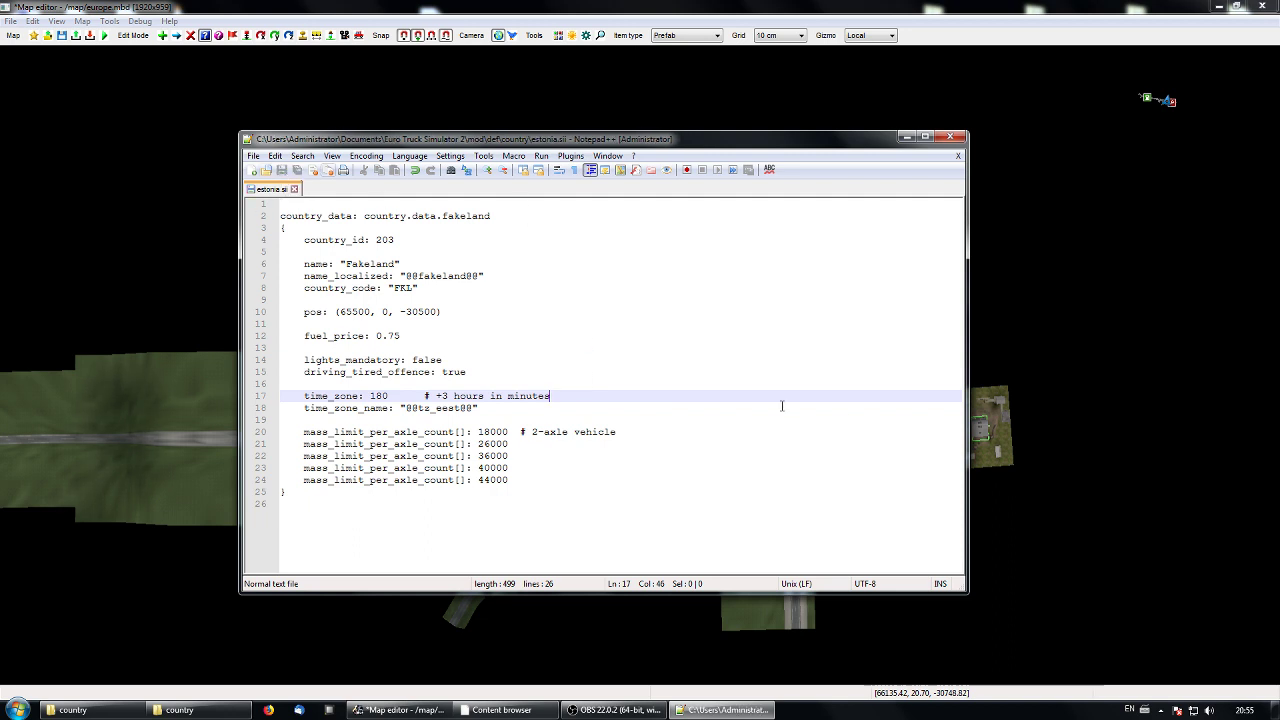
click(957, 155)
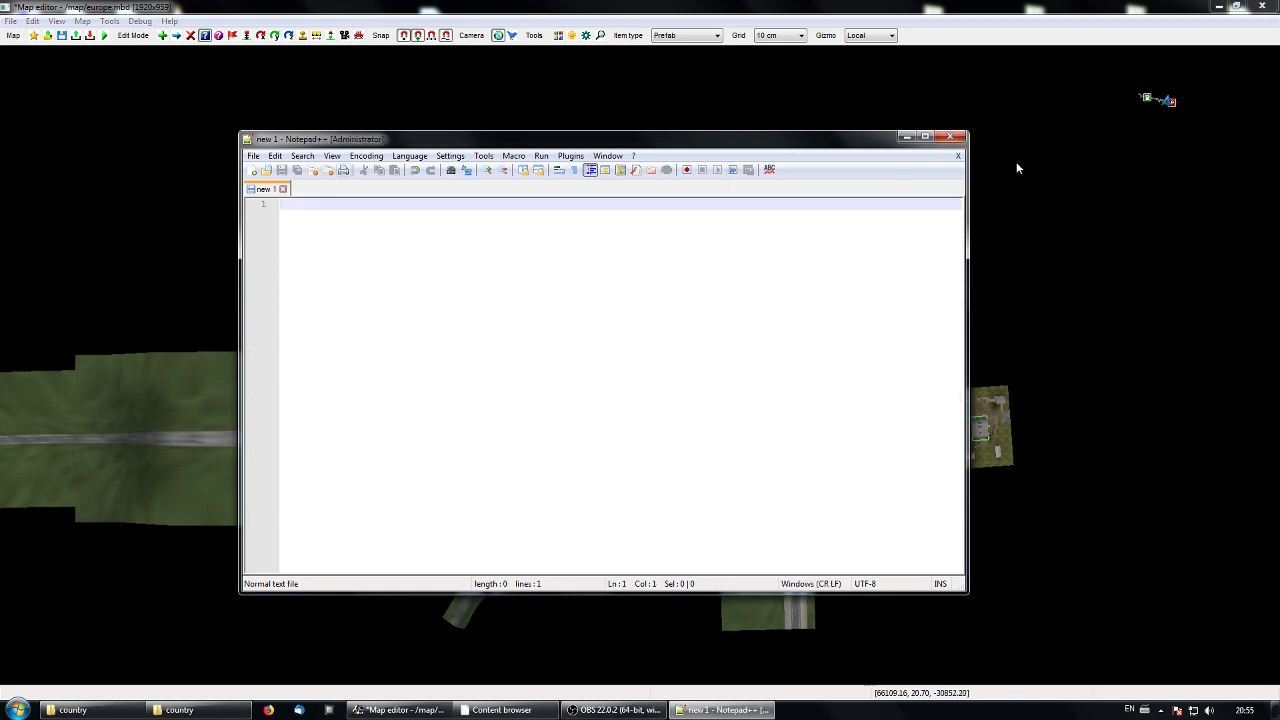
click(950, 136)
Switch to the mod's def\country folder in Windows Explorer and rename estonia.sii to fakeland.sii.
click(199, 713)
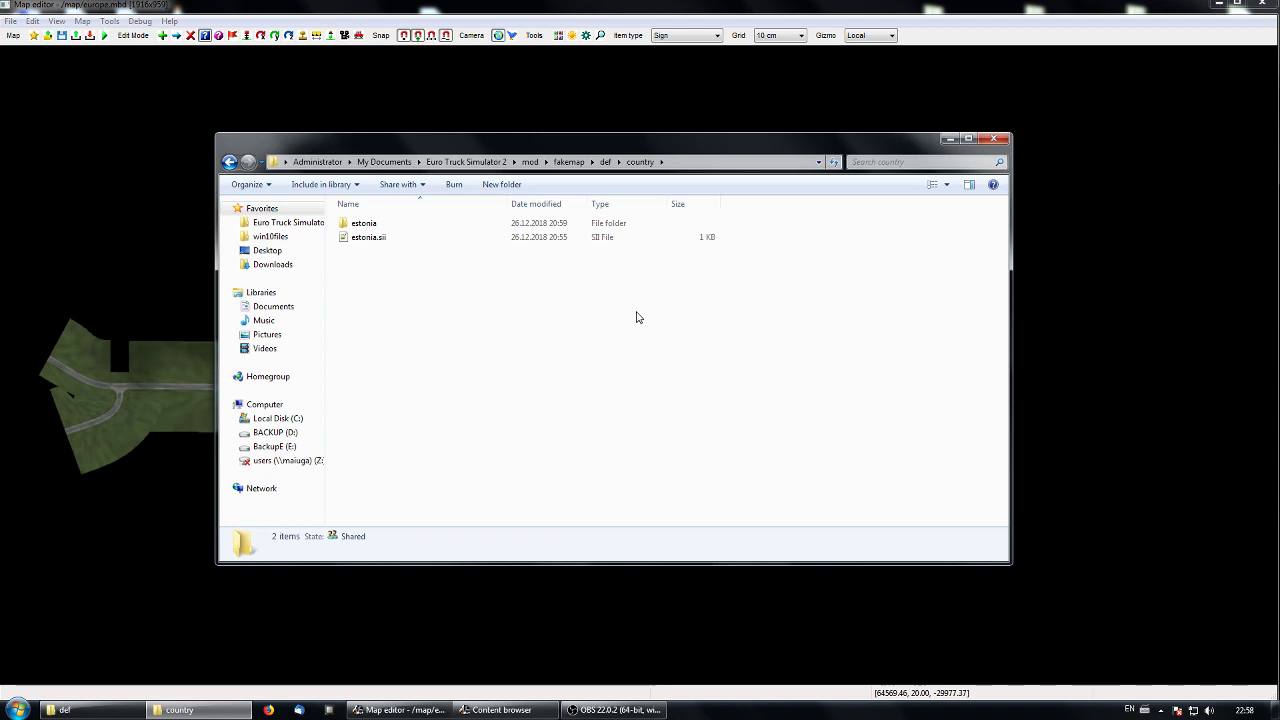
click(363, 225)
click(373, 239)
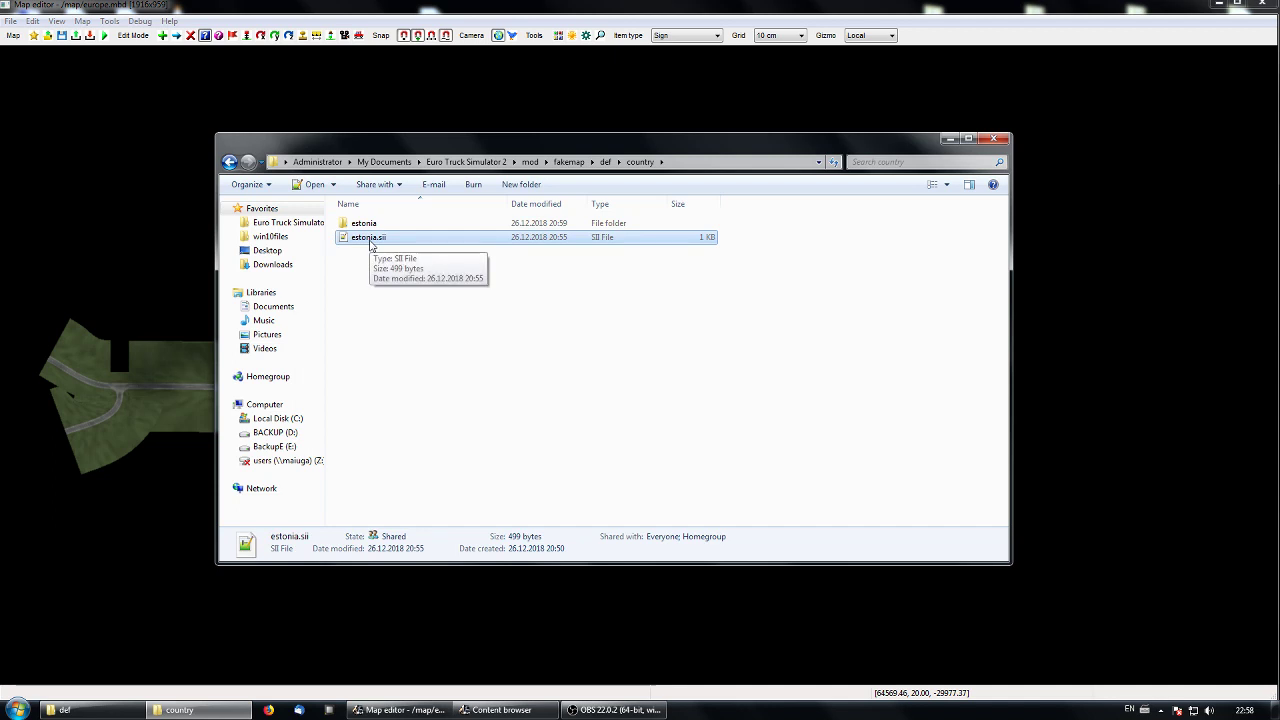
click(377, 240)
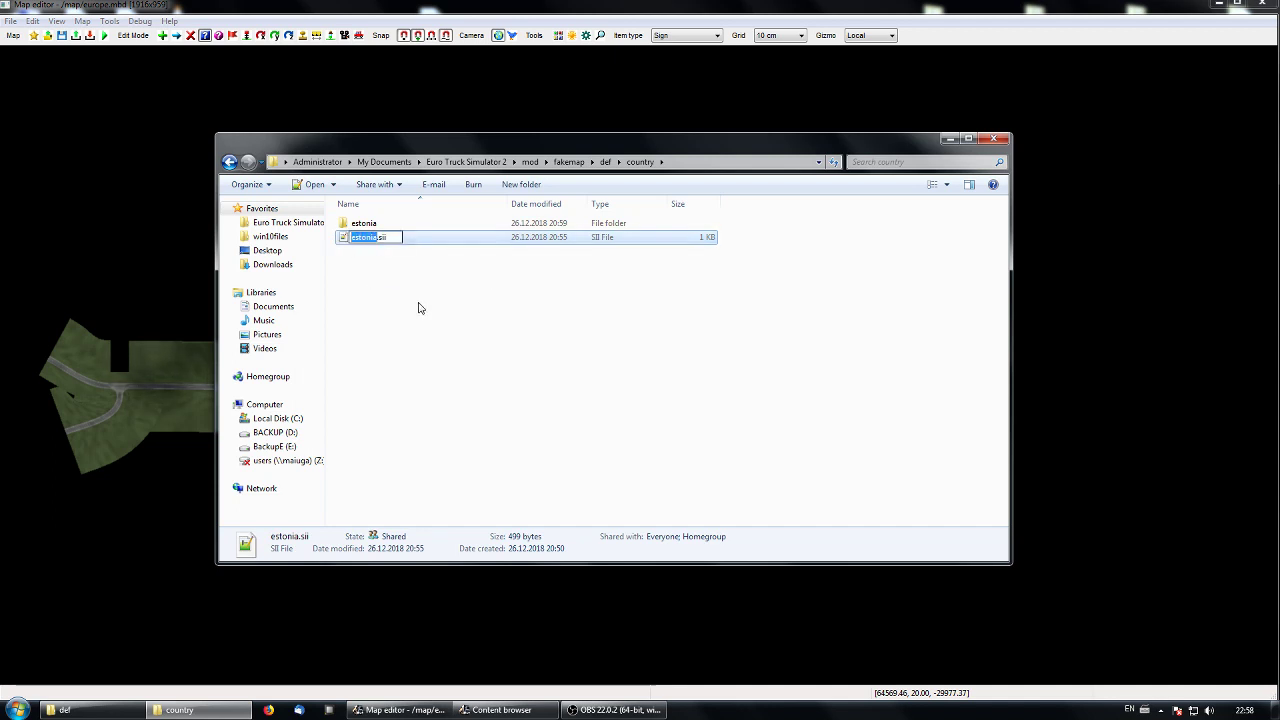
text(fakeland)
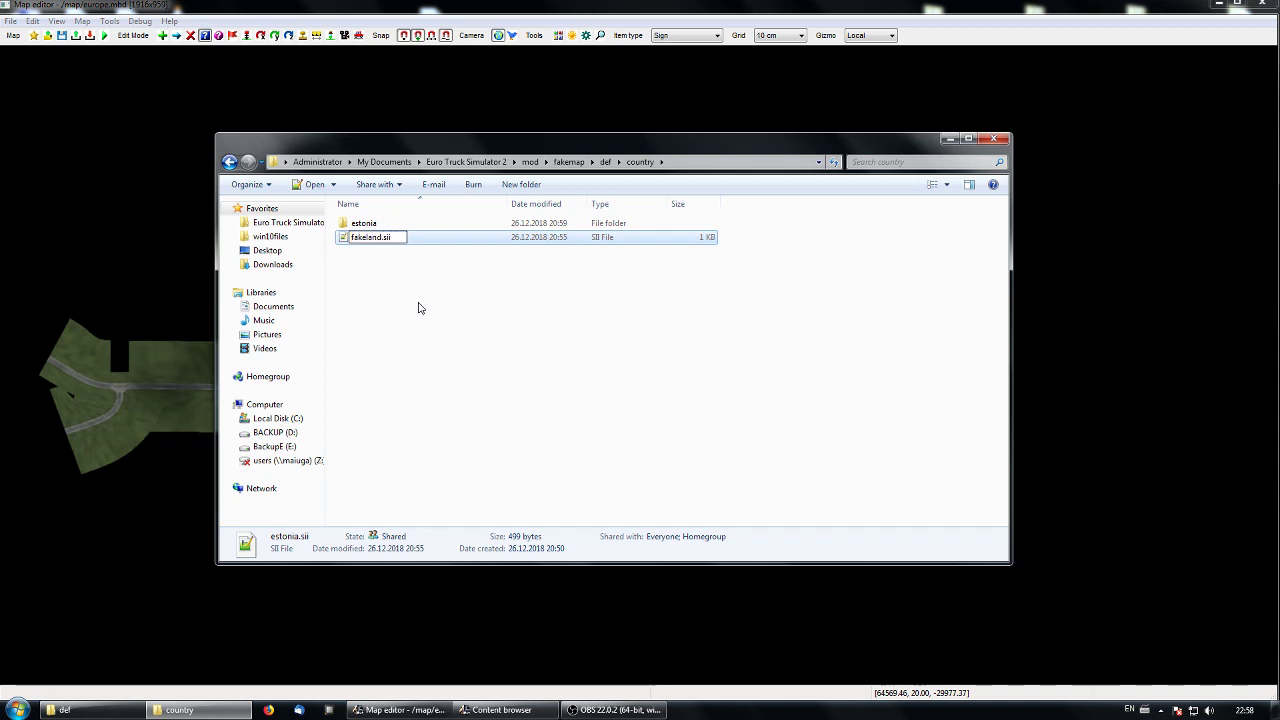
Rename the estonia subfolder in the country folder to fakeland.
click(368, 229)
click(366, 224)
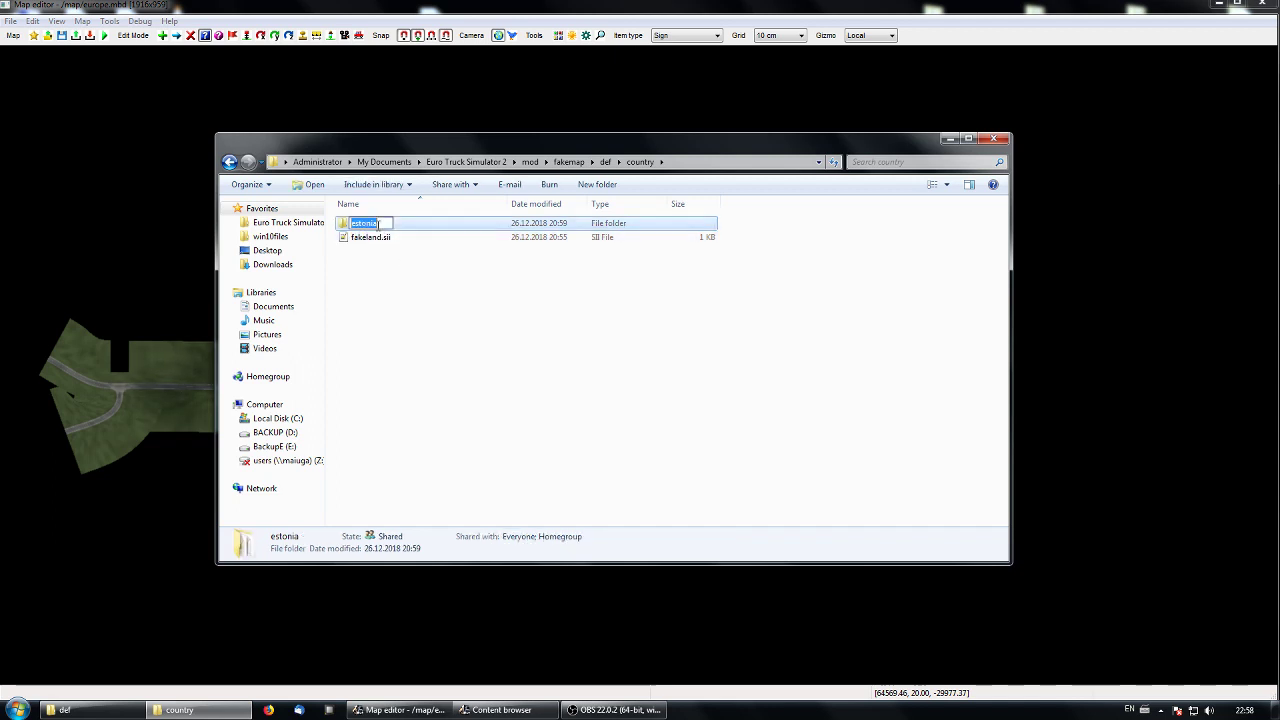
text(fak)
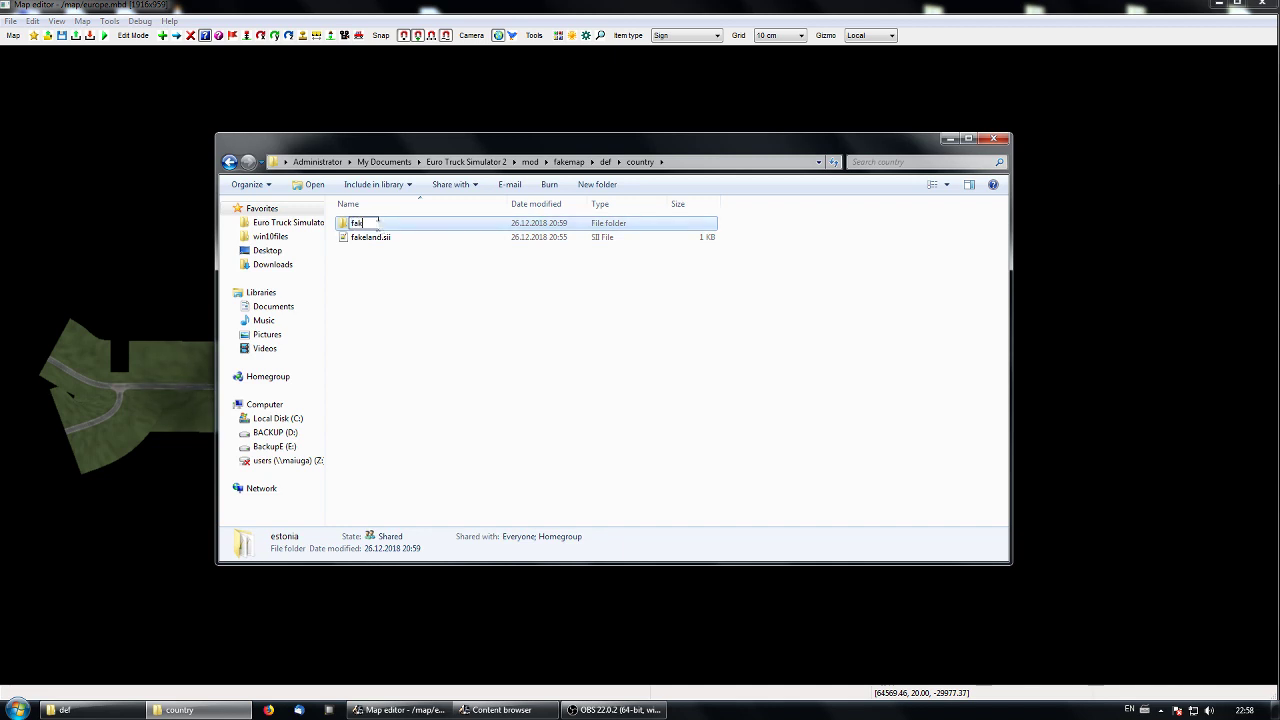
text(eland)
key(Return)
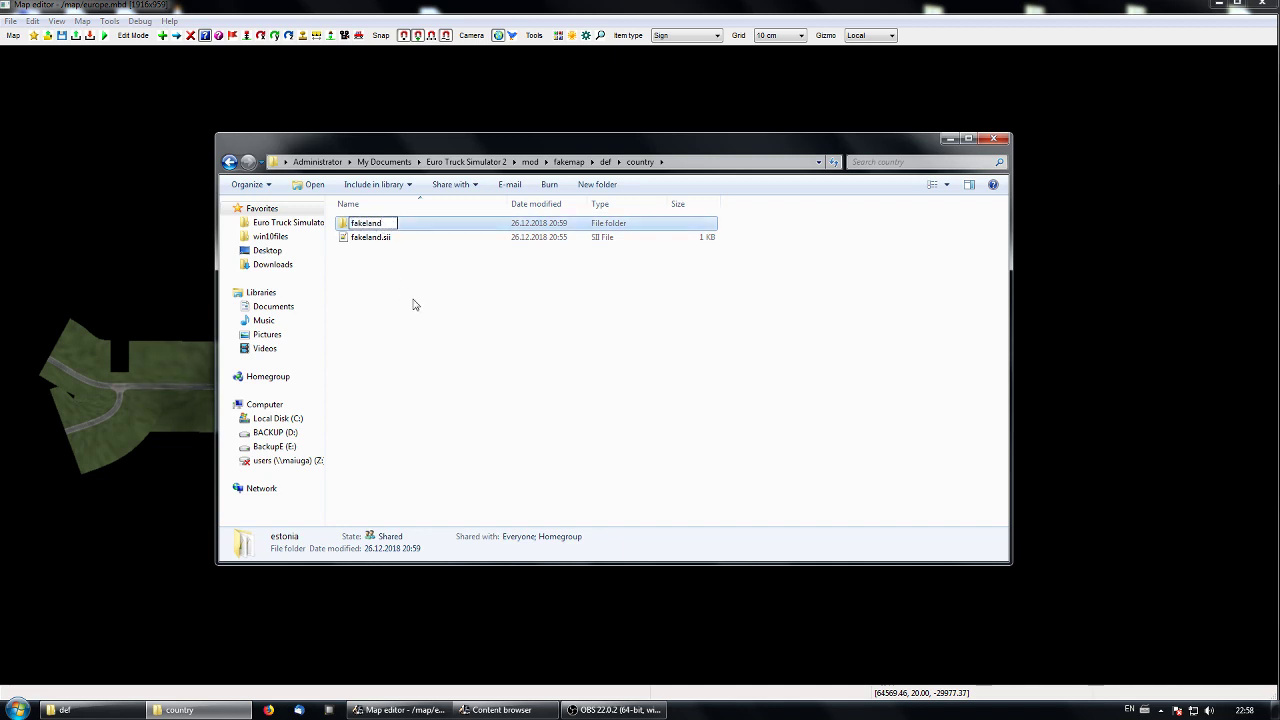
Open license_plates.sii from the fakeland folder in Notepad++, leaving it as the only open file.
double_click(366, 224)
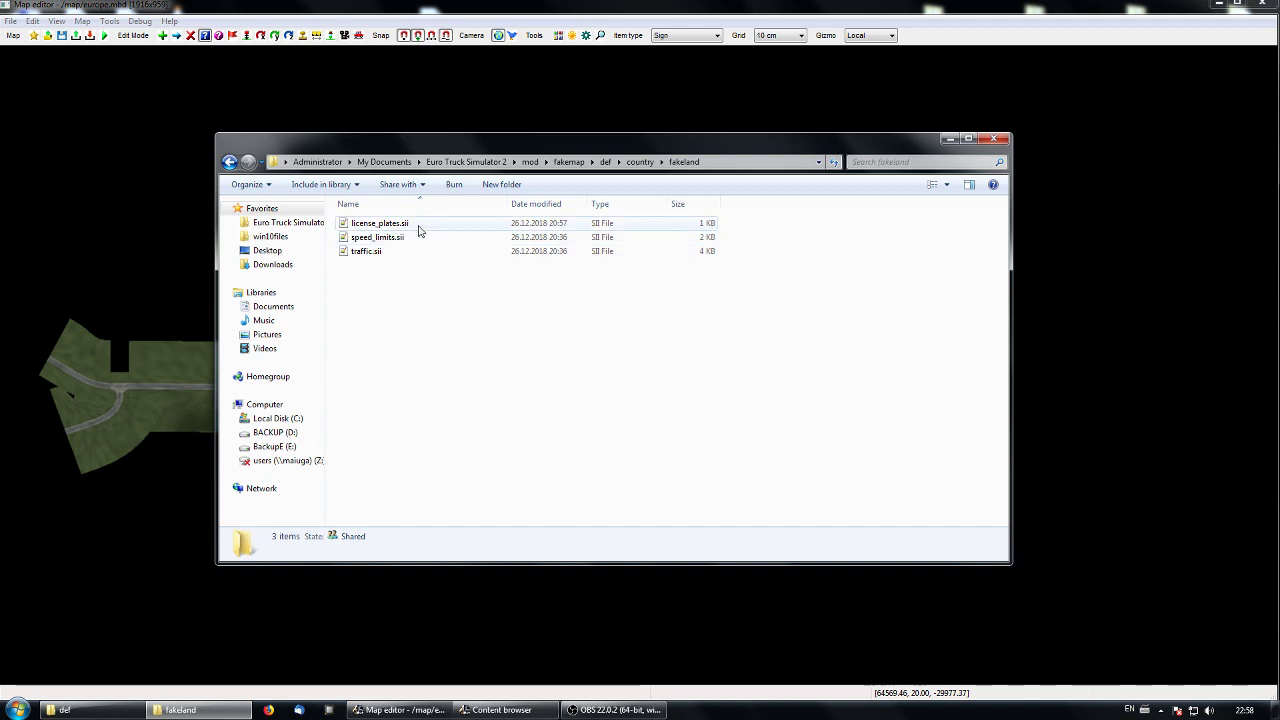
double_click(384, 224)
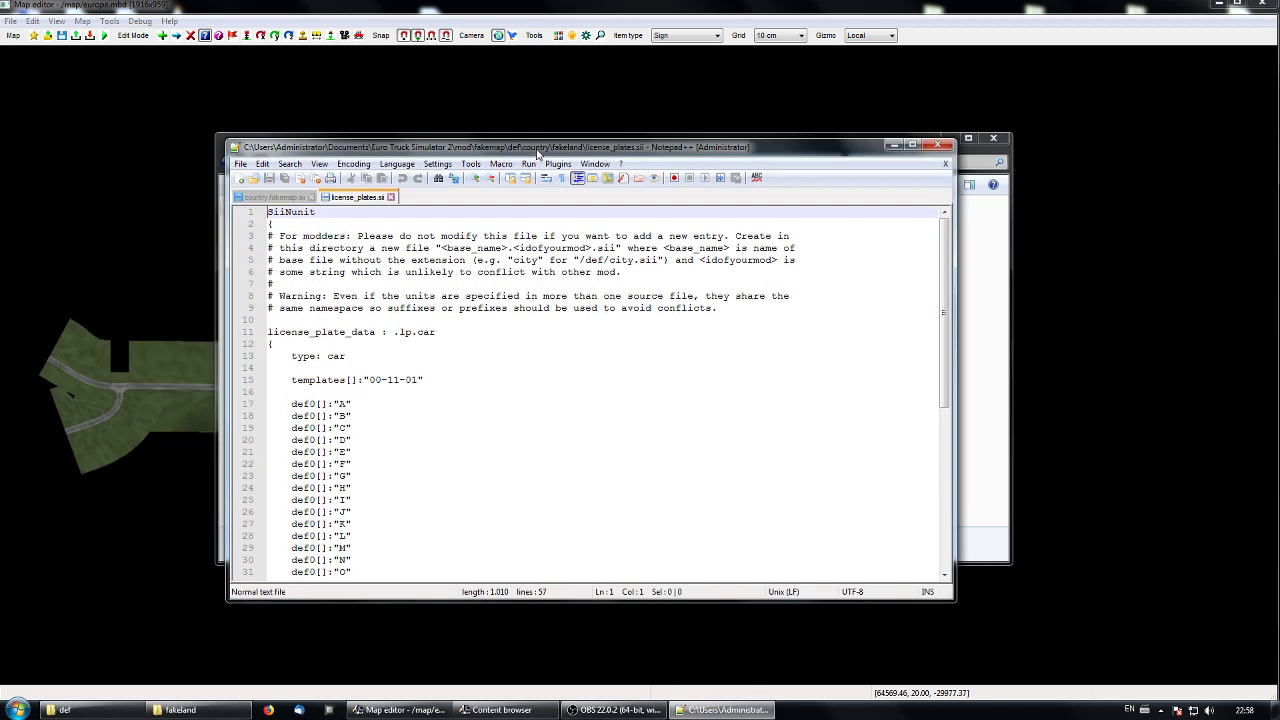
click(320, 192)
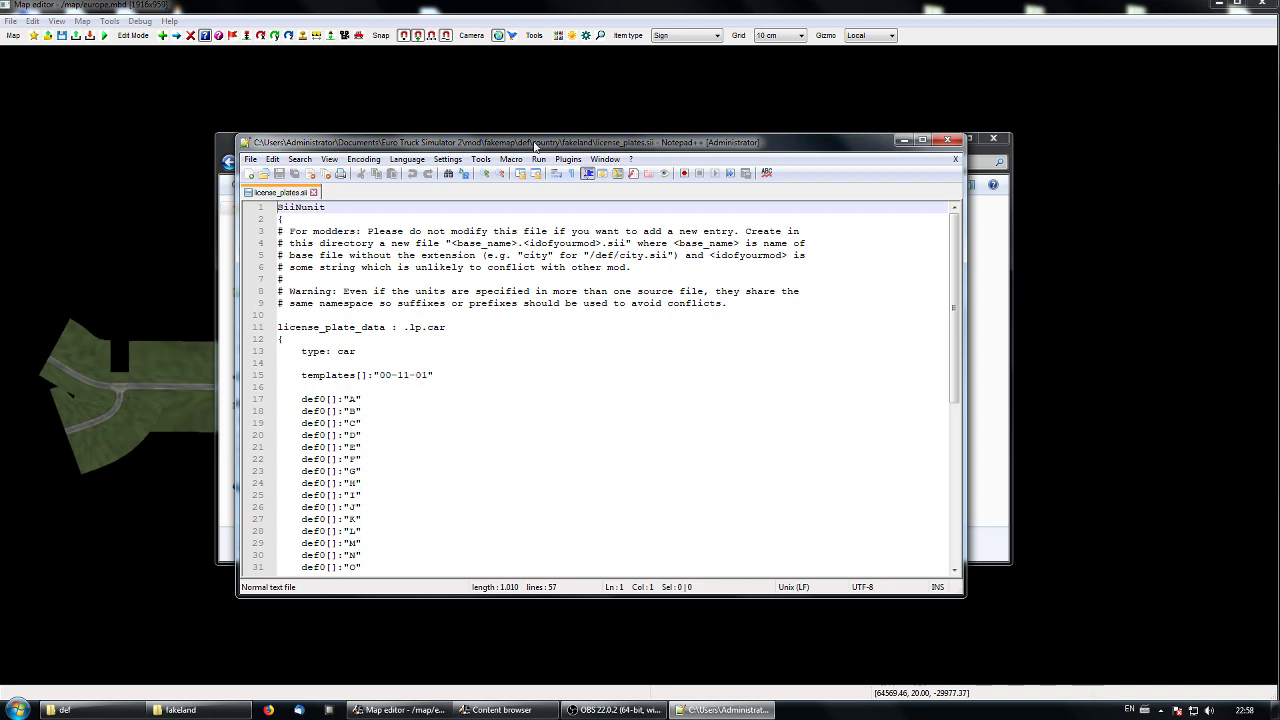
drag(535, 147, 549, 143)
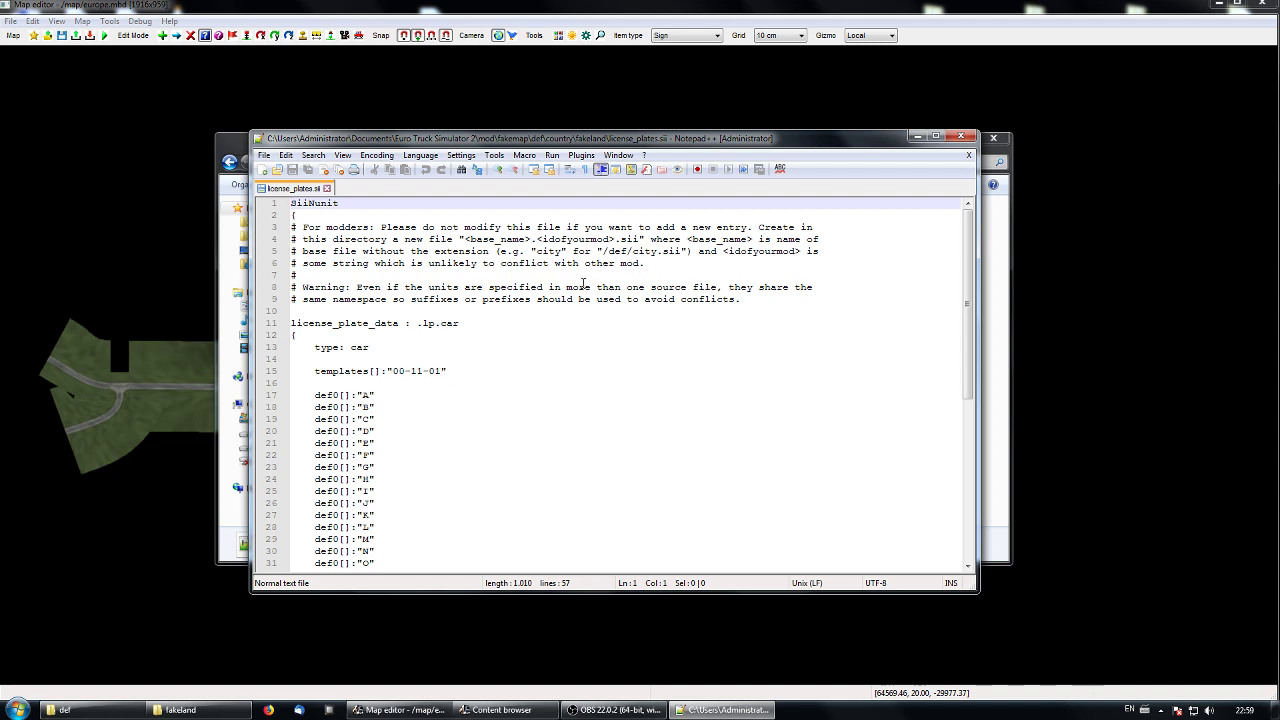
Examine the truck plate template in the city folder's faketown.sii, close that file, and compare it with the plate definitions in license_plates.sii.
click(192, 710)
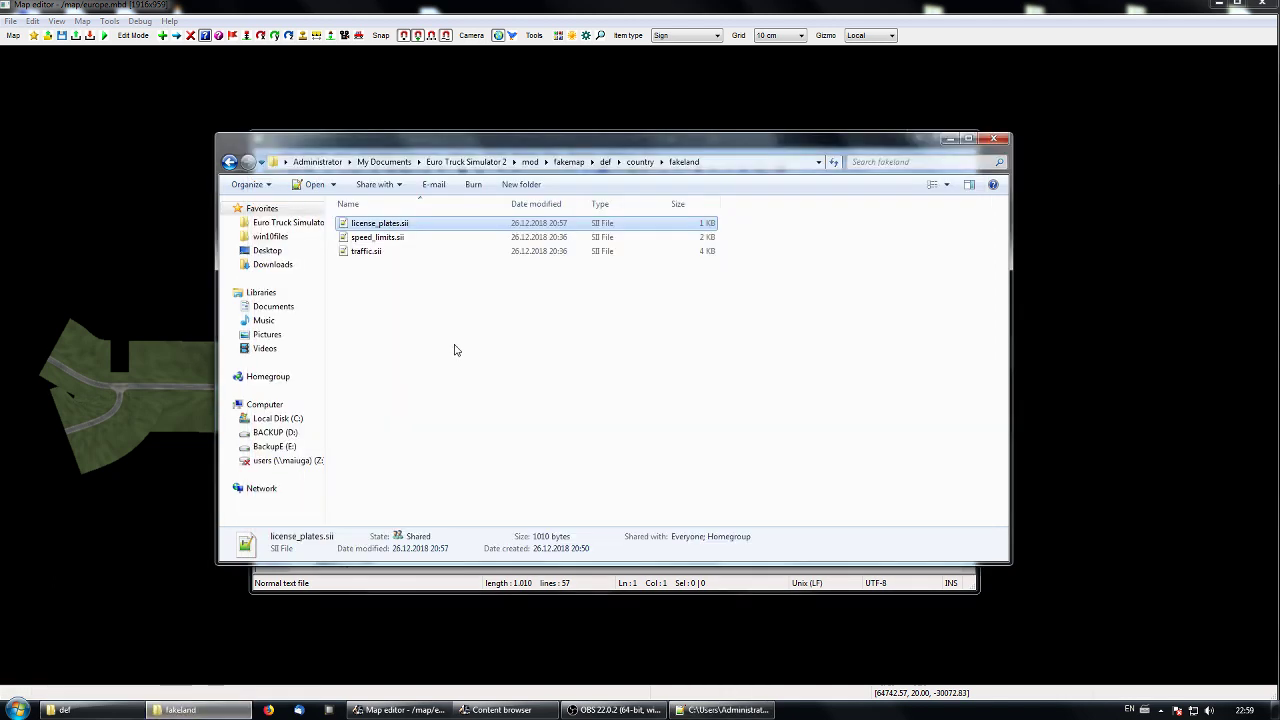
click(607, 162)
double_click(371, 226)
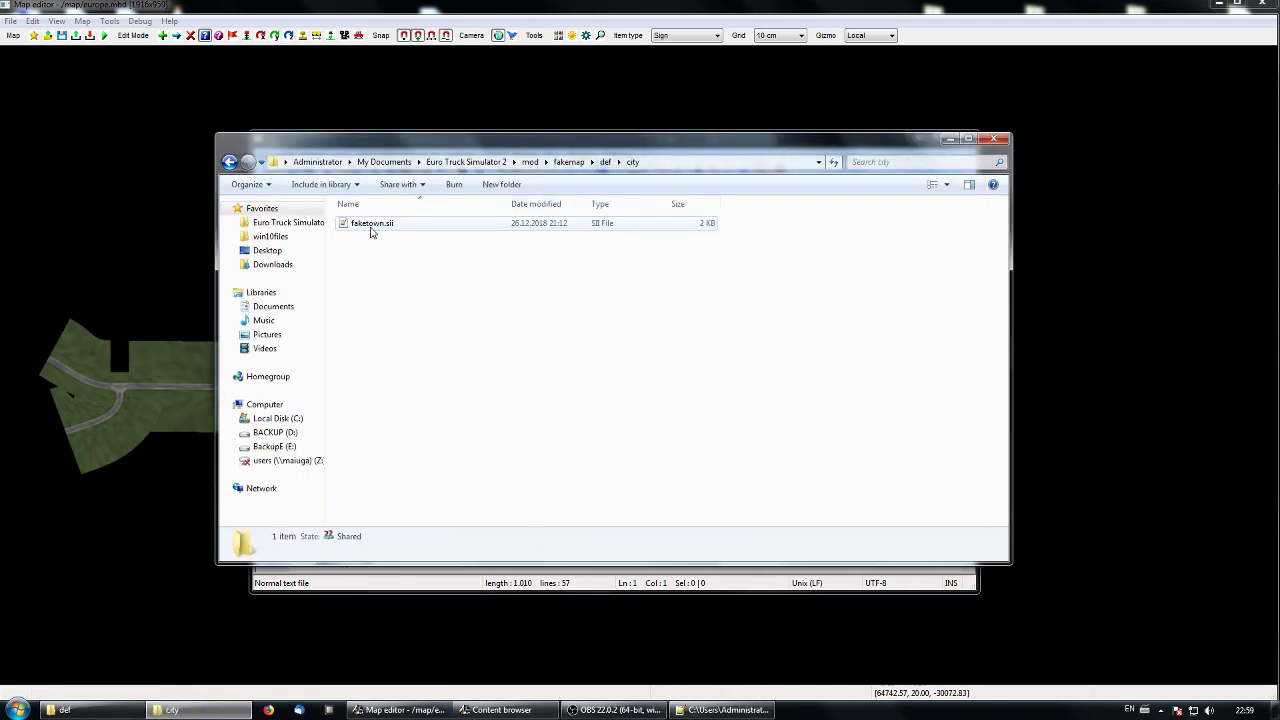
double_click(371, 225)
scroll(633, 455, down, 4)
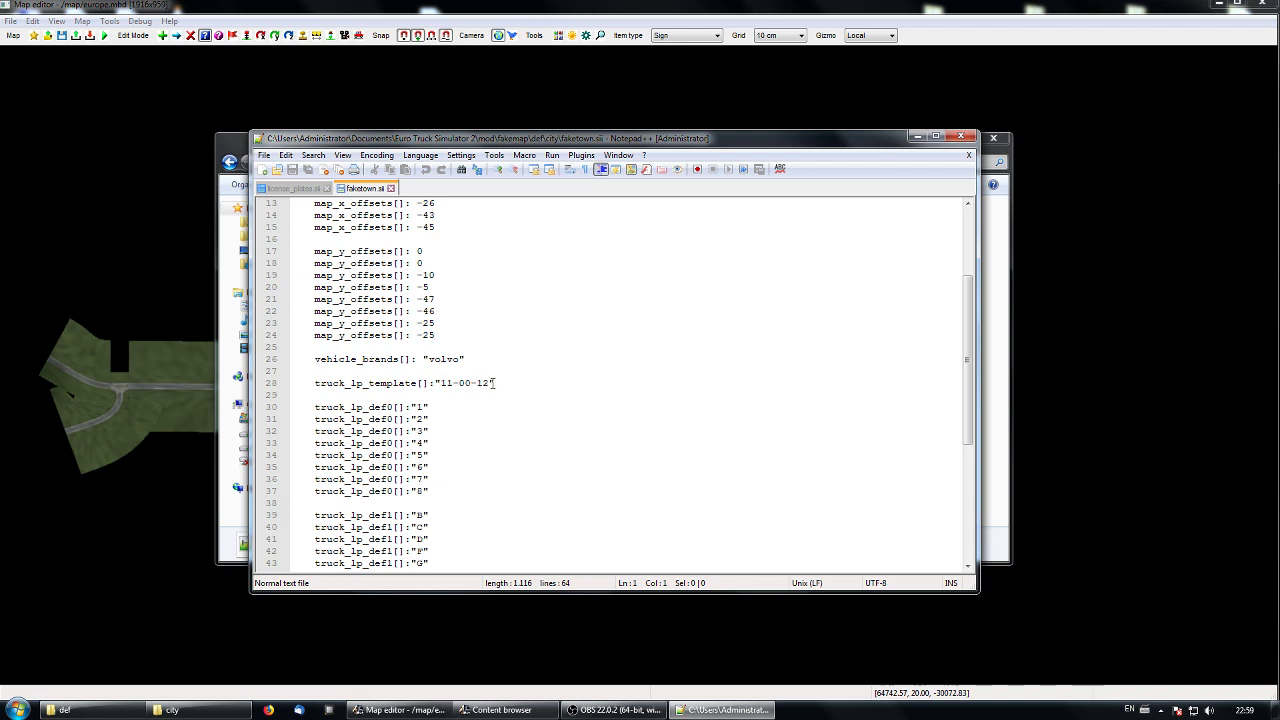
click(390, 188)
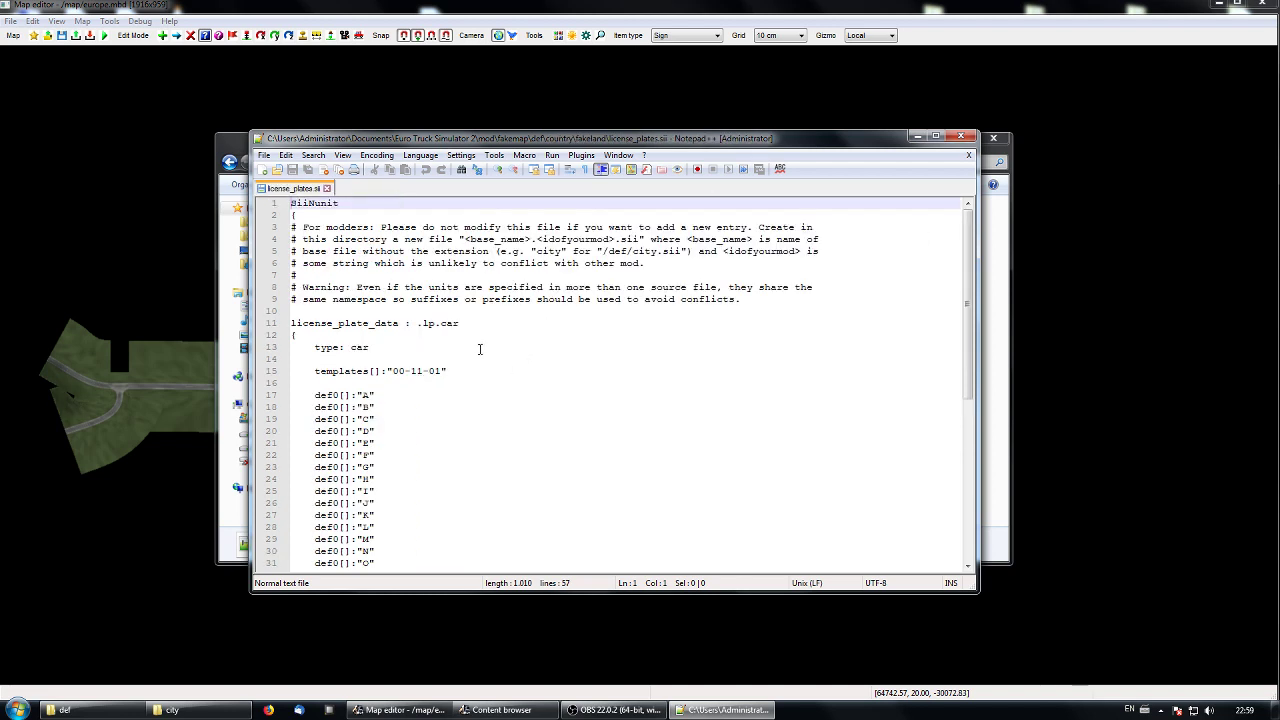
scroll(474, 346, down, 3)
scroll(451, 374, up, 2)
scroll(451, 374, up, 1)
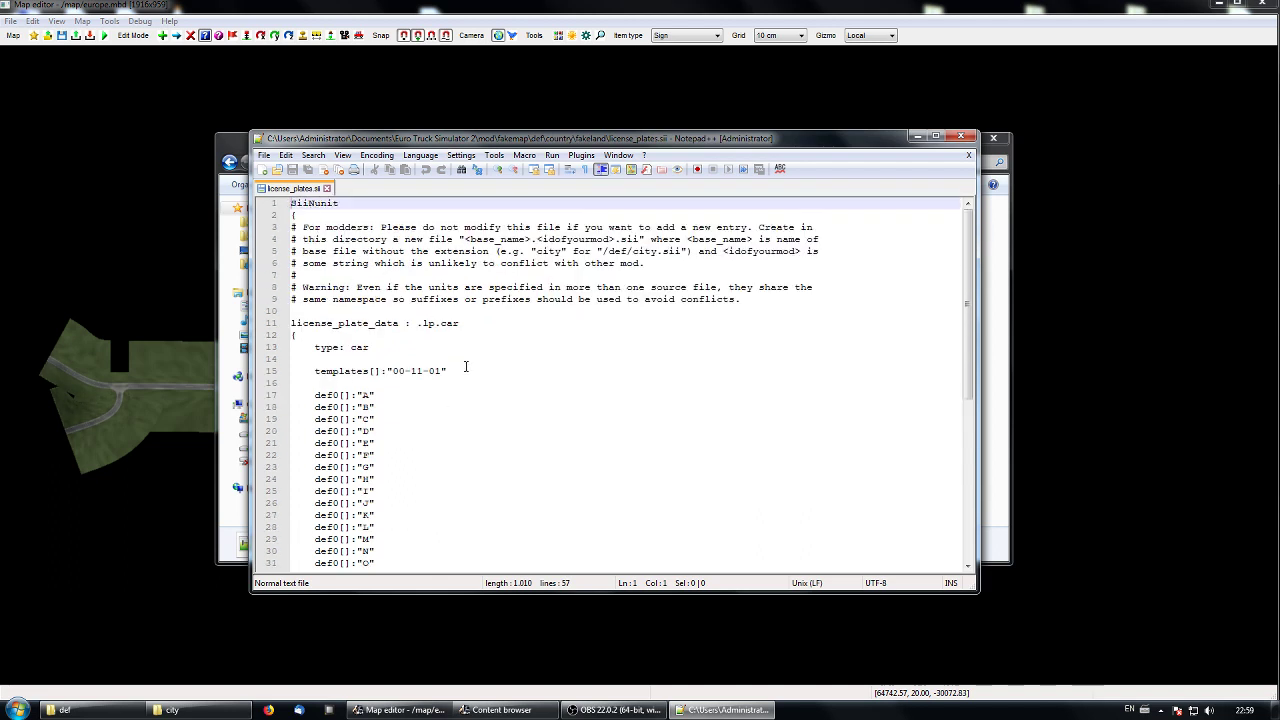
Examine the car plate template and its def0 and def1 character lists in license_plates.sii, and close the file and Notepad++.
scroll(465, 367, down, 1)
scroll(460, 340, down, 1)
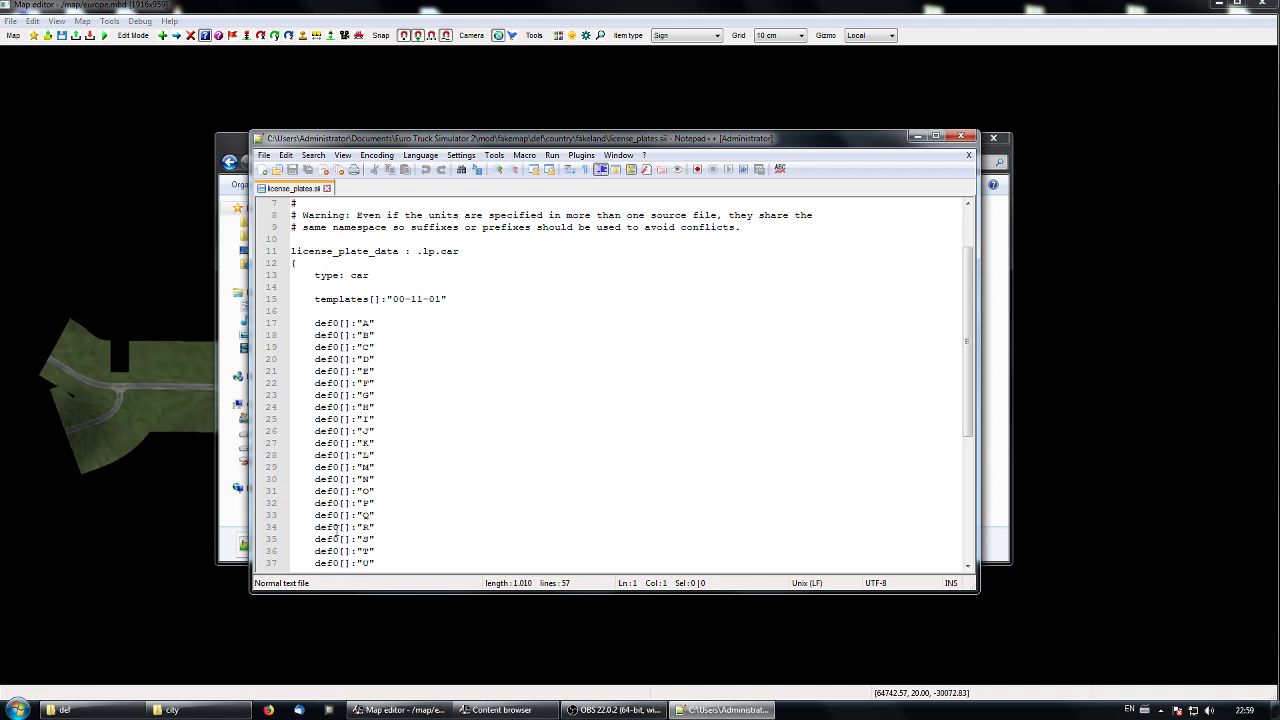
scroll(391, 382, down, 2)
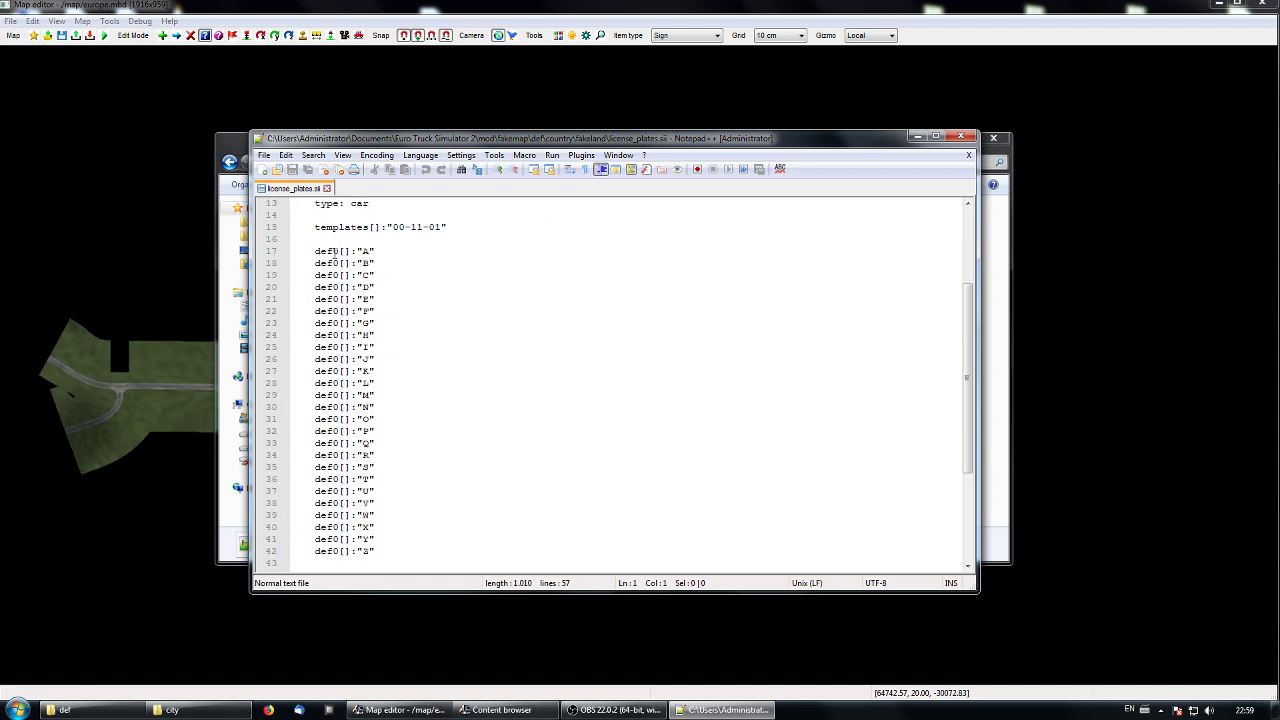
scroll(465, 379, up, 4)
drag(391, 371, 396, 375)
click(421, 405)
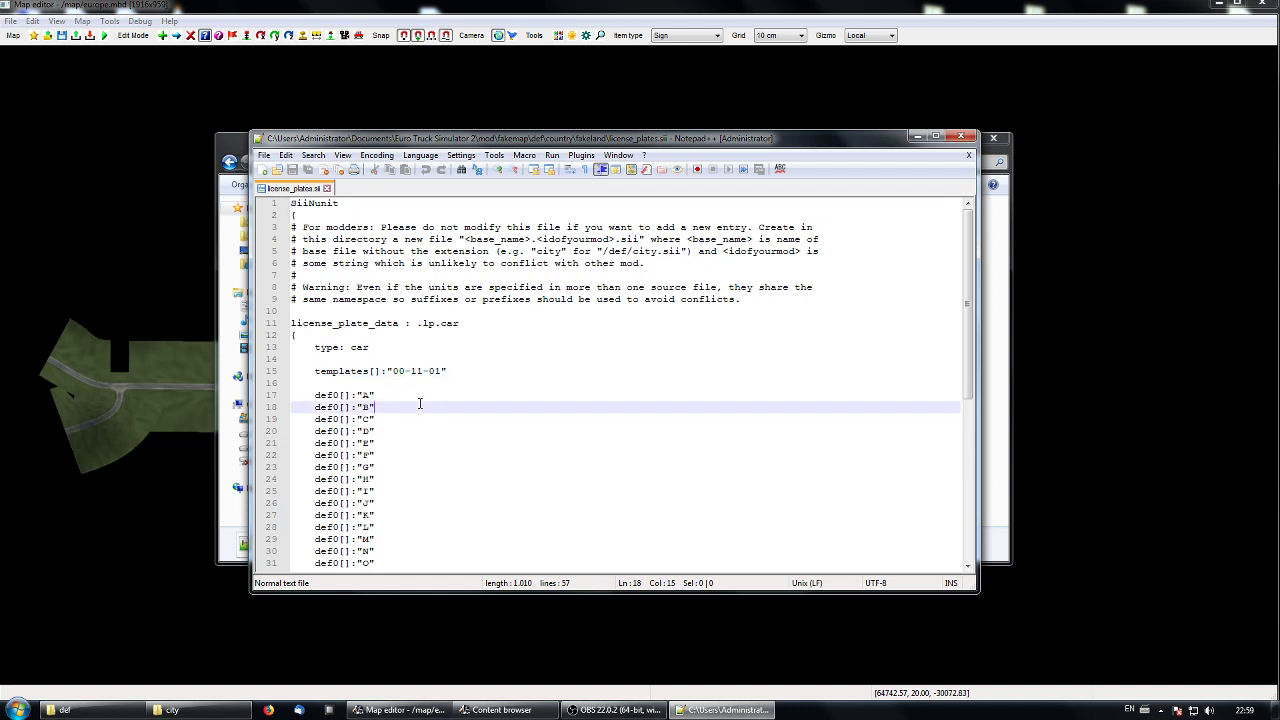
scroll(452, 400, down, 9)
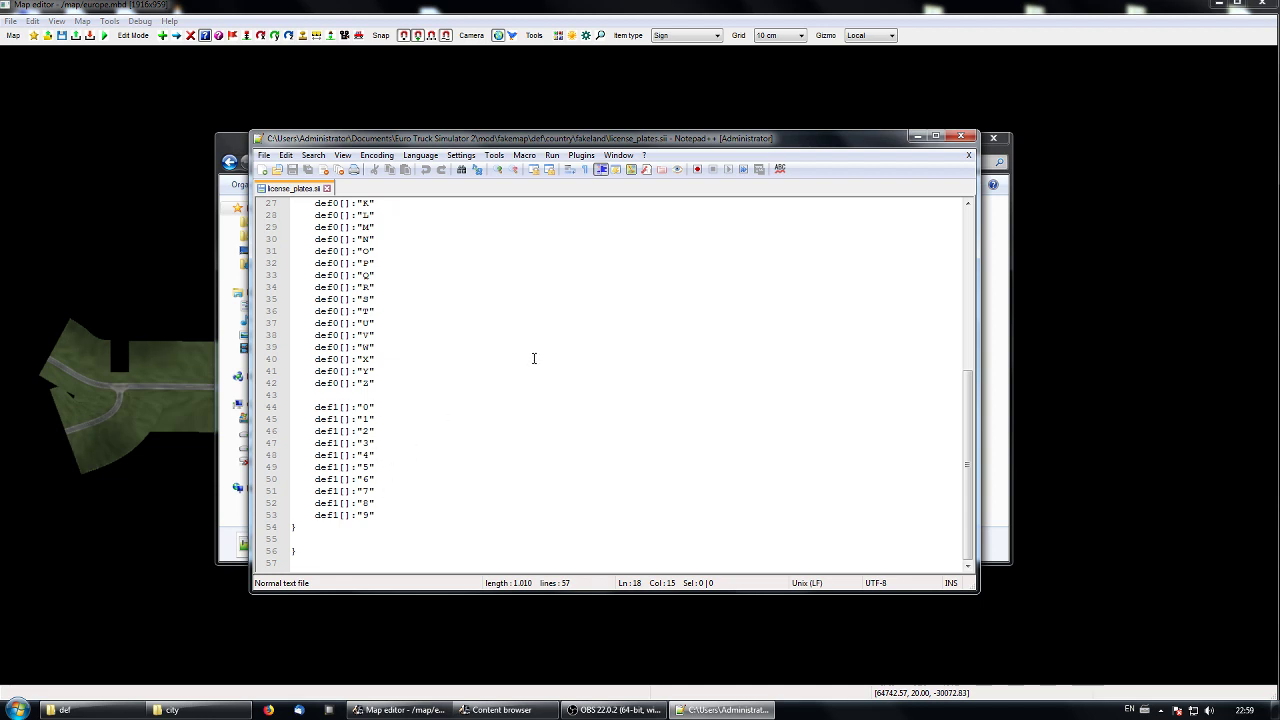
scroll(503, 378, up, 9)
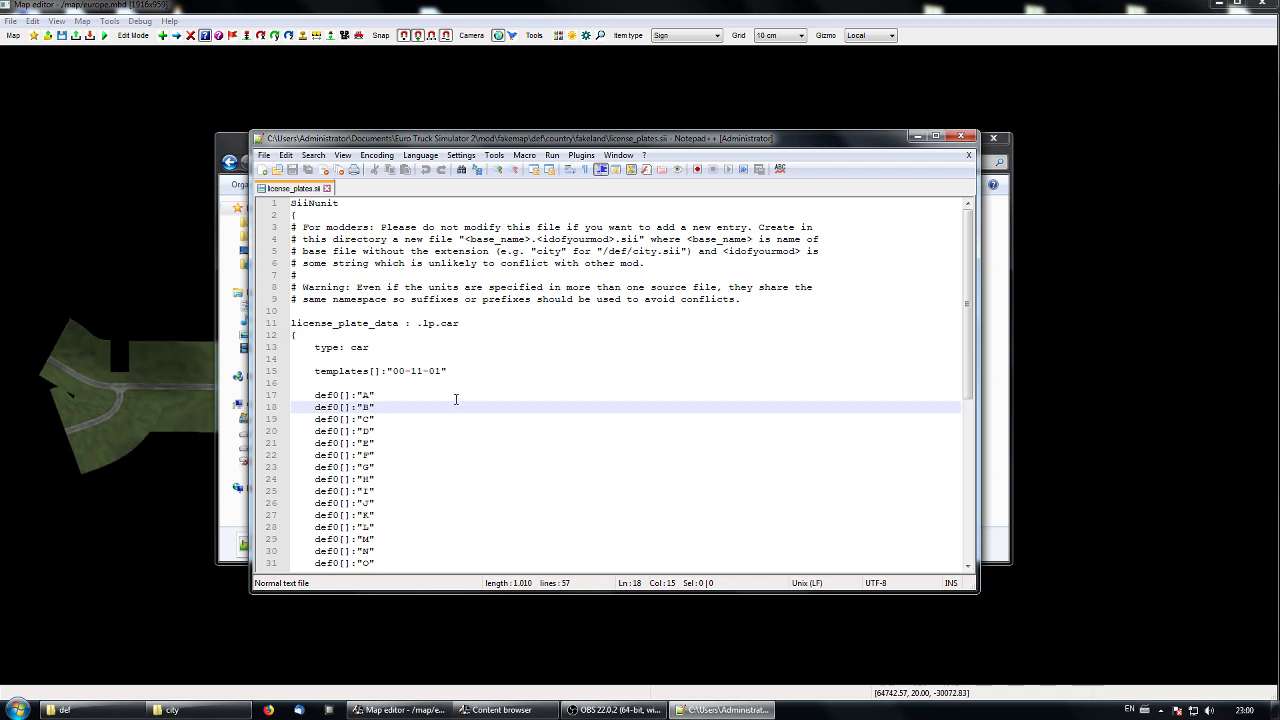
click(326, 188)
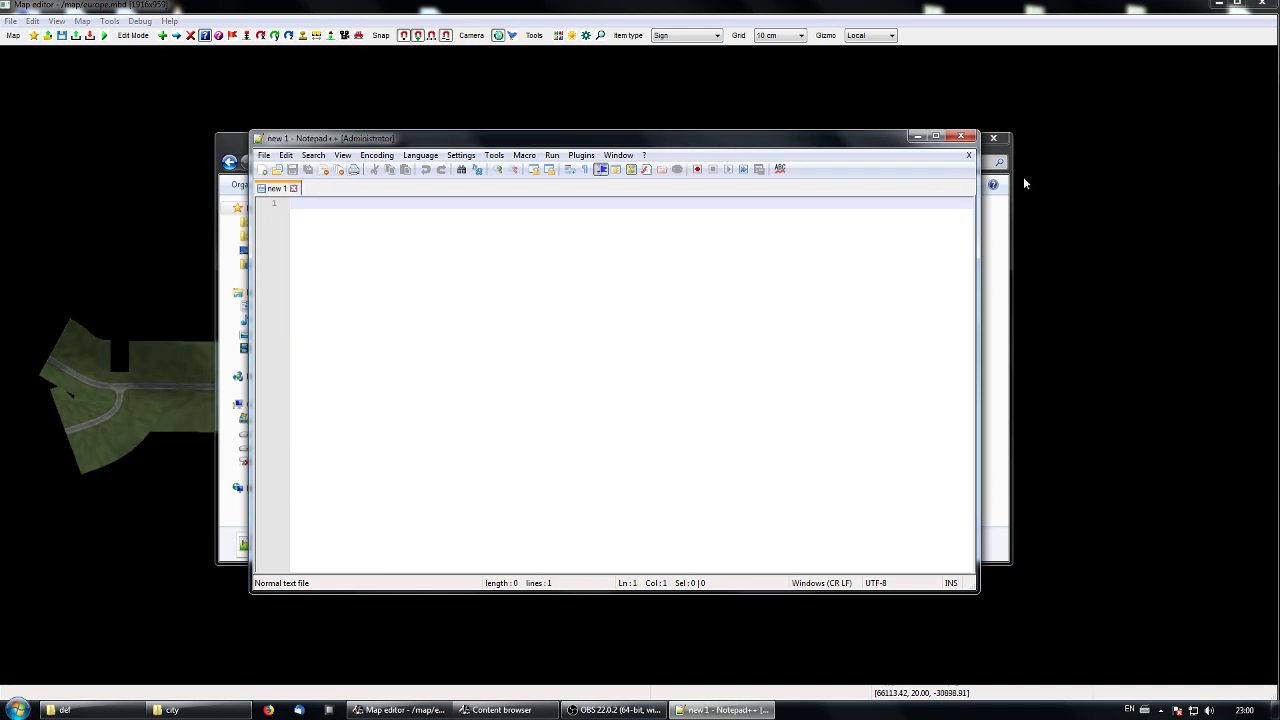
click(961, 136)
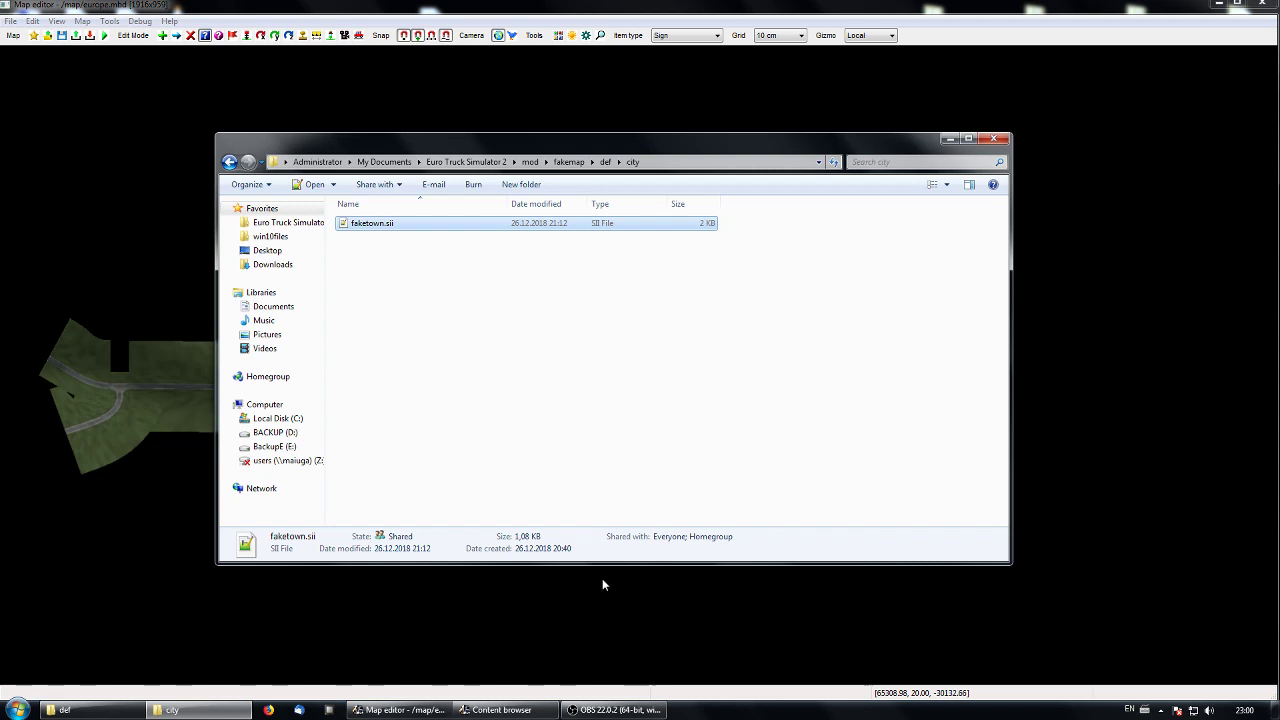
Go to the mod's def\country\fakeland folder and open speed_limits.sii in Notepad++.
click(605, 162)
double_click(365, 236)
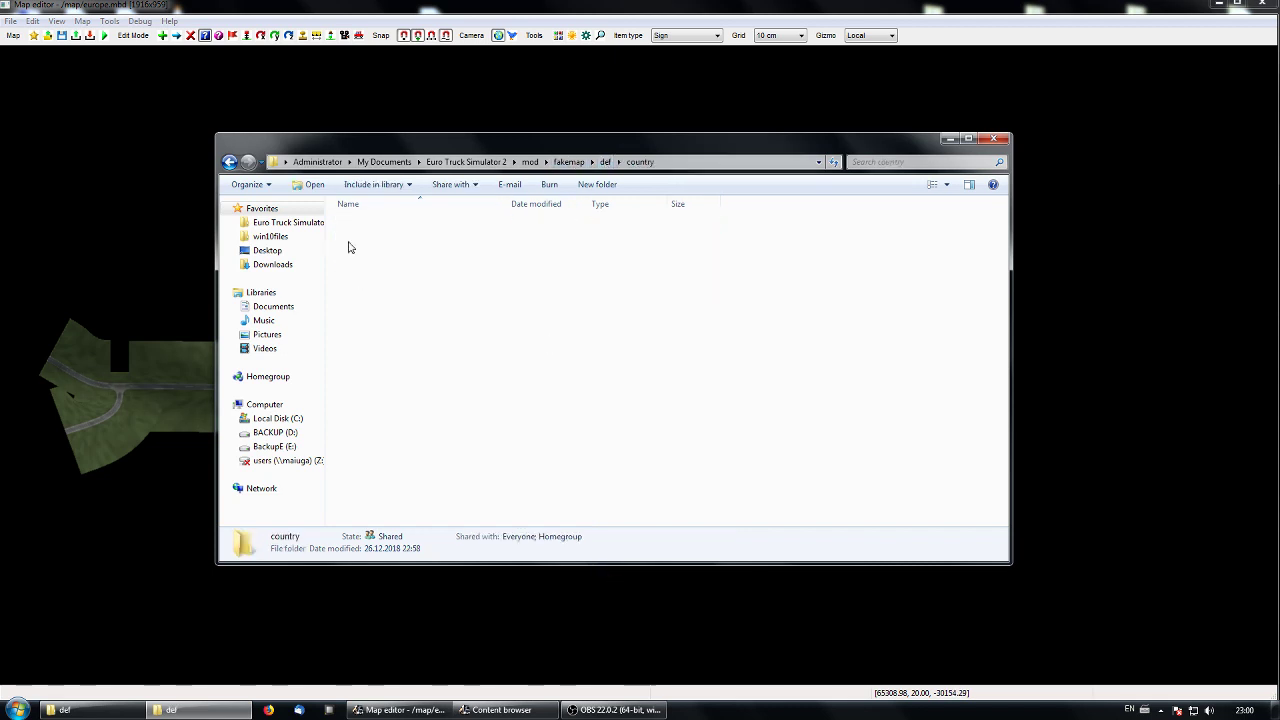
double_click(372, 224)
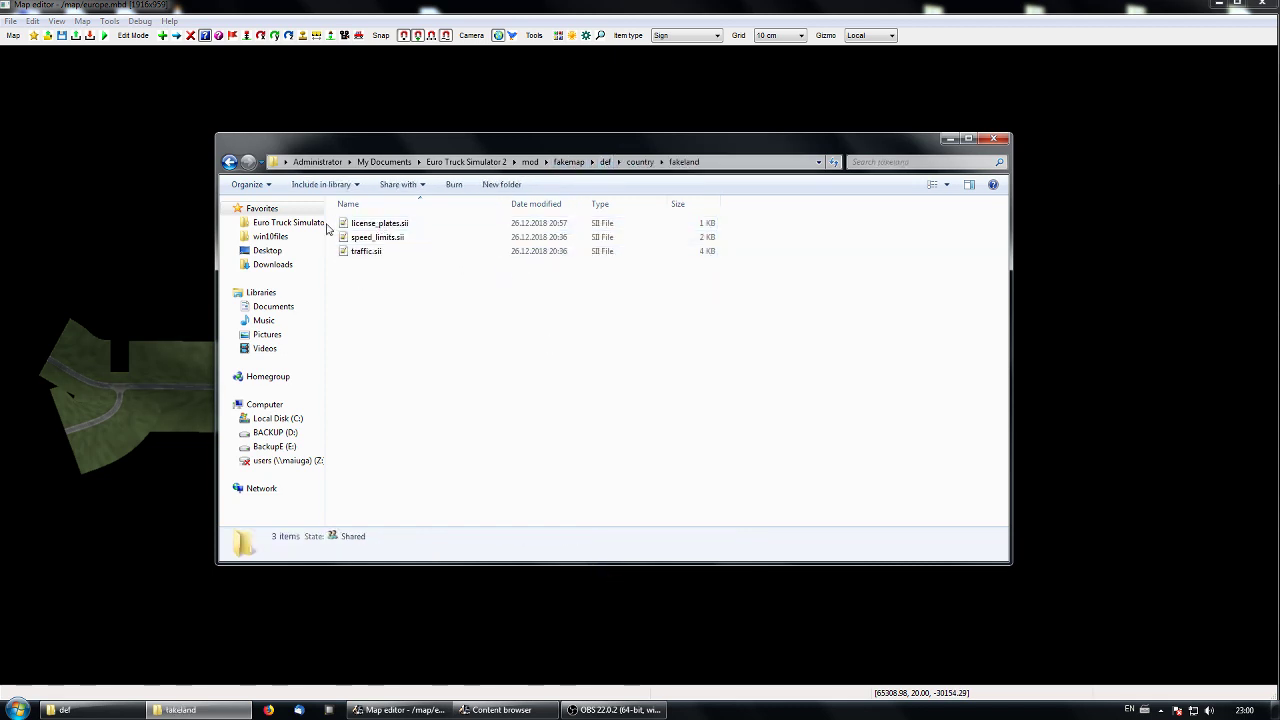
click(390, 240)
double_click(390, 240)
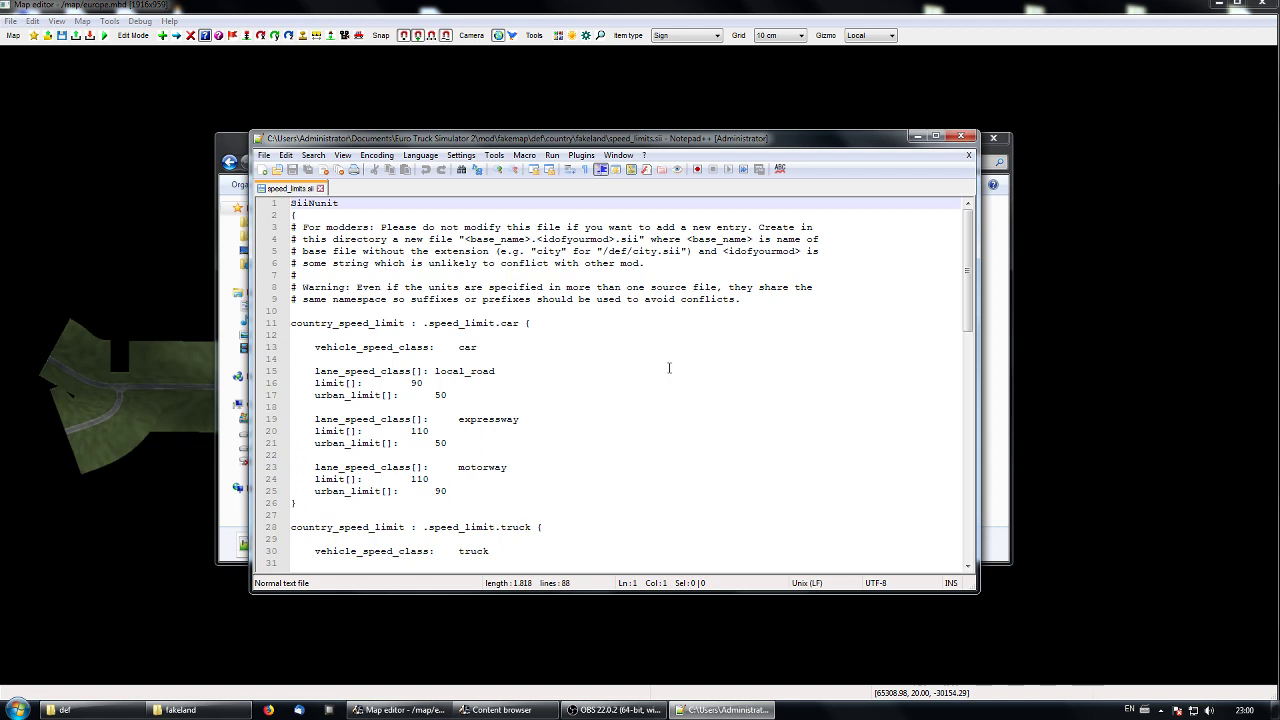
Examine the speed limits per road class for car, truck, bus, train and tram in speed_limits.sii, and close the file and Notepad++.
scroll(666, 372, down, 2)
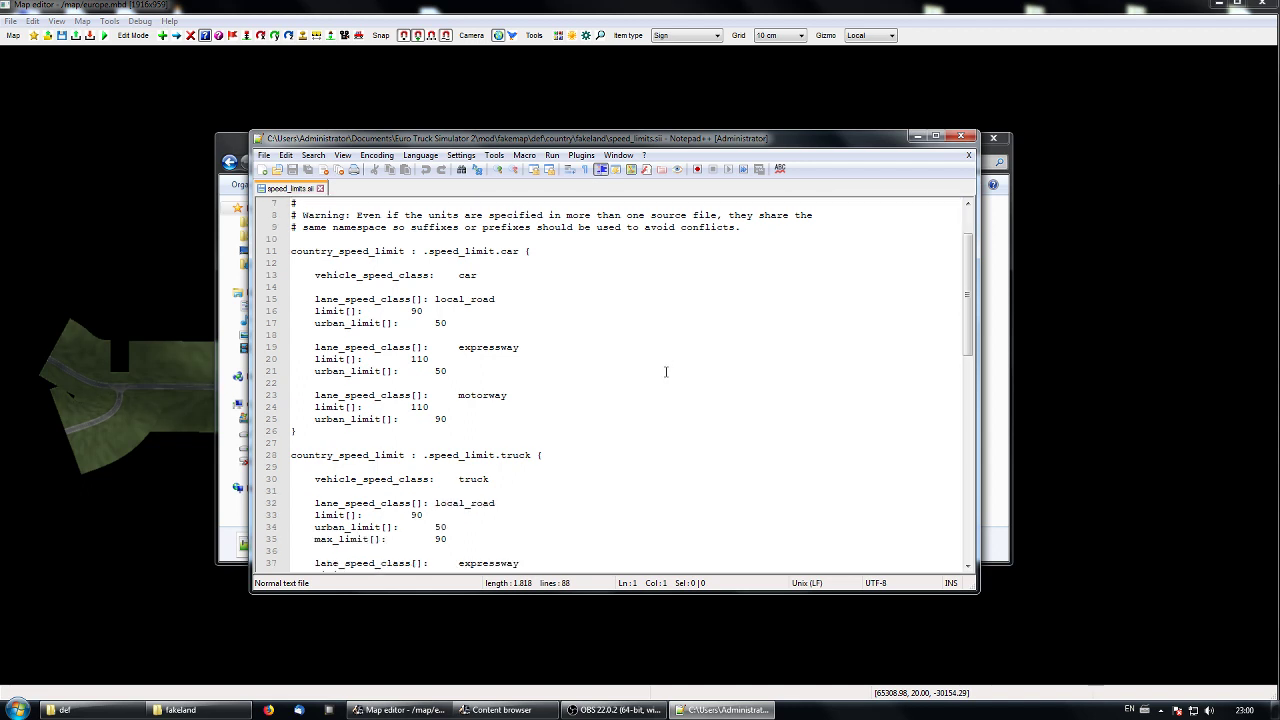
scroll(666, 372, up, 2)
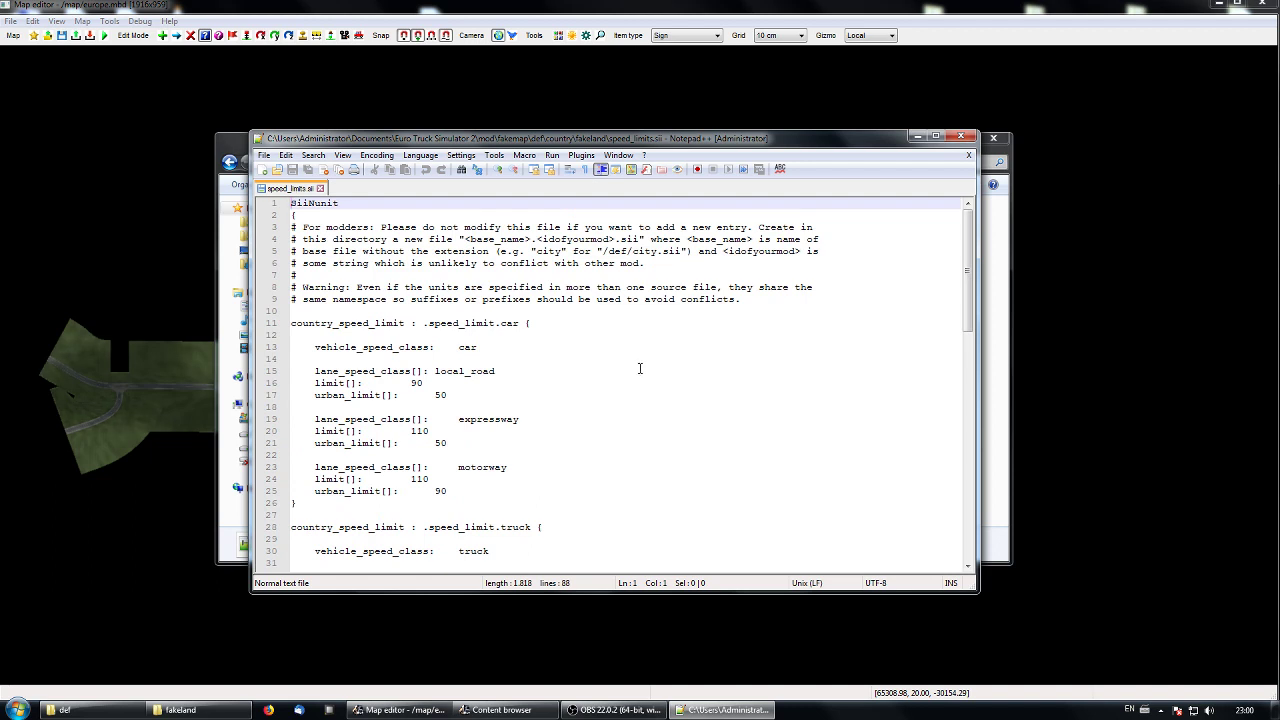
scroll(640, 368, down, 1)
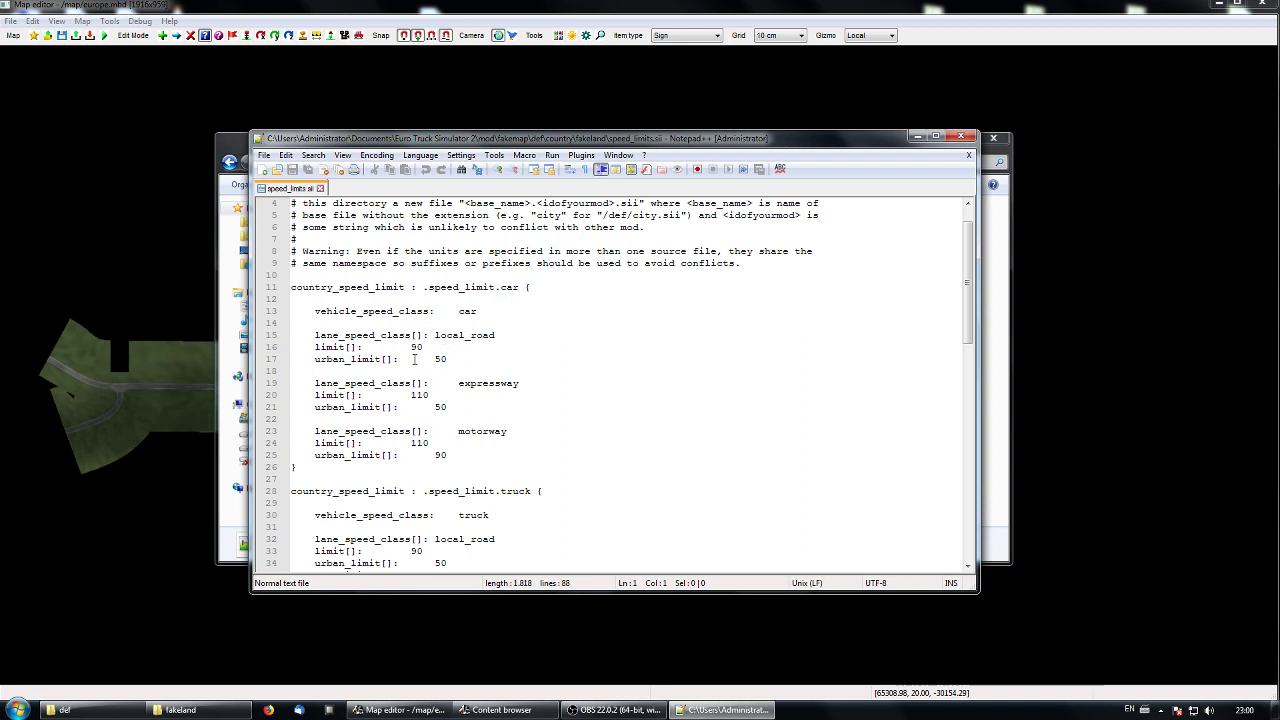
scroll(562, 370, down, 2)
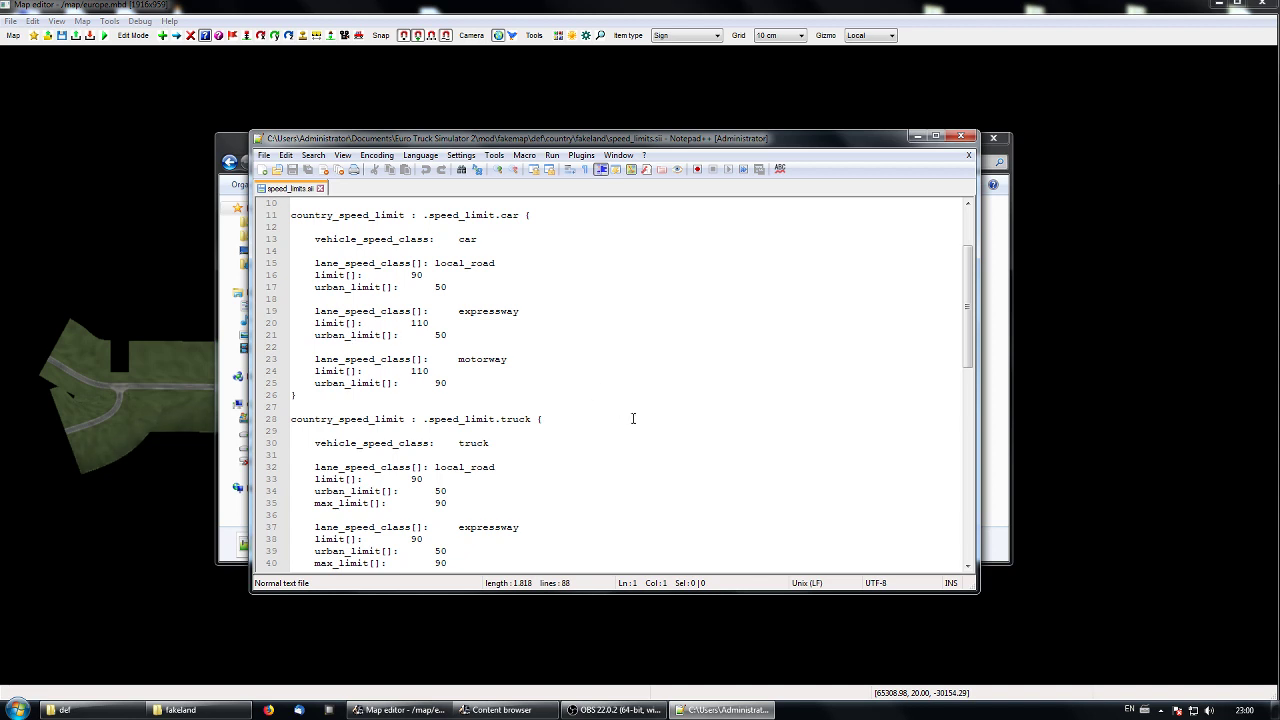
scroll(633, 418, down, 2)
scroll(609, 414, down, 8)
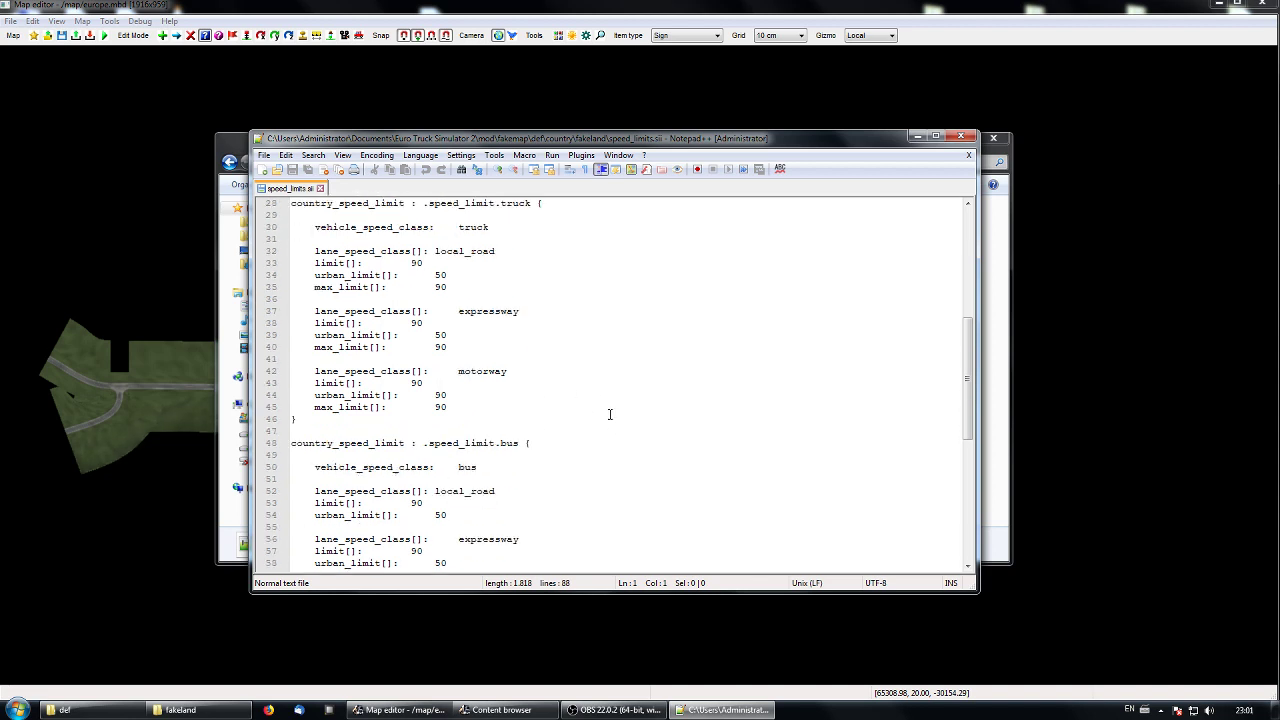
scroll(584, 421, down, 4)
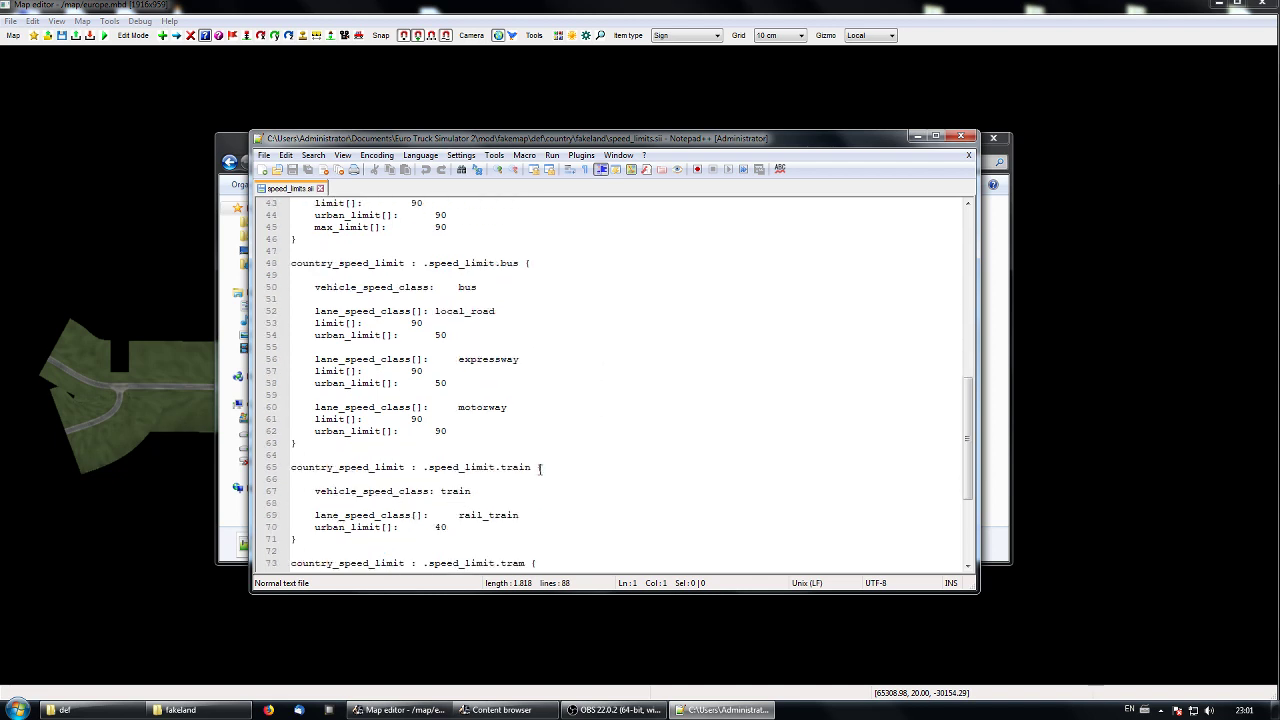
scroll(612, 458, down, 2)
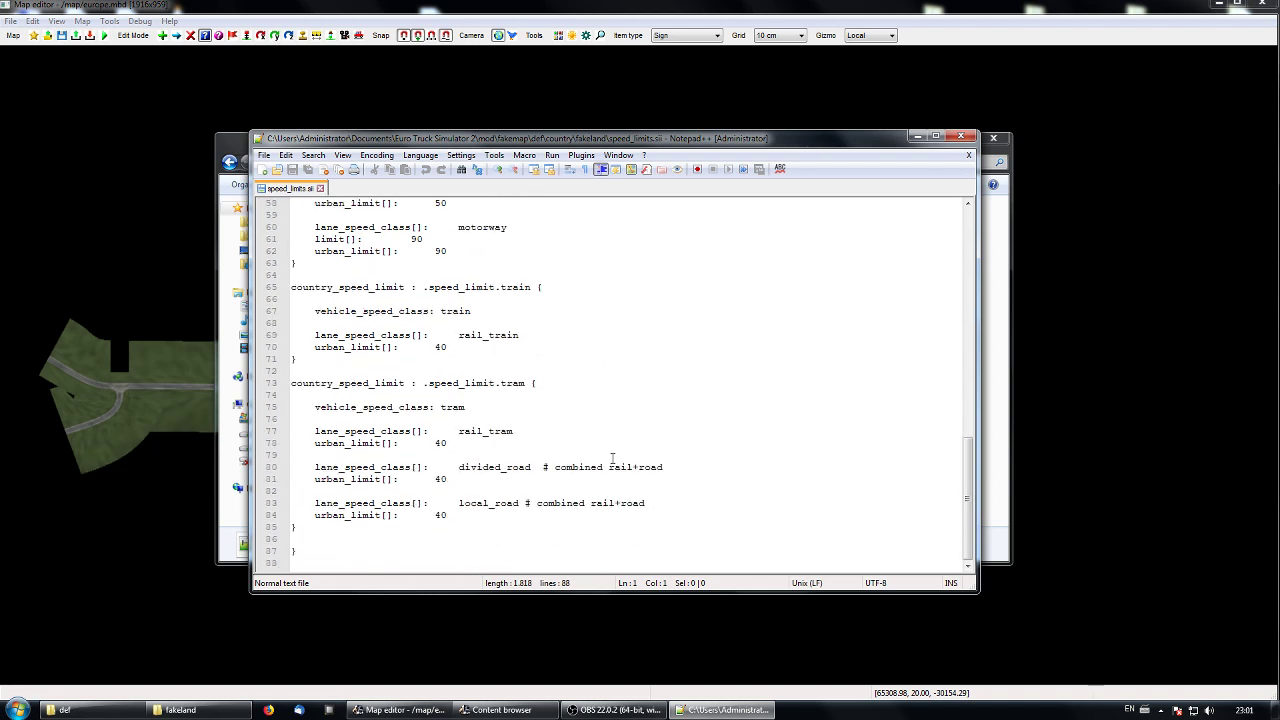
scroll(612, 458, up, 19)
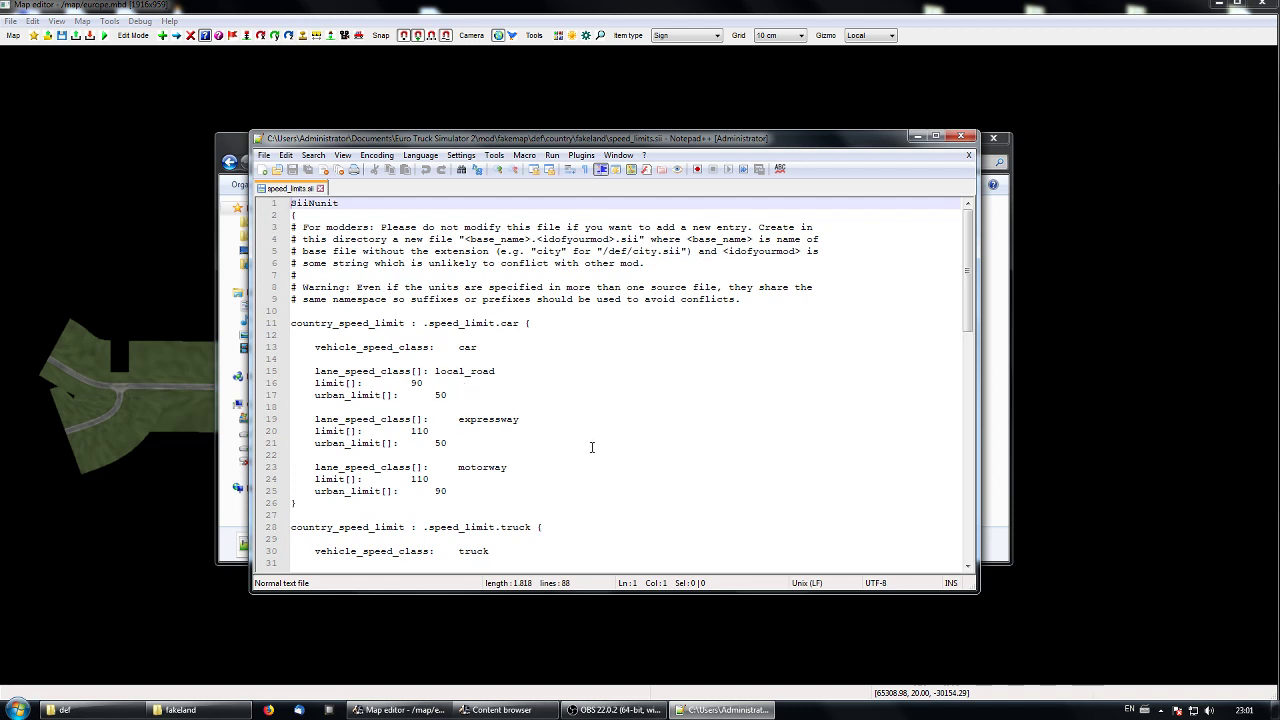
double_click(416, 383)
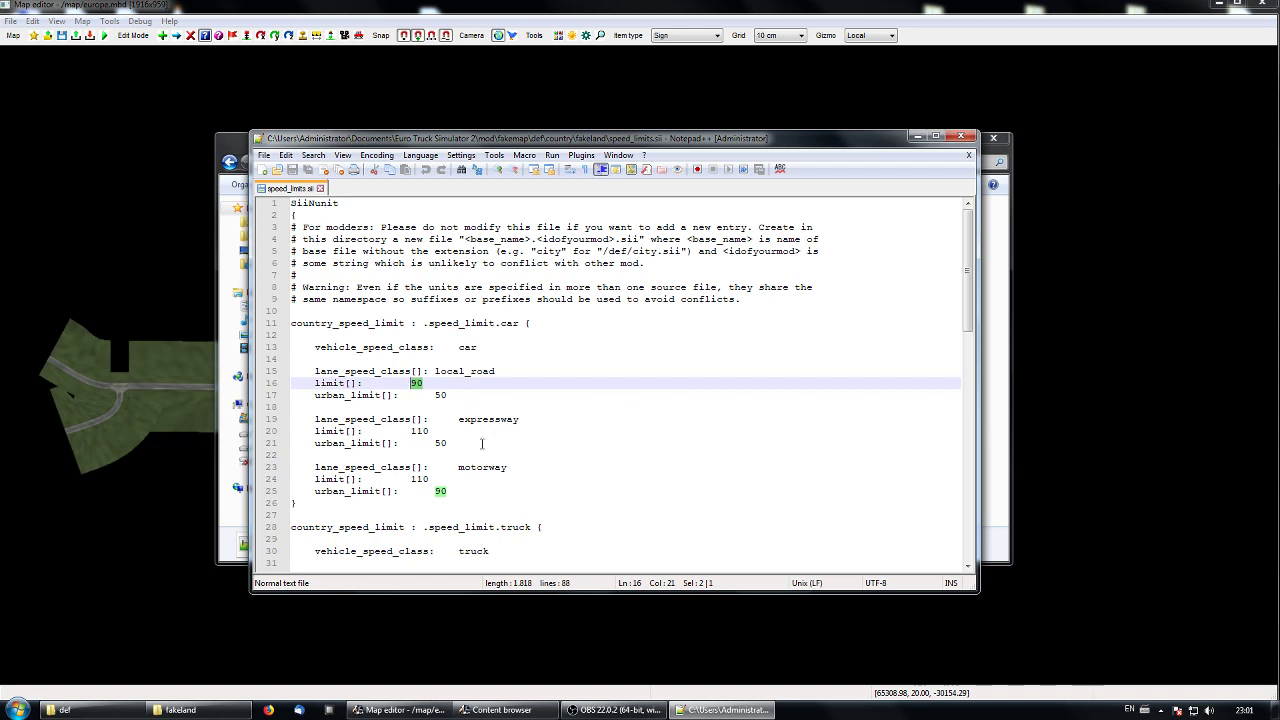
click(327, 176)
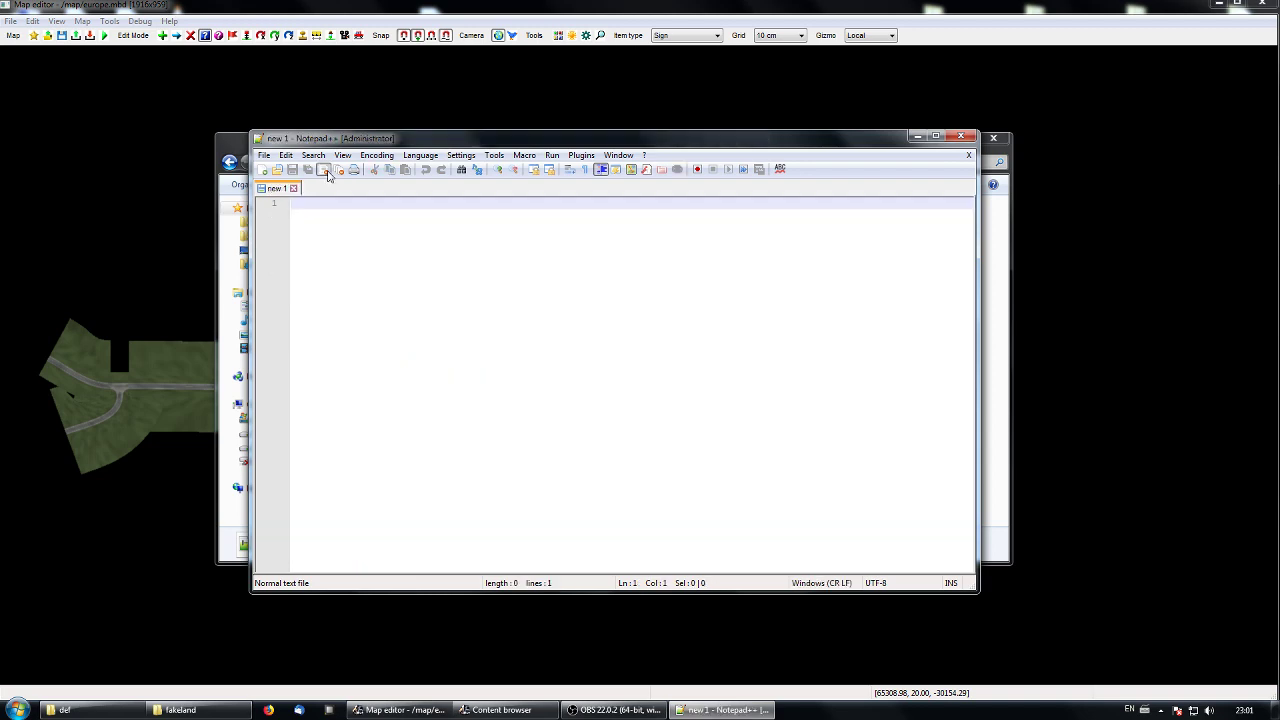
click(961, 137)
Open traffic.sii from the fakeland folder and examine the override note and the spawn frequencies of the car entries.
double_click(372, 251)
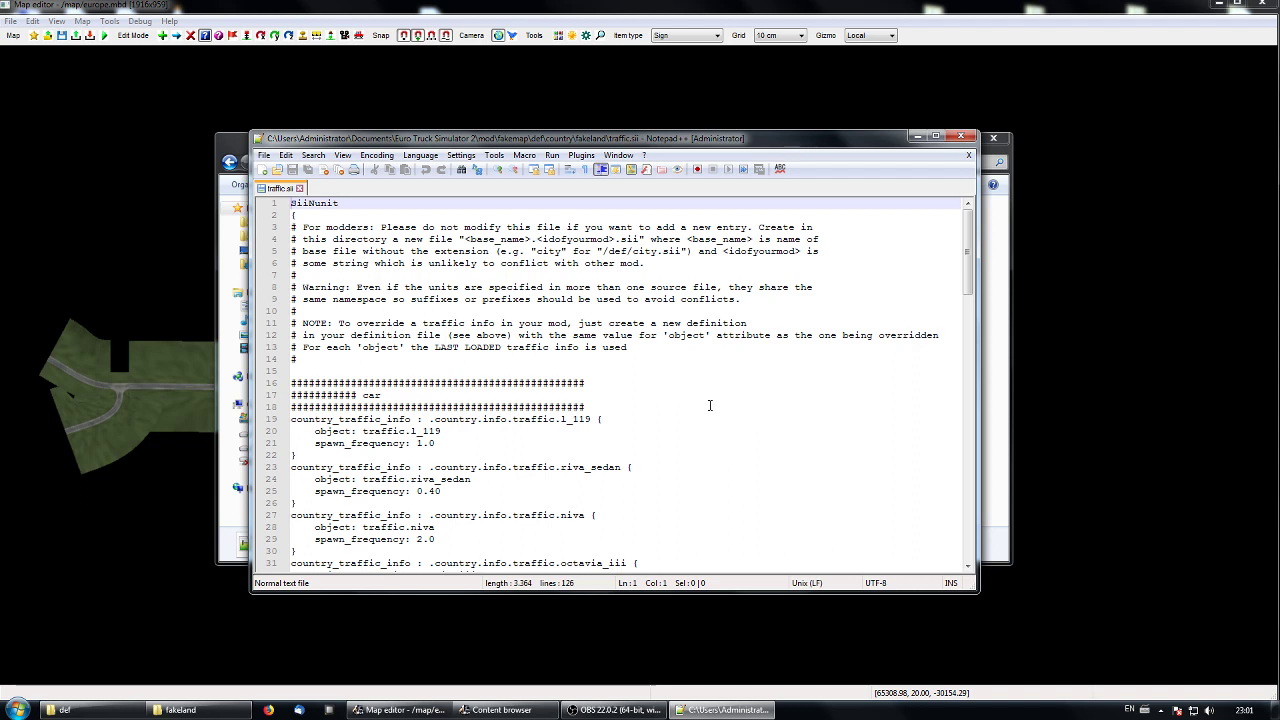
scroll(708, 403, down, 4)
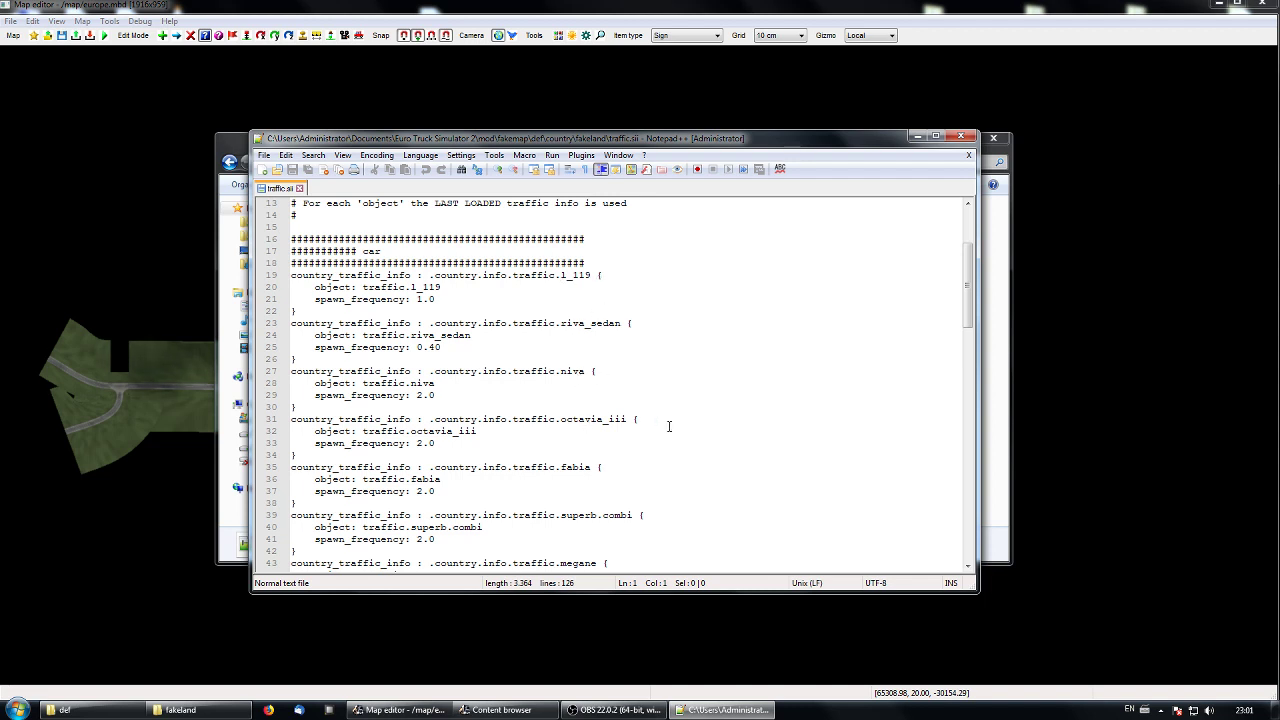
scroll(669, 427, down, 2)
scroll(695, 392, up, 4)
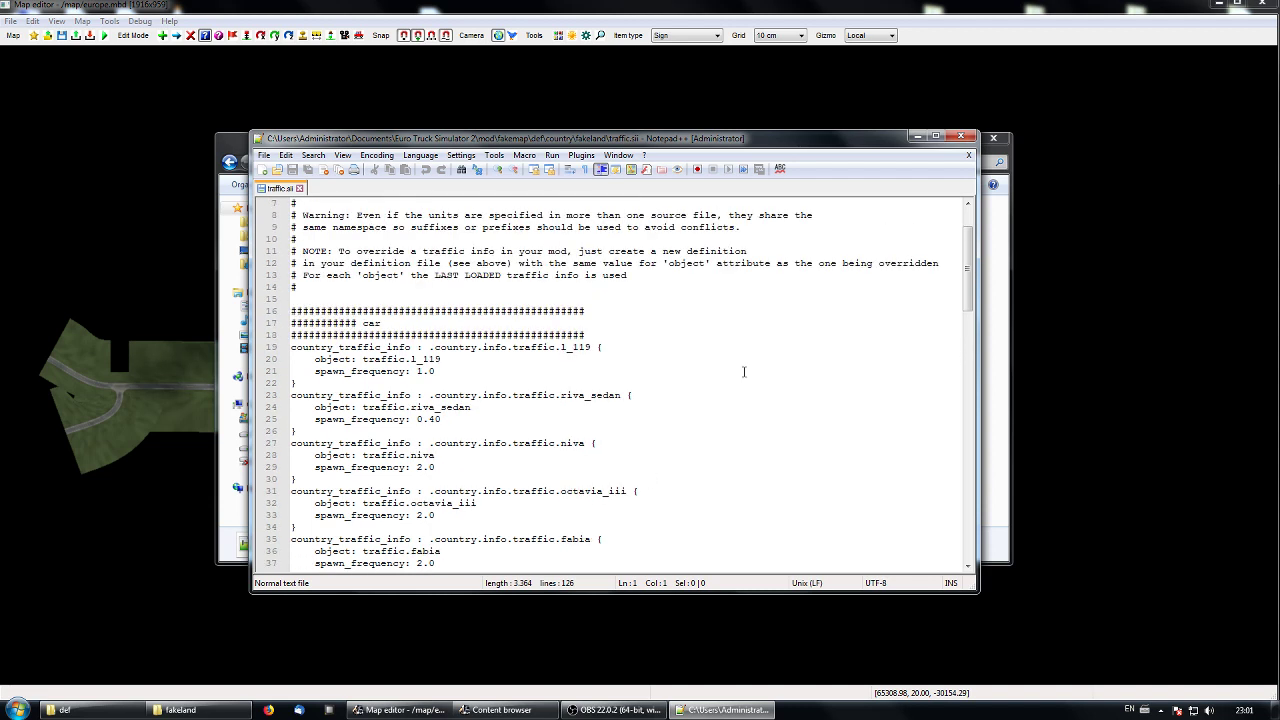
scroll(744, 372, down, 2)
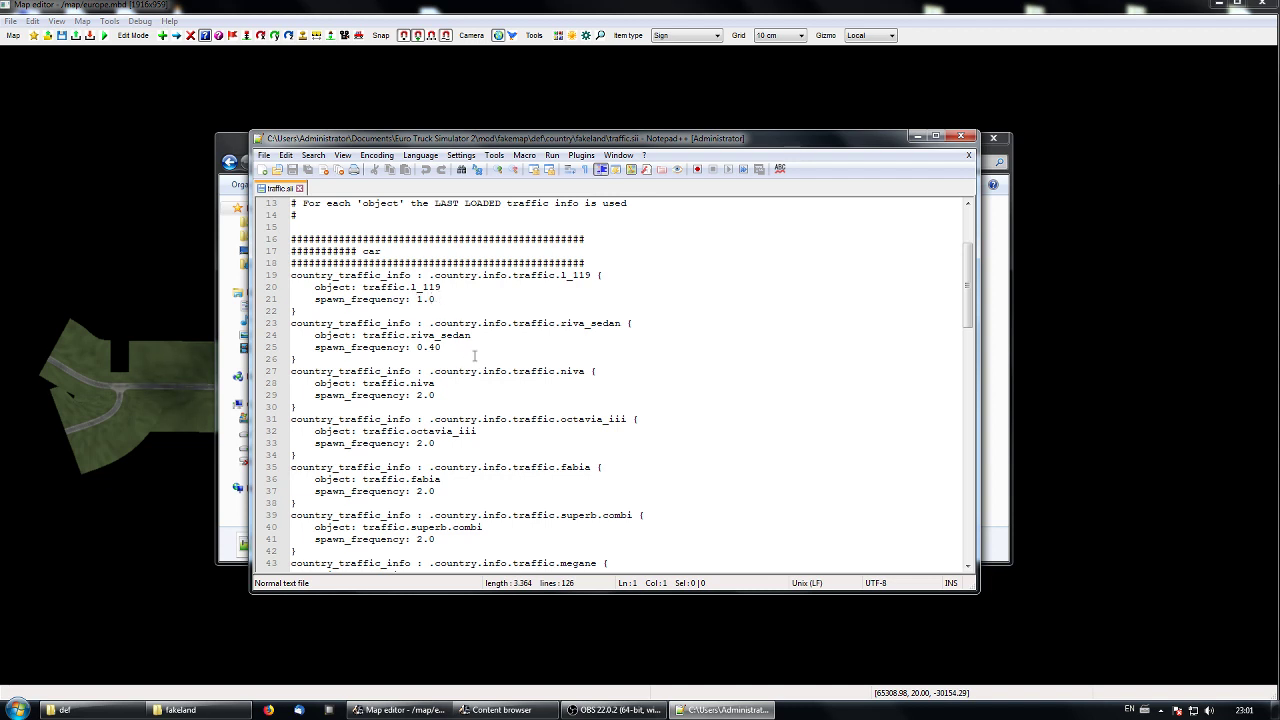
scroll(478, 336, down, 1)
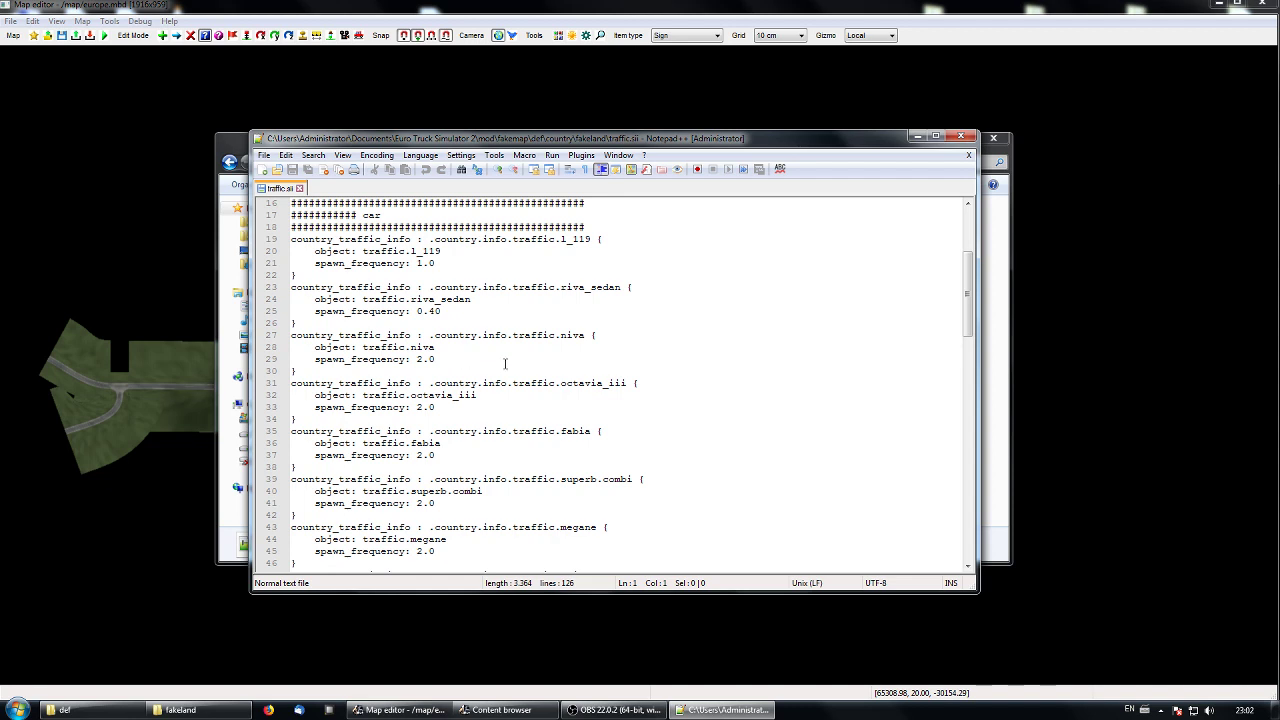
scroll(505, 363, down, 13)
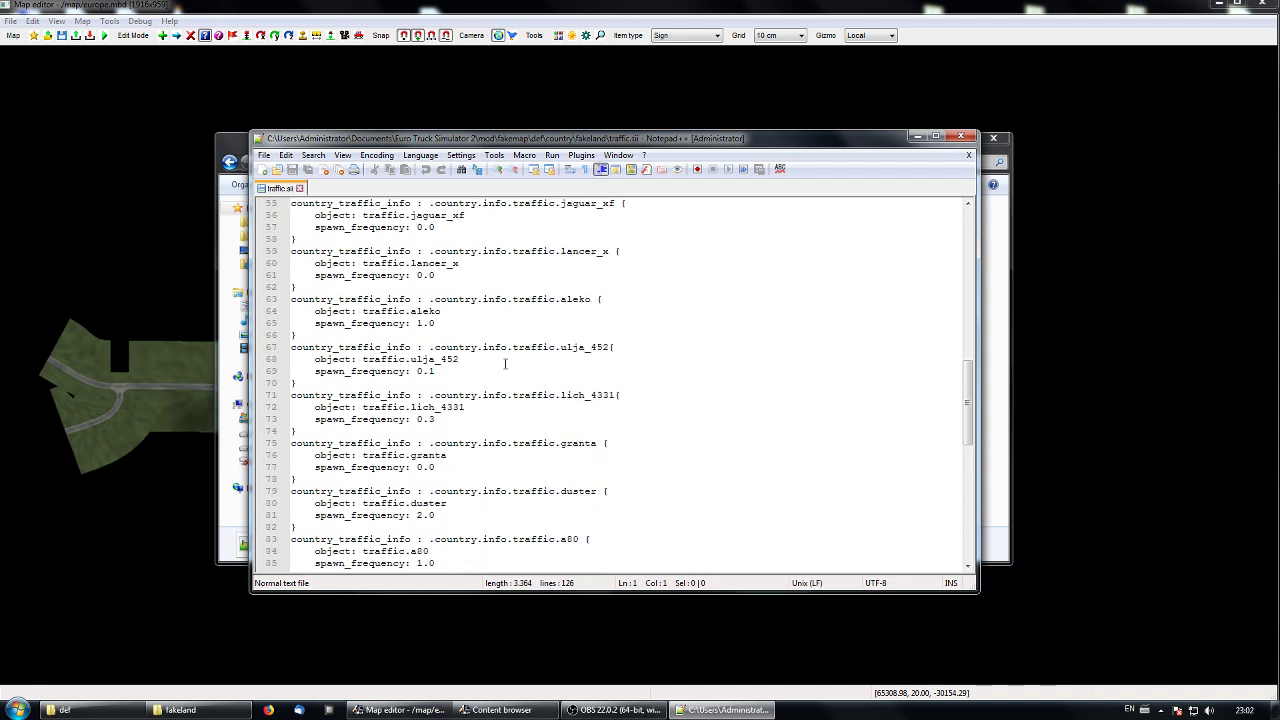
scroll(505, 363, down, 8)
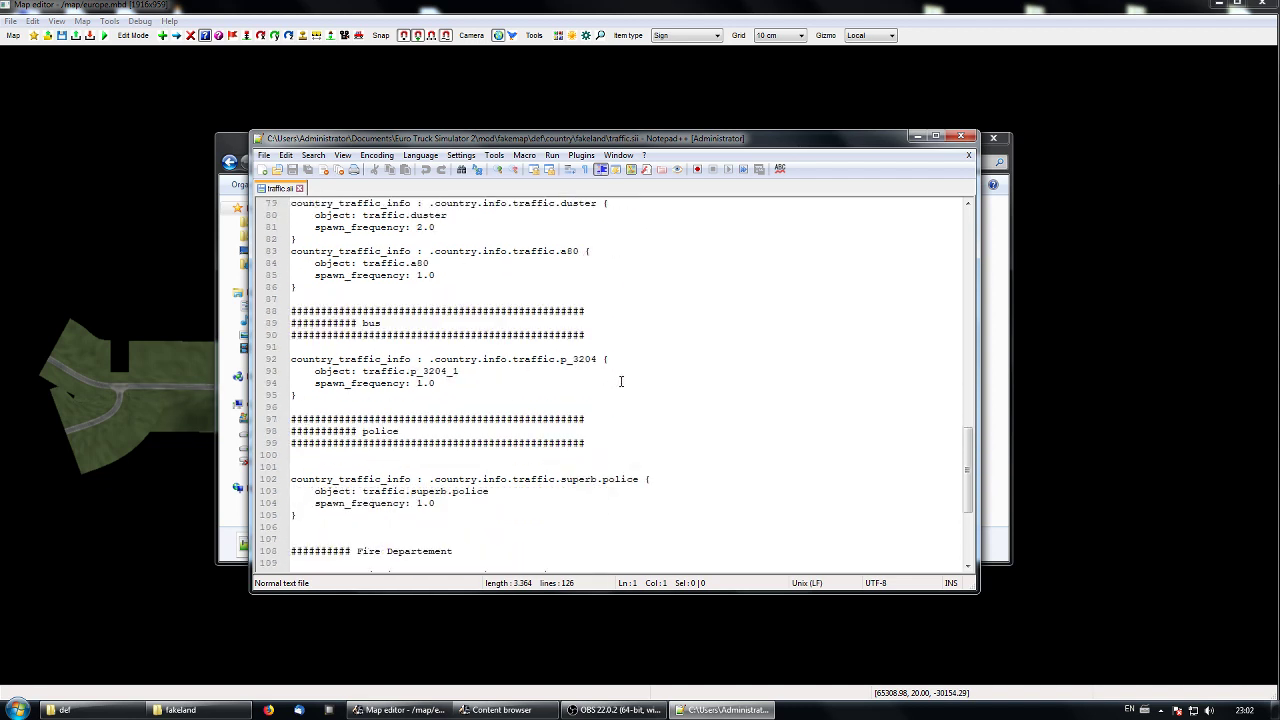
Examine the bus, police, fire department and ambulance entries in traffic.sii, including the p_3204 bus object, and close the file and Notepad++.
scroll(630, 382, up, 3)
scroll(647, 387, down, 4)
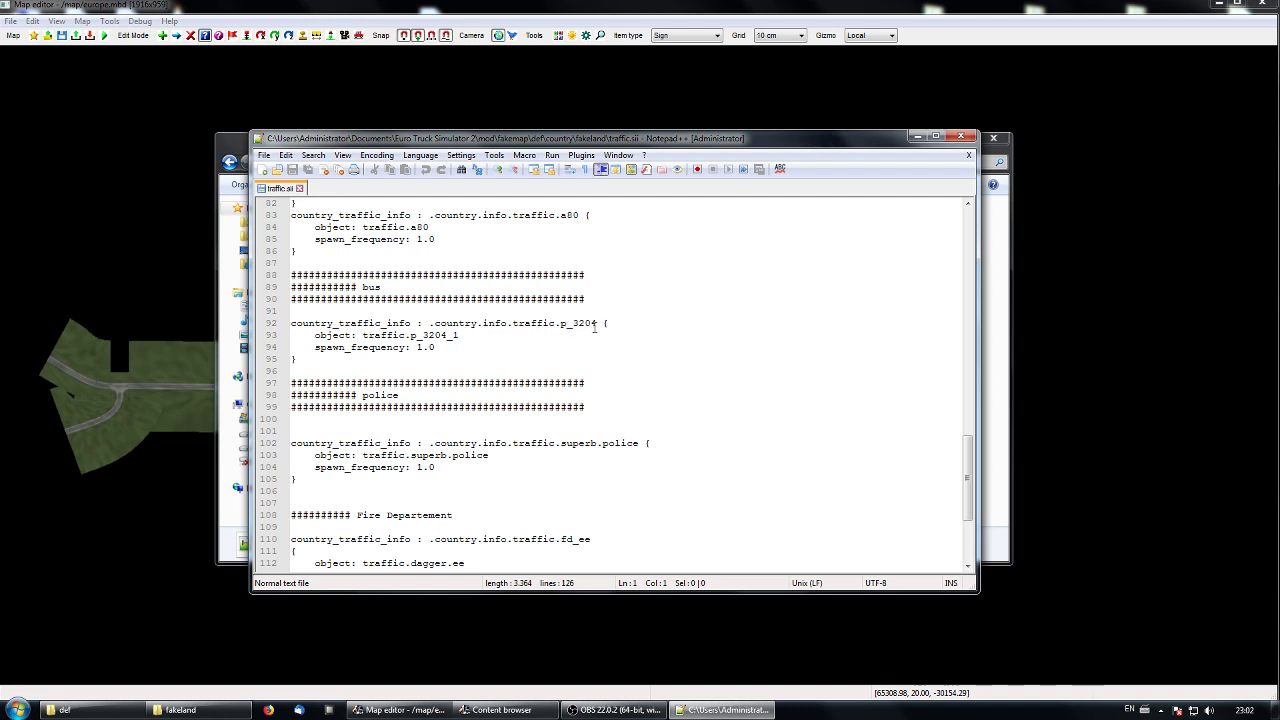
drag(561, 323, 598, 323)
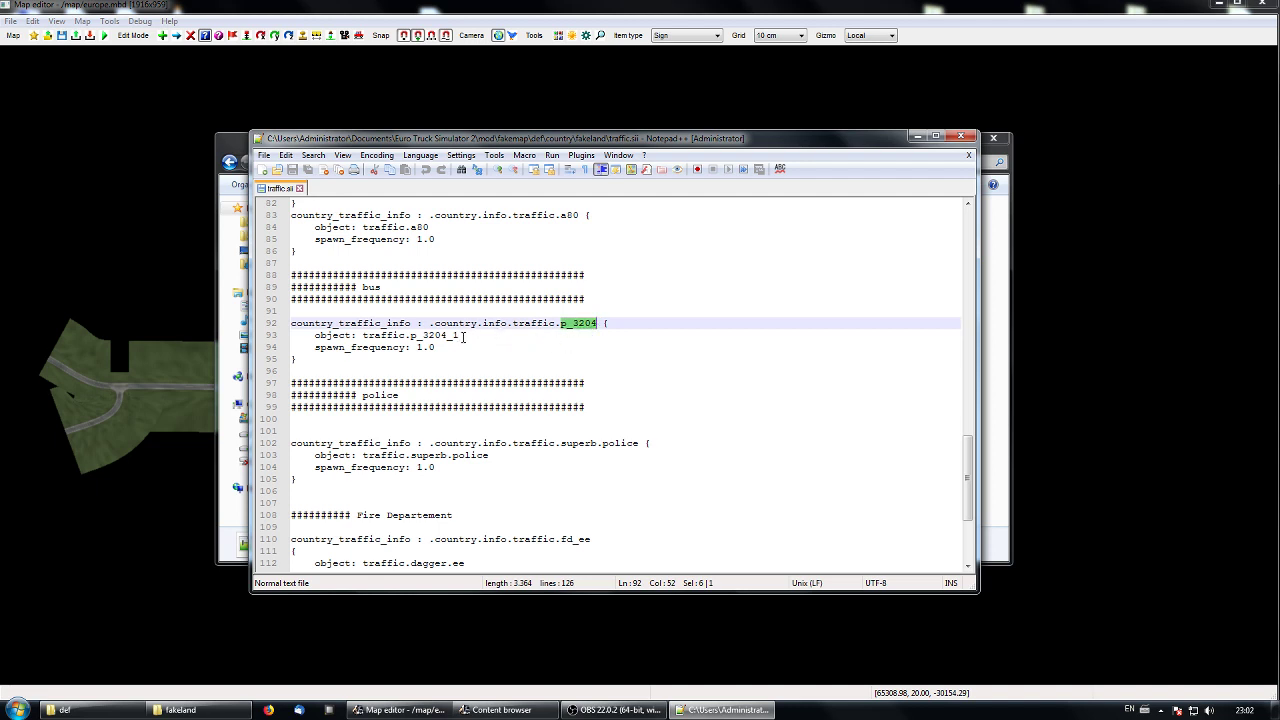
drag(460, 335, 411, 338)
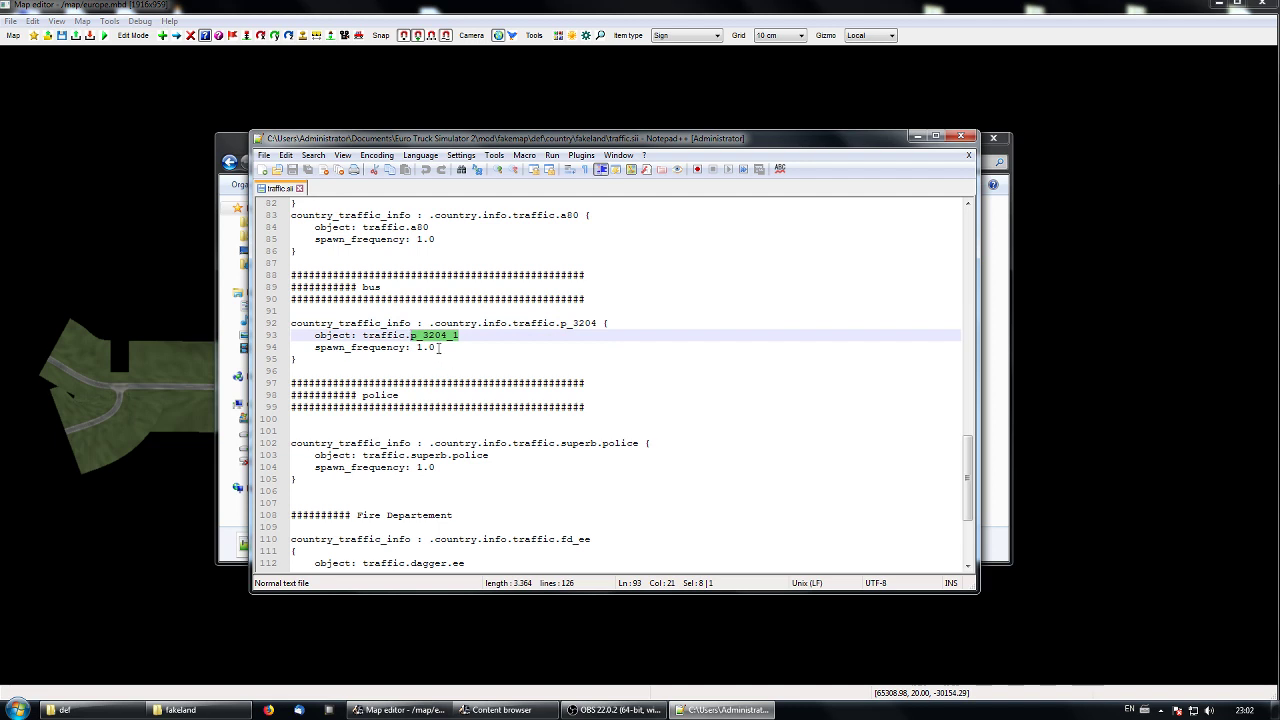
scroll(590, 391, down, 2)
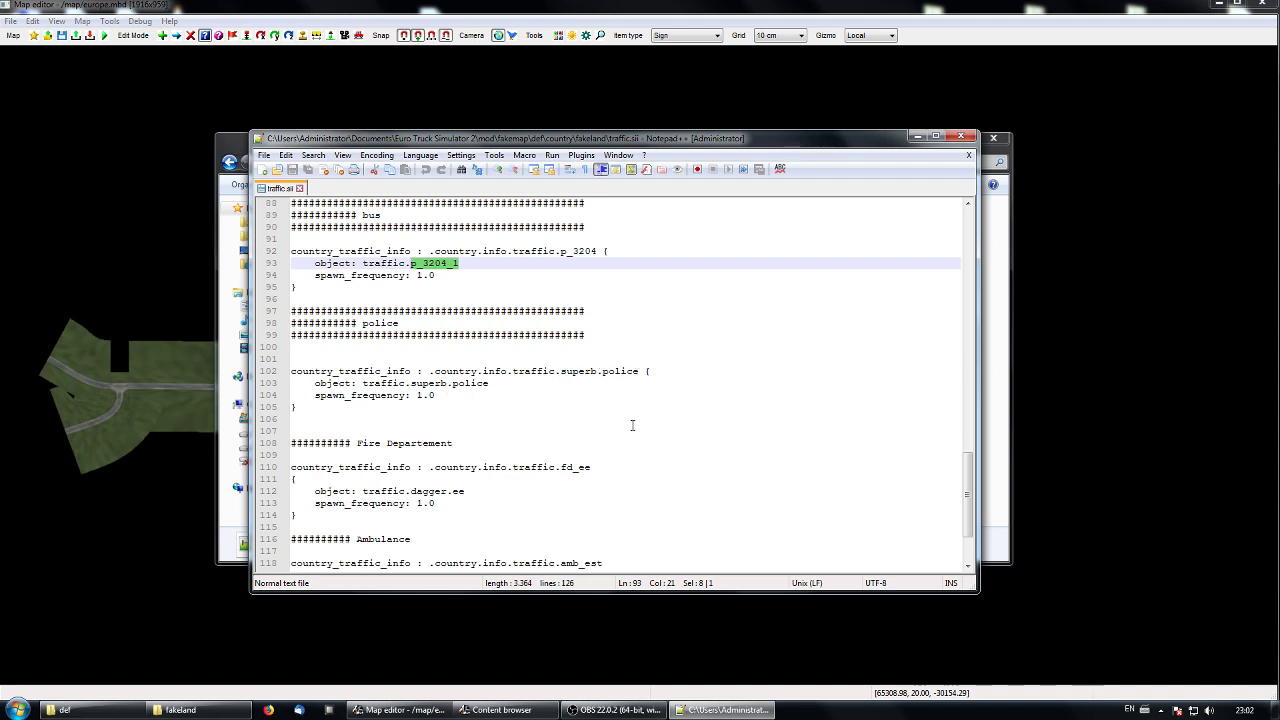
scroll(662, 395, down, 2)
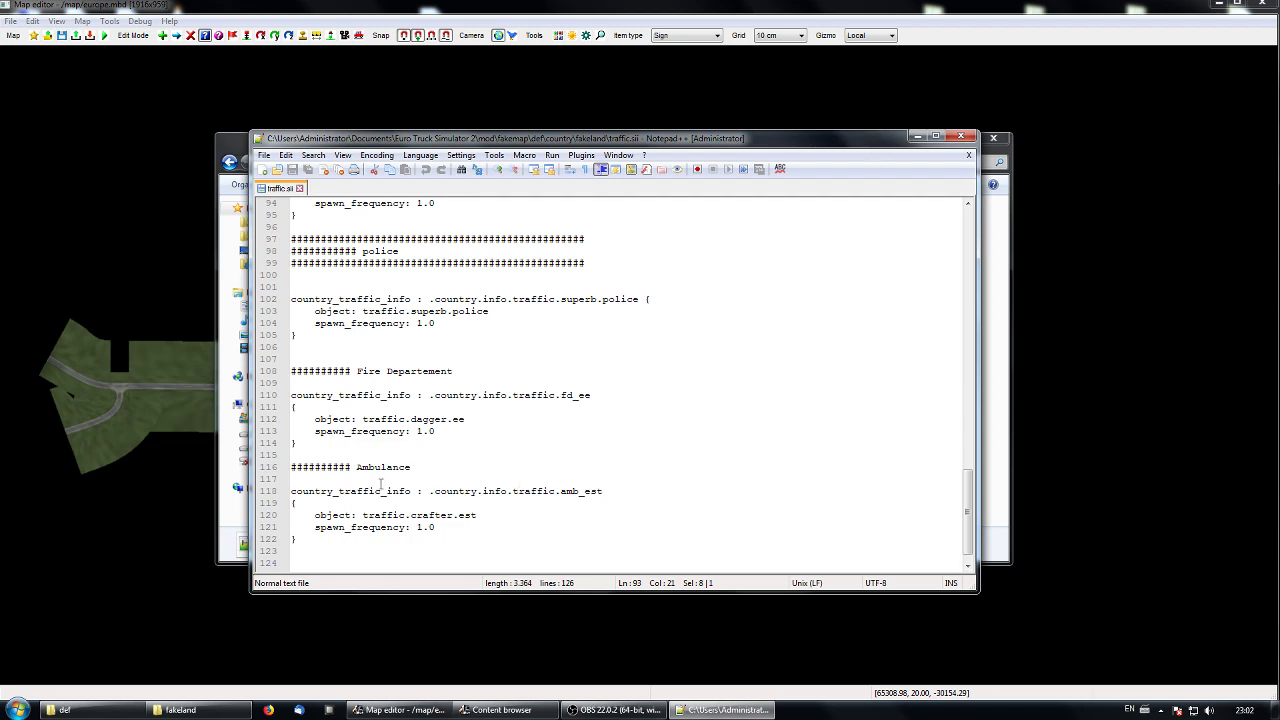
scroll(764, 418, up, 20)
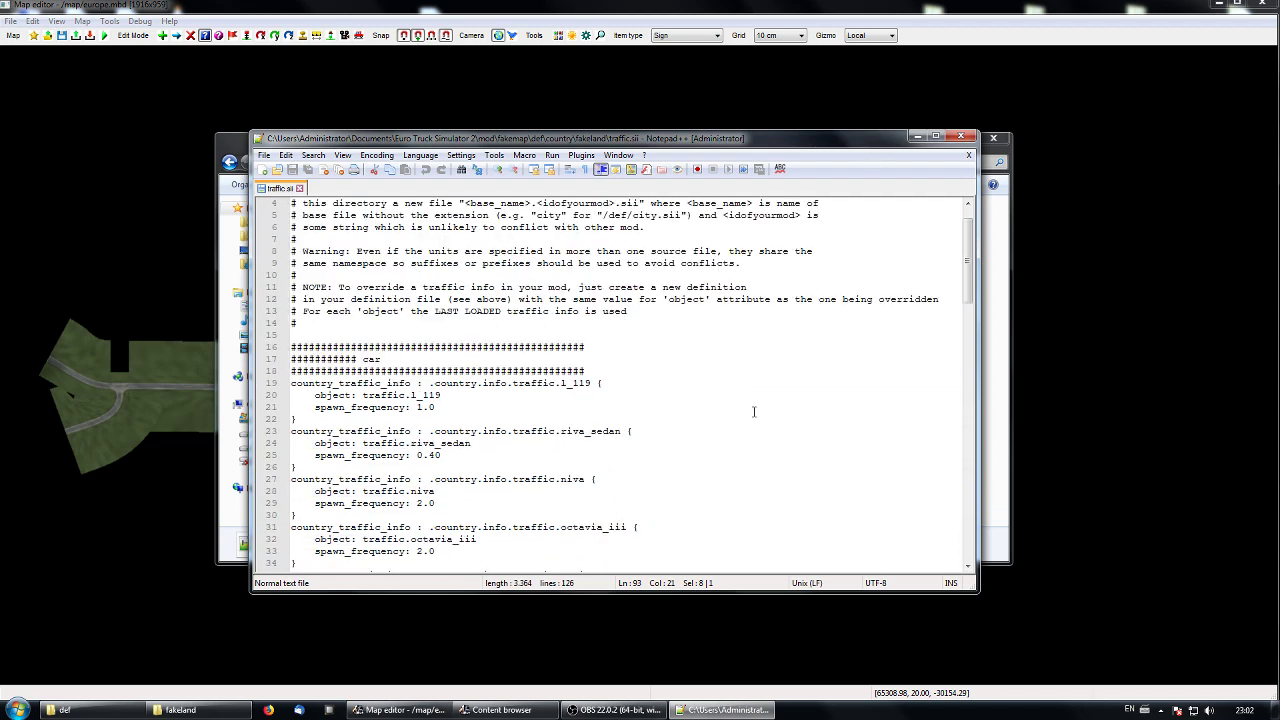
click(298, 188)
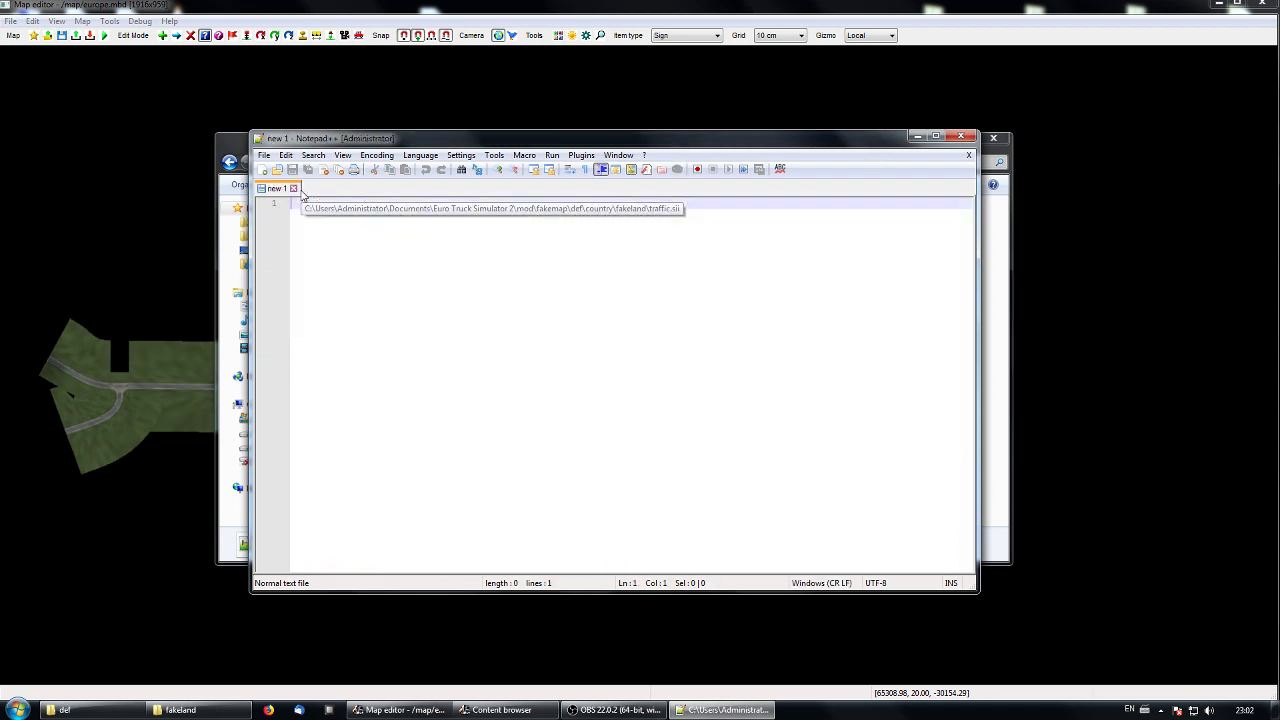
click(961, 136)
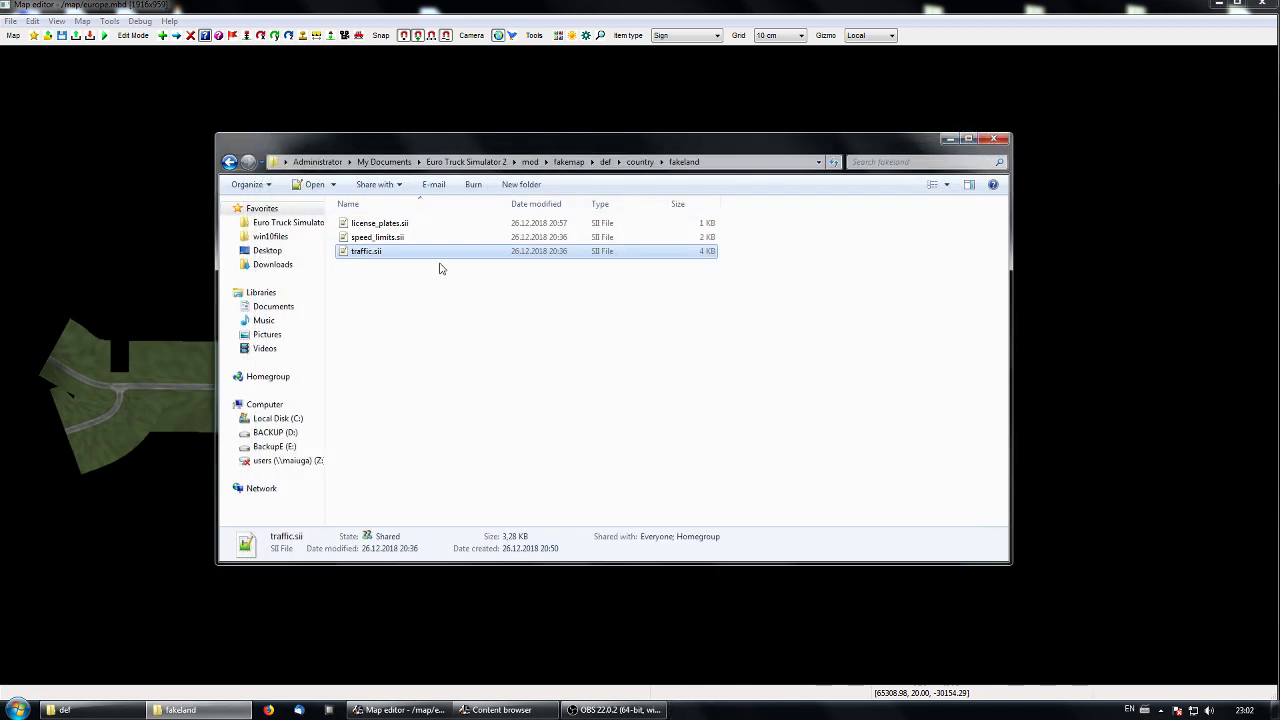
Return to the mod's def folder and check how the city.fakemap.sii file is named, leaving its name as it is.
click(229, 161)
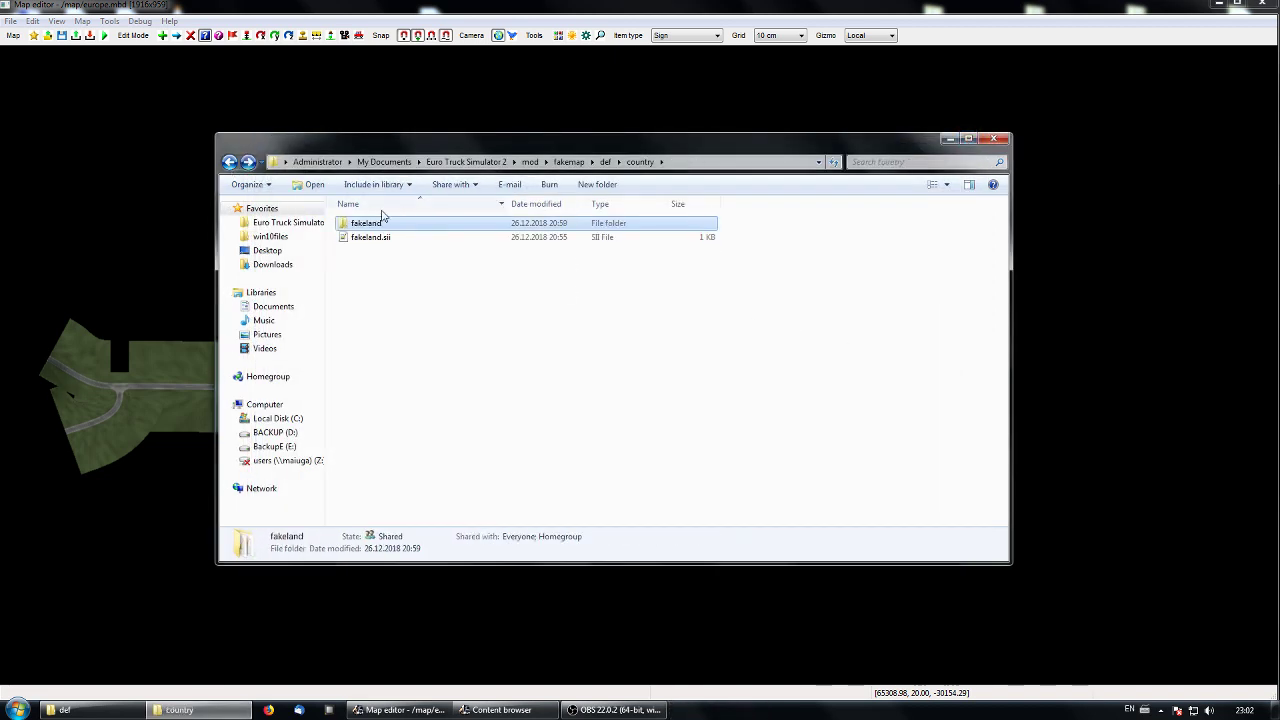
click(229, 161)
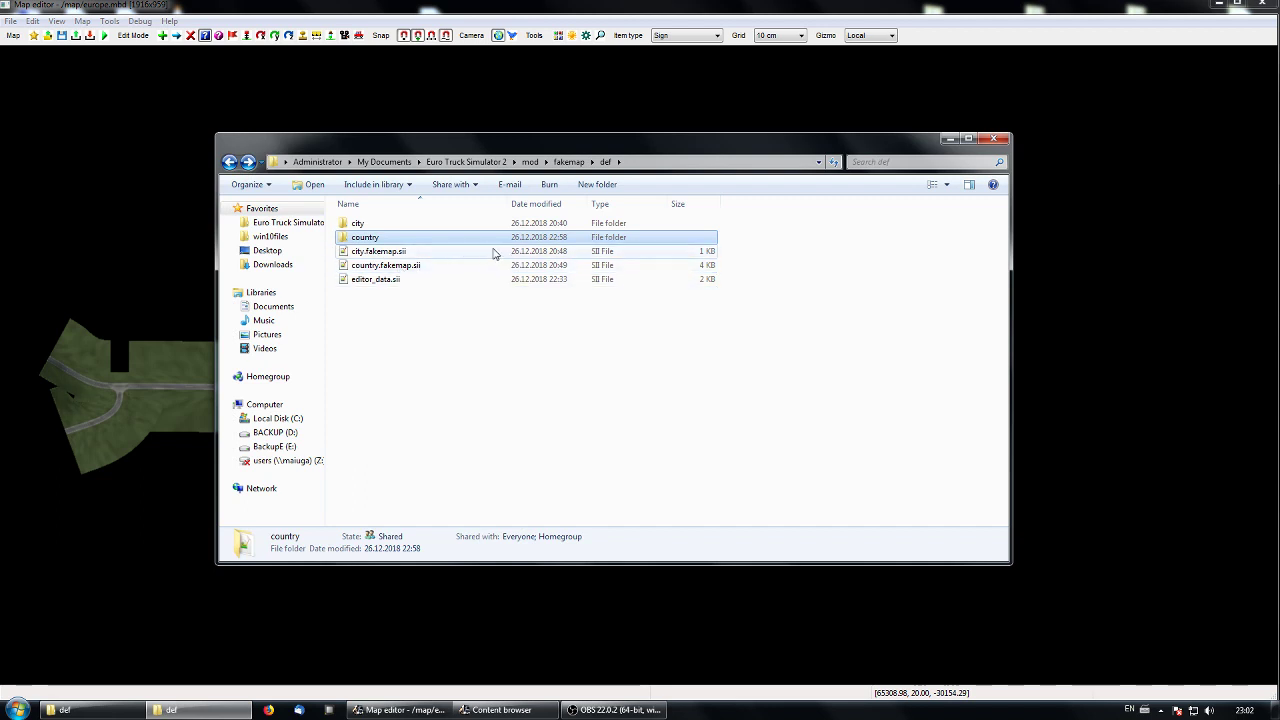
click(392, 257)
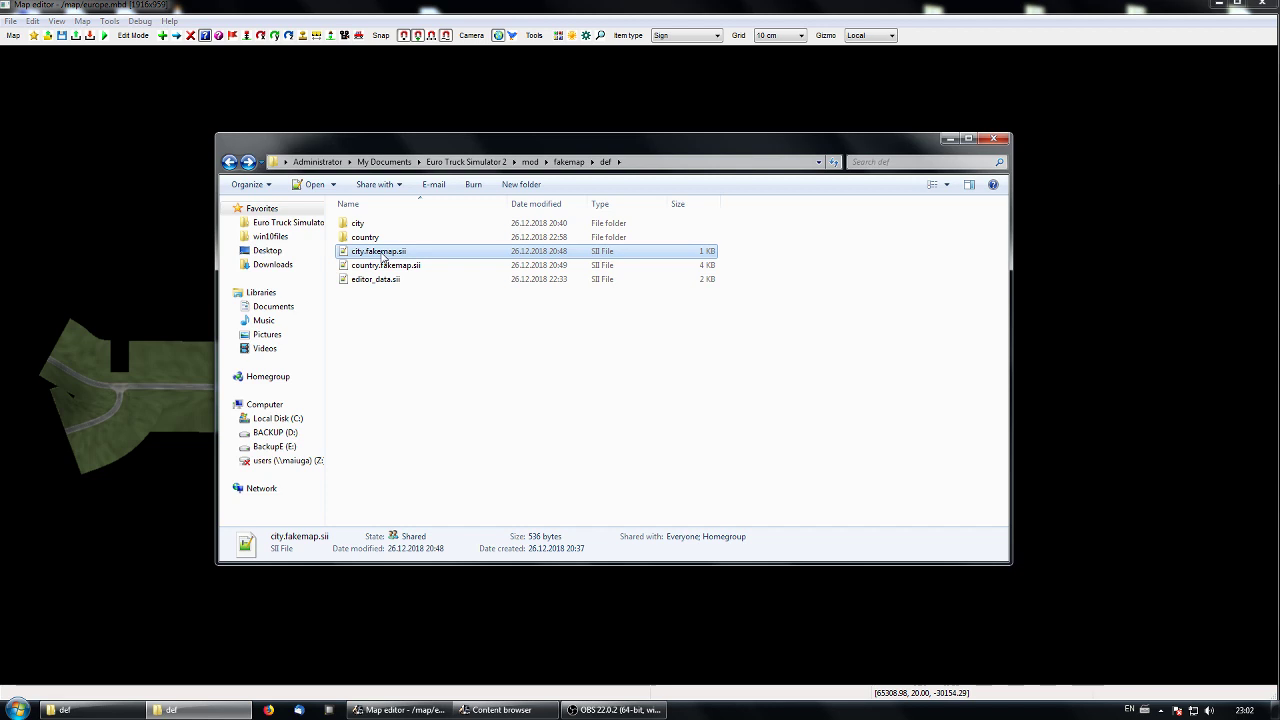
click(383, 257)
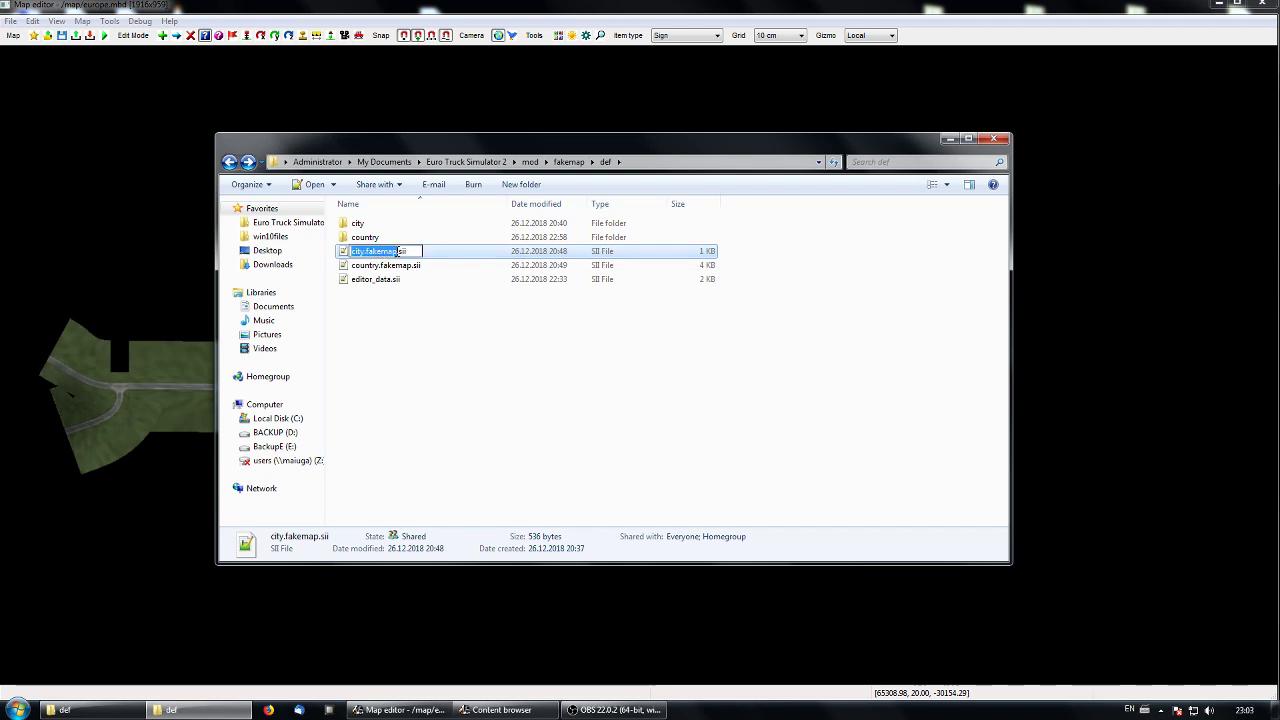
click(361, 252)
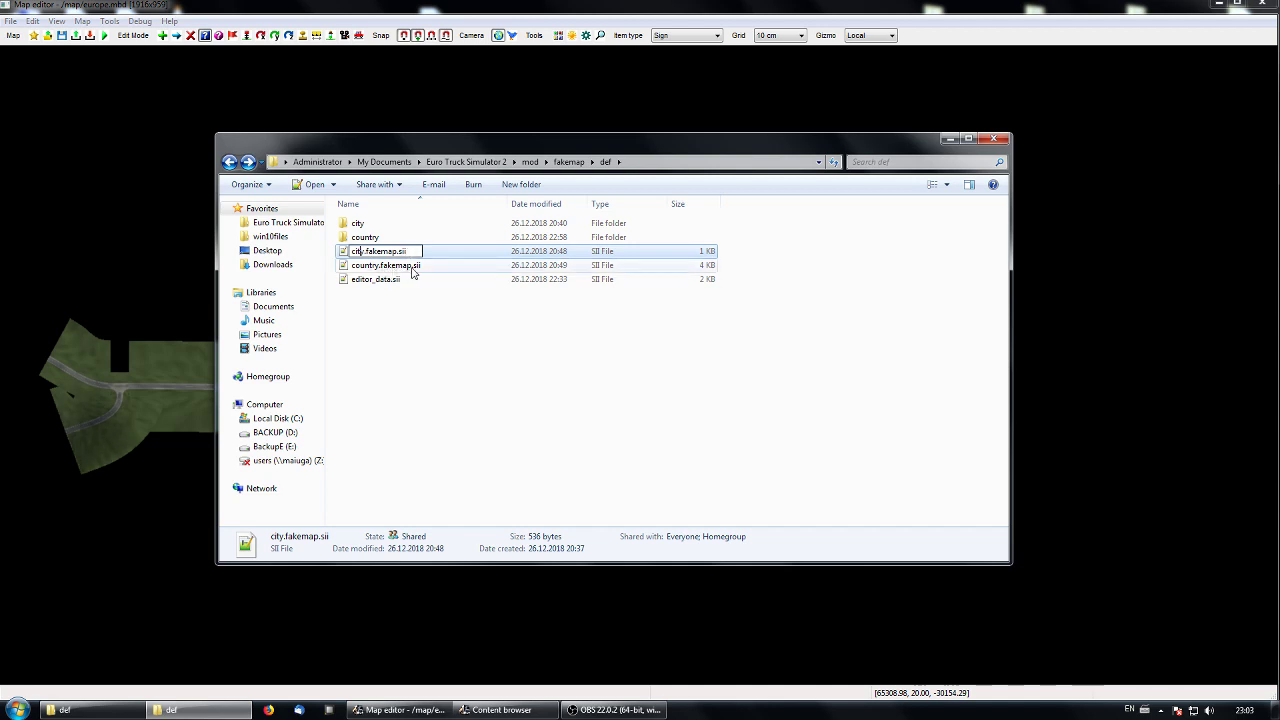
click(434, 346)
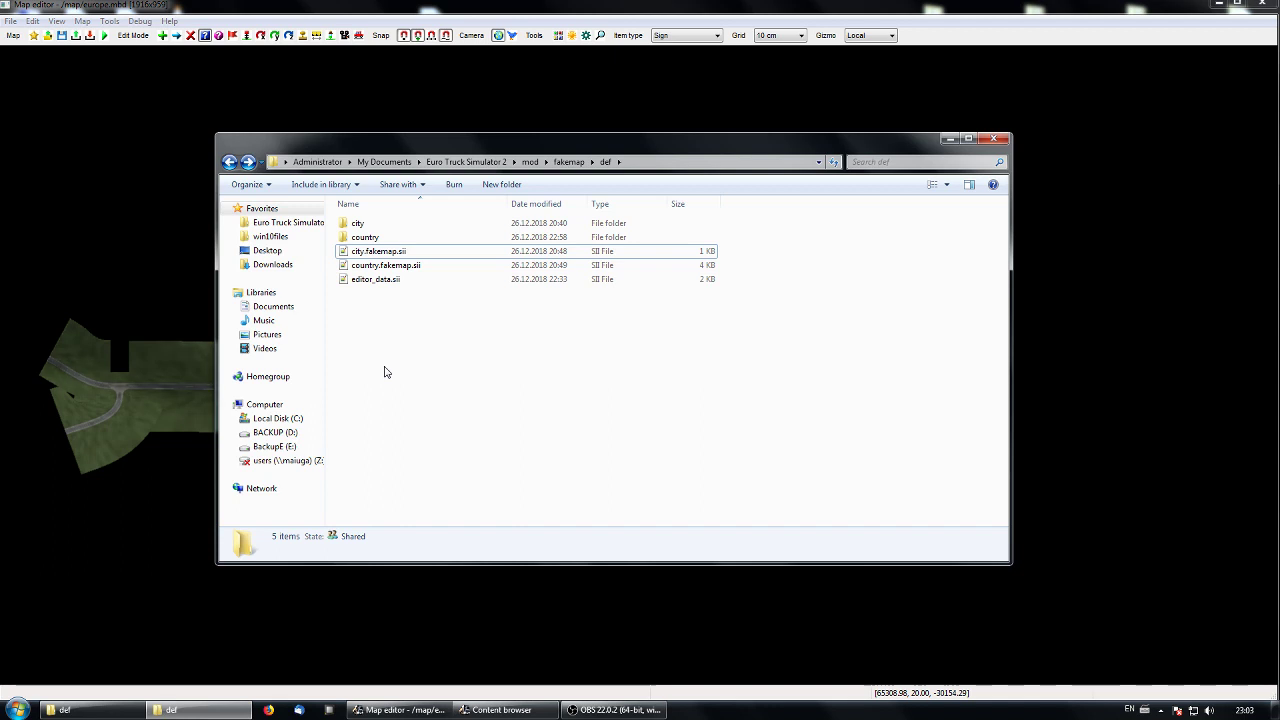
Open editor_data.sii from the def folder in Notepad++ and go to its background map entries.
click(375, 284)
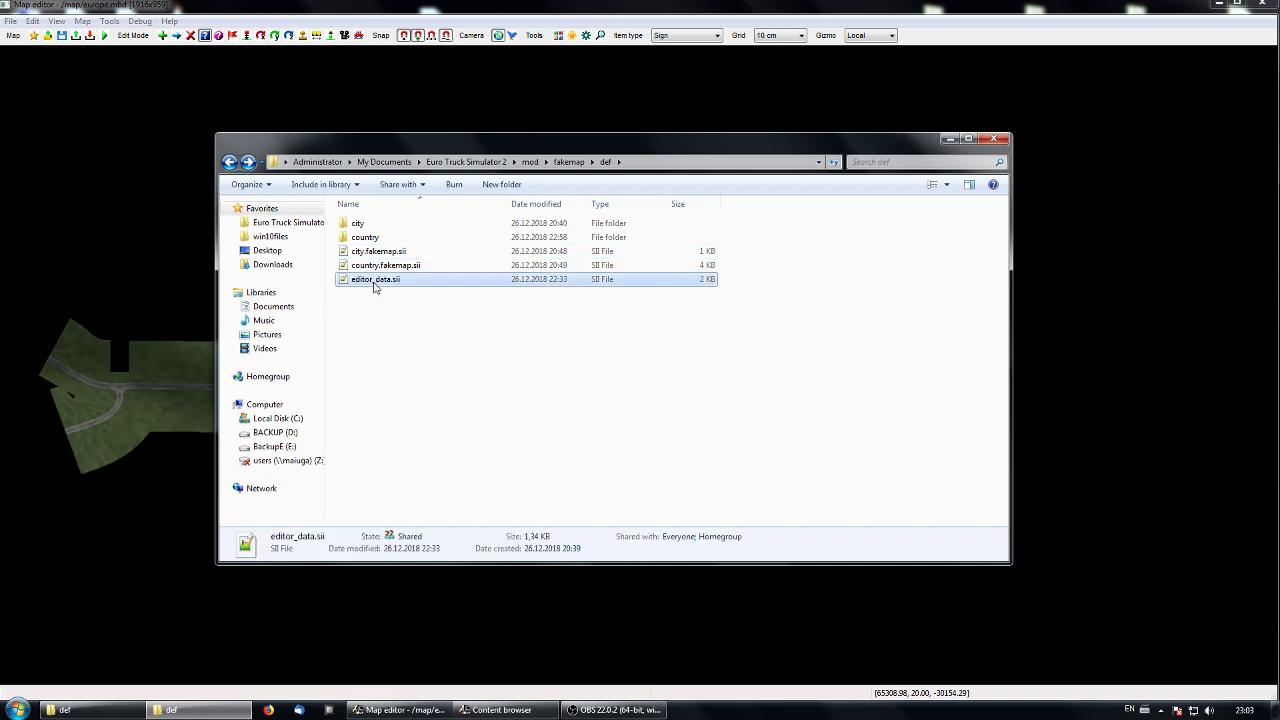
double_click(372, 285)
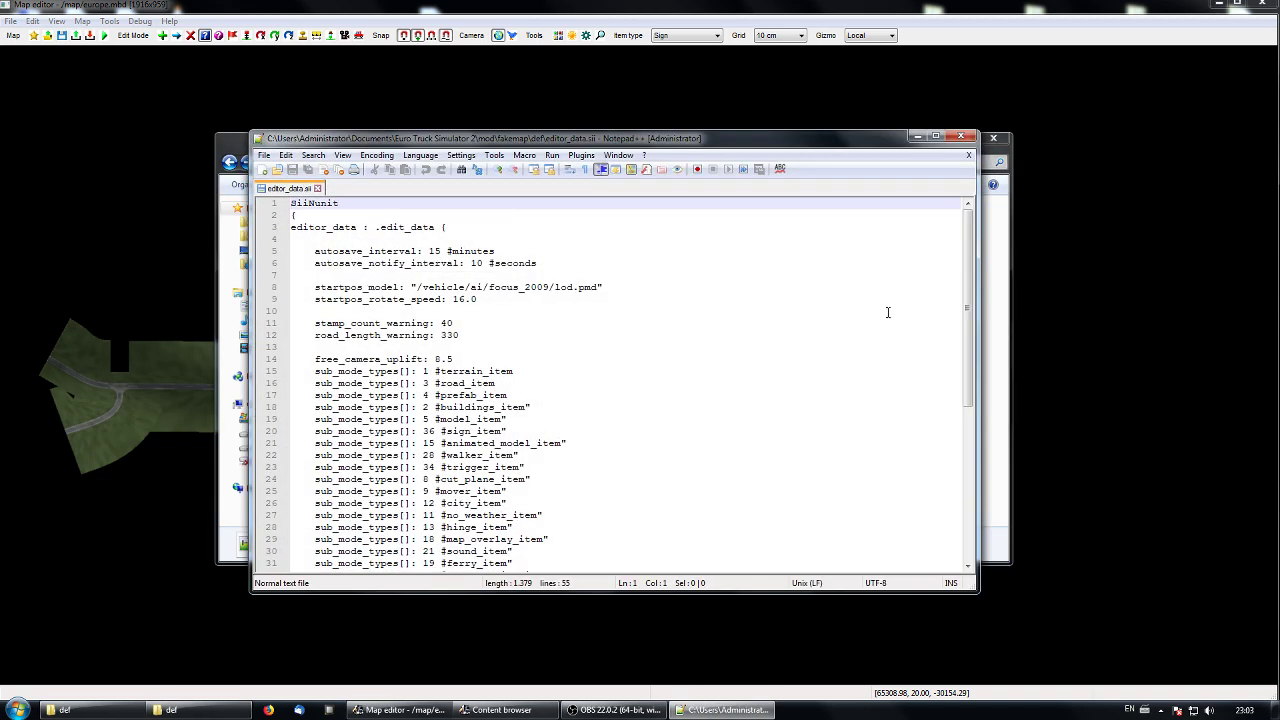
drag(968, 262, 968, 437)
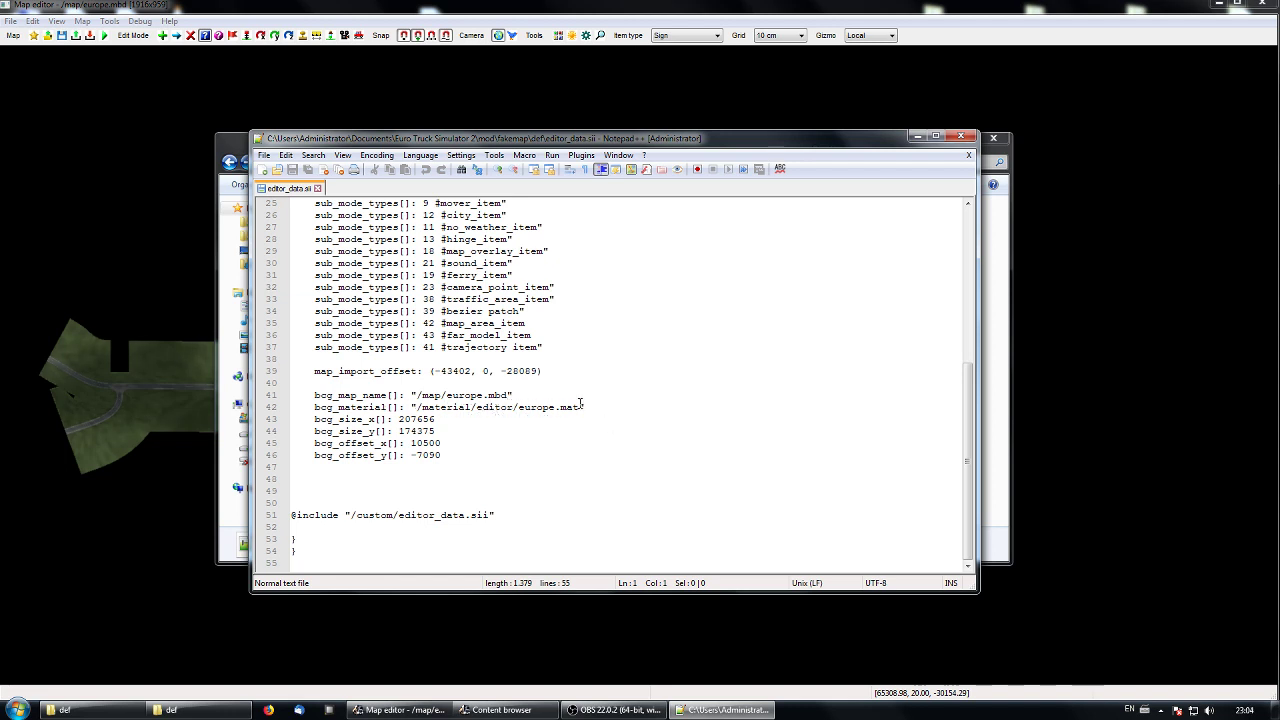
Set the bcg_map_name path to "/map/fakemap.mbd", save editor_data.sii, and close the file and Notepad++.
drag(487, 397, 447, 397)
click(485, 397)
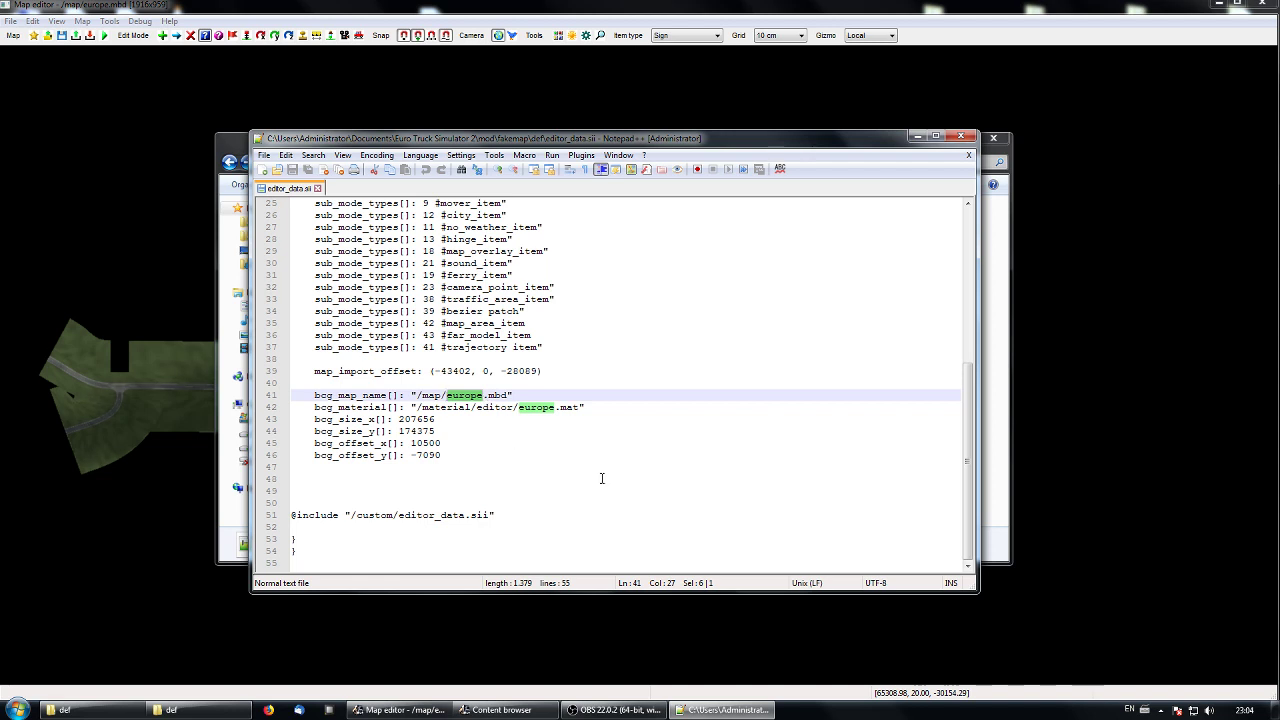
text(fakel)
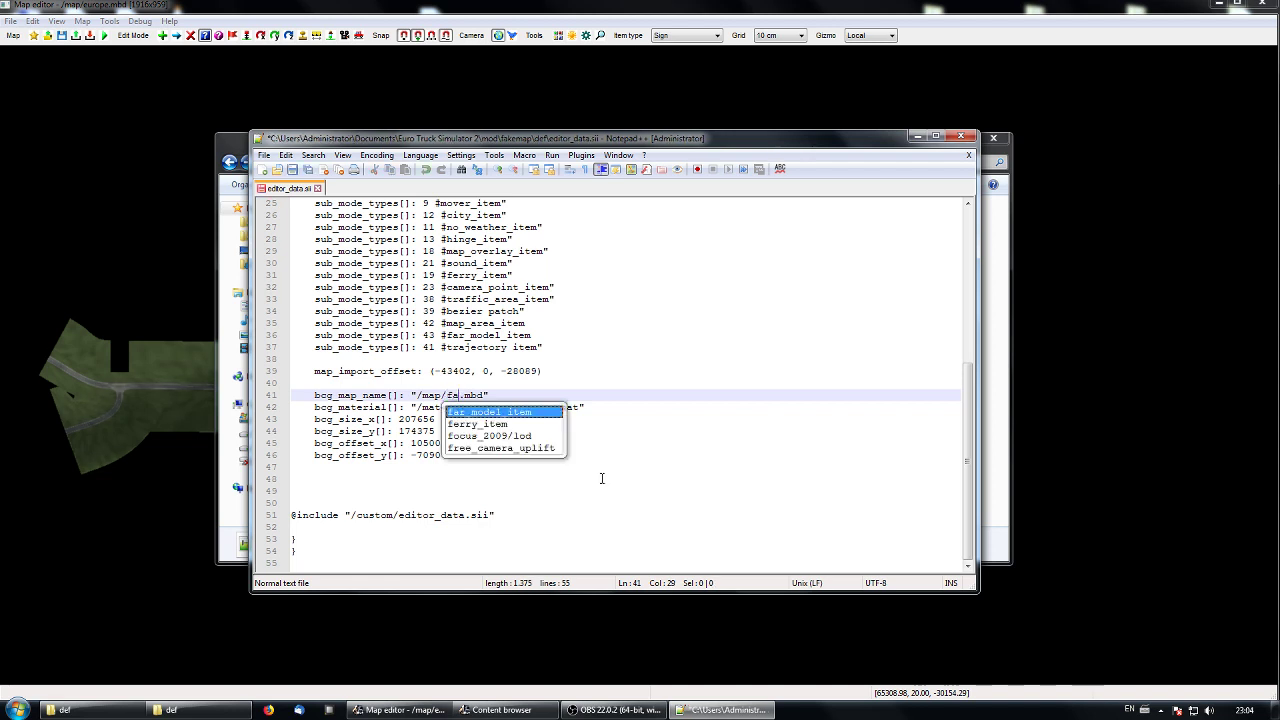
key(BackSpace)
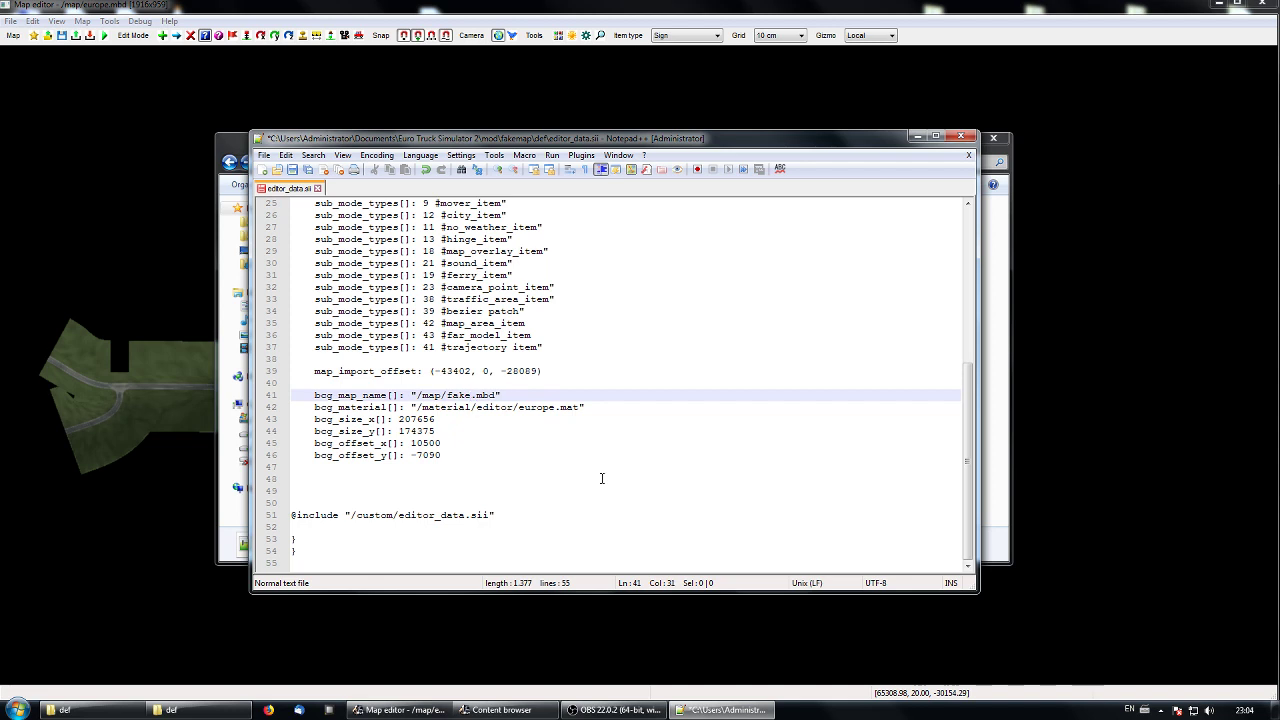
text(map)
click(491, 437)
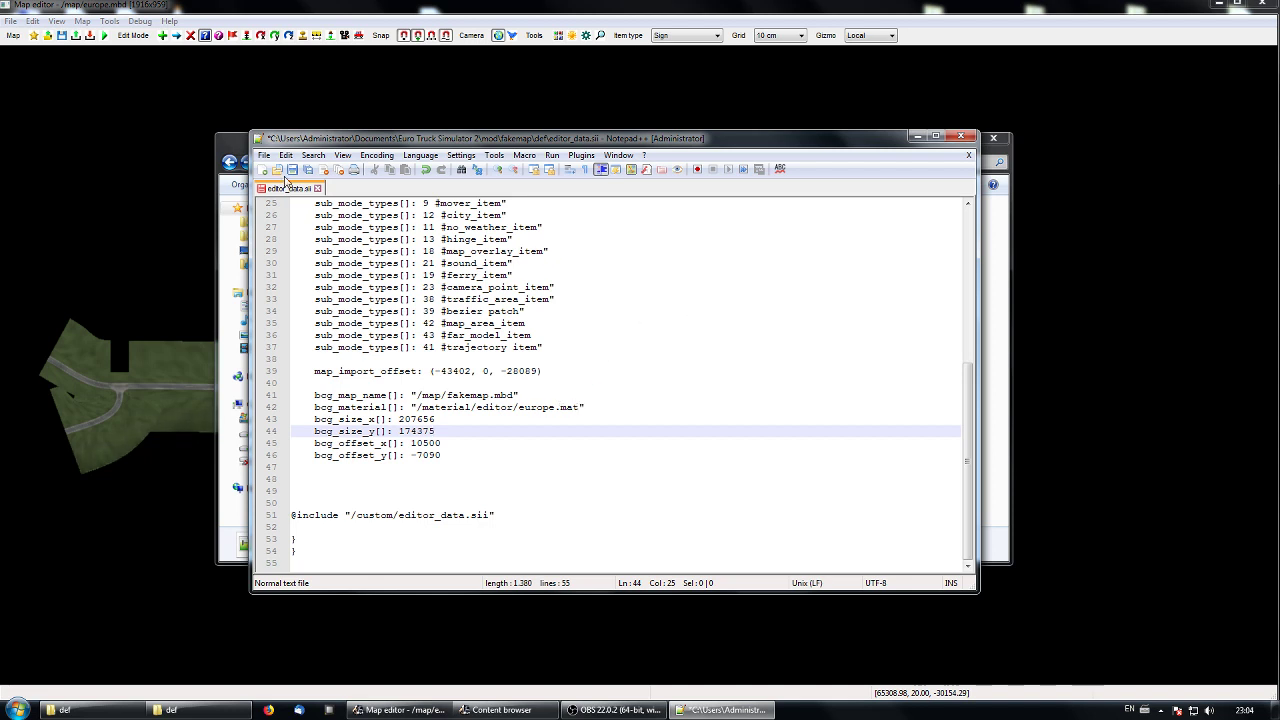
click(292, 169)
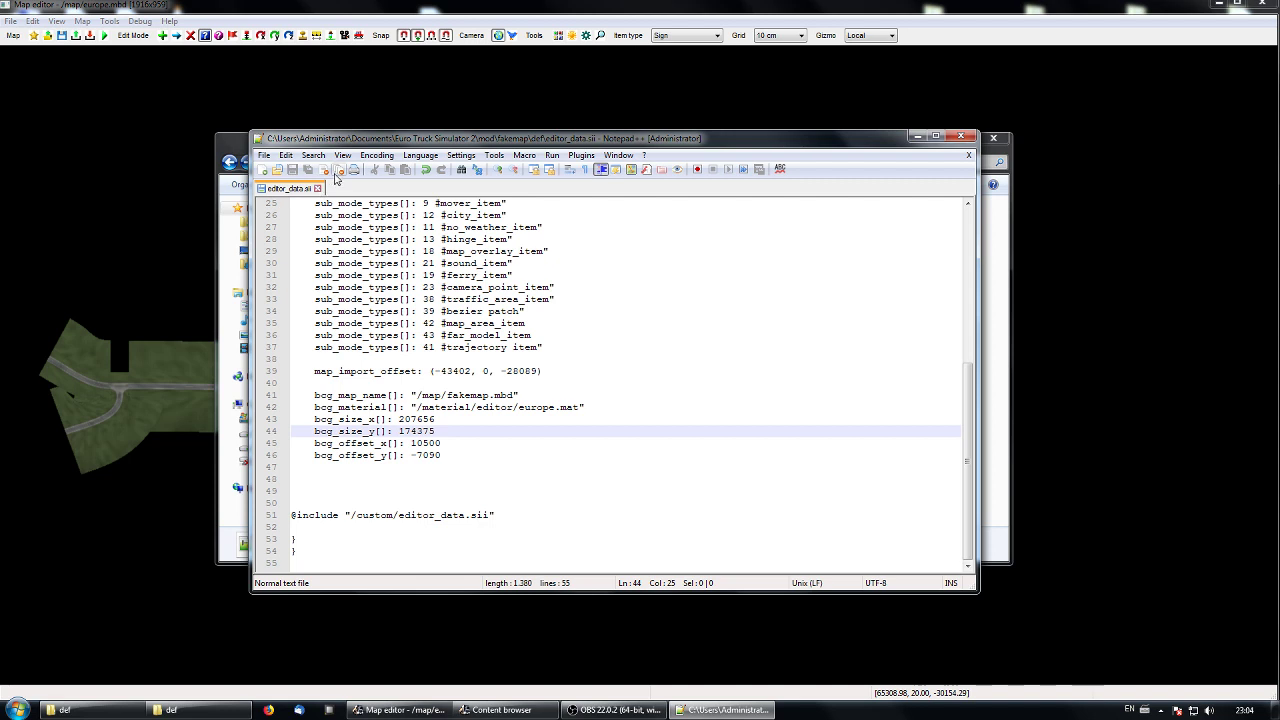
click(317, 188)
click(968, 137)
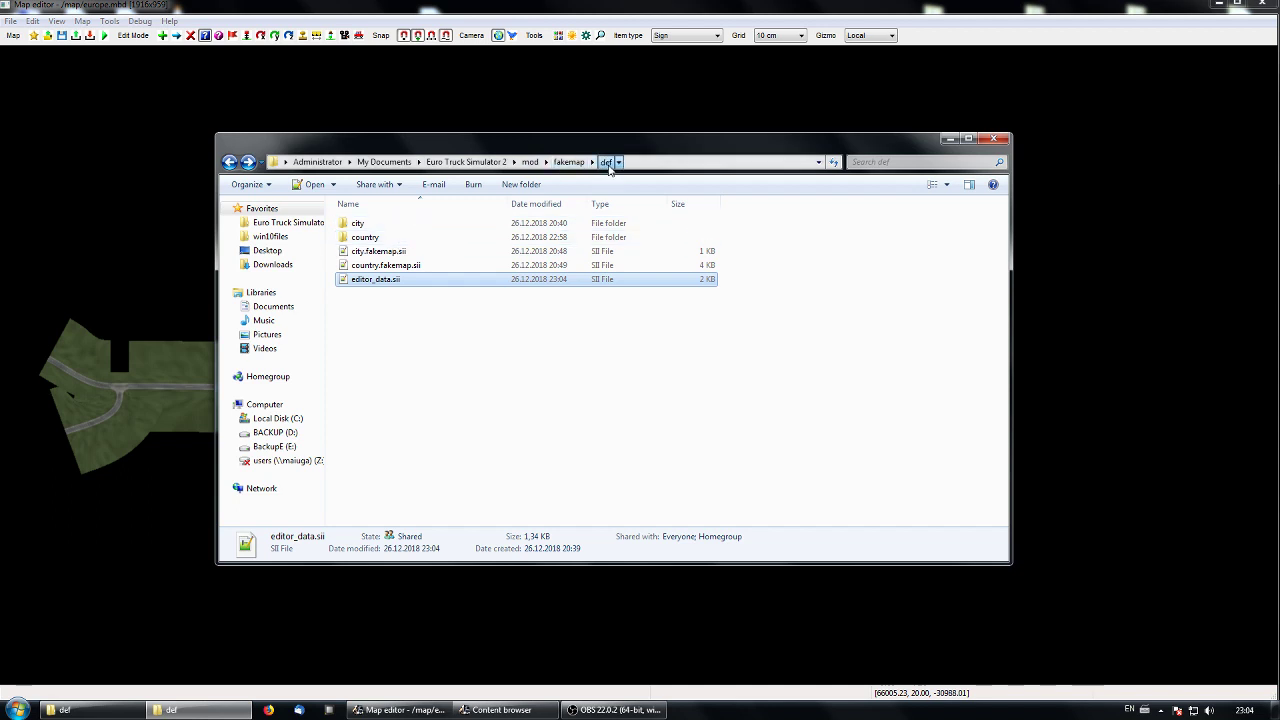
Go to the map folder inside the mod folder and rename its europe subfolder to fakemap.
click(569, 161)
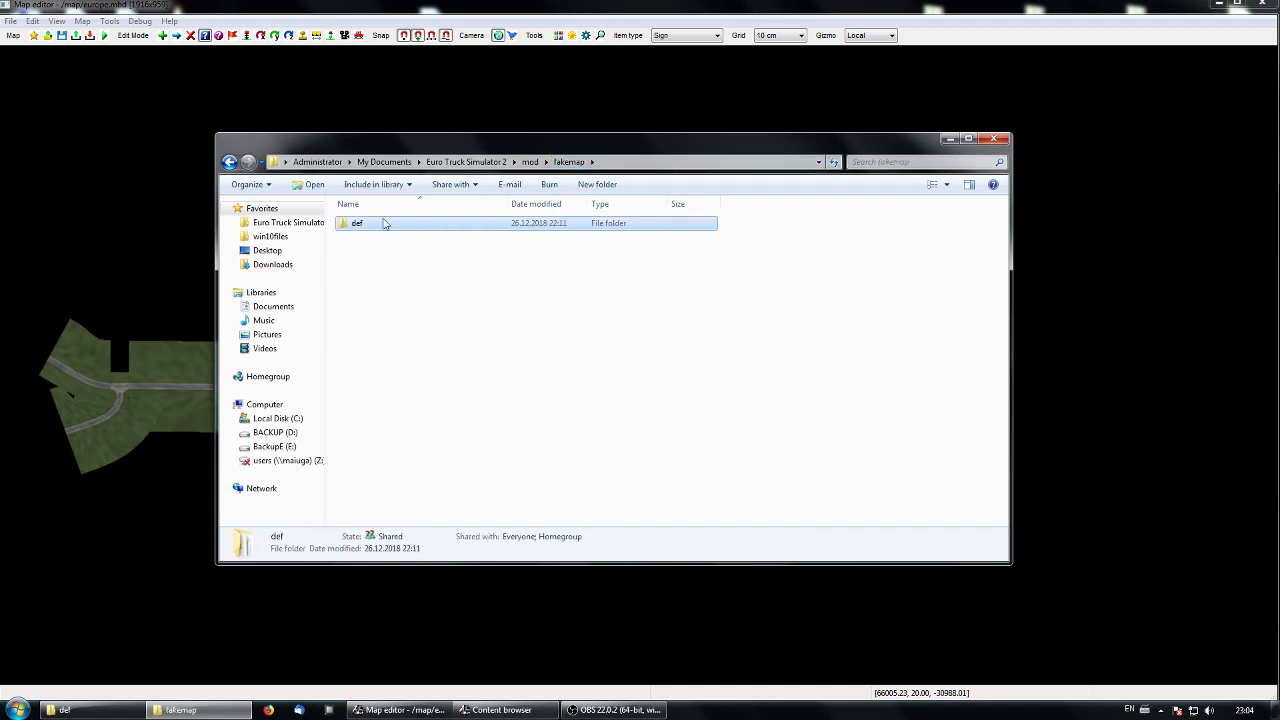
click(530, 161)
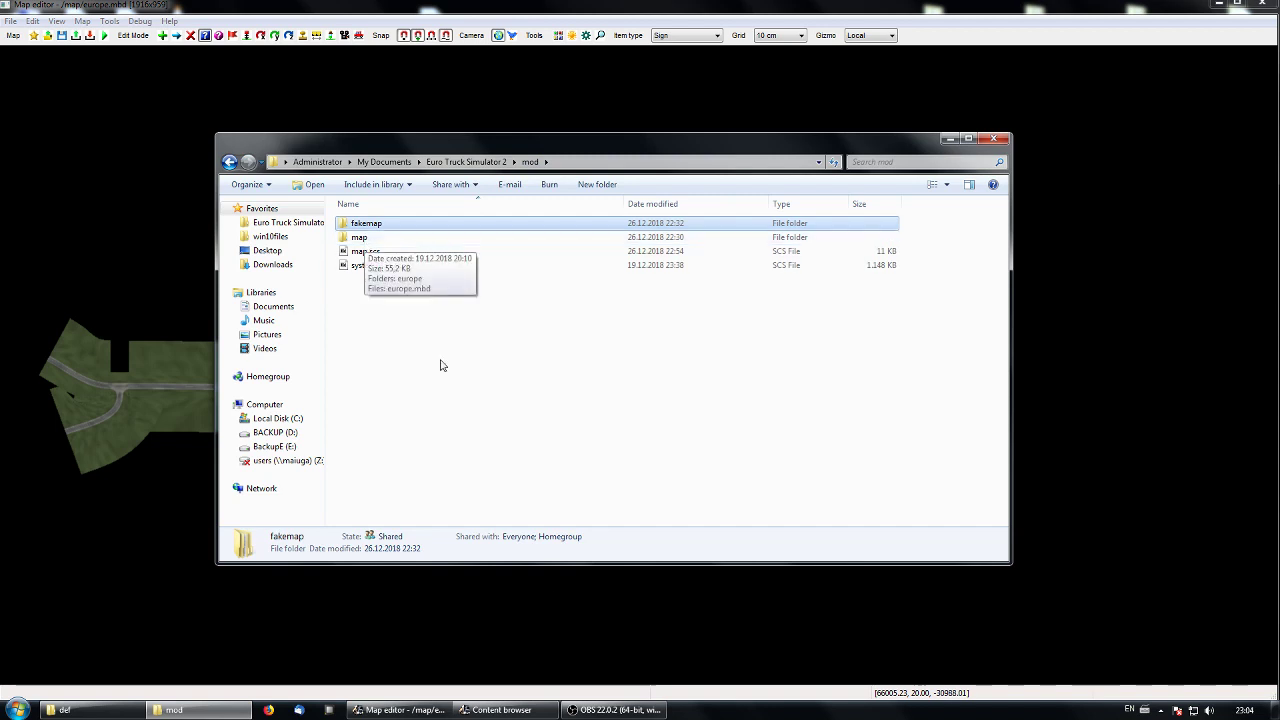
click(362, 253)
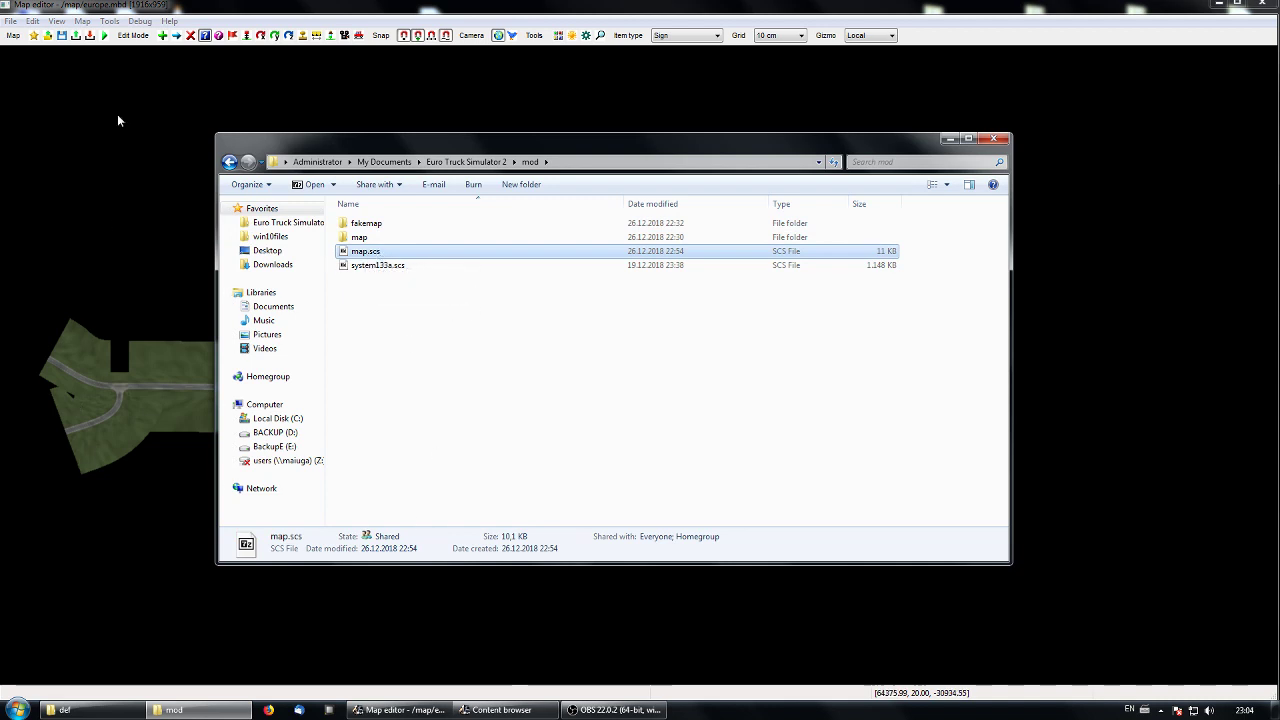
double_click(358, 237)
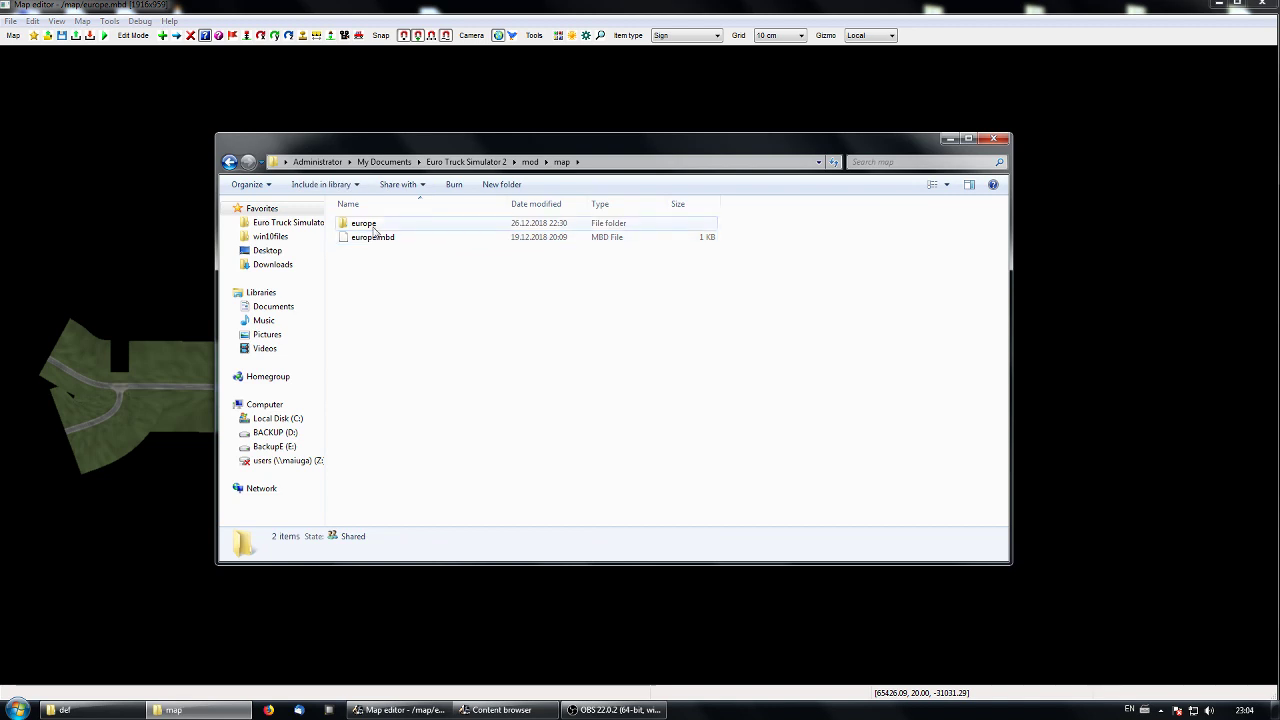
click(376, 227)
click(378, 227)
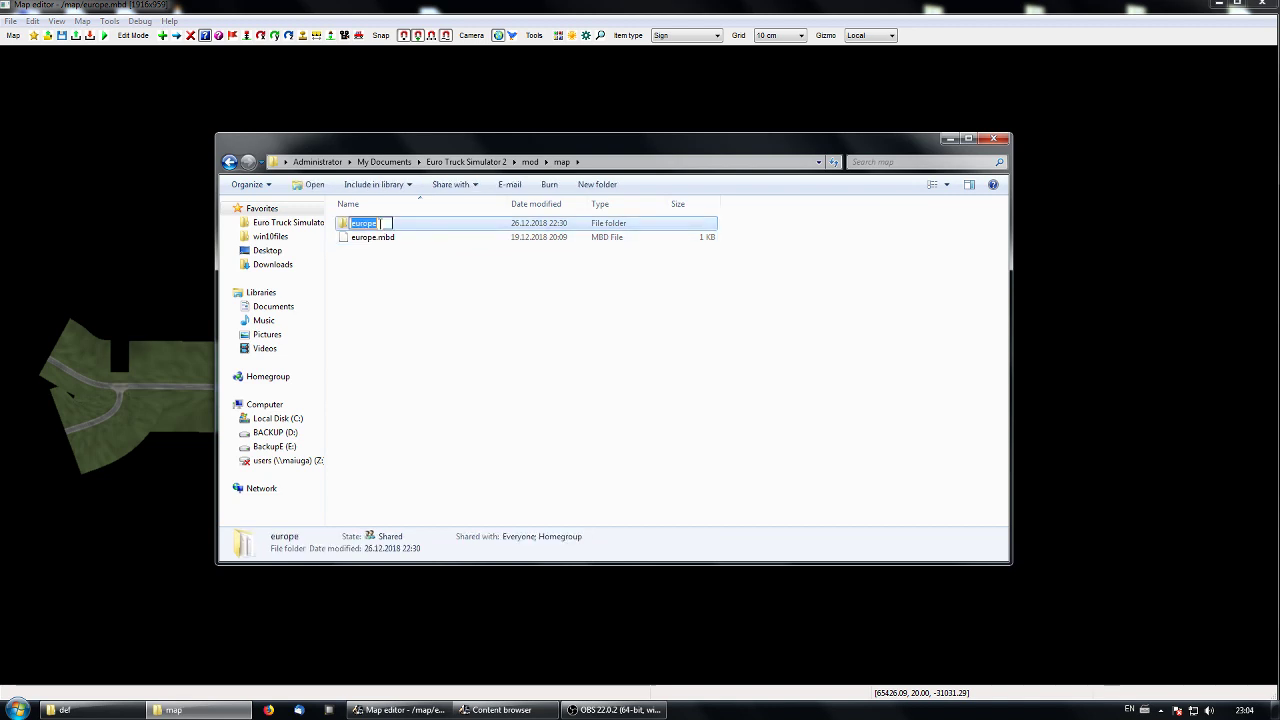
text(fakemap)
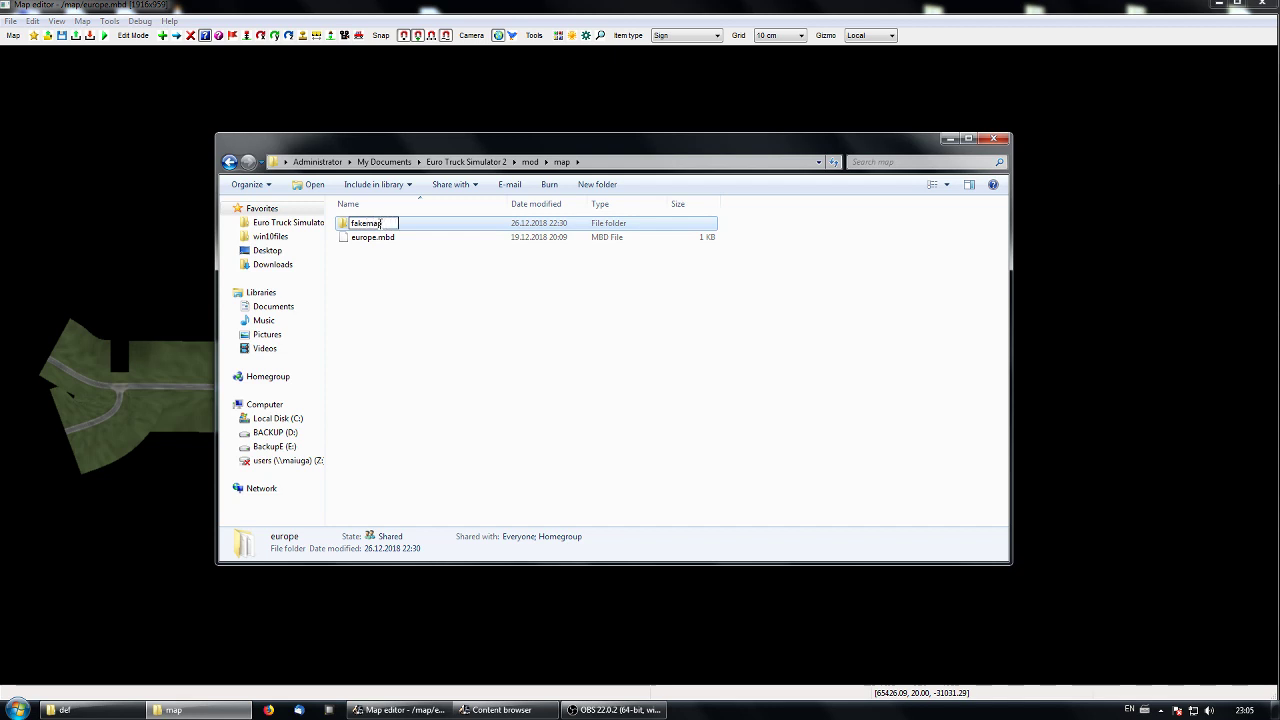
Rename the europe.mbd file to fakemap.mbd.
click(376, 240)
click(378, 243)
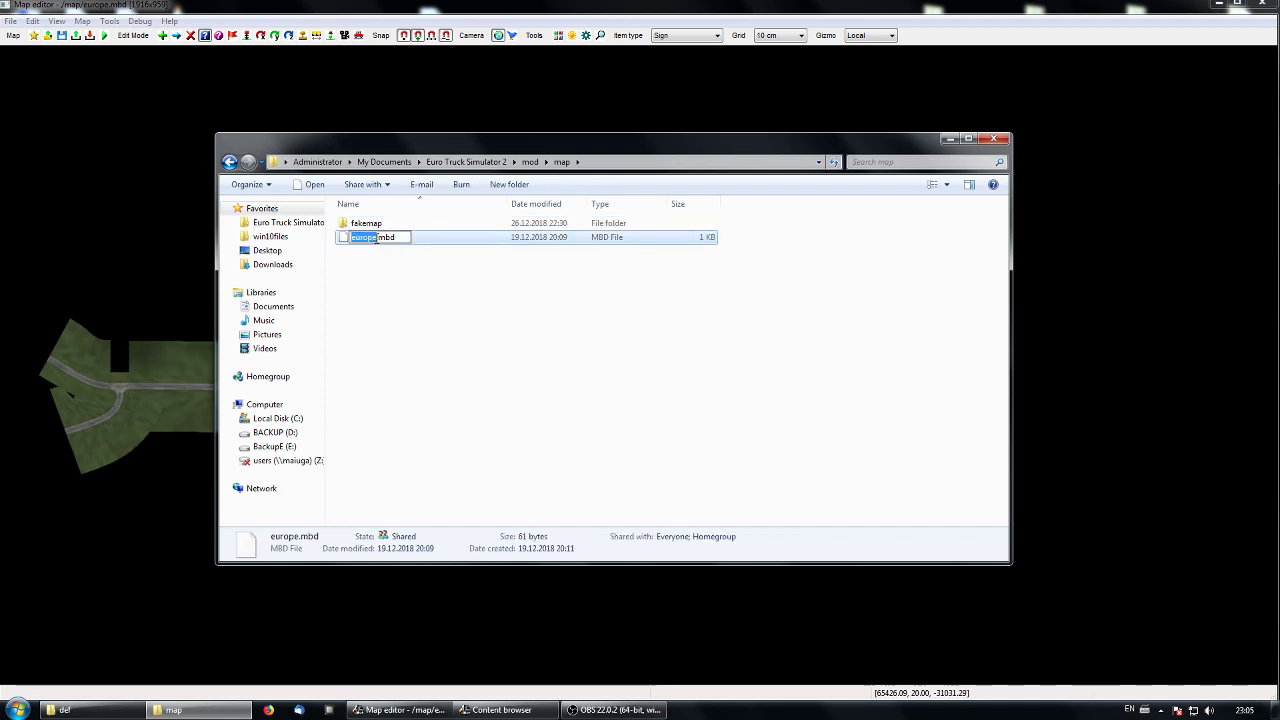
text(akemap)
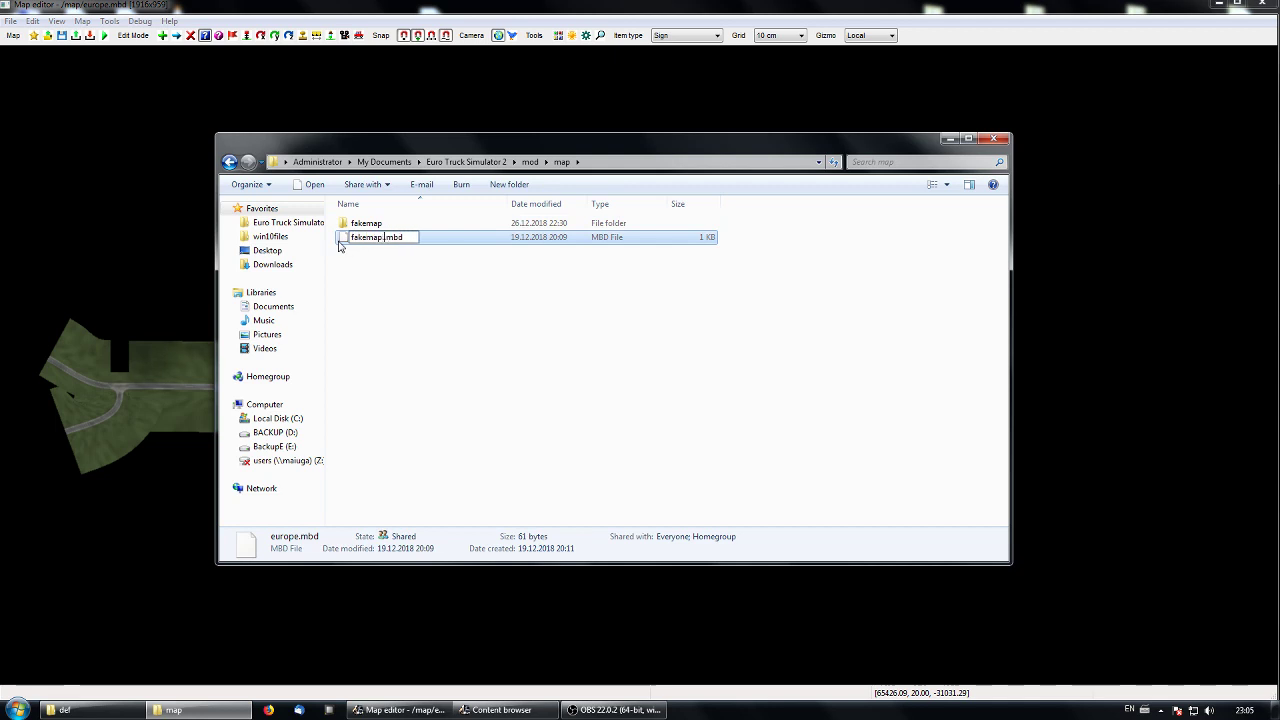
text(.mdb)
key(BackSpace)
key(BackSpace)
key(BackSpace)
key(BackSpace)
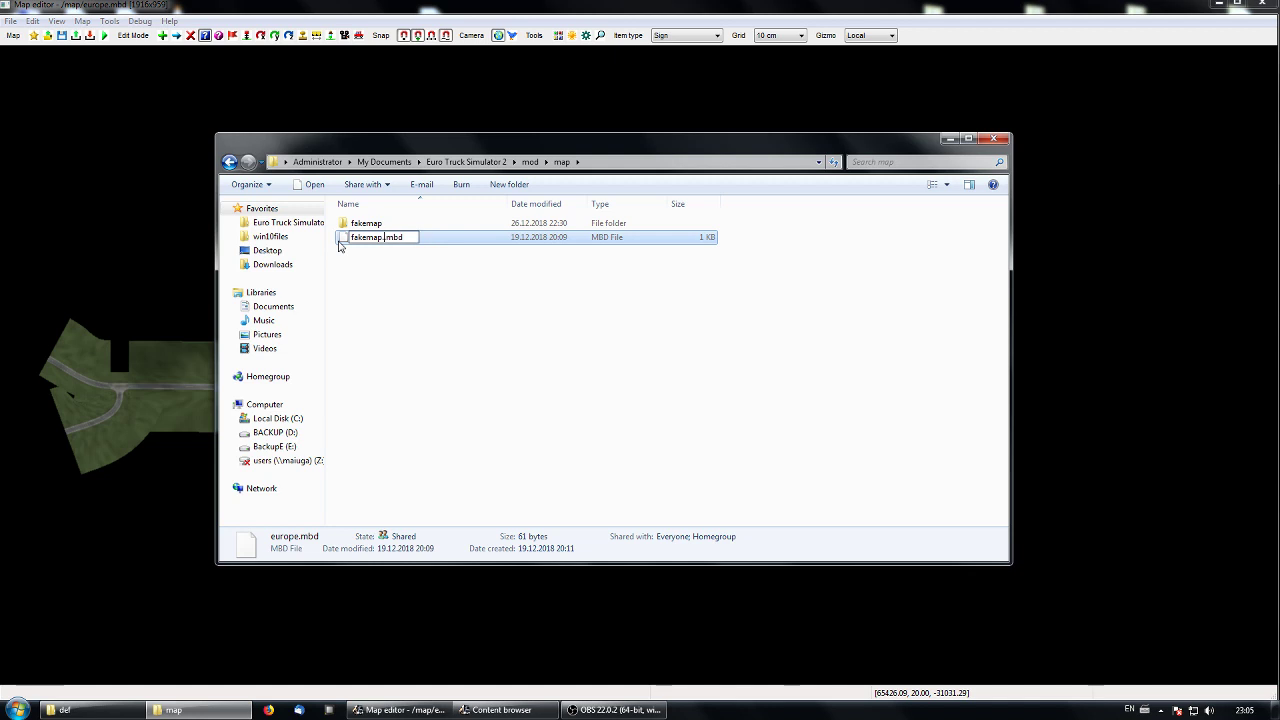
click(590, 321)
Return to the mod folder, close the map editor, and delete the old map.scs archive.
click(530, 161)
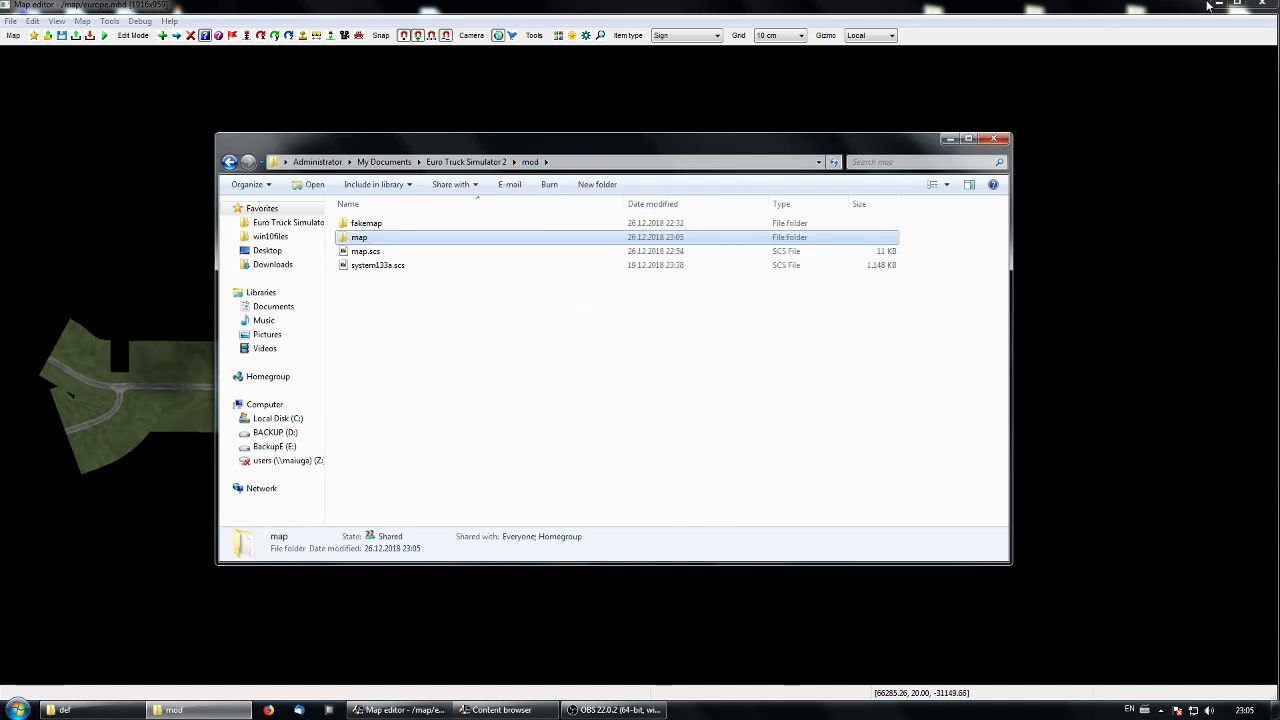
click(1271, 7)
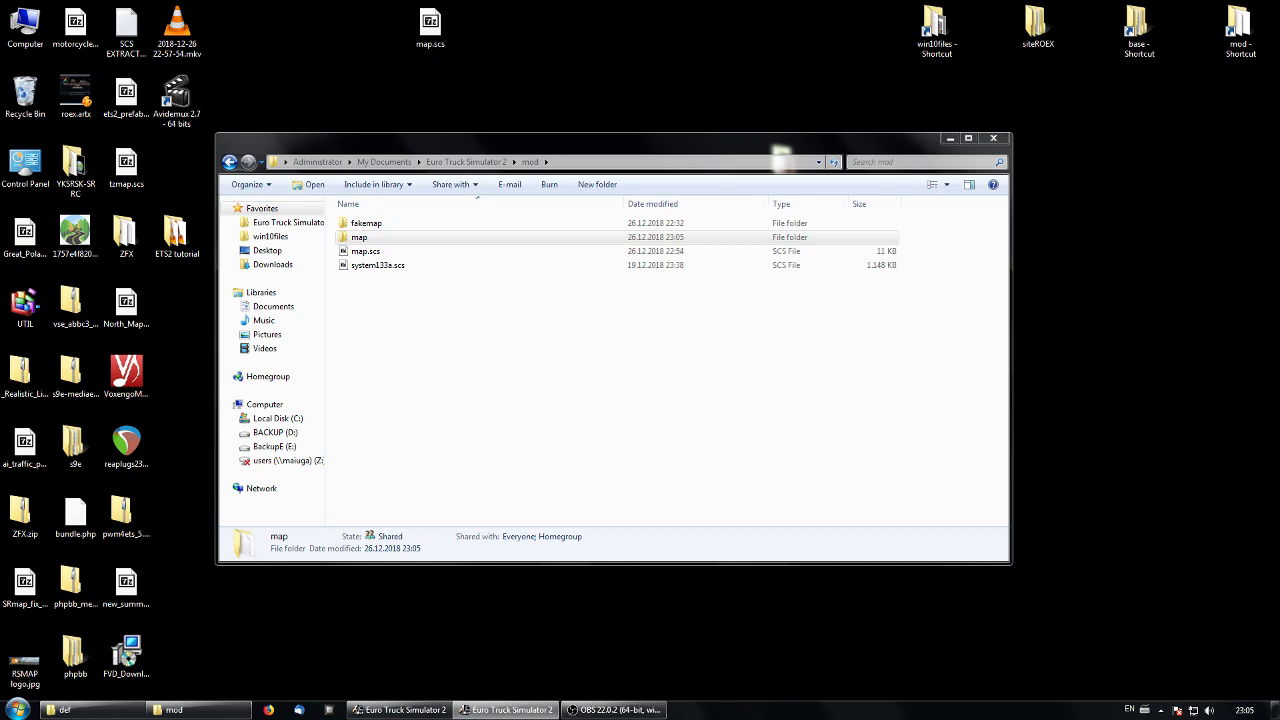
click(369, 253)
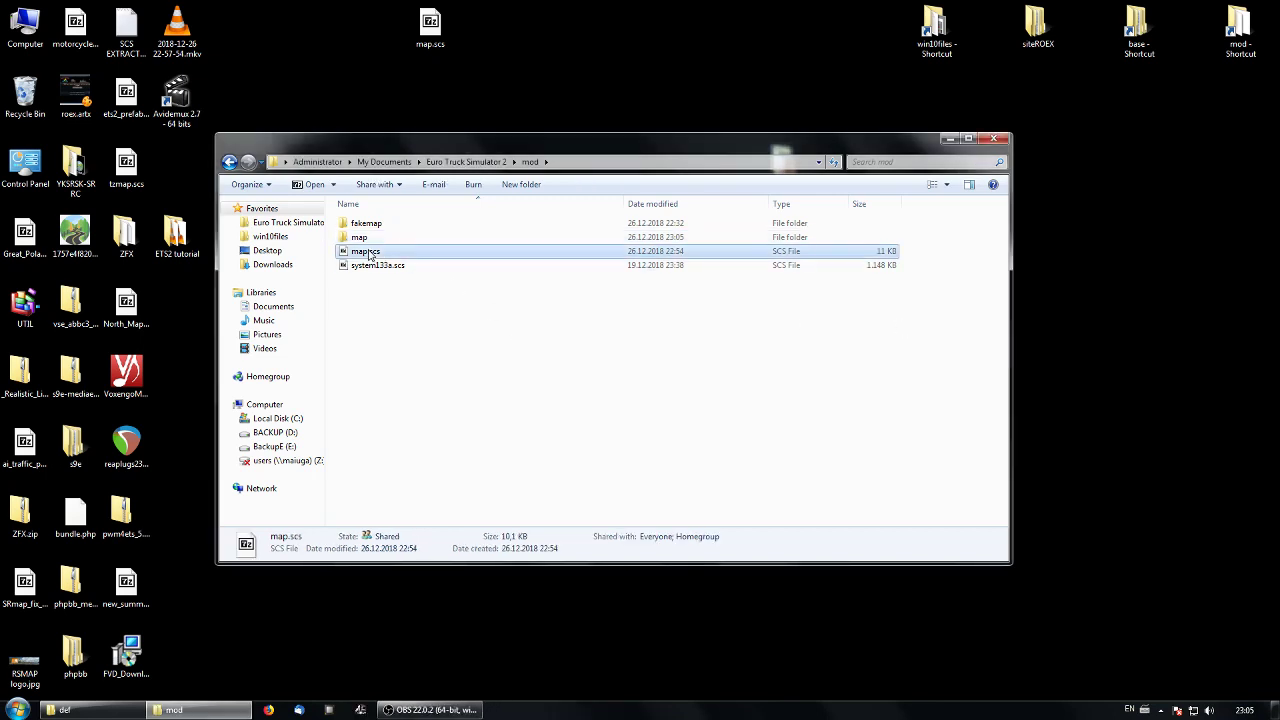
key(Delete)
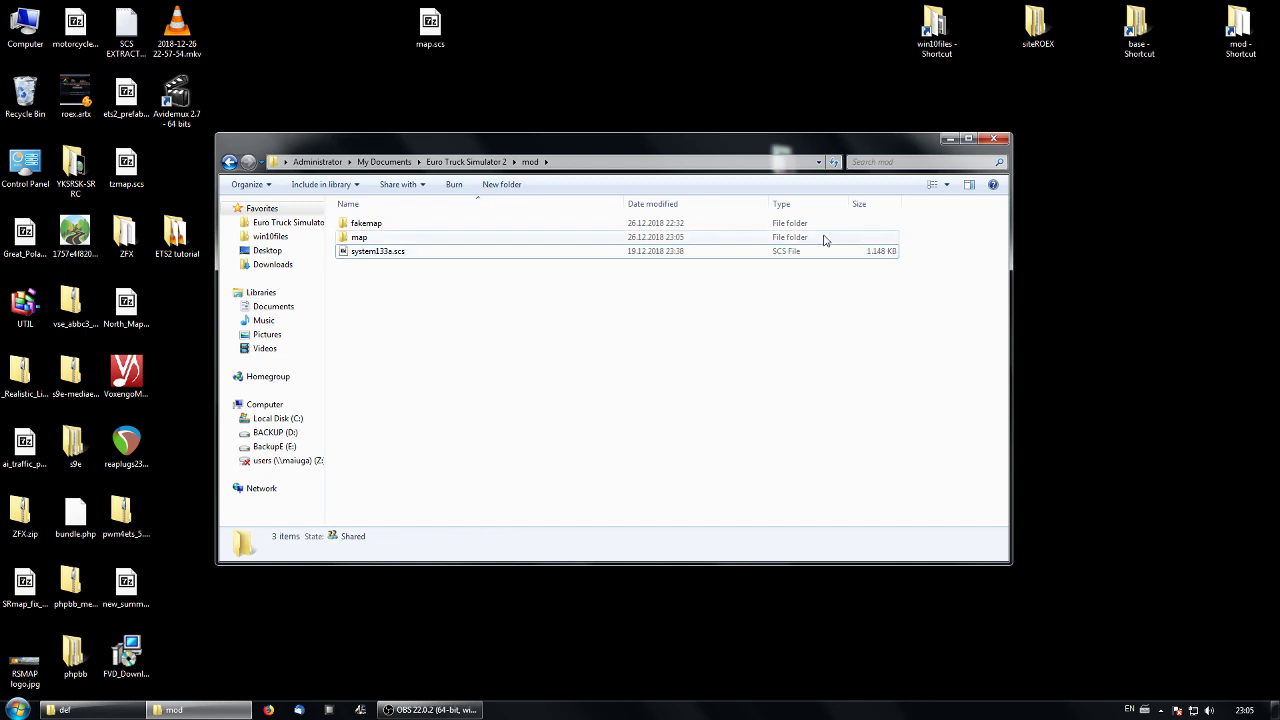
Move the map folder into the fakemap folder and open the fakemap folder.
click(362, 237)
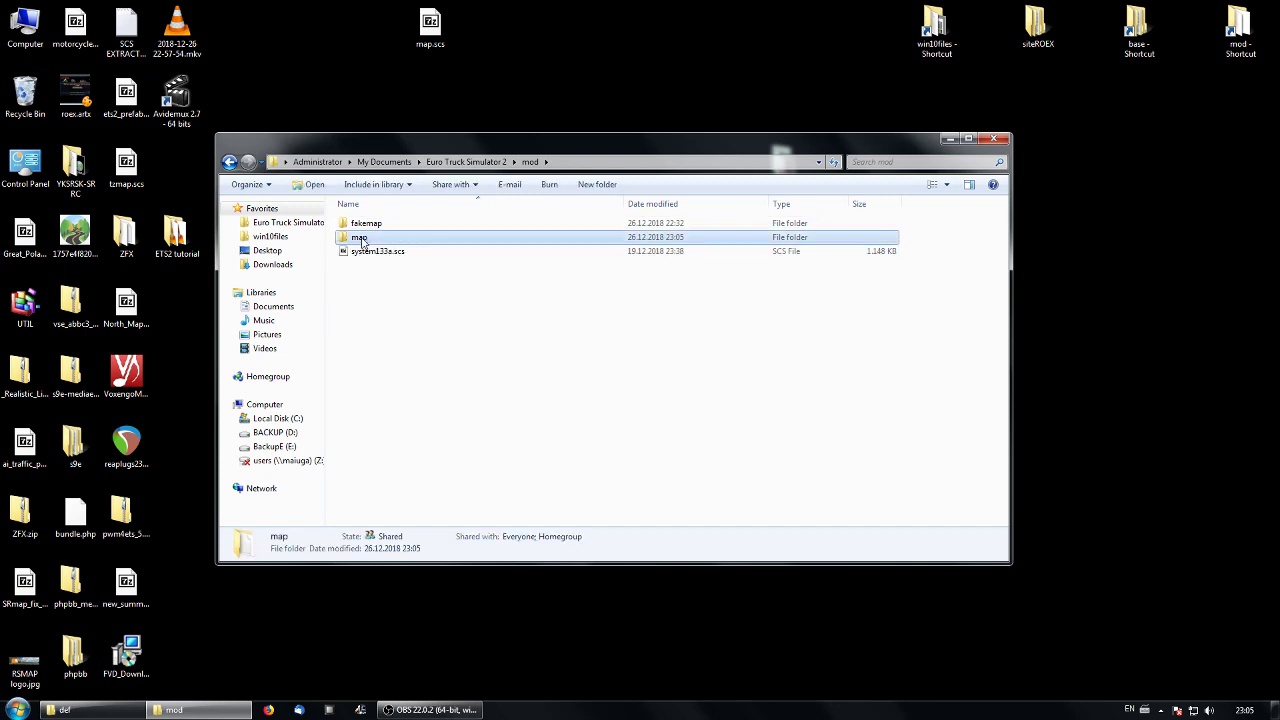
drag(363, 240, 373, 225)
double_click(370, 223)
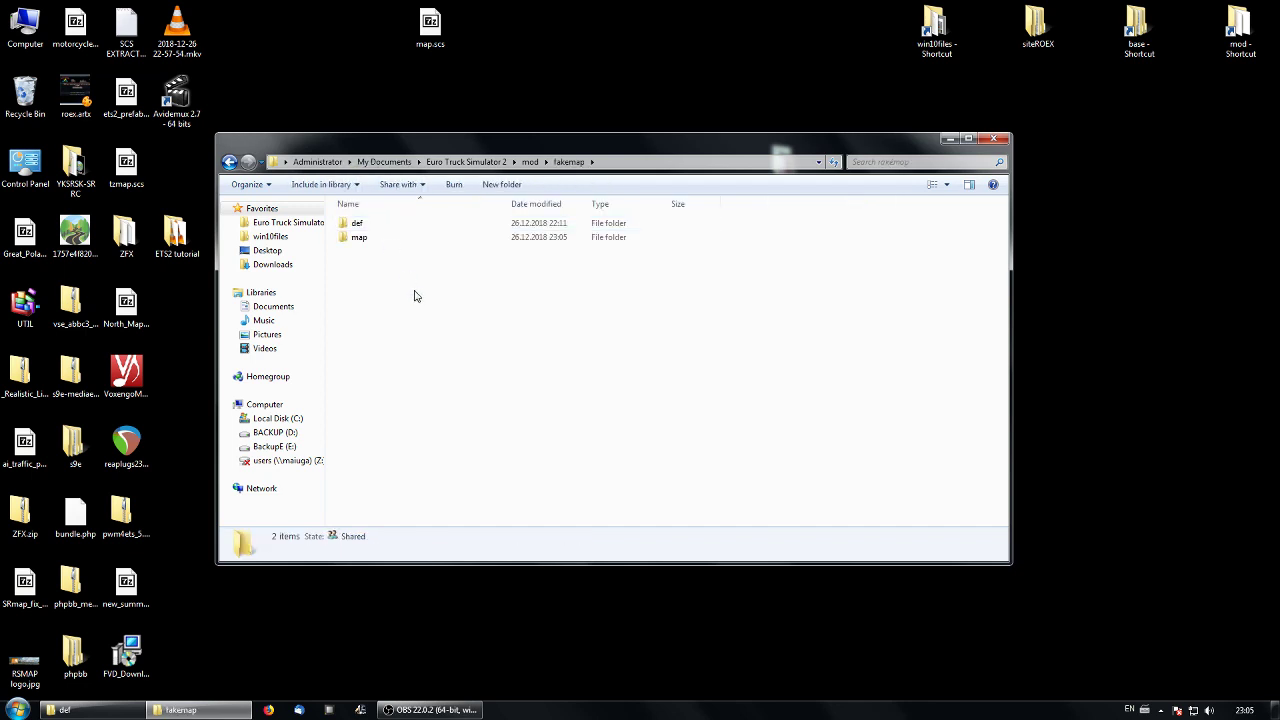
Compress the def and map folders together into fakemap.zip with 7-Zip.
drag(362, 267, 358, 229)
right_click(362, 227)
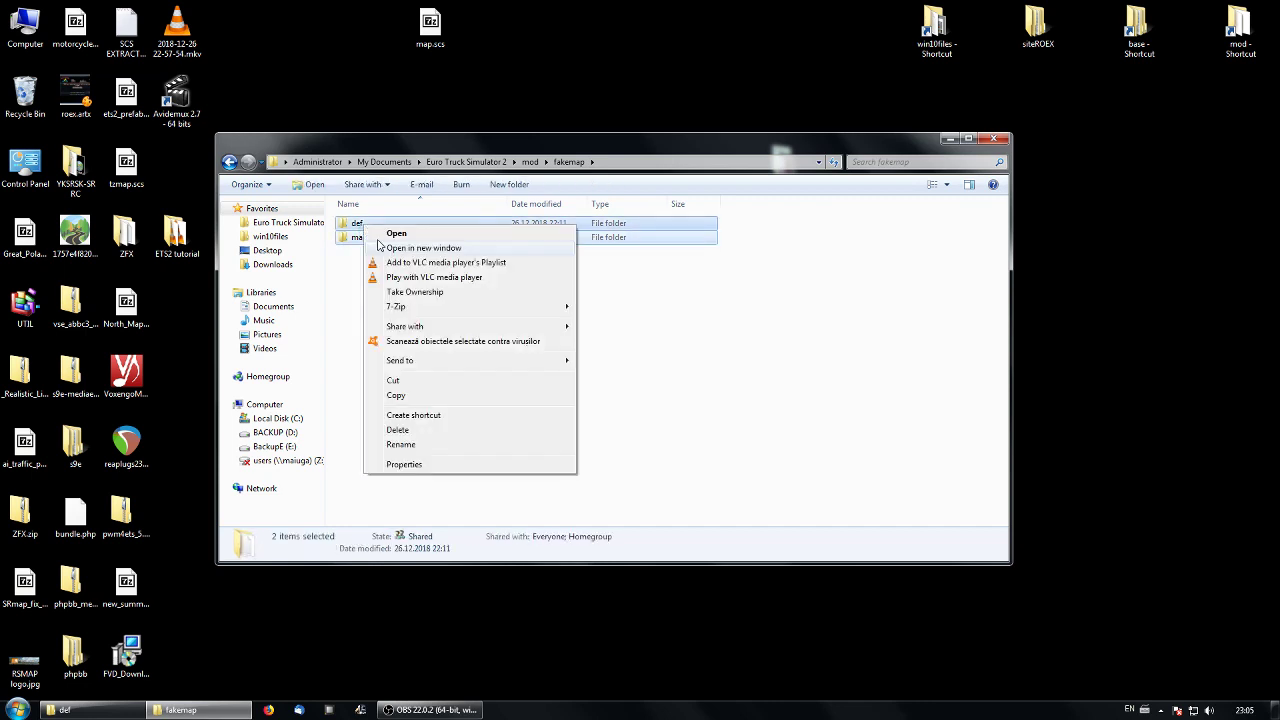
mouse_move(514, 306)
click(662, 321)
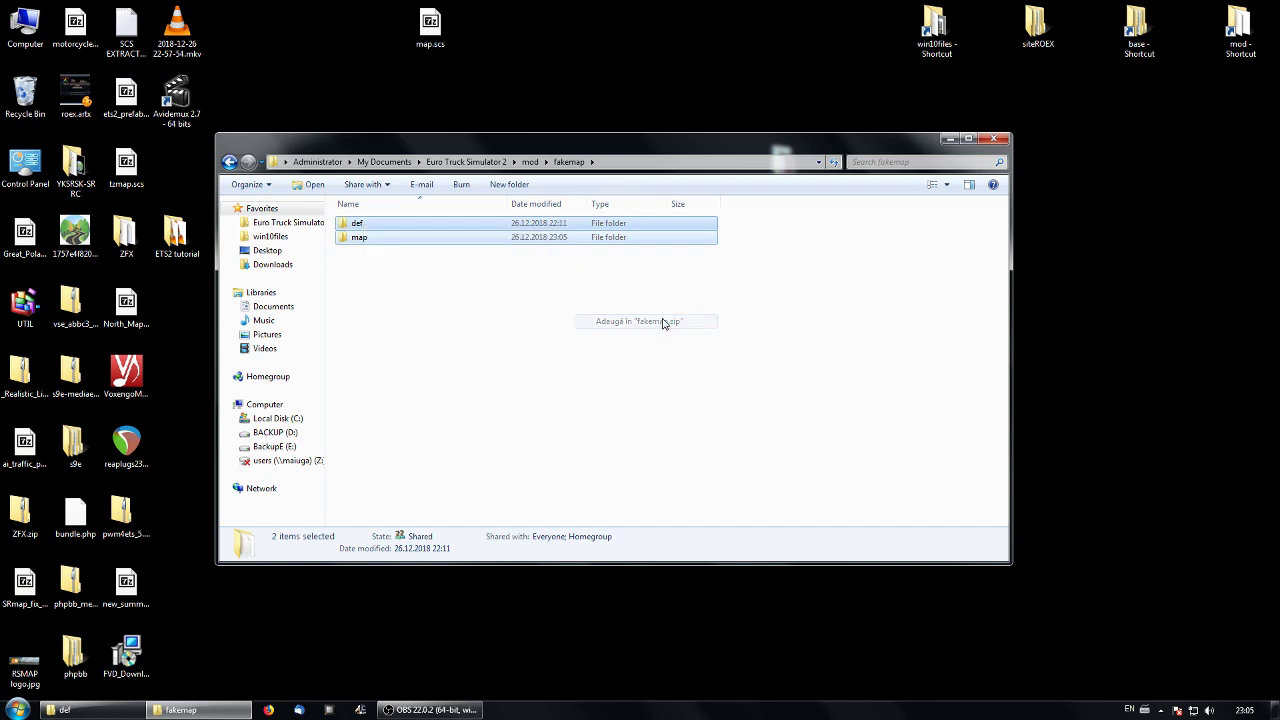
Rename the fakemap.zip archive to fakemap.scs.
click(395, 255)
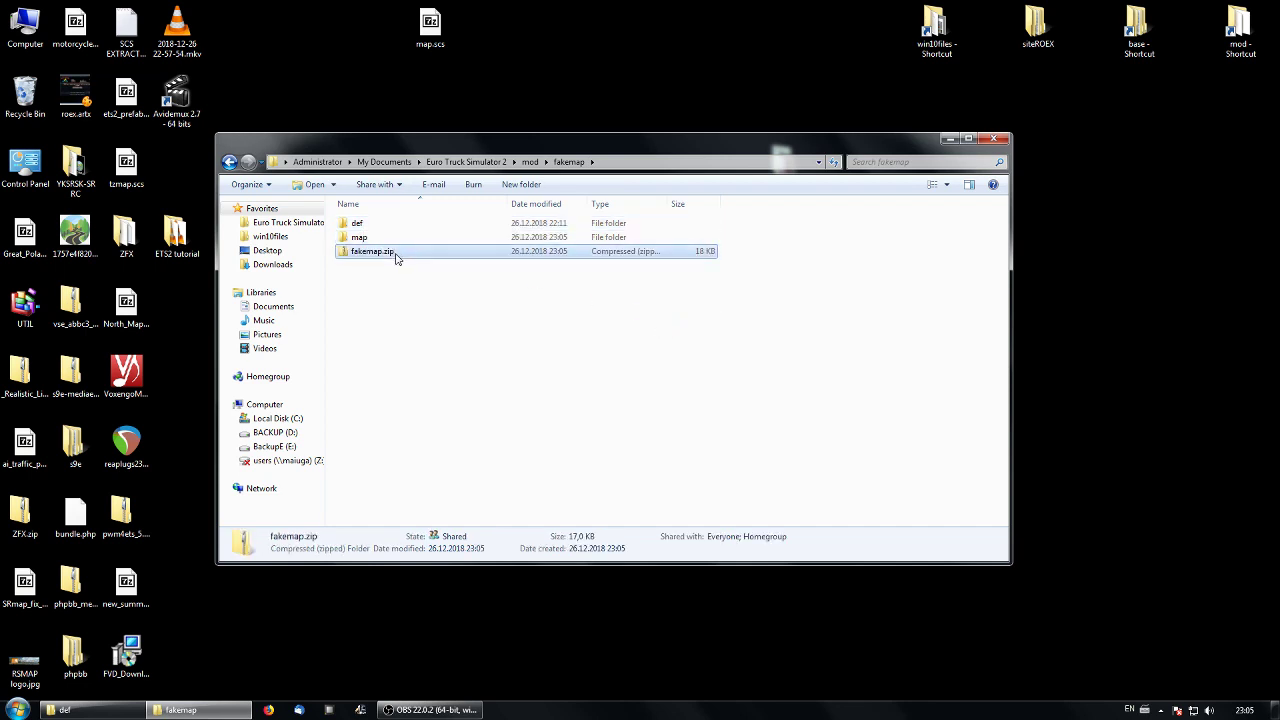
key(F2)
key(End)
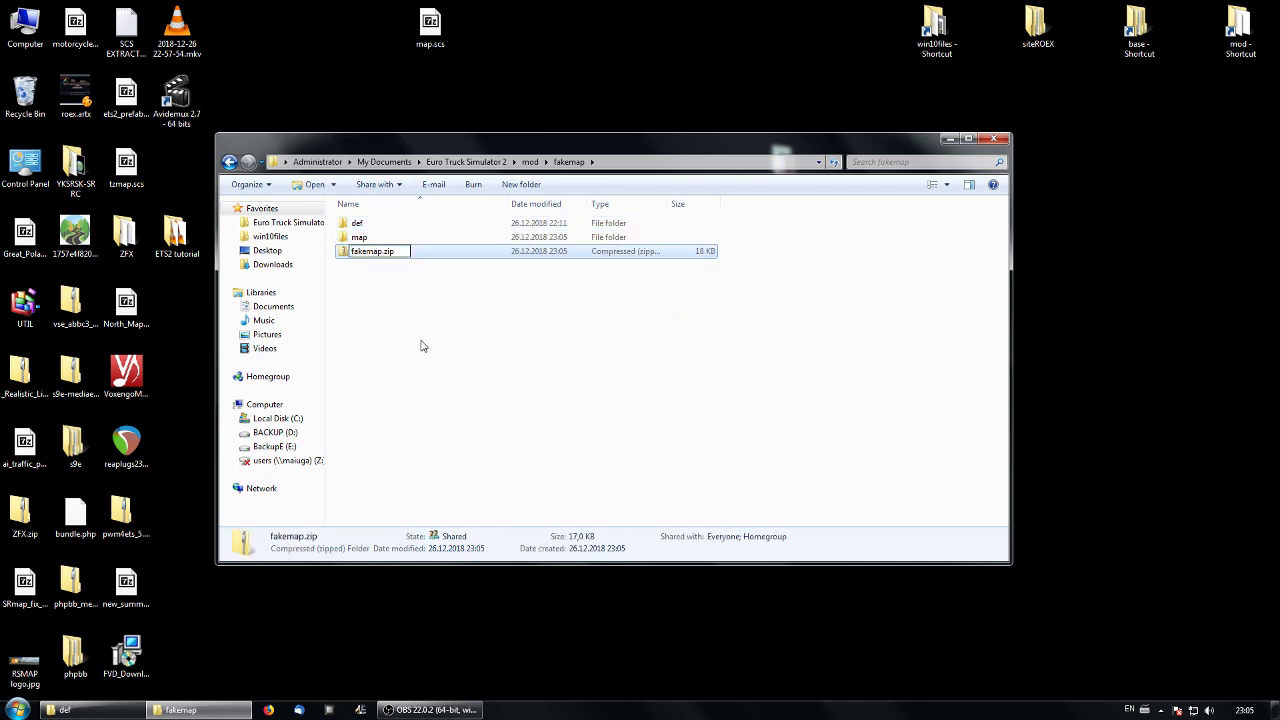
key(BackSpace)
key(BackSpace)
key(BackSpace)
text(scs)
key(Return)
click(697, 363)
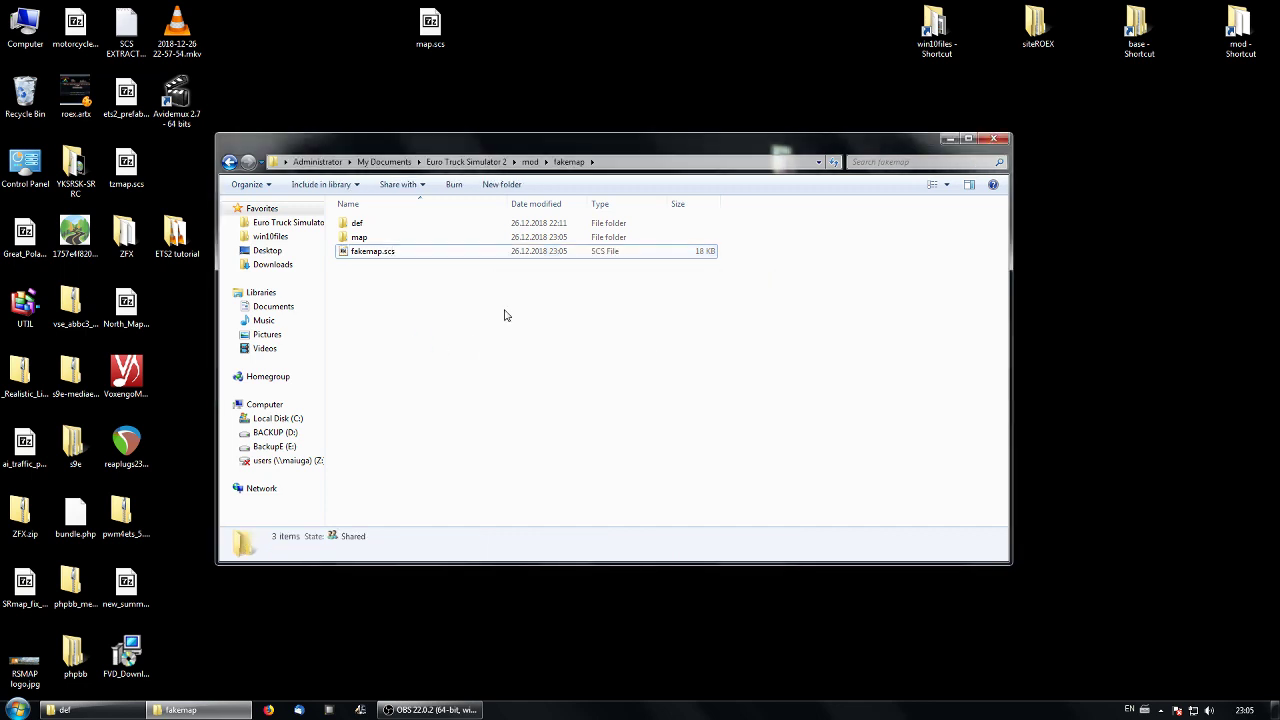
Place the fakemap.scs archive from the fakemap folder directly into the mod folder.
right_click(407, 262)
click(436, 408)
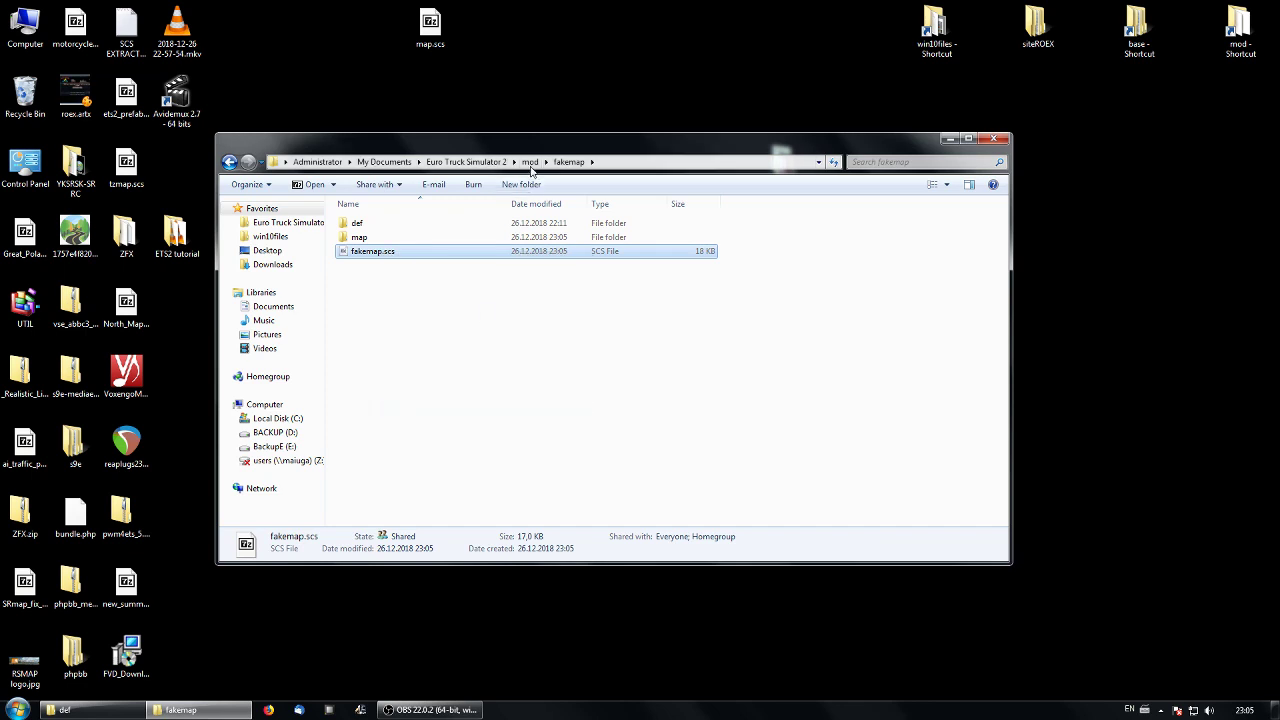
click(530, 162)
right_click(442, 304)
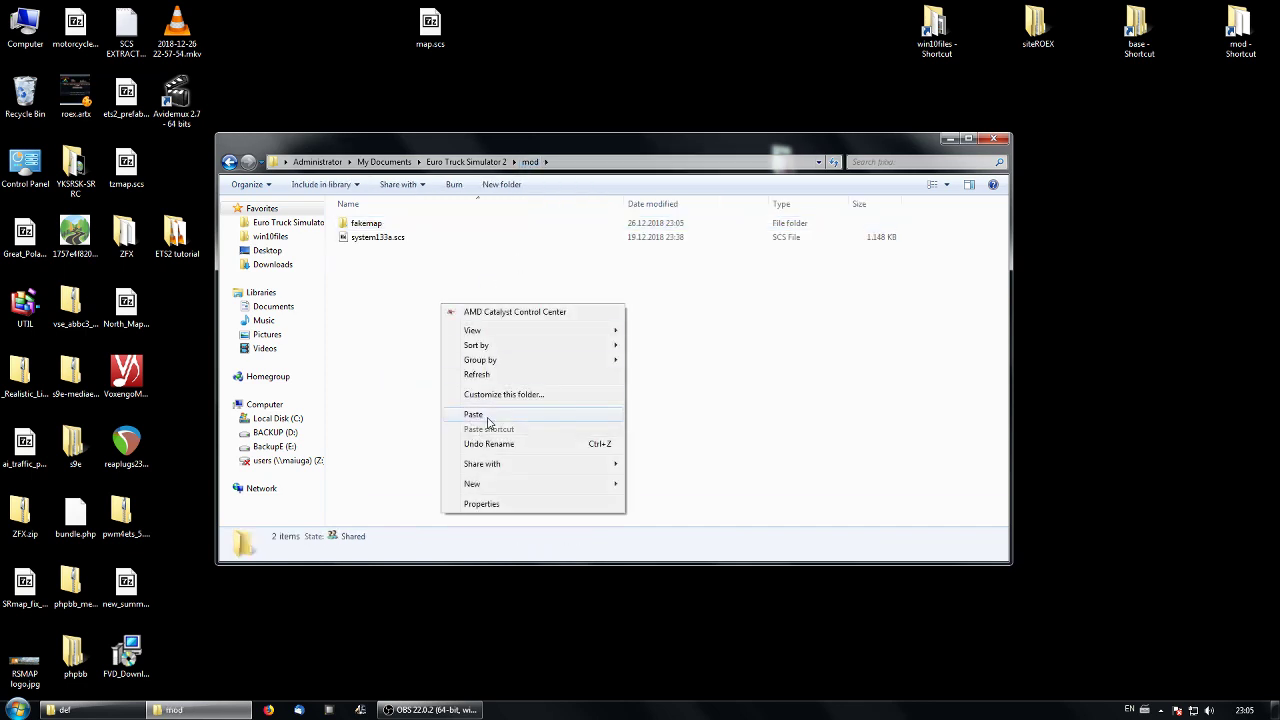
click(474, 414)
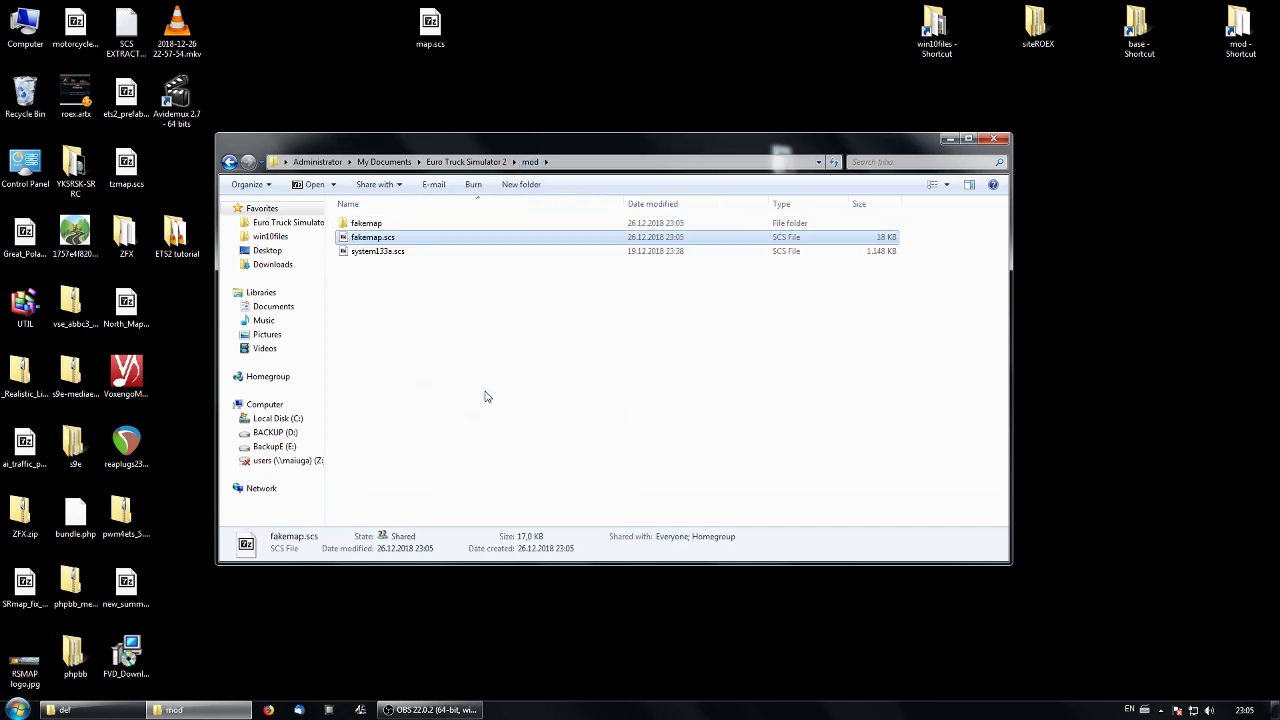
Switch to Euro Truck Simulator 2 and load fakemap in the map editor with the console's edit command.
click(362, 707)
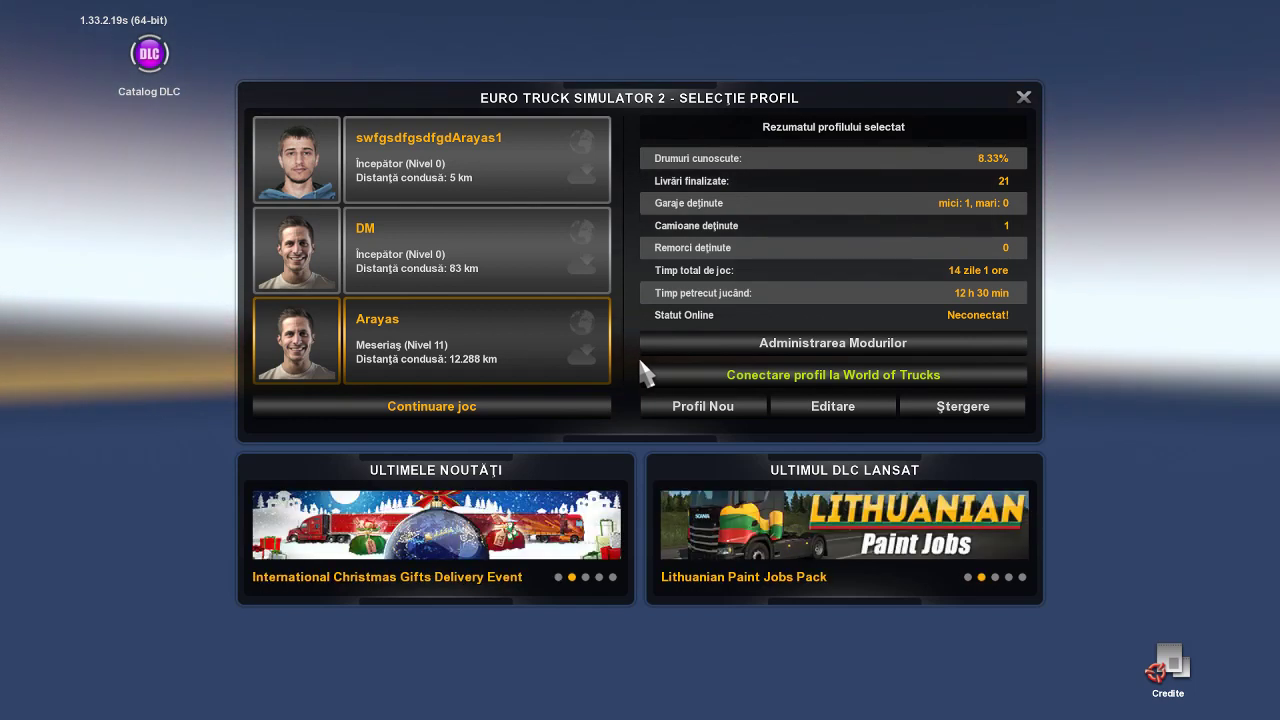
key(grave)
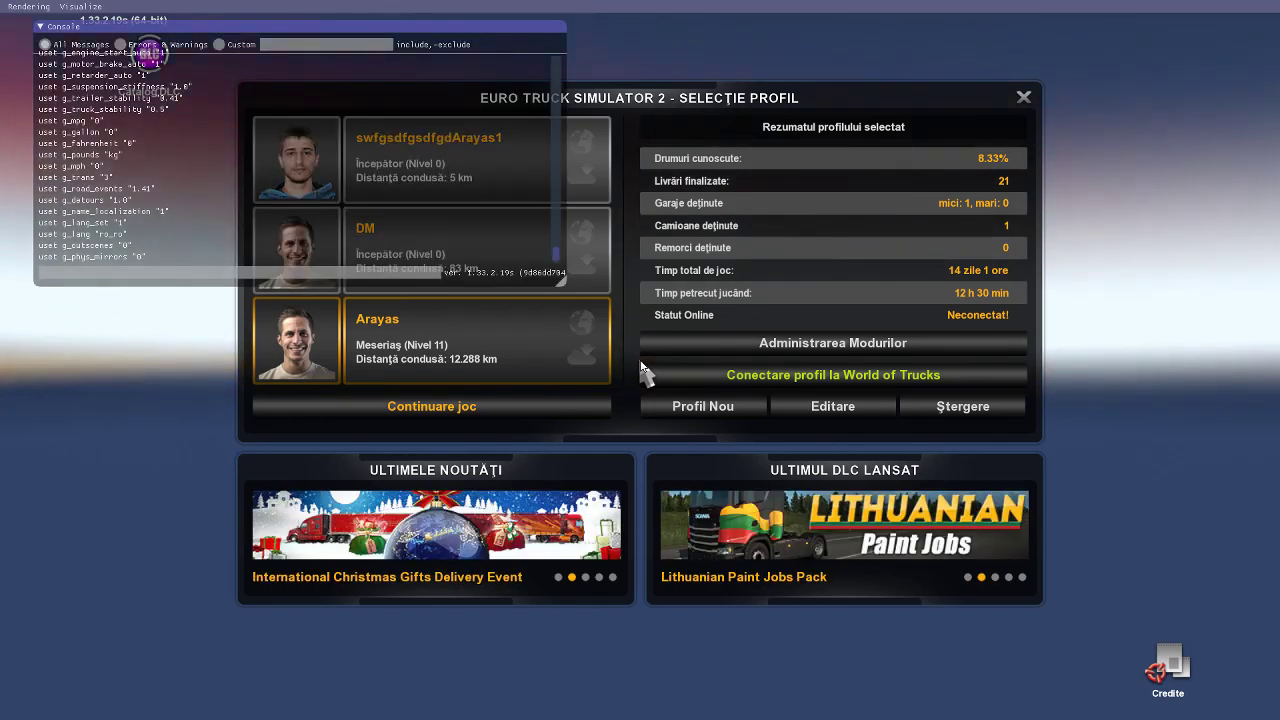
text(adi)
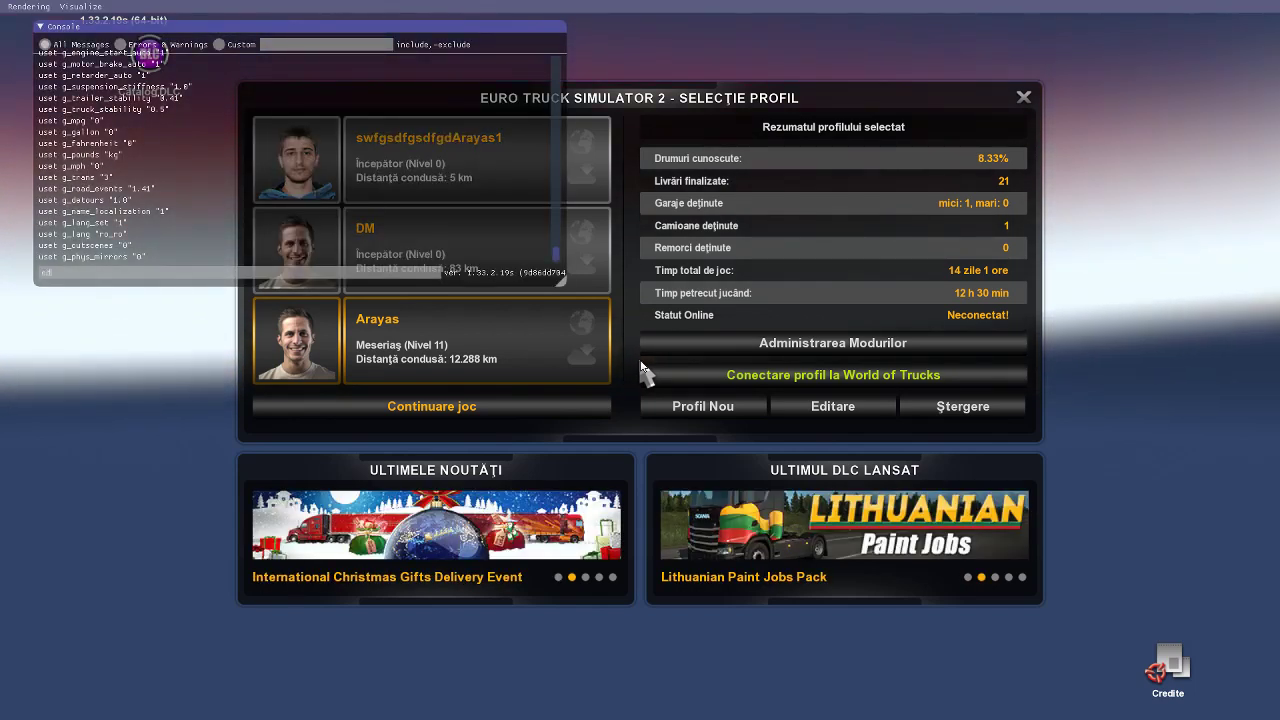
text(t fold)
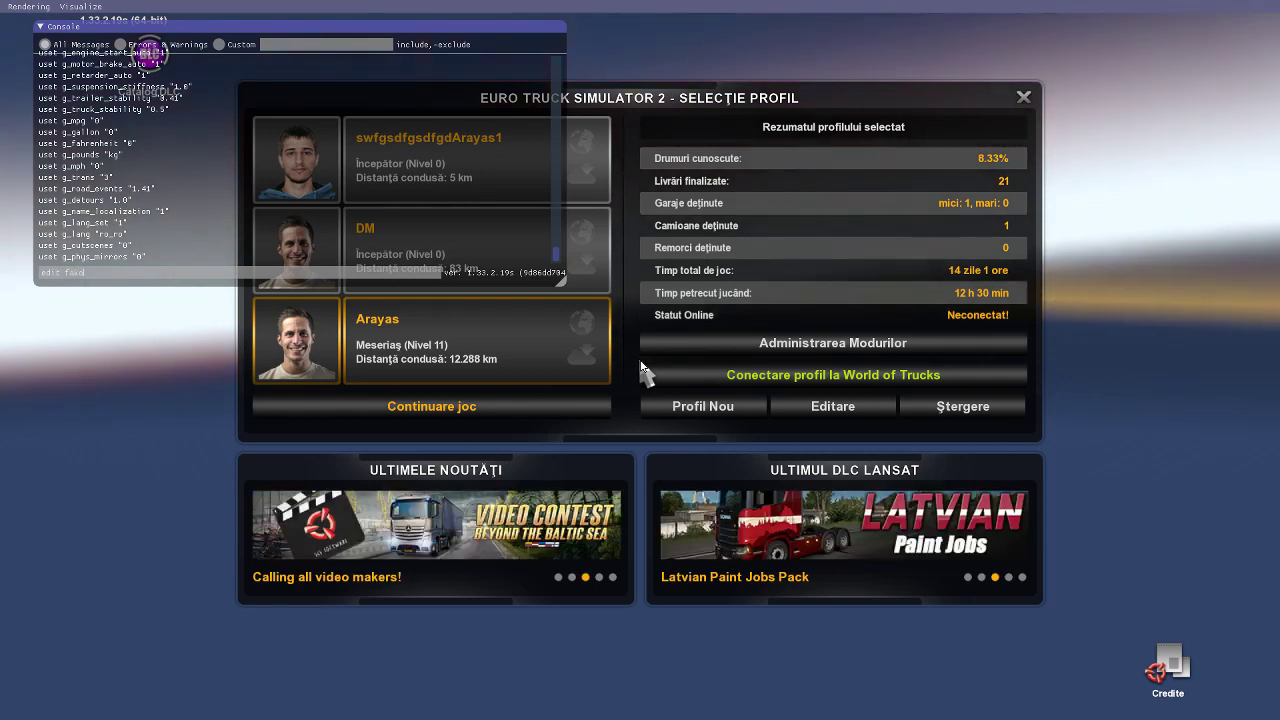
key(Return)
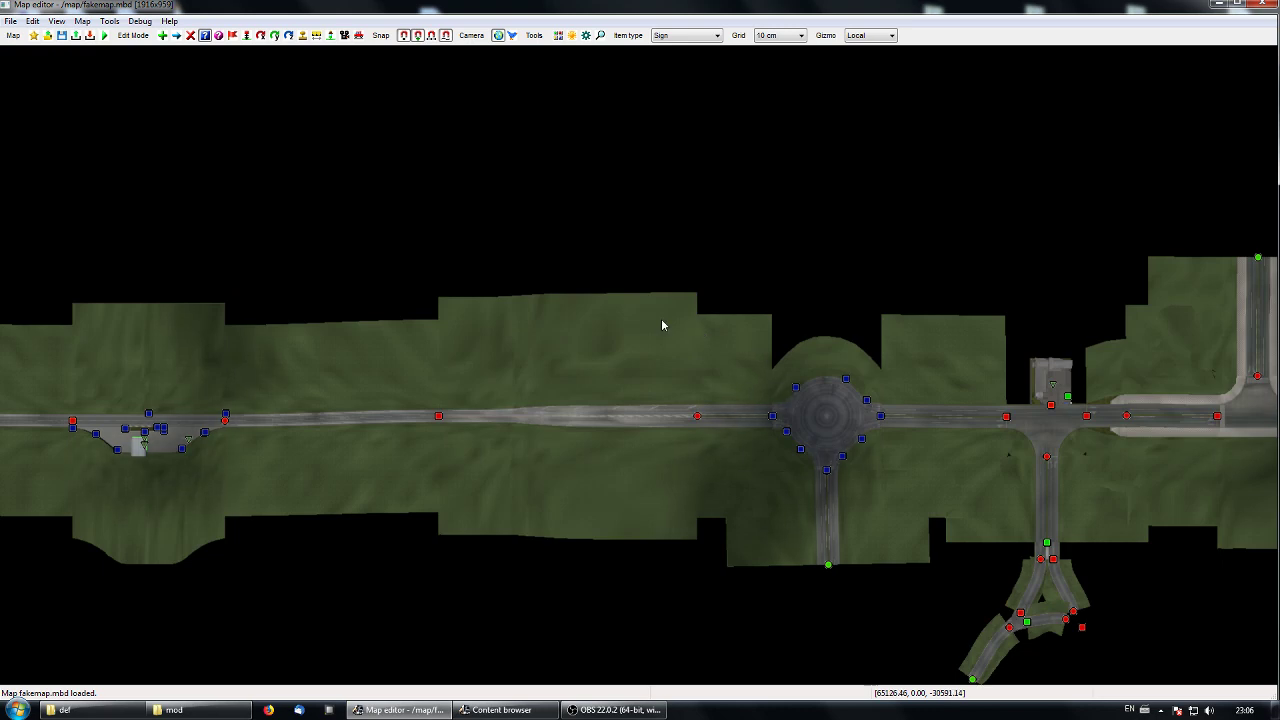
Examine where the built roads lie on the background map and survey the surrounding regions as far as Klaipėda and Baranavičy.
scroll(661, 324, down, 4)
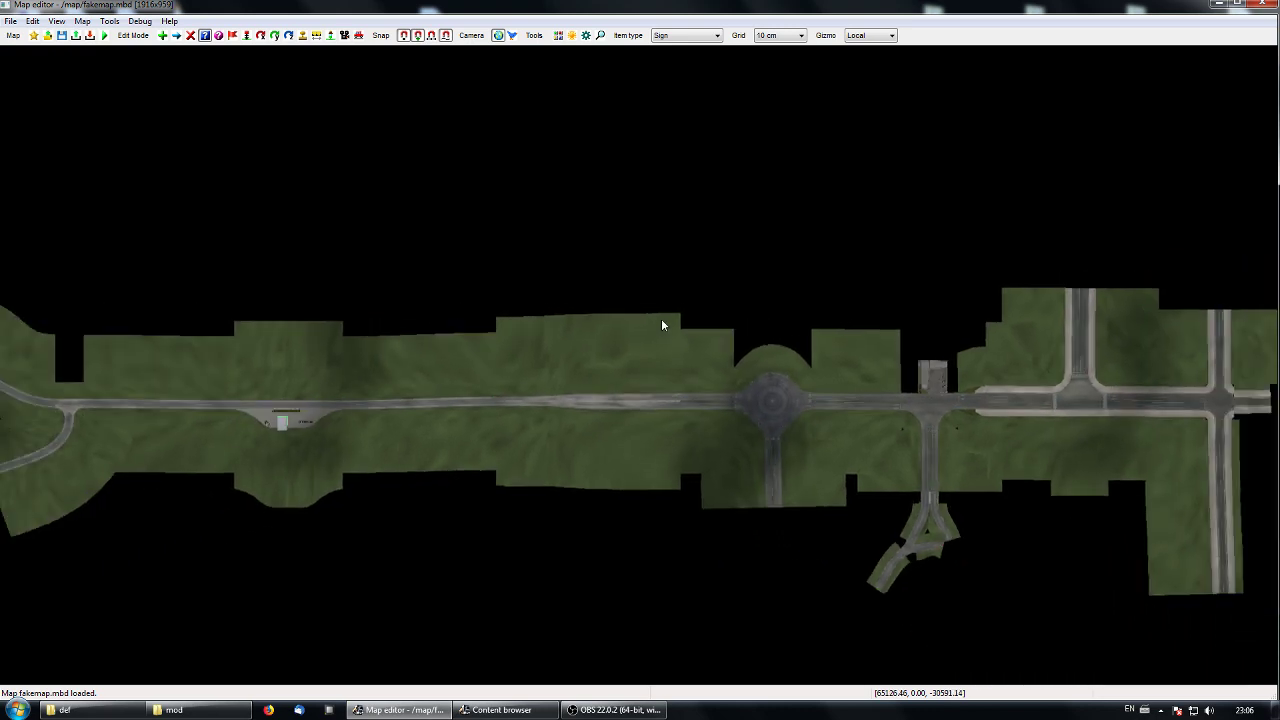
scroll(661, 324, down, 3)
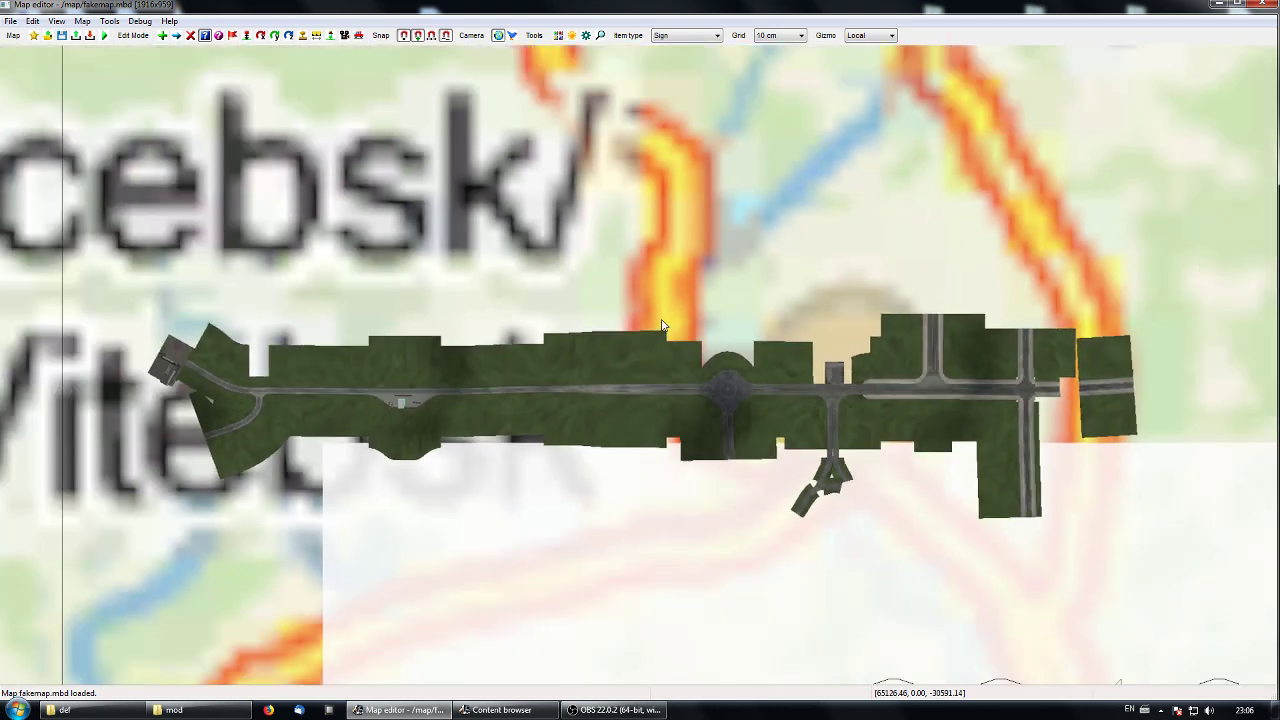
scroll(661, 324, down, 5)
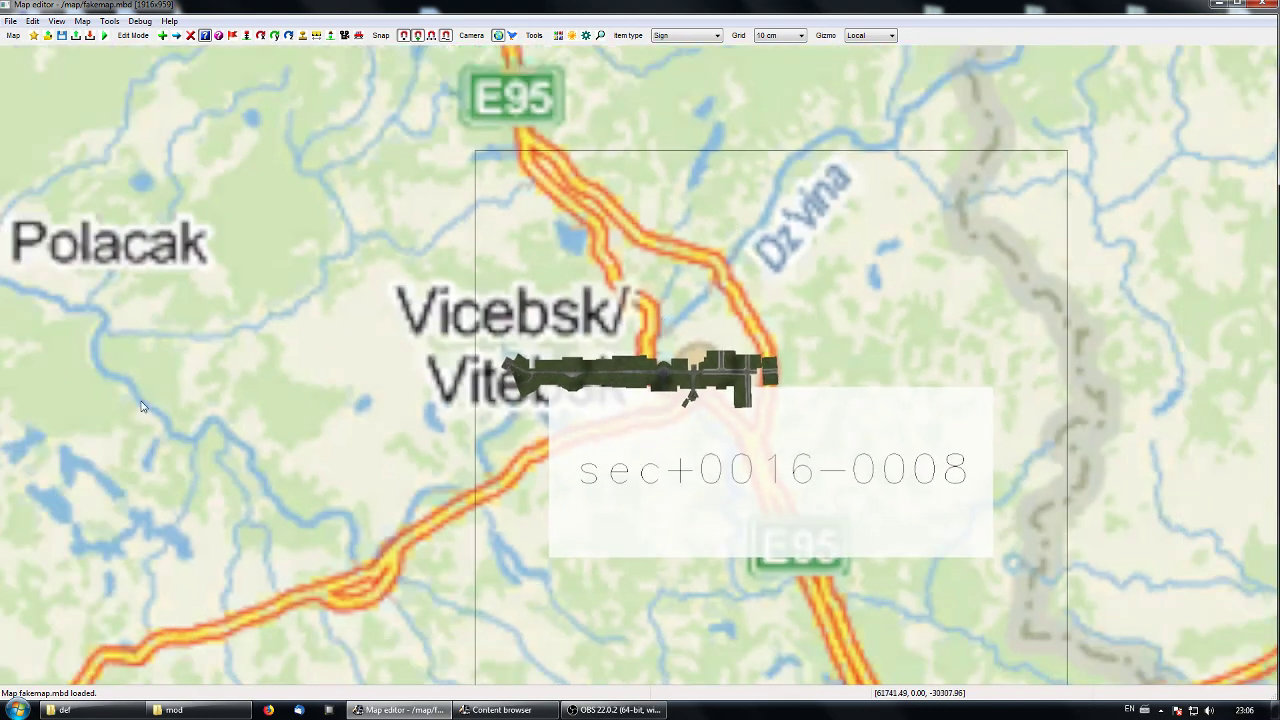
right_drag(400, 297, 468, 369)
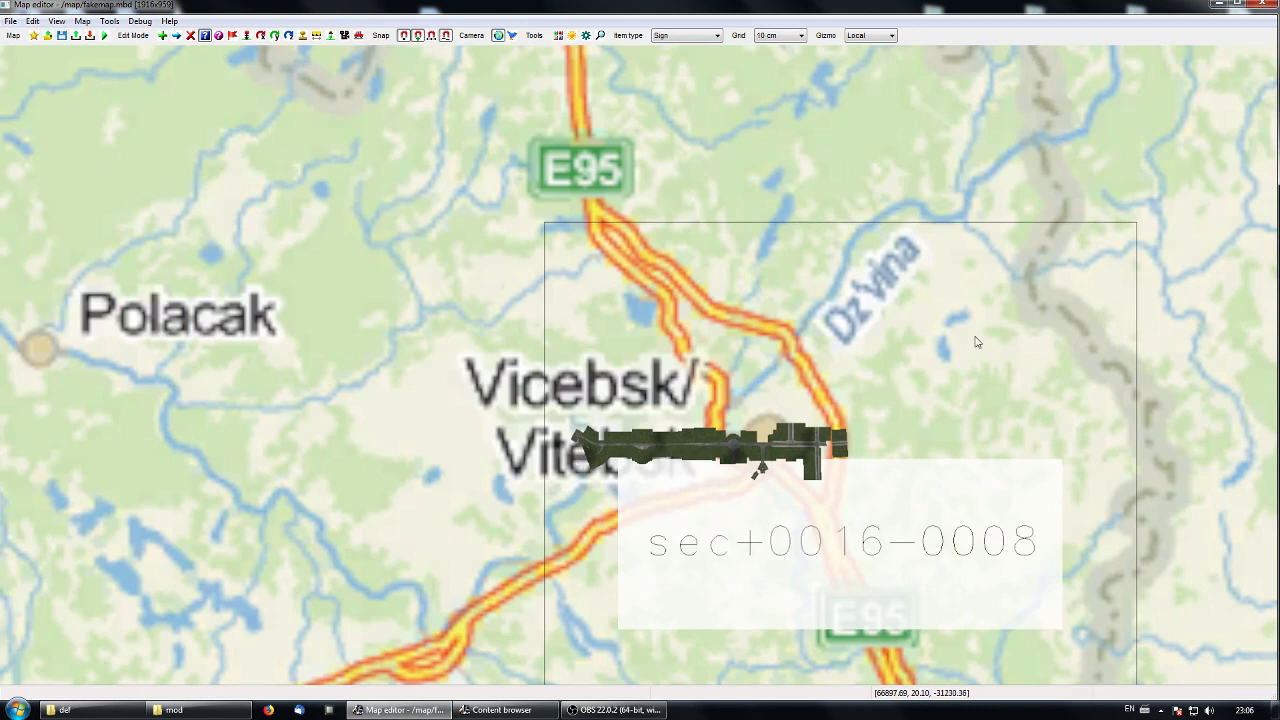
right_drag(1000, 343, 846, 326)
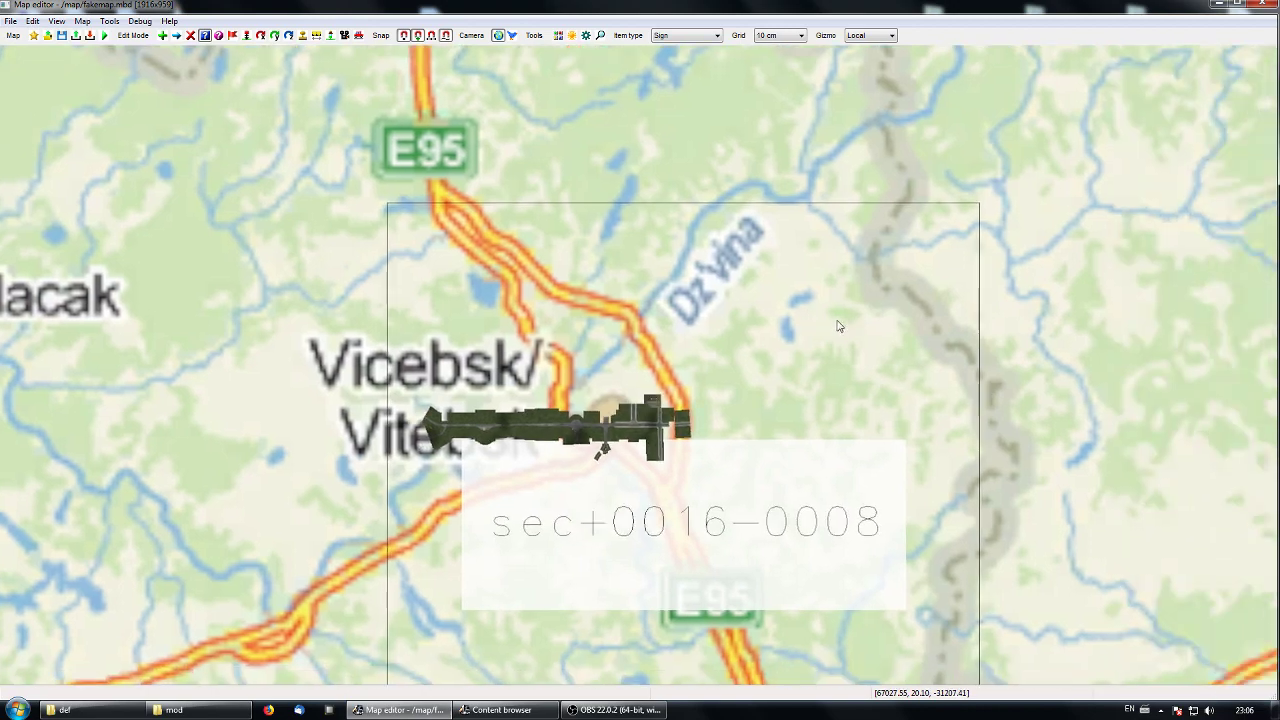
scroll(839, 326, down, 3)
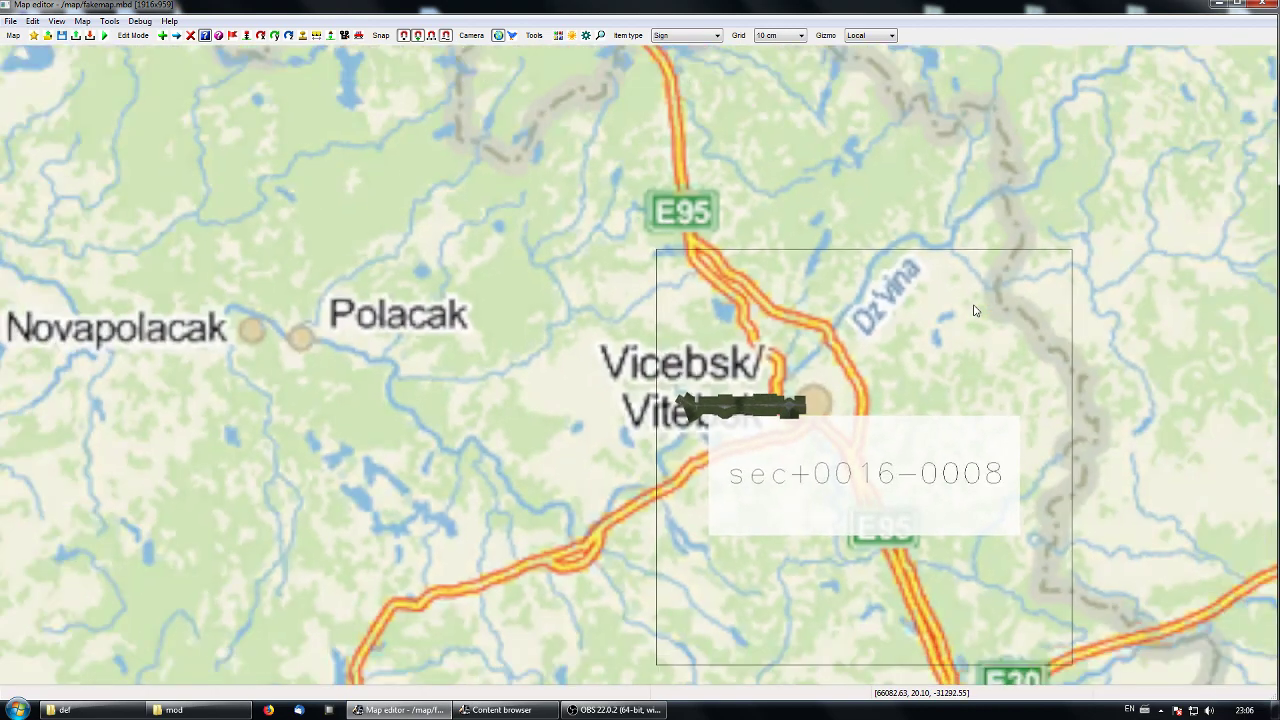
mouse_move(269, 318)
right_down()
mouse_move(1206, 261)
mouse_move(1125, 294)
right_up()
right_drag(235, 350, 1203, 295)
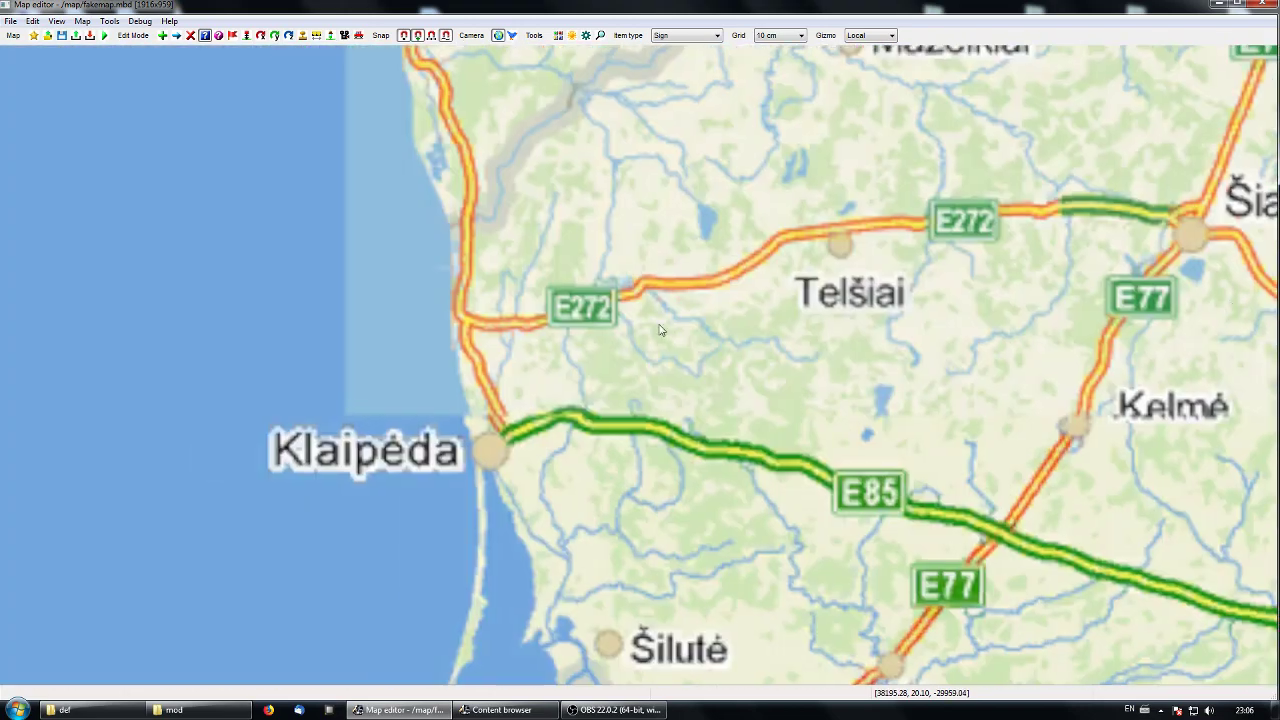
right_drag(470, 331, 1050, 318)
right_drag(1016, 454, 699, 43)
right_drag(841, 483, 318, 48)
right_drag(532, 460, 382, 62)
right_drag(1060, 660, 715, 315)
right_drag(780, 645, 434, 98)
right_drag(269, 260, 1092, 254)
right_drag(968, 196, 180, 584)
right_drag(866, 193, 216, 501)
right_drag(800, 211, 432, 502)
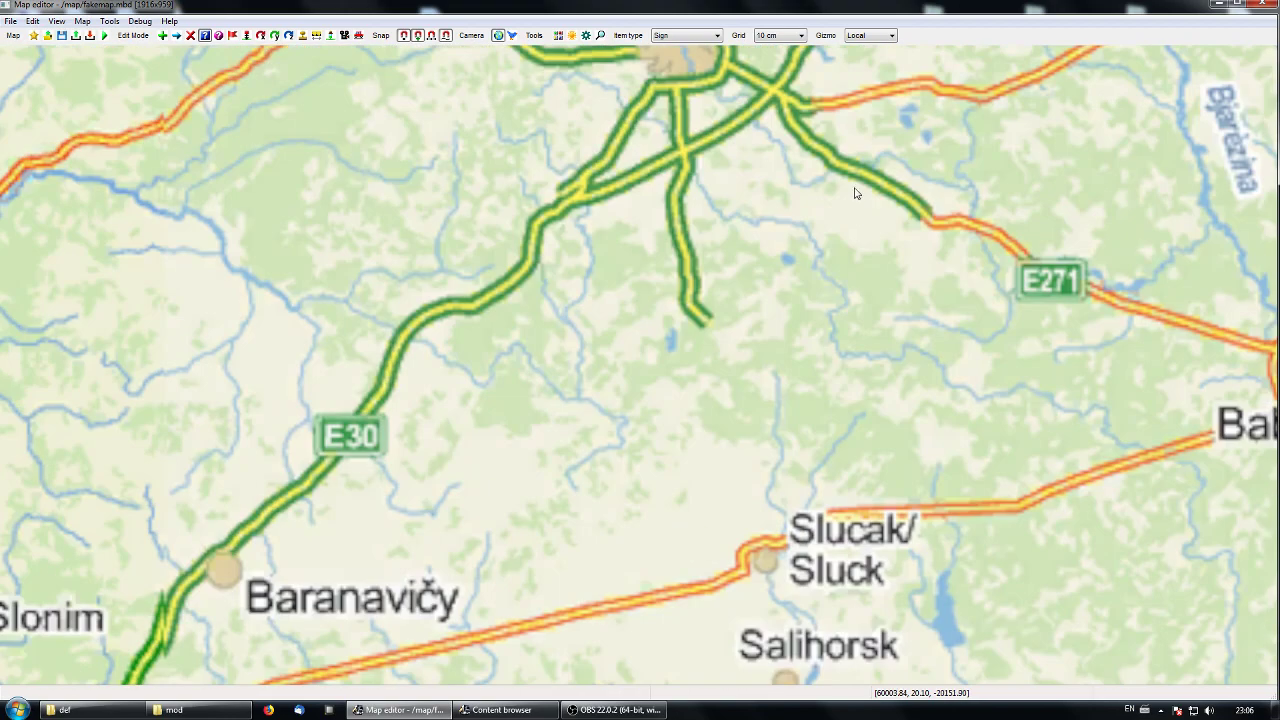
right_drag(855, 193, 774, 423)
right_drag(919, 229, 617, 486)
right_drag(823, 303, 543, 423)
mouse_move(916, 251)
right_down()
mouse_move(338, 477)
mouse_move(207, 512)
right_up()
right_drag(393, 232, 851, 497)
right_drag(493, 378, 555, 486)
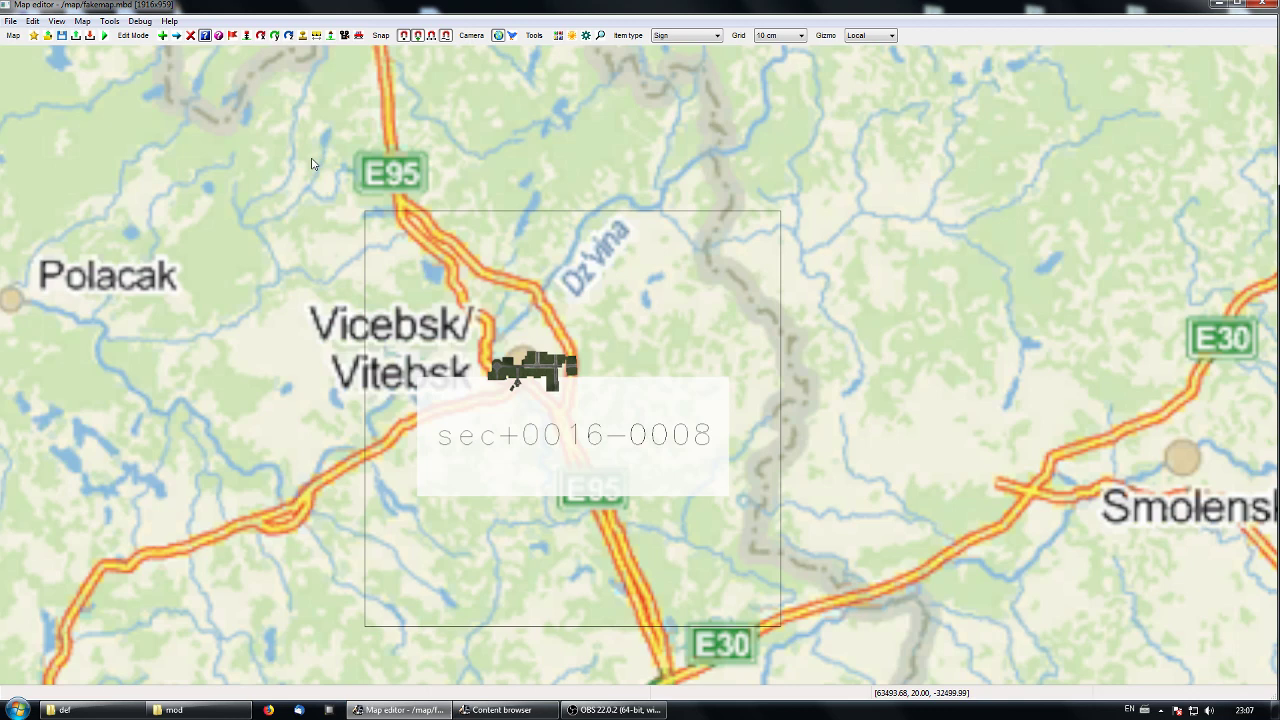
Return to the built road network near Vicebsk and save the map.
scroll(389, 303, up, 5)
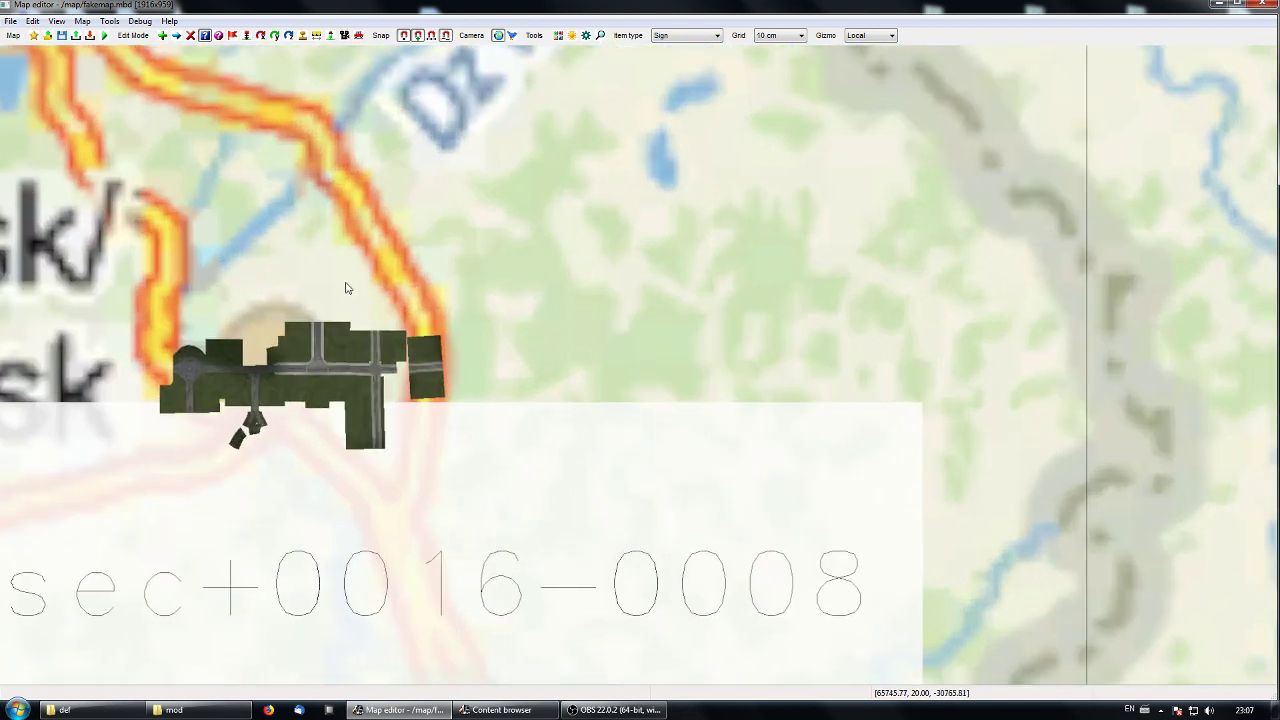
right_drag(348, 288, 603, 292)
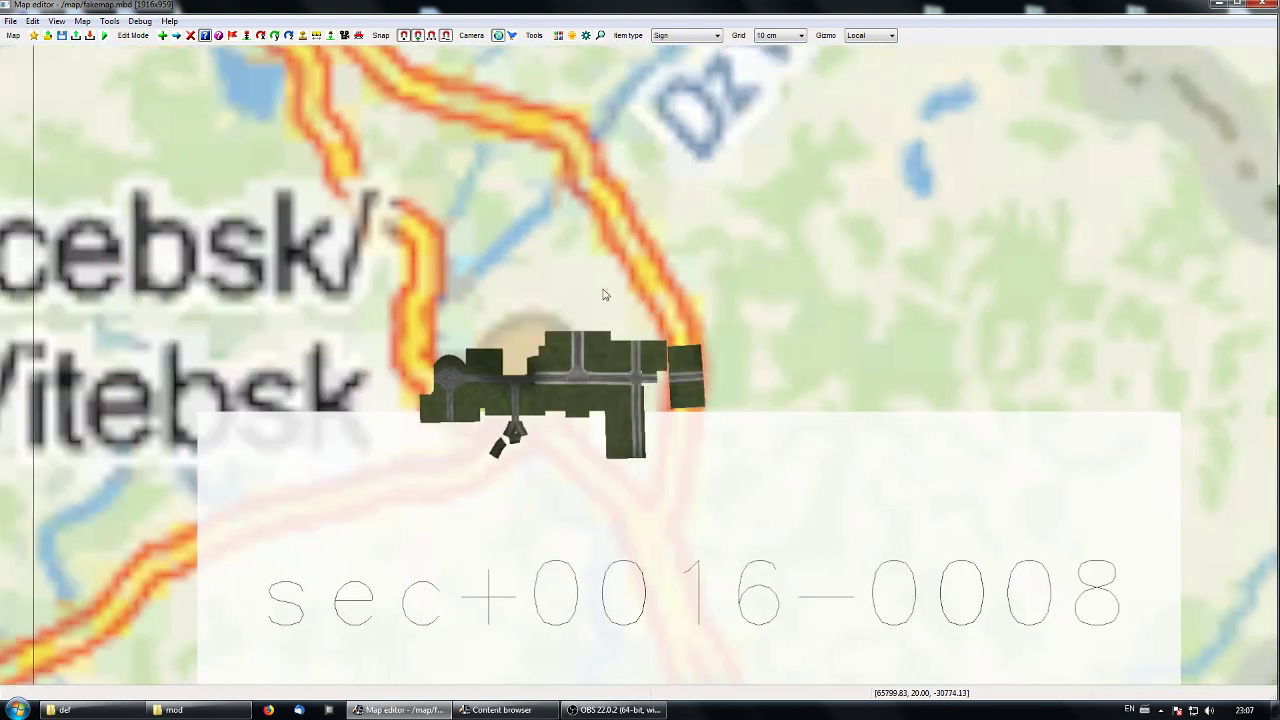
scroll(603, 292, up, 3)
right_drag(384, 274, 637, 297)
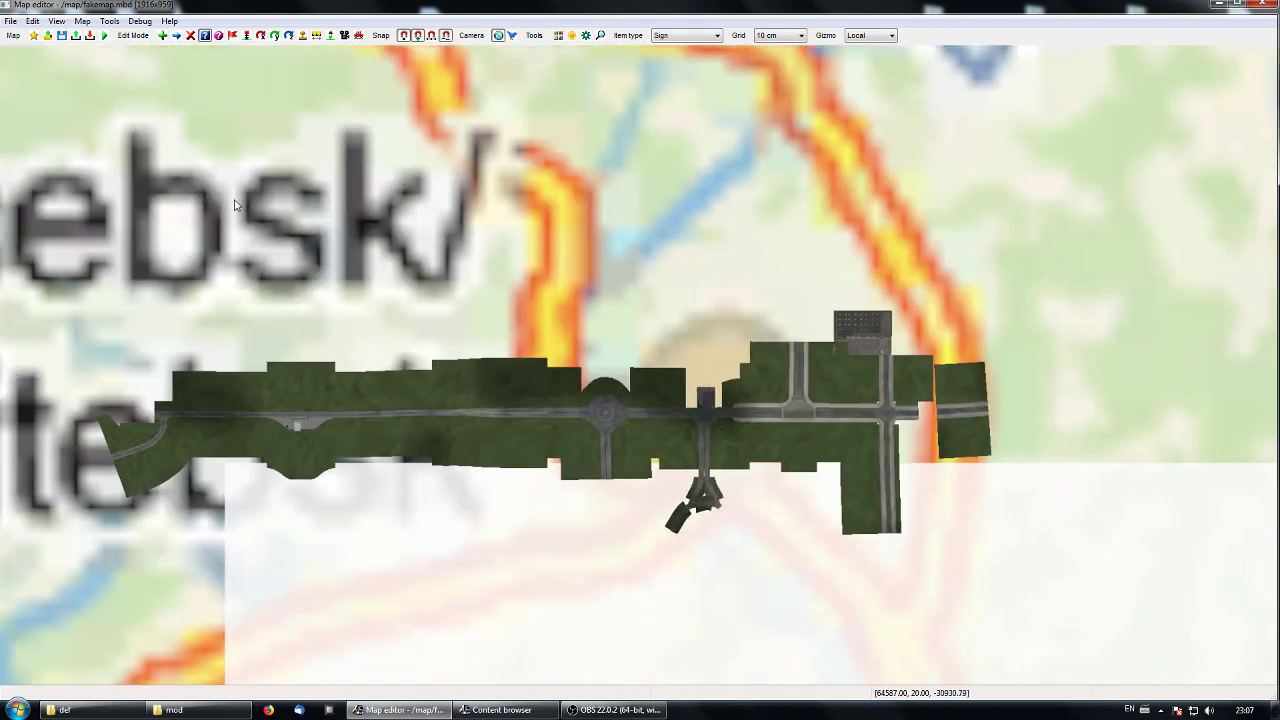
click(62, 36)
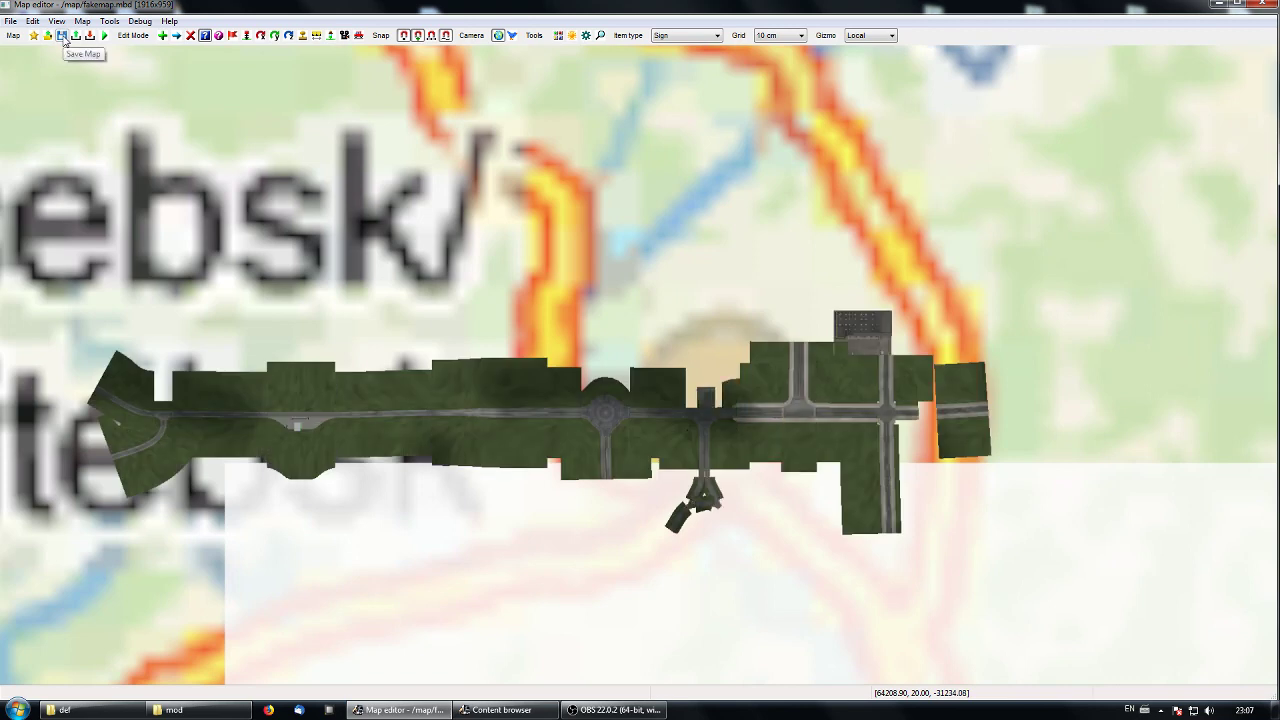
Inspect the complete road network from its western end to the city blocks and company buildings in the east.
right_drag(463, 263, 560, 263)
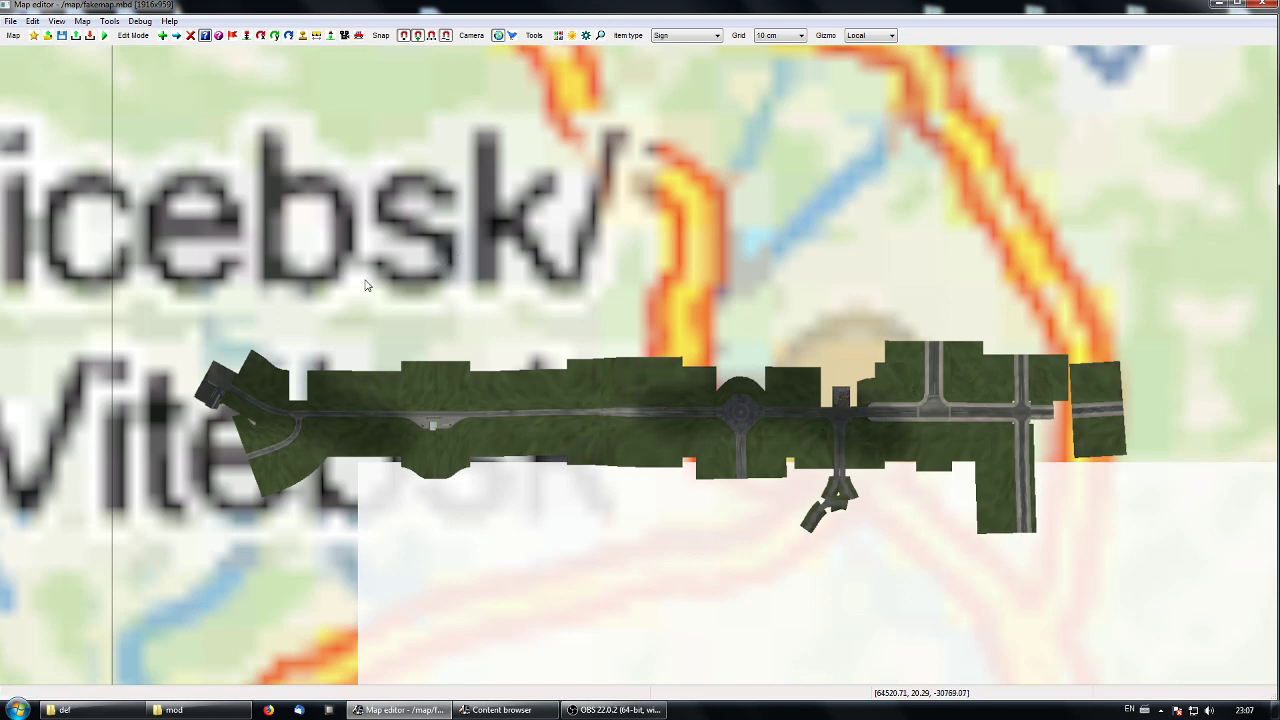
middle_drag(515, 290, 415, 260)
scroll(415, 260, down, 2)
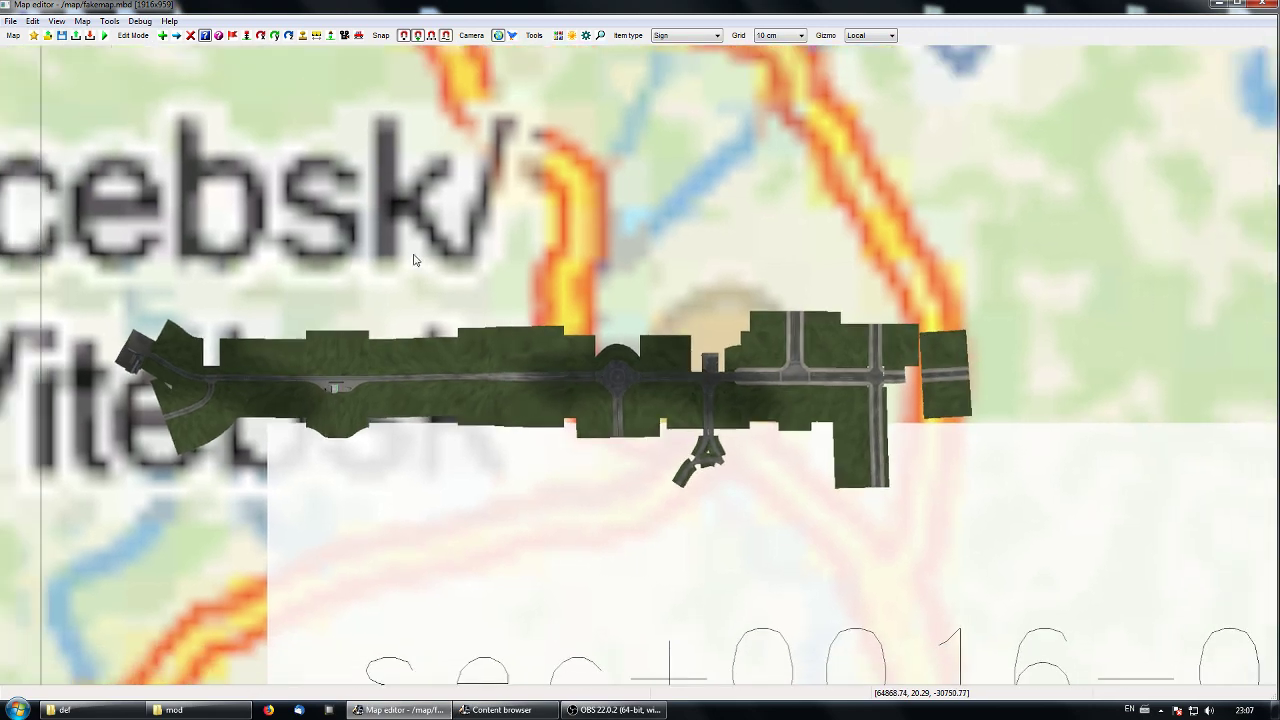
scroll(415, 260, up, 1)
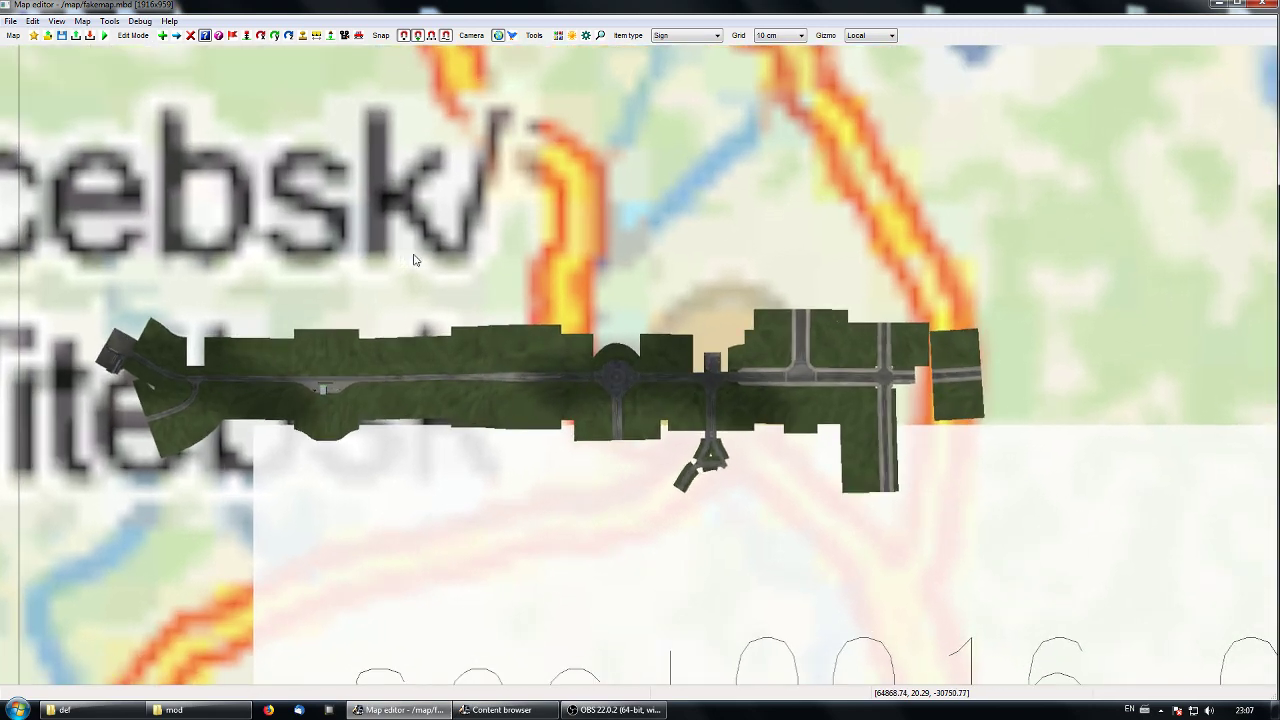
middle_drag(624, 280, 382, 250)
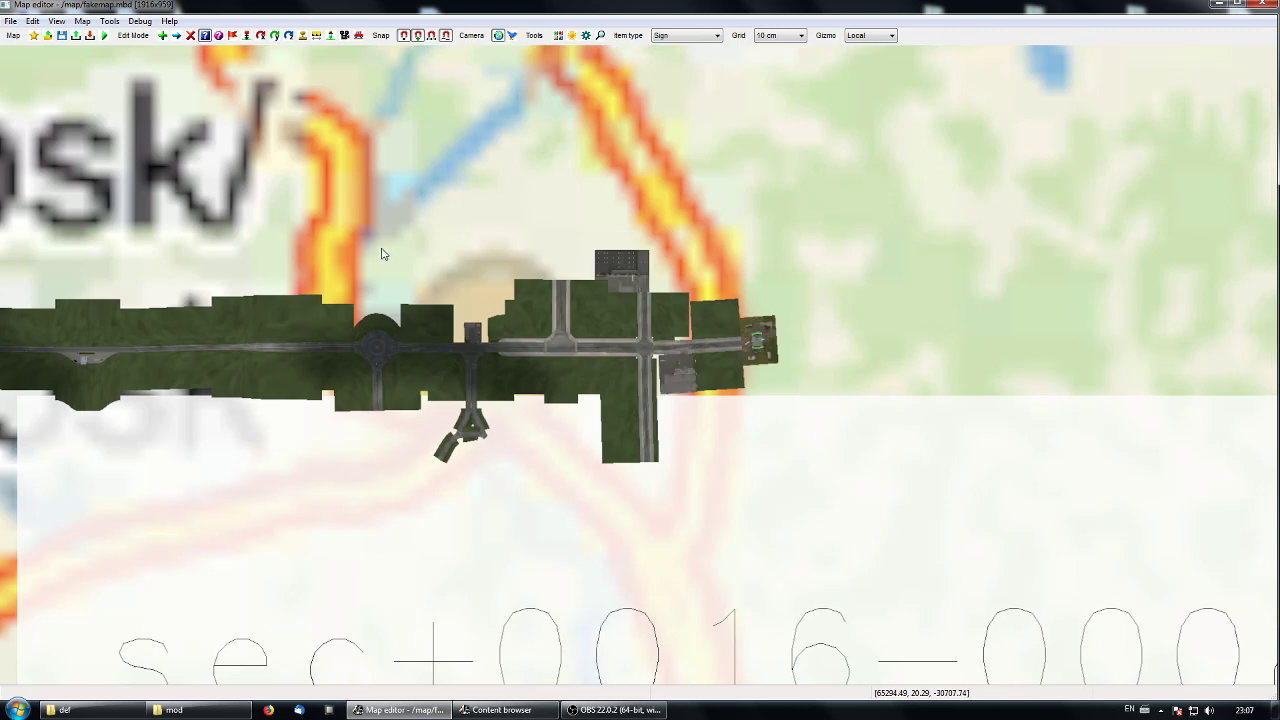
middle_drag(274, 238, 360, 270)
scroll(636, 288, up, 4)
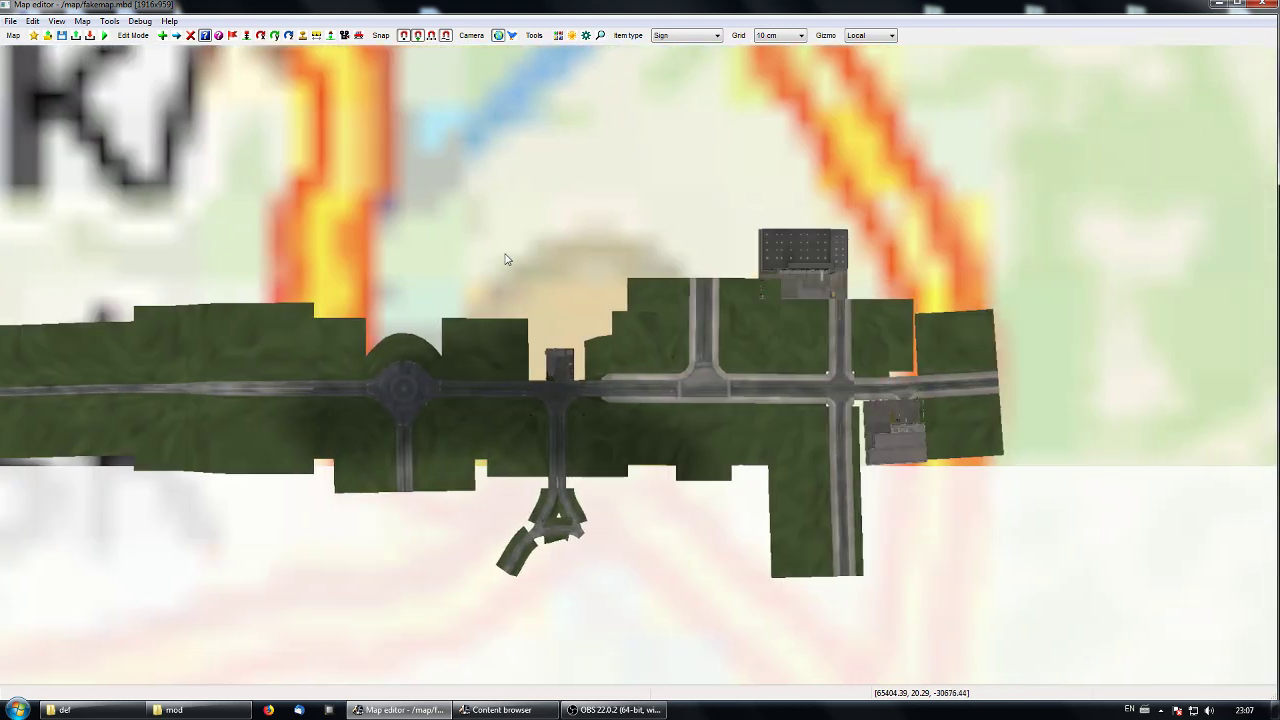
scroll(491, 251, down, 4)
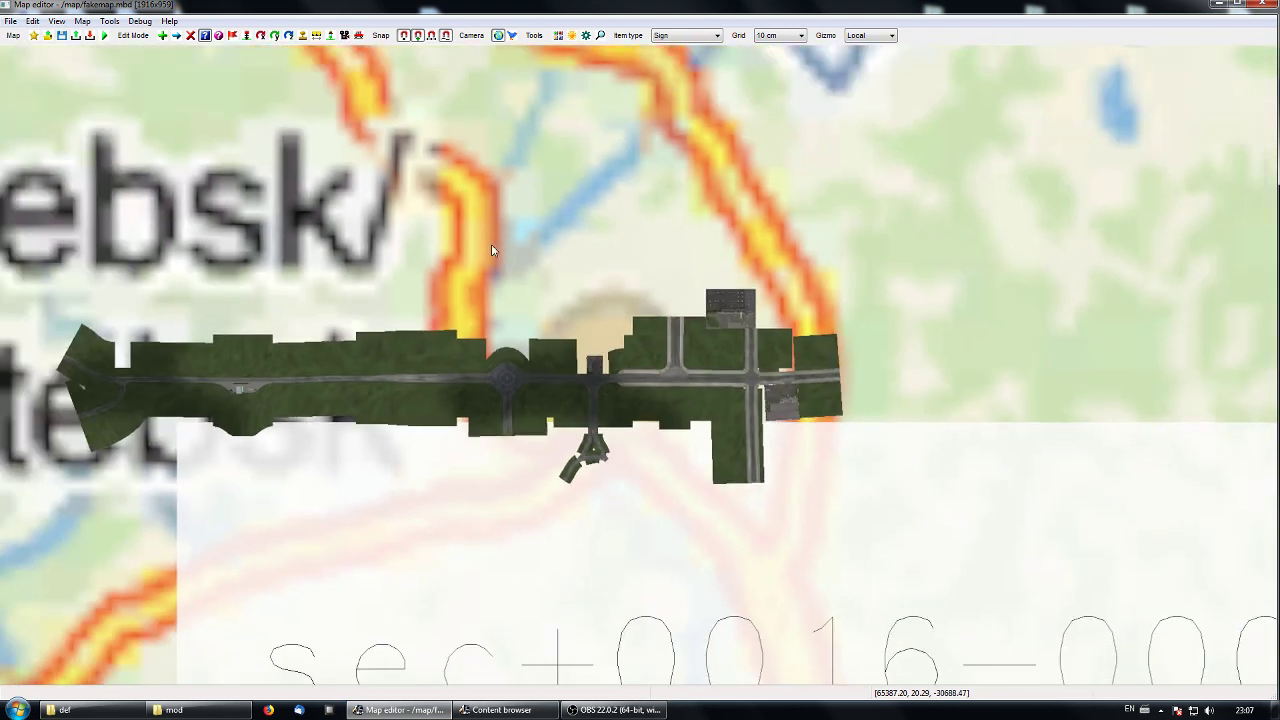
middle_drag(298, 254, 468, 272)
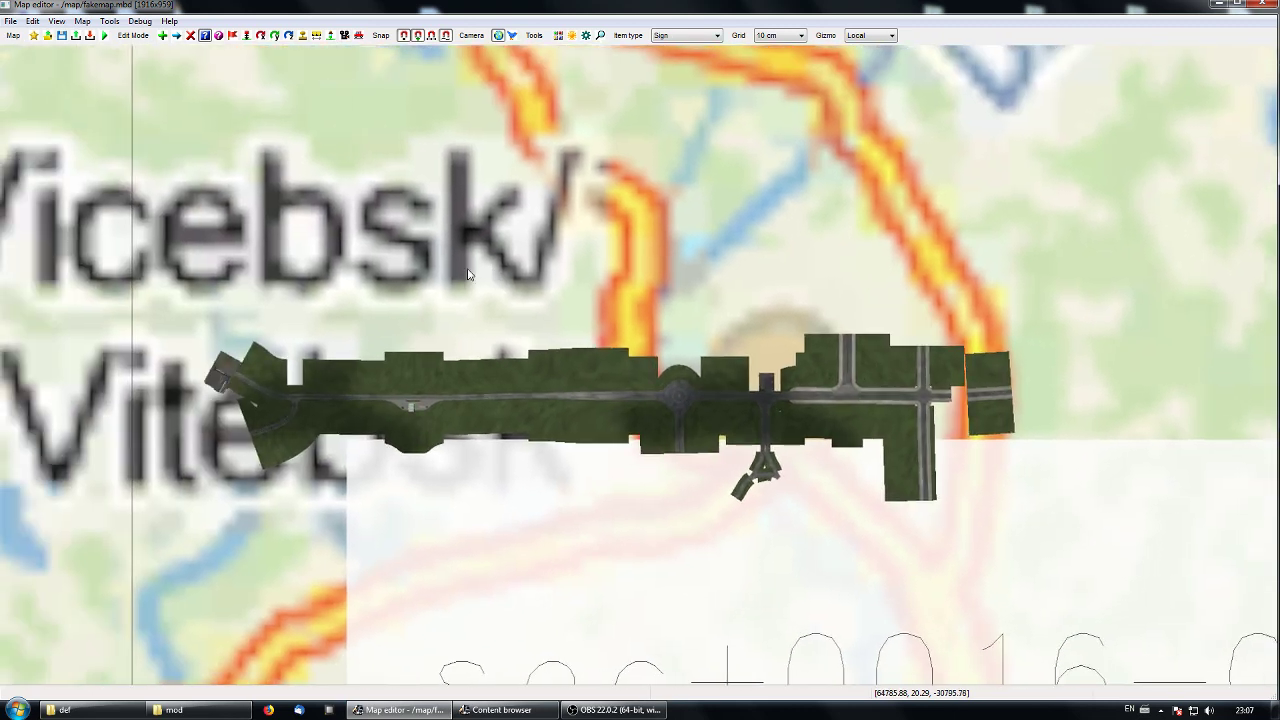
middle_drag(489, 285, 502, 256)
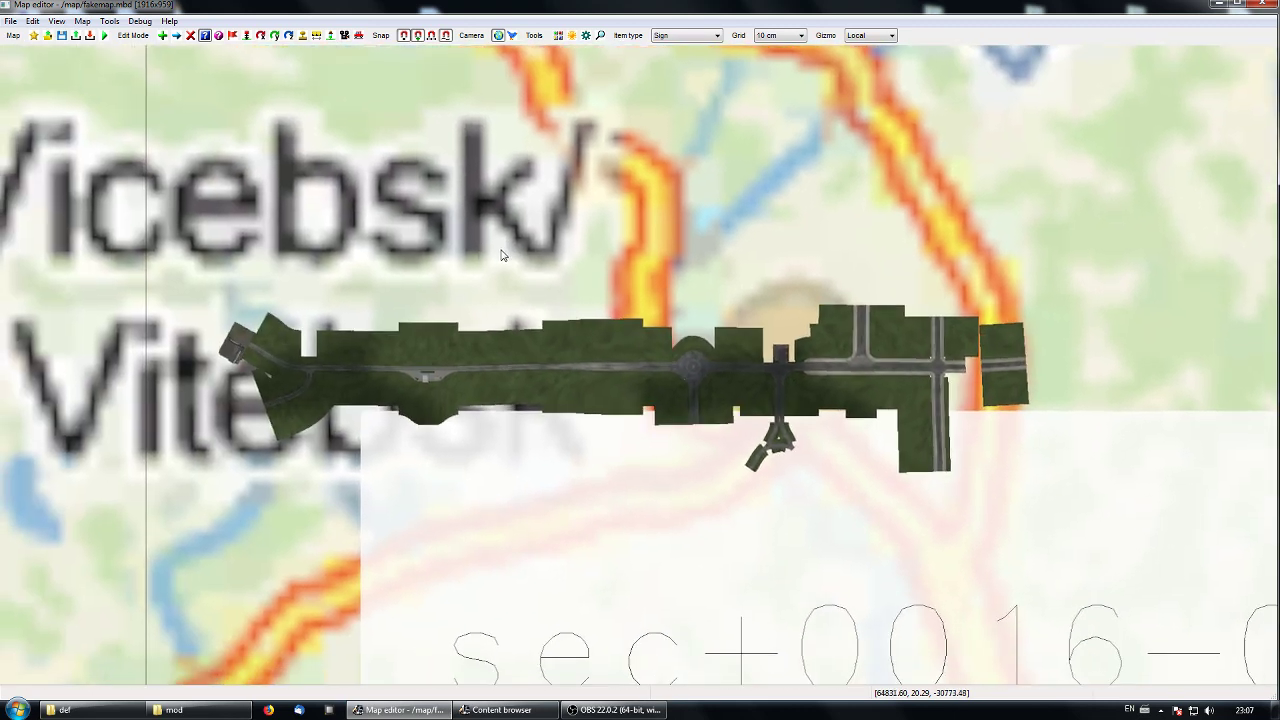
middle_drag(586, 266, 374, 302)
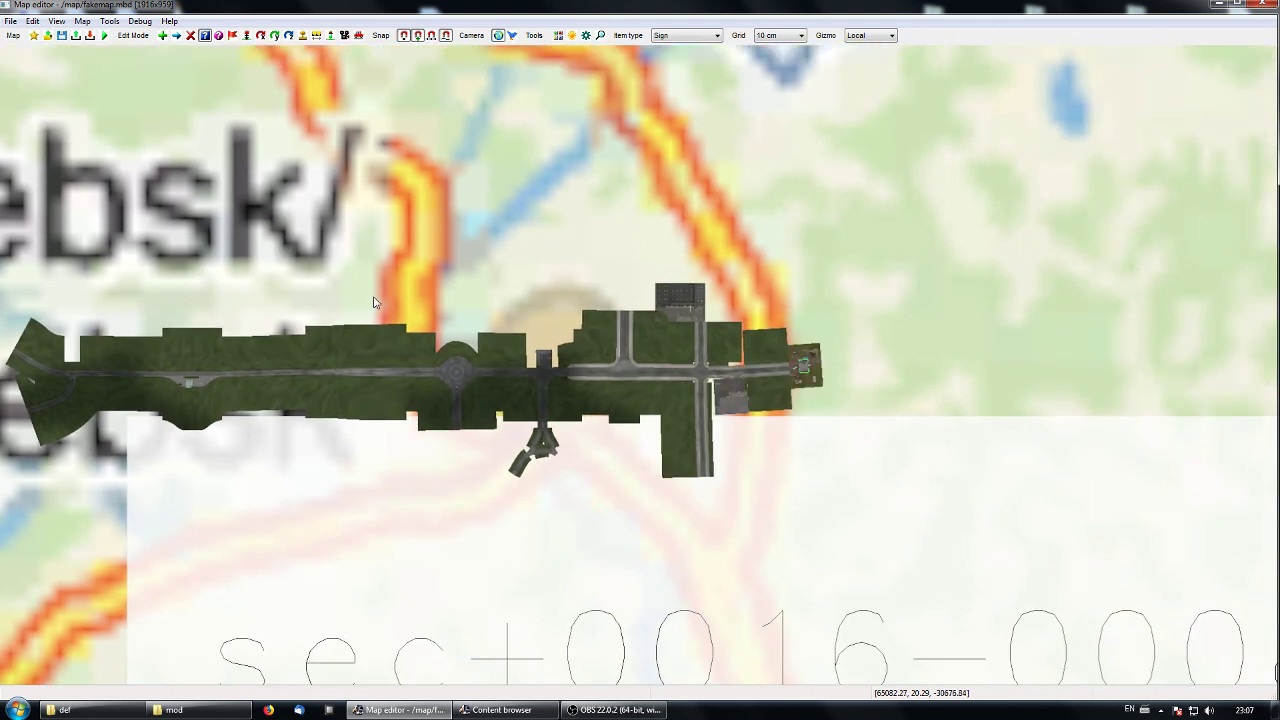
scroll(373, 302, up, 5)
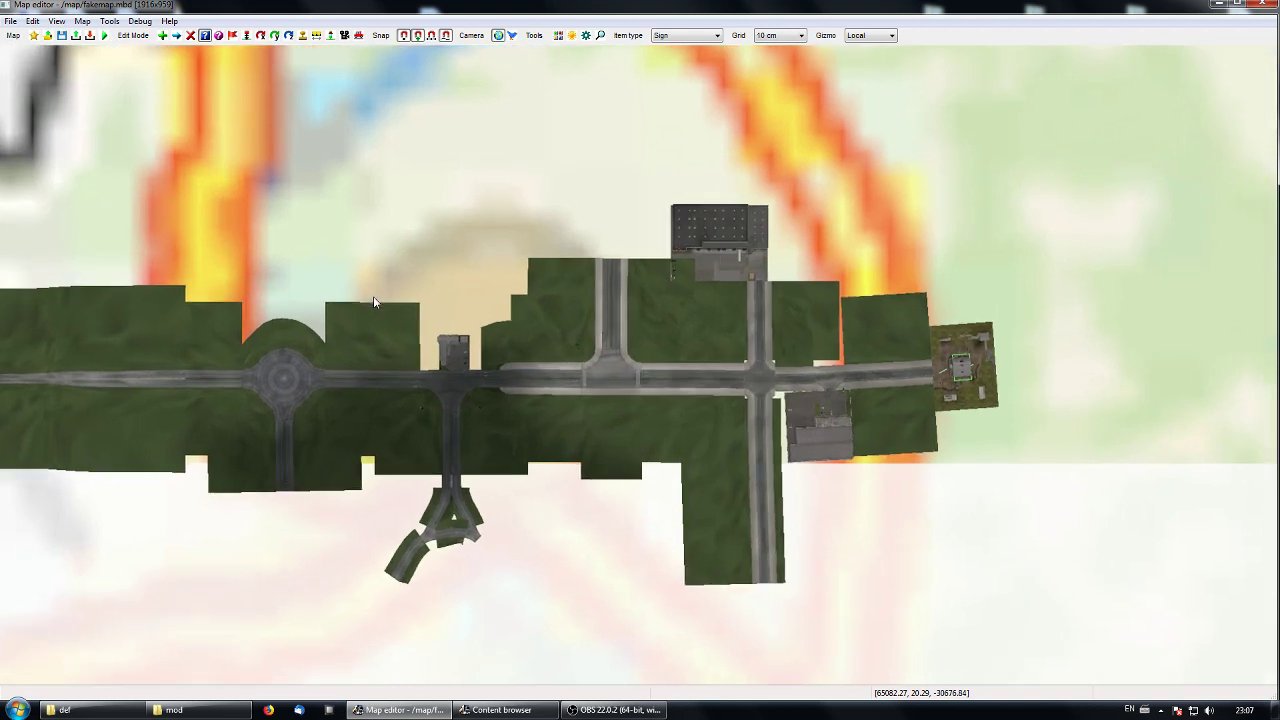
middle_drag(406, 280, 391, 284)
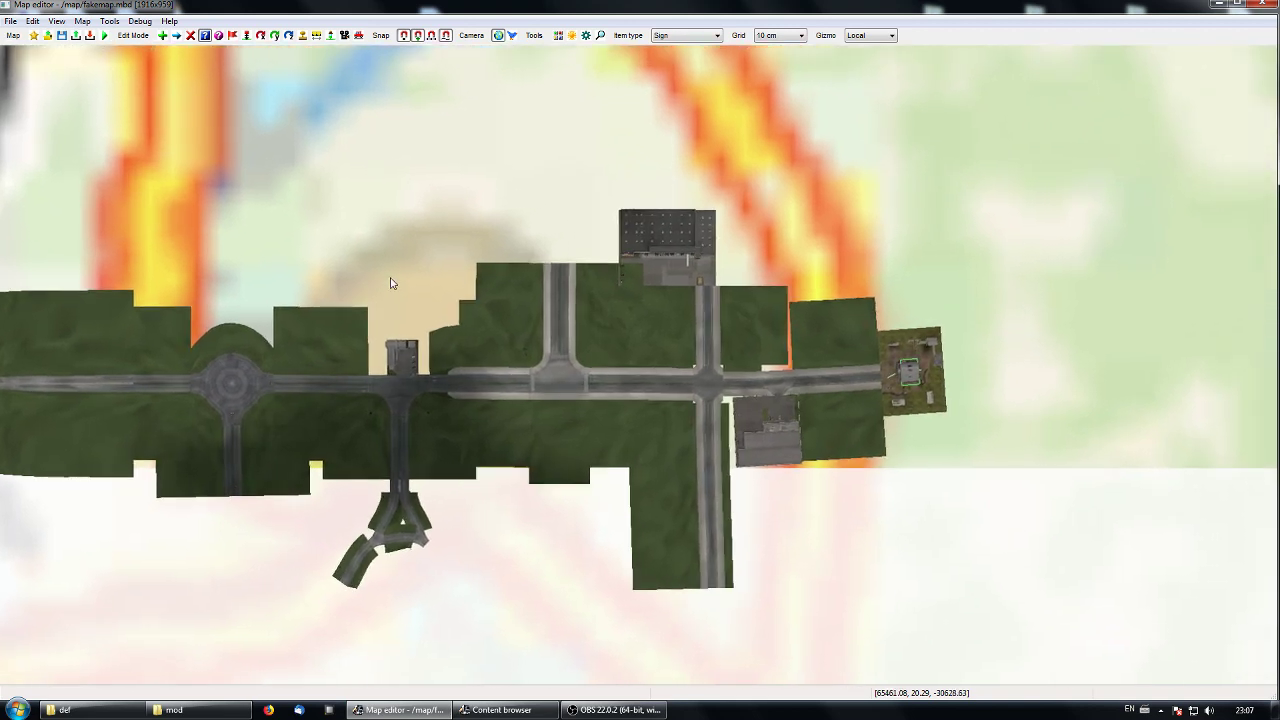
Hide the background map behind the road network.
key(b)
key(b)
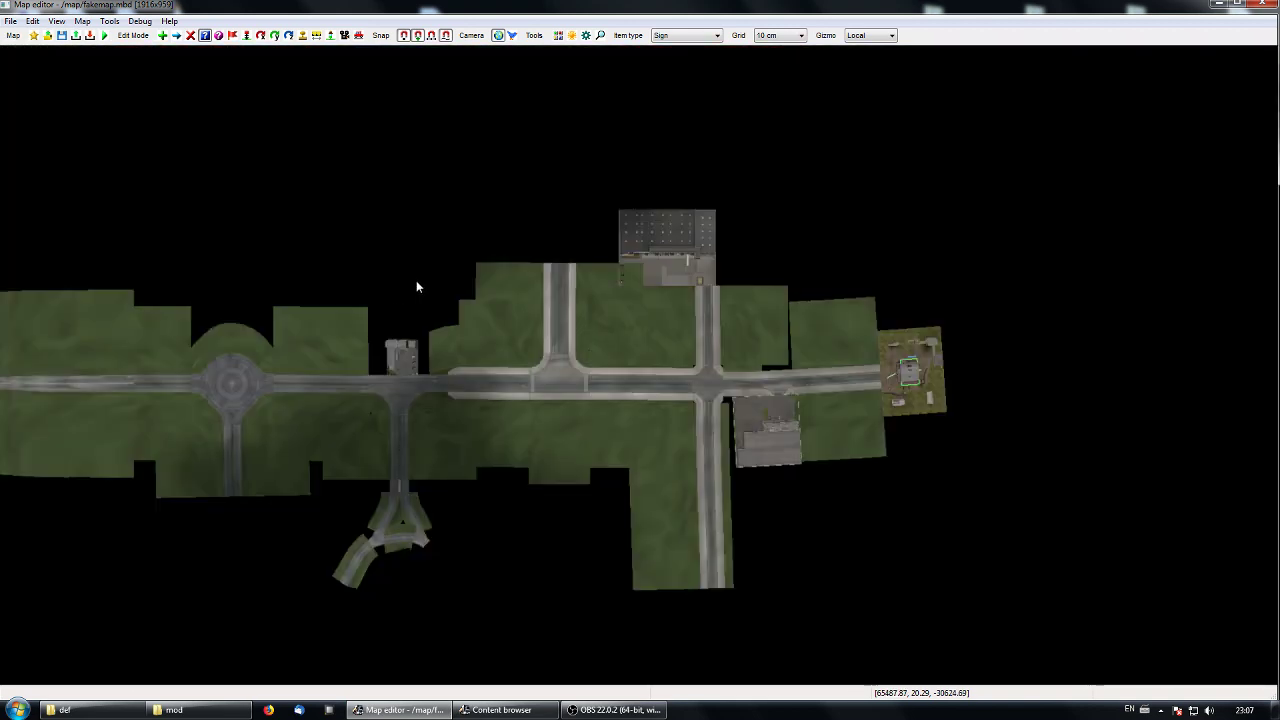
middle_drag(417, 281, 351, 301)
scroll(351, 301, down, 4)
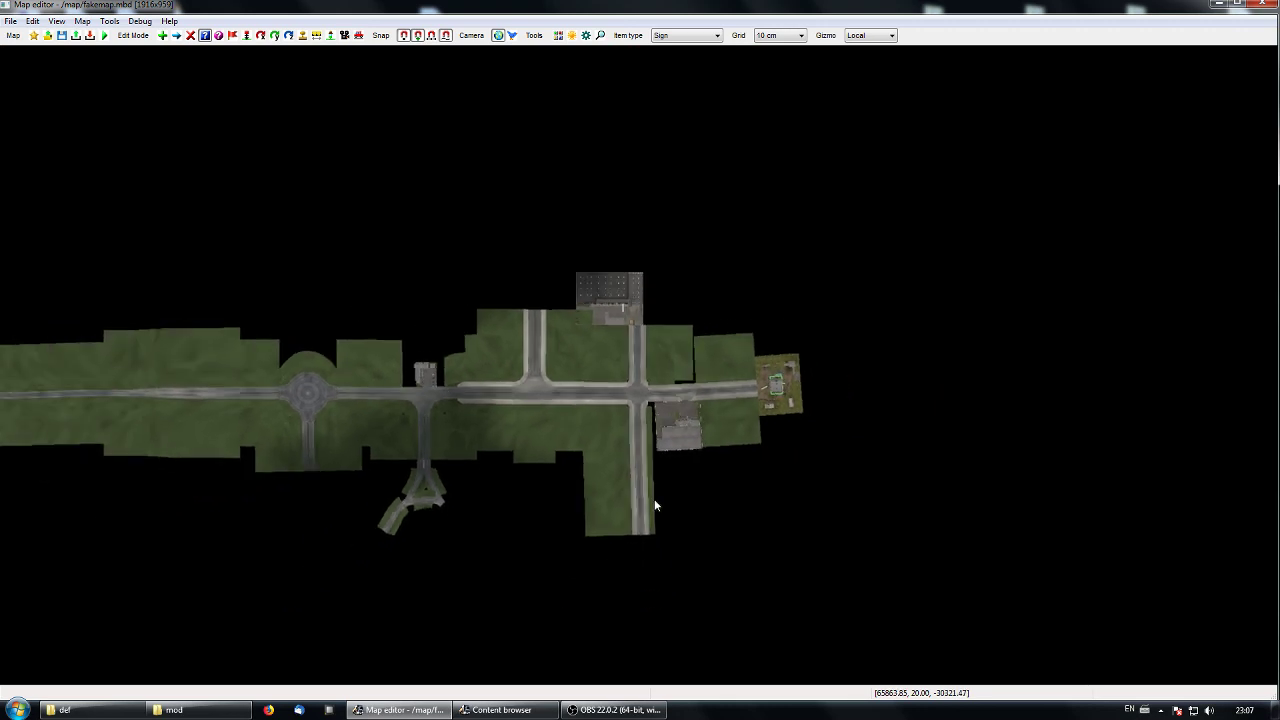
middle_drag(655, 505, 617, 472)
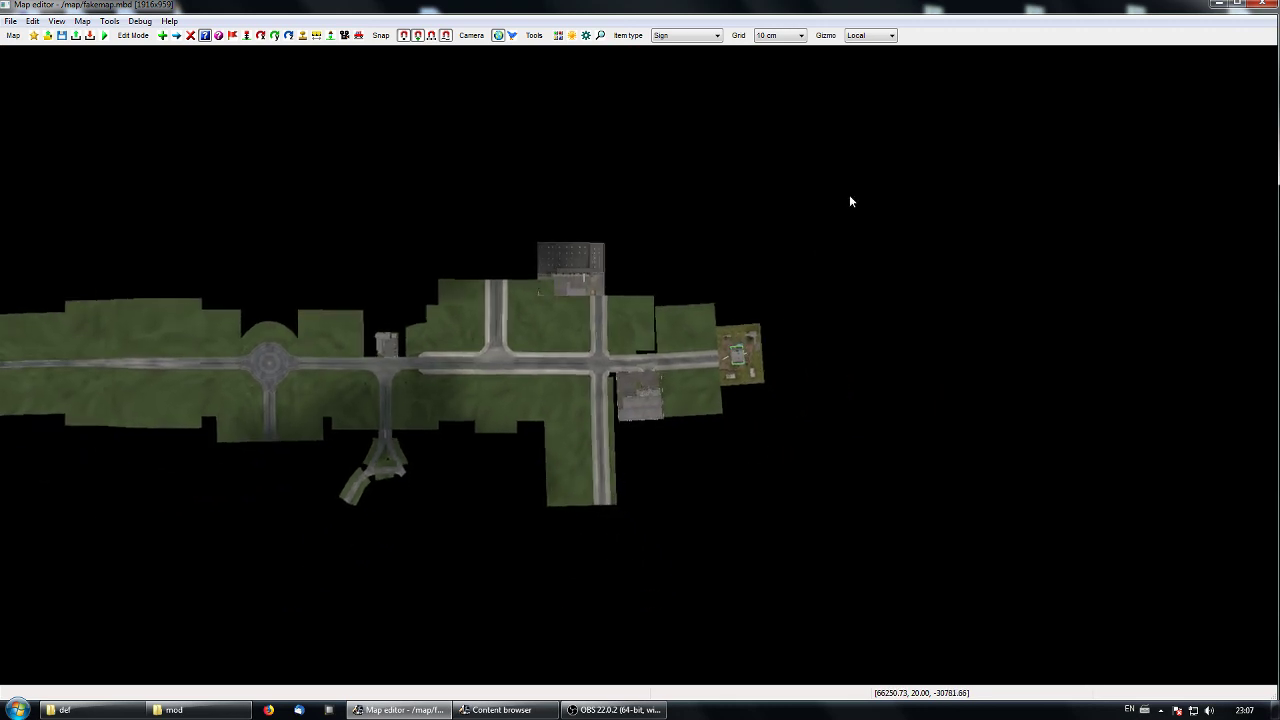
Place a new City item just beyond the north end of the side road west of the large company building.
click(715, 36)
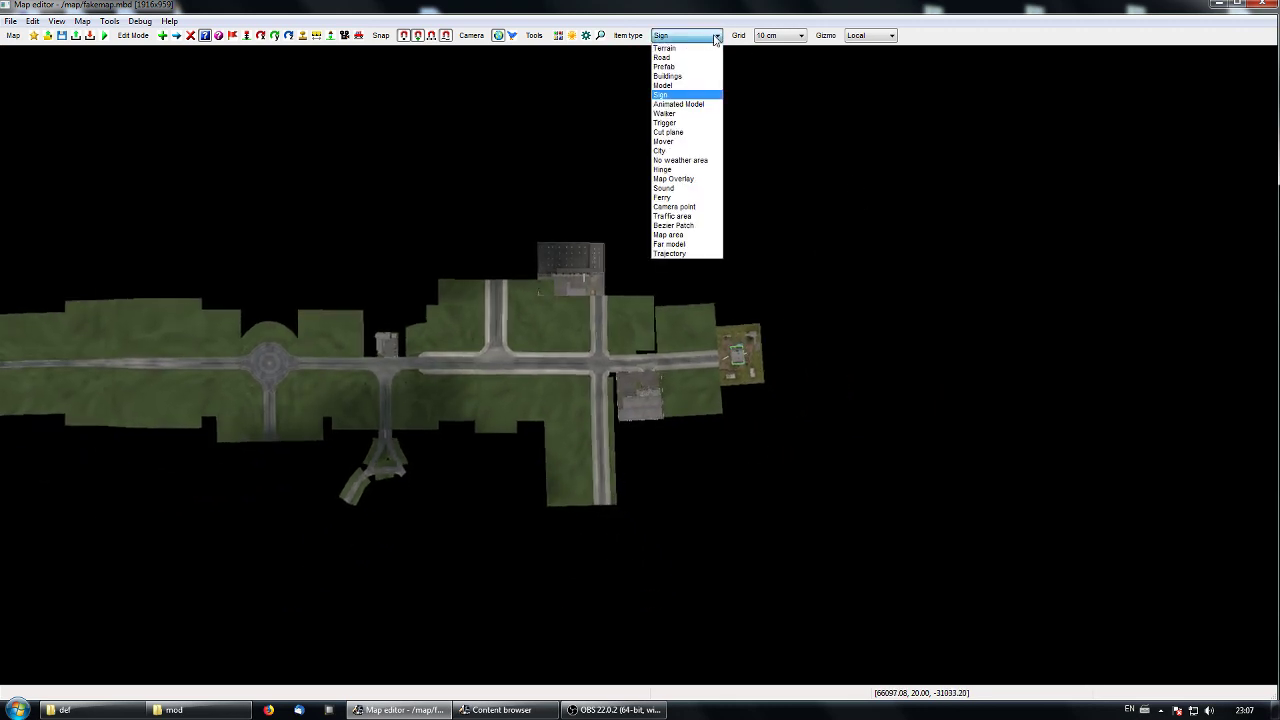
click(684, 151)
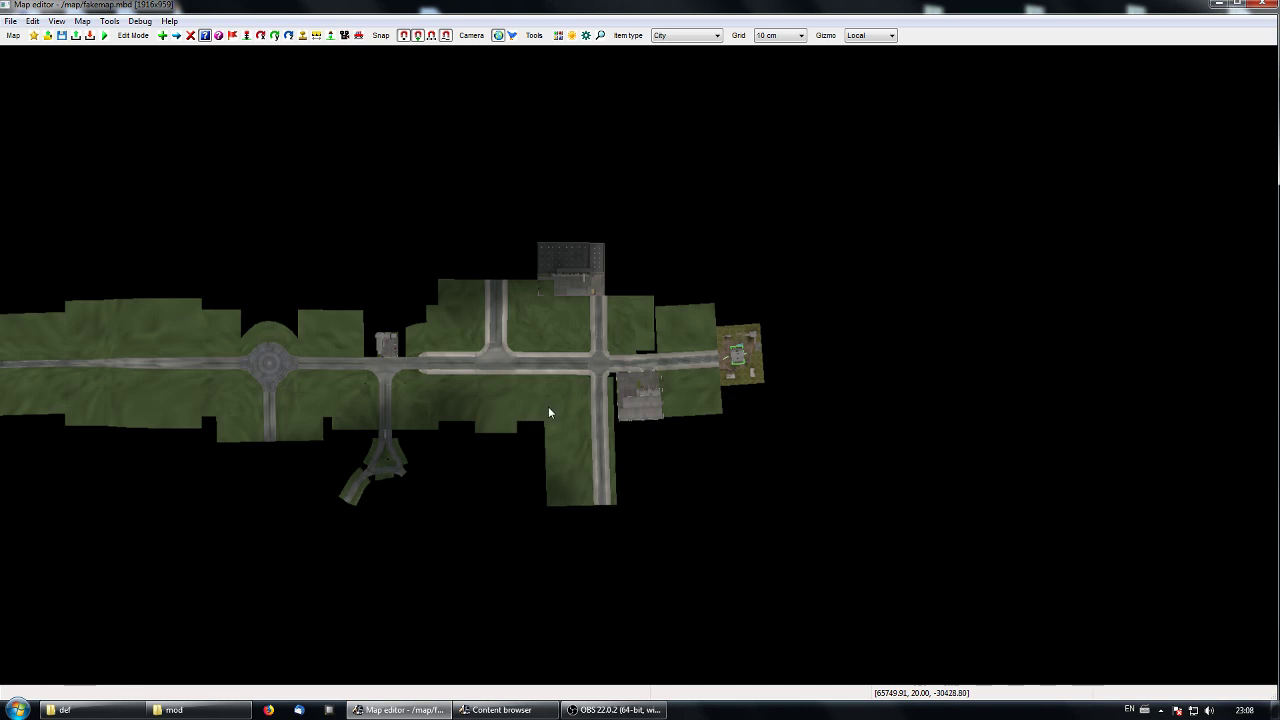
key(e)
click(507, 264)
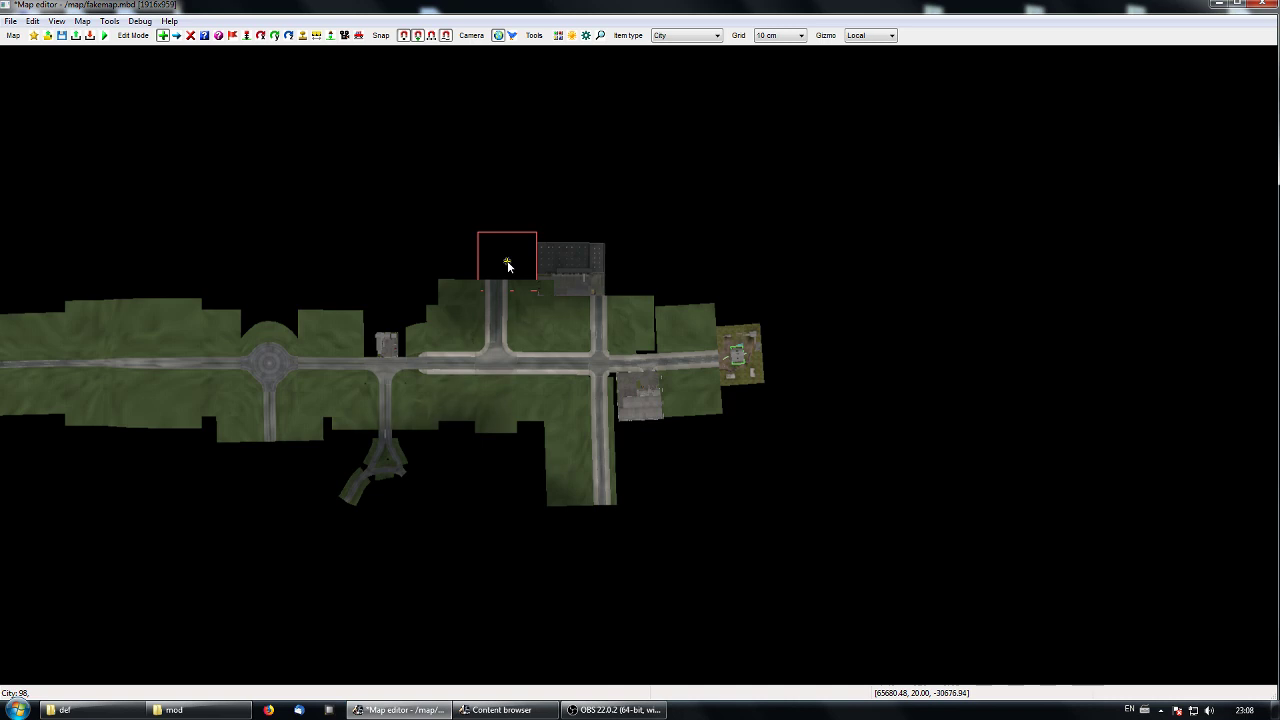
Raise the new city item's node to a height of 30.
key(e)
click(507, 263)
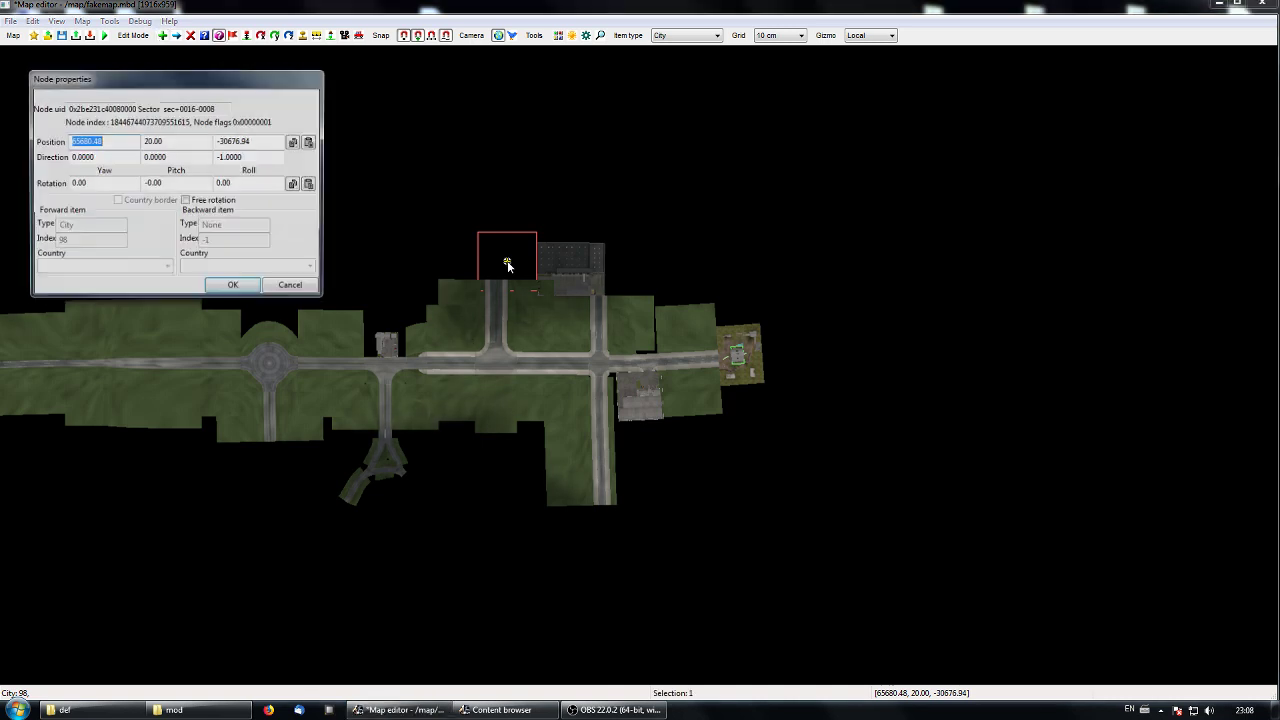
double_click(152, 141)
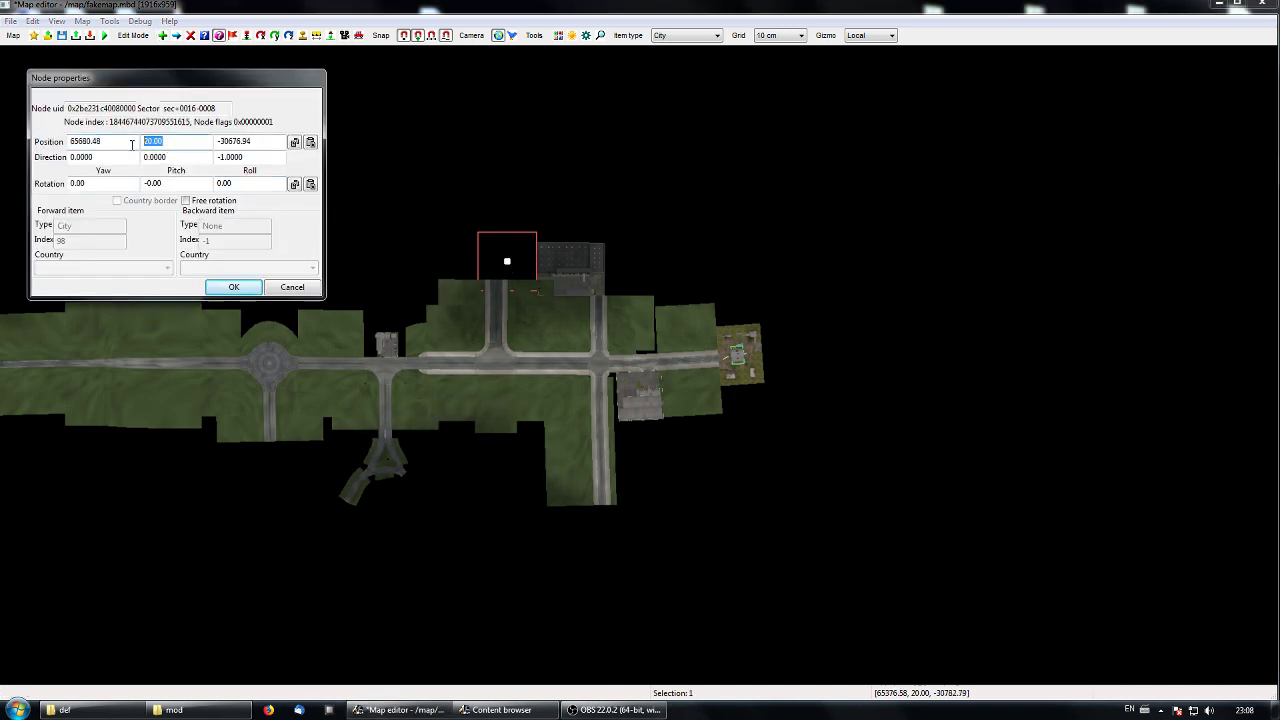
text(30)
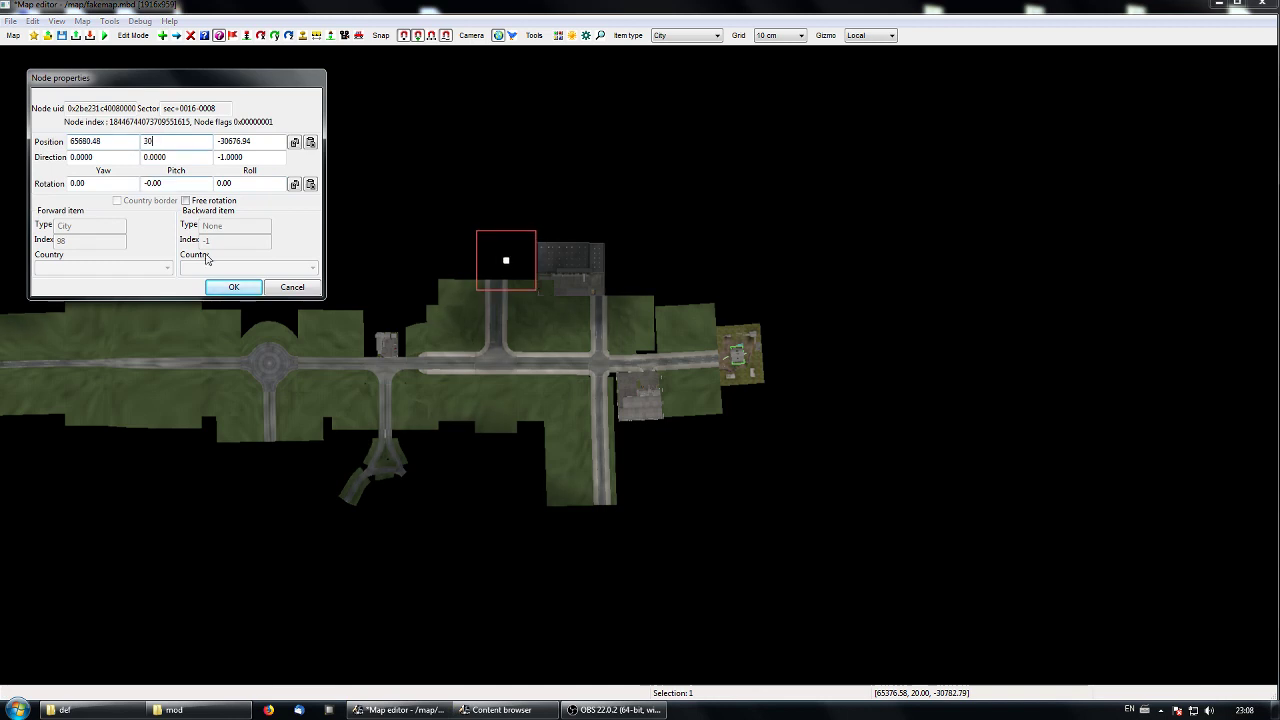
click(234, 287)
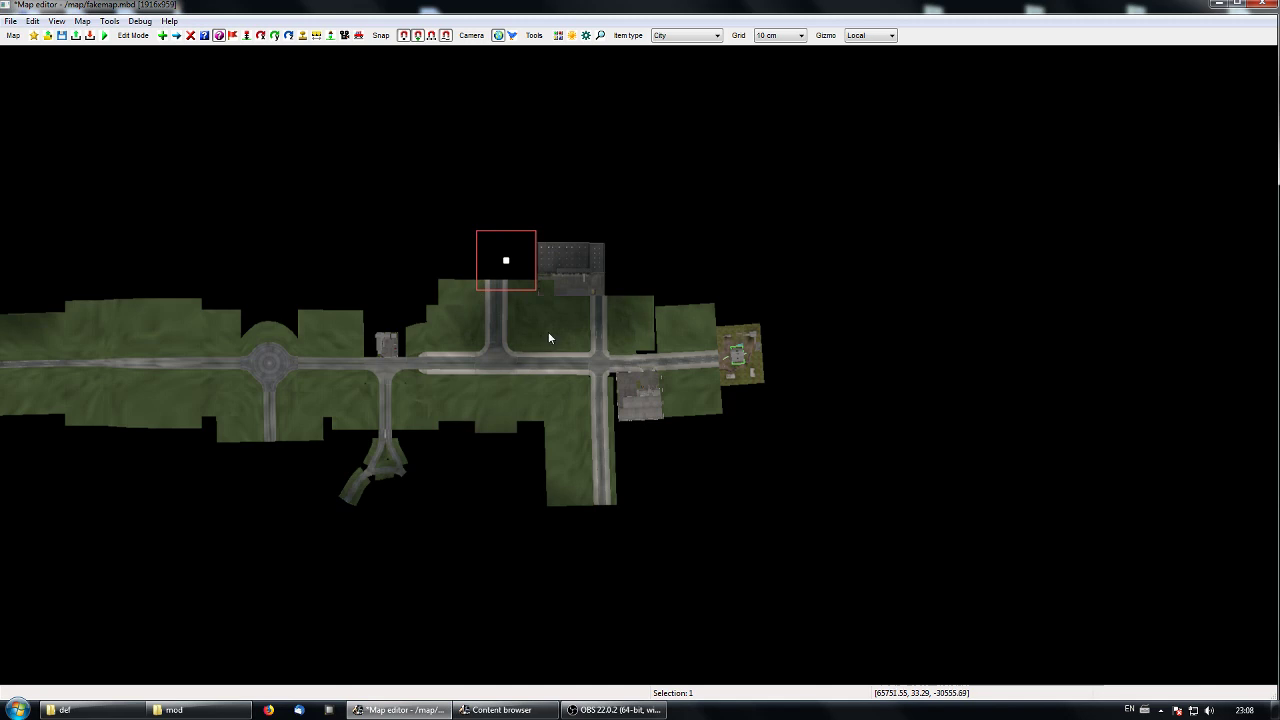
Assign Faketown as the city of the new city item.
middle_drag(549, 334, 603, 402)
scroll(570, 377, up, 3)
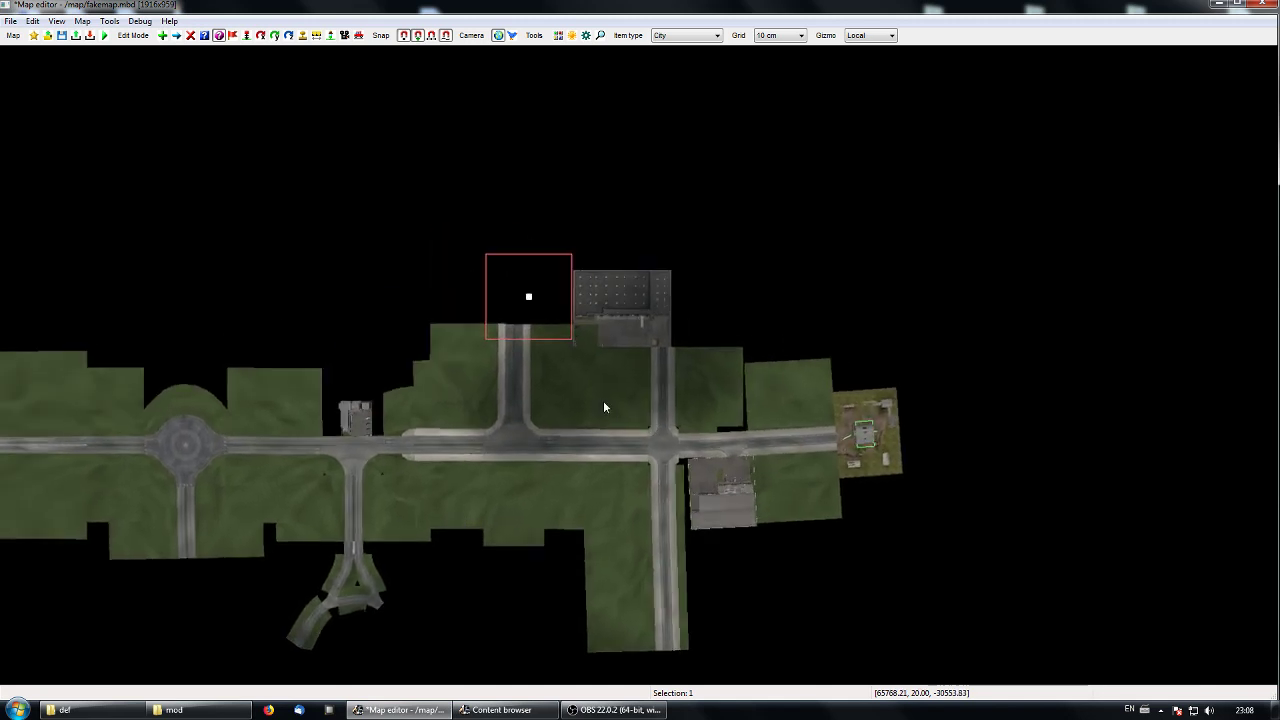
scroll(592, 393, up, 1)
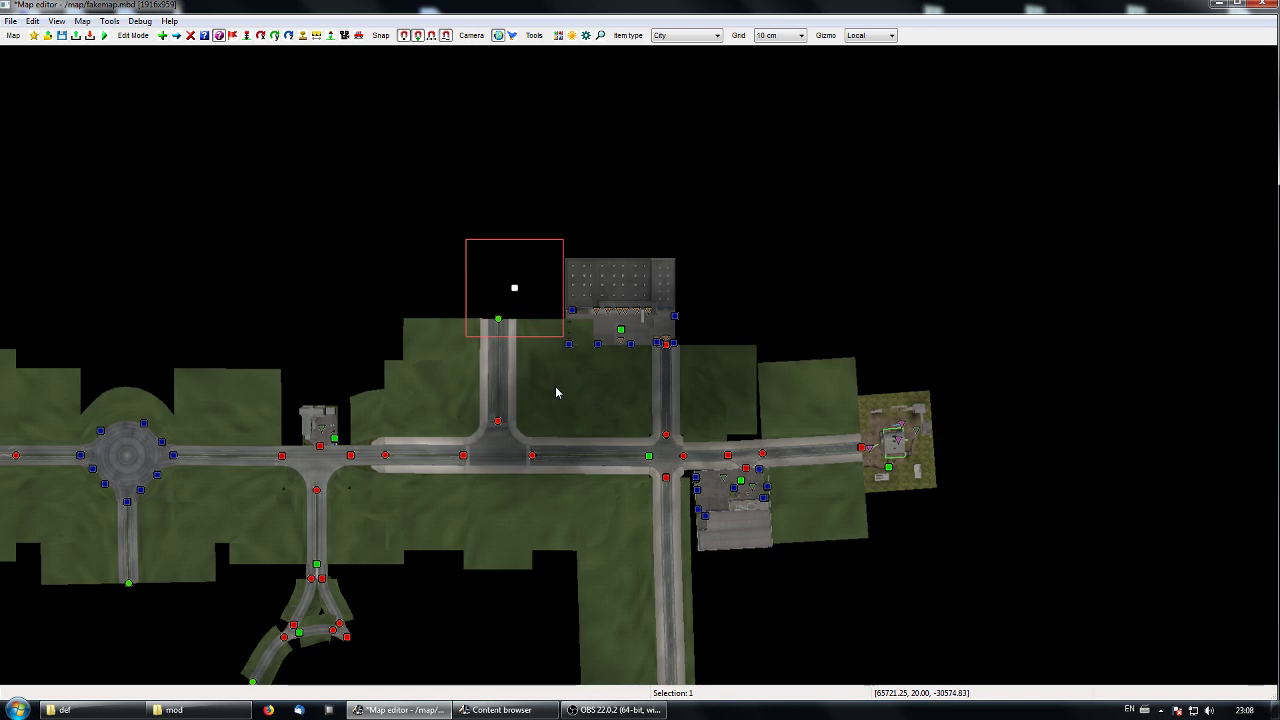
mouse_move(1147, 142)
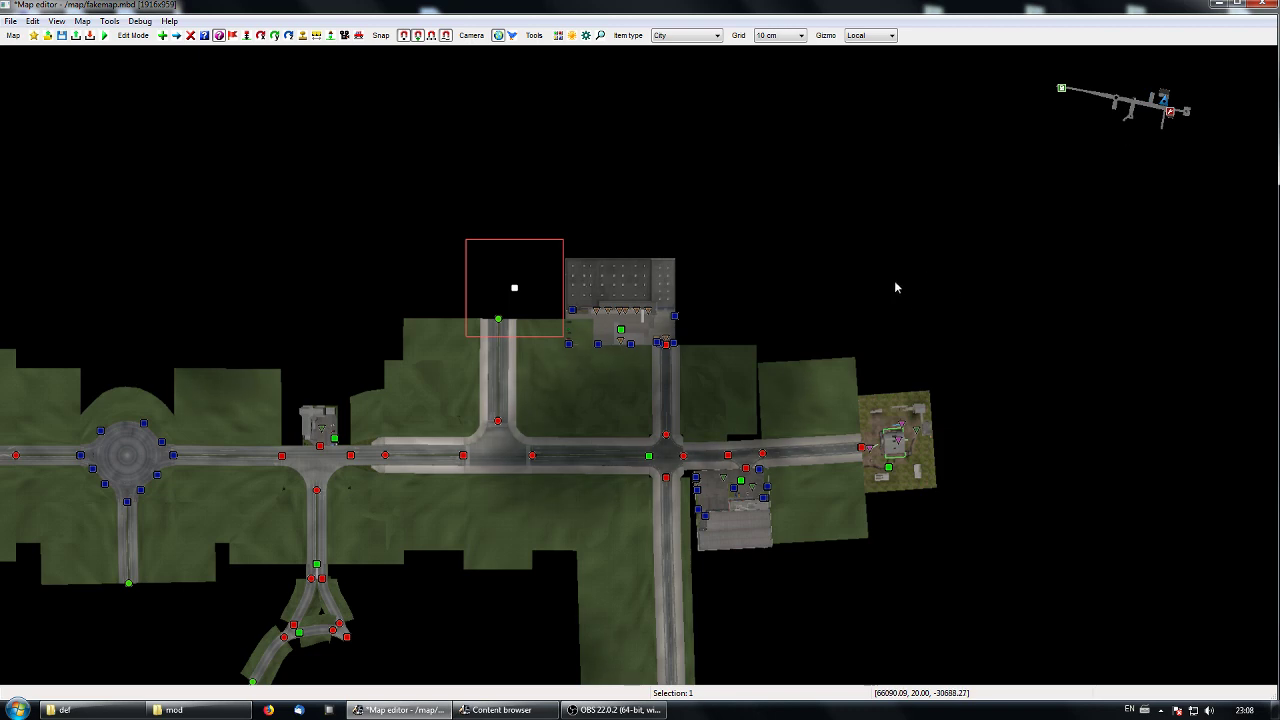
double_click(514, 290)
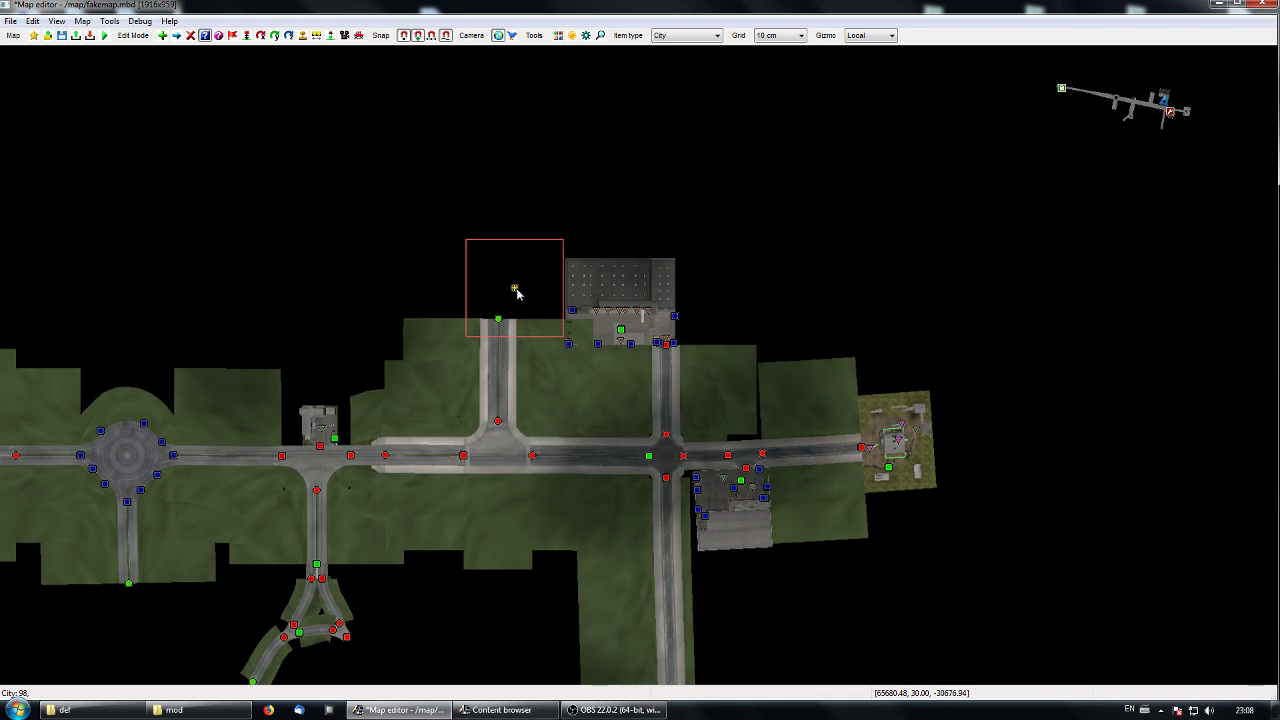
drag(118, 85, 147, 159)
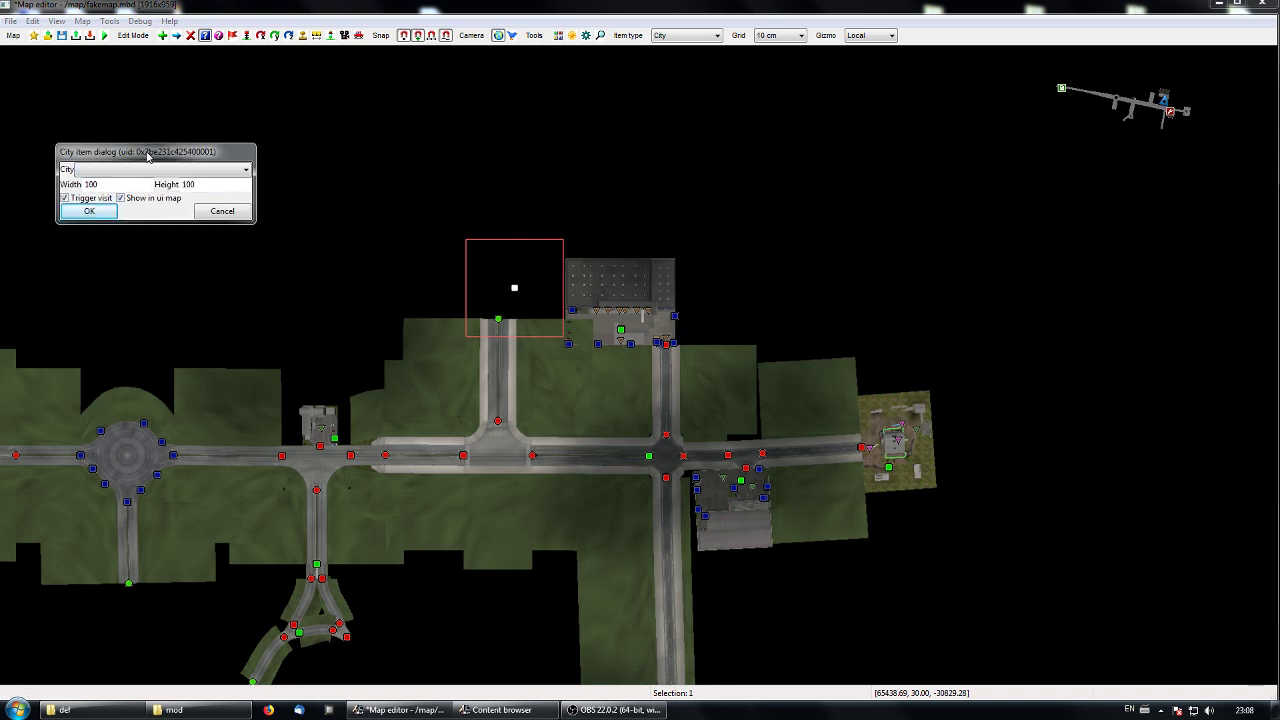
click(220, 170)
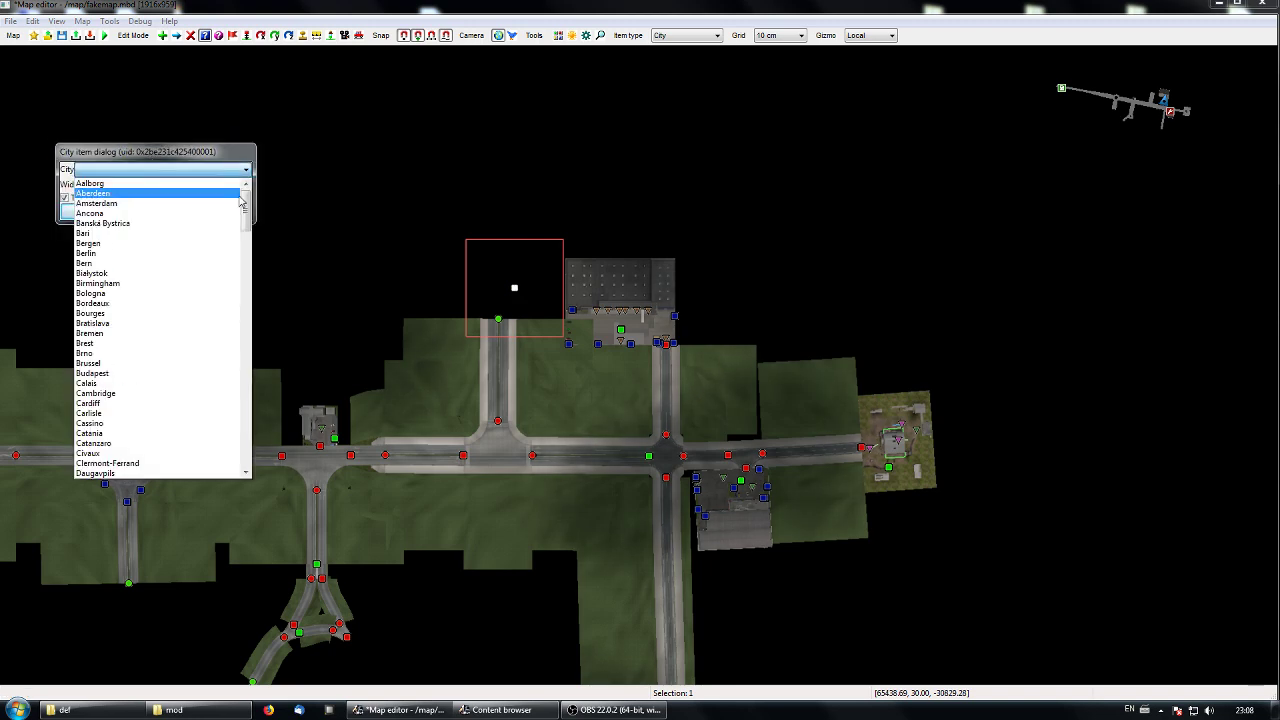
click(238, 194)
click(245, 170)
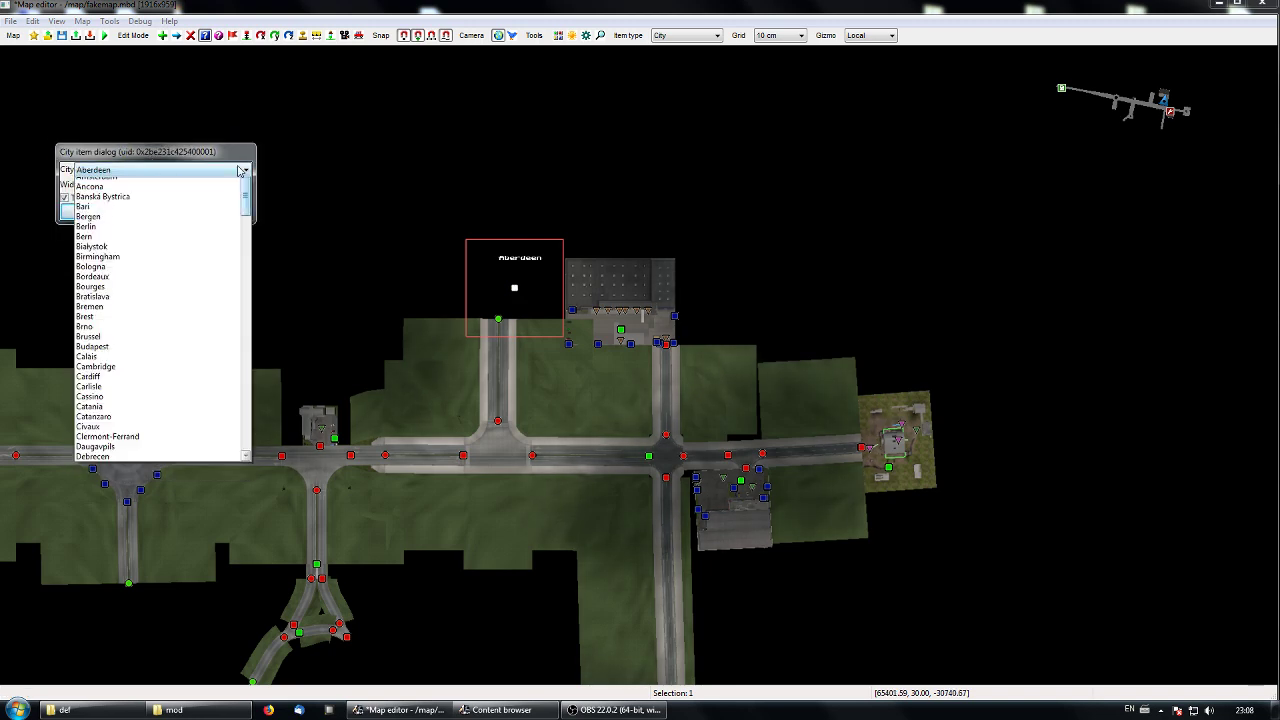
drag(247, 207, 248, 253)
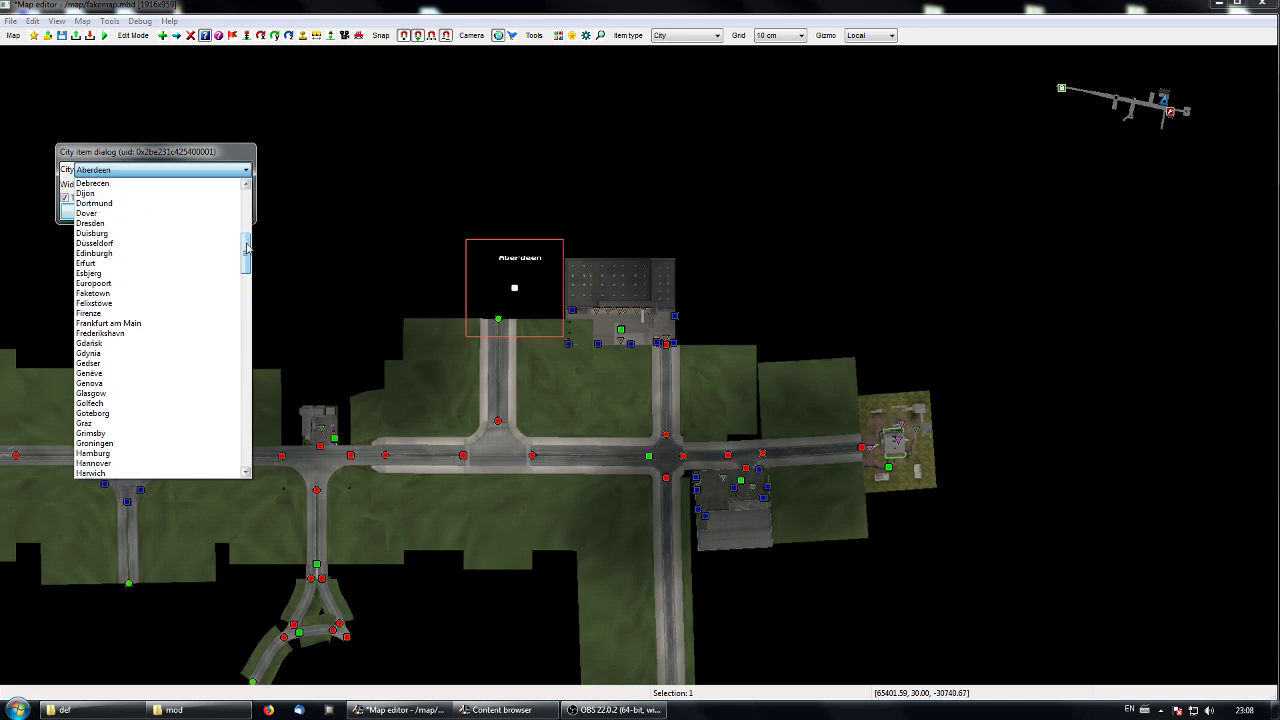
click(92, 294)
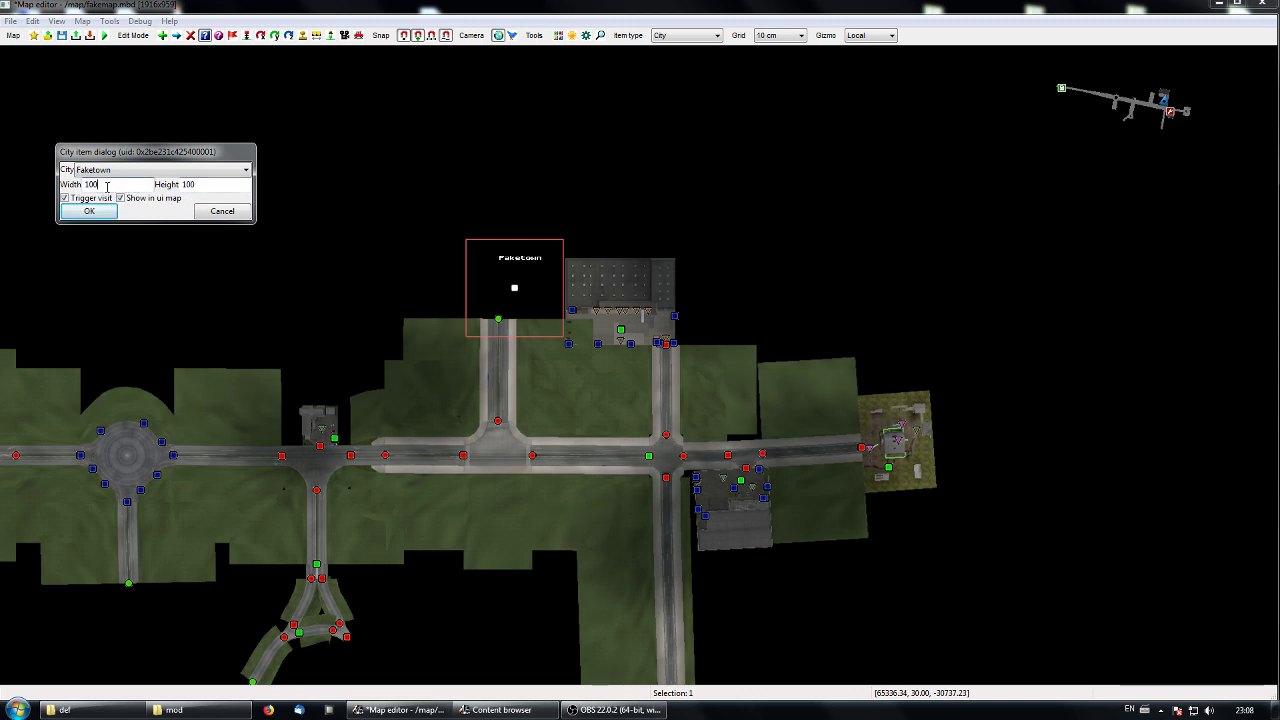
Set the Faketown city area to a width of 700 and a height of 700.
drag(107, 187, 77, 190)
text(700)
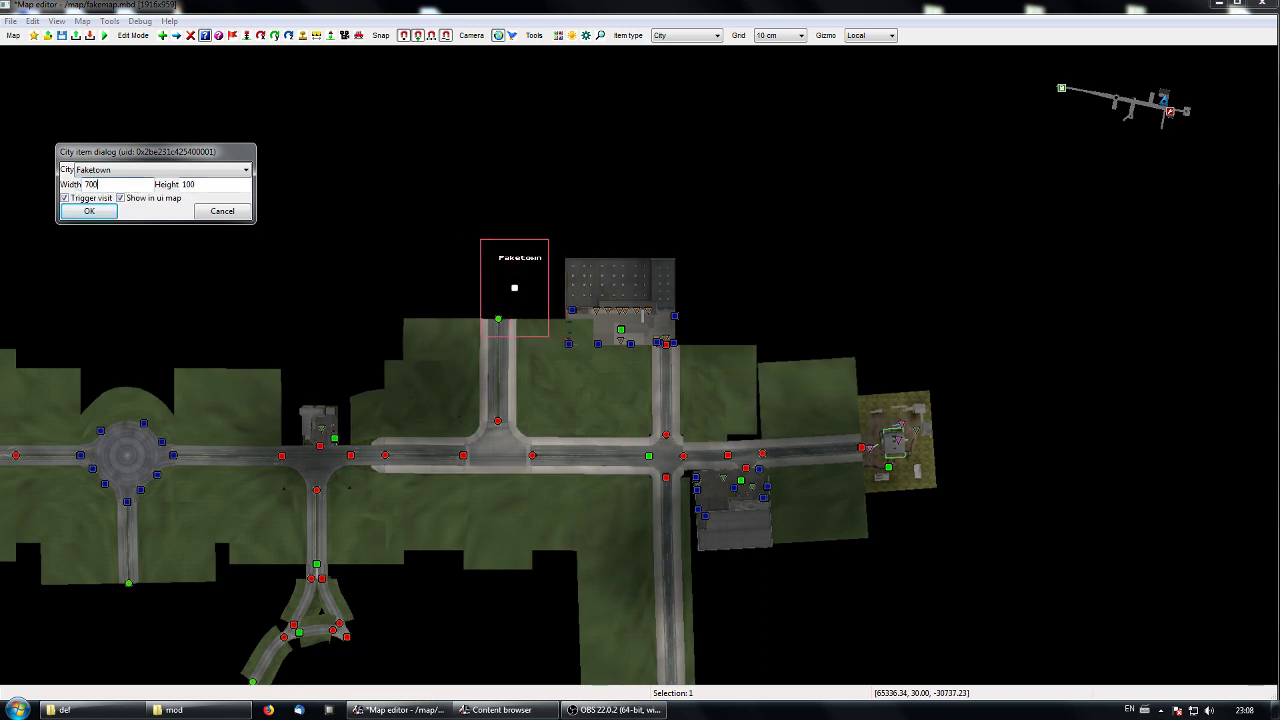
double_click(189, 184)
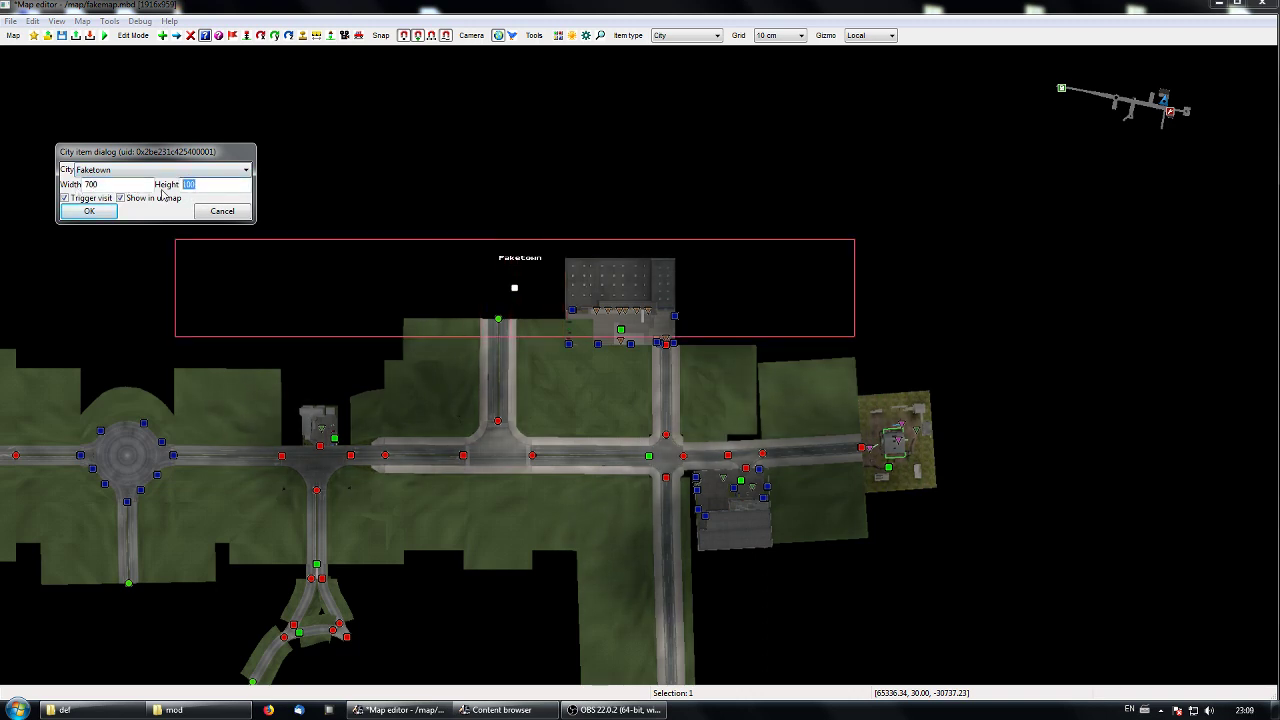
text(700)
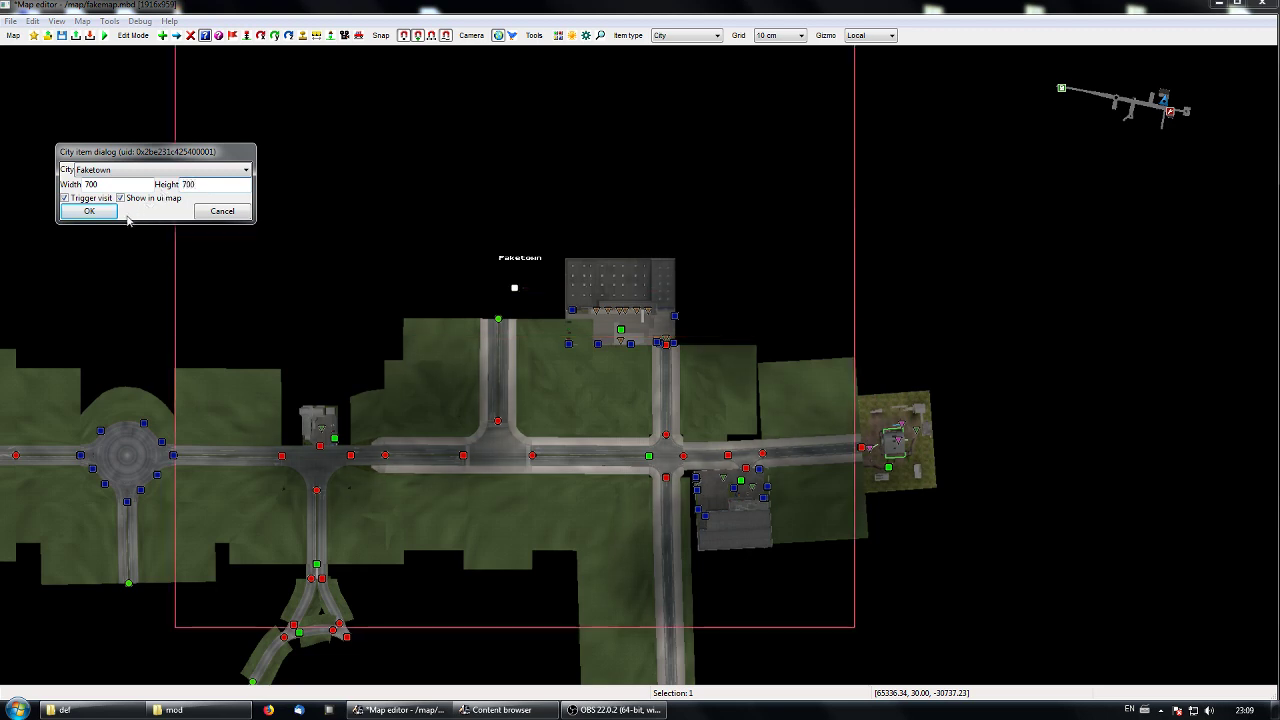
click(90, 211)
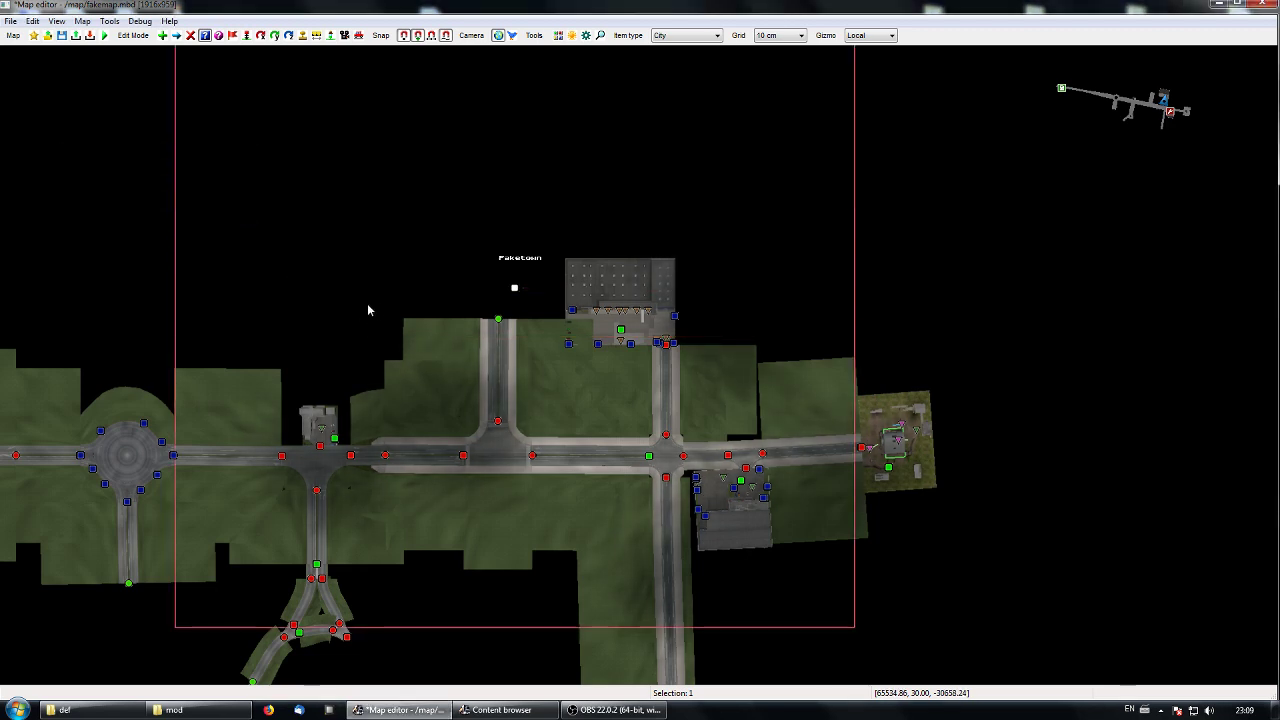
Move the Faketown city area south onto the main road and east, centring it between the T-junction and the crossroads.
key(v)
middle_drag(744, 358, 679, 240)
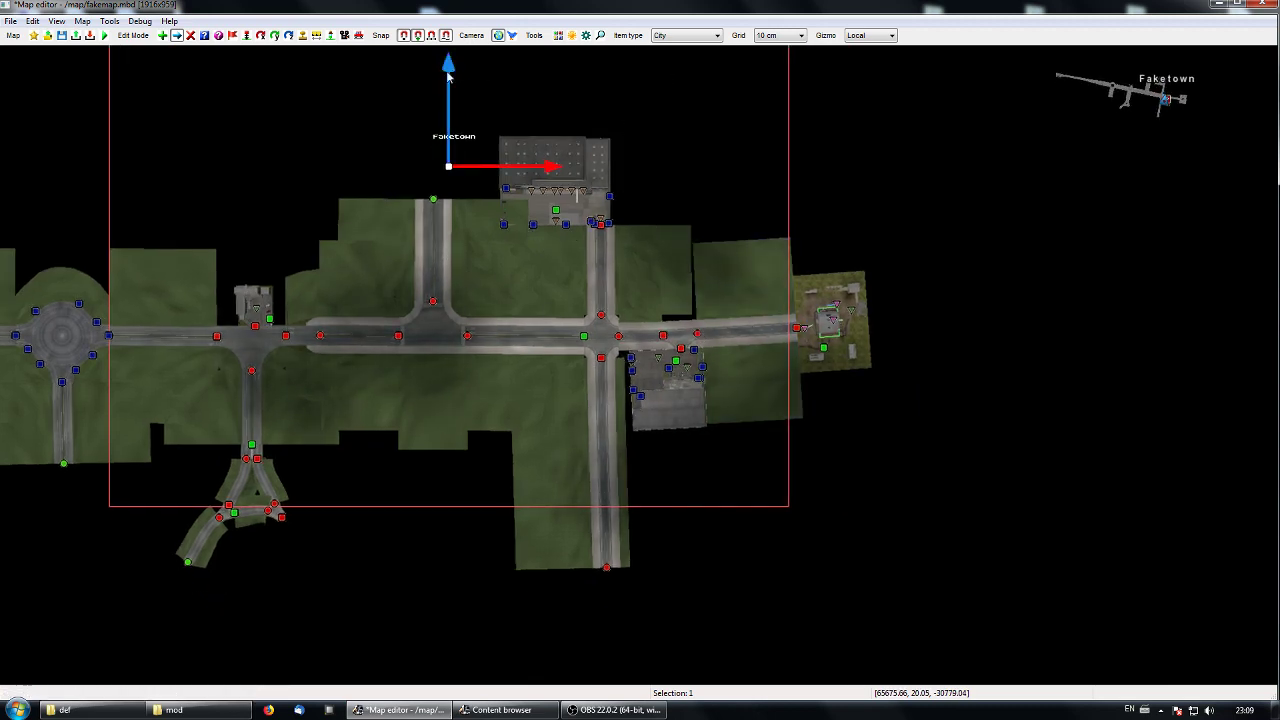
drag(448, 76, 448, 245)
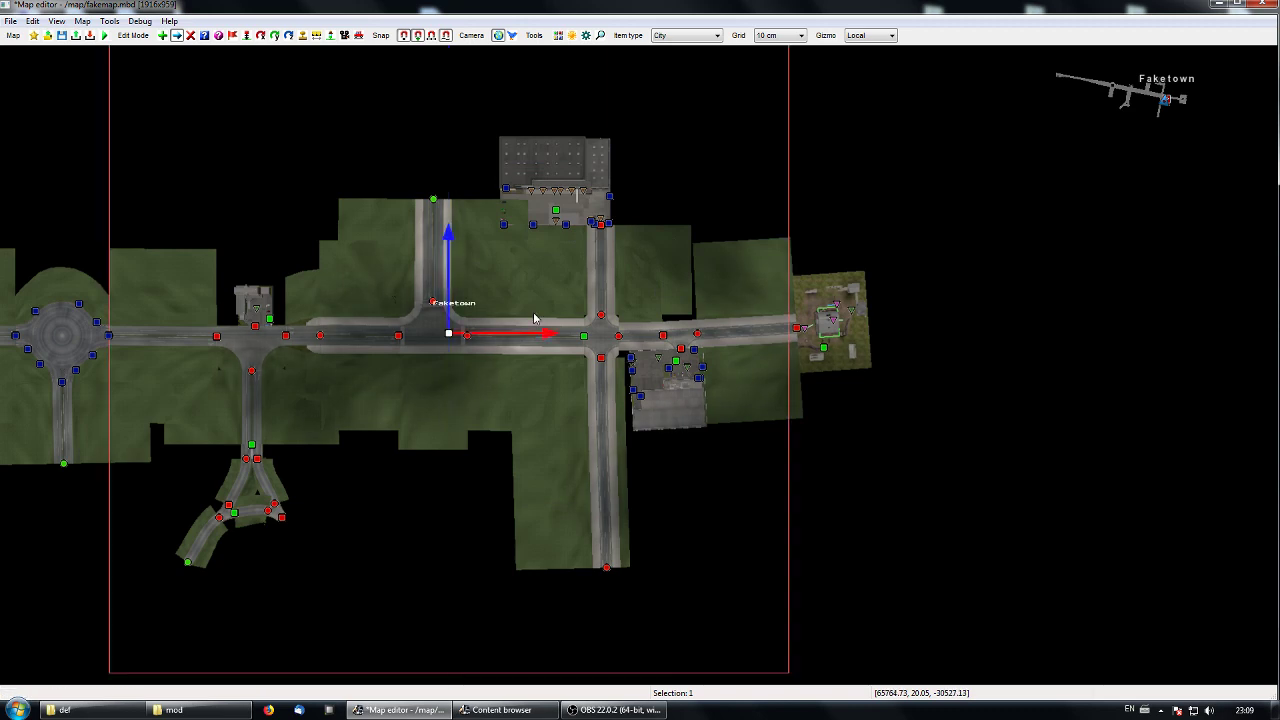
drag(548, 334, 640, 334)
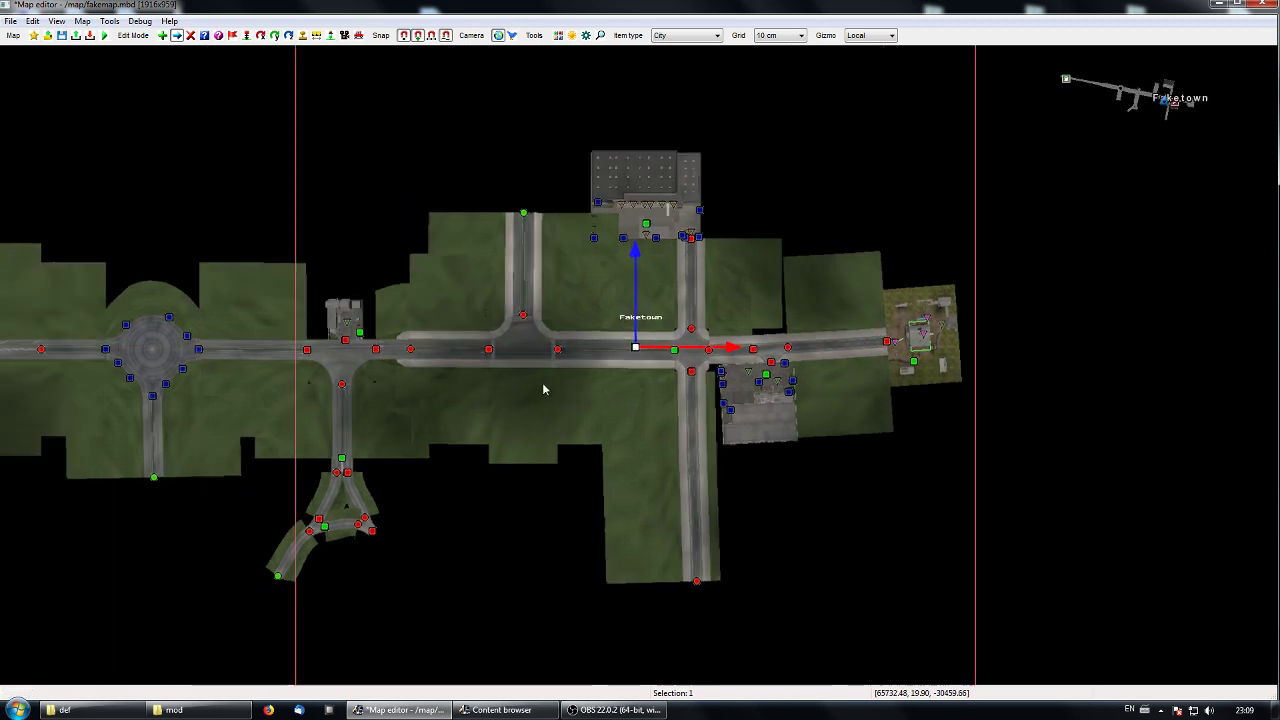
Examine which roads, junctions and company buildings fall inside the Faketown city boundary, and deselect the city item.
right_drag(543, 389, 617, 392)
right_drag(342, 256, 474, 314)
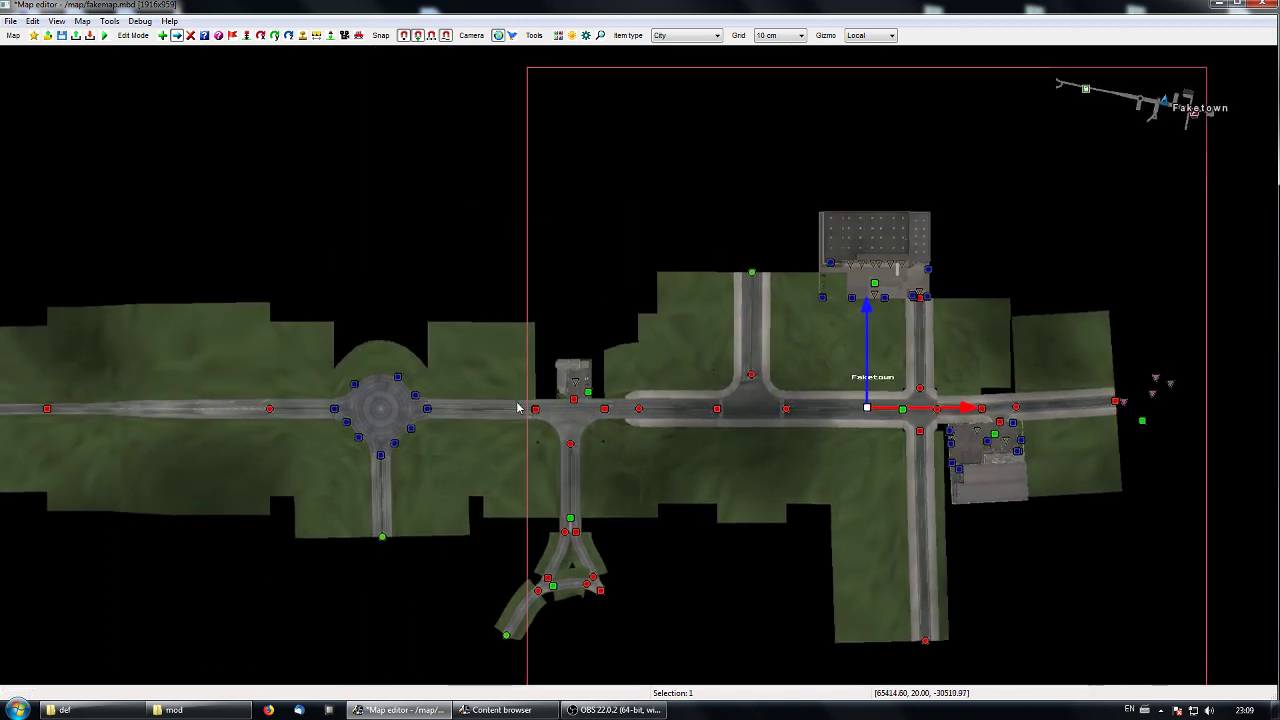
right_drag(507, 370, 558, 403)
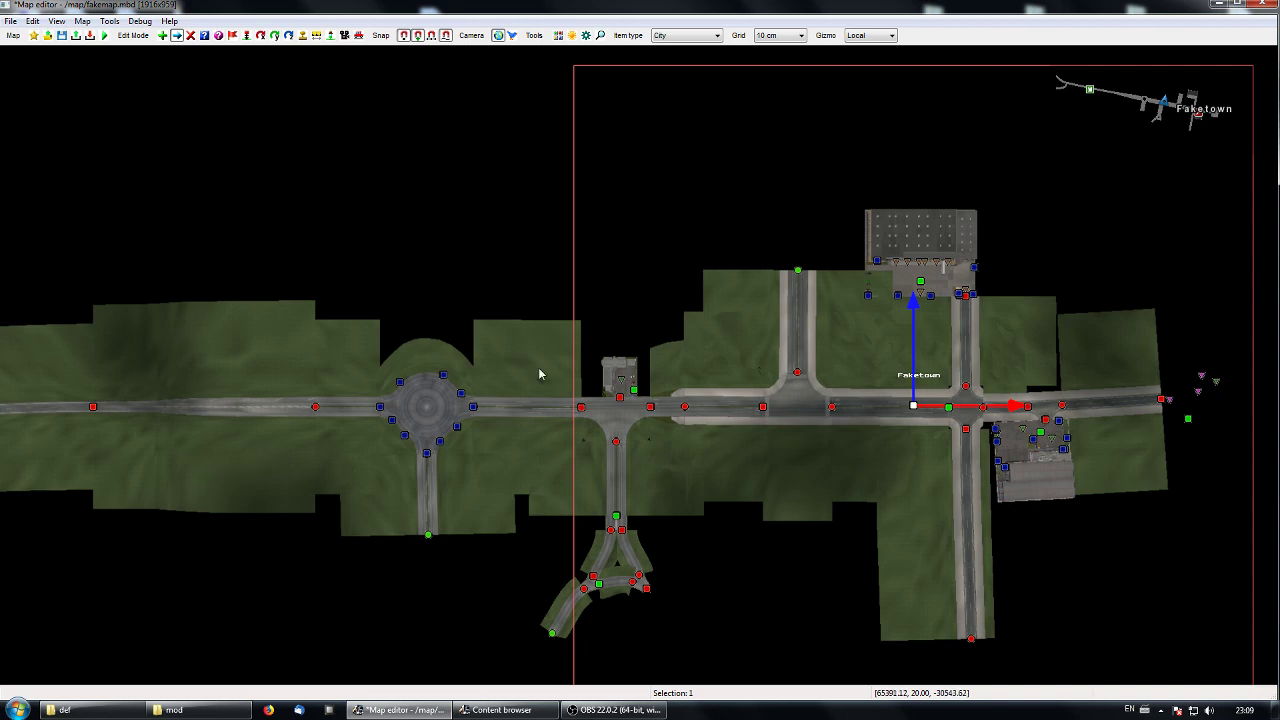
right_drag(535, 416, 454, 414)
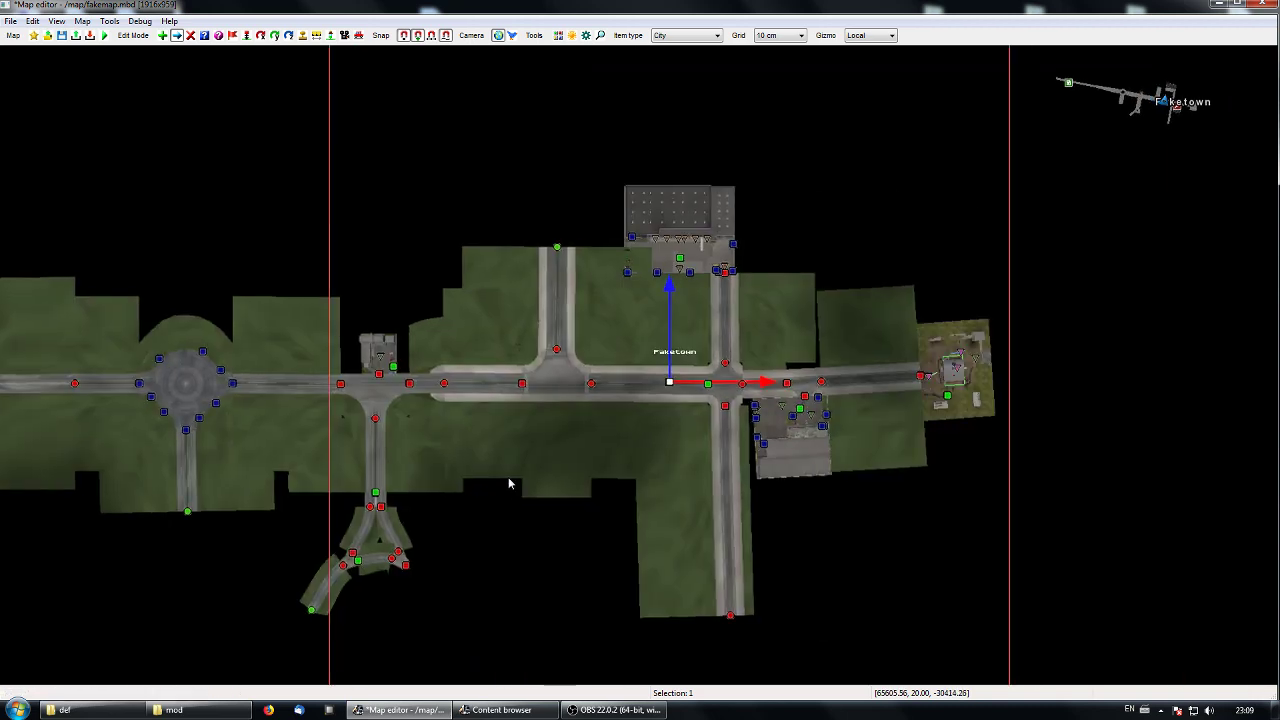
scroll(516, 486, down, 1)
right_drag(516, 486, 522, 519)
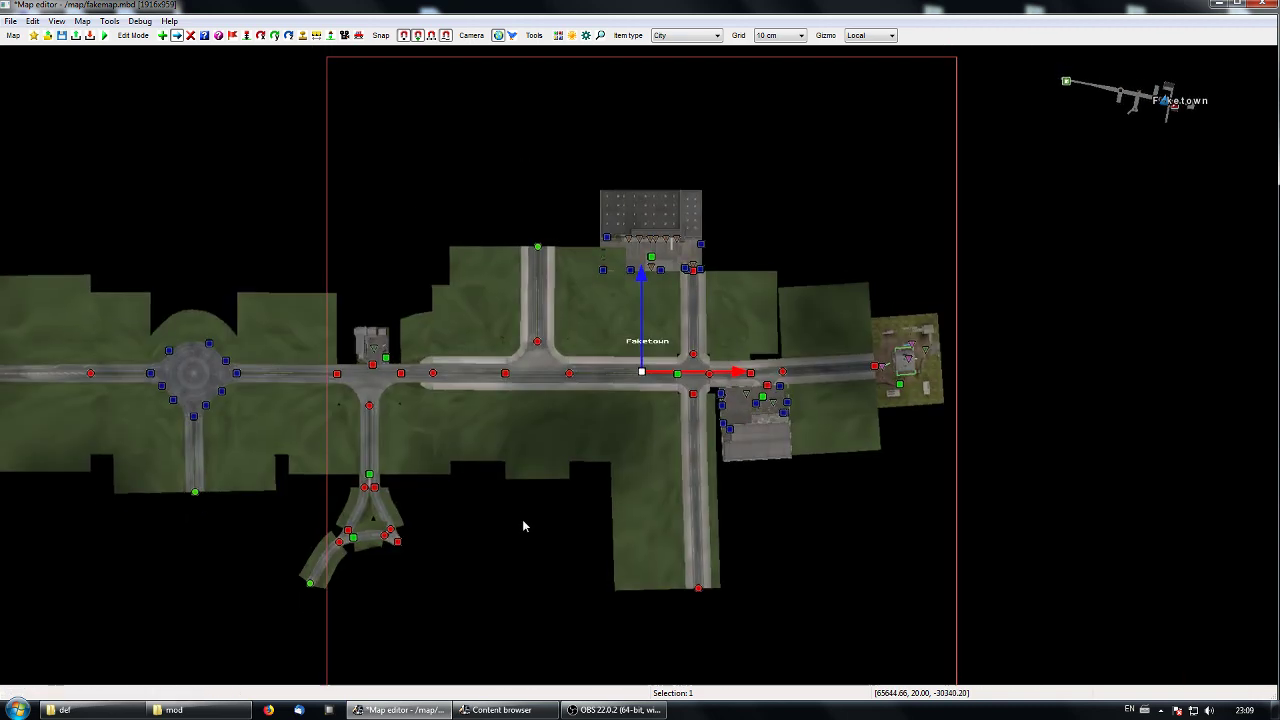
right_drag(821, 510, 829, 439)
right_drag(468, 536, 509, 547)
click(740, 565)
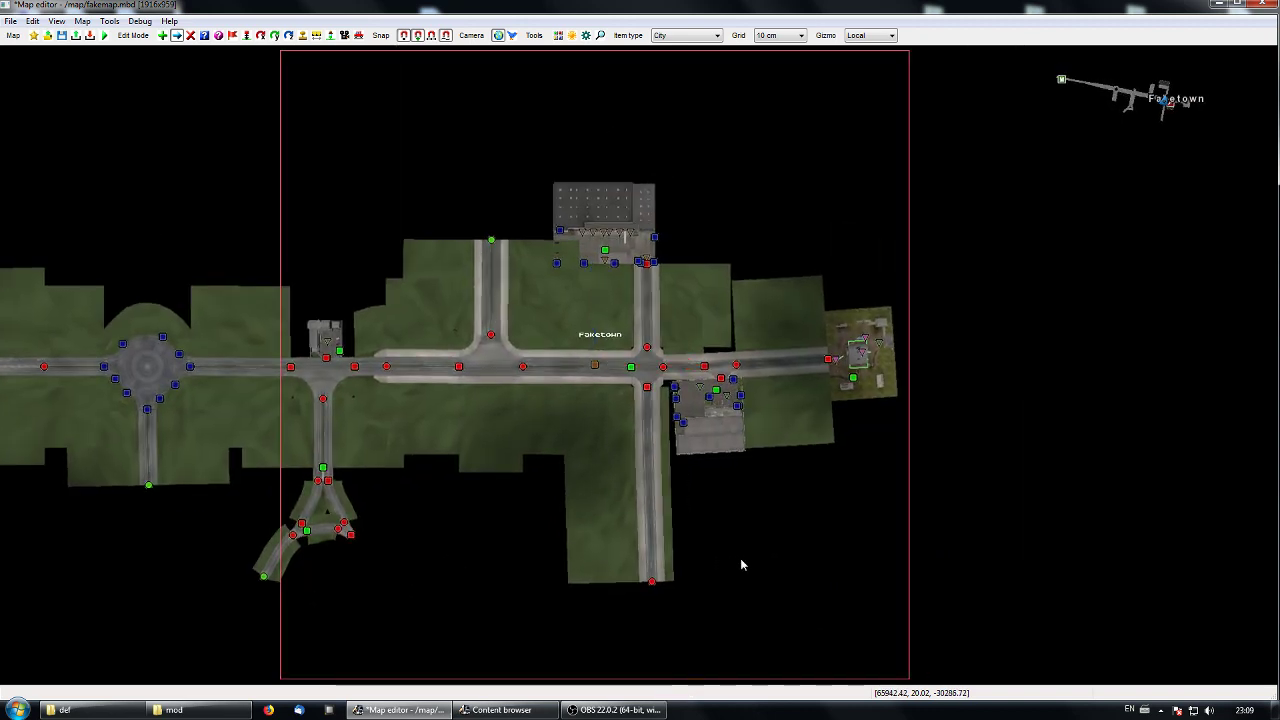
right_drag(741, 558, 695, 548)
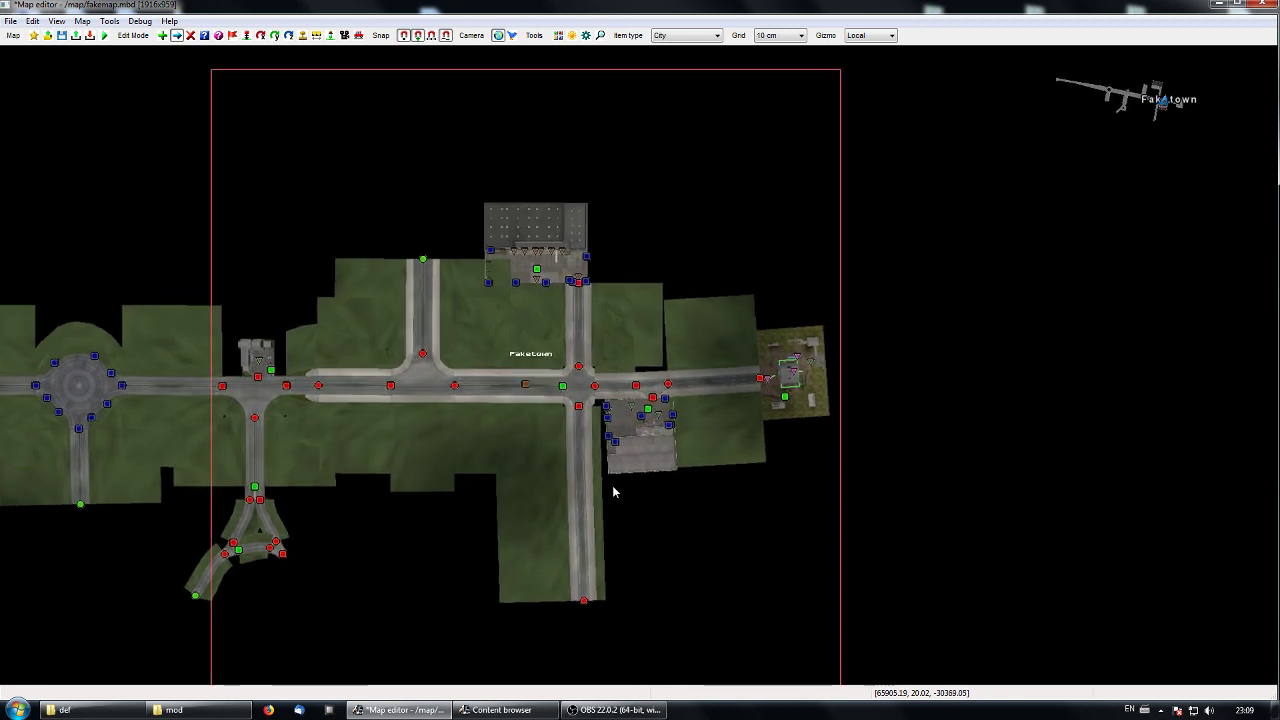
Open the Faketown city item's properties and examine which roads and company buildings lie inside and outside its area across the map.
double_click(525, 386)
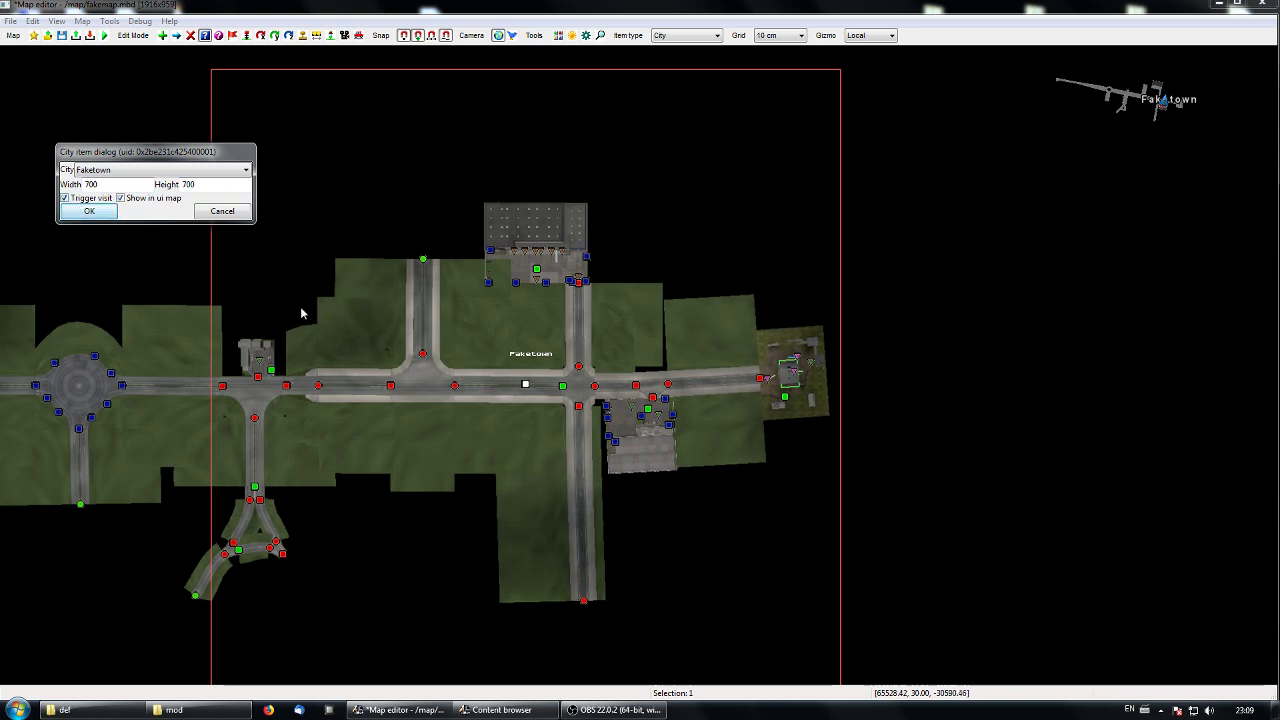
right_drag(295, 292, 476, 316)
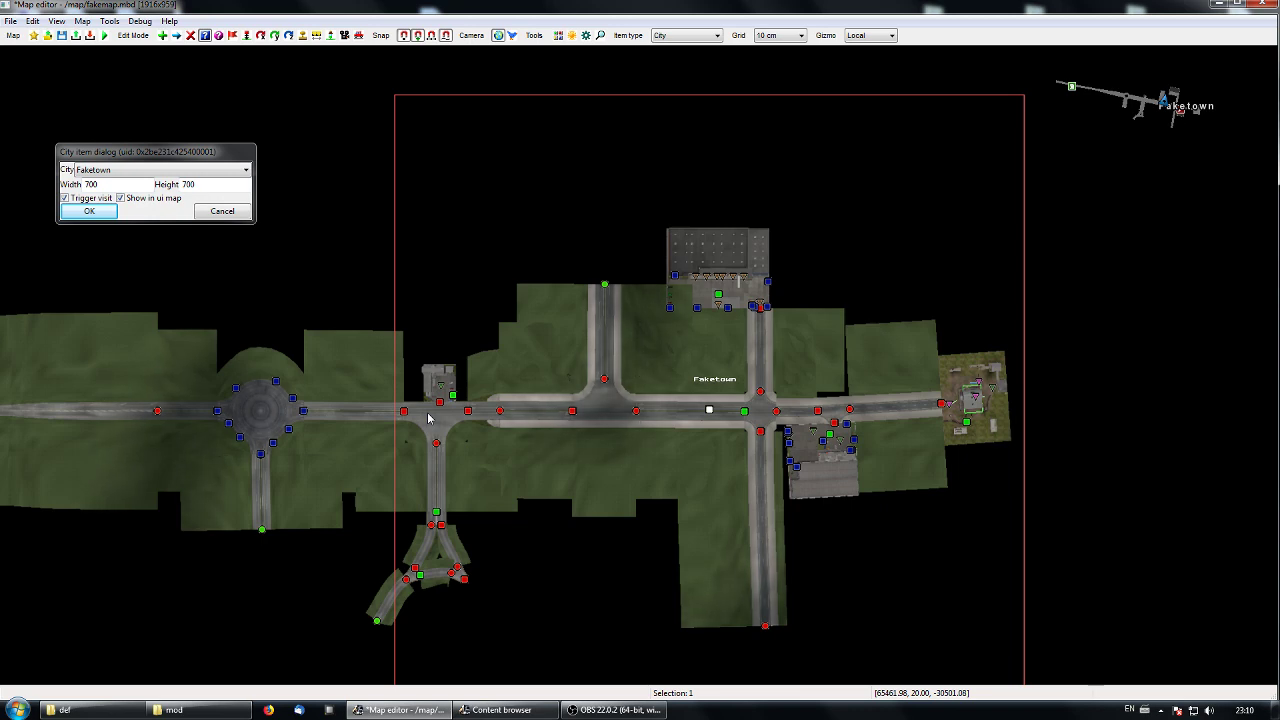
right_drag(565, 379, 545, 389)
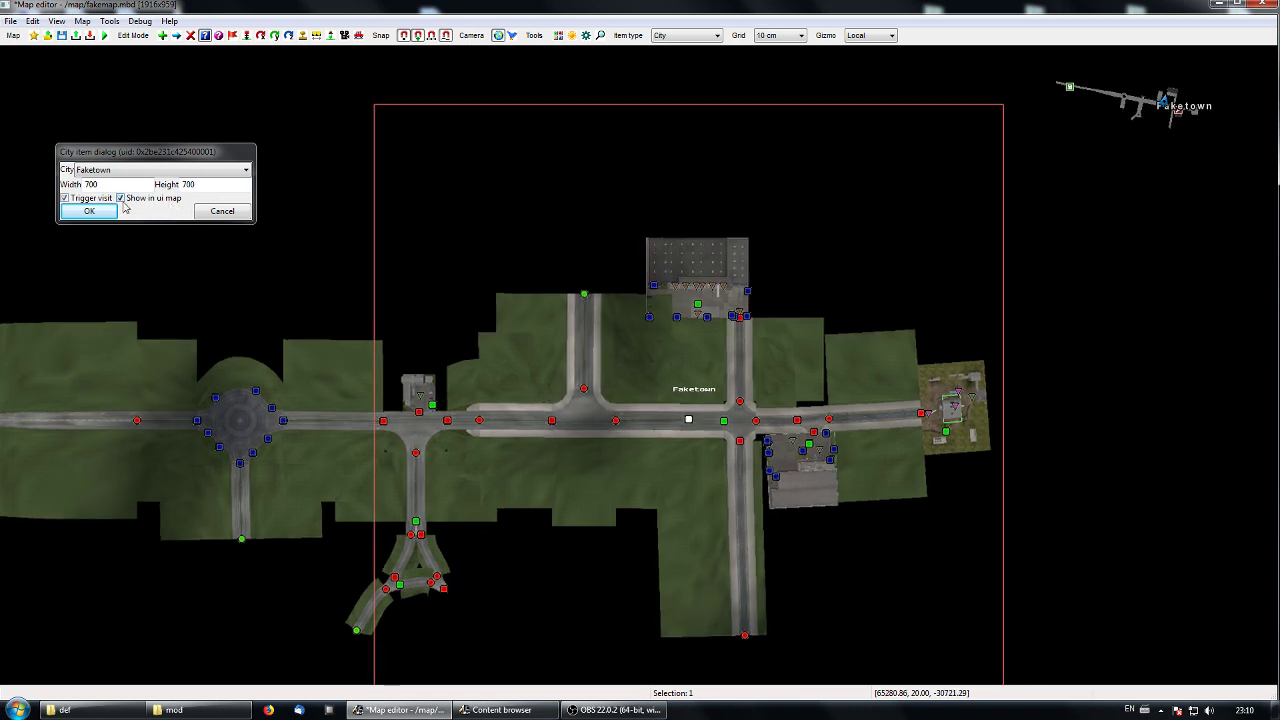
right_drag(769, 244, 616, 273)
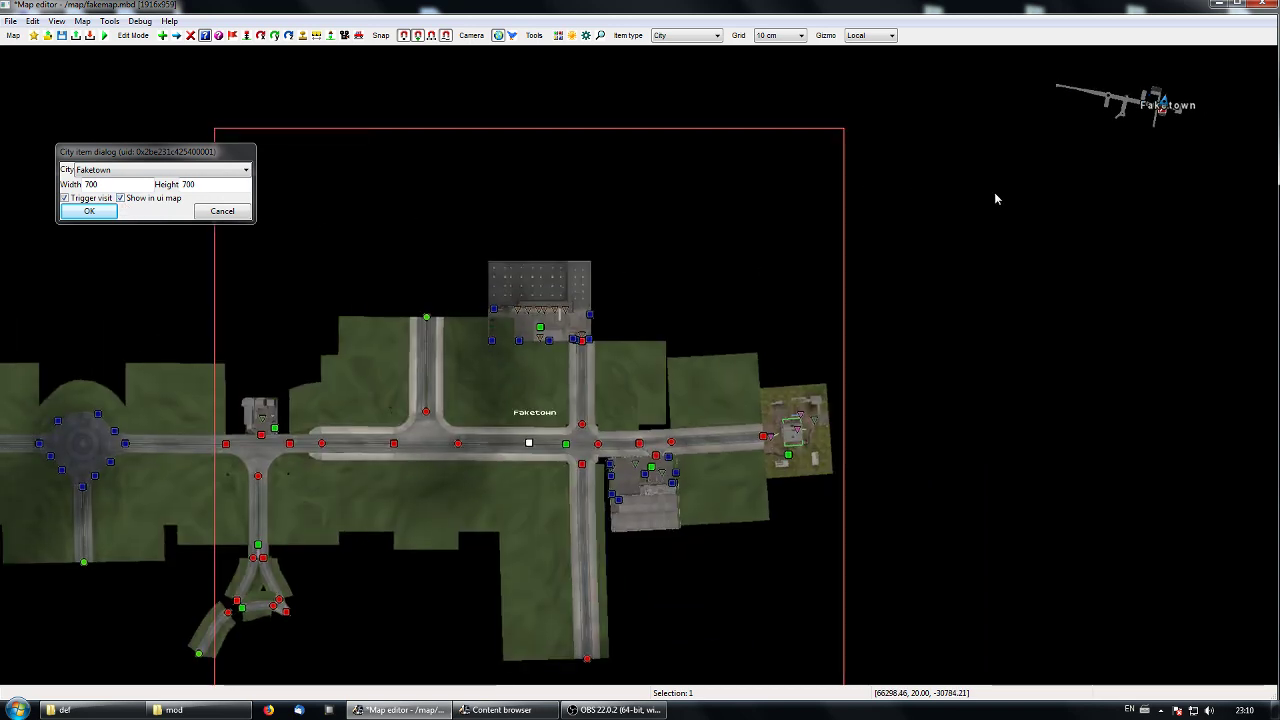
right_drag(994, 199, 694, 234)
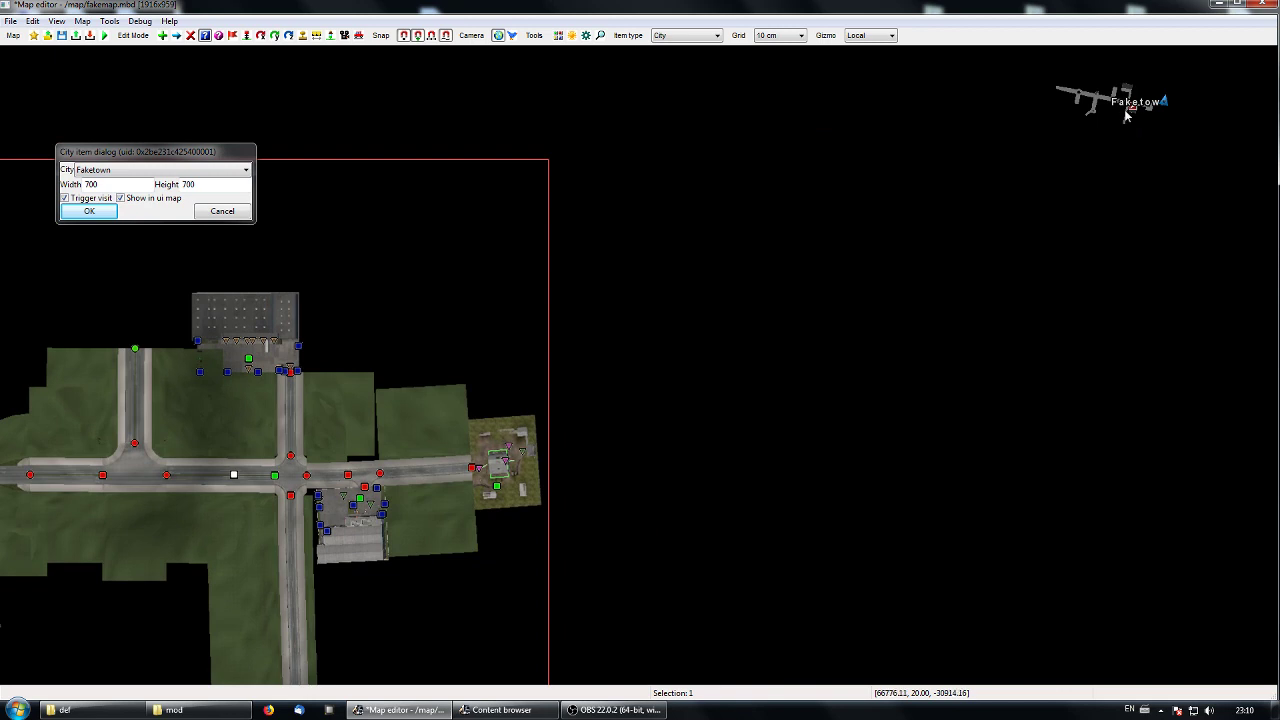
right_drag(1047, 203, 746, 240)
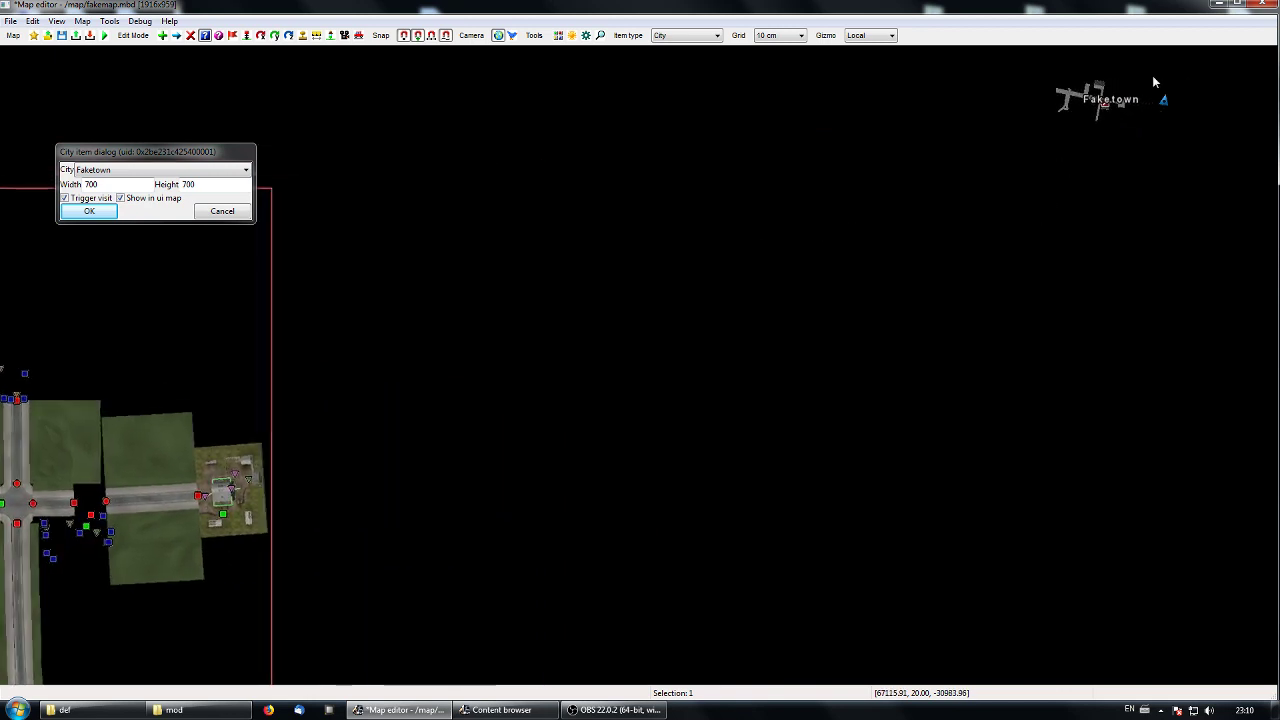
right_drag(667, 213, 1183, 277)
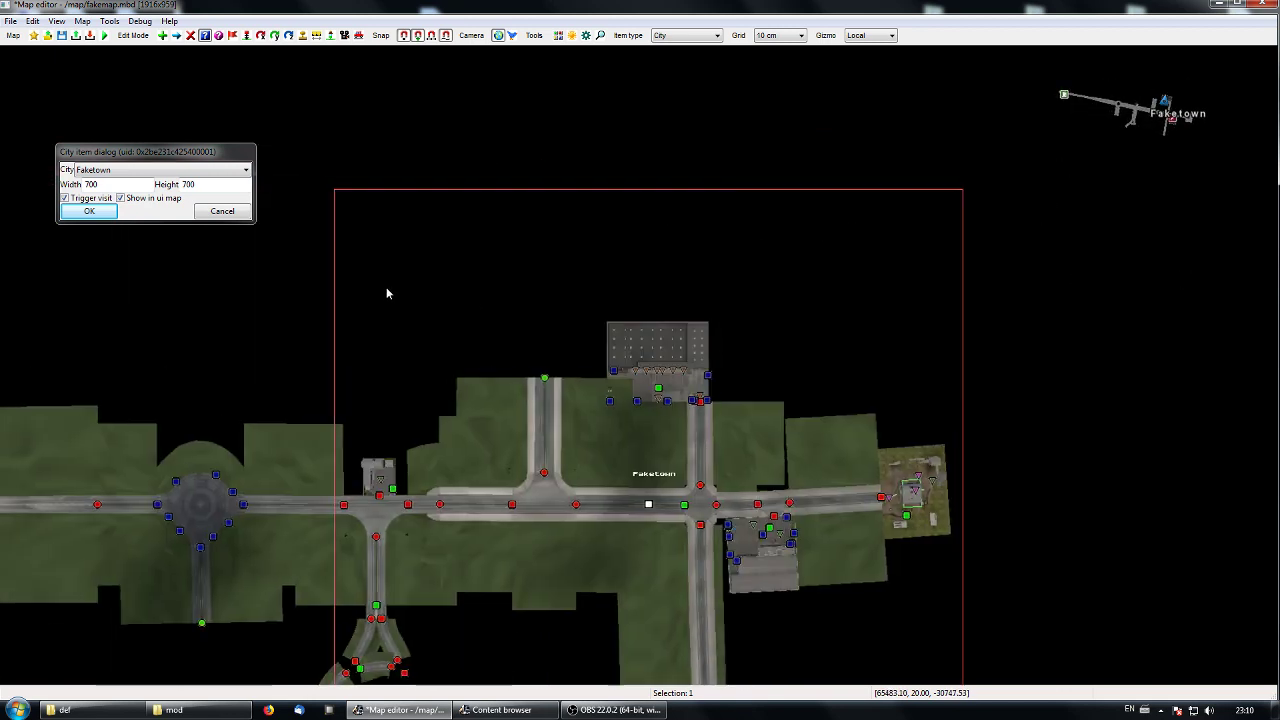
right_drag(389, 289, 517, 223)
right_drag(521, 285, 823, 282)
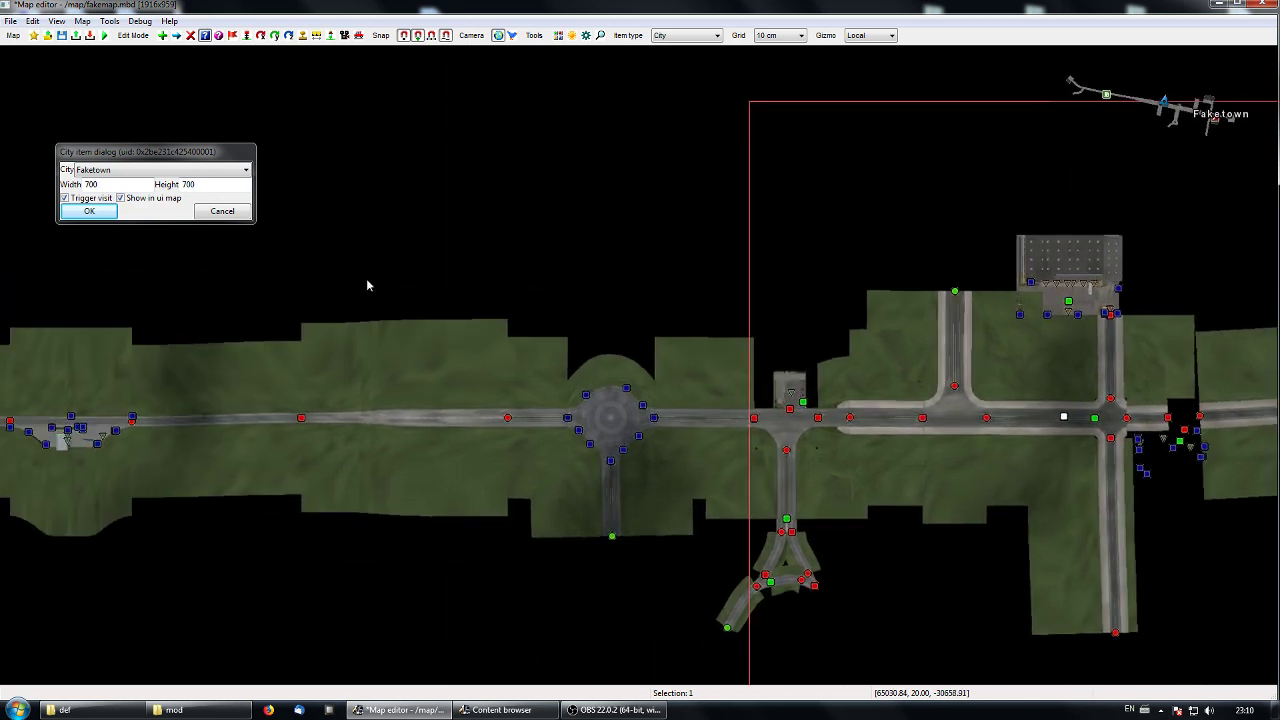
right_drag(257, 279, 714, 280)
right_drag(460, 280, 683, 311)
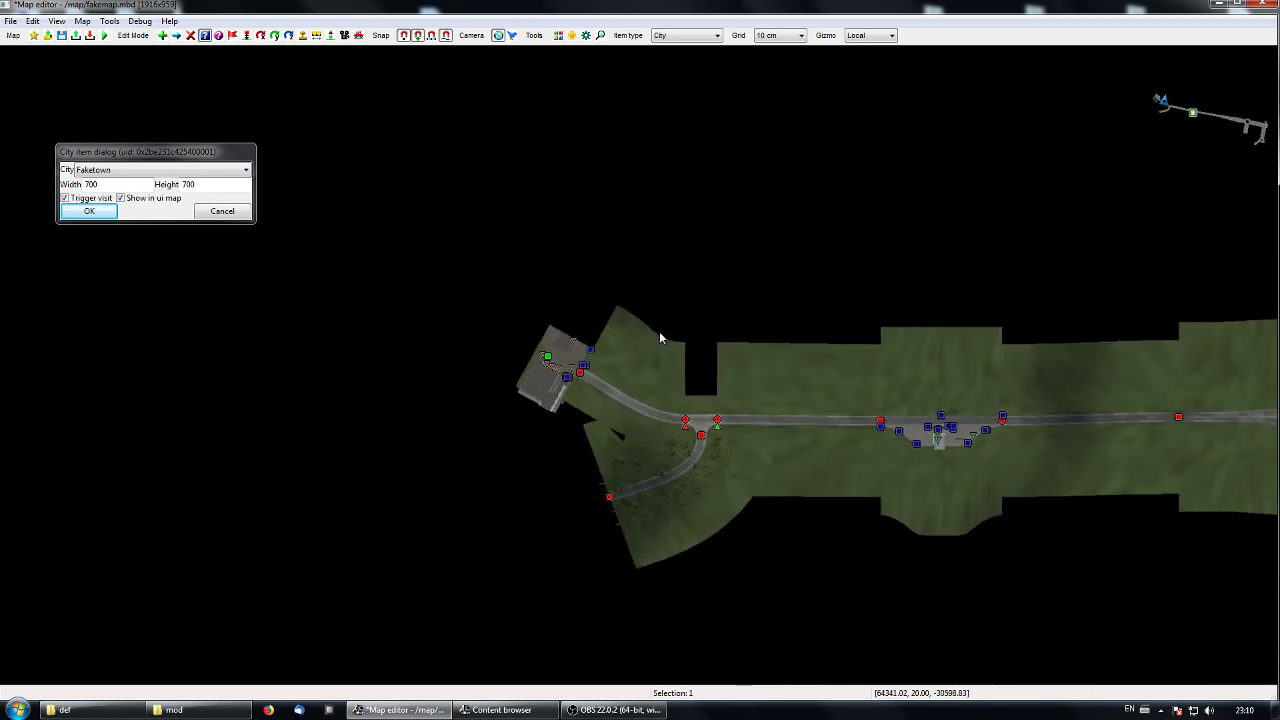
right_drag(845, 309, 567, 327)
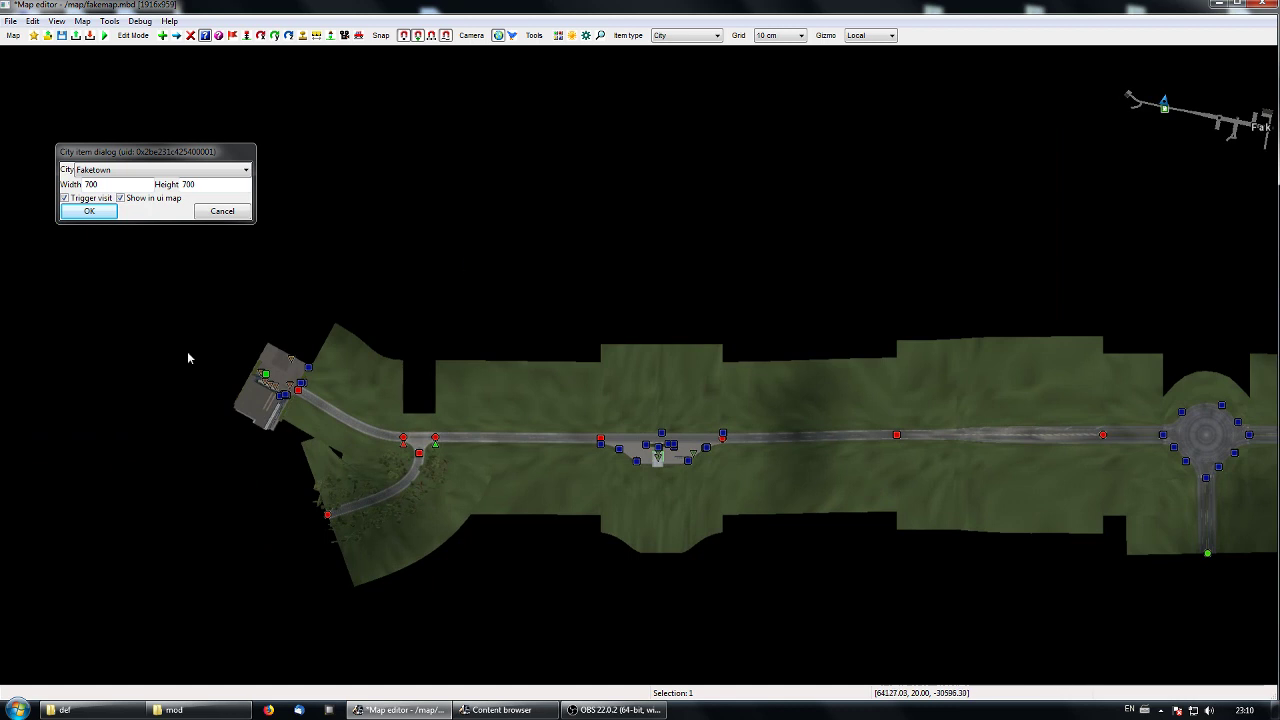
Accept the Faketown city item's settings and save the map, closing the console.
click(97, 210)
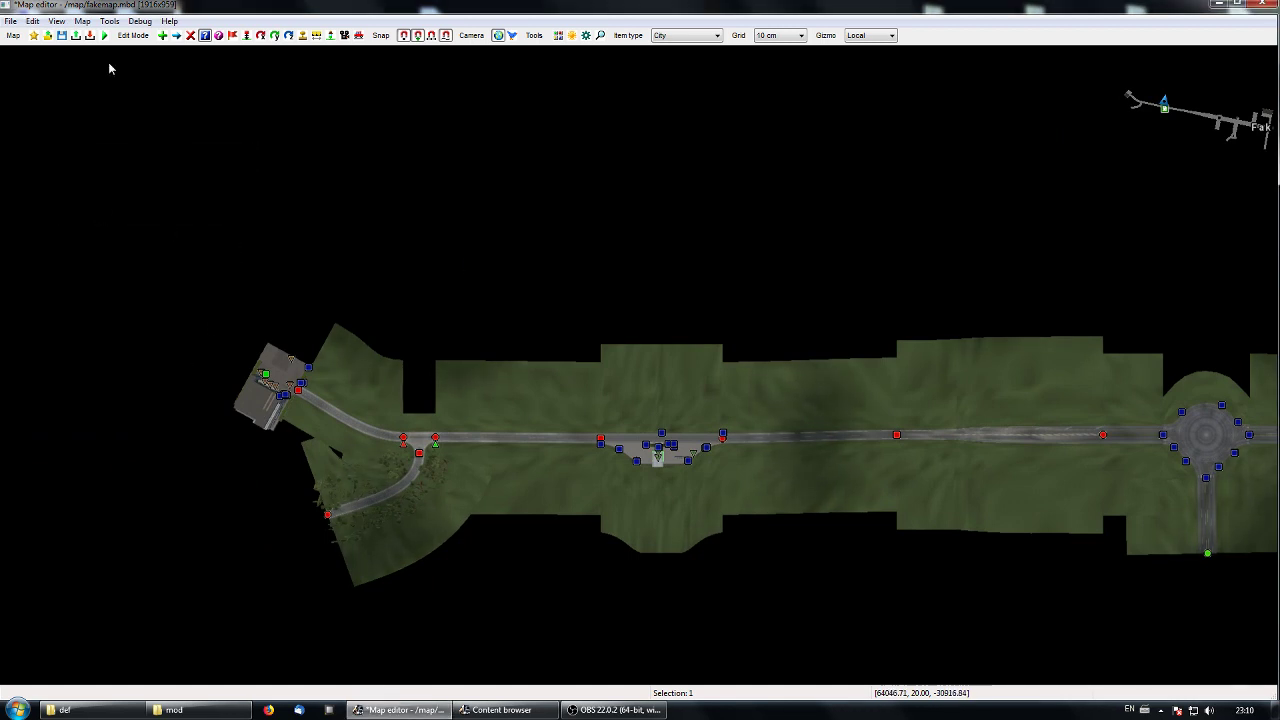
click(62, 36)
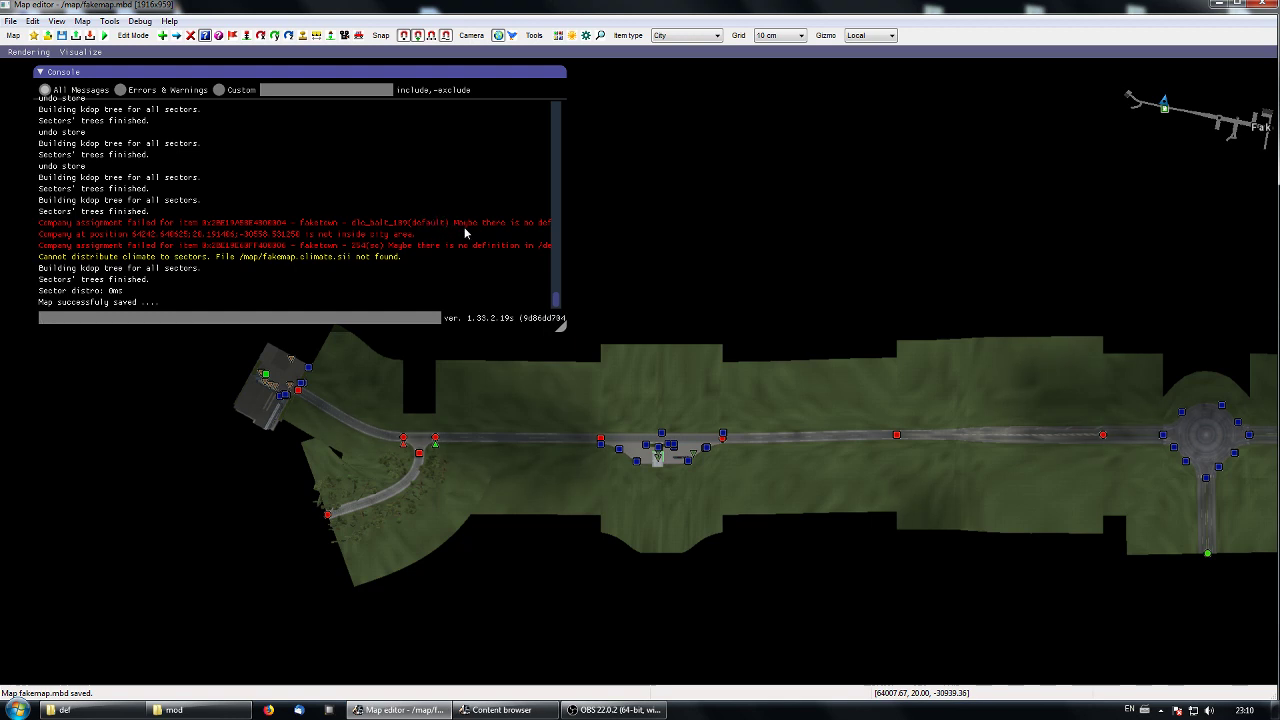
key(grave)
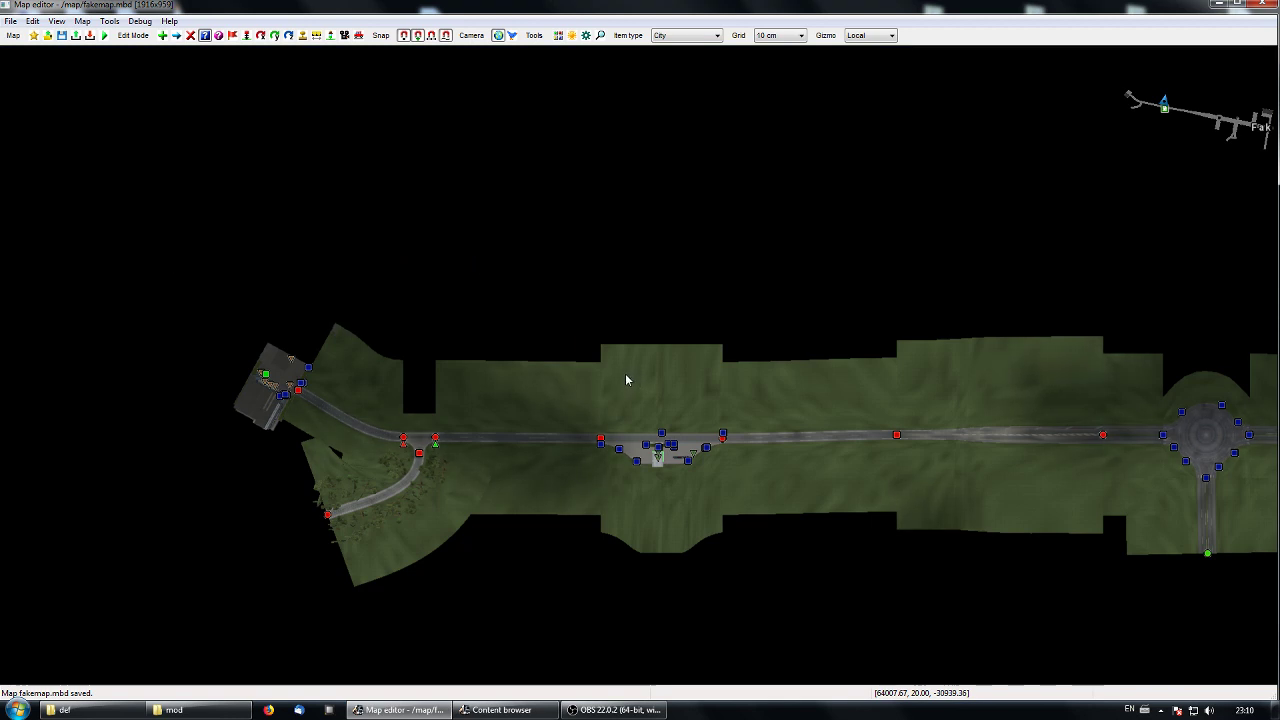
Place a second city item just west of the company yard at the far western end of the main road.
mouse_move(646, 385)
middle_down()
mouse_move(518, 372)
mouse_move(709, 372)
middle_up()
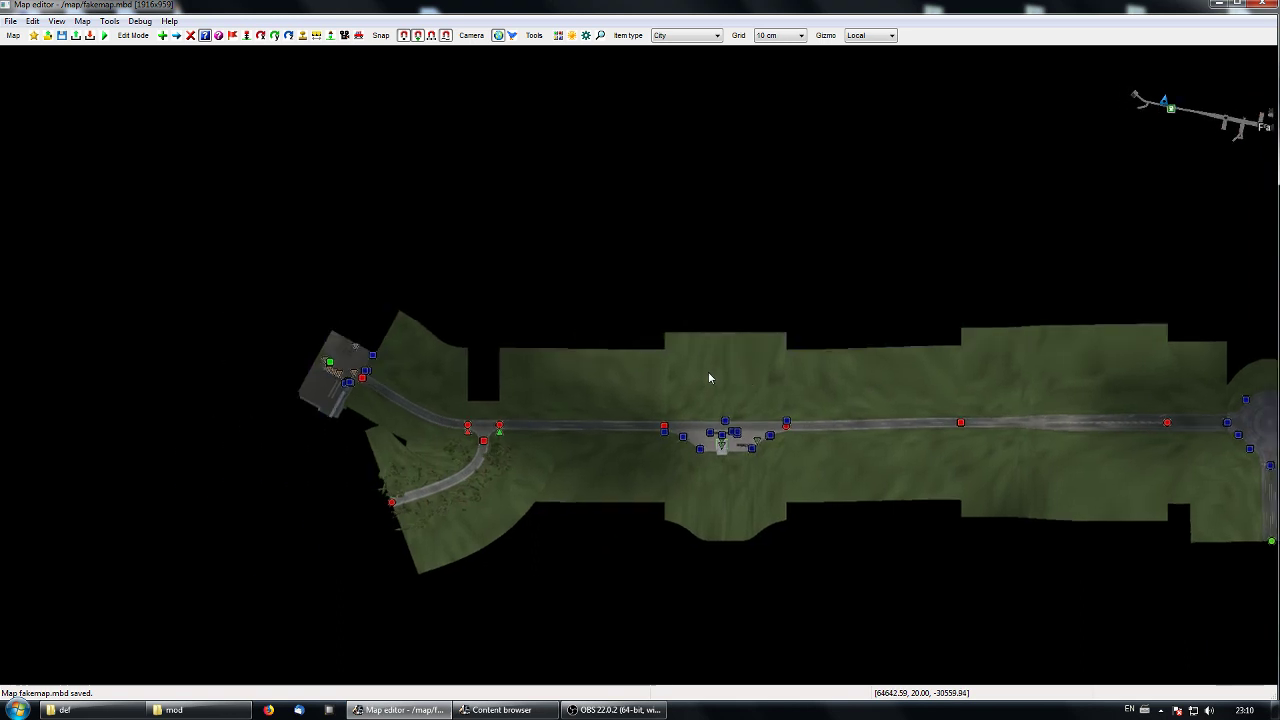
middle_drag(473, 373, 638, 373)
scroll(625, 373, up, 2)
scroll(625, 372, up, 4)
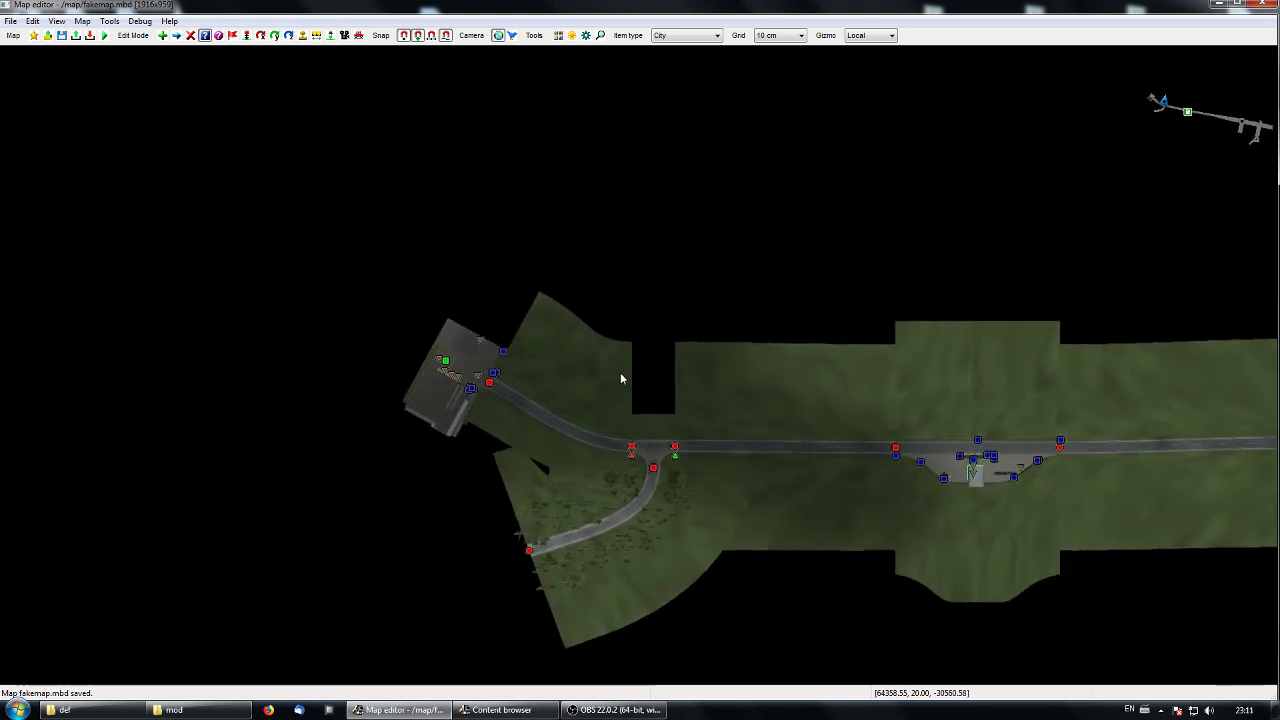
middle_drag(561, 384, 667, 385)
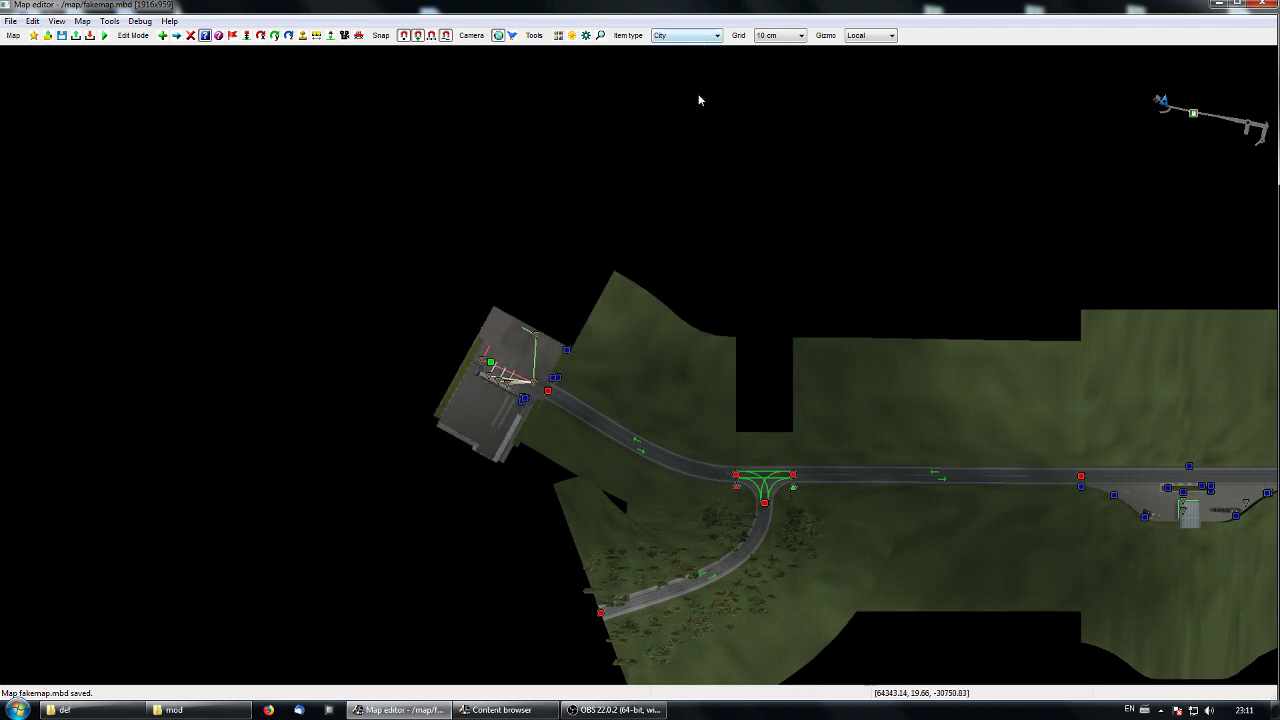
key(Insert)
click(390, 336)
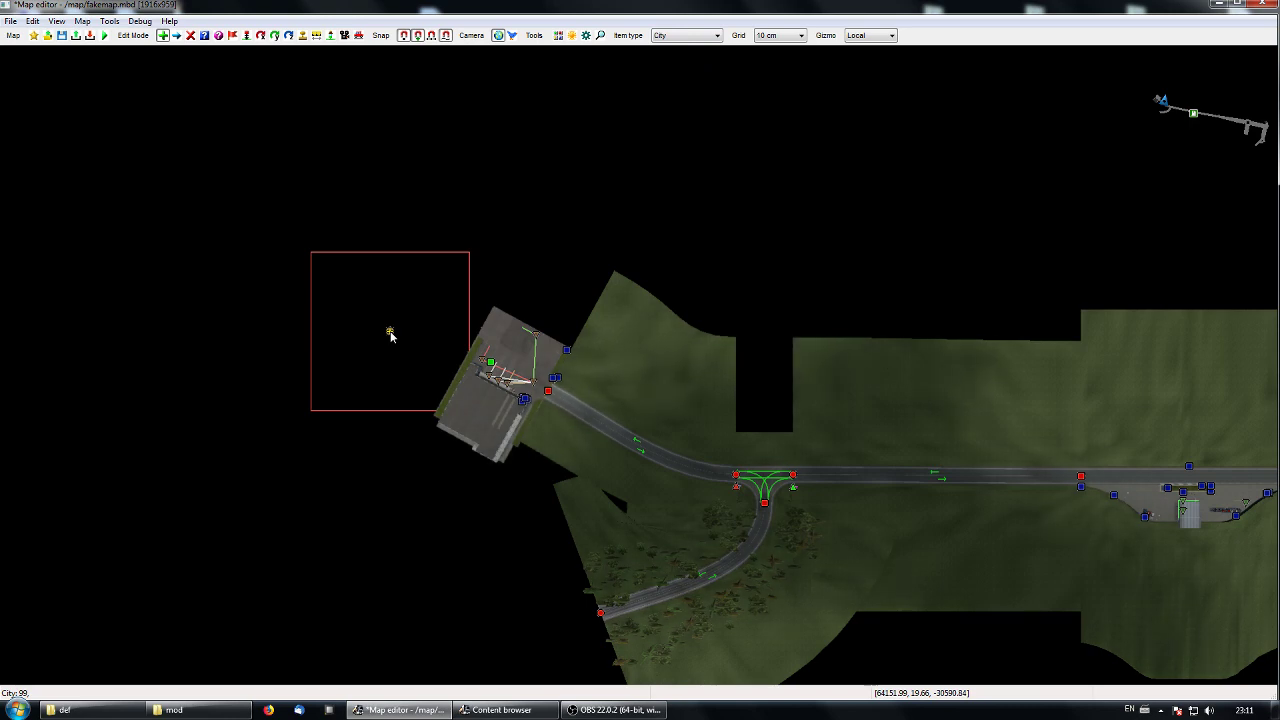
Move the new city item south and east, and adjust it so its area covers the western company yard.
key(v)
click(390, 332)
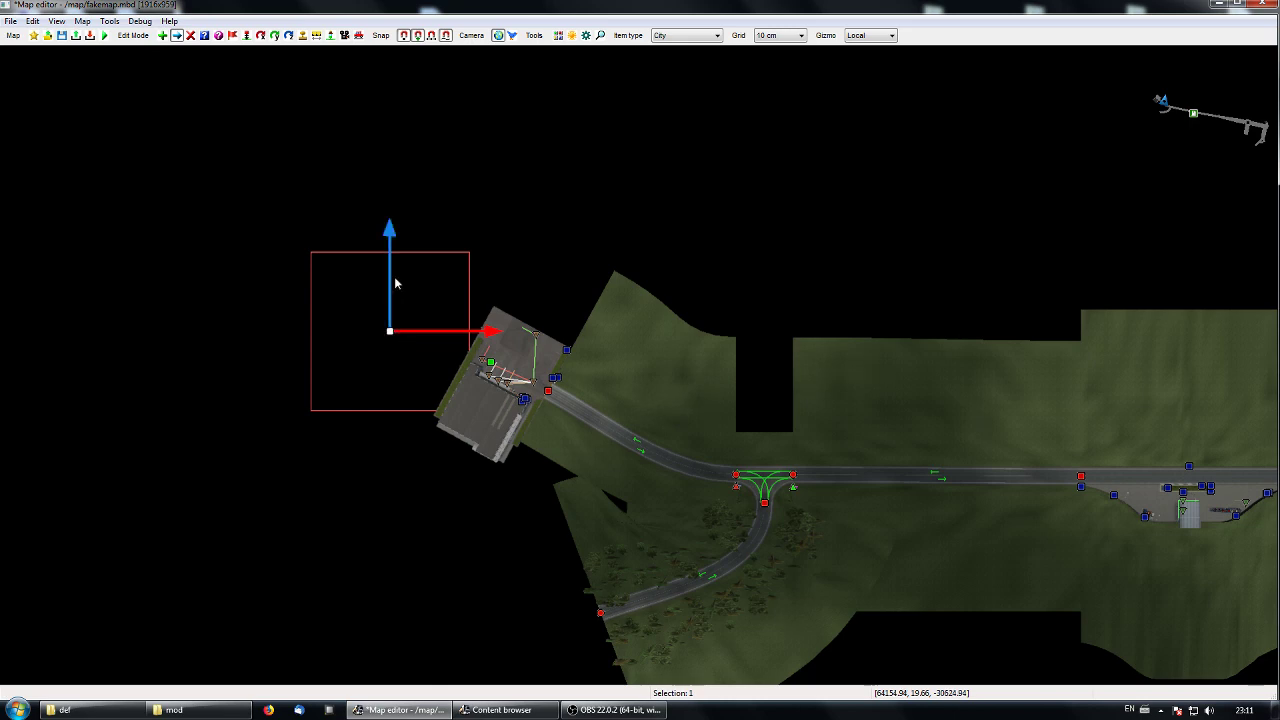
drag(390, 257, 390, 342)
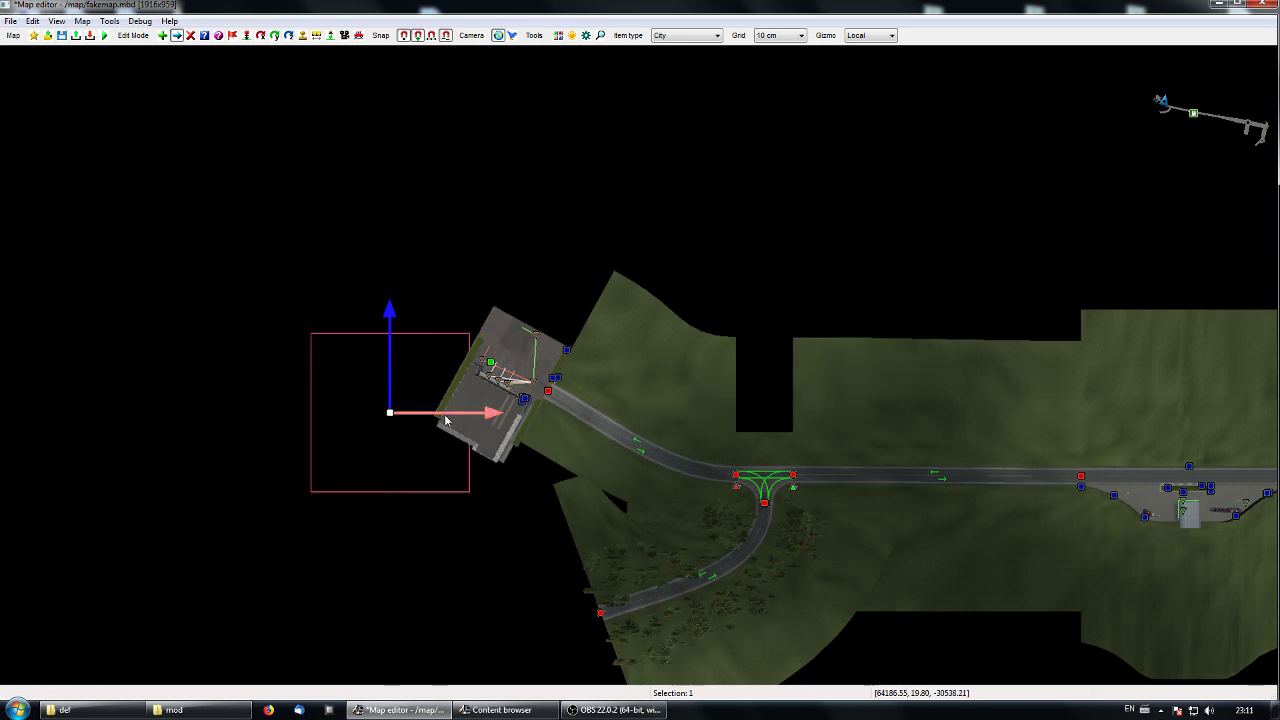
drag(445, 421, 545, 425)
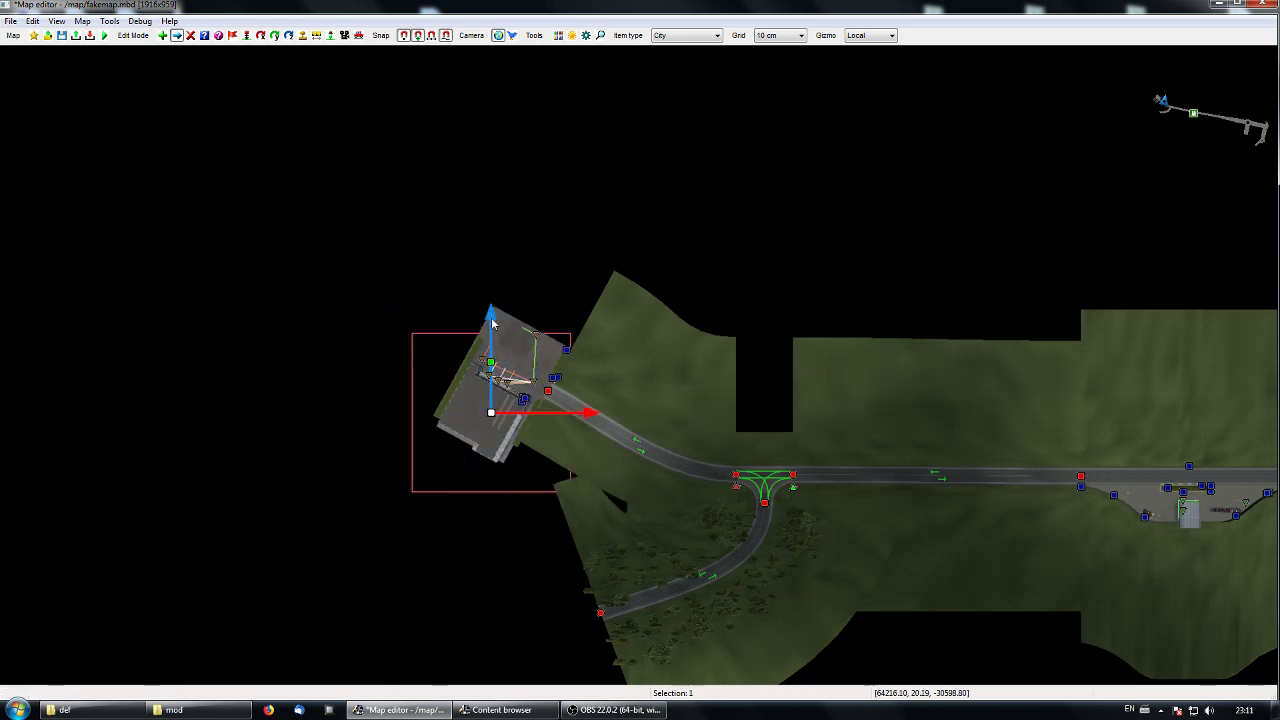
drag(492, 322, 503, 287)
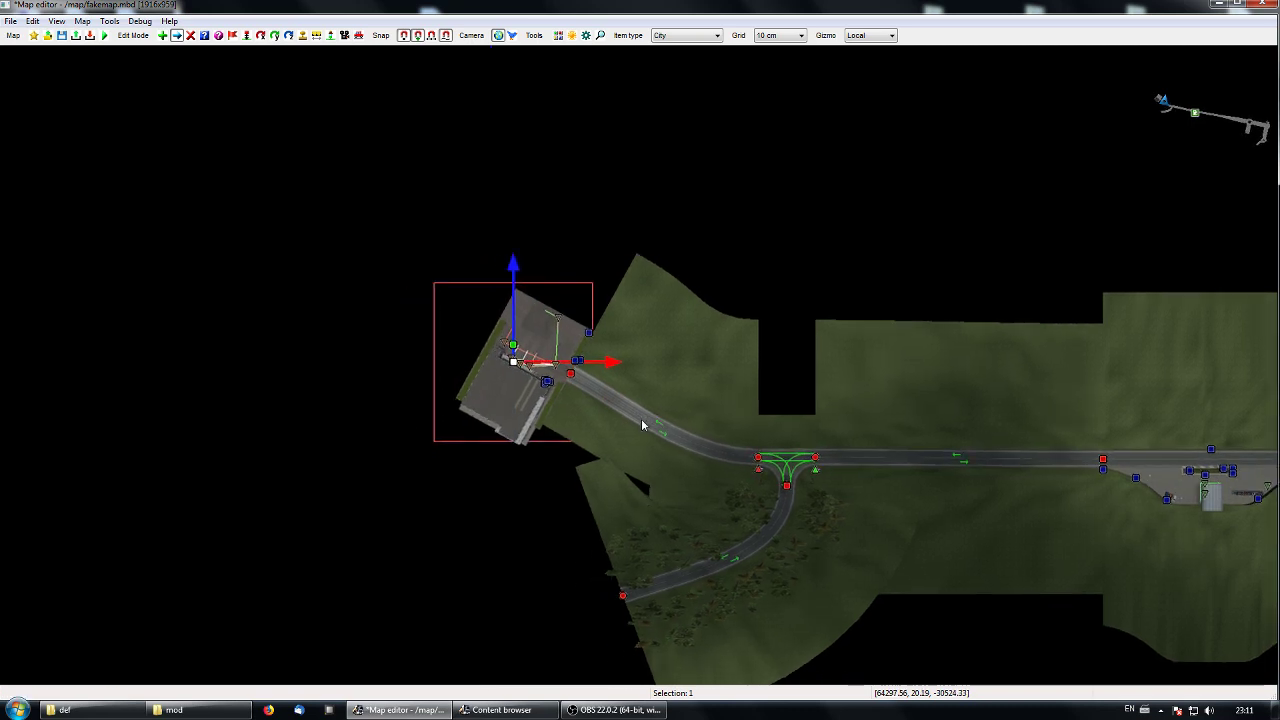
scroll(641, 425, up, 2)
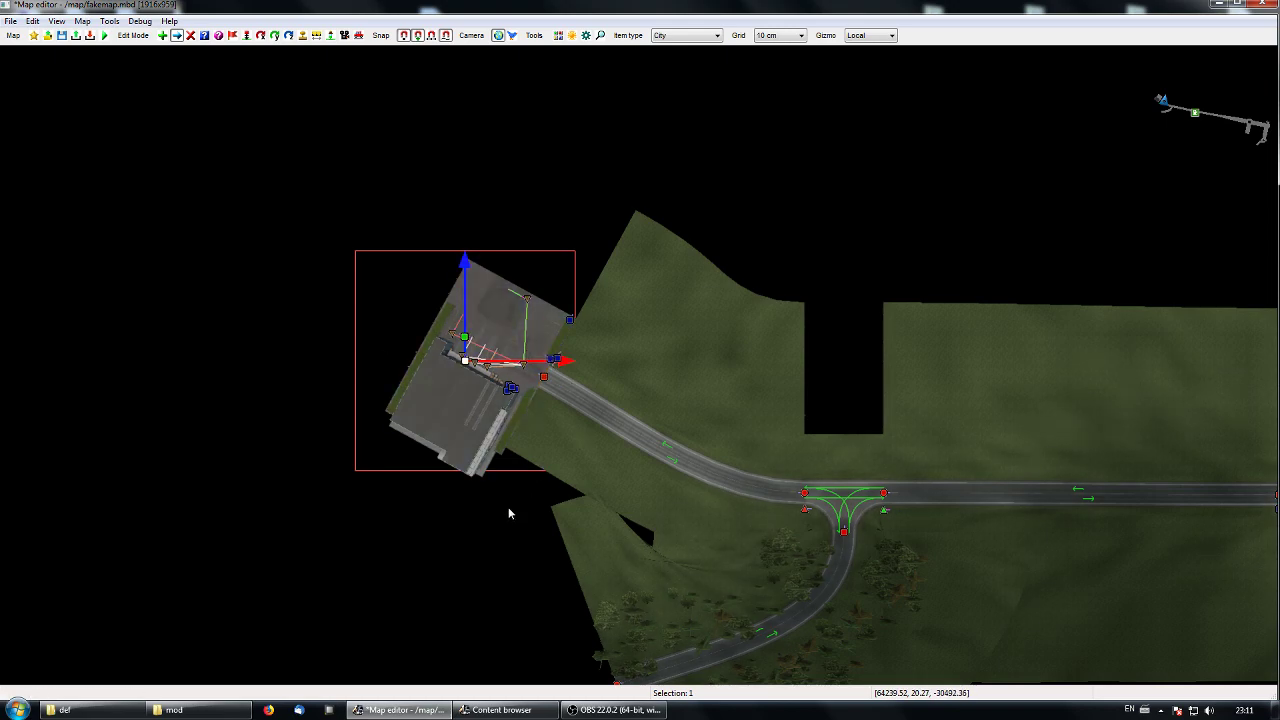
key(p)
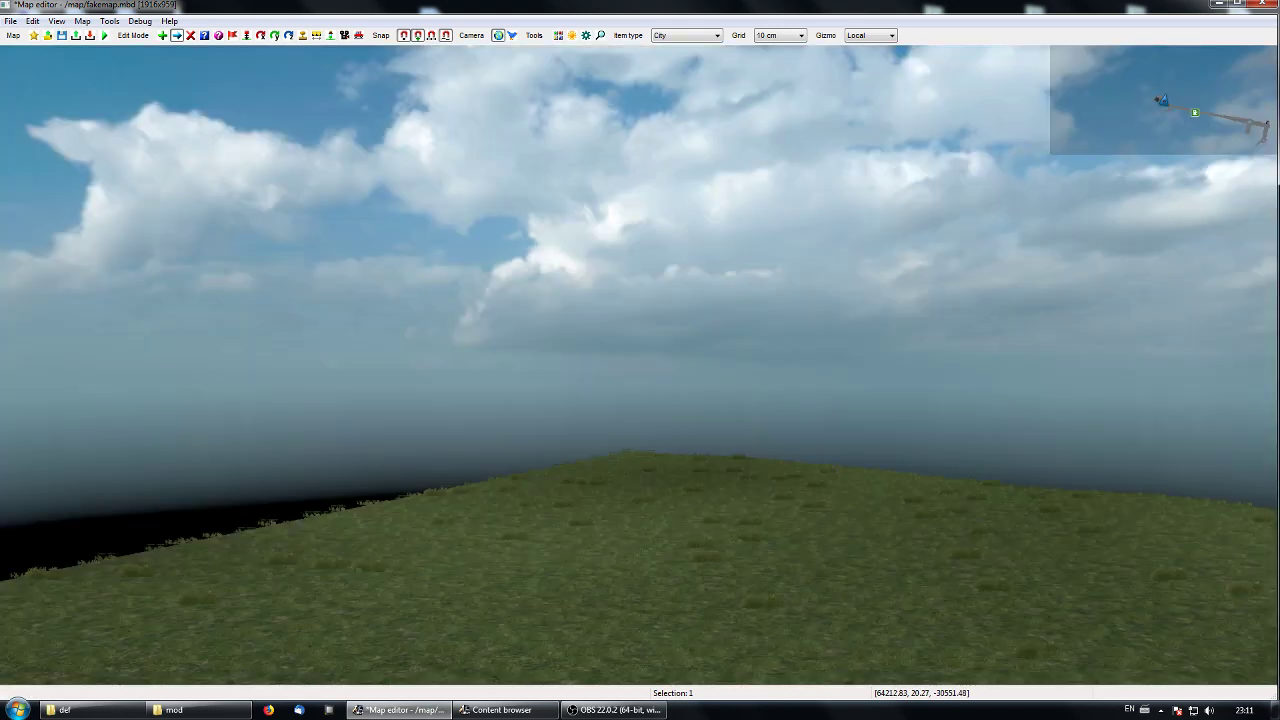
right_drag(640, 360, 790, 400)
drag(673, 275, 681, 226)
key(p)
right_drag(640, 357, 722, 388)
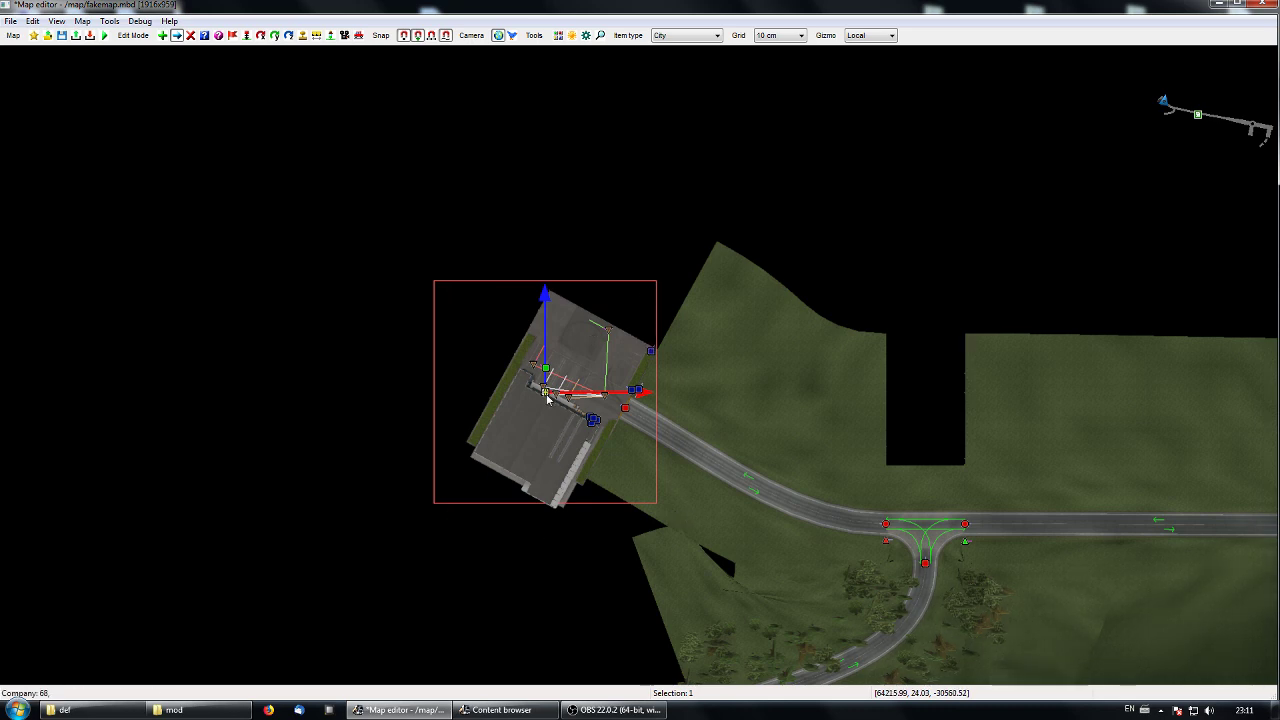
right_drag(548, 442, 575, 415)
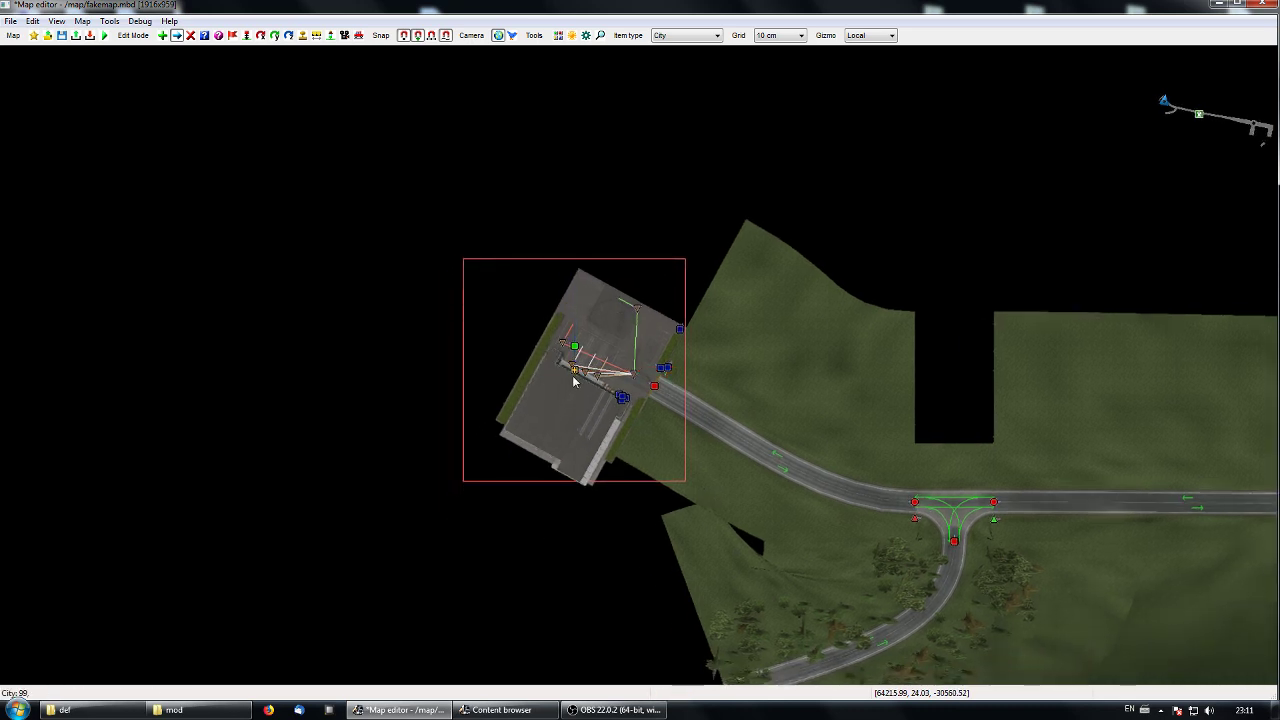
Assign Faketown as the city of the item on the western company yard, keeping its width and height at 100.
key(p)
click(575, 376)
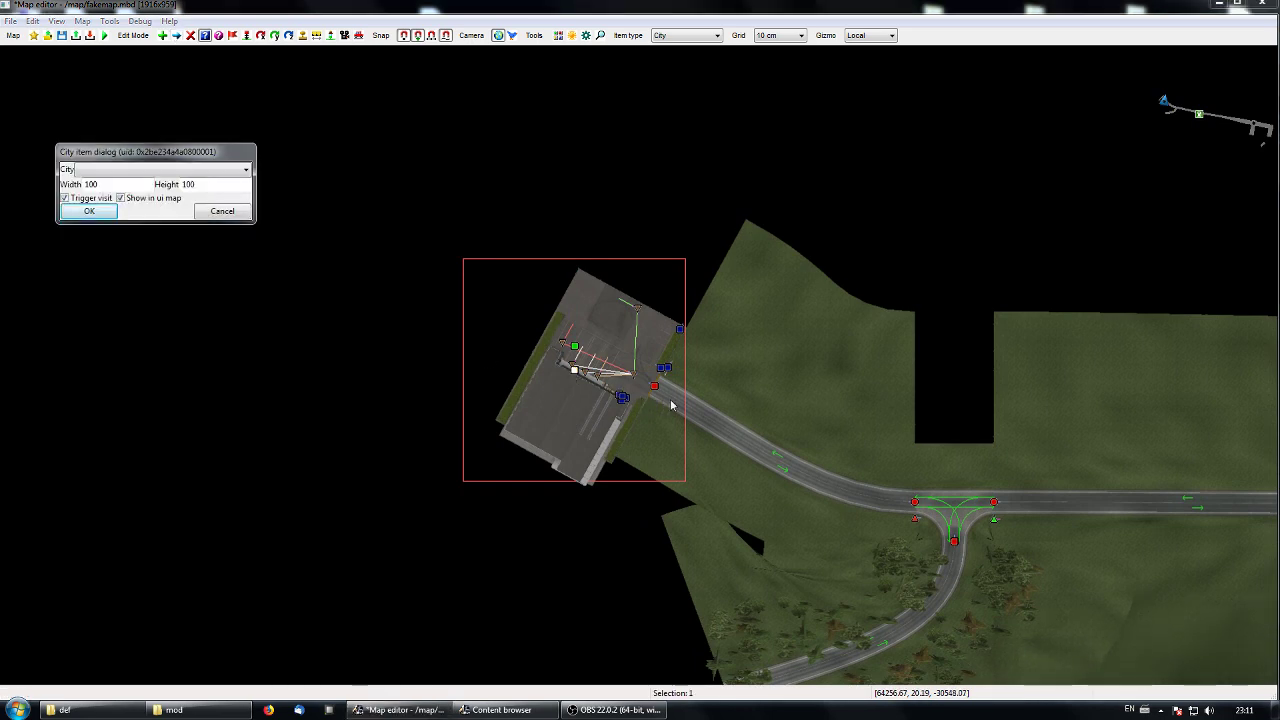
click(246, 169)
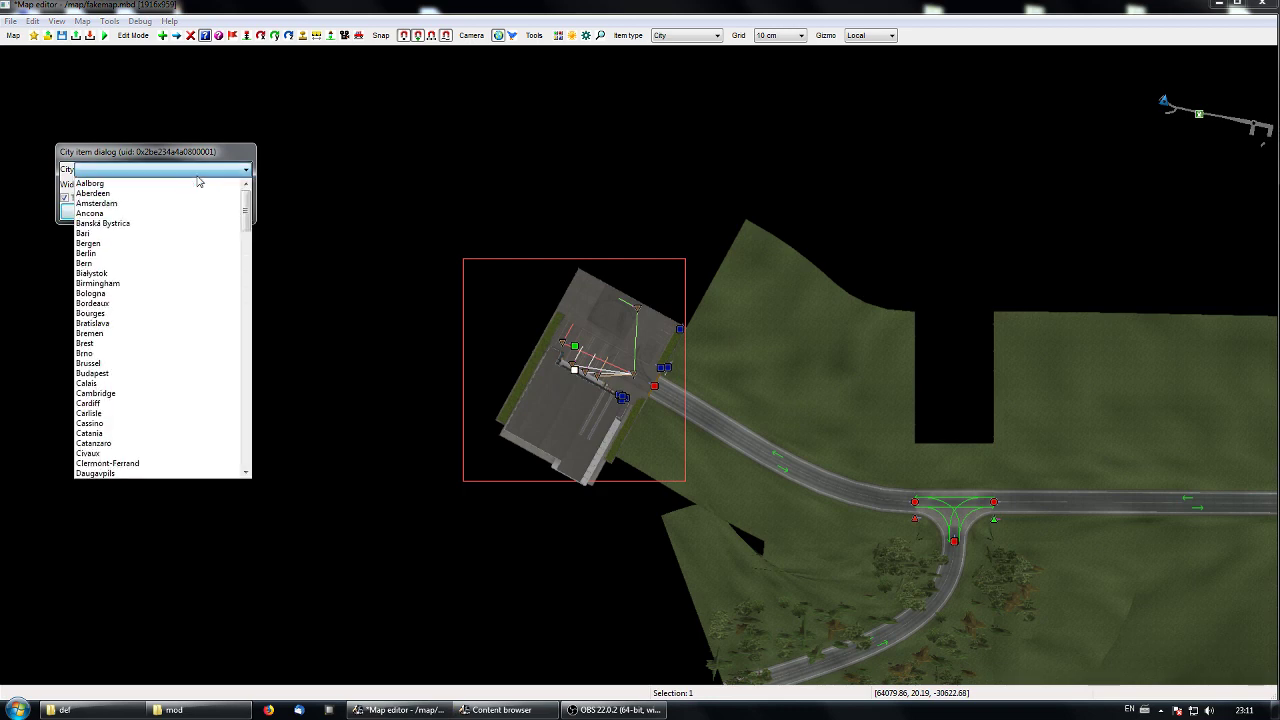
drag(246, 185, 252, 259)
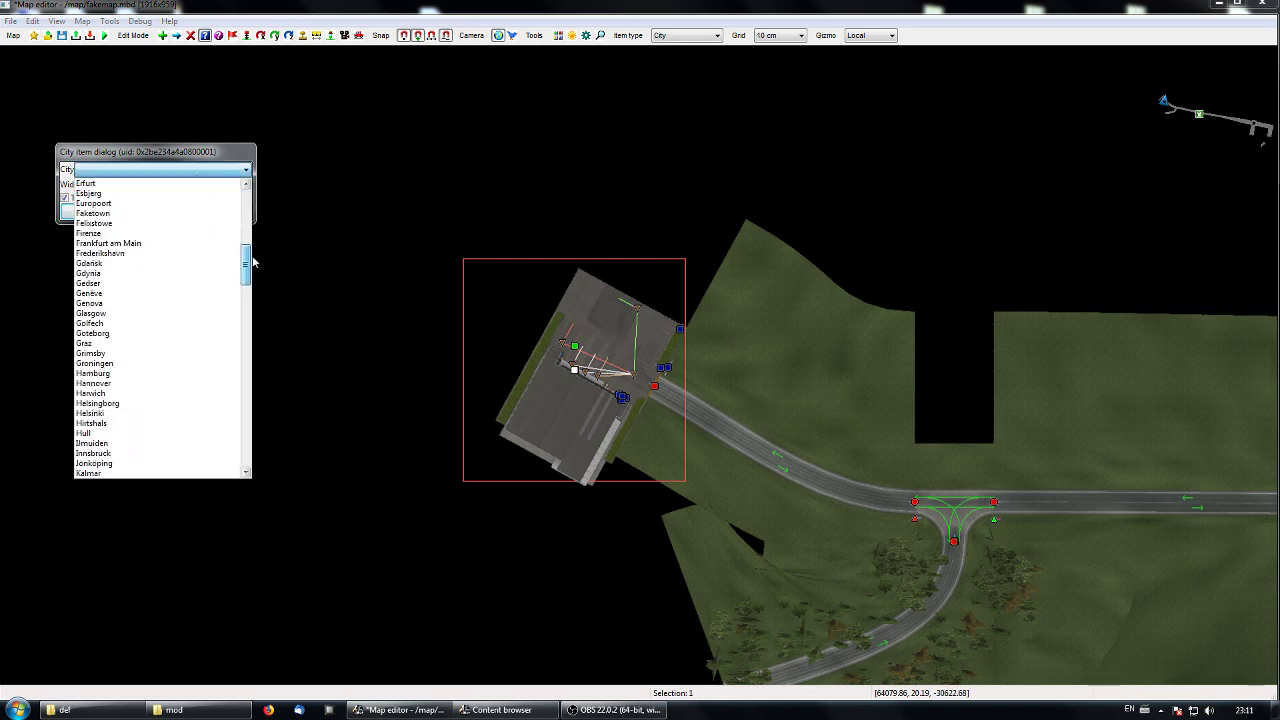
click(112, 216)
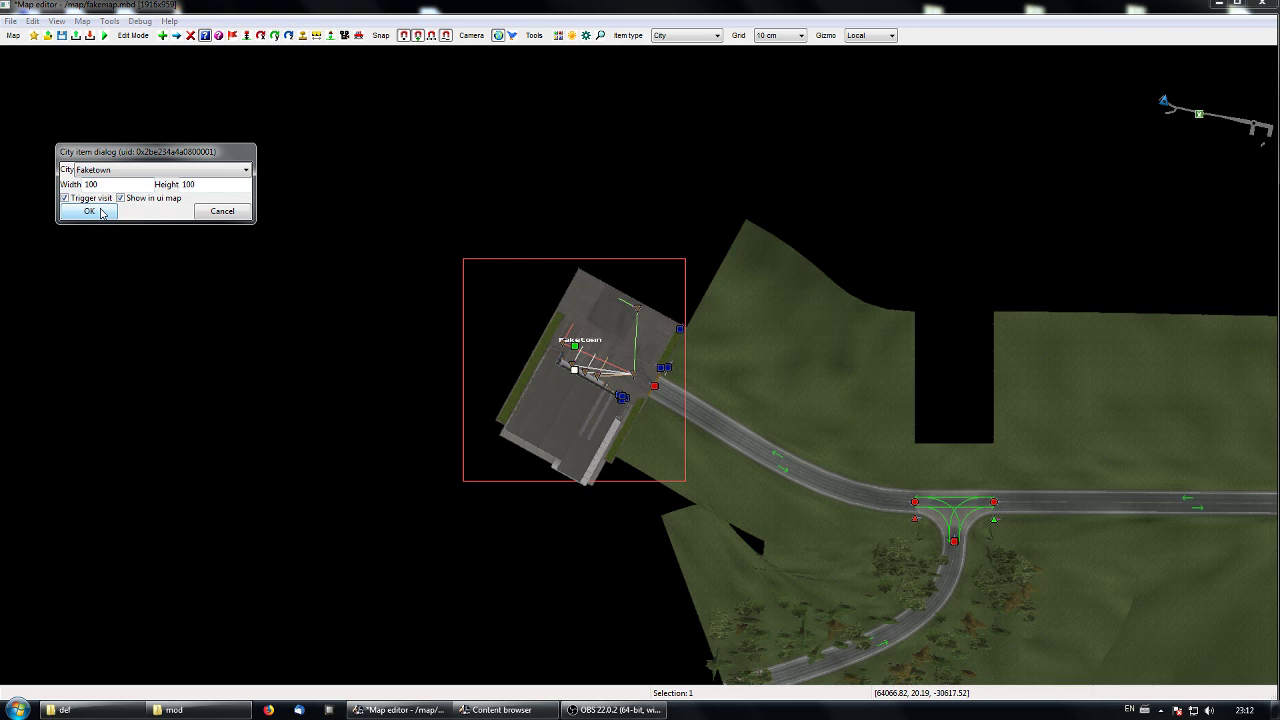
click(89, 211)
Examine where the Faketown label sits on the overview map relative to the western company yard.
key(d)
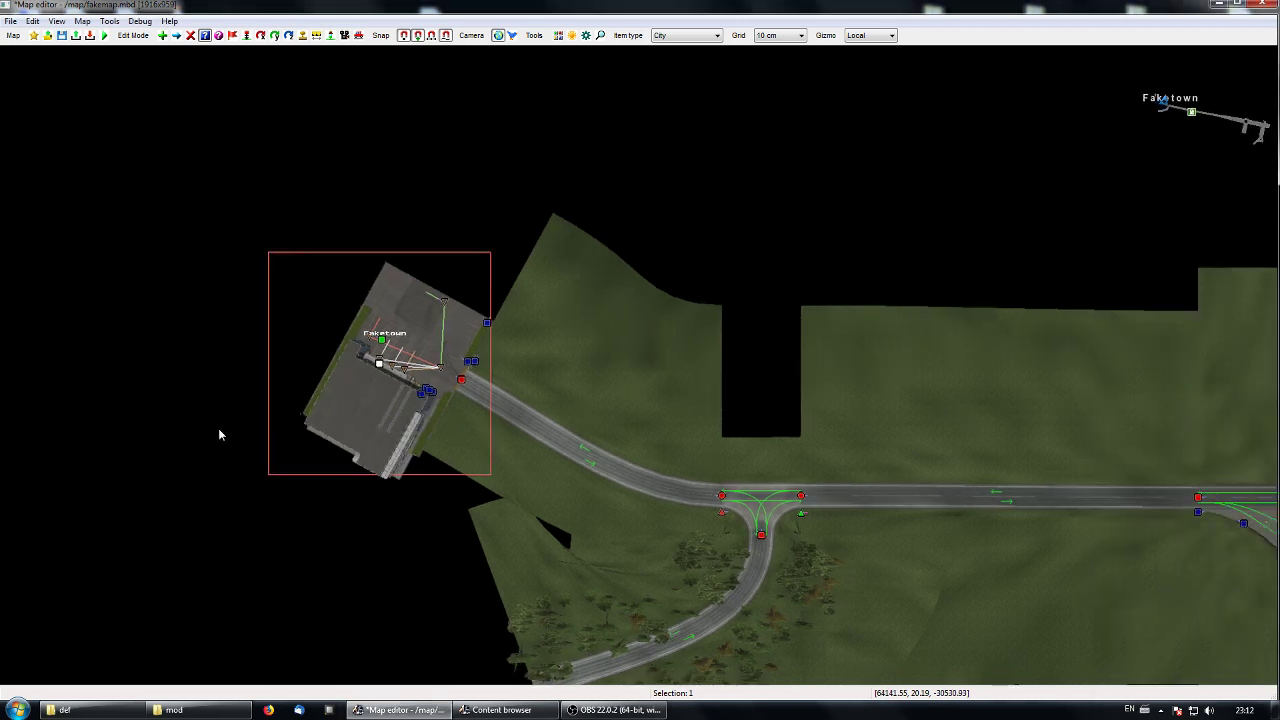
right_drag(905, 228, 720, 326)
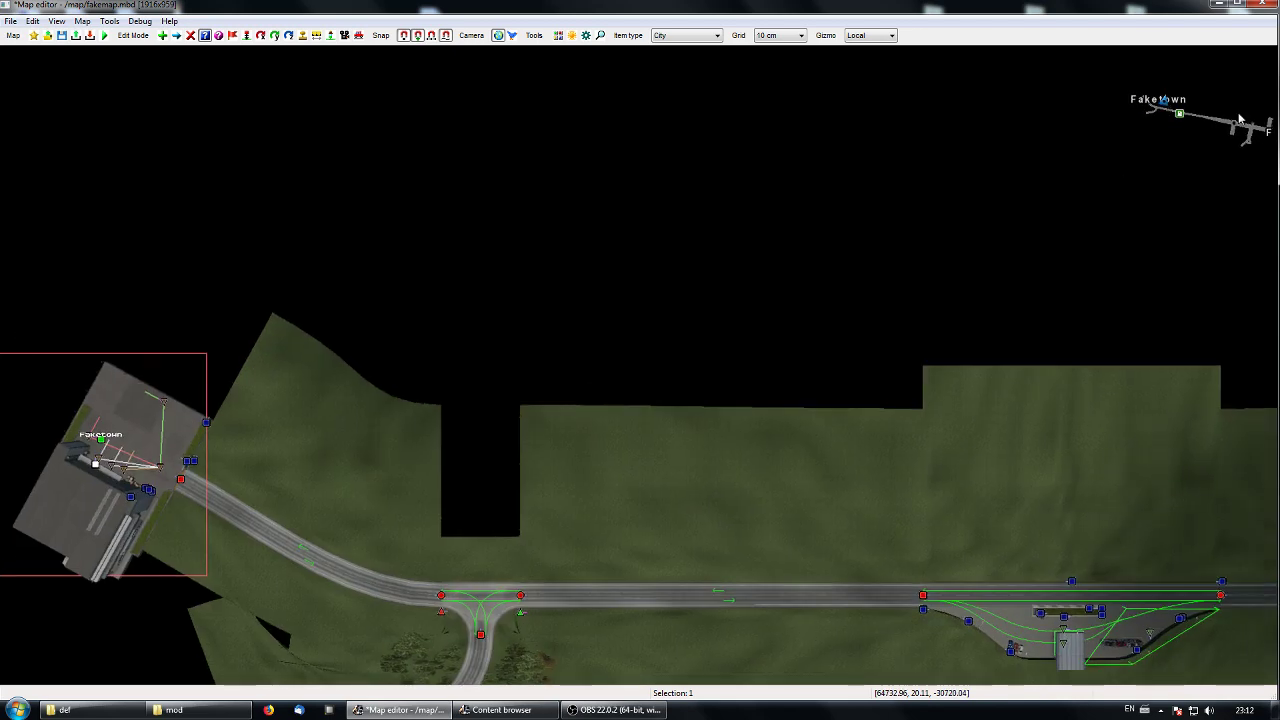
scroll(1147, 107, down, 3)
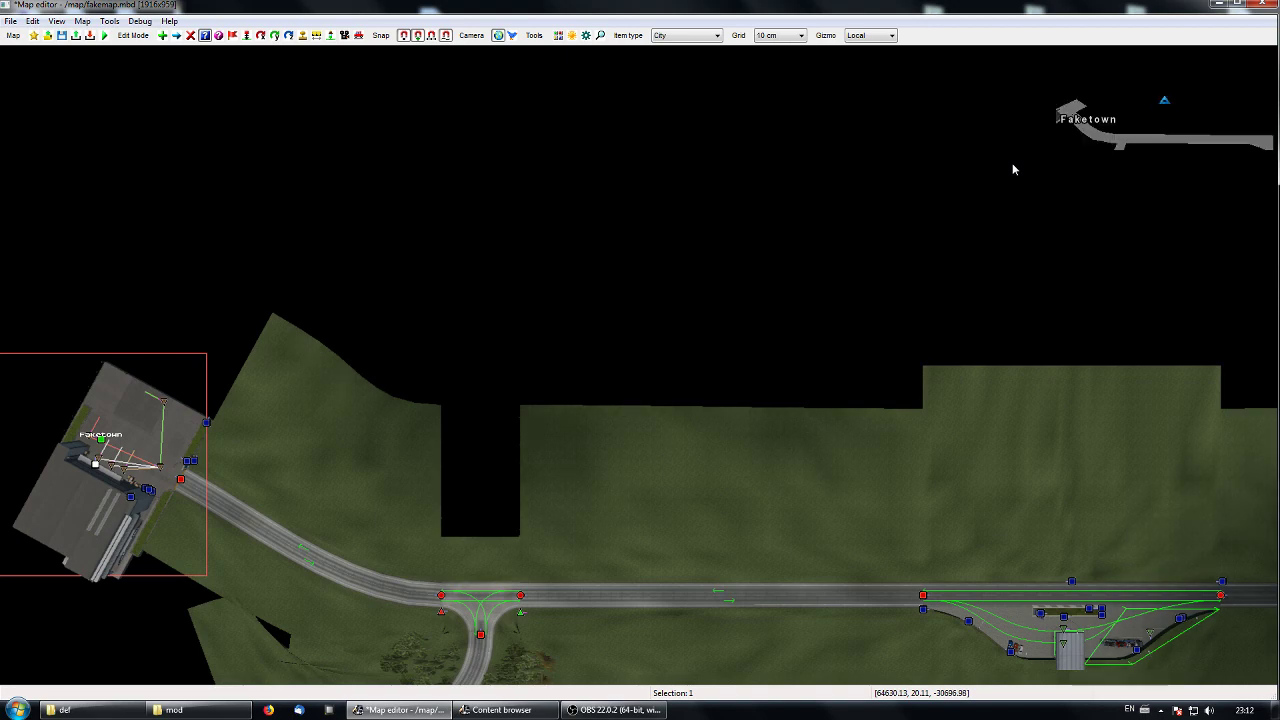
right_drag(930, 149, 1214, 142)
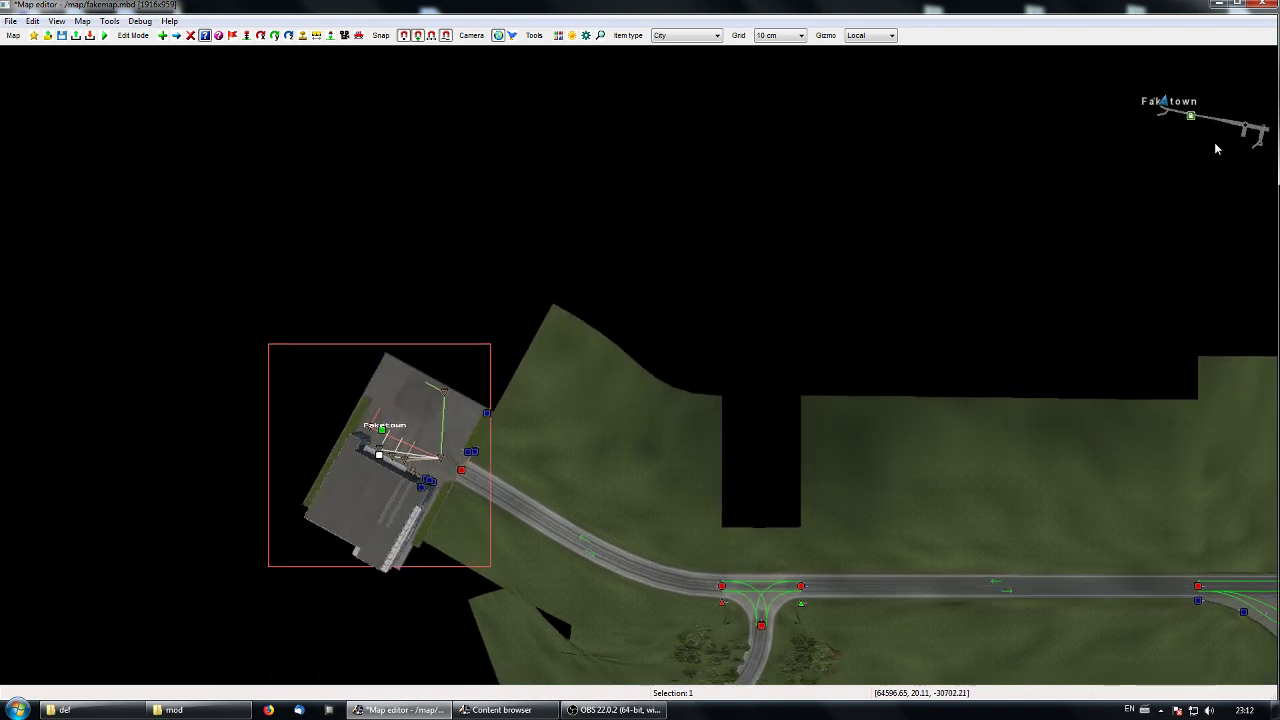
Review the city item settings of the Faketown area around the depot at the map's western road end.
right_drag(757, 228, 984, 130)
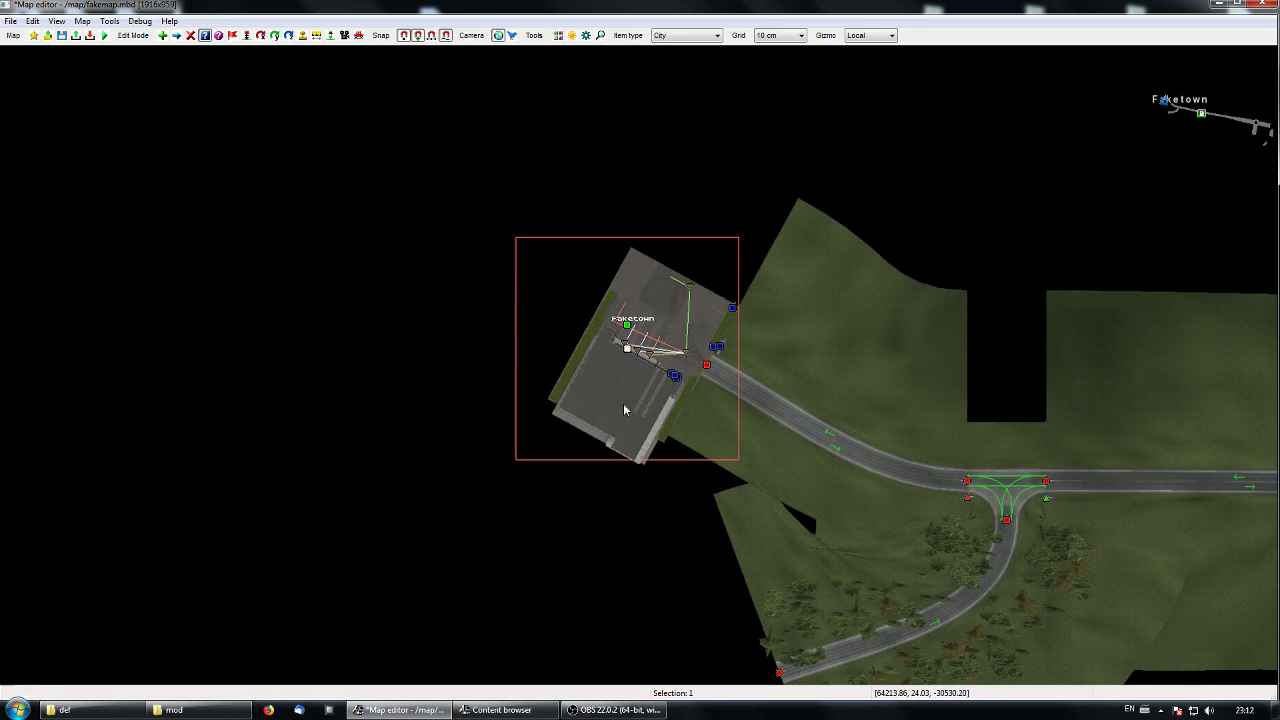
right_drag(623, 403, 598, 456)
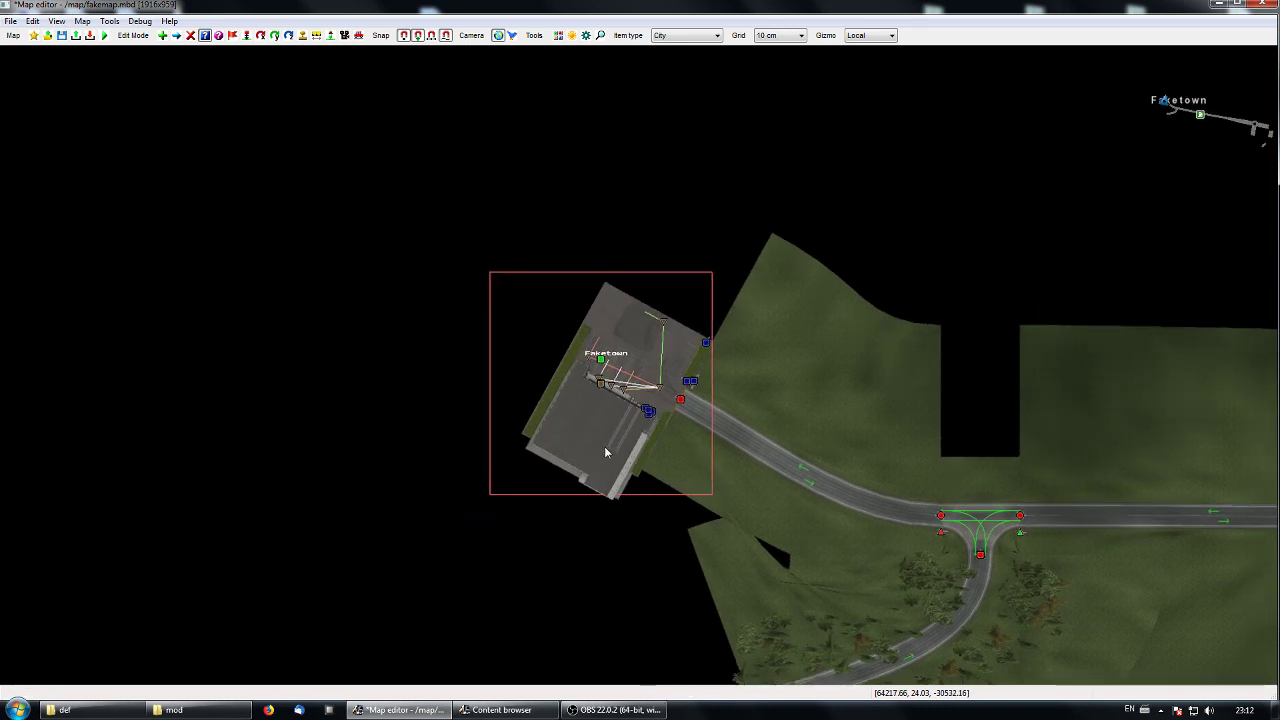
double_click(600, 384)
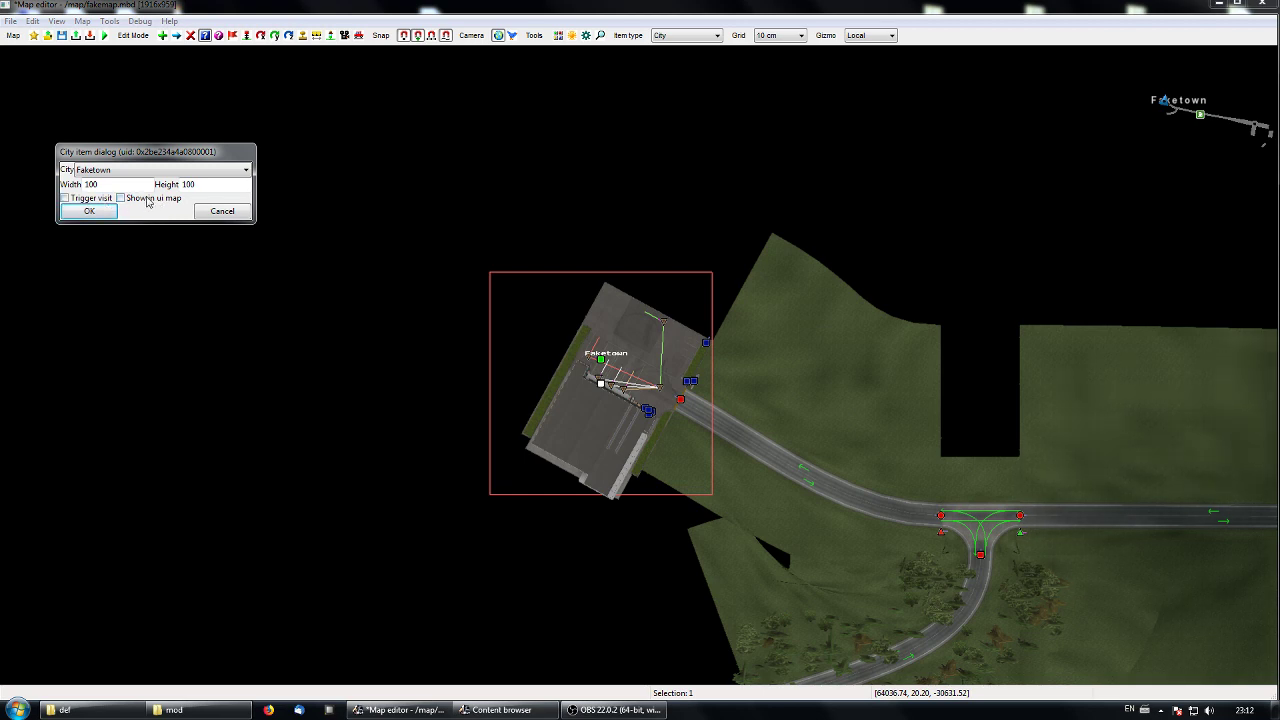
click(89, 211)
Examine the Faketown road layout from the western depot across the junctions to the warehouse and truck dealer.
right_drag(812, 404, 688, 383)
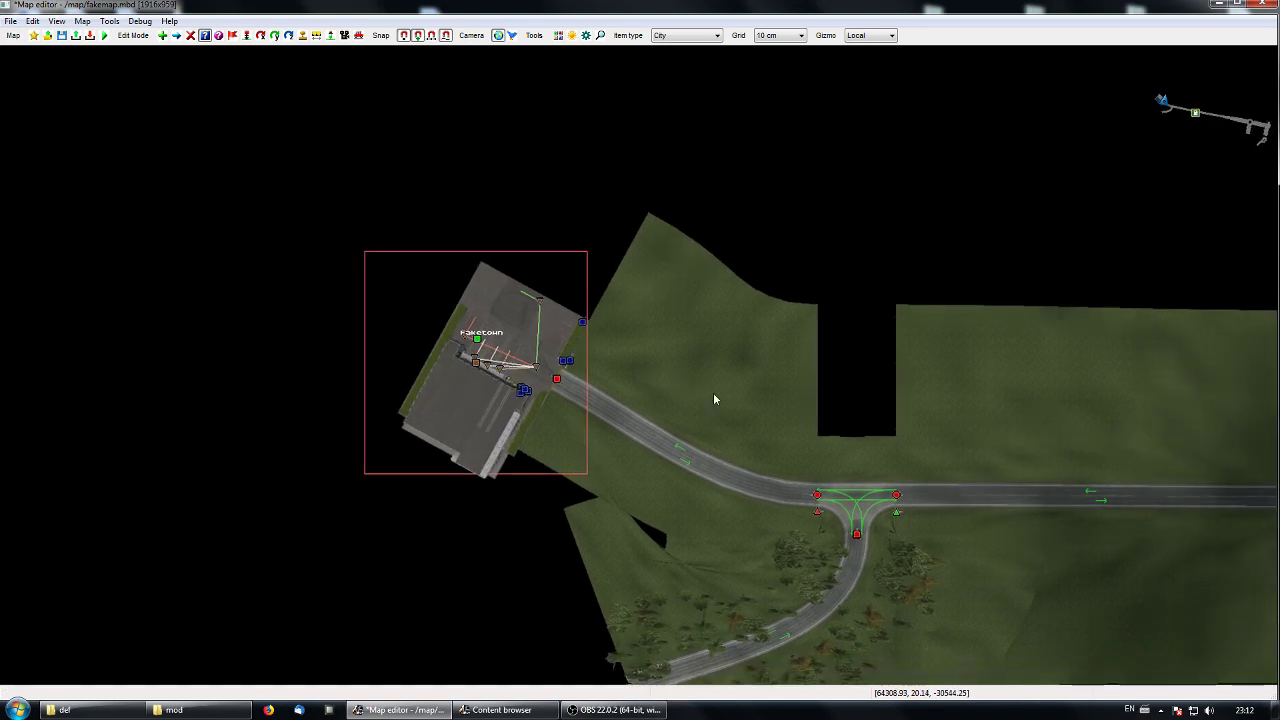
right_drag(713, 392, 428, 360)
right_drag(1030, 443, 620, 406)
right_drag(1150, 415, 510, 414)
right_drag(815, 480, 466, 537)
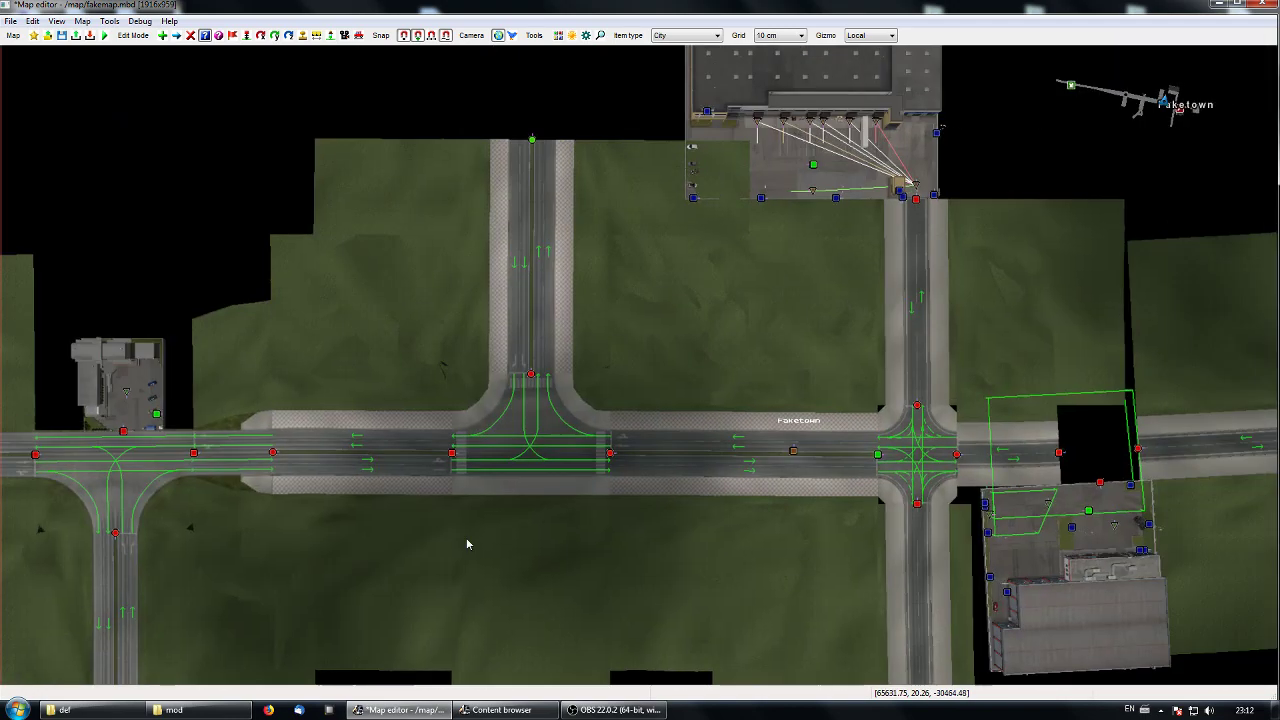
right_drag(751, 363, 437, 434)
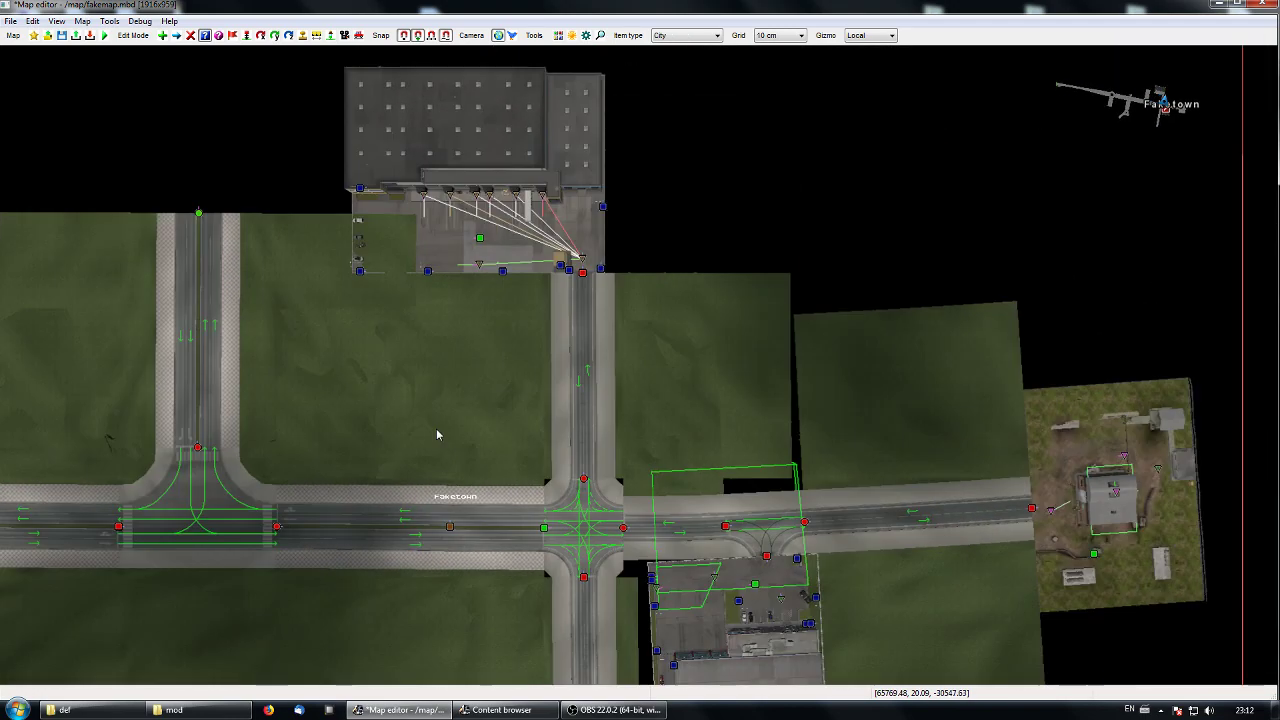
right_drag(734, 391, 736, 507)
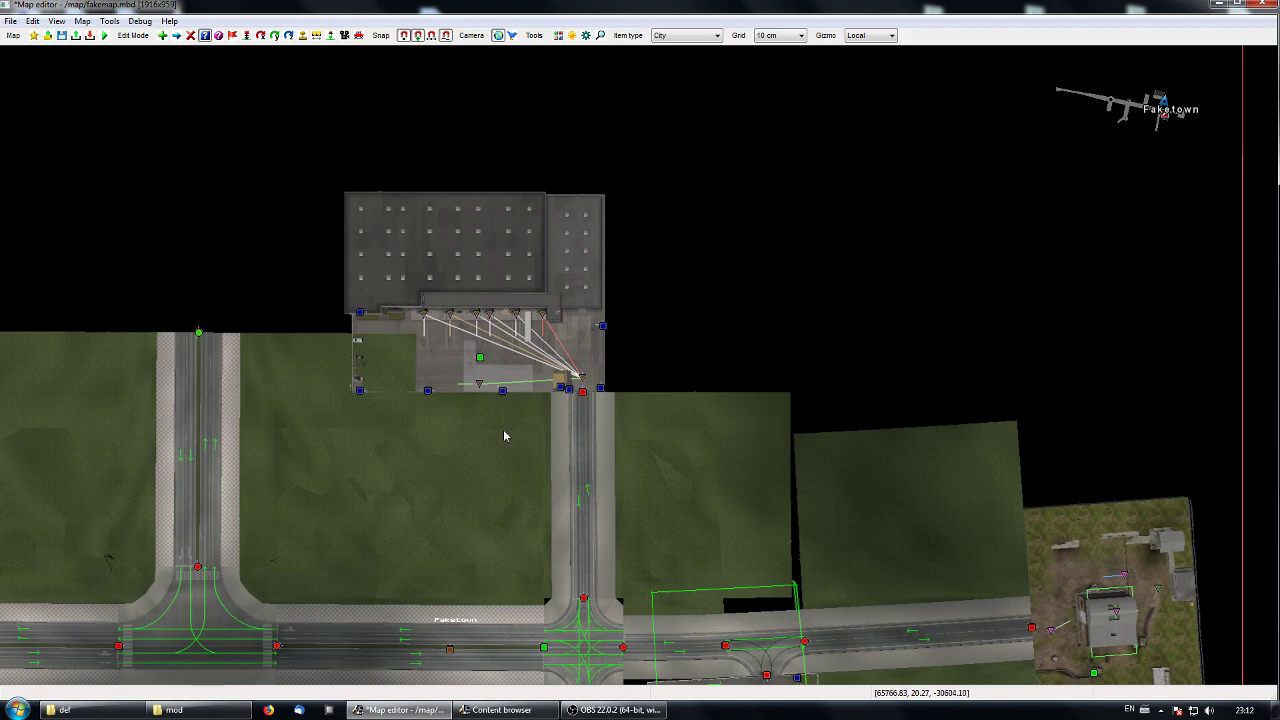
right_drag(489, 528, 575, 460)
right_drag(766, 486, 733, 392)
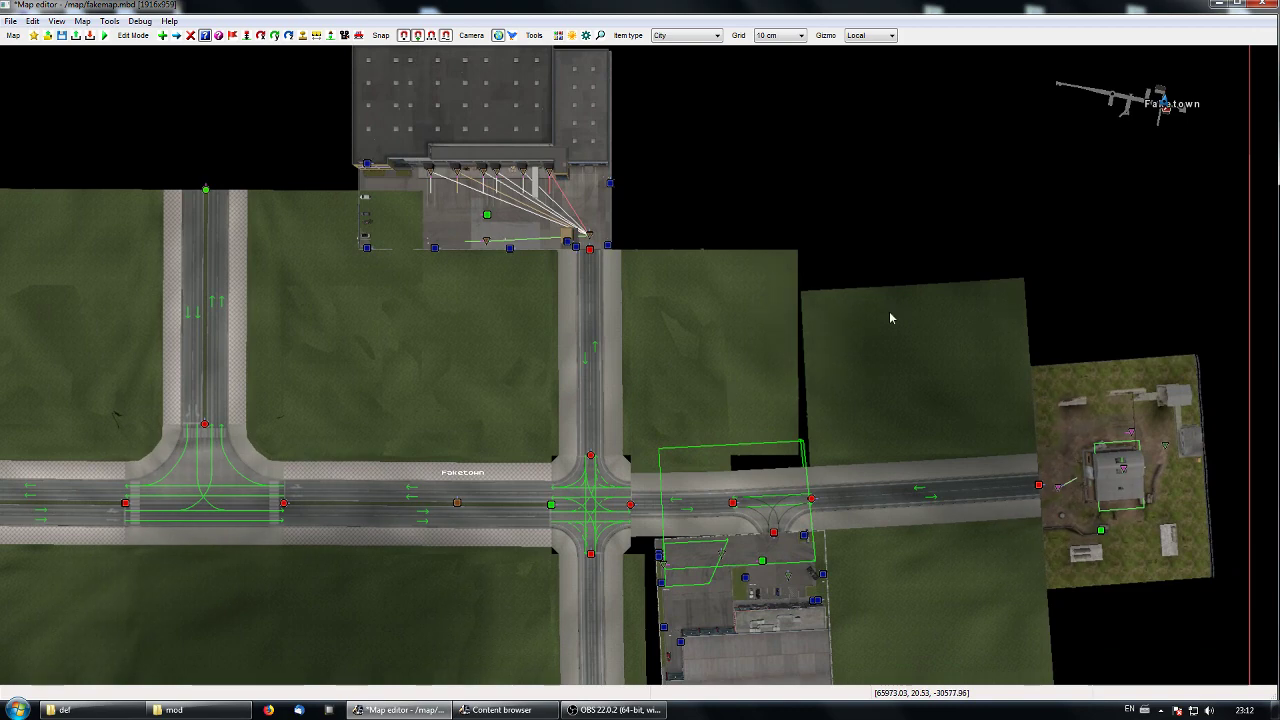
Inspect the Volvo truck dealer and the truck parked beside its showroom at ground level in the 3D view.
key(p)
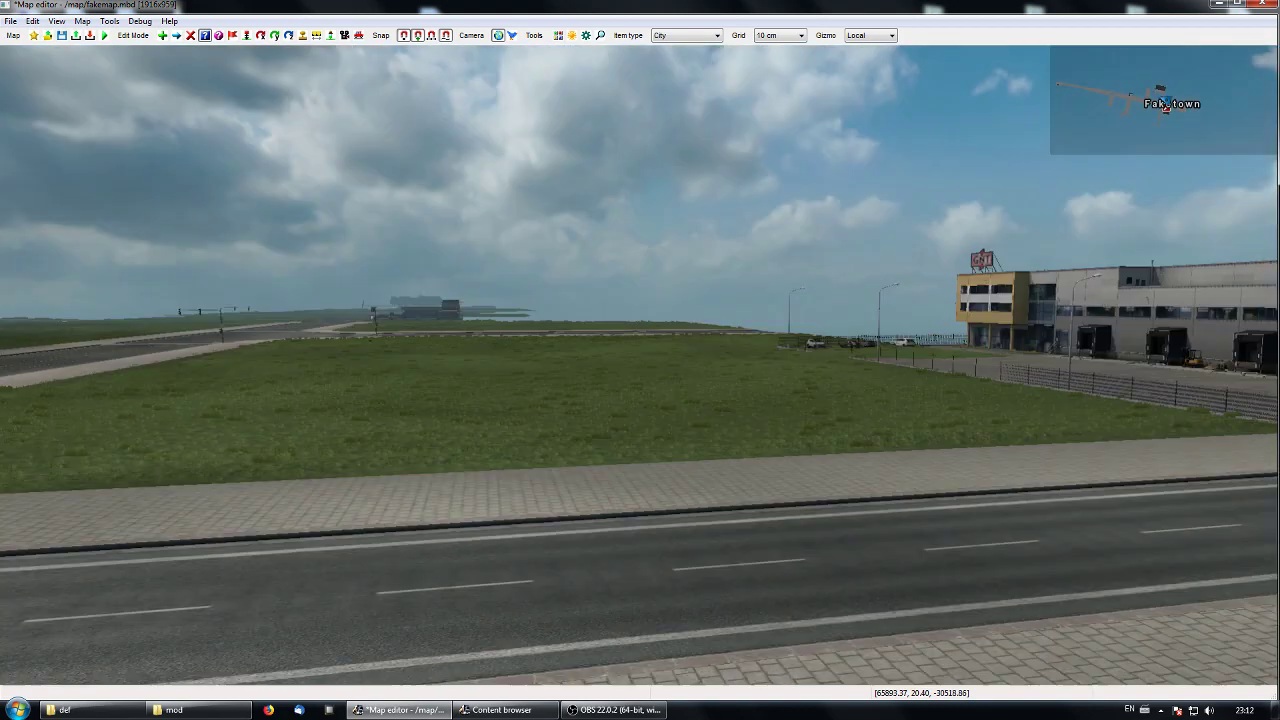
key(KP_8)
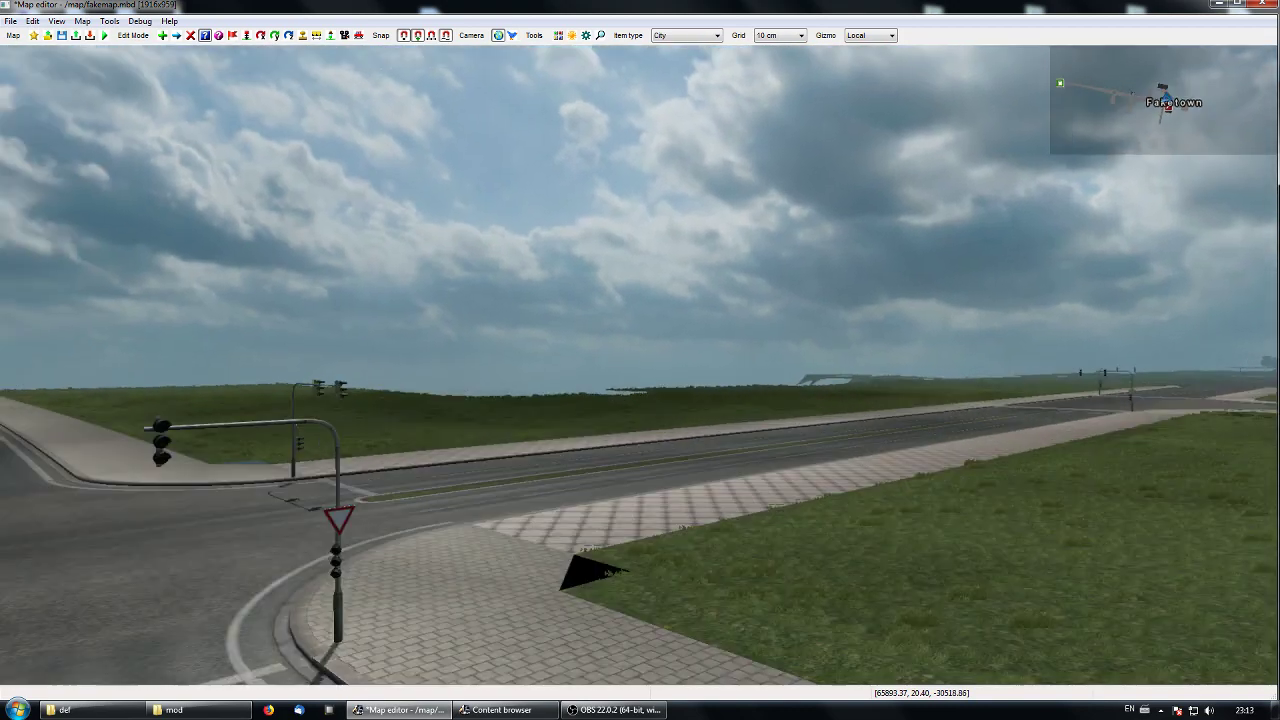
key(KP_8)
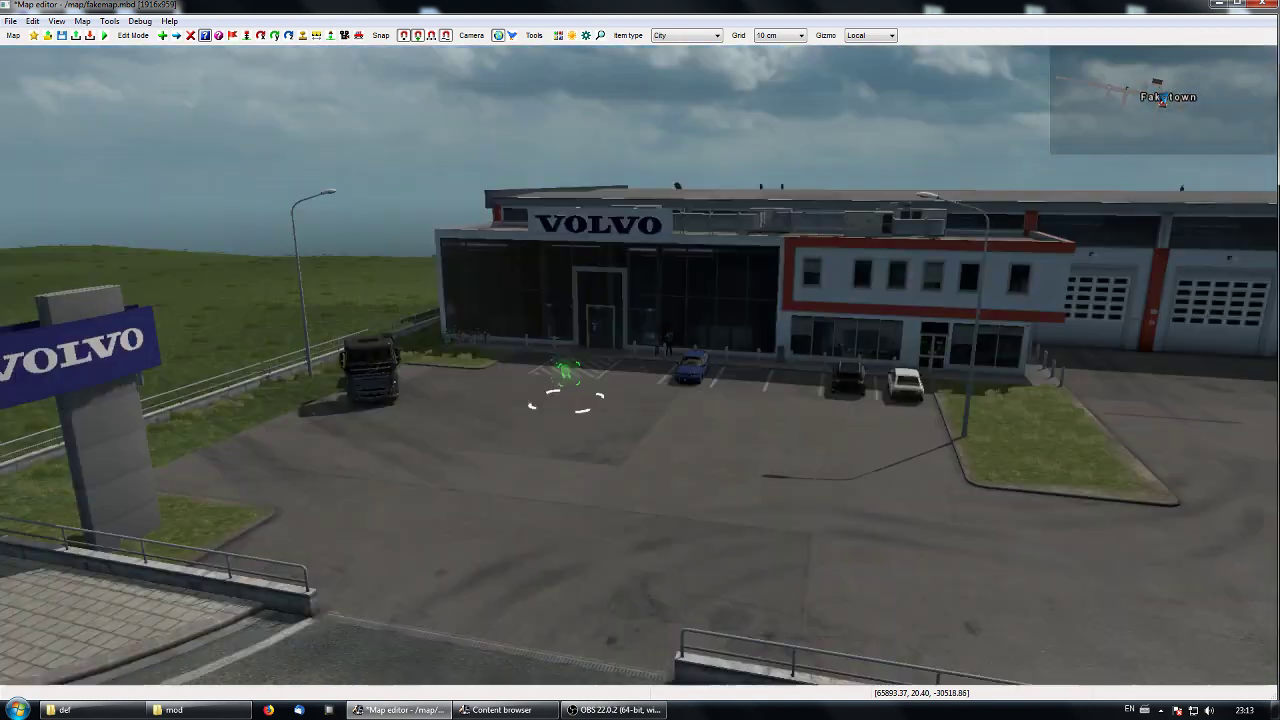
mouse_move(638, 364)
middle_down()
mouse_move(679, 364)
mouse_move(665, 387)
mouse_move(638, 364)
middle_up()
key(f)
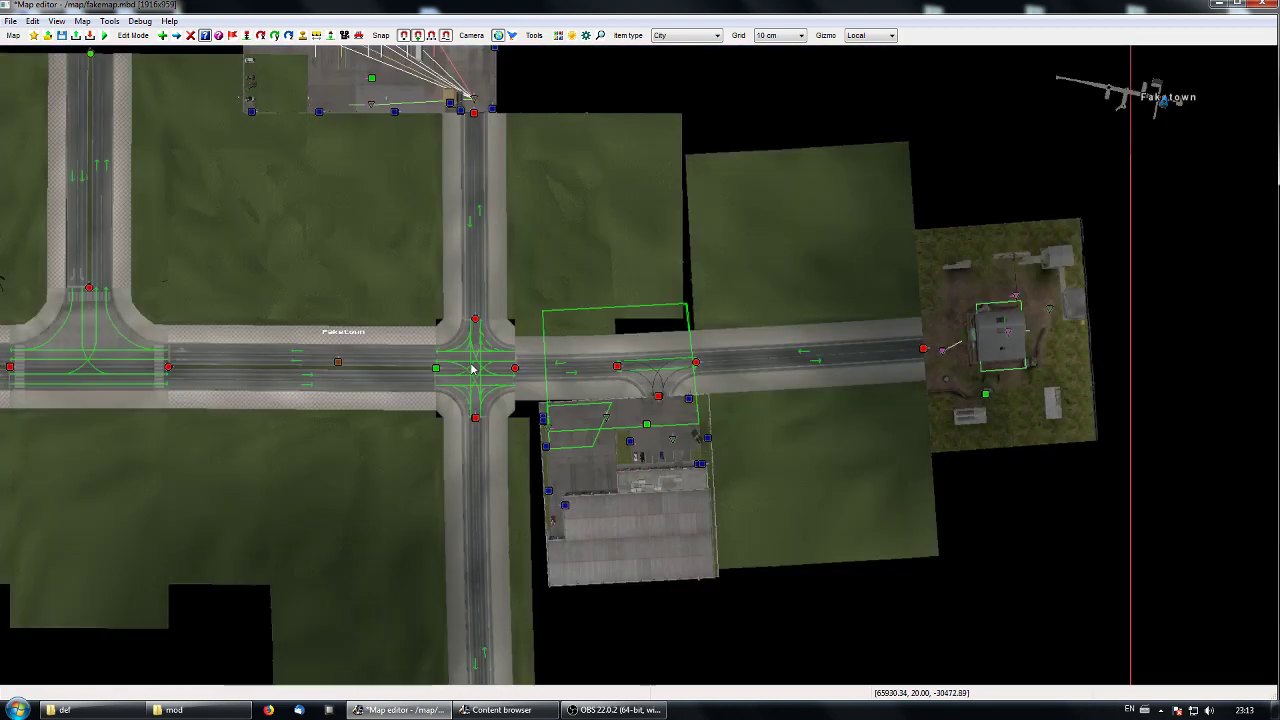
key(f)
key(KP_8)
key(KP_8)
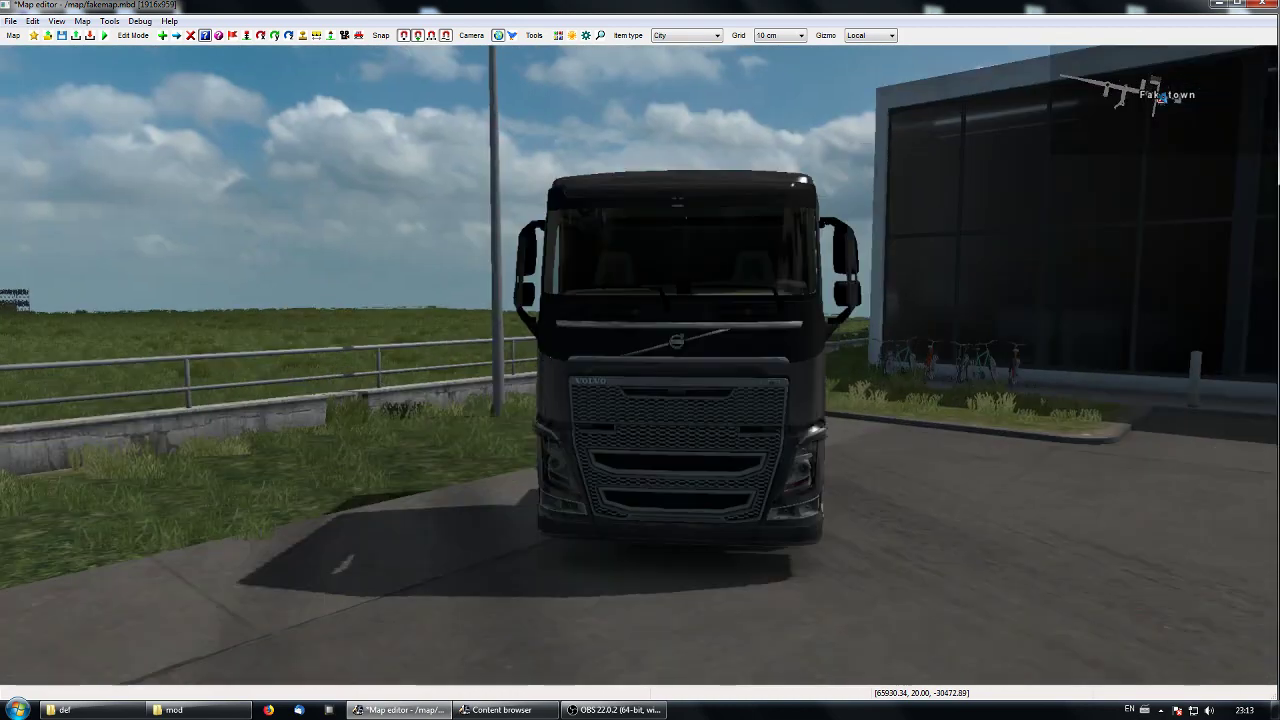
key(KP_8)
key(f)
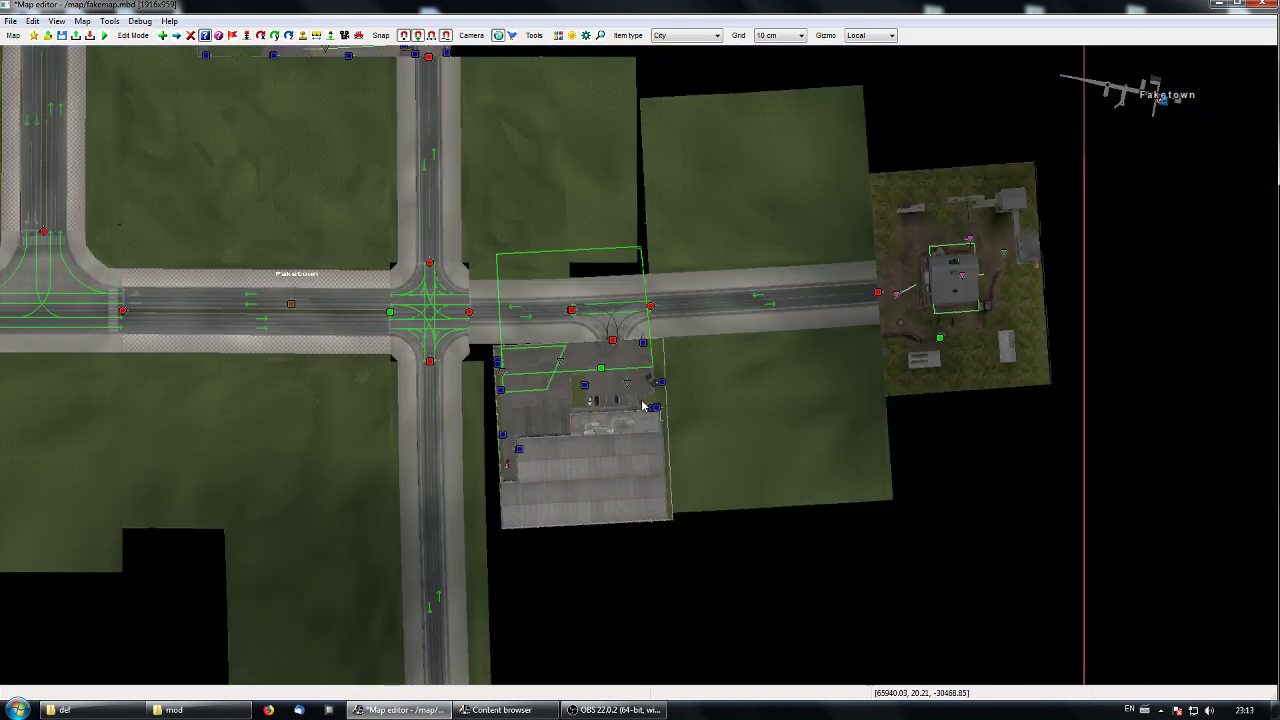
Set the truck dealer prefab's variant to default and check the applied setting in its properties.
scroll(688, 482, up, 1)
key(f)
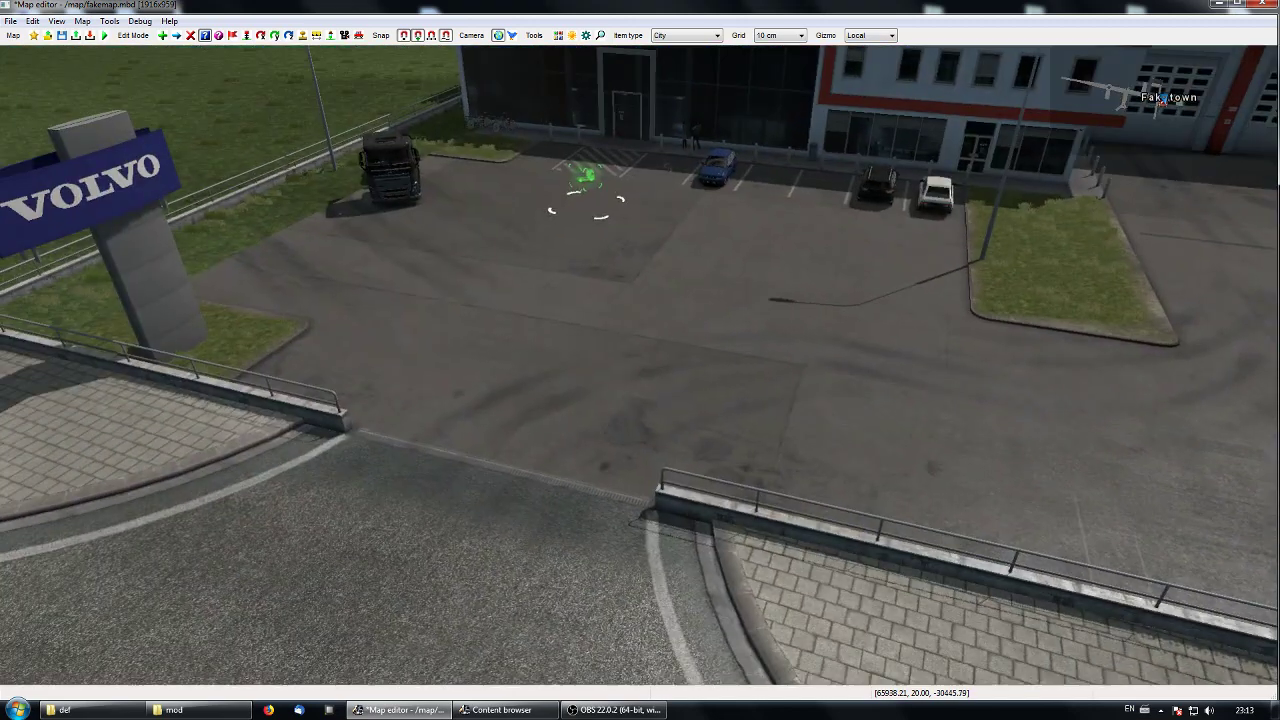
key(f)
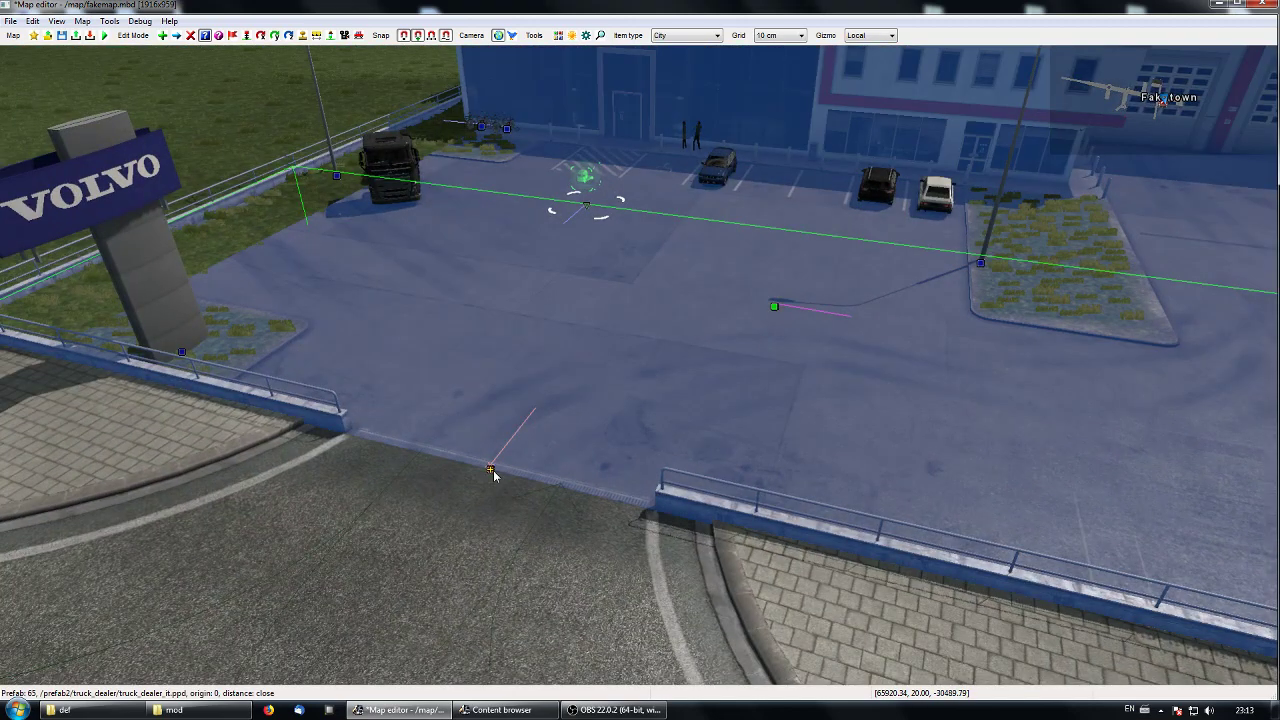
double_click(492, 474)
click(272, 577)
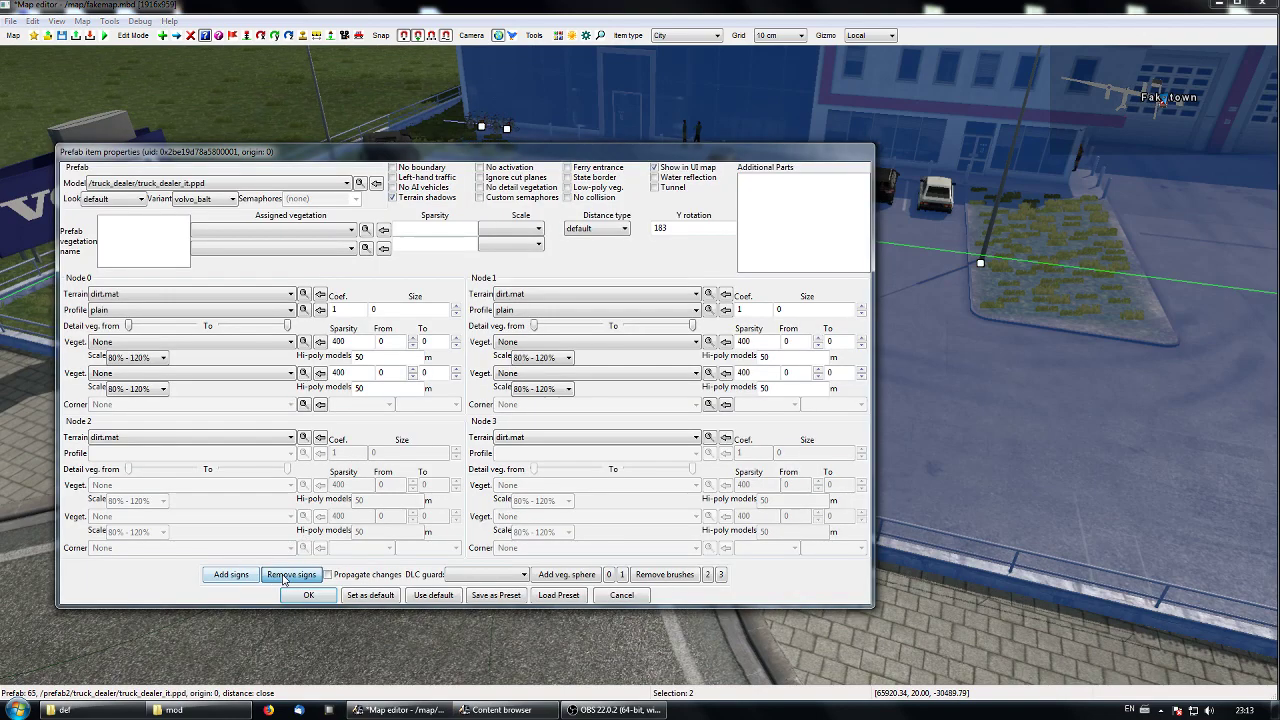
click(230, 199)
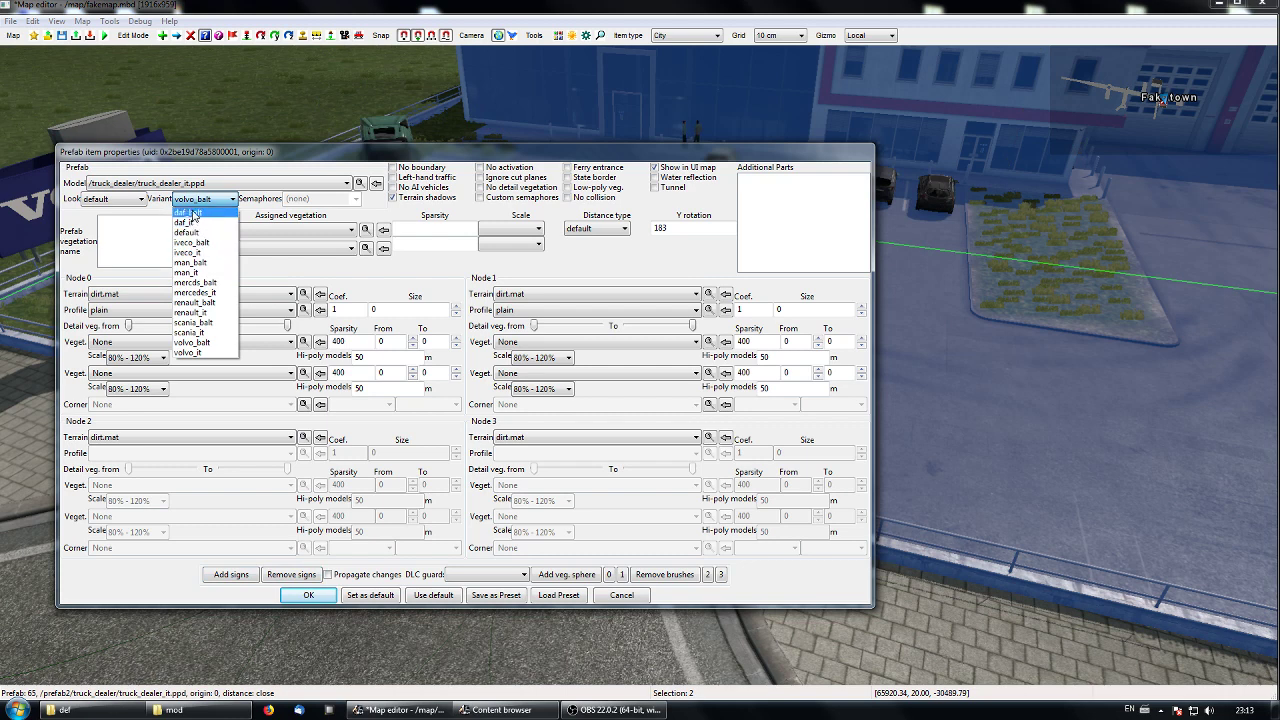
click(133, 204)
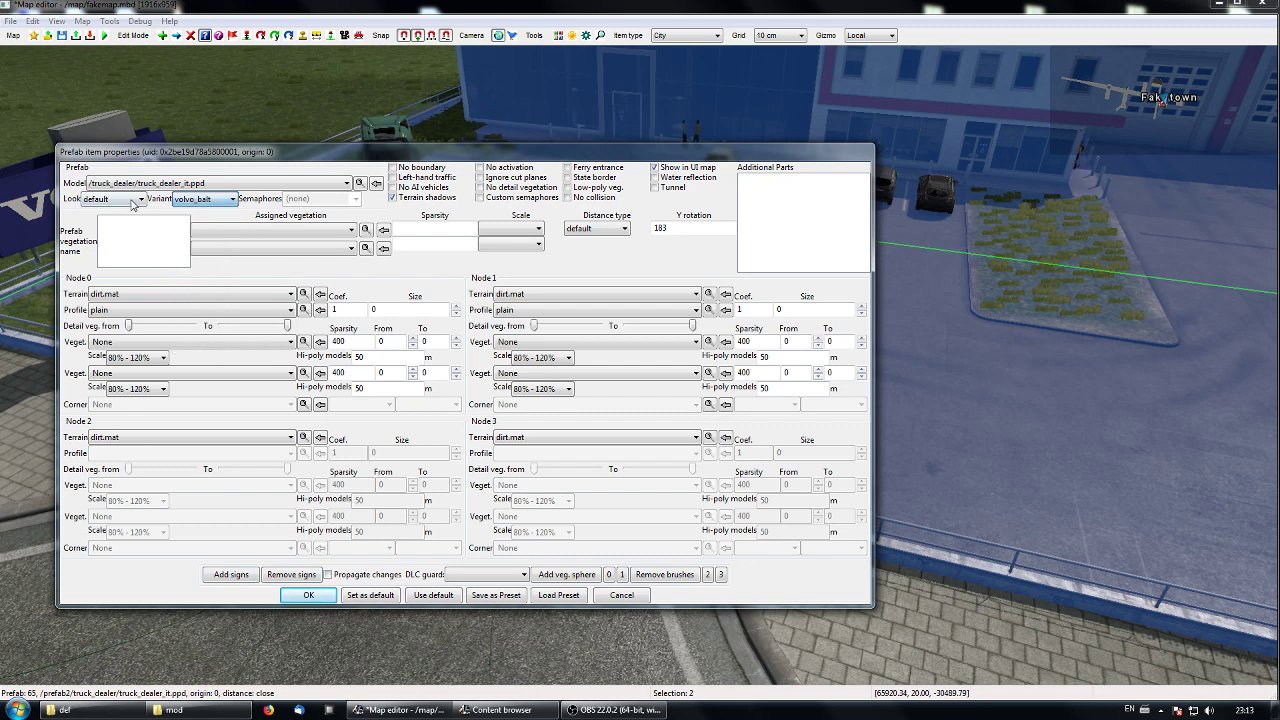
click(180, 200)
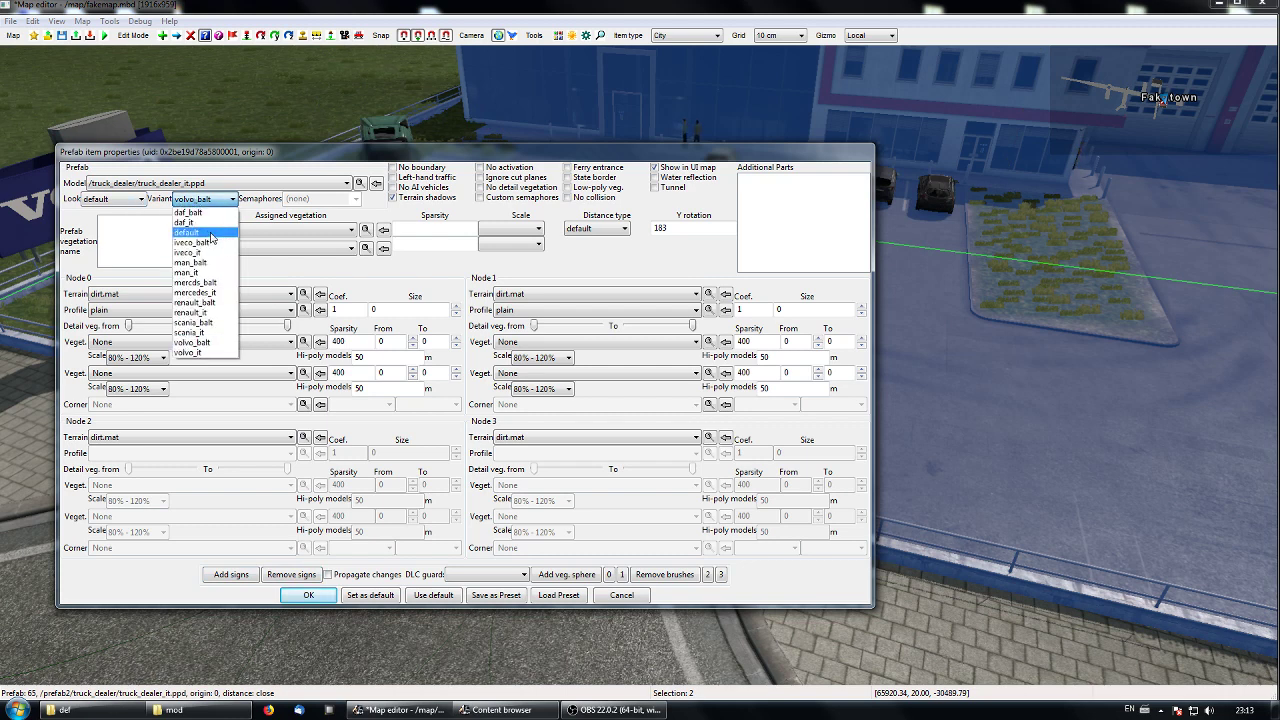
click(208, 233)
click(309, 595)
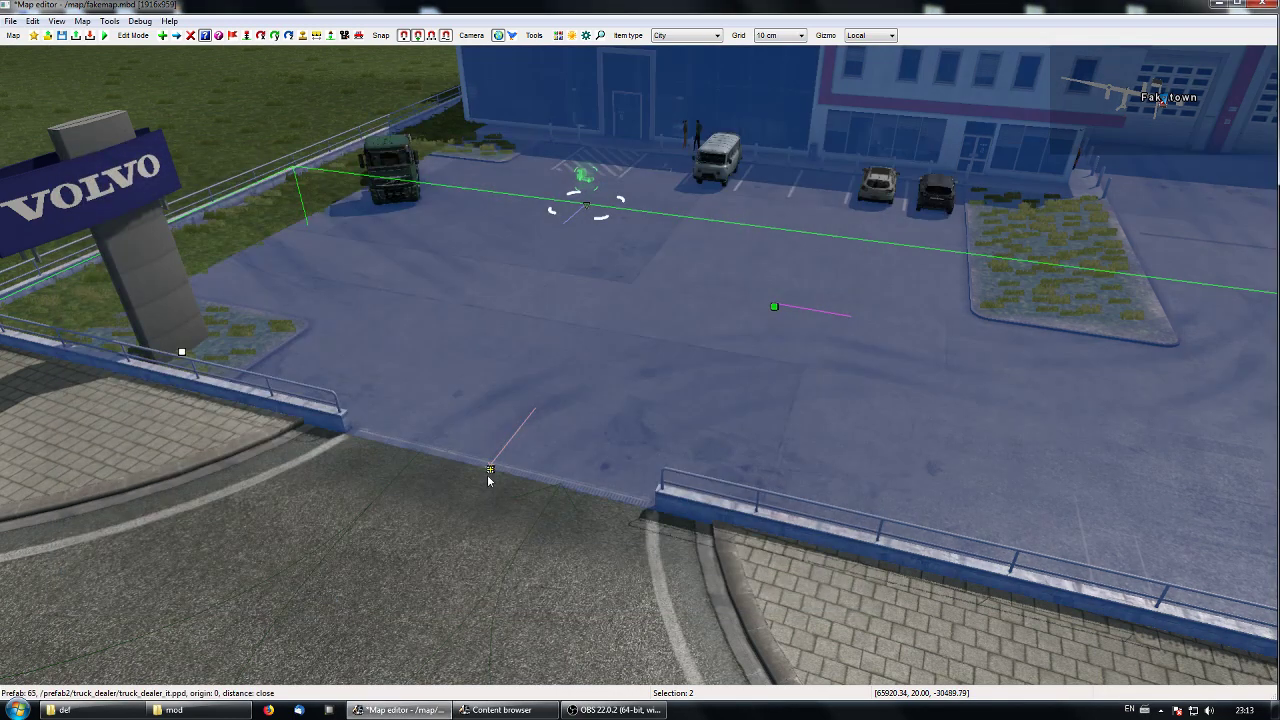
double_click(489, 475)
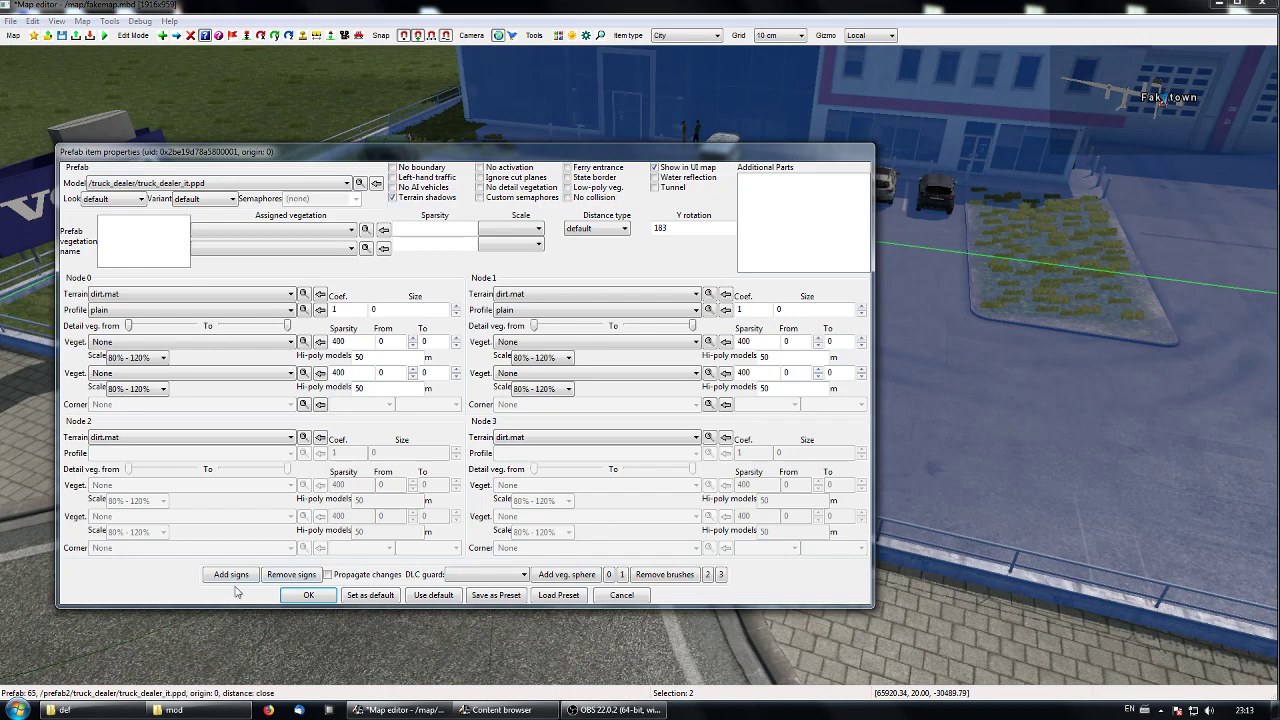
click(309, 595)
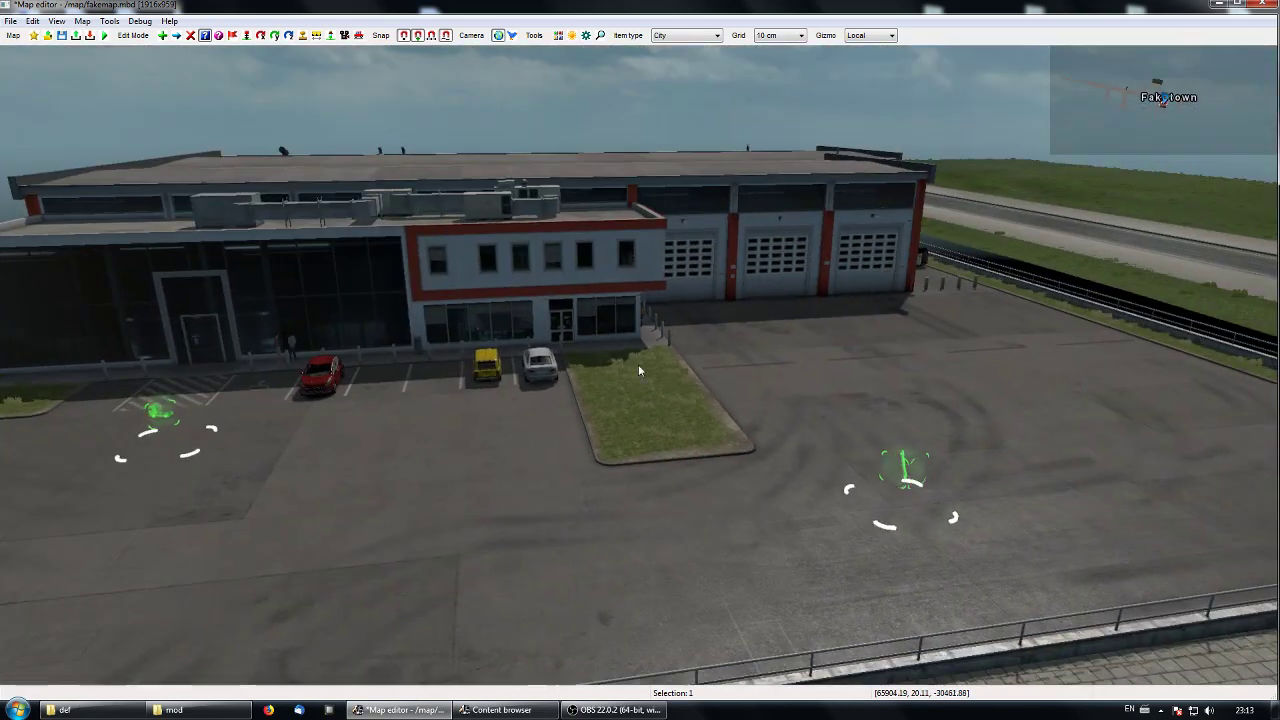
Examine the unbranded dealer's display truck and the road and sidewalk joints at the nearby traffic-light crossroads.
right_drag(570, 516, 665, 510)
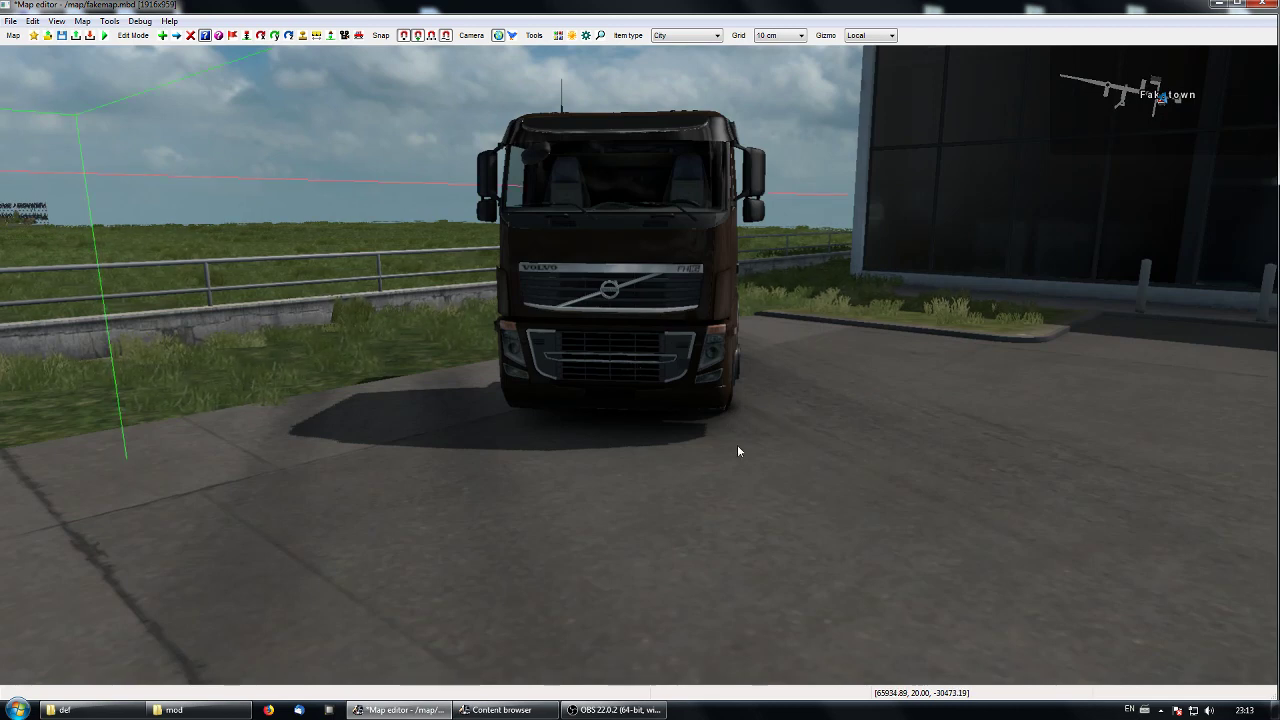
right_drag(737, 444, 646, 386)
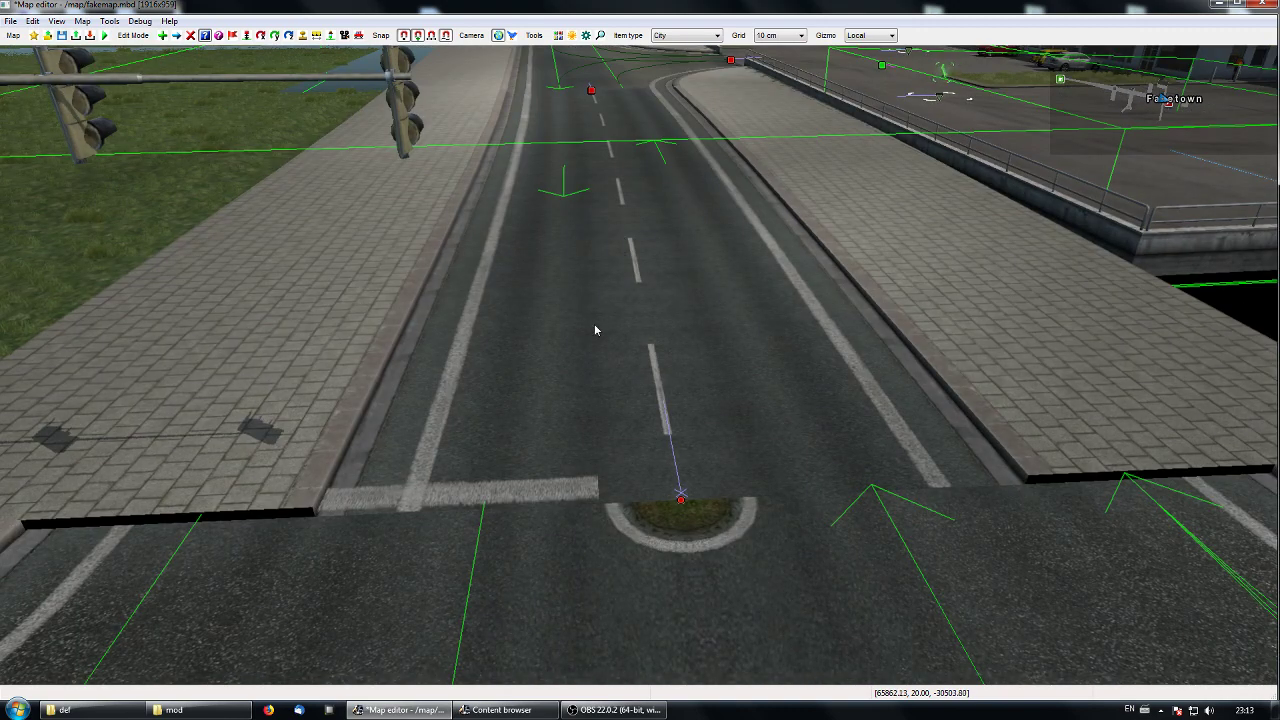
right_drag(630, 333, 732, 459)
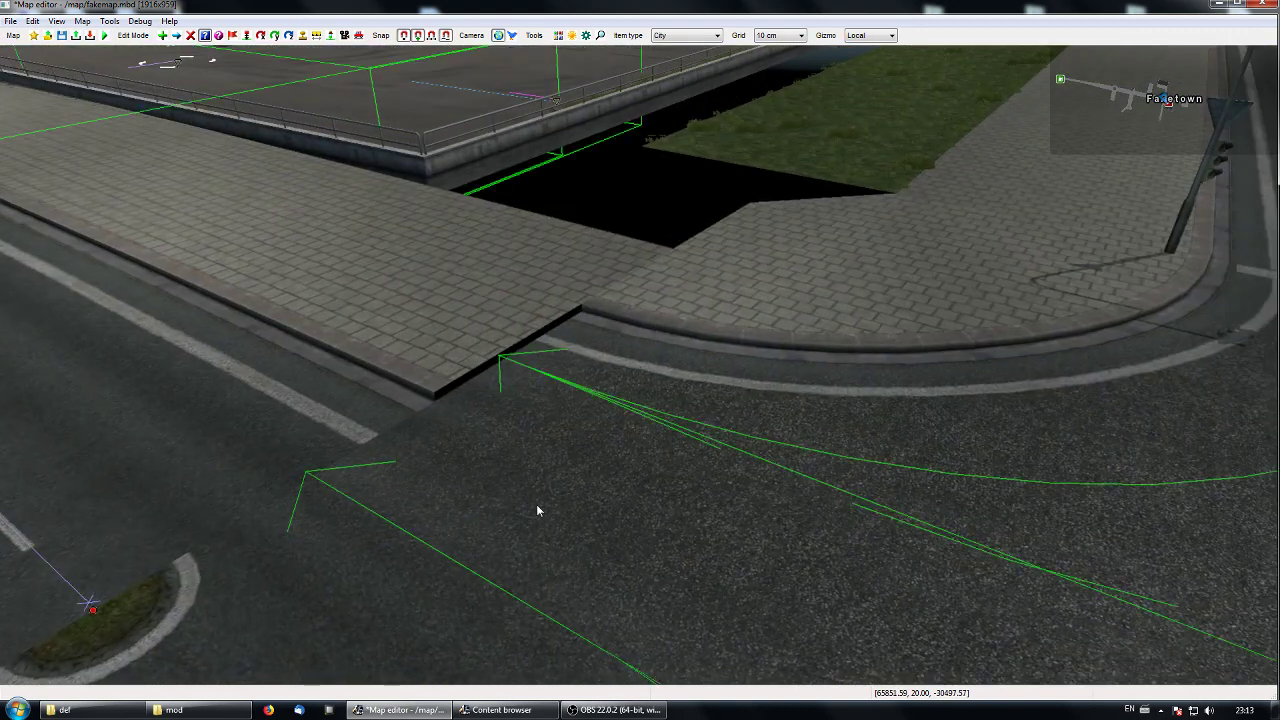
right_drag(537, 511, 431, 370)
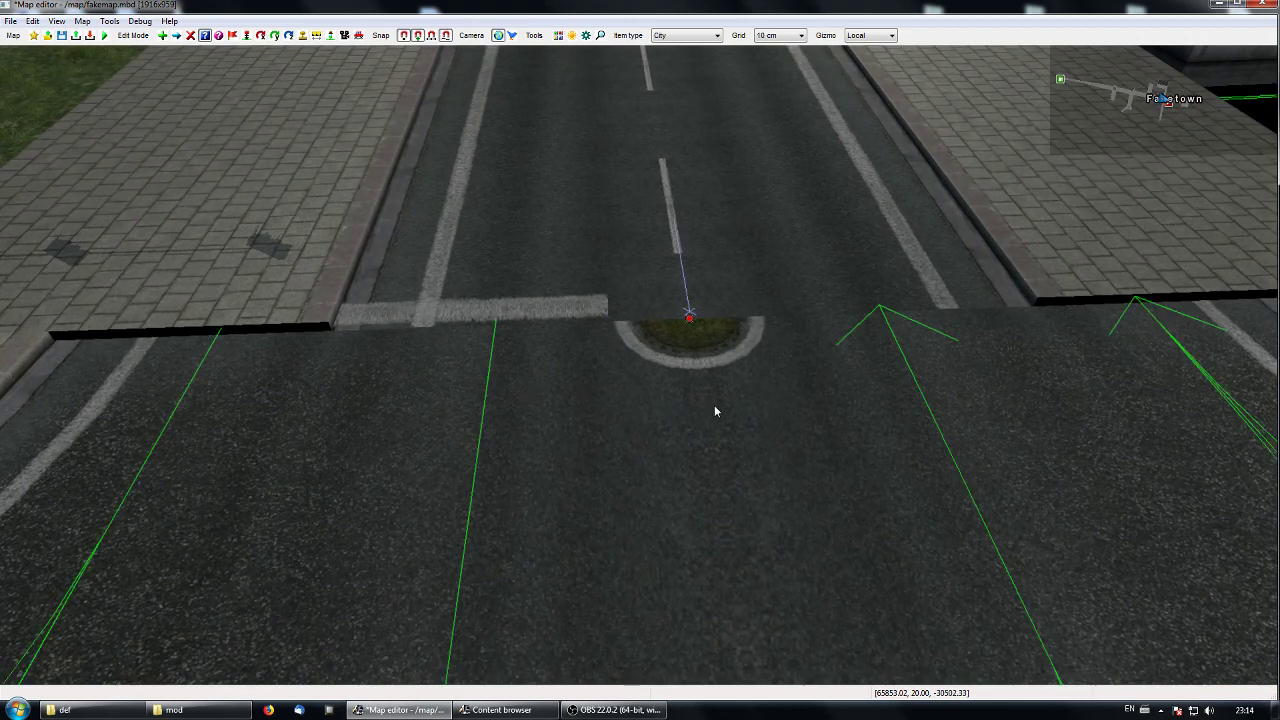
right_drag(715, 407, 760, 250)
key(m)
key(m)
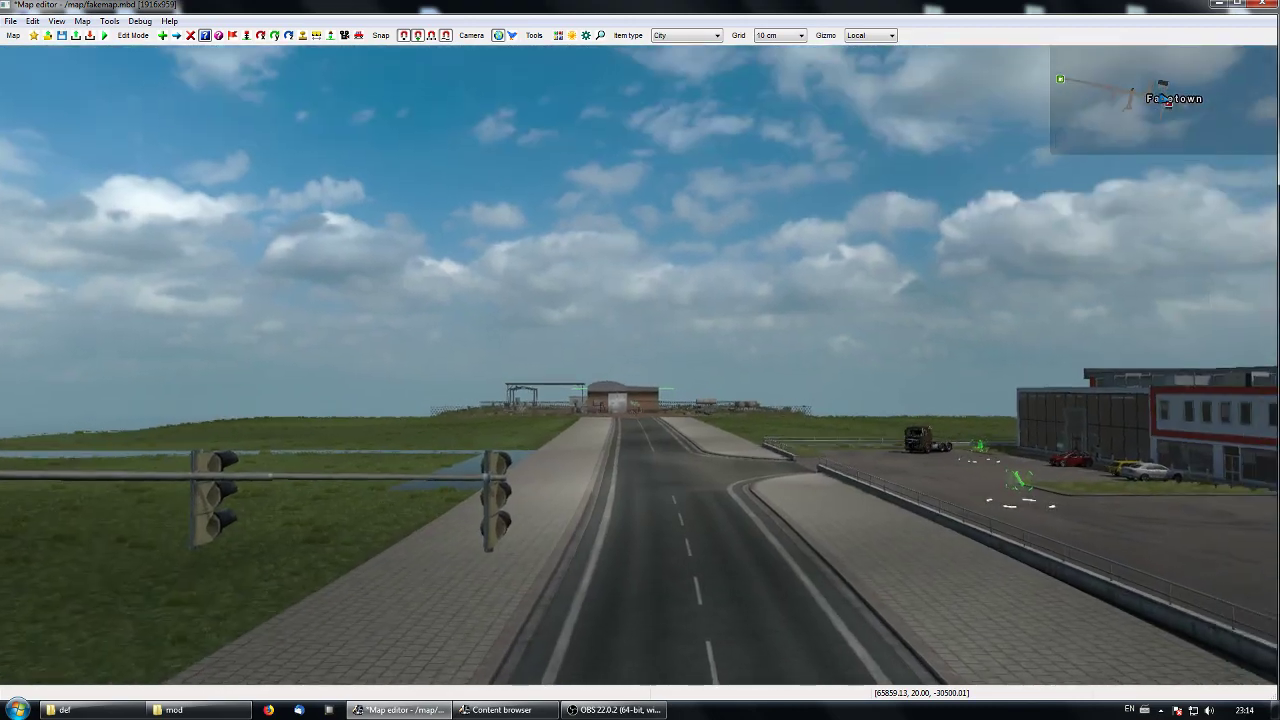
key(Up)
right_drag(640, 360, 1010, 405)
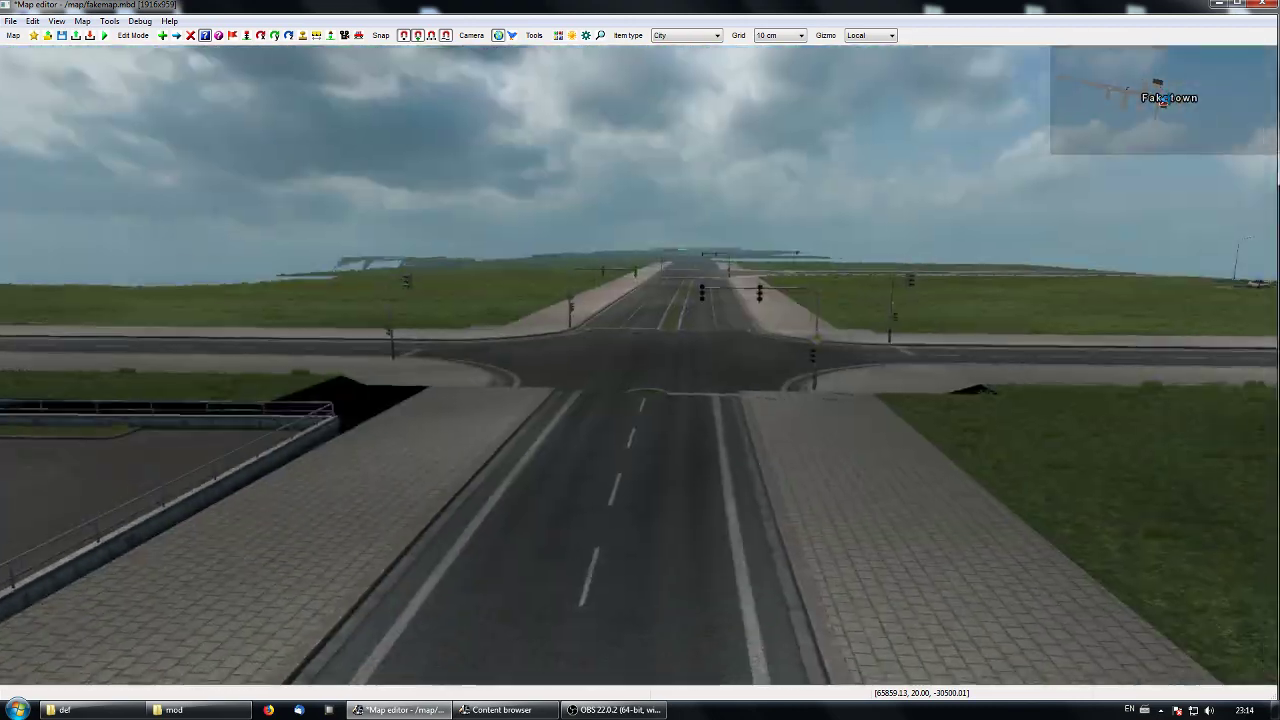
right_drag(640, 360, 612, 455)
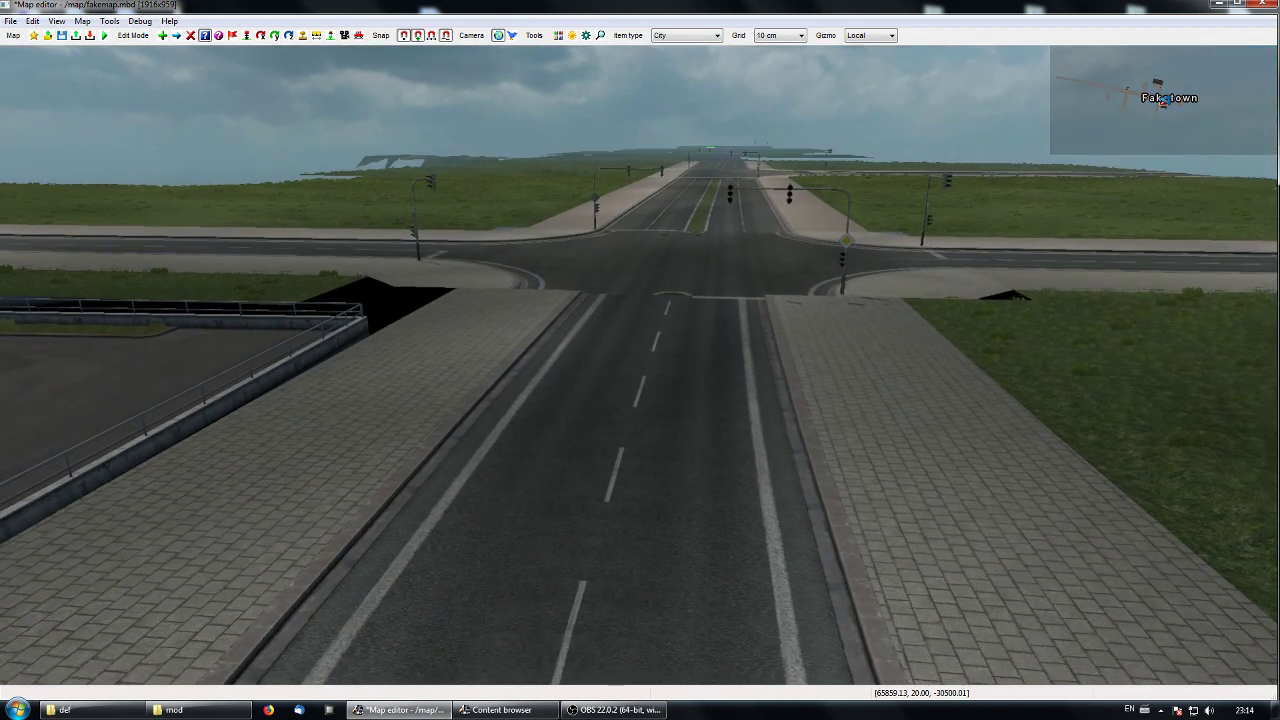
Set the truck dealer prefab's variant to volvo_balt and apply it.
right_drag(640, 360, 70, 370)
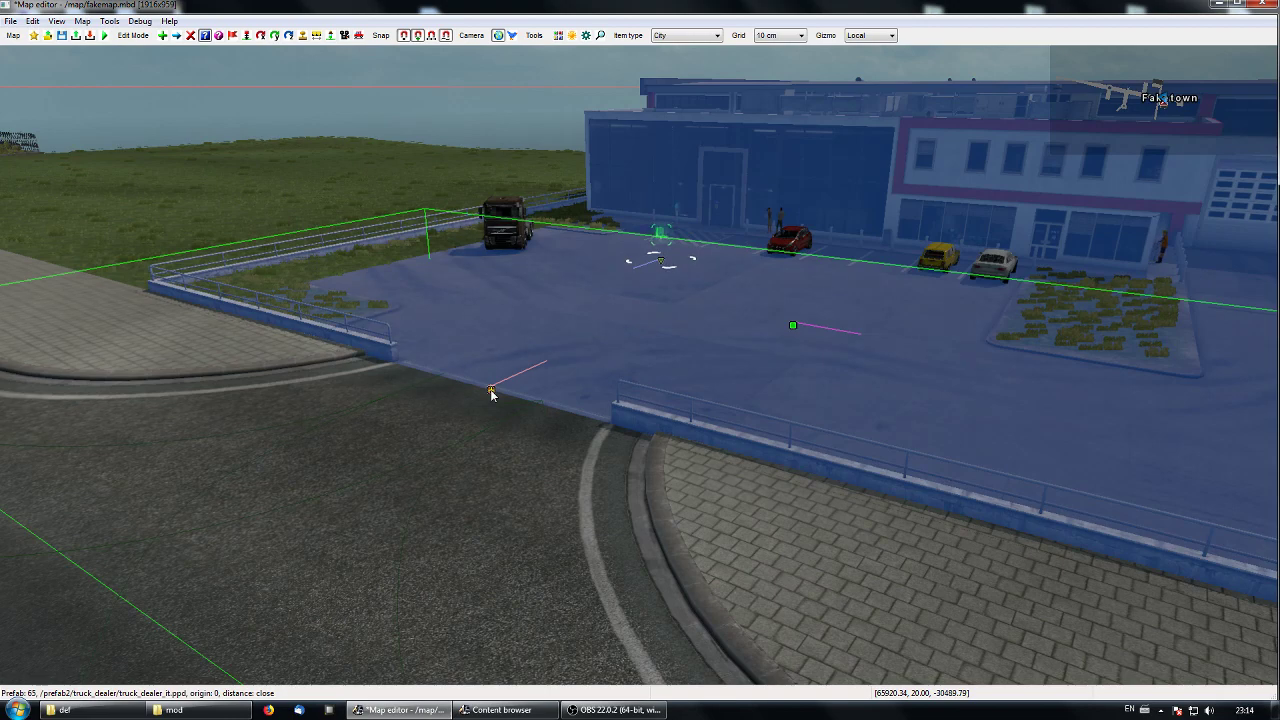
double_click(491, 393)
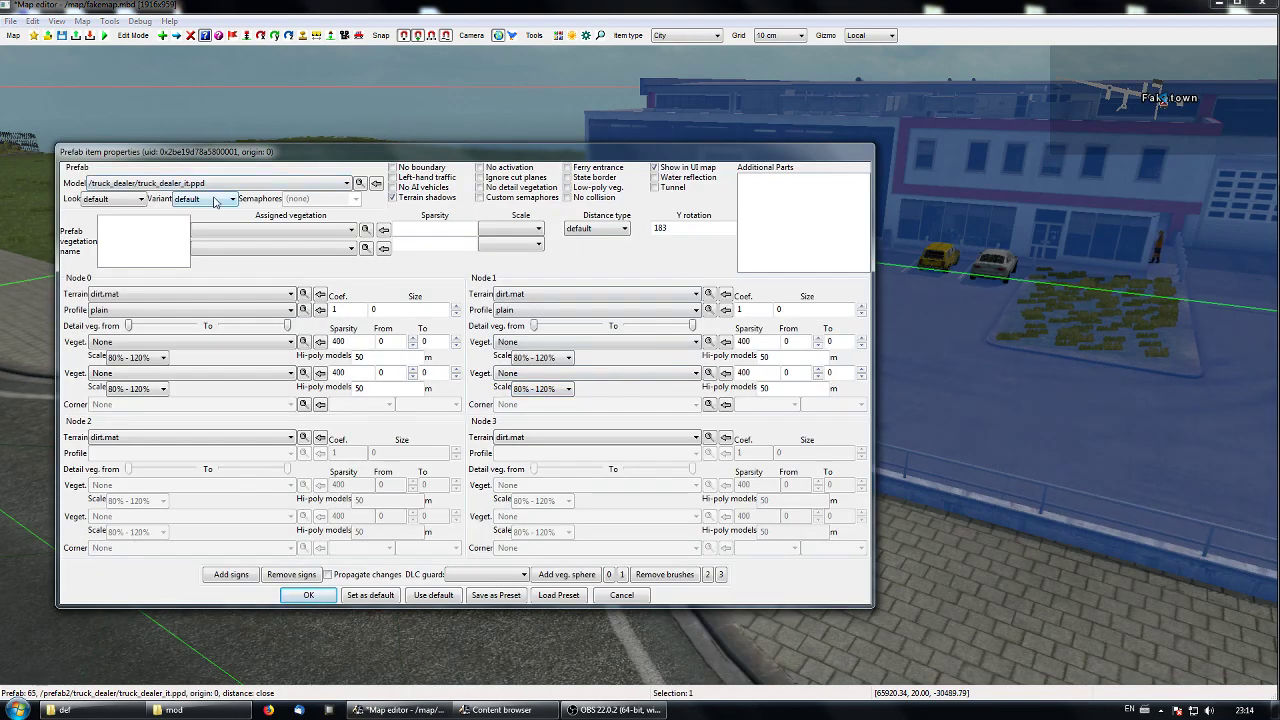
click(215, 202)
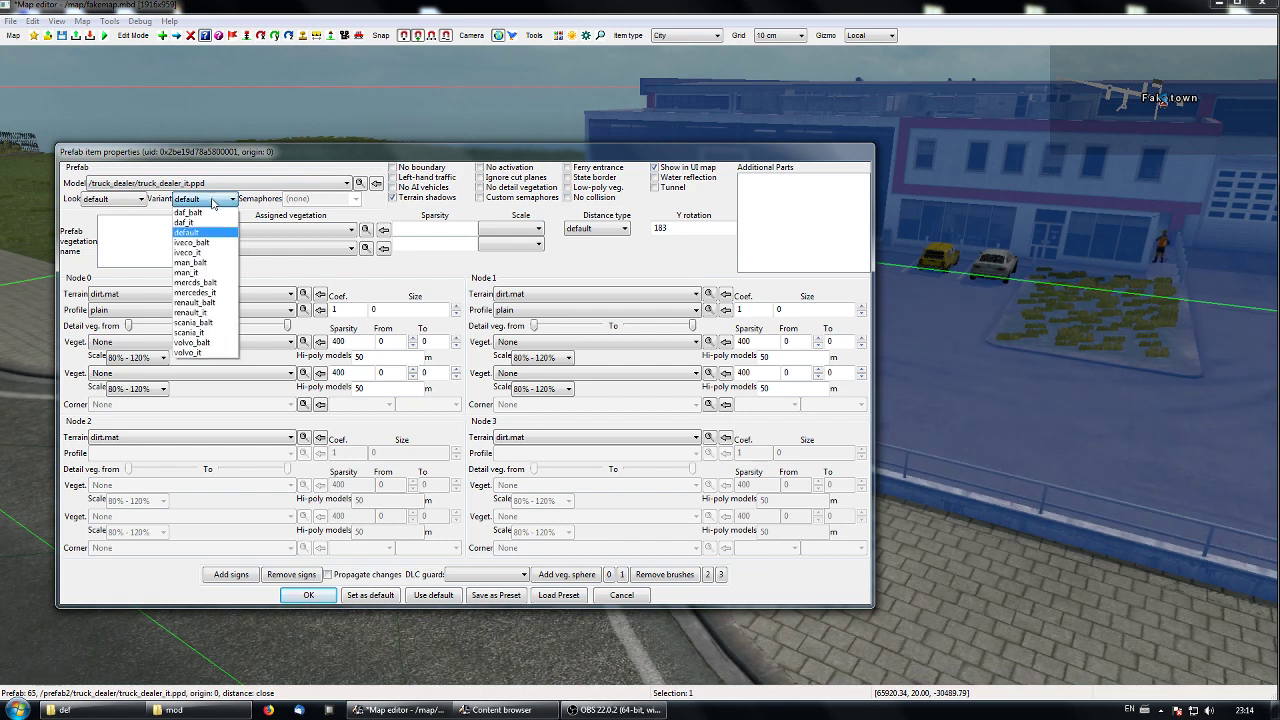
click(209, 342)
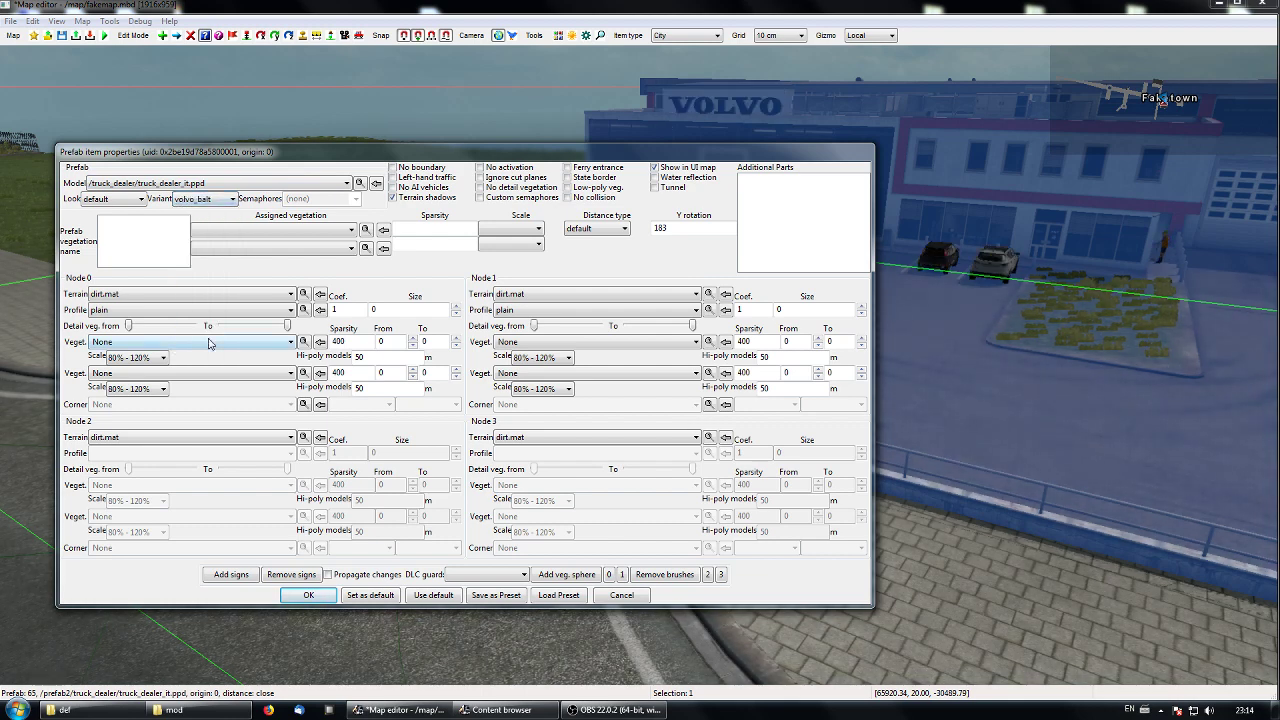
click(308, 595)
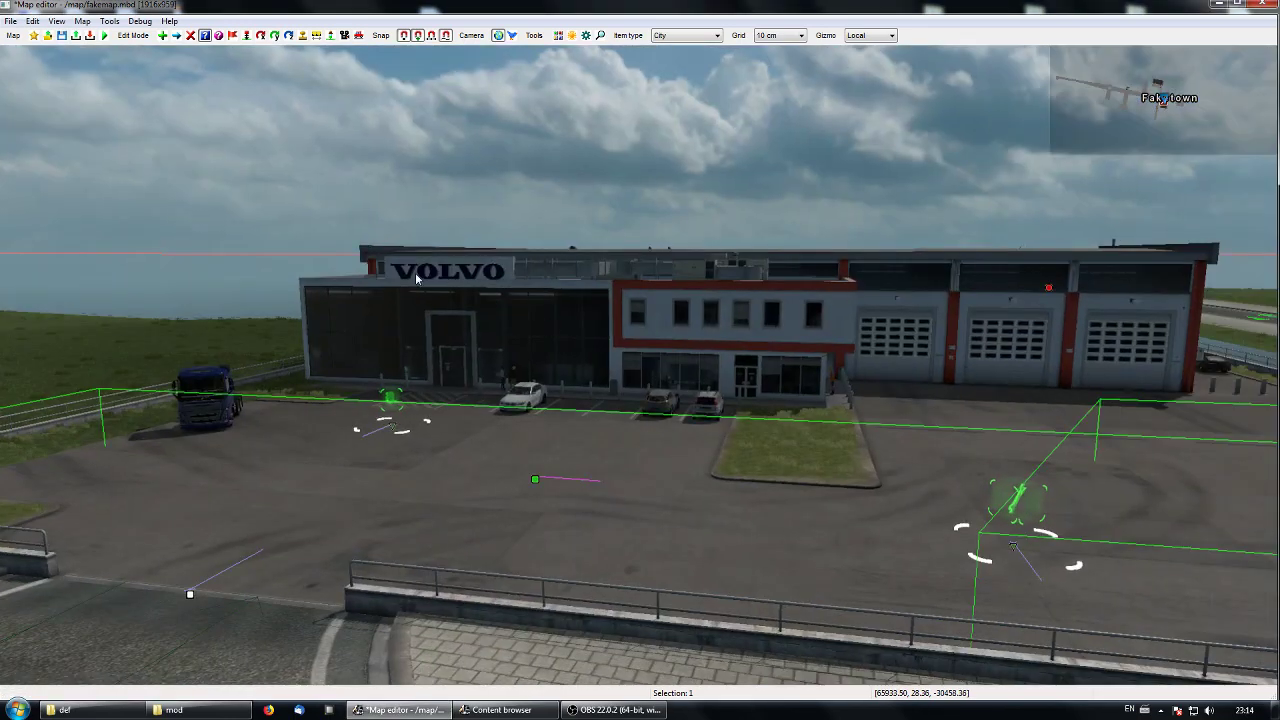
Add signs to the Volvo truck dealer prefab at its road entrance and apply the properties.
middle_drag(400, 478, 661, 351)
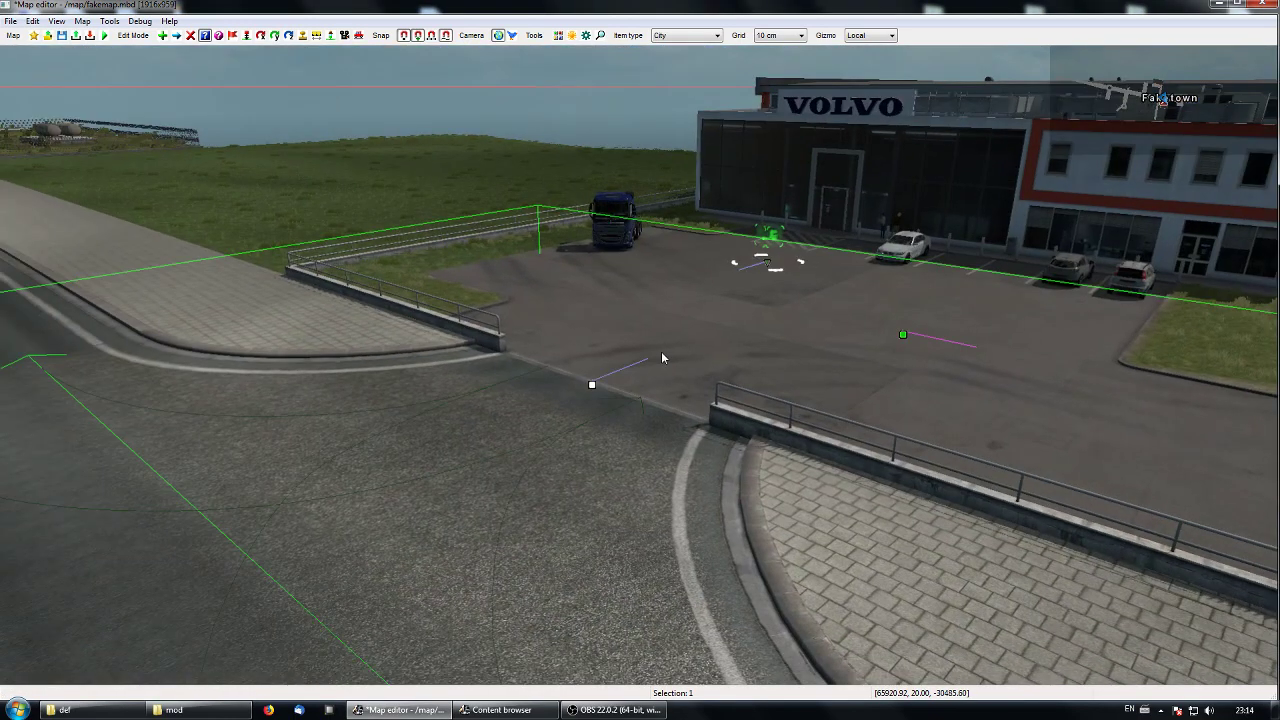
click(592, 382)
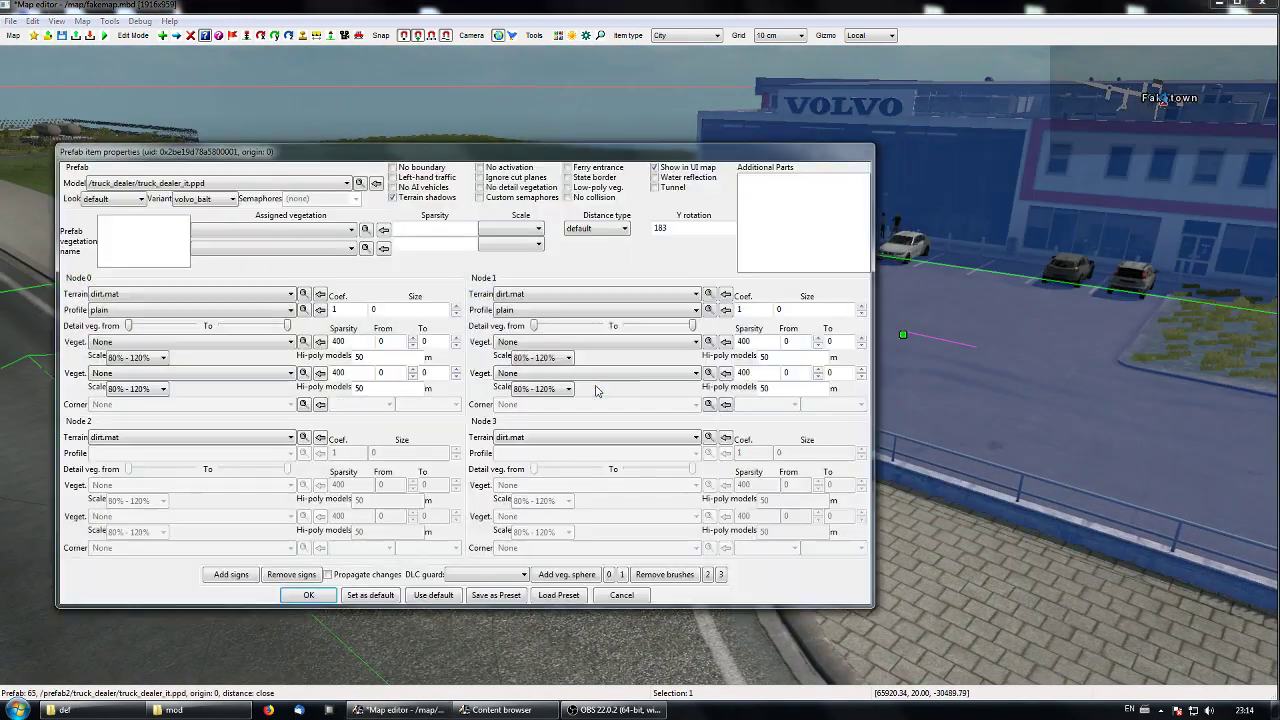
click(230, 574)
click(308, 595)
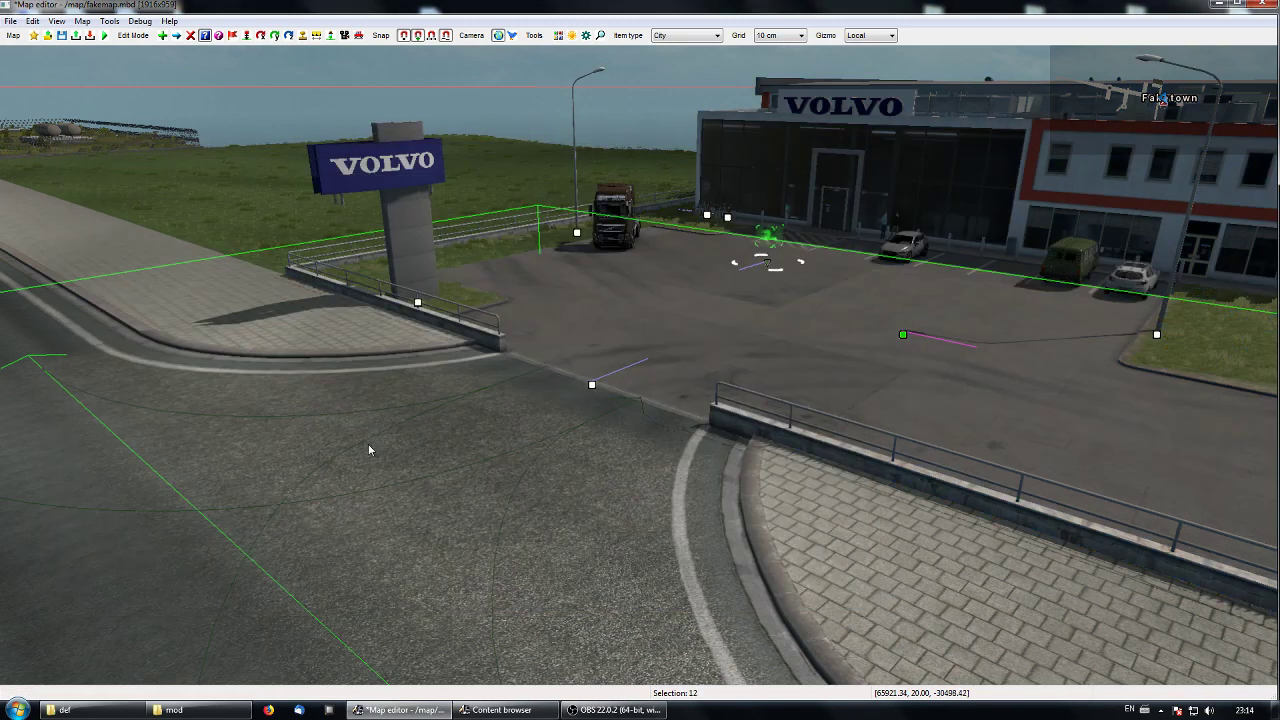
Examine the truck dealer's street frontage up to the crossroads, and review the surrounding Faketown layout from above.
middle_drag(369, 450, 689, 258)
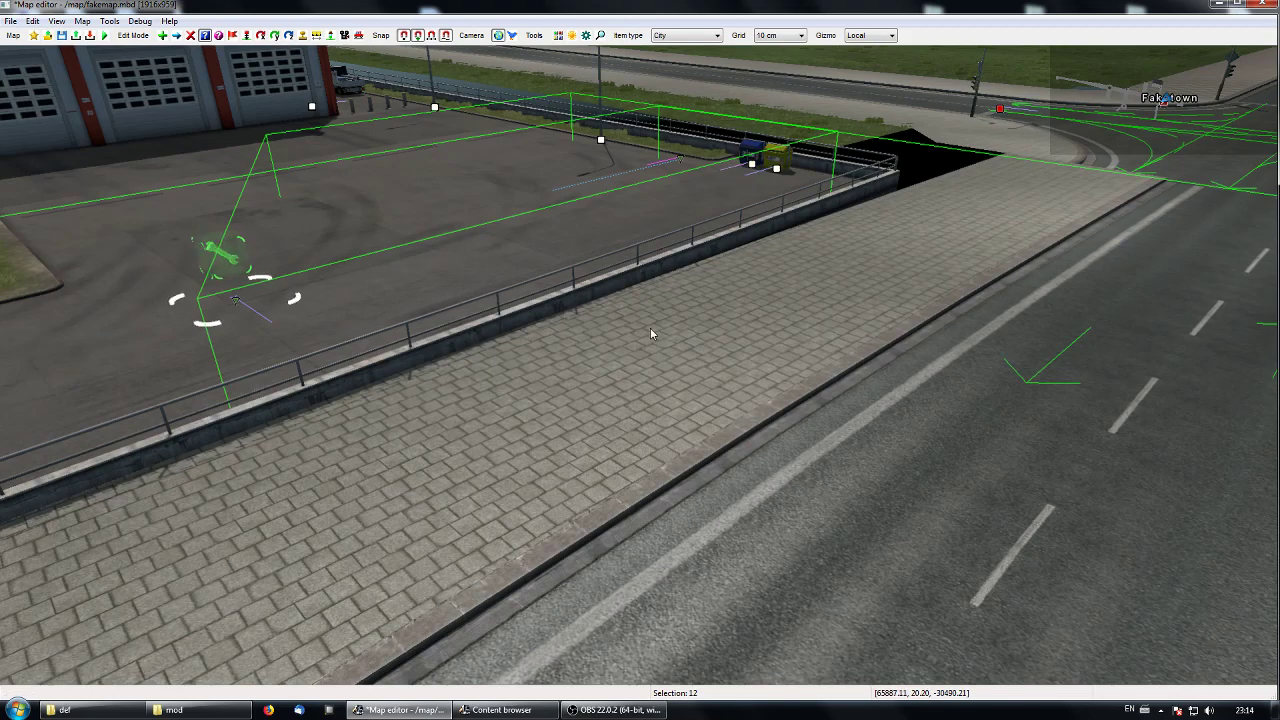
middle_drag(651, 334, 656, 272)
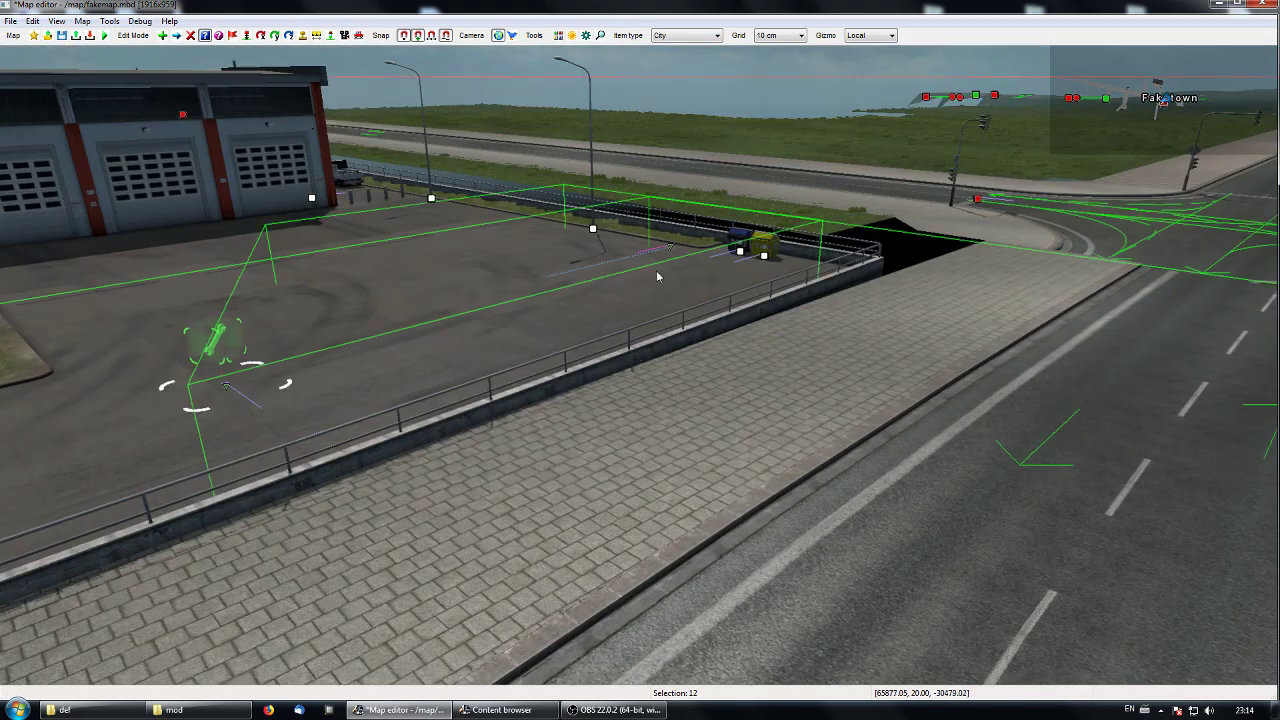
middle_drag(762, 268, 610, 393)
key(space)
key(space)
key(Up)
key(space)
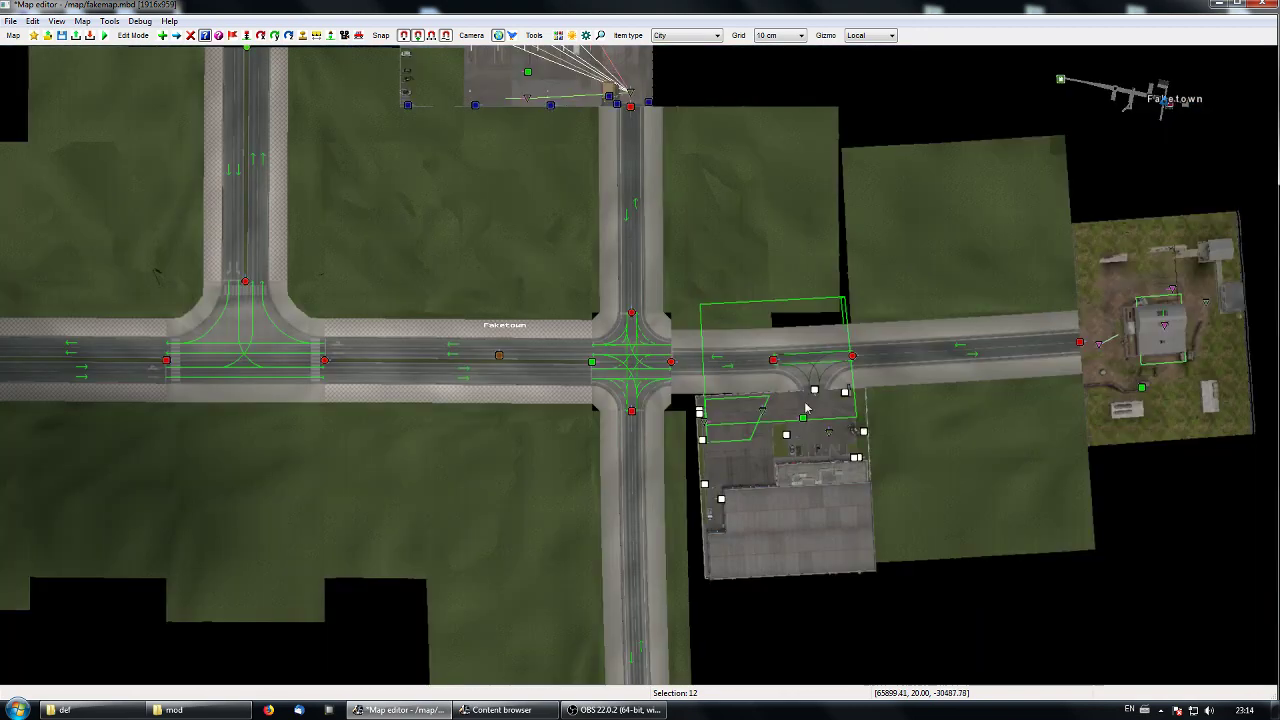
middle_drag(940, 347, 752, 430)
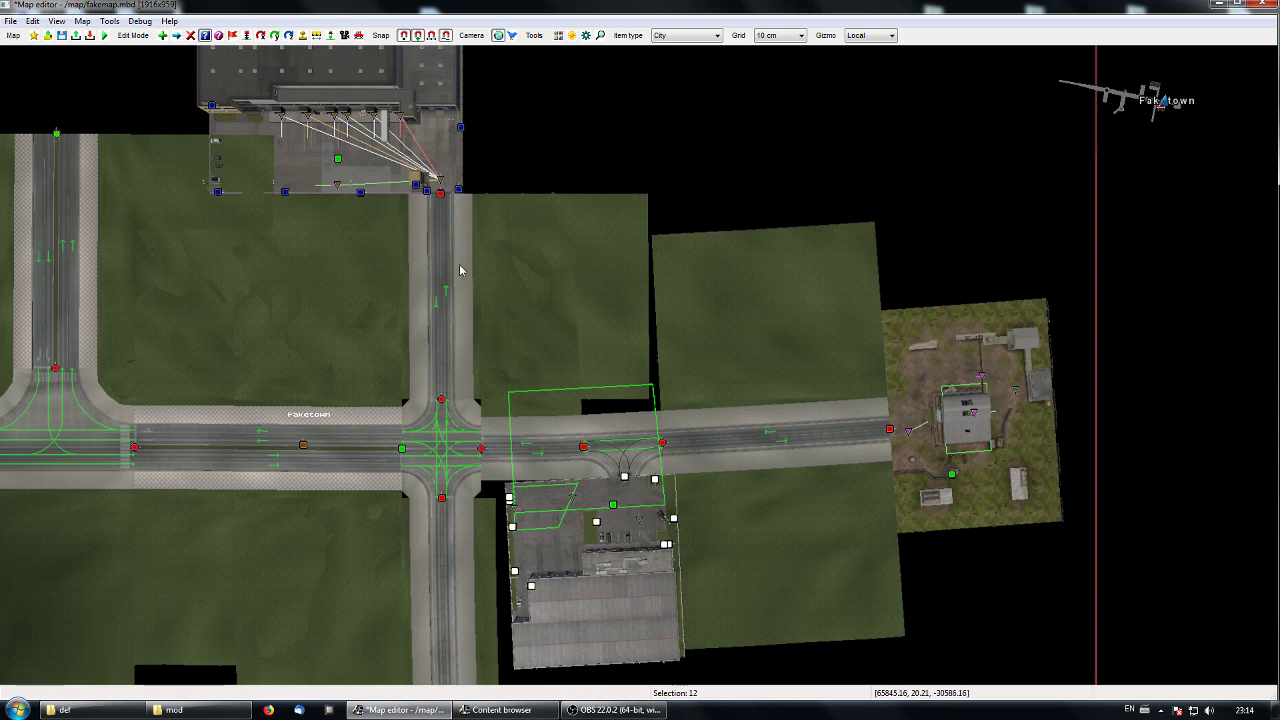
middle_drag(462, 268, 657, 341)
middle_drag(822, 381, 379, 275)
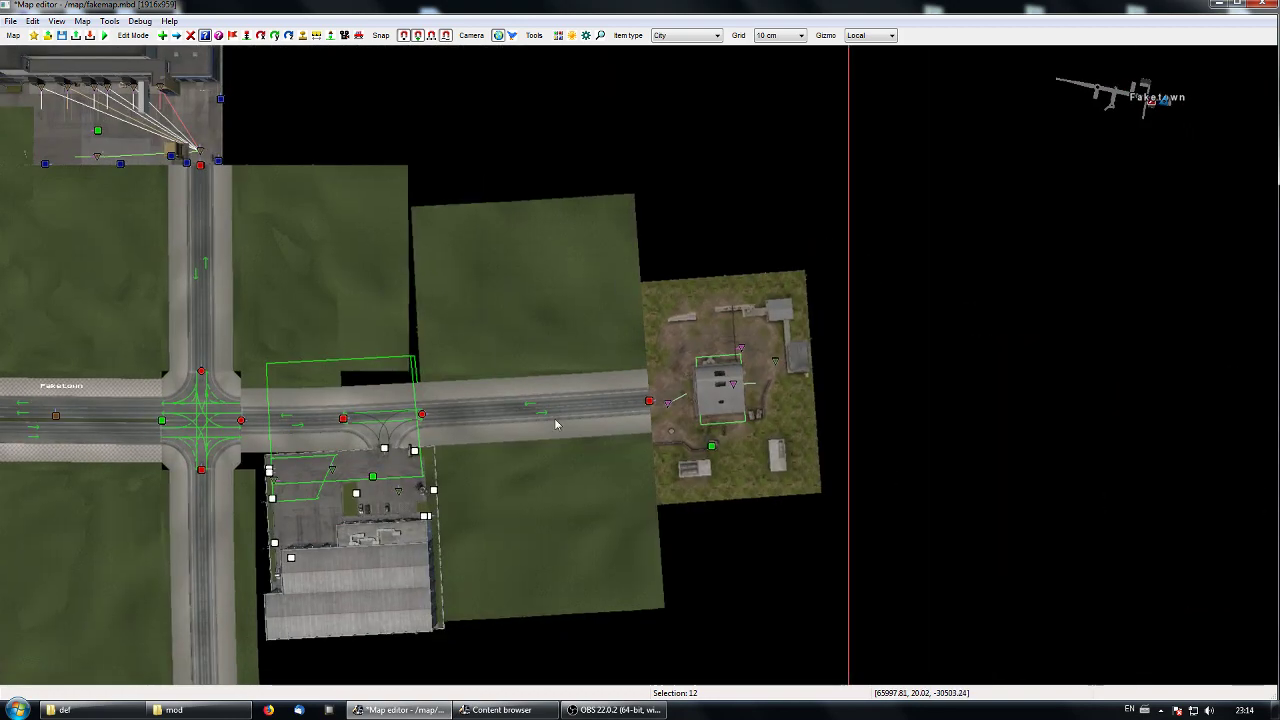
middle_drag(574, 399, 666, 425)
Try to add signs to the garage_poor_sc.ppd prefab at the end of the road and apply its properties.
key(p)
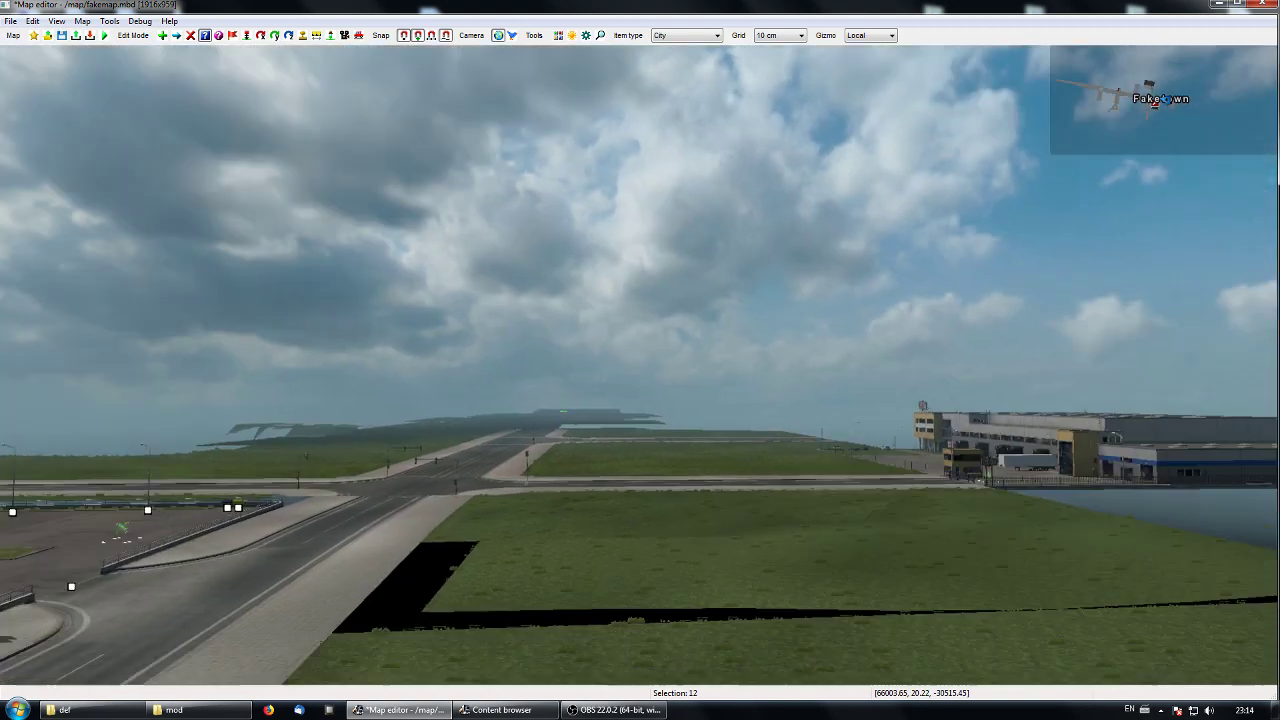
key(w)
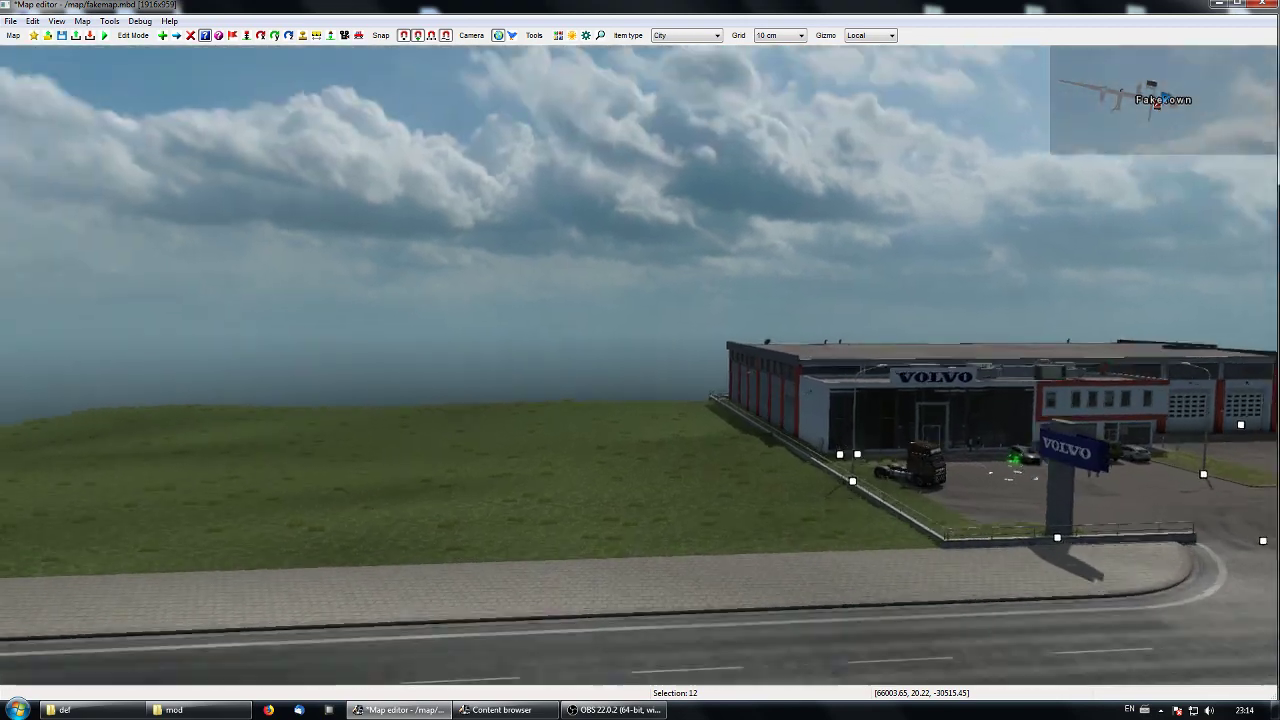
key(w)
key(p)
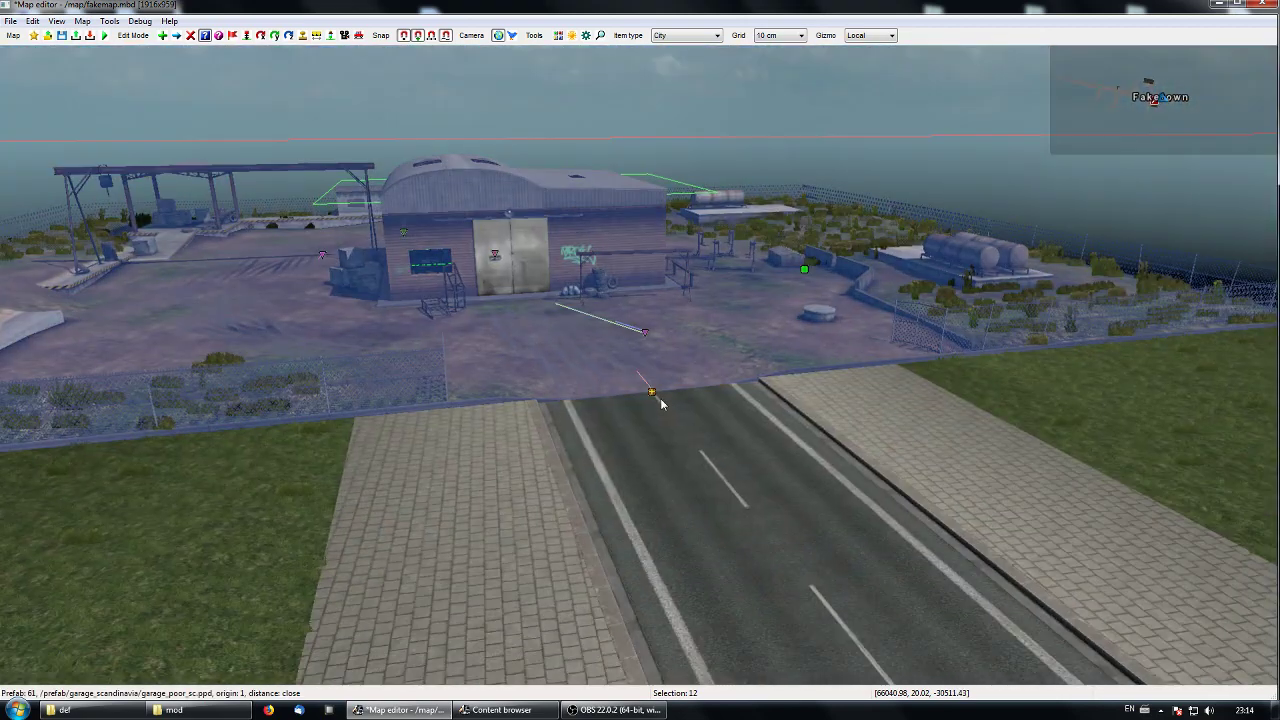
double_click(651, 394)
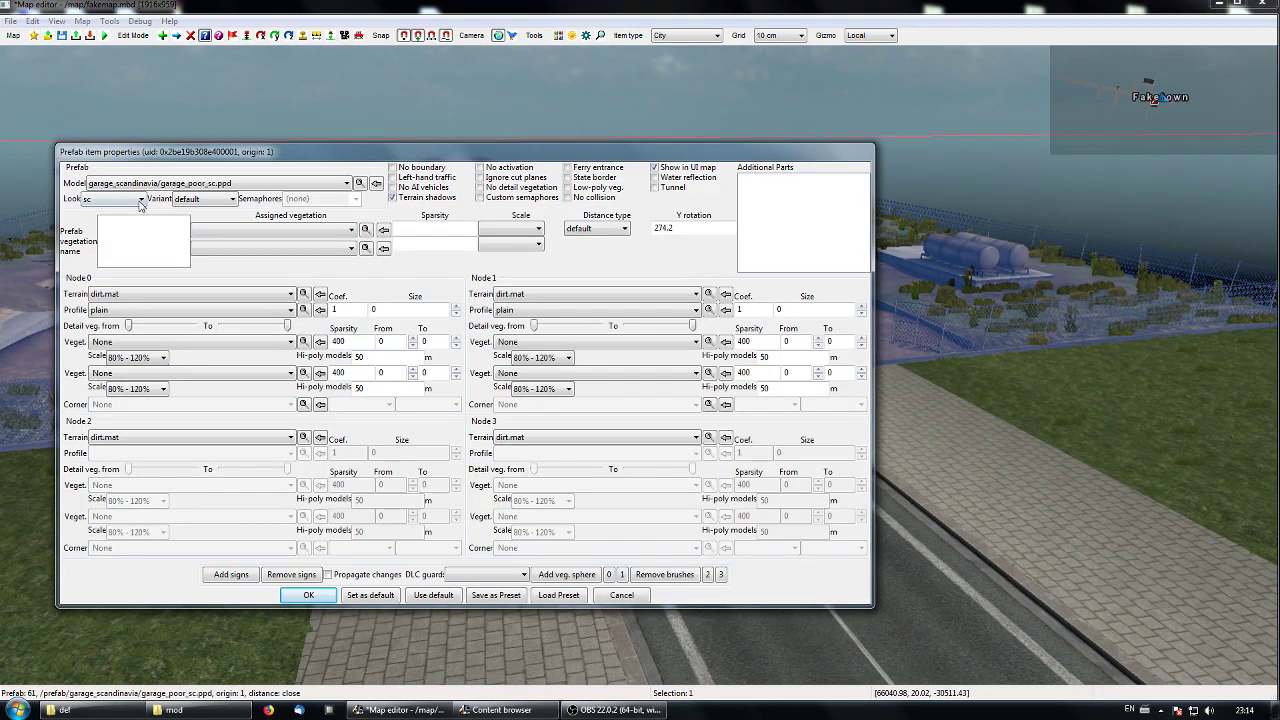
click(202, 201)
click(202, 202)
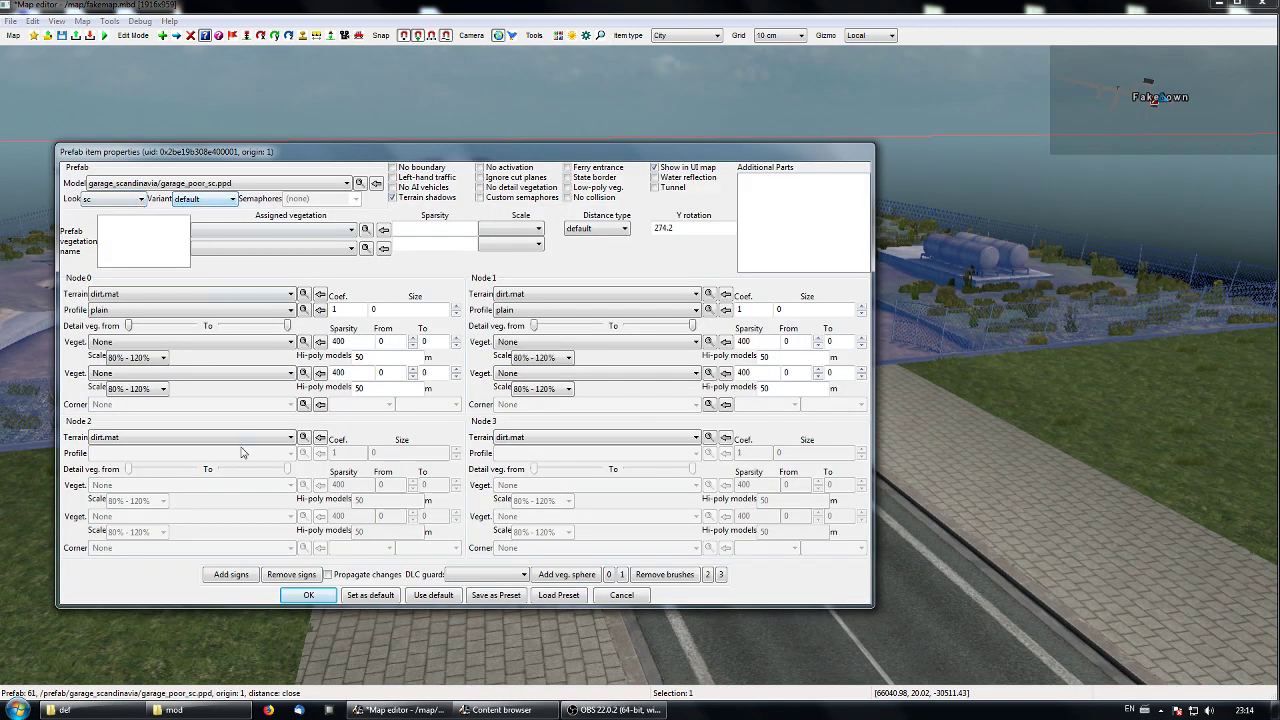
click(236, 574)
click(308, 596)
Change the model of the garage prefab at the road's end to garage_scandinavia/garage_expensive_sc.ppd and apply it.
middle_drag(574, 539, 660, 538)
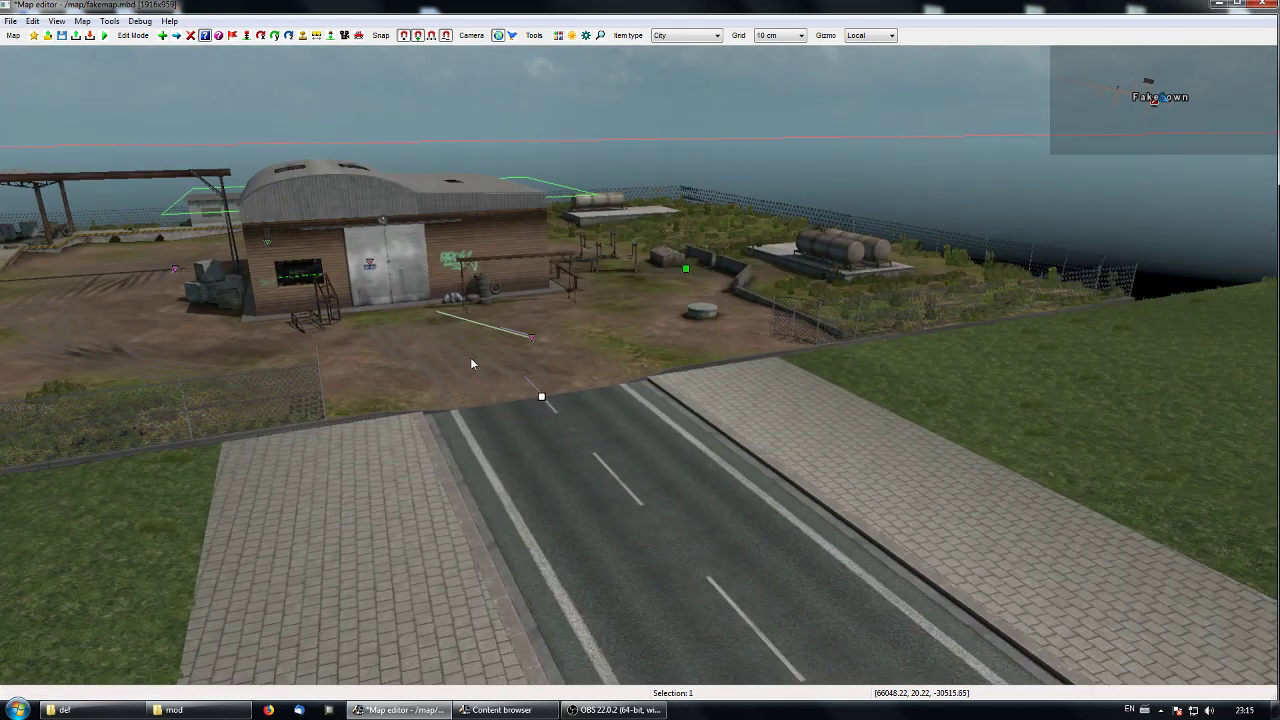
middle_drag(538, 447, 1010, 445)
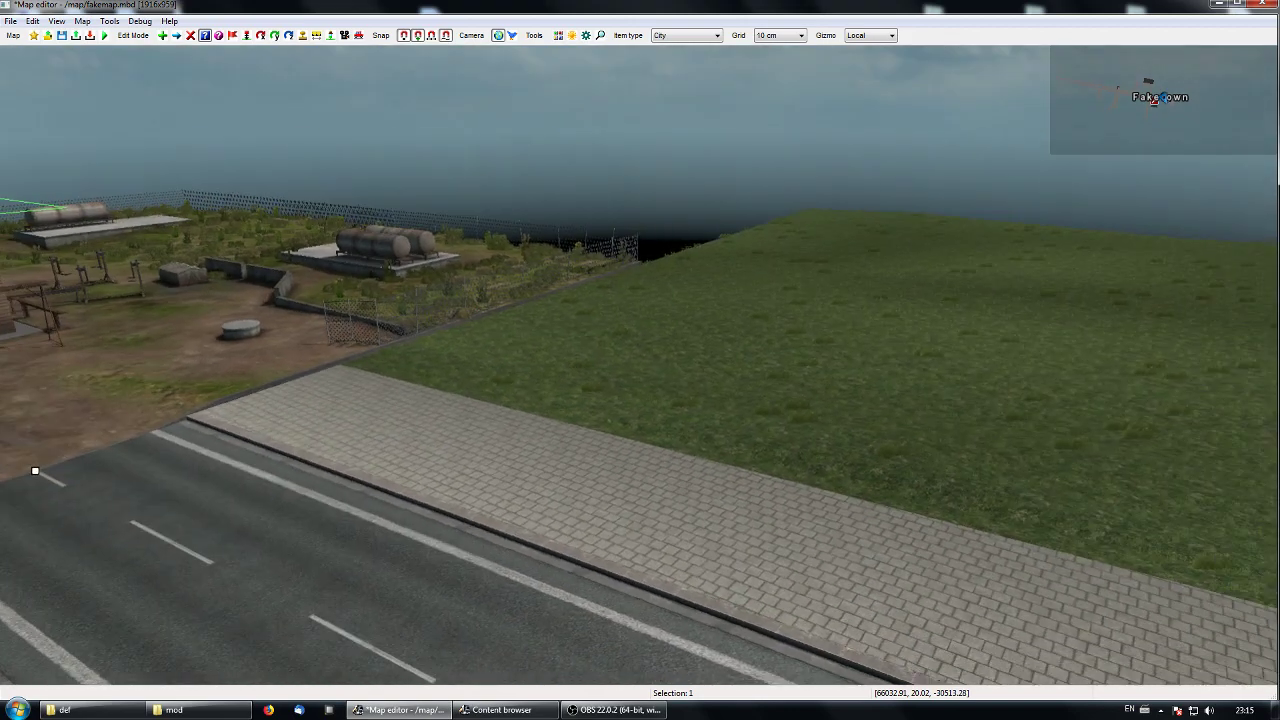
middle_drag(590, 365, 300, 365)
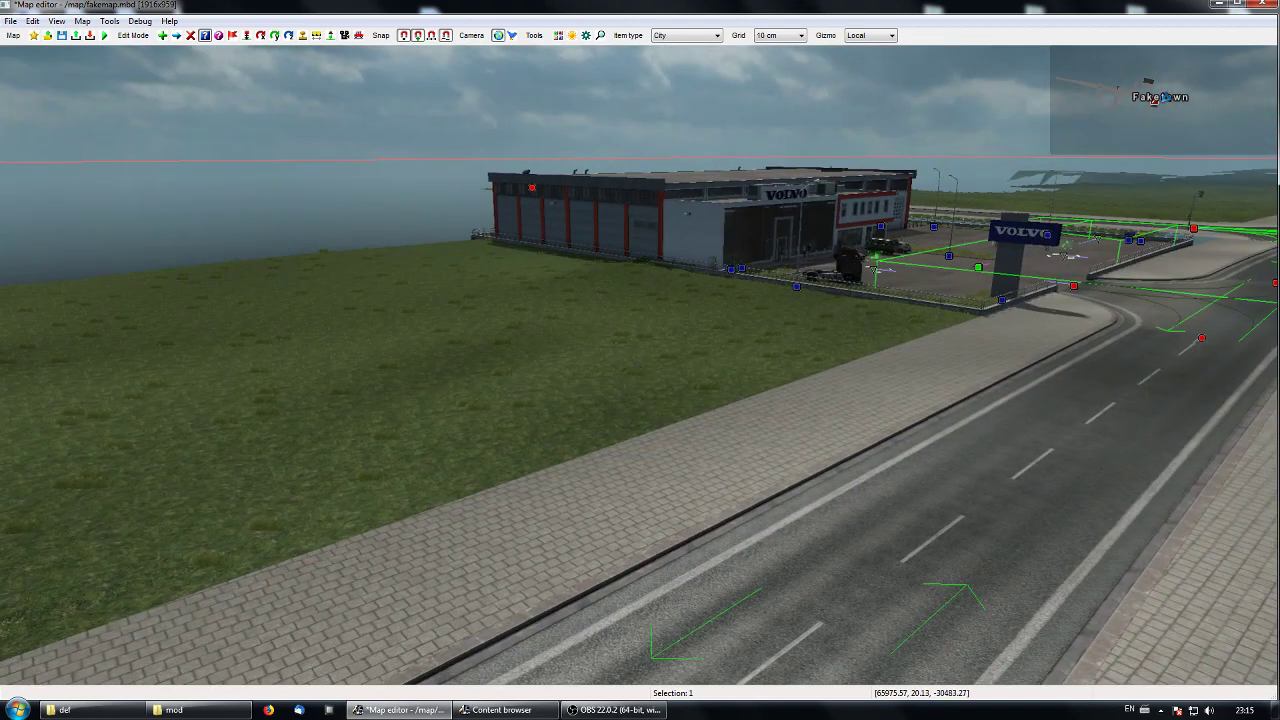
middle_drag(639, 366, 626, 372)
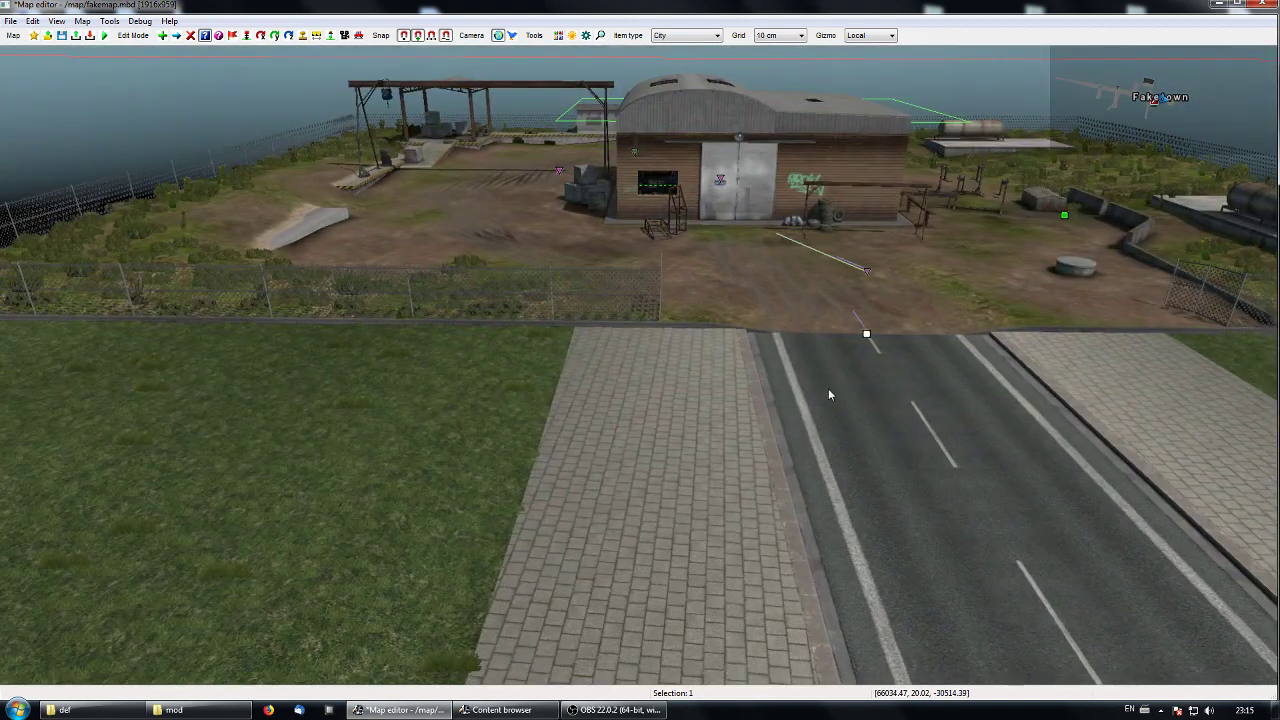
double_click(878, 344)
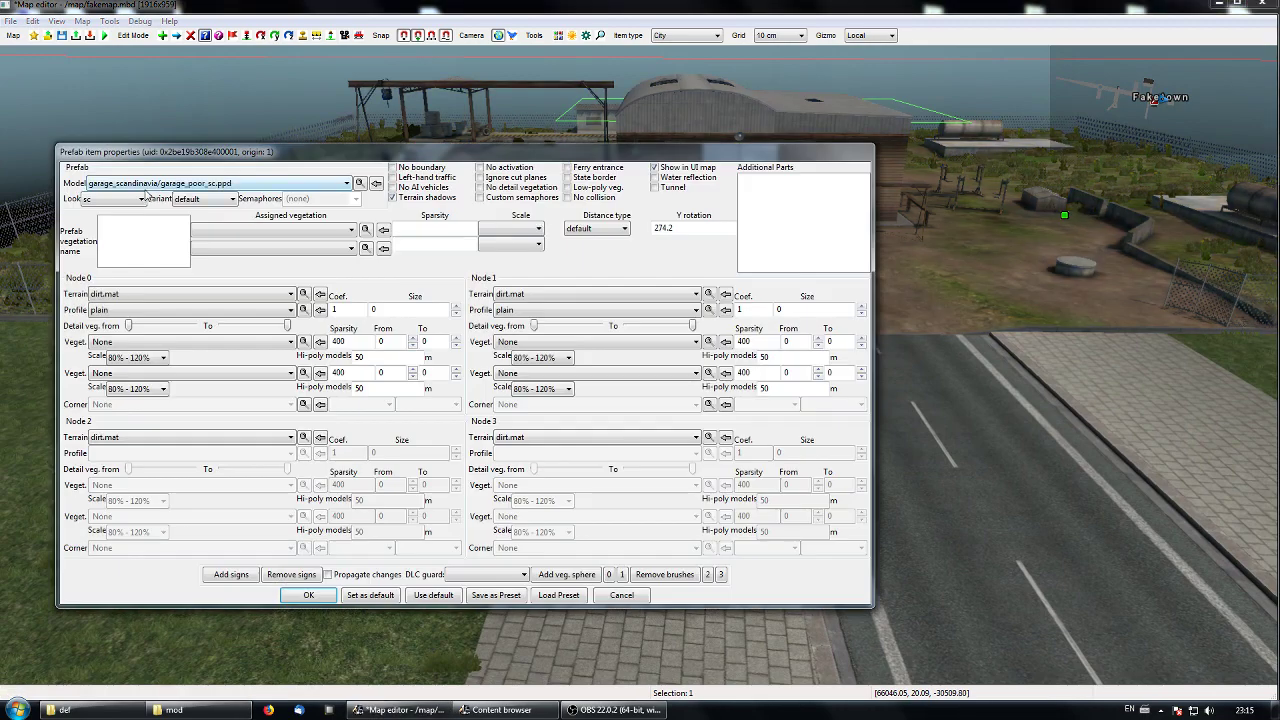
click(236, 185)
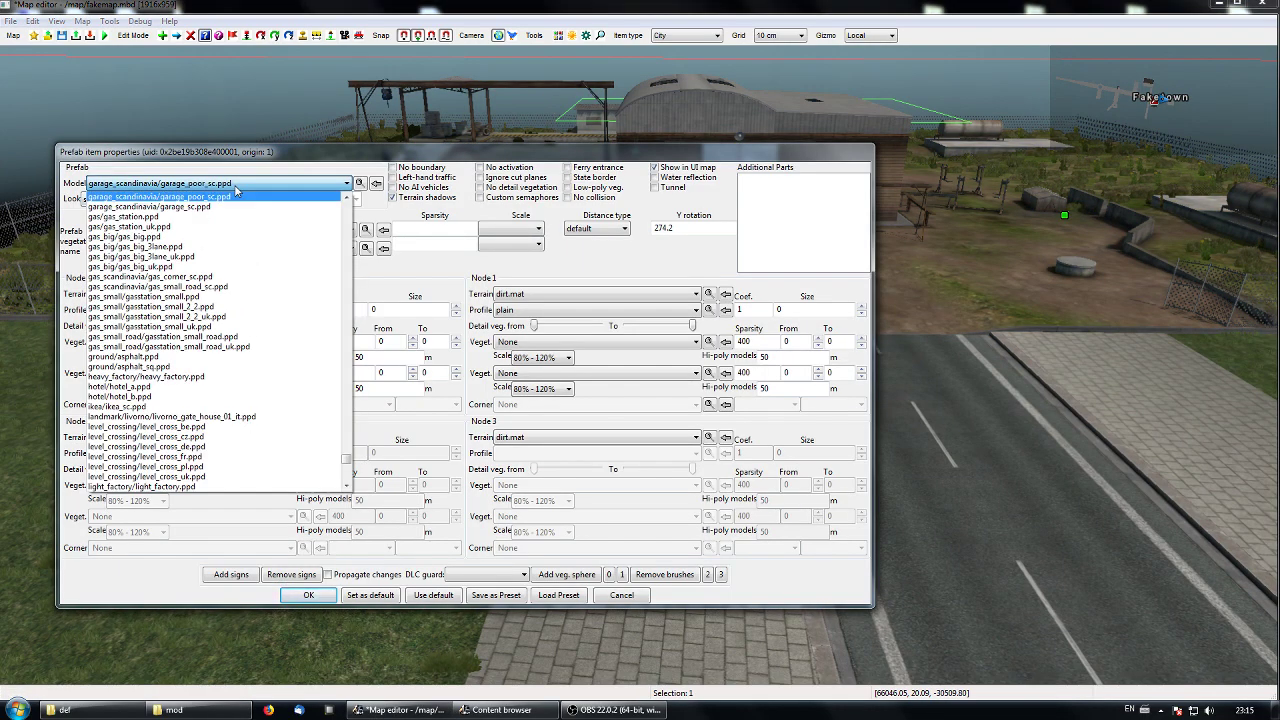
scroll(228, 208, up, 1)
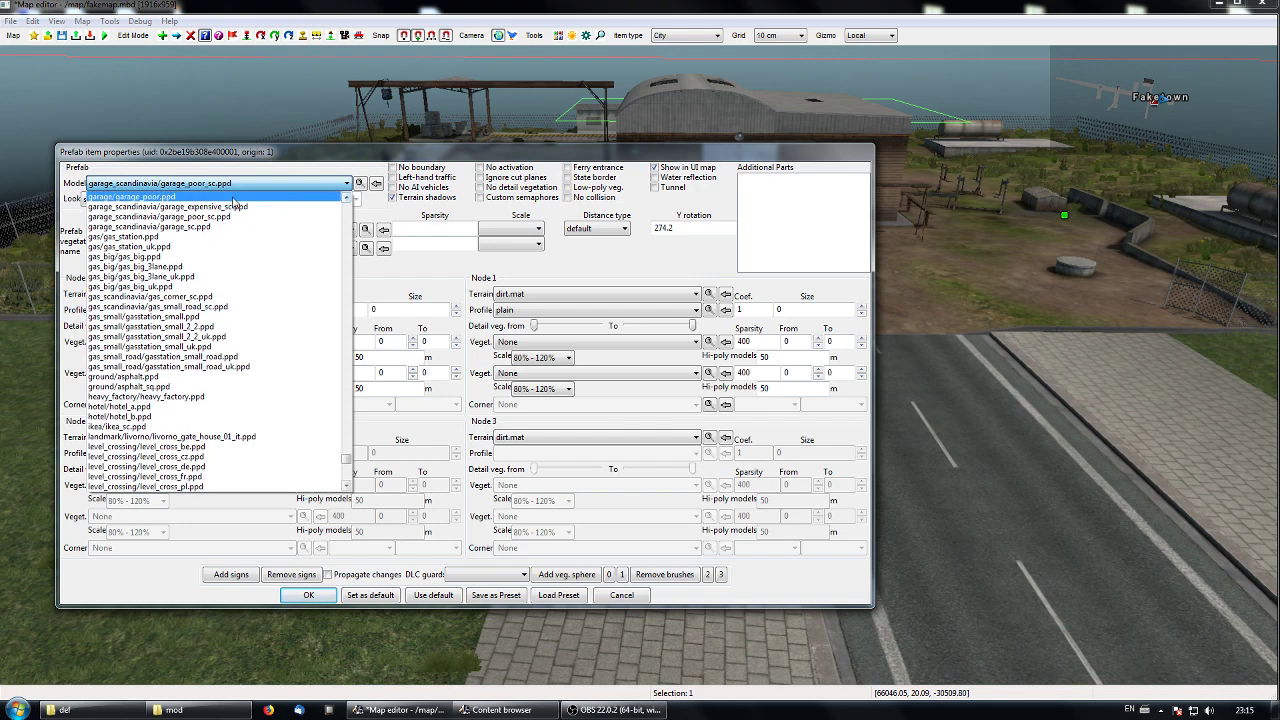
click(228, 207)
click(308, 595)
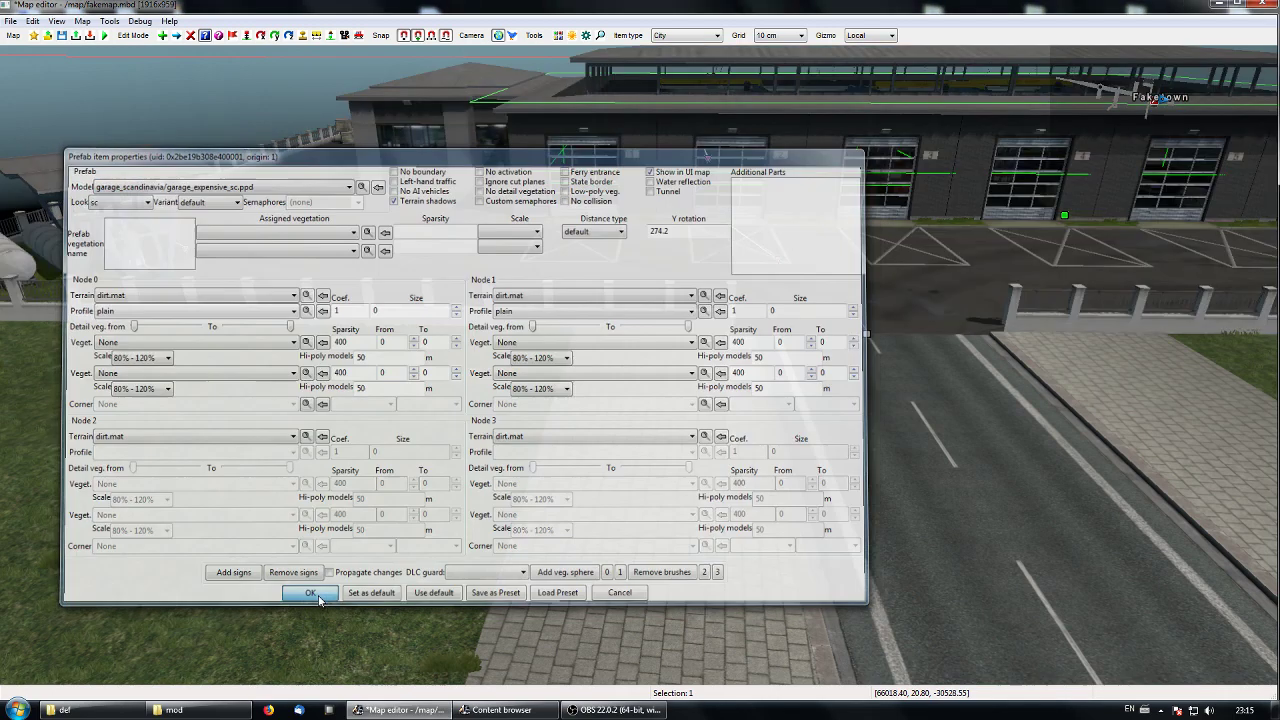
Add signs to the large garage prefab, apply the properties and clear the selection.
middle_drag(660, 476, 806, 460)
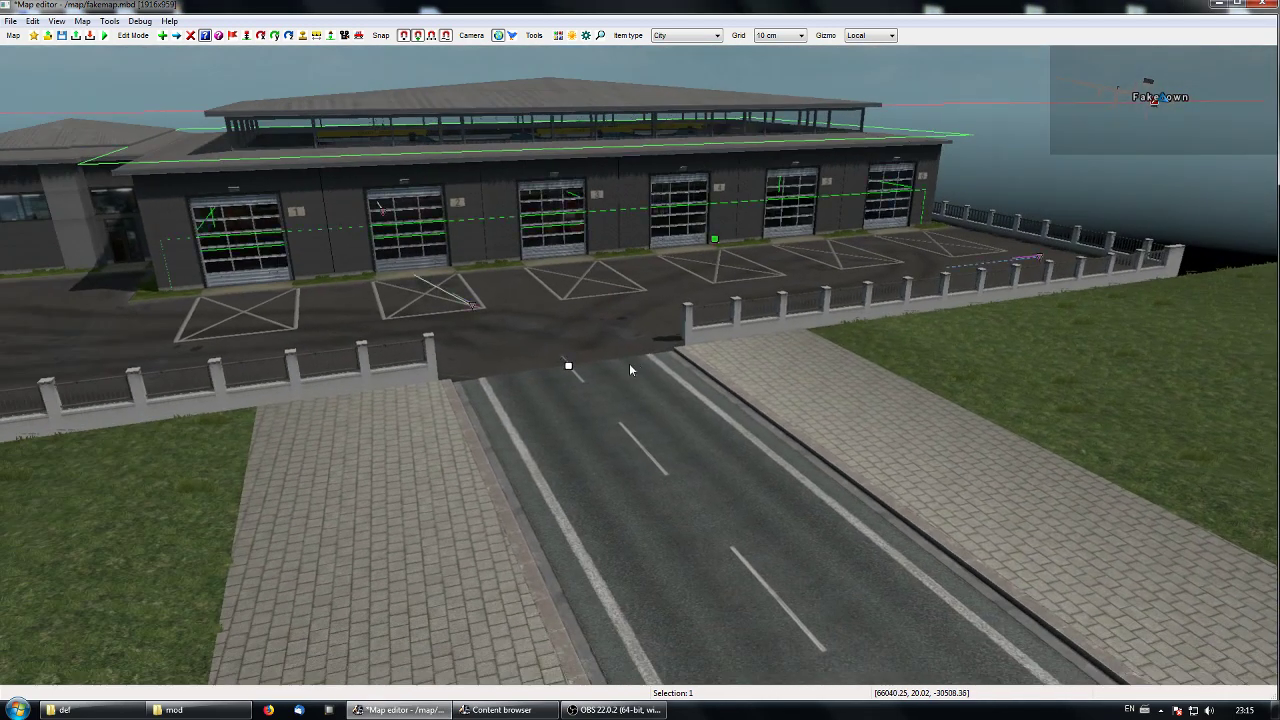
double_click(570, 364)
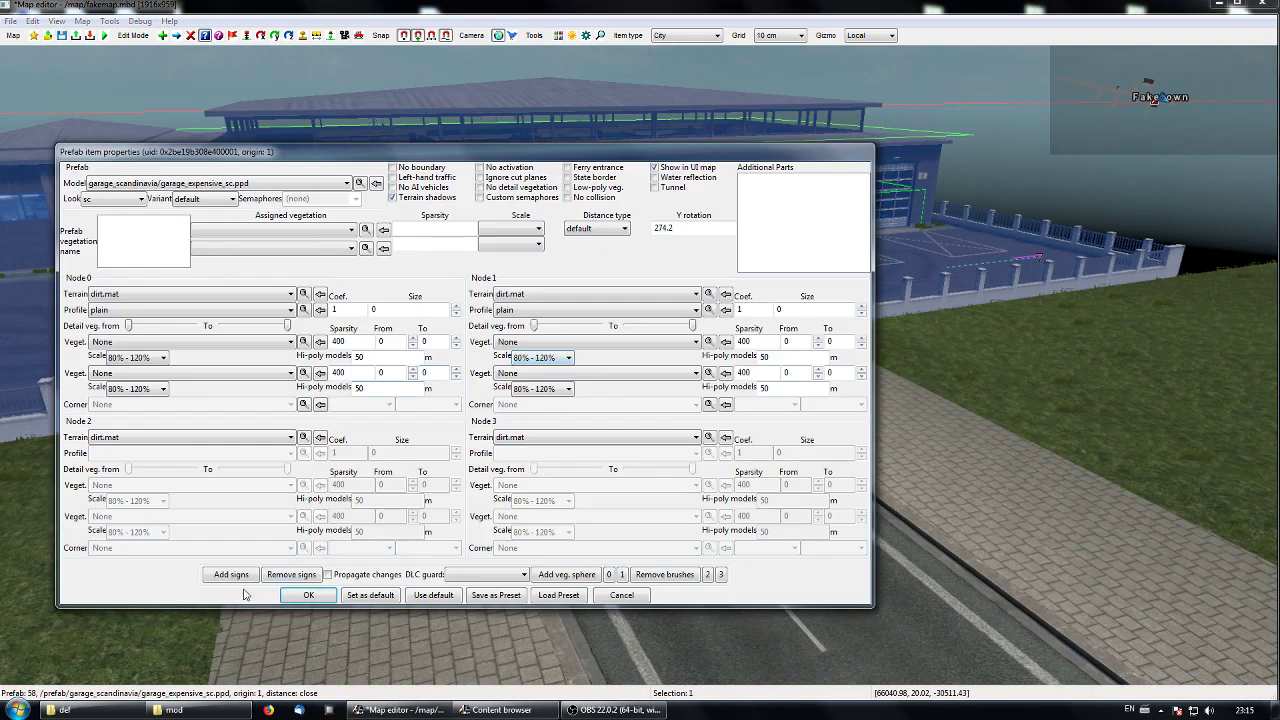
click(327, 597)
middle_drag(567, 358, 640, 371)
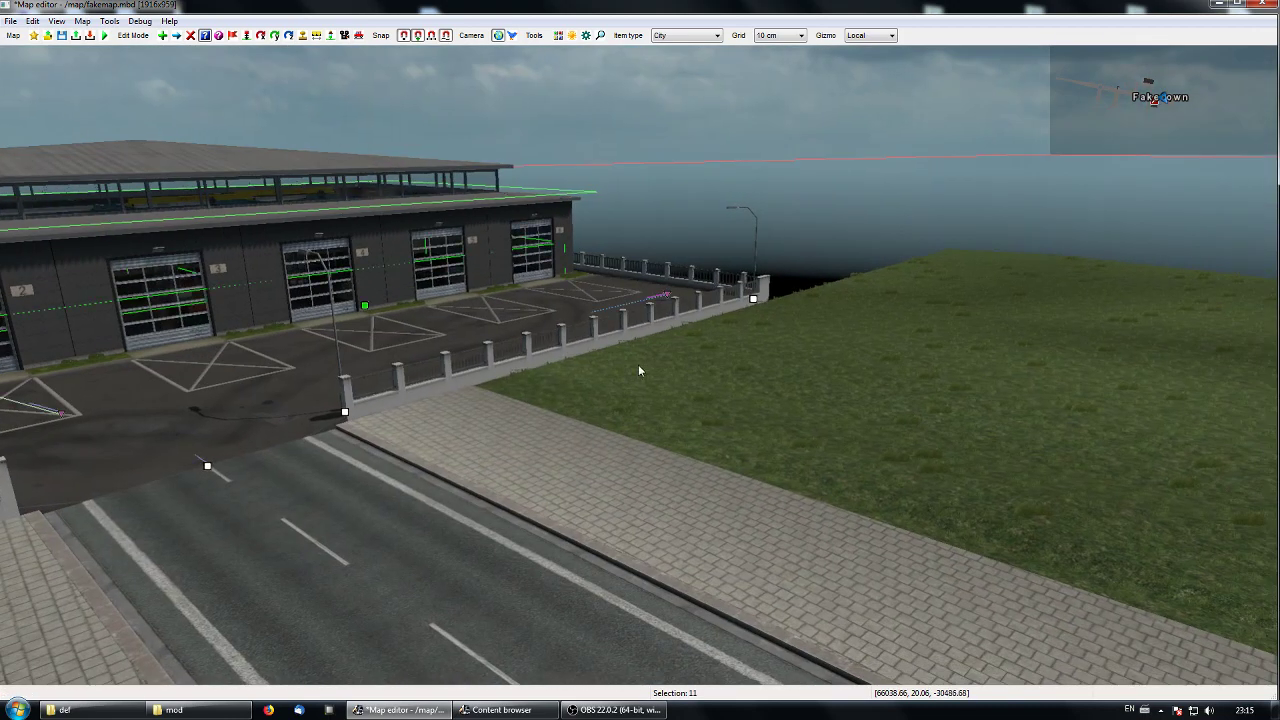
key(Escape)
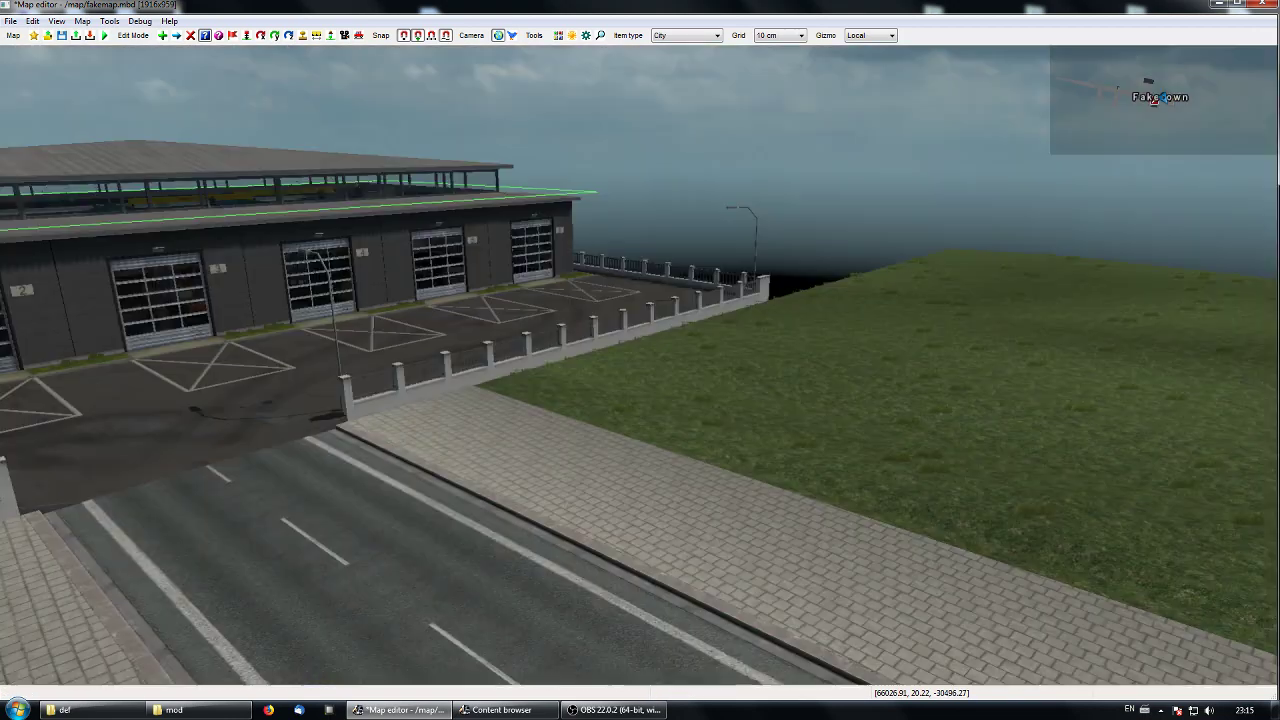
Inspect the large garage's building, numbered bays, lamps and fenced entrance in the 3D view.
middle_drag(670, 460, 560, 440)
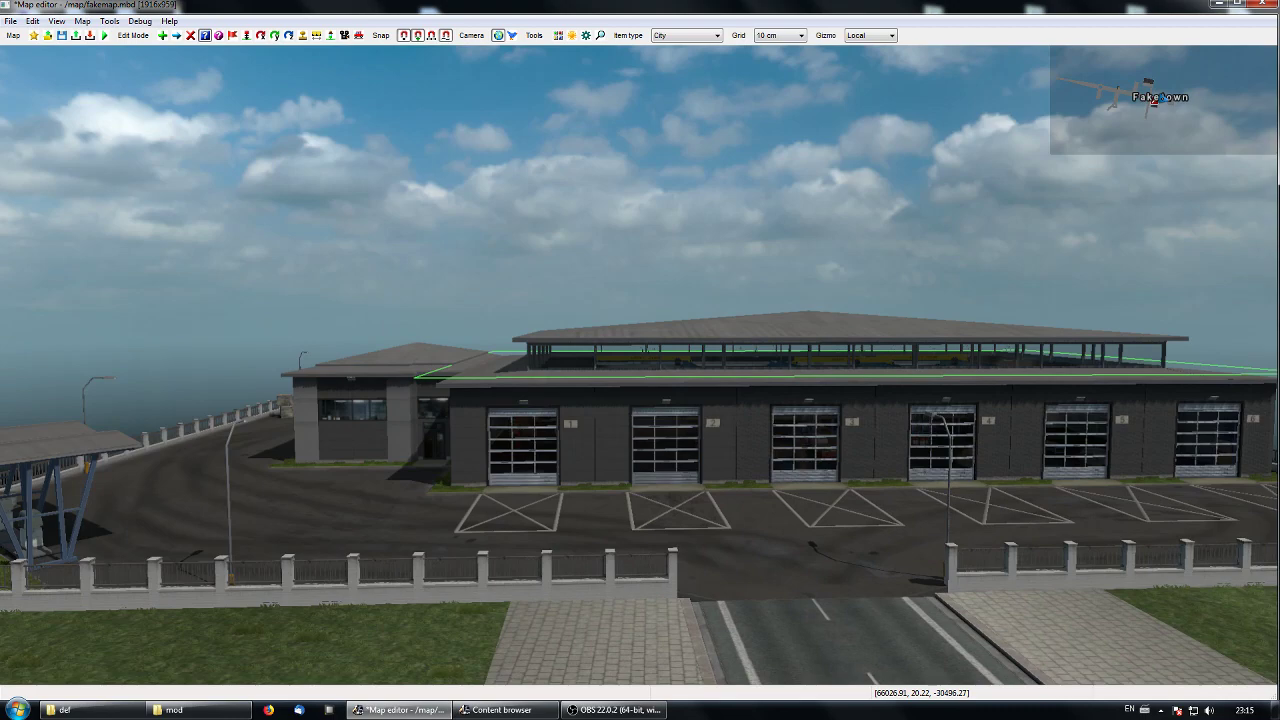
middle_drag(600, 260, 679, 353)
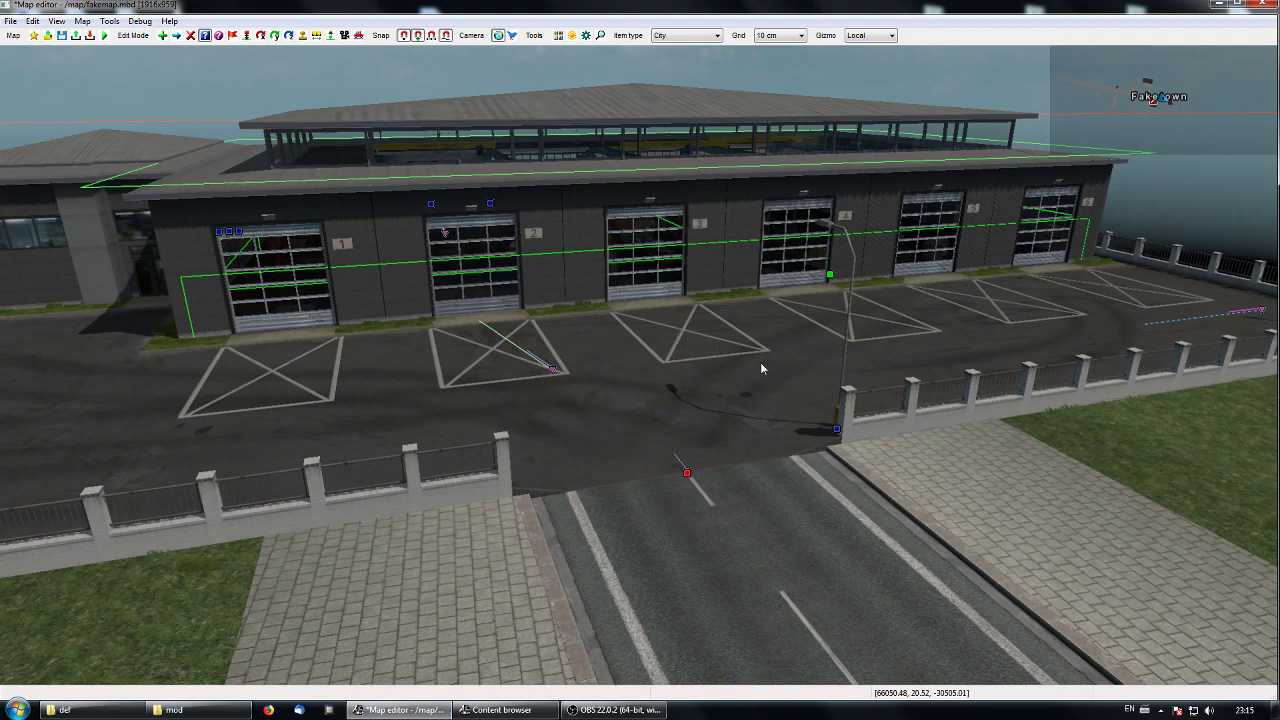
middle_drag(580, 368, 640, 371)
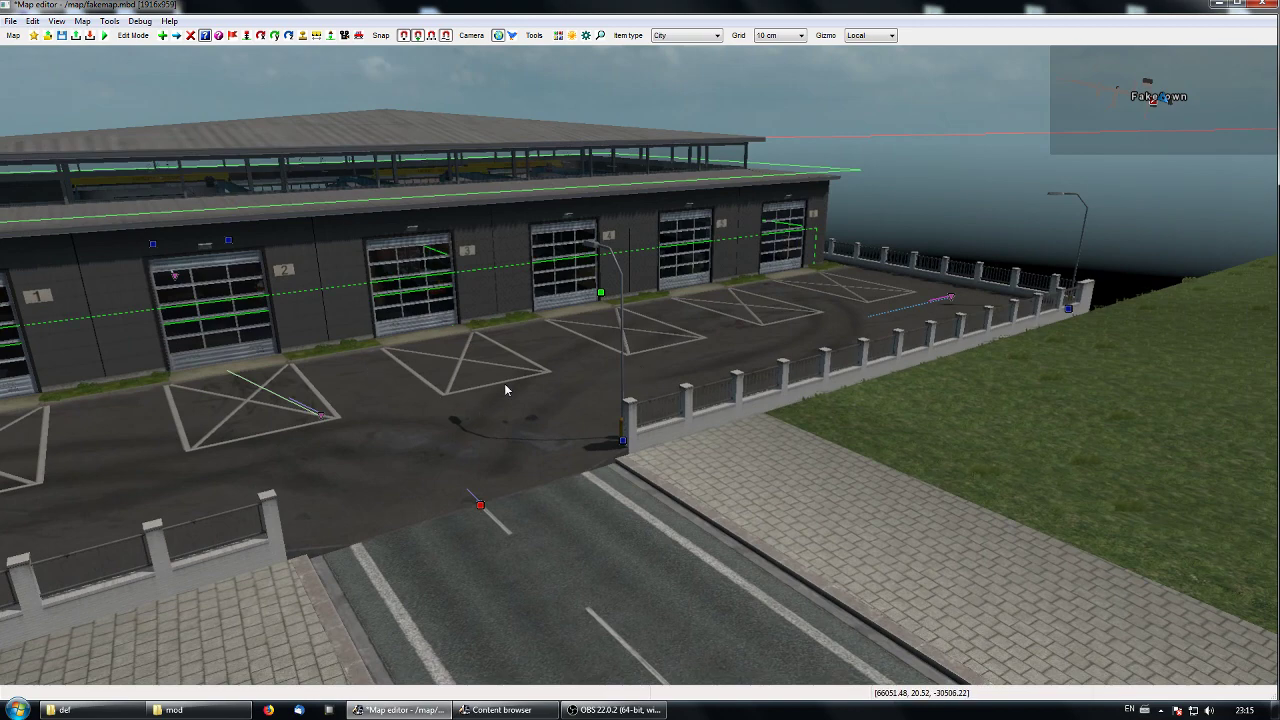
middle_drag(470, 456, 732, 347)
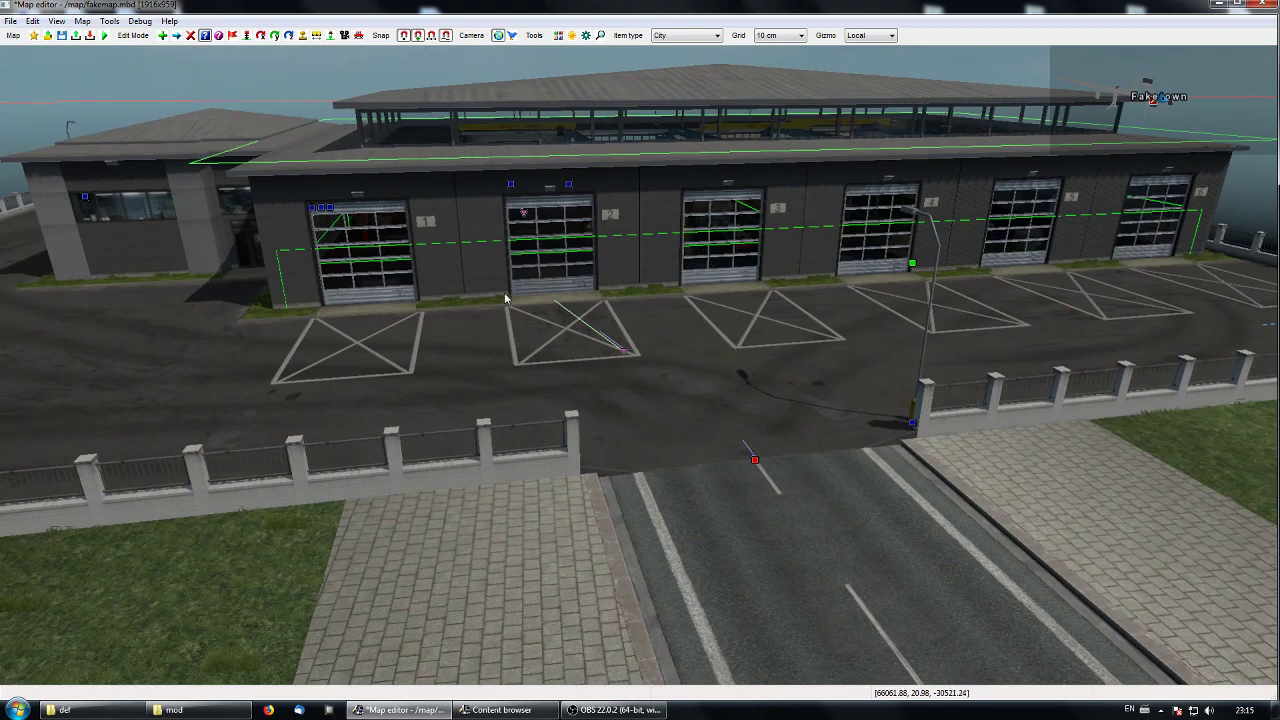
middle_drag(504, 292, 740, 260)
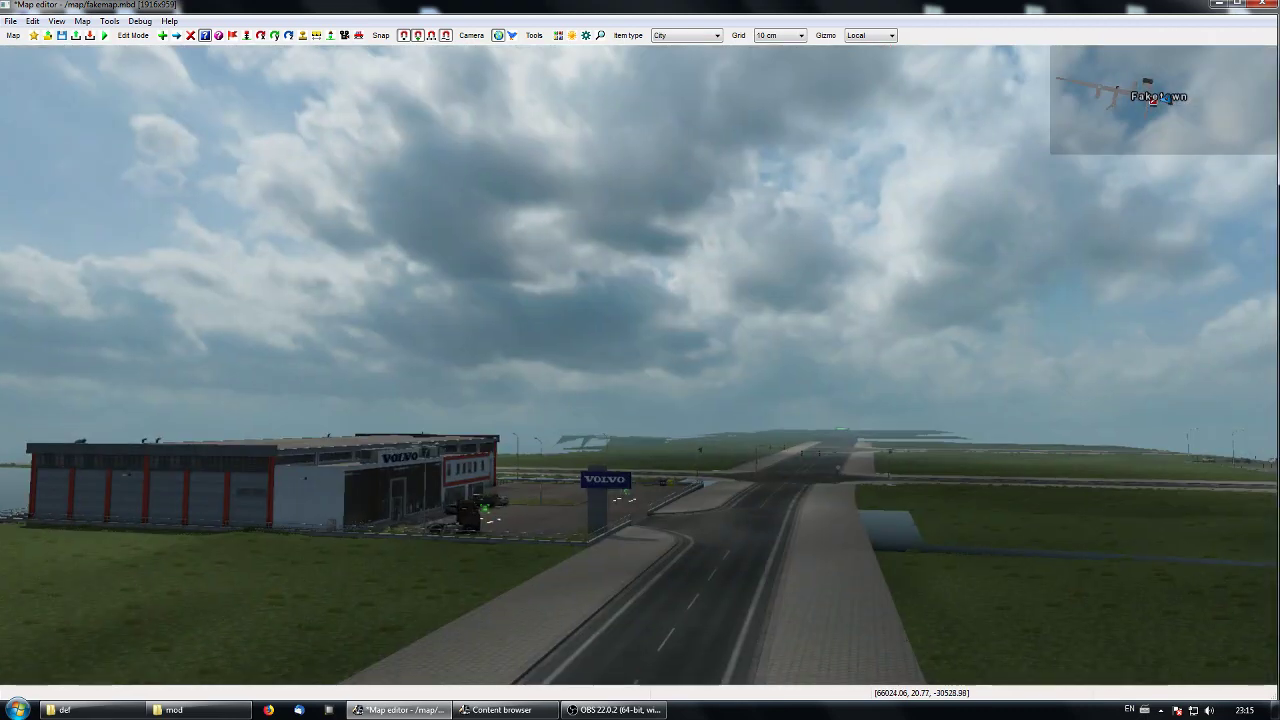
Set the variant of the logistic_01_balt.ppd logistics depot prefab to default and apply it.
key(Up)
middle_drag(640, 360, 602, 326)
click(602, 326)
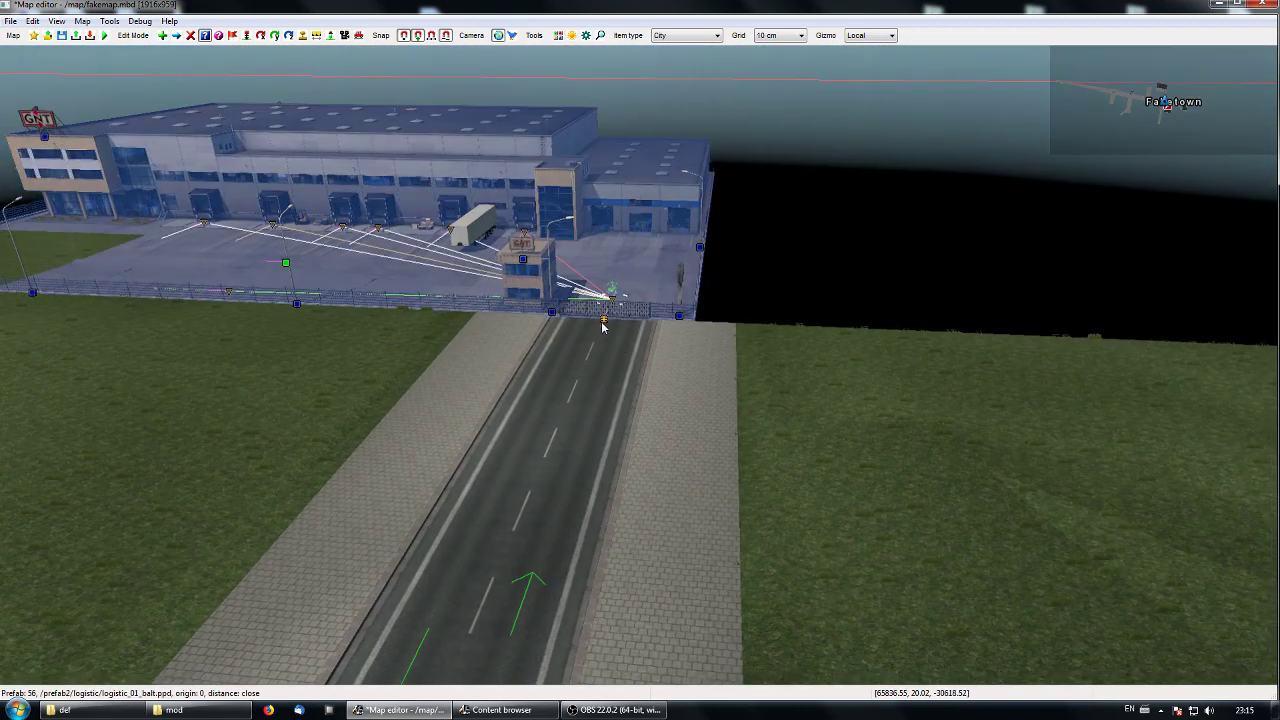
key(Return)
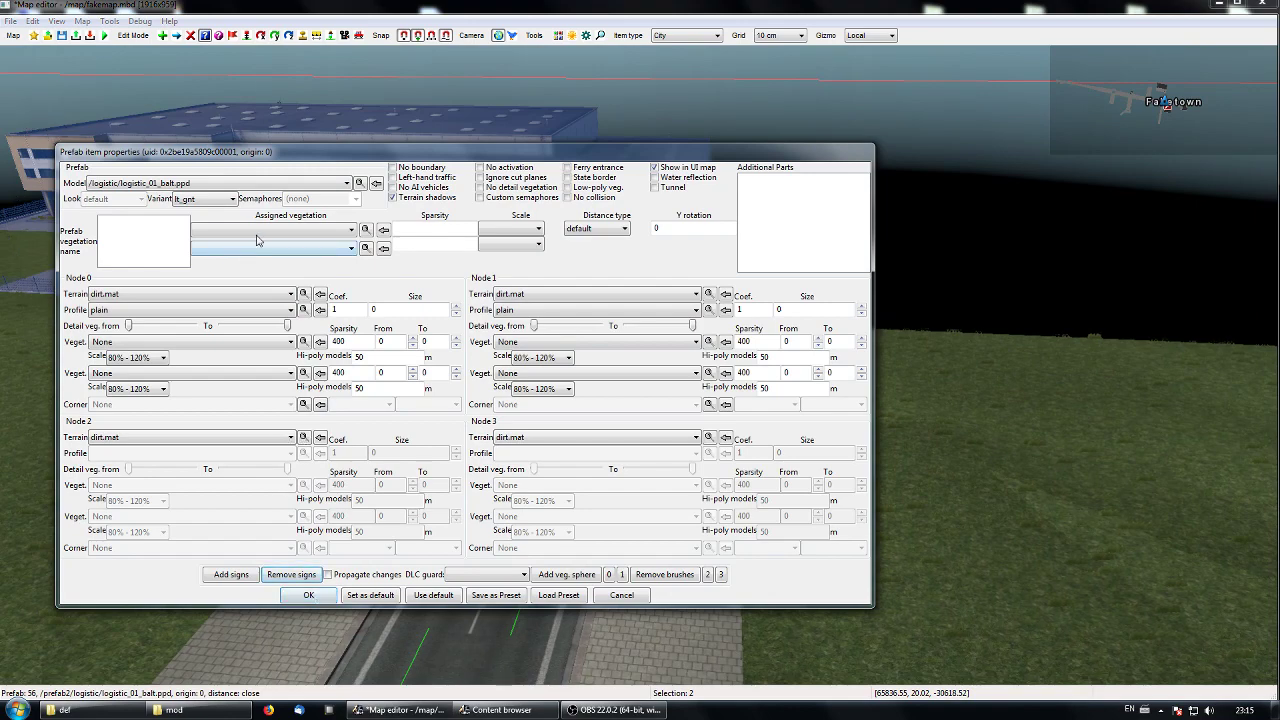
click(205, 198)
click(200, 218)
click(310, 596)
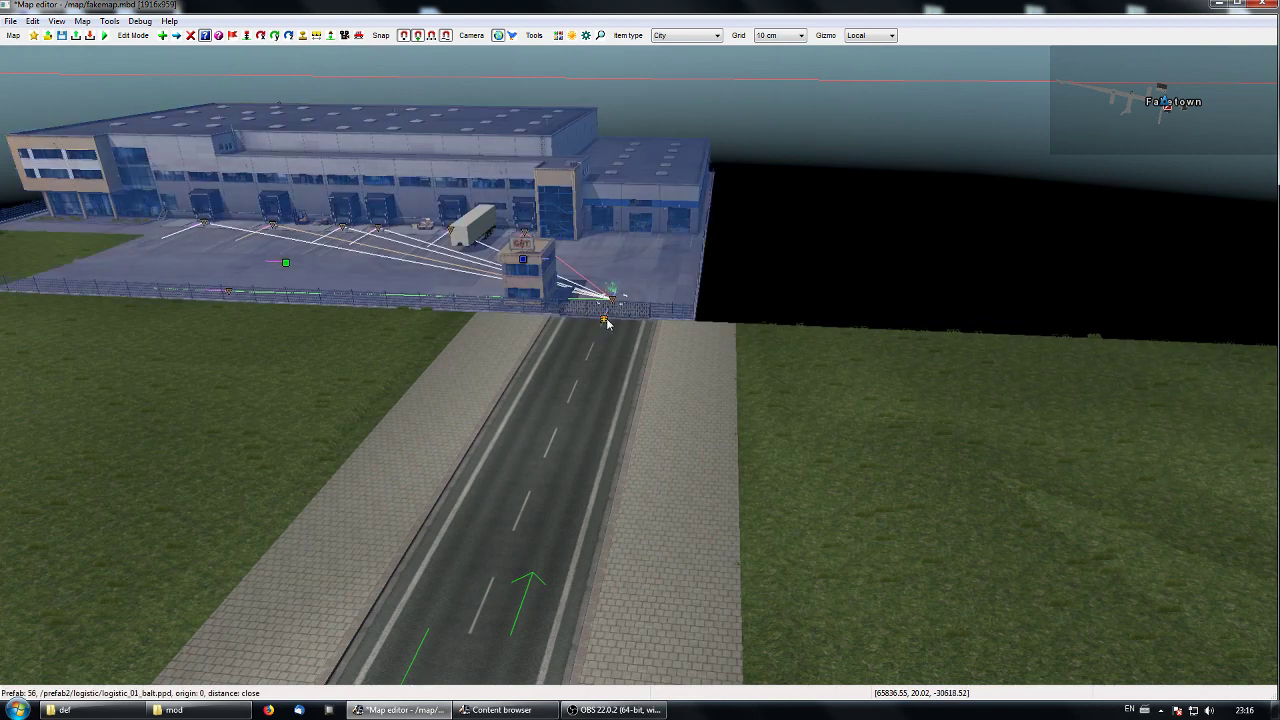
Remove the signs from the logistics depot prefab and apply its properties.
double_click(606, 322)
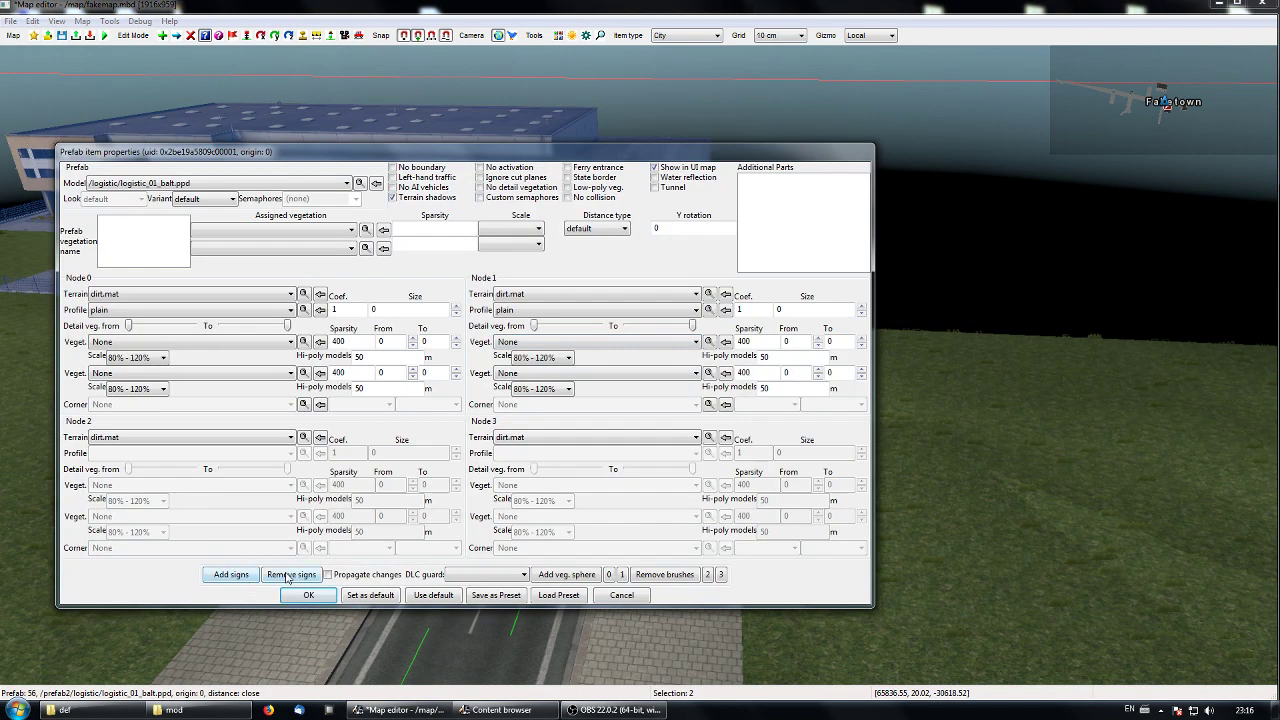
click(289, 575)
click(308, 595)
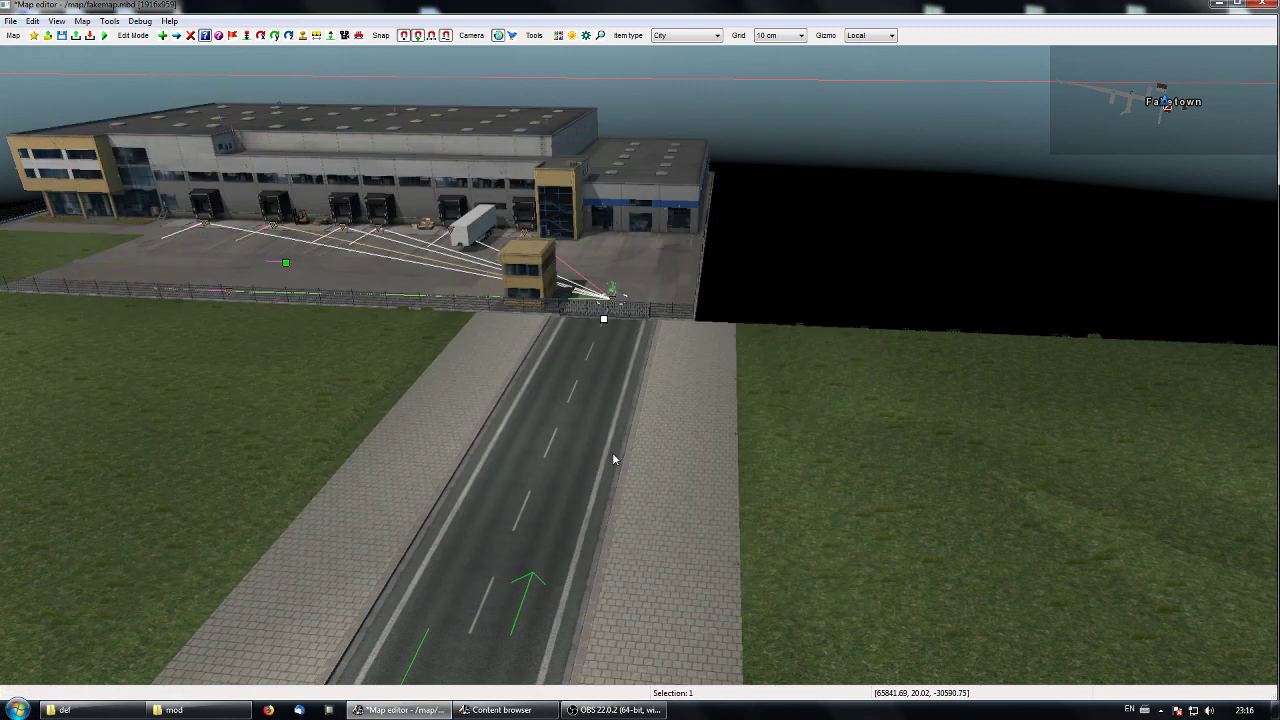
Remove the signs from the seafood_company_sc.ppd prefab, apply its properties and delete the leftover item beside its entrance.
right_drag(612, 452, 470, 360)
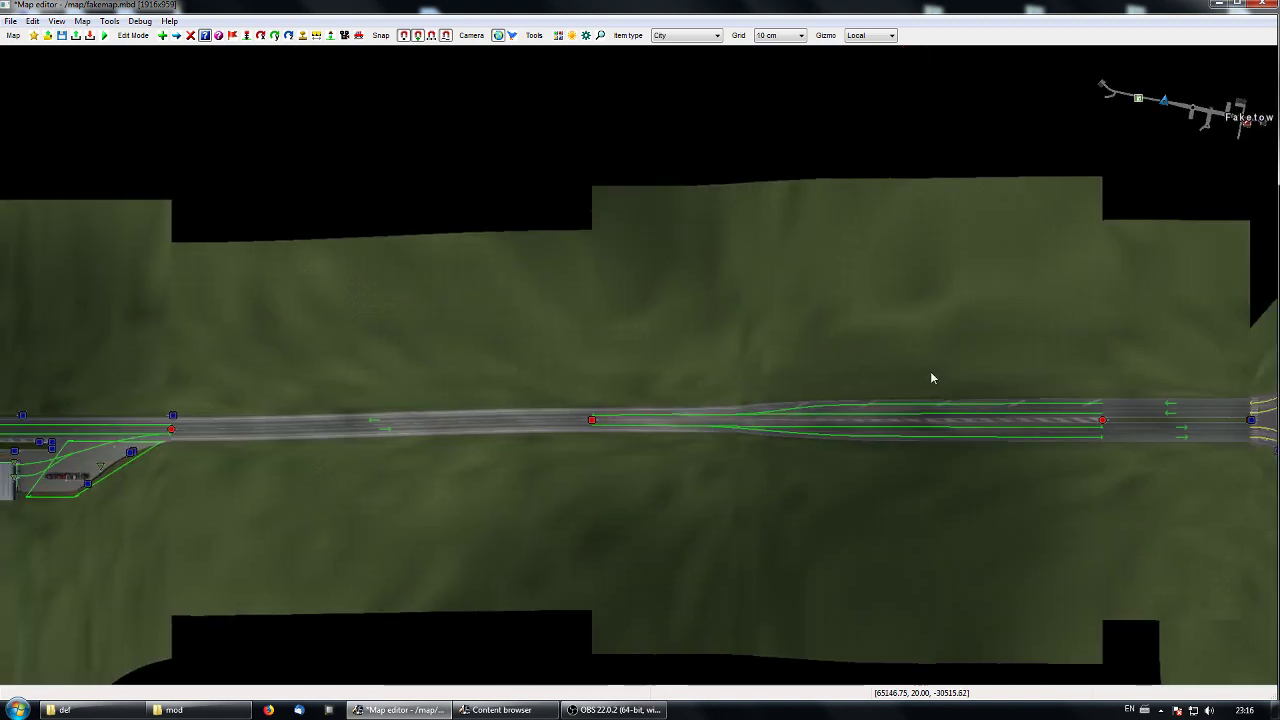
right_drag(388, 320, 934, 335)
right_drag(104, 338, 707, 340)
right_drag(527, 344, 673, 387)
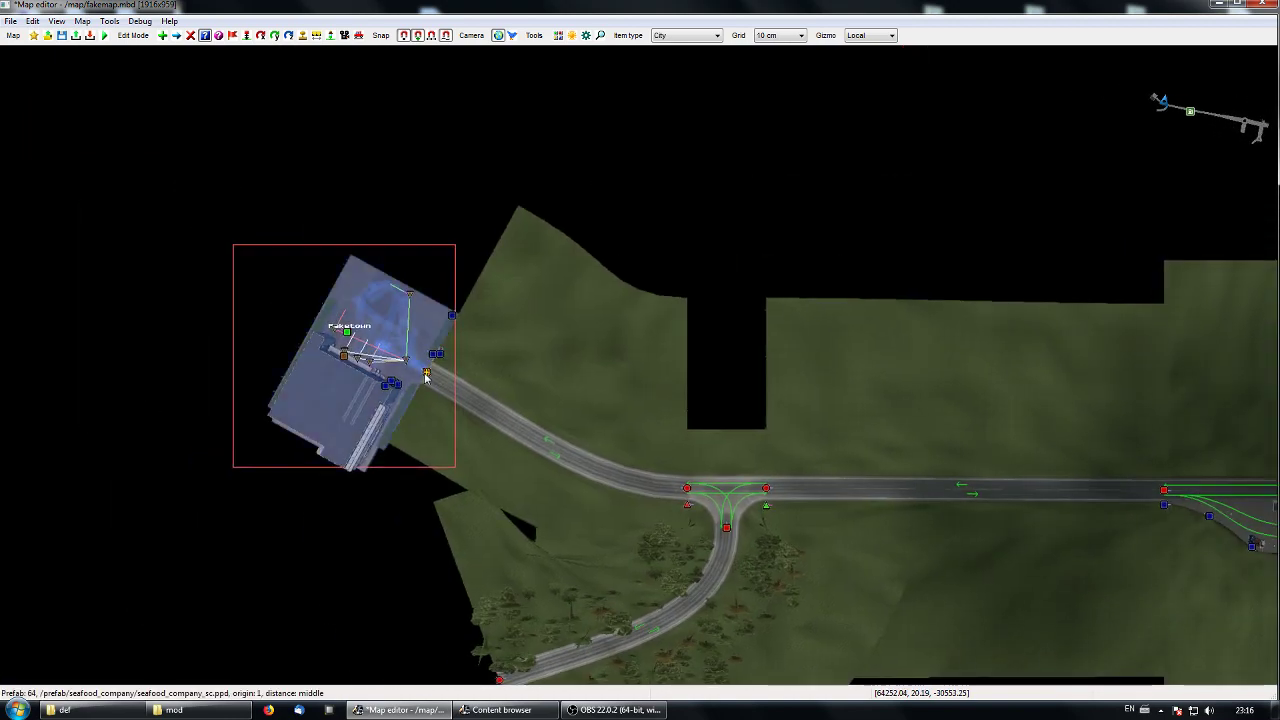
double_click(424, 370)
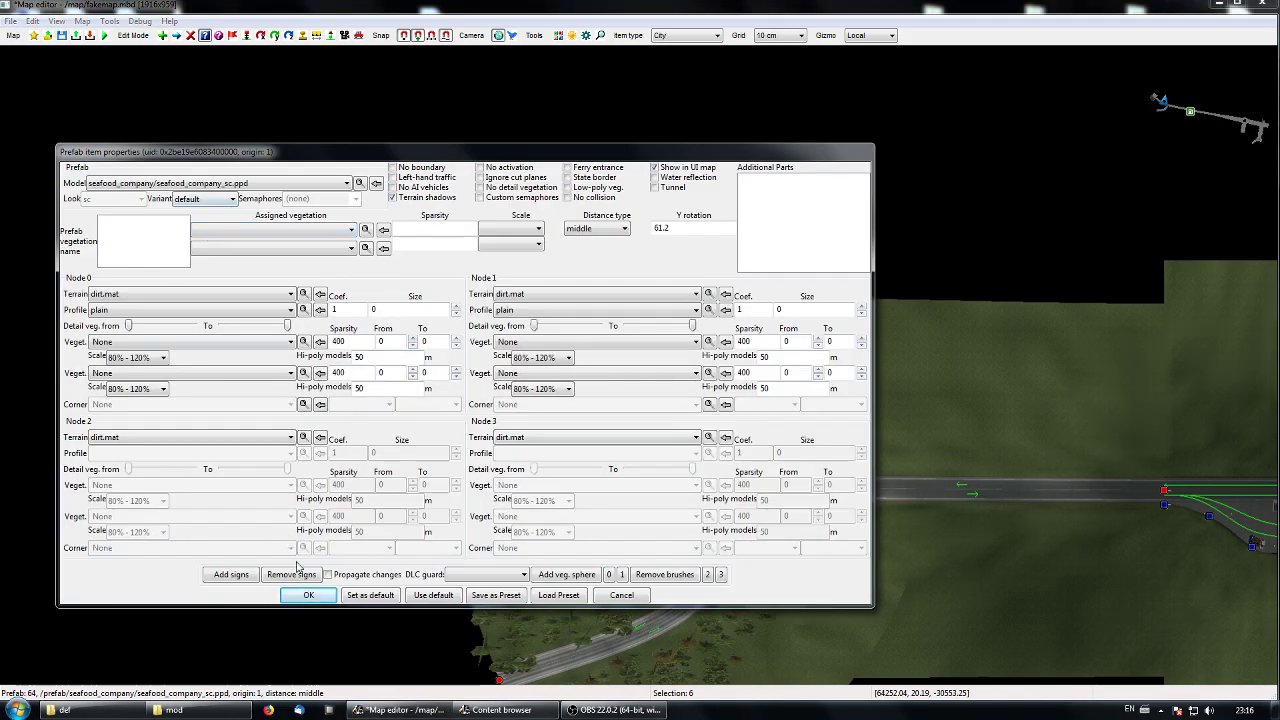
click(309, 595)
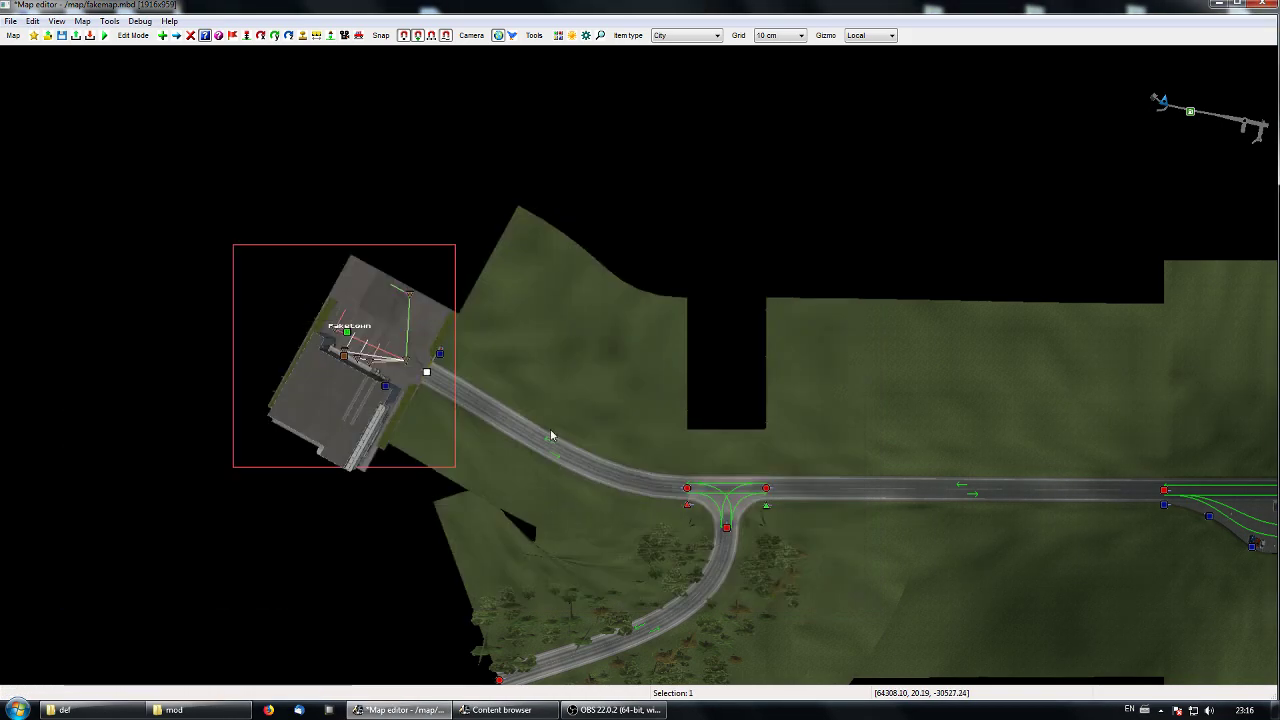
click(422, 406)
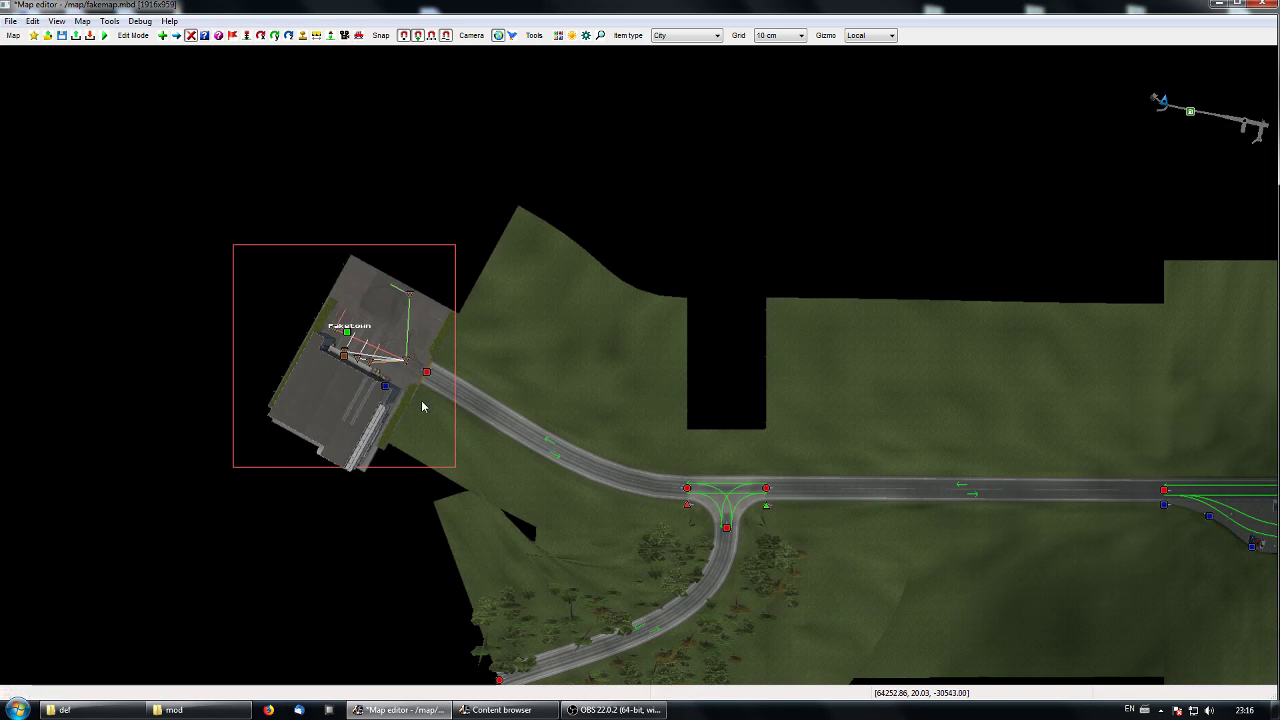
Examine the route from the seafood company past the fuel station and roundabout to the logistics depot entrance.
middle_drag(788, 409, 578, 400)
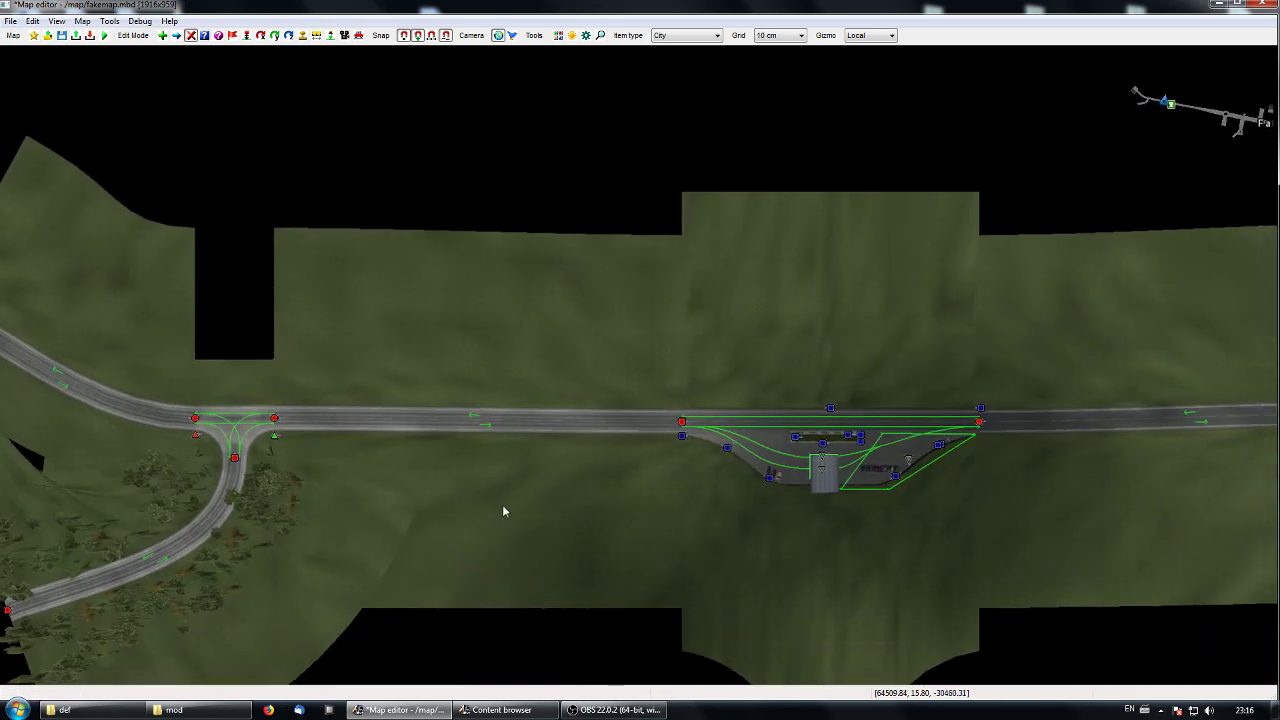
middle_drag(502, 506, 186, 500)
middle_drag(805, 509, 308, 529)
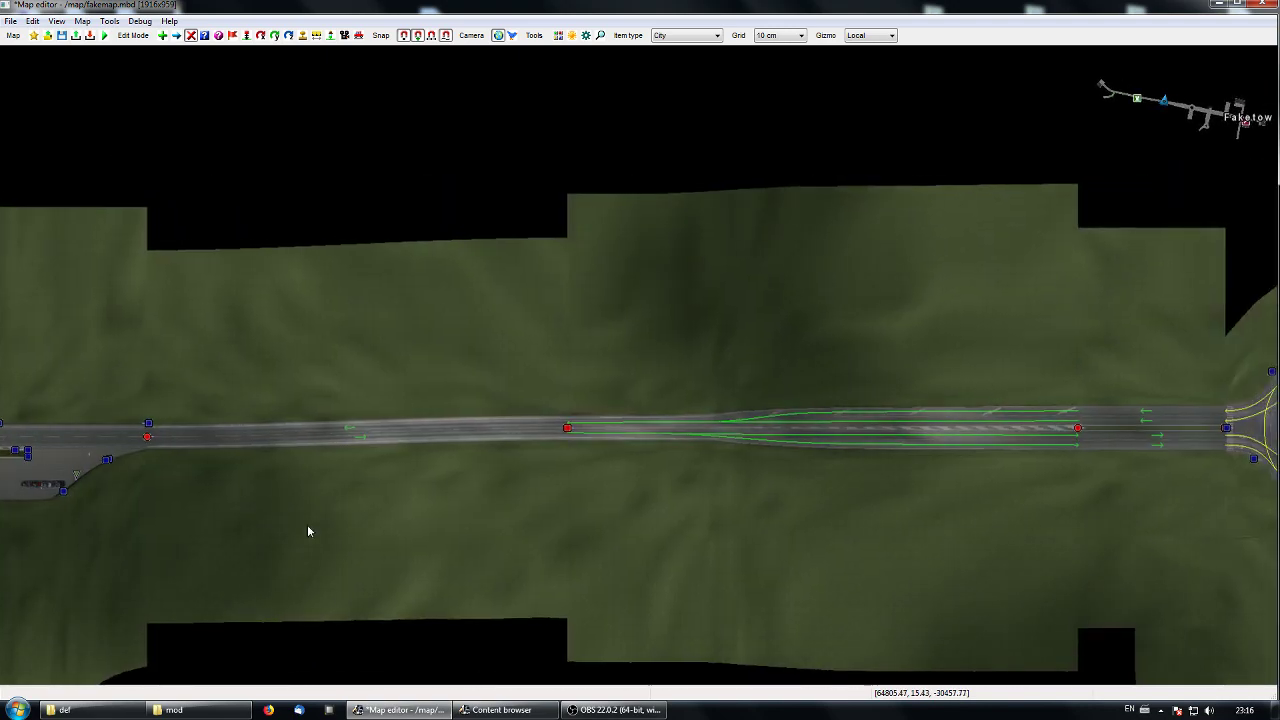
key(p)
key(p)
key(p)
key(KP_8)
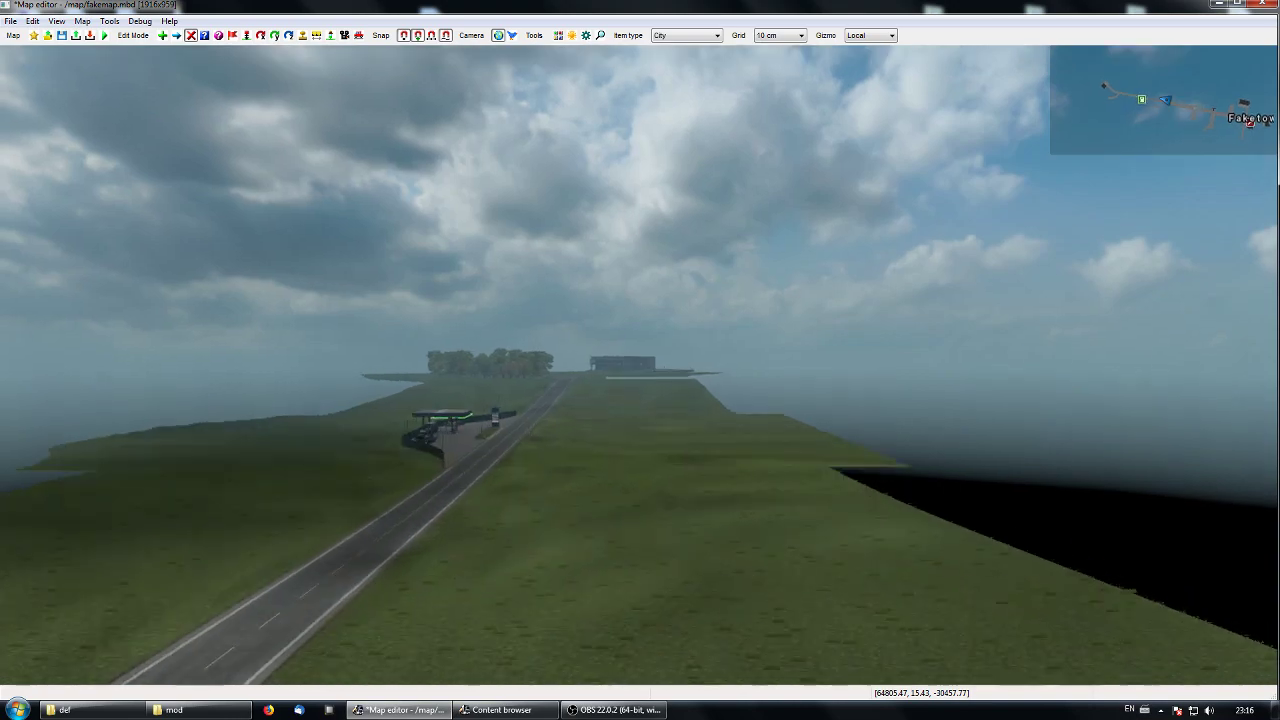
key(KP_8)
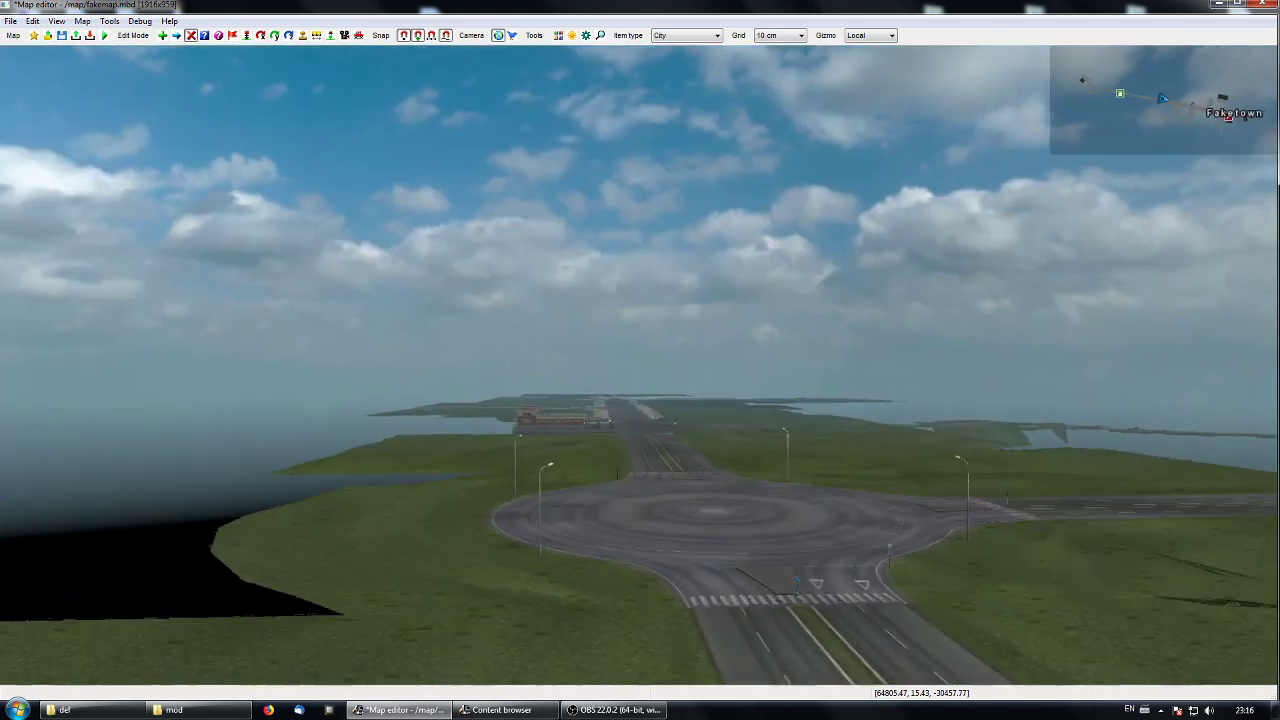
key(KP_8)
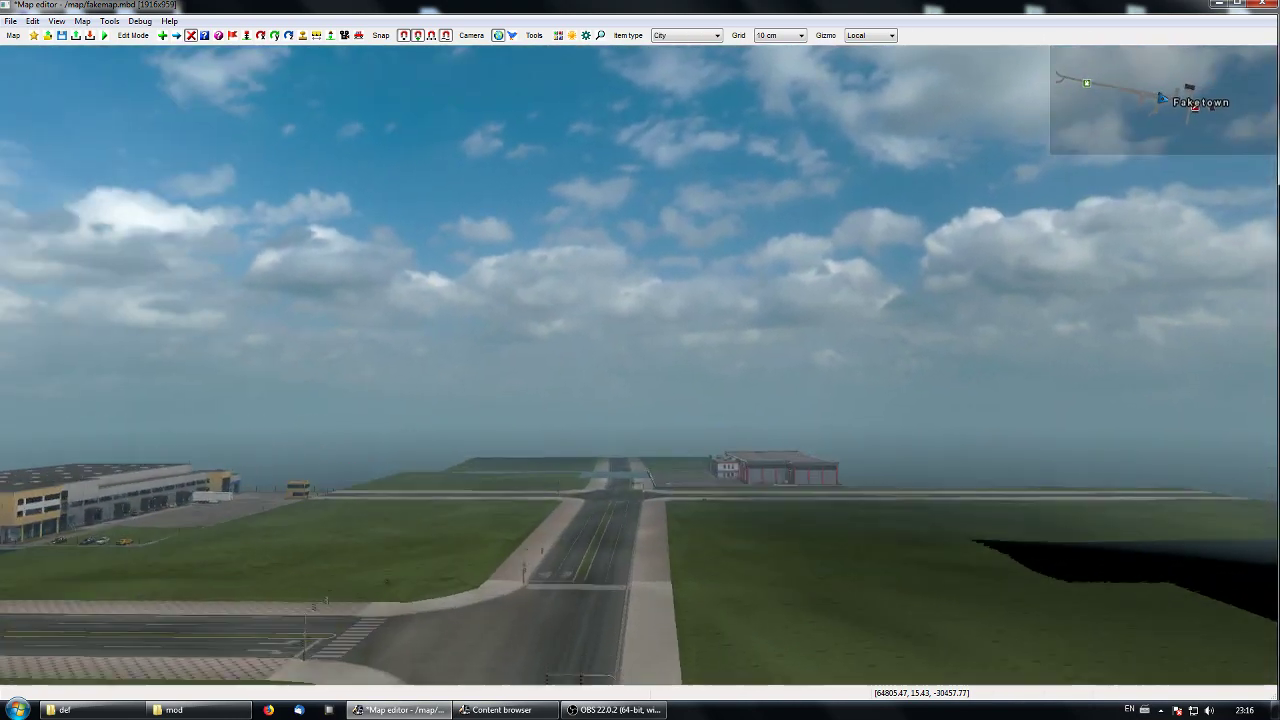
key(KP_8)
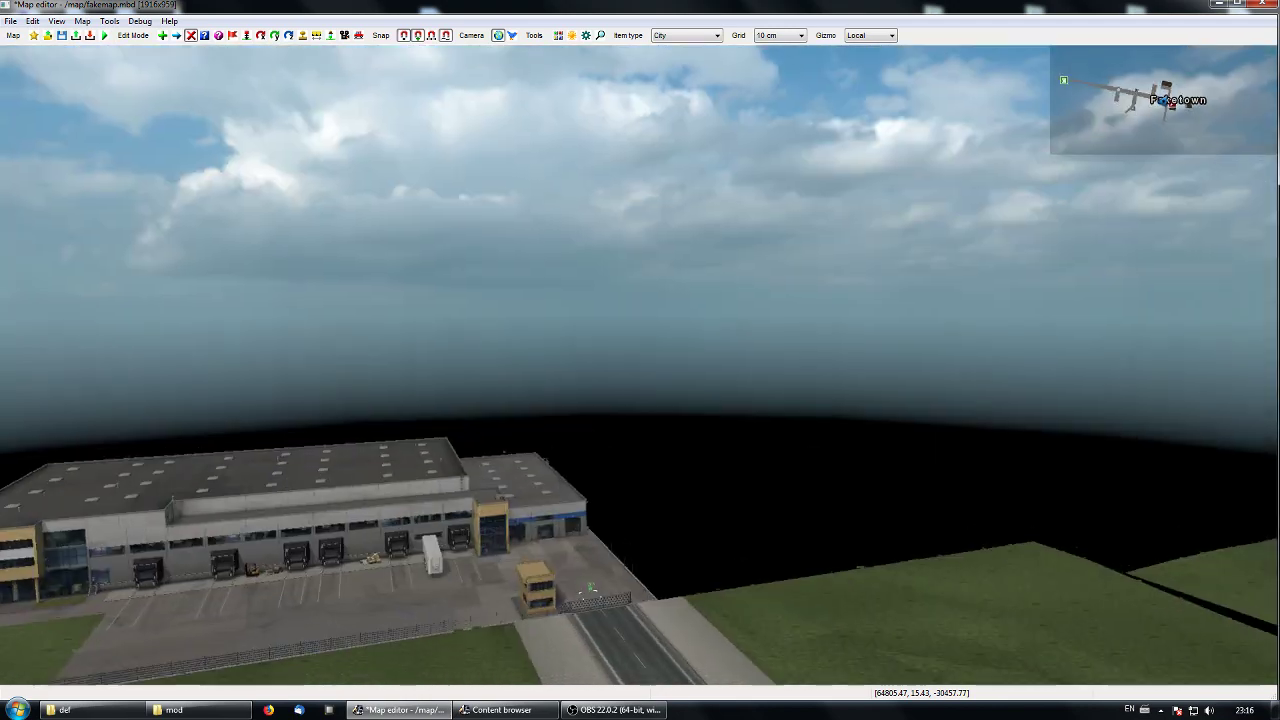
right_drag(638, 364, 560, 560)
right_drag(638, 364, 640, 560)
key(KP_8)
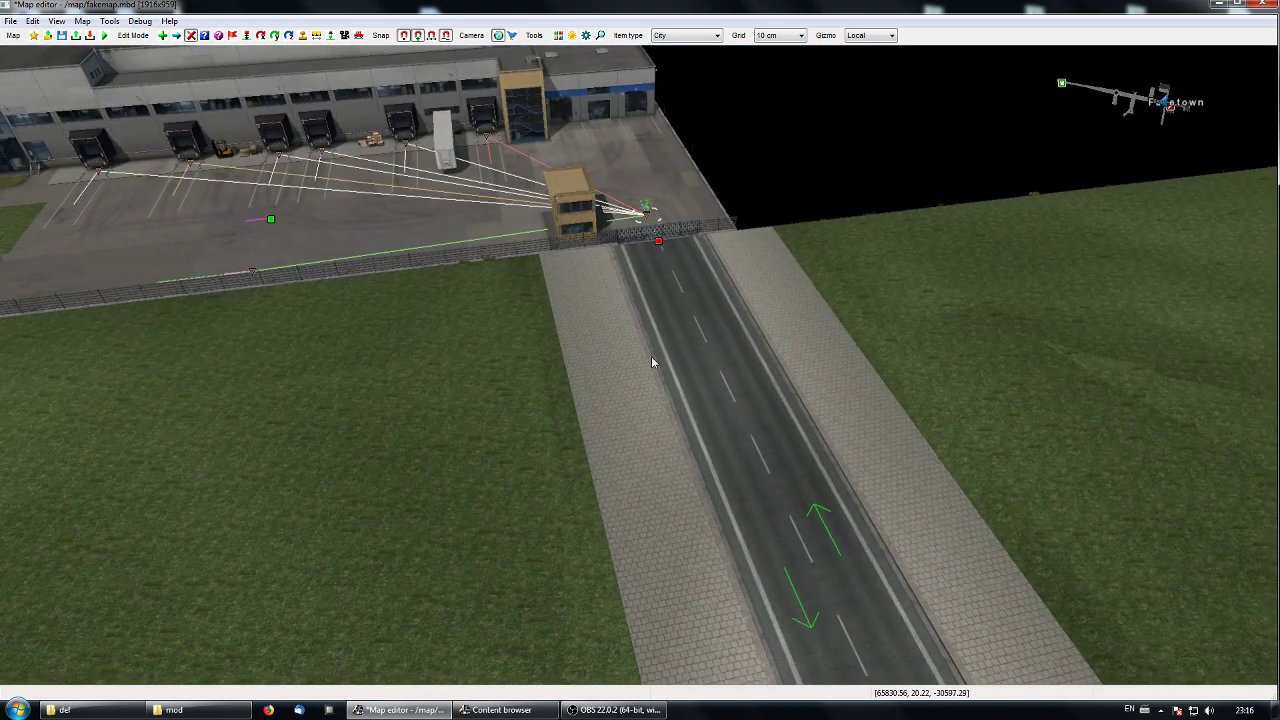
Look up the logistics depot's prefab in the content browser and check its unit name and prefab descriptor path.
double_click(658, 251)
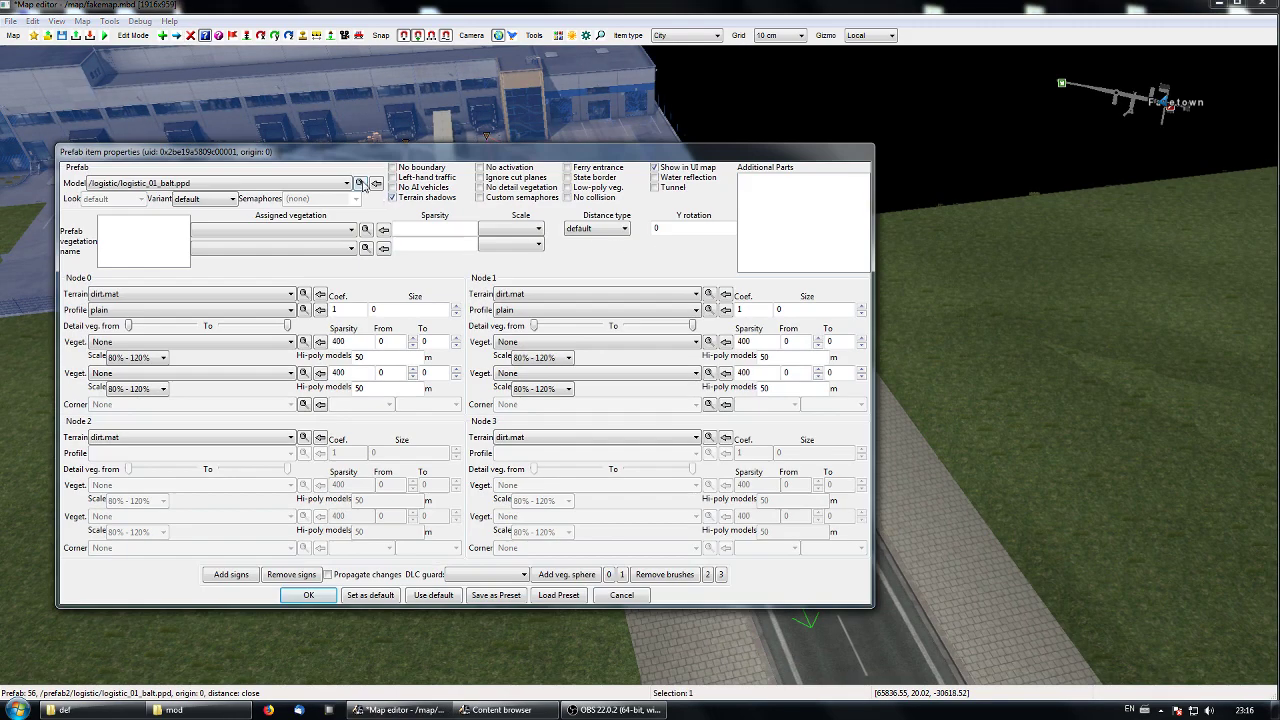
click(359, 183)
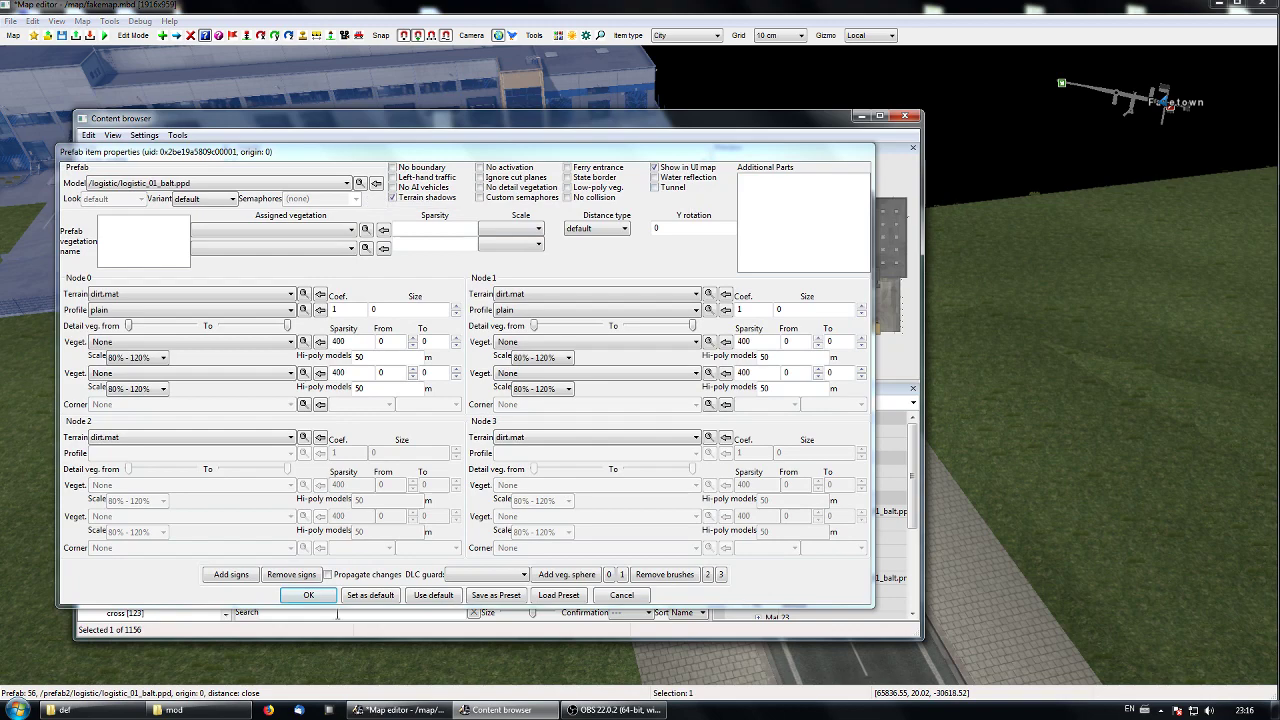
click(621, 595)
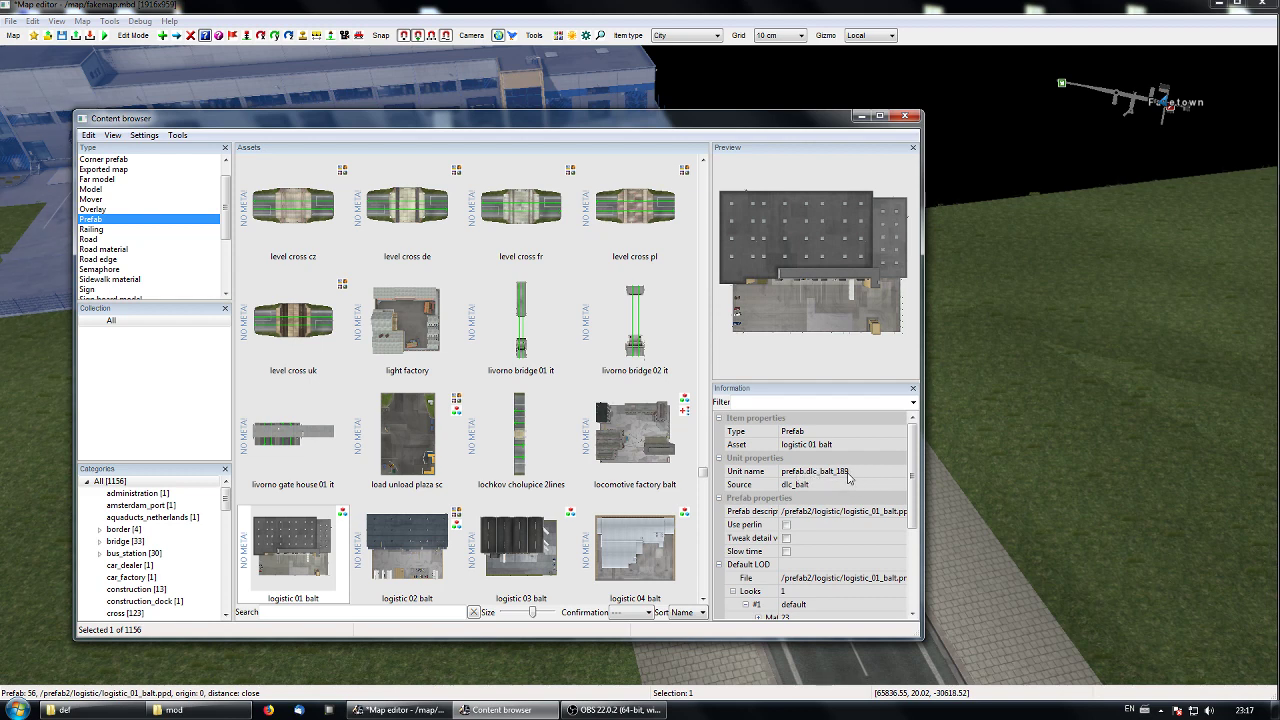
click(848, 471)
drag(866, 473, 799, 471)
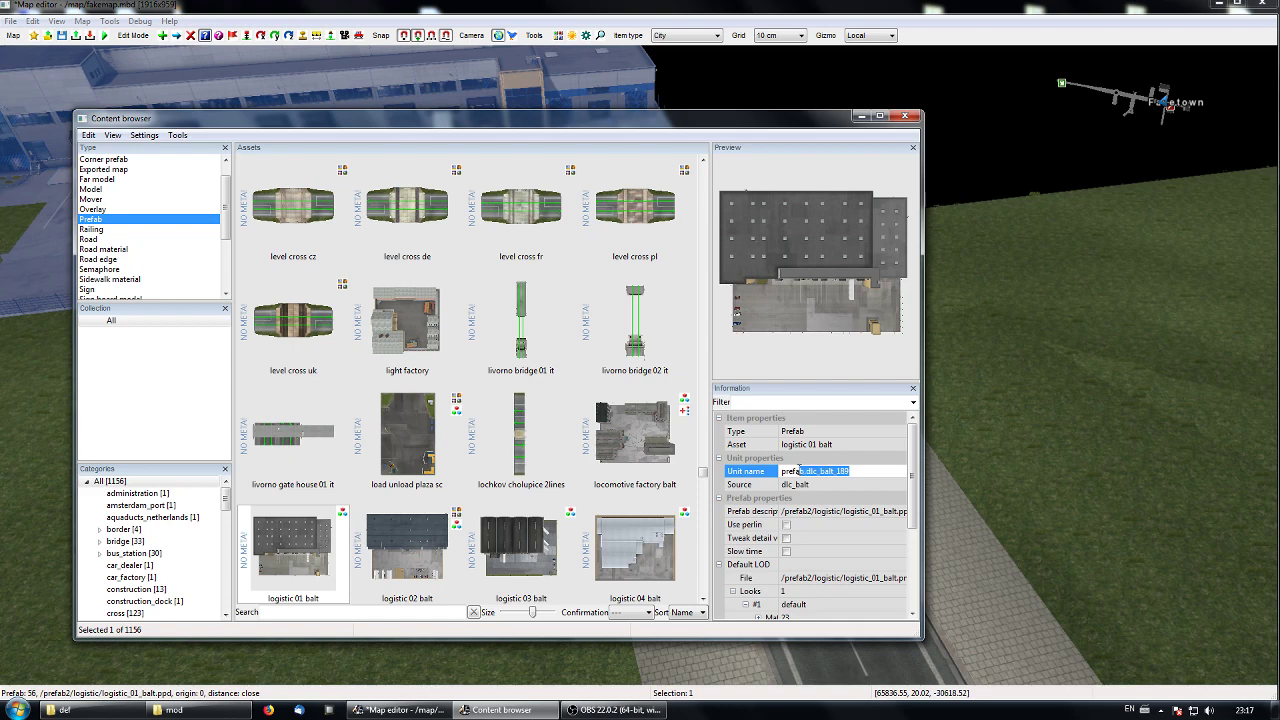
click(832, 513)
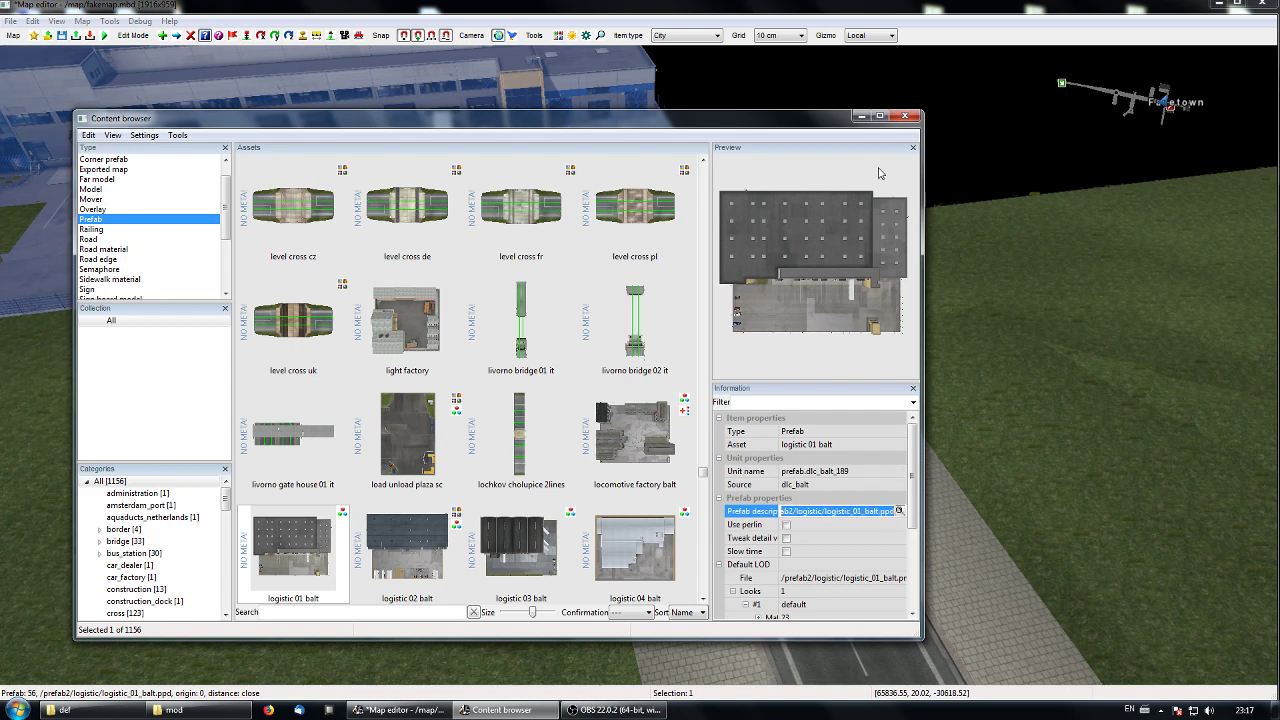
click(862, 117)
Set the logistics depot prefab's variant to lt_gnt and apply the properties.
middle_drag(645, 408, 638, 365)
click(638, 365)
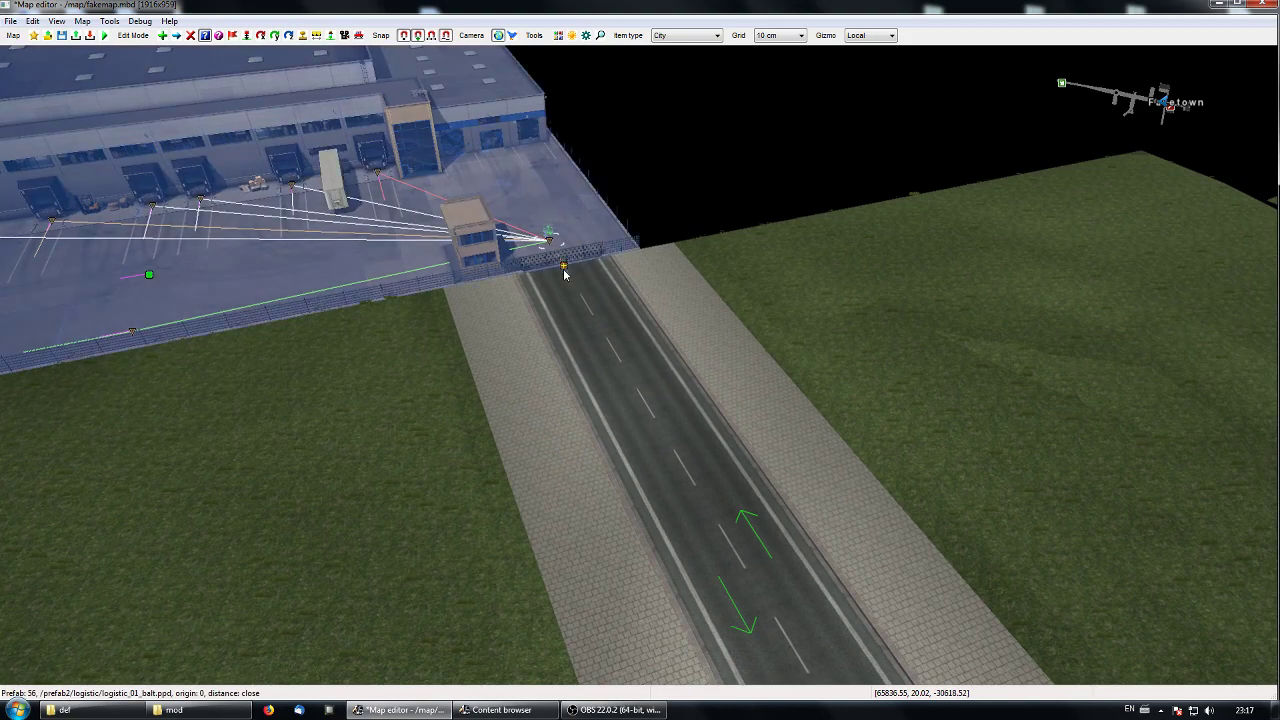
mouse_move(564, 271)
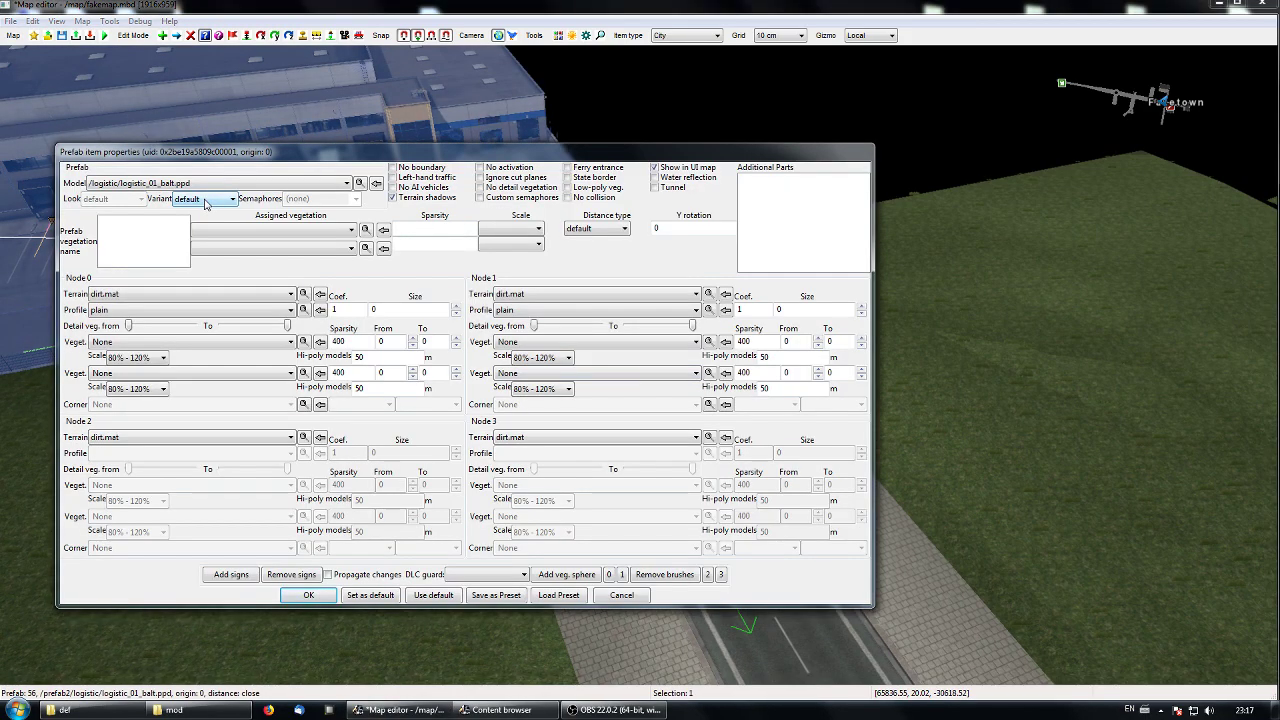
click(205, 200)
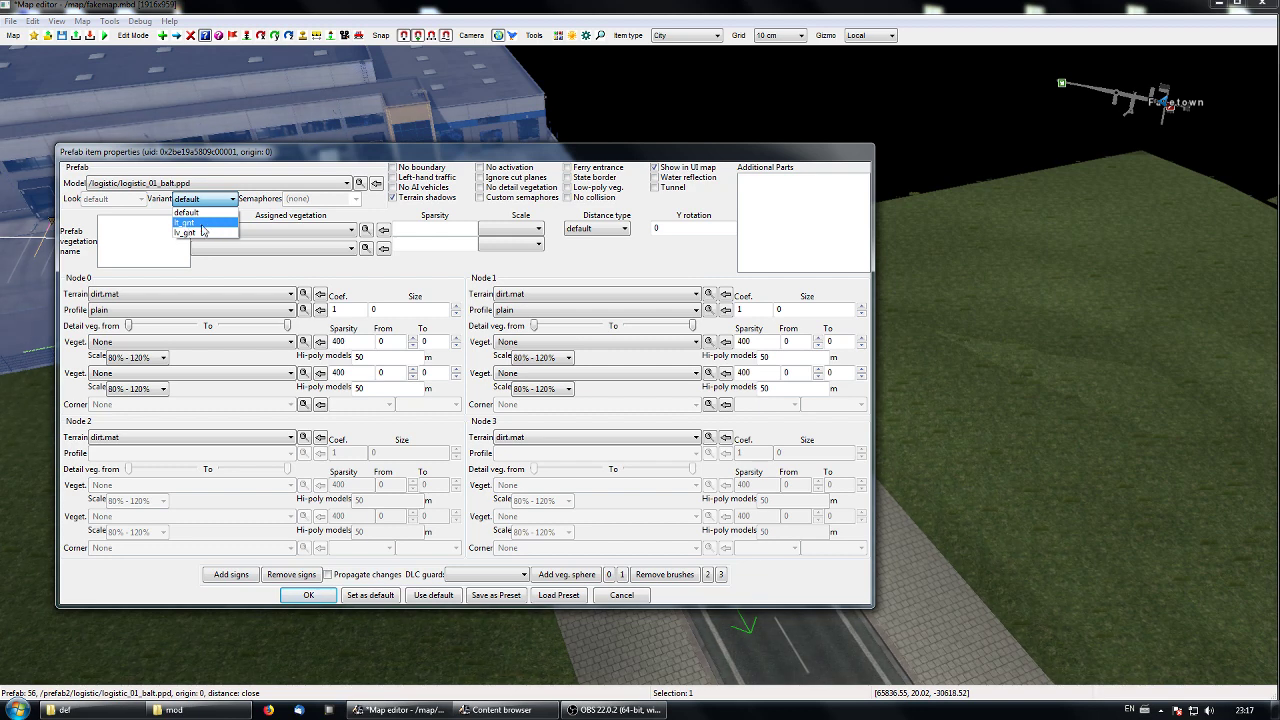
click(202, 225)
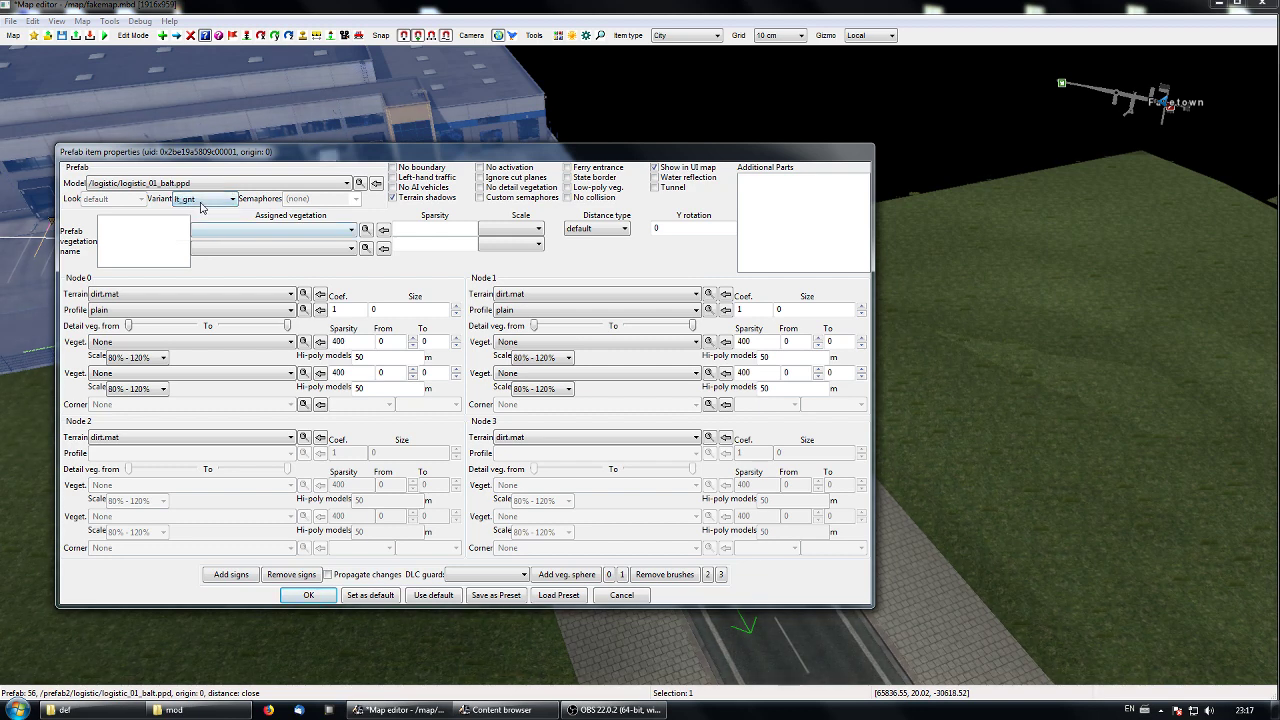
click(308, 595)
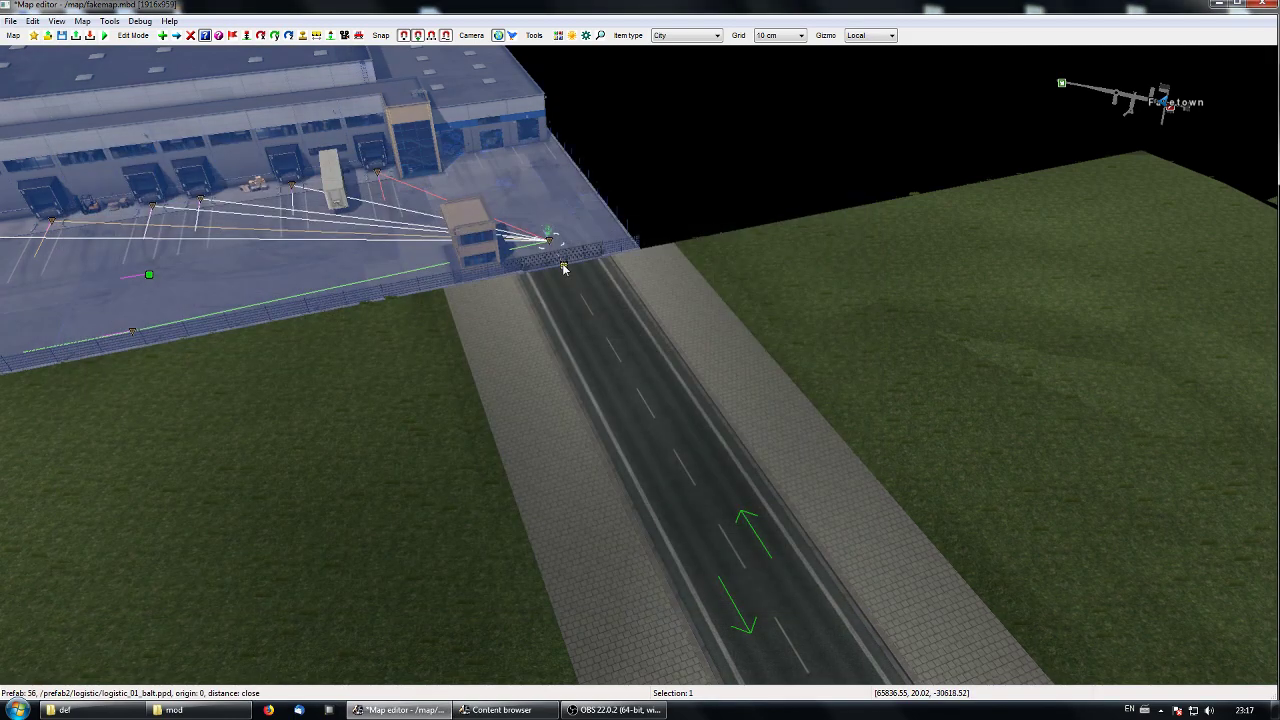
Add signs to the logistics depot prefab, apply the properties, clear the selection and view the gatehouse up close.
double_click(212, 310)
click(231, 575)
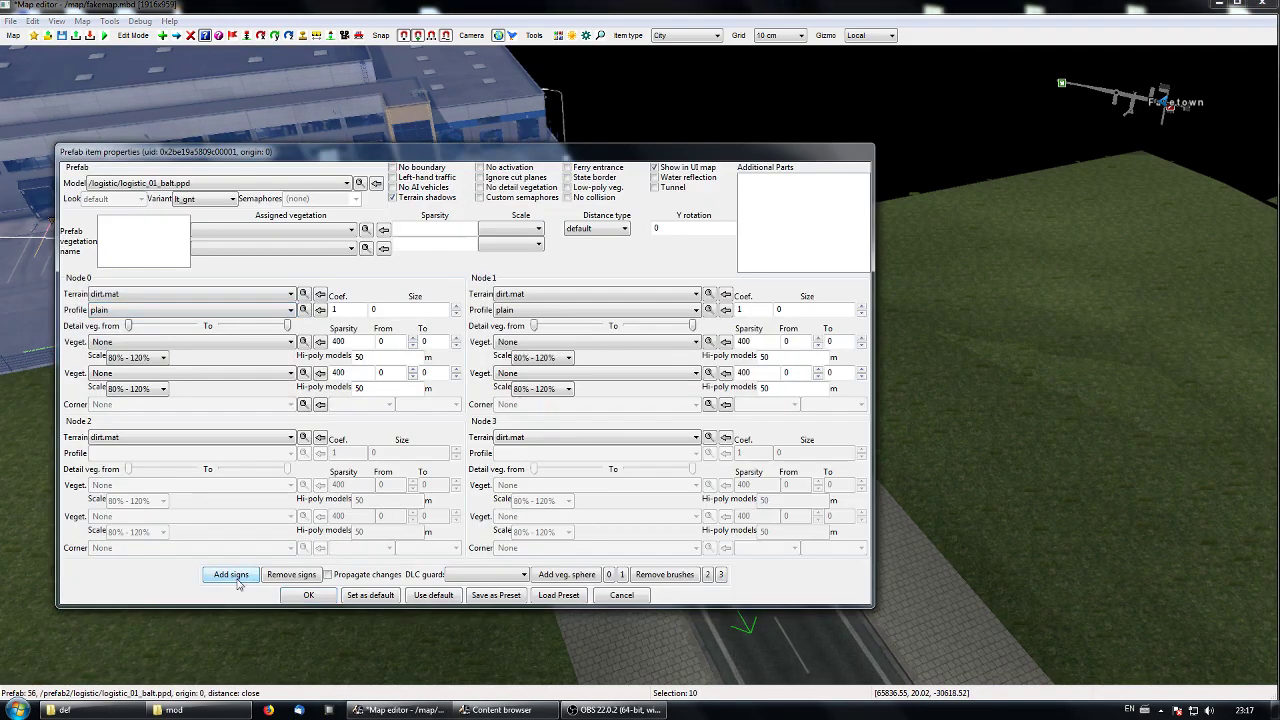
click(304, 595)
click(478, 508)
right_drag(478, 508, 390, 380)
scroll(560, 425, up, 4)
right_drag(545, 360, 636, 470)
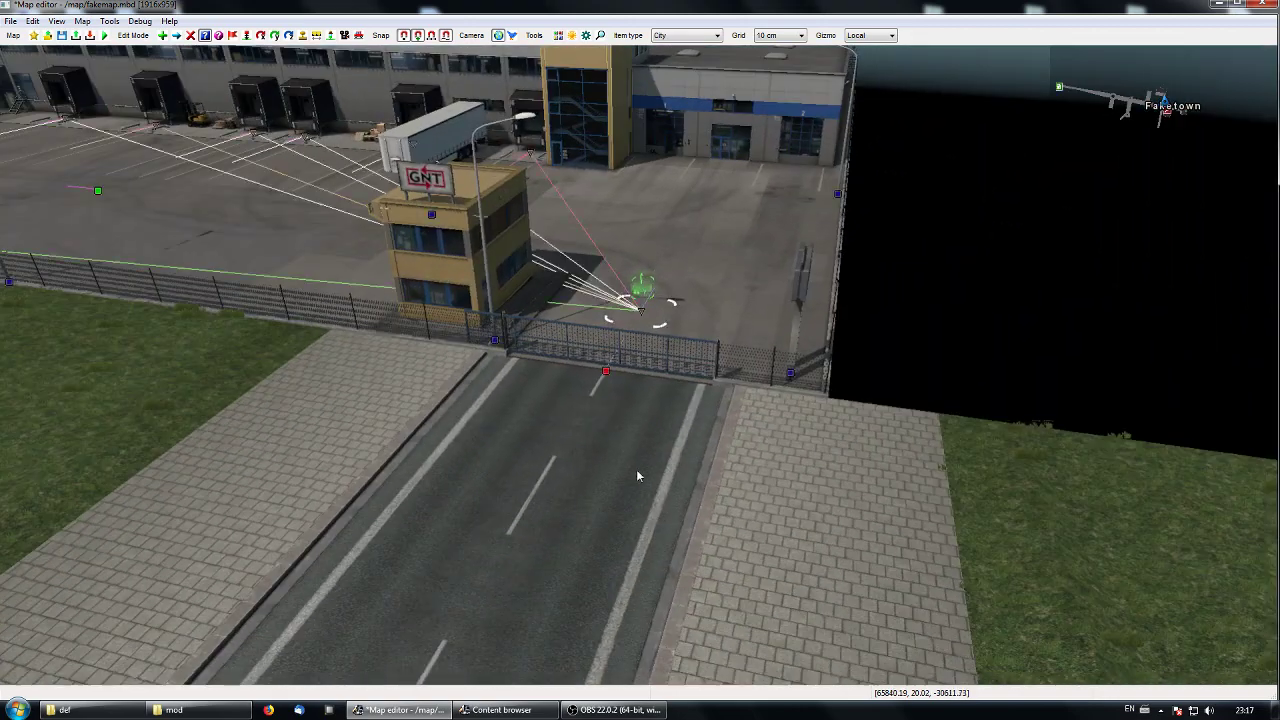
Reopen the logistics depot's model in the content browser and select its unit name.
double_click(605, 378)
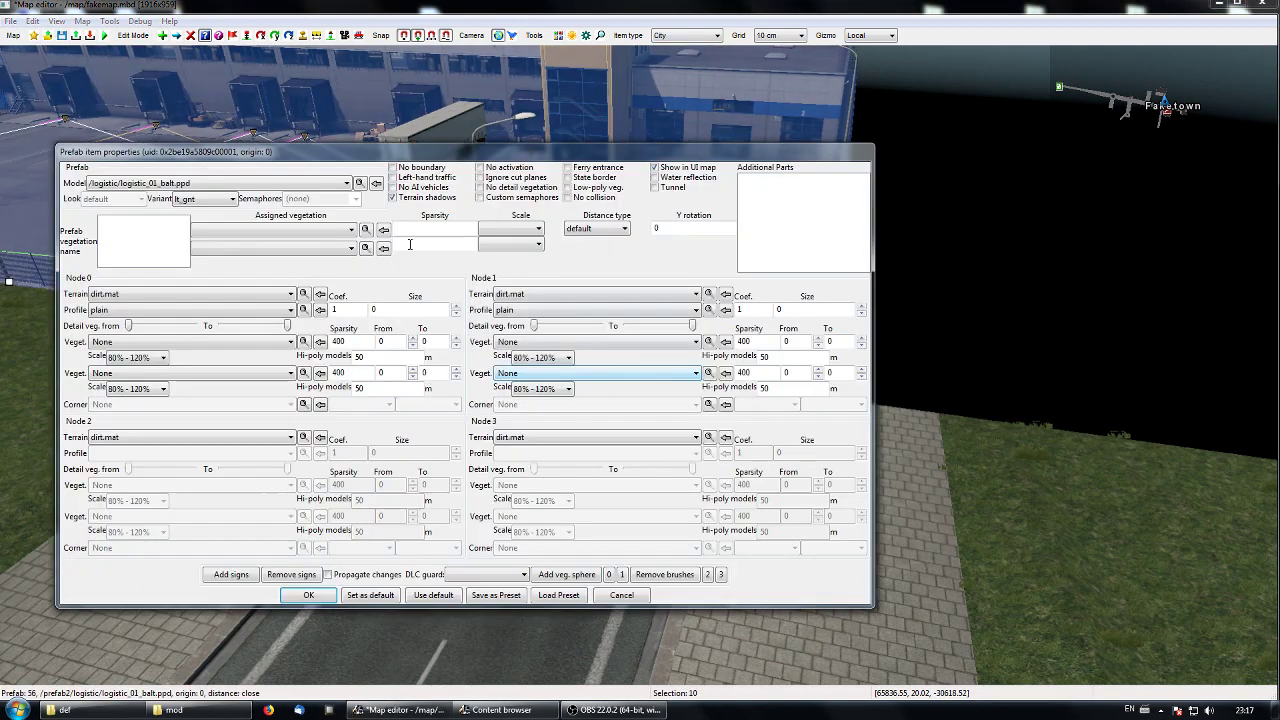
click(361, 184)
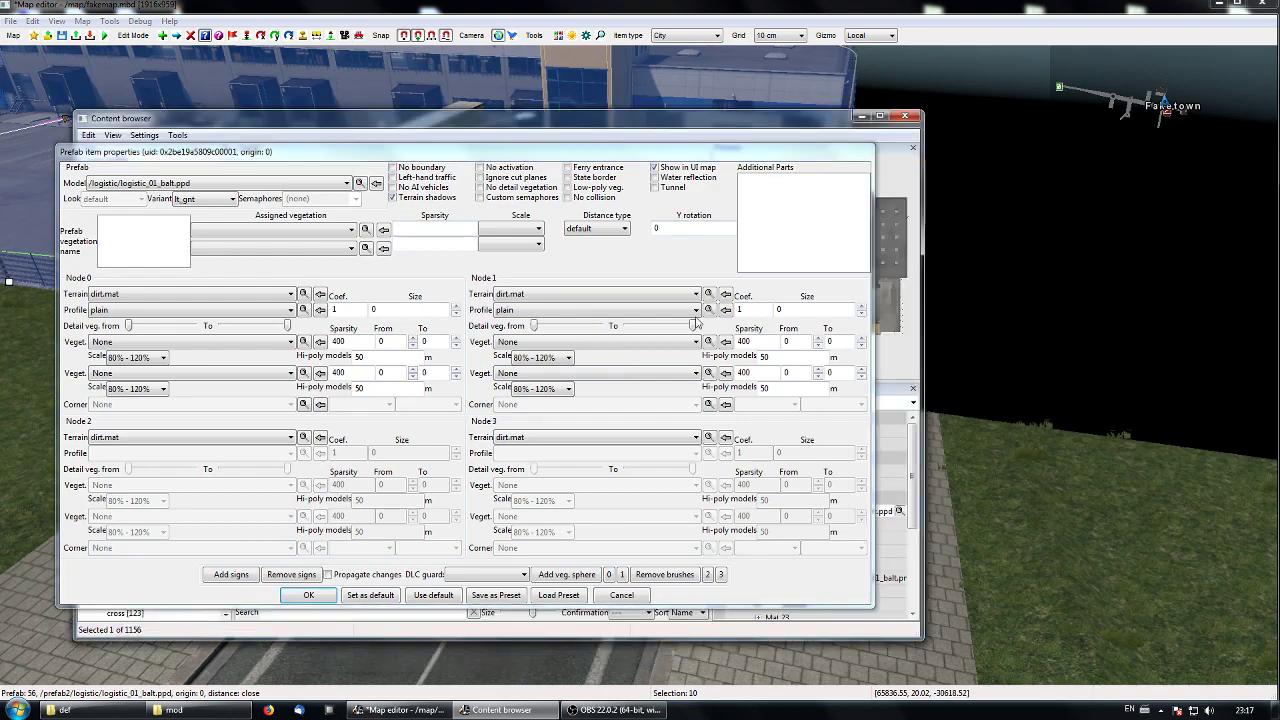
click(309, 597)
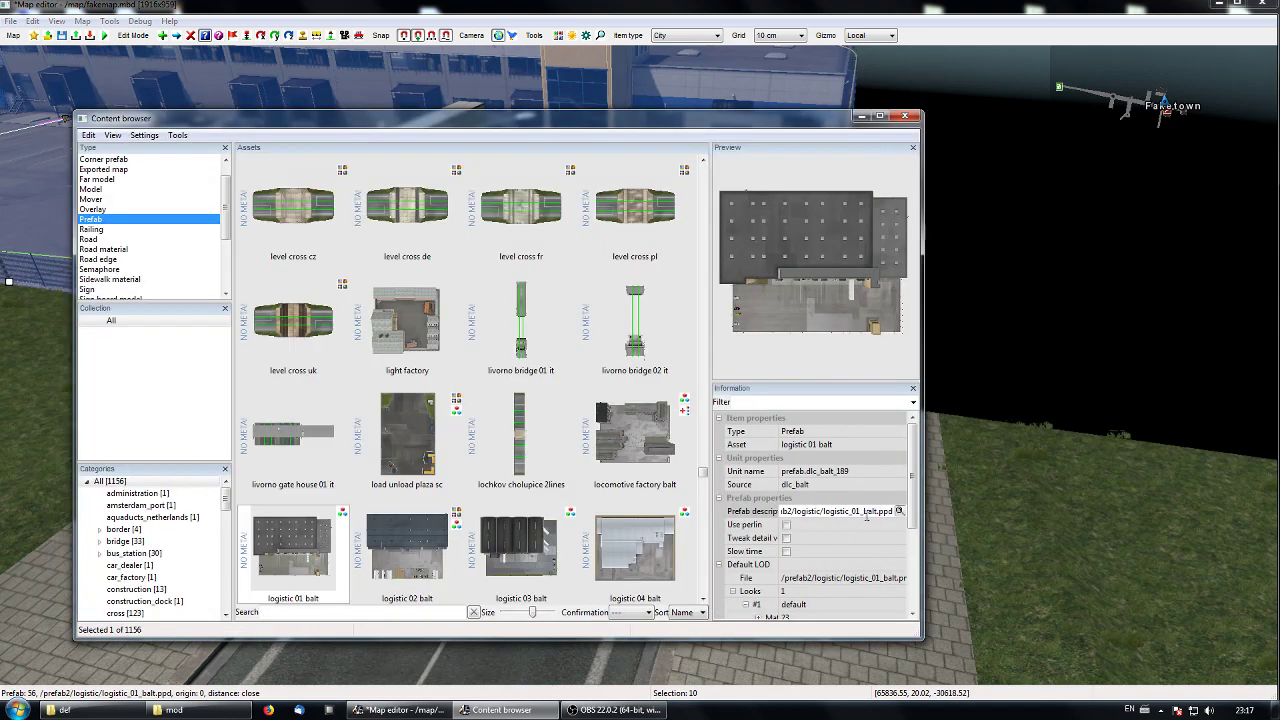
click(825, 474)
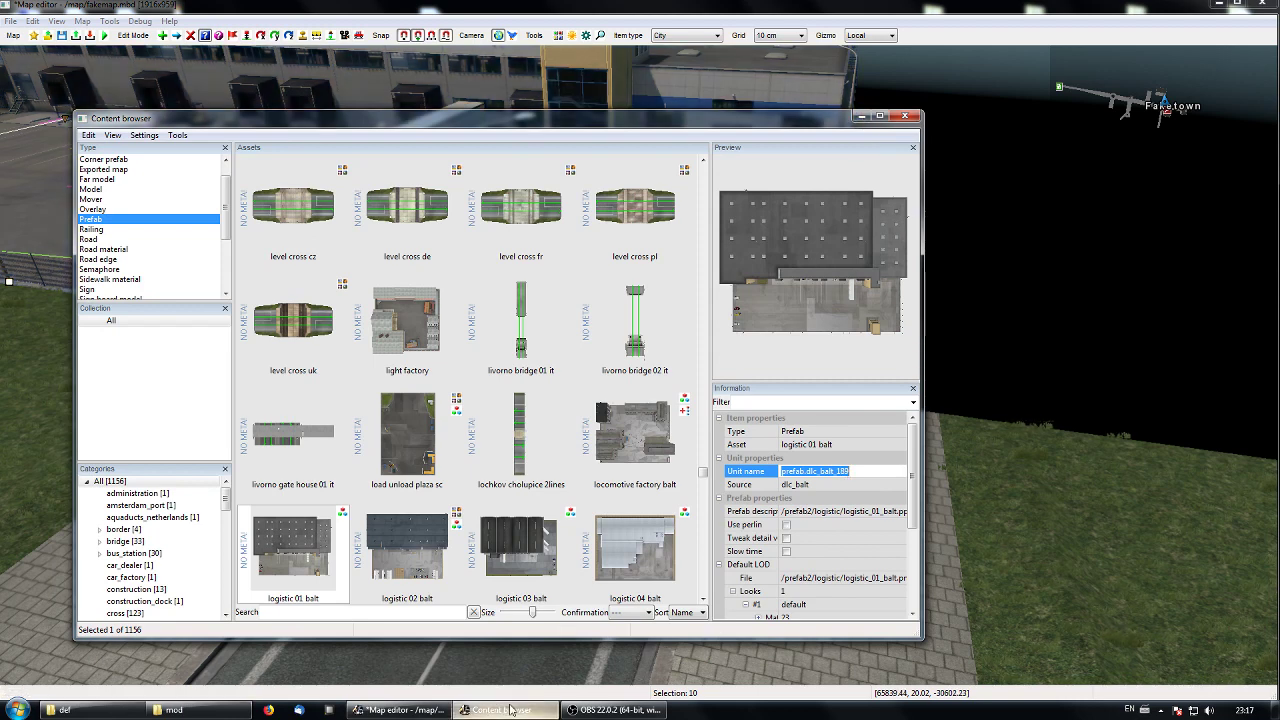
click(1166, 28)
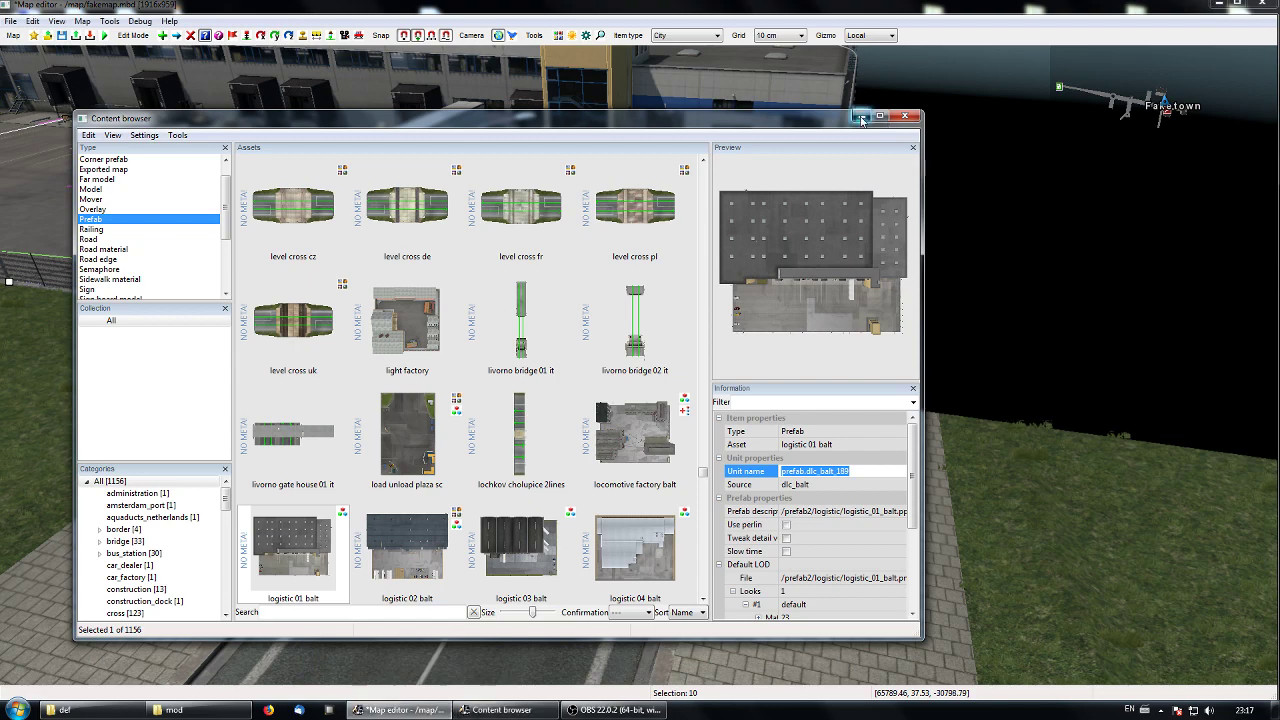
Switch to Windows Explorer and open the fakemap mod's def folder alongside the def folder in ETS2 FILES.
click(1219, 4)
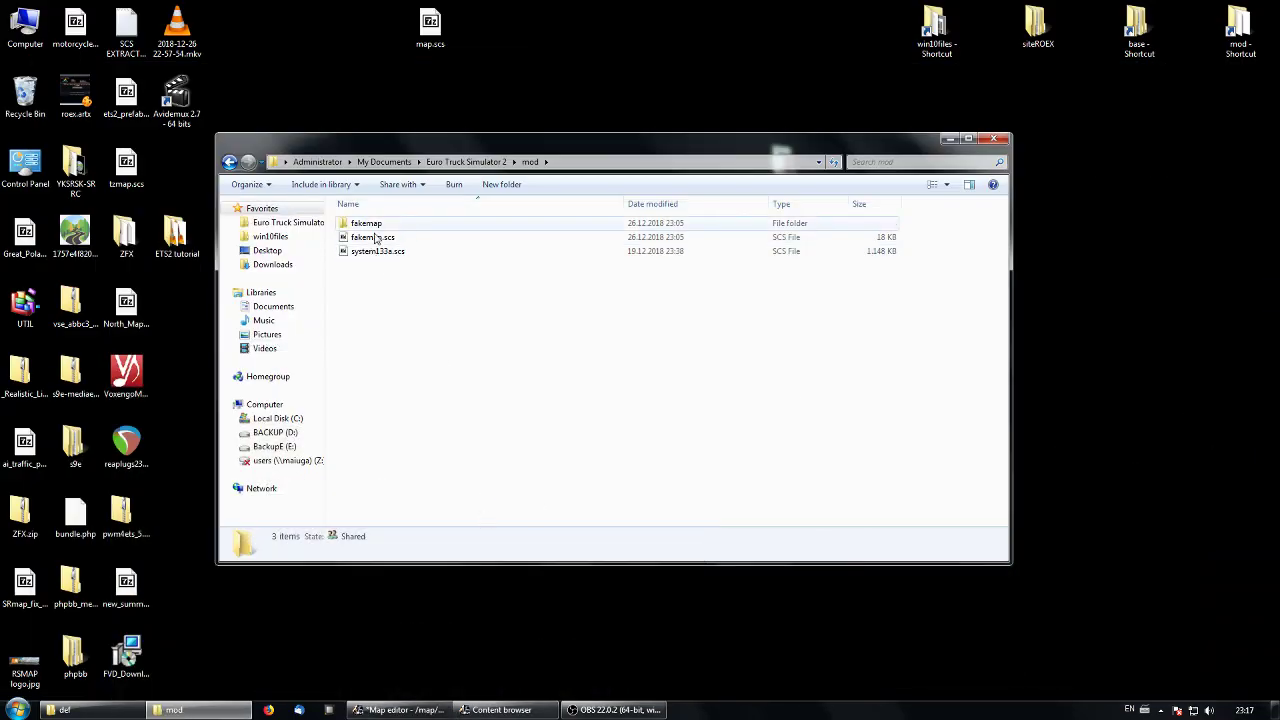
drag(512, 150, 619, 221)
double_click(475, 294)
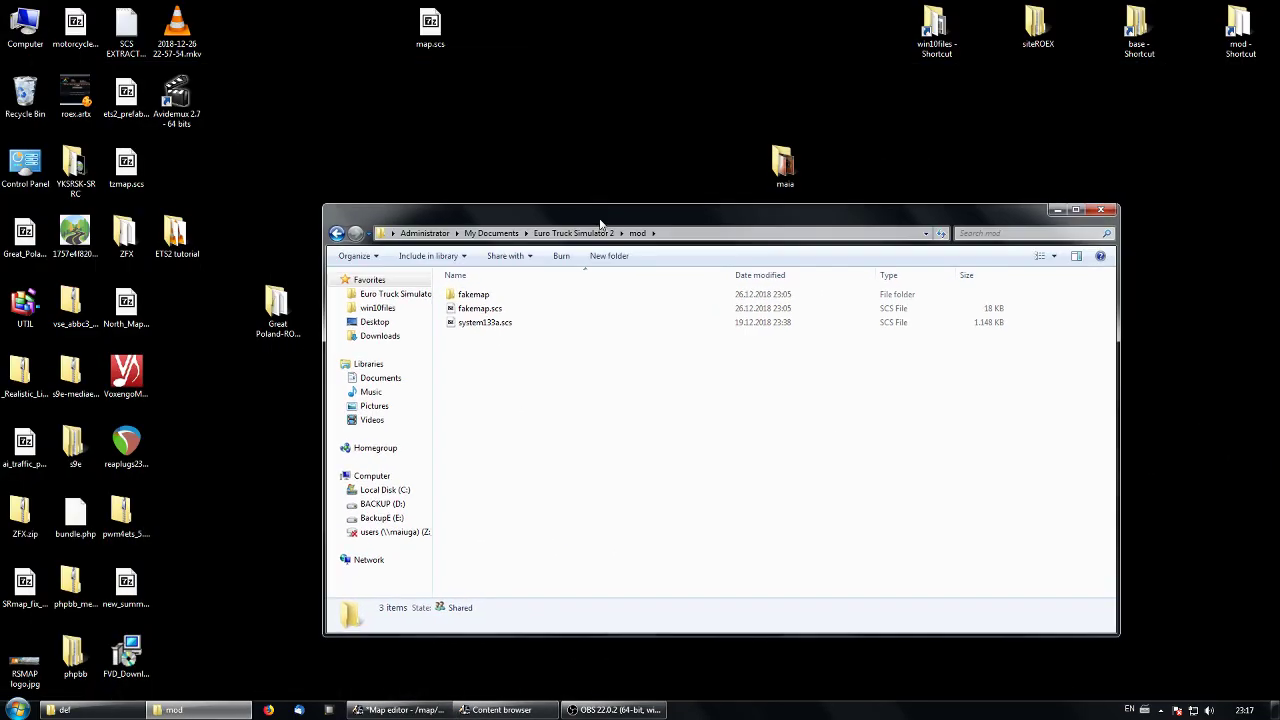
double_click(461, 296)
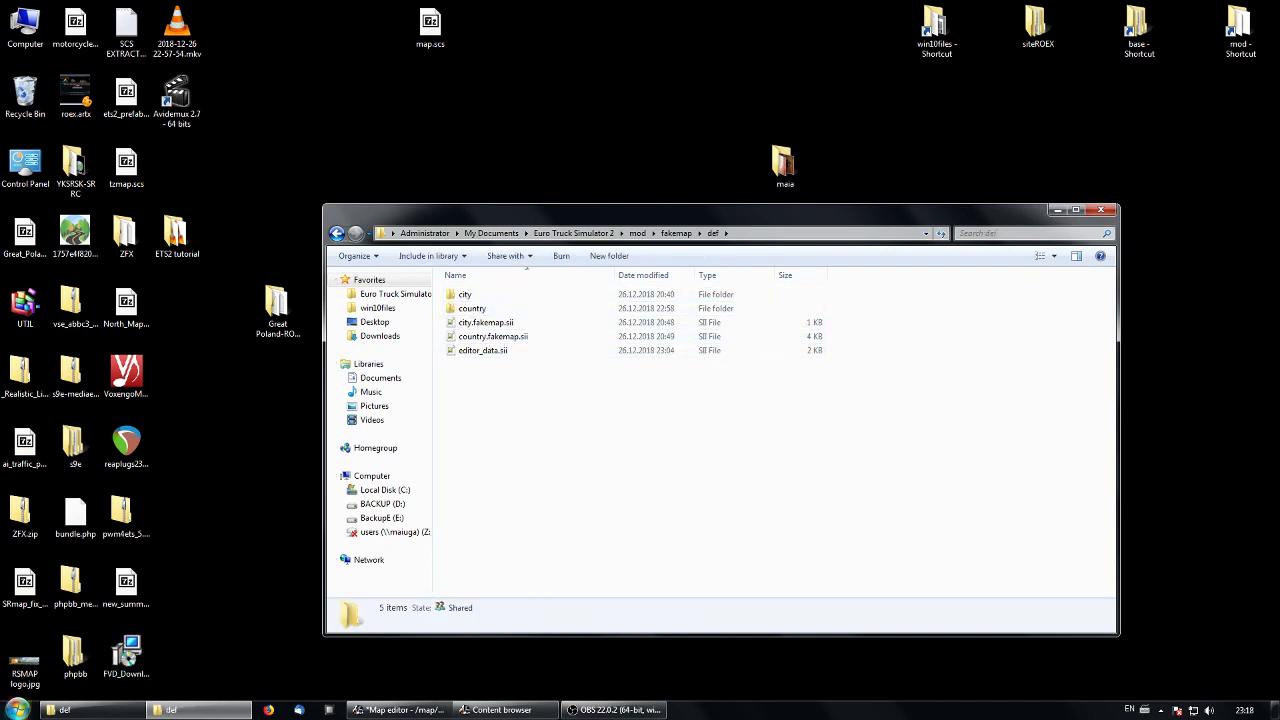
click(76, 712)
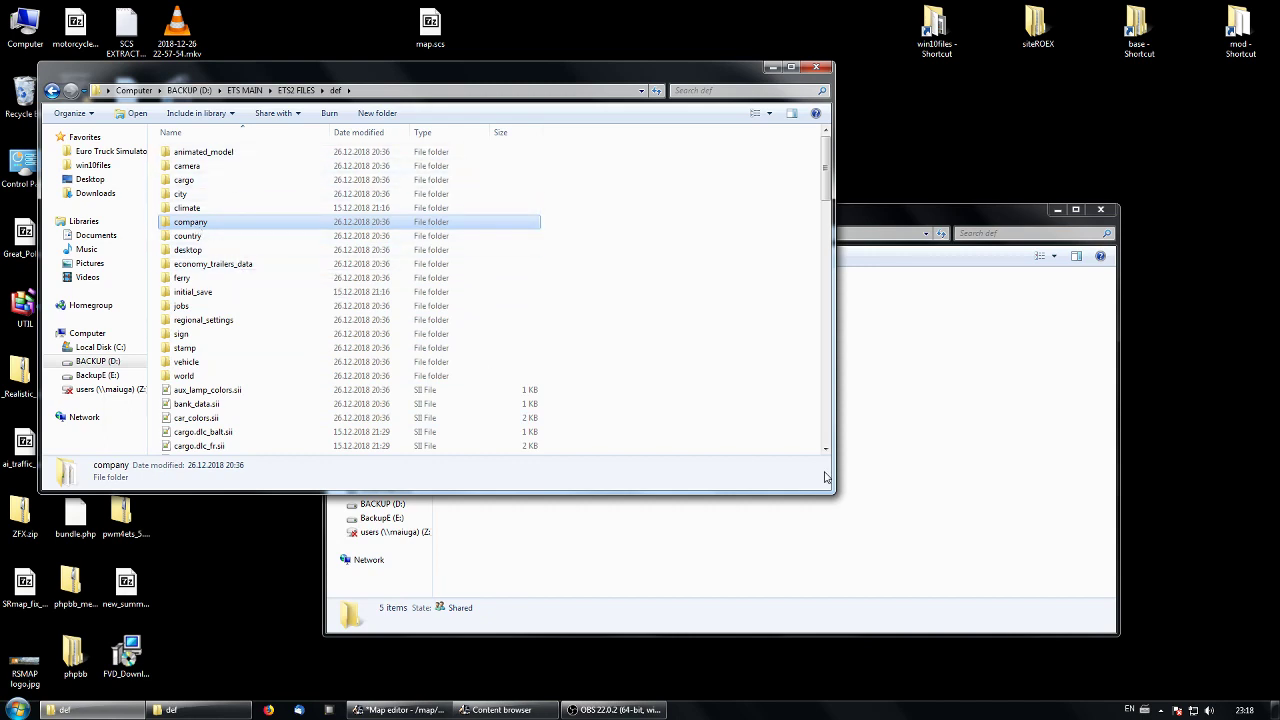
Create a folder named company in the fakemap mod's def folder.
click(920, 470)
right_click(577, 417)
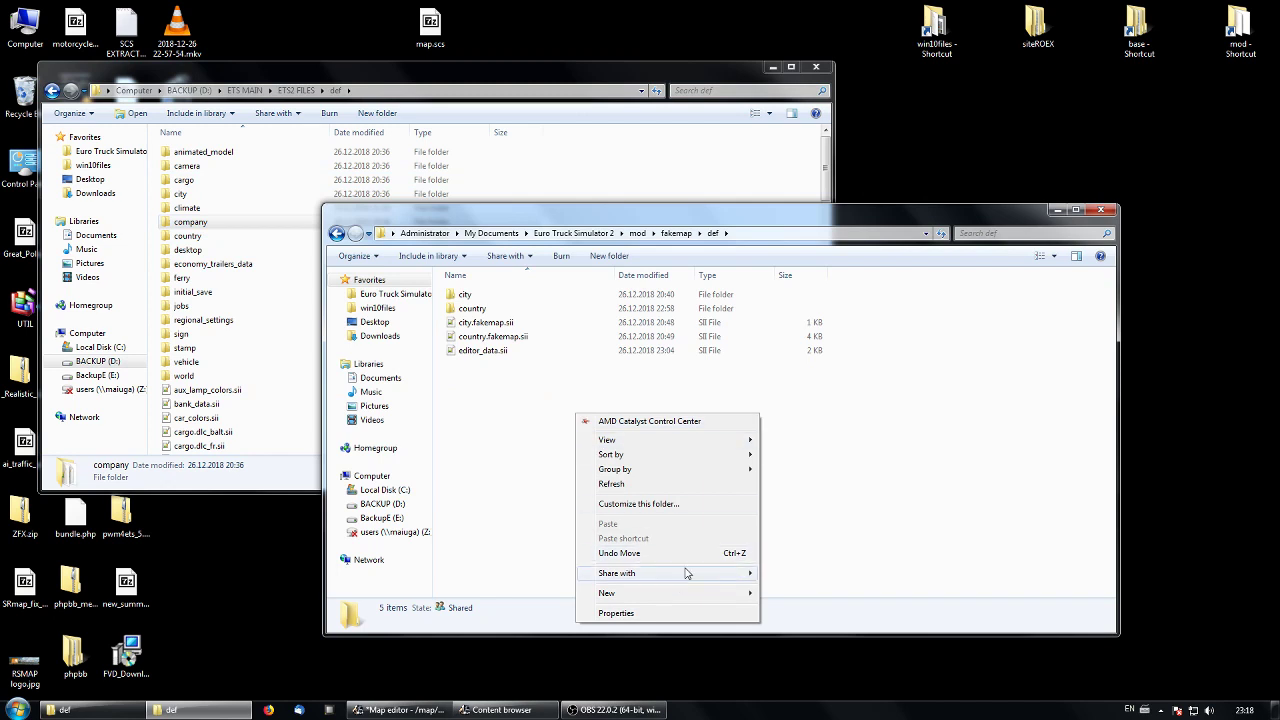
mouse_move(727, 597)
click(826, 471)
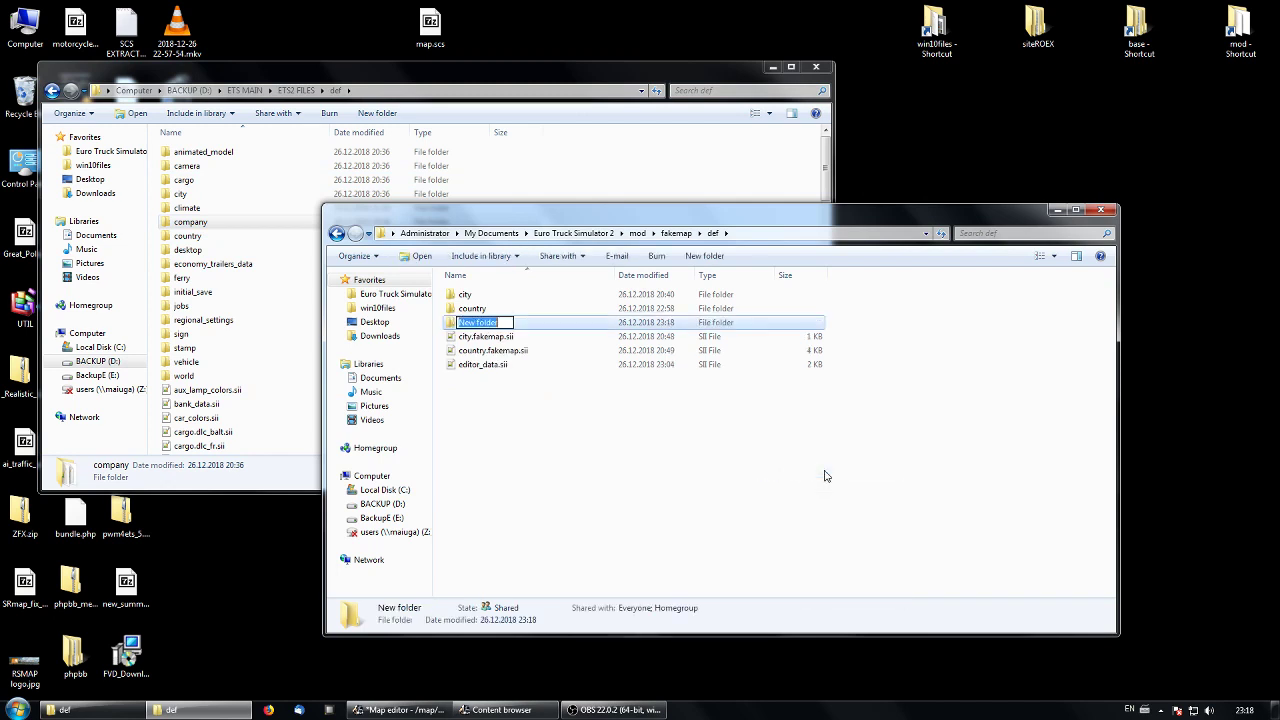
text(company)
click(628, 451)
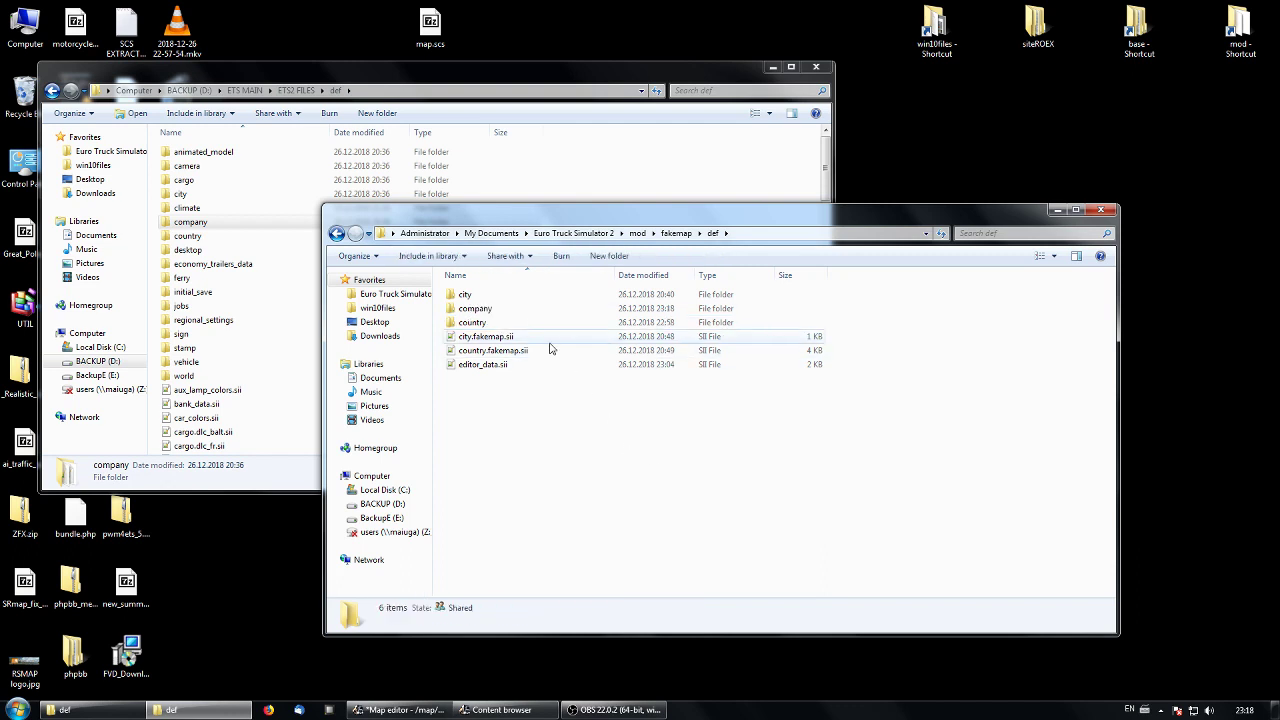
Copy the gnt folder from the ETS2 FILES company definitions into the fakemap mod's company folder.
double_click(476, 309)
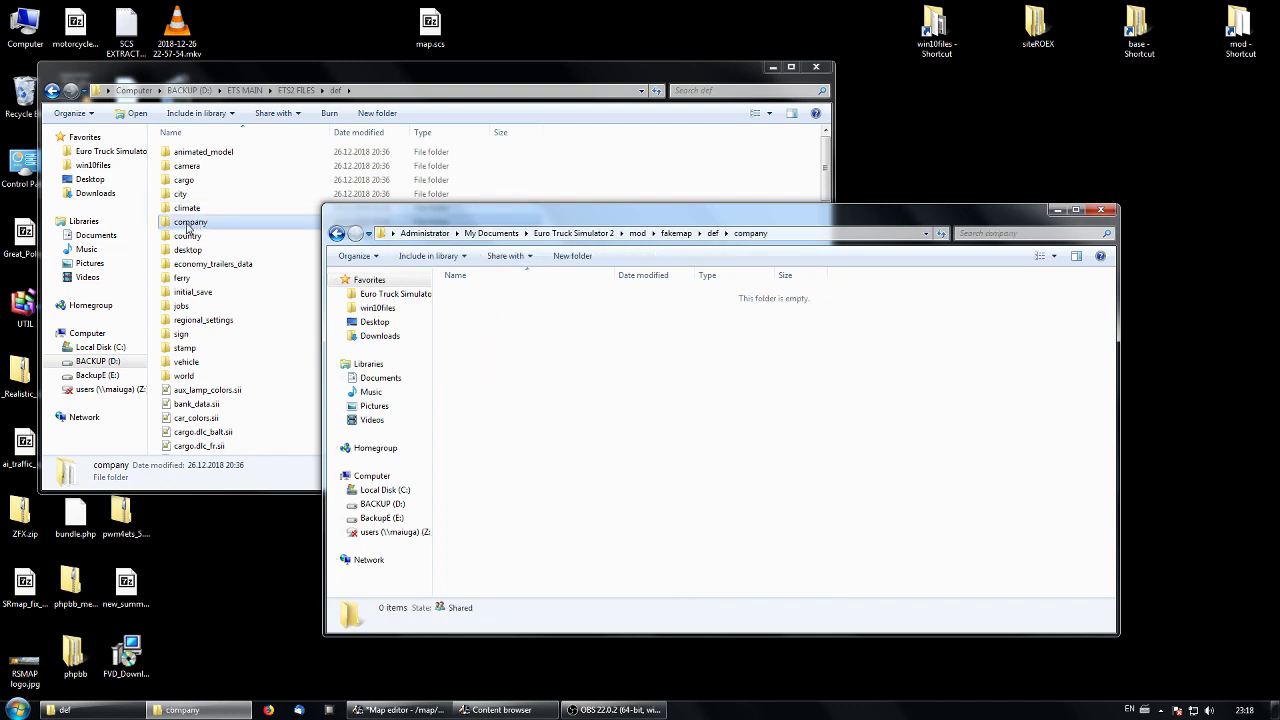
double_click(187, 224)
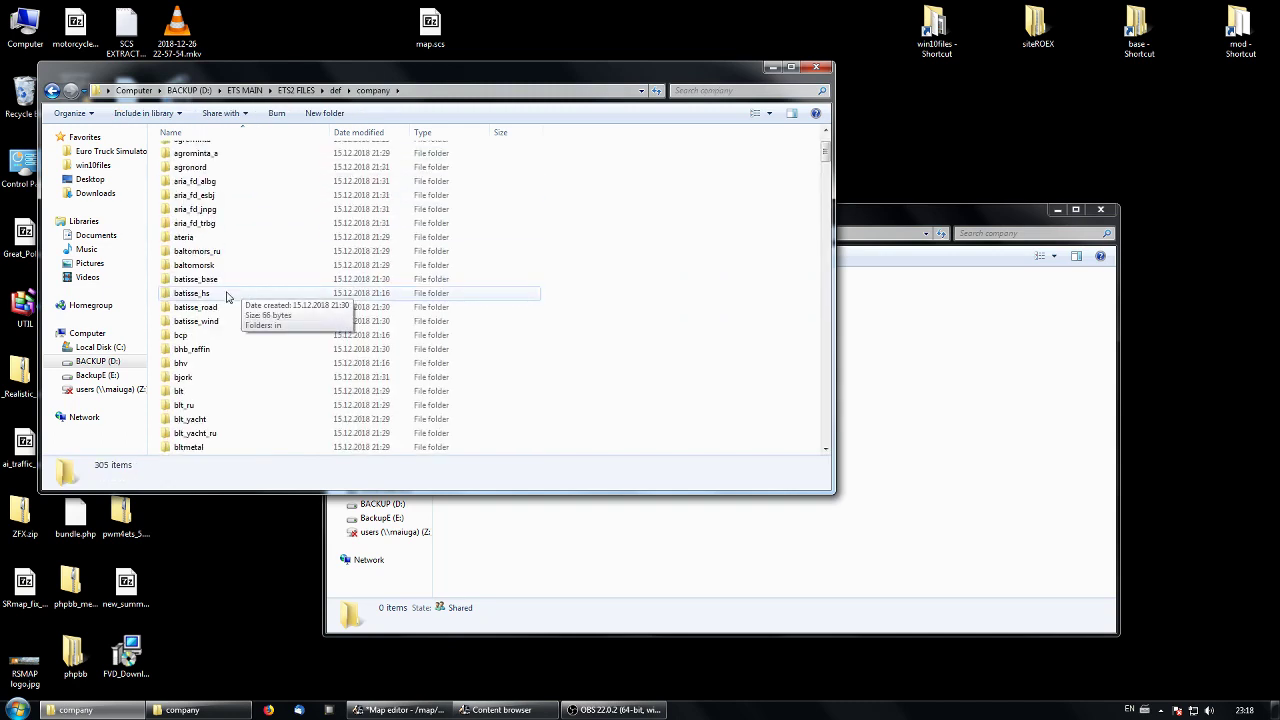
scroll(226, 297, down, 12)
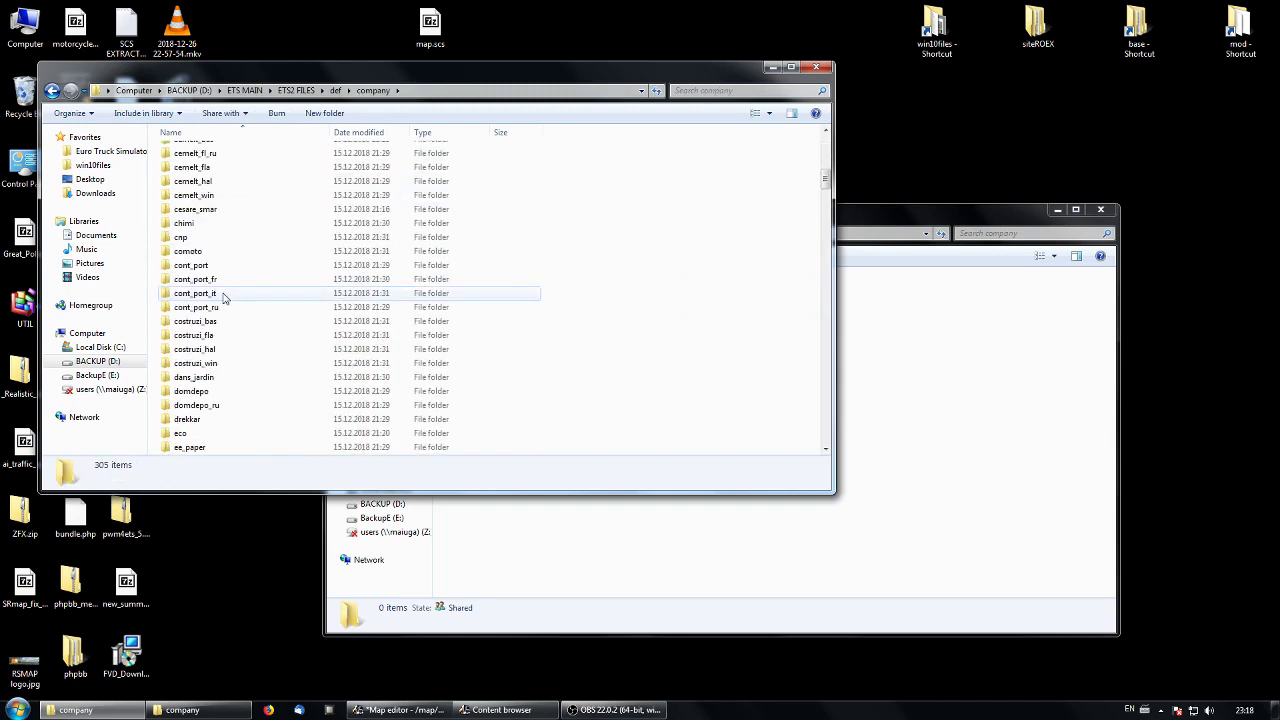
scroll(224, 297, up, 2)
scroll(224, 297, down, 5)
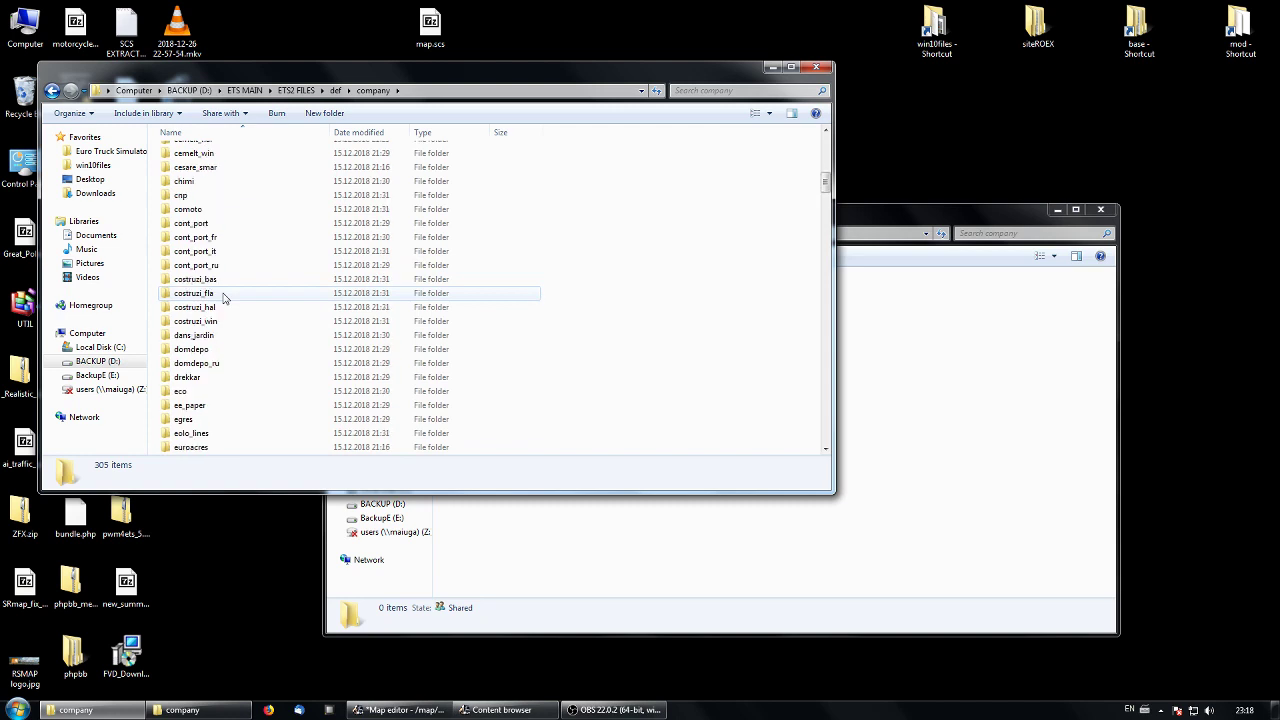
scroll(224, 297, down, 3)
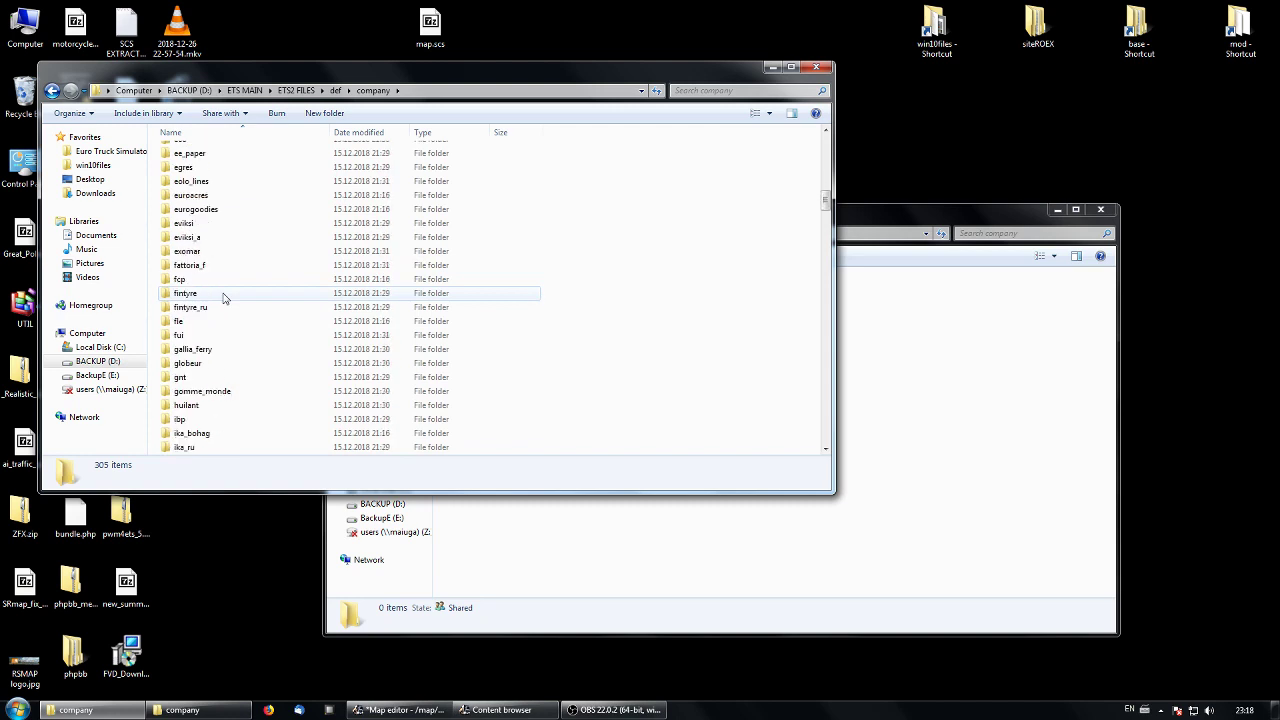
click(194, 377)
right_click(183, 377)
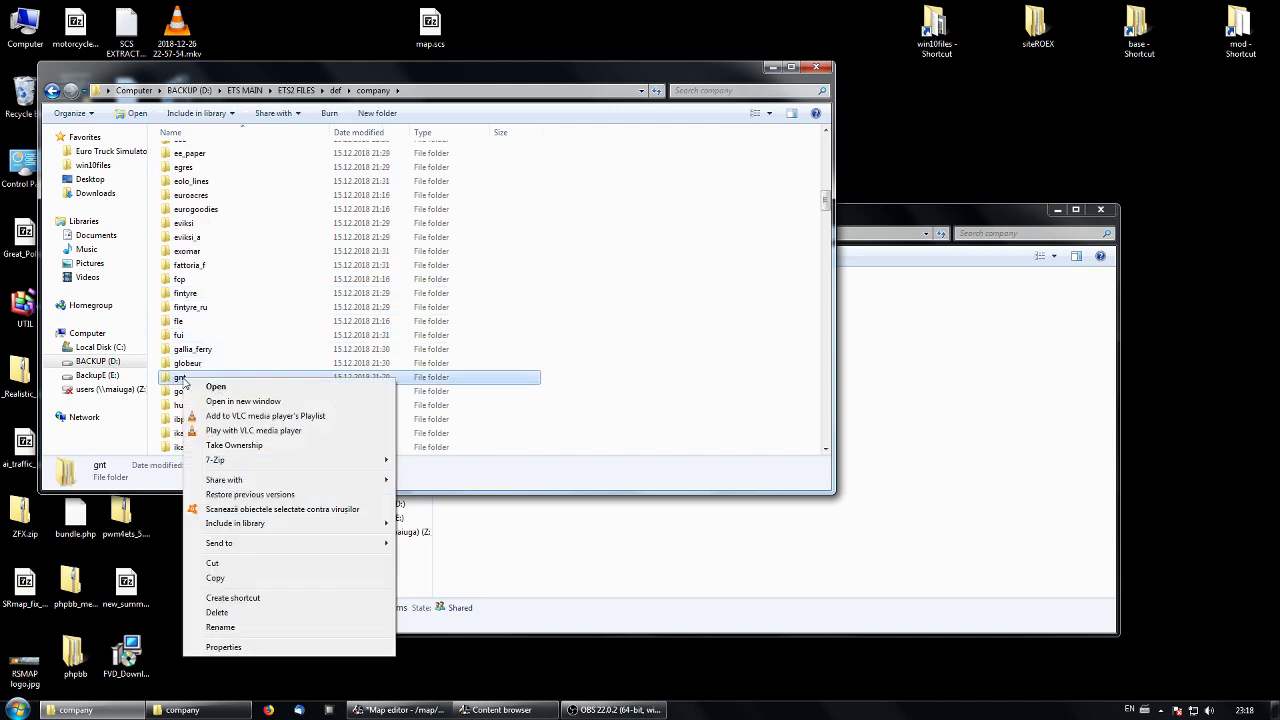
click(247, 577)
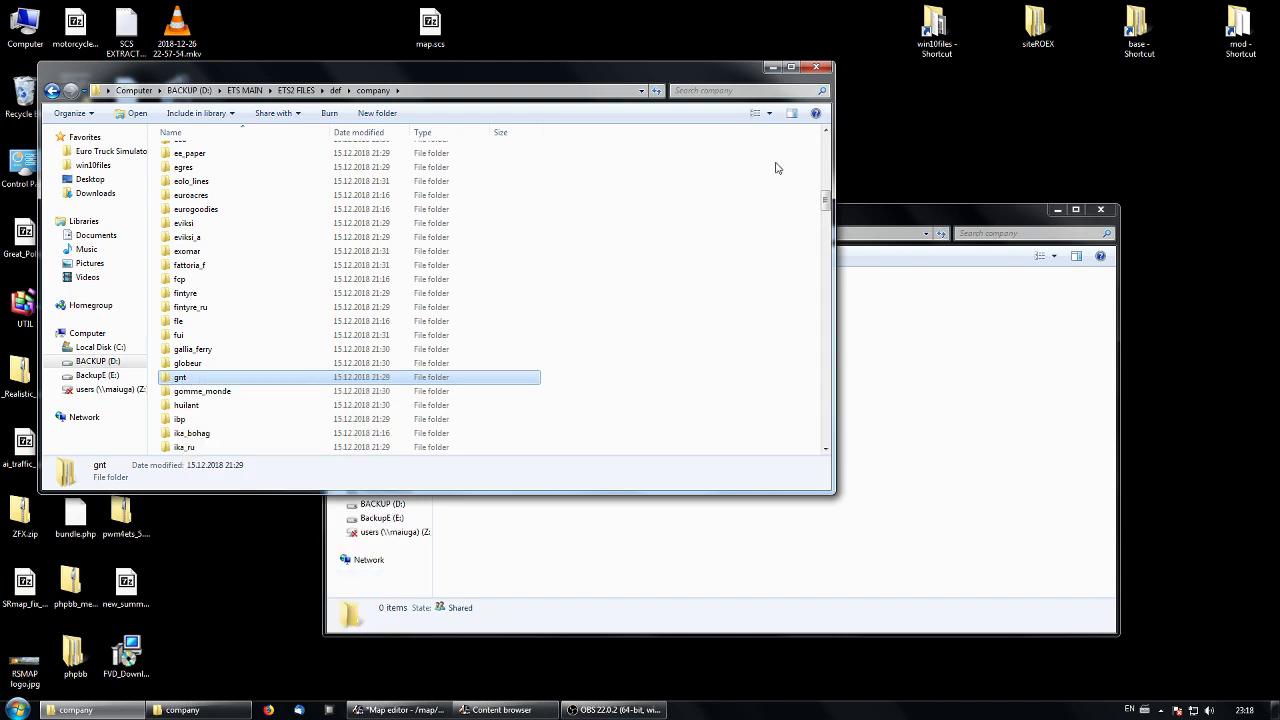
click(772, 67)
right_click(603, 333)
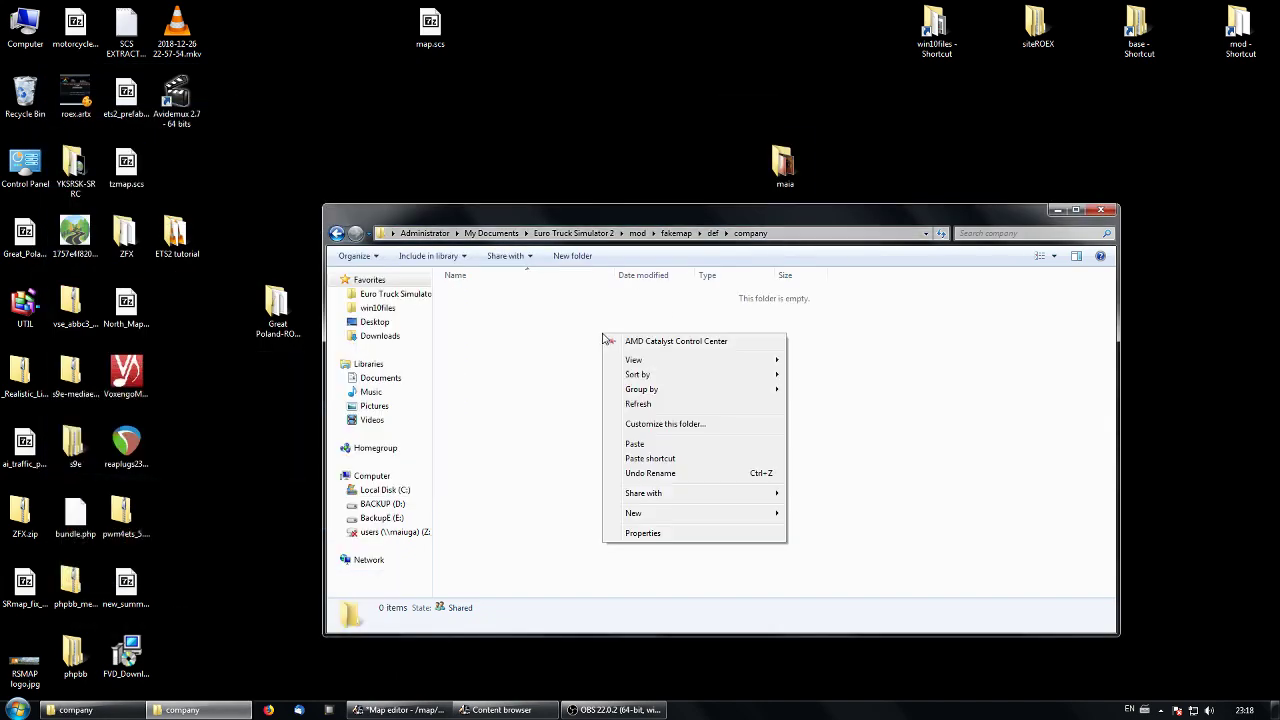
click(654, 446)
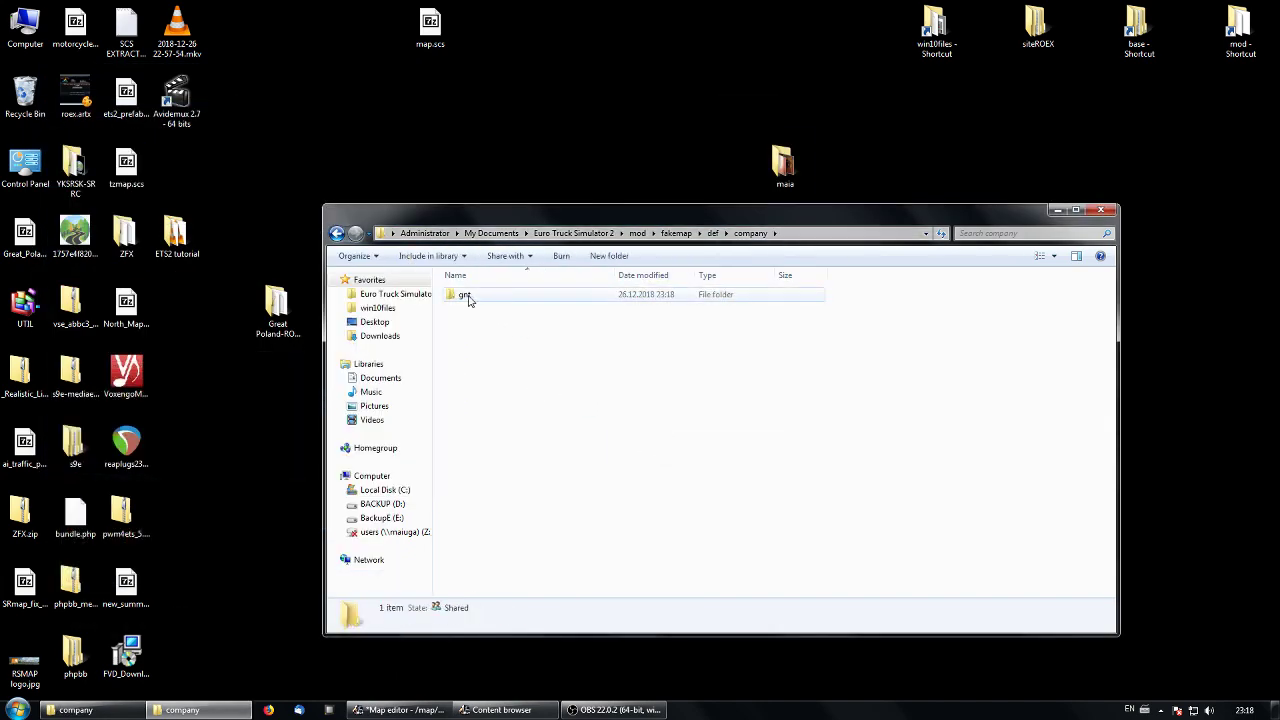
Delete the in and out folders from the copied gnt folder, and every file except daugavpils.dlc_balt.sii from its editor folder.
double_click(467, 297)
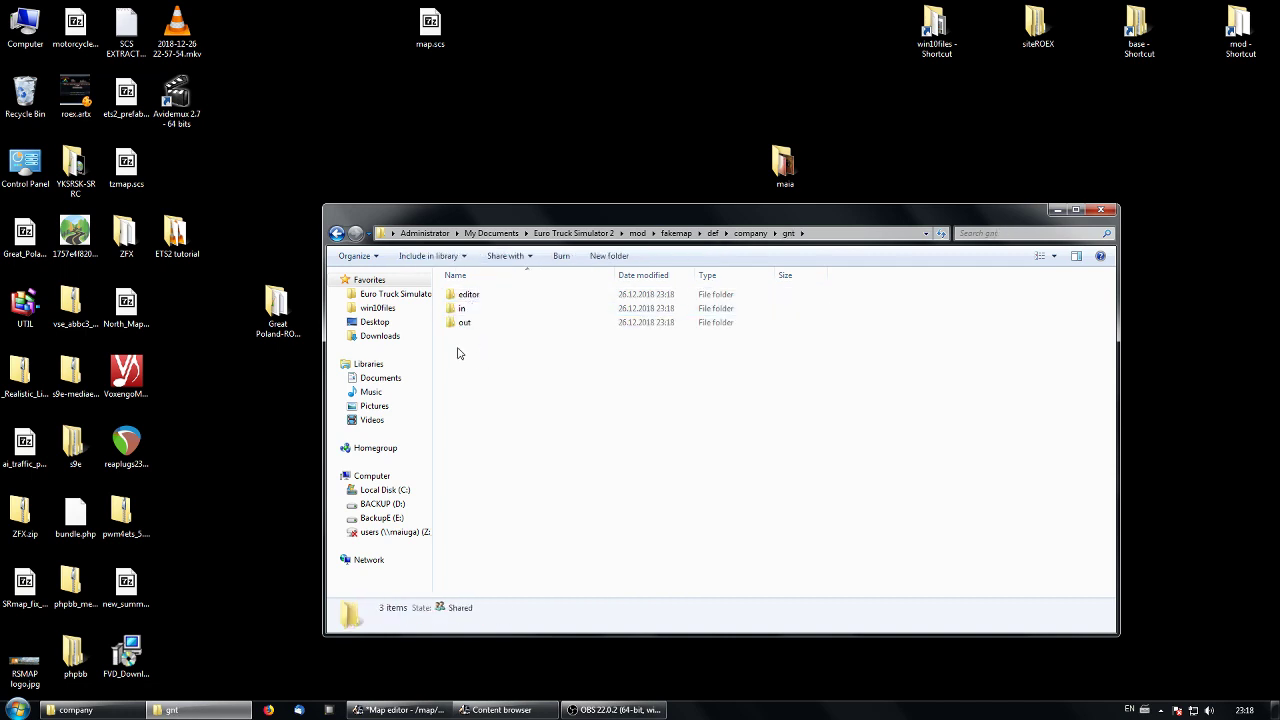
drag(460, 348, 457, 307)
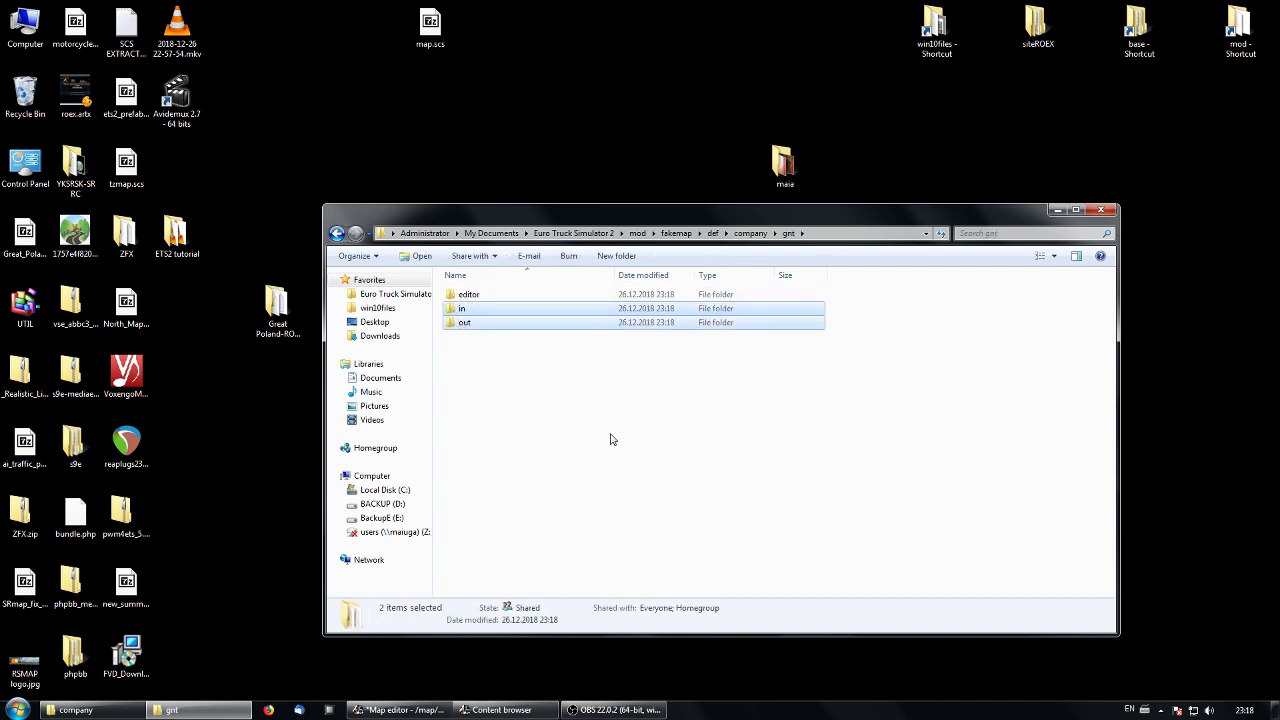
key(Delete)
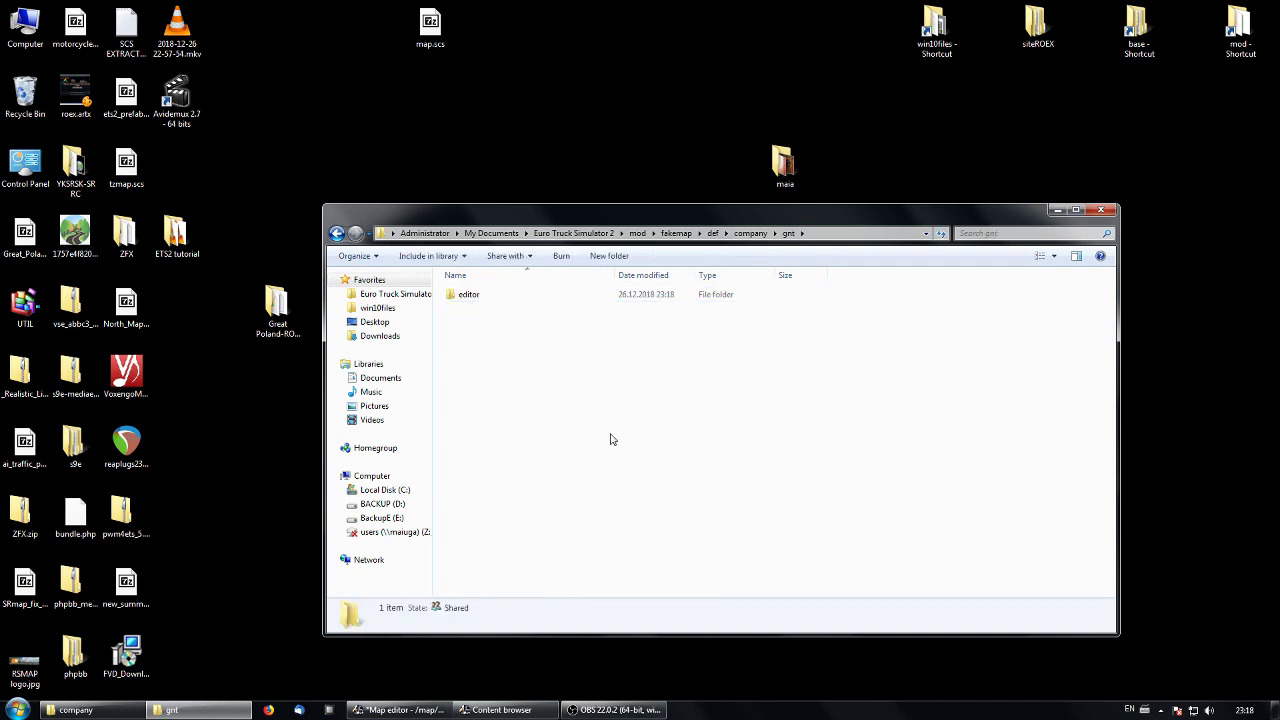
double_click(473, 296)
drag(481, 402, 488, 310)
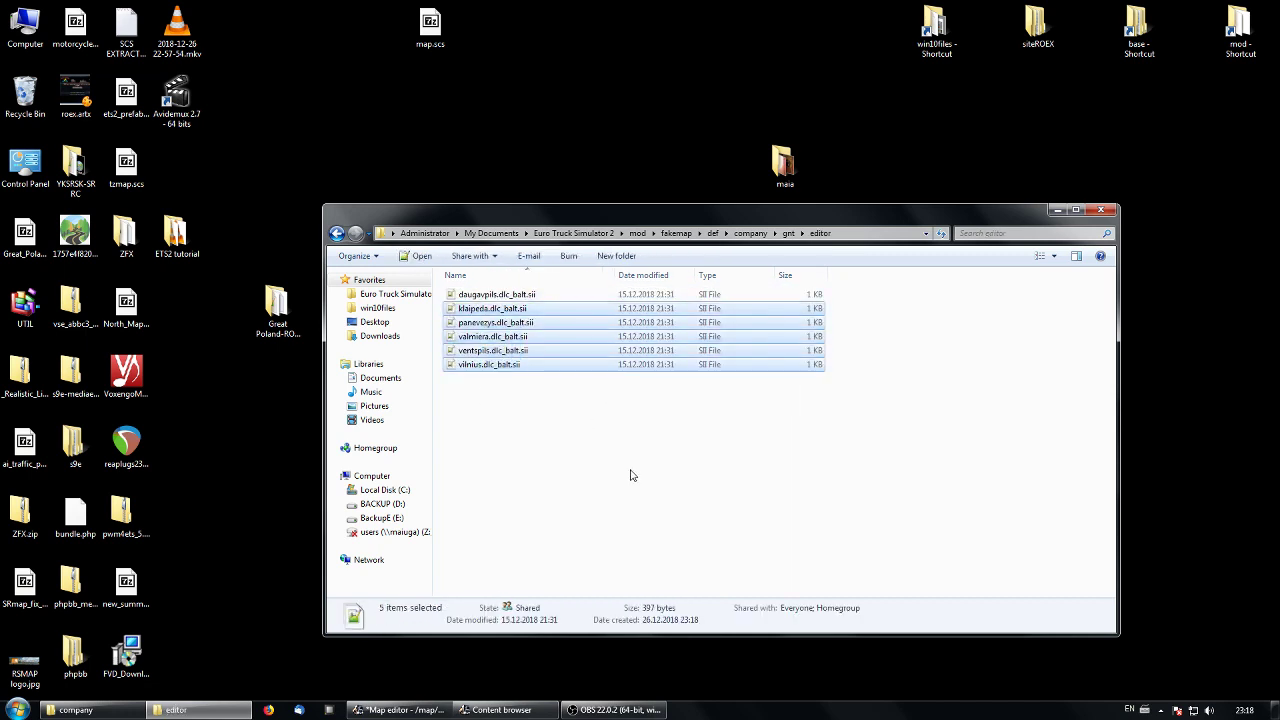
key(Delete)
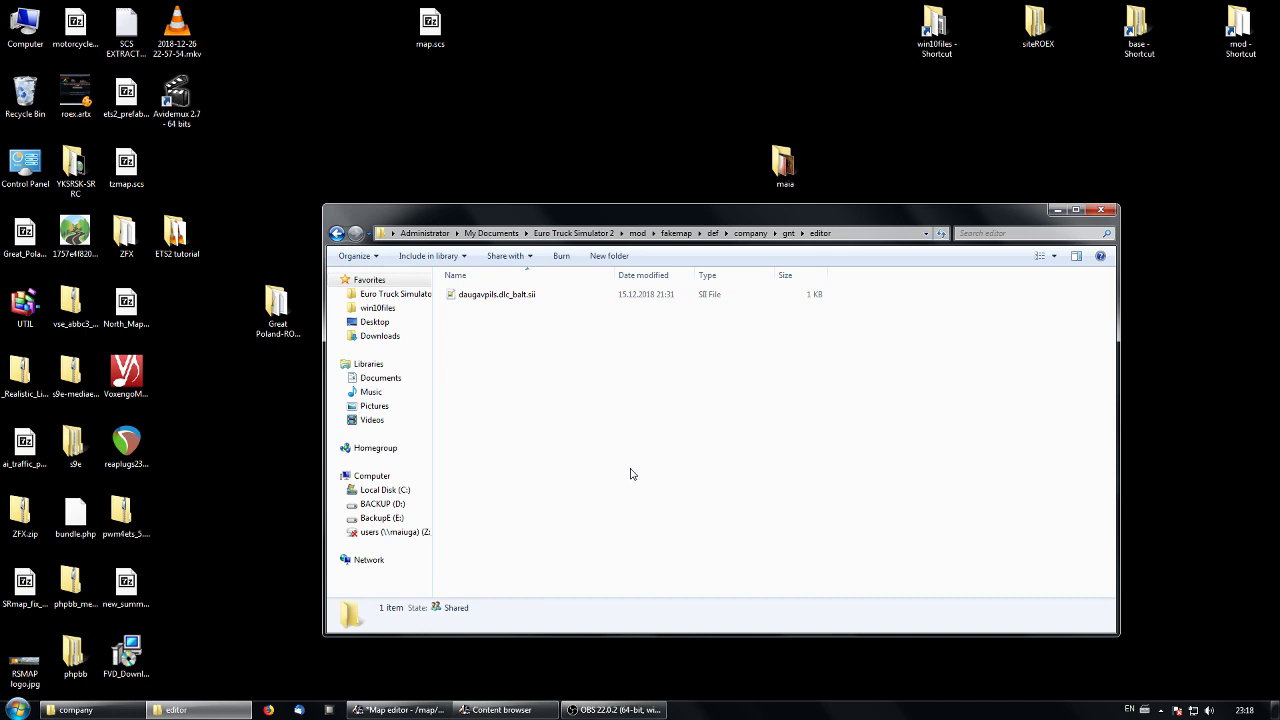
Rename daugavpils.dlc_balt.sii to faketown.sii and copy the name faketown.
click(512, 298)
click(505, 298)
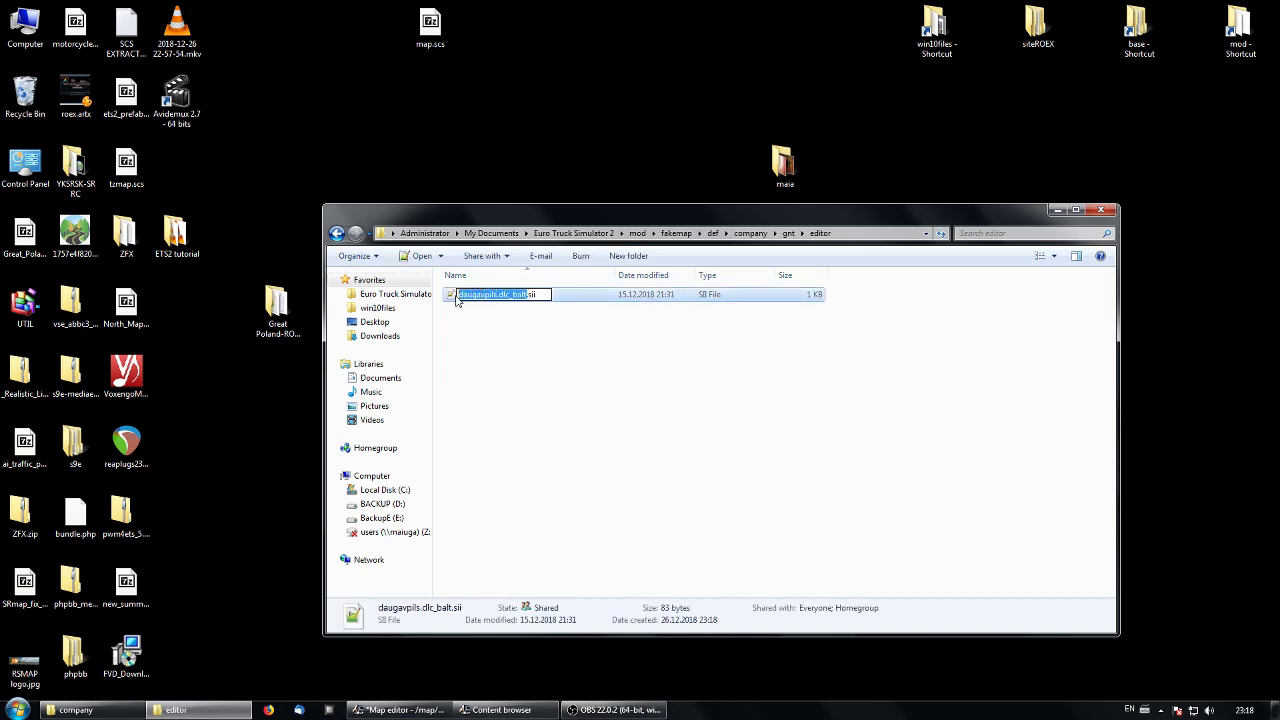
text(faketow)
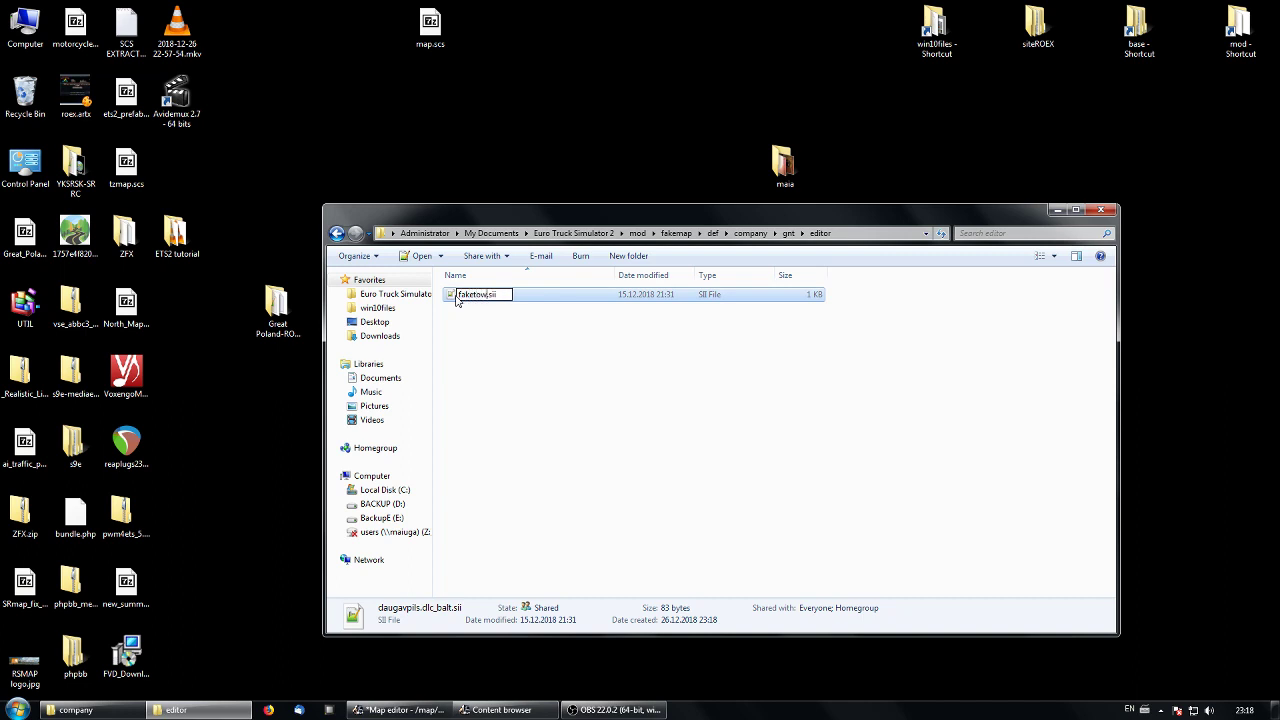
text(n)
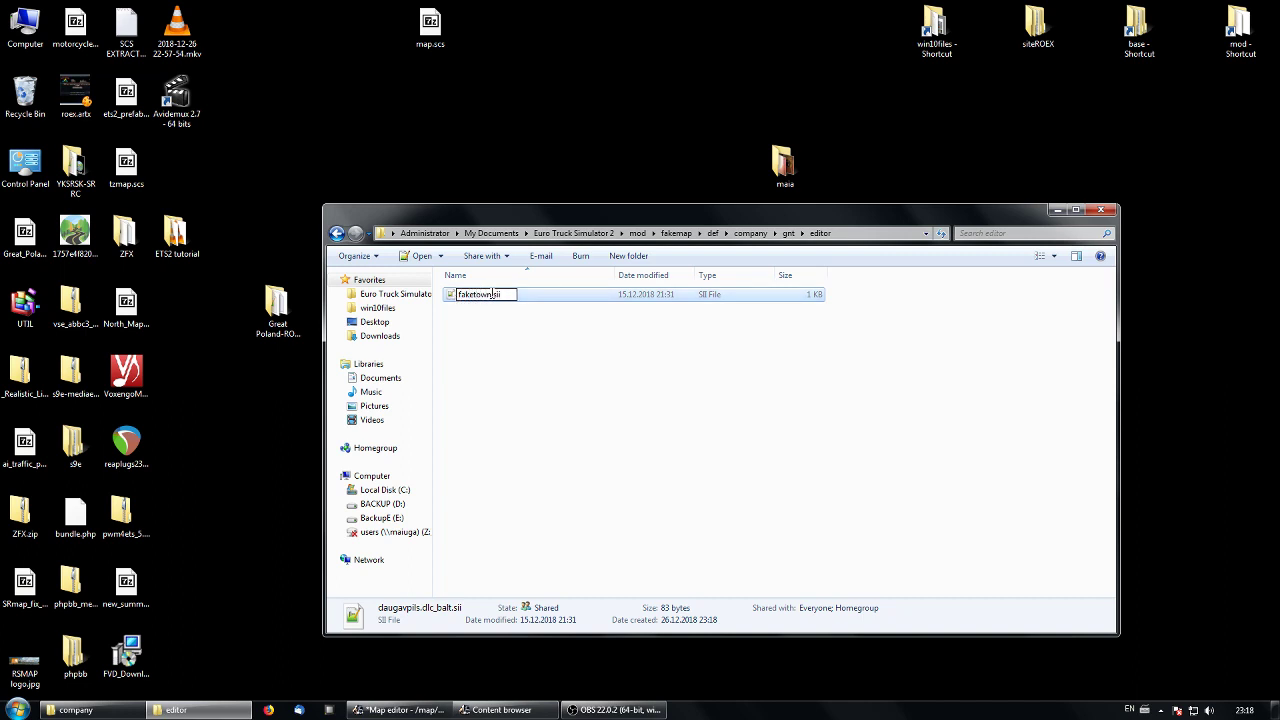
drag(491, 293, 450, 294)
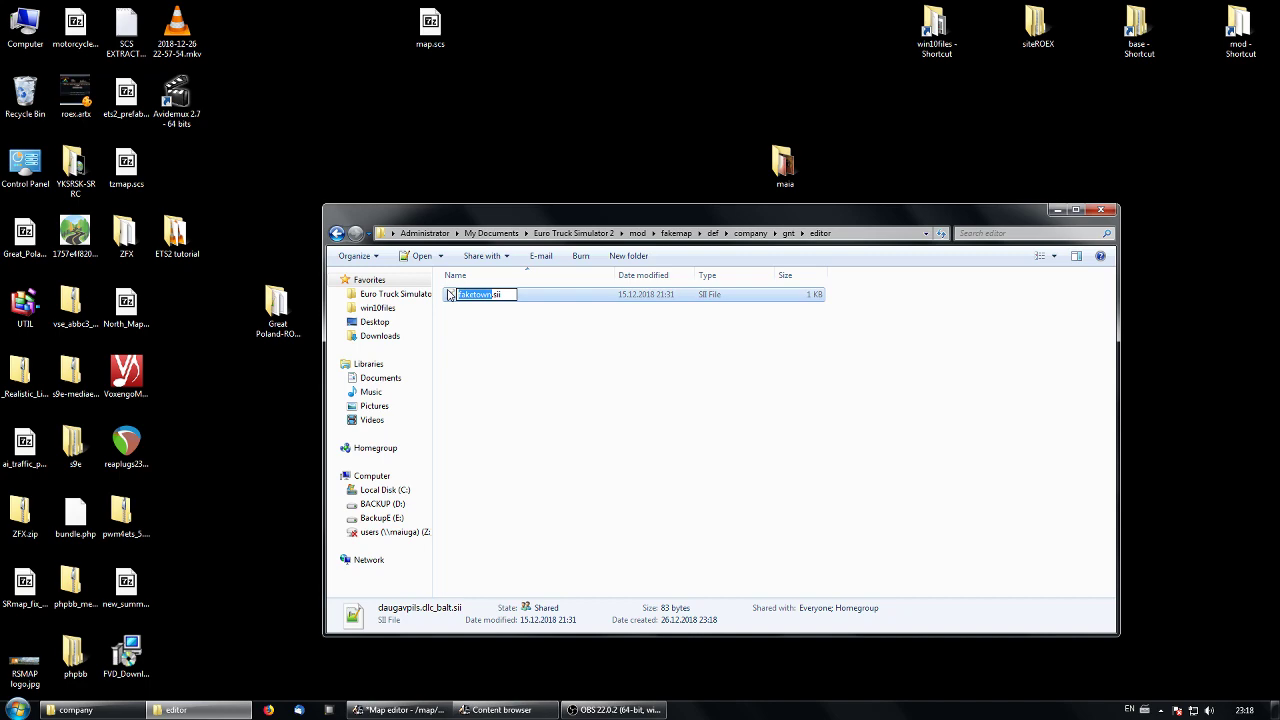
click(549, 366)
Open faketown.sii in Notepad++ and replace daugavpils with faketown in both the company_def and city entries.
double_click(477, 298)
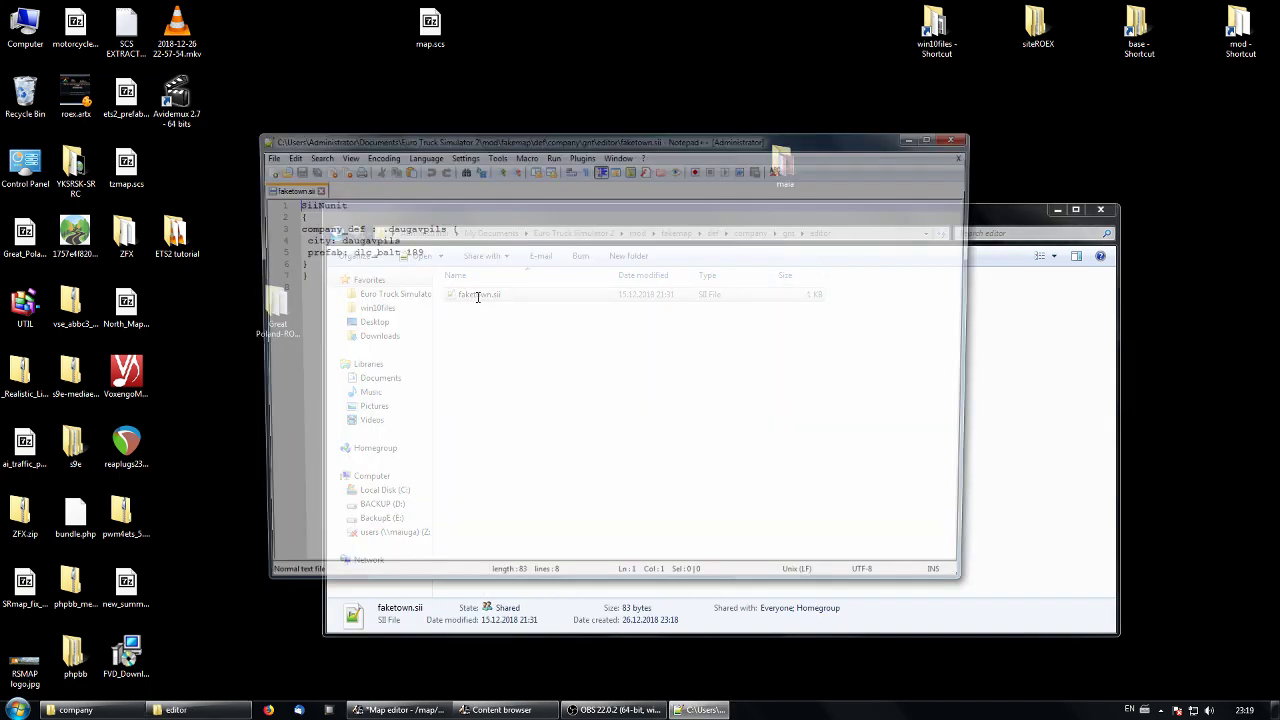
drag(442, 227, 381, 228)
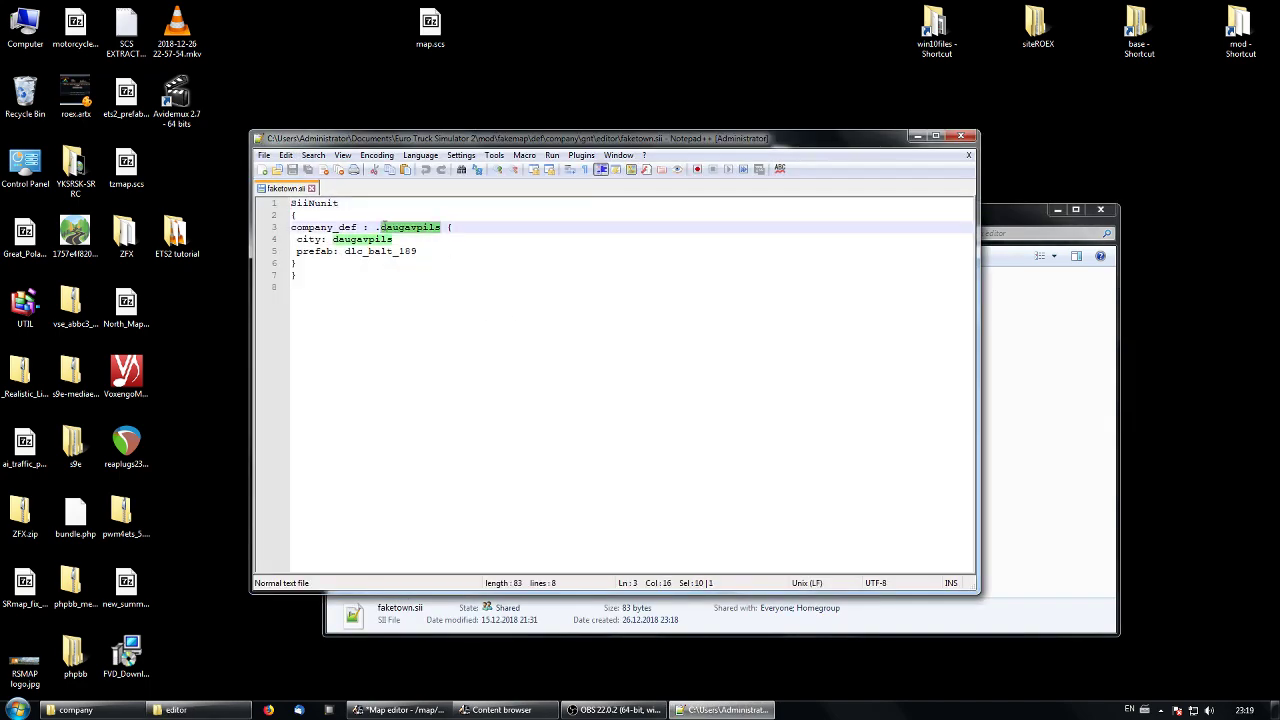
key(ctrl+v)
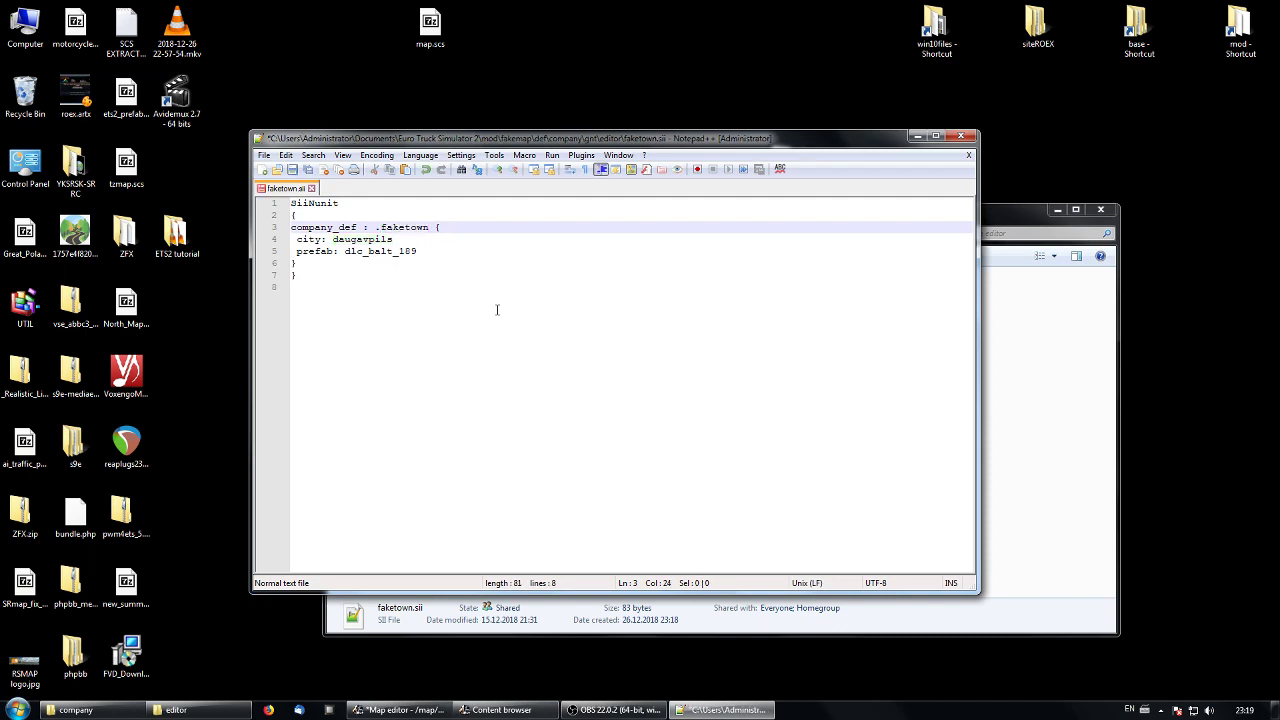
drag(392, 240, 332, 240)
key(ctrl+v)
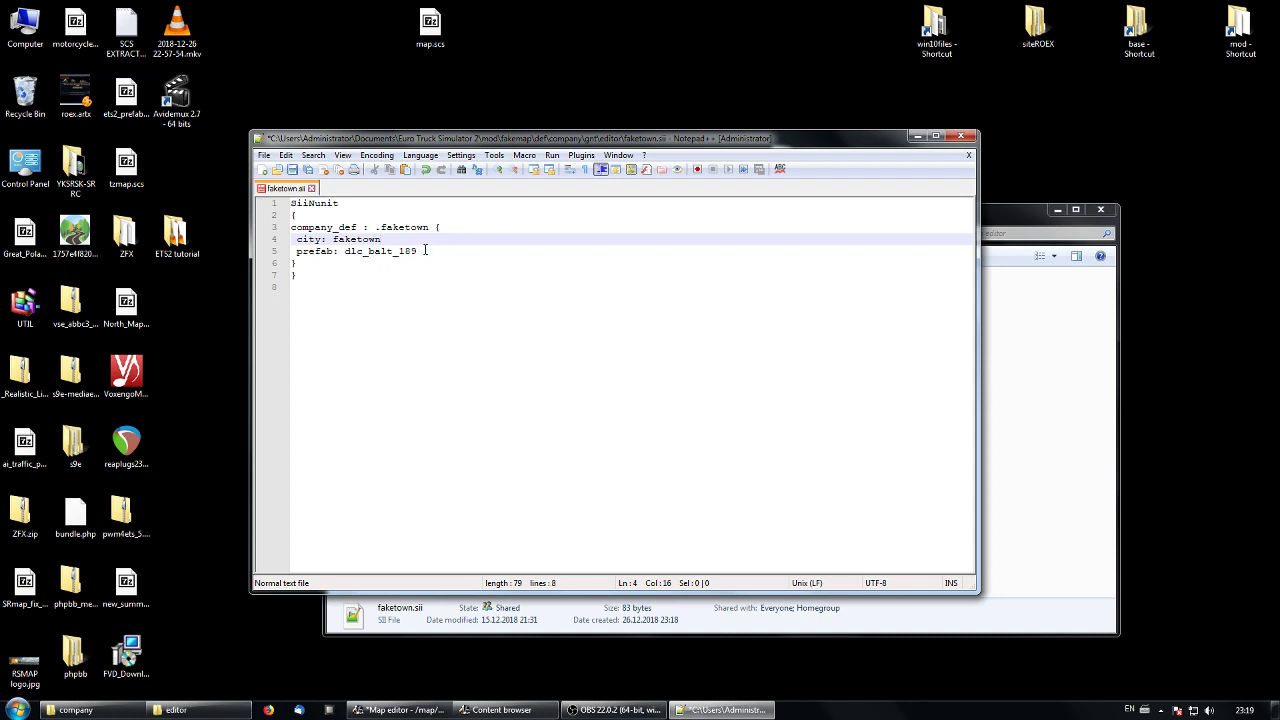
Save faketown.sii, close the text editor and return to the fakemap mod's company folder.
click(417, 250)
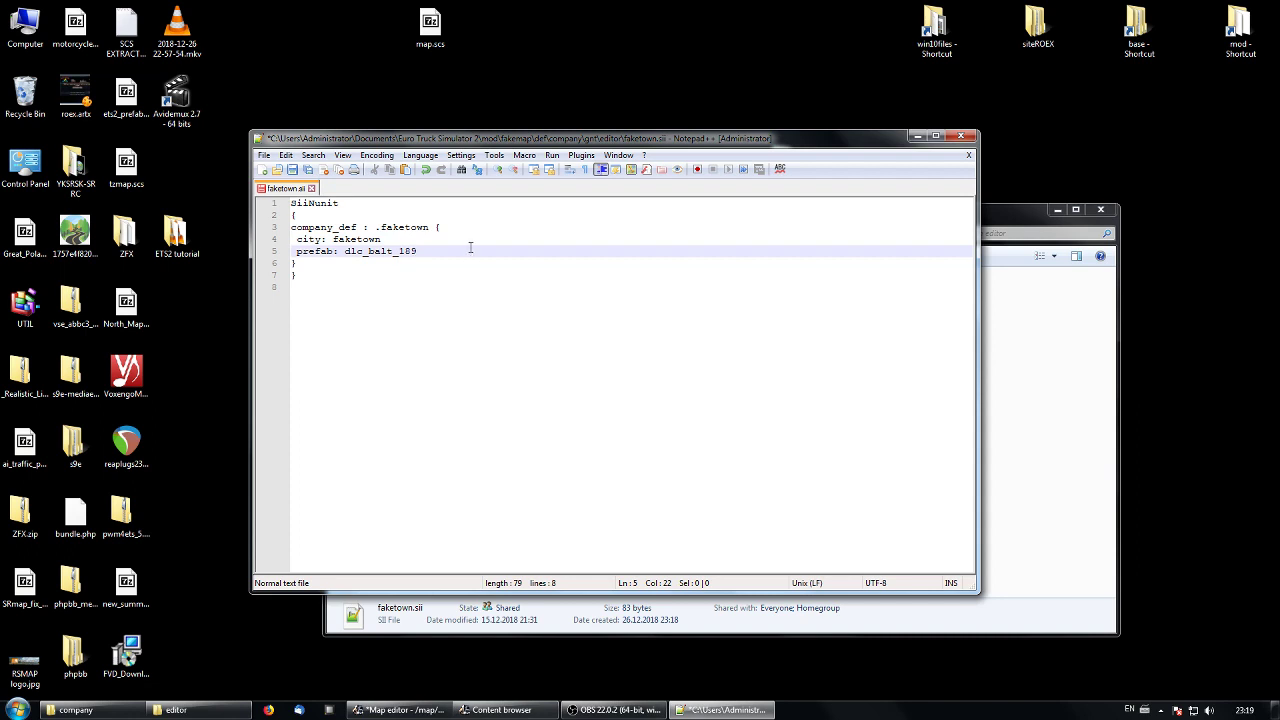
drag(650, 140, 518, 89)
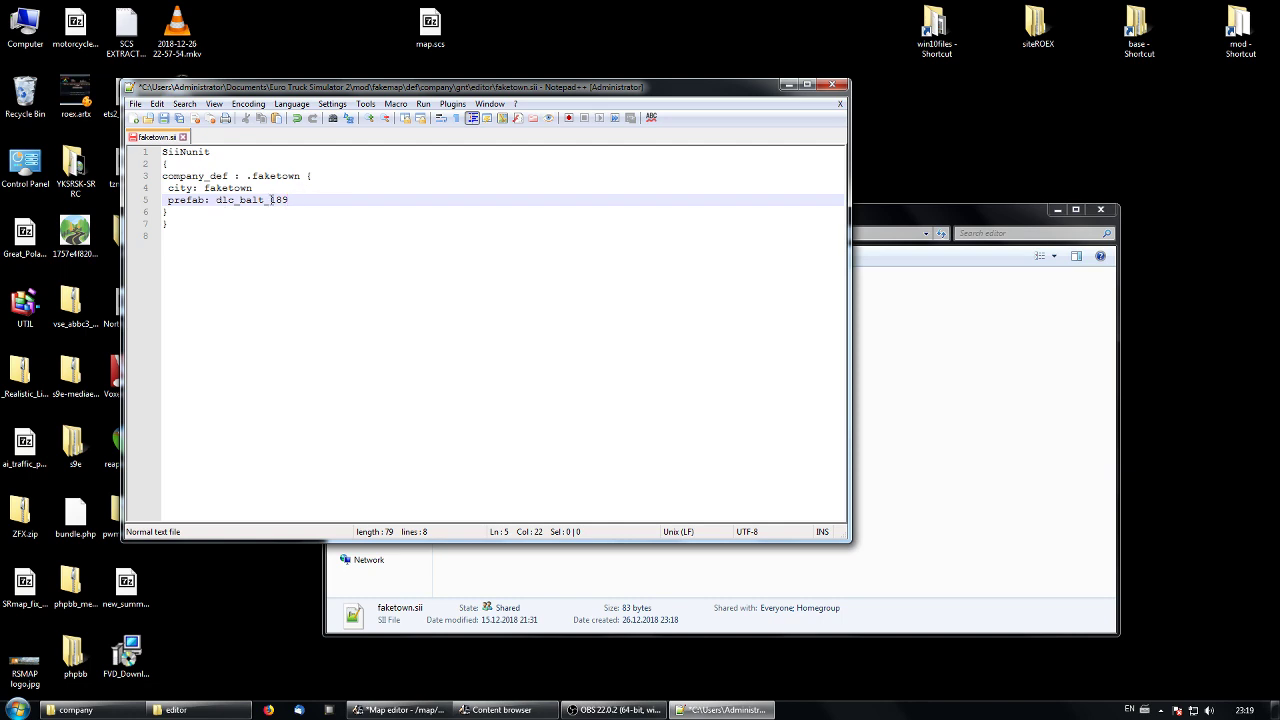
click(162, 118)
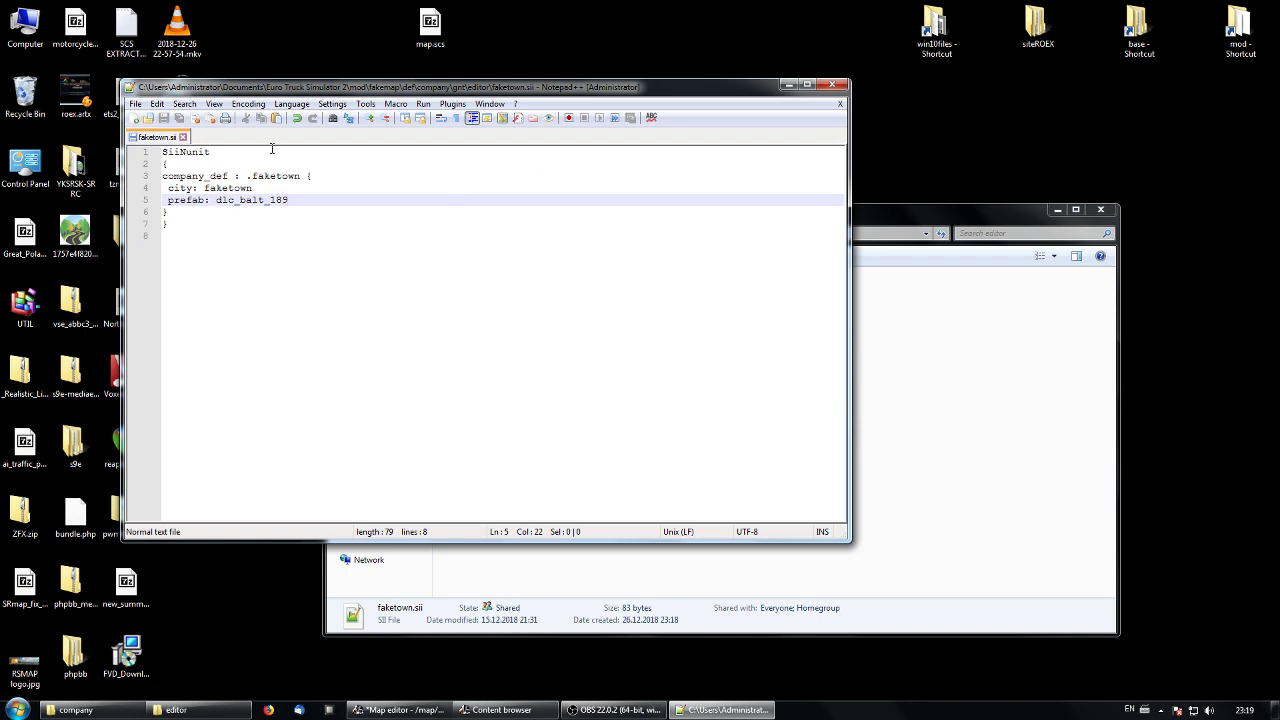
click(183, 137)
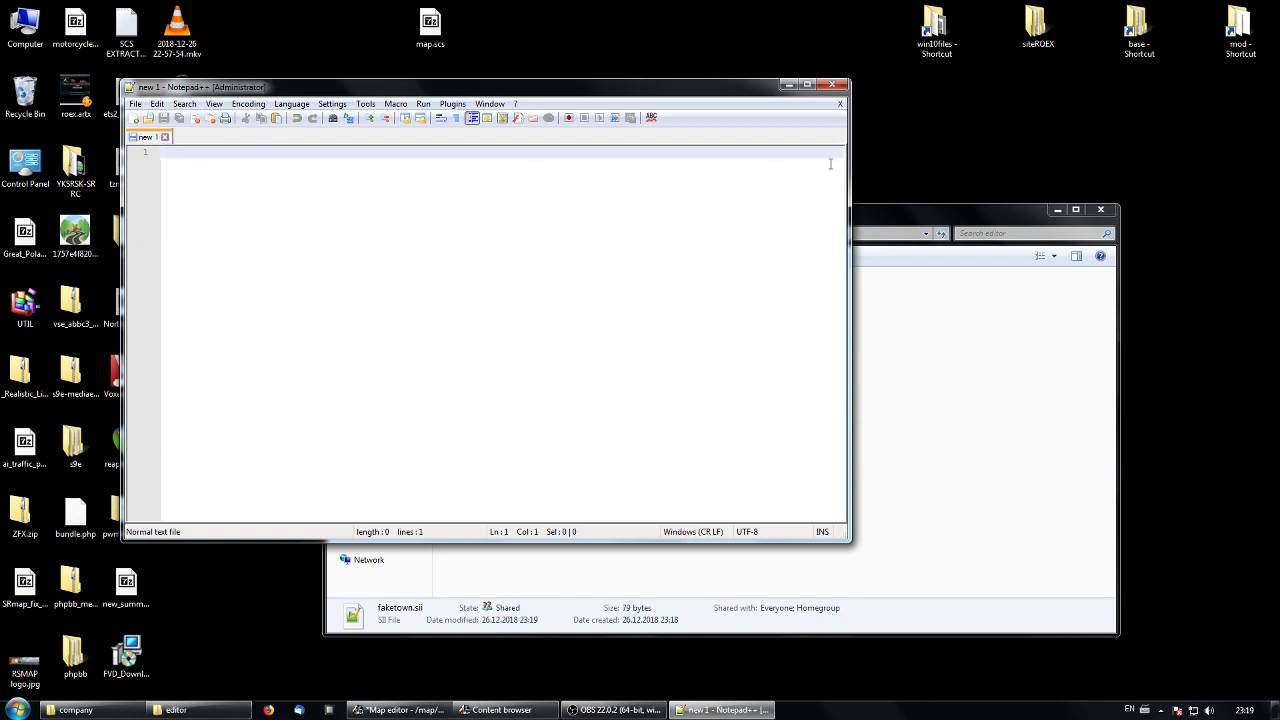
click(833, 87)
click(338, 233)
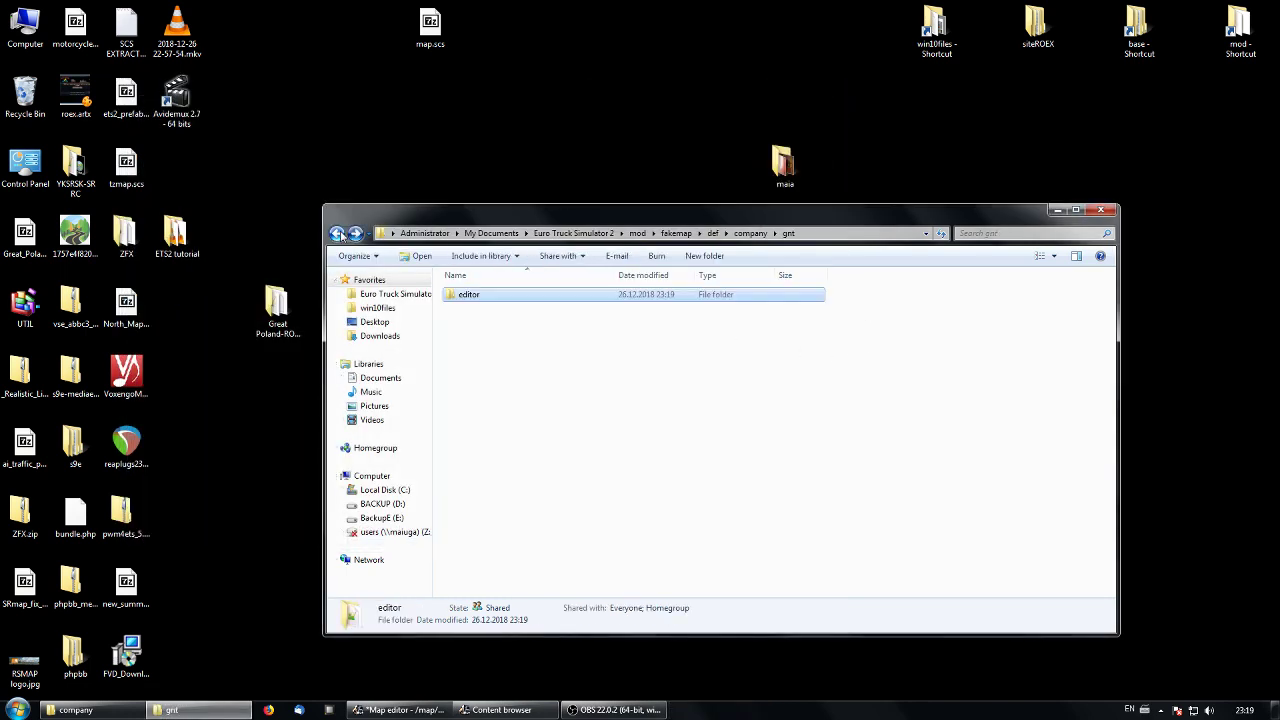
click(338, 233)
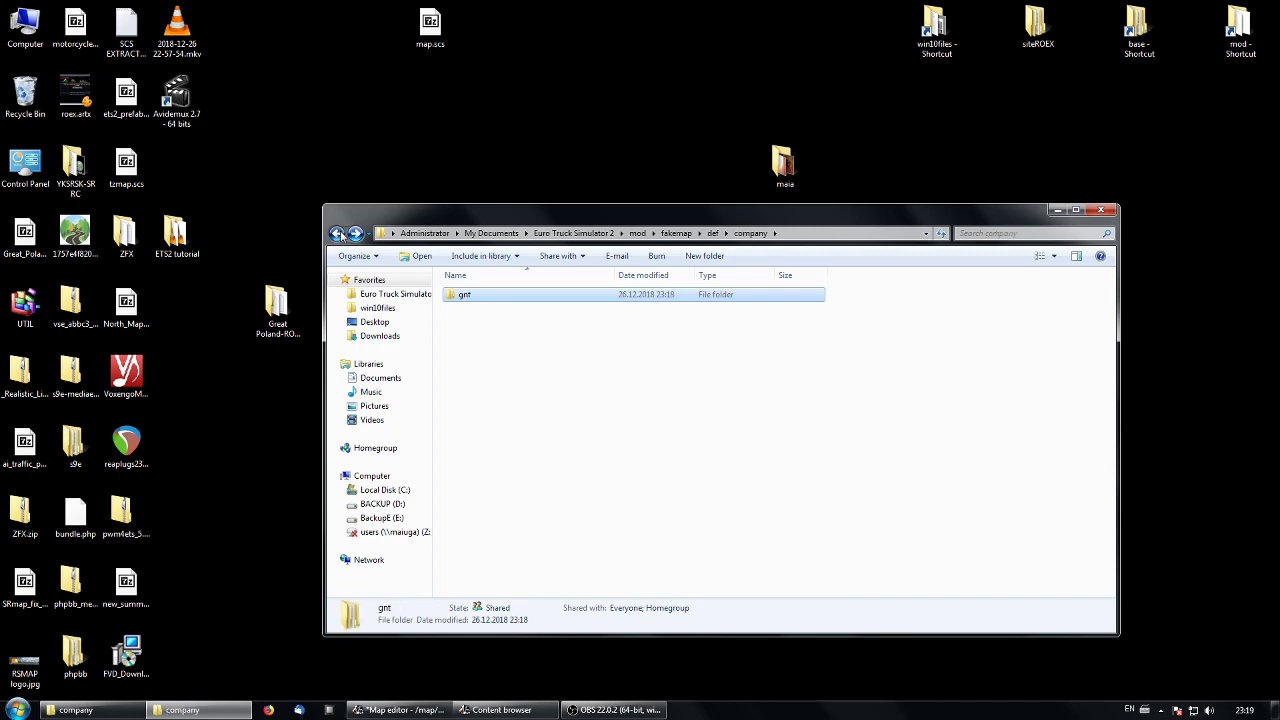
click(338, 233)
double_click(490, 309)
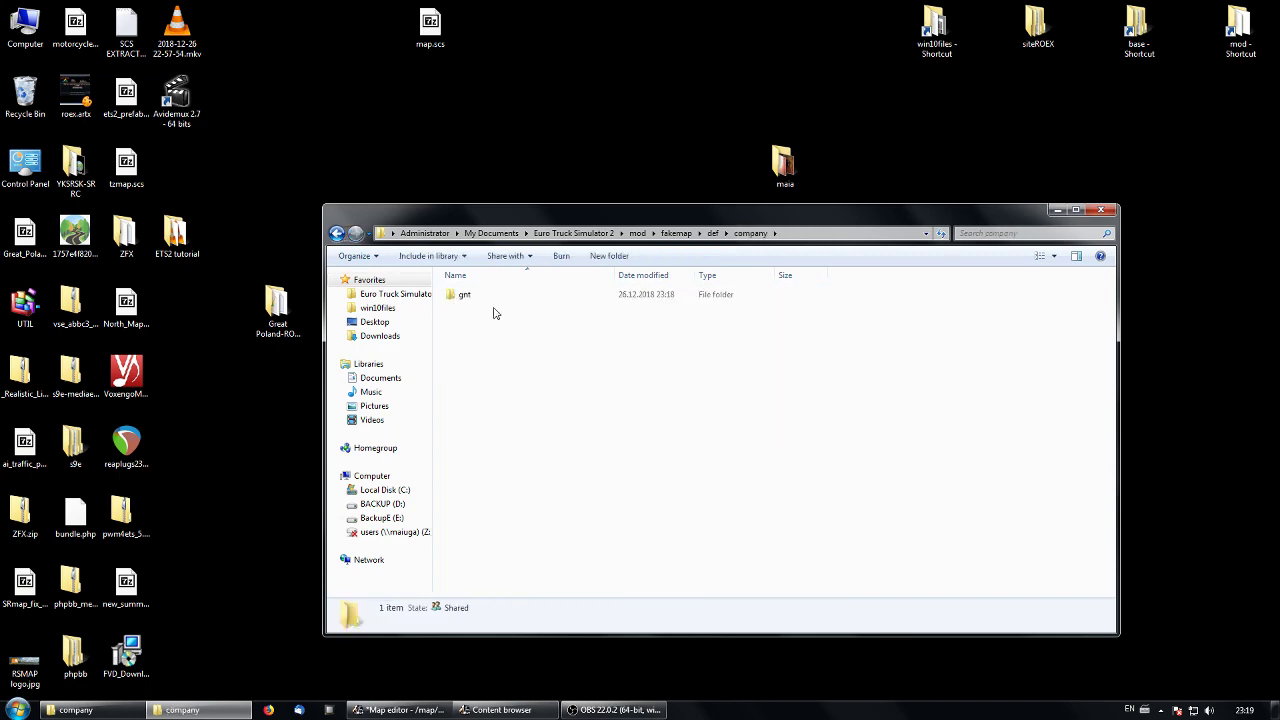
In the map editor, open the seafood company prefab's properties and choose the default variant.
click(500, 709)
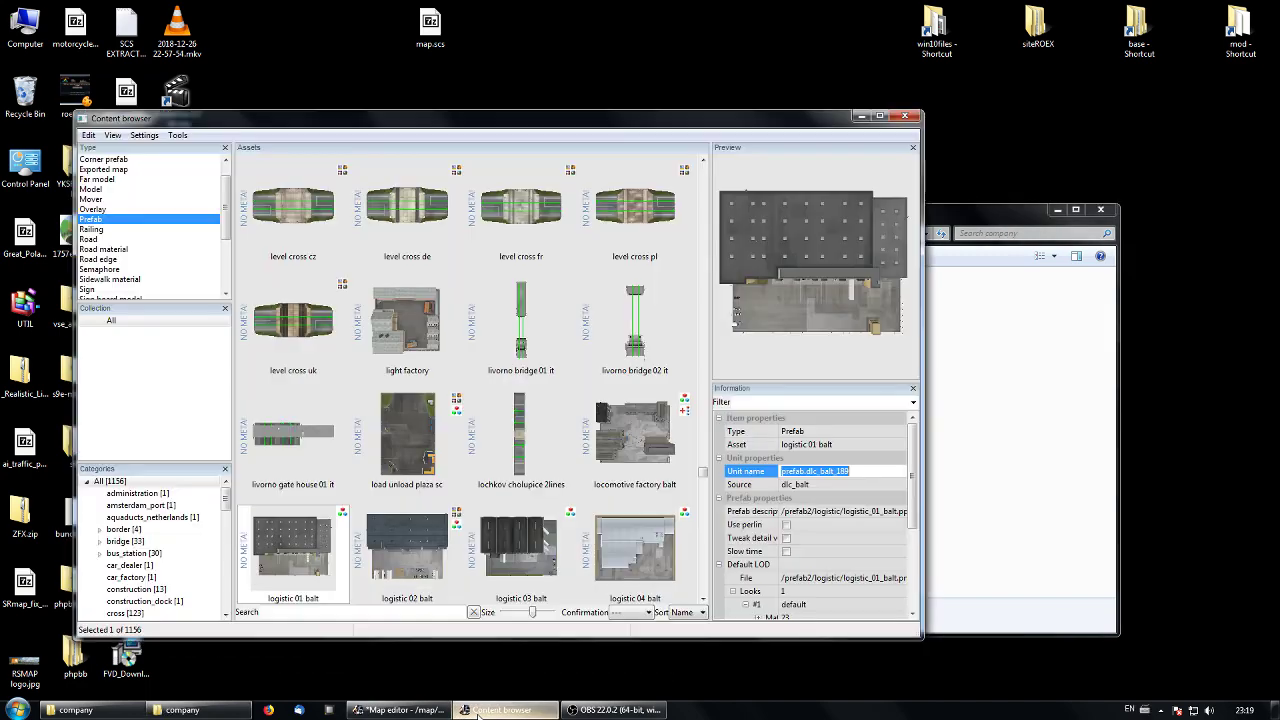
click(398, 709)
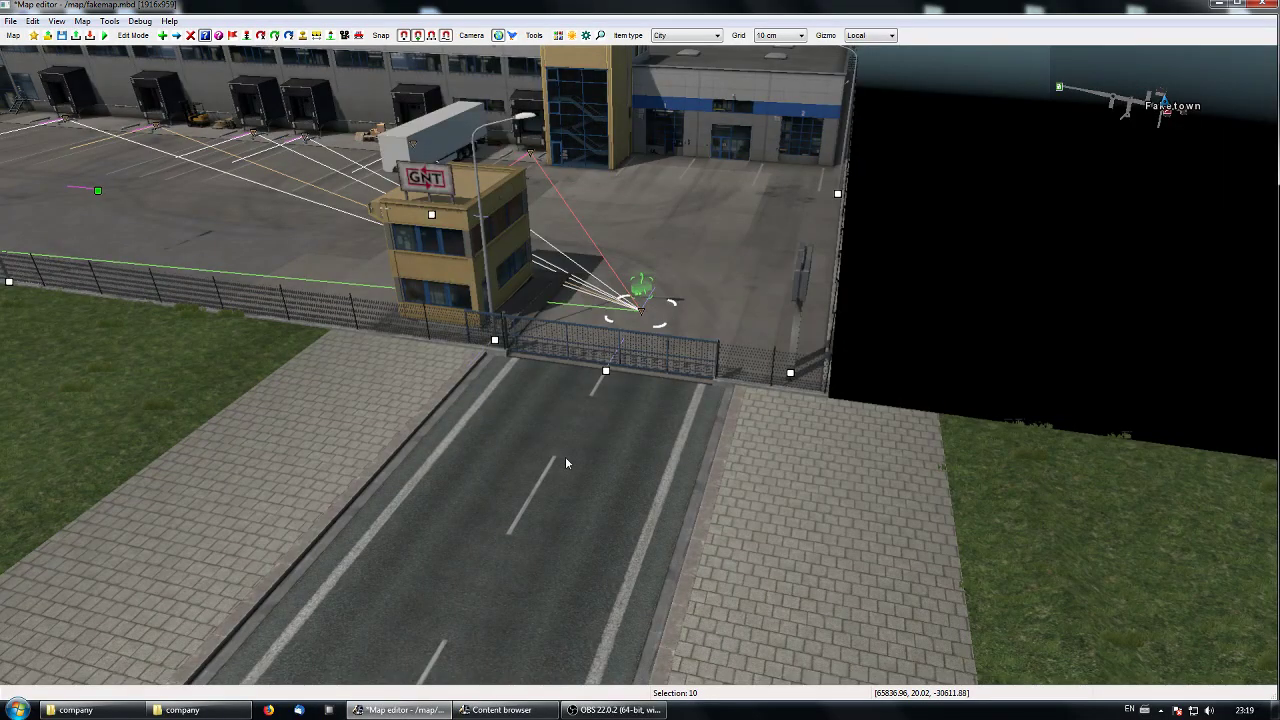
right_drag(566, 458, 250, 348)
key(Up)
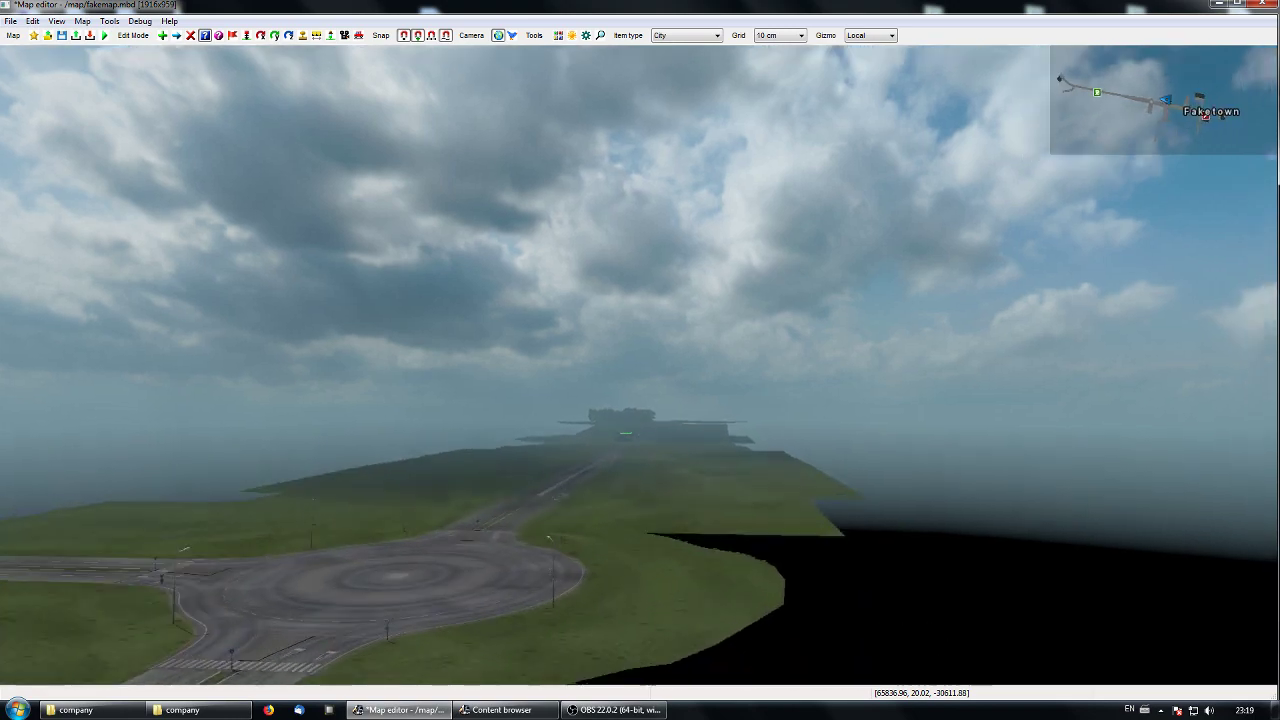
key(Up)
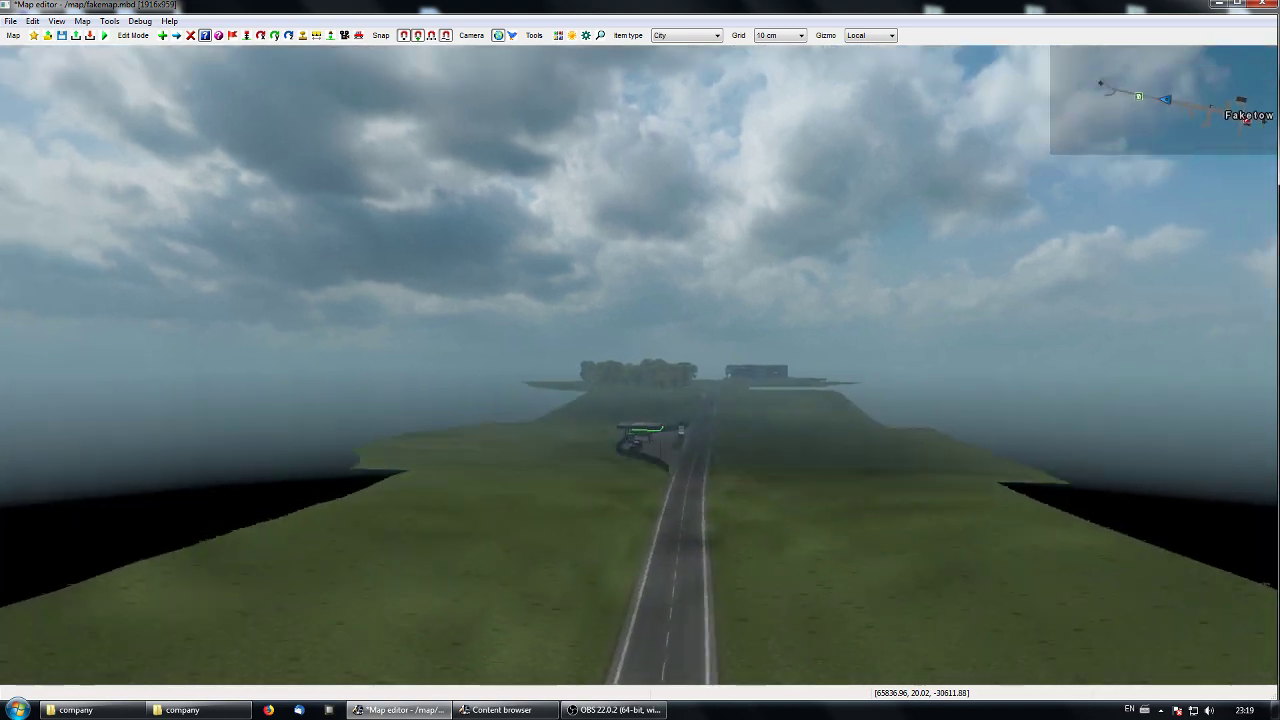
key(Up)
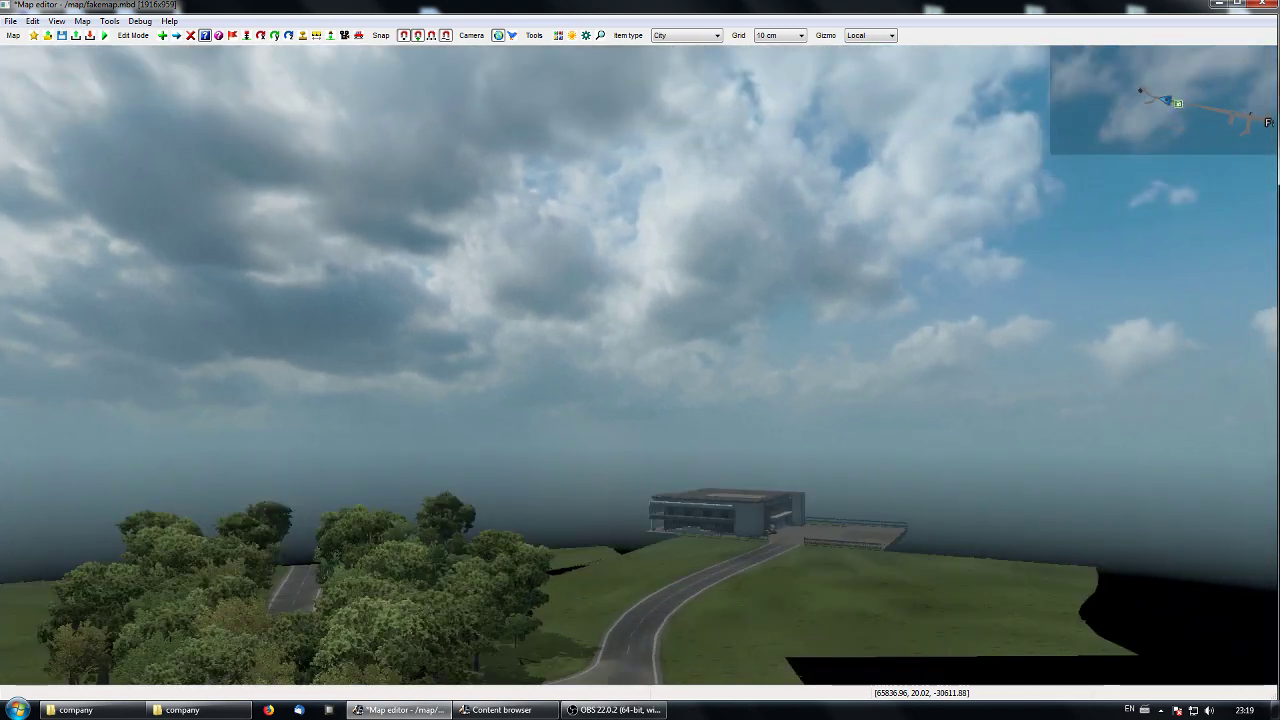
key(Up)
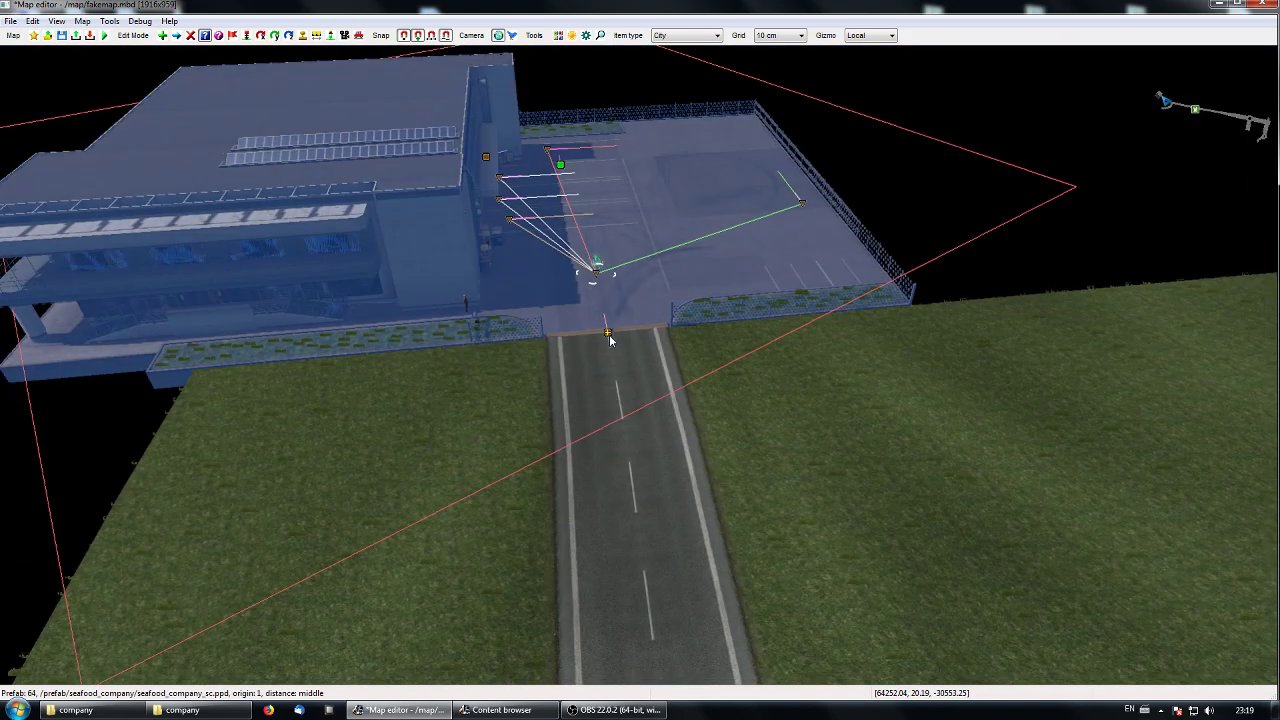
double_click(609, 340)
click(200, 199)
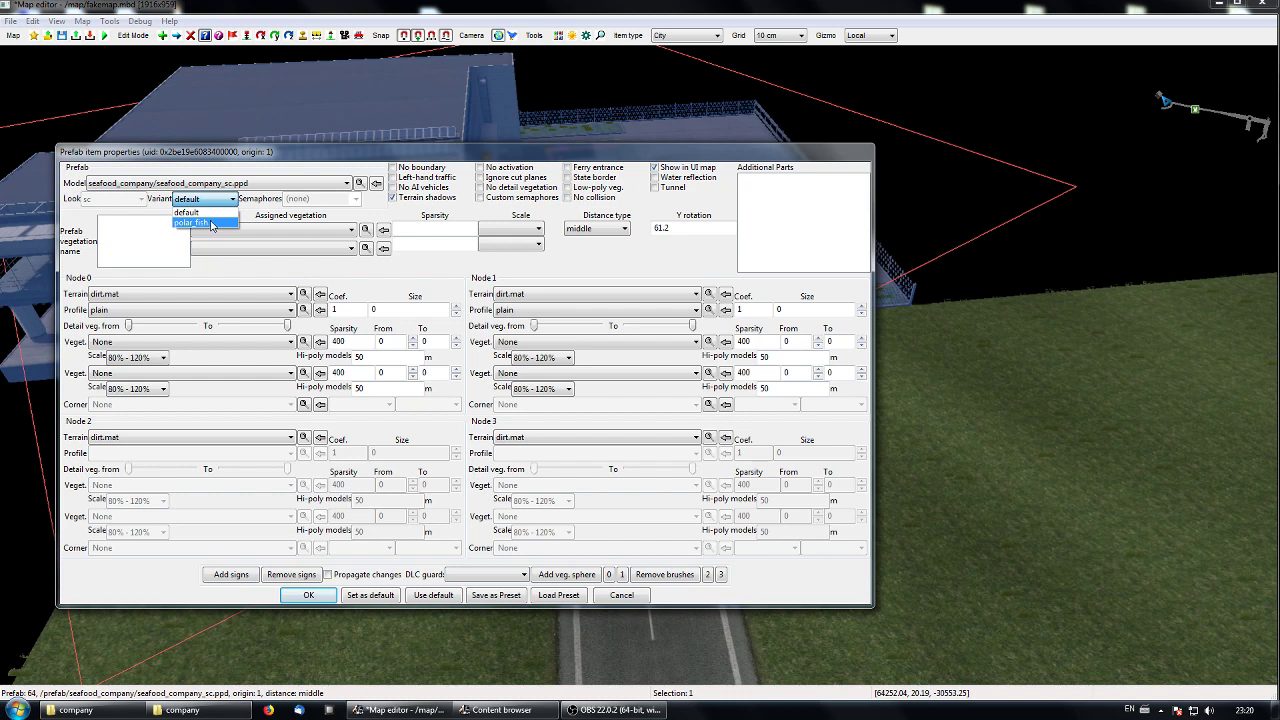
click(190, 212)
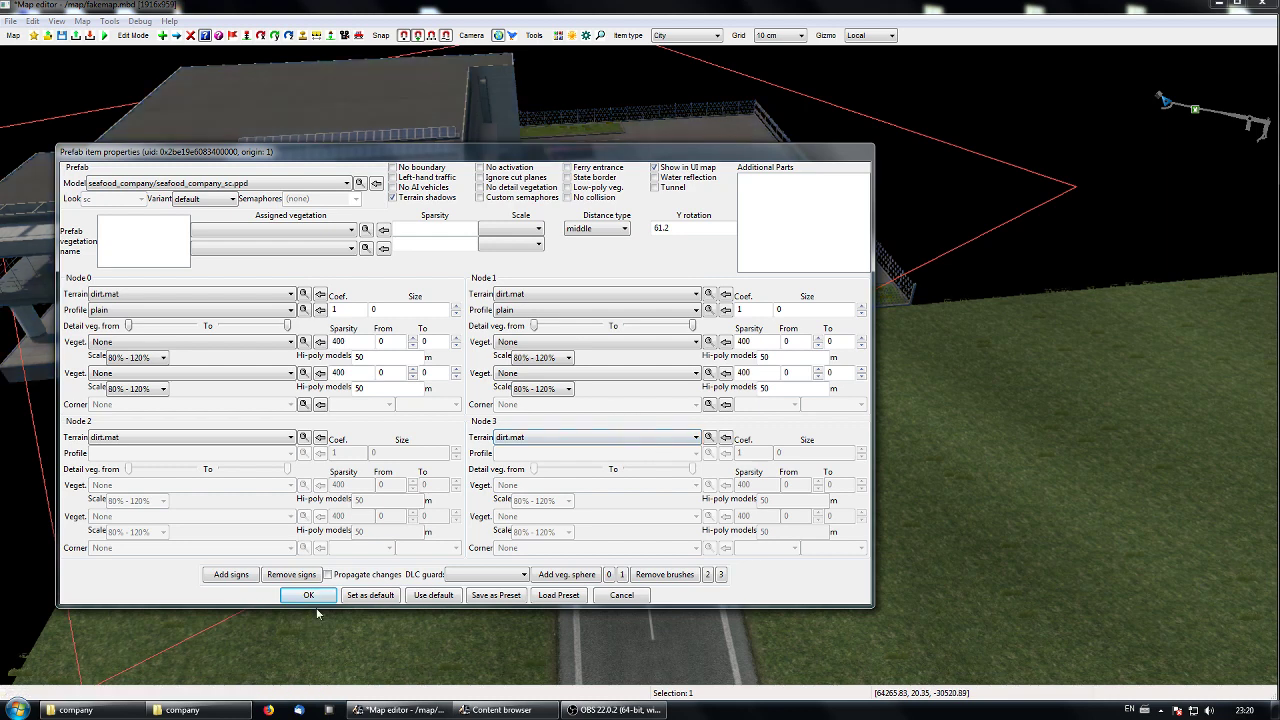
Show the seafood company prefab in the content browser, accept its properties and look up the number in its unit name.
click(360, 183)
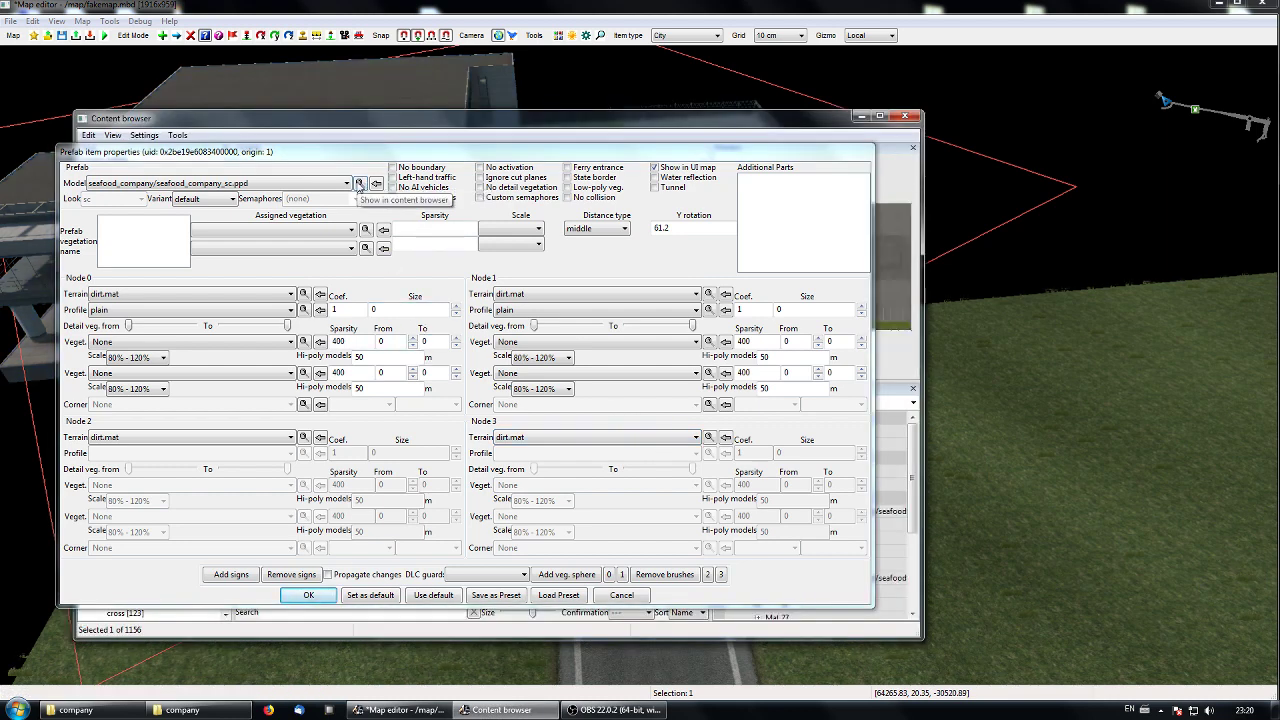
click(308, 595)
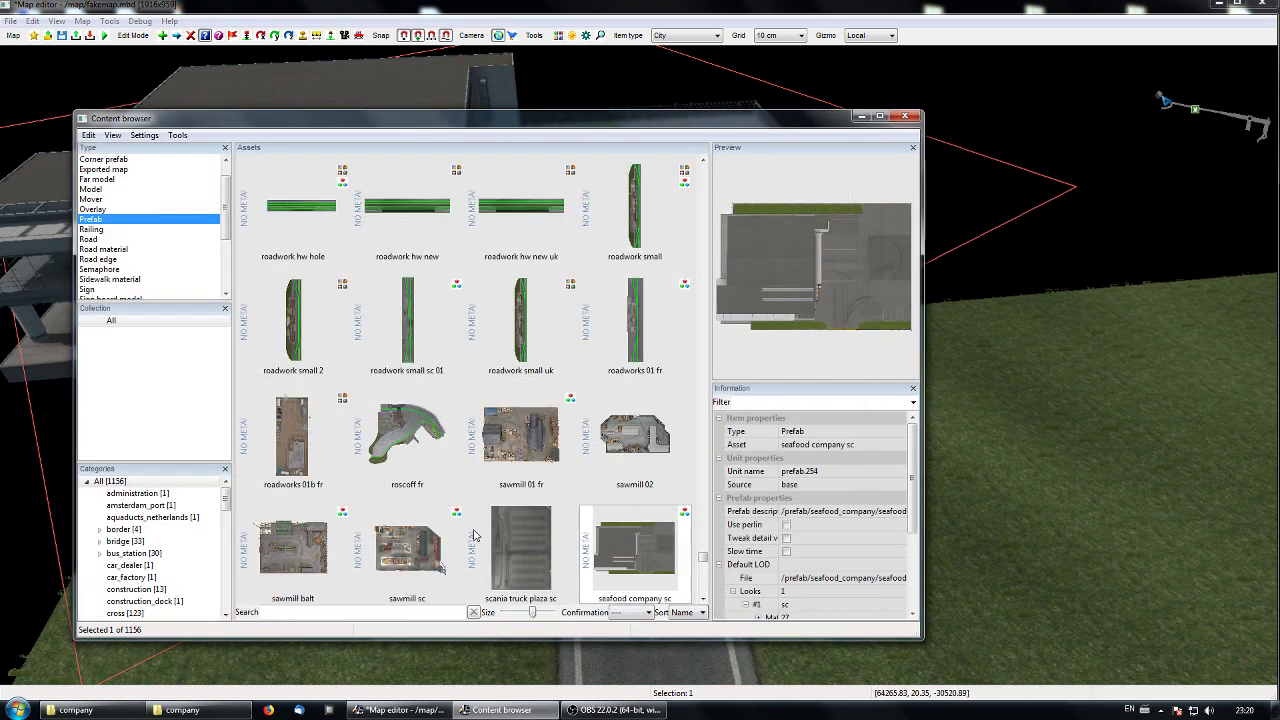
click(830, 472)
drag(824, 470, 807, 471)
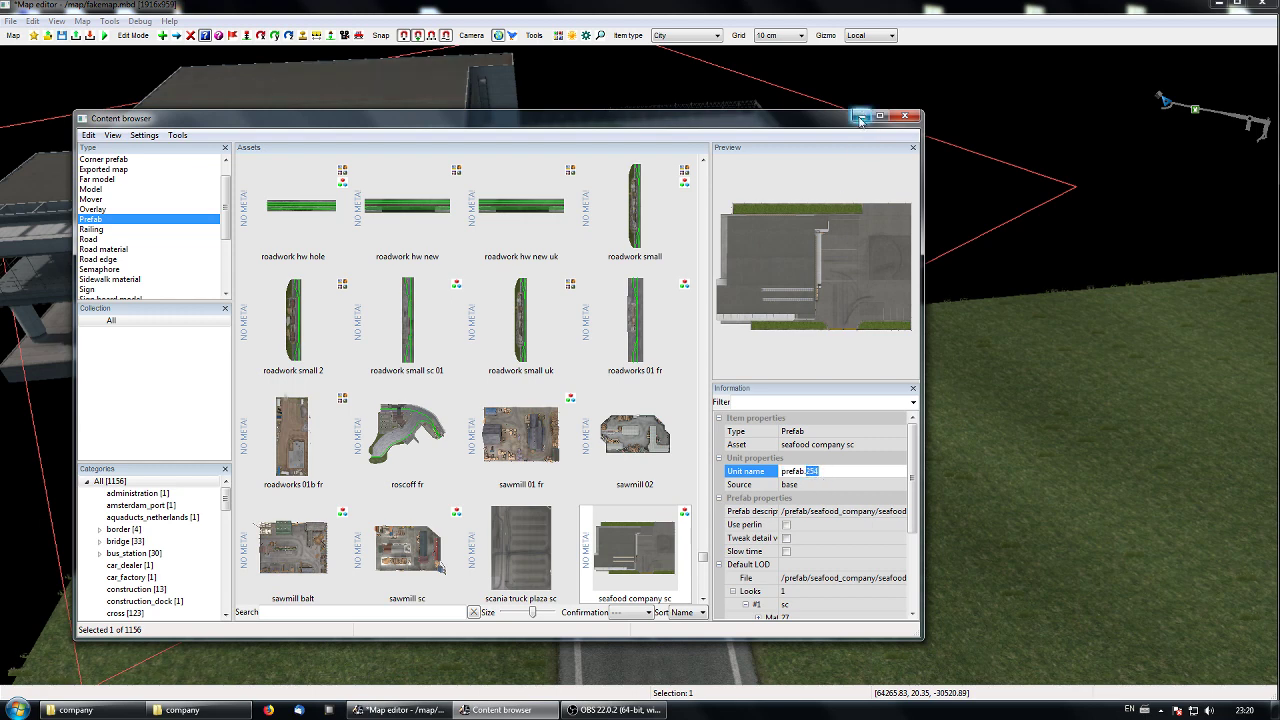
Look through the company folders in ETS2 FILES/def/company for a company to use with the seafood company prefab.
click(190, 710)
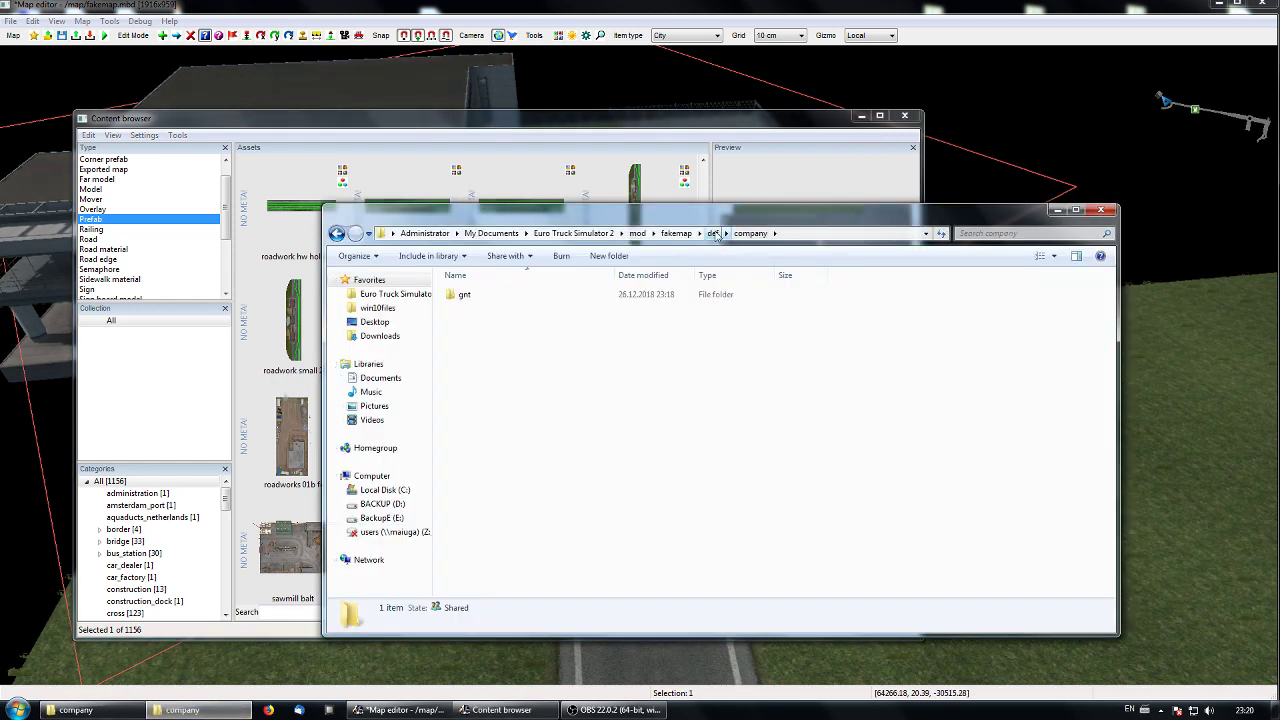
click(735, 233)
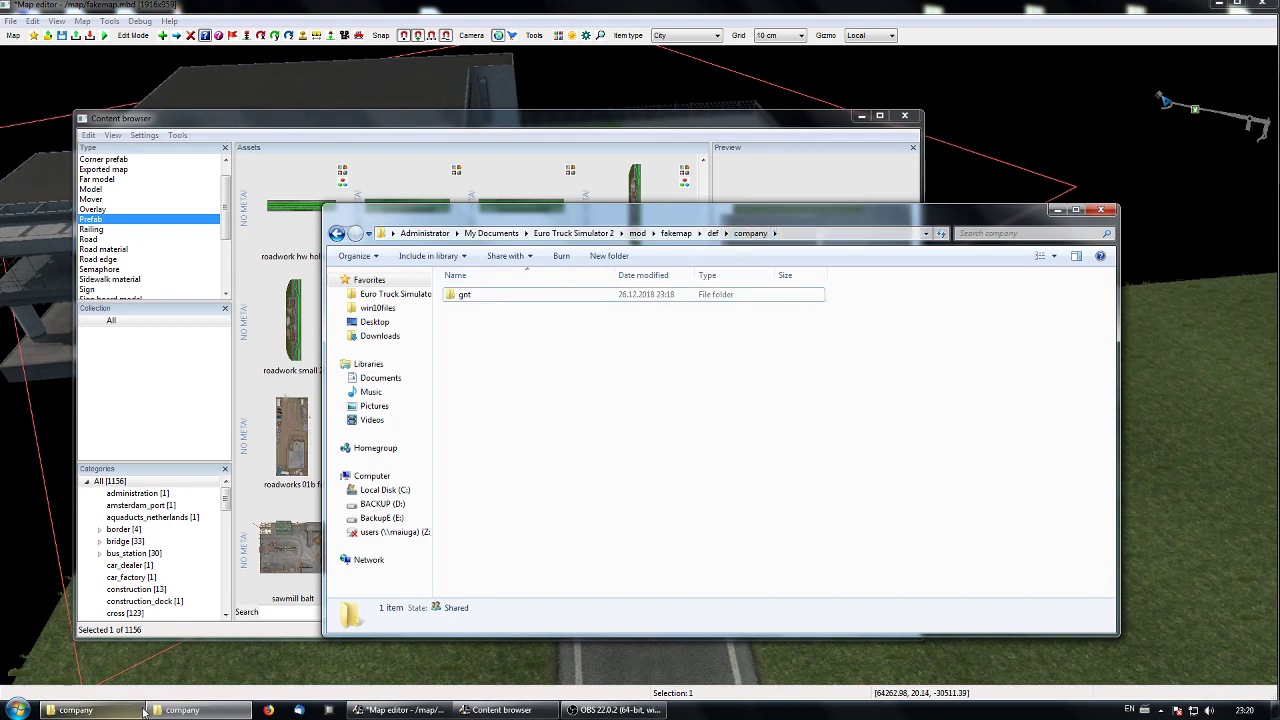
click(75, 710)
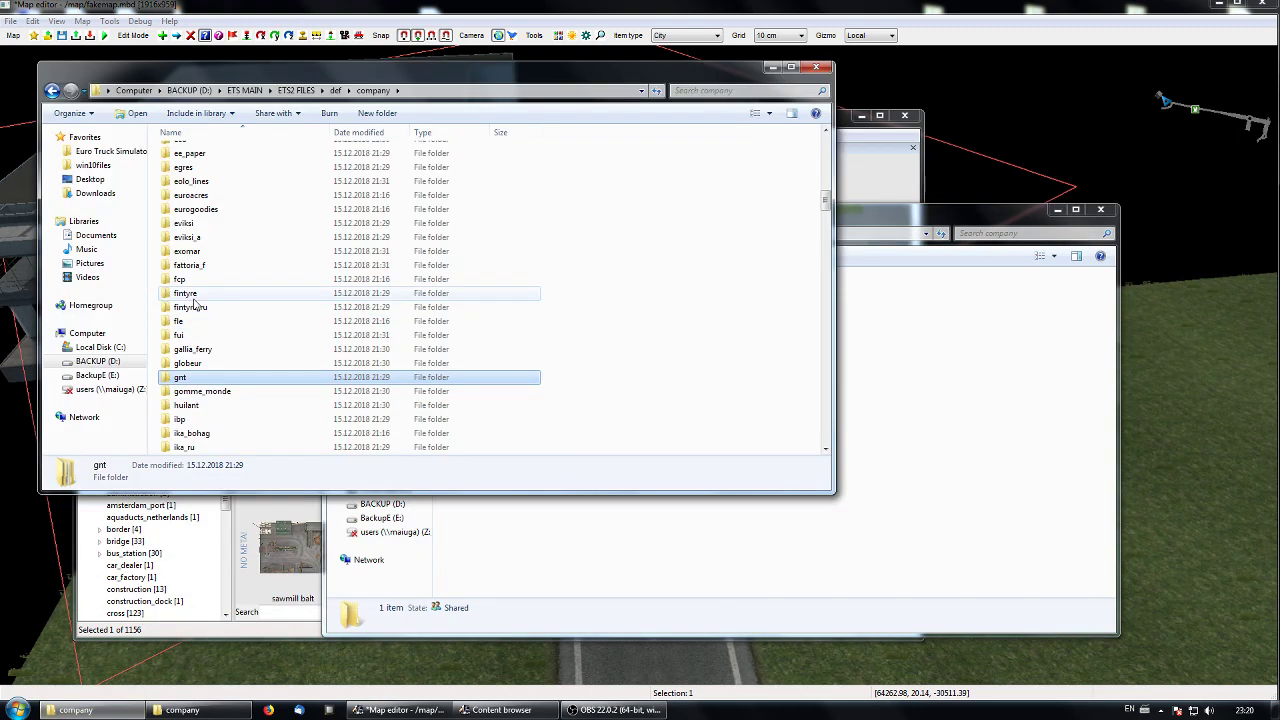
click(252, 251)
scroll(252, 251, down, 2)
scroll(252, 251, up, 2)
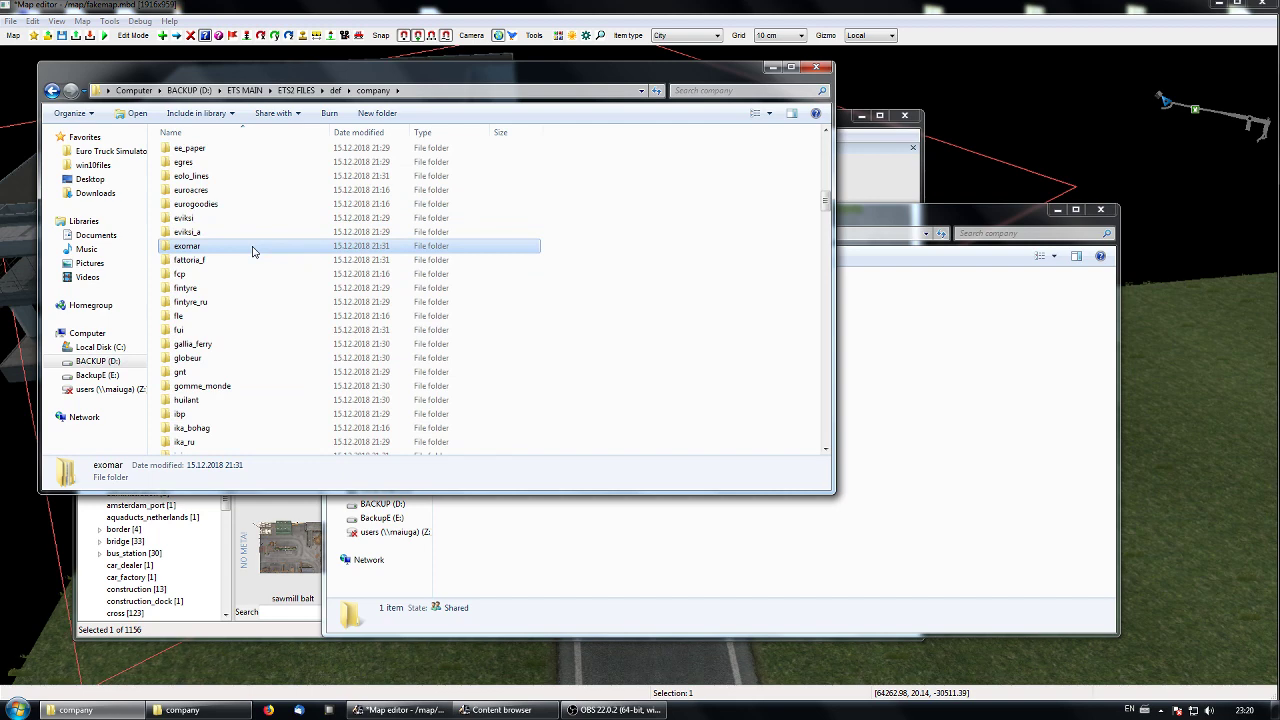
scroll(252, 250, down, 1)
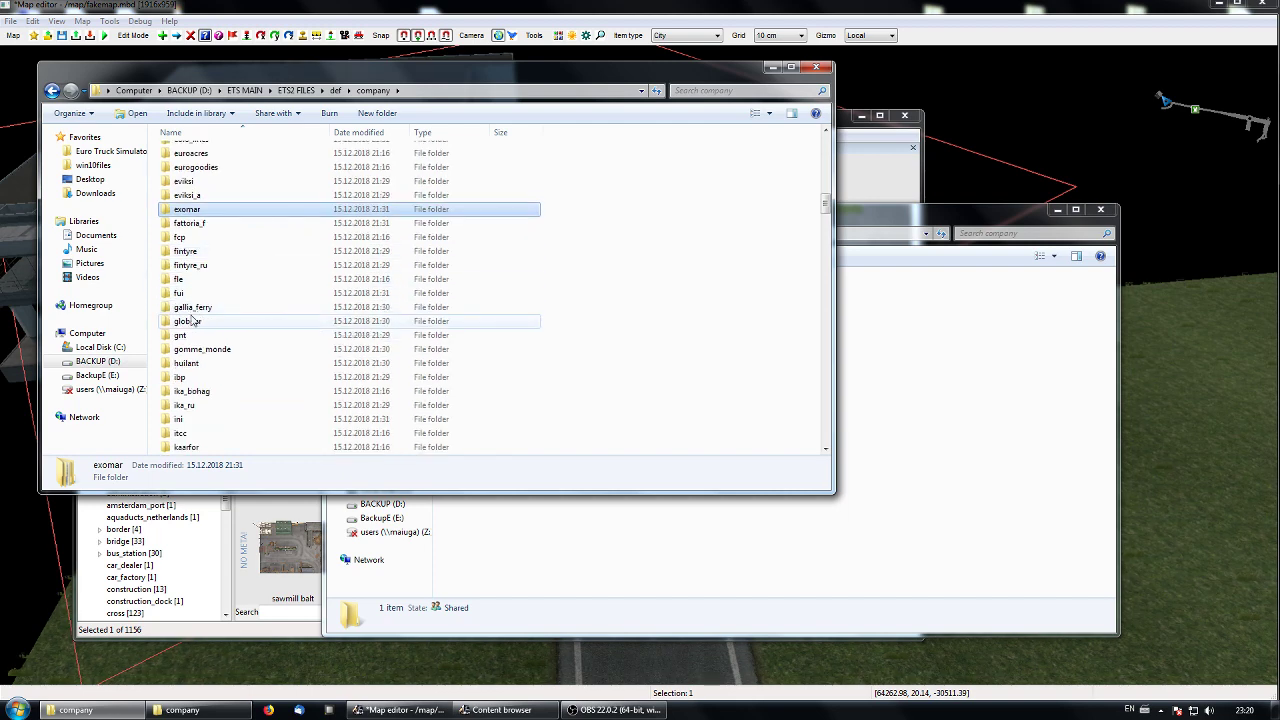
scroll(251, 309, down, 2)
scroll(309, 341, down, 1)
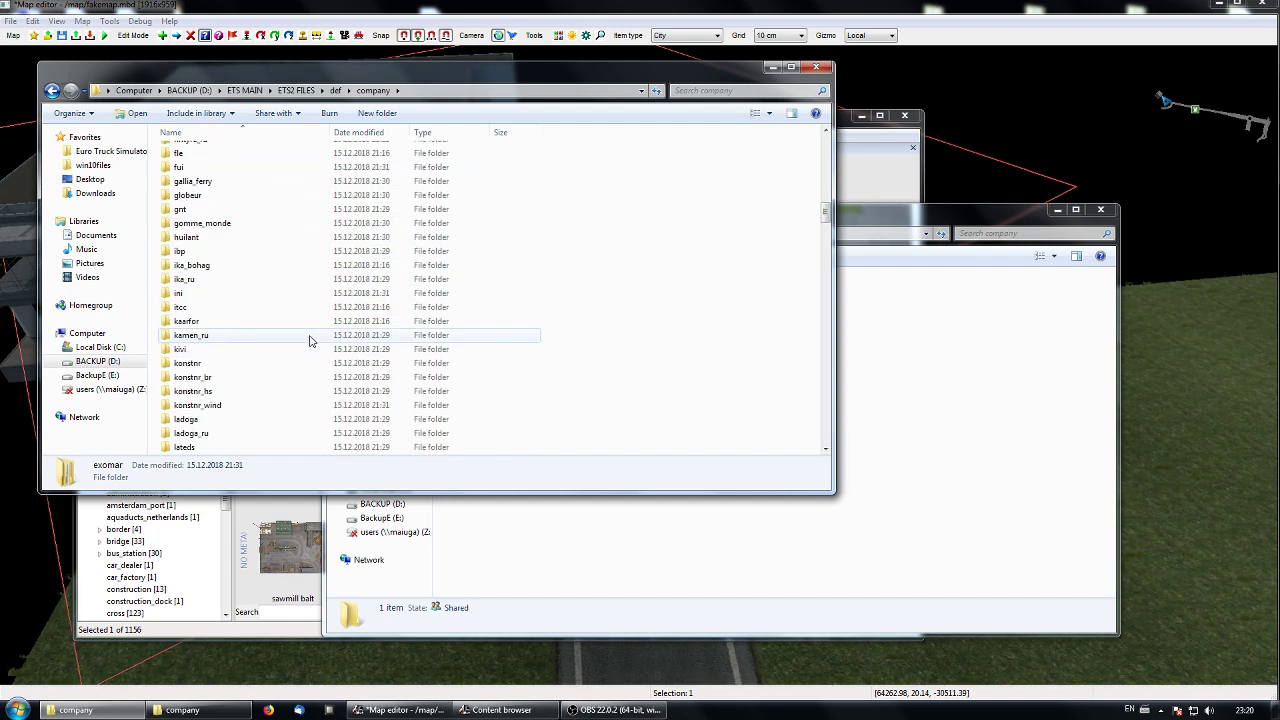
scroll(309, 341, up, 2)
scroll(309, 341, down, 2)
scroll(309, 343, down, 3)
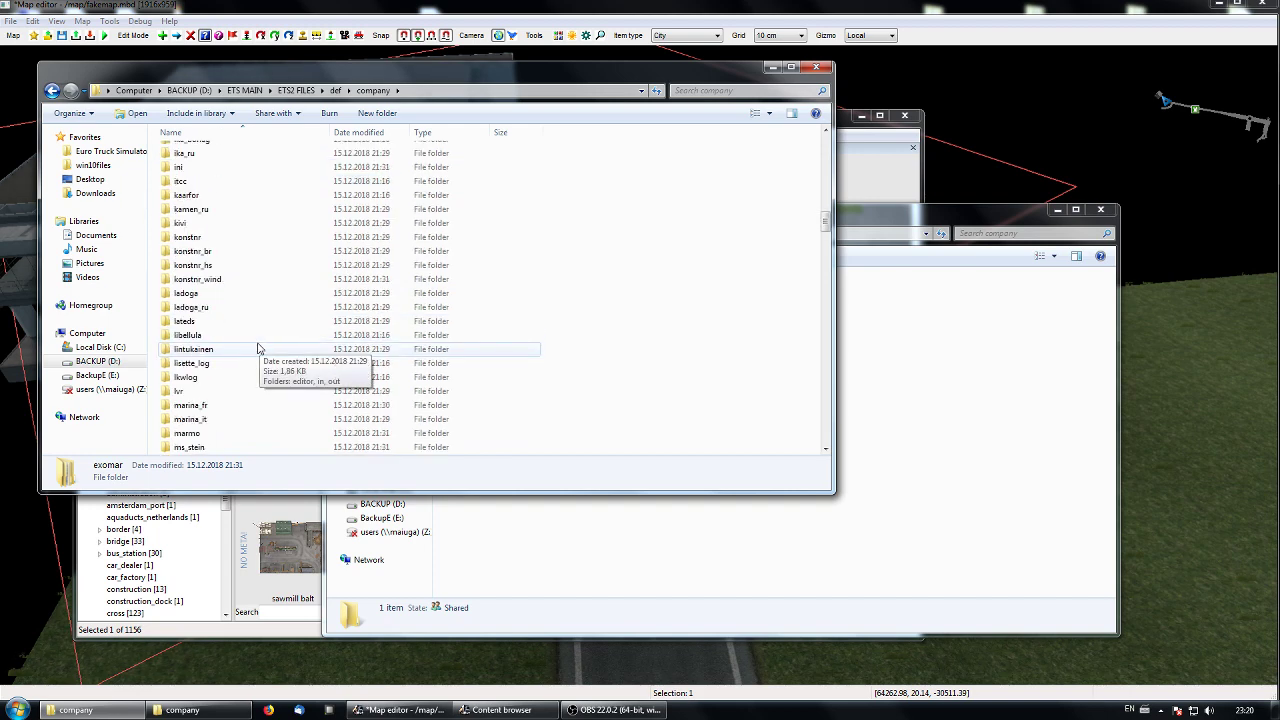
scroll(257, 369, down, 1)
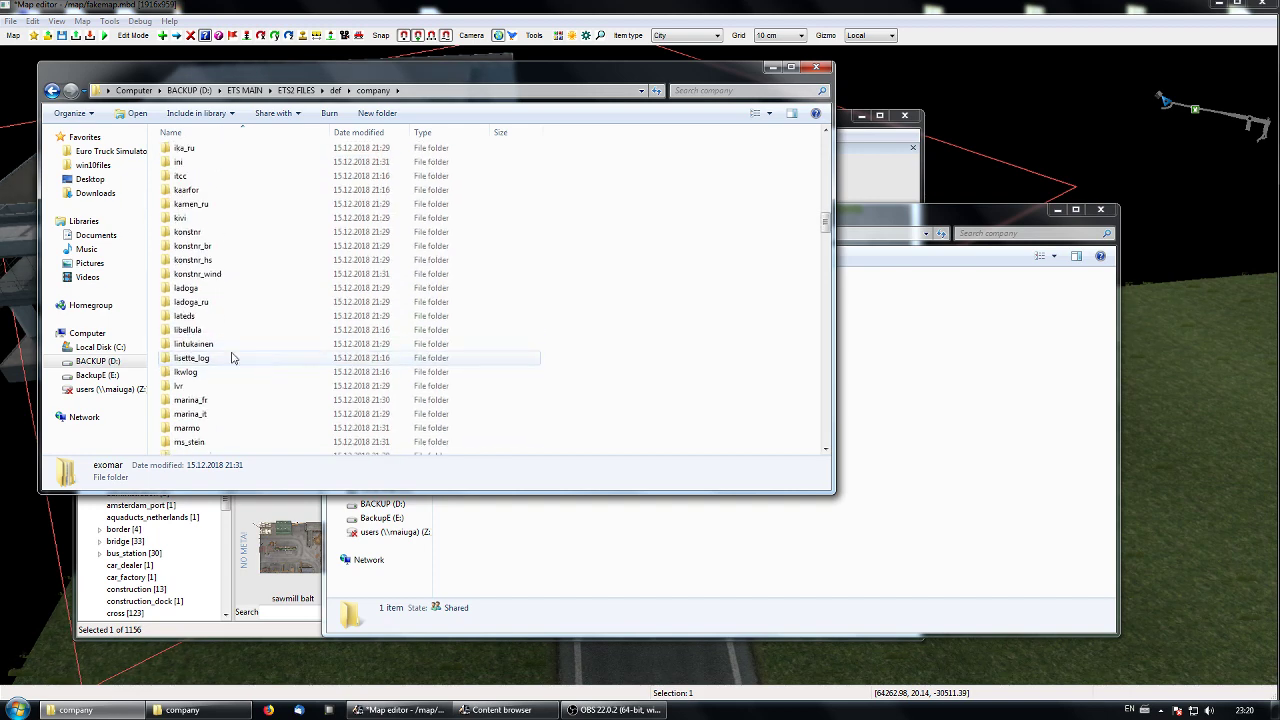
scroll(289, 382, down, 1)
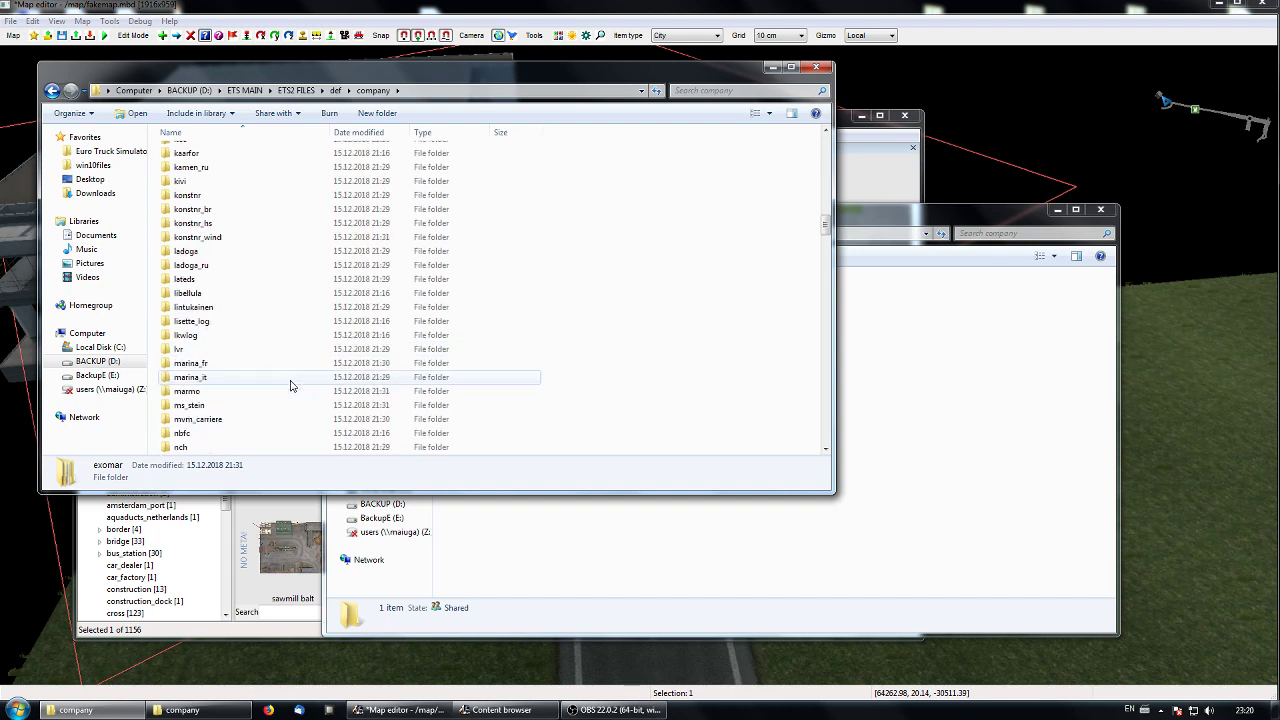
scroll(291, 386, down, 1)
scroll(291, 386, up, 15)
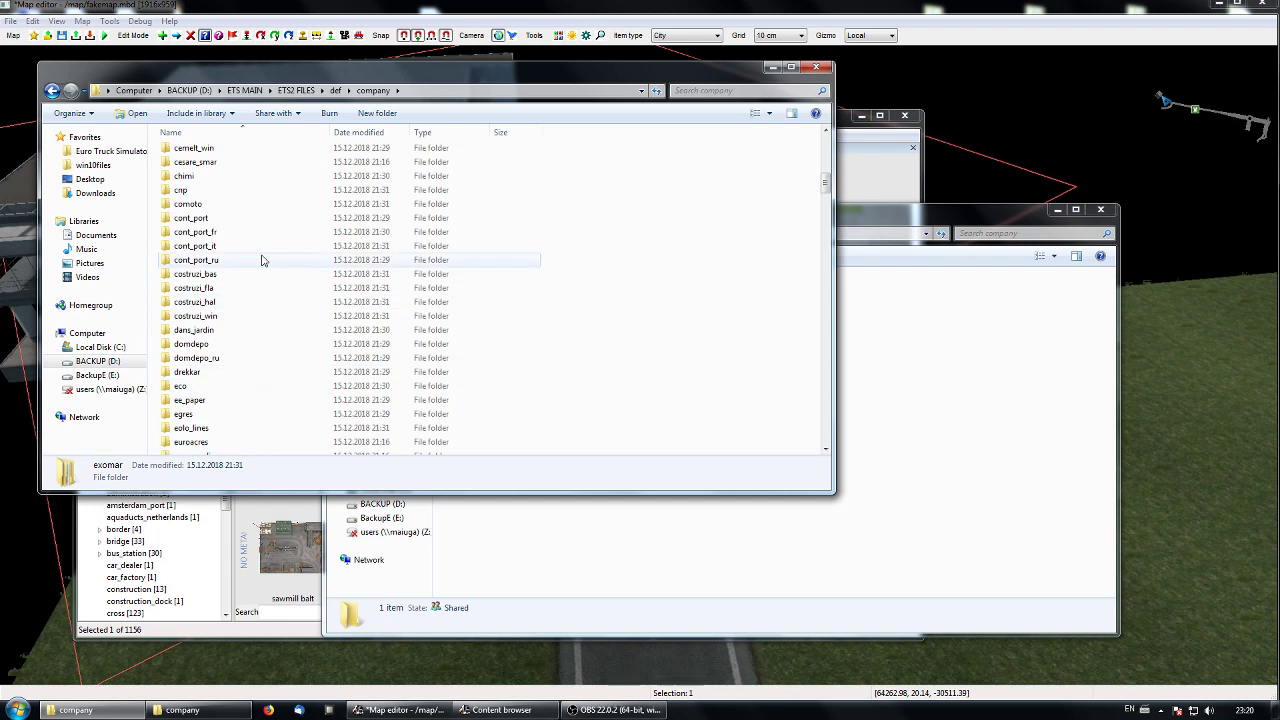
scroll(264, 258, up, 7)
scroll(270, 286, up, 6)
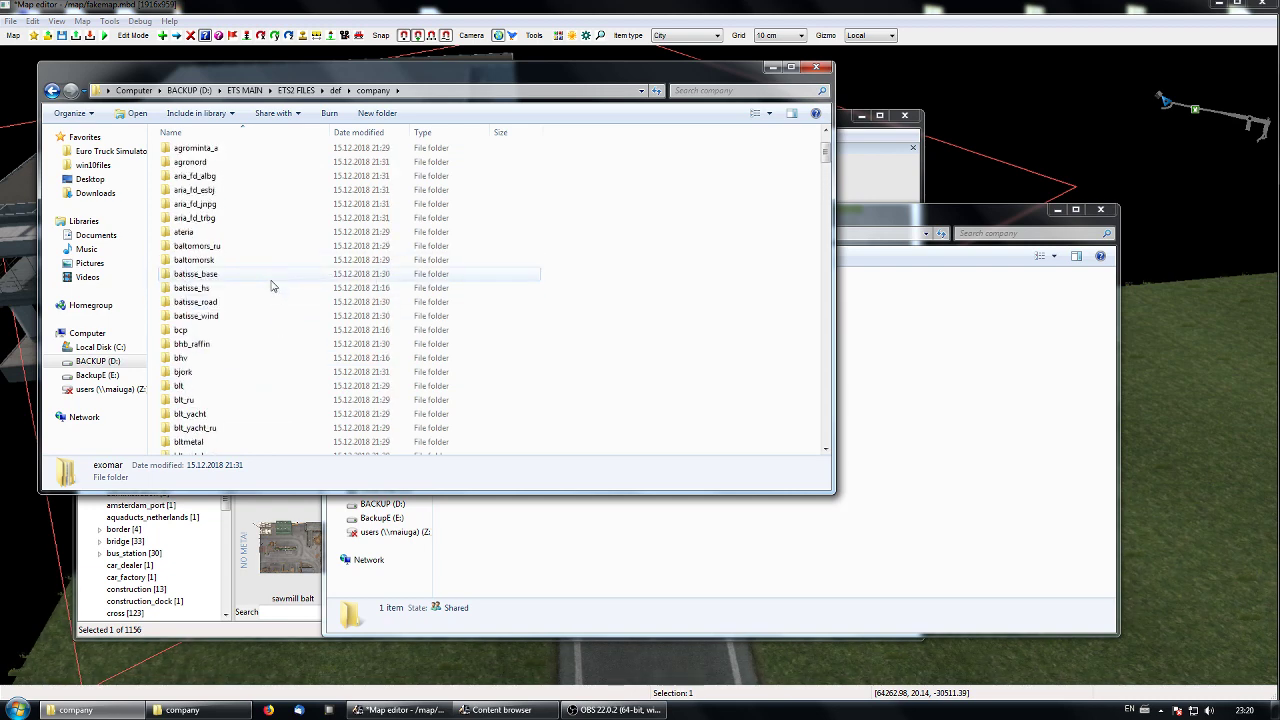
scroll(268, 288, down, 3)
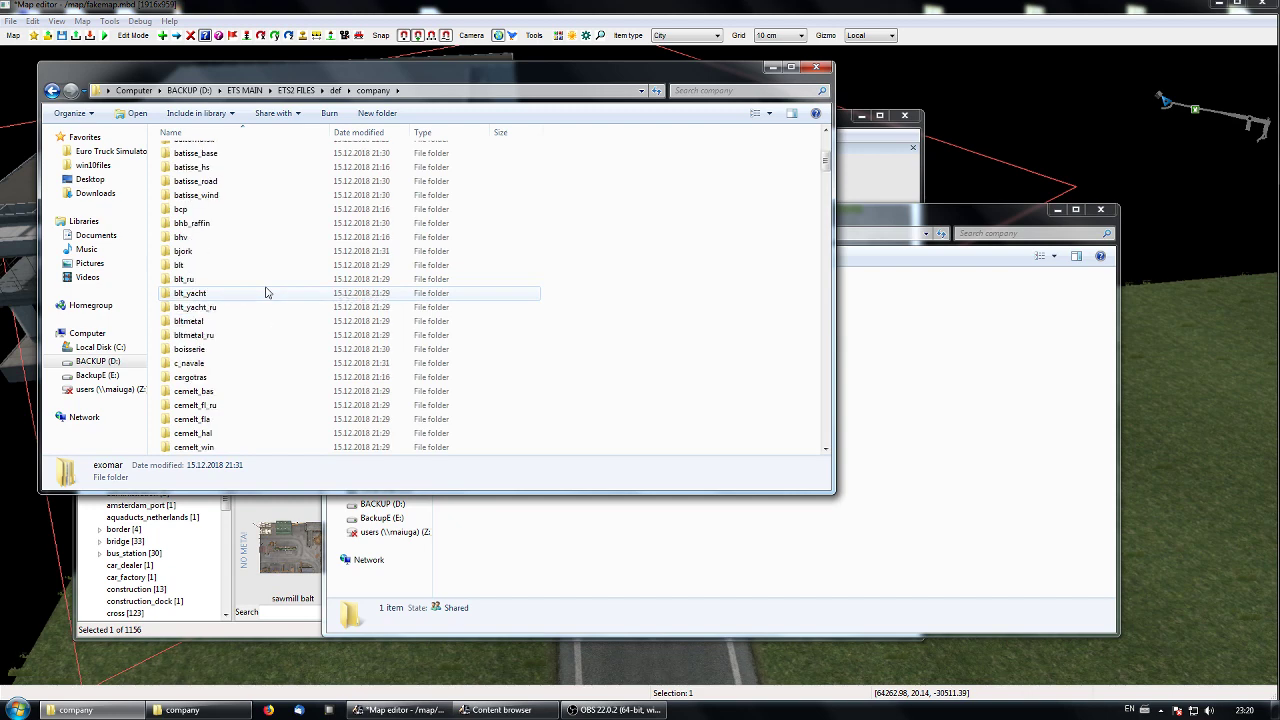
Copy the cargotras folder from ETS2 FILES/def/company into the fakemap mod's def/company folder.
right_click(185, 380)
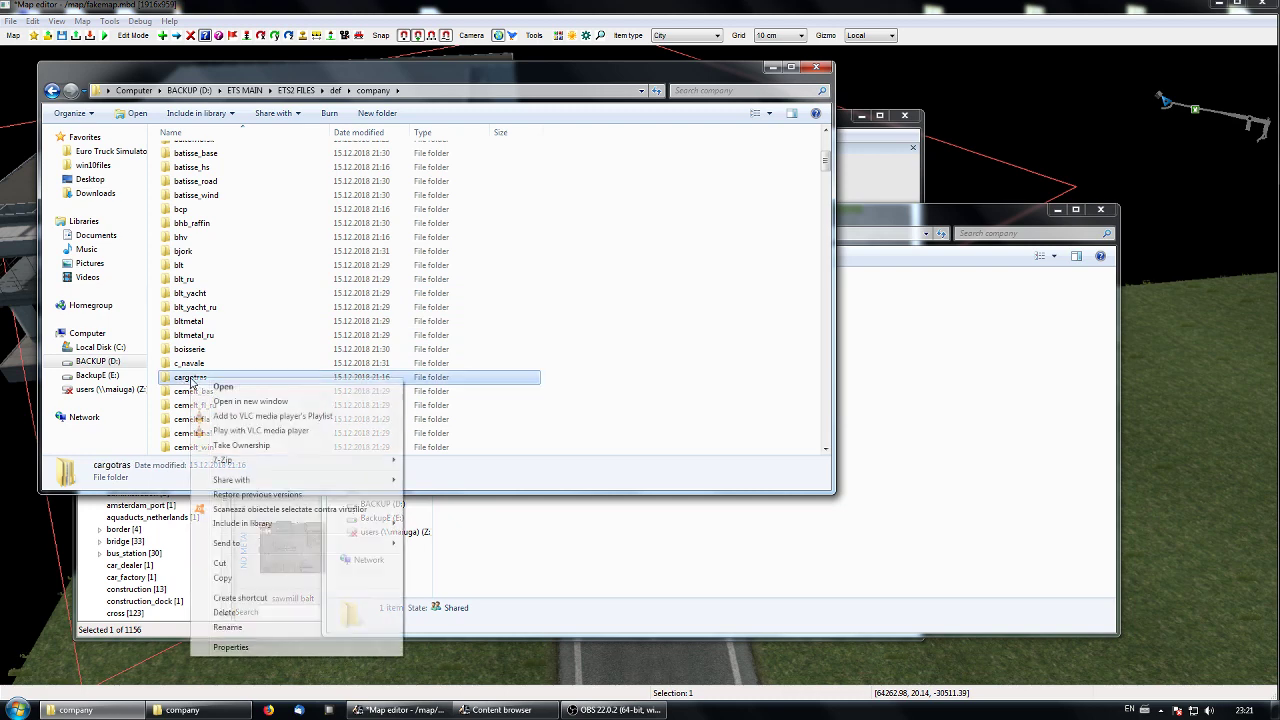
click(266, 578)
click(869, 429)
right_click(475, 383)
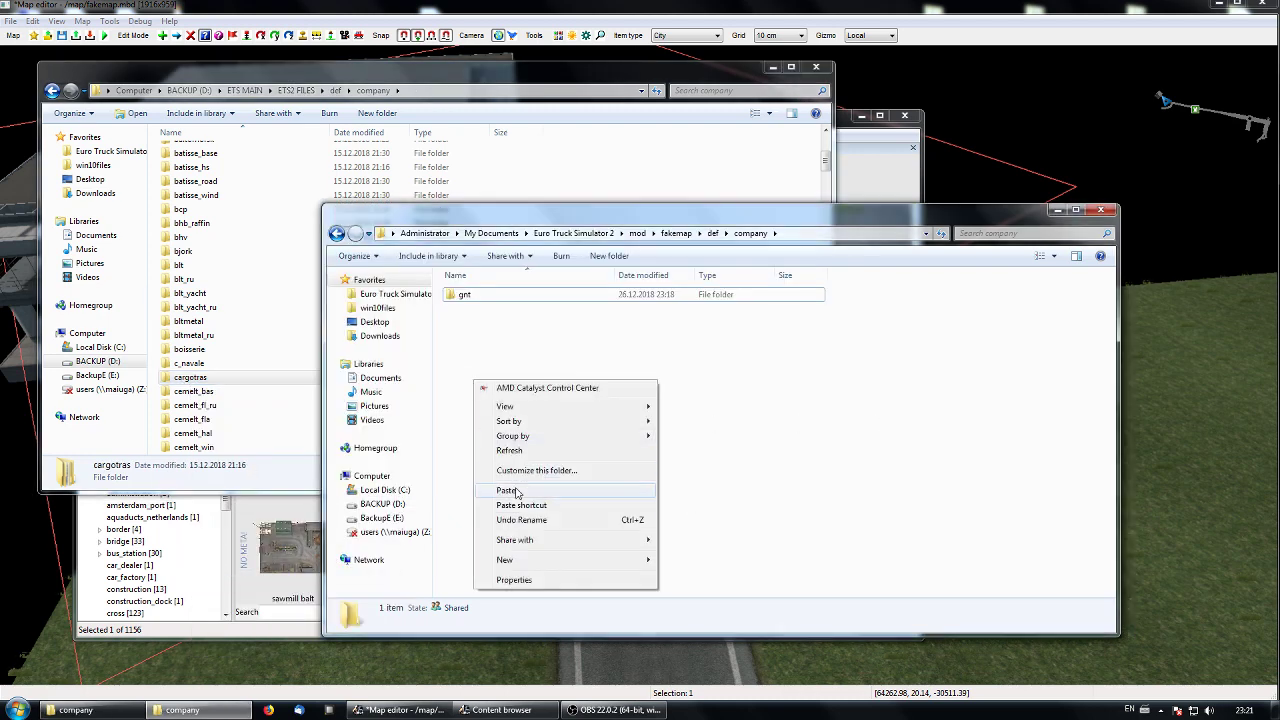
click(508, 490)
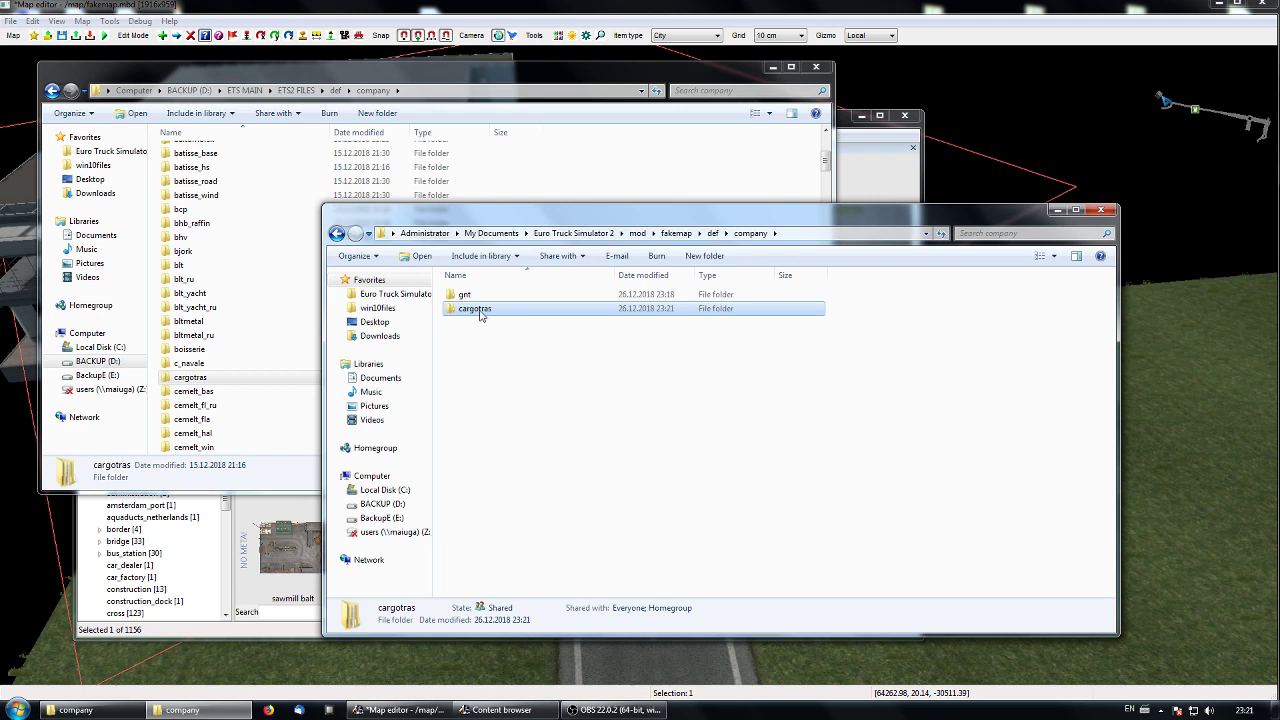
Delete the in and out folders from the copied cargotras folder, and every file except catanzaro.dlc_it.sii from its editor folder.
double_click(478, 310)
drag(464, 342, 466, 318)
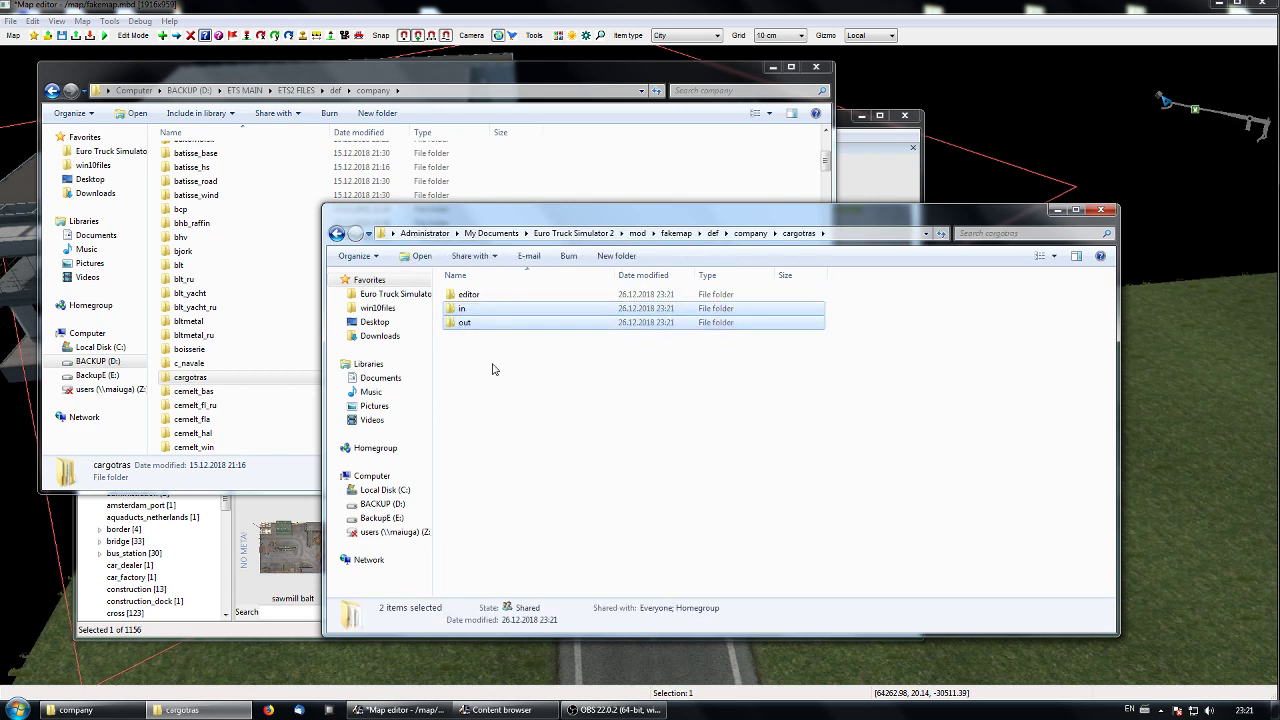
key(Delete)
double_click(468, 294)
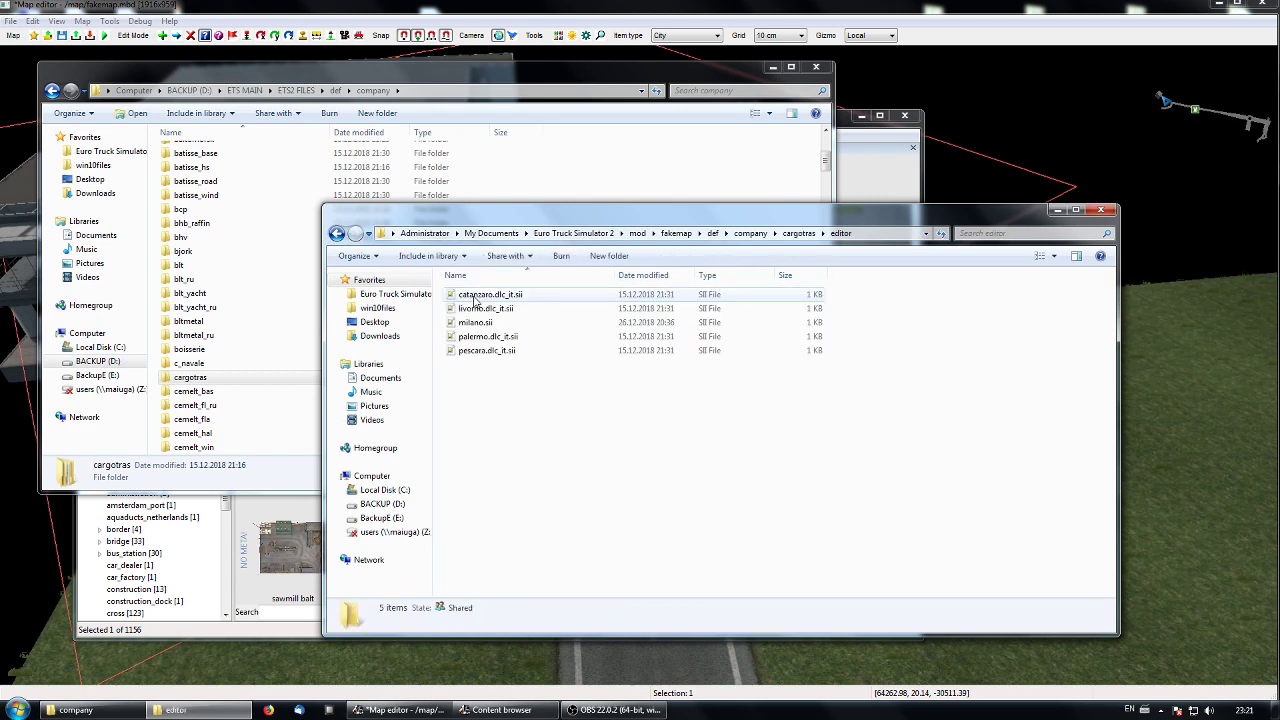
drag(480, 390, 503, 313)
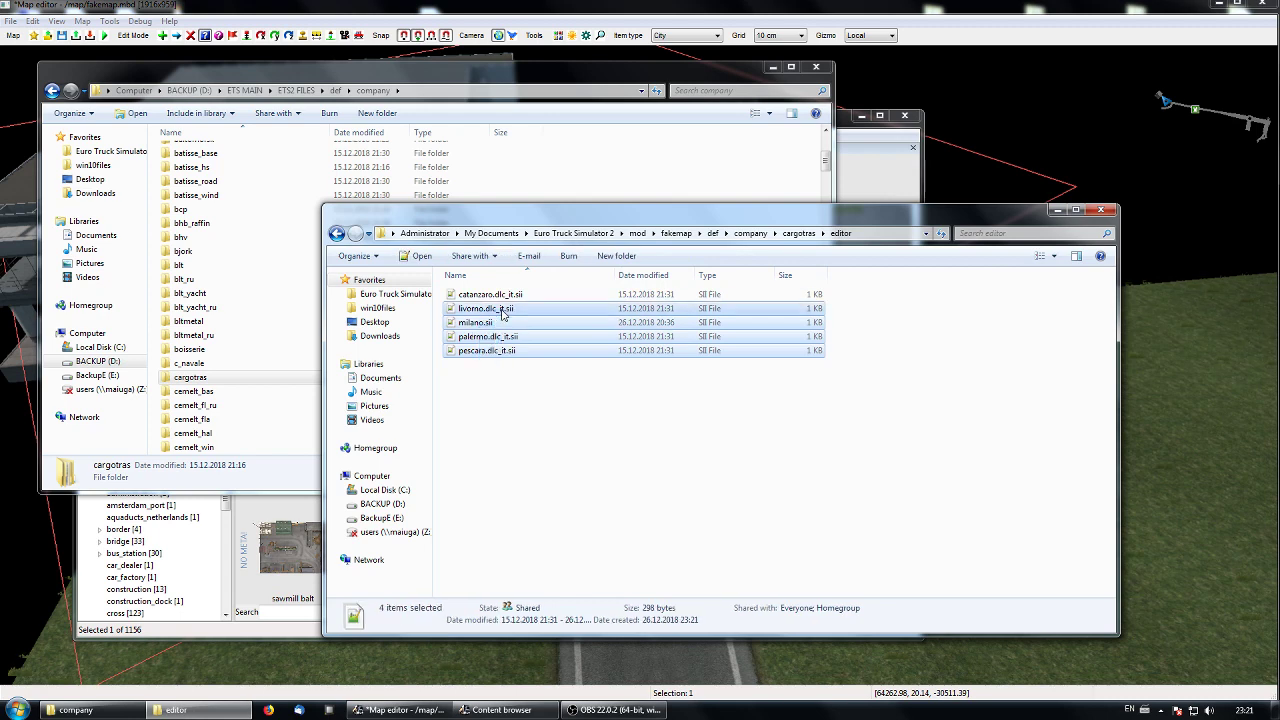
key(Delete)
Rename catanzaro.dlc_it.sii to faketown.sii and copy the name faketown.
click(485, 297)
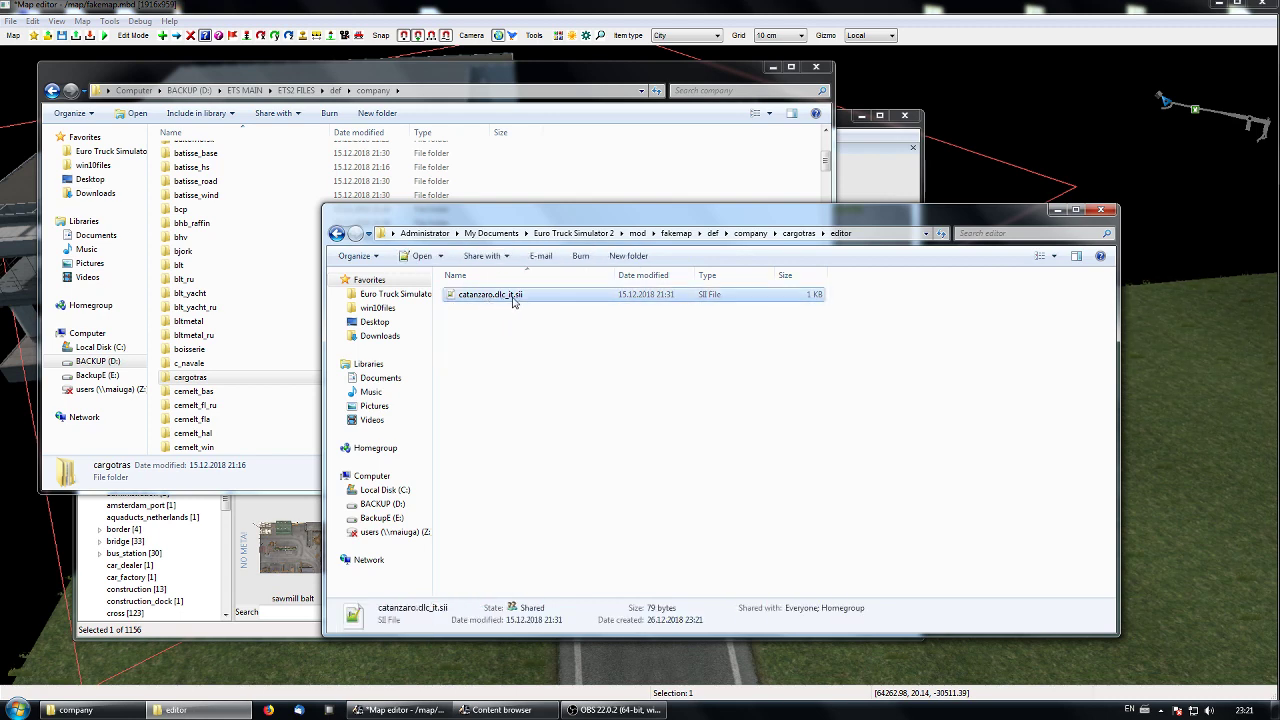
click(506, 296)
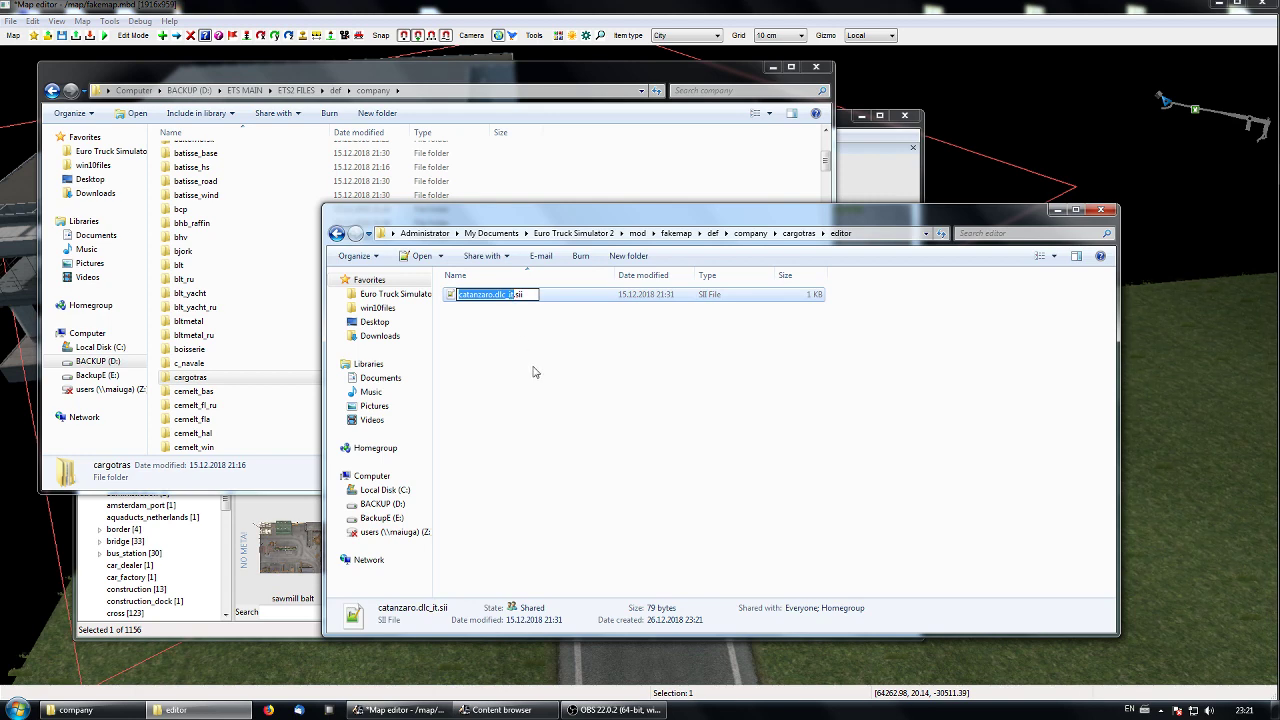
text(fa)
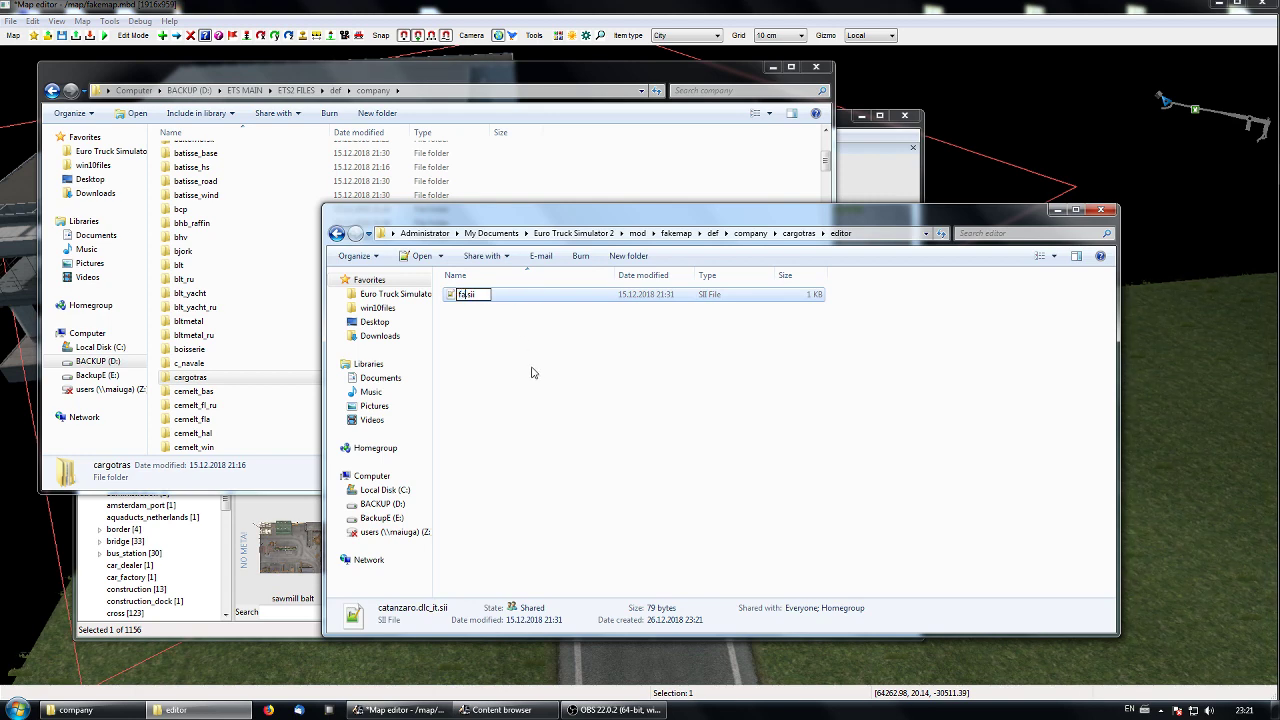
text(ketown)
drag(491, 294, 453, 302)
click(531, 371)
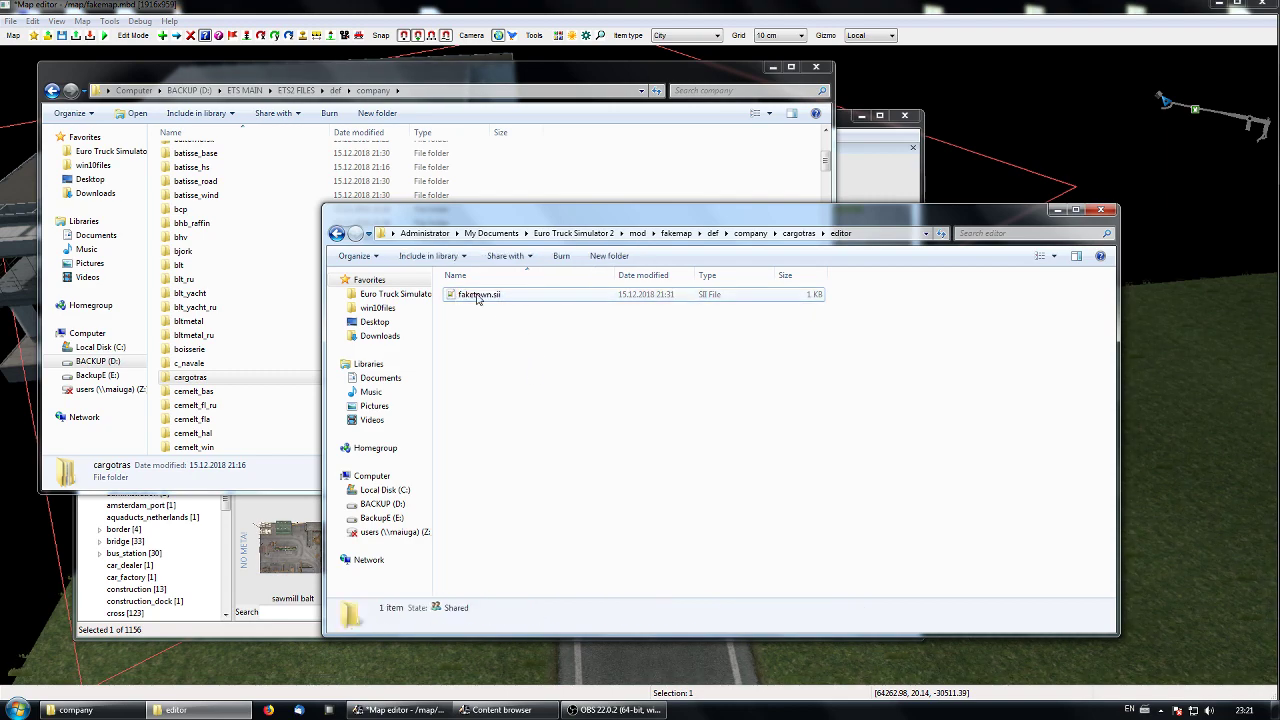
Open cargotras's faketown.sii in Notepad++ and set both the company_def and city entries to faketown.
double_click(474, 294)
drag(307, 179, 206, 190)
key(ctrl+v)
key(ctrl+v)
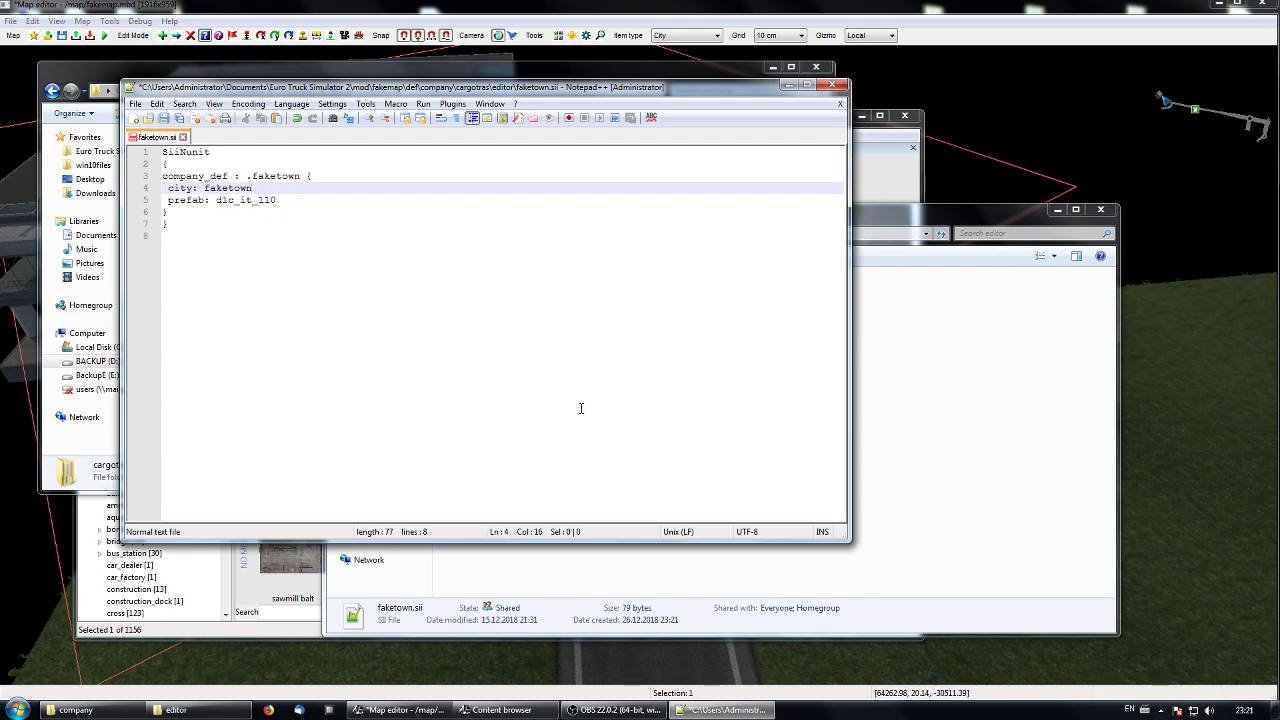
Look up the seafood company sc prefab's unit name, set the prefab entry in cargotras's faketown.sii to 254, and save and close the file.
click(888, 153)
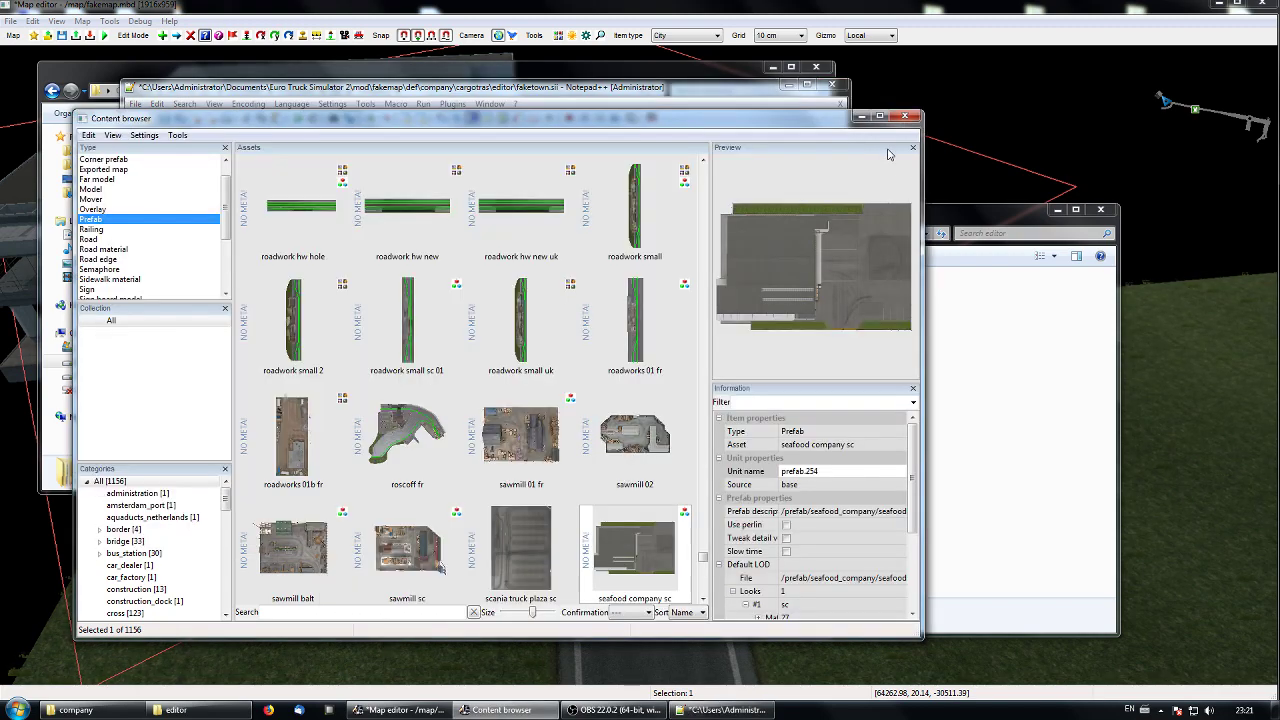
click(821, 473)
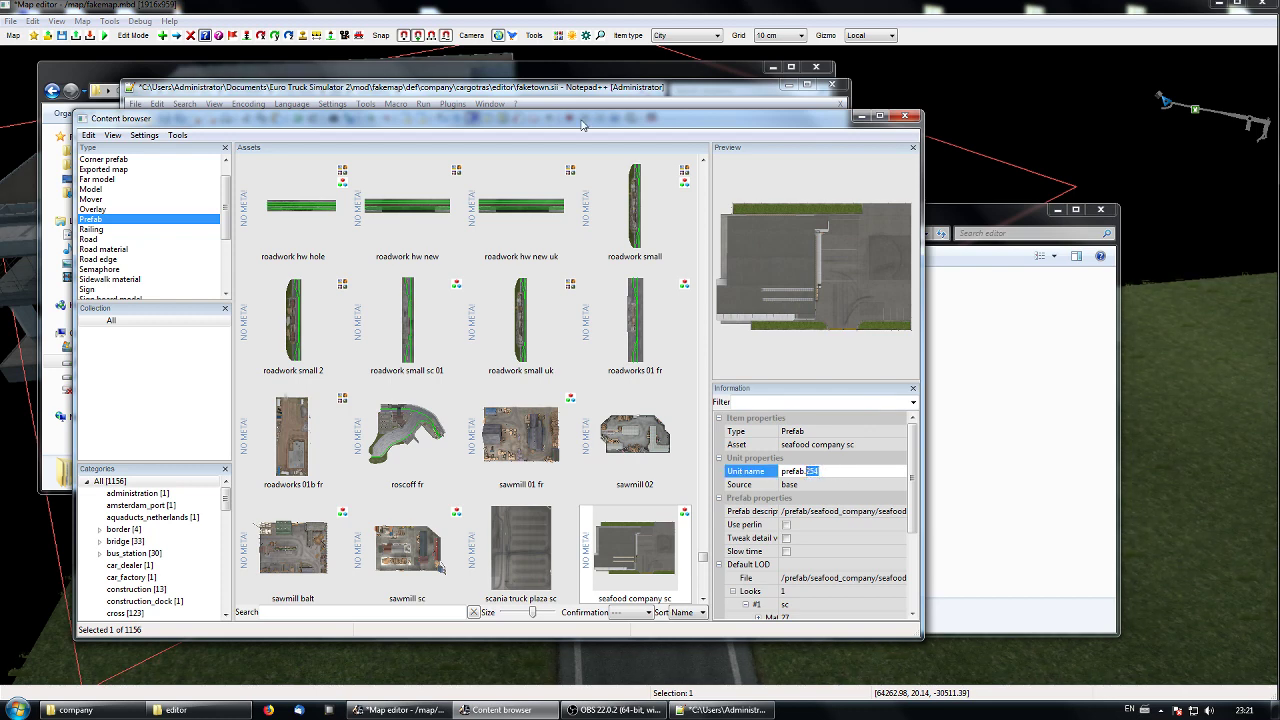
click(599, 318)
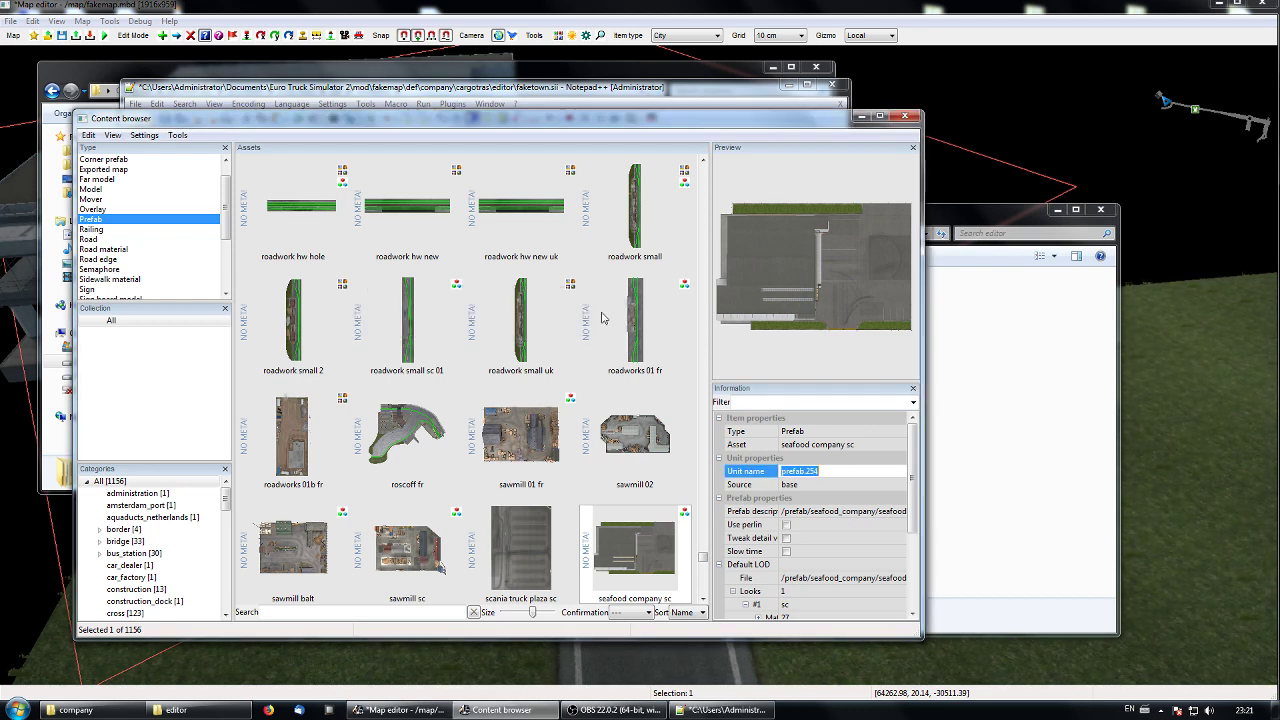
click(862, 117)
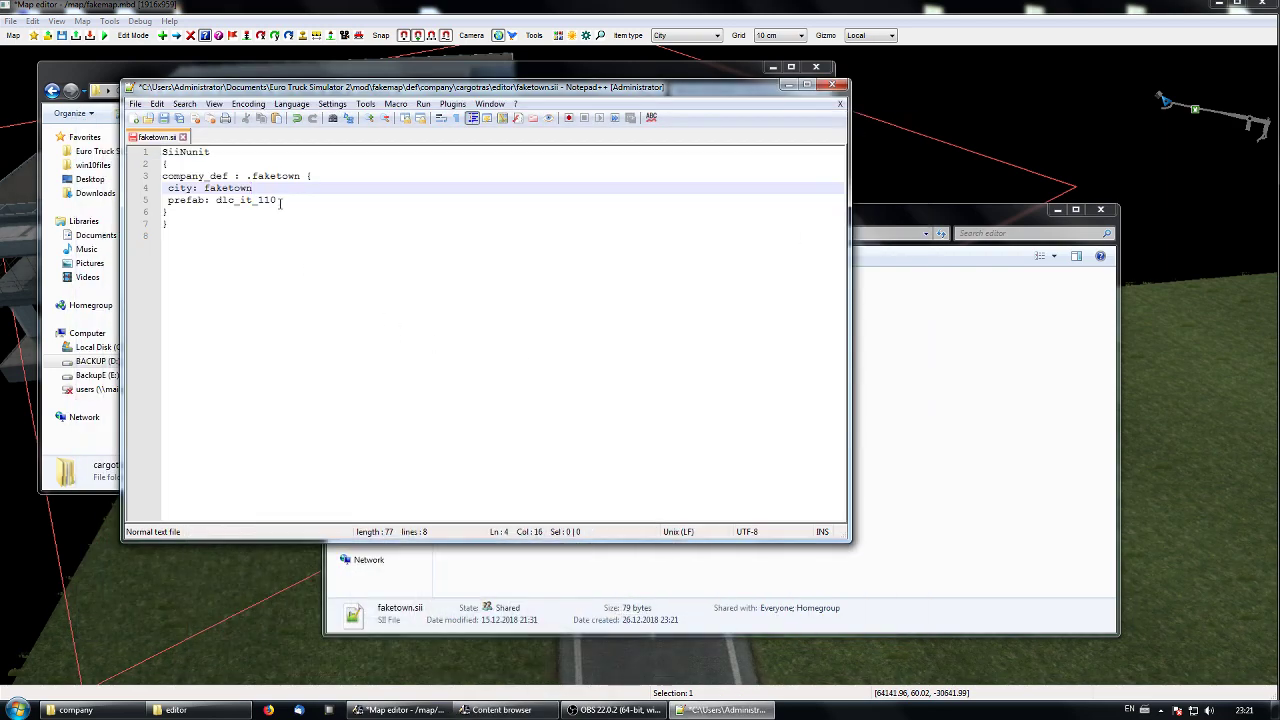
drag(281, 202, 216, 200)
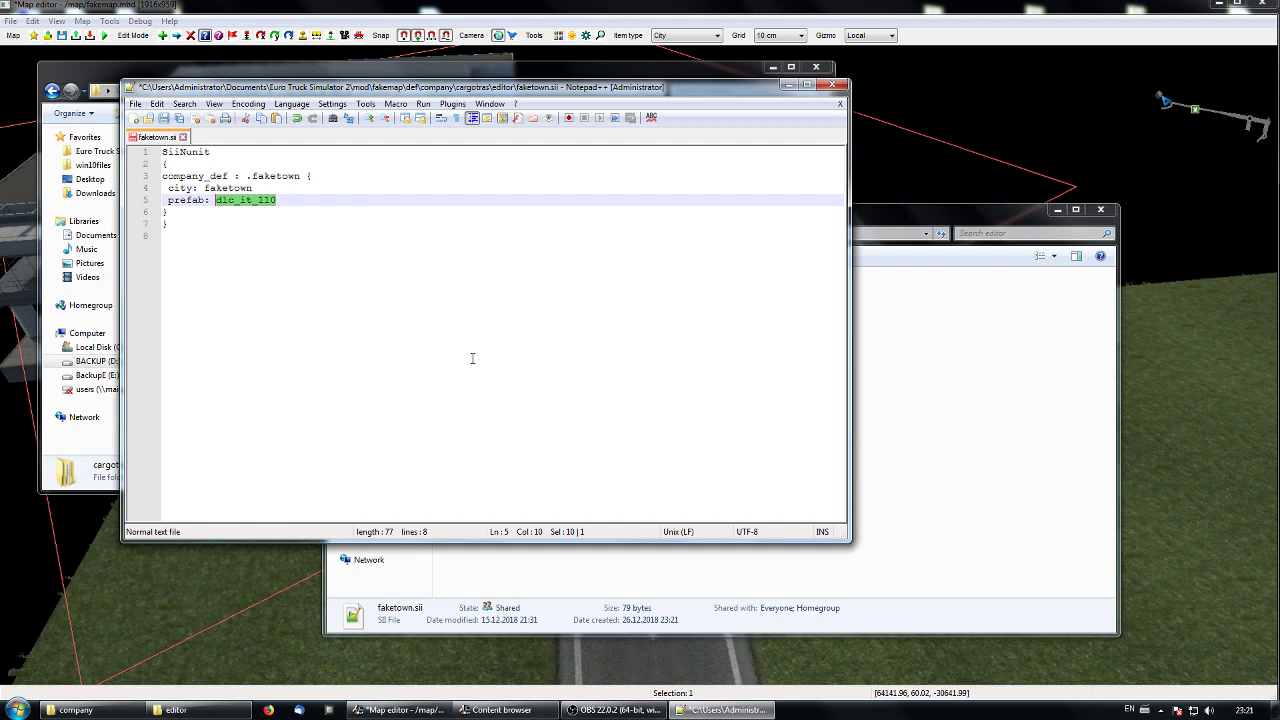
text(254)
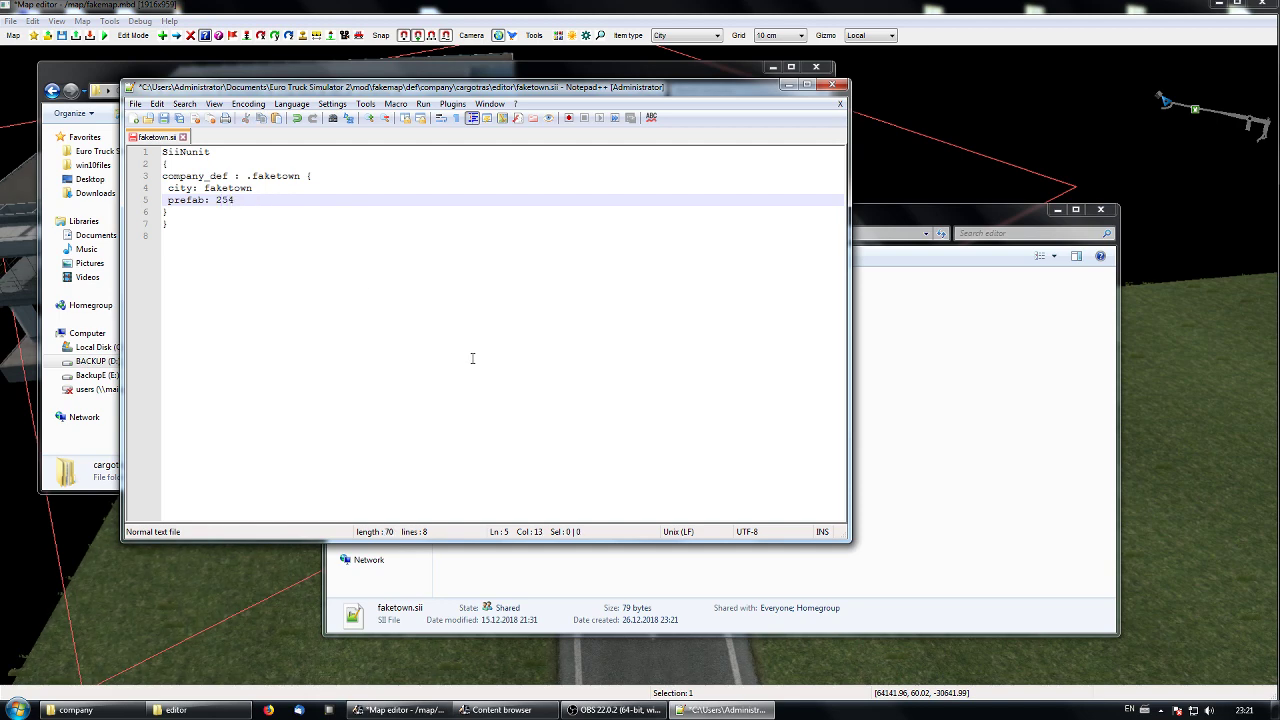
click(164, 118)
click(206, 118)
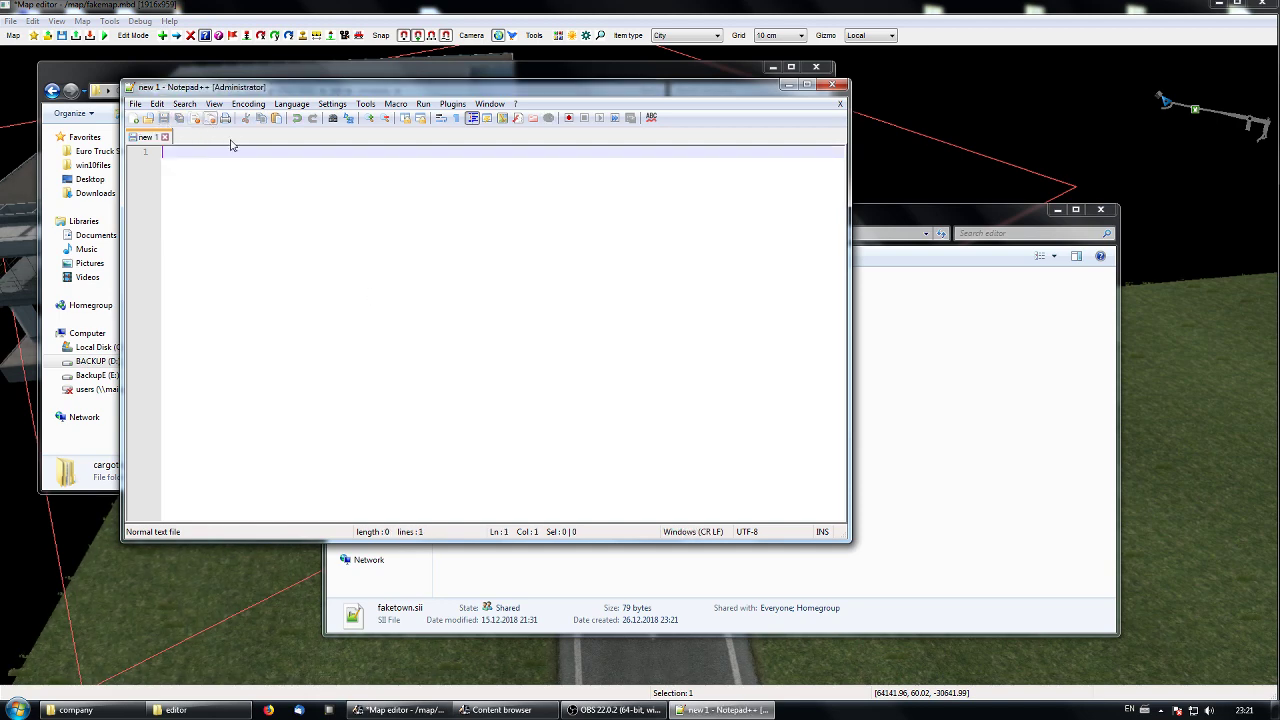
click(831, 84)
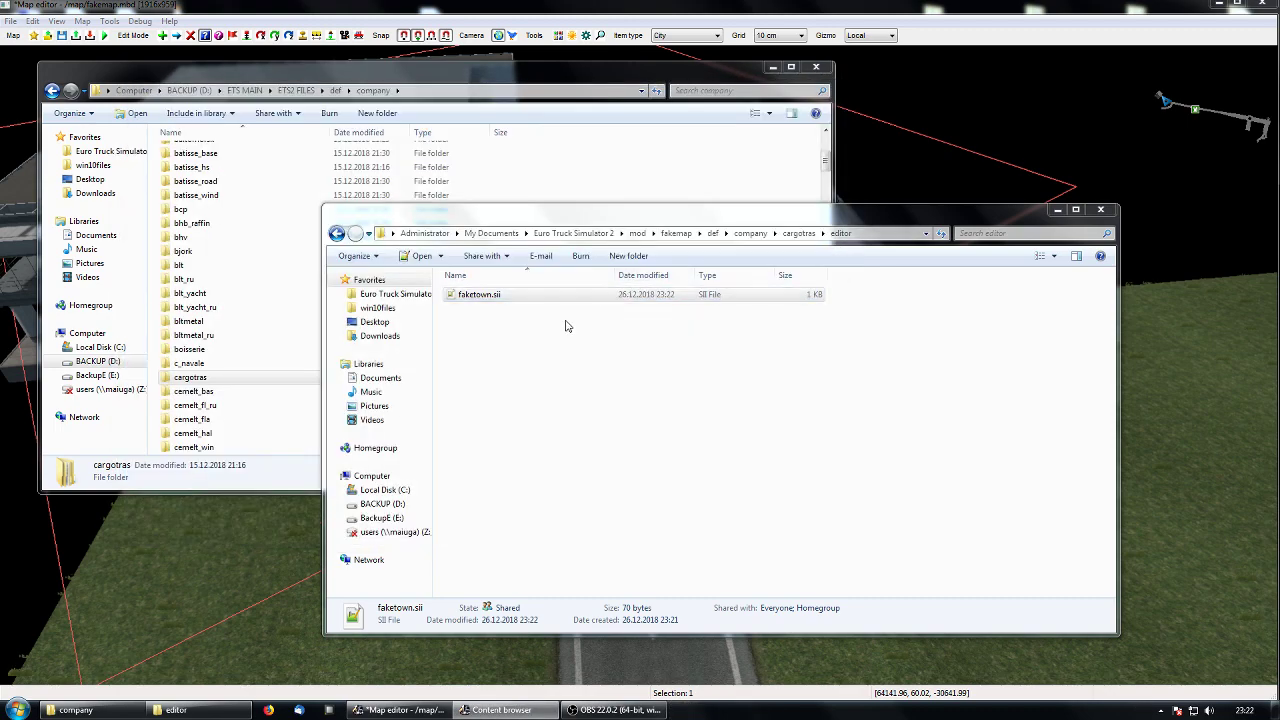
Put away the source company folder window and go up from cargotras's editor folder to the fakemap mod's root folder.
click(816, 67)
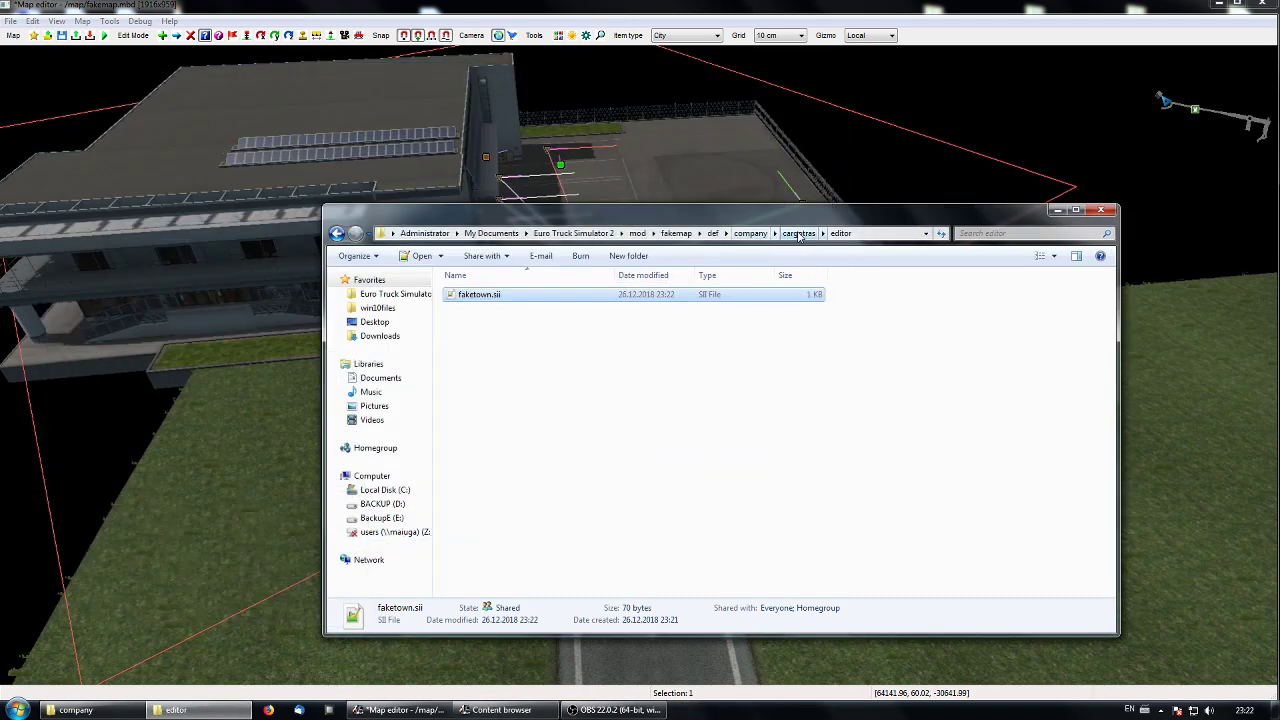
key(BackSpace)
key(BackSpace)
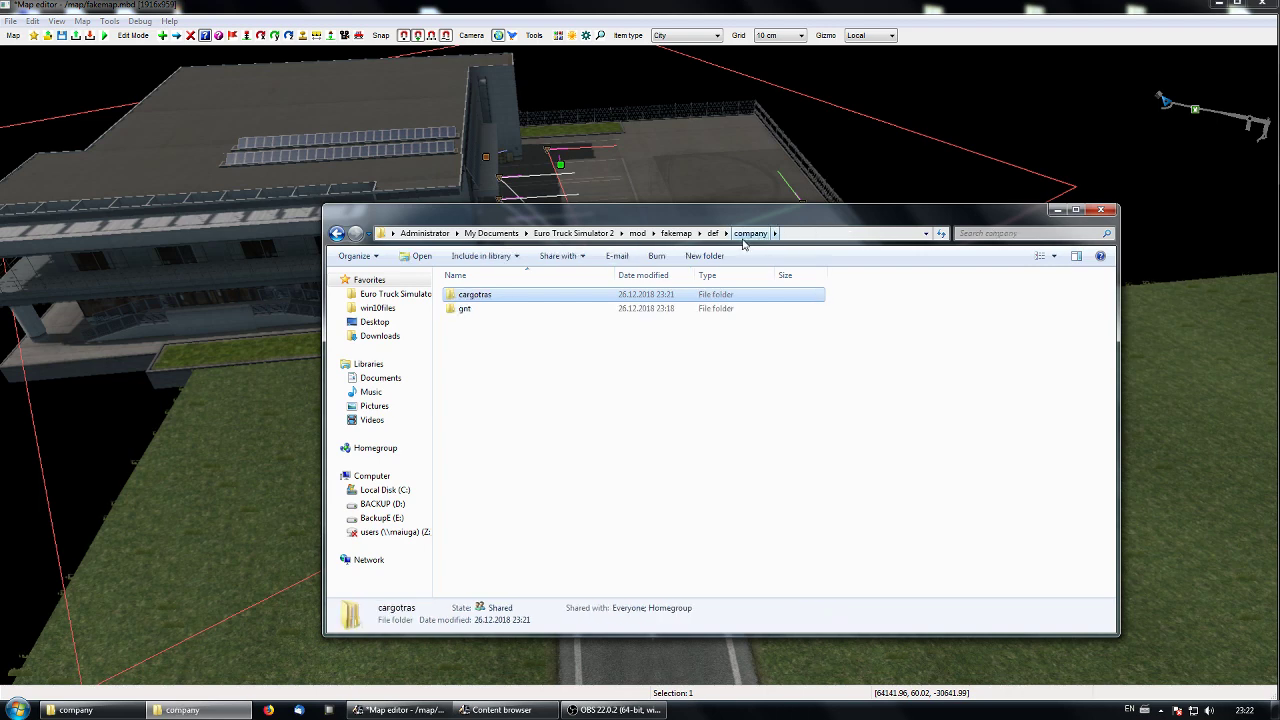
click(713, 233)
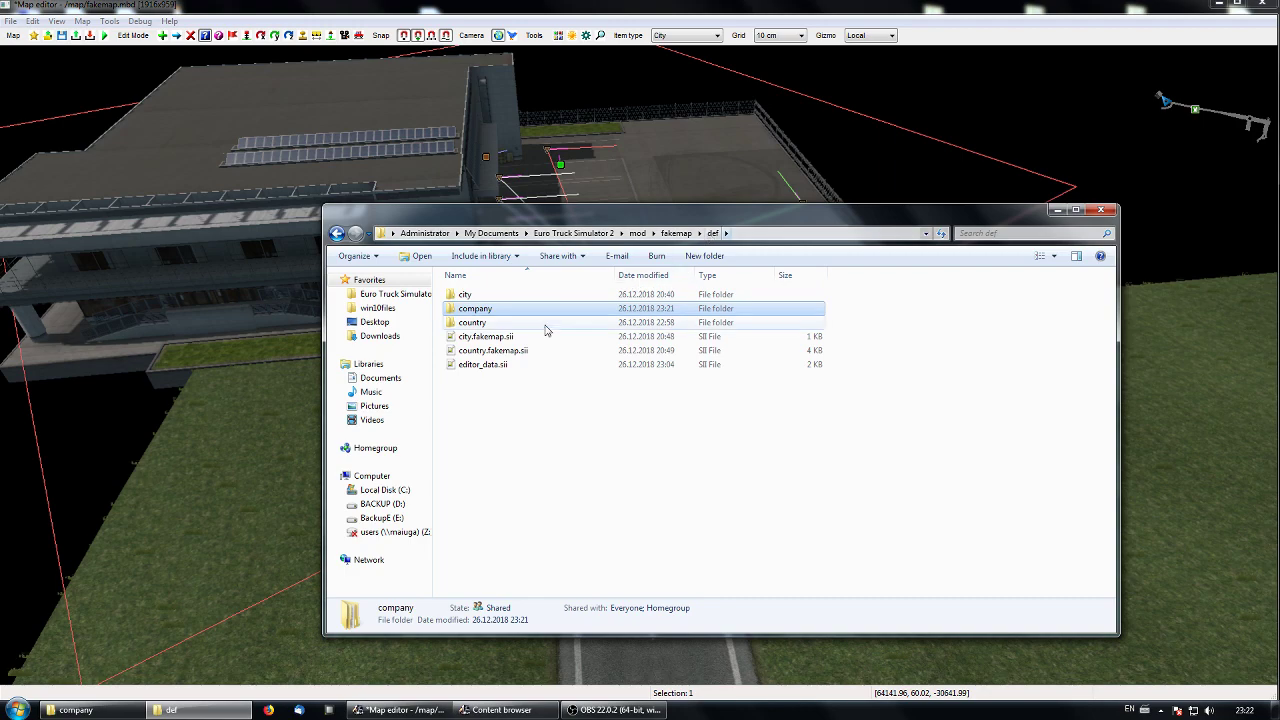
click(676, 233)
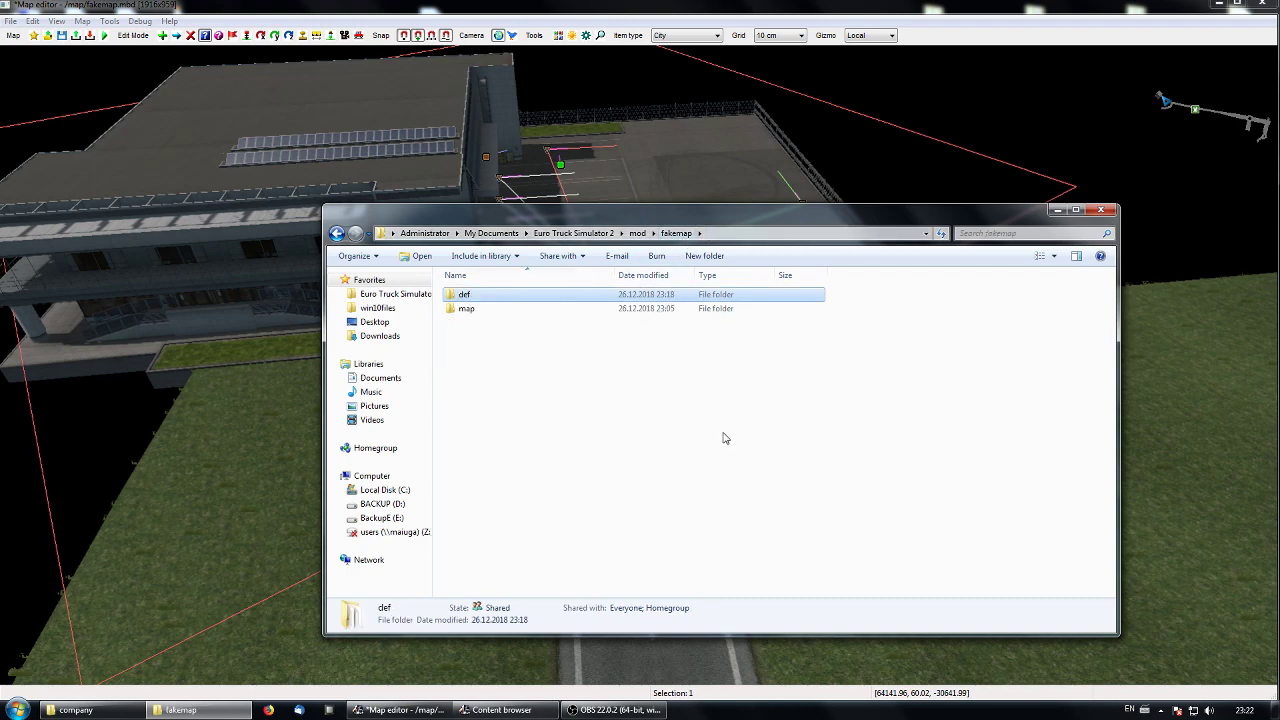
Save the fakemap map and exit the Map editor.
click(62, 37)
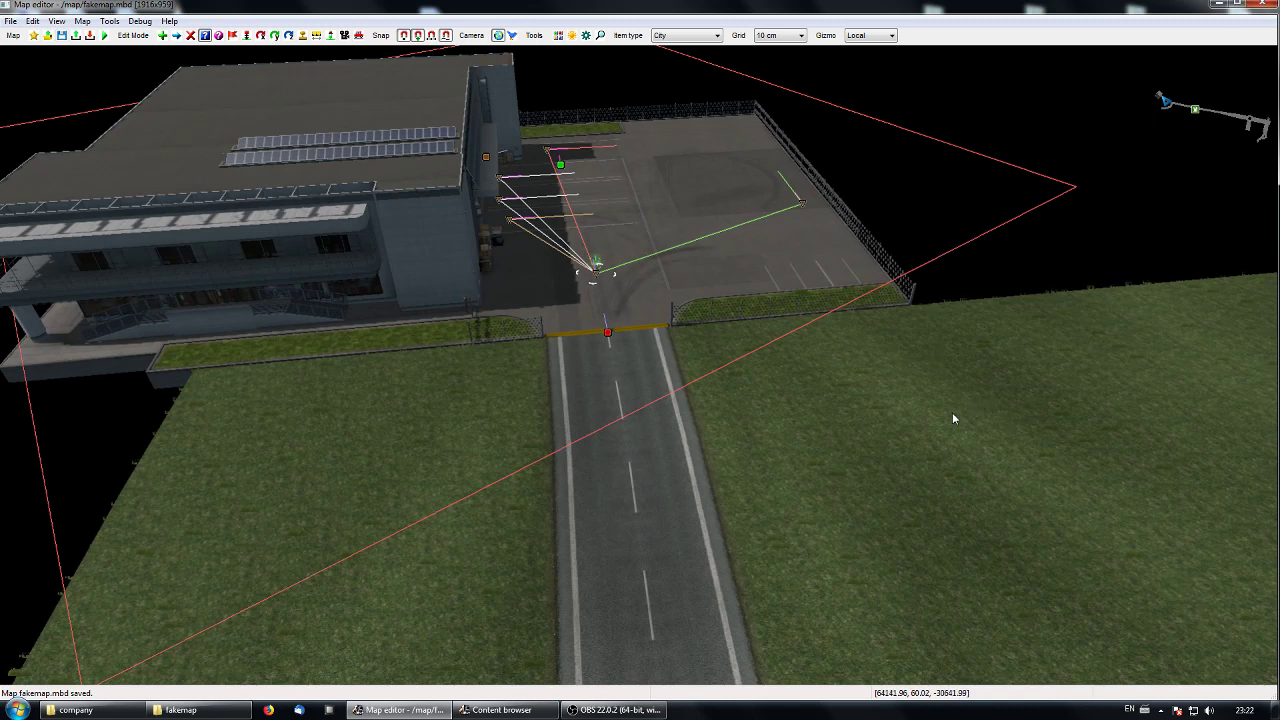
key(alt+F4)
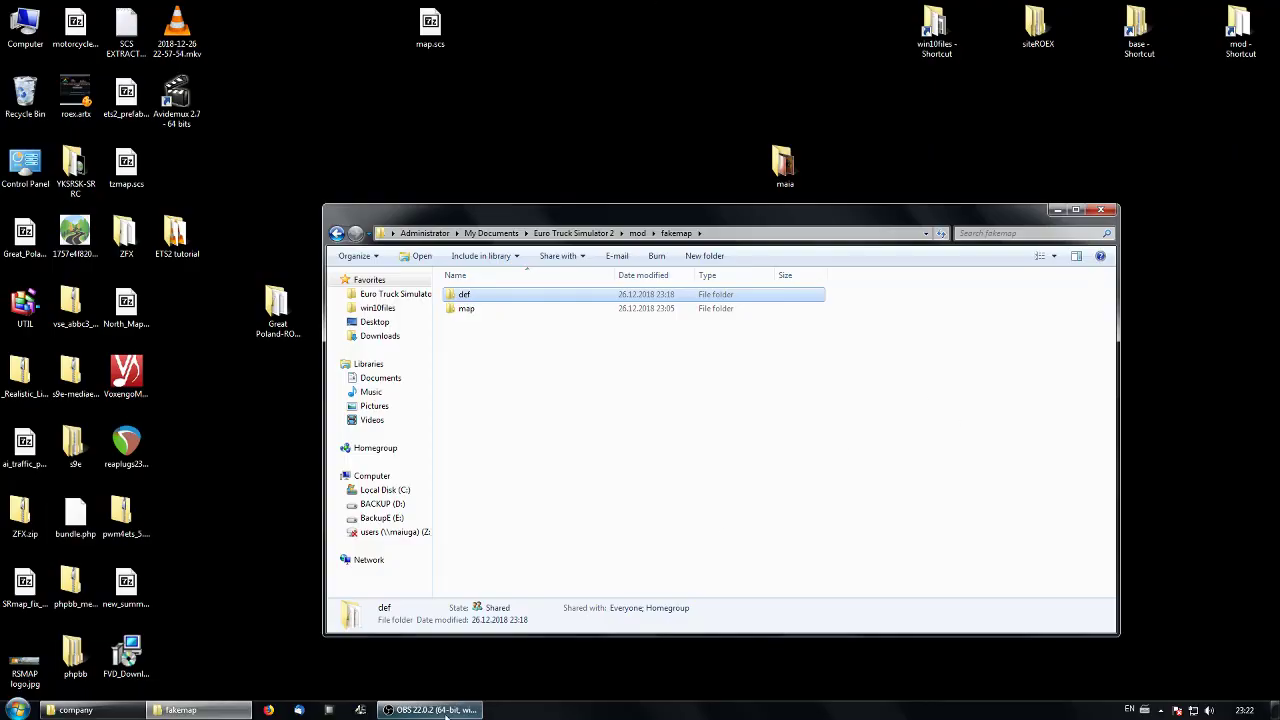
click(446, 710)
click(440, 710)
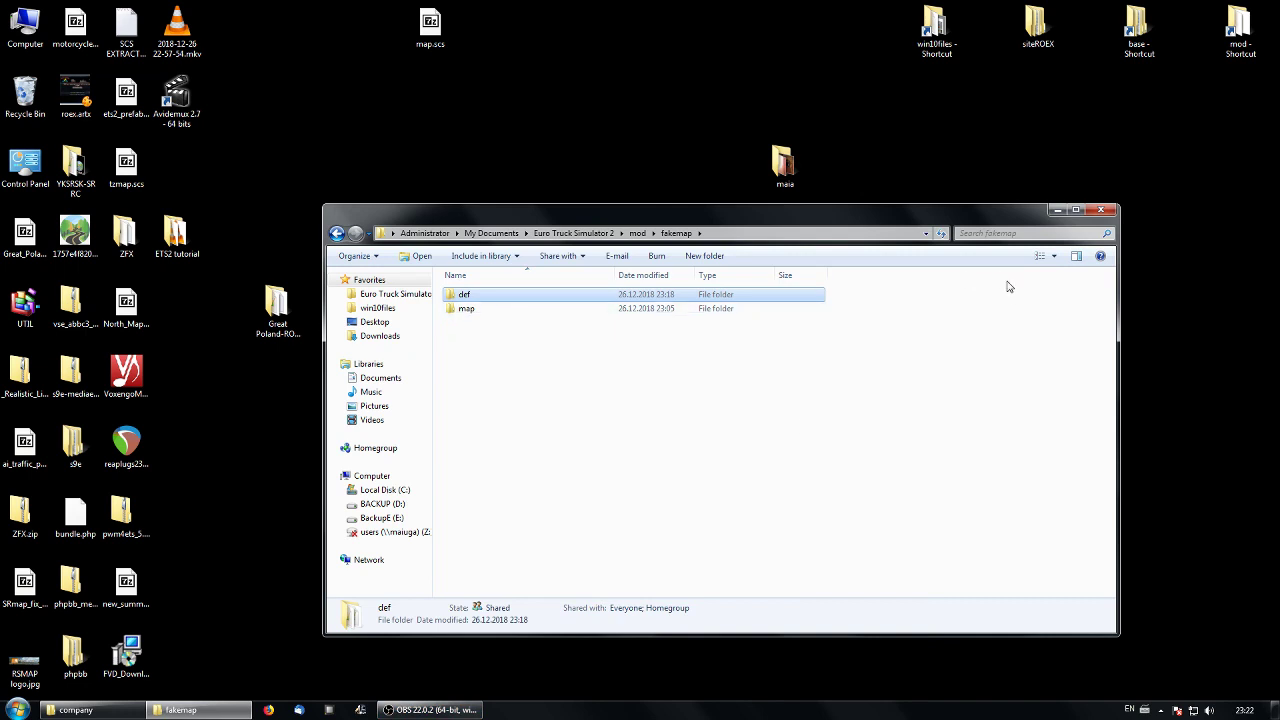
Delete the old fakemap.scs package from the Euro Truck Simulator 2 mod folder.
click(338, 234)
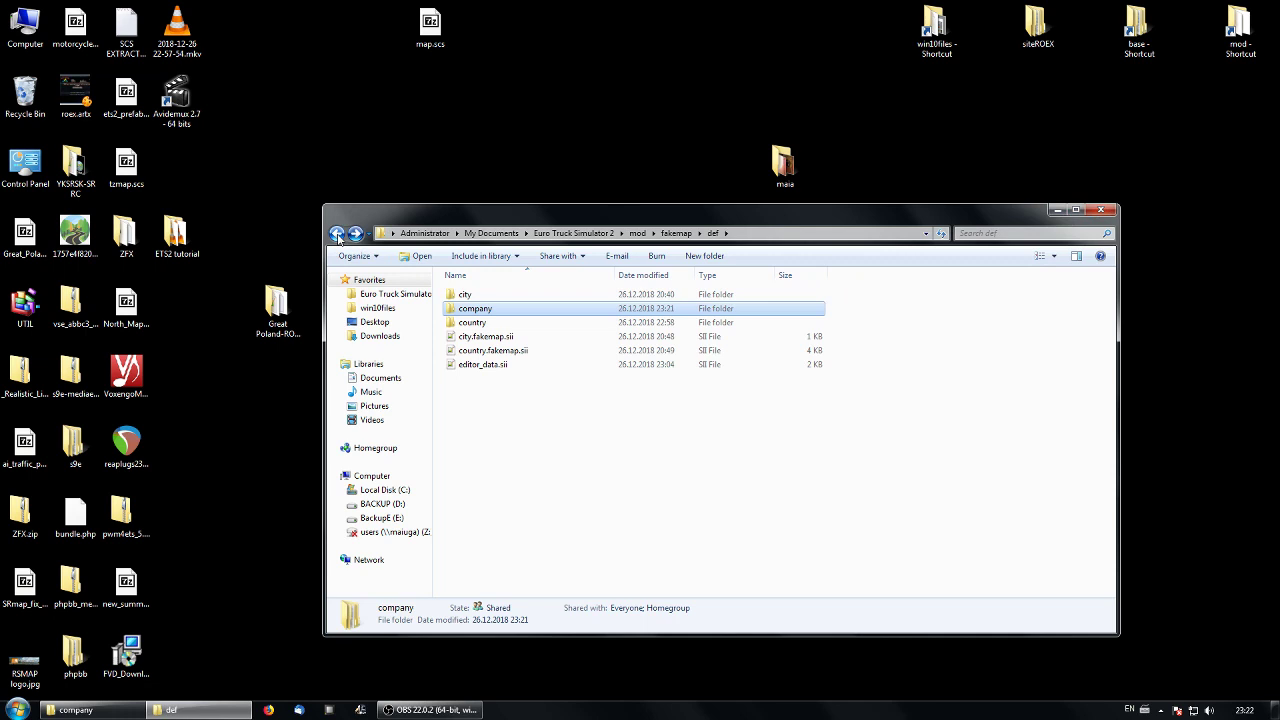
click(585, 233)
double_click(477, 384)
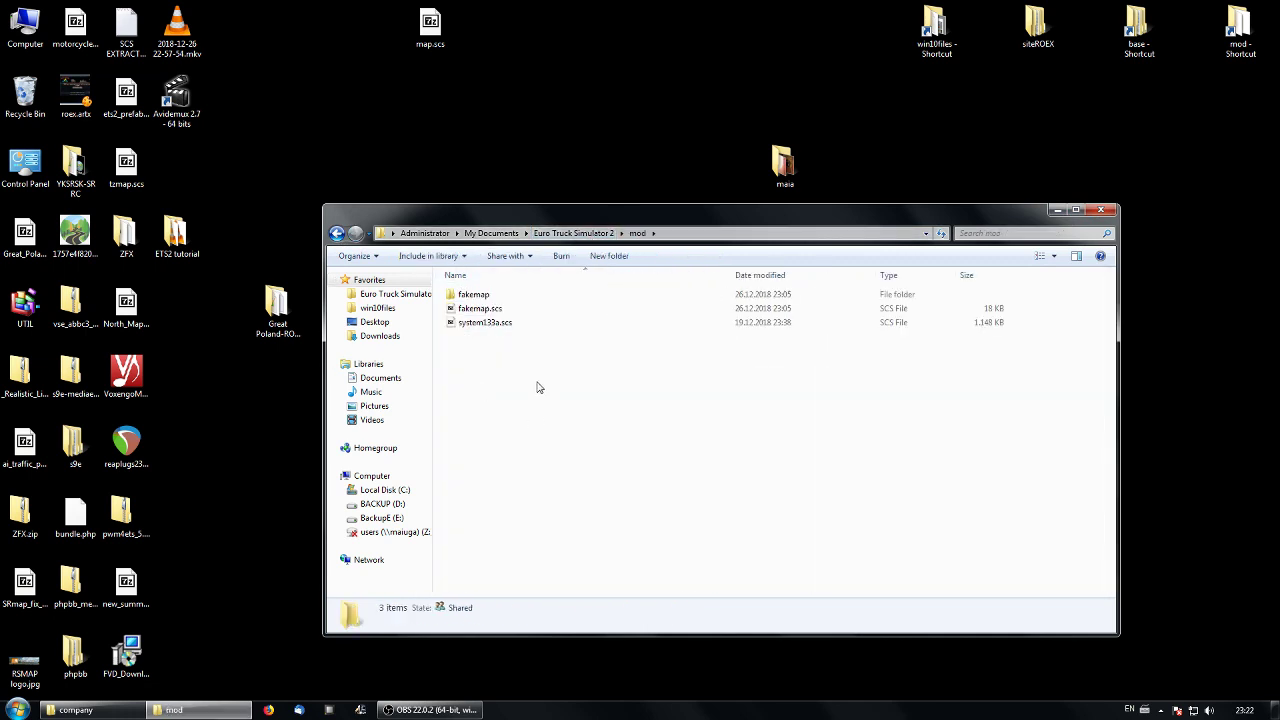
click(476, 298)
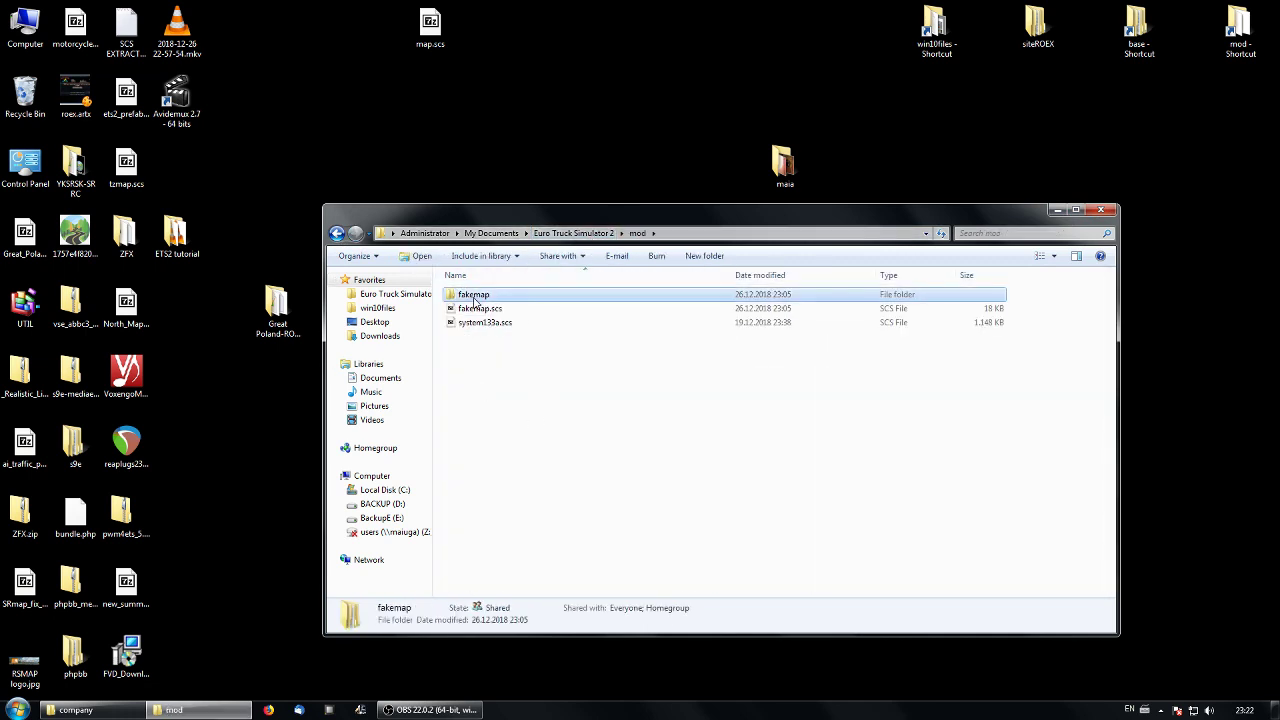
click(485, 311)
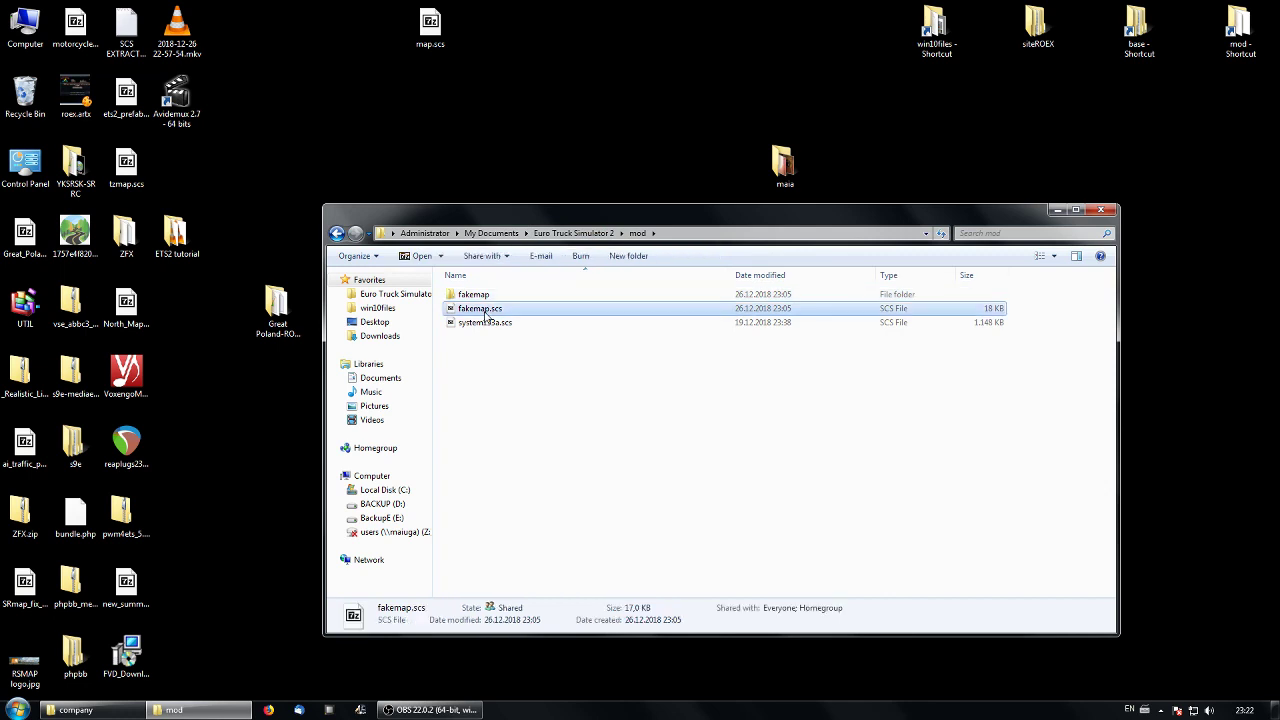
key(Delete)
Open the mod's fakemap/map/fakemap folder and the game's base/map/fakemap folder in two separate windows.
double_click(477, 295)
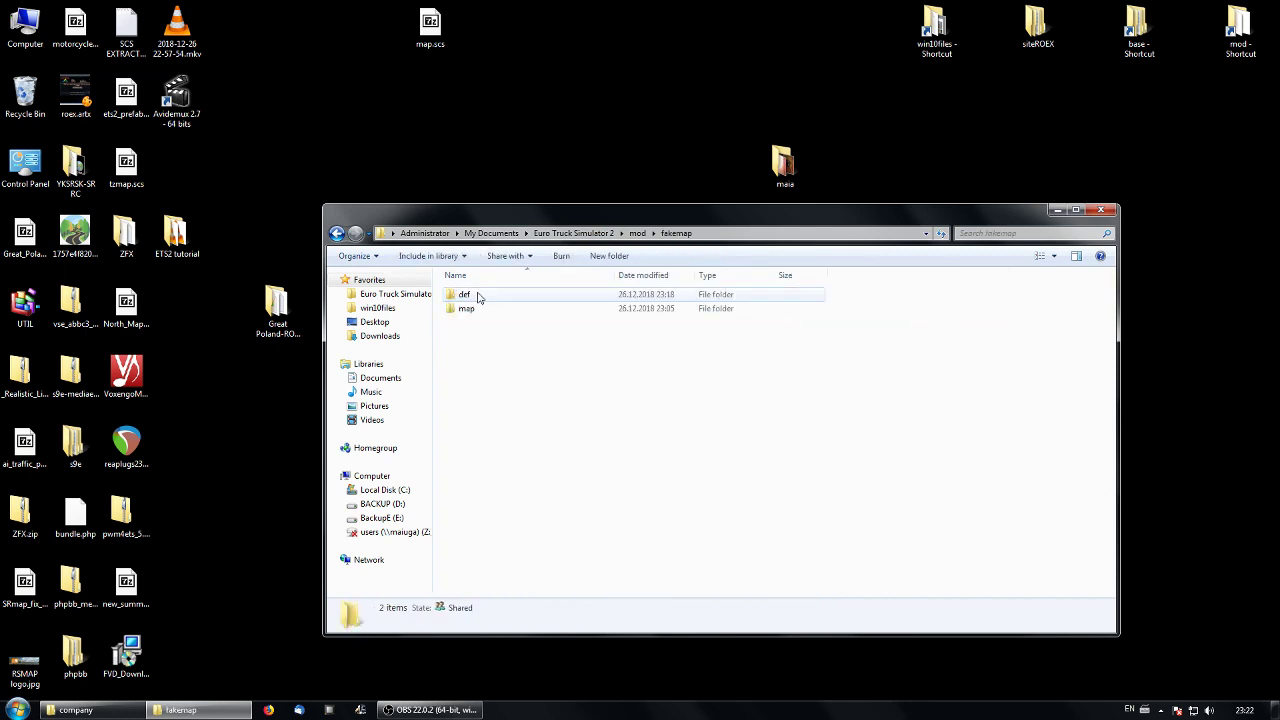
double_click(470, 308)
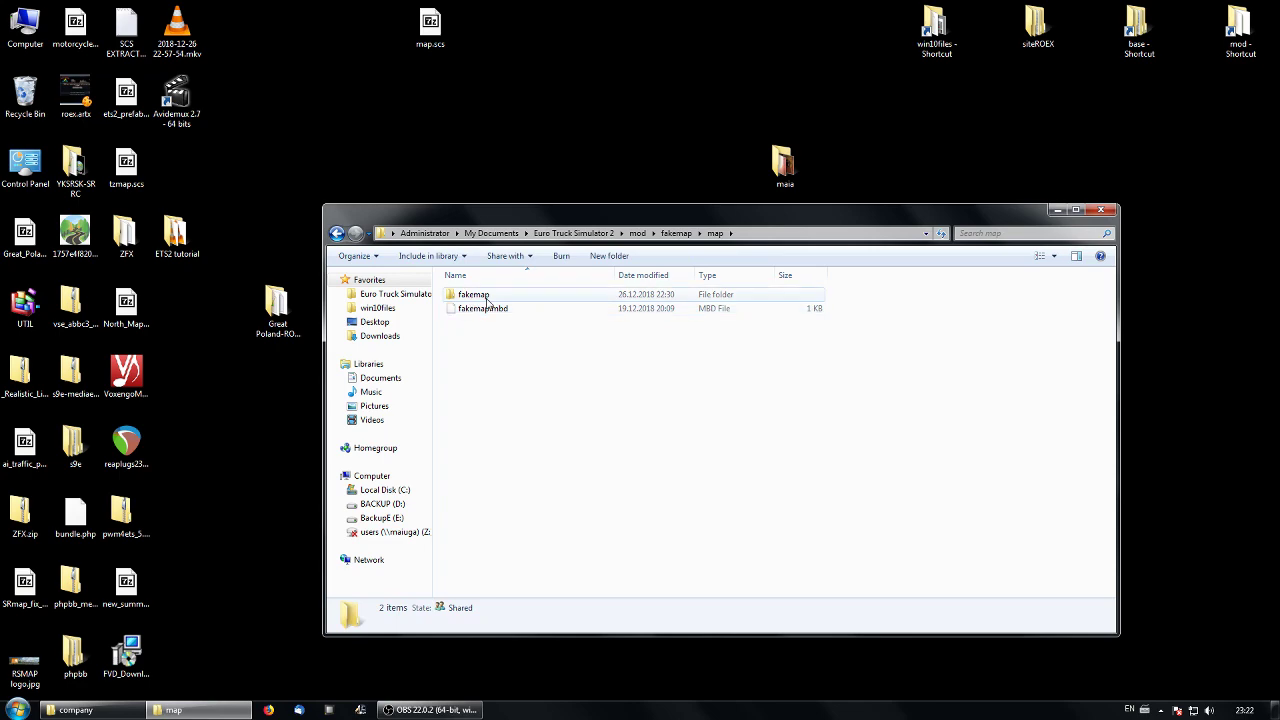
double_click(473, 295)
drag(572, 217, 360, 225)
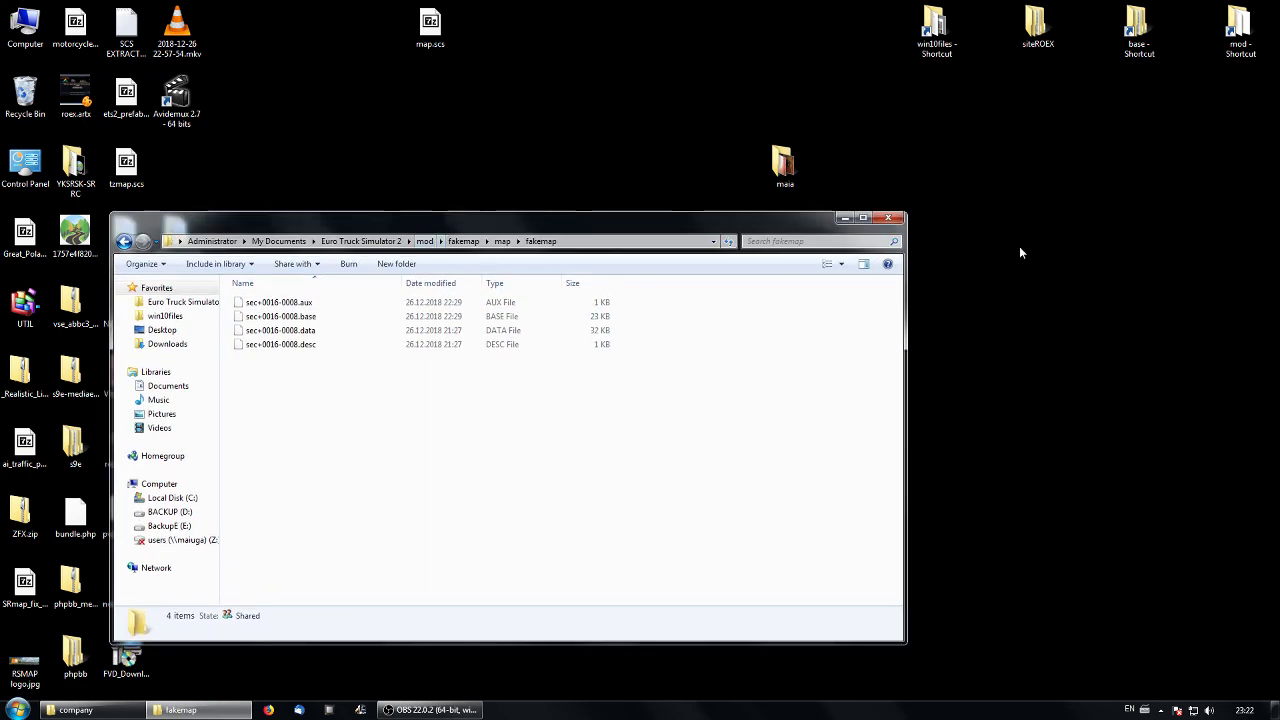
double_click(1137, 33)
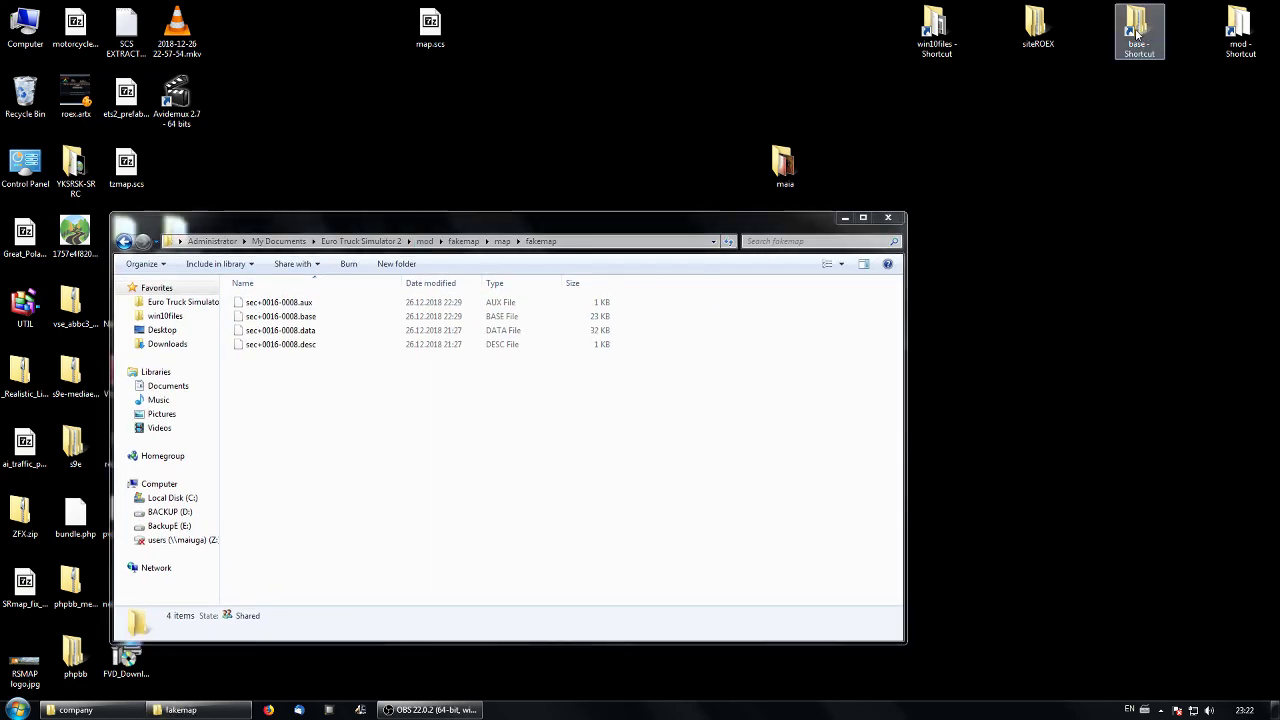
drag(498, 216, 852, 197)
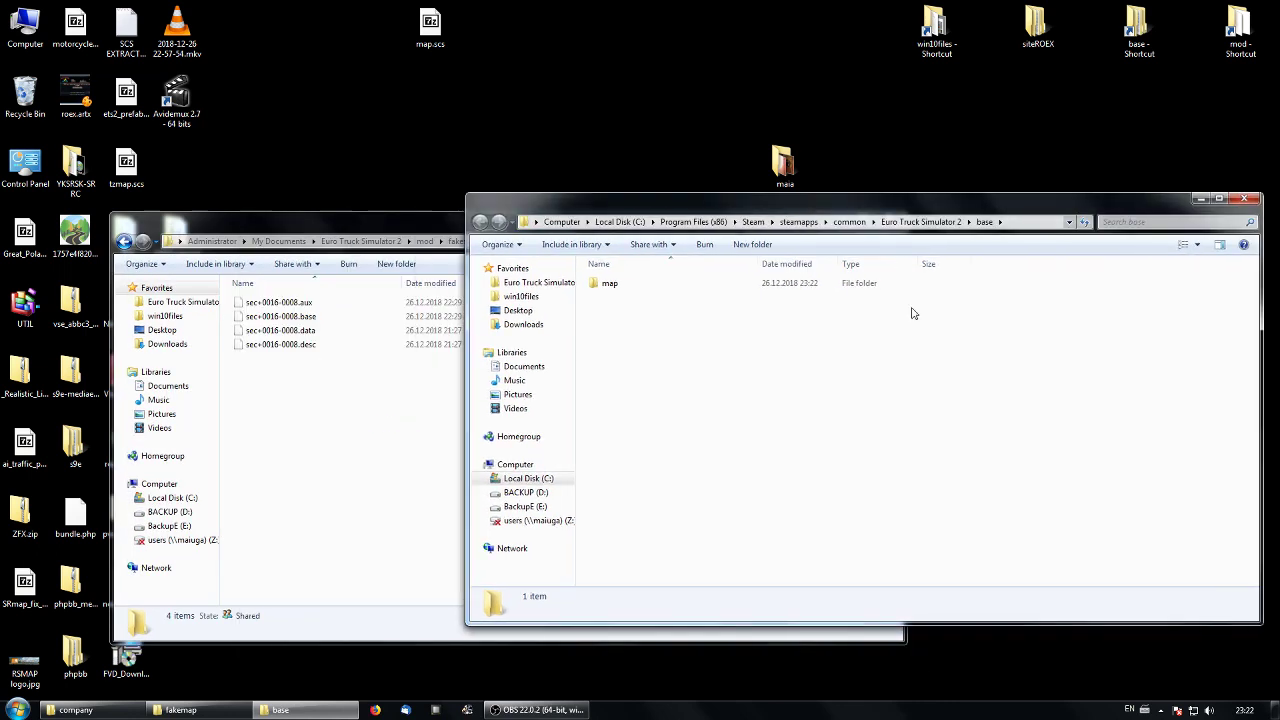
double_click(612, 284)
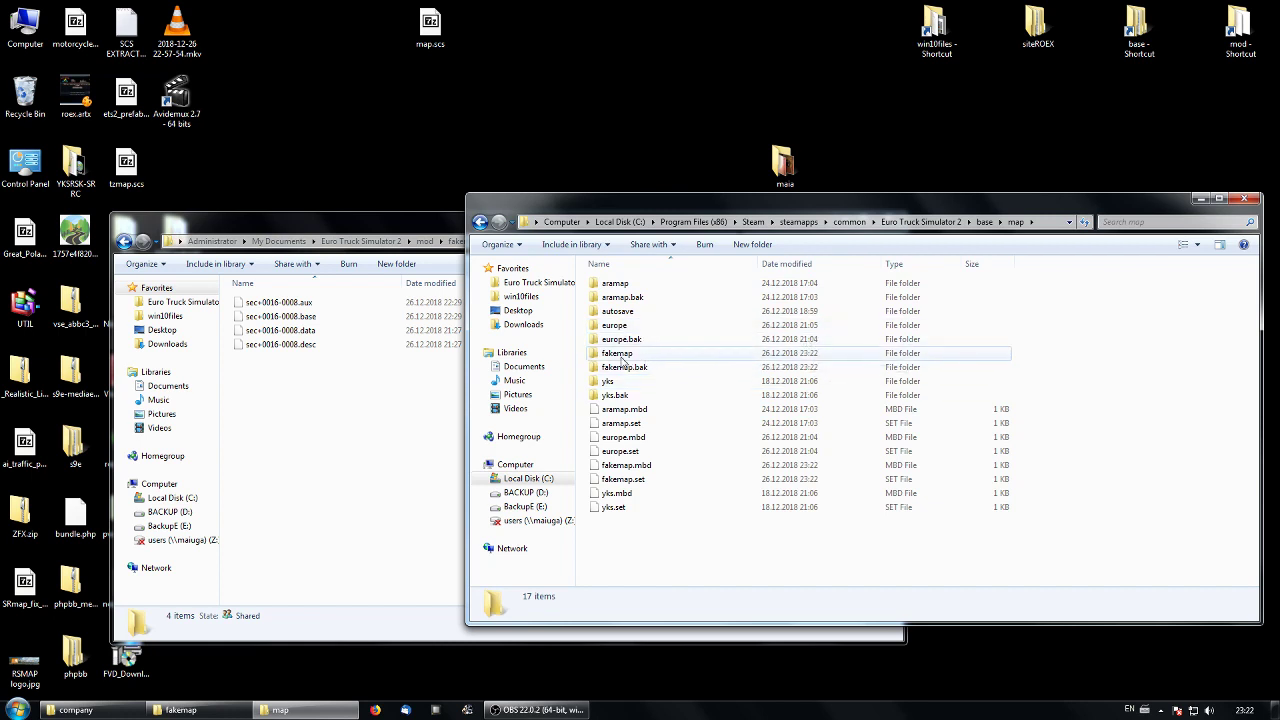
click(637, 356)
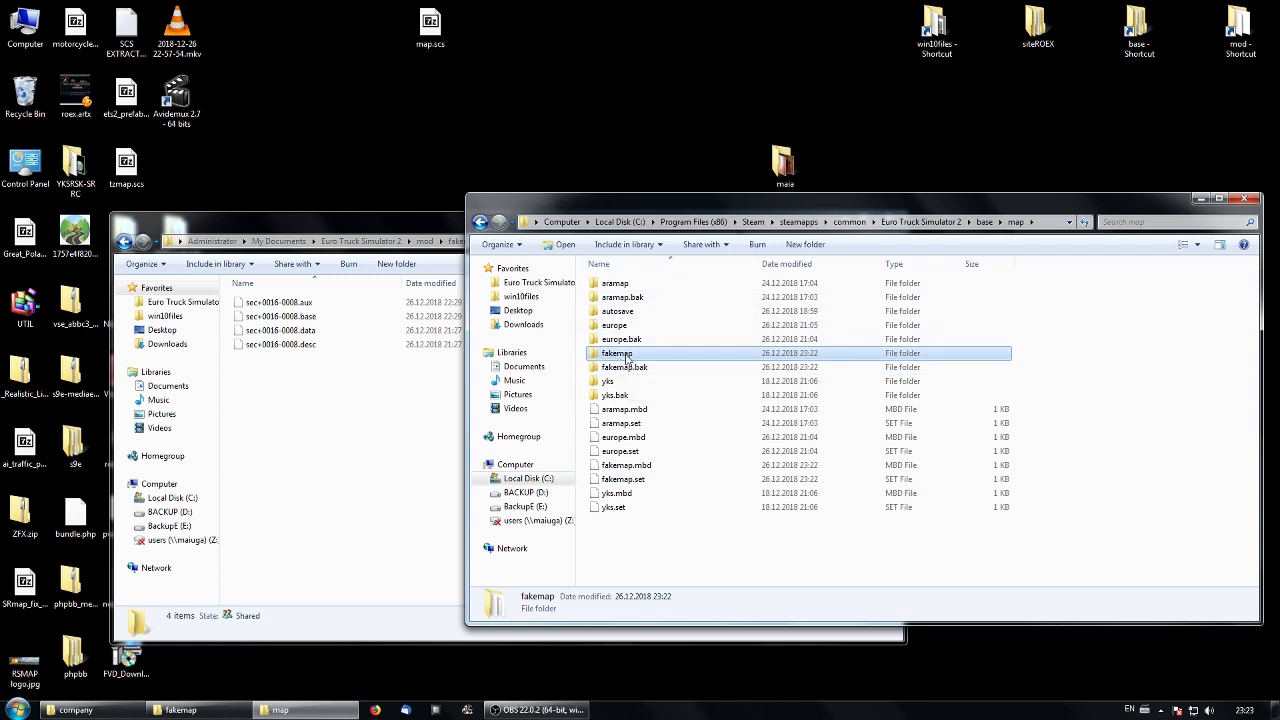
double_click(626, 356)
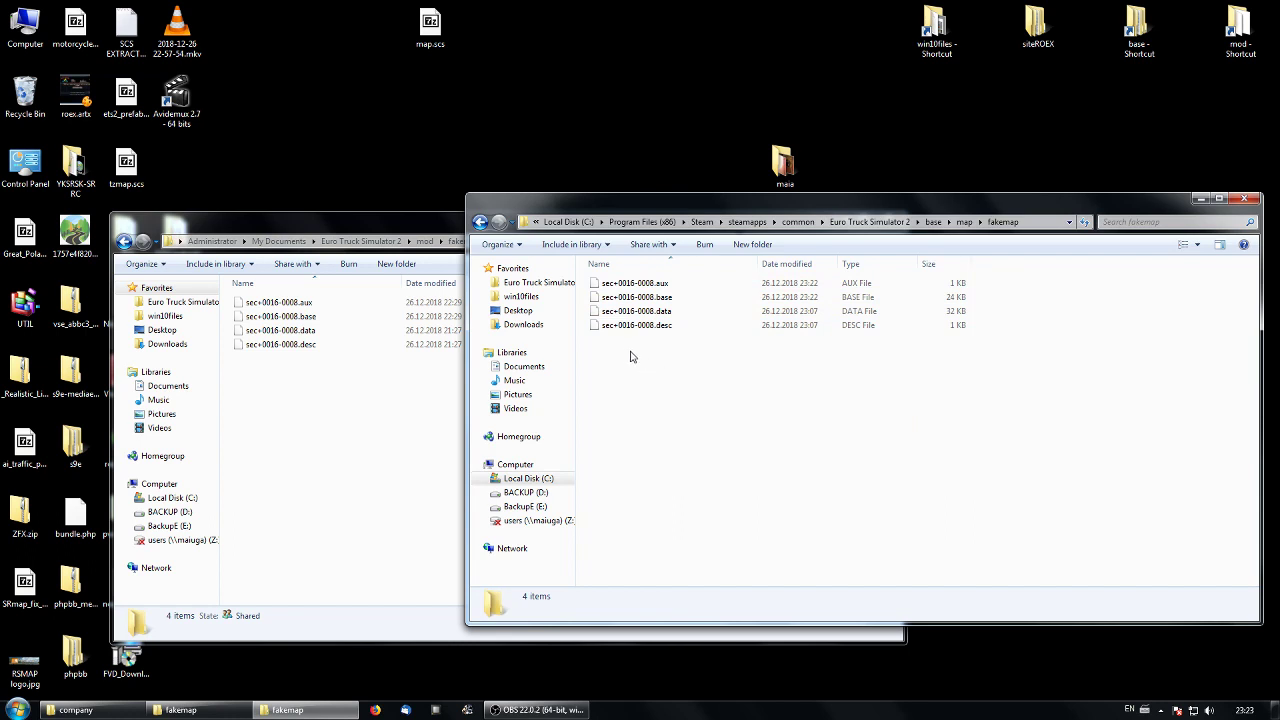
Copy all four sec+0016-0008 files from base/map/fakemap into the mod's fakemap/map/fakemap folder, replacing the existing files.
drag(630, 356, 664, 283)
right_click(663, 284)
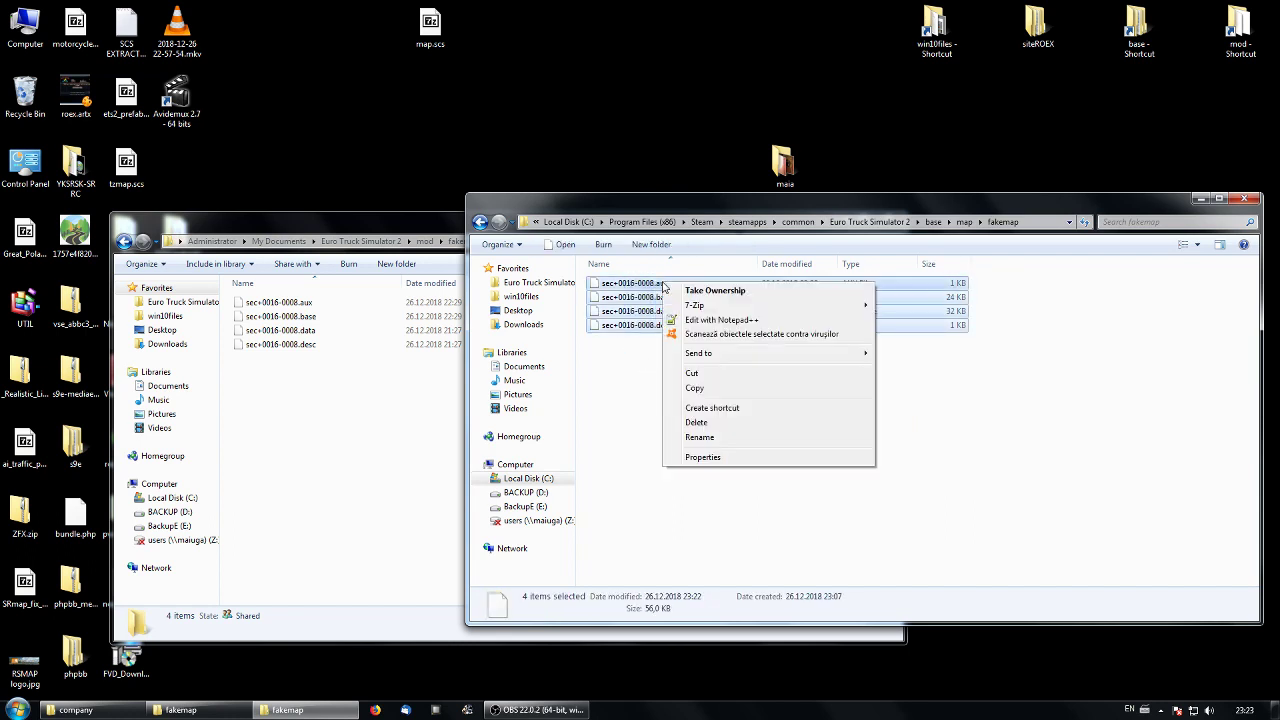
click(695, 389)
click(294, 408)
right_click(294, 408)
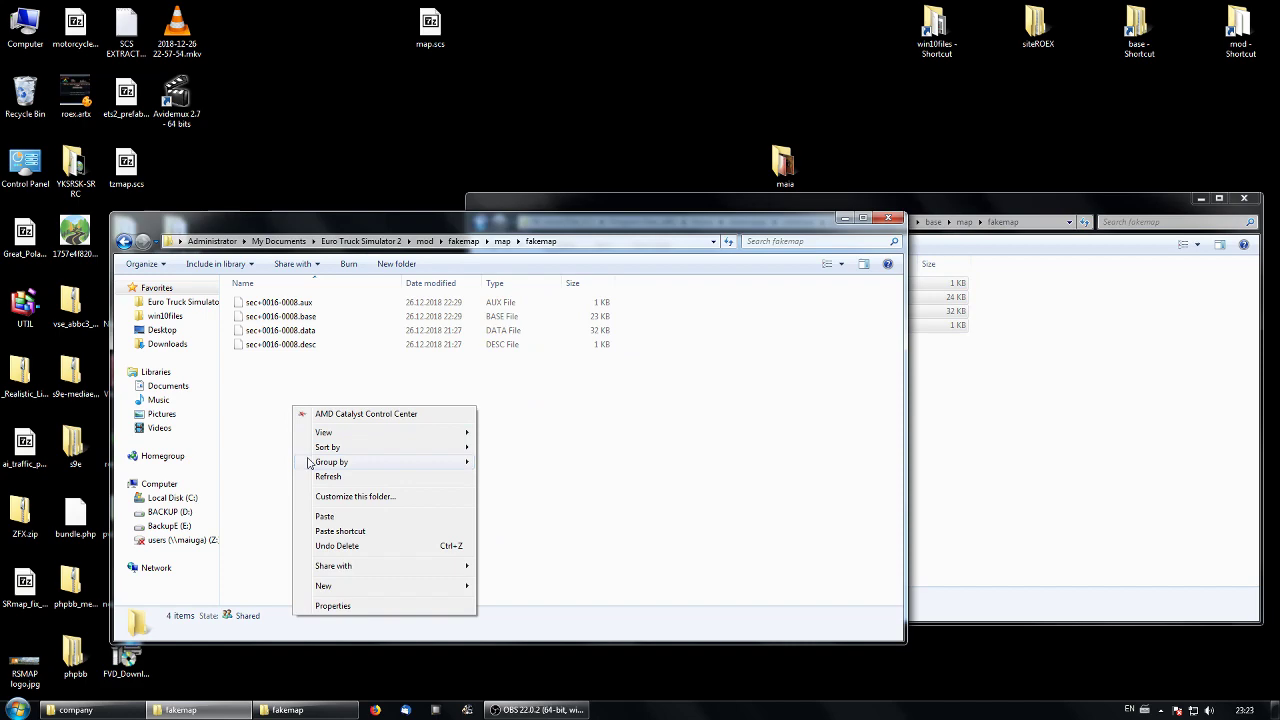
click(338, 517)
click(549, 509)
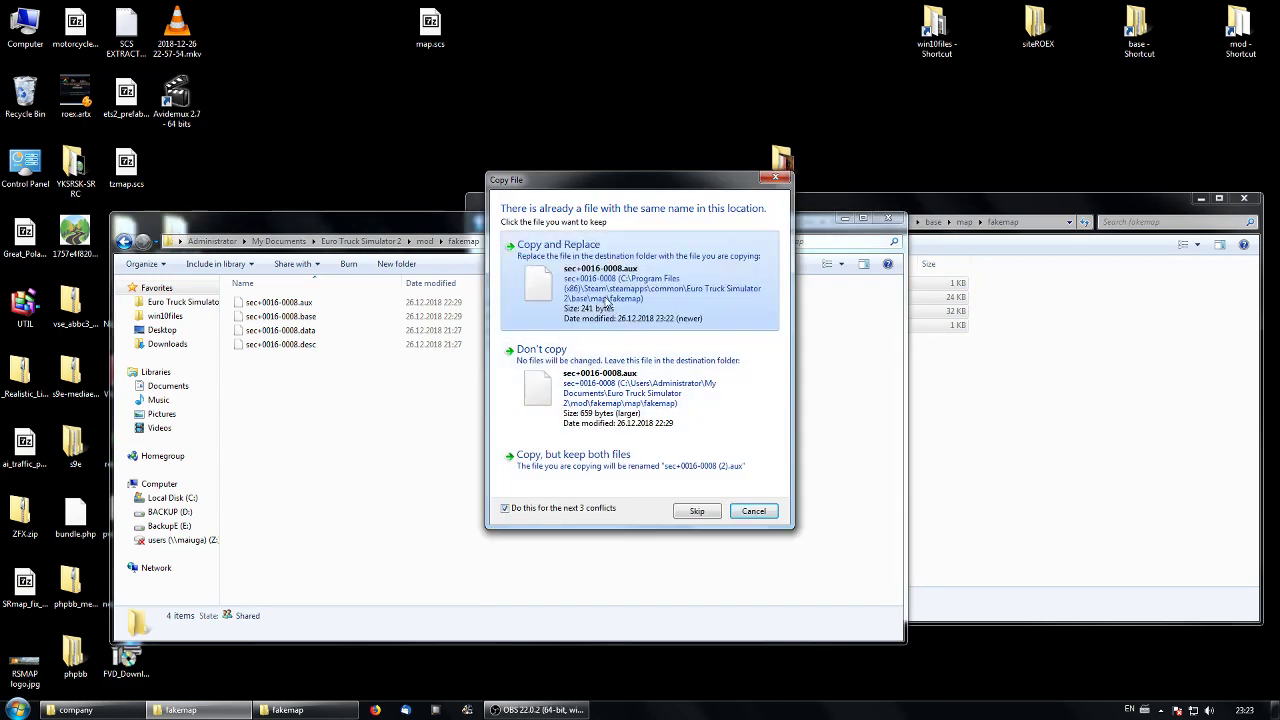
click(606, 303)
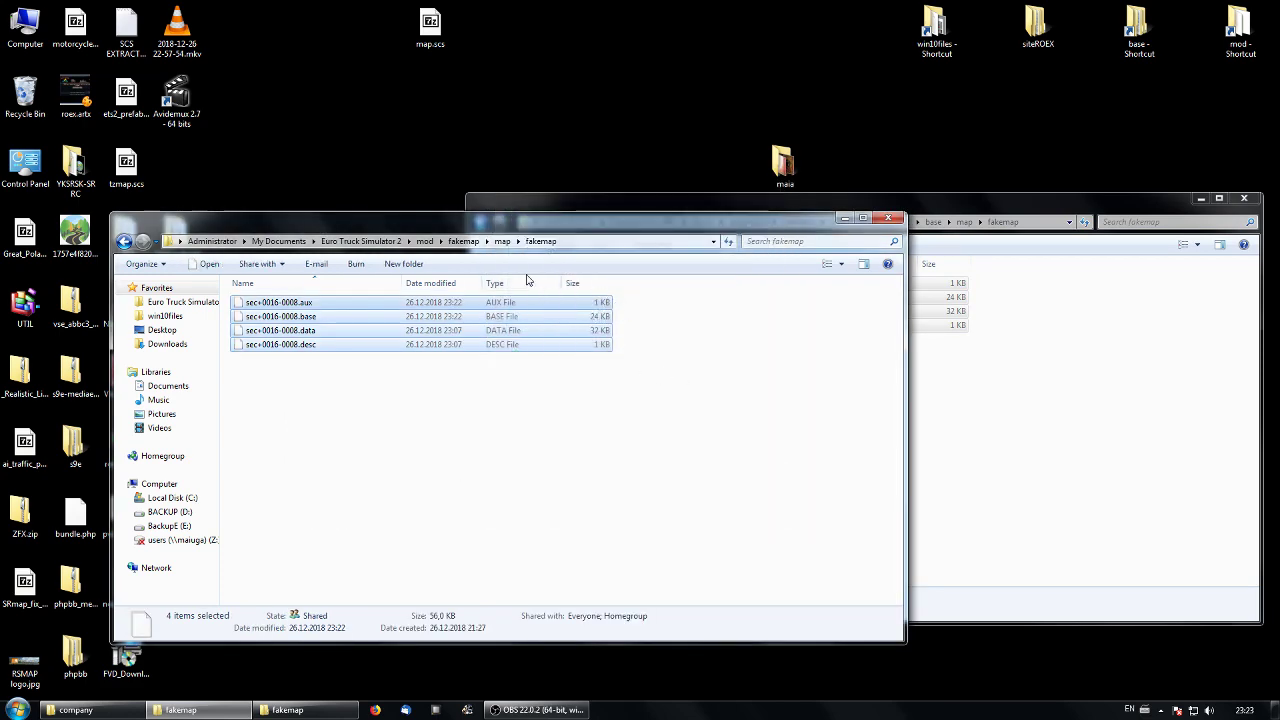
Compress the def and map folders inside the mod's fakemap folder into the archive fakemap.zip.
click(463, 241)
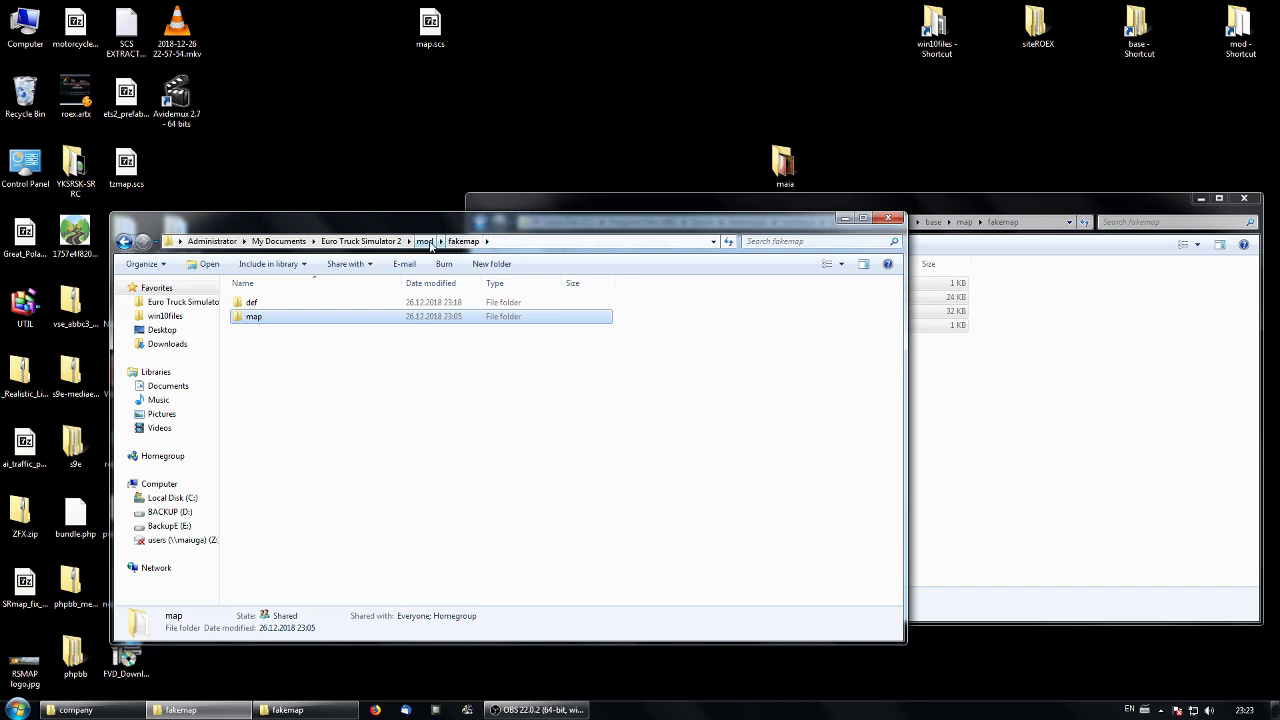
click(426, 241)
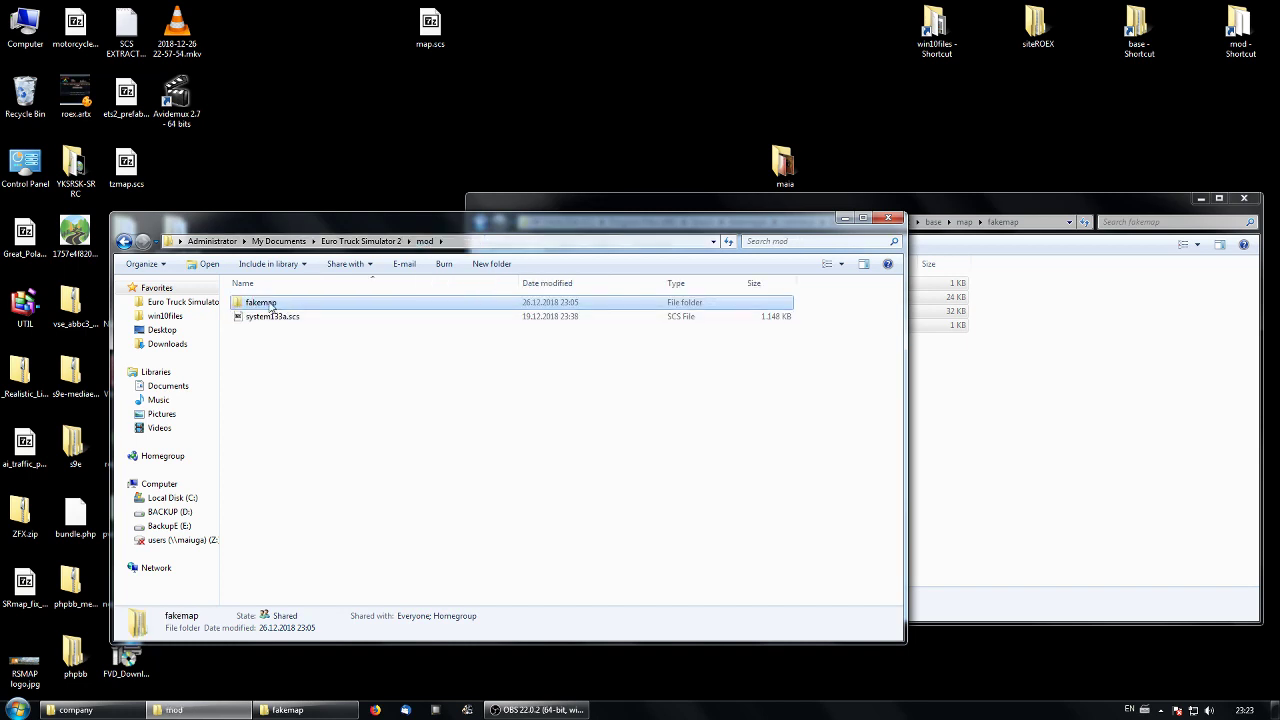
double_click(262, 303)
drag(250, 360, 240, 302)
right_click(256, 307)
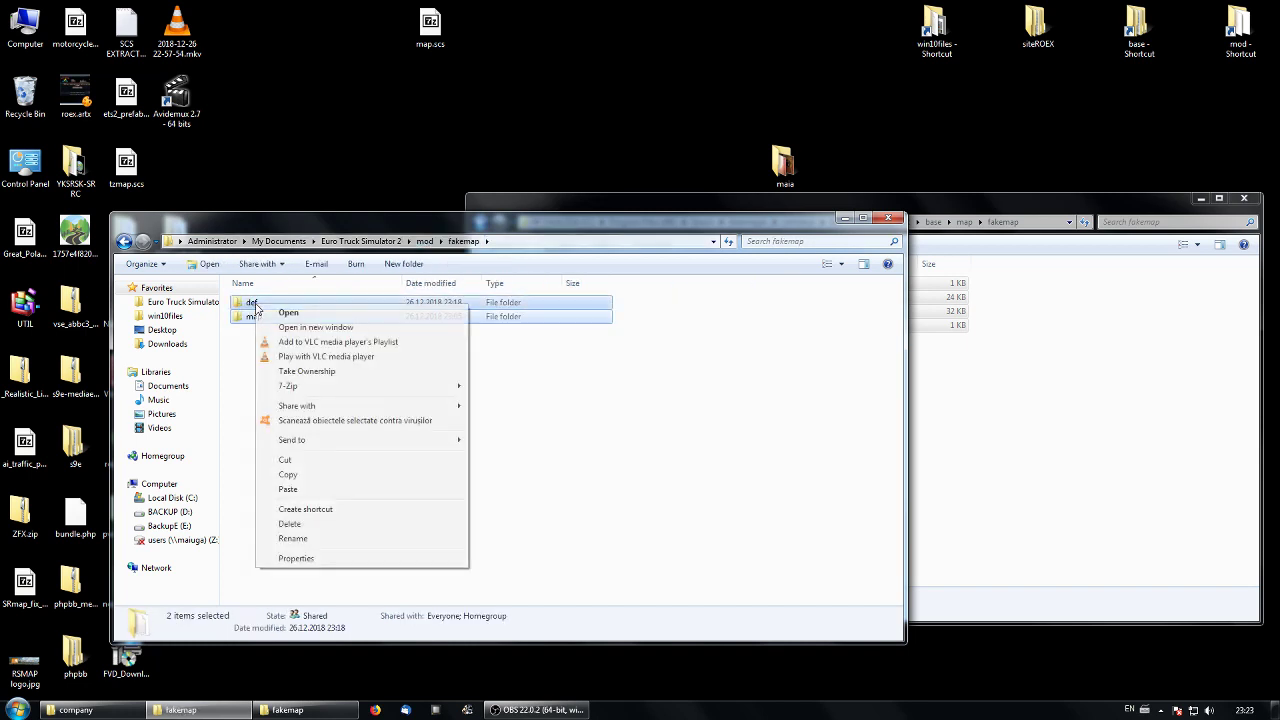
mouse_move(362, 388)
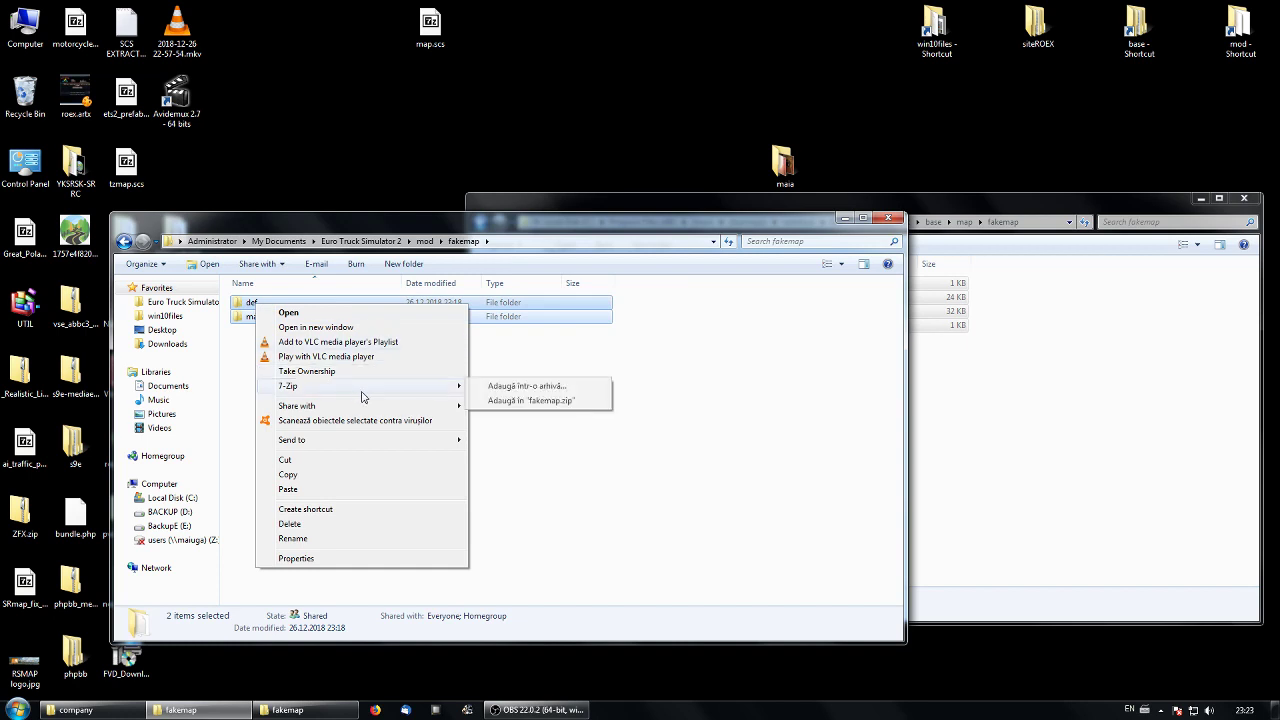
click(537, 400)
Rename the new archive fakemap.zip as fakemap.scs.
click(289, 333)
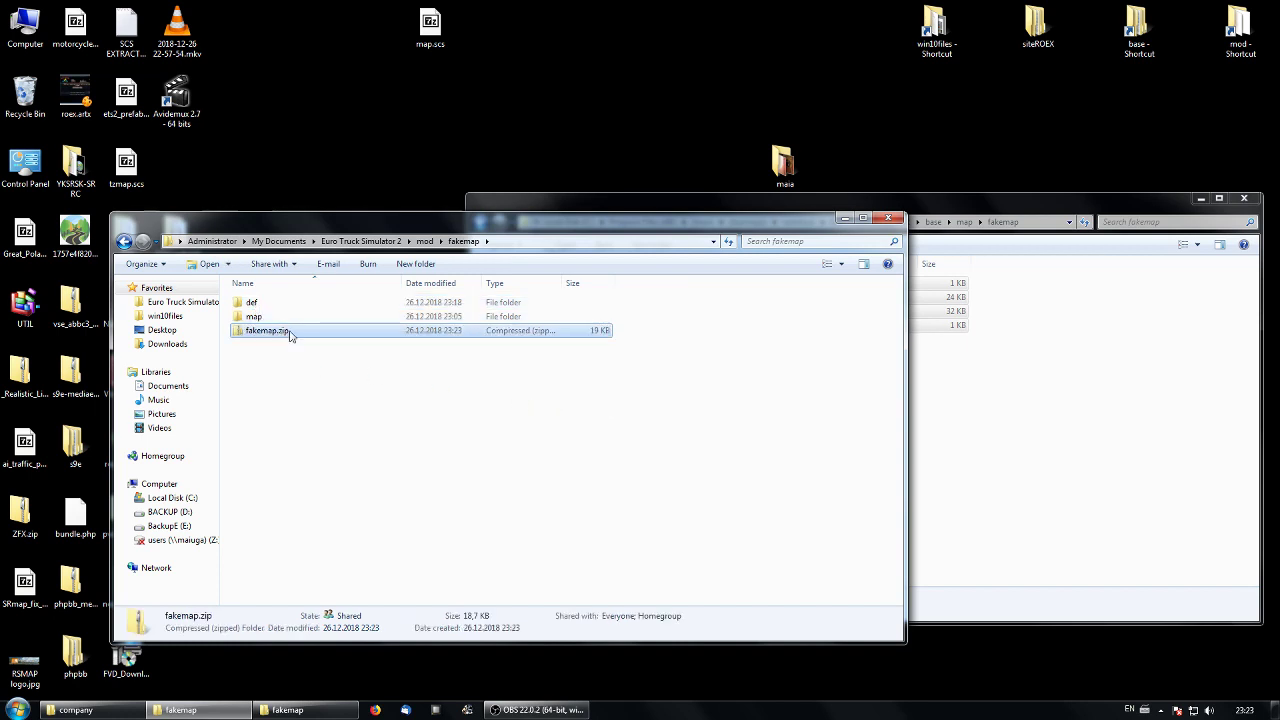
click(297, 336)
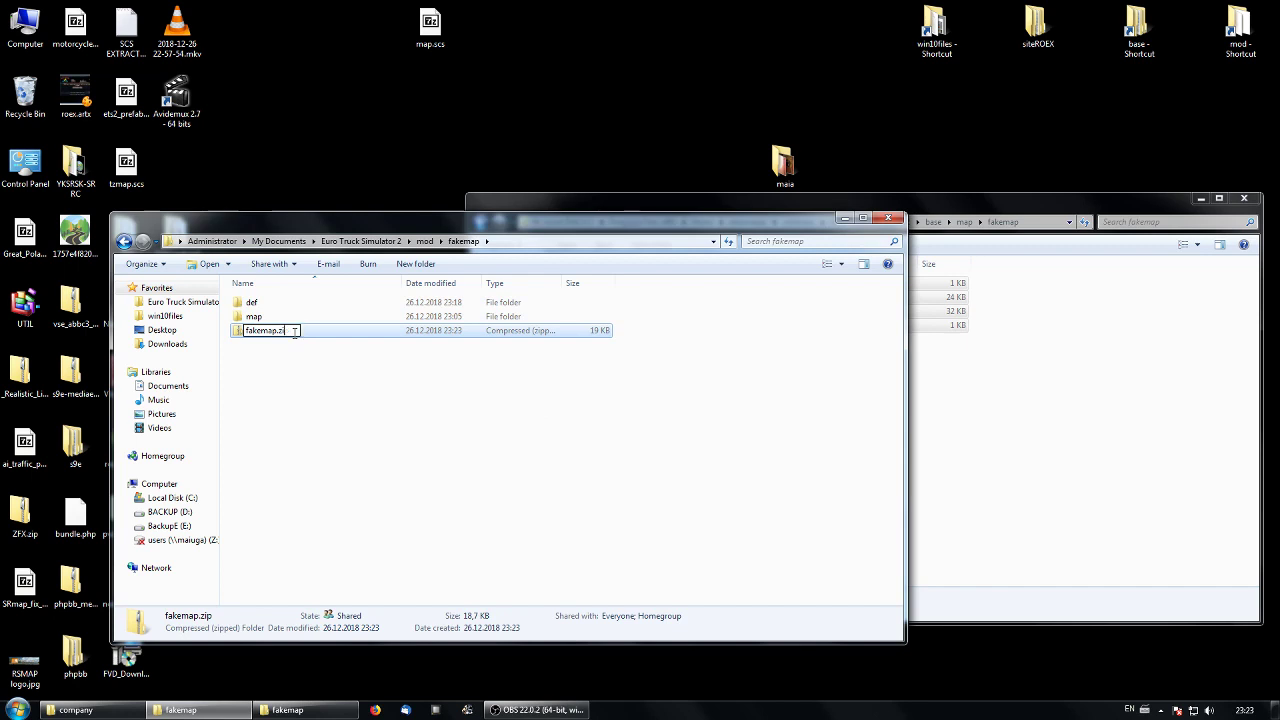
text(scs)
key(Return)
click(718, 364)
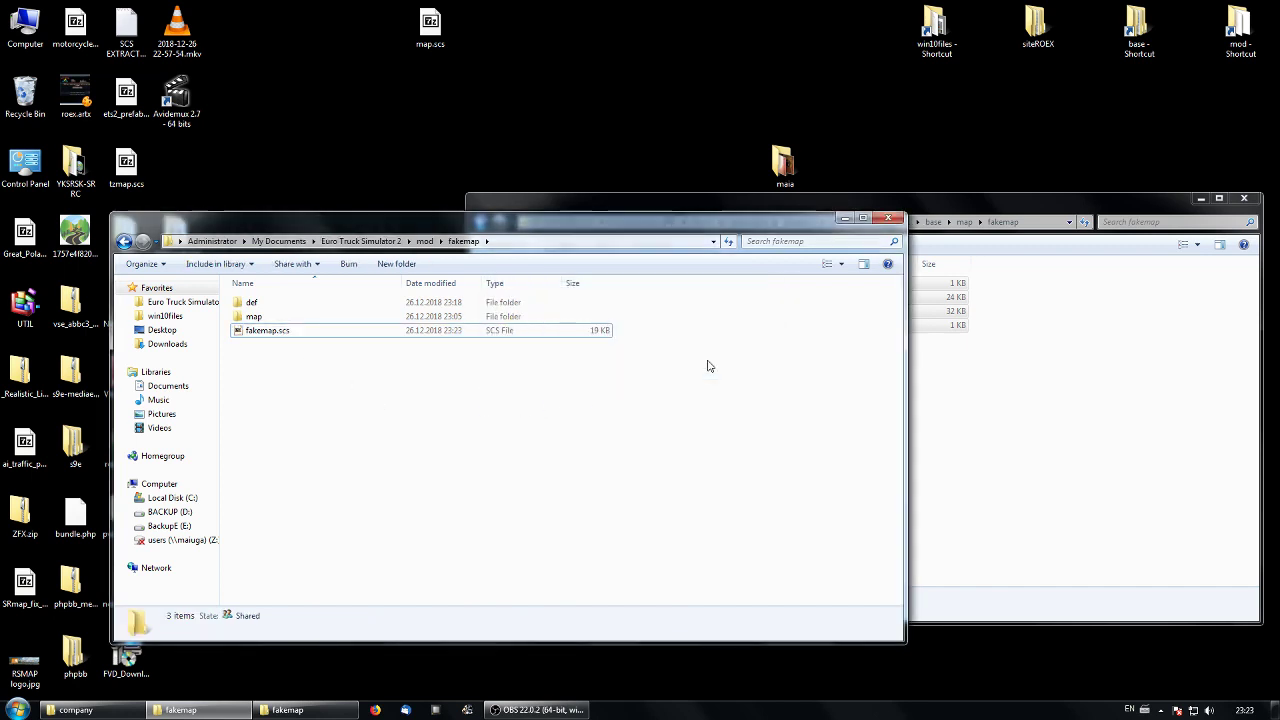
Transfer the fakemap.scs package from the fakemap folder into the Euro Truck Simulator 2 mod folder.
right_click(283, 332)
click(329, 487)
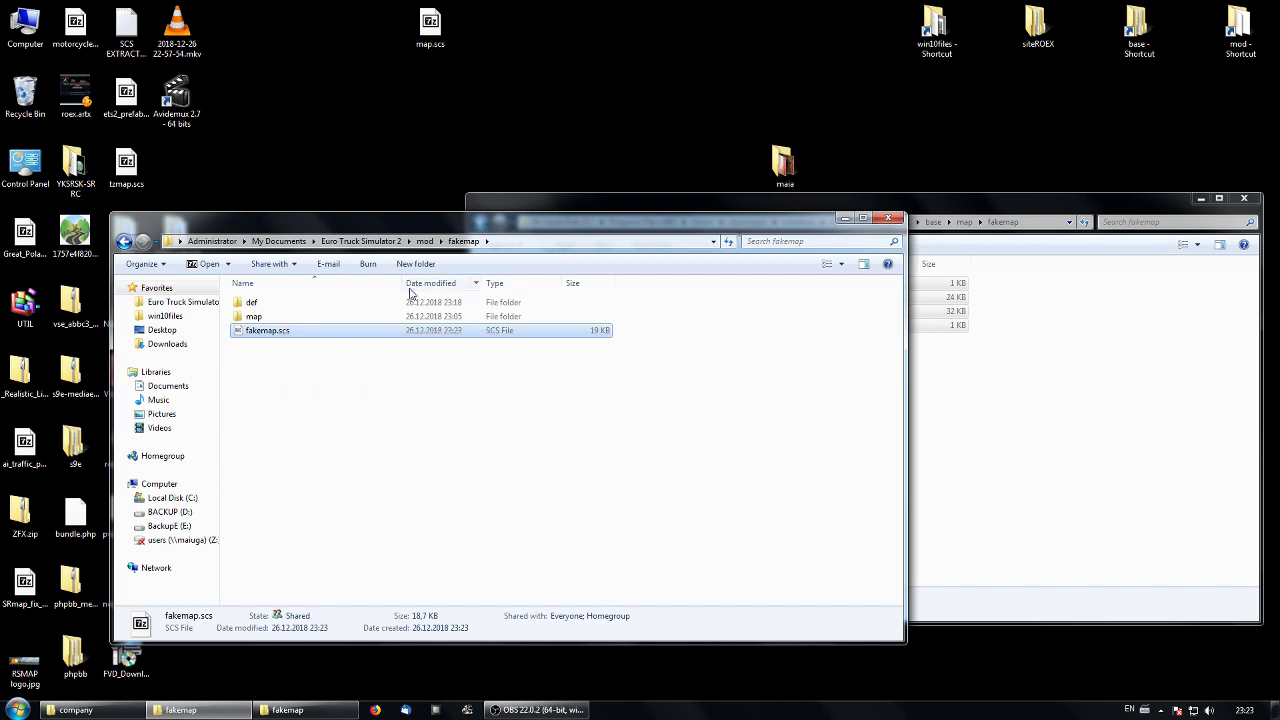
click(424, 241)
right_click(297, 420)
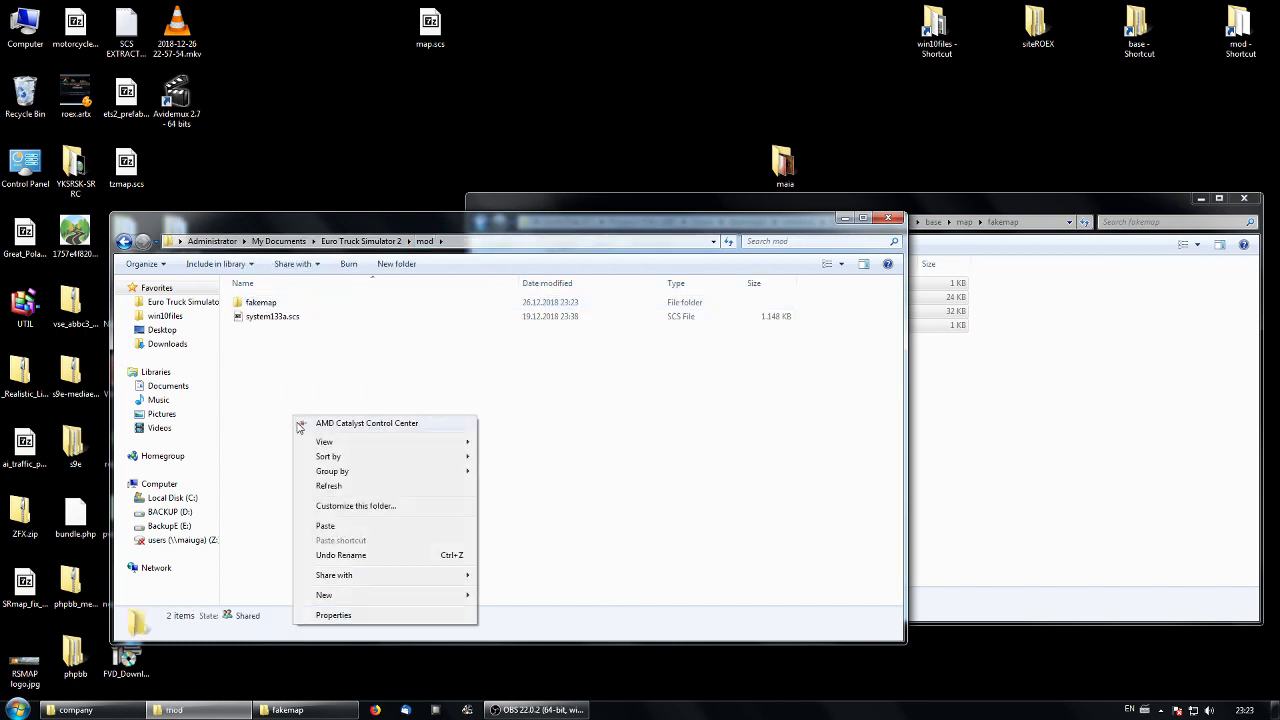
click(345, 528)
click(616, 448)
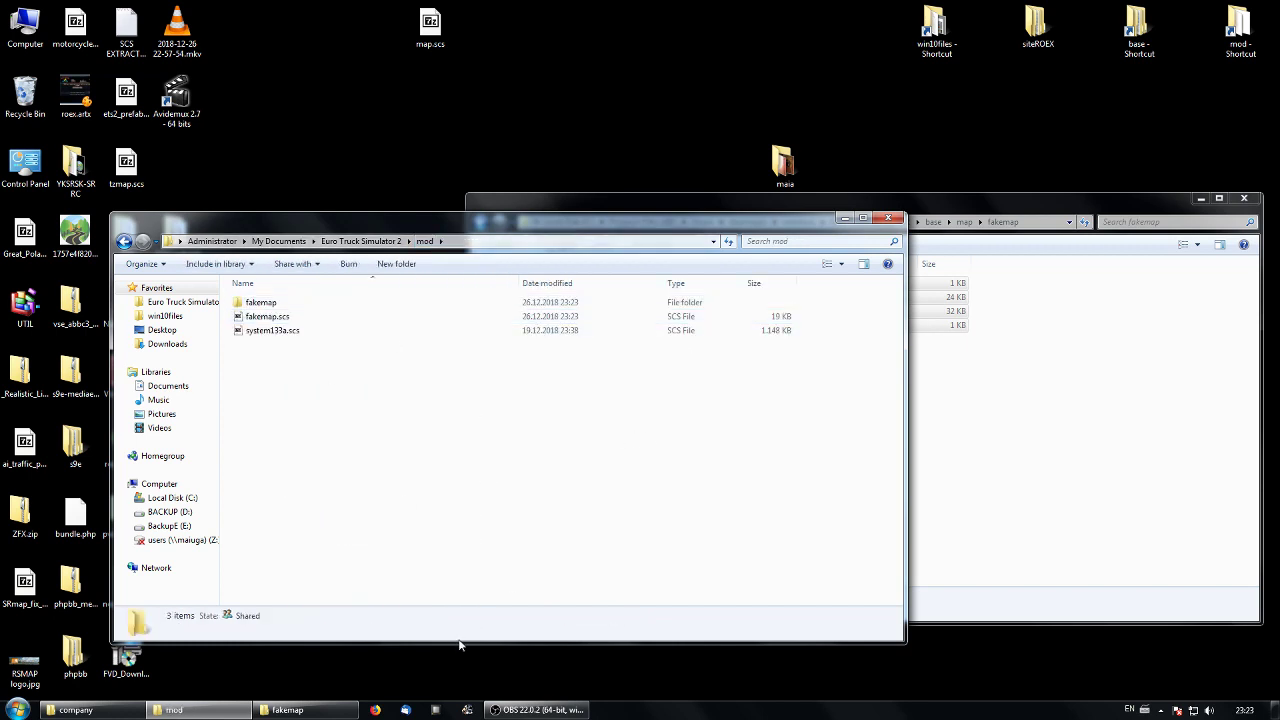
Switch to the Map editor with the fakemap map loaded and save the map.
click(467, 711)
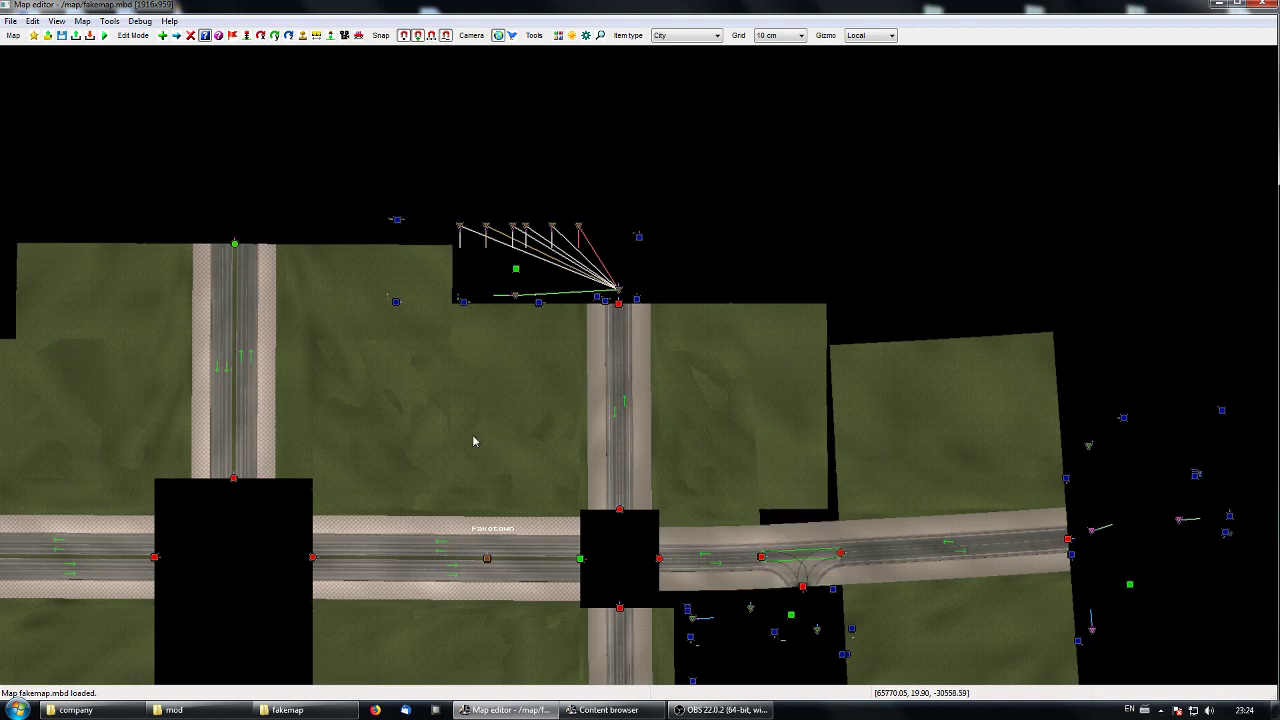
middle_drag(475, 441, 557, 401)
scroll(557, 401, down, 3)
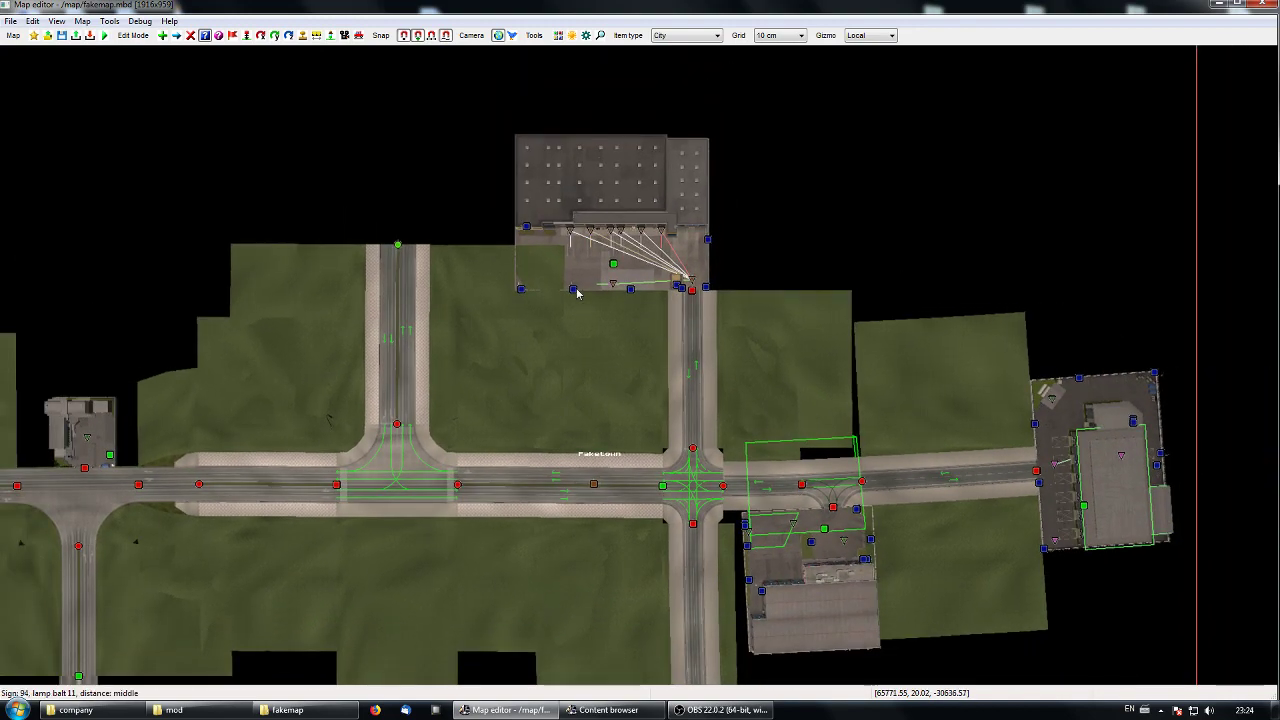
middle_drag(526, 388, 714, 388)
scroll(533, 412, down, 1)
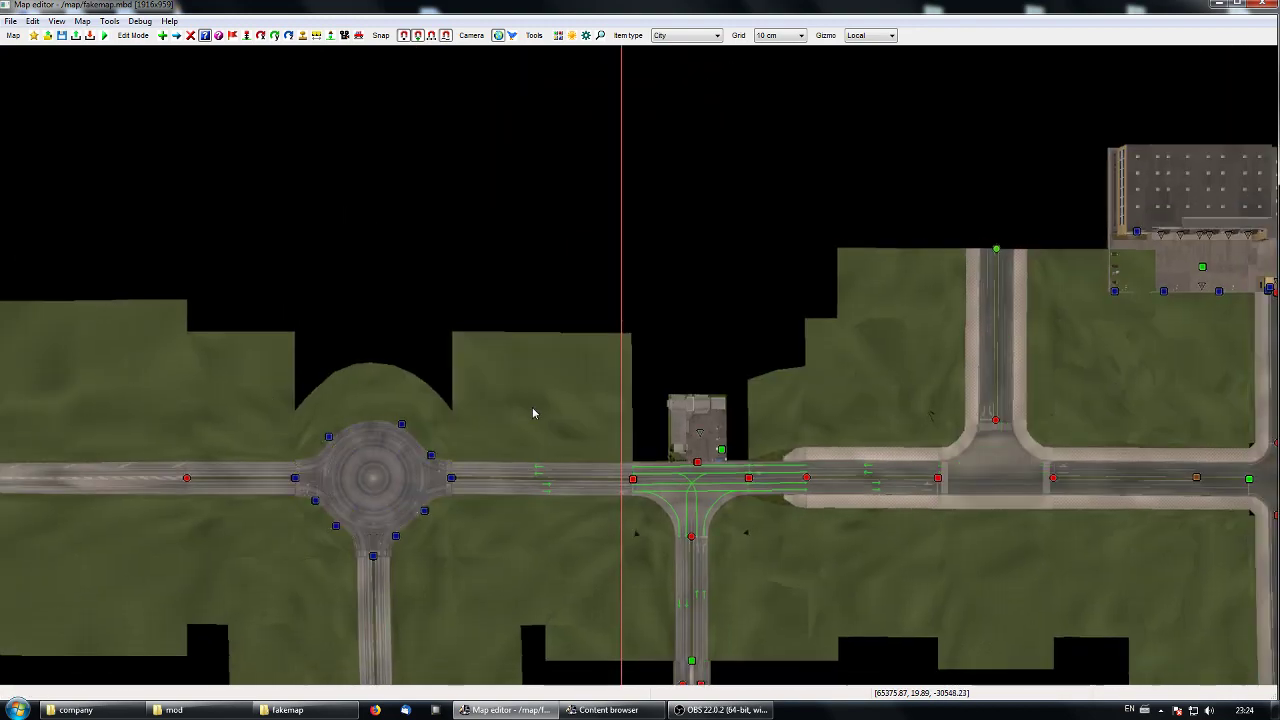
scroll(532, 407, down, 5)
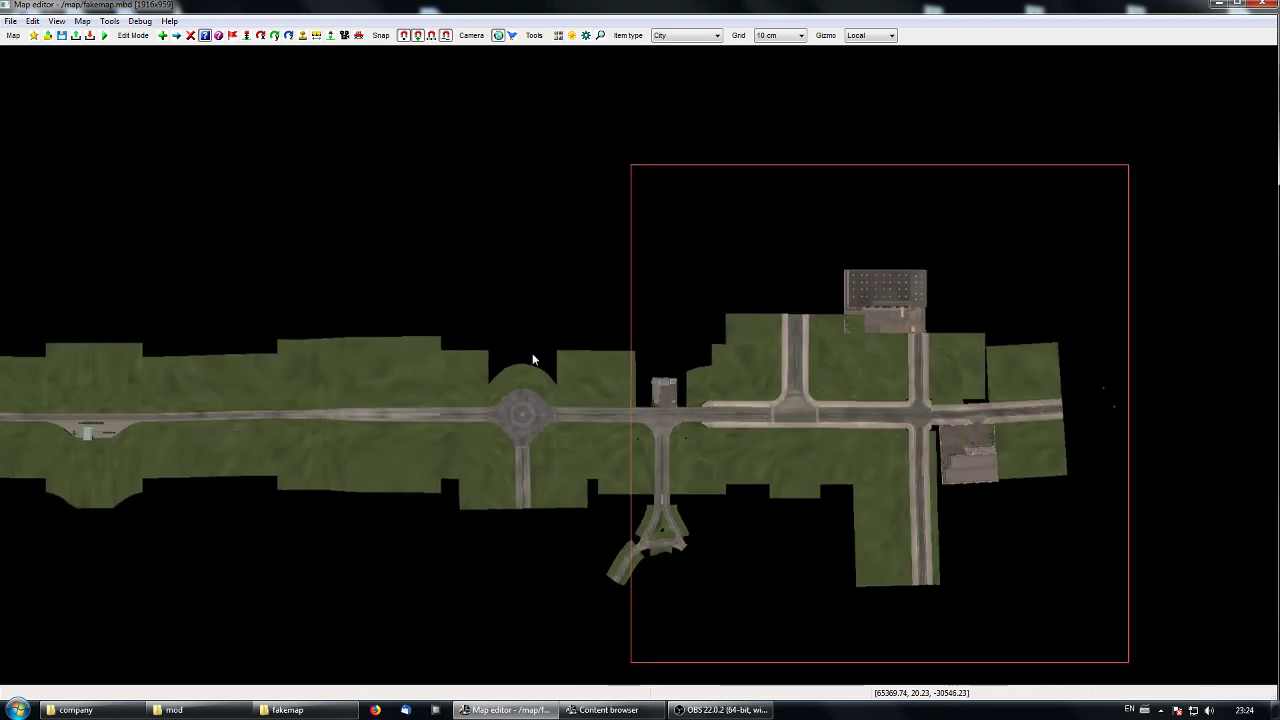
click(61, 35)
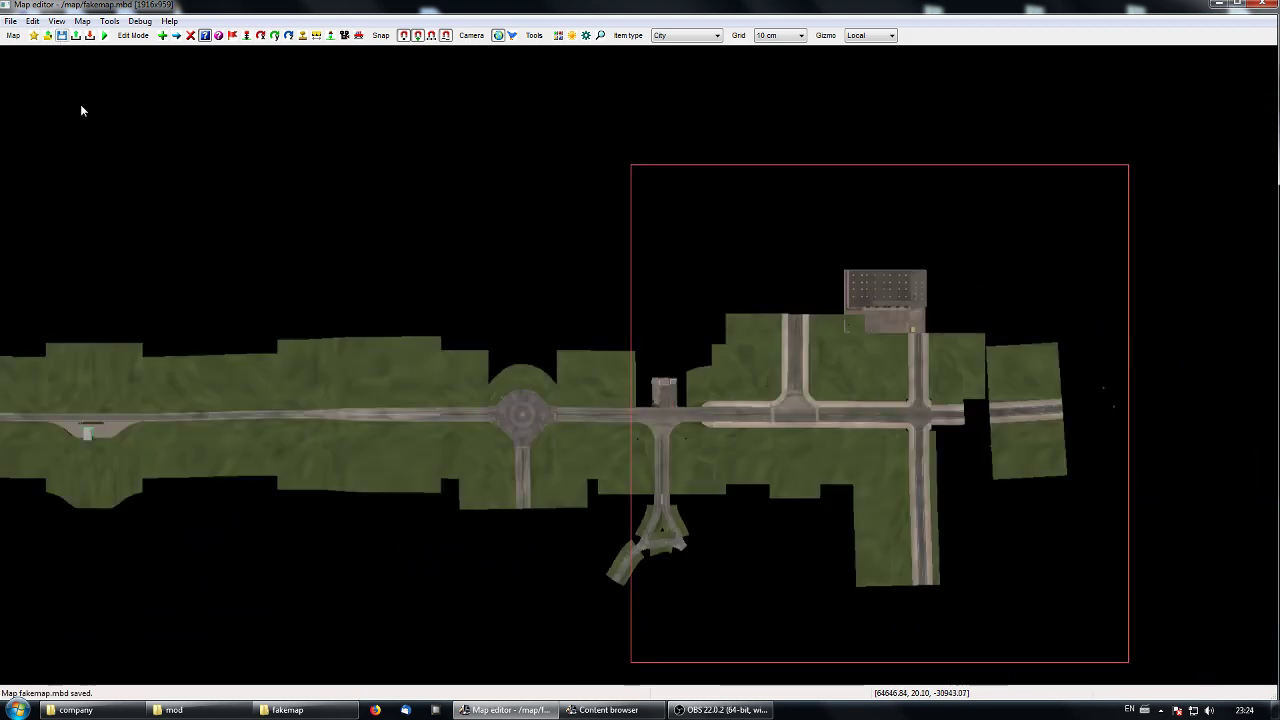
Examine the GNT and Cargotras depots and the main road running from the Cargotras depot to Faketown.
middle_drag(600, 419, 328, 457)
scroll(498, 450, up, 1)
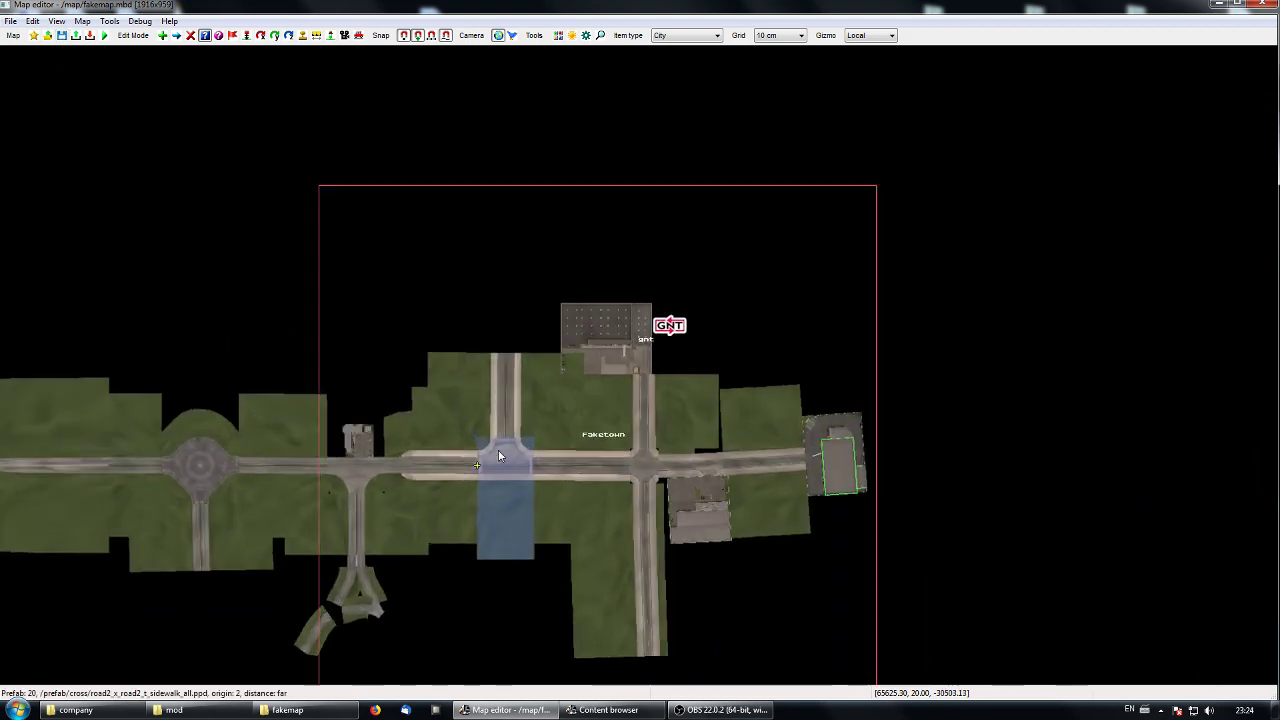
scroll(499, 456, up, 4)
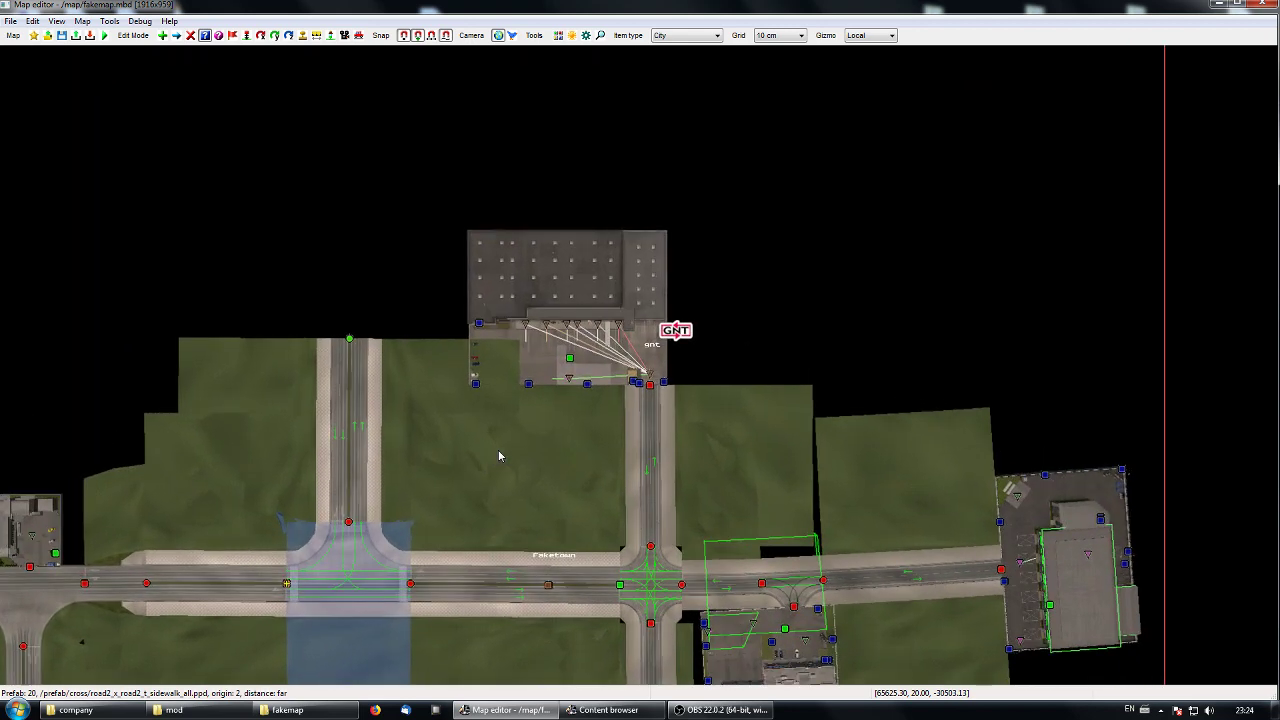
middle_drag(506, 460, 481, 490)
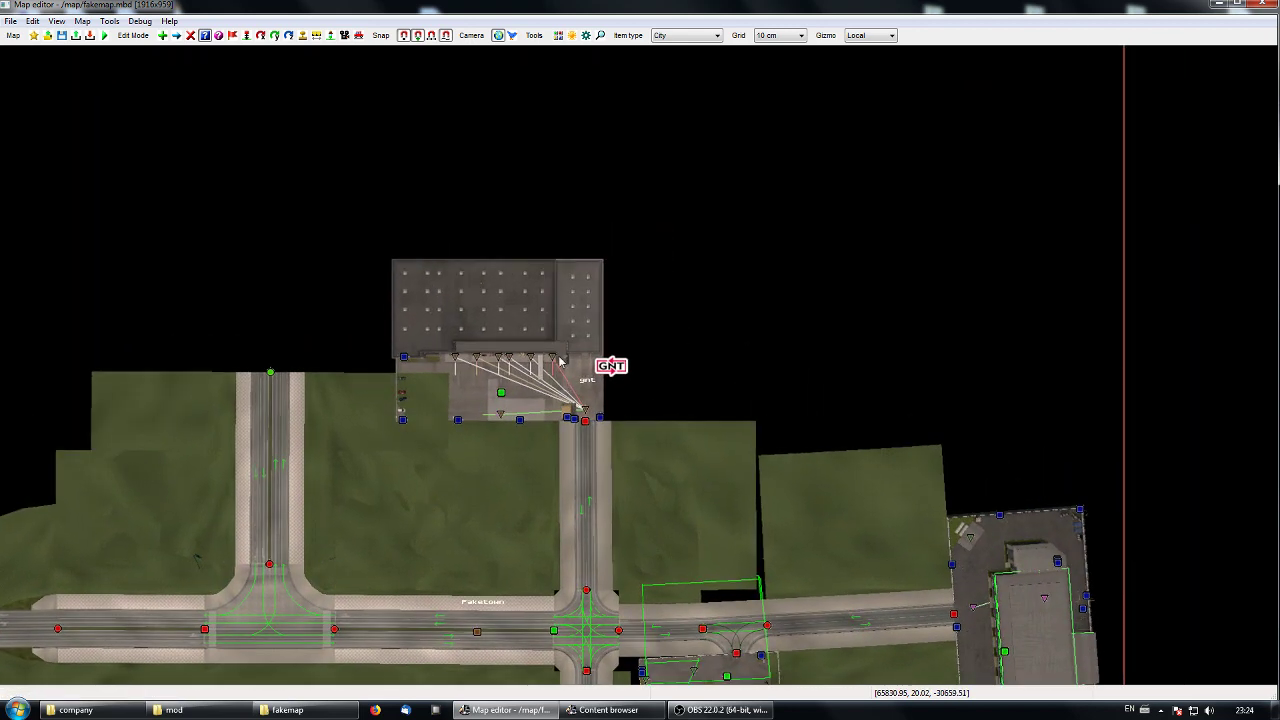
middle_drag(186, 490, 364, 452)
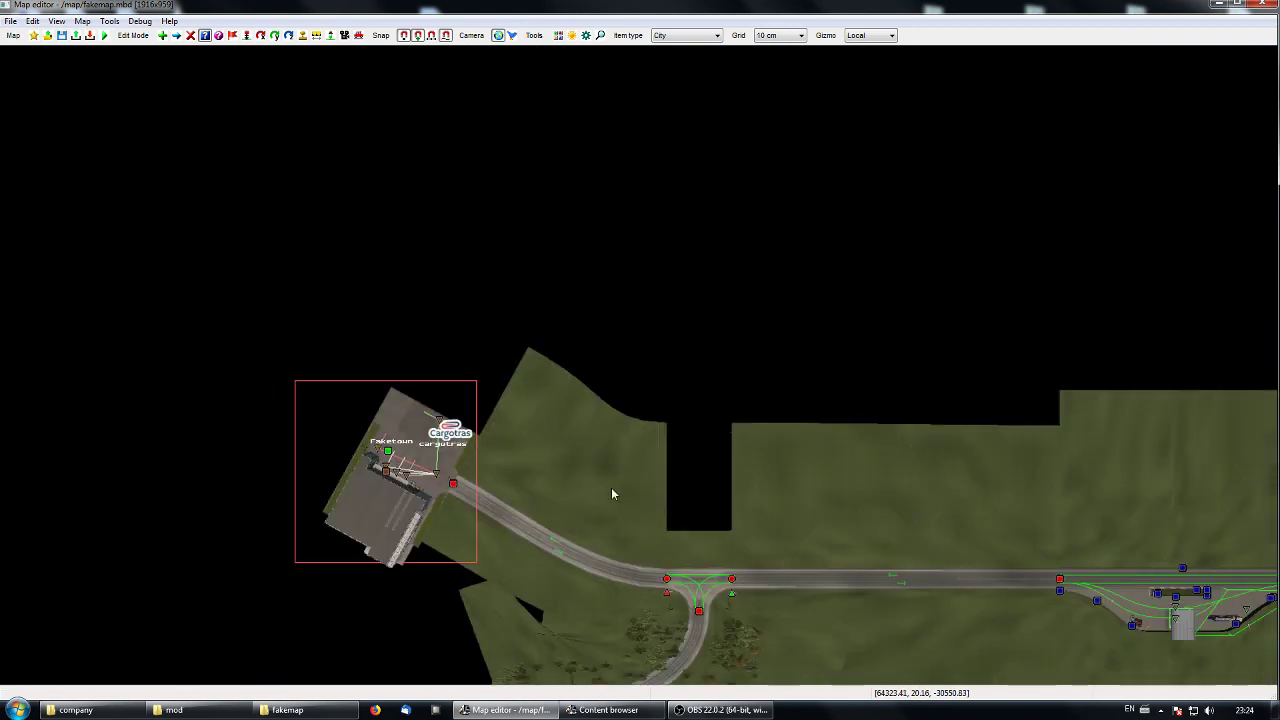
middle_drag(611, 490, 479, 414)
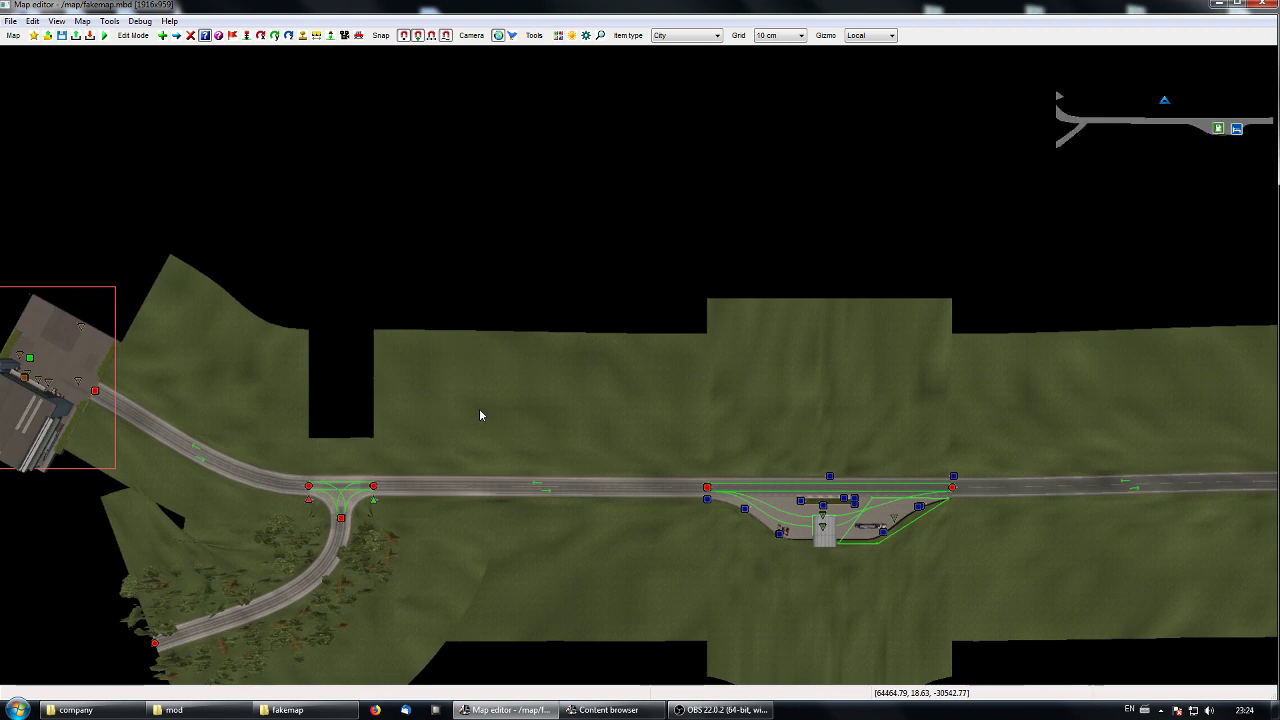
middle_drag(1000, 197, 825, 258)
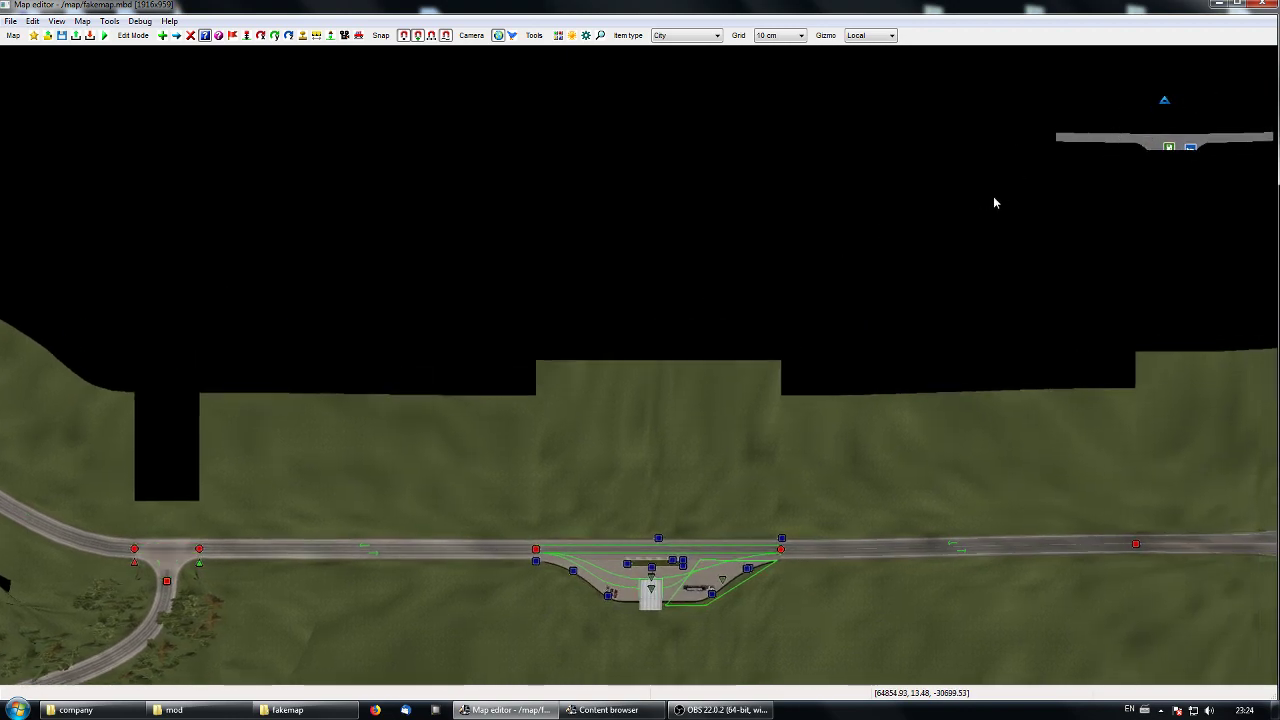
middle_drag(996, 198, 386, 253)
middle_drag(860, 280, 299, 277)
middle_drag(712, 307, 367, 269)
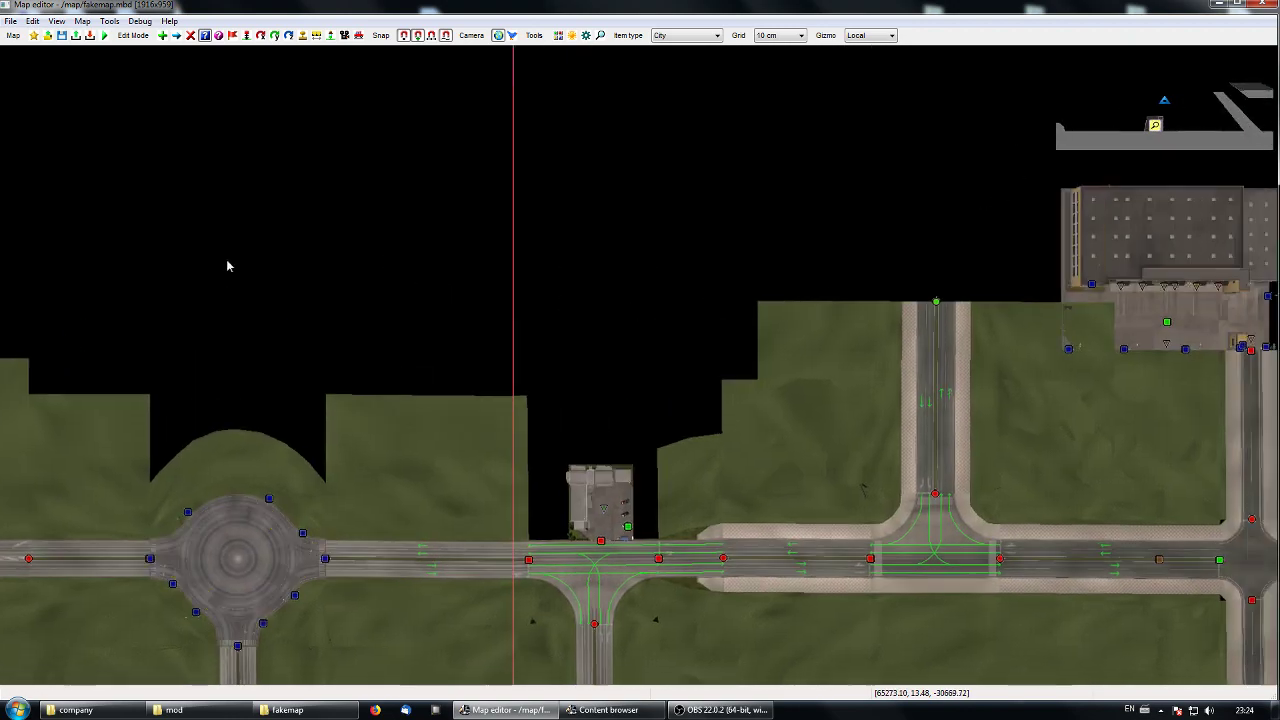
middle_drag(1039, 292, 540, 302)
middle_drag(607, 514, 749, 344)
scroll(745, 331, down, 3)
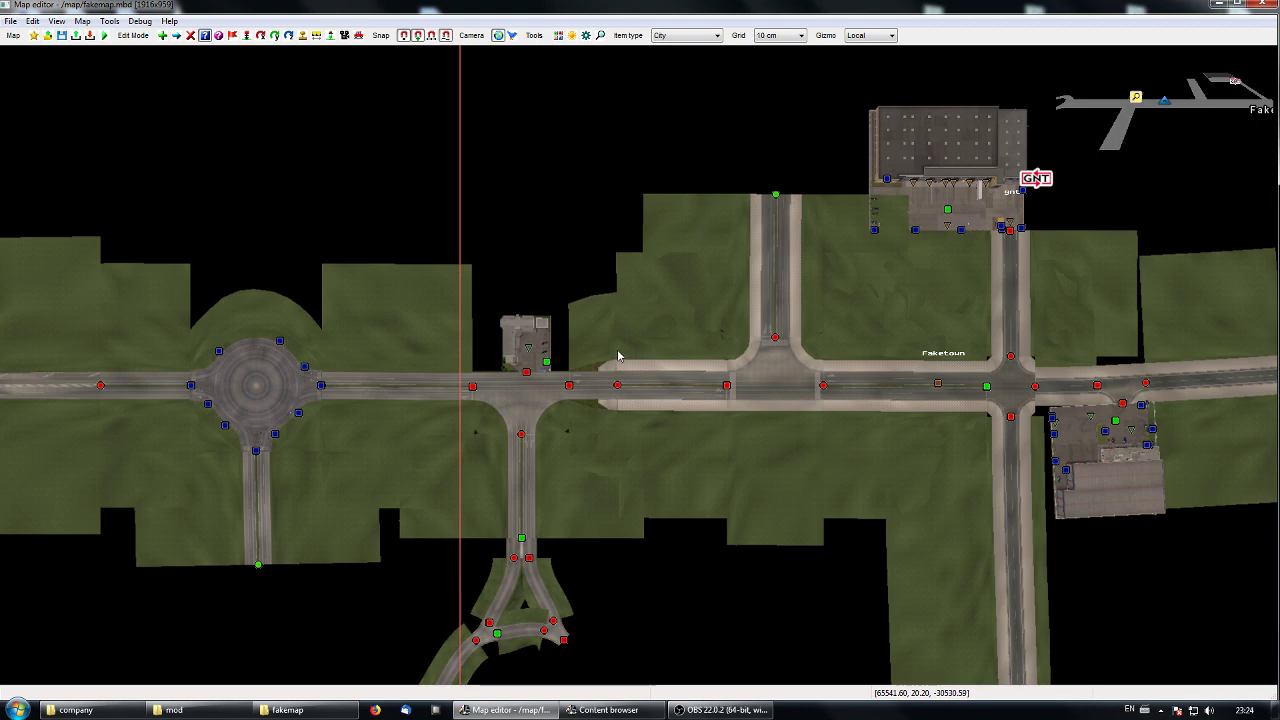
Examine the road west of the roundabout, including the service station, the wooded side-road junction and the Cargotras depot entrance.
middle_drag(618, 351, 683, 350)
middle_drag(485, 288, 967, 352)
middle_drag(333, 332, 822, 306)
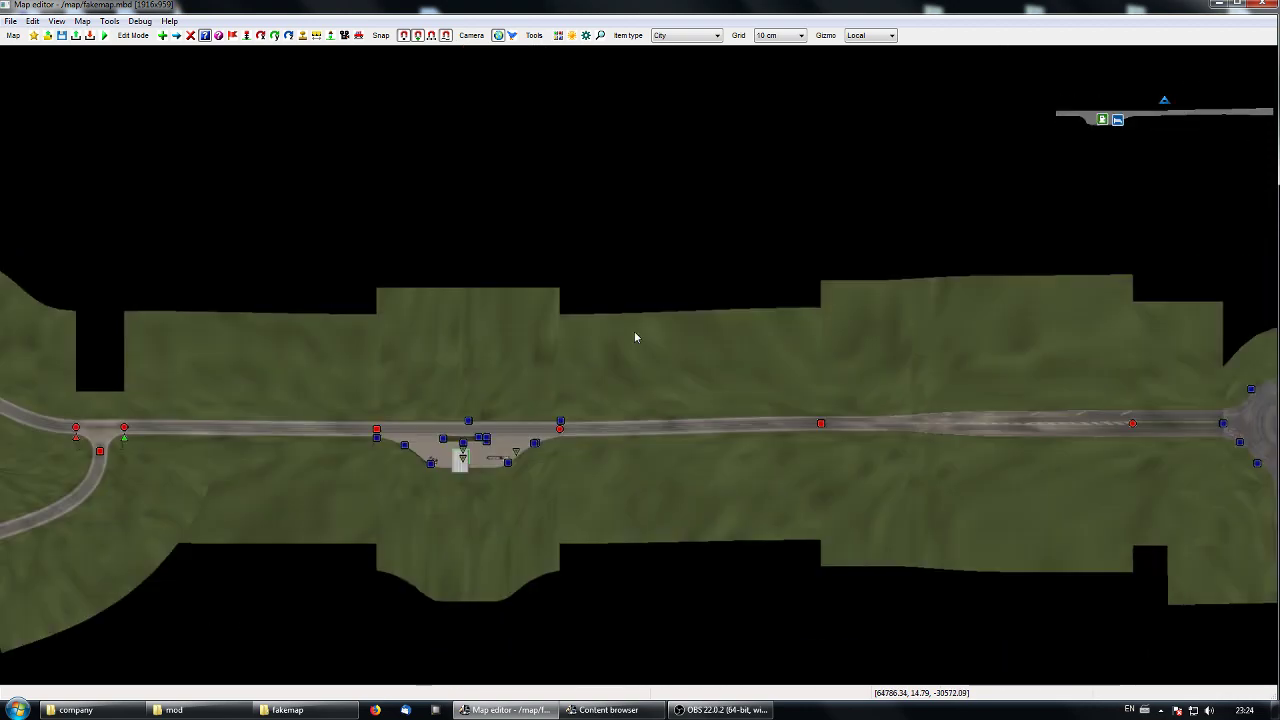
middle_drag(634, 337, 814, 343)
scroll(664, 378, up, 3)
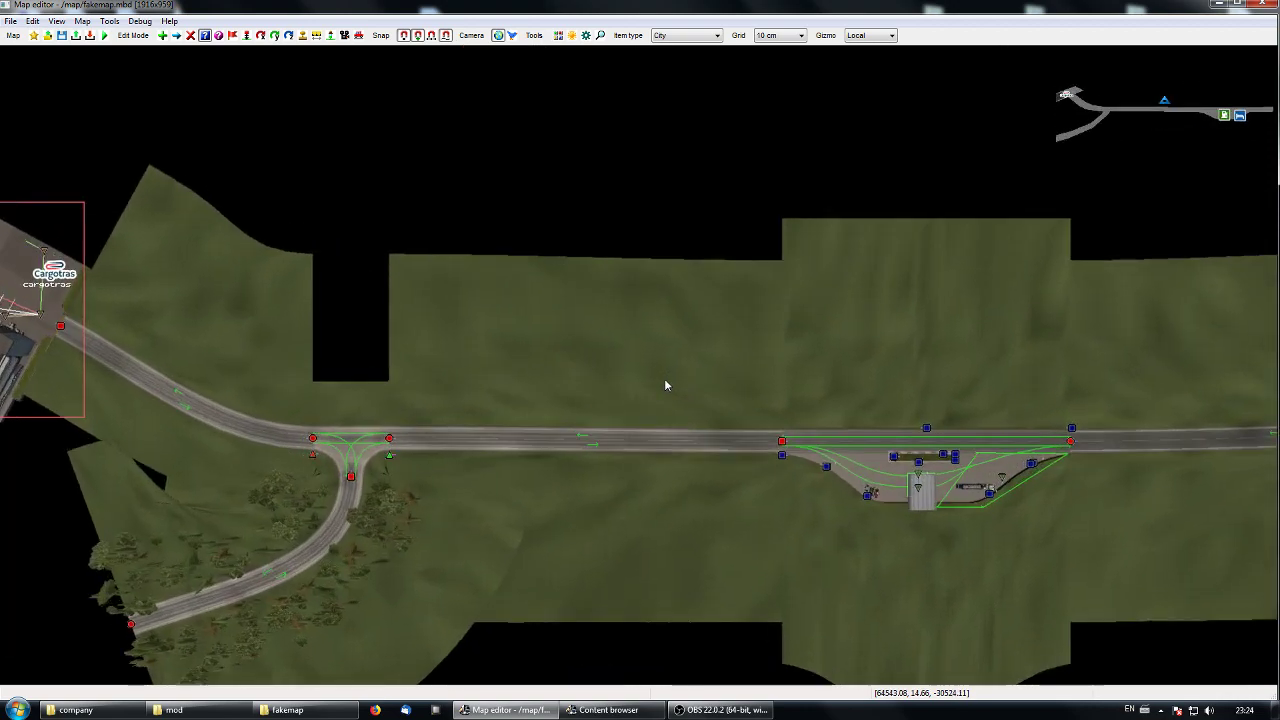
scroll(664, 378, down, 3)
middle_drag(449, 391, 789, 326)
scroll(789, 322, up, 3)
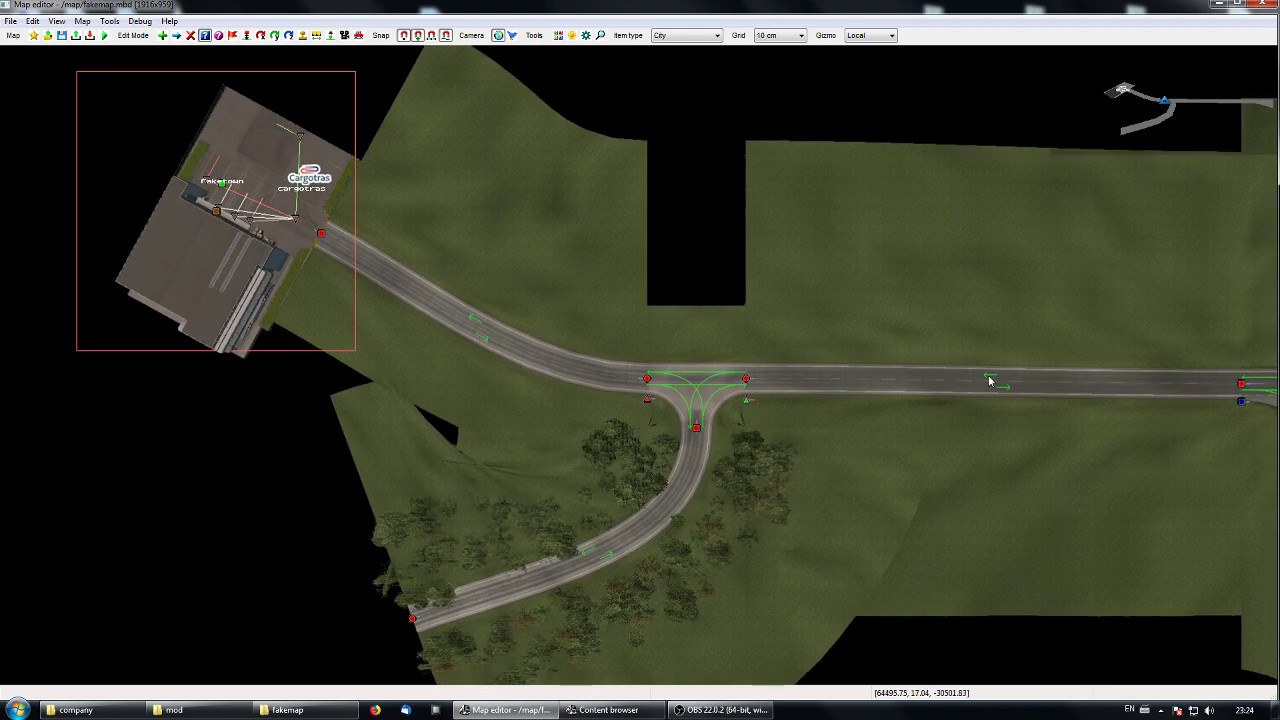
middle_drag(989, 380, 843, 425)
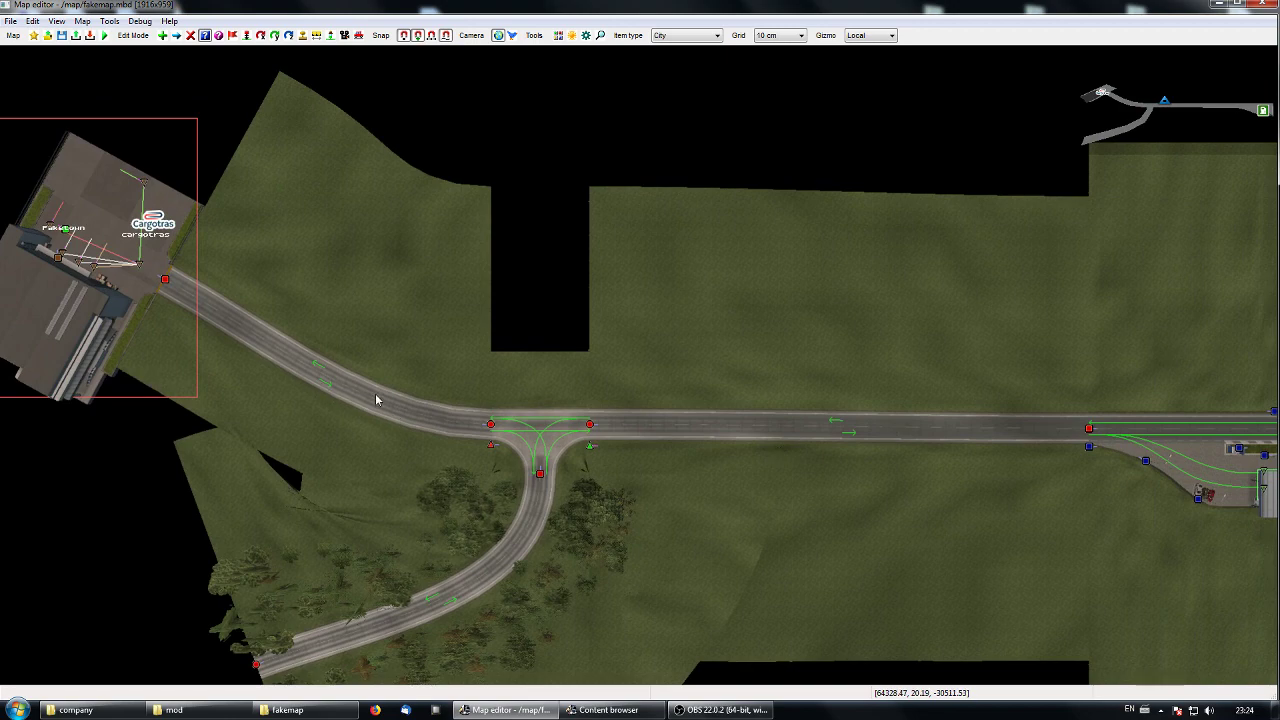
middle_drag(377, 395, 280, 380)
middle_drag(674, 451, 501, 458)
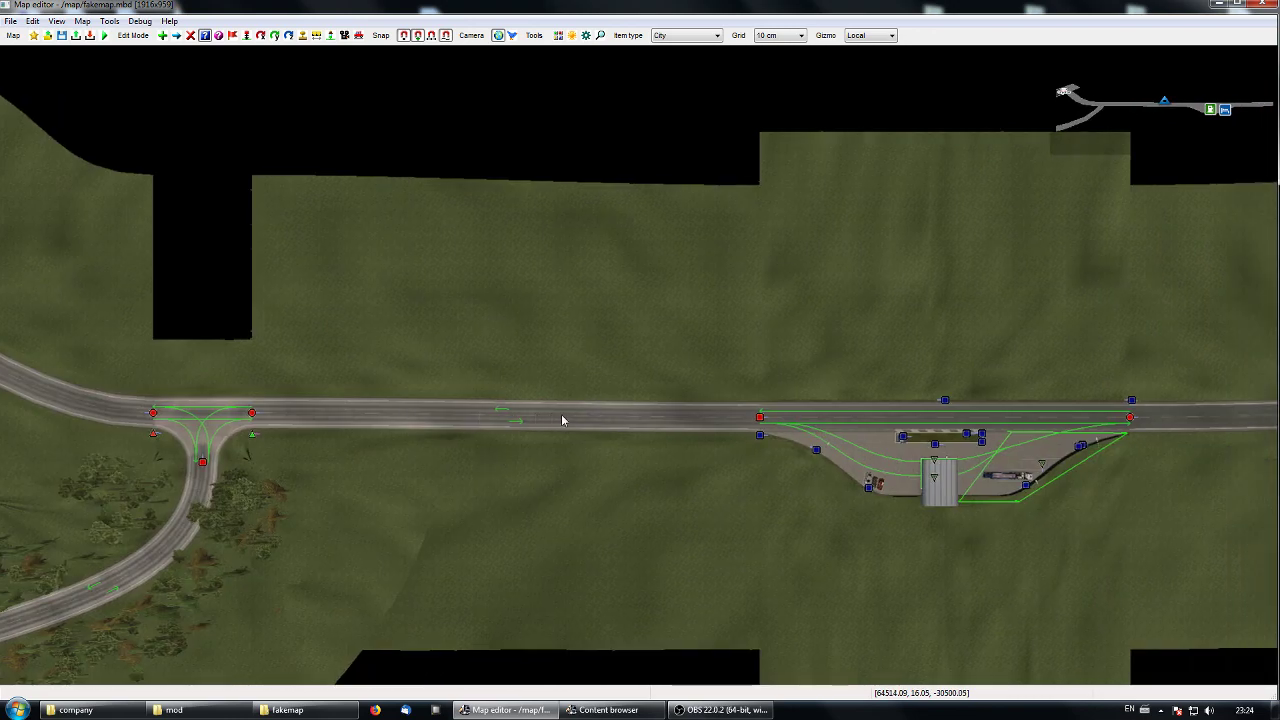
middle_drag(557, 420, 235, 425)
middle_drag(820, 443, 414, 464)
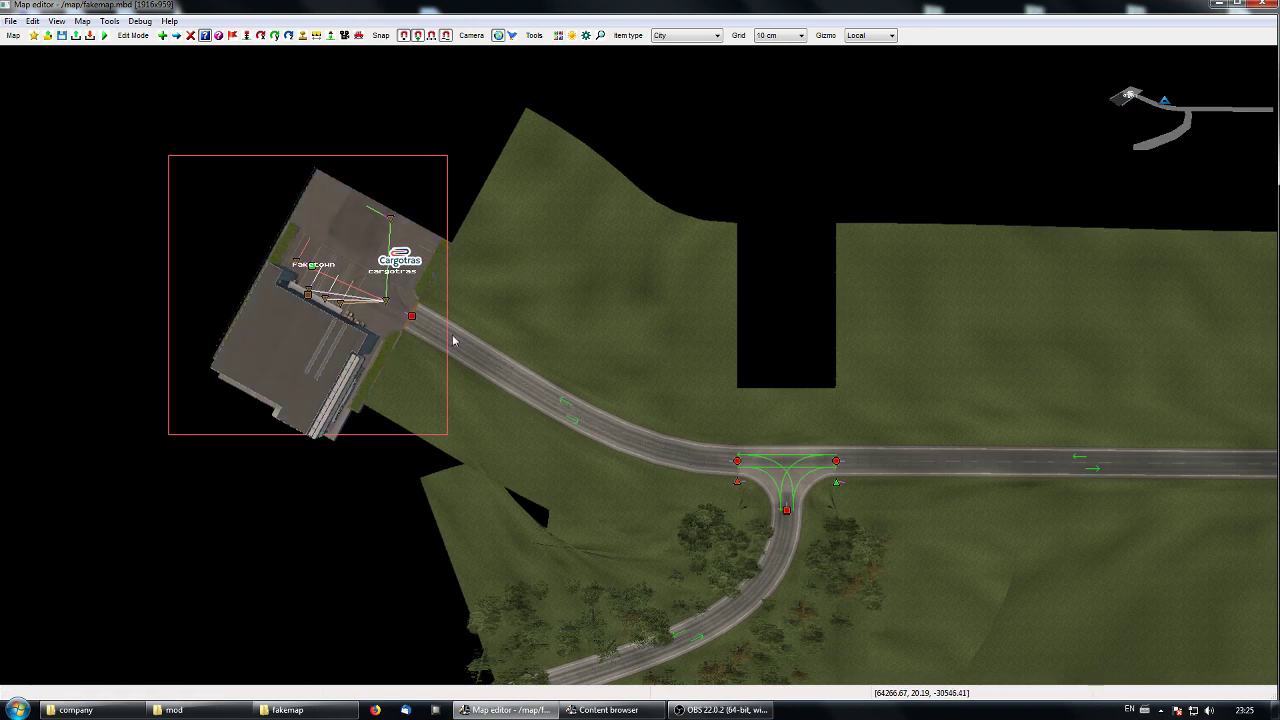
middle_drag(425, 342, 495, 424)
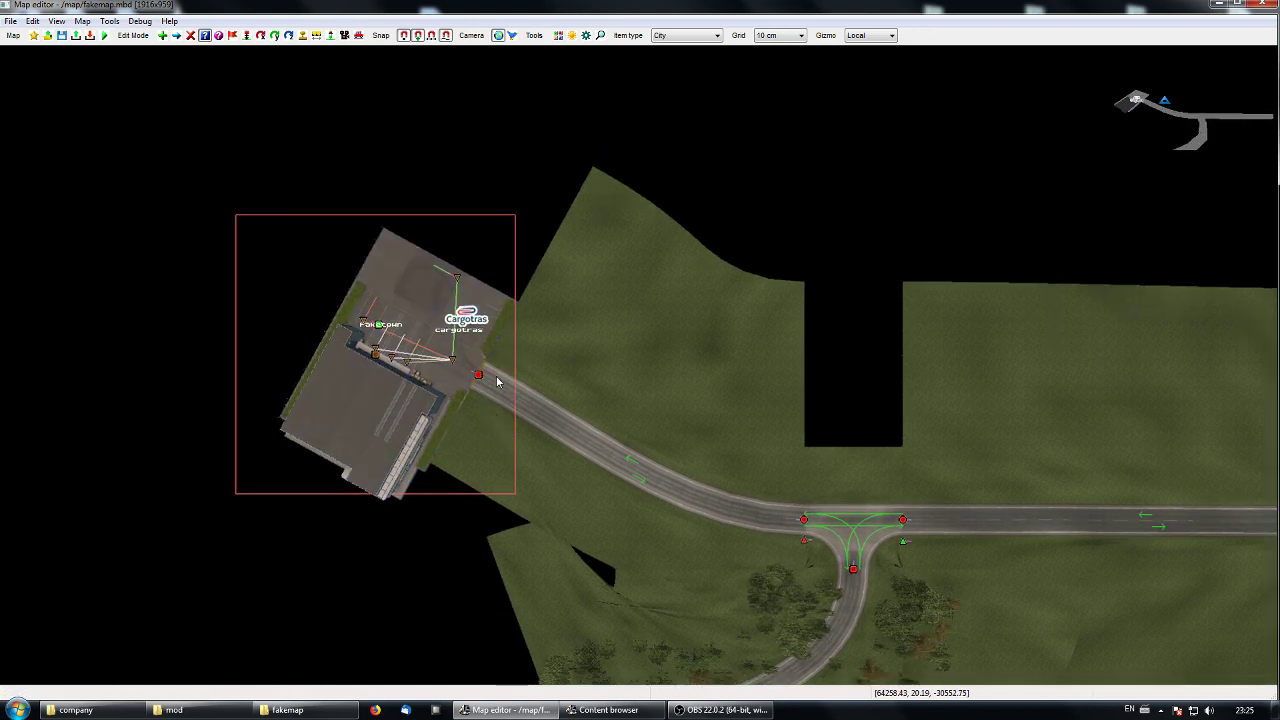
middle_drag(610, 522, 565, 489)
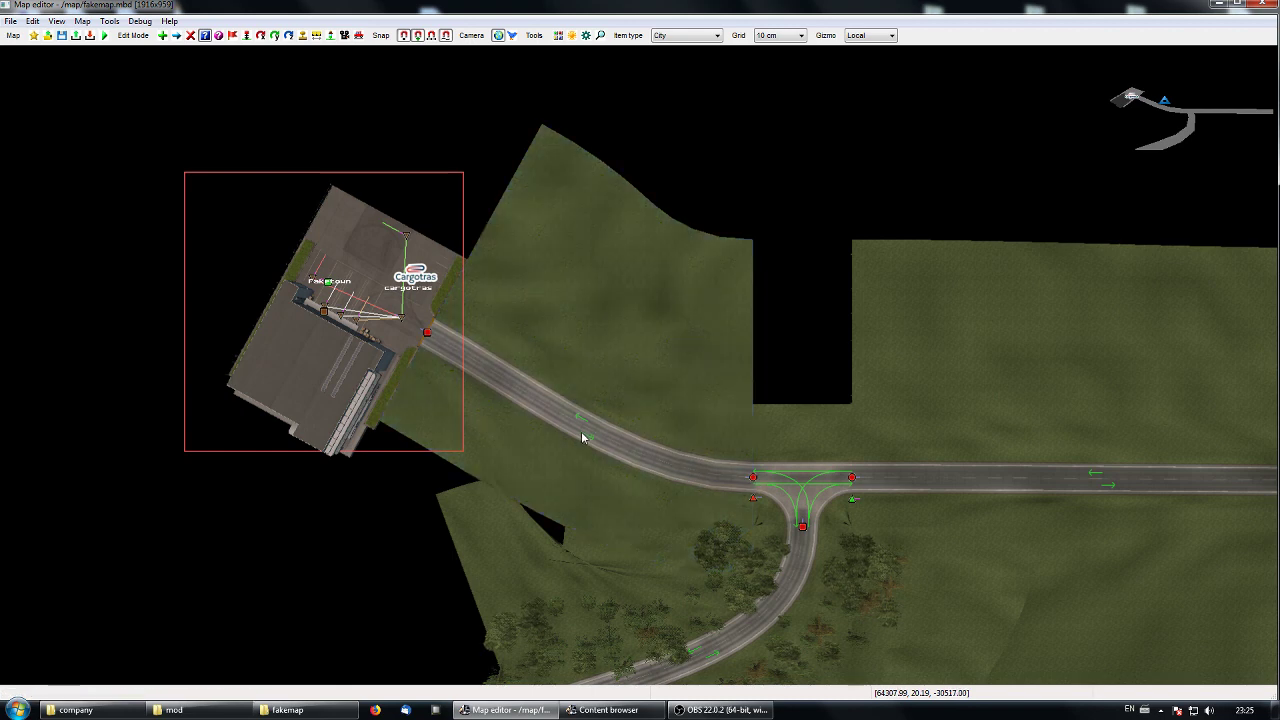
Turn on the No AI vehicles option for the road between the wooded junction and the Cargotras depot.
double_click(750, 480)
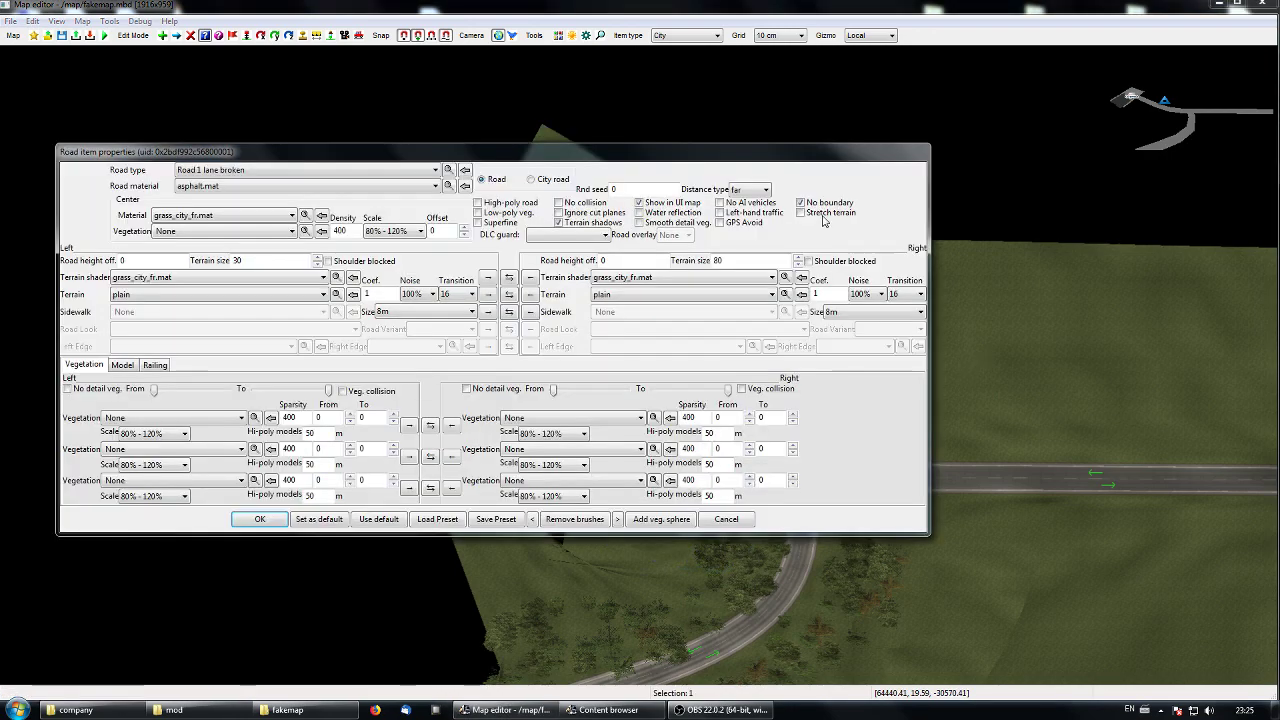
click(259, 519)
scroll(588, 508, up, 1)
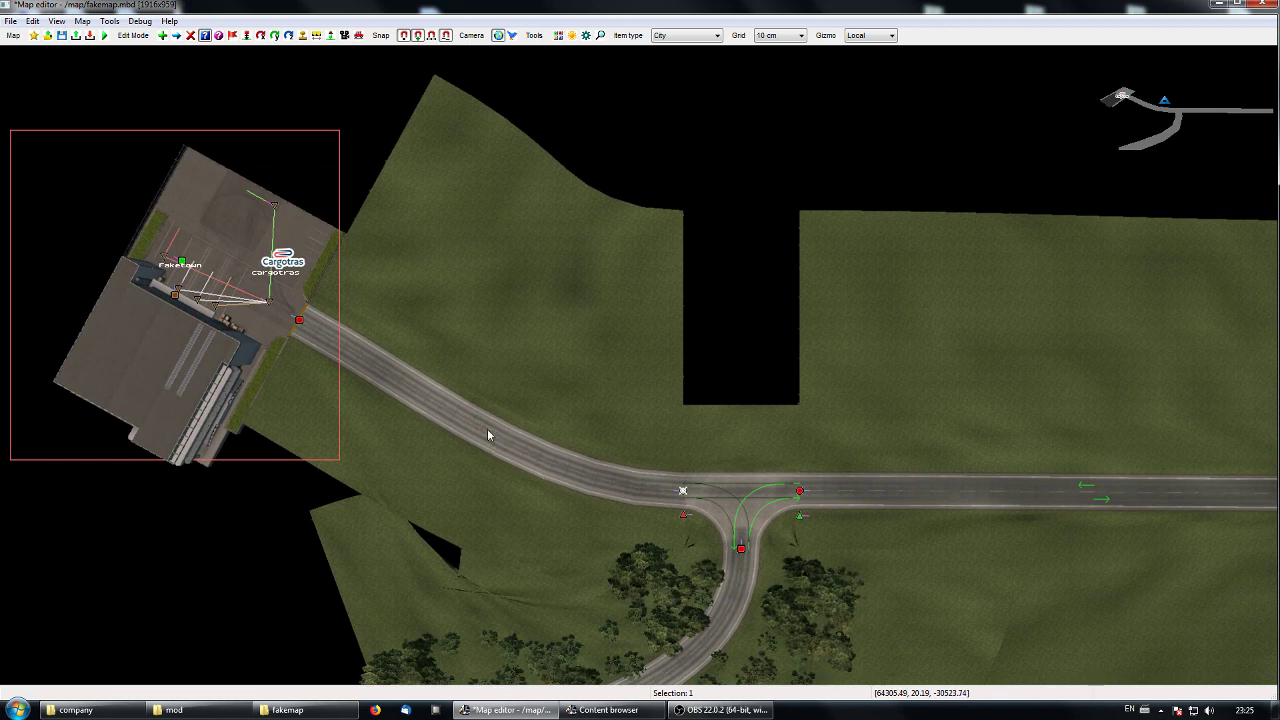
Turn on the No AI vehicles option for the Cargotras depot prefab.
right_drag(490, 445, 614, 445)
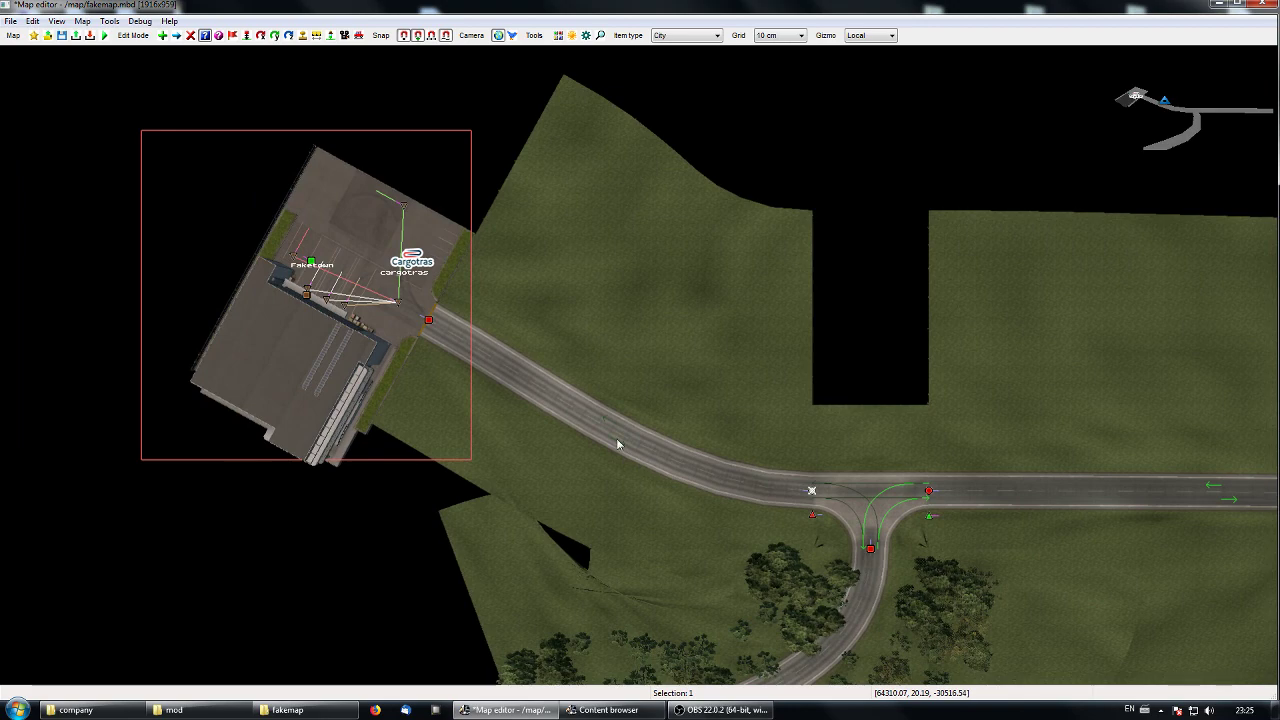
double_click(428, 321)
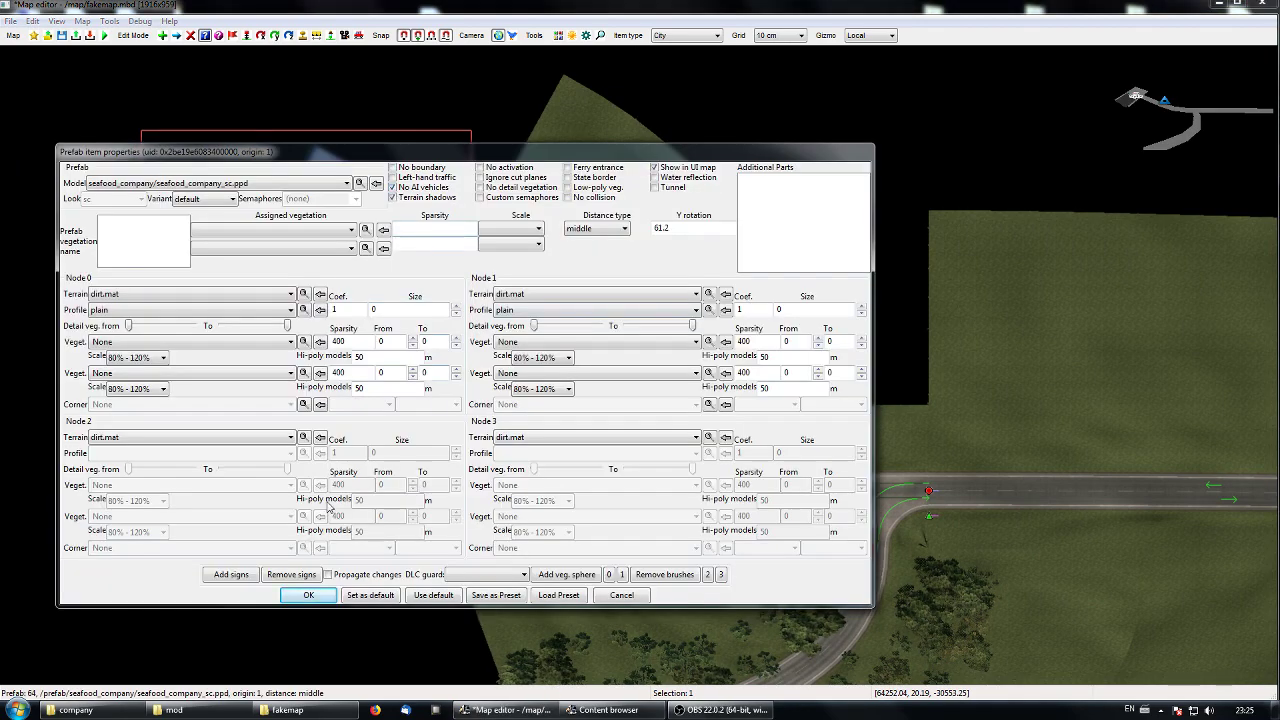
click(308, 595)
Turn on the No AI vehicles option for the recruitment agency prefab beside the main road east of the roundabout.
right_drag(607, 510, 503, 477)
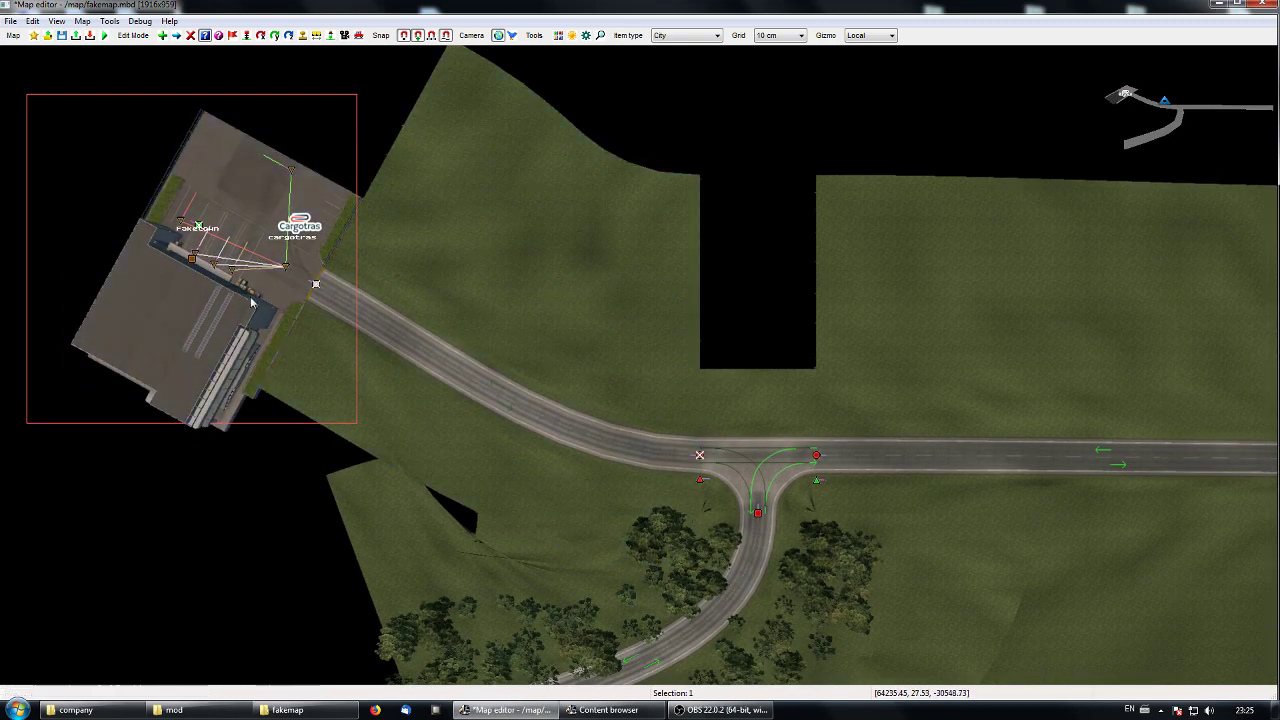
right_drag(560, 493, 435, 463)
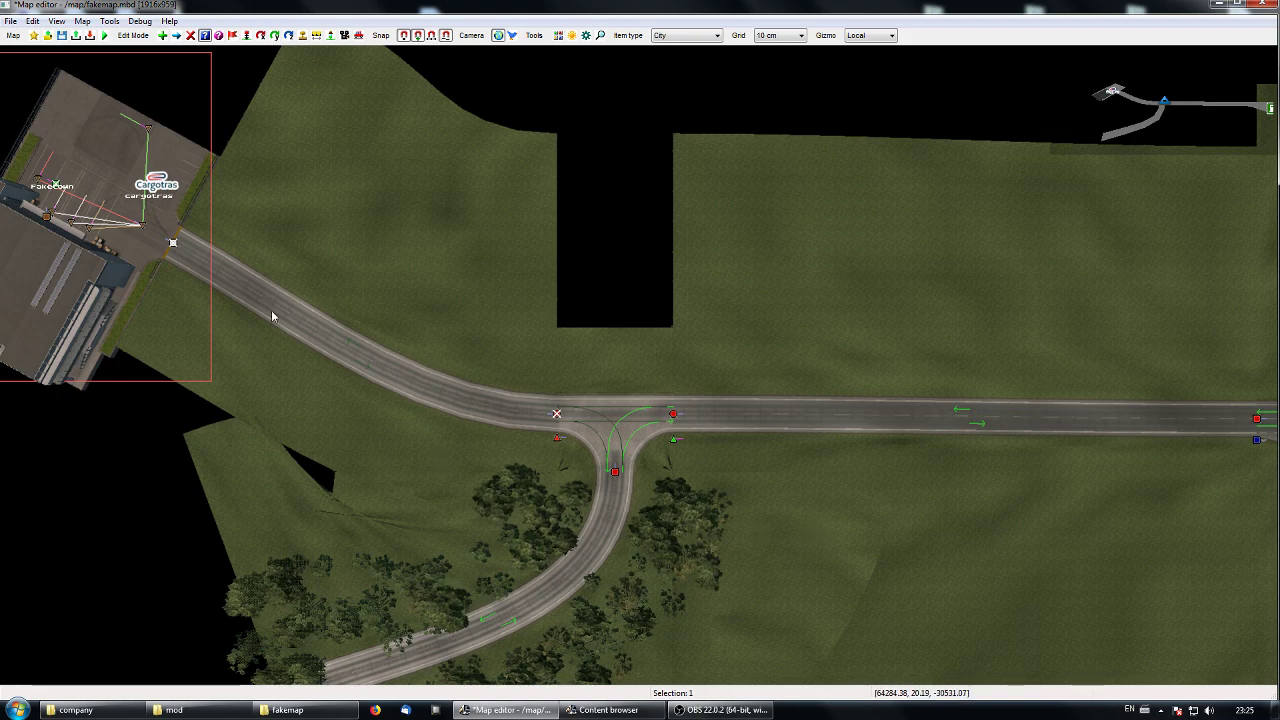
right_drag(894, 568, 712, 523)
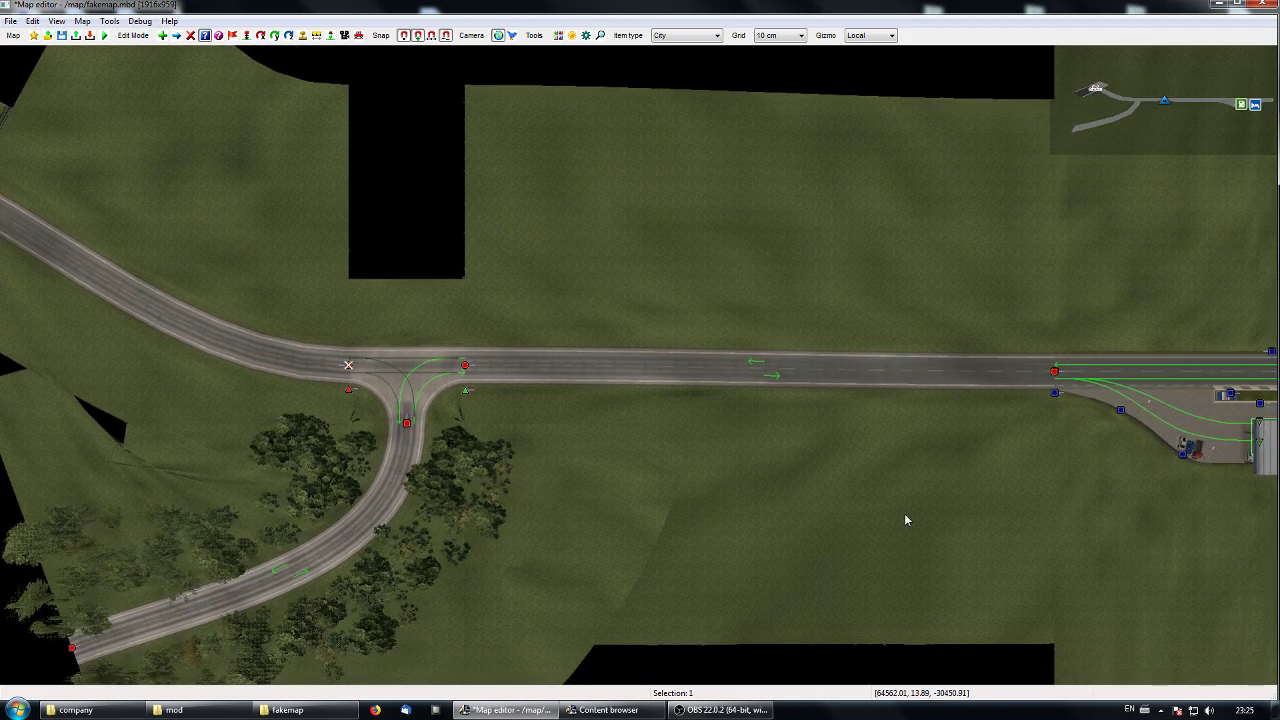
right_drag(985, 527, 418, 508)
right_drag(950, 541, 295, 523)
right_drag(930, 496, 345, 498)
right_drag(1110, 493, 200, 491)
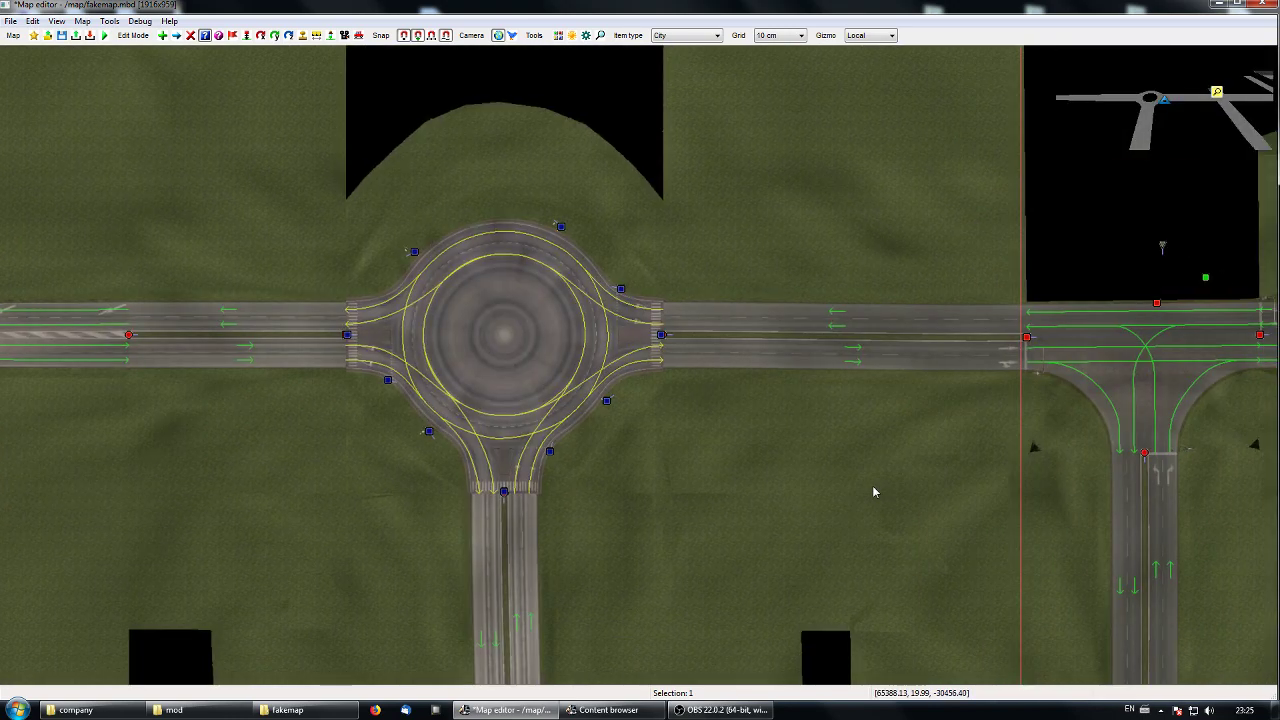
right_drag(872, 491, 443, 517)
right_drag(760, 528, 656, 531)
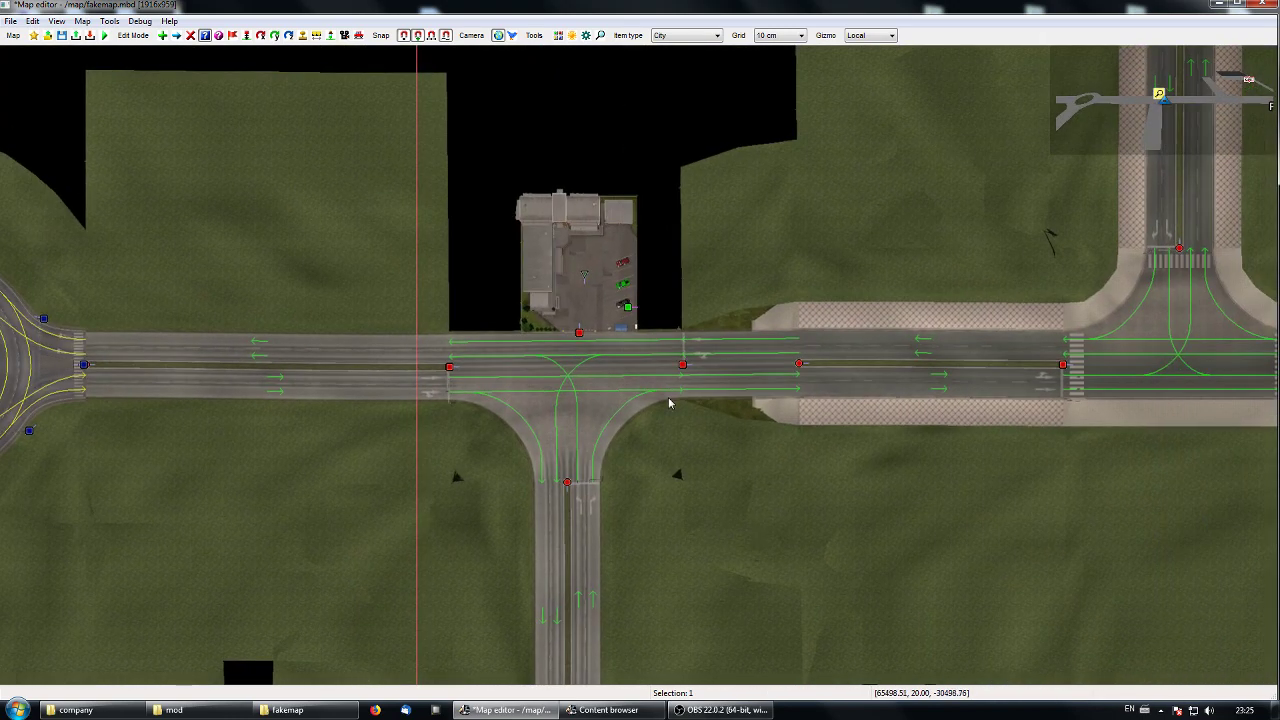
double_click(580, 340)
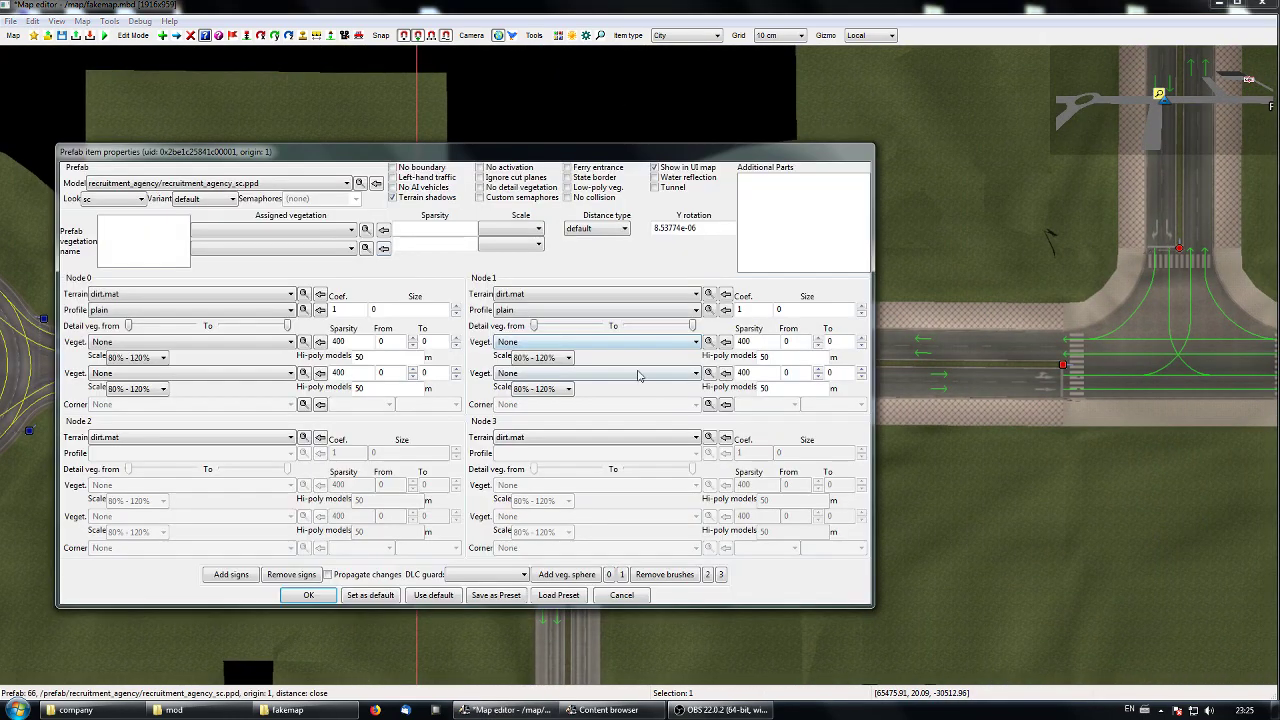
click(308, 594)
Turn on the No AI vehicles option for the city road between the Faketown crossroads and the GNT depot.
right_drag(690, 380, 666, 480)
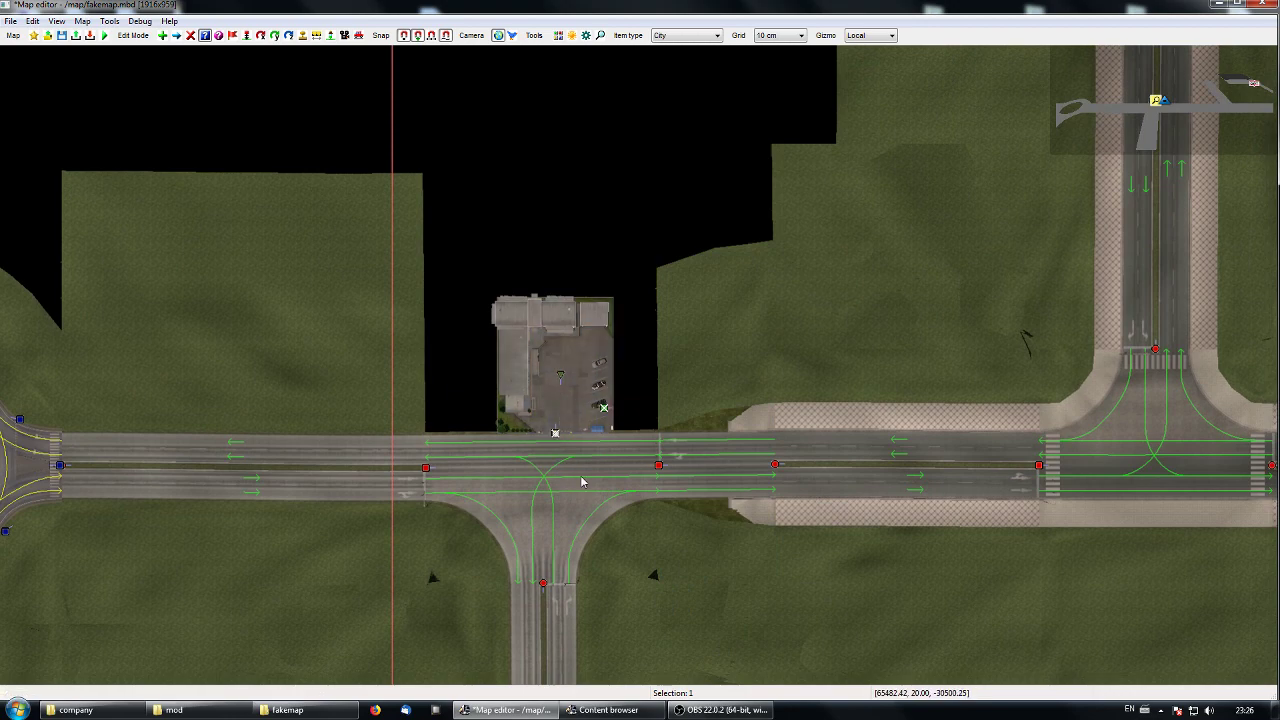
mouse_move(583, 483)
right_down()
mouse_move(518, 451)
mouse_move(608, 333)
mouse_move(562, 481)
right_up()
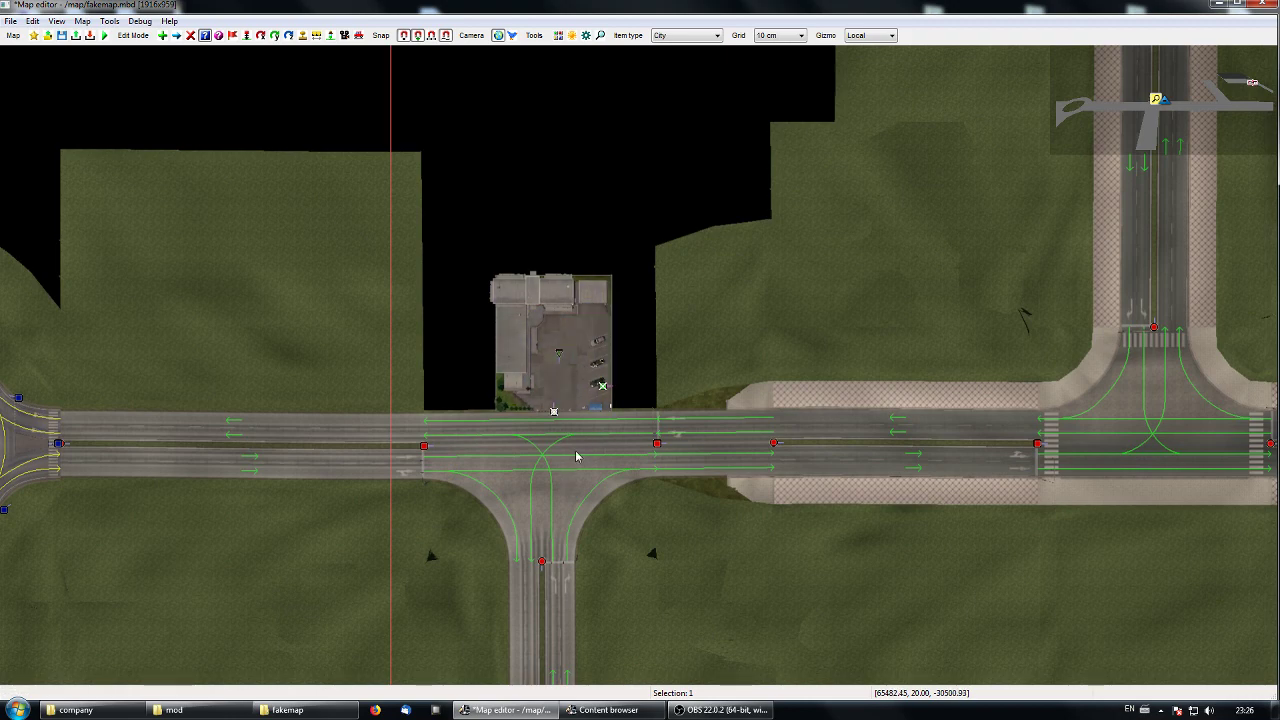
right_drag(593, 455, 443, 449)
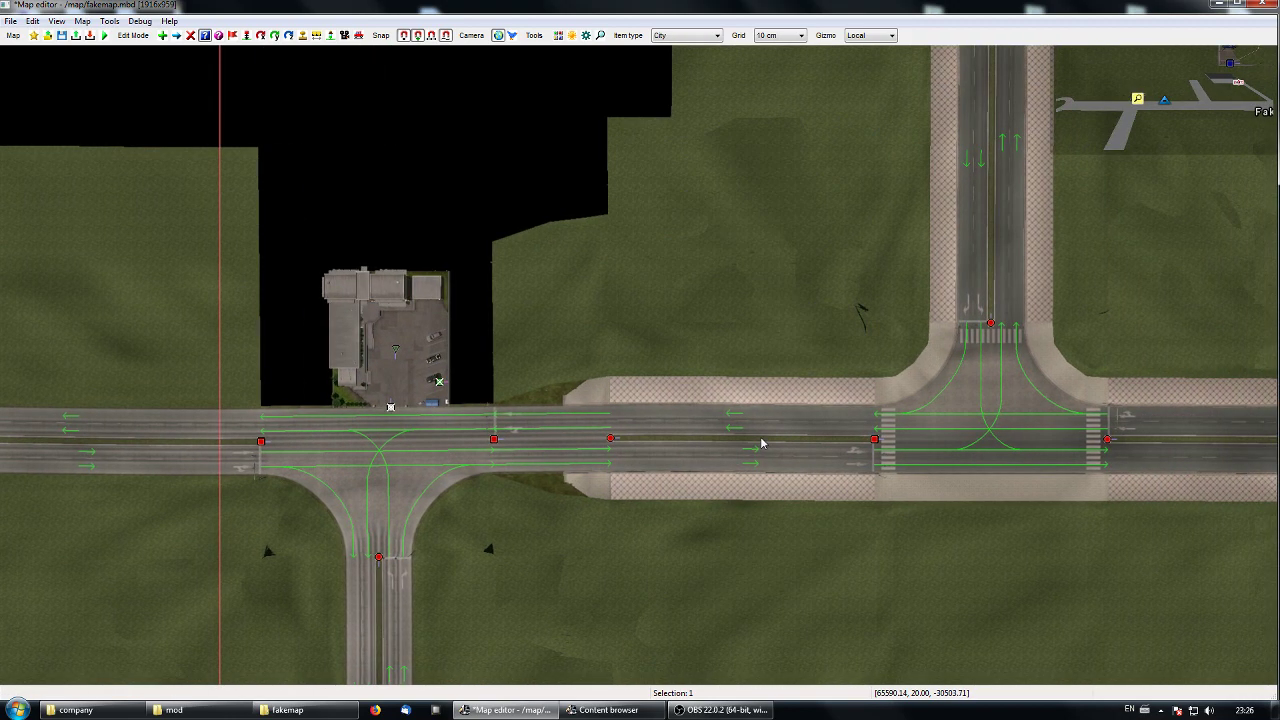
right_drag(762, 443, 240, 442)
right_drag(563, 299, 180, 463)
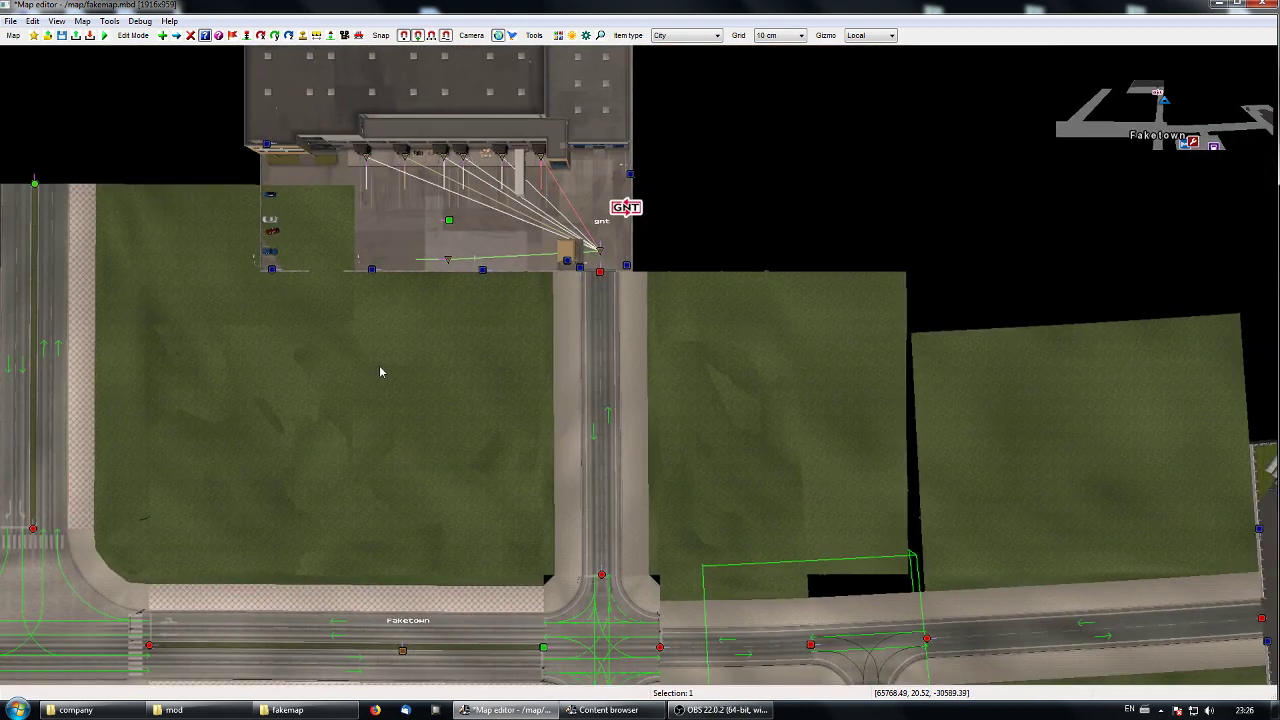
right_drag(379, 372, 383, 490)
right_drag(268, 480, 320, 386)
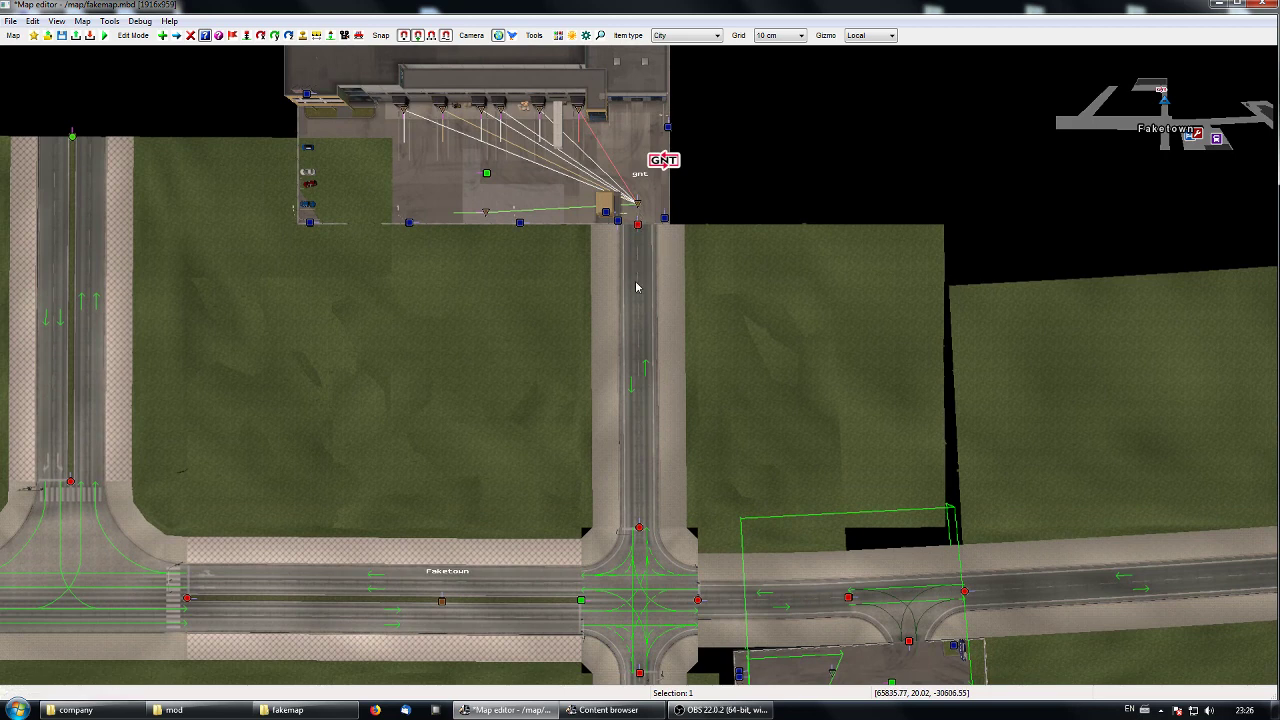
double_click(697, 476)
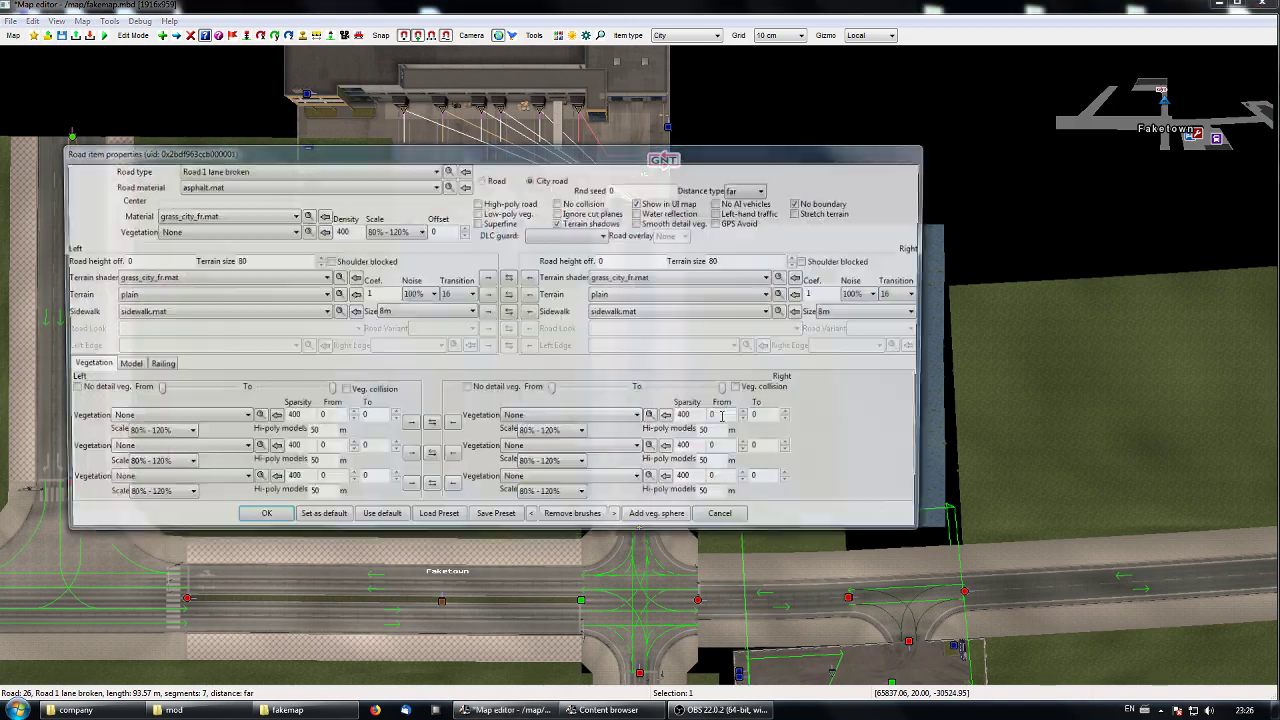
click(745, 204)
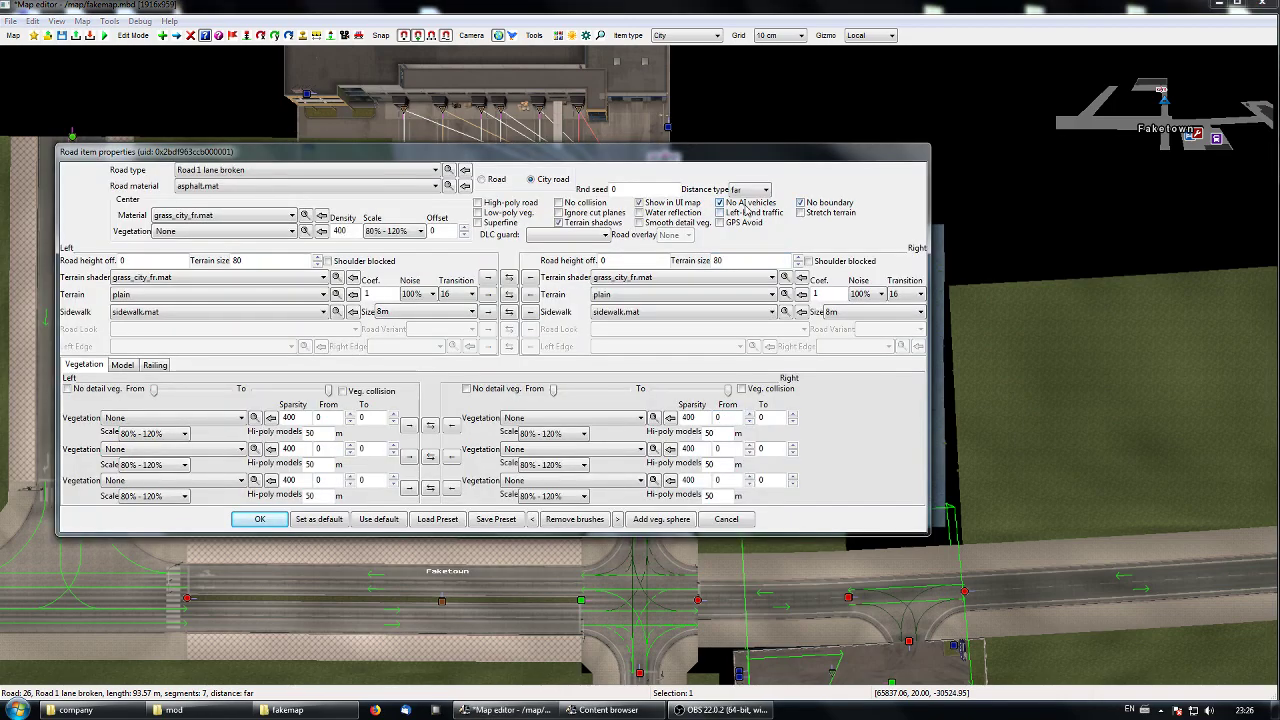
click(259, 519)
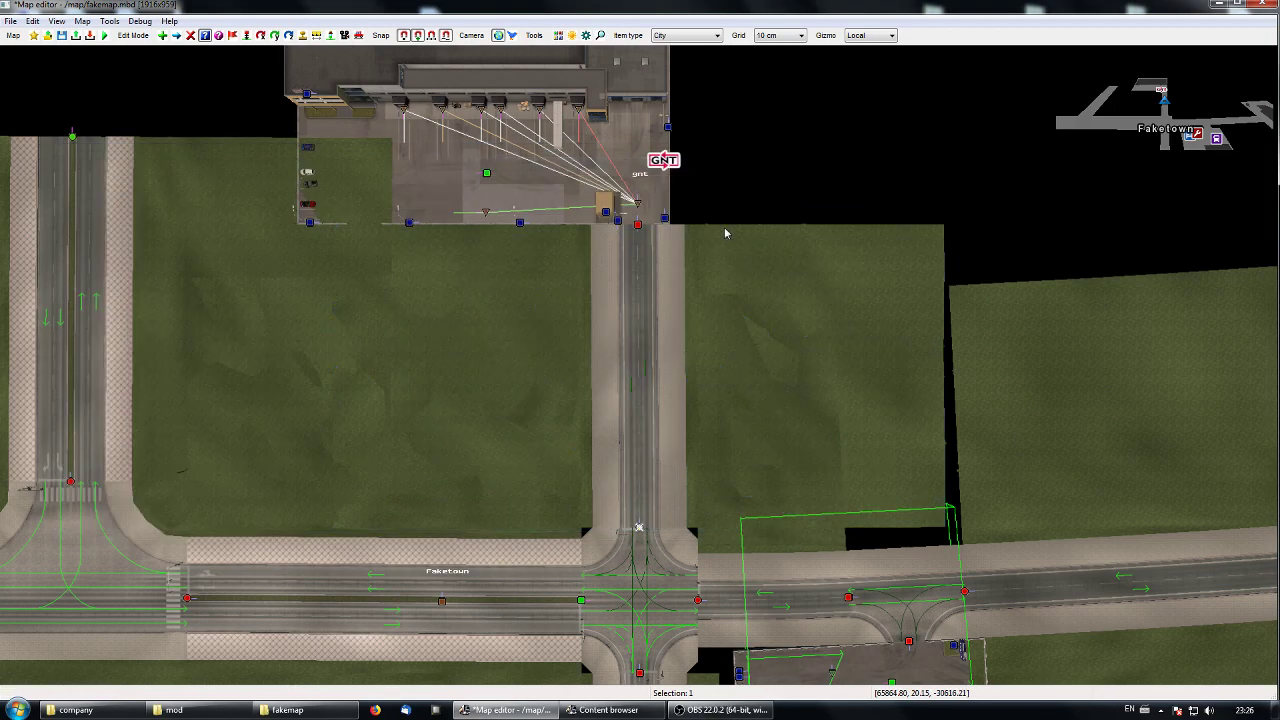
Turn on the No AI vehicles option for the GNT depot prefab.
double_click(639, 226)
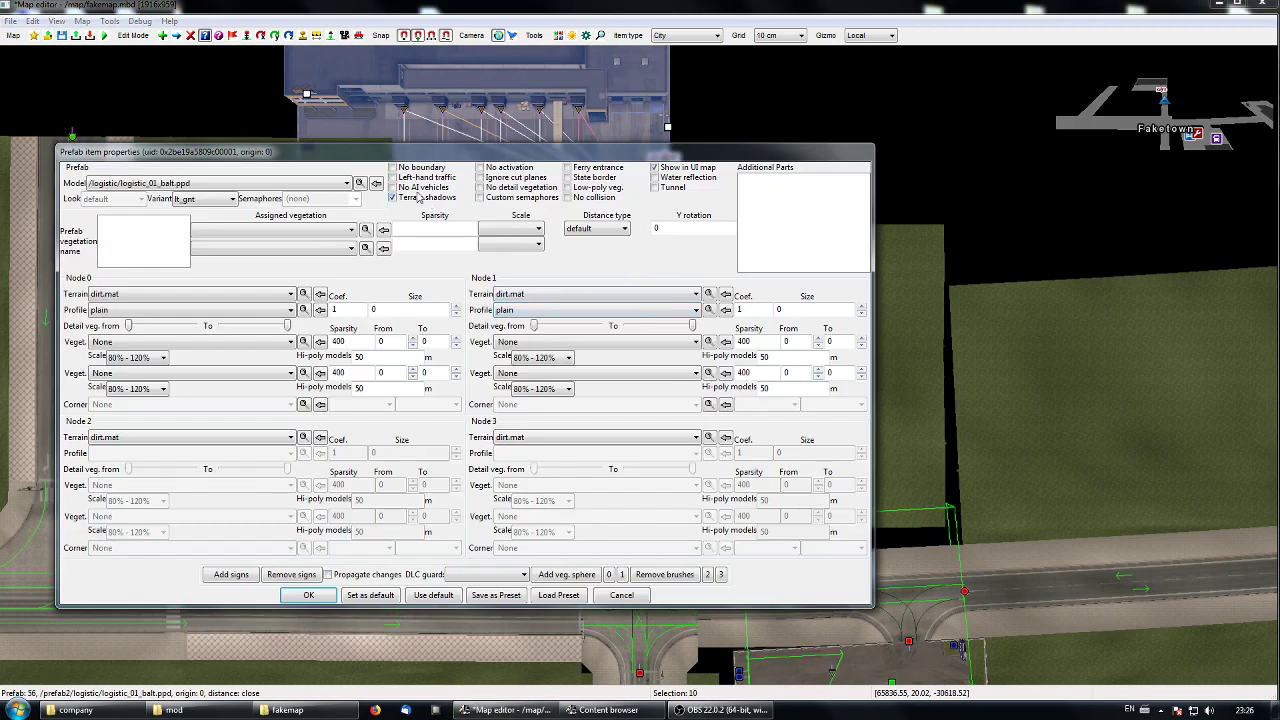
click(417, 191)
click(308, 595)
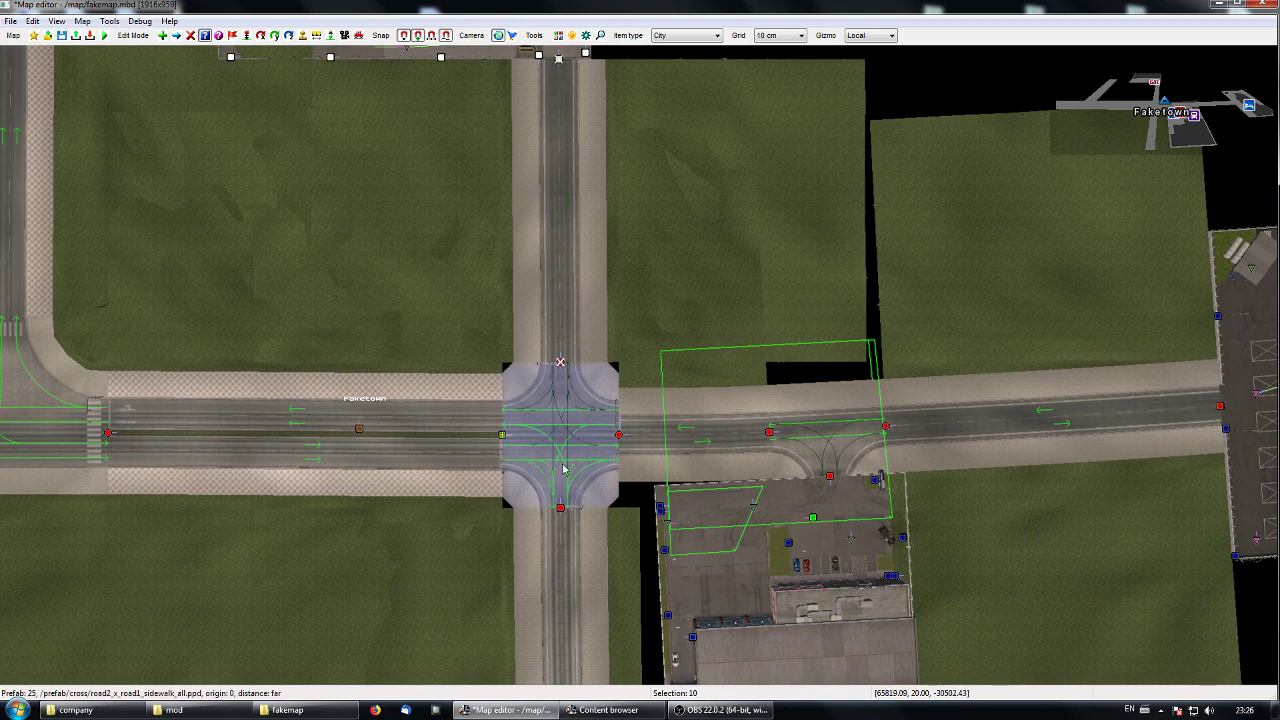
Select the roads and prefabs east of the Faketown crossroads and turn on No AI vehicles for the two road segments.
mouse_move(571, 627)
right_down()
mouse_move(588, 334)
mouse_move(582, 650)
right_up()
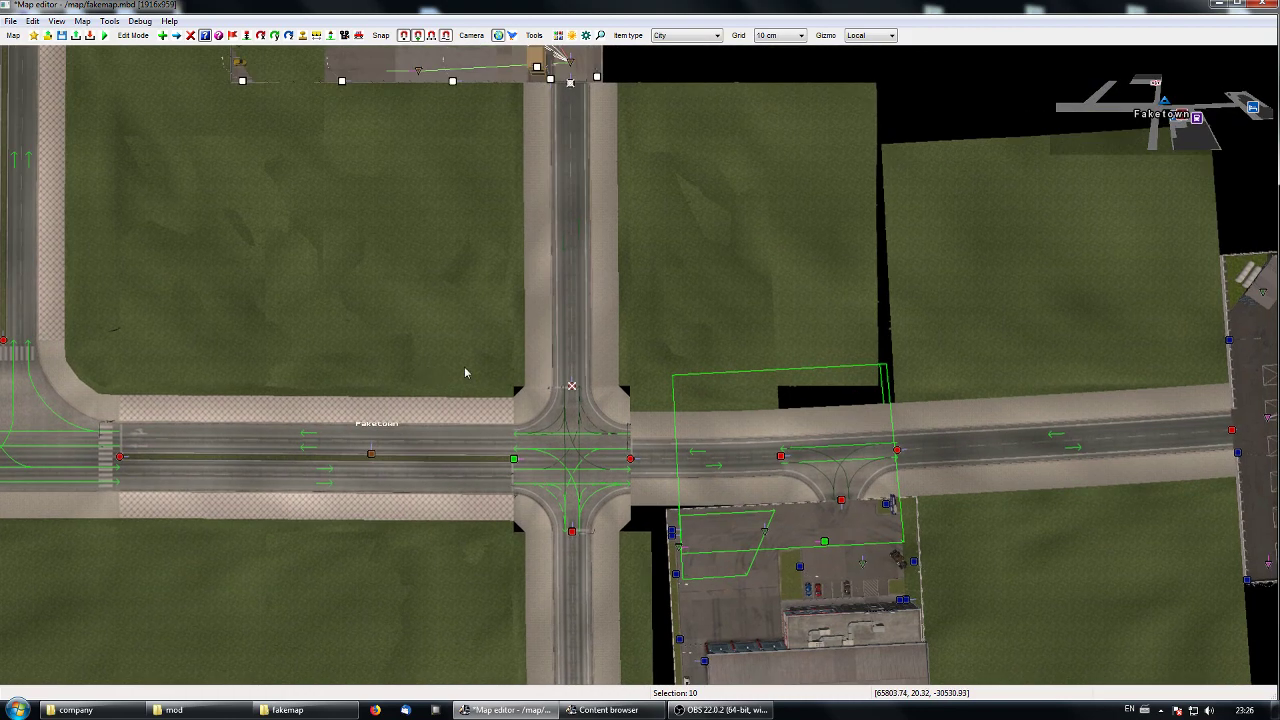
right_drag(682, 395, 507, 319)
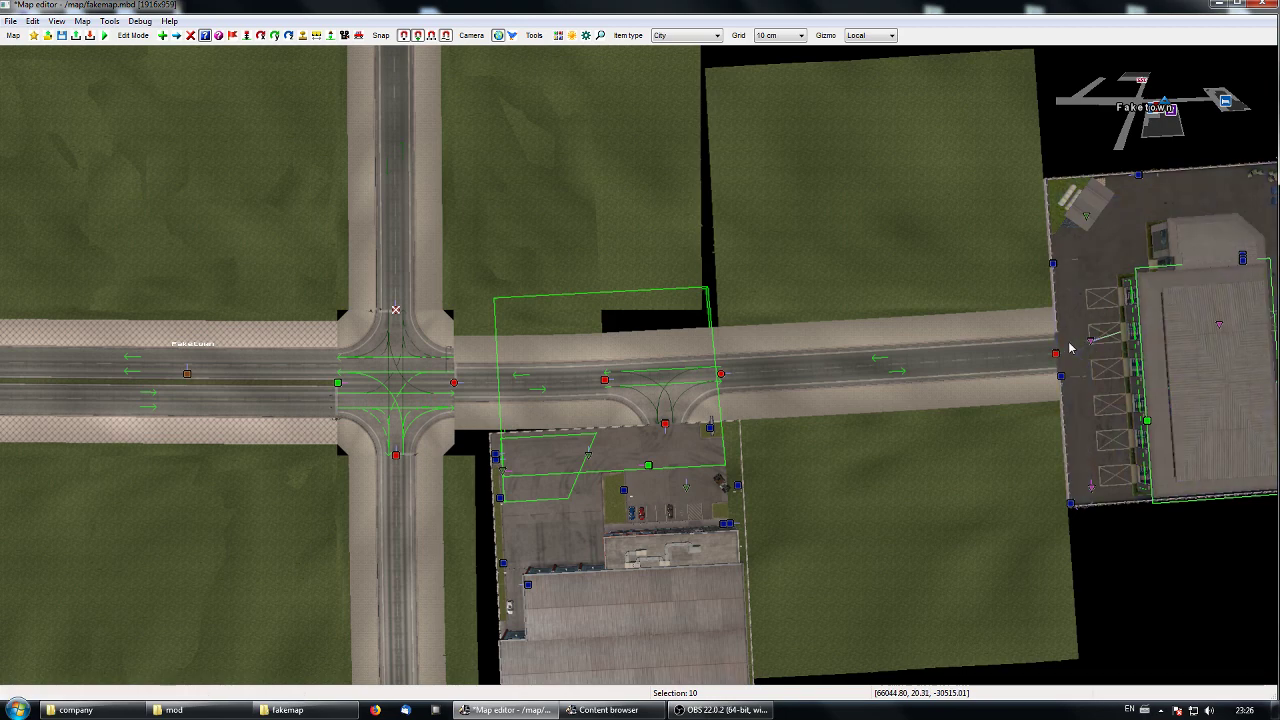
right_drag(796, 383, 849, 391)
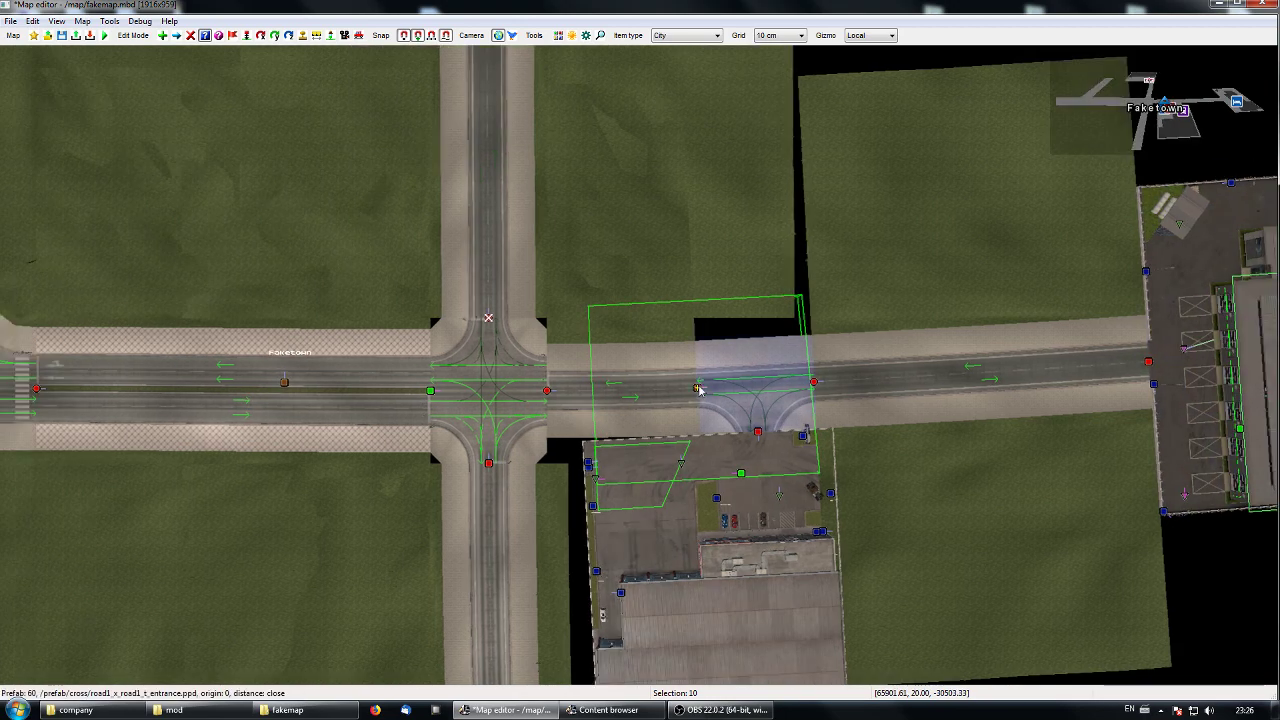
right_drag(594, 392, 511, 406)
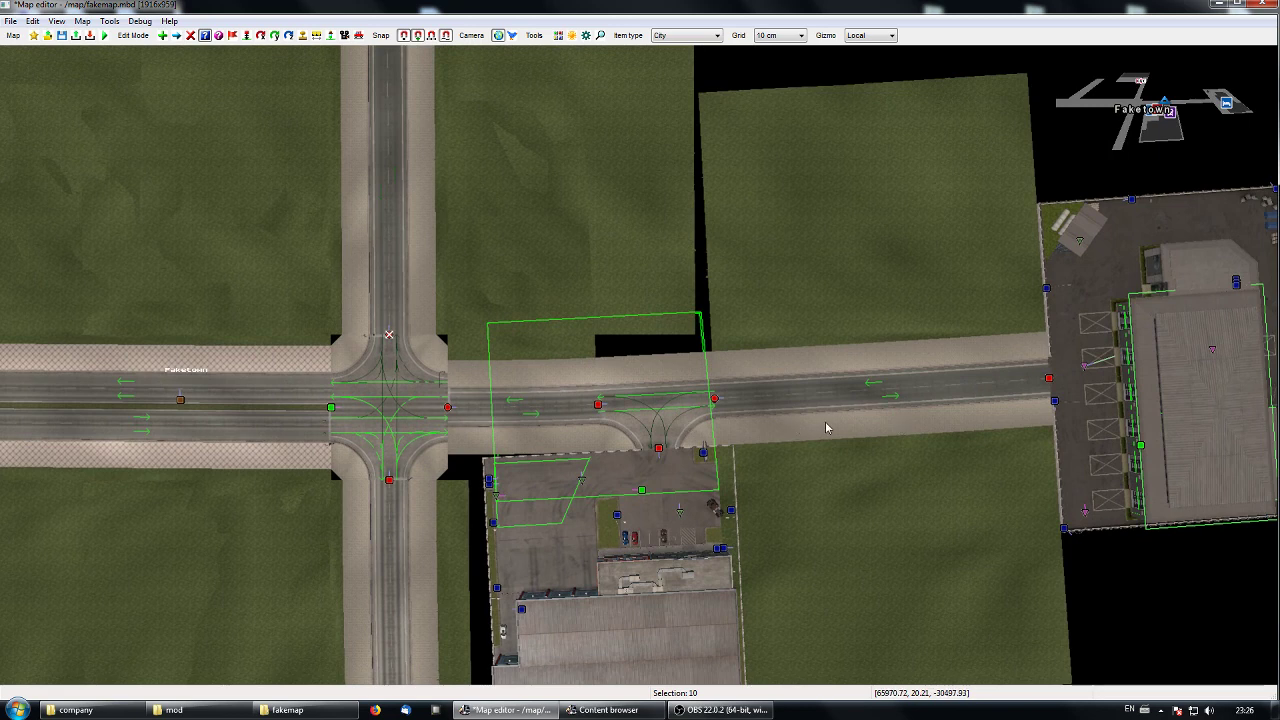
click(447, 410)
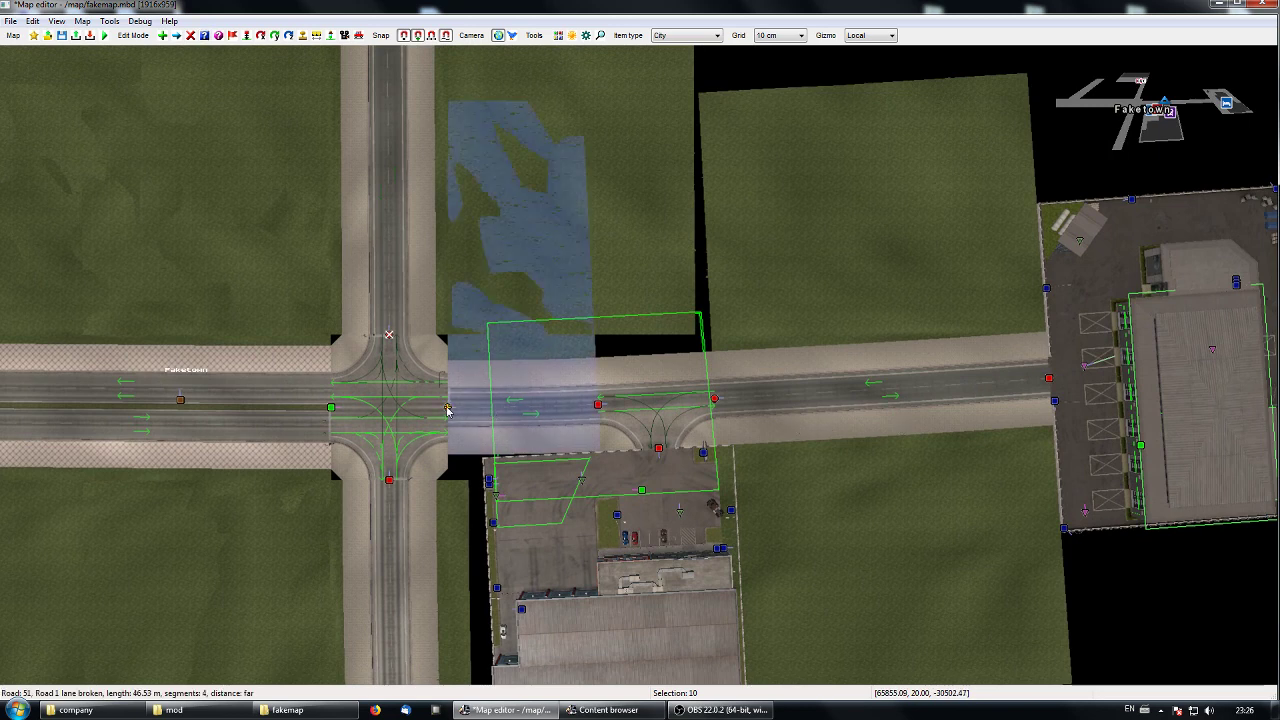
ctrl+click(598, 408)
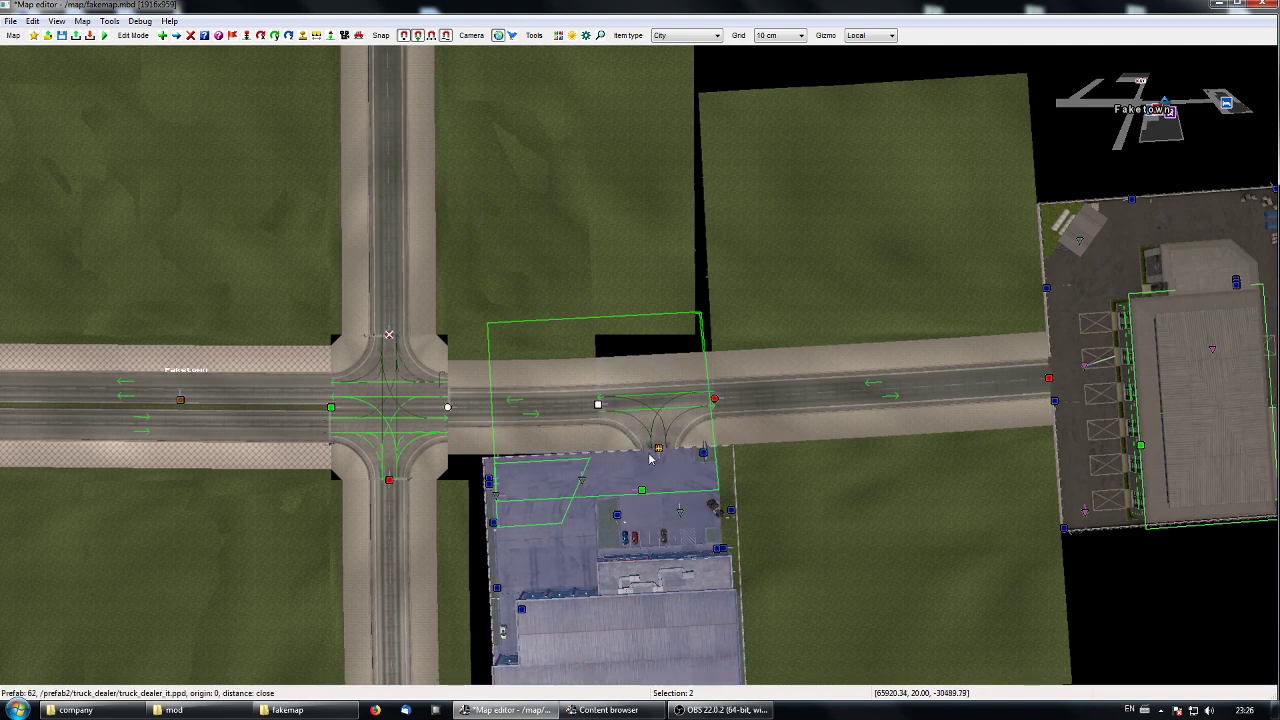
ctrl+click(658, 451)
ctrl+click(716, 400)
ctrl+click(1056, 374)
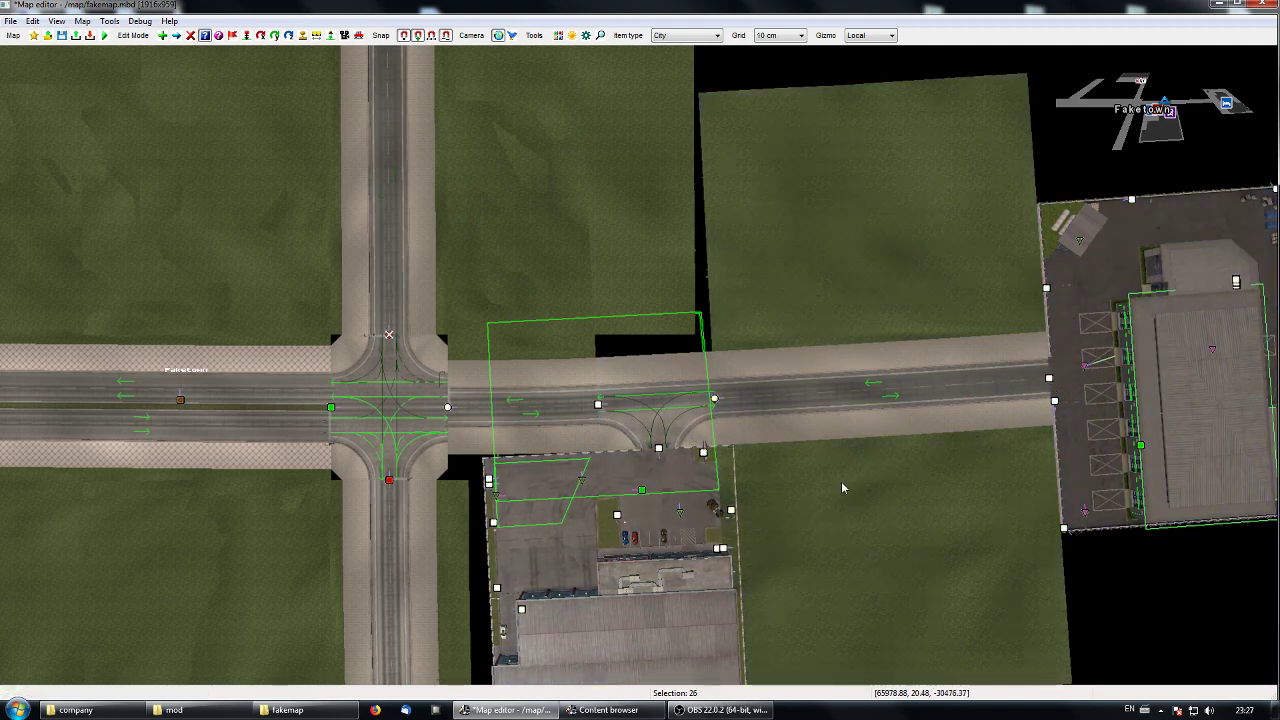
right_click(720, 402)
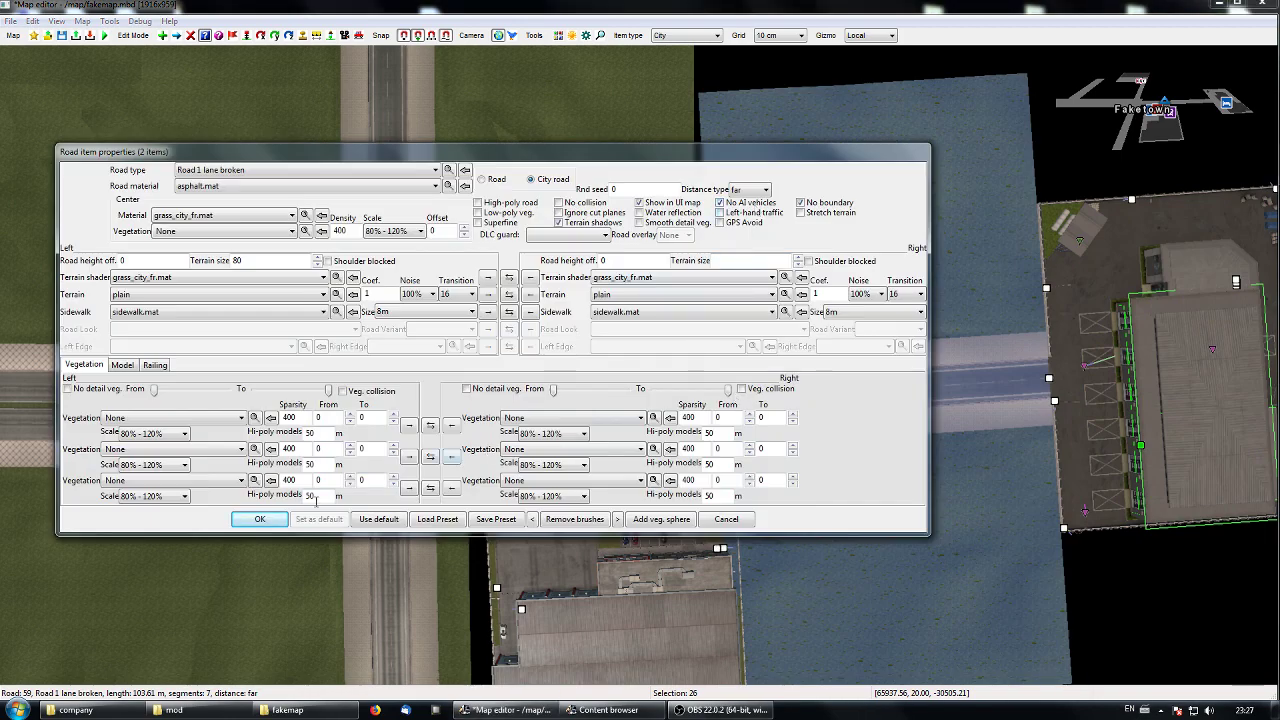
click(259, 519)
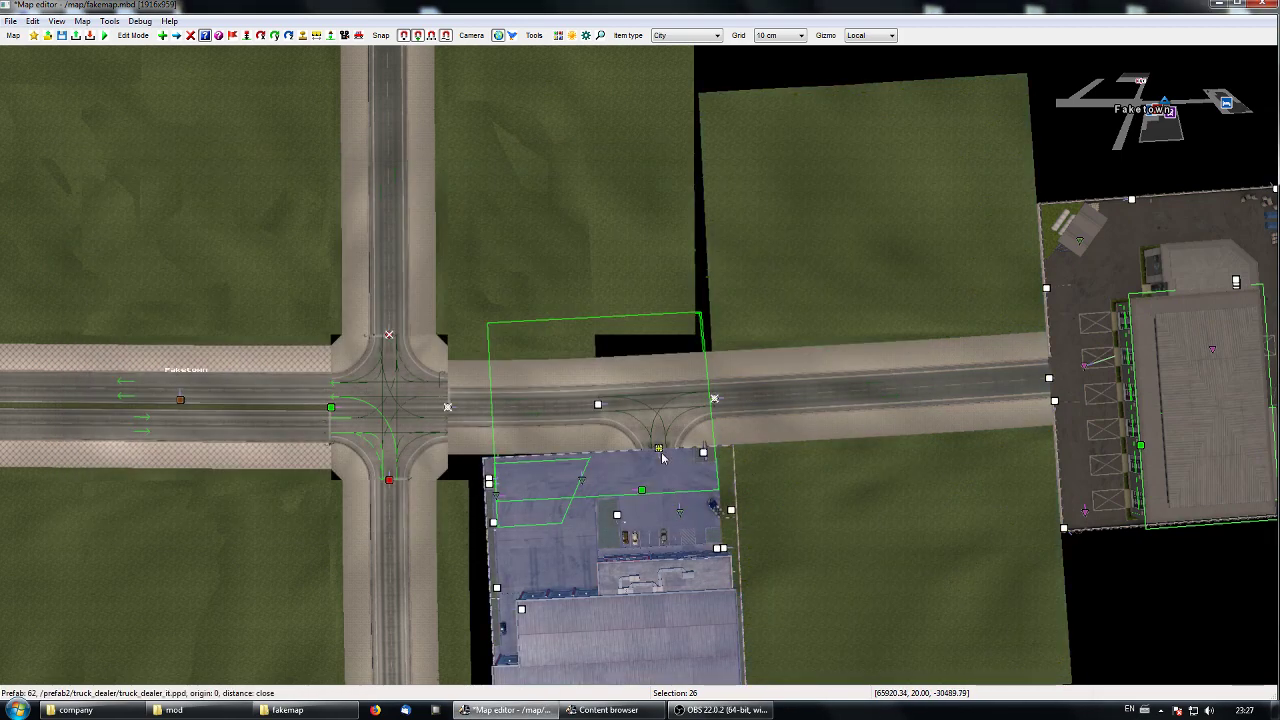
Turn on No AI vehicles for the selected T-junction entrance, truck dealer and eastern depot prefabs, and clear the selection.
right_click(740, 476)
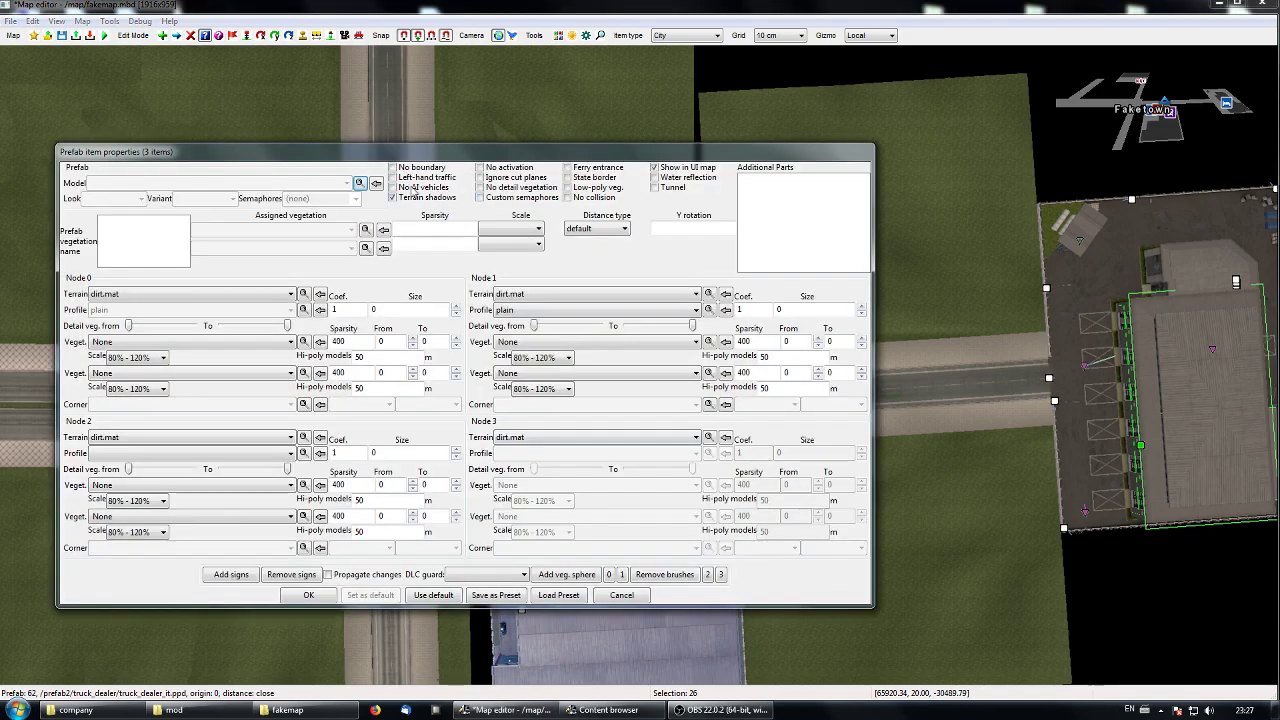
click(302, 594)
middle_drag(936, 513, 1009, 504)
click(815, 514)
Examine the AI traffic lanes along the main road from the Faketown crossroads west past the roundabout to the Cargotras depot.
middle_drag(706, 328, 900, 250)
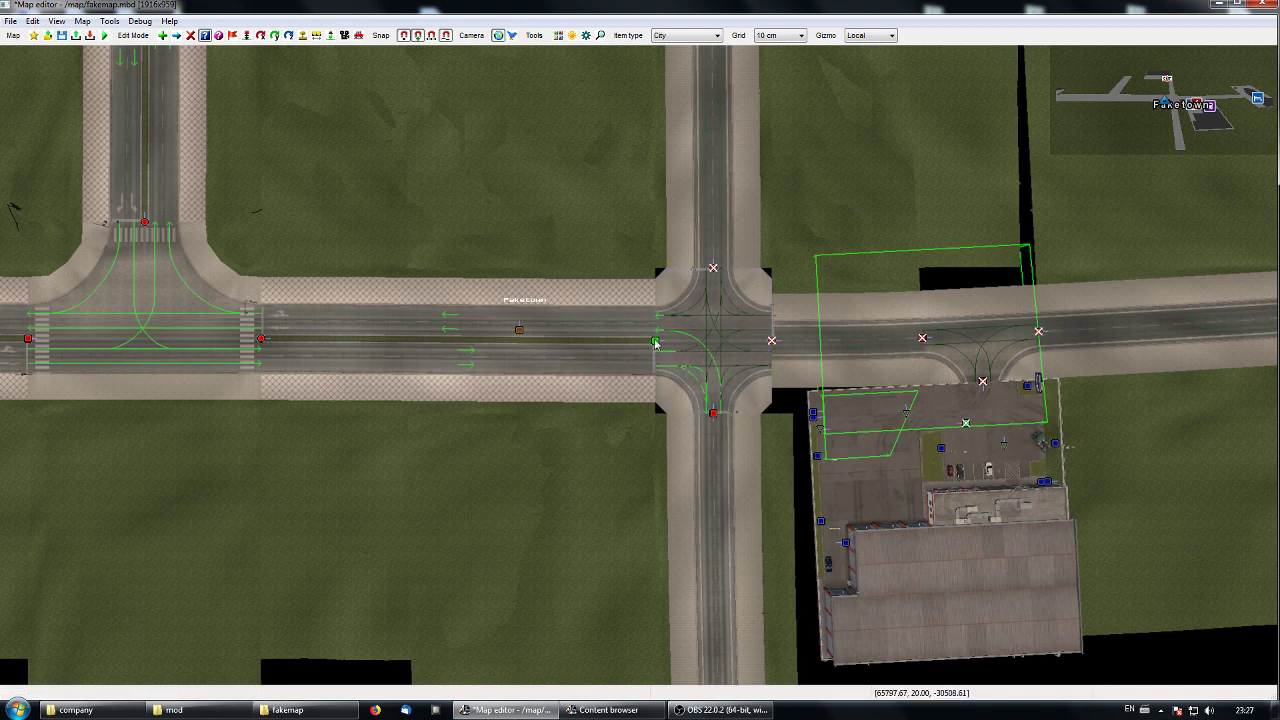
right_drag(128, 308, 369, 494)
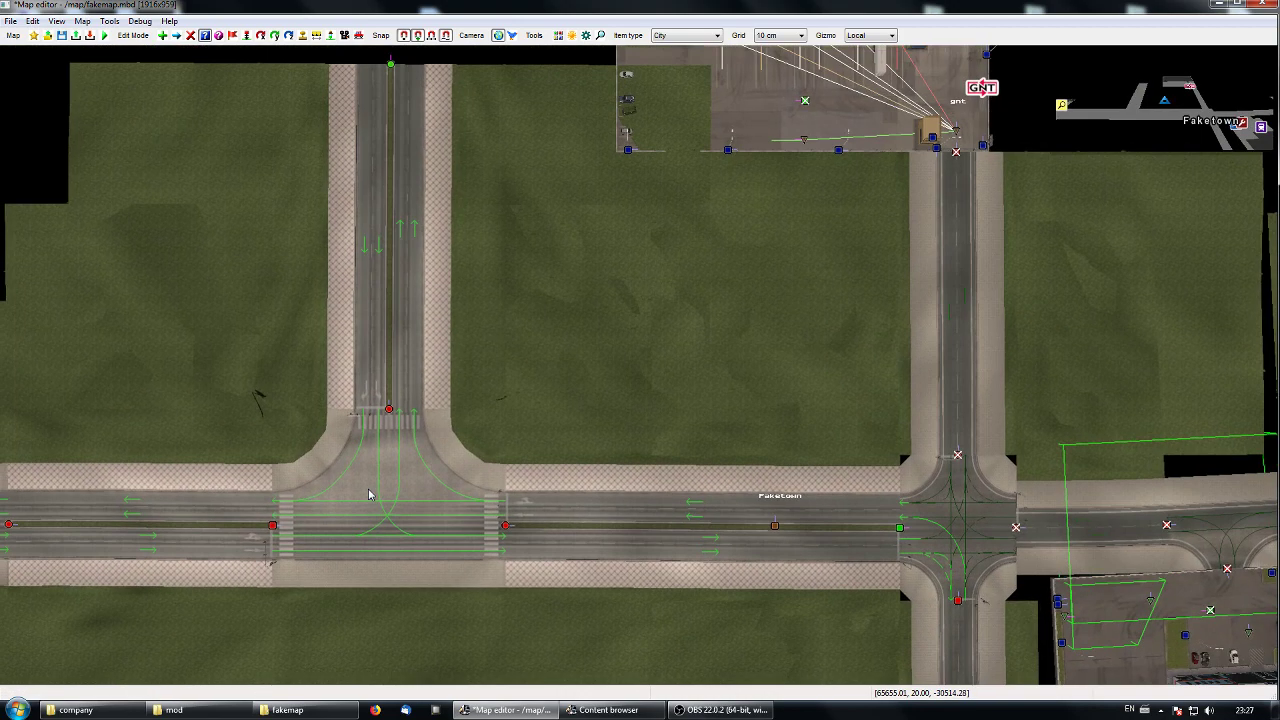
right_drag(865, 508, 1041, 468)
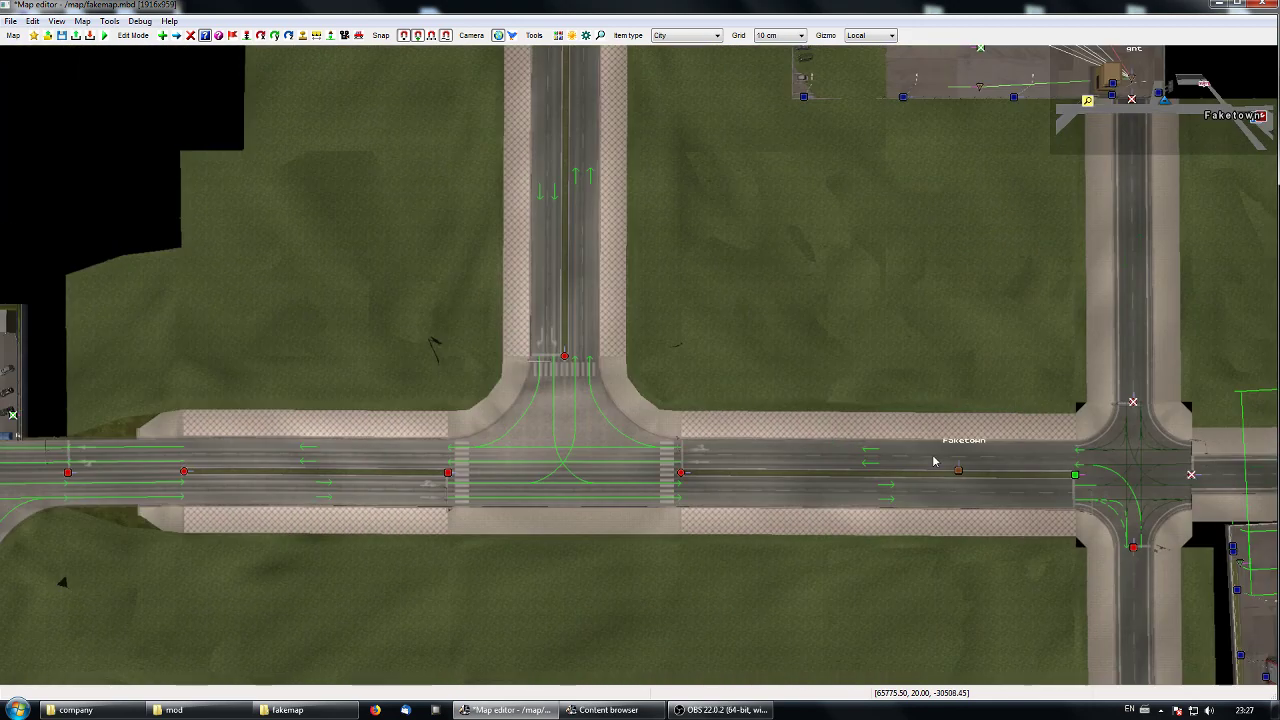
right_drag(518, 404, 925, 417)
scroll(657, 385, down, 1)
scroll(657, 390, down, 1)
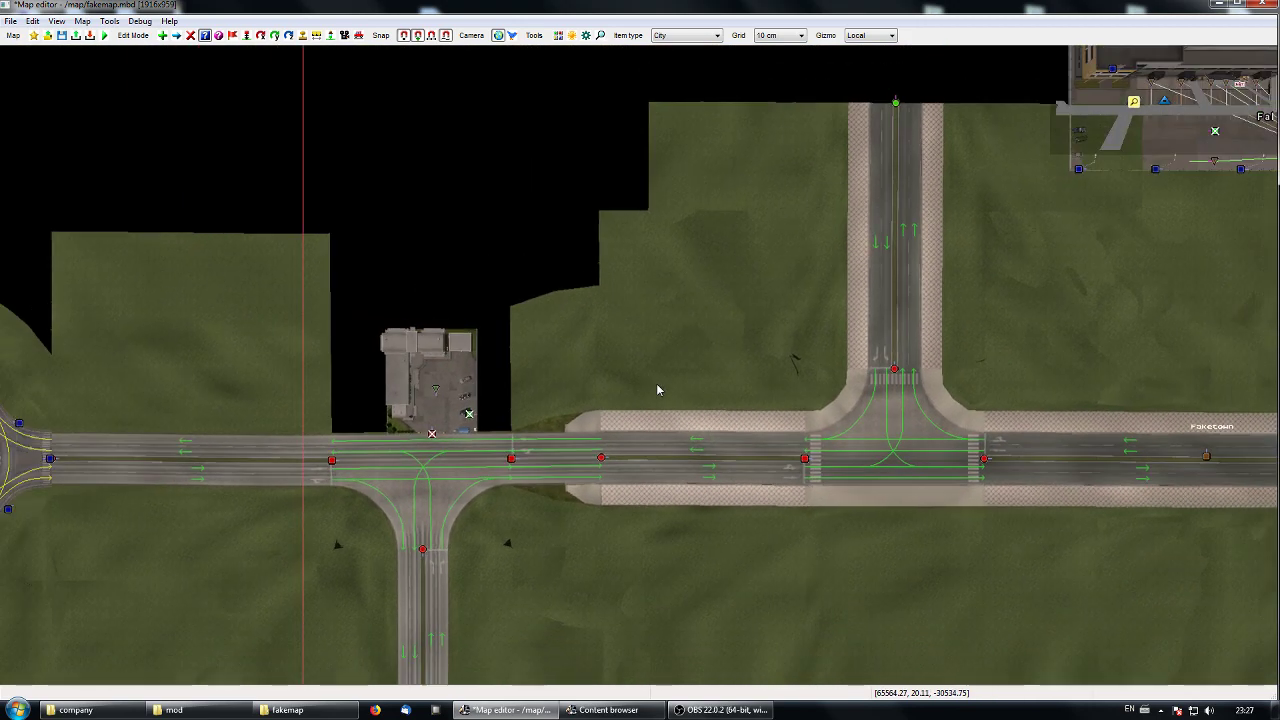
right_drag(603, 389, 929, 400)
right_drag(697, 384, 1031, 377)
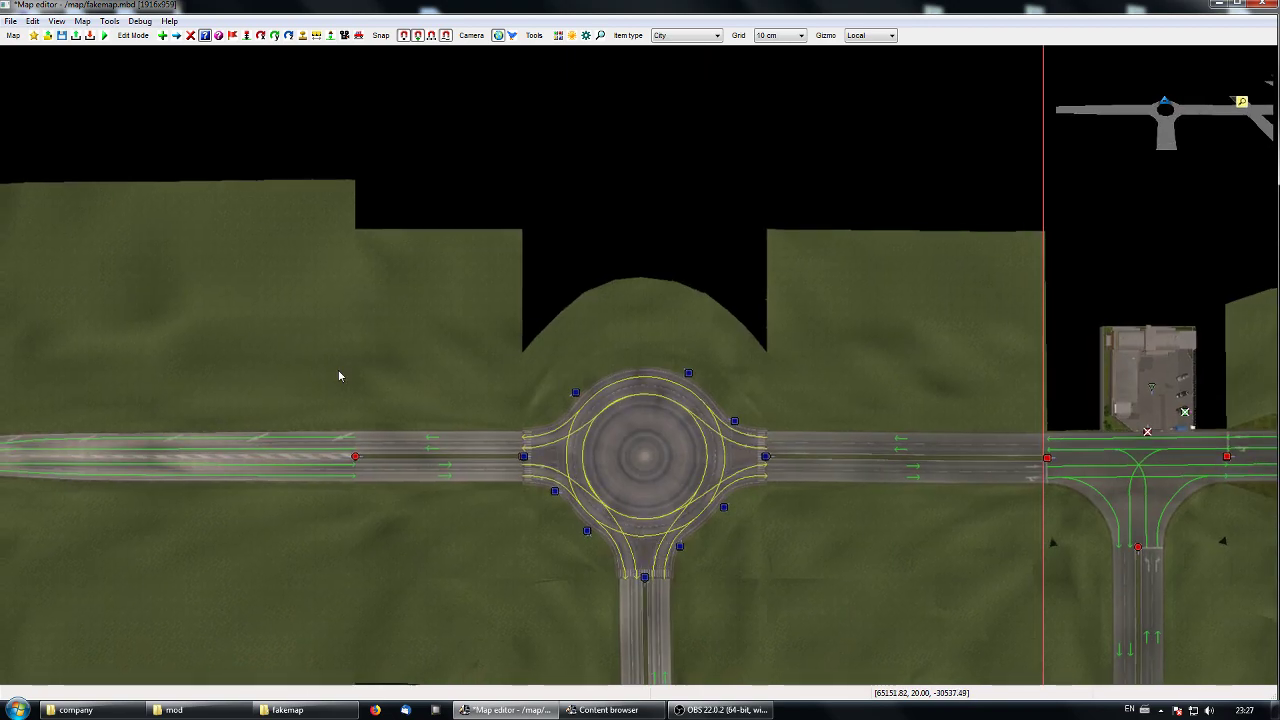
right_drag(338, 369, 470, 267)
right_drag(516, 332, 926, 448)
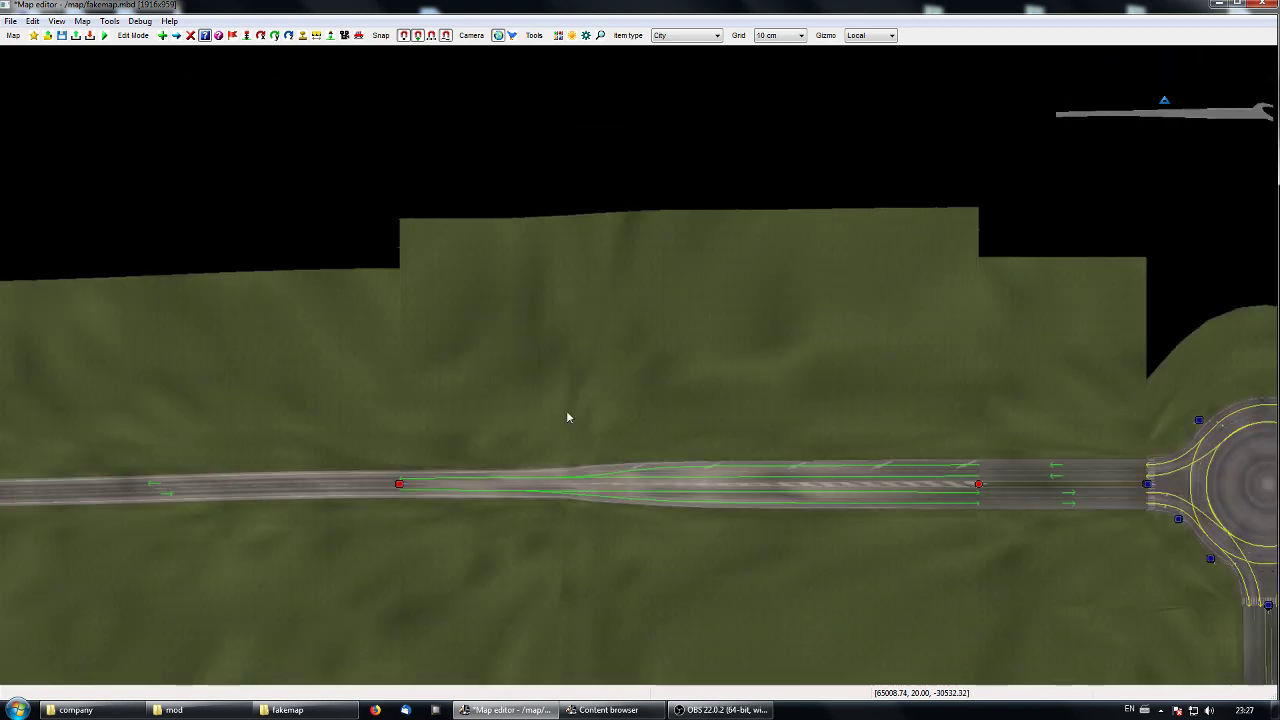
right_drag(569, 417, 951, 403)
right_drag(591, 414, 928, 400)
right_drag(484, 402, 929, 398)
right_drag(547, 401, 789, 403)
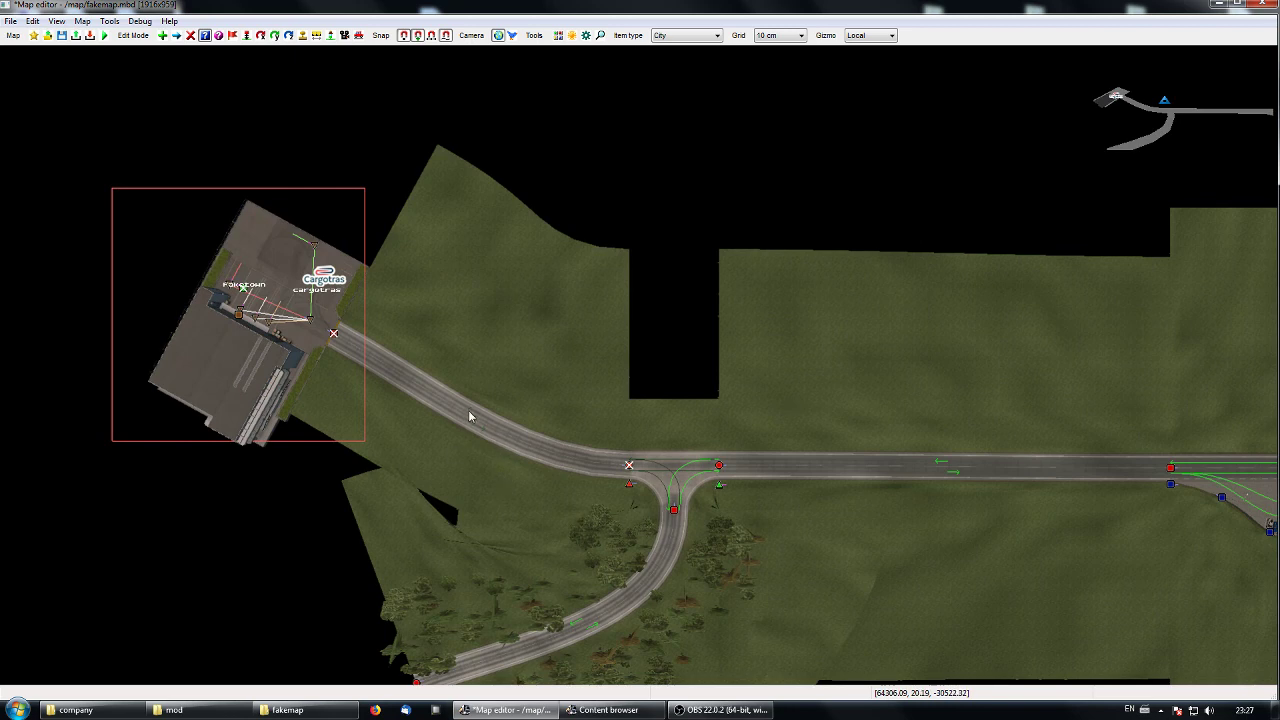
Examine the AI traffic lanes along the main road from the Cargotras depot east past the service station and roundabout to the Faketown crossroads.
right_drag(458, 366, 266, 317)
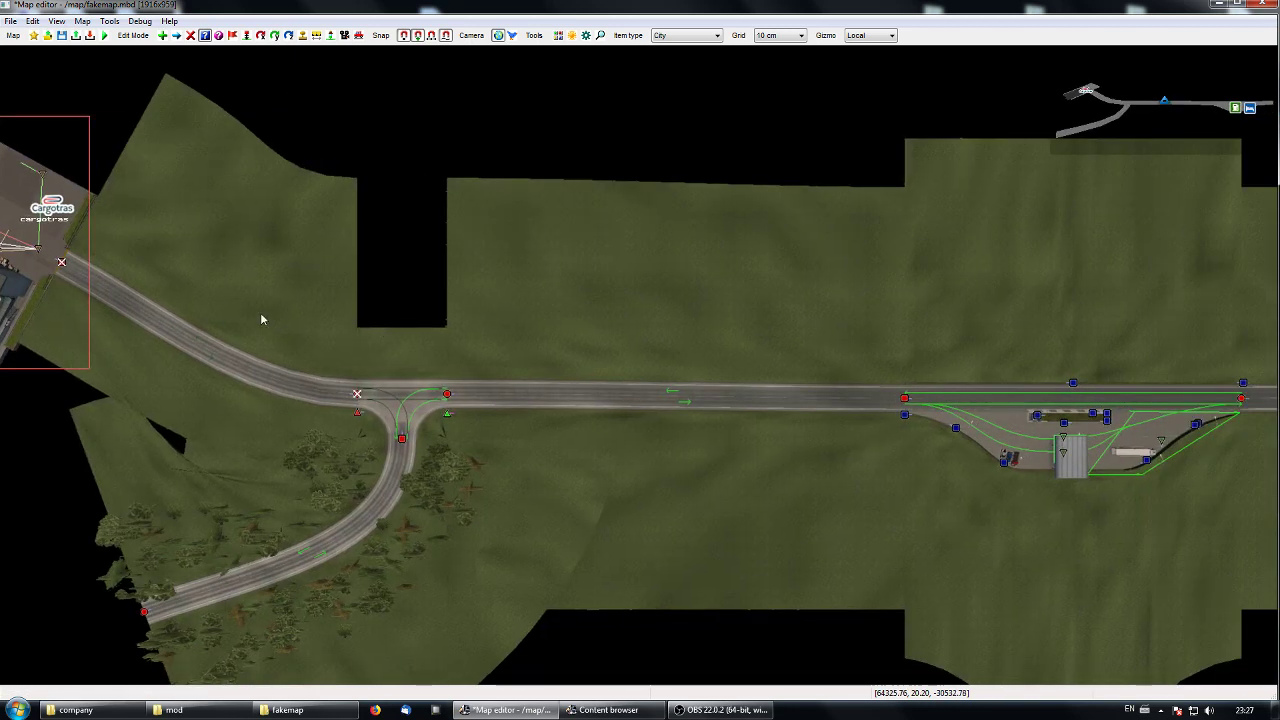
right_drag(685, 372, 471, 357)
right_drag(1200, 514, 615, 493)
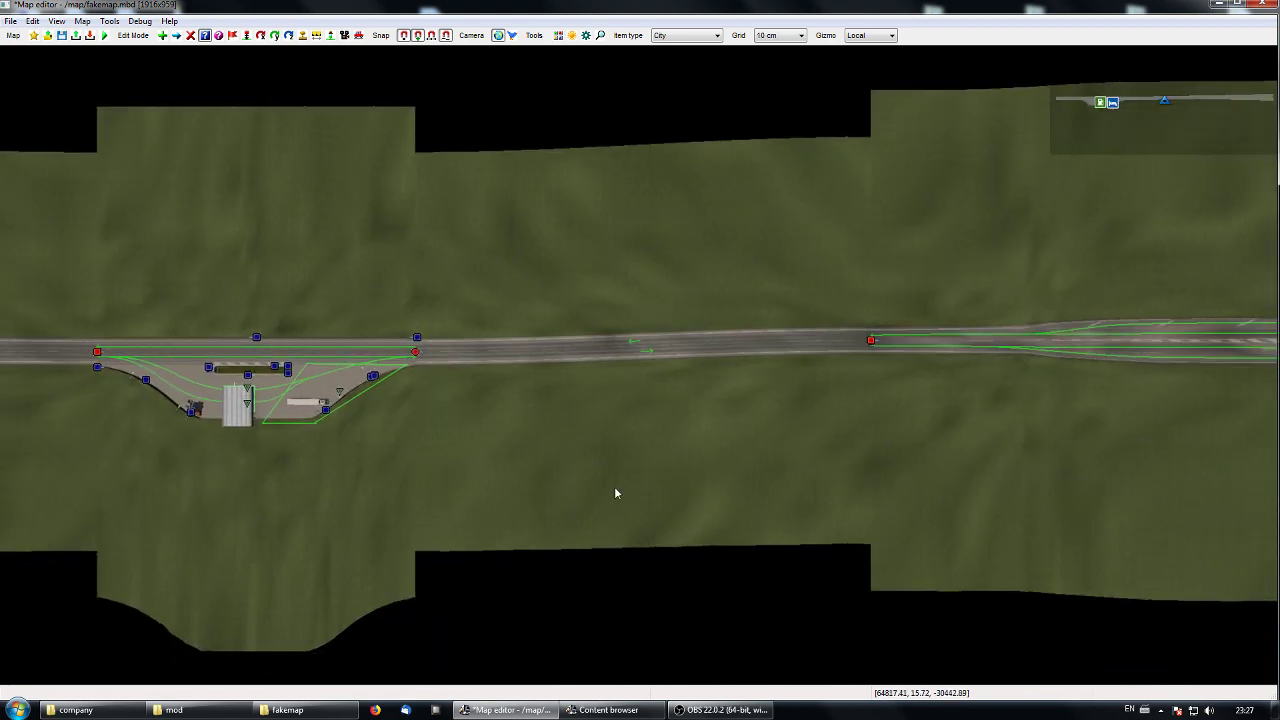
right_drag(428, 448, 812, 477)
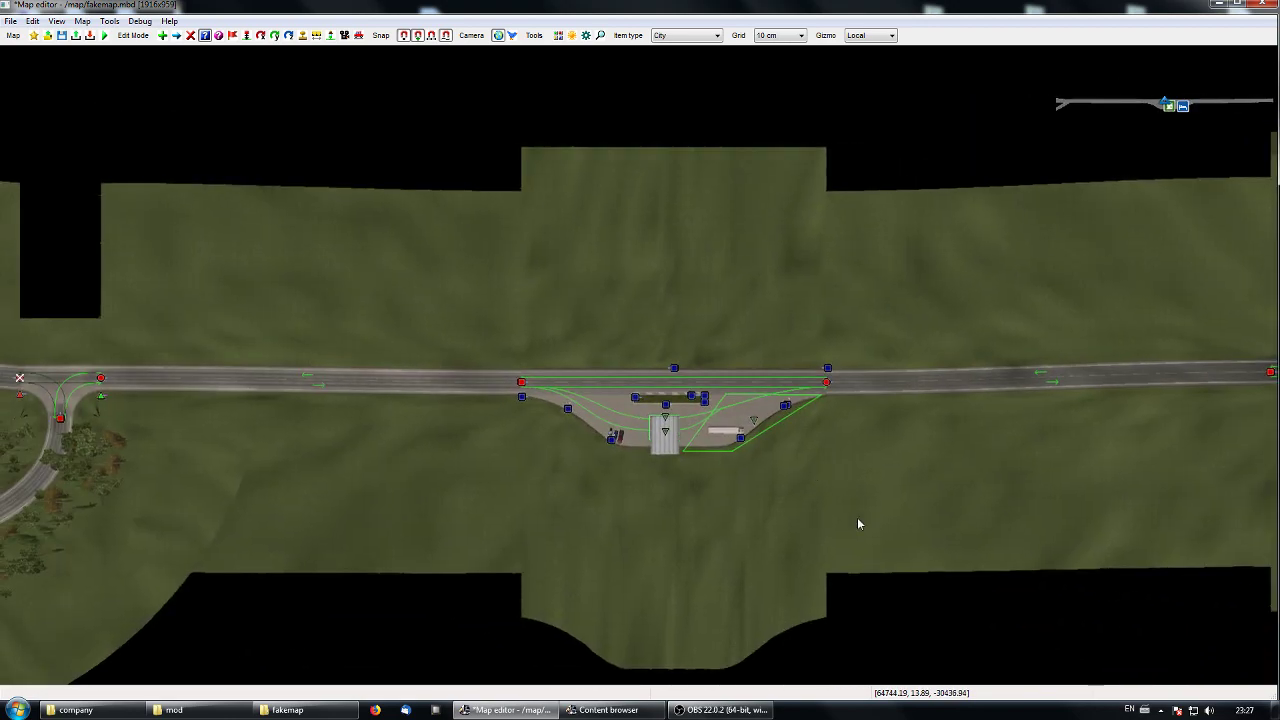
right_drag(857, 518, 489, 532)
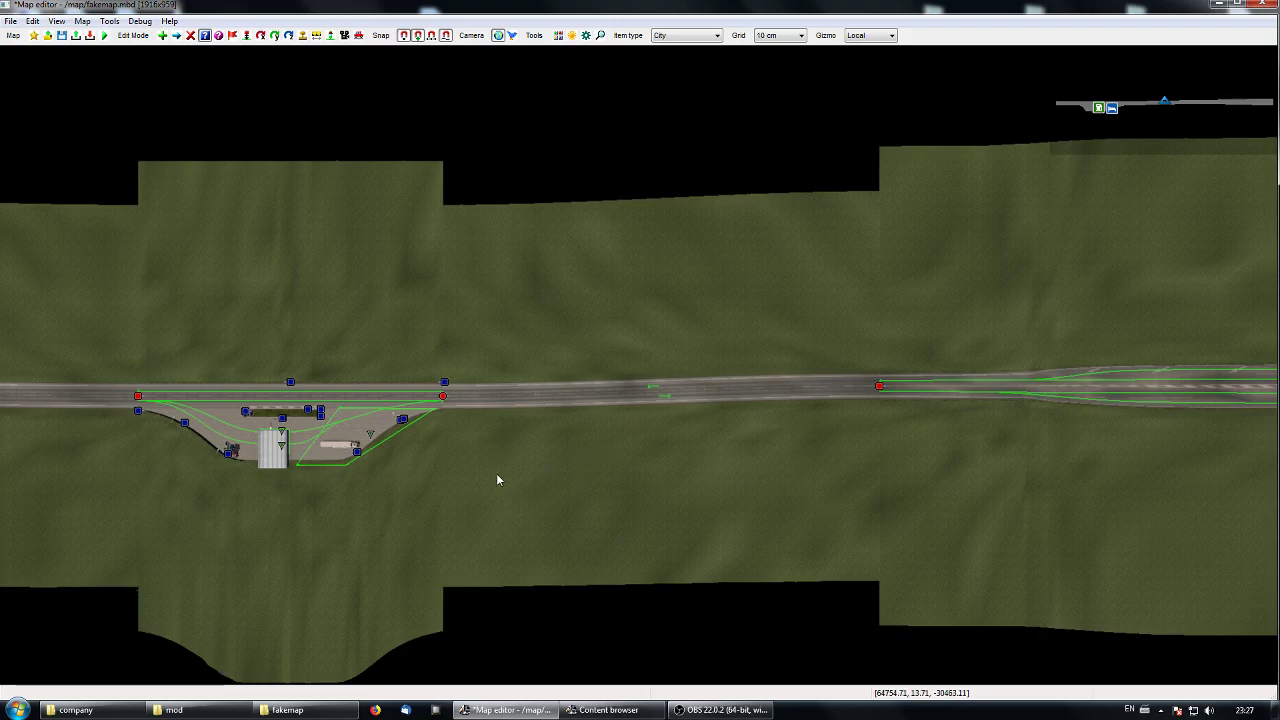
right_drag(708, 491, 375, 464)
right_drag(955, 495, 504, 498)
right_drag(1040, 491, 839, 510)
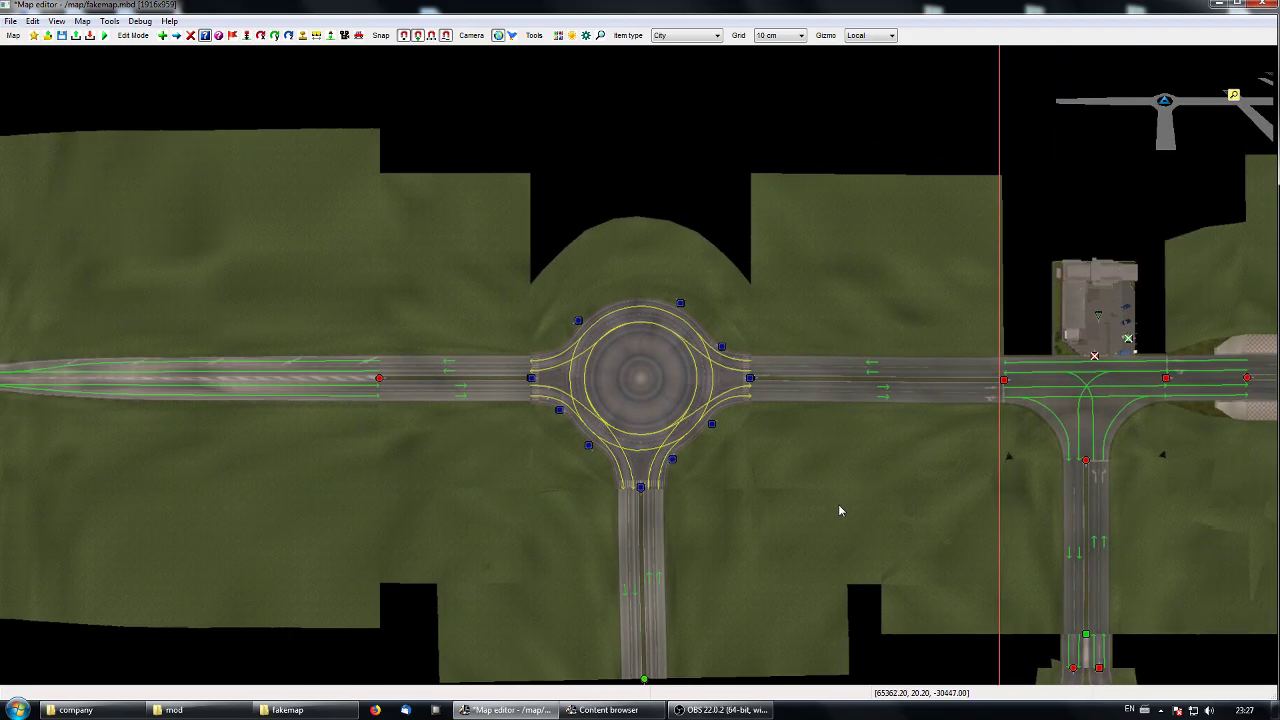
right_drag(720, 510, 511, 482)
right_drag(1032, 478, 586, 477)
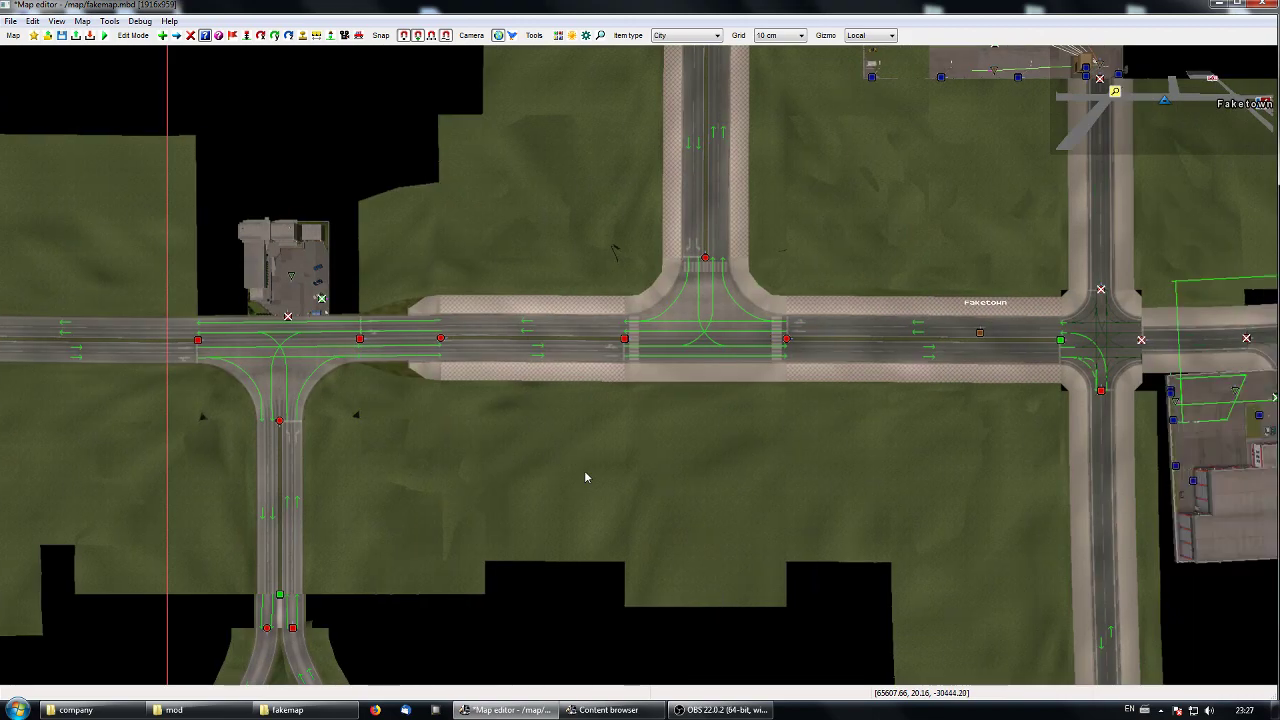
scroll(796, 477, down, 4)
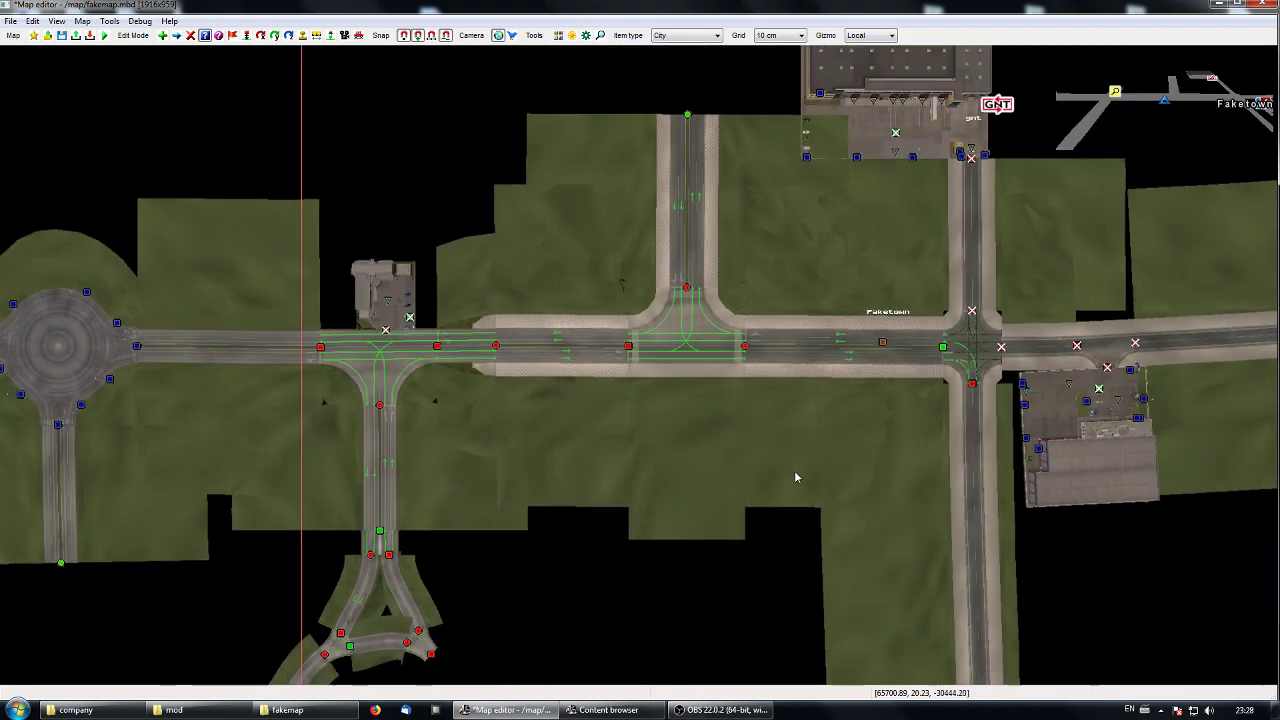
Create a new road segment southwest of the forest road's dead end and join it to that end node.
right_drag(649, 452, 1080, 451)
mouse_move(351, 440)
right_down()
mouse_move(822, 440)
mouse_move(784, 449)
right_up()
right_drag(465, 441, 991, 423)
right_drag(534, 469, 674, 431)
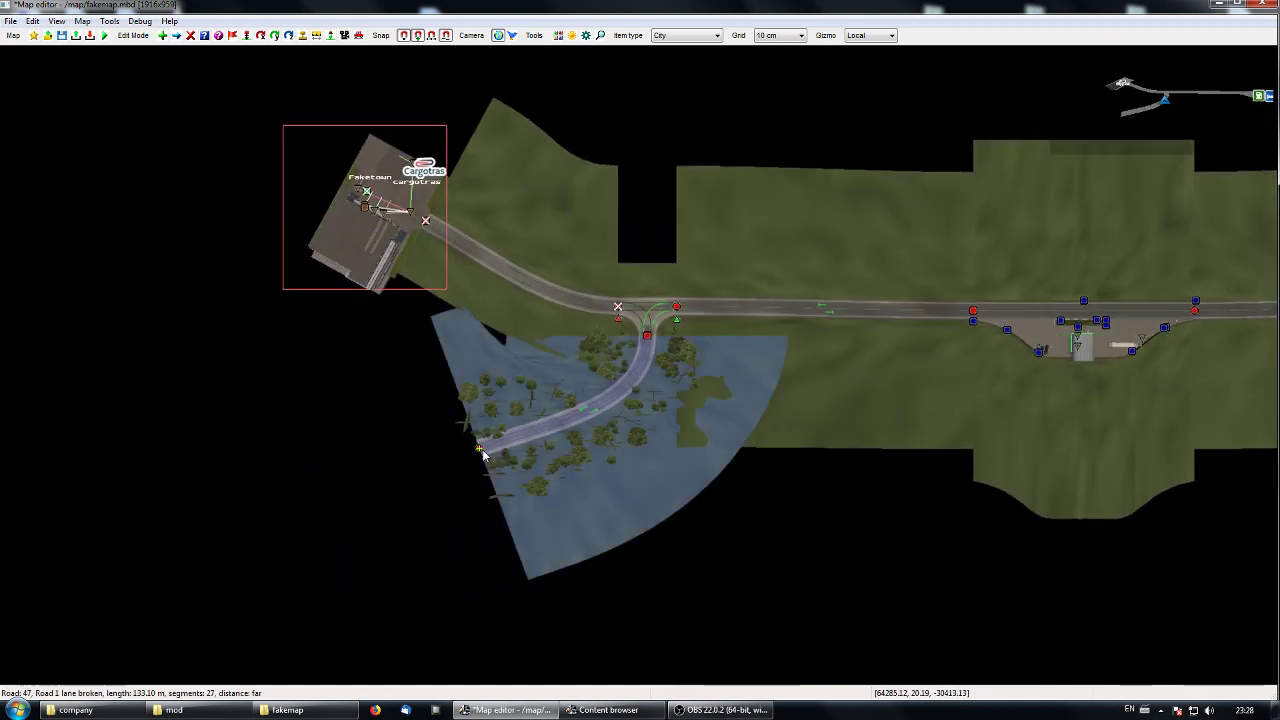
click(480, 450)
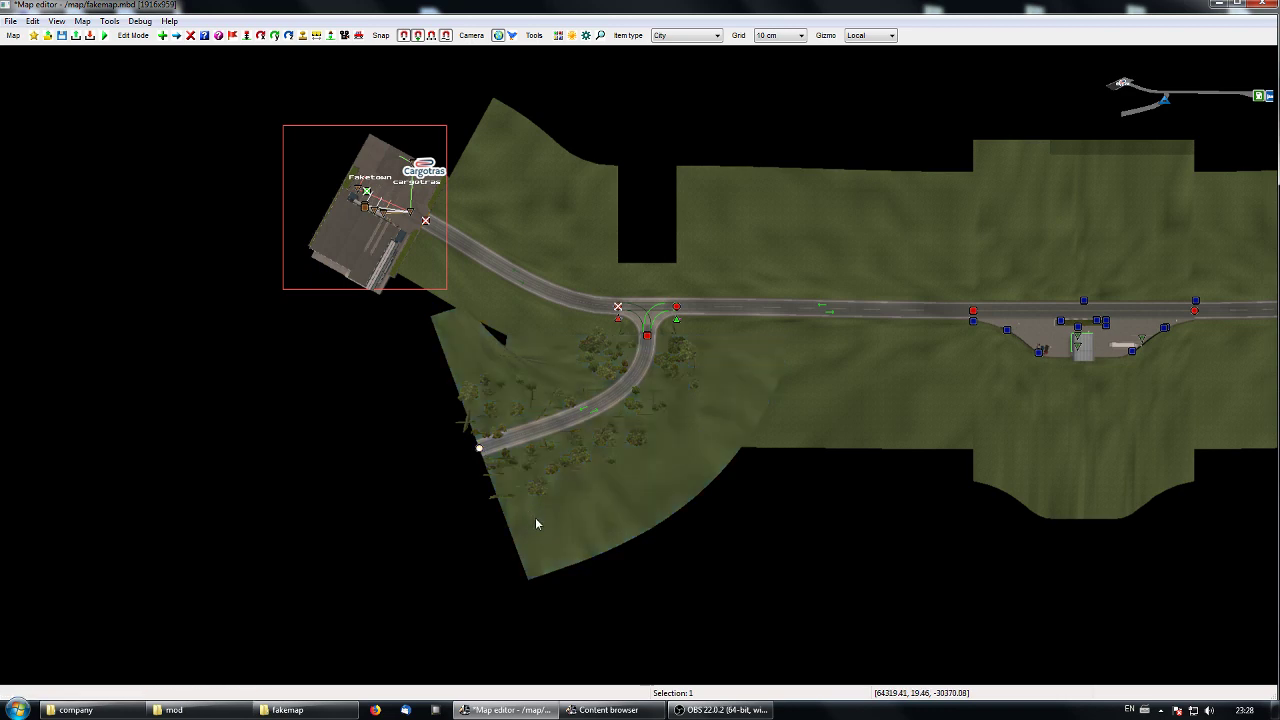
click(170, 559)
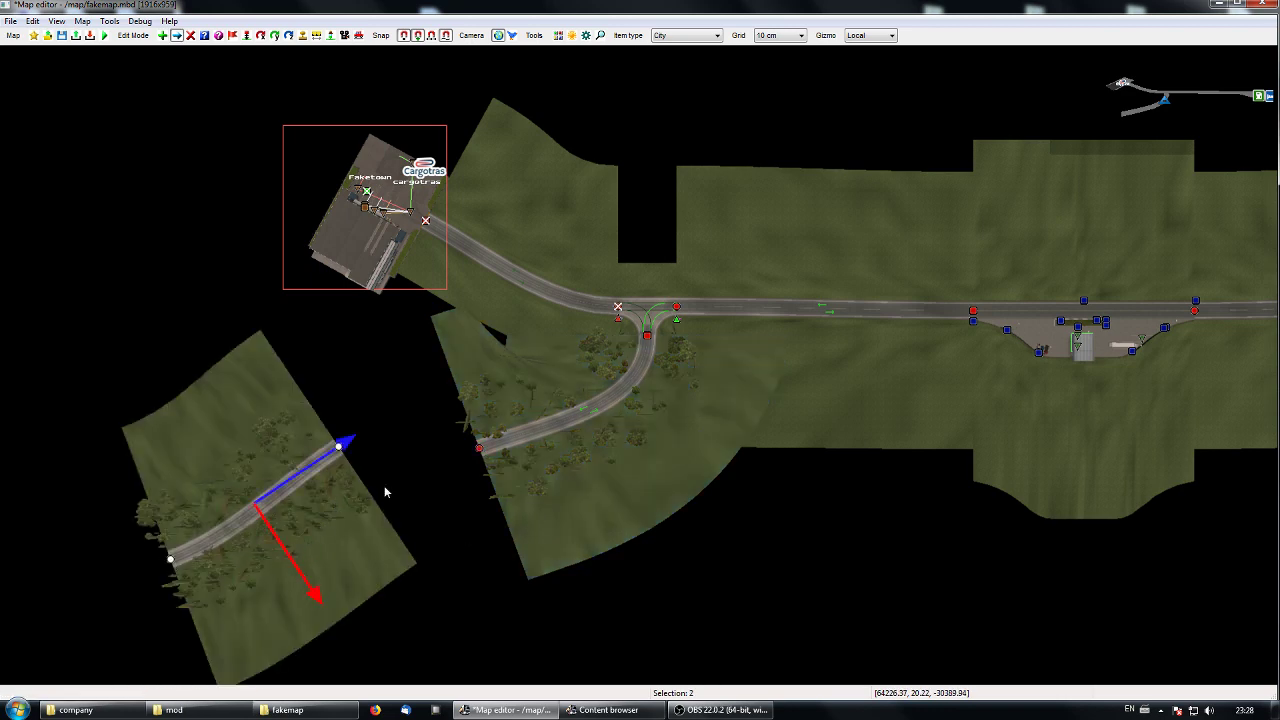
click(338, 448)
drag(353, 455, 492, 460)
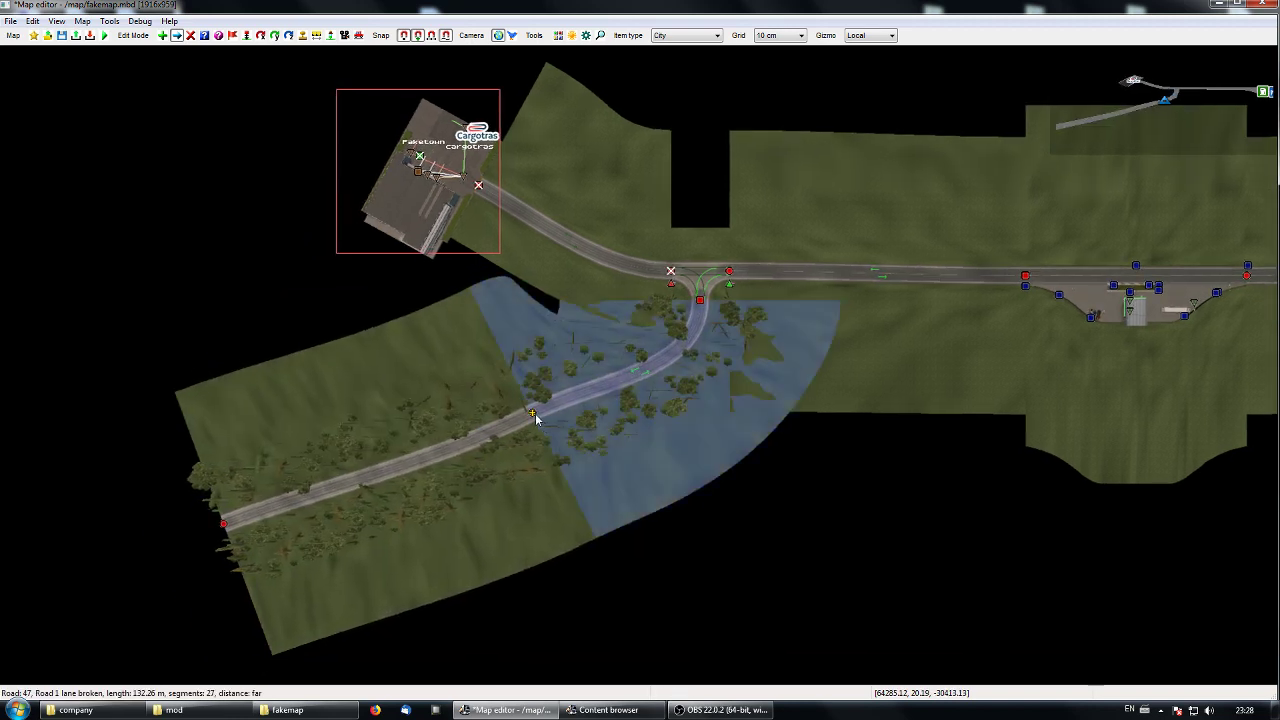
Reshape the extended forest road by moving its joining node southeast and its free end farther southwest.
click(533, 412)
drag(548, 452, 573, 502)
click(224, 523)
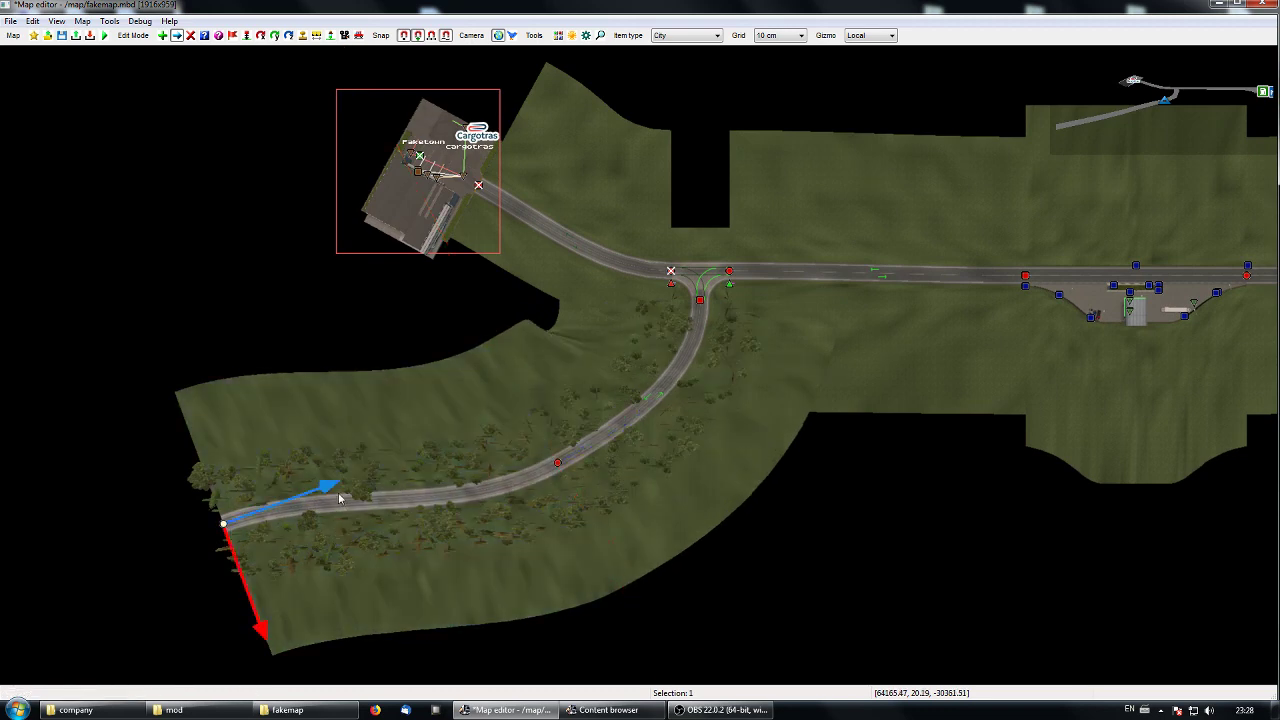
drag(224, 523, 144, 552)
right_drag(711, 417, 588, 540)
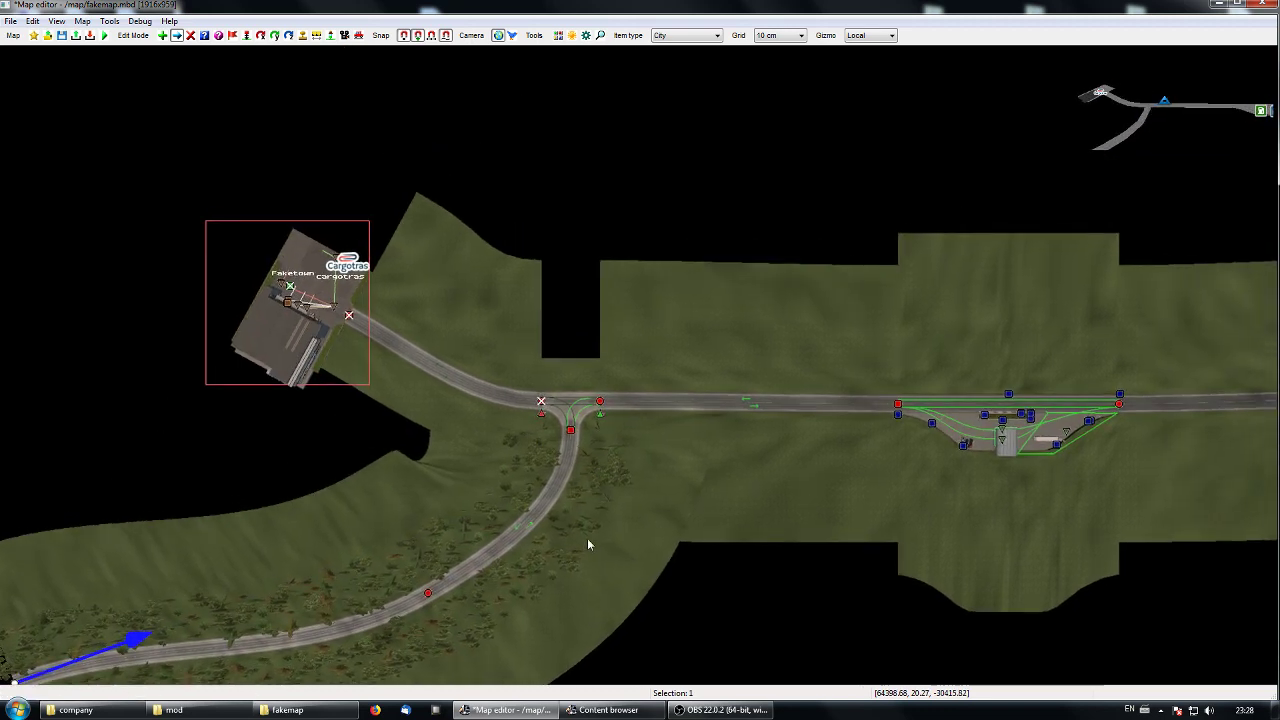
Delete the X-marked barrier running across the forest road's entrance at the T-junction, and return to the overhead view.
key(p)
right_drag(640, 380, 510, 440)
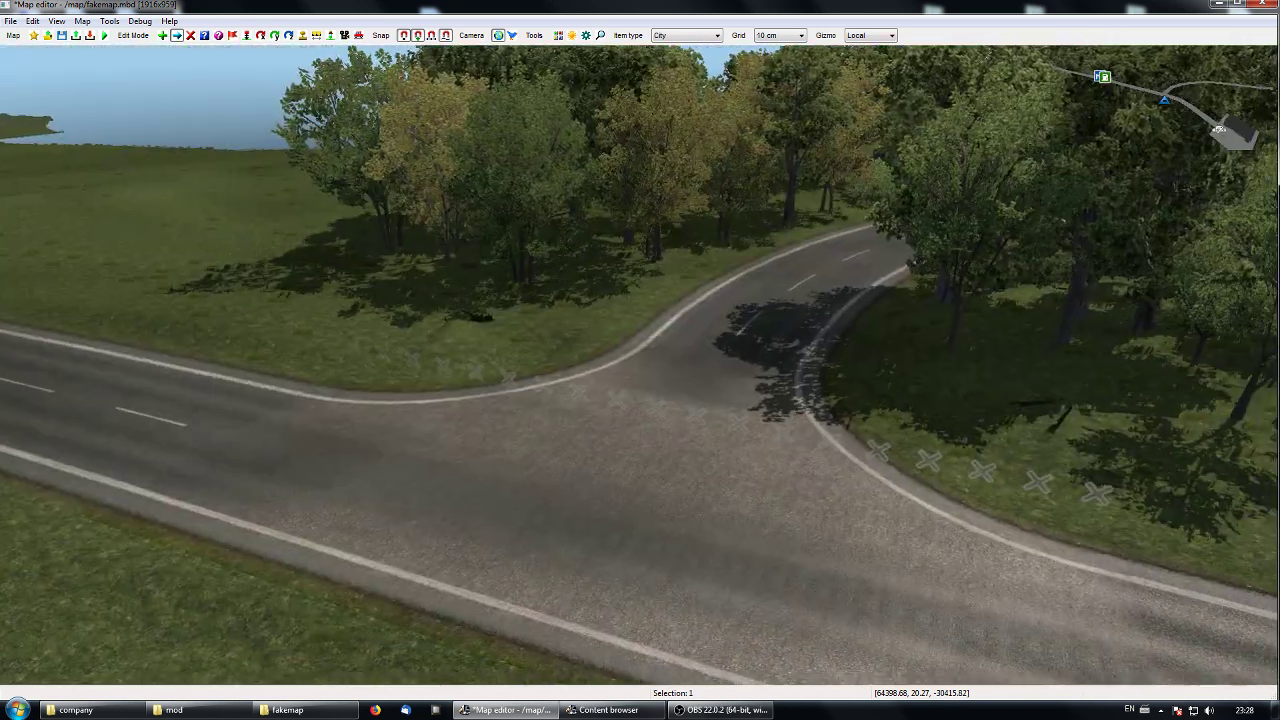
right_drag(640, 360, 850, 430)
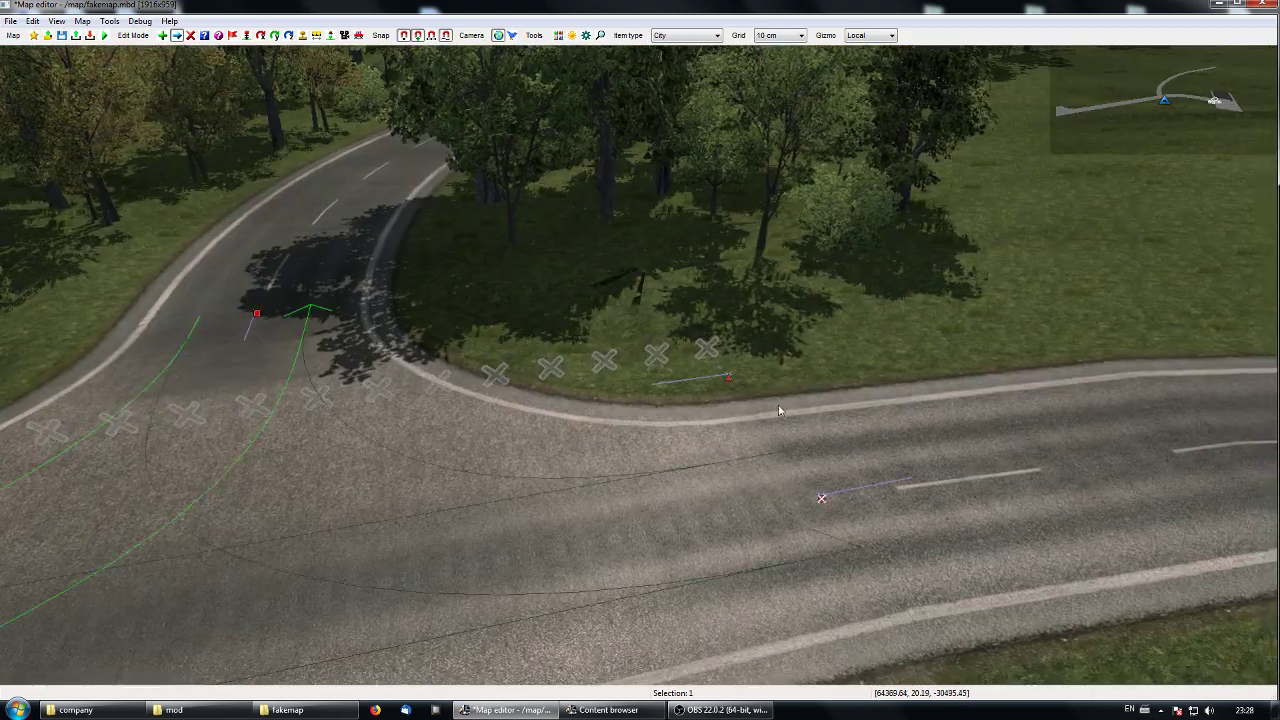
key(d)
click(731, 381)
key(p)
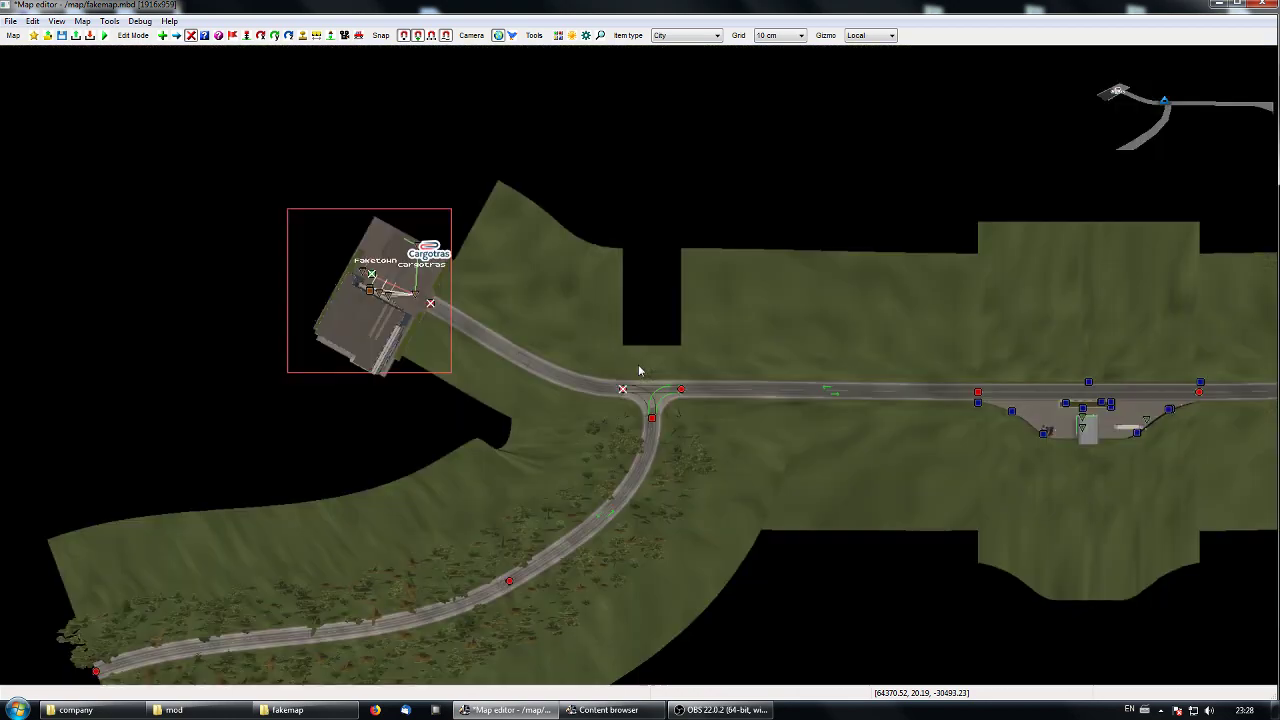
right_drag(573, 436, 682, 258)
right_drag(328, 433, 405, 418)
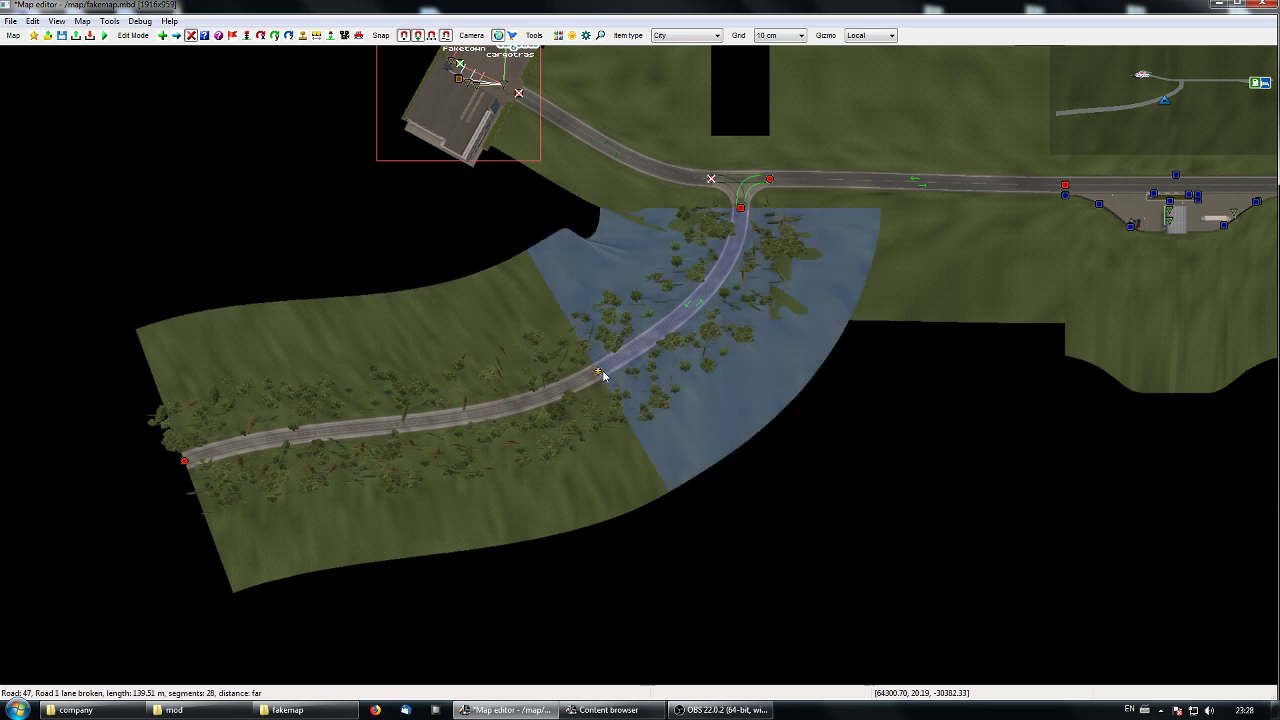
key(Delete)
key(ctrl+z)
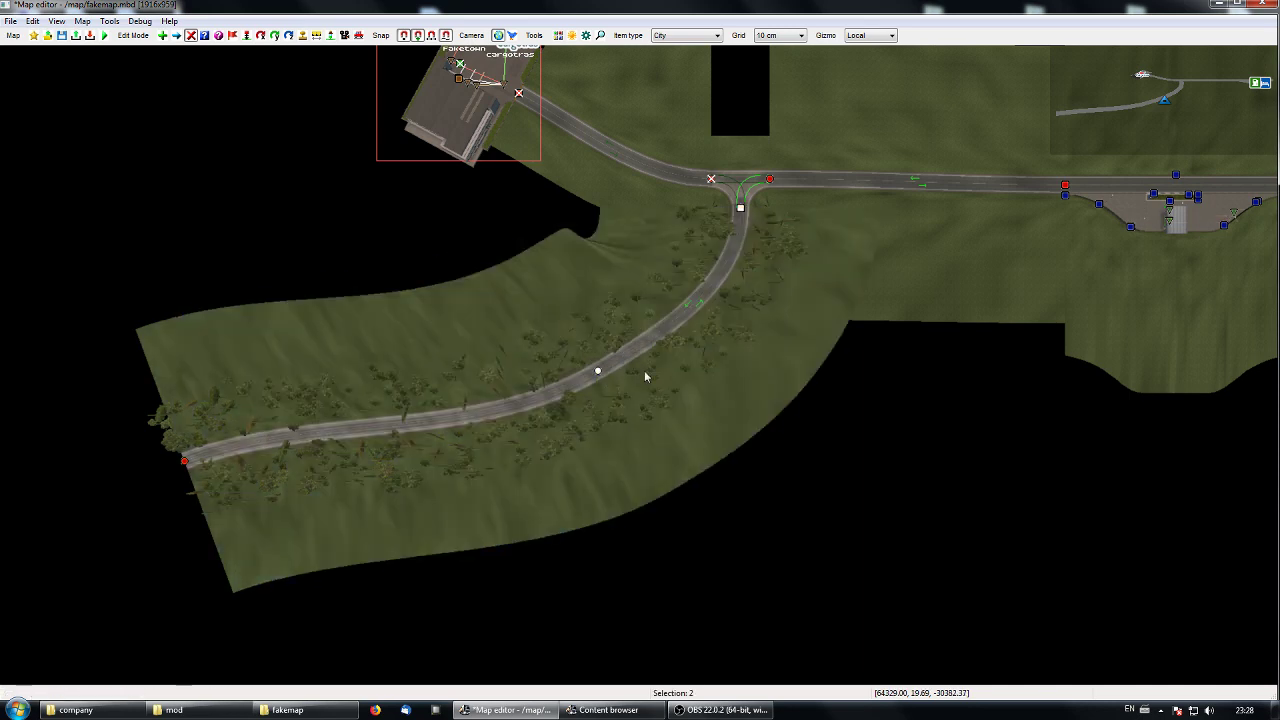
right_drag(665, 360, 642, 397)
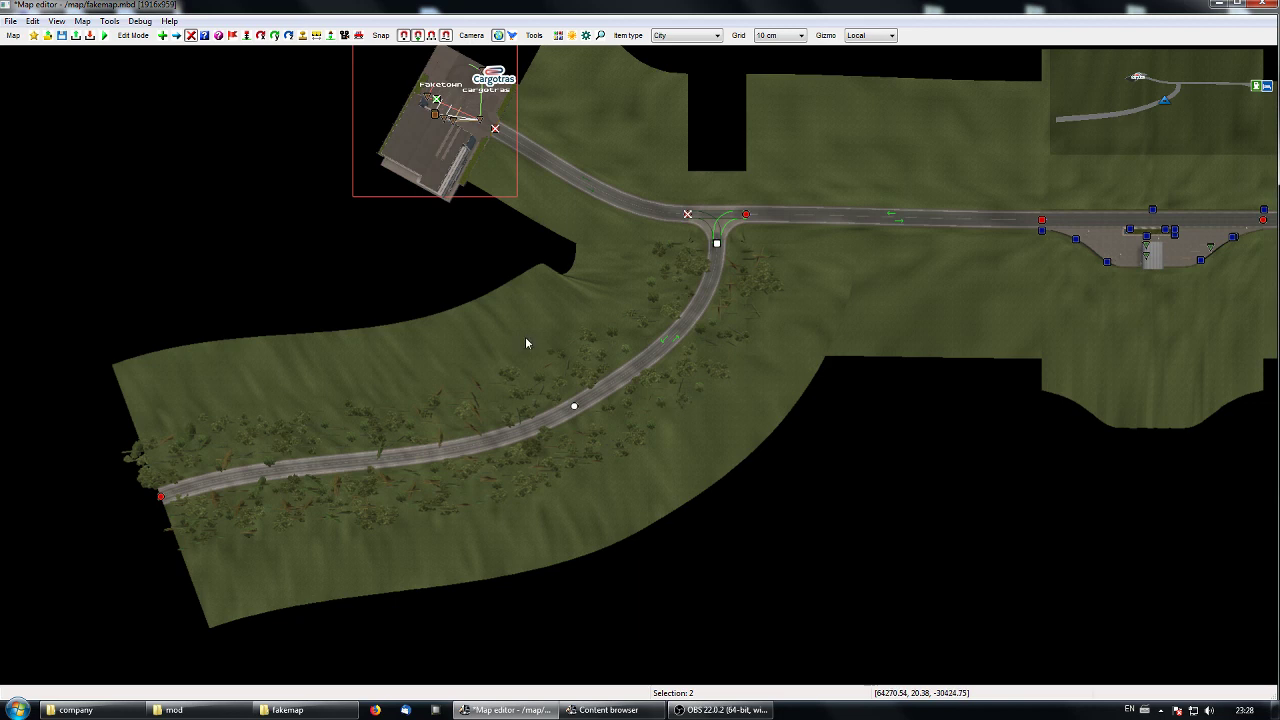
click(507, 382)
right_drag(613, 432, 635, 412)
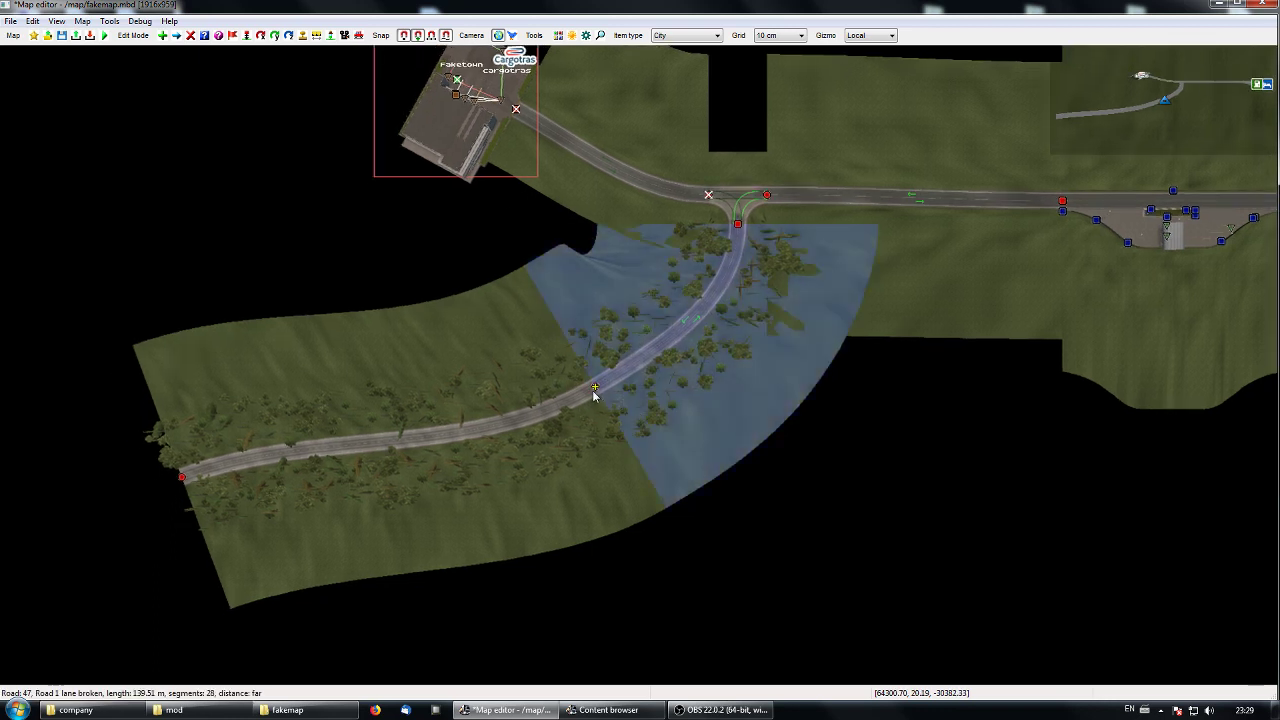
Open the properties of the node joining the two forest road segments and turn on Country border.
click(595, 388)
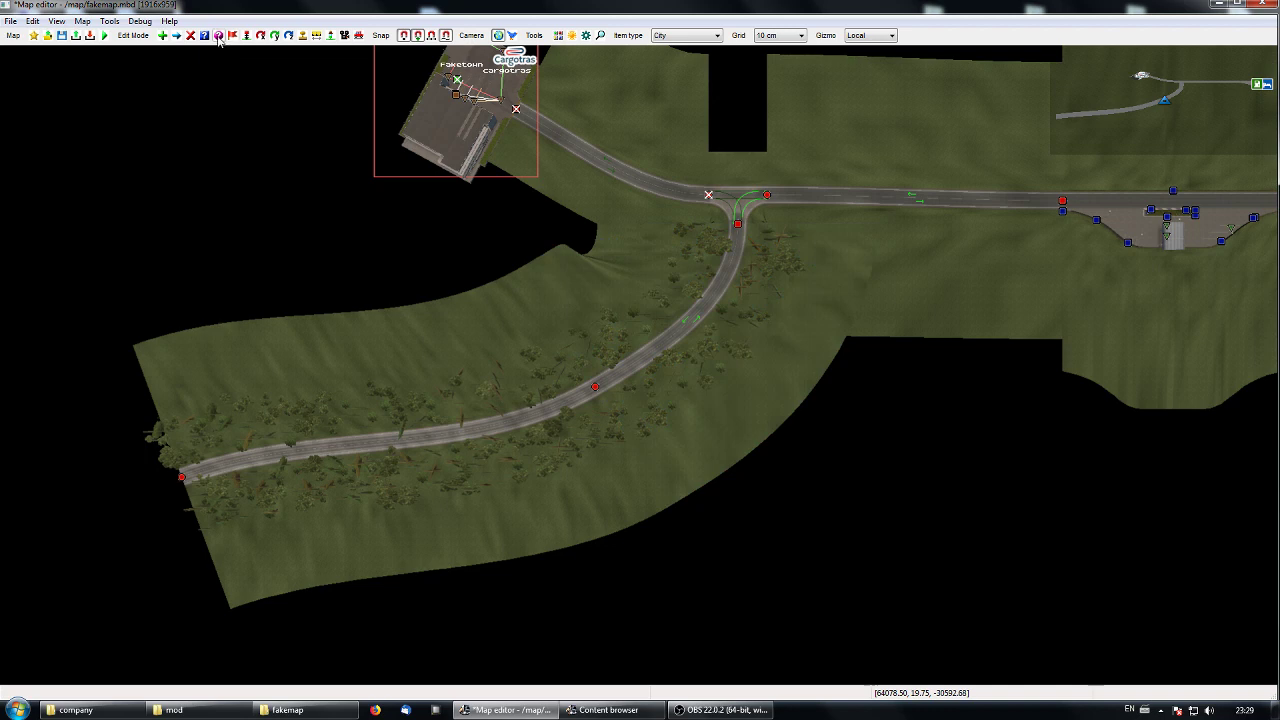
click(219, 36)
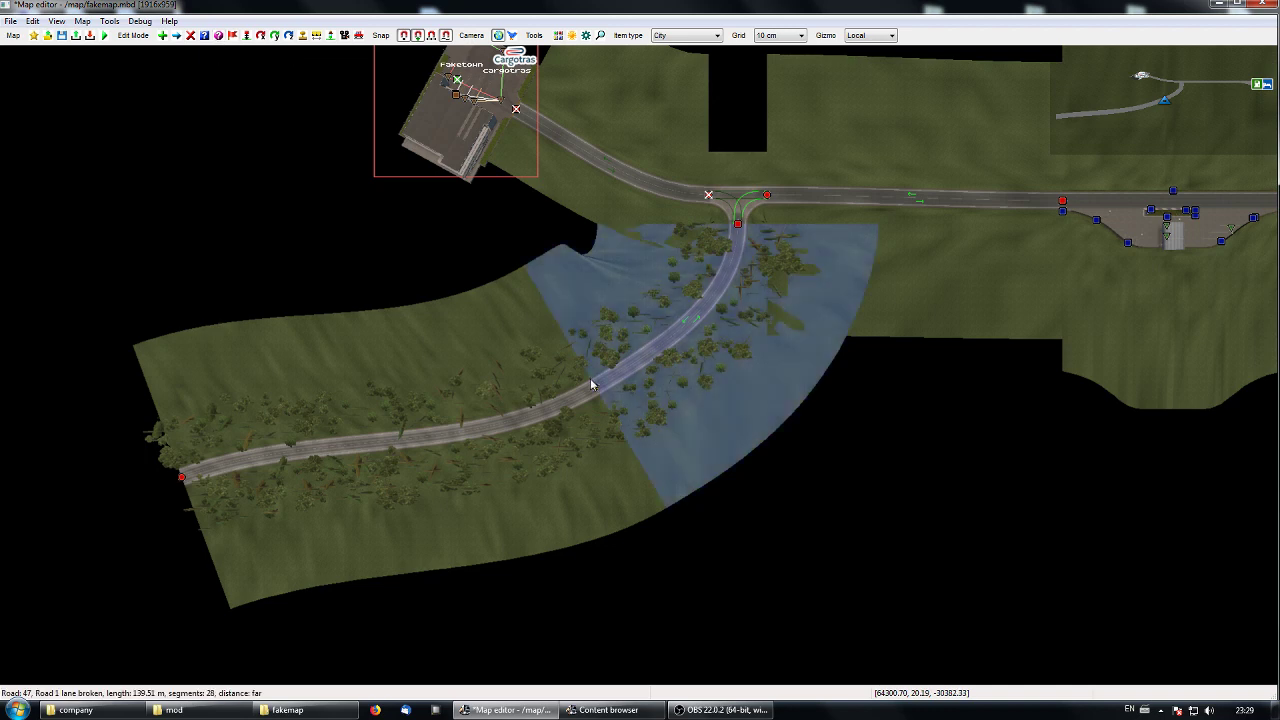
click(595, 389)
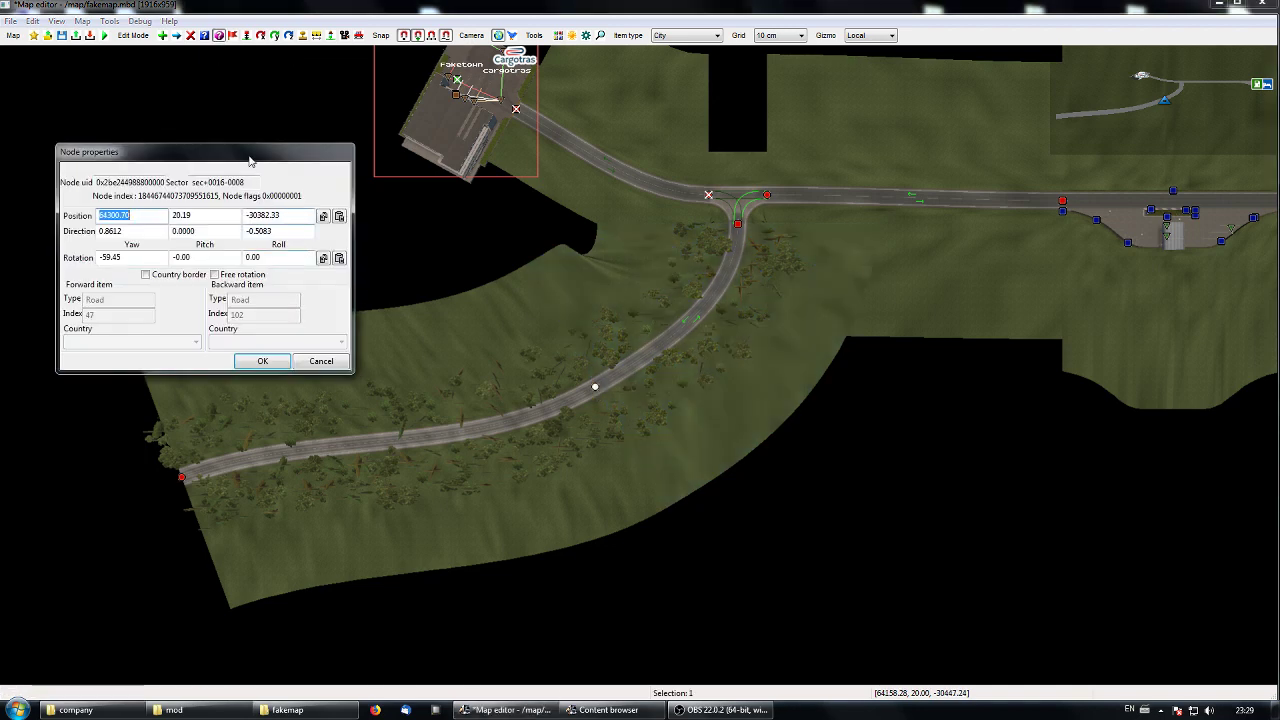
drag(250, 161, 268, 221)
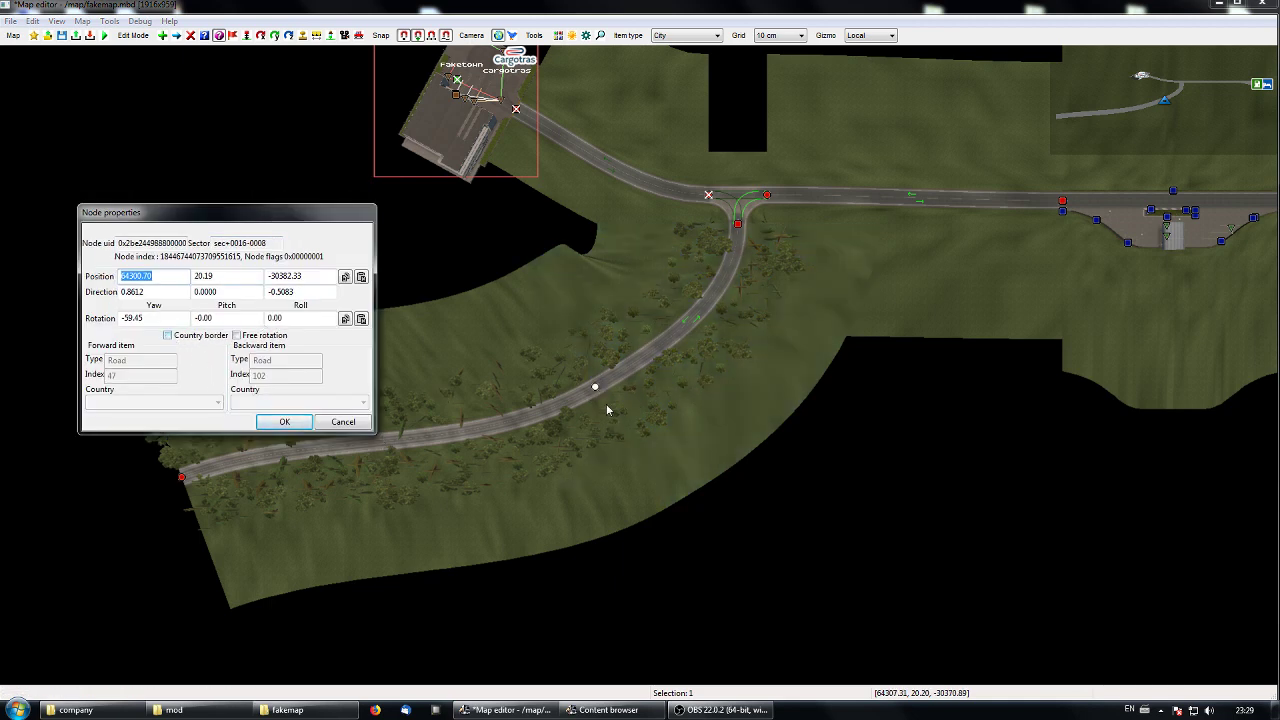
click(168, 337)
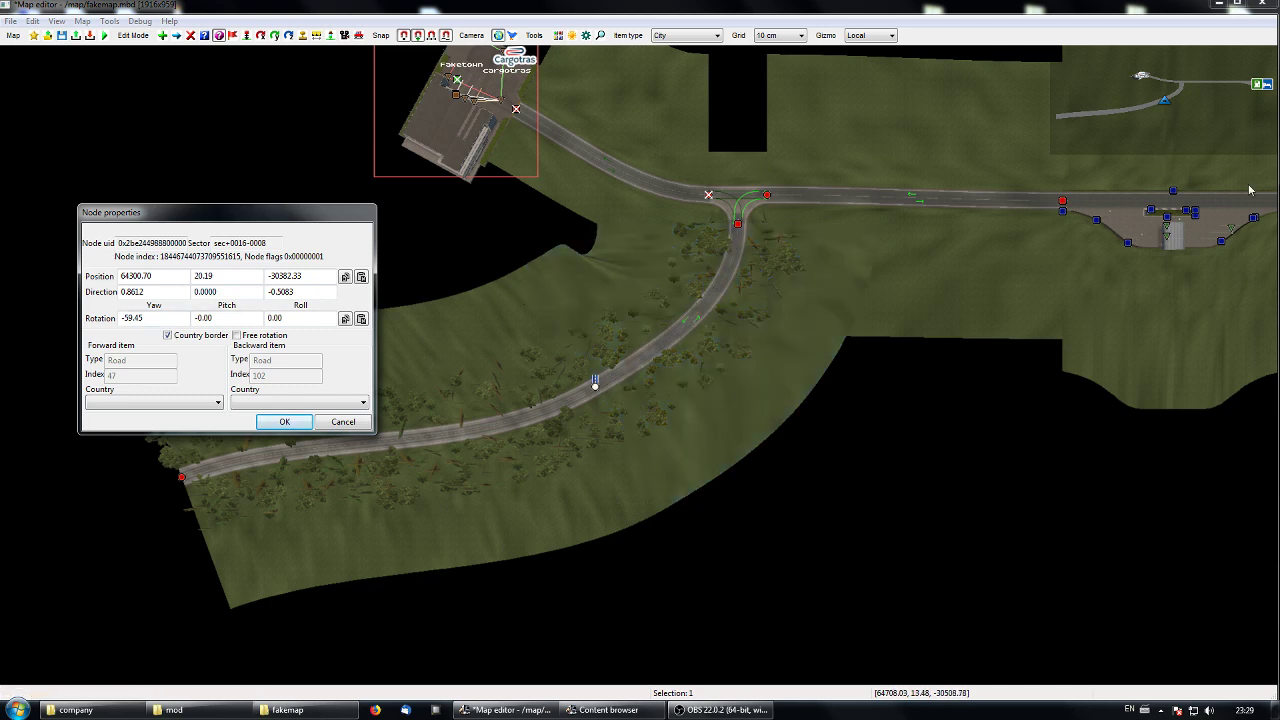
Set the border node's forward country to fakeland and its backward country to Polonia, and apply the properties.
click(217, 402)
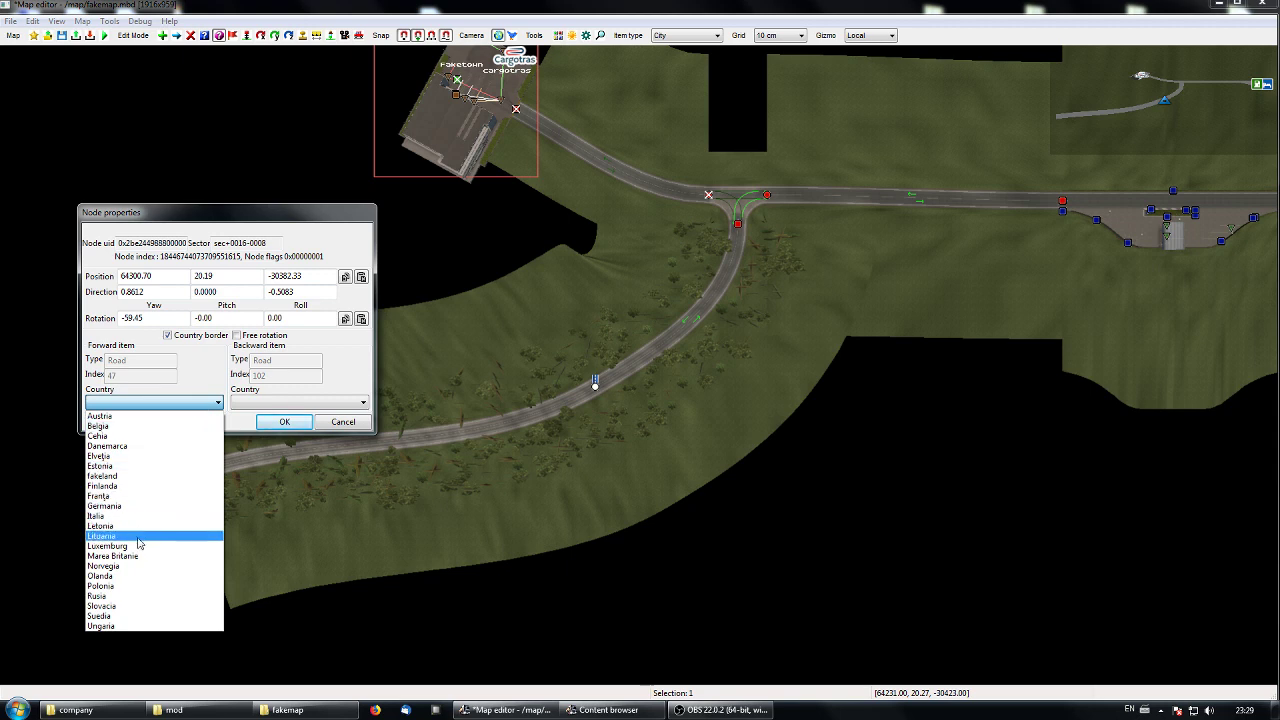
click(120, 478)
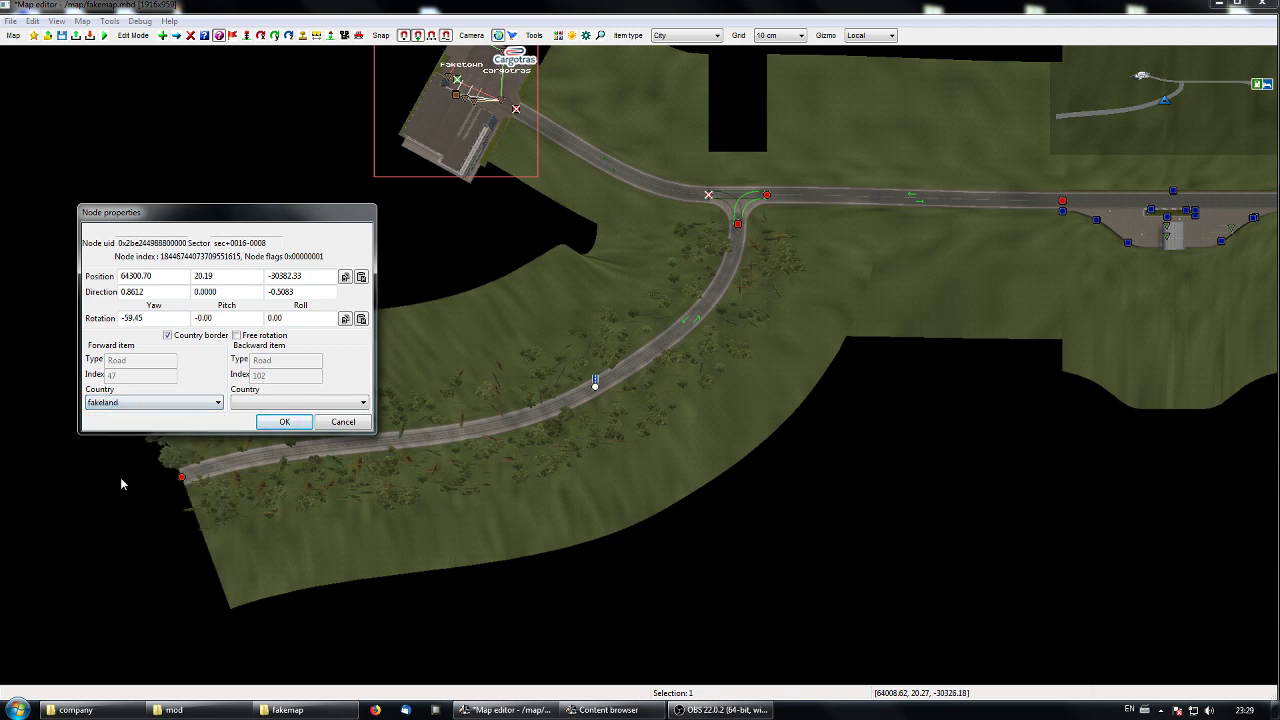
click(305, 403)
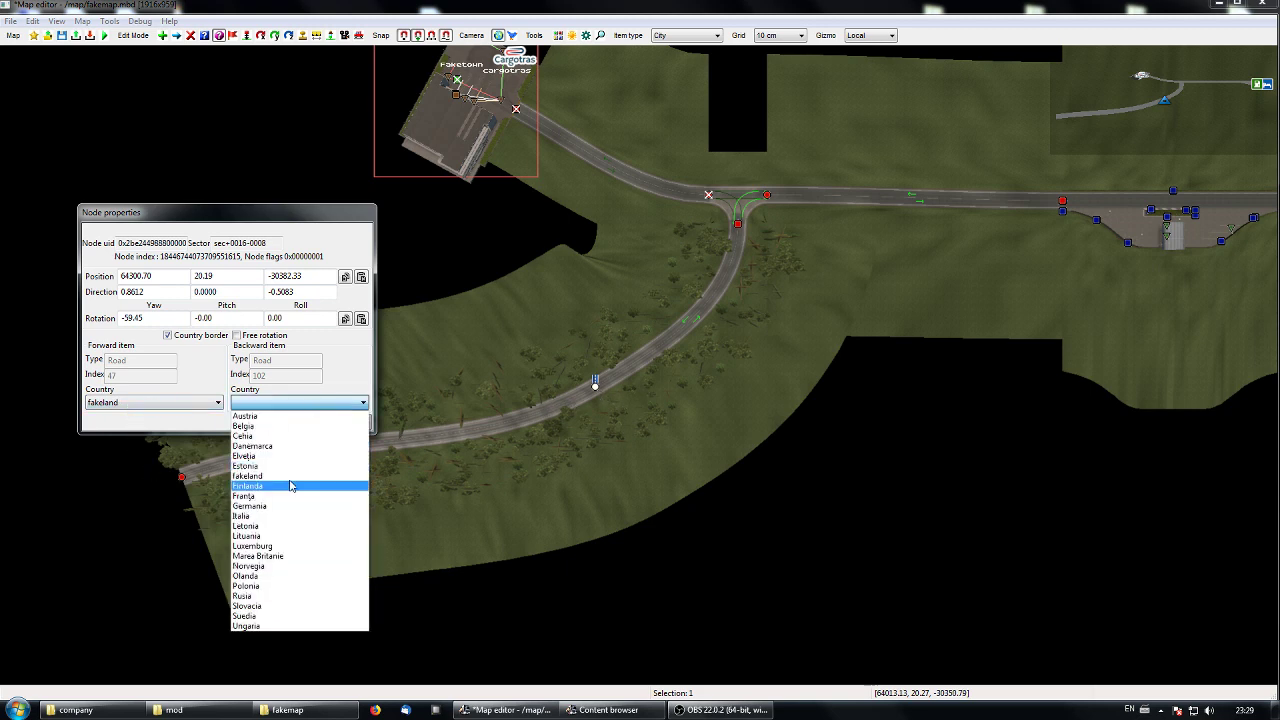
click(265, 586)
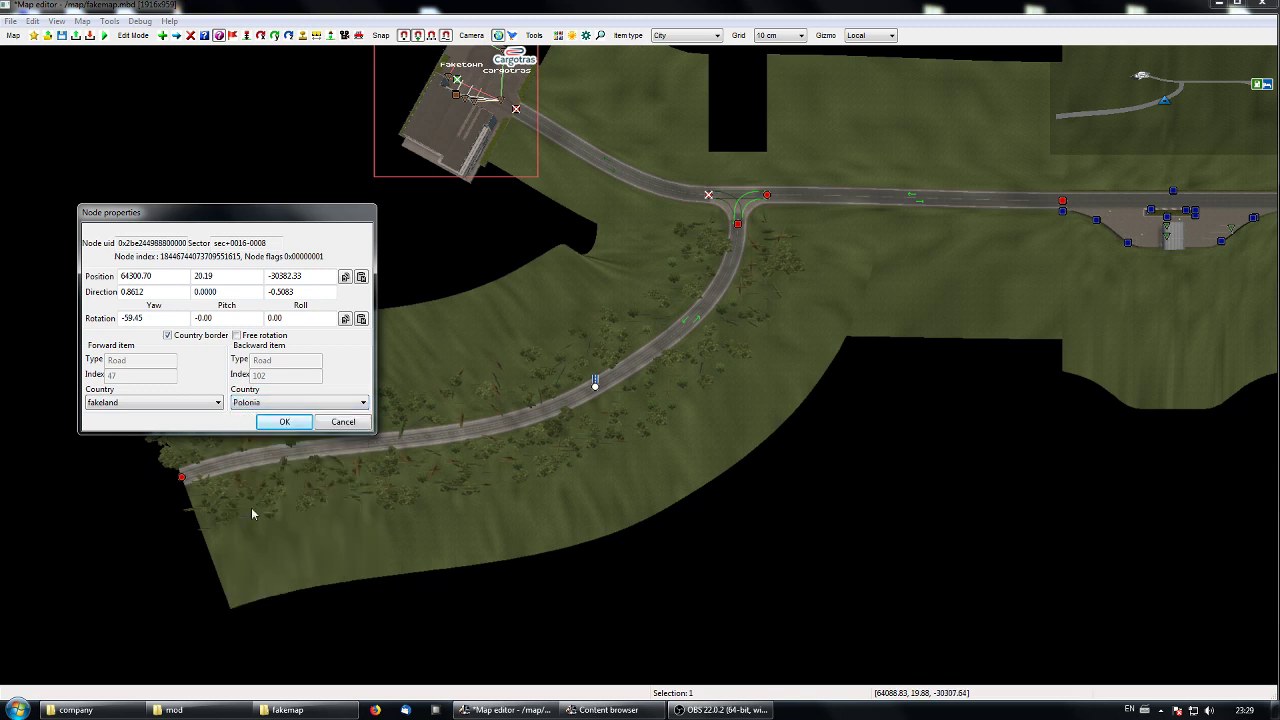
click(285, 424)
View the node properties at the T-junction's eastern end and close them without setting a country border.
middle_drag(596, 489, 502, 530)
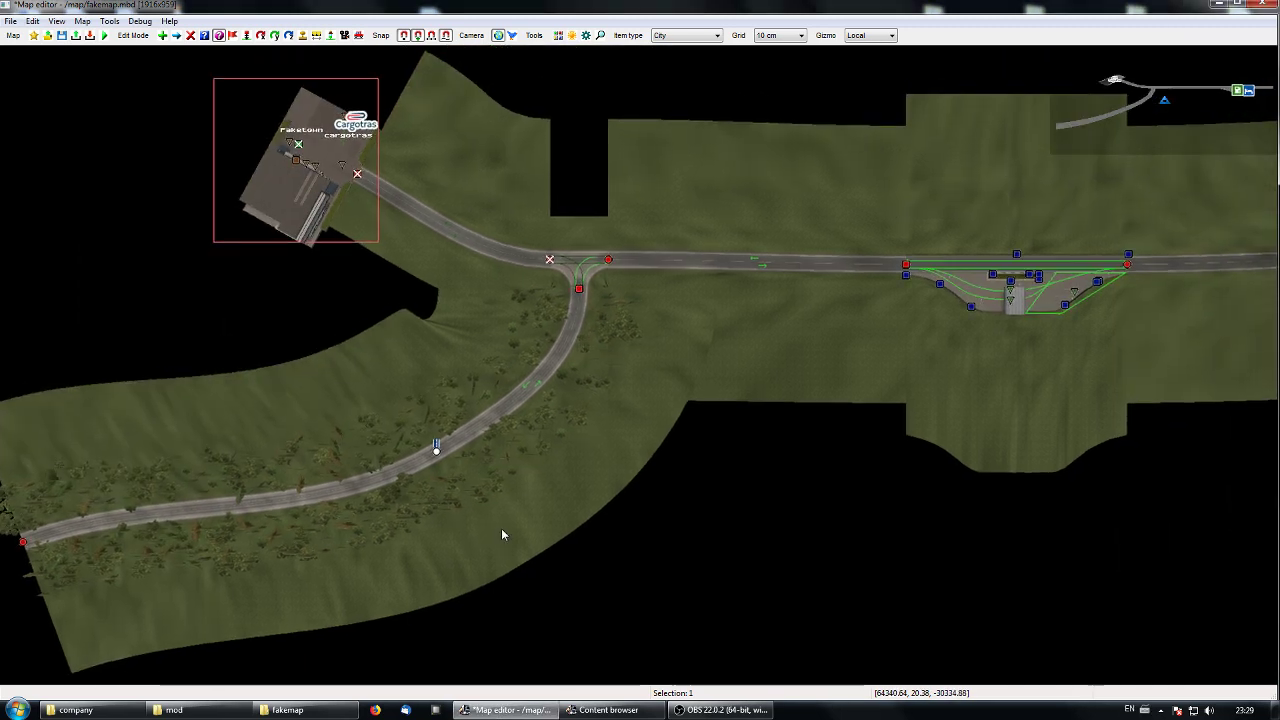
middle_drag(845, 349, 752, 377)
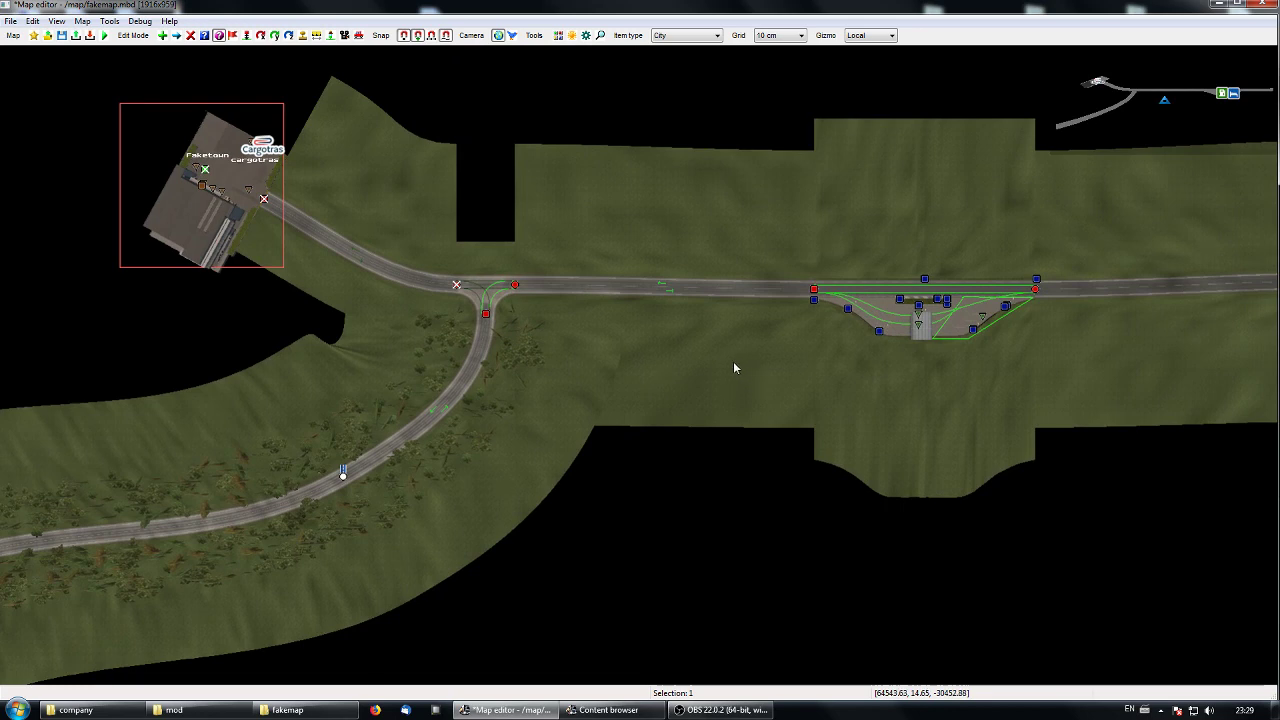
double_click(515, 287)
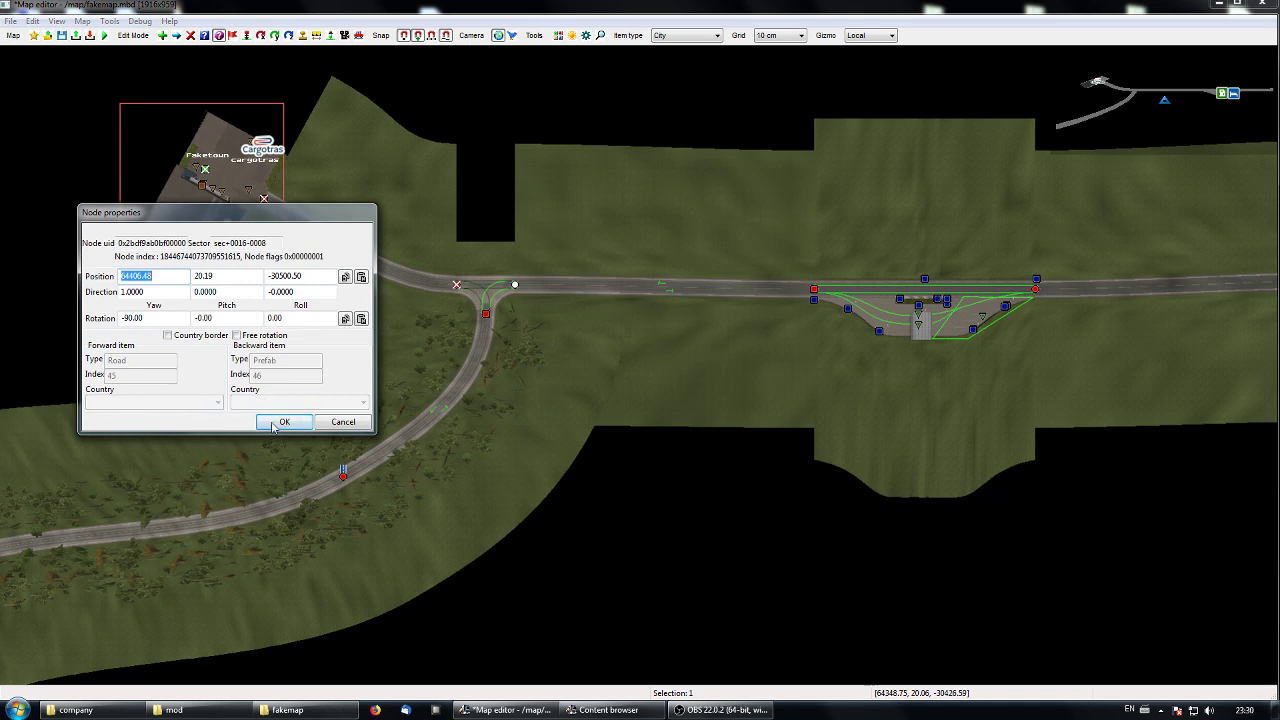
click(284, 421)
View the node properties at the rest stop's eastern end and close them without setting a country border.
middle_drag(567, 401, 450, 420)
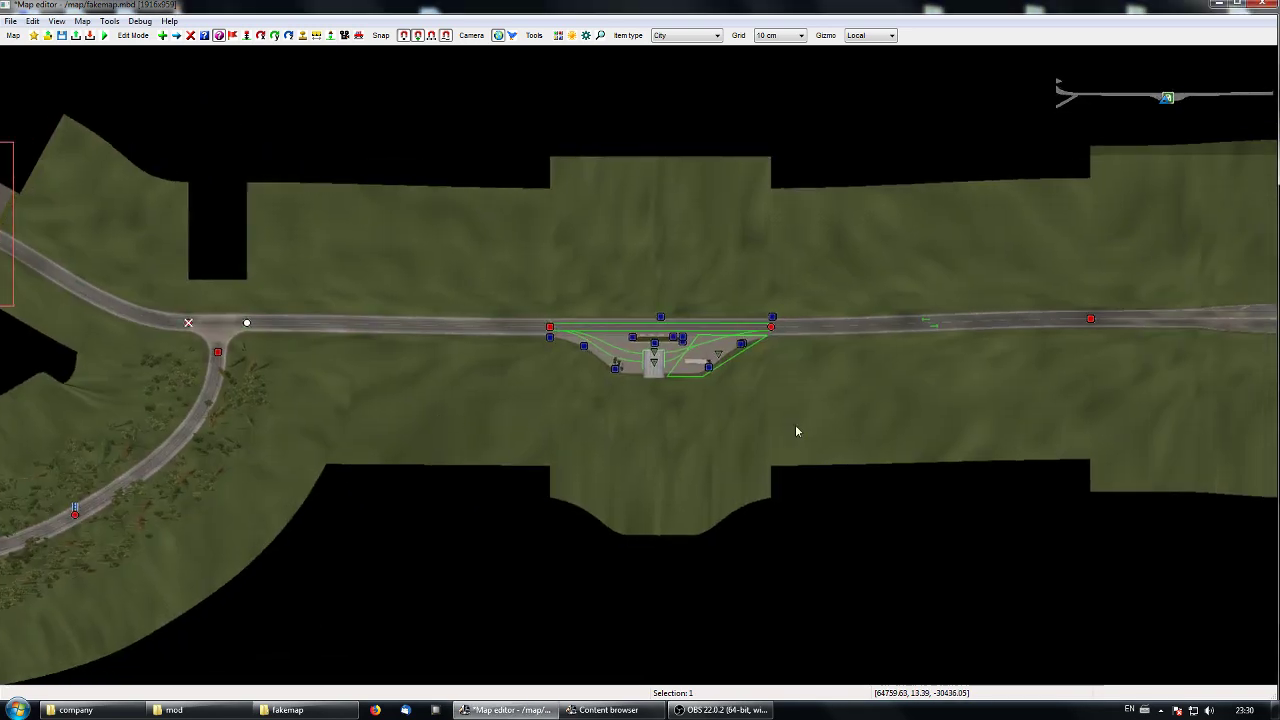
middle_drag(701, 420, 549, 437)
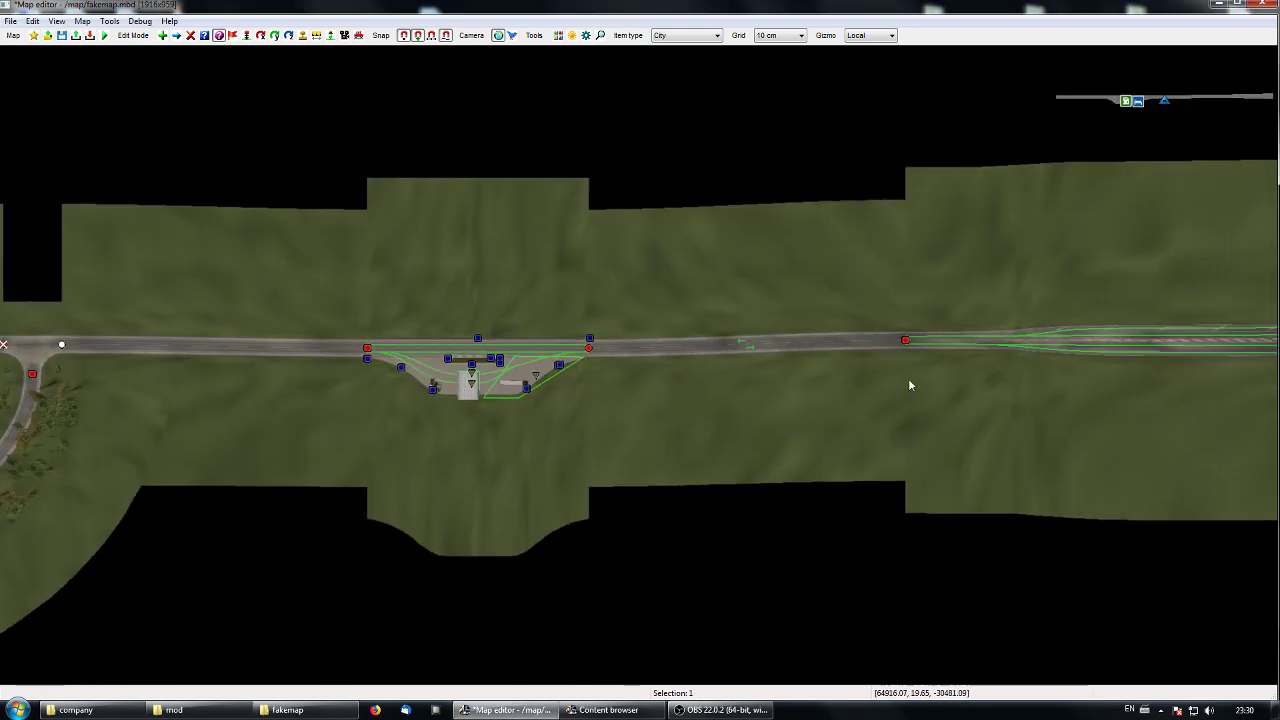
double_click(590, 349)
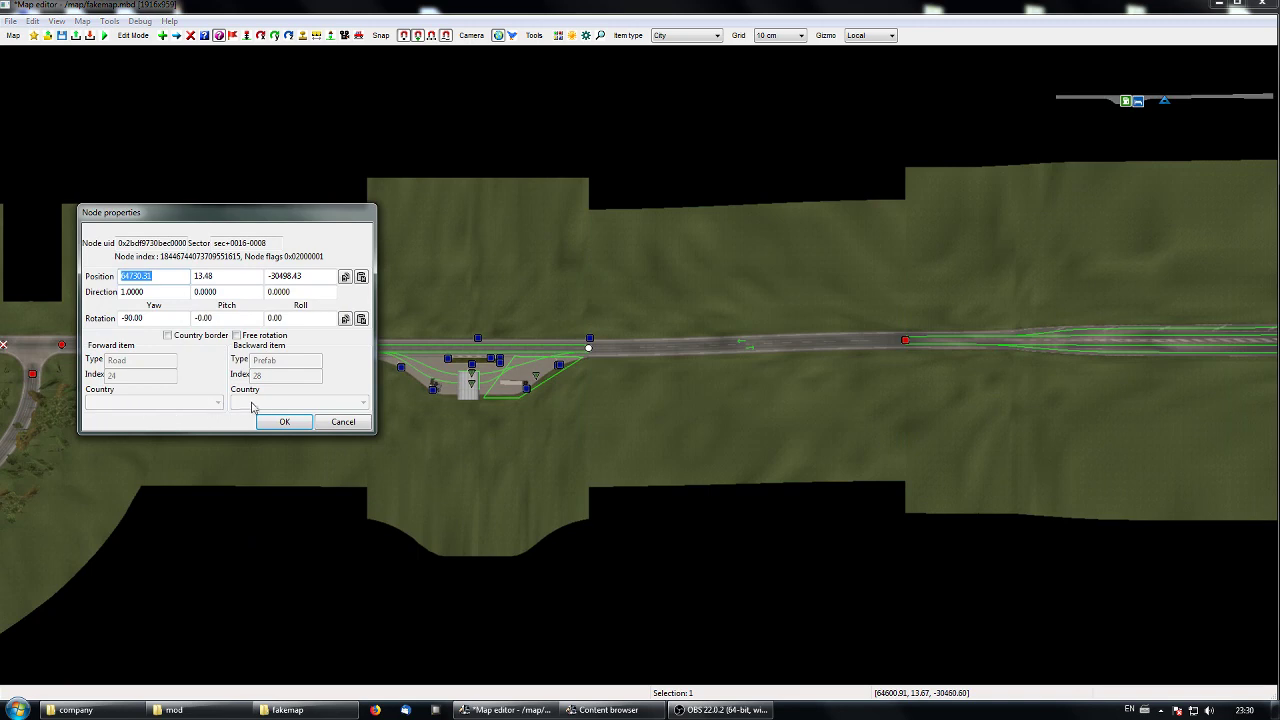
click(286, 420)
Save the fakemap map with the new country border.
middle_drag(463, 401, 349, 432)
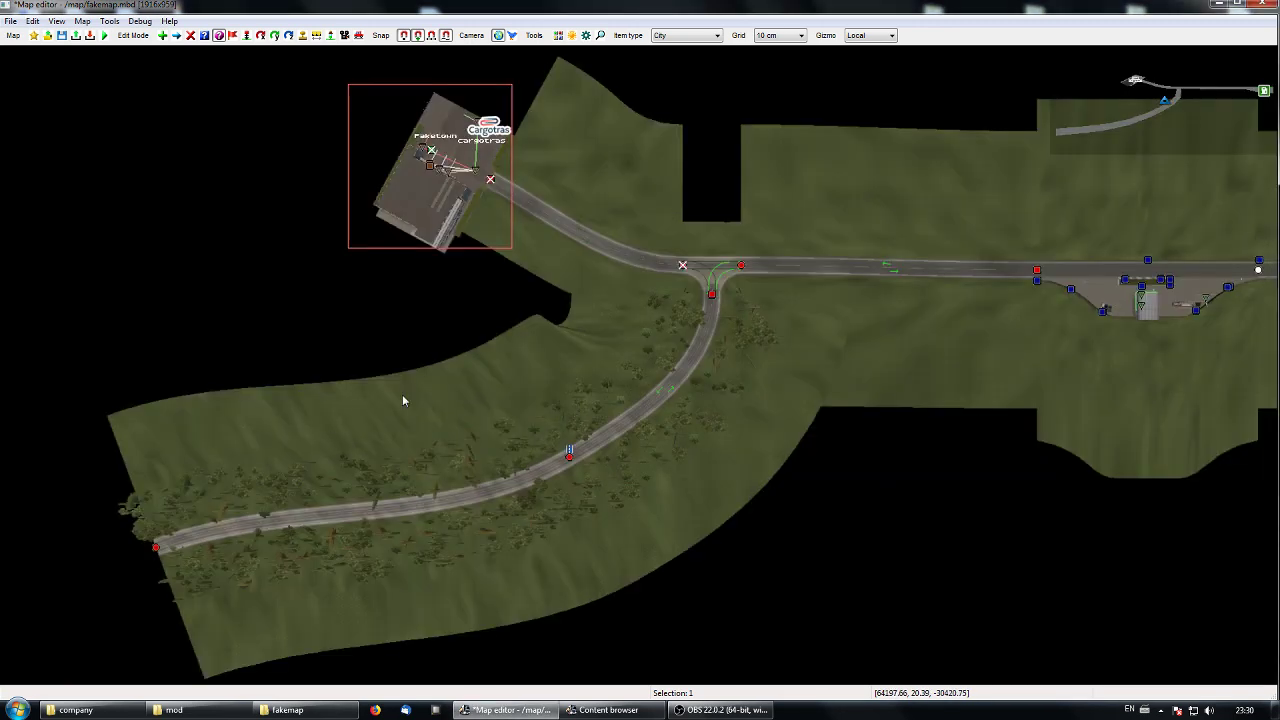
scroll(402, 394, down, 3)
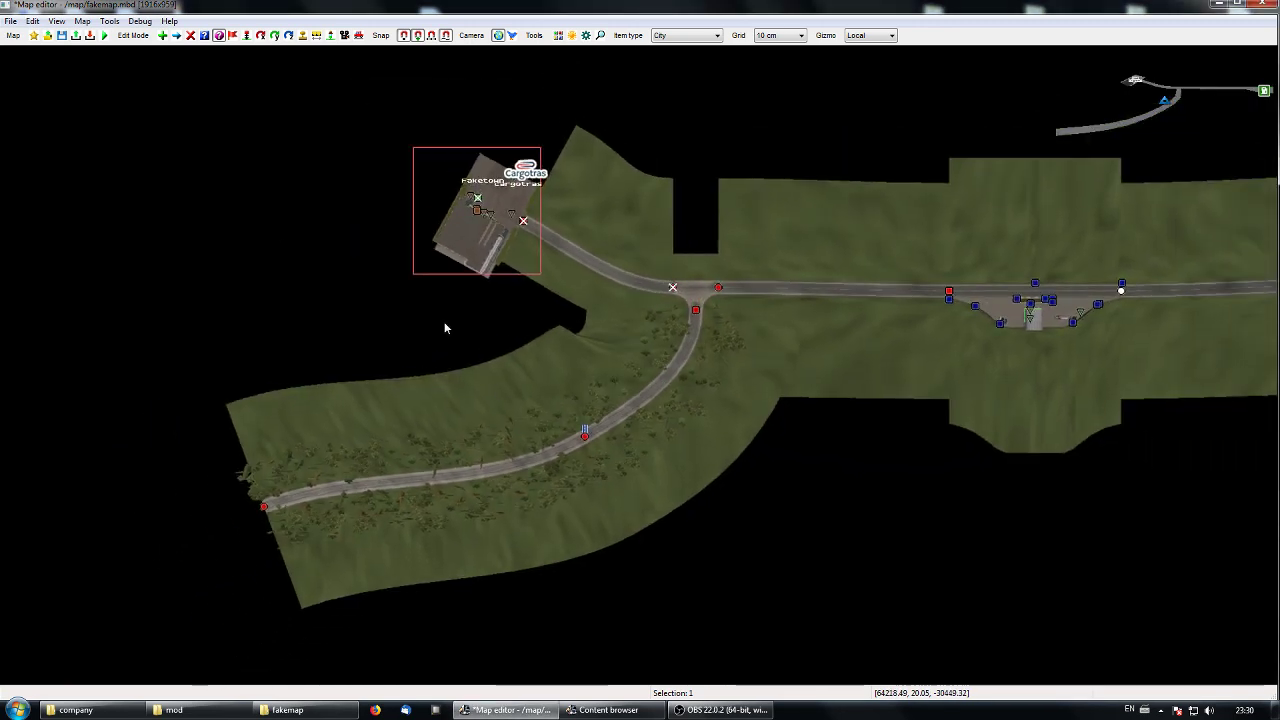
click(61, 35)
Check the forward and backward countries of the node at the T-junction's eastern end, and close its properties.
middle_drag(700, 433, 518, 463)
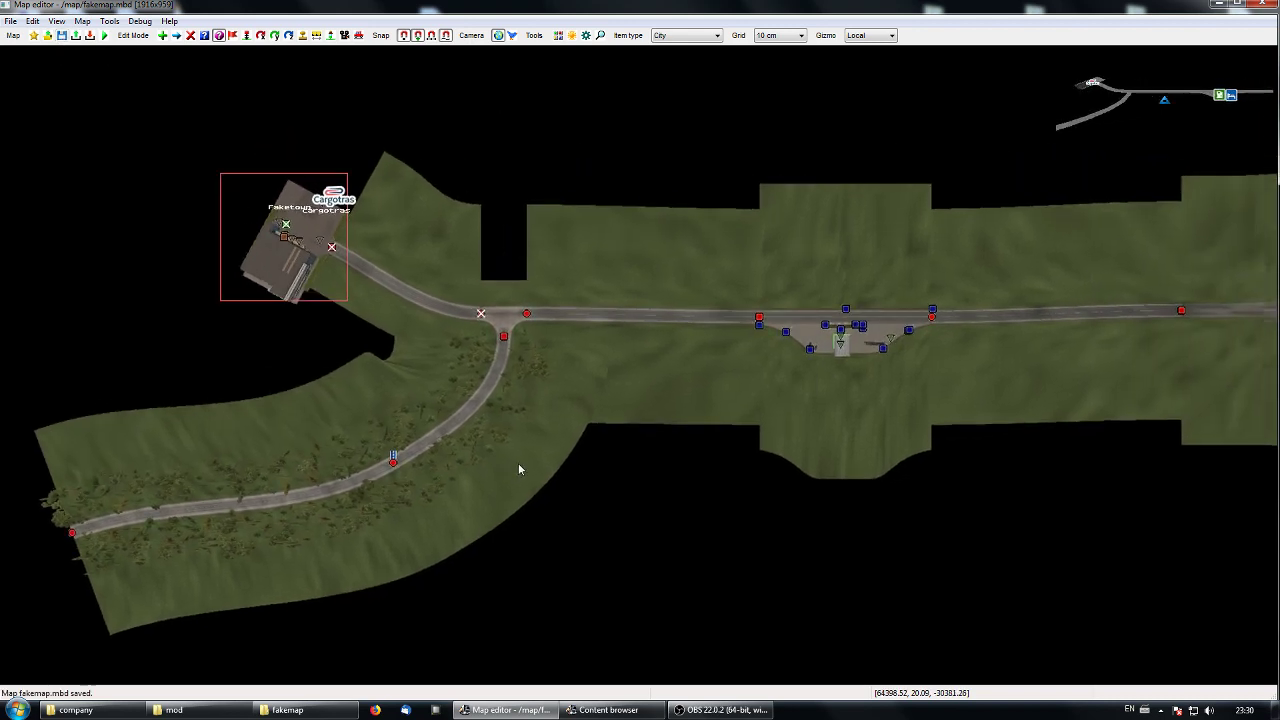
double_click(527, 316)
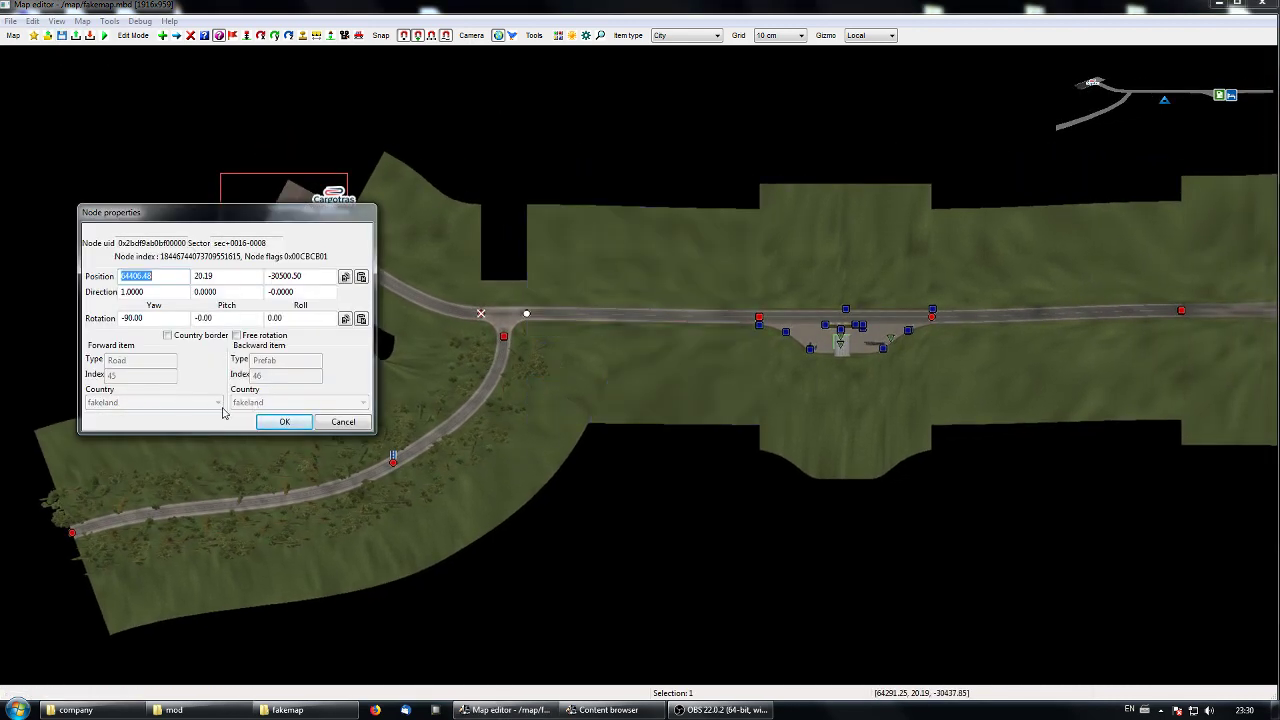
click(282, 421)
Check the country assignments of the road node west of the roundabout and of the main street node in Faketown.
middle_drag(888, 422, 354, 429)
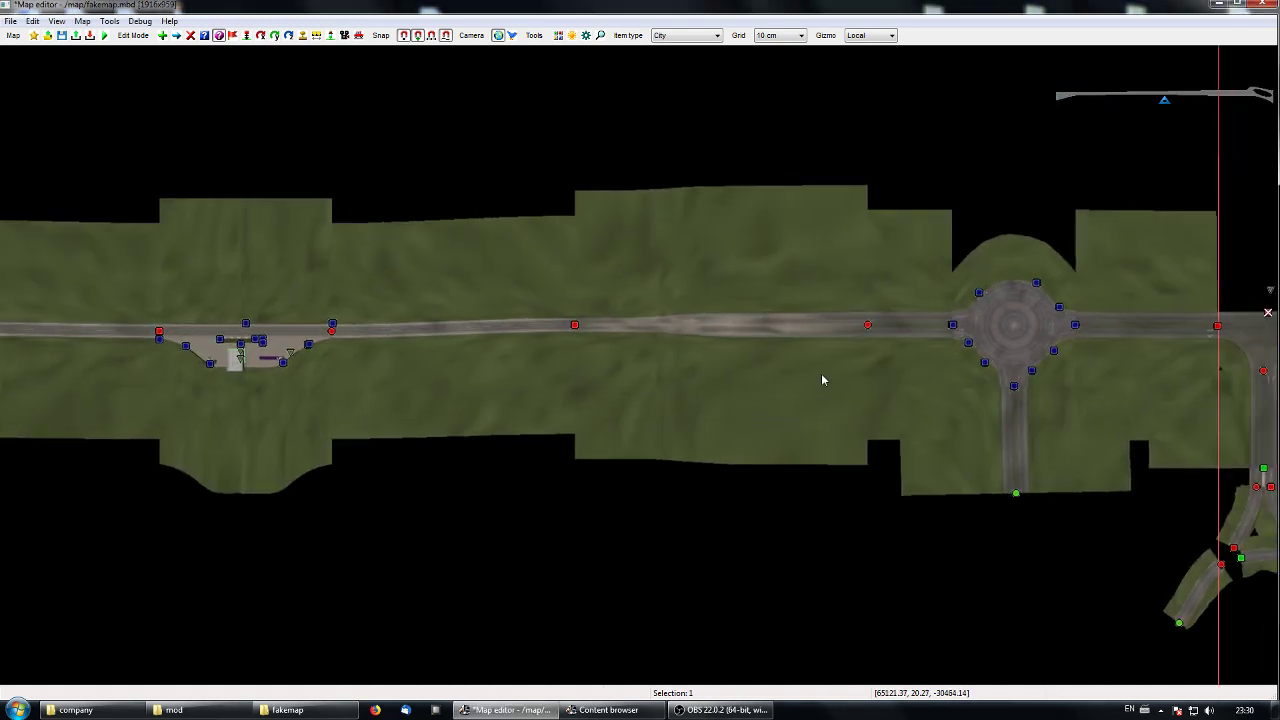
double_click(868, 326)
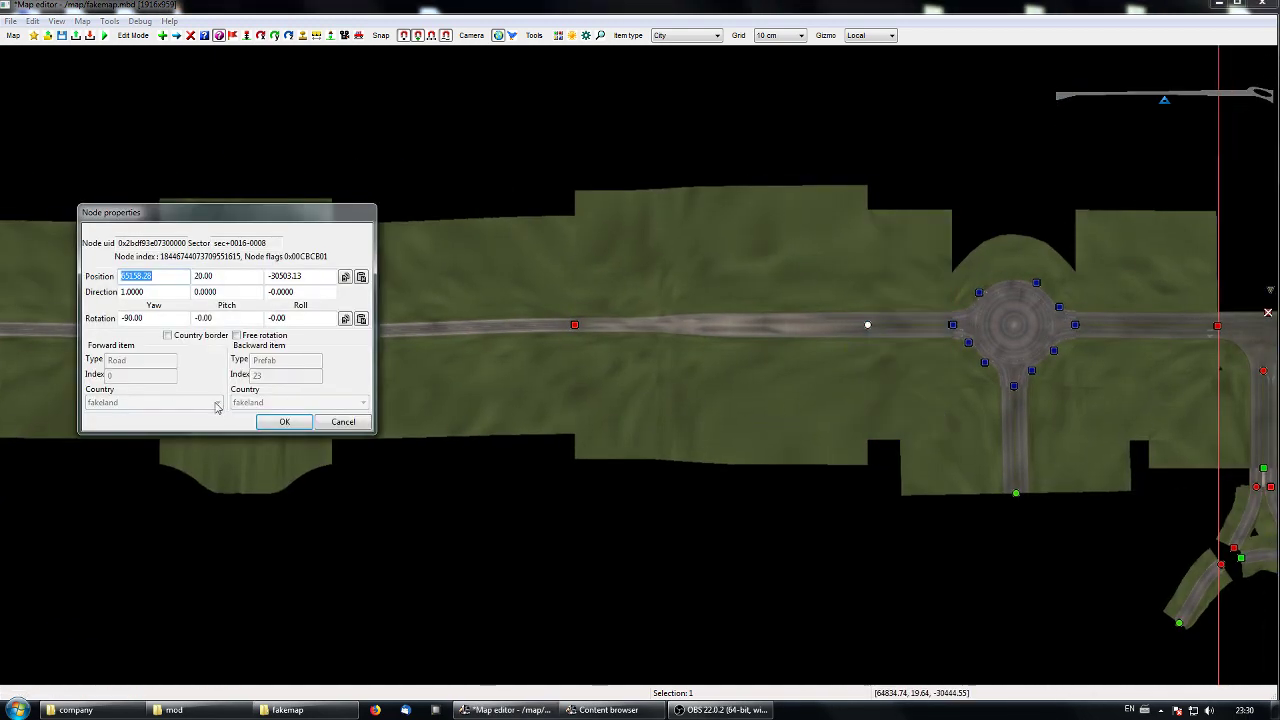
click(289, 422)
middle_drag(880, 416, 150, 420)
double_click(817, 324)
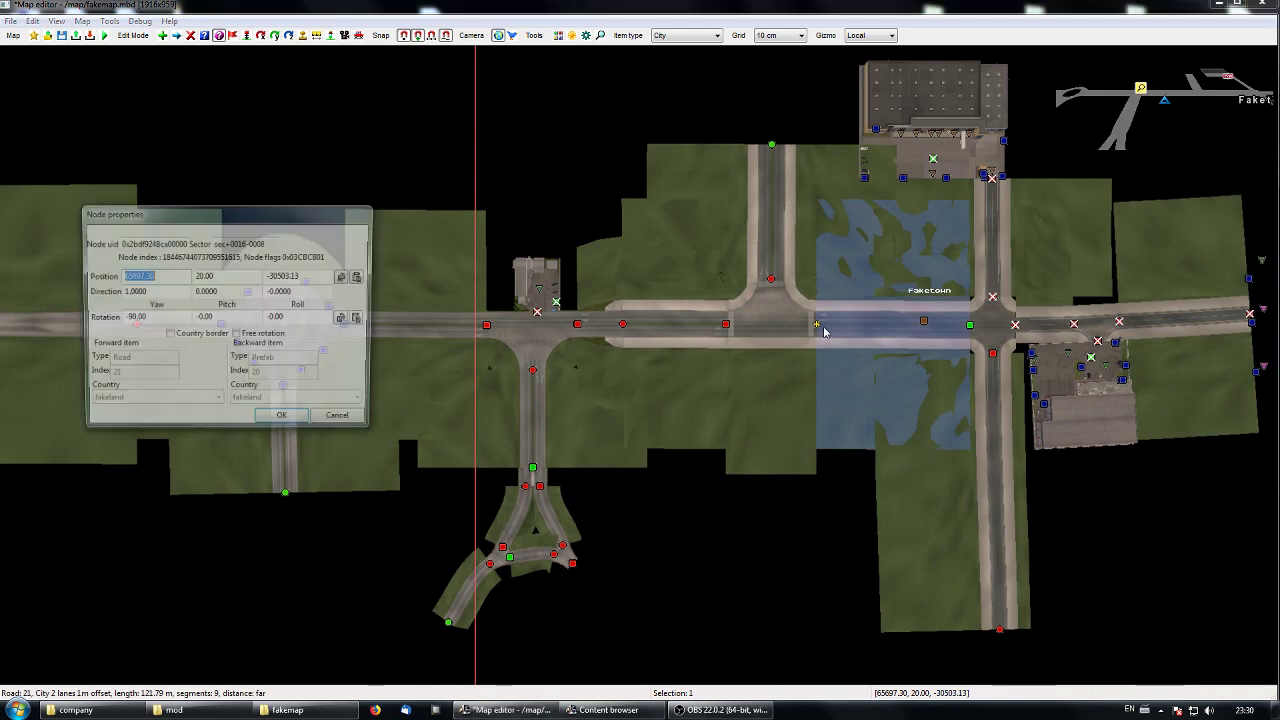
click(284, 424)
Check the forward and backward countries of the end node at the forest road's western dead end.
middle_drag(226, 436, 1262, 347)
middle_drag(424, 483, 1062, 337)
double_click(461, 305)
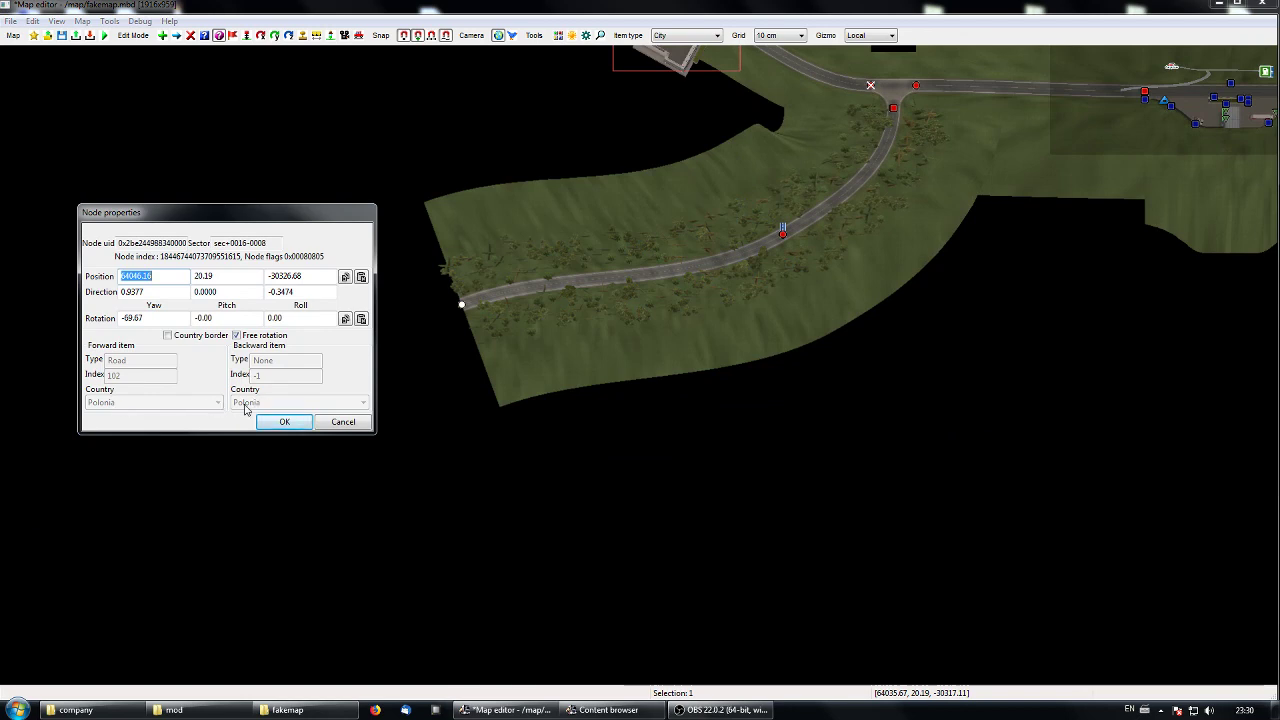
click(284, 421)
Examine the border node on the forest road and the main road from the T-junction to the roundabout.
middle_drag(391, 431, 756, 469)
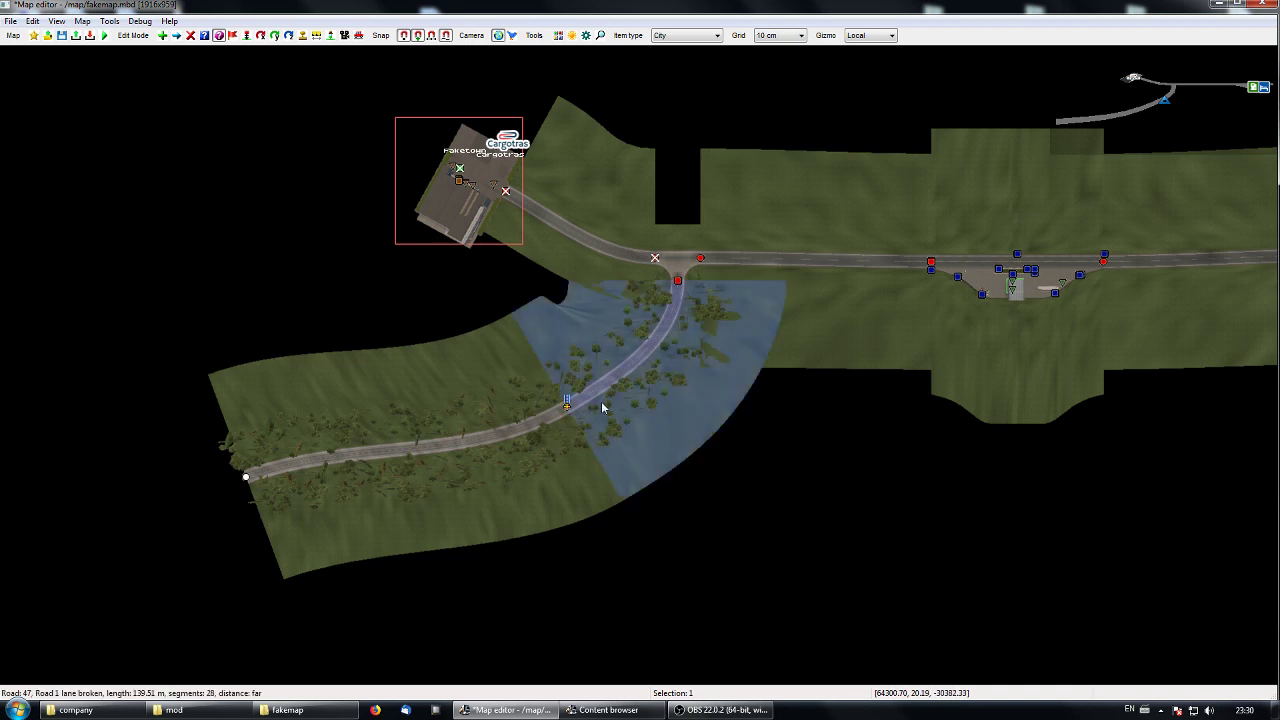
middle_drag(688, 387, 627, 418)
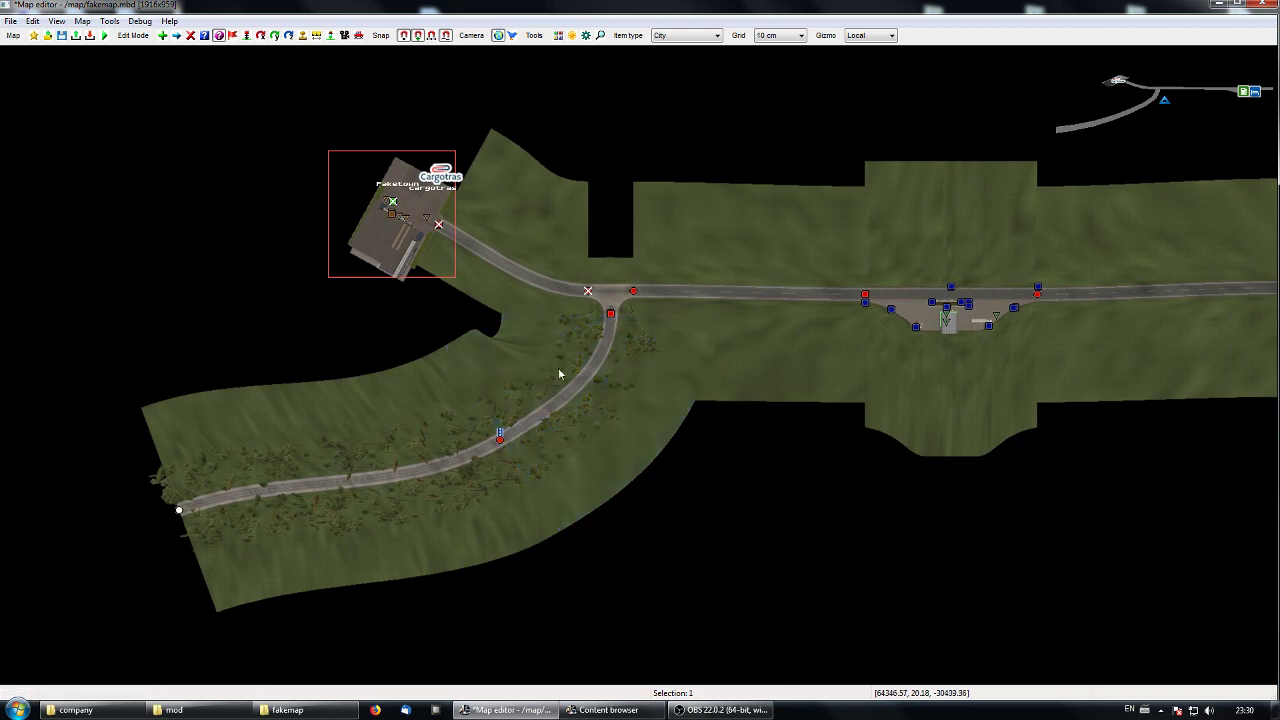
middle_drag(791, 328, 654, 414)
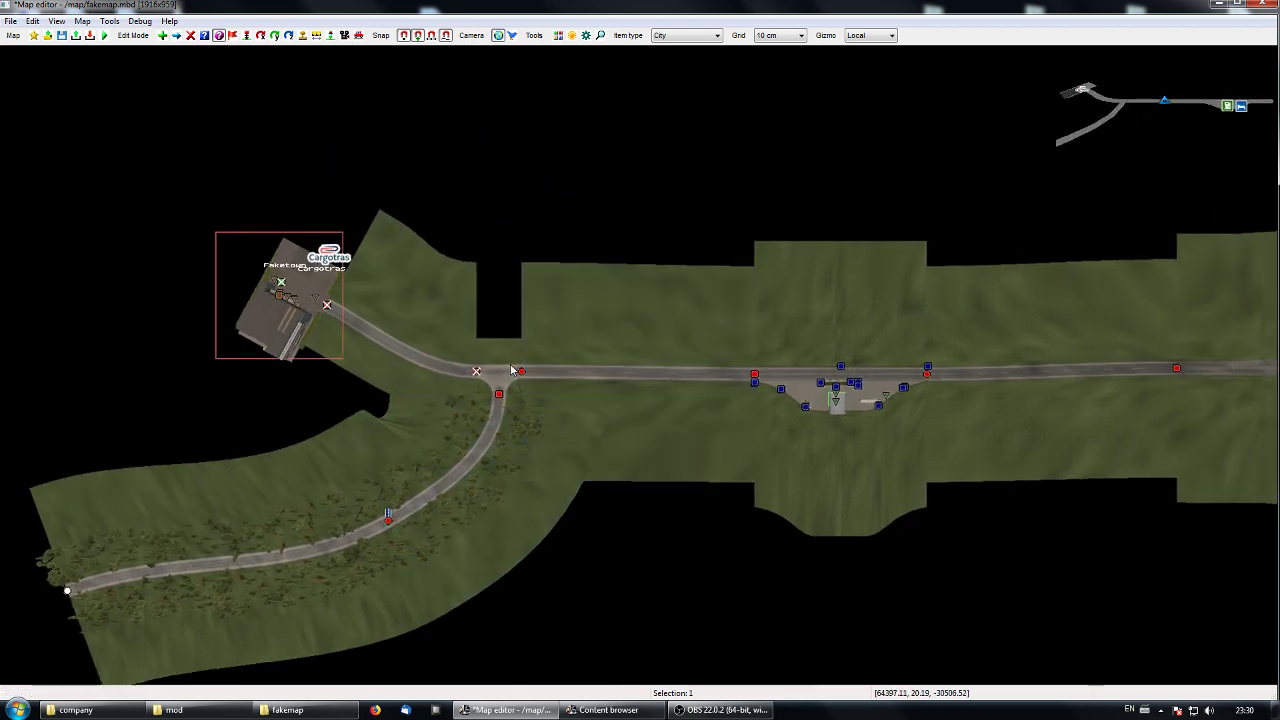
middle_drag(1145, 402, 641, 408)
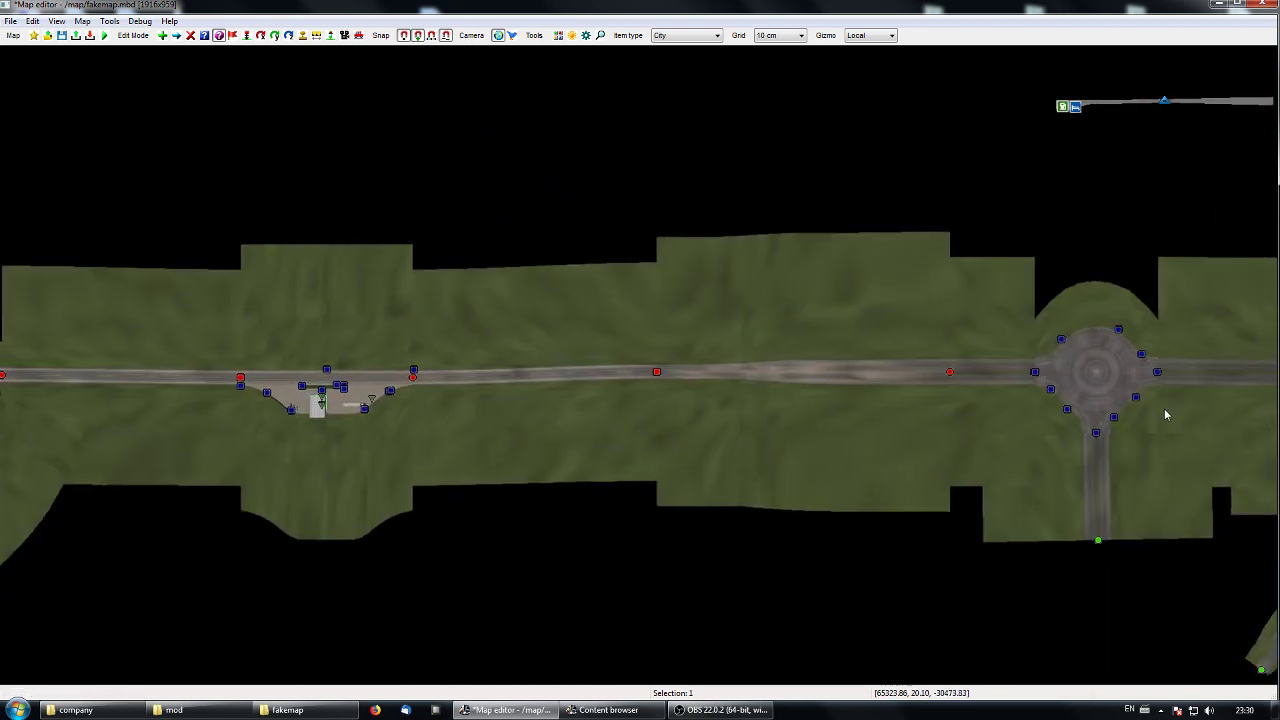
middle_drag(1164, 408, 1235, 428)
middle_drag(456, 433, 1130, 433)
middle_drag(510, 440, 858, 345)
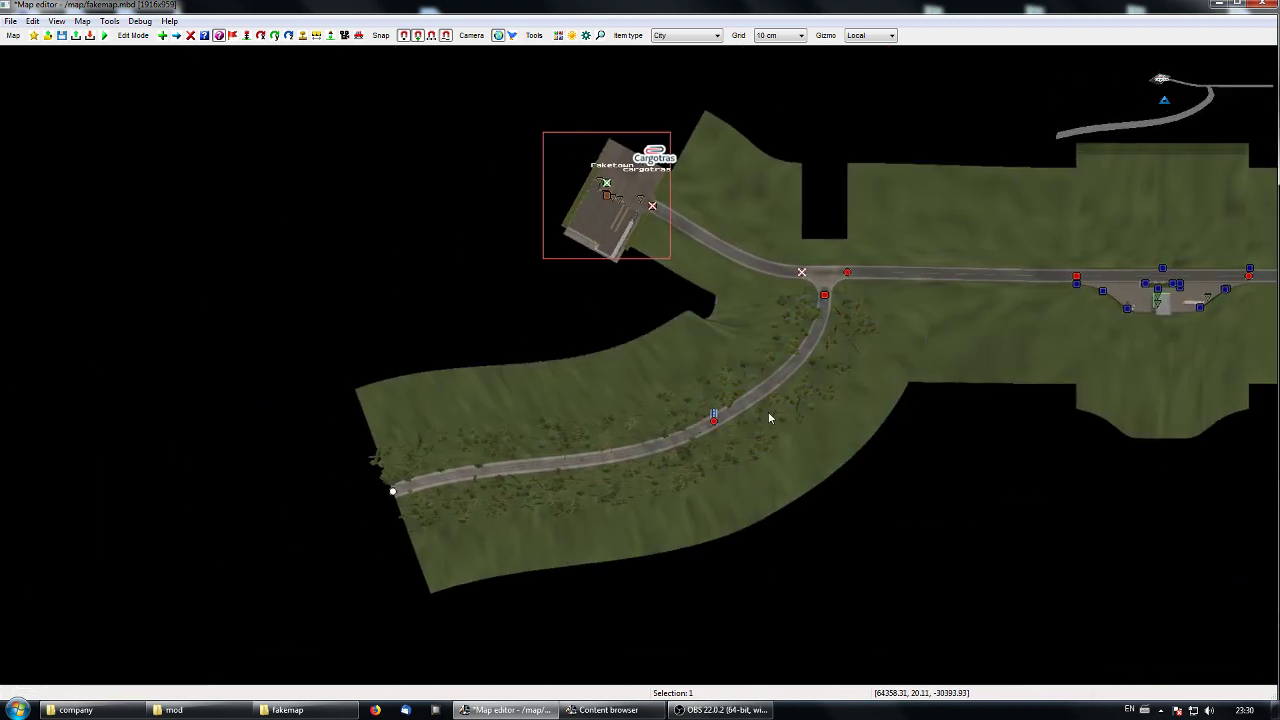
middle_drag(768, 411, 655, 451)
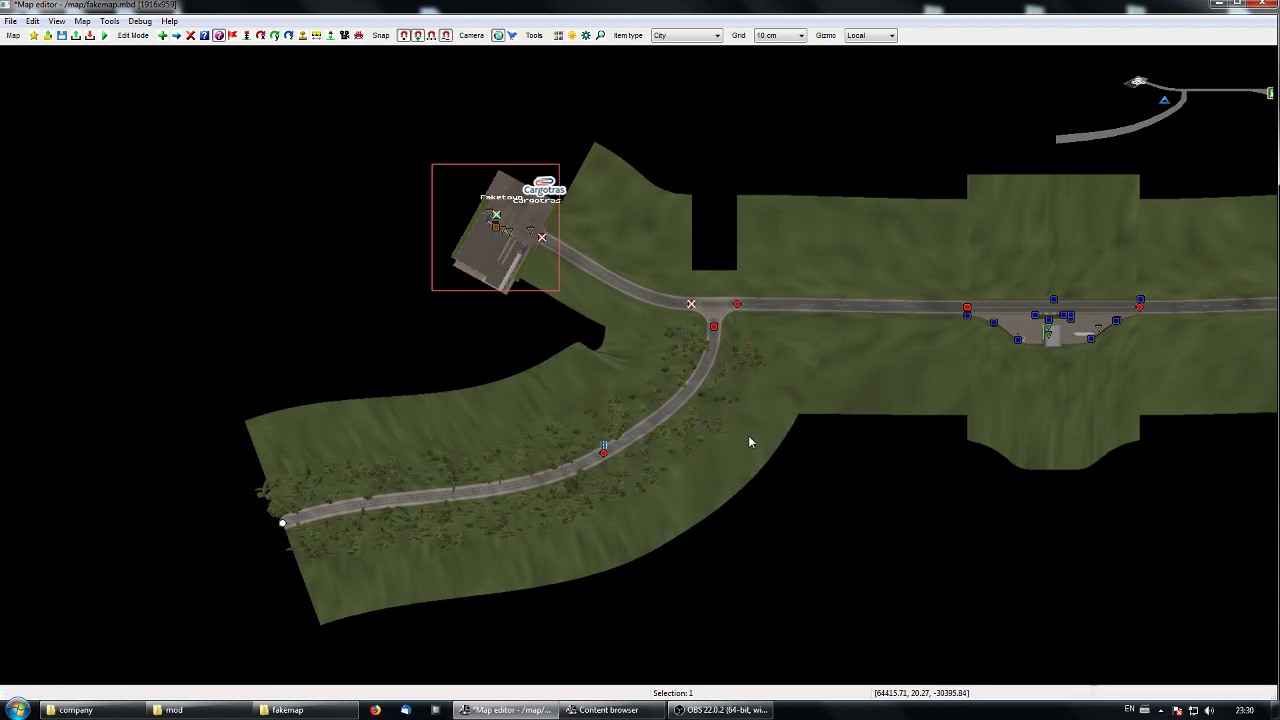
middle_drag(749, 437, 751, 419)
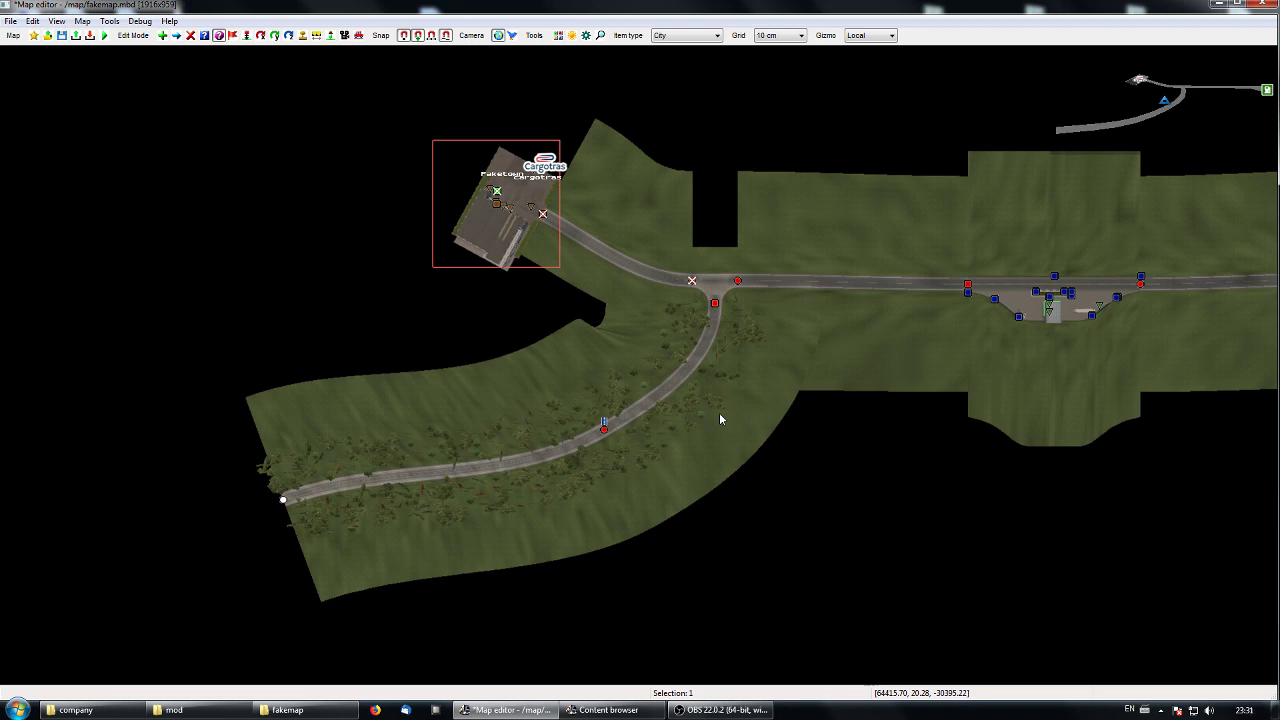
right_drag(741, 342, 667, 403)
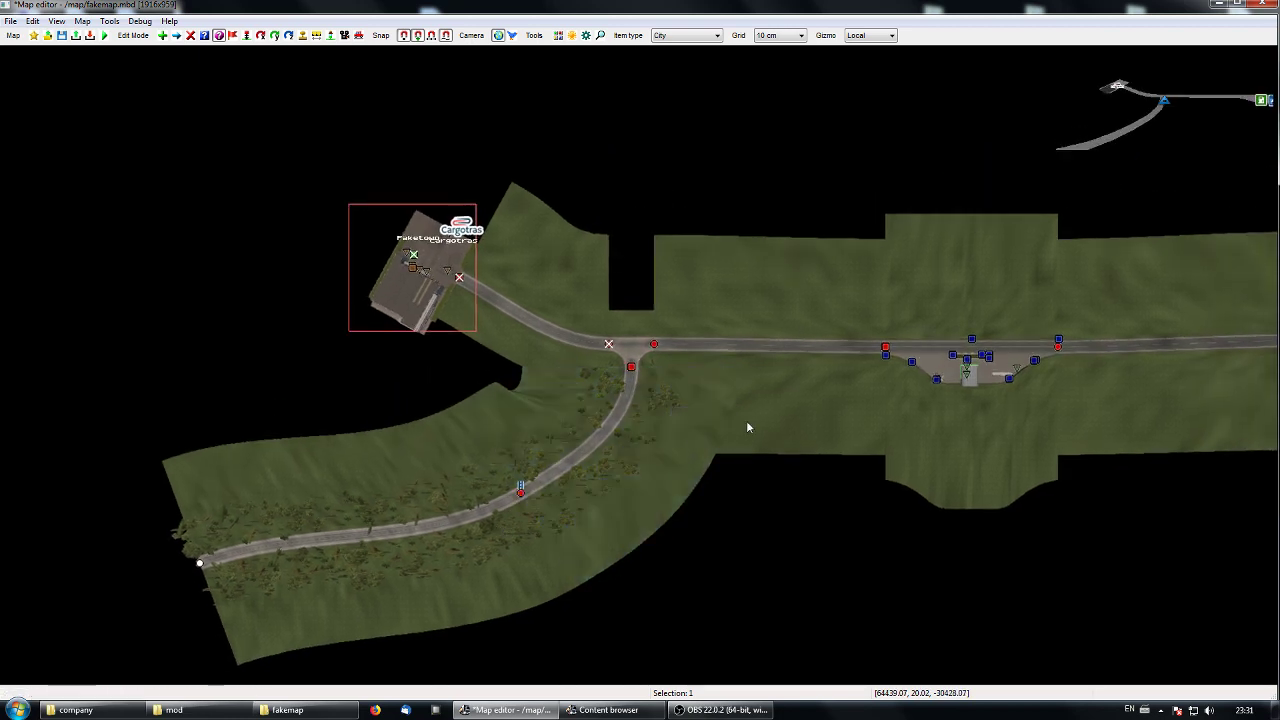
right_drag(746, 420, 620, 438)
right_drag(539, 452, 804, 380)
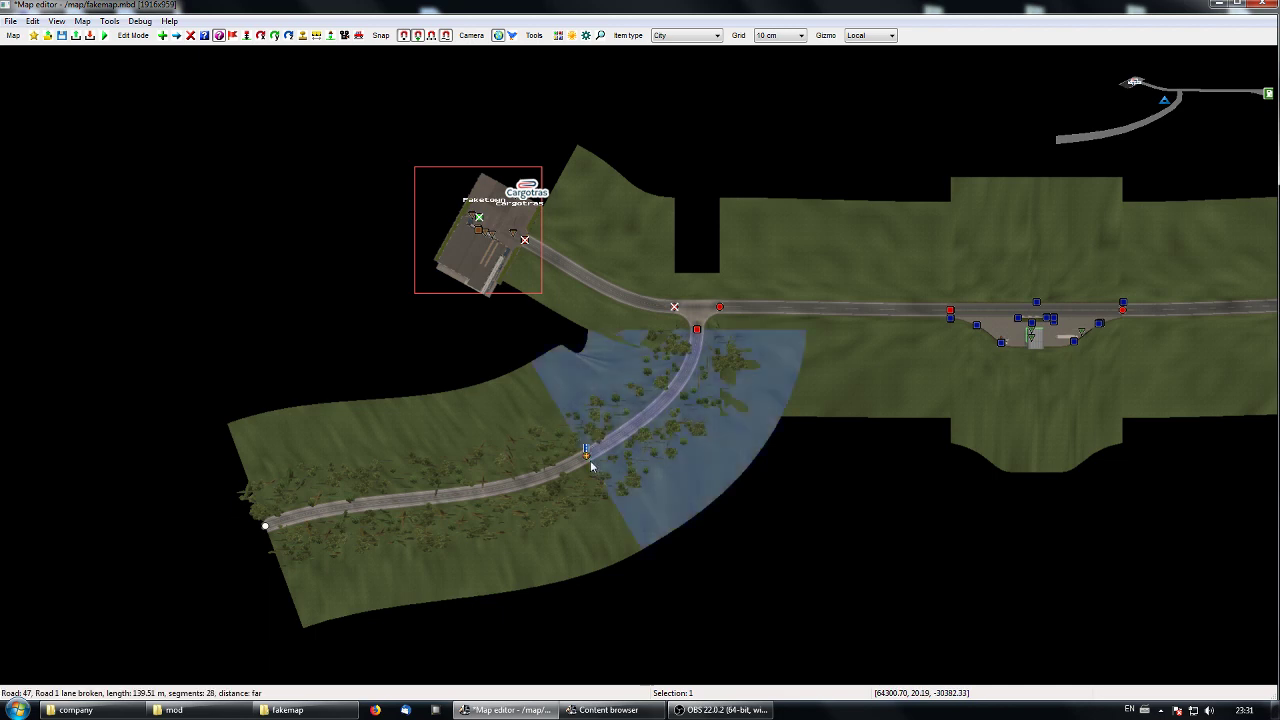
Examine the whole road network from the forest road through the roundabout to Faketown and back.
middle_drag(714, 403, 614, 476)
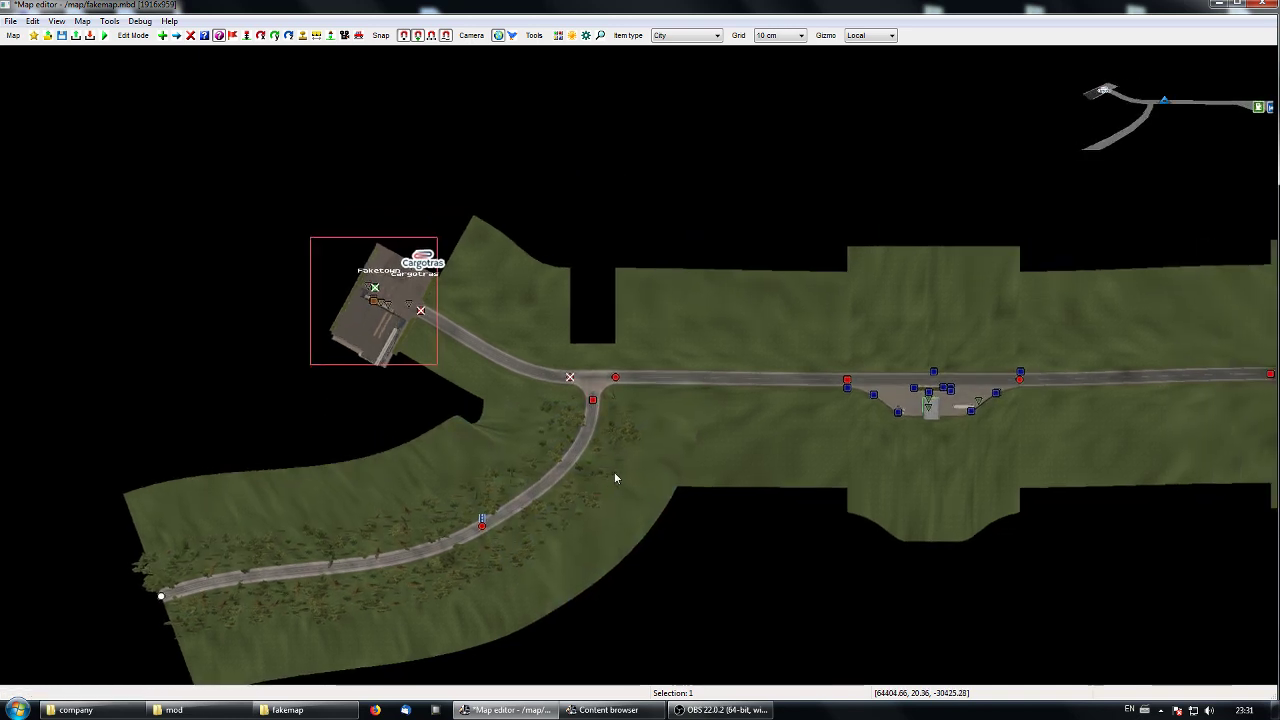
middle_drag(810, 470, 668, 483)
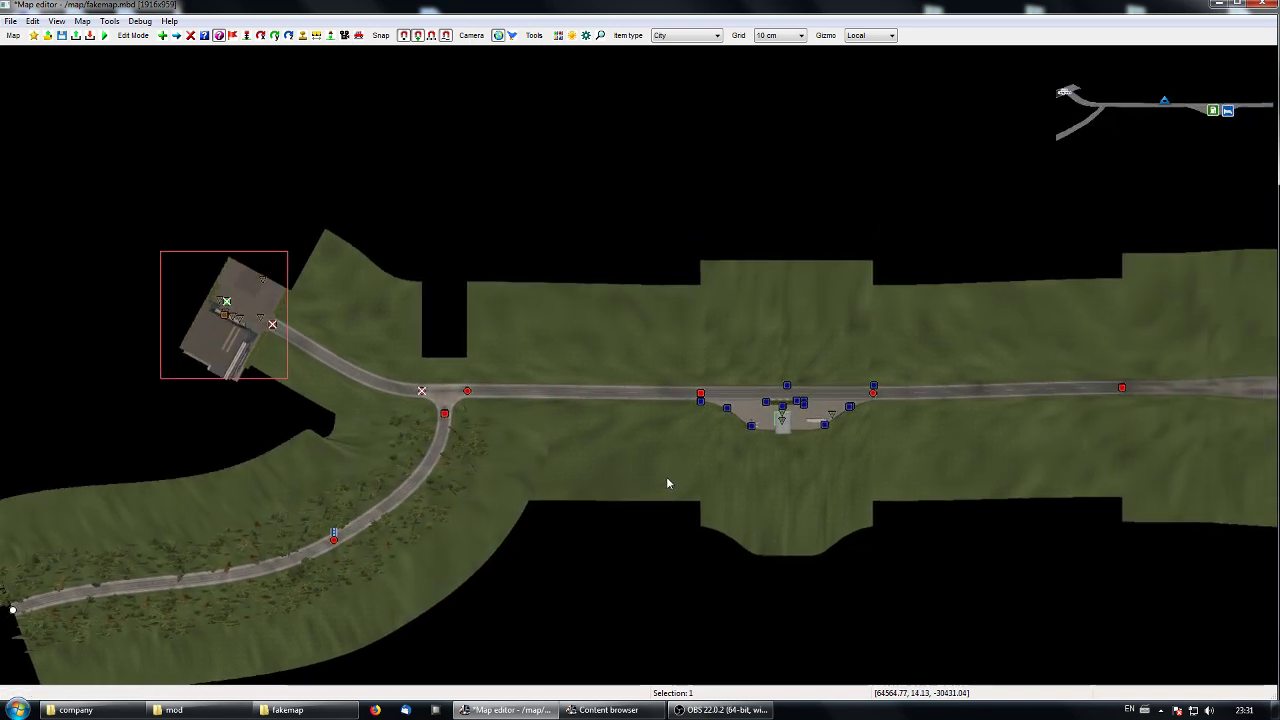
middle_drag(876, 502, 692, 508)
middle_drag(950, 477, 791, 477)
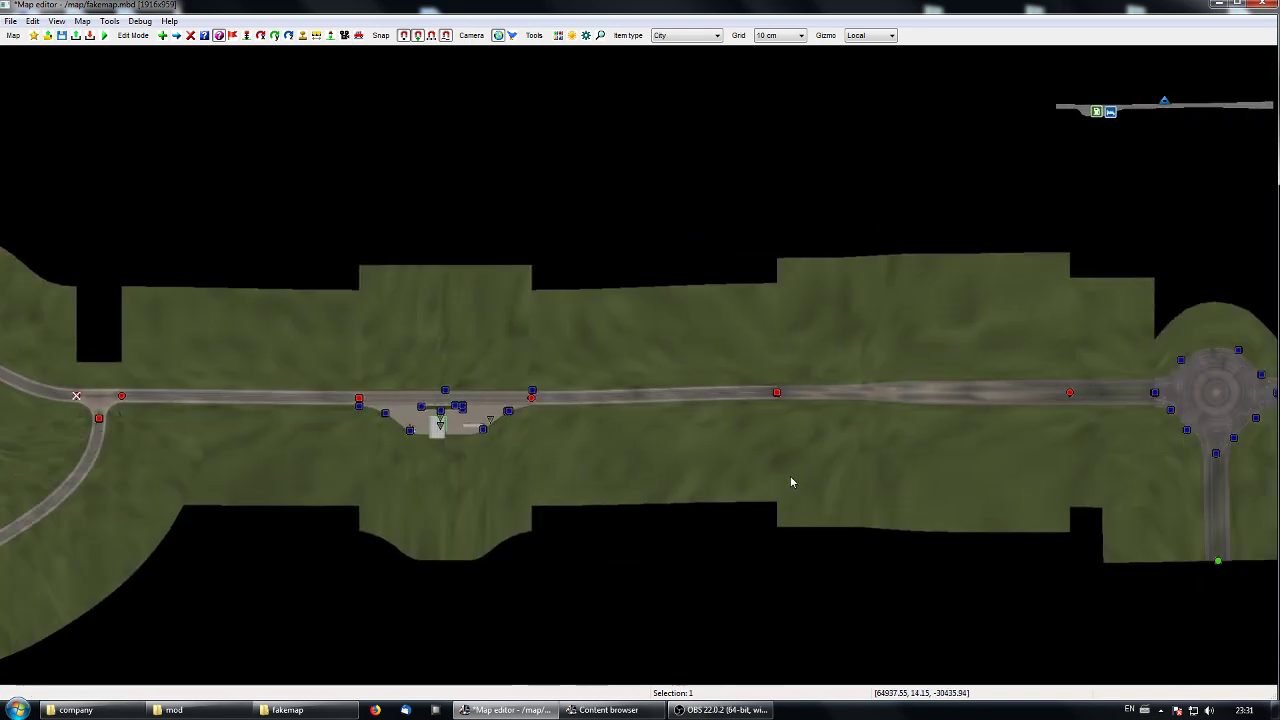
mouse_move(1096, 480)
middle_down()
mouse_move(636, 476)
mouse_move(651, 466)
middle_up()
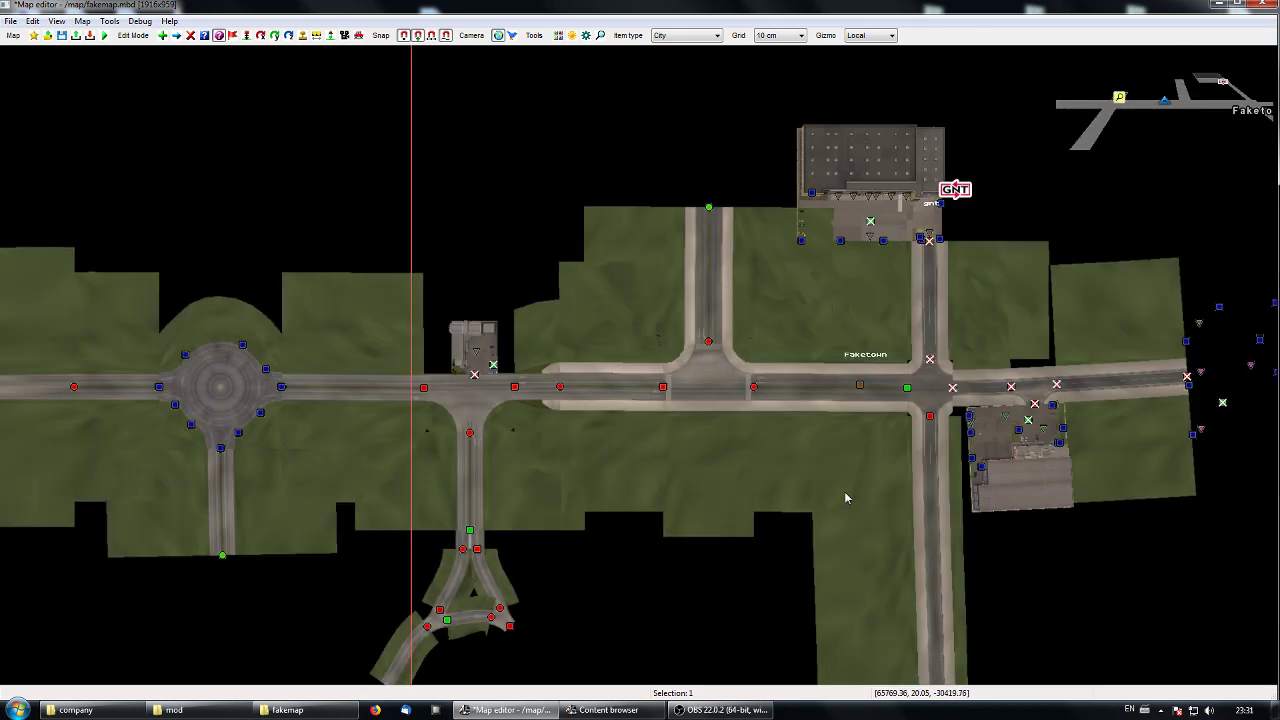
scroll(611, 511, down, 5)
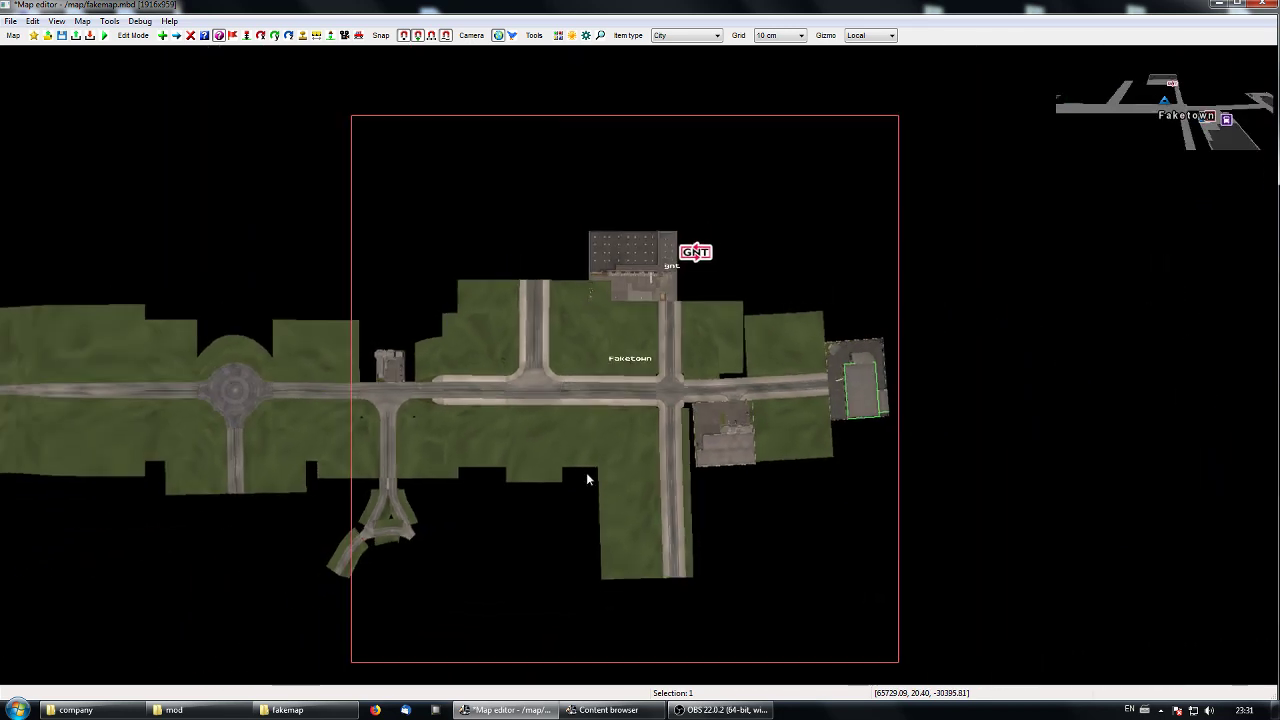
middle_drag(555, 432, 595, 432)
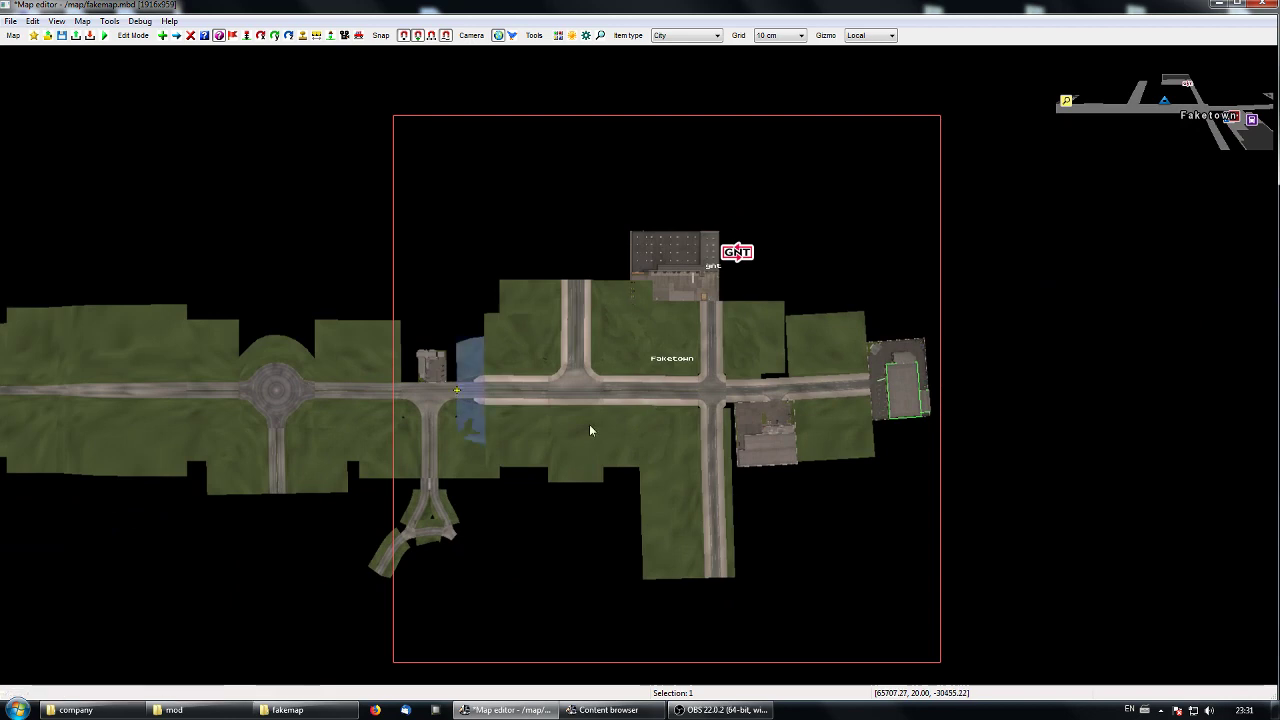
middle_drag(795, 340, 714, 411)
middle_drag(464, 490, 882, 486)
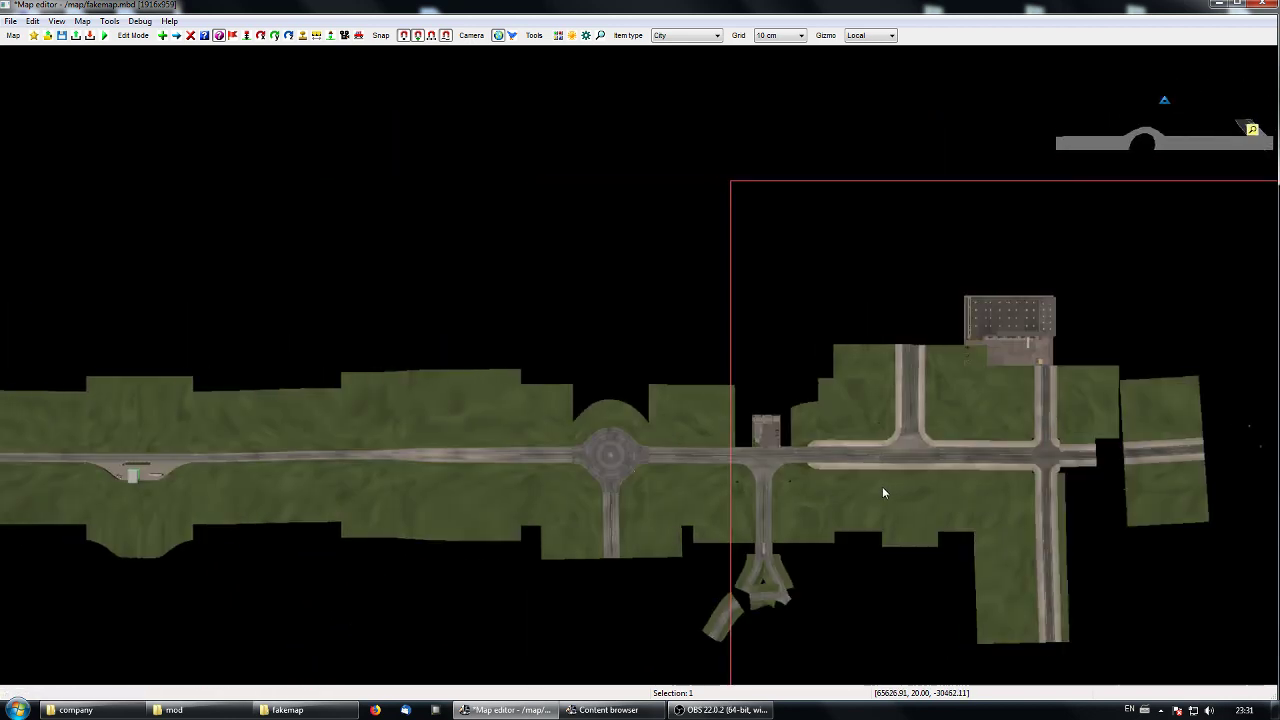
middle_drag(289, 479, 861, 481)
middle_drag(356, 493, 512, 476)
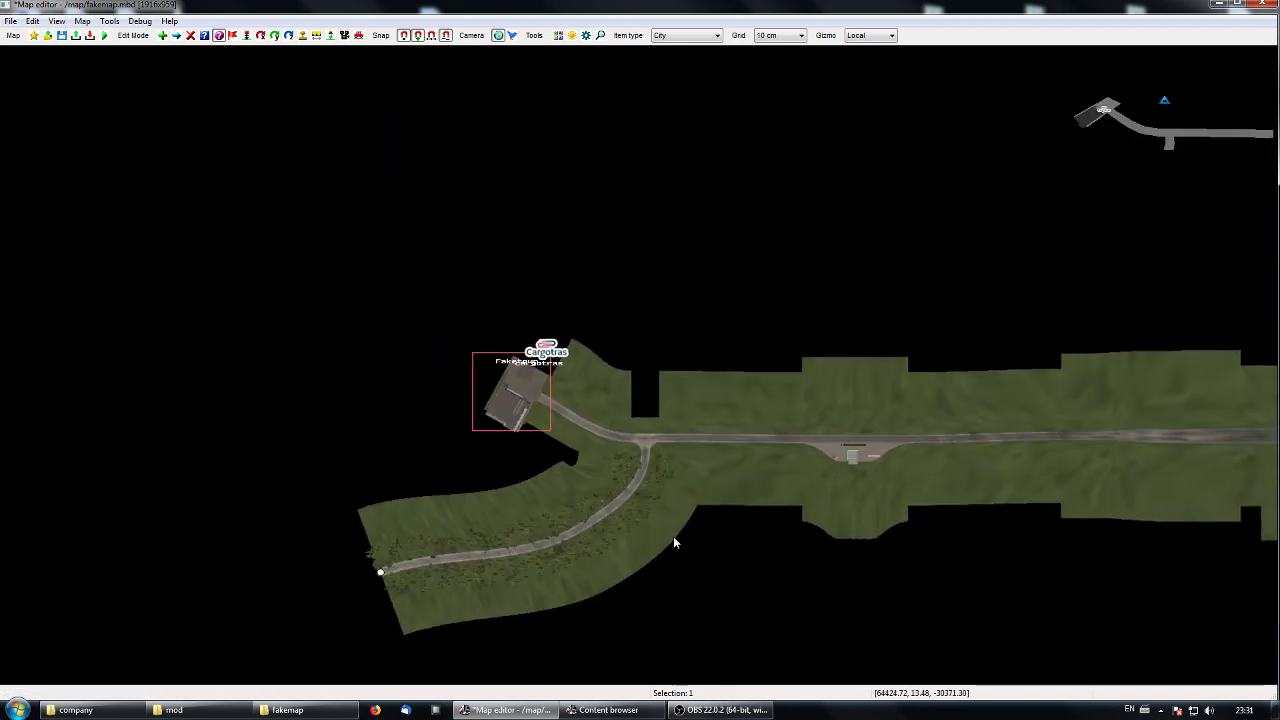
middle_drag(944, 502, 781, 465)
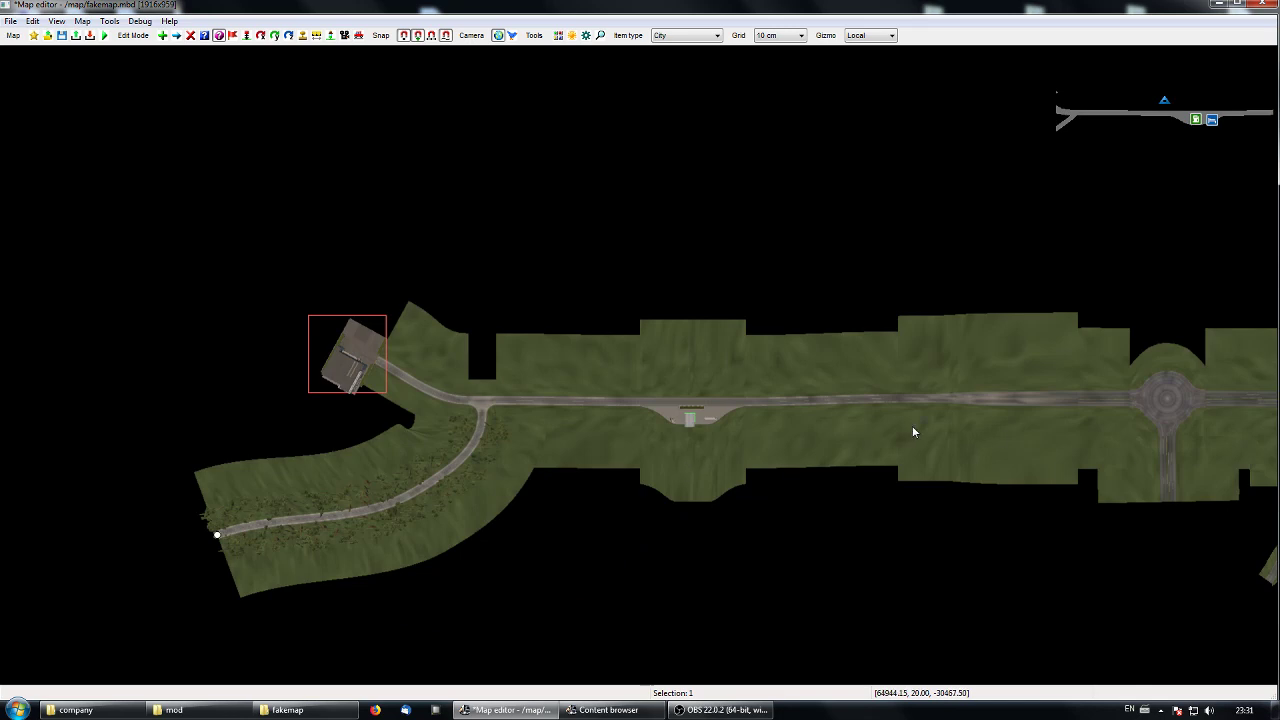
middle_drag(988, 436, 844, 433)
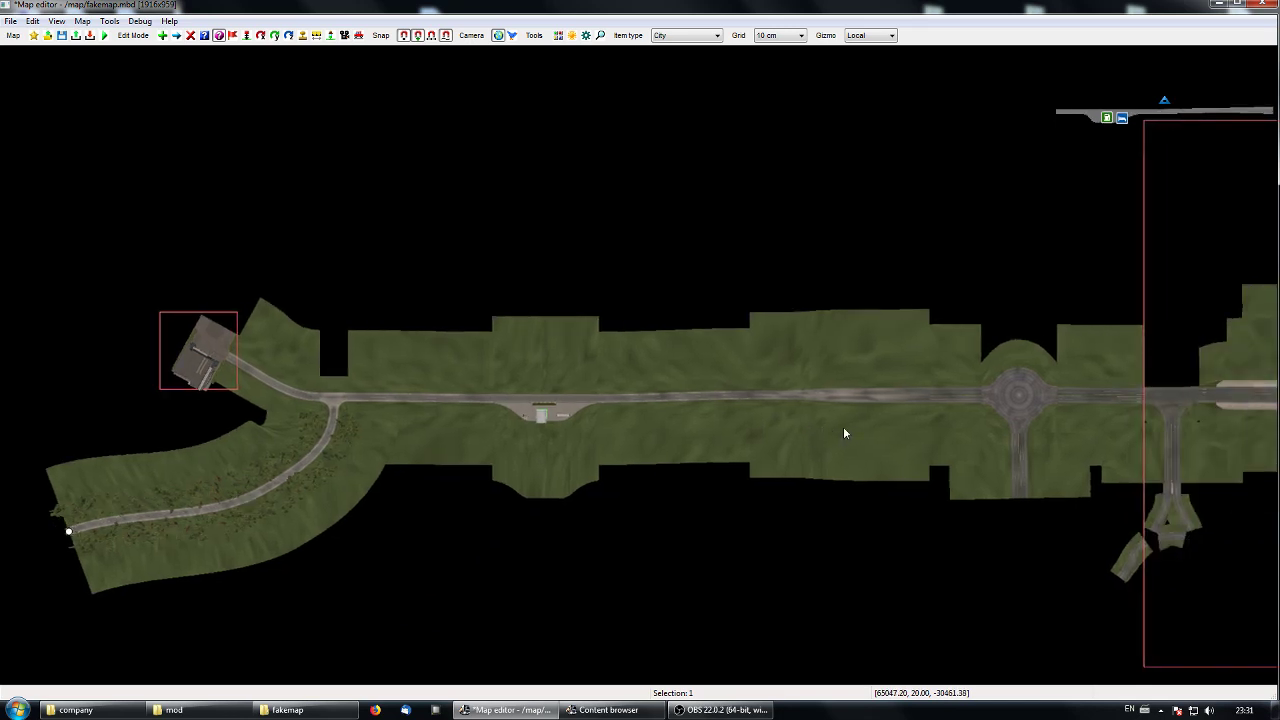